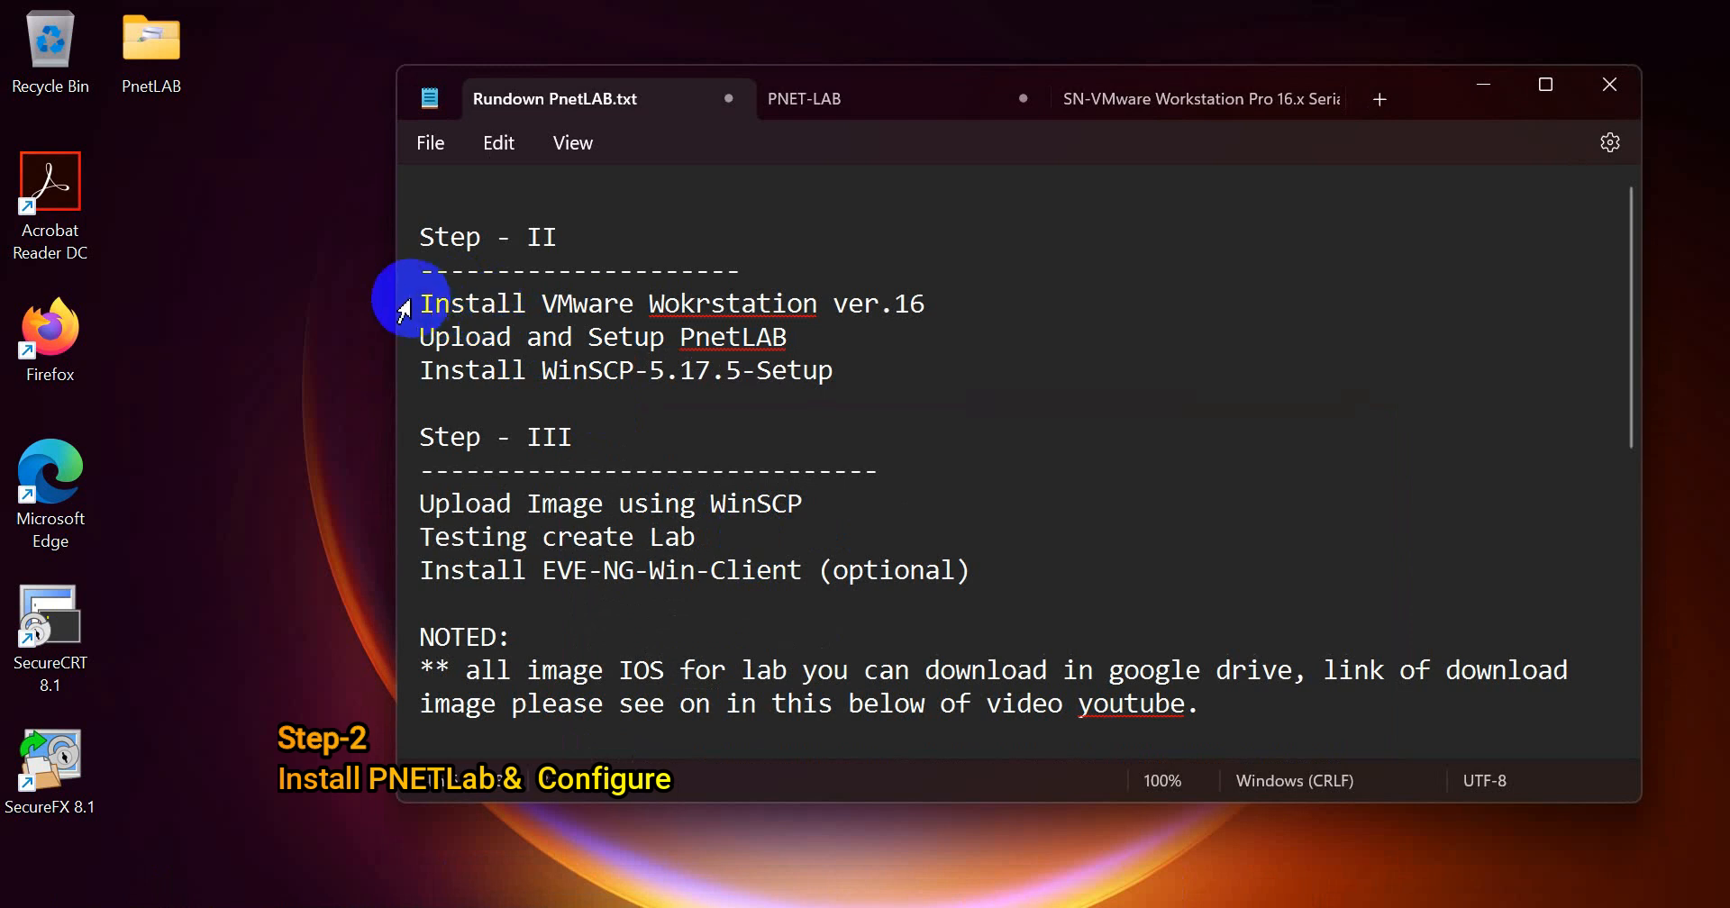
Step: Review the Step - II items in the rundown notes: VMware Workstation ver.16, PnetLAB upload and setup, and WinSCP-5.17.5-Setup
drag(417, 302, 937, 306)
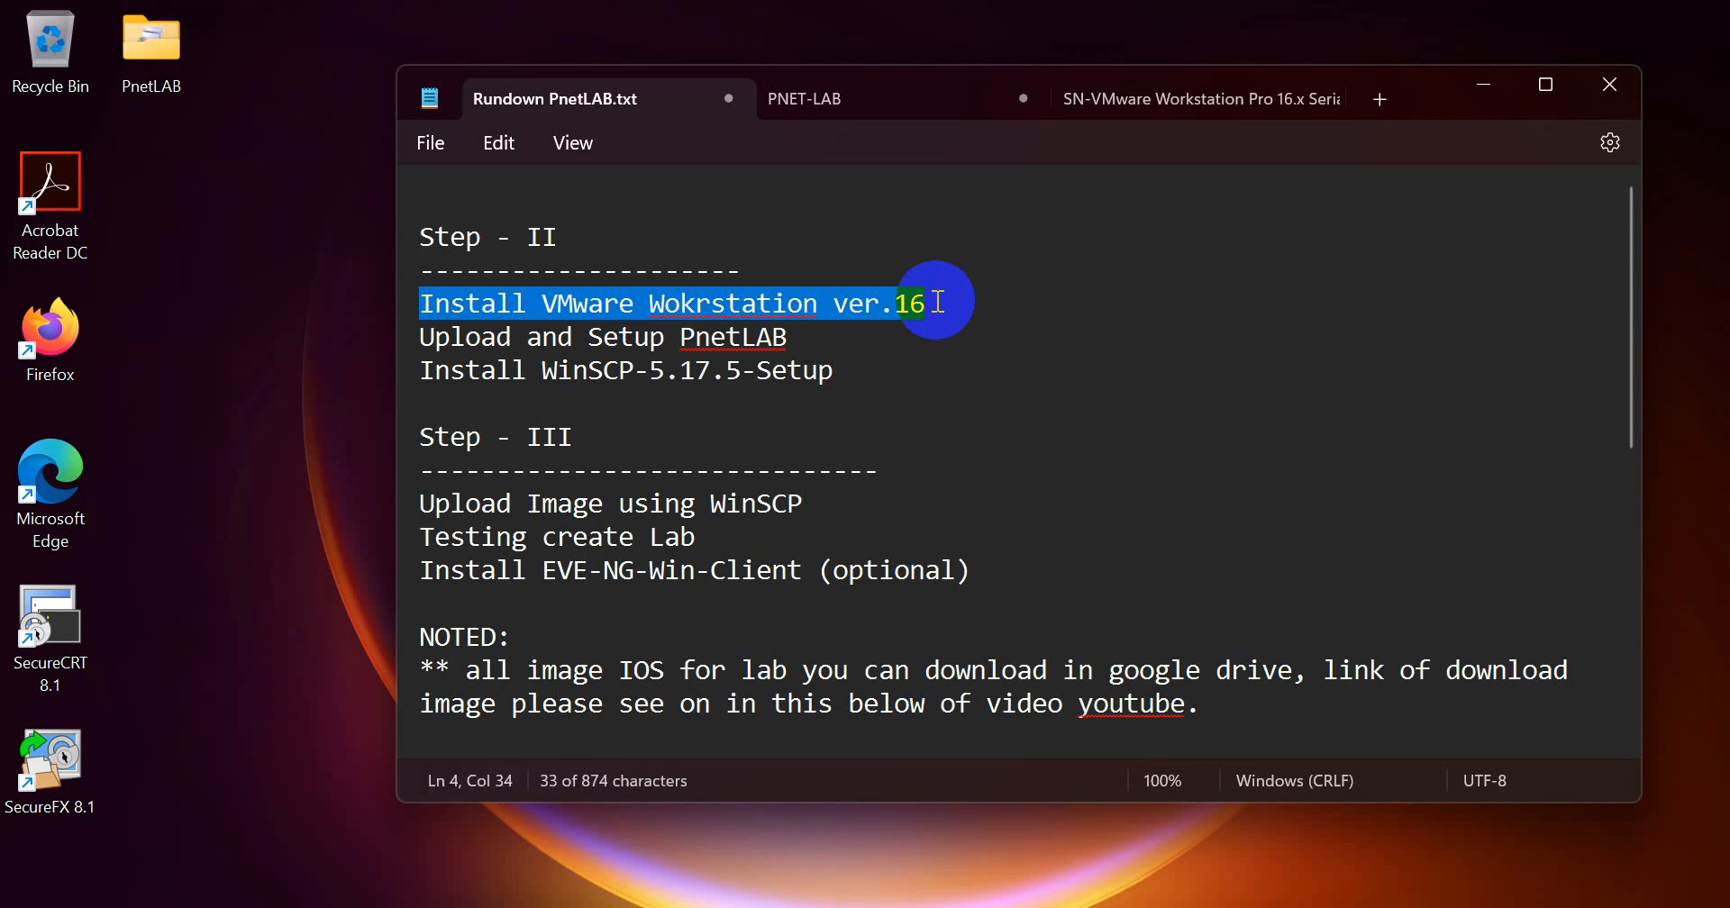
click(937, 302)
drag(937, 302, 424, 306)
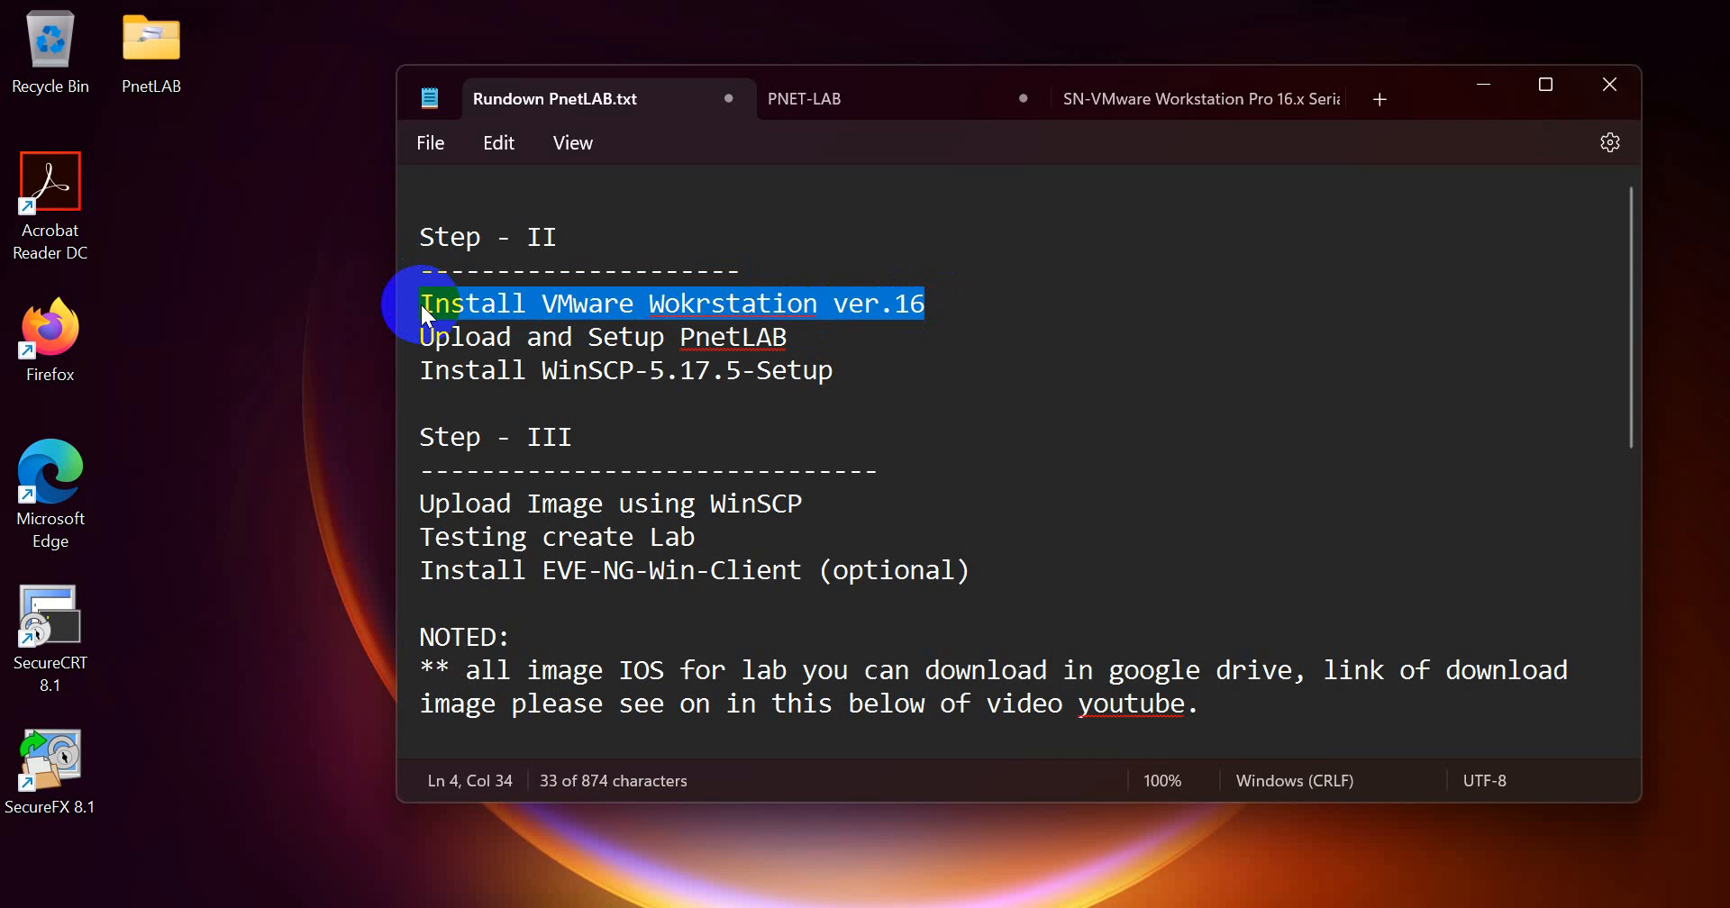
triple_click(416, 336)
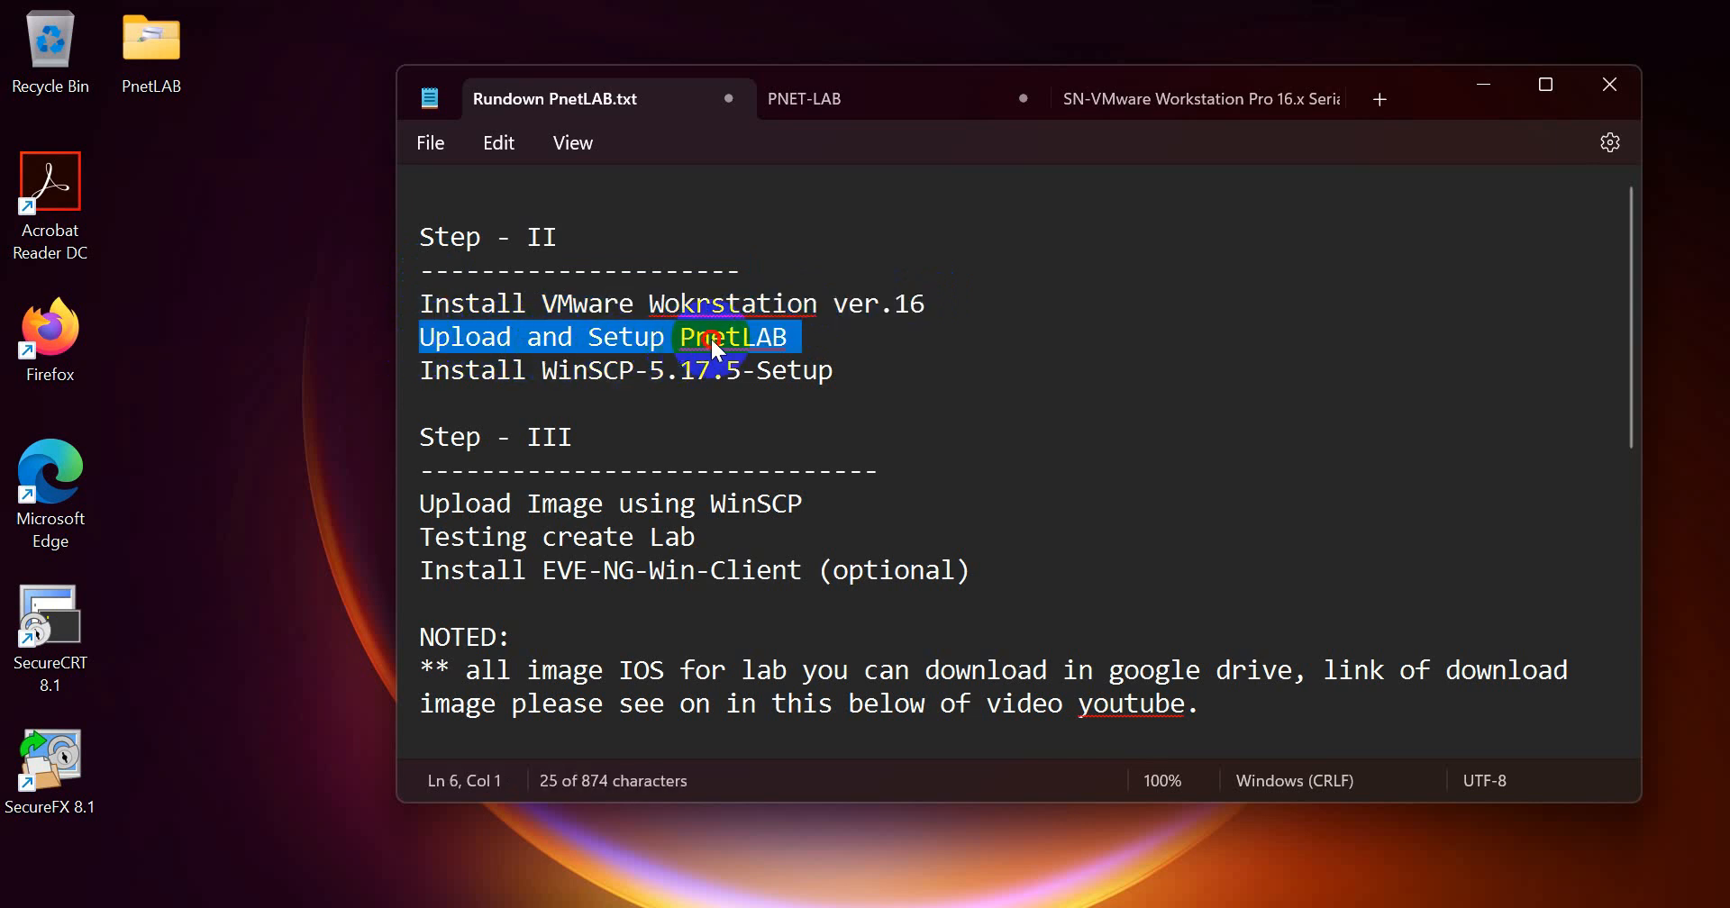
click(773, 341)
drag(407, 303, 847, 357)
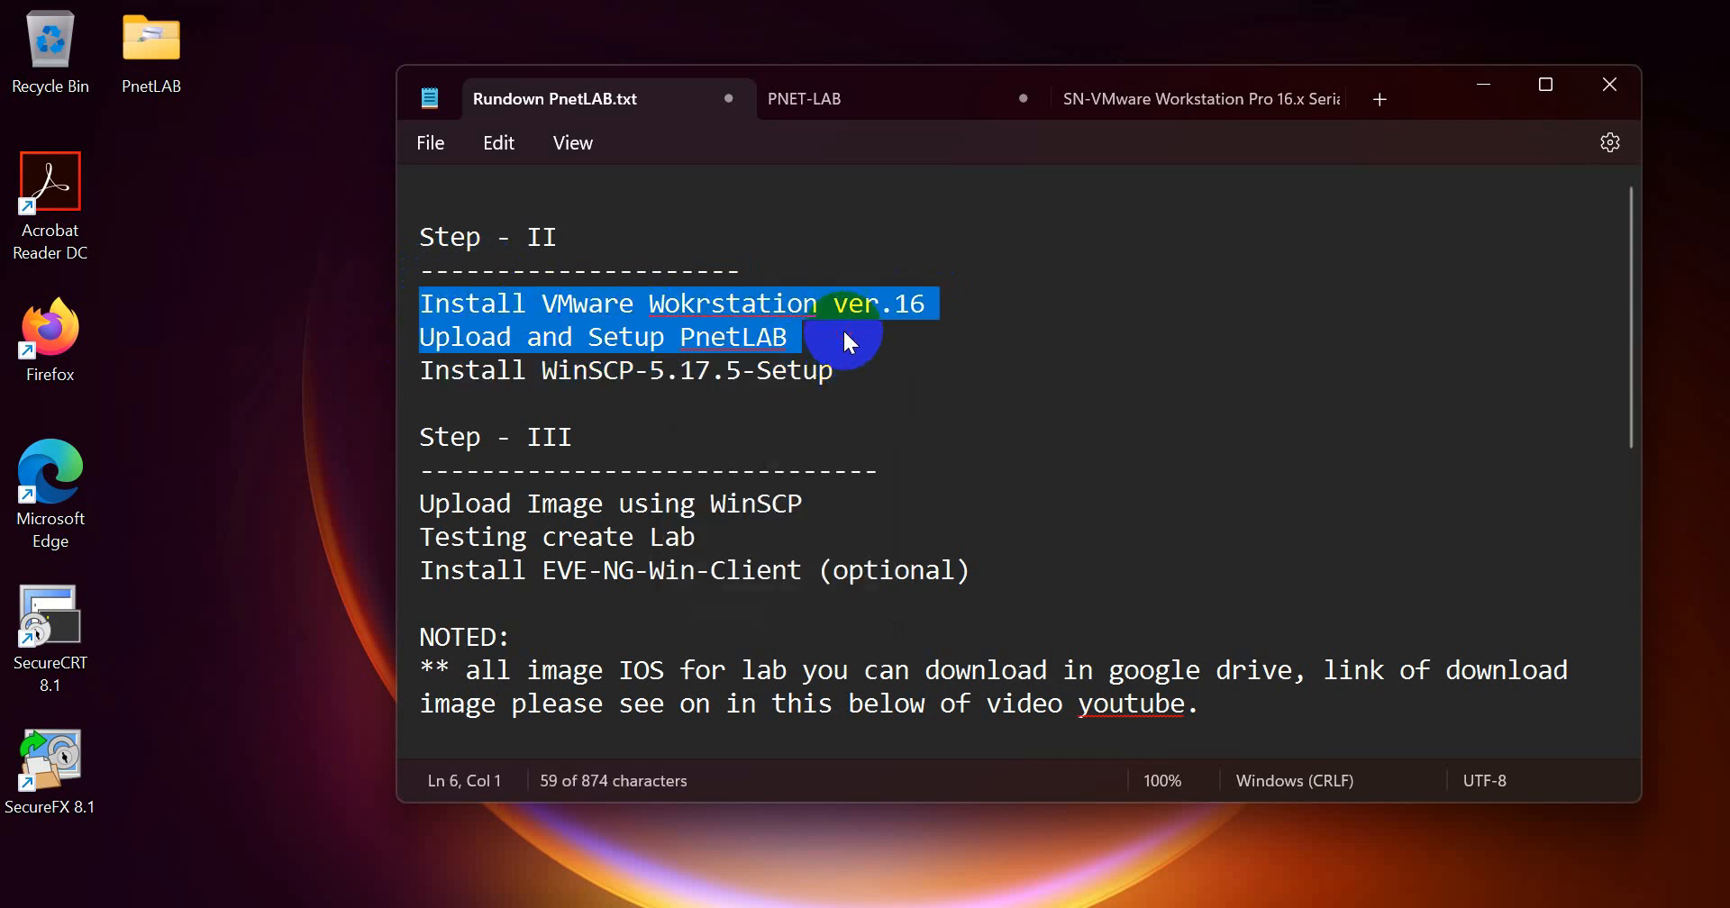
double_click(743, 330)
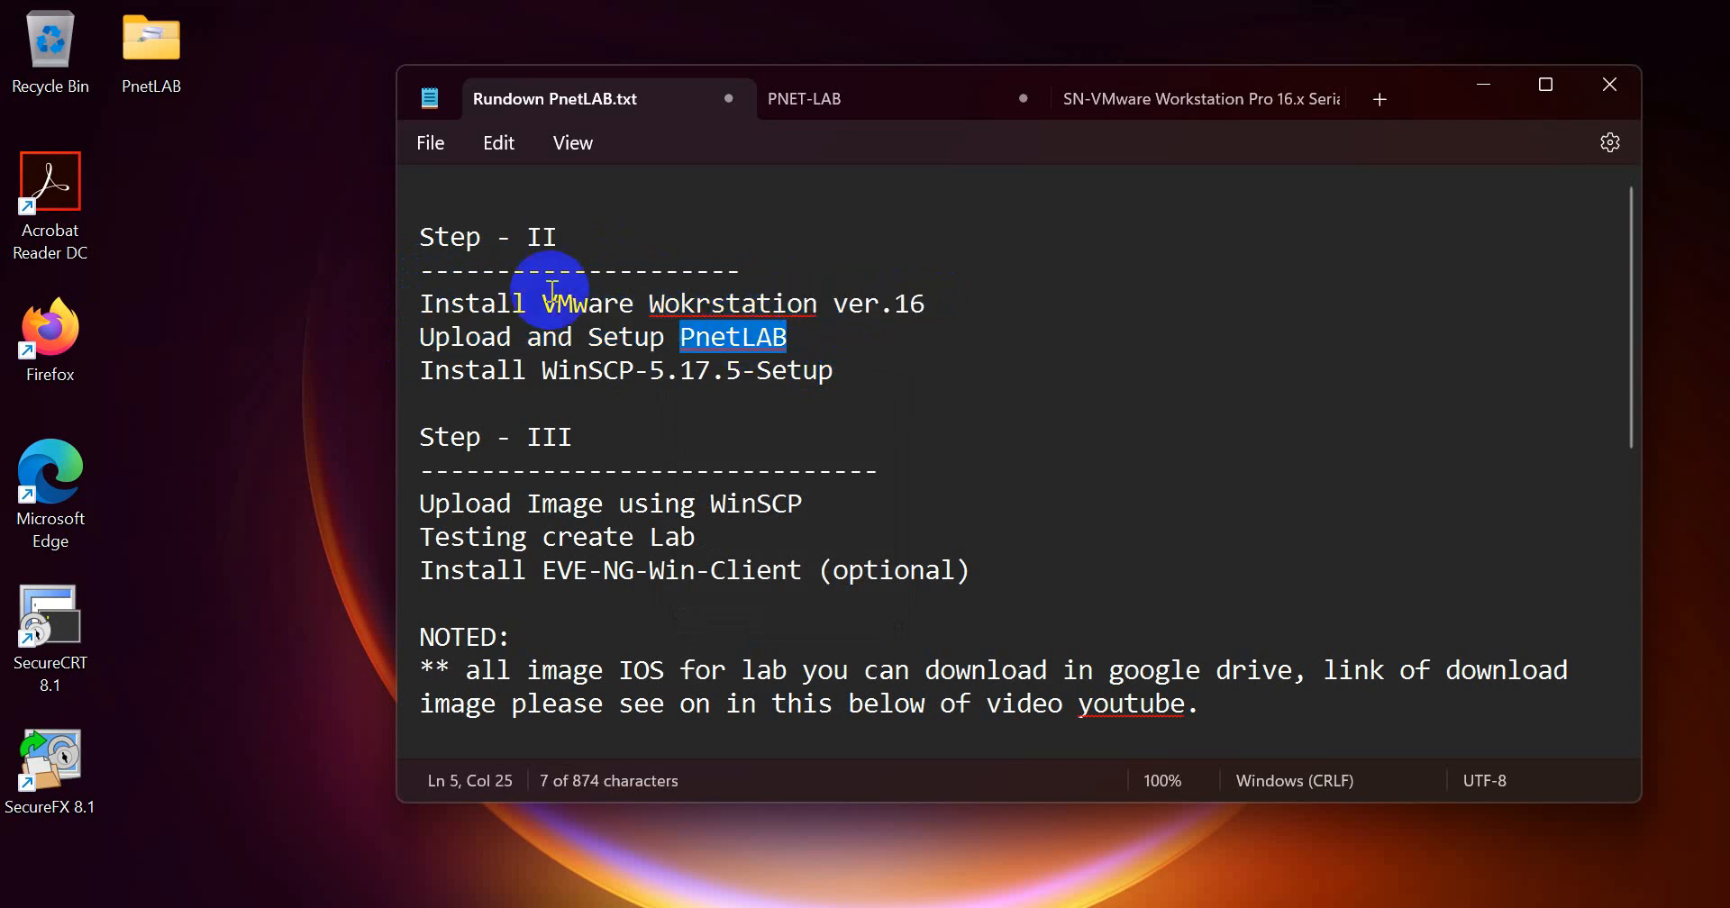
drag(421, 305, 927, 306)
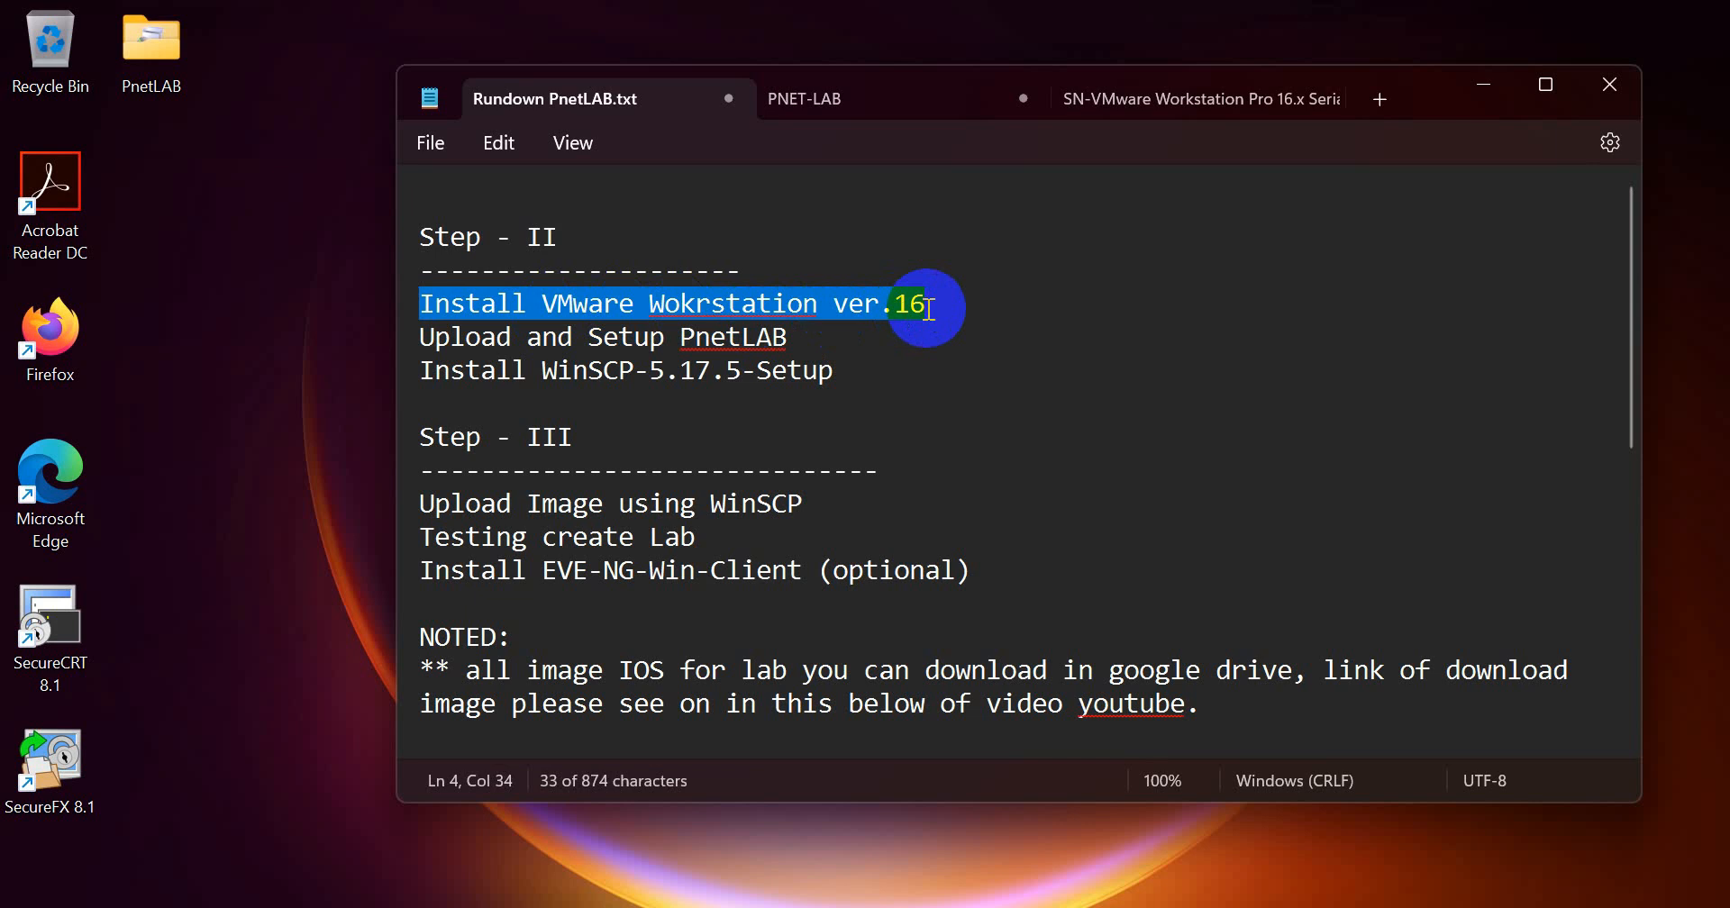
click(858, 346)
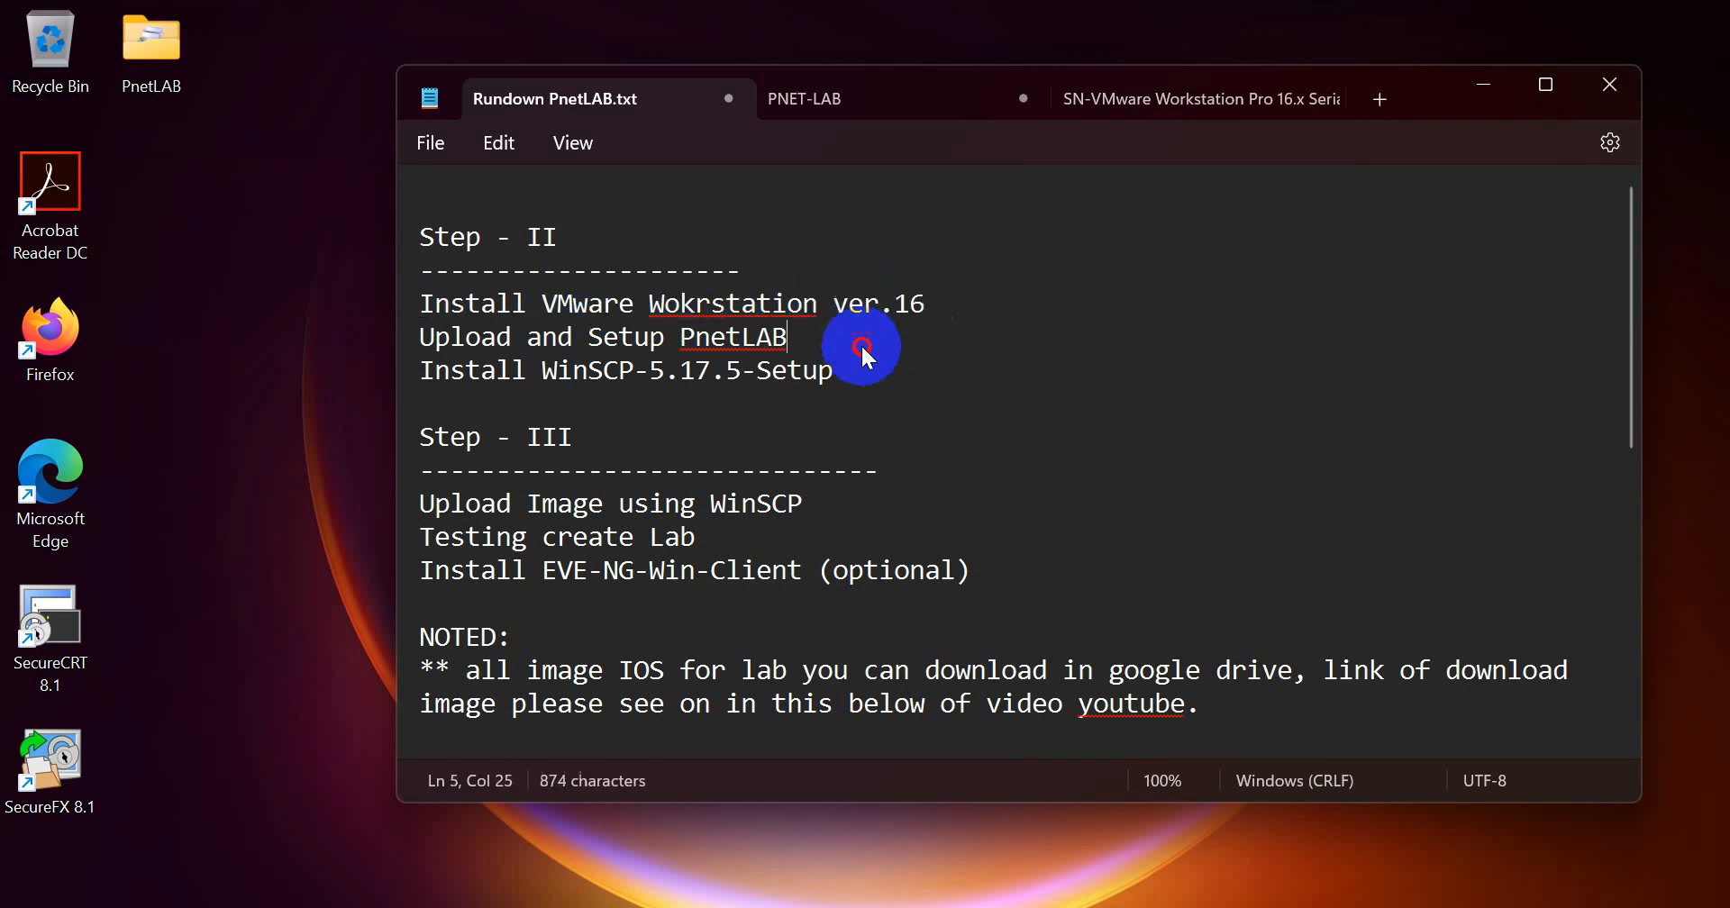
triple_click(410, 303)
triple_click(412, 341)
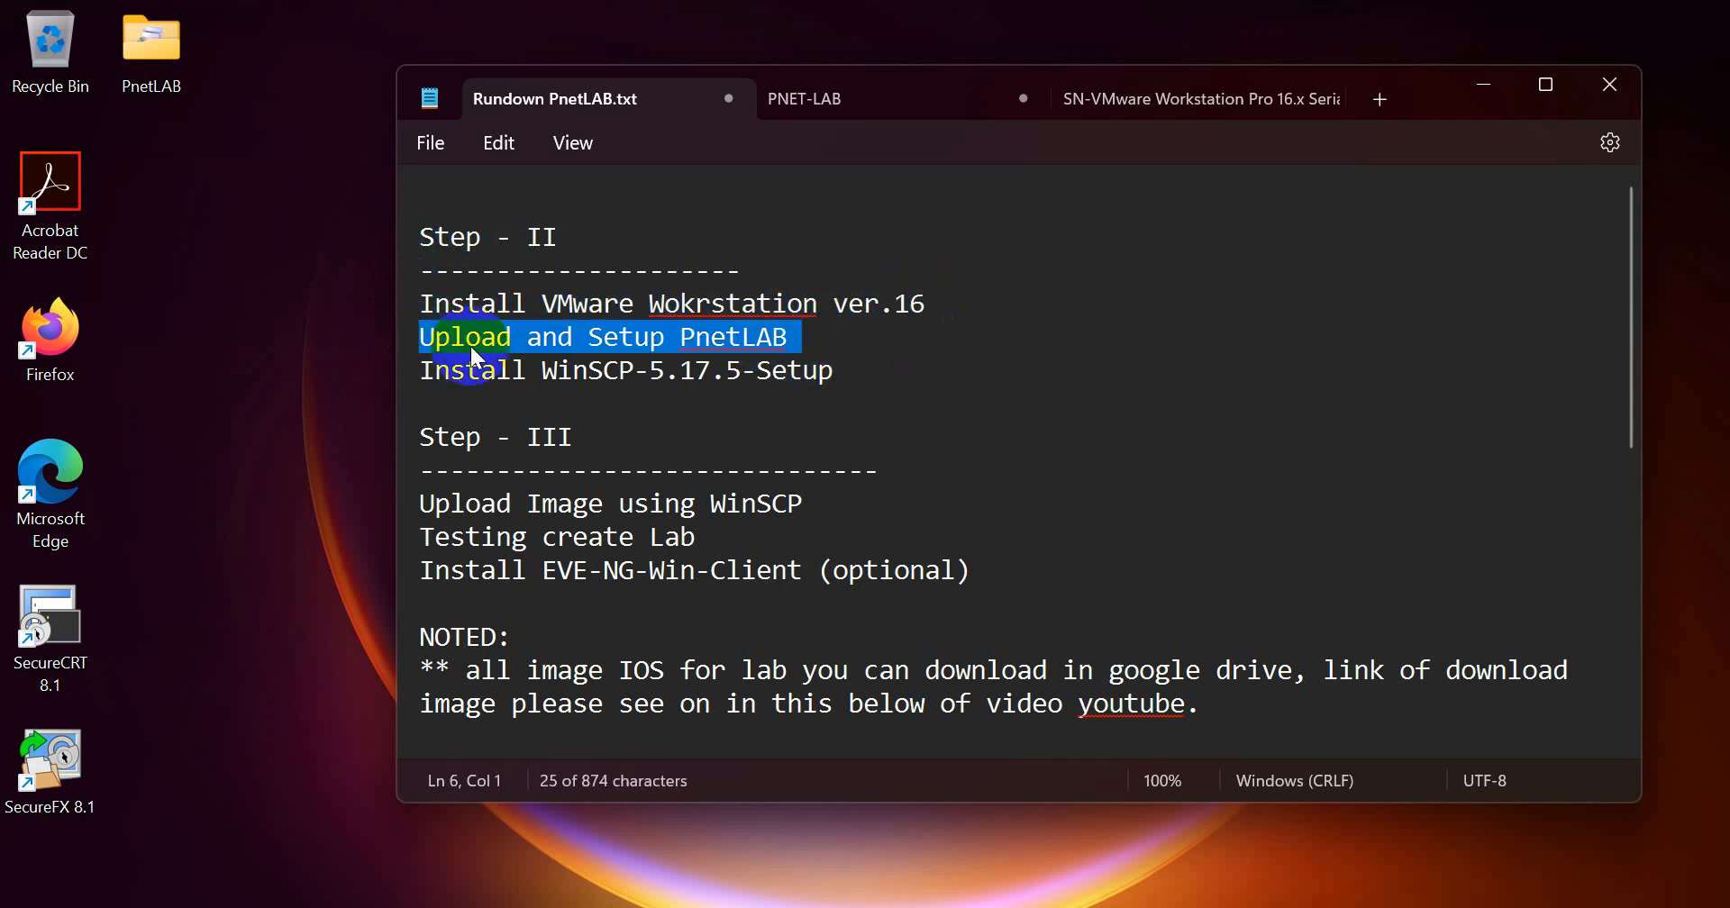
click(545, 336)
click(811, 347)
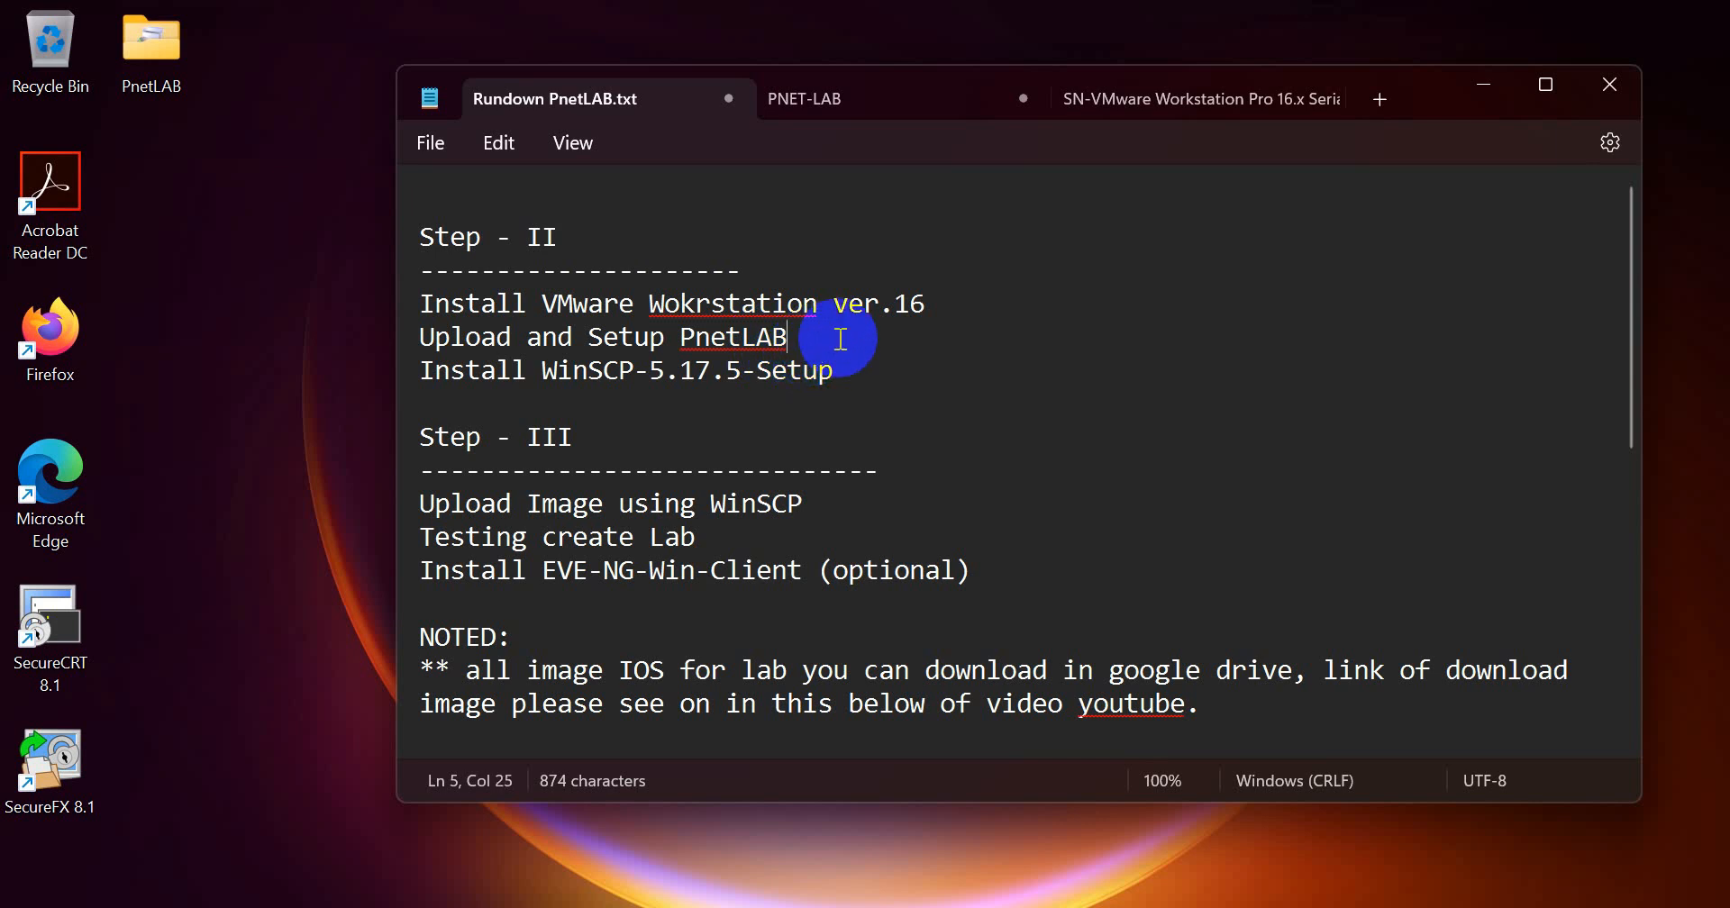
drag(840, 339, 420, 337)
click(636, 311)
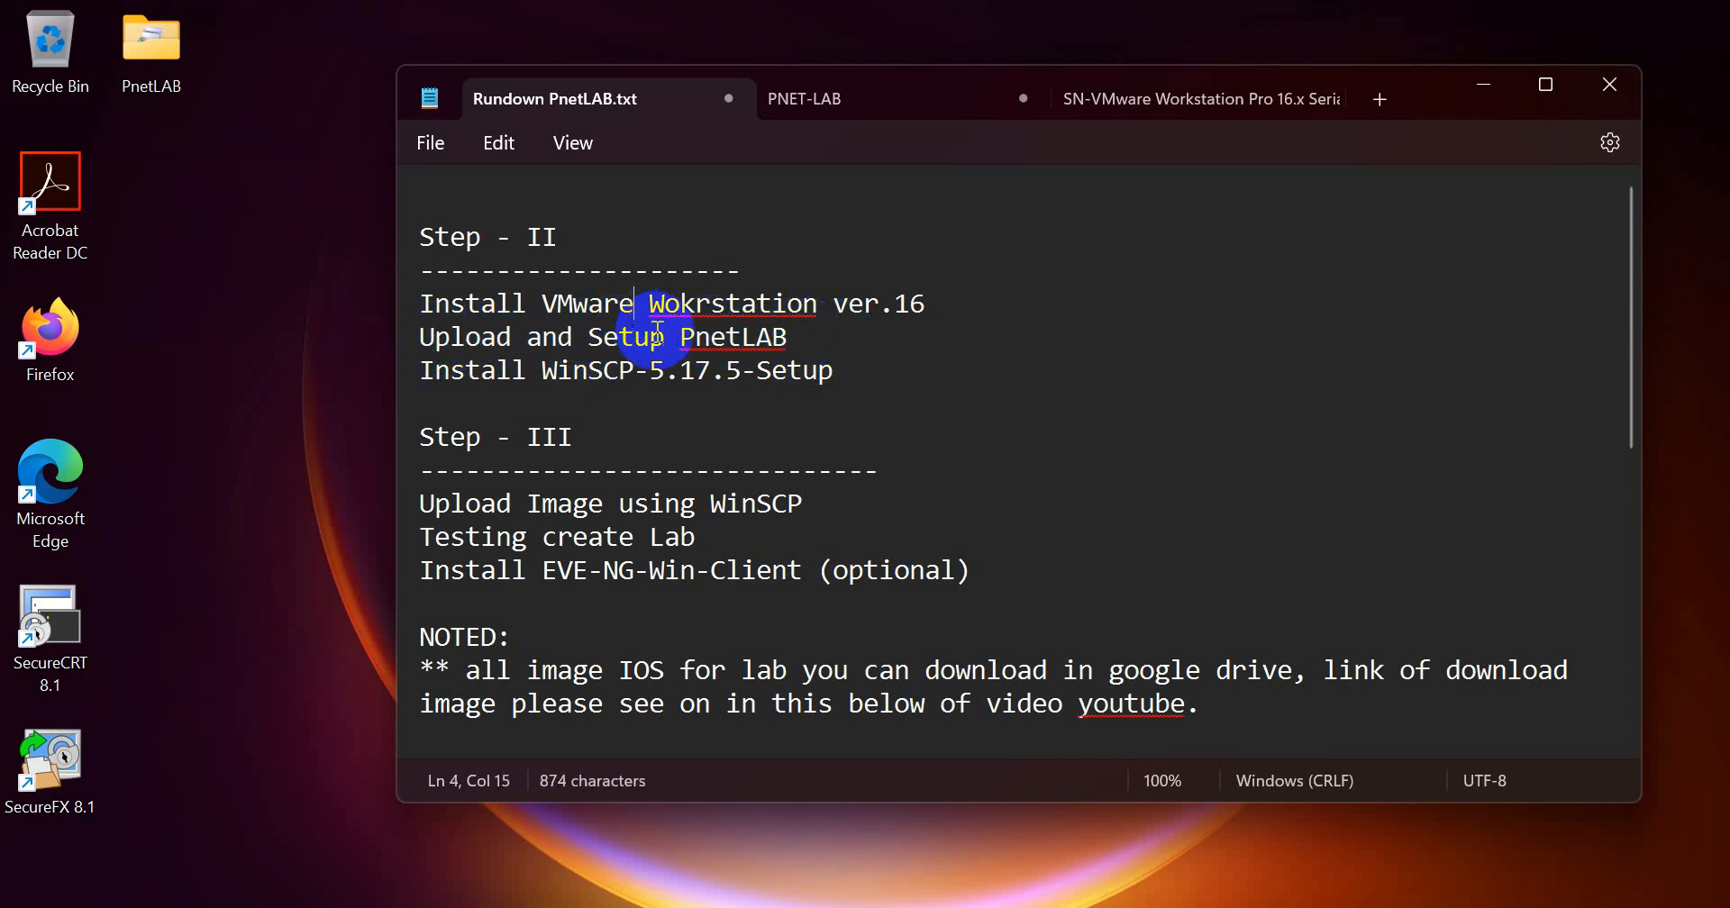
click(819, 357)
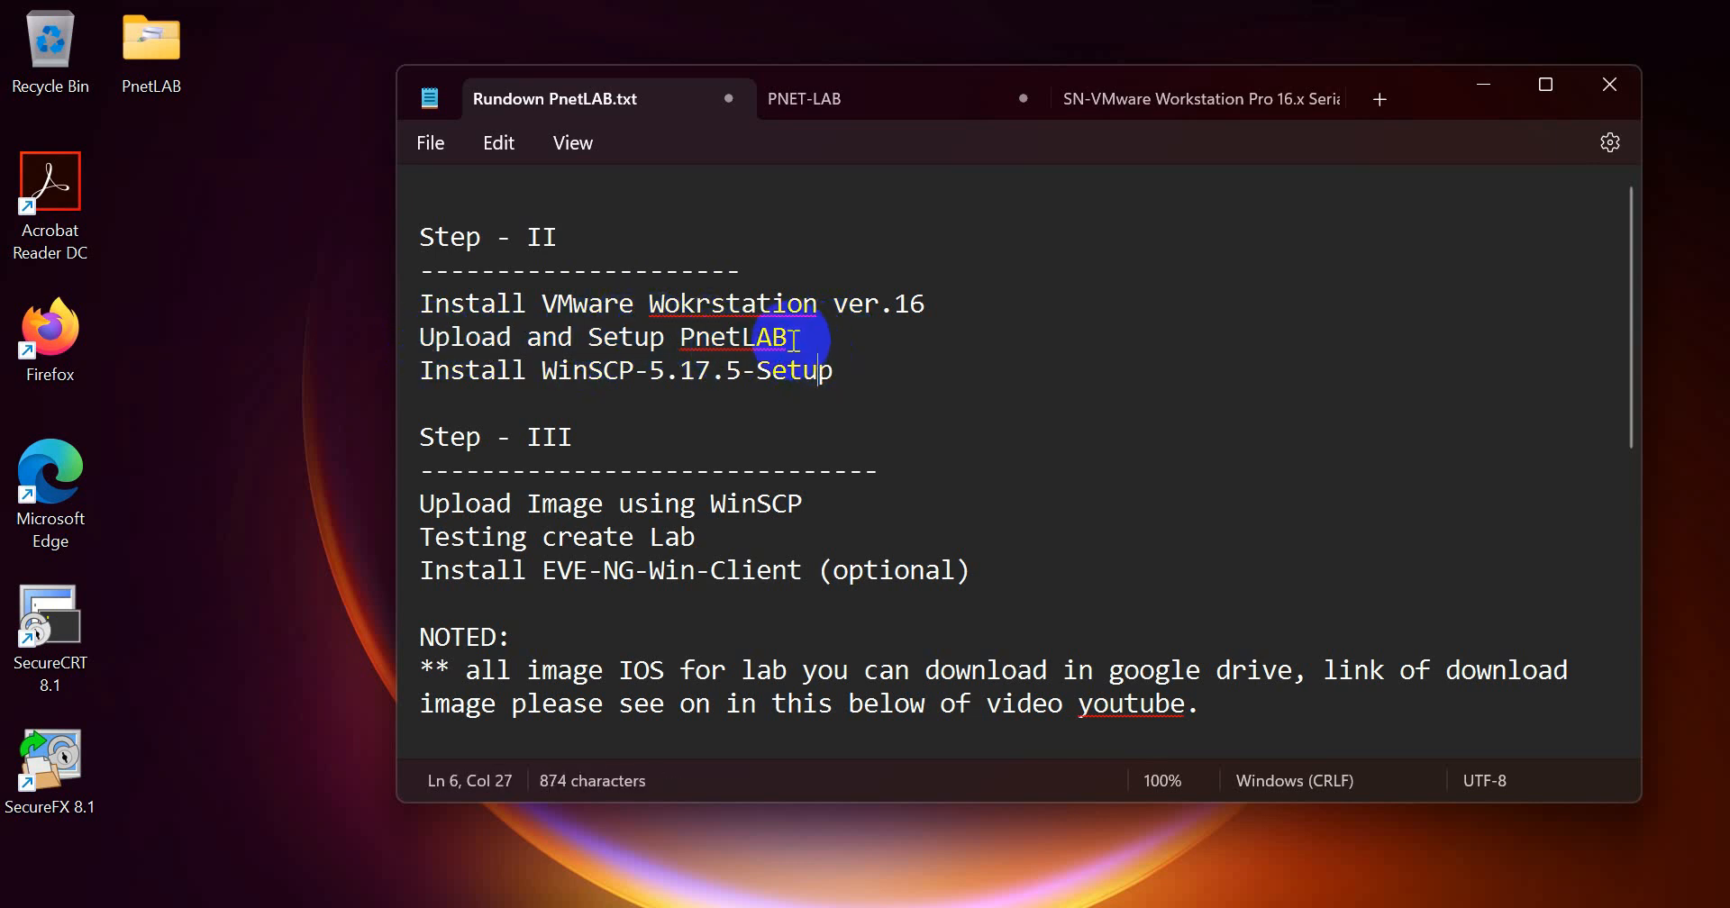
drag(789, 339, 424, 337)
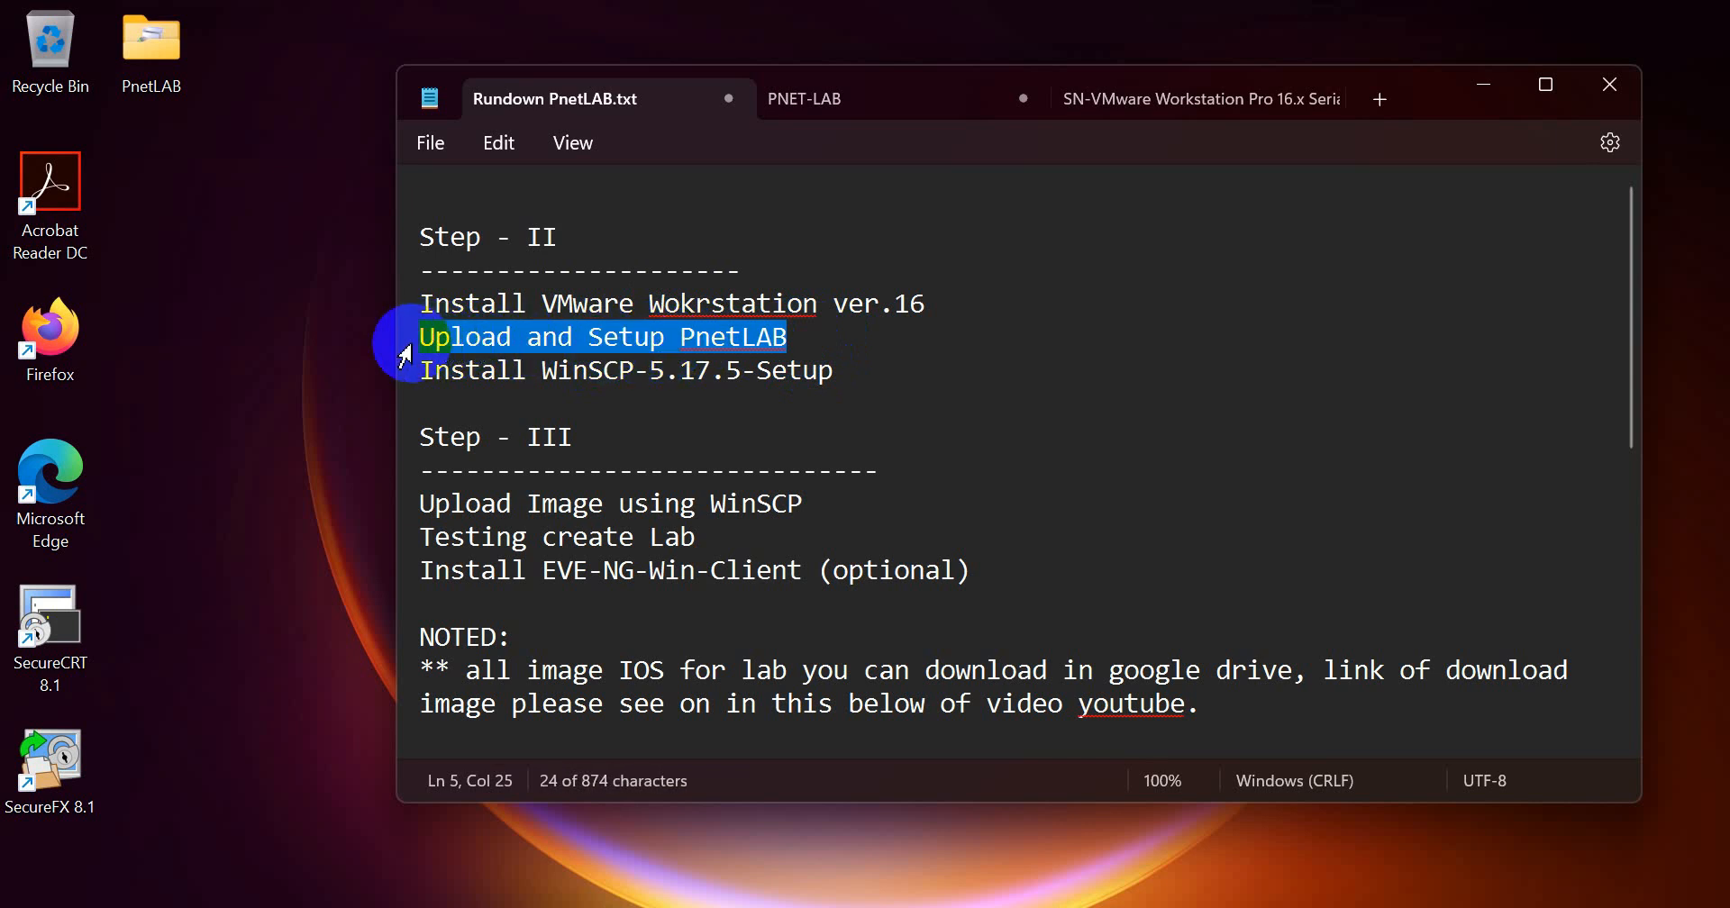
click(448, 369)
drag(419, 372, 857, 366)
click(855, 367)
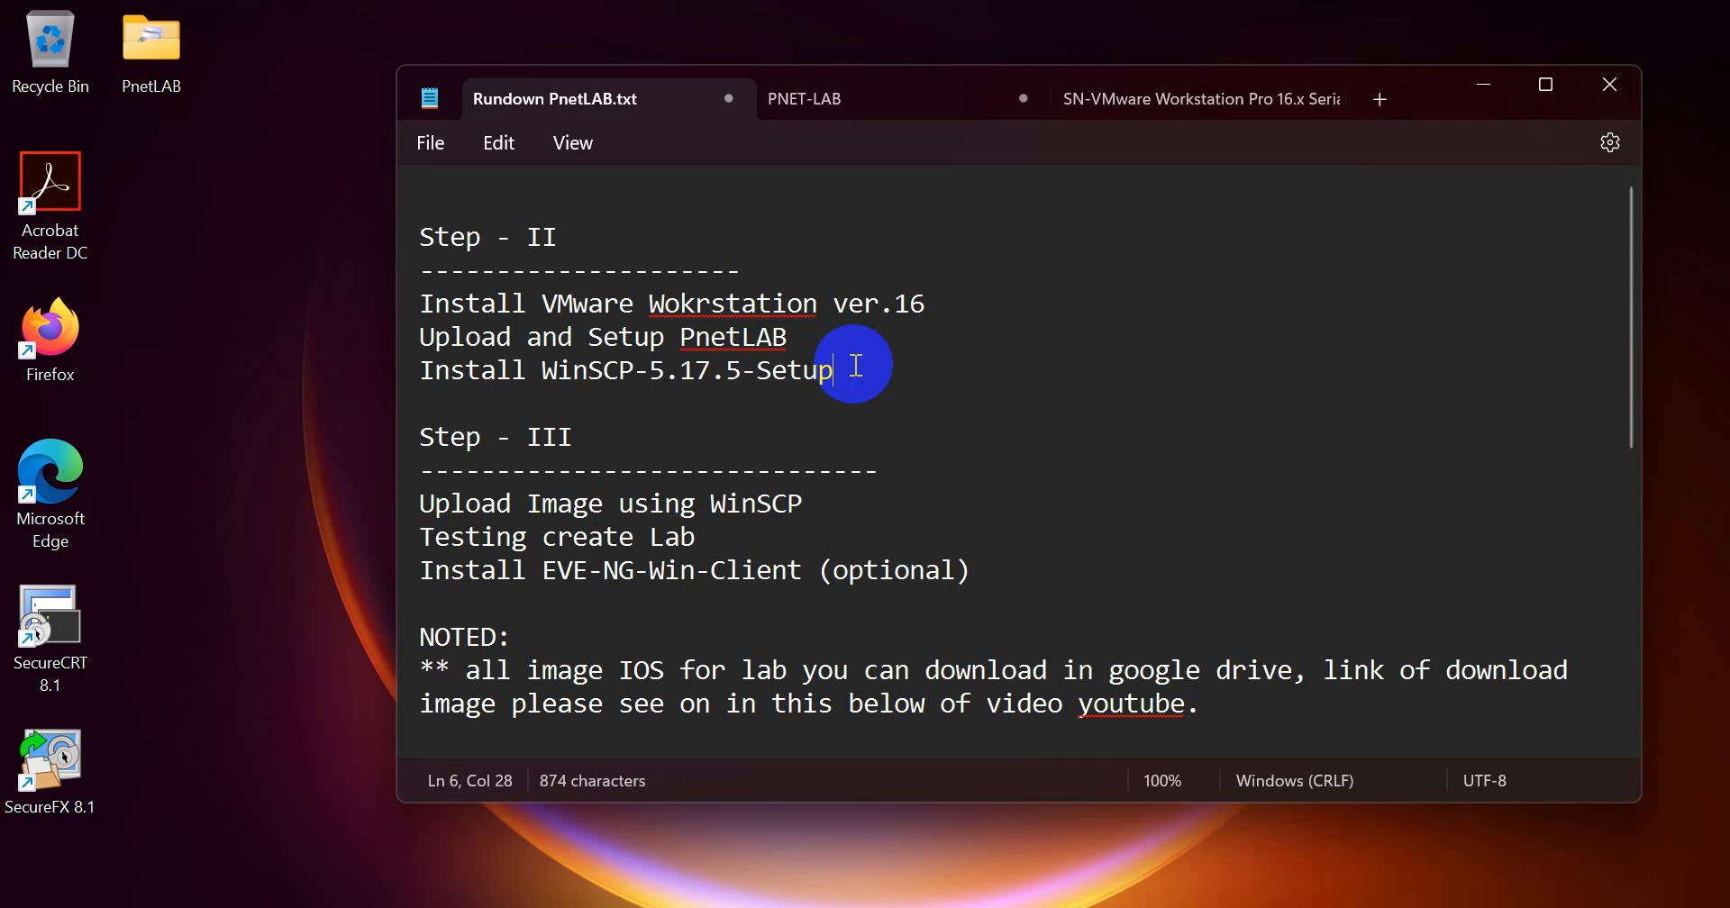
drag(855, 365, 424, 387)
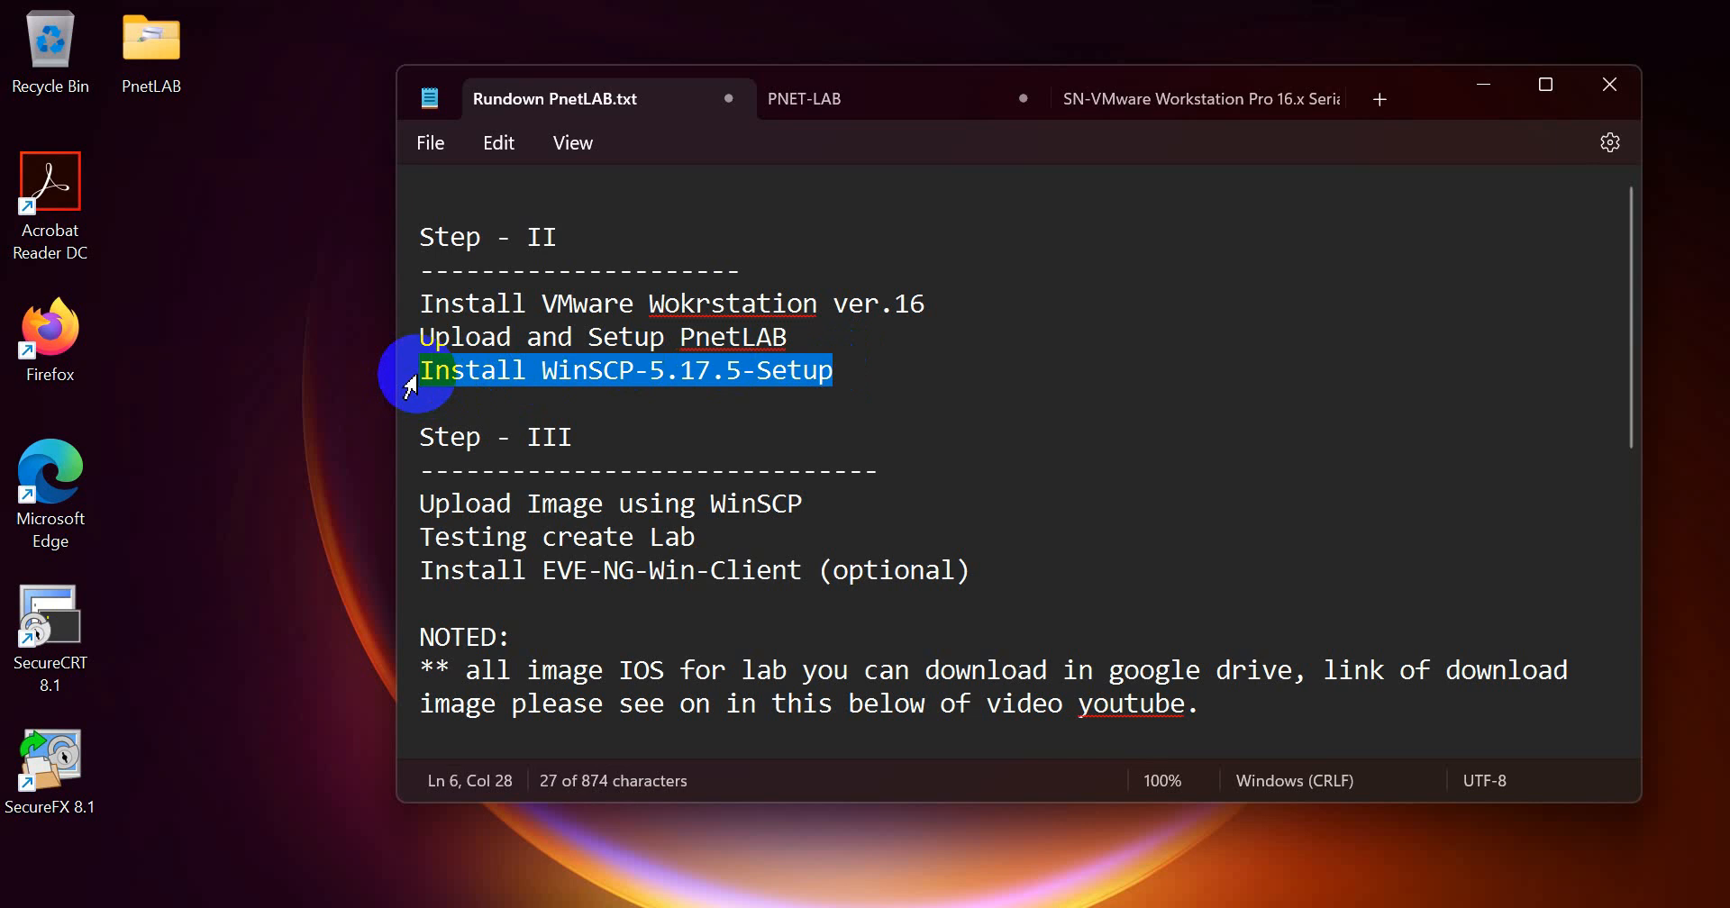
click(634, 347)
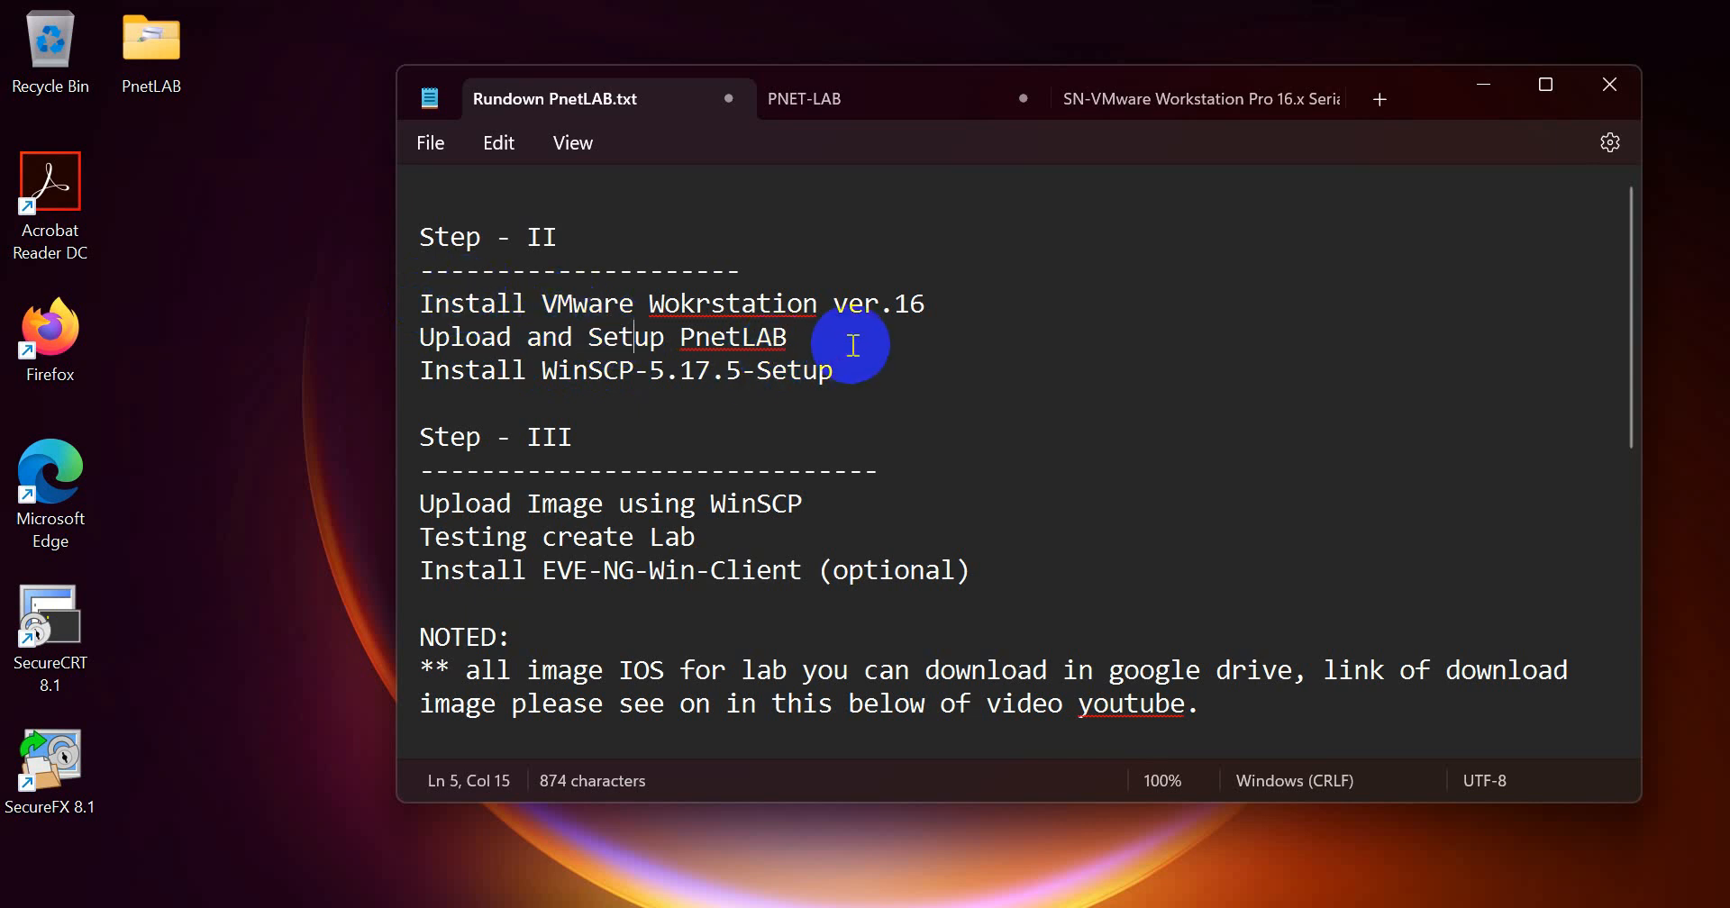
click(423, 302)
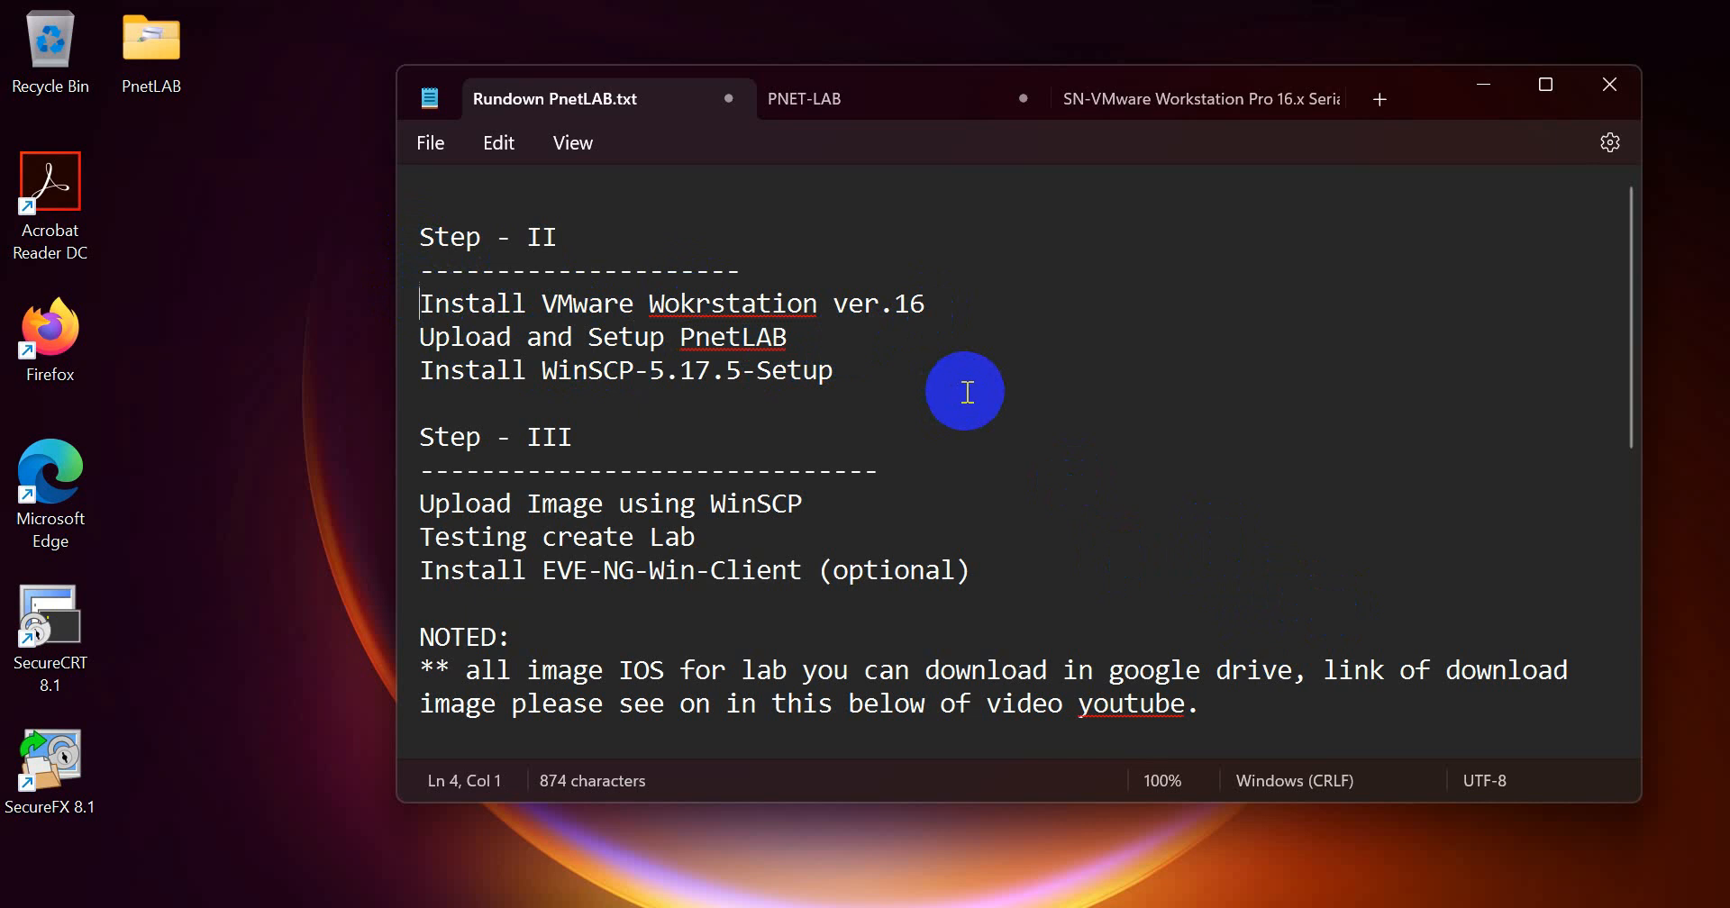
Step: Open the computer's network adapter list from the Network and Sharing Center in Control Panel
key(super+r)
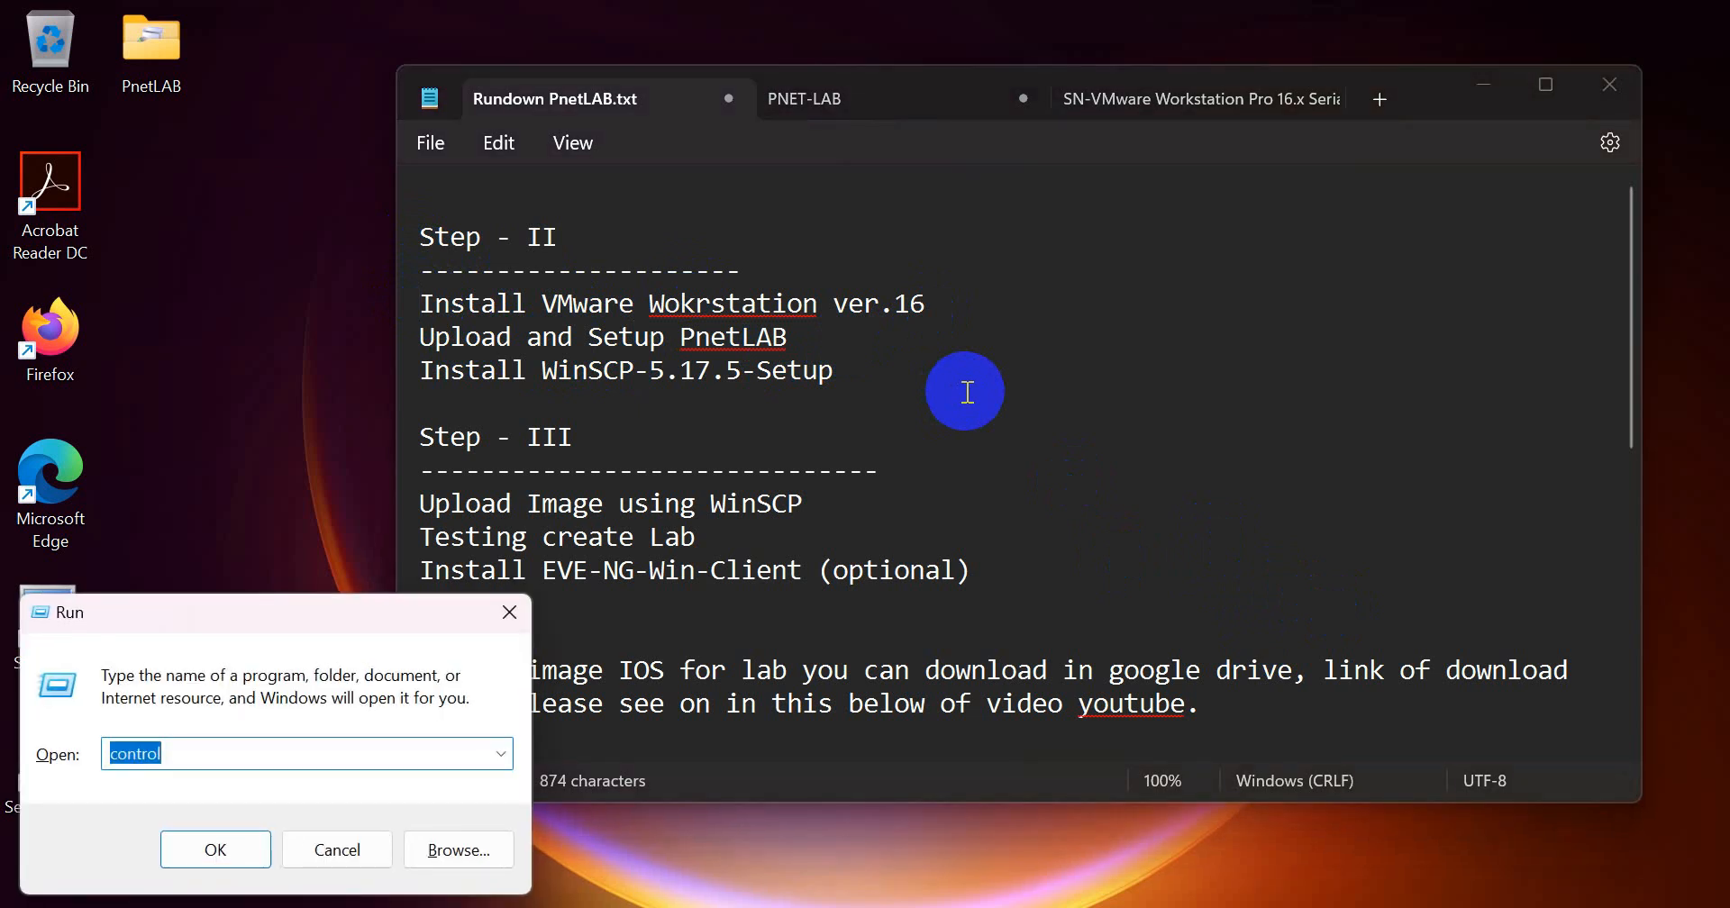
key(Return)
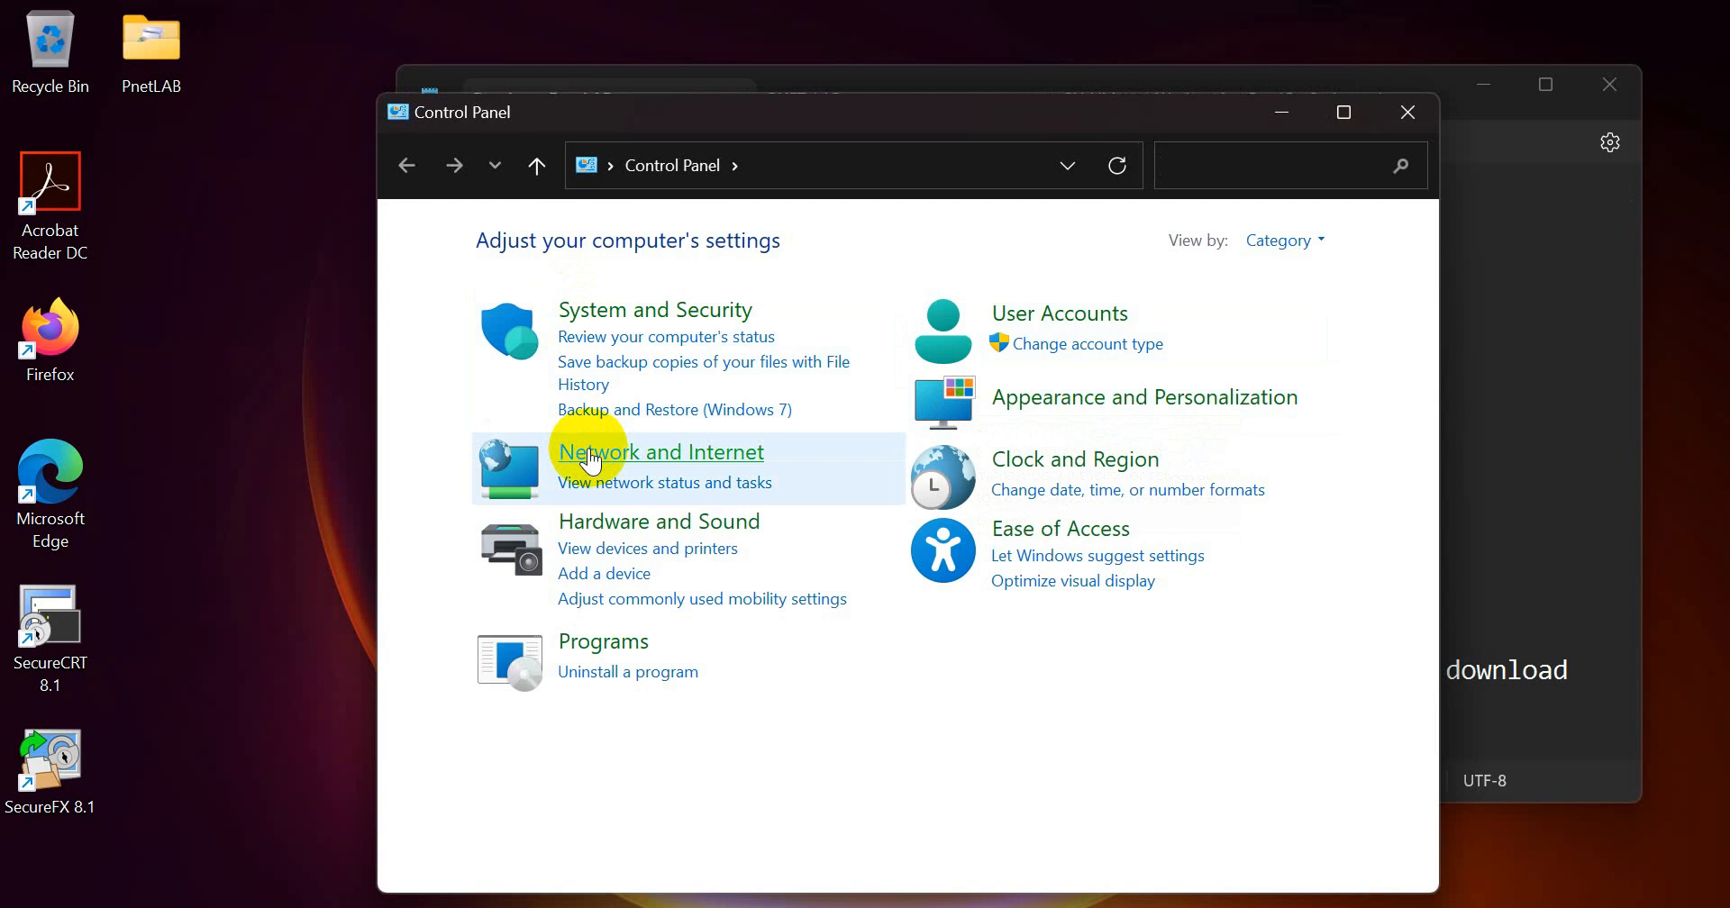
click(587, 450)
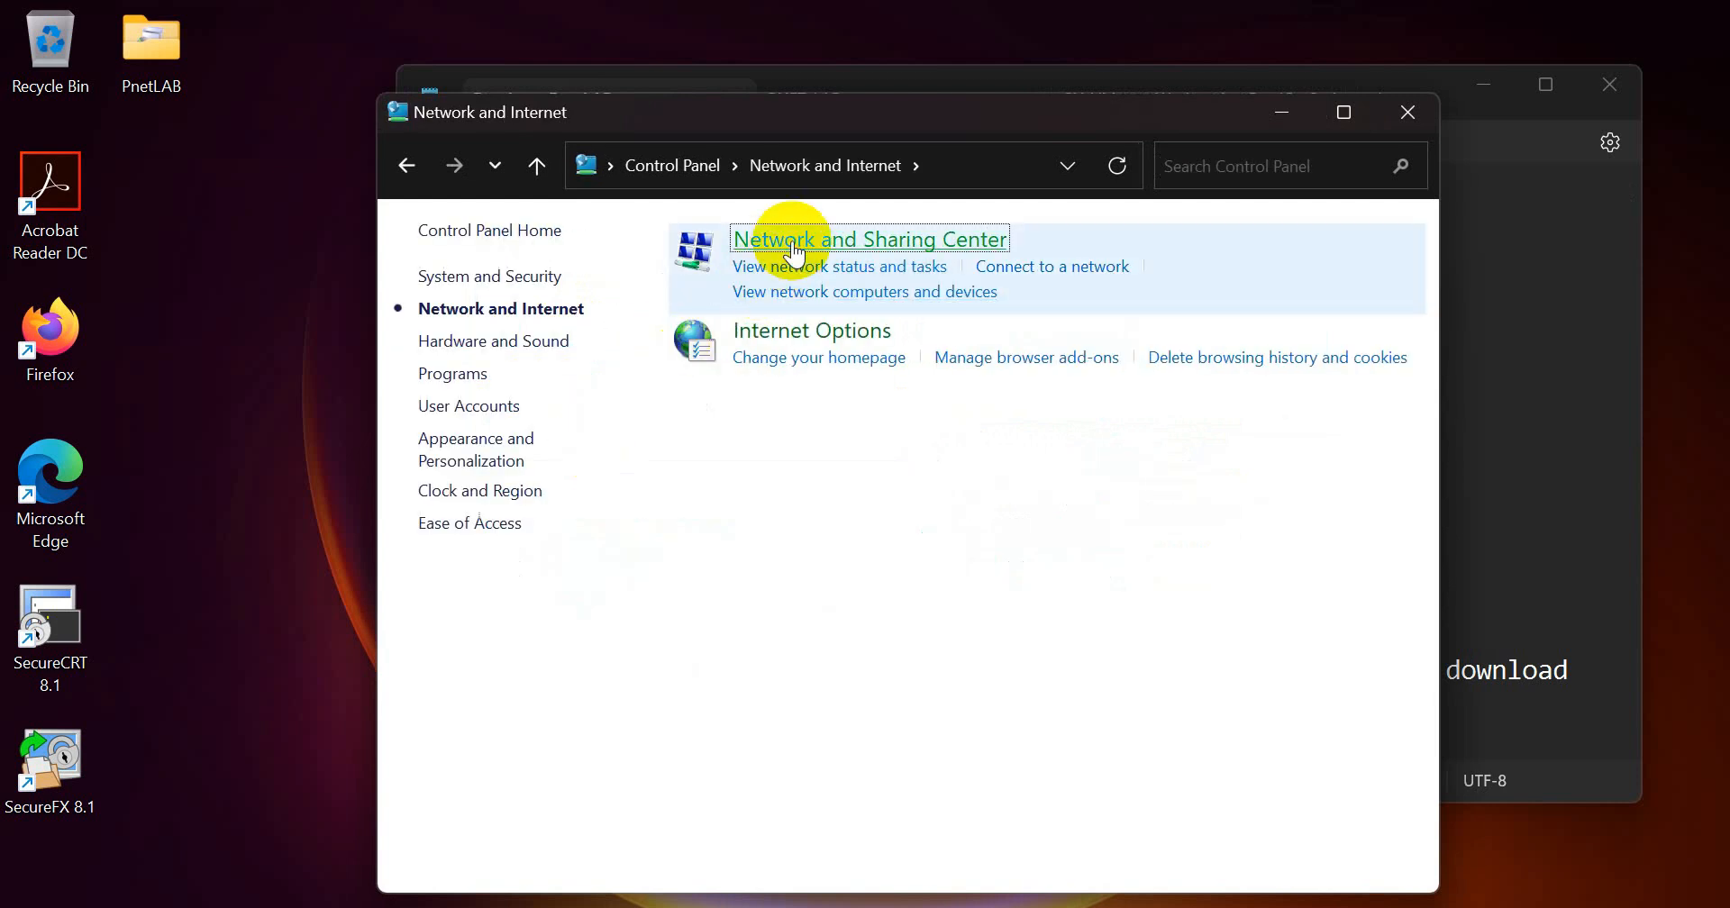
click(793, 245)
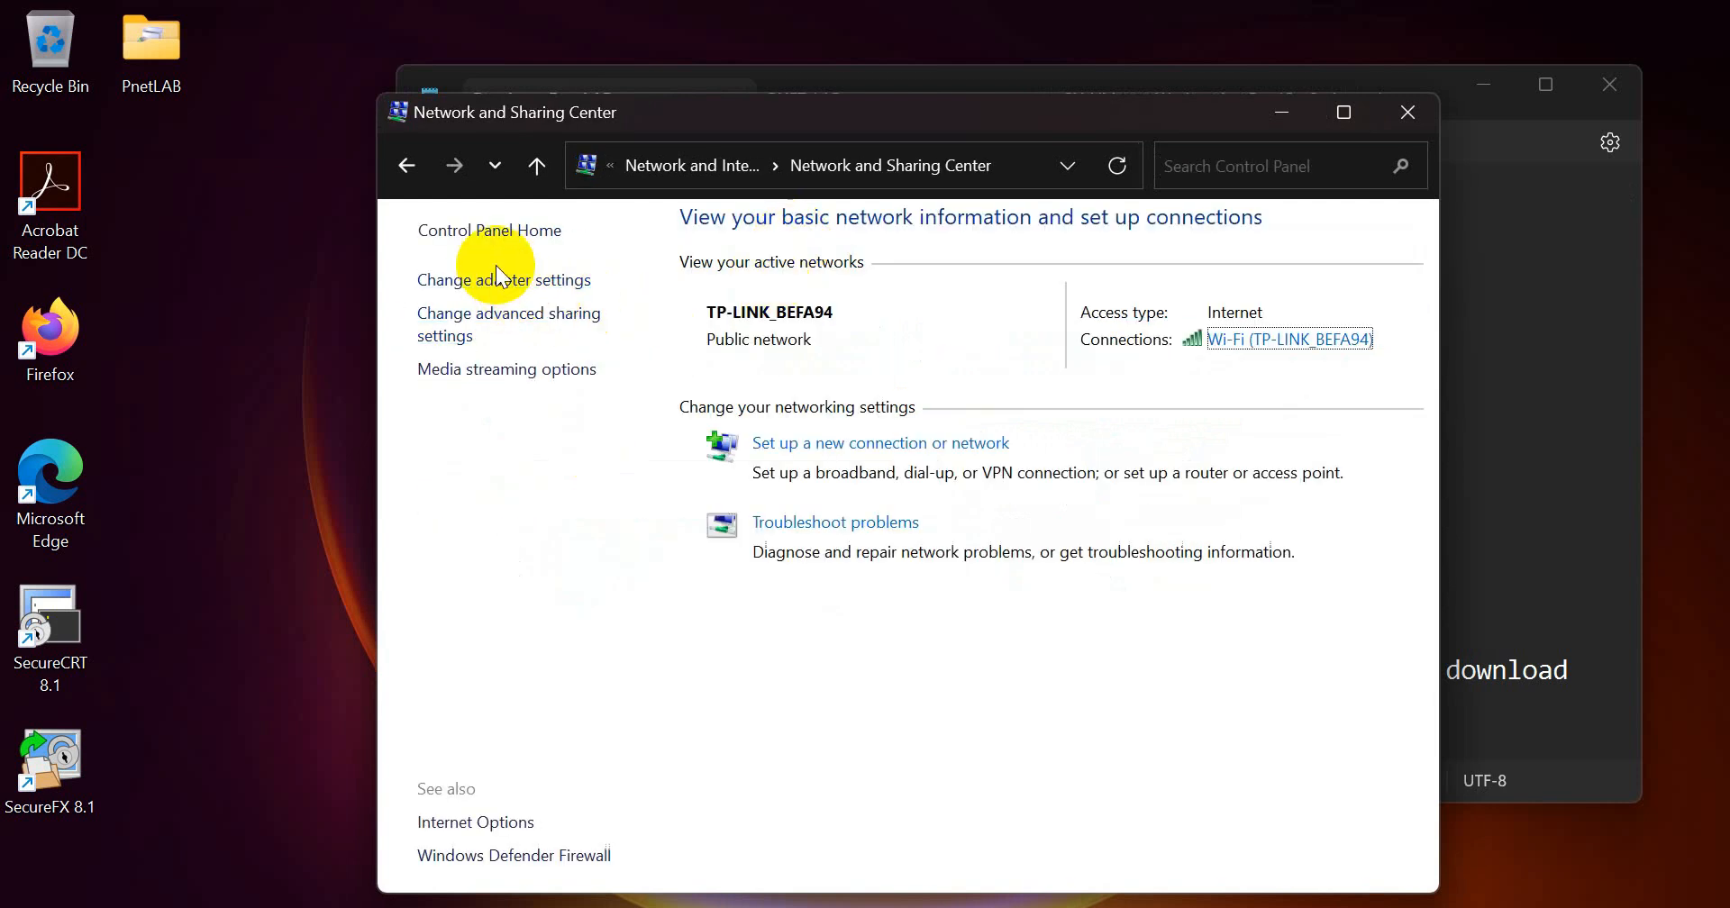
click(492, 281)
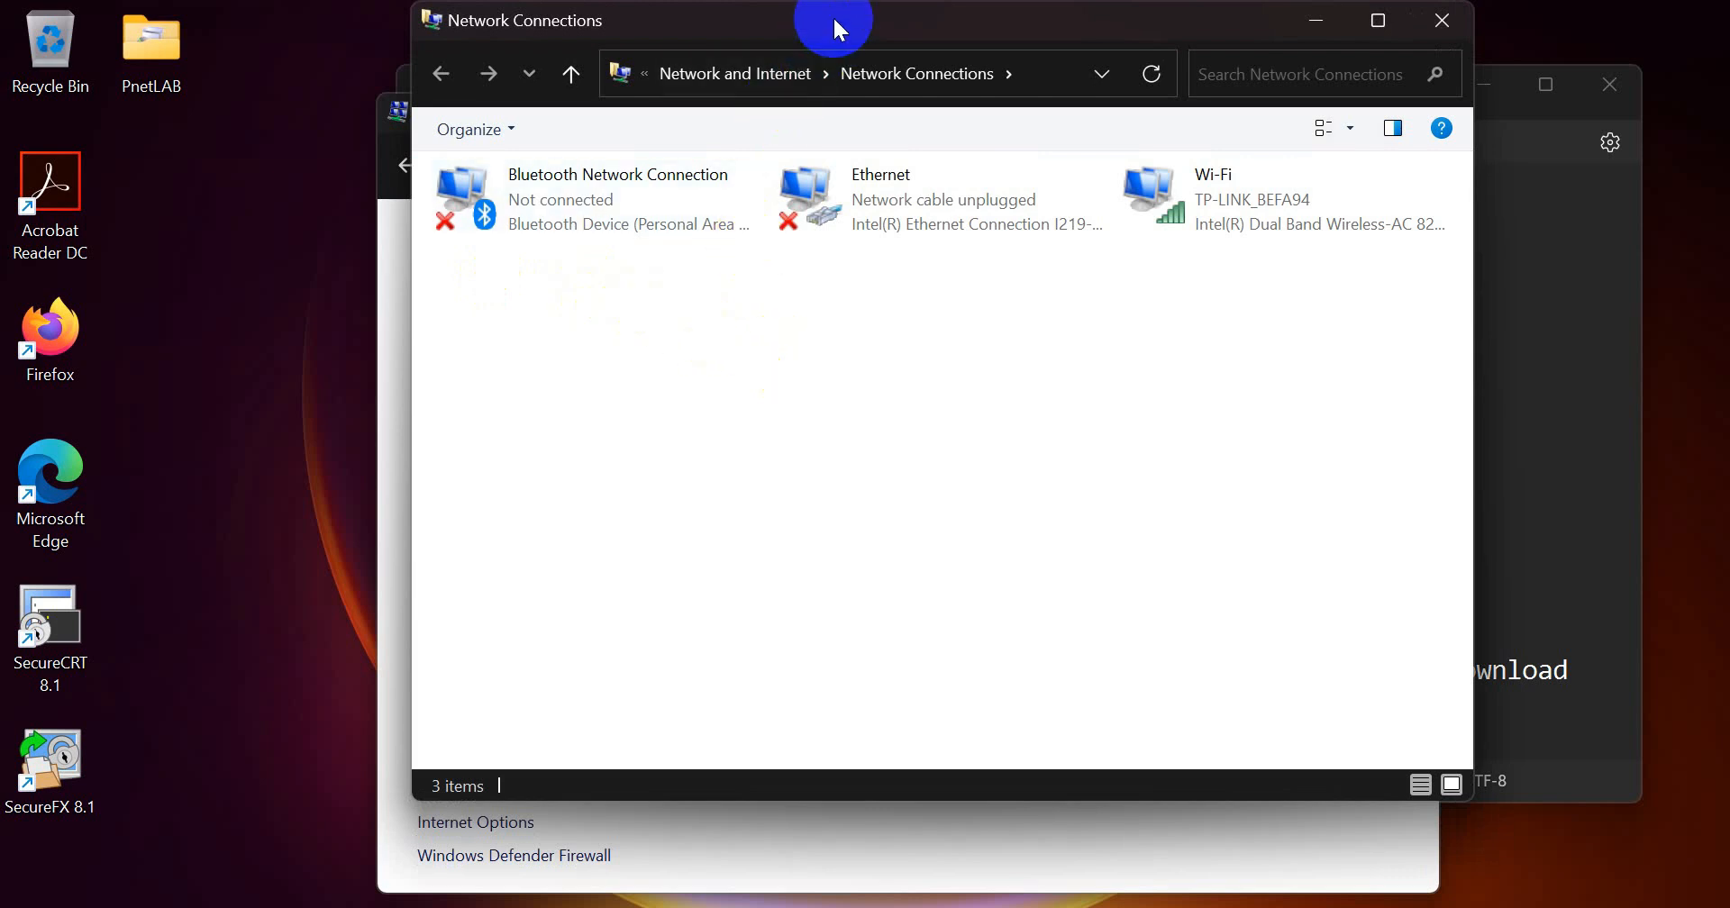
Step: Examine the existing Bluetooth, Ethernet and Wi-Fi network adapters, and put the network windows away
drag(506, 274, 1399, 164)
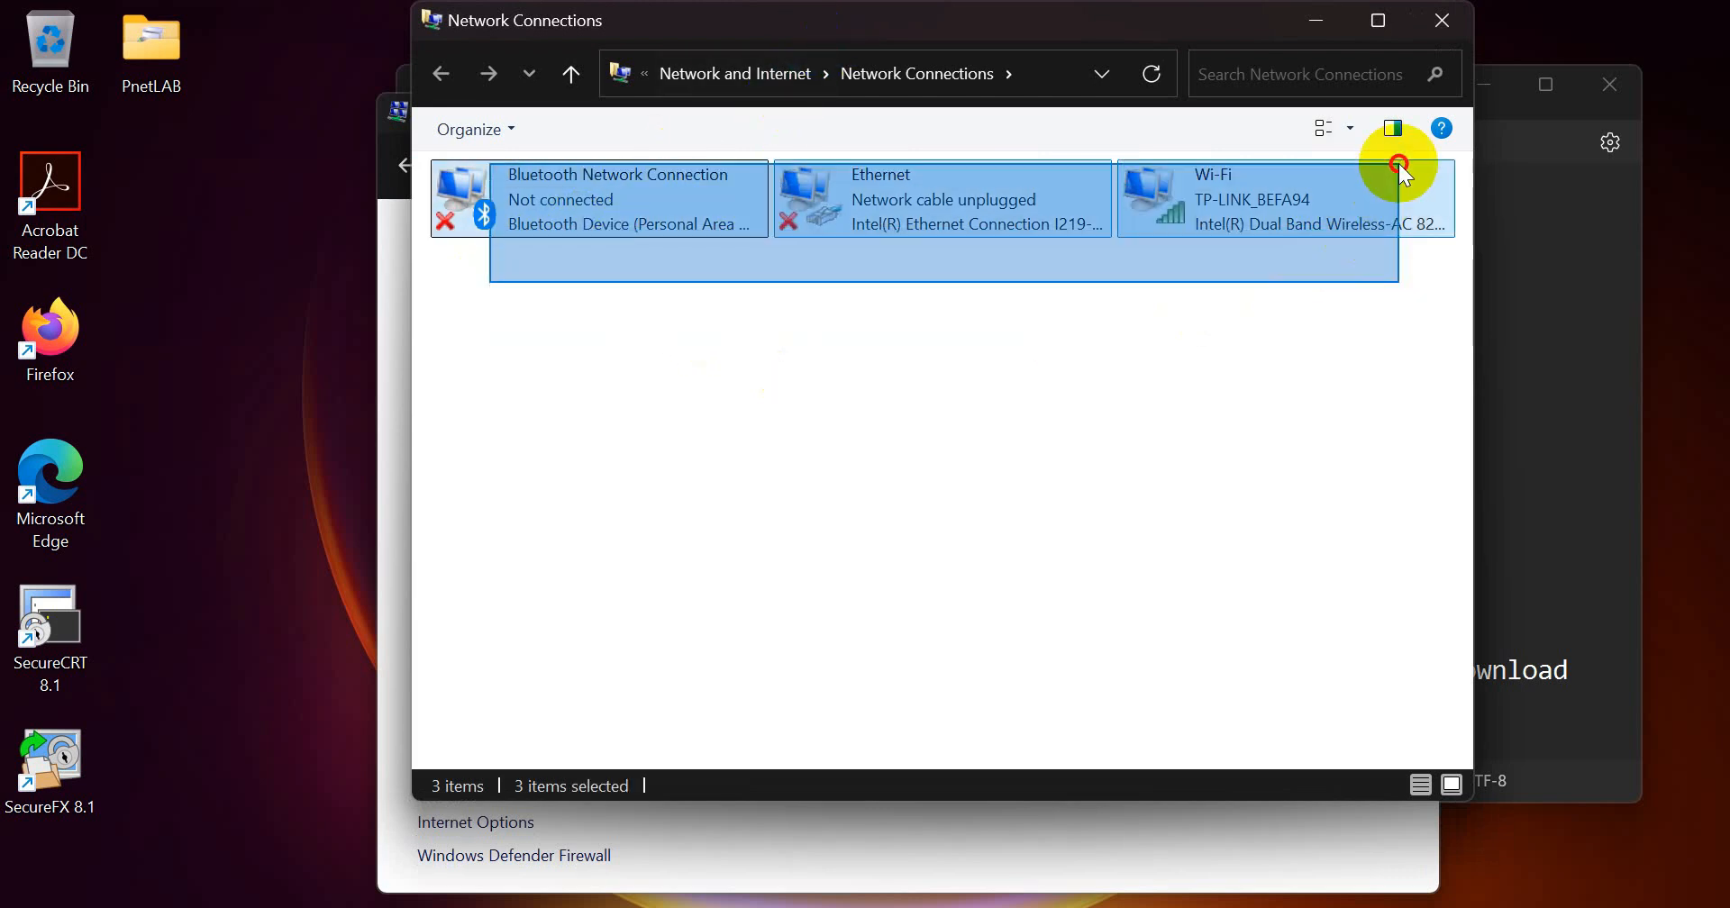
click(1175, 338)
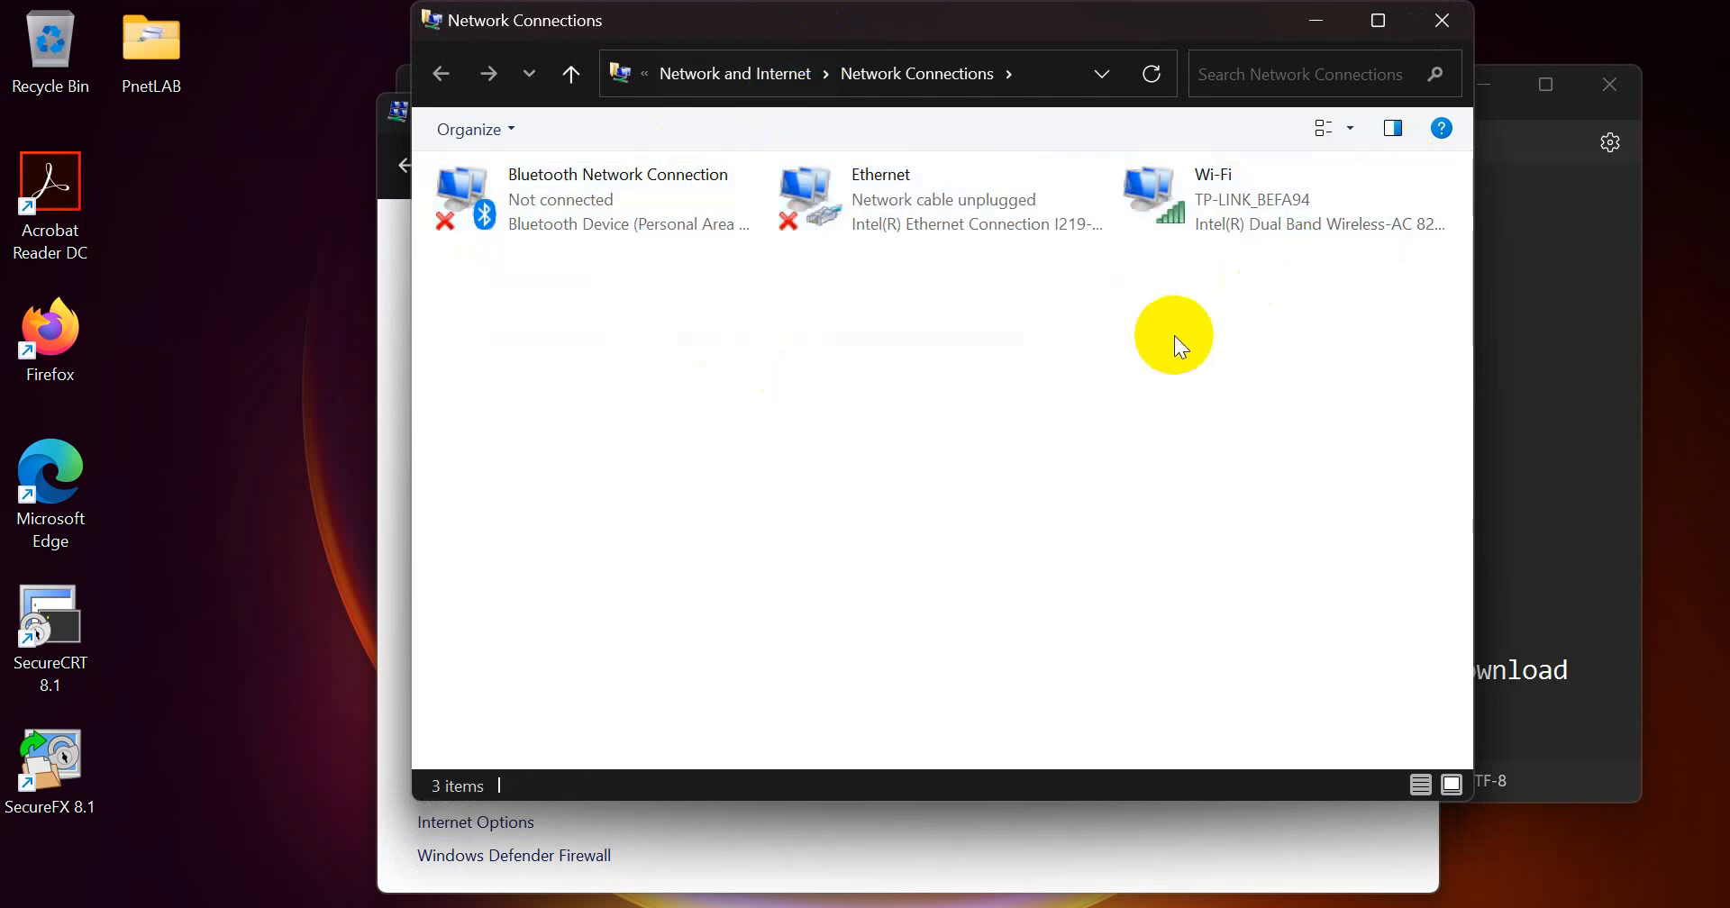
click(1040, 193)
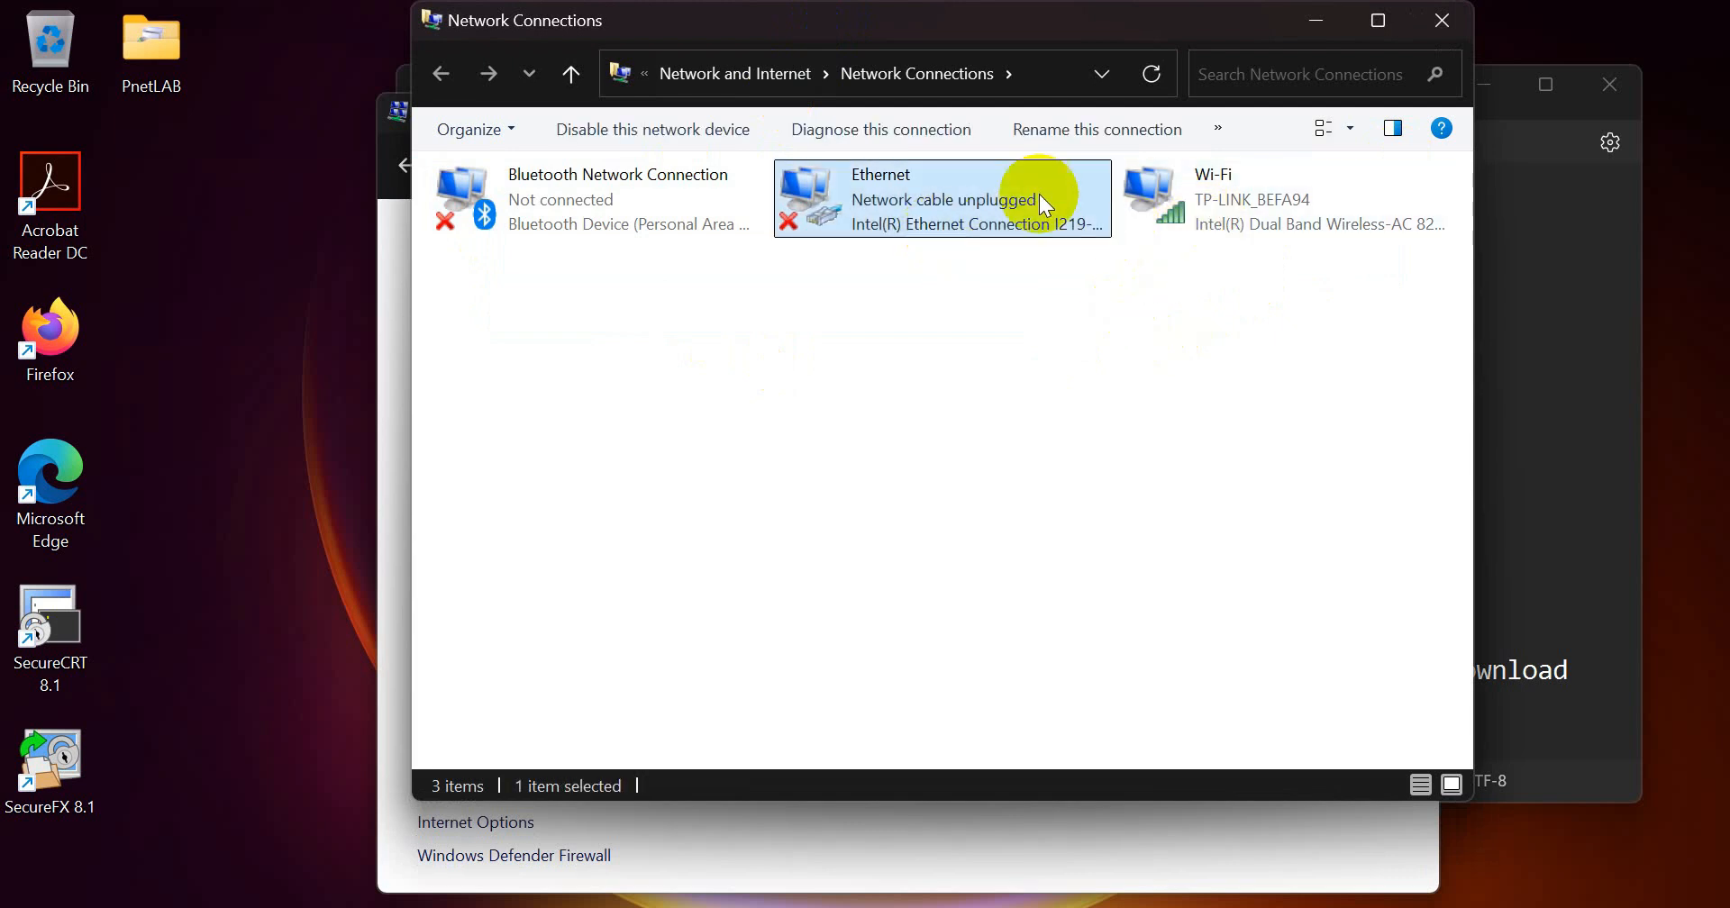
click(1212, 173)
click(938, 212)
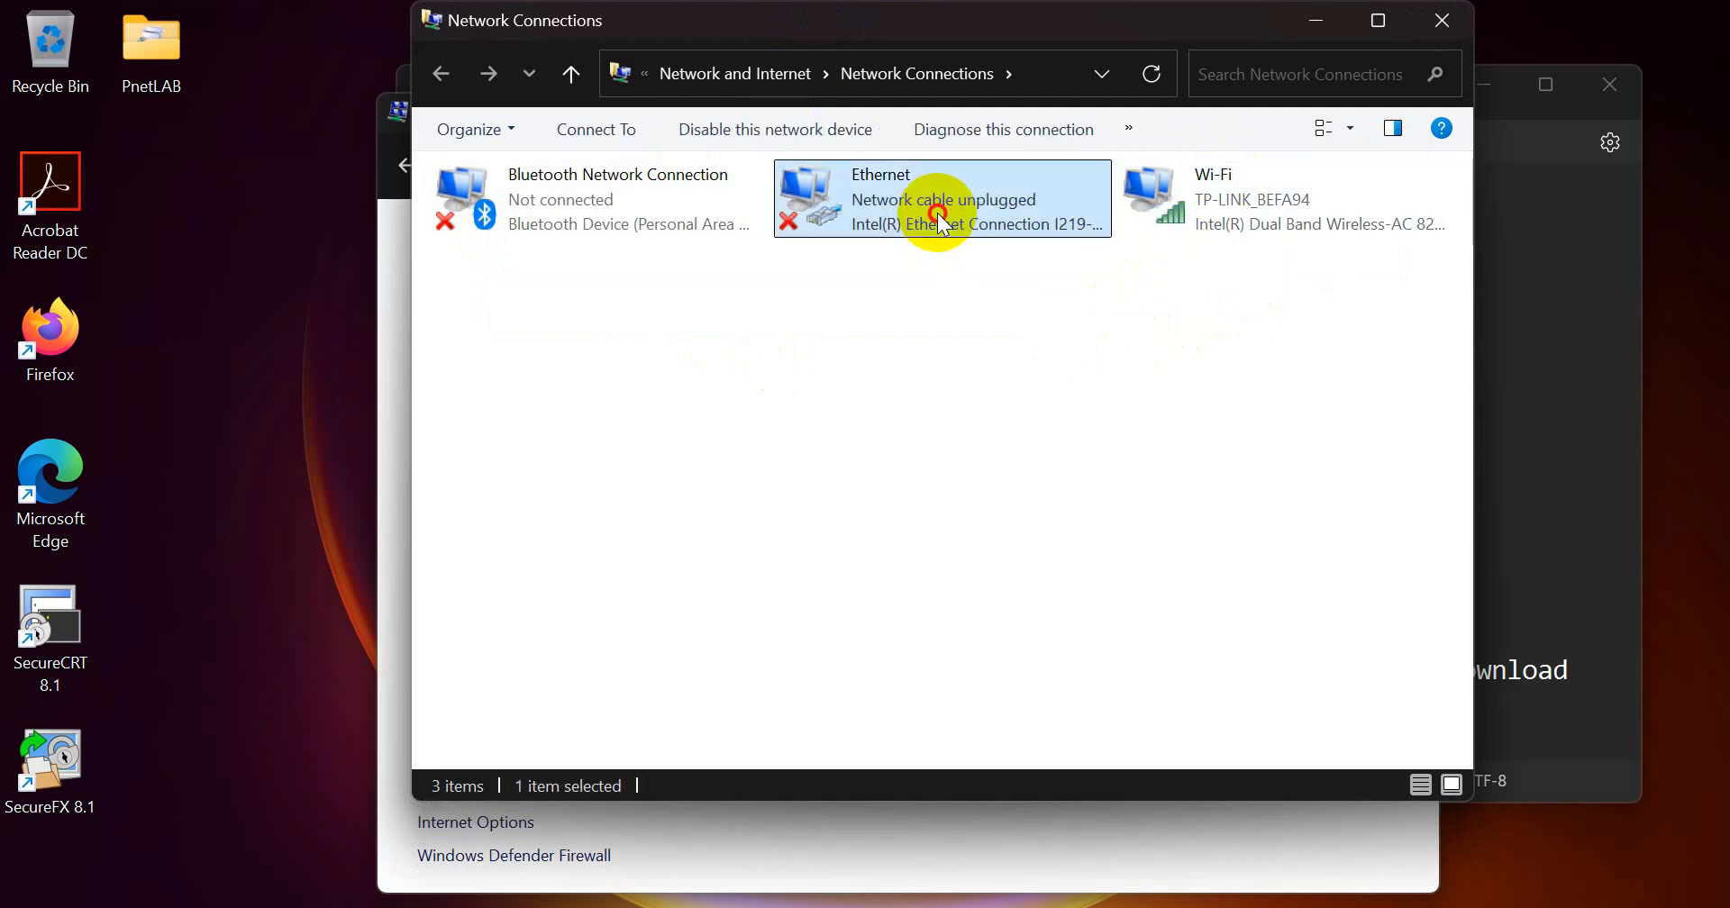
click(568, 193)
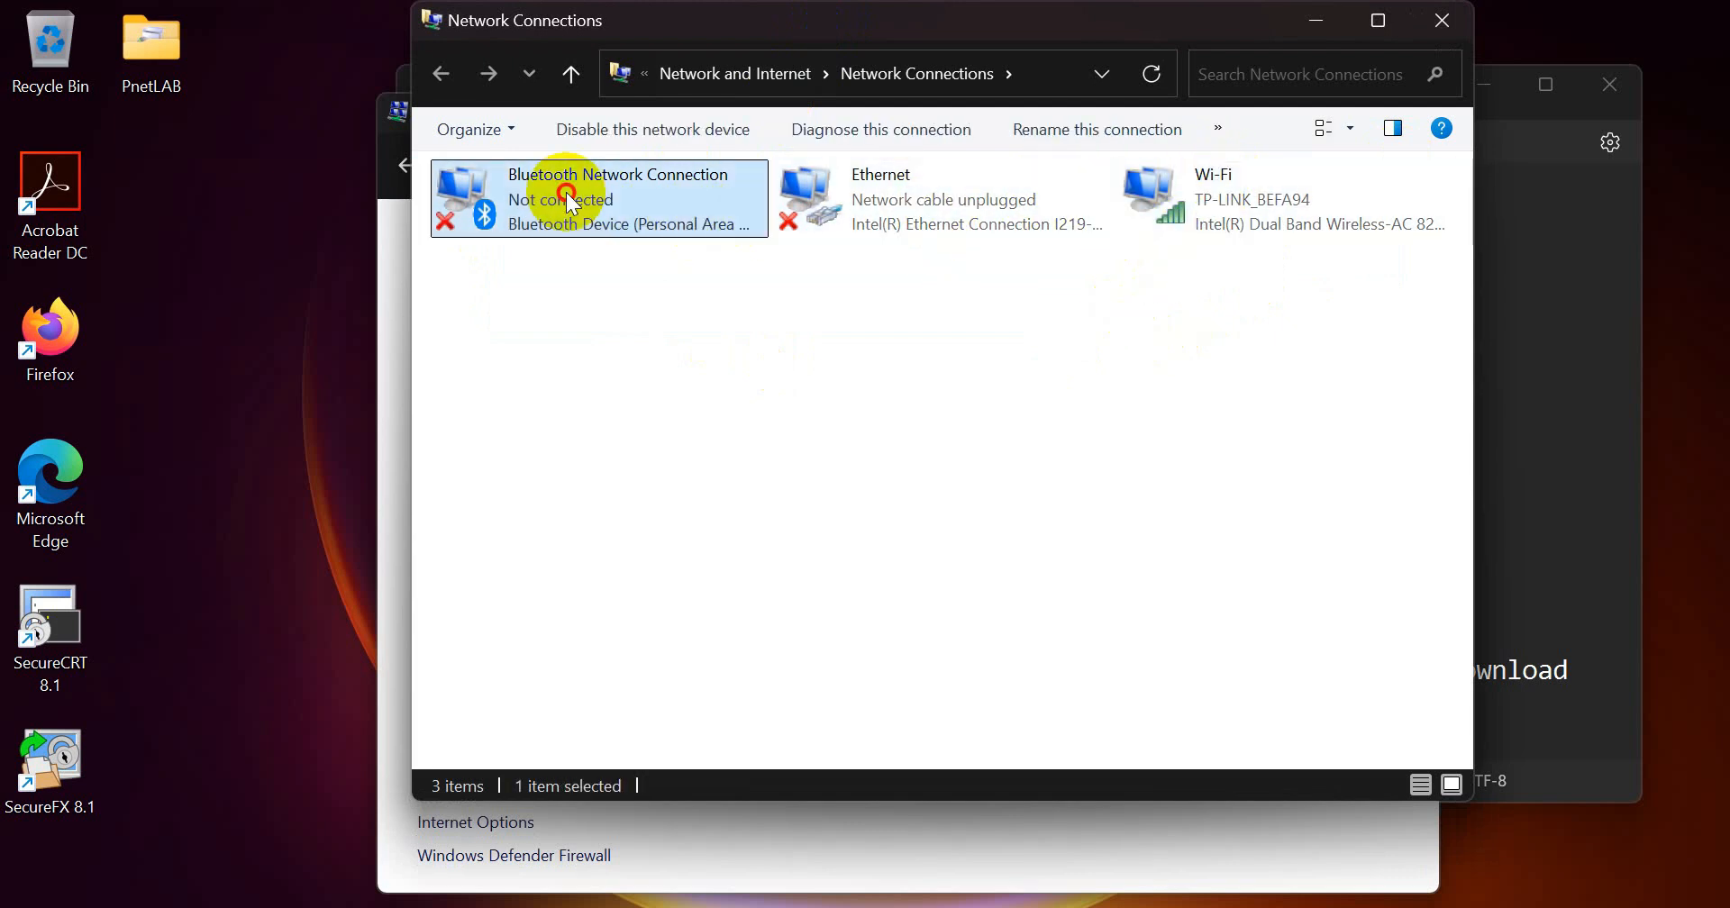
click(885, 214)
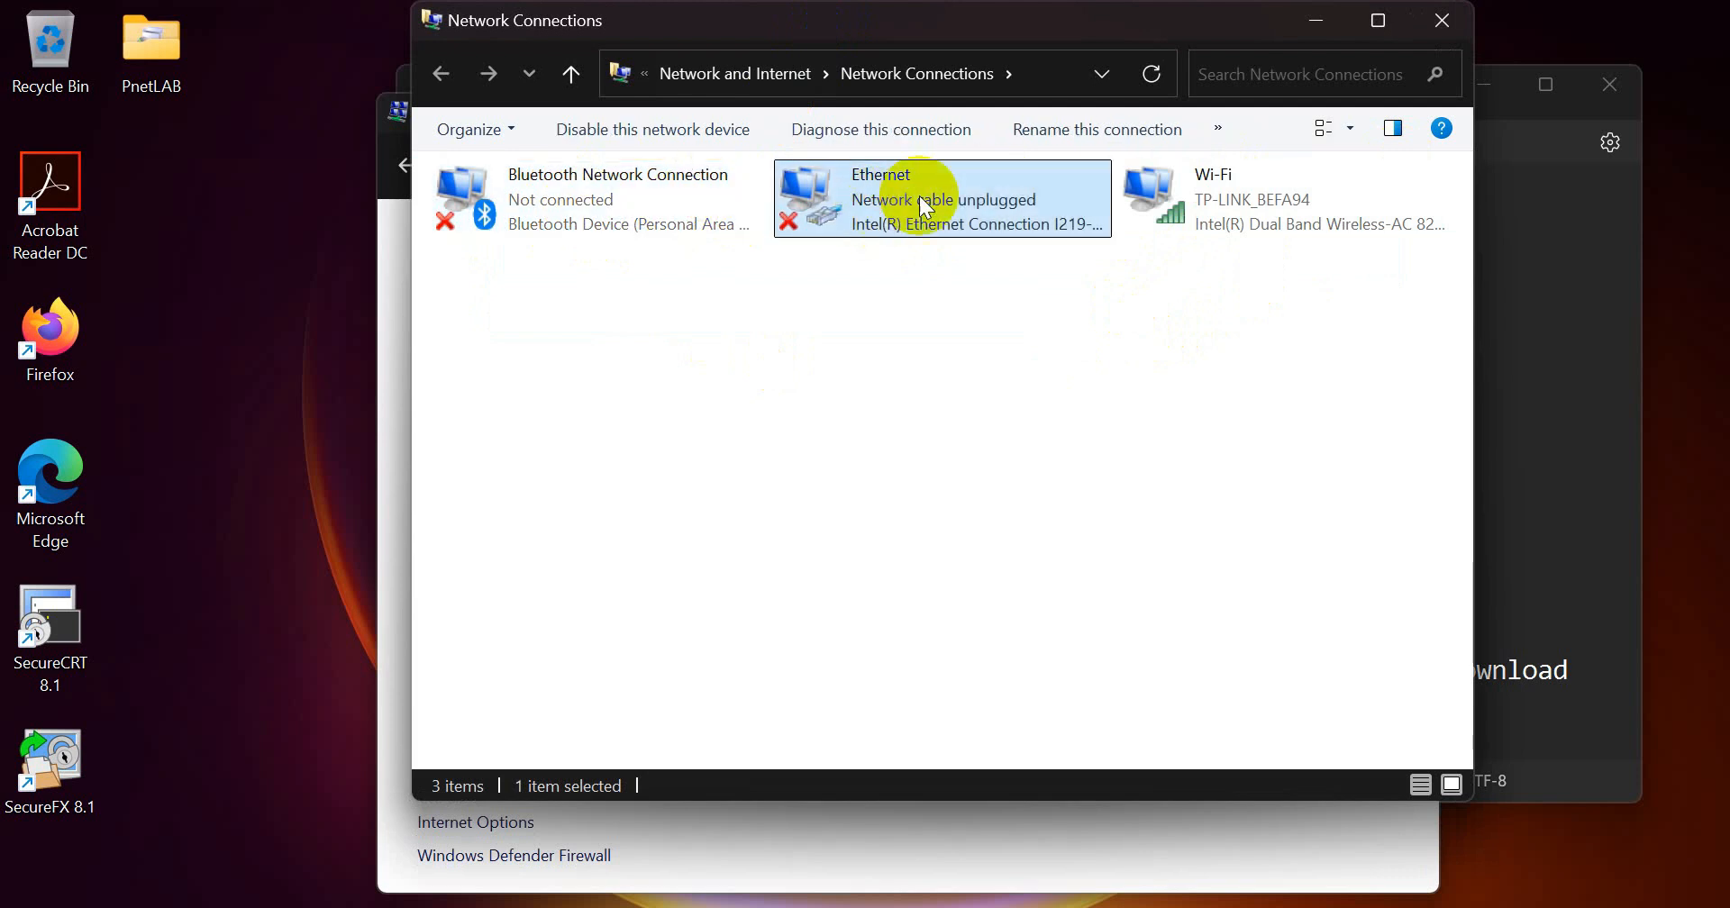
click(1171, 228)
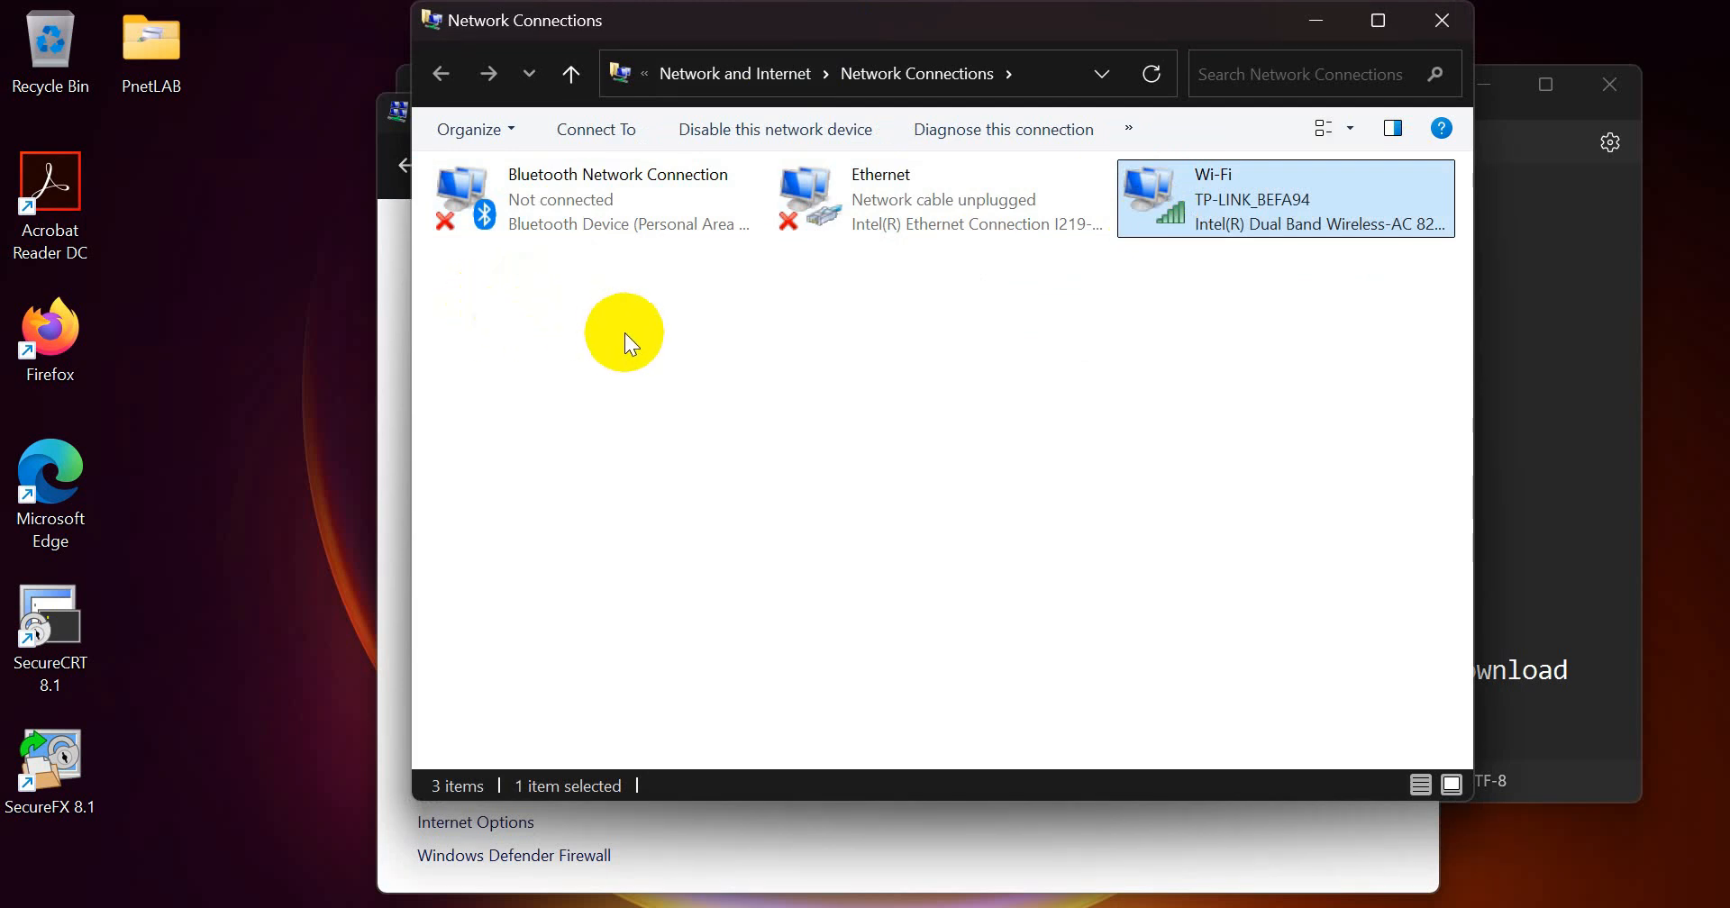
click(1398, 73)
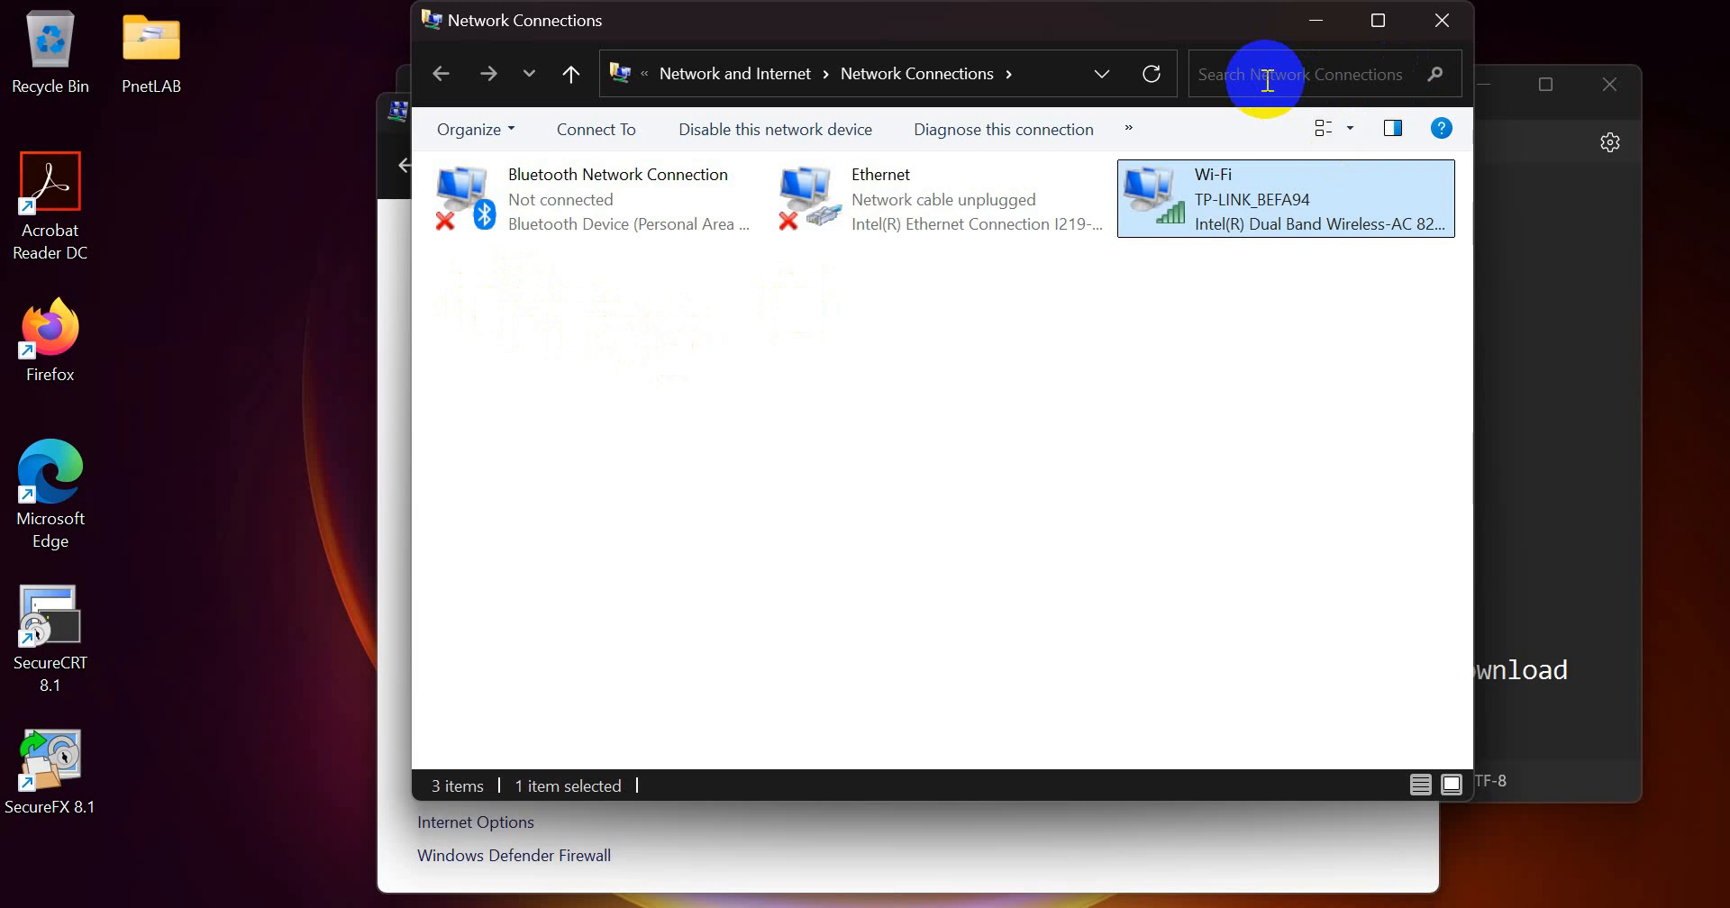
click(1302, 40)
click(1399, 119)
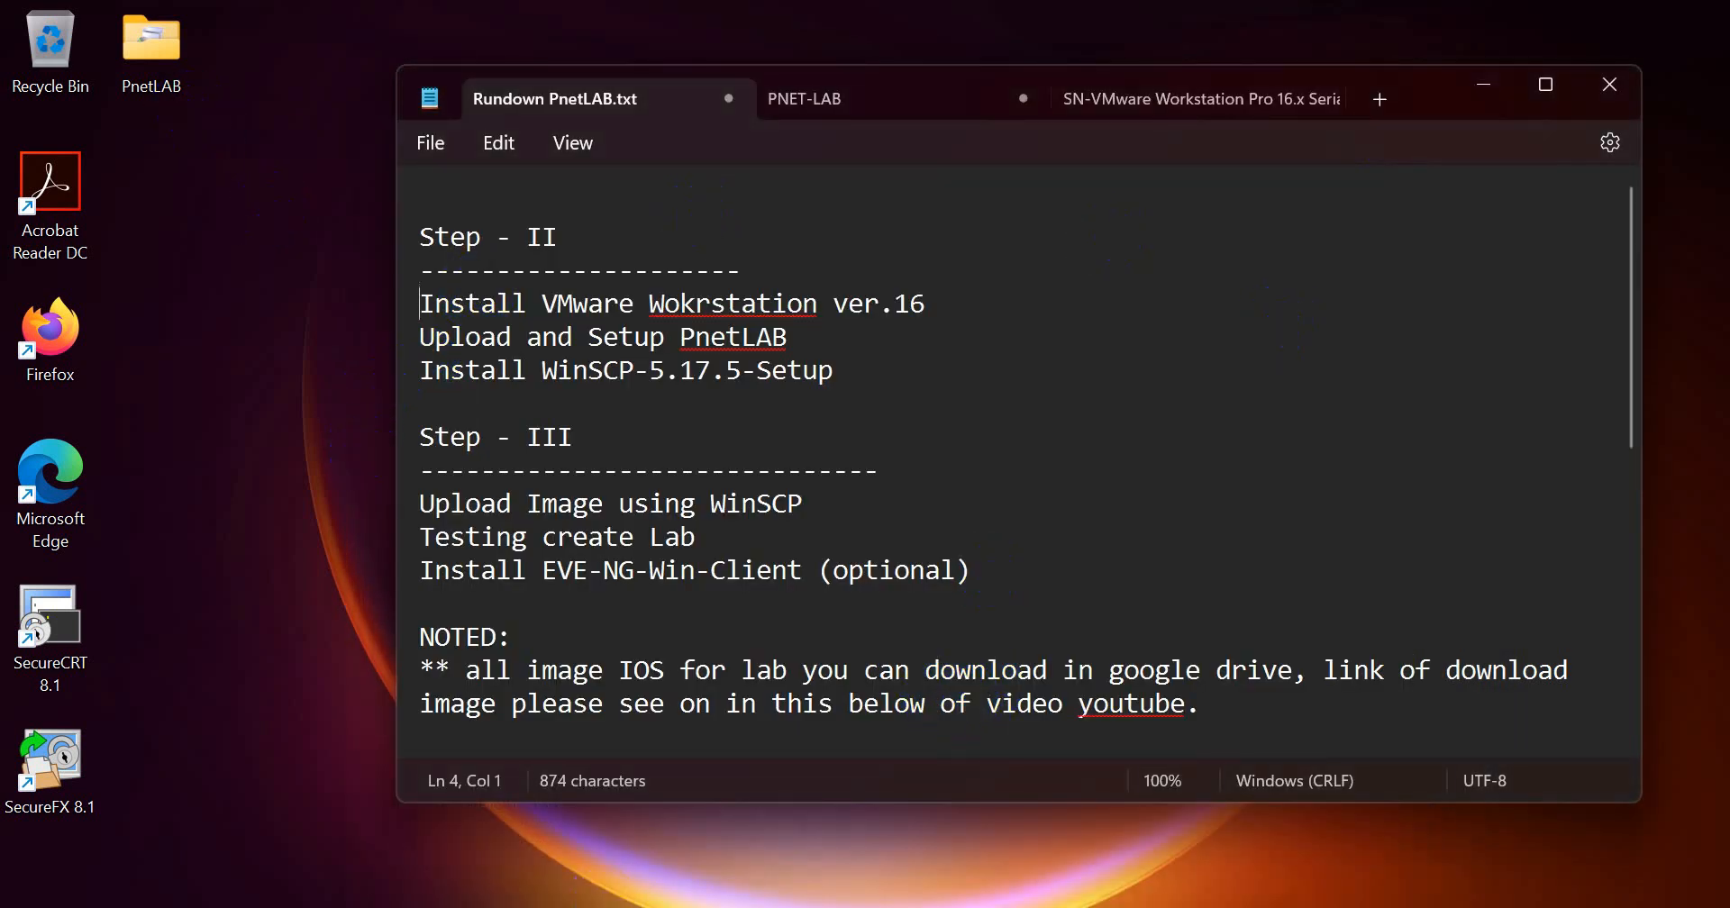
Step: Switch to File Explorer and open the VMware Workstation folder in Downloads
click(795, 907)
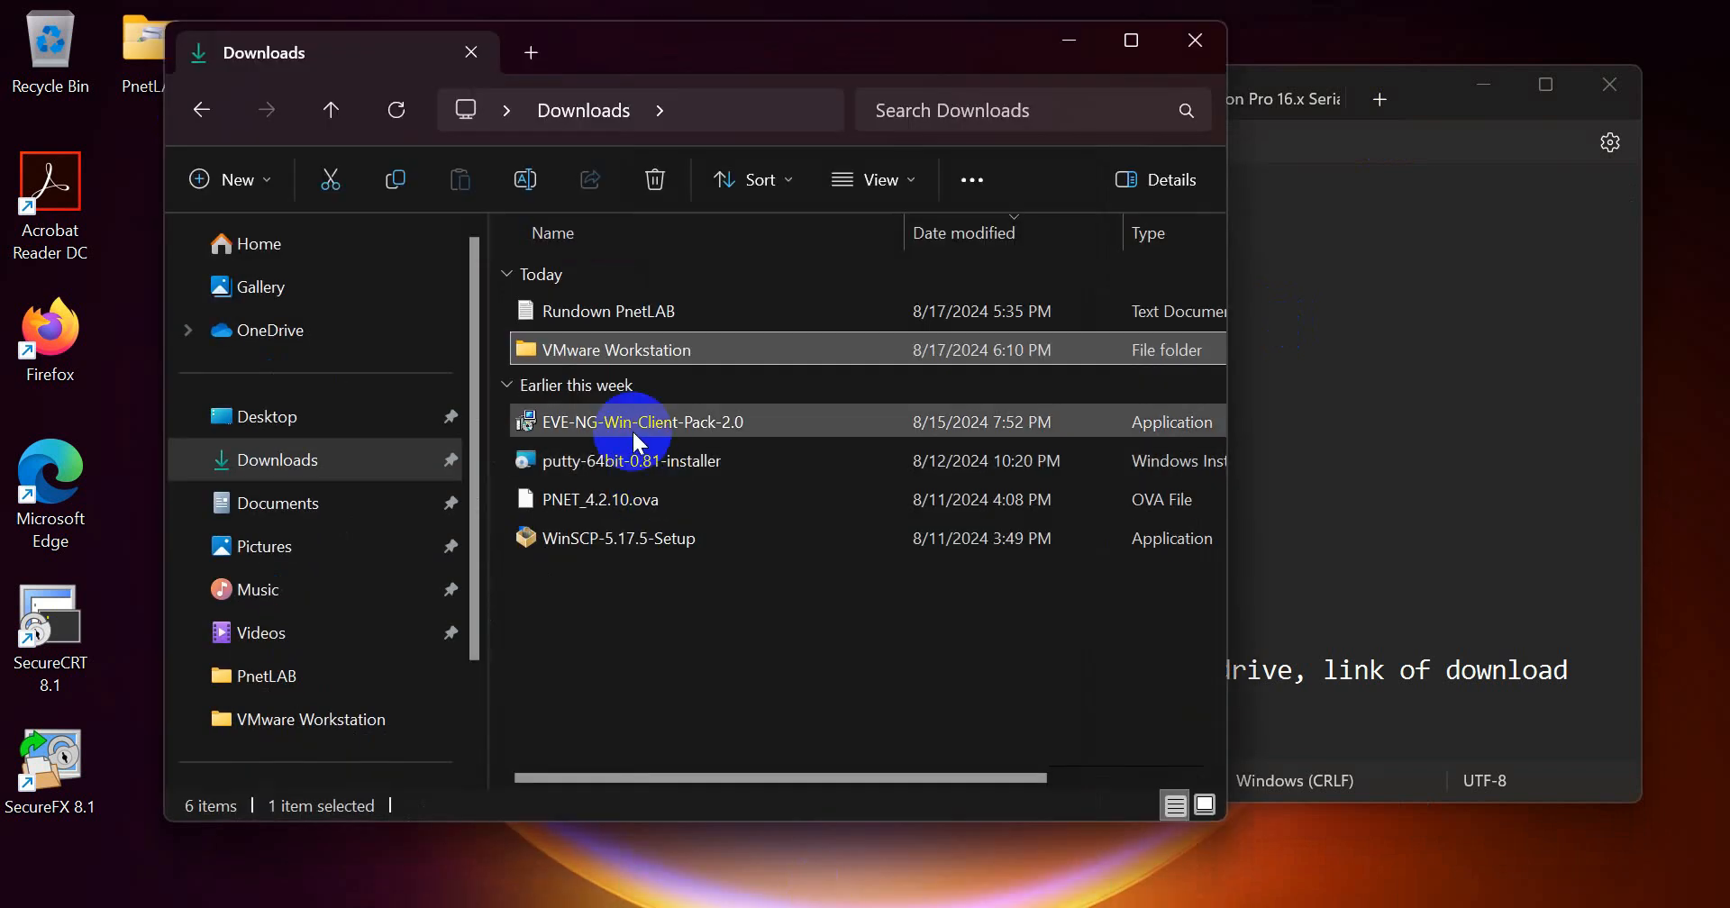
double_click(609, 350)
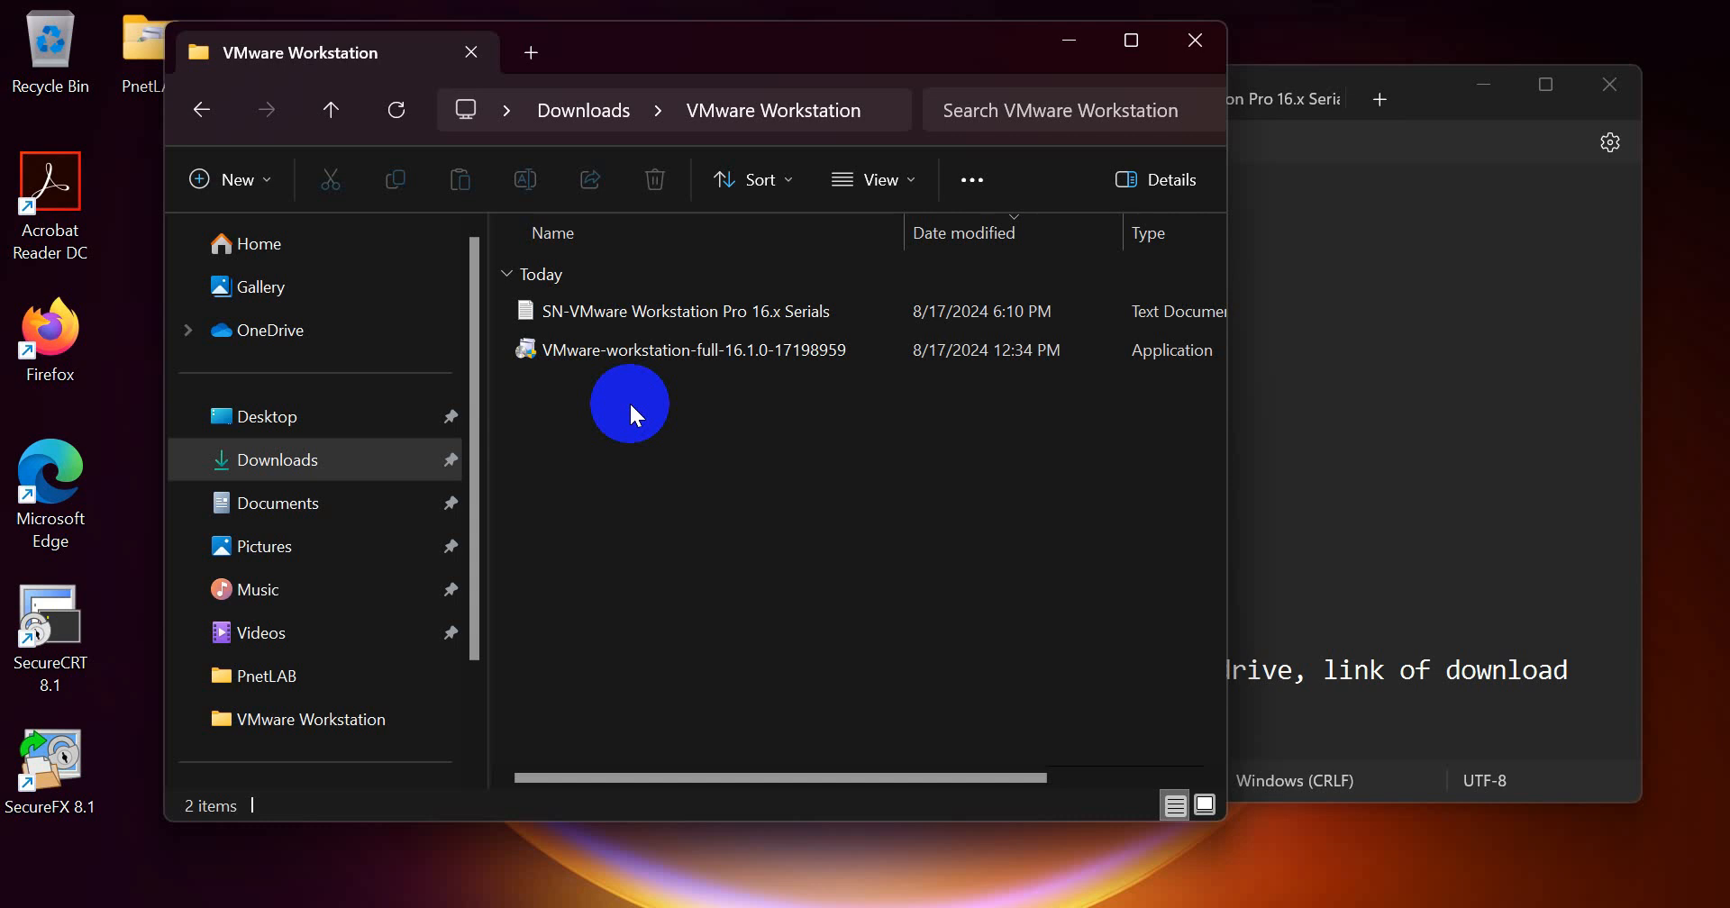
Step: Return to the rundown notes in Notepad and select the Google Drive download link for VMware Workstation
mouse_move(1117, 905)
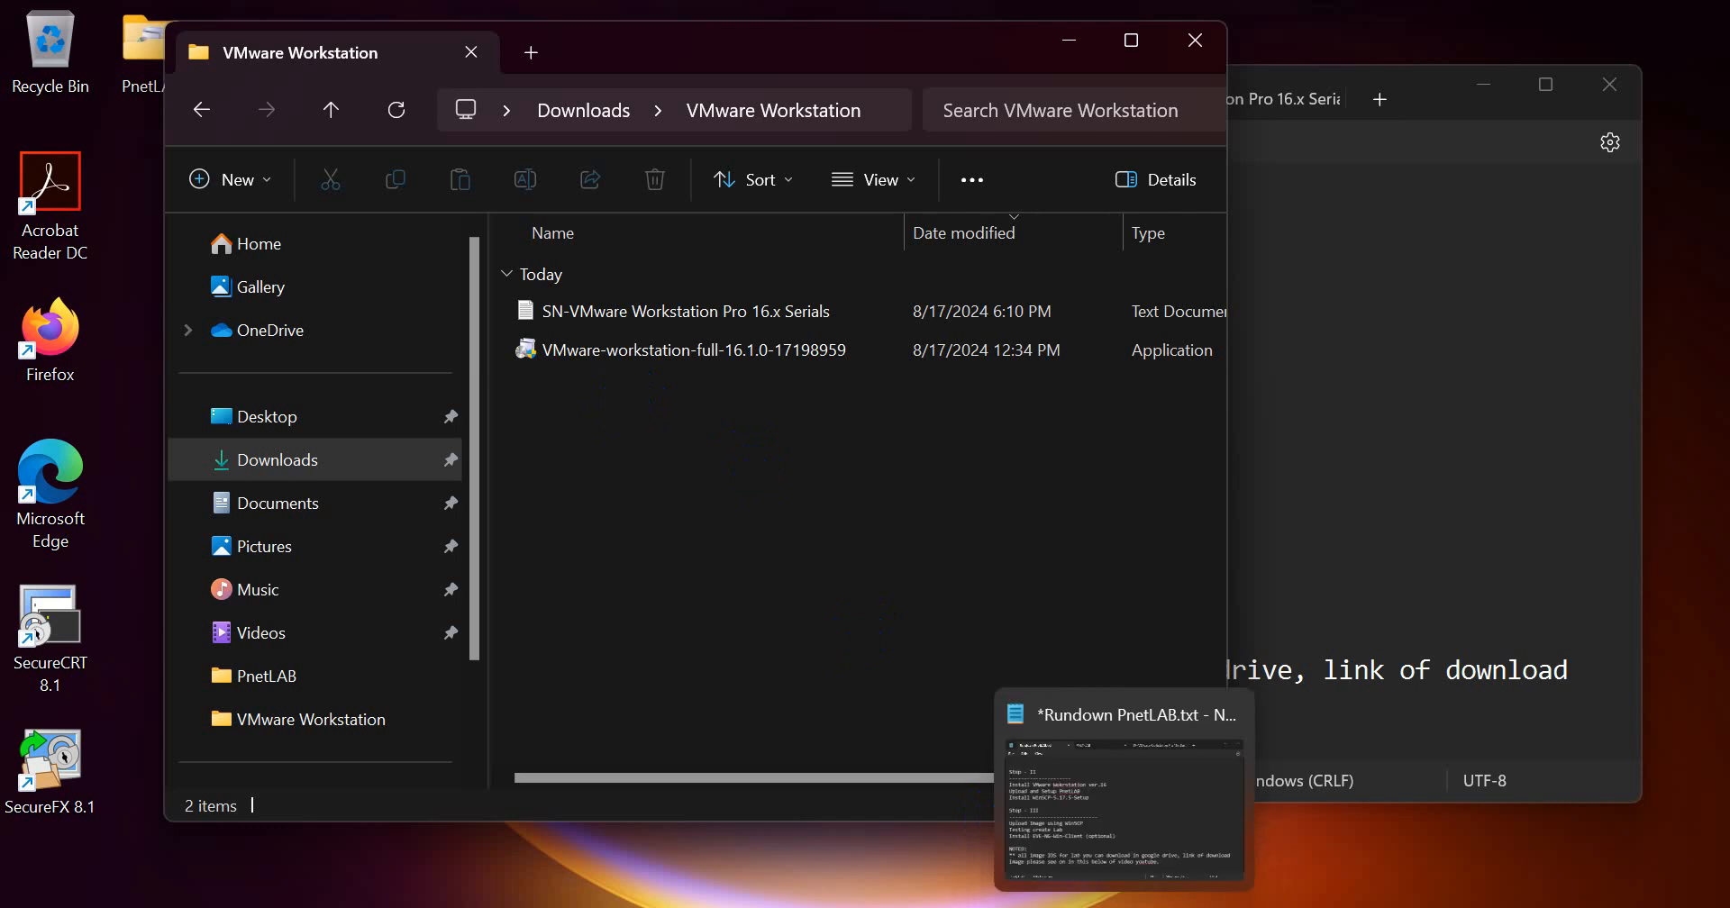
click(1124, 793)
scroll(610, 606, down, 3)
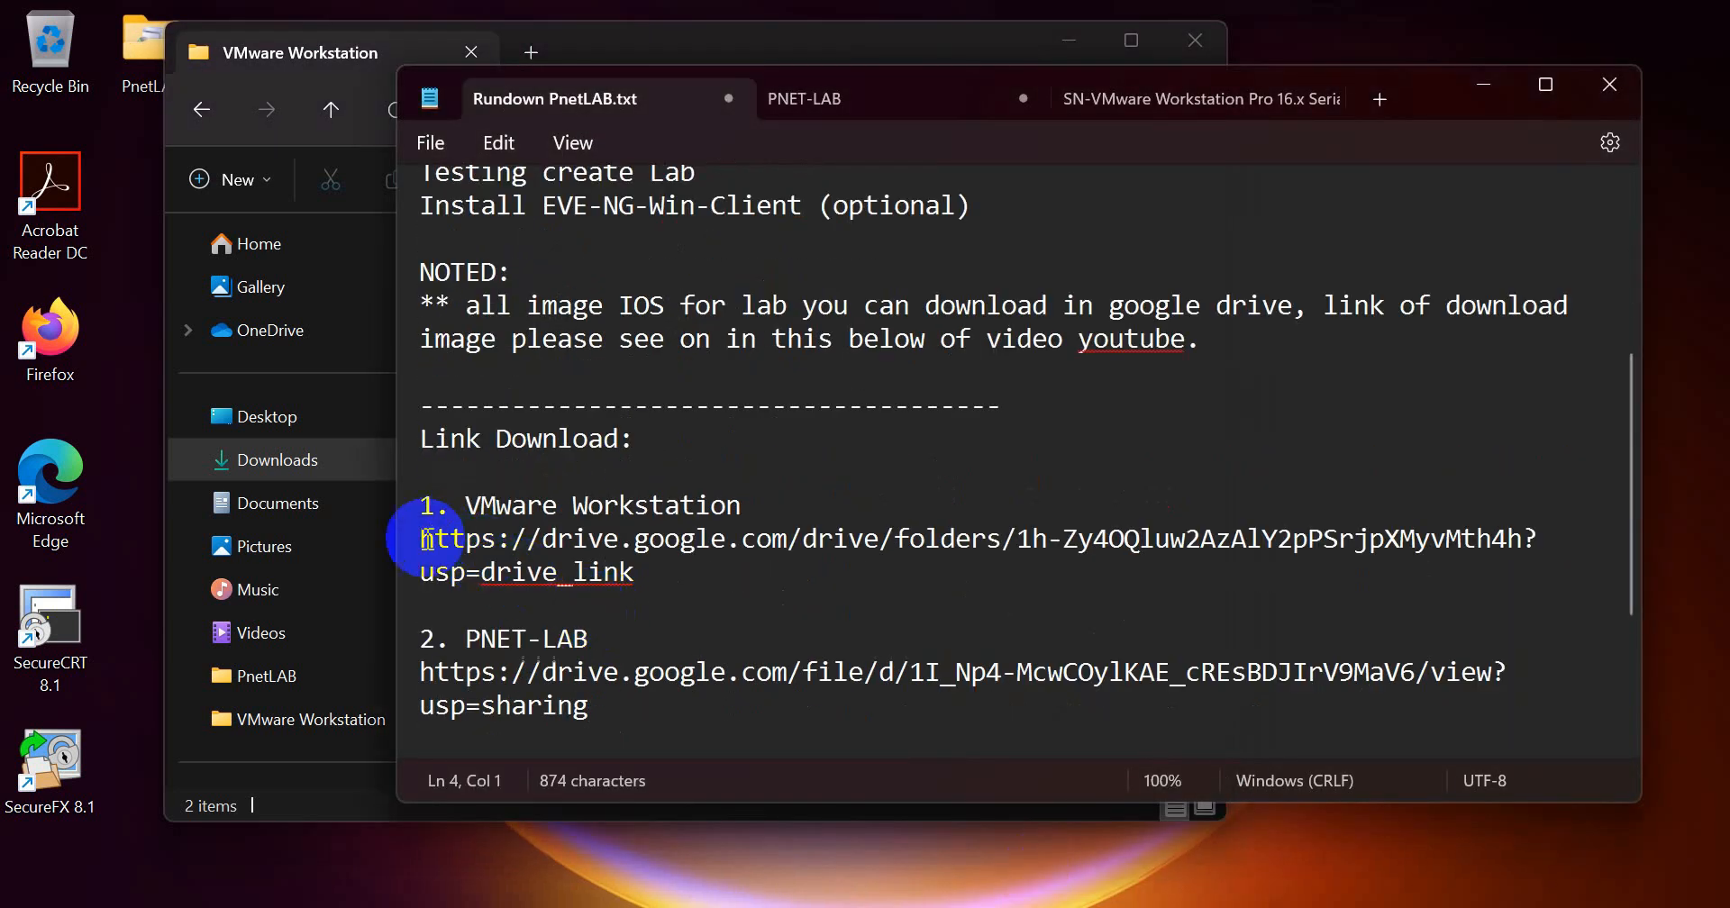
triple_click(440, 574)
key(ctrl+c)
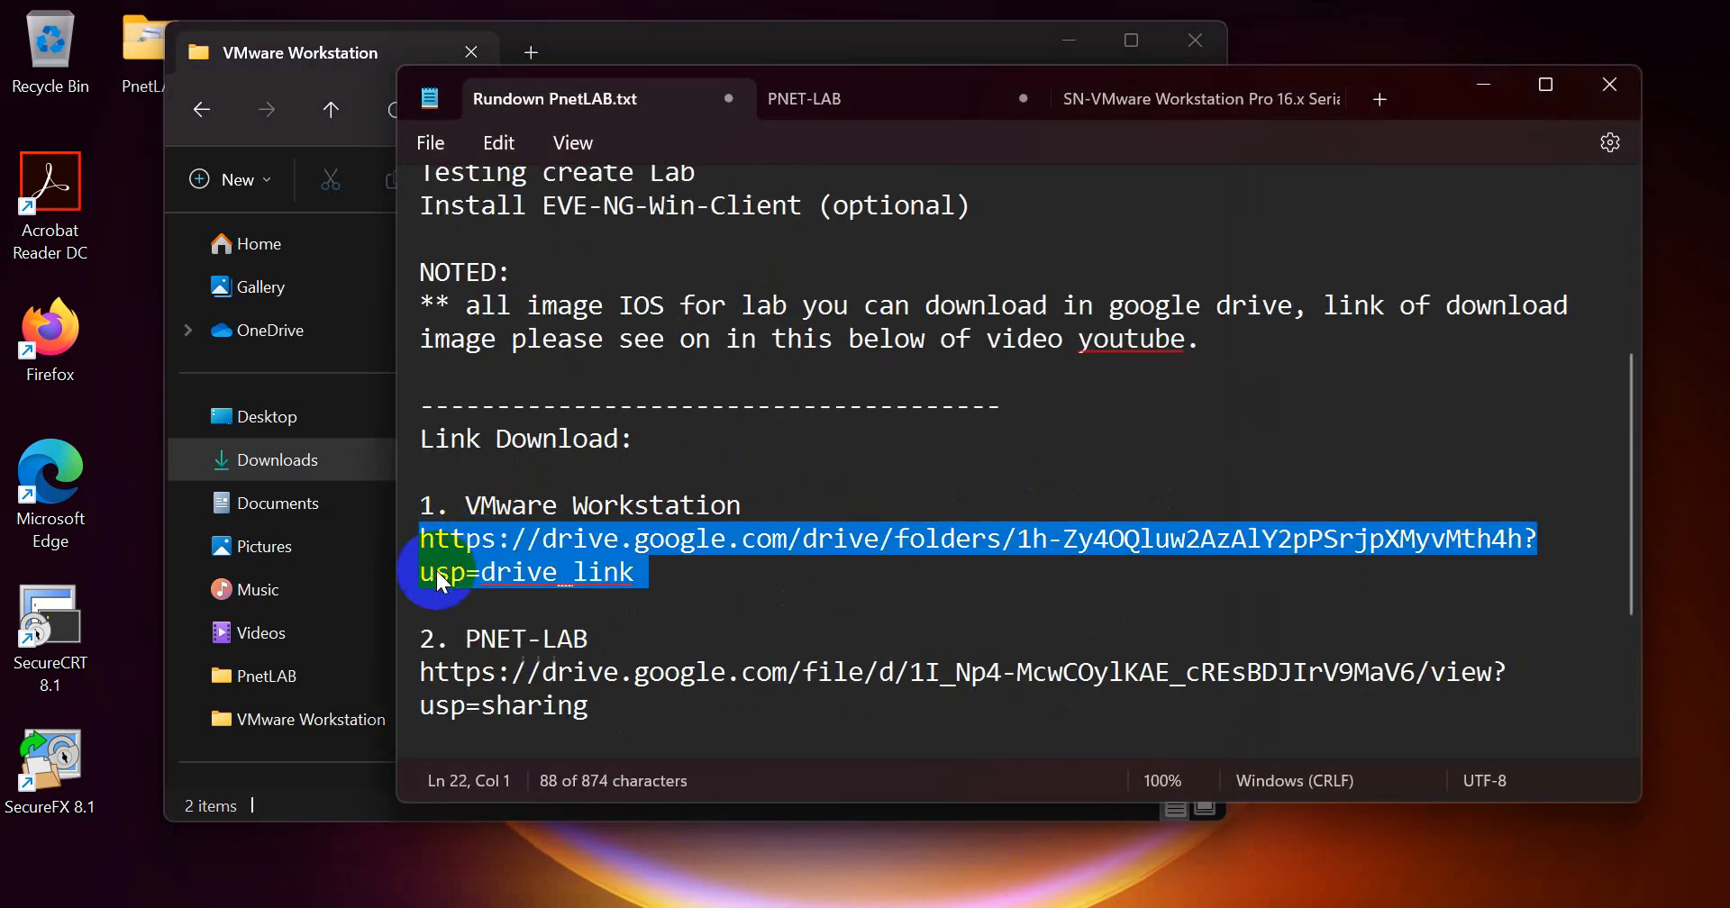
Step: Switch to Microsoft Edge and open the Google Drive download link for the VMware Workstation folder
click(811, 905)
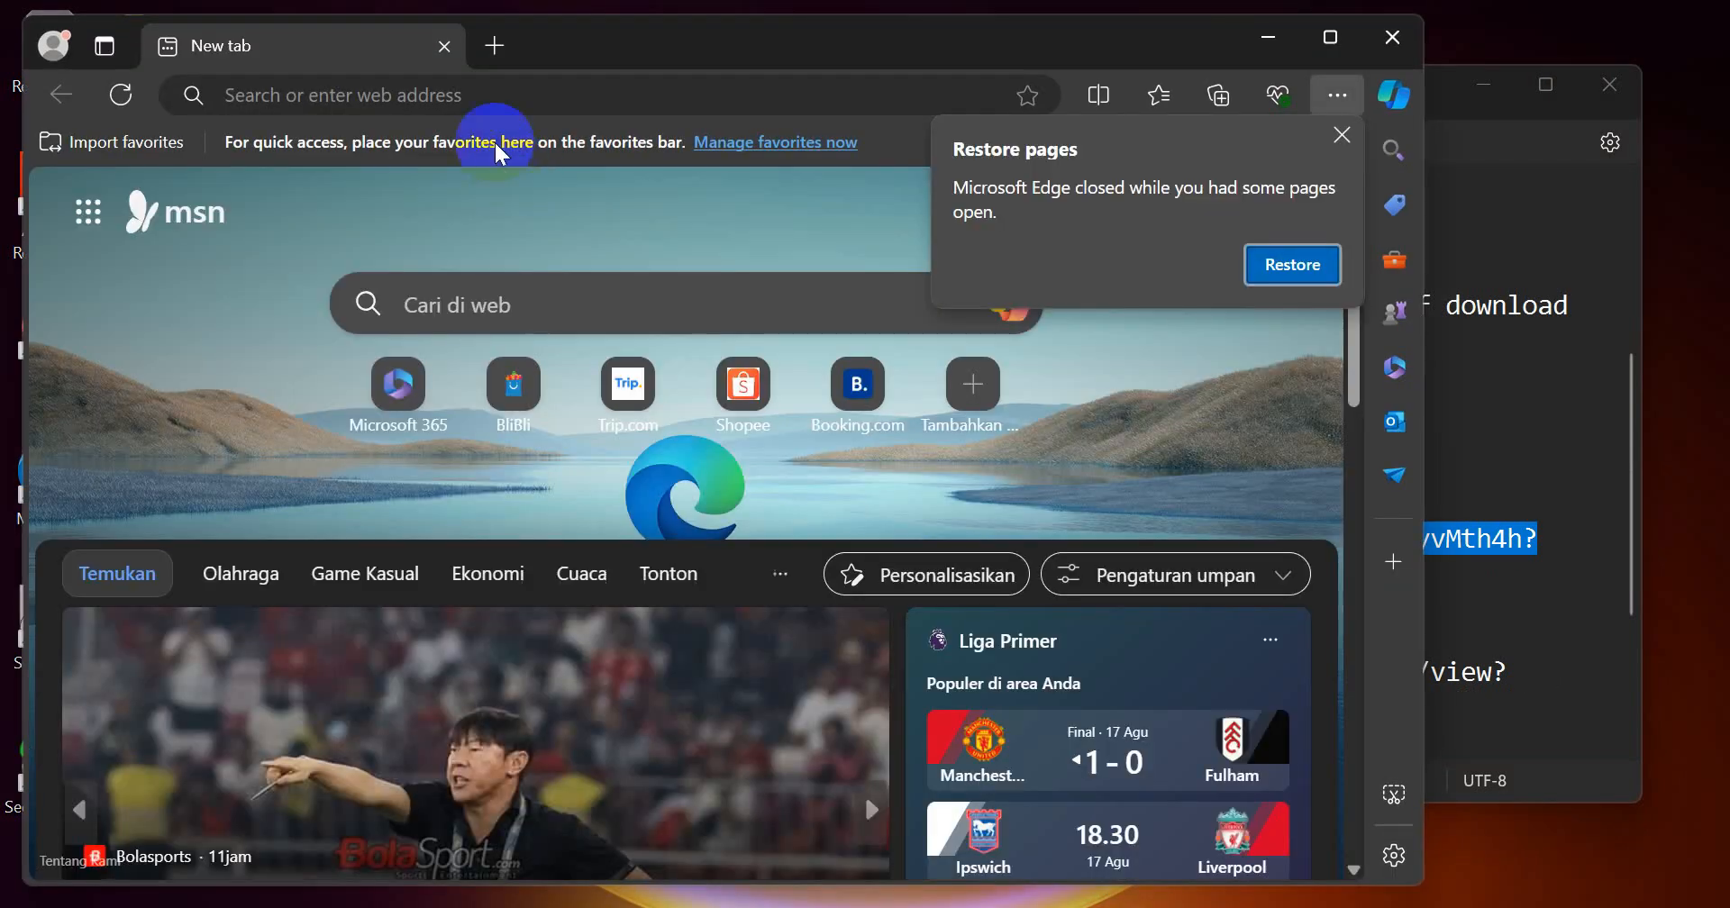
click(496, 109)
key(ctrl+v)
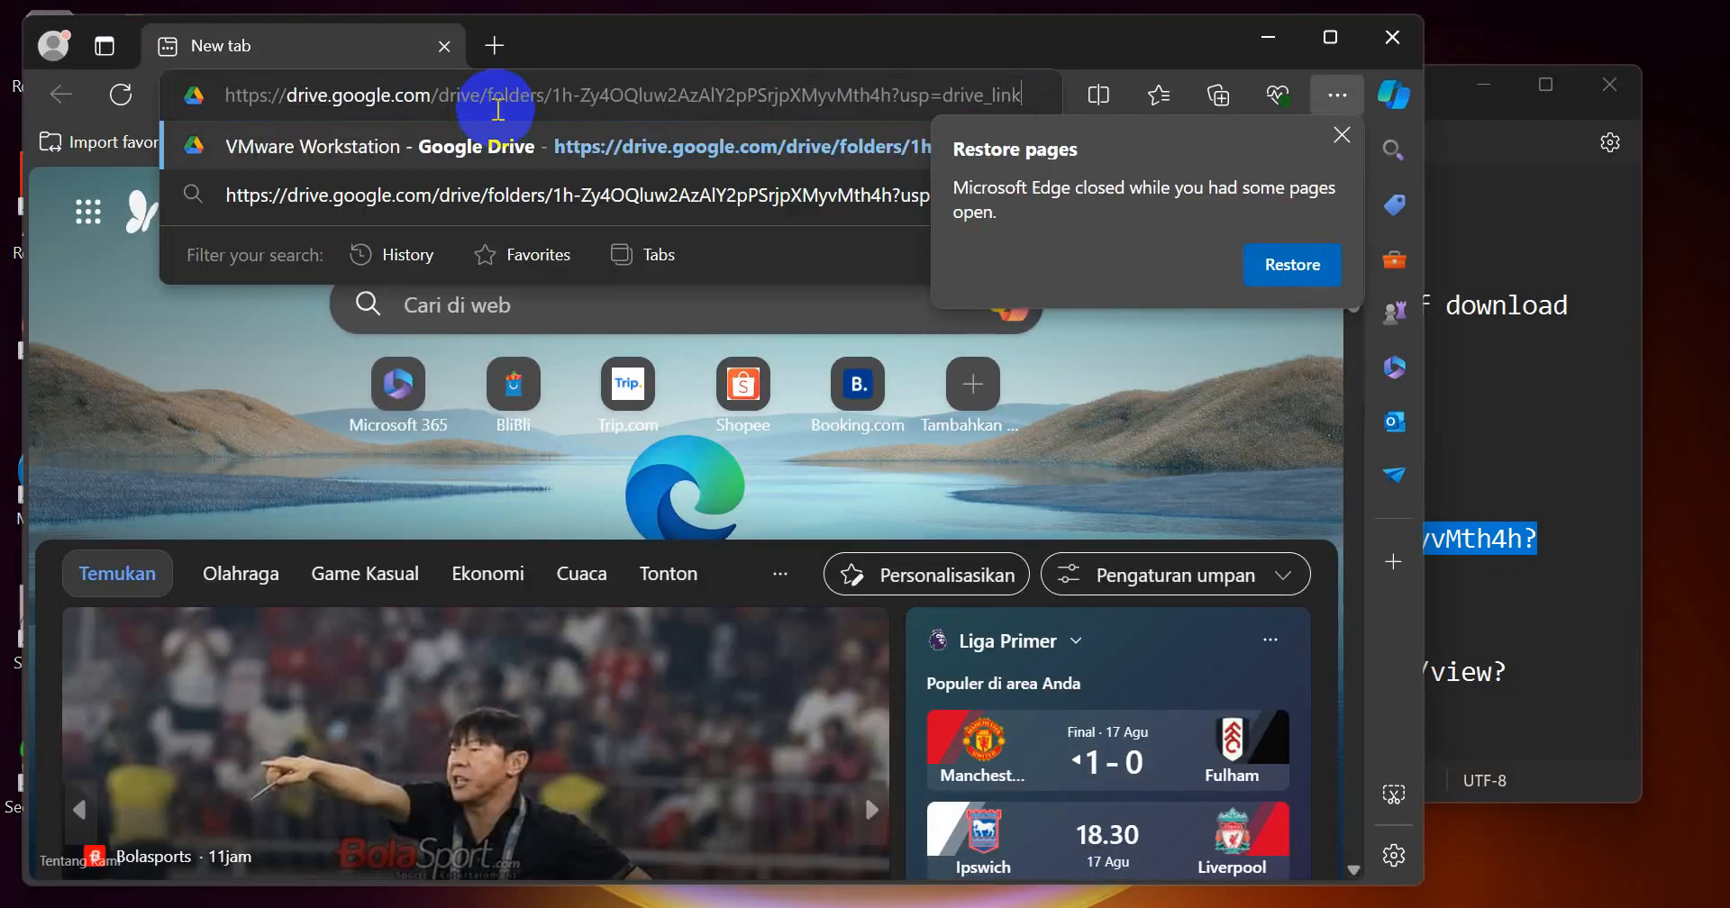
key(Return)
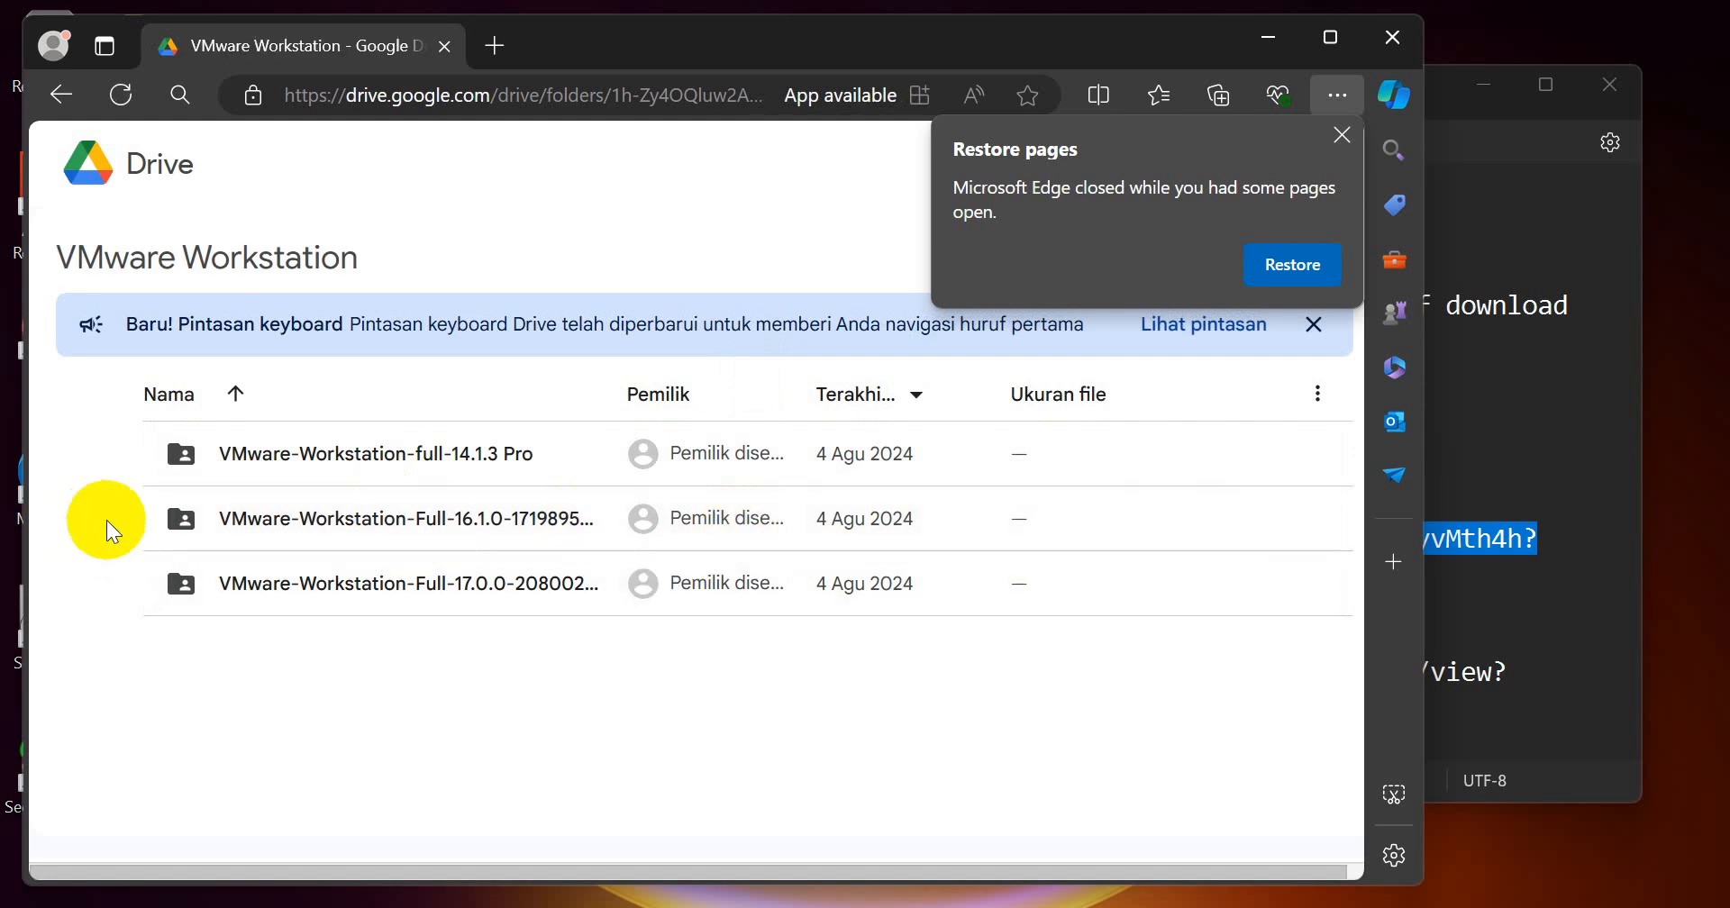
Step: Copy the PNET-LAB download link from the rundown notes, view its page in Microsoft Edge, and put the browser away
key(alt+Tab)
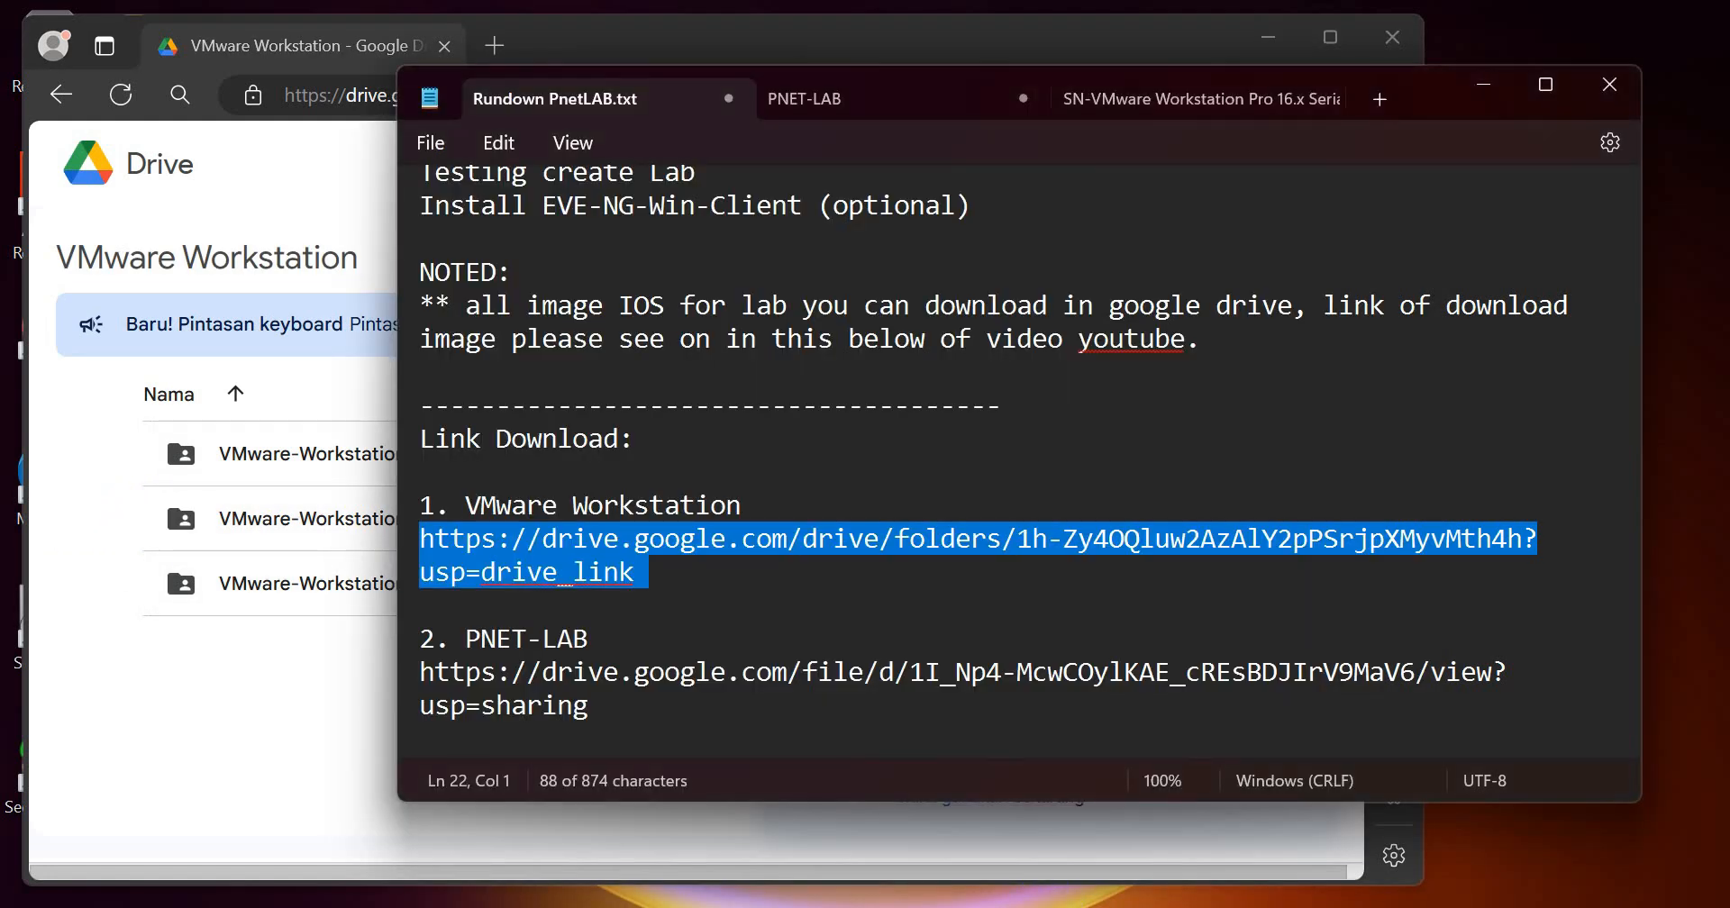
click(418, 683)
drag(417, 683, 417, 696)
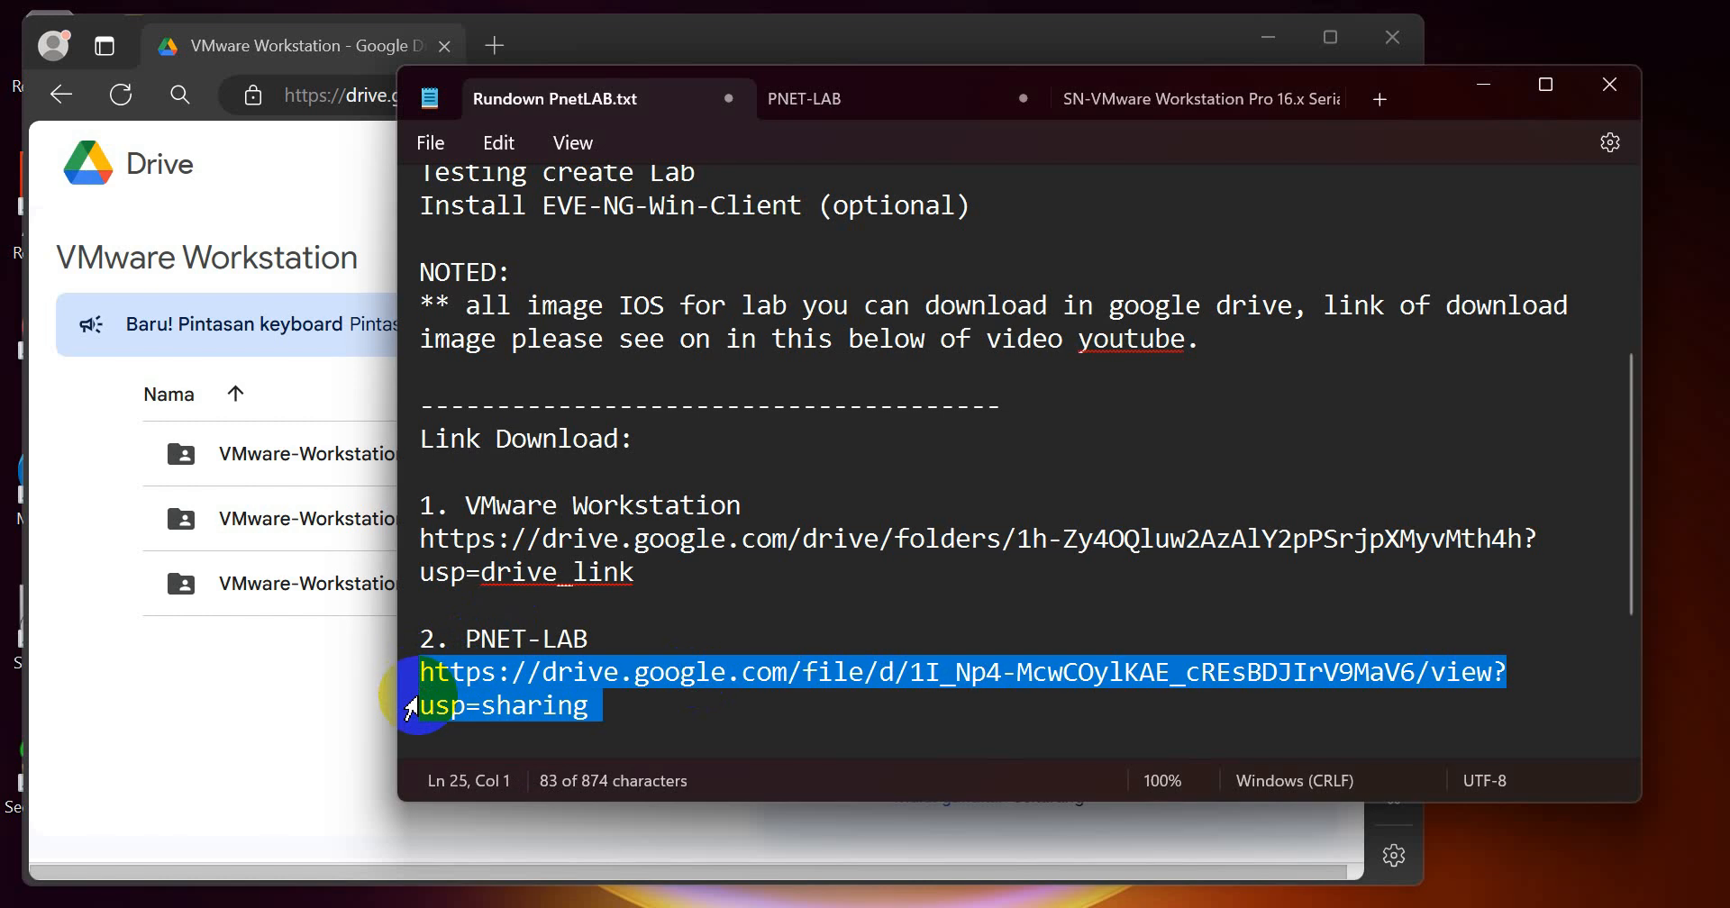
click(220, 722)
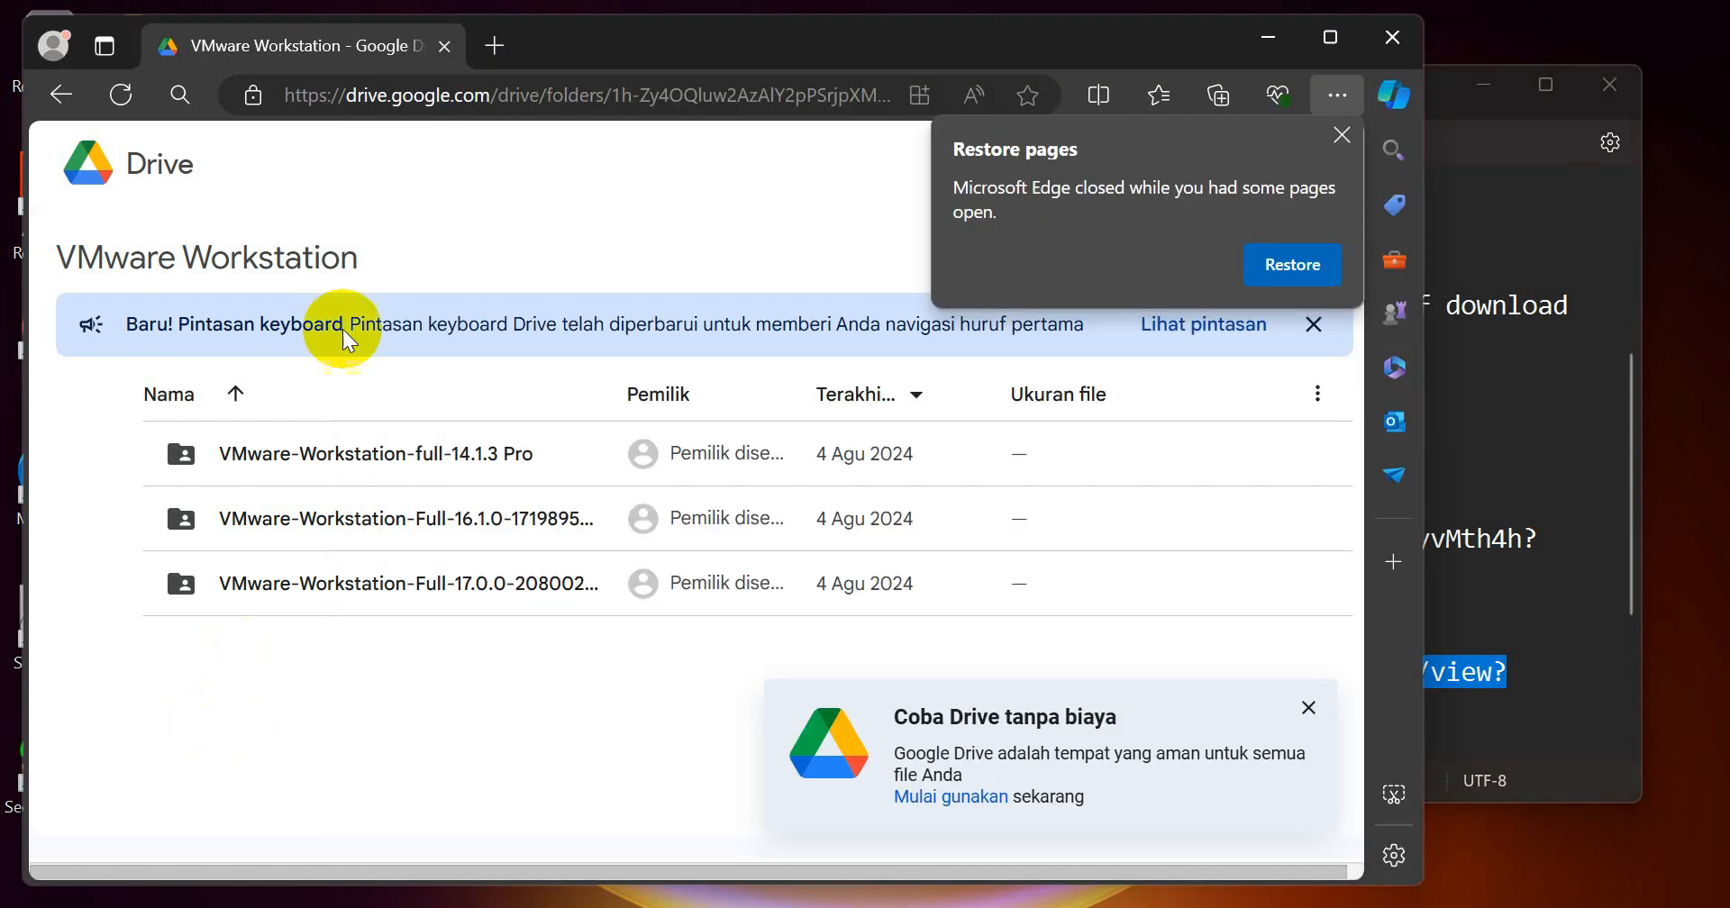
click(557, 94)
key(ctrl+v)
key(Return)
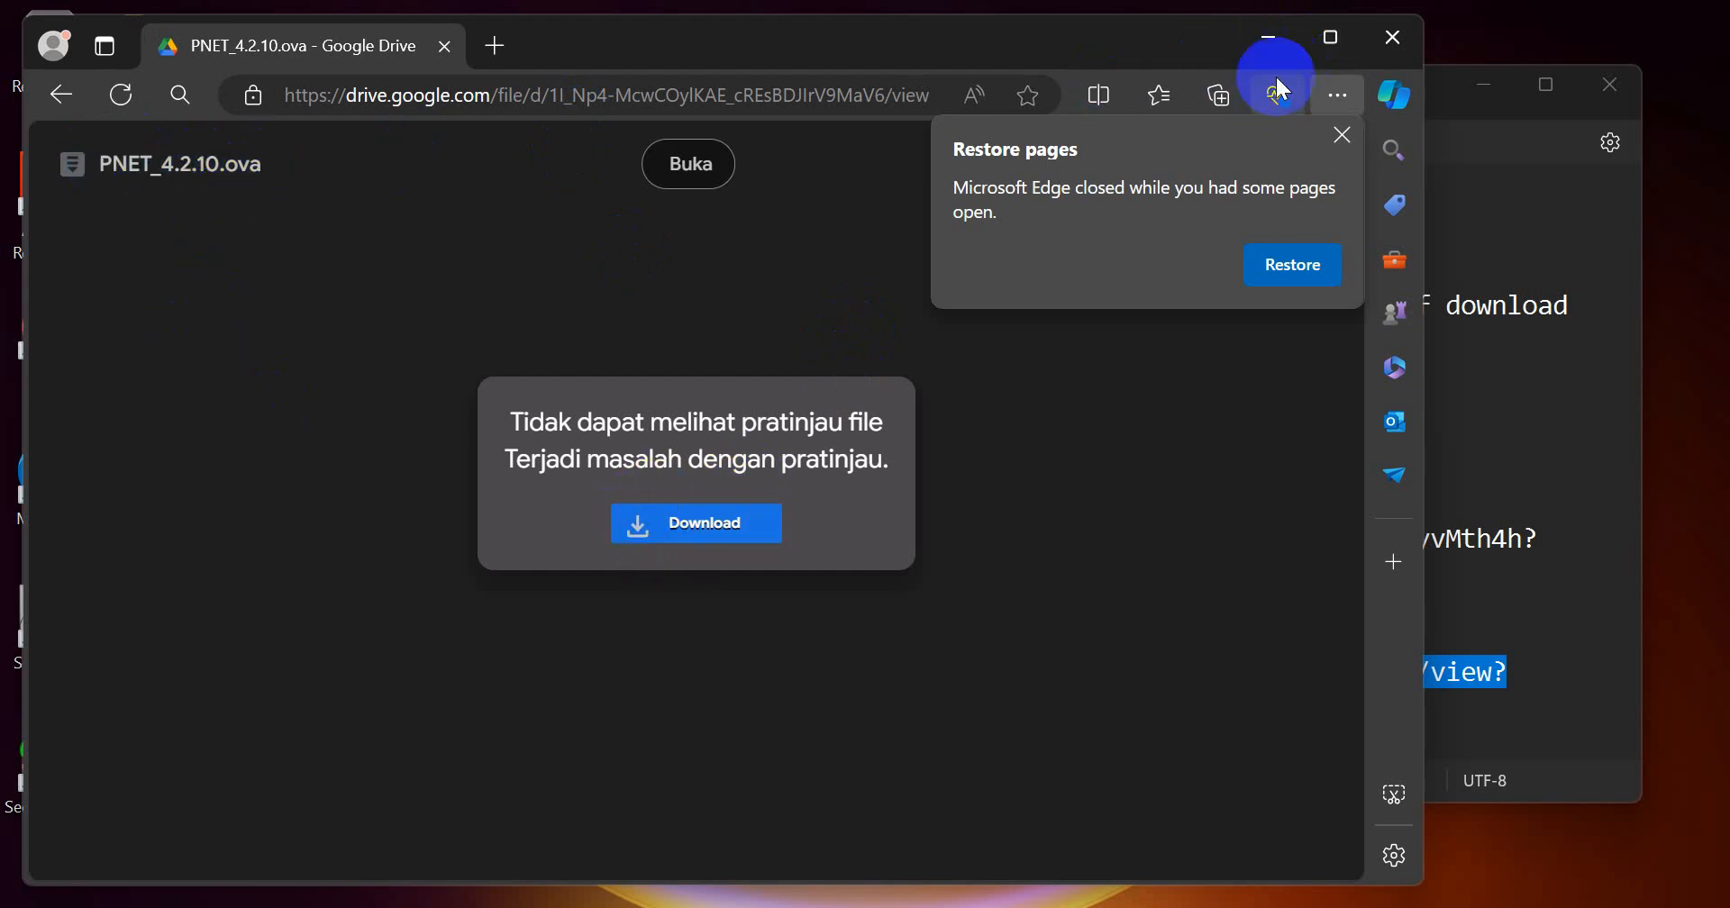
click(1268, 41)
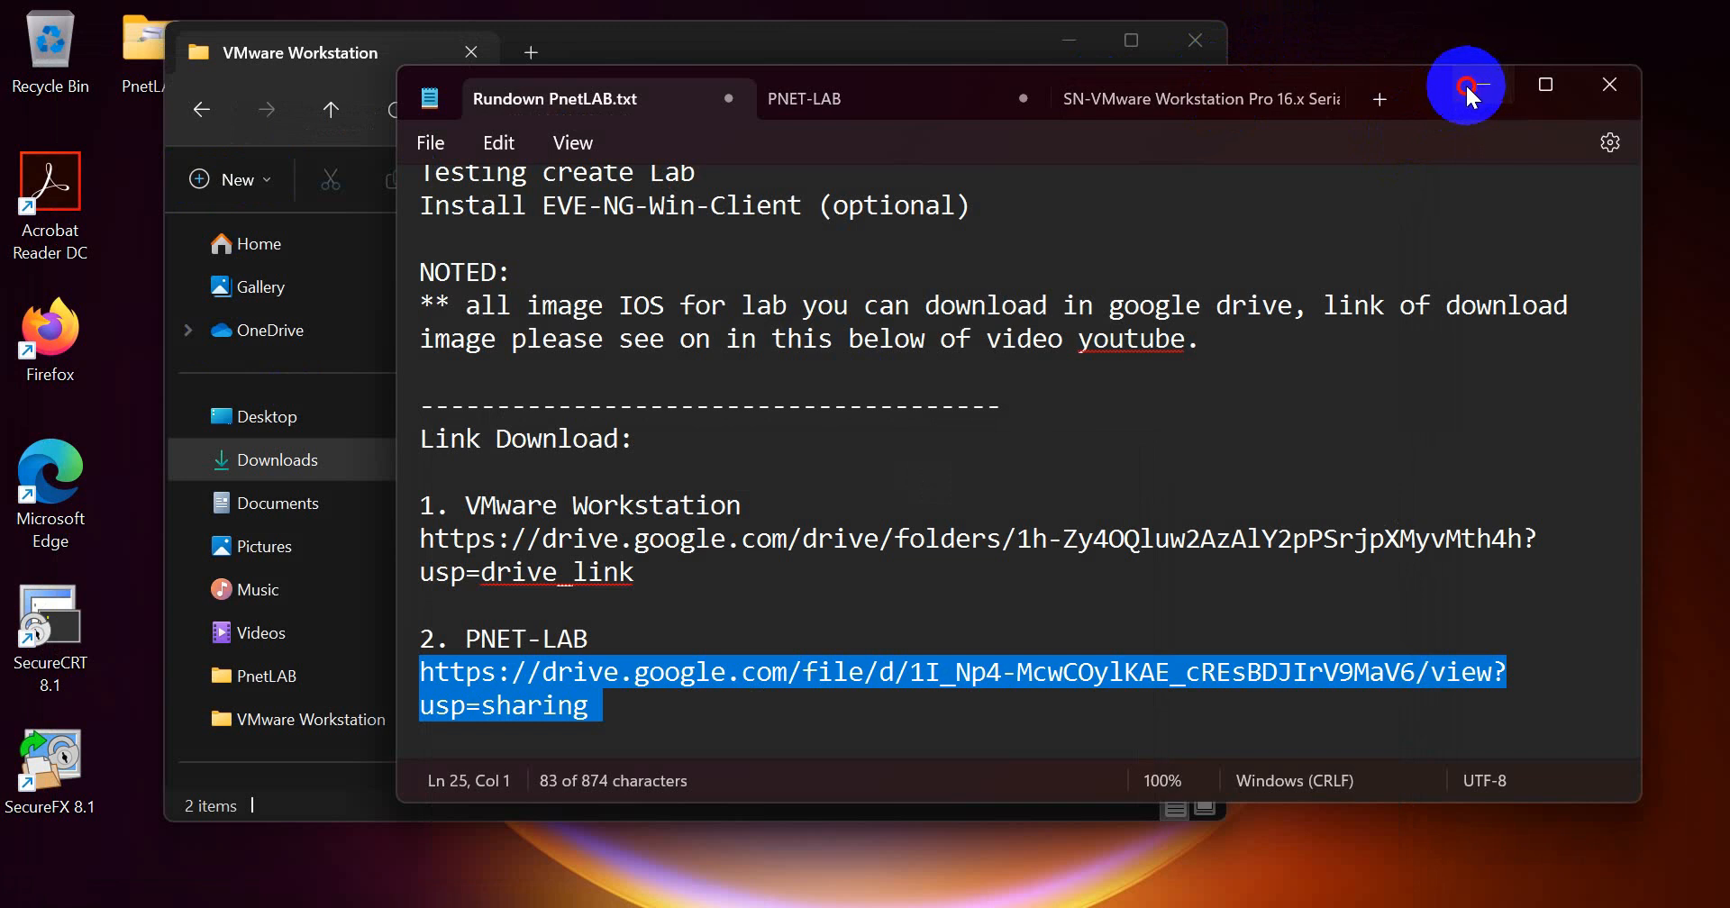
Step: Find the VMware Workstation ver.16 item in the rundown notes and launch the VMware-workstation-full-16.1.0-17198959 installer from File Explorer
scroll(989, 259, up, 4)
drag(497, 304, 793, 316)
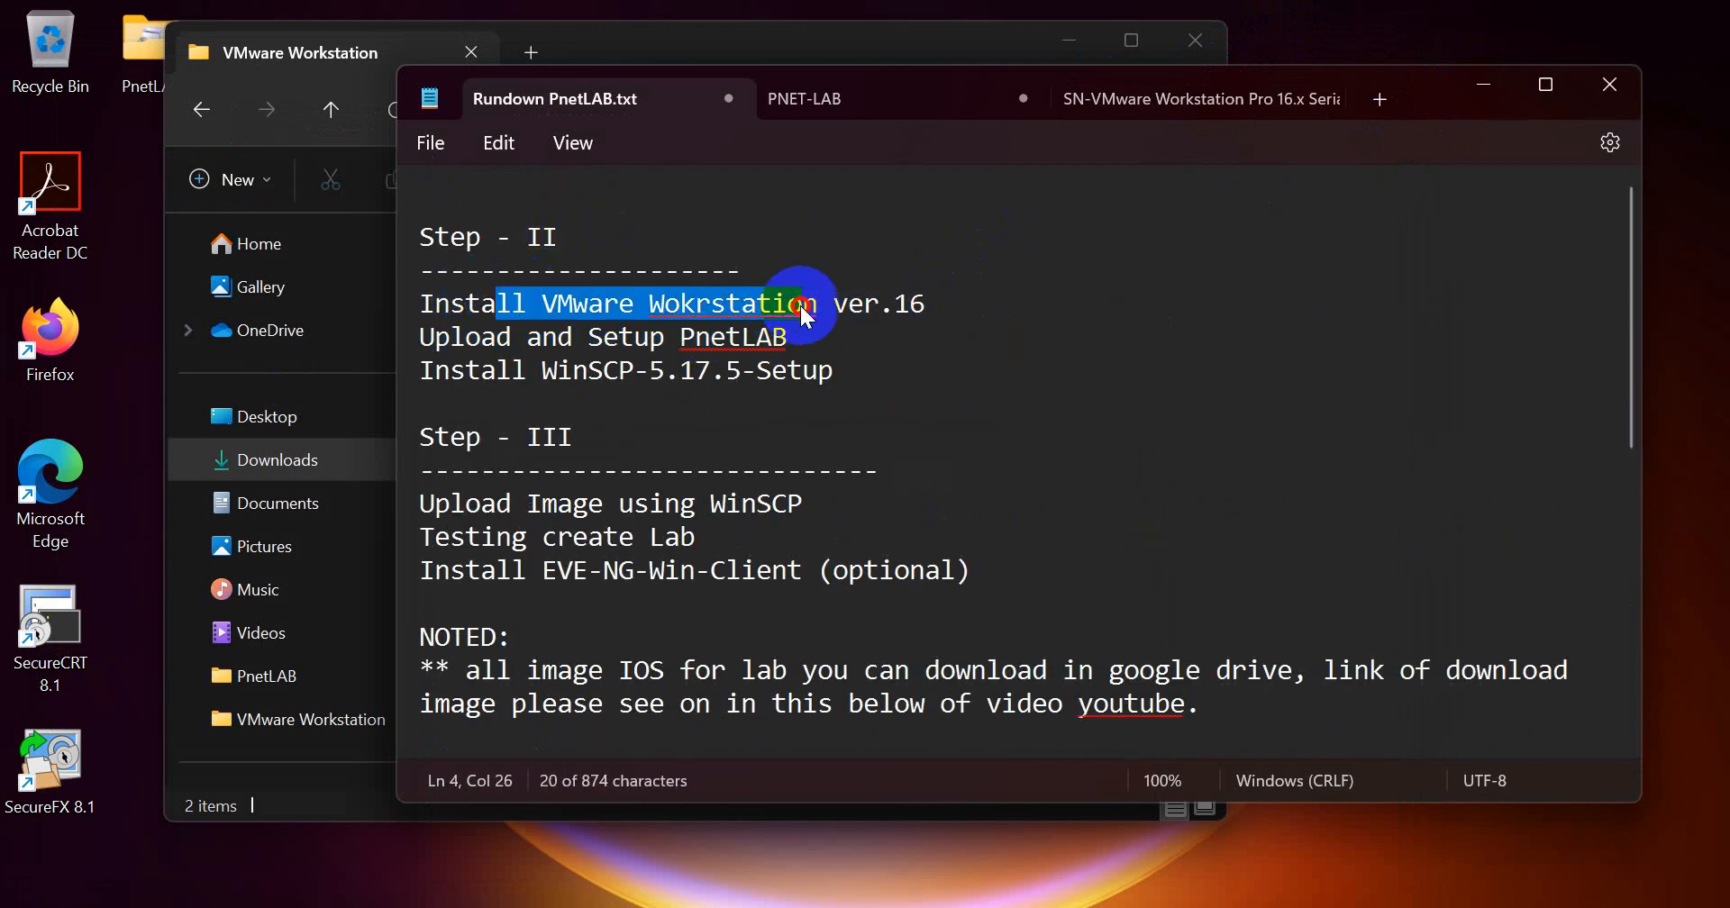
click(656, 42)
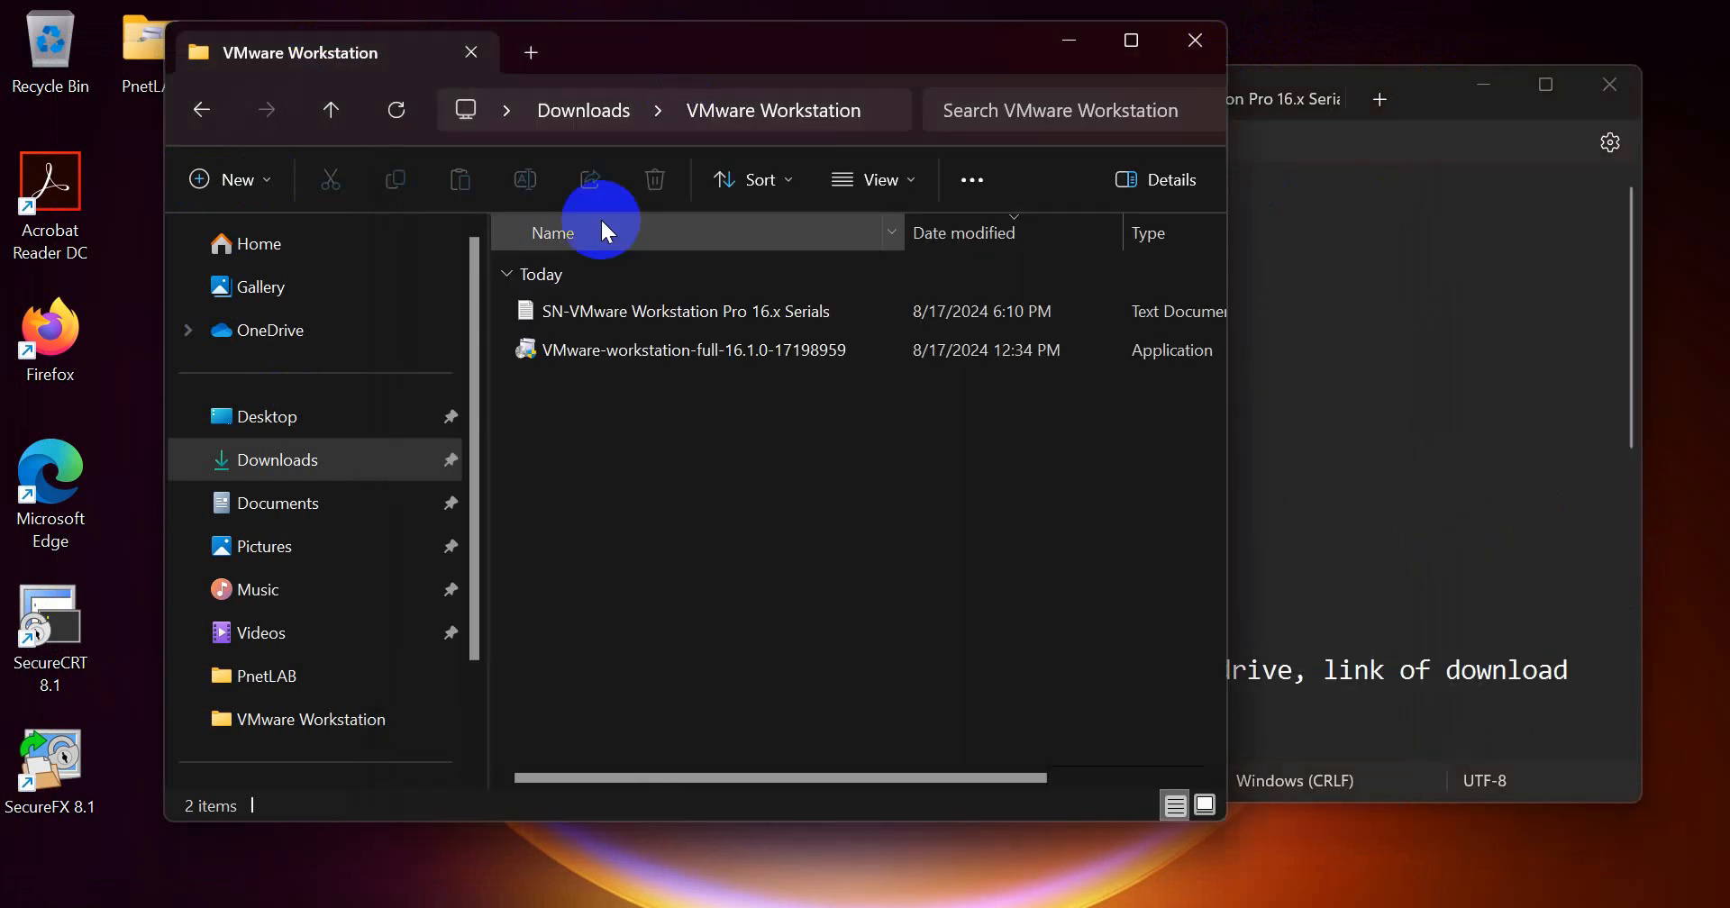
click(583, 350)
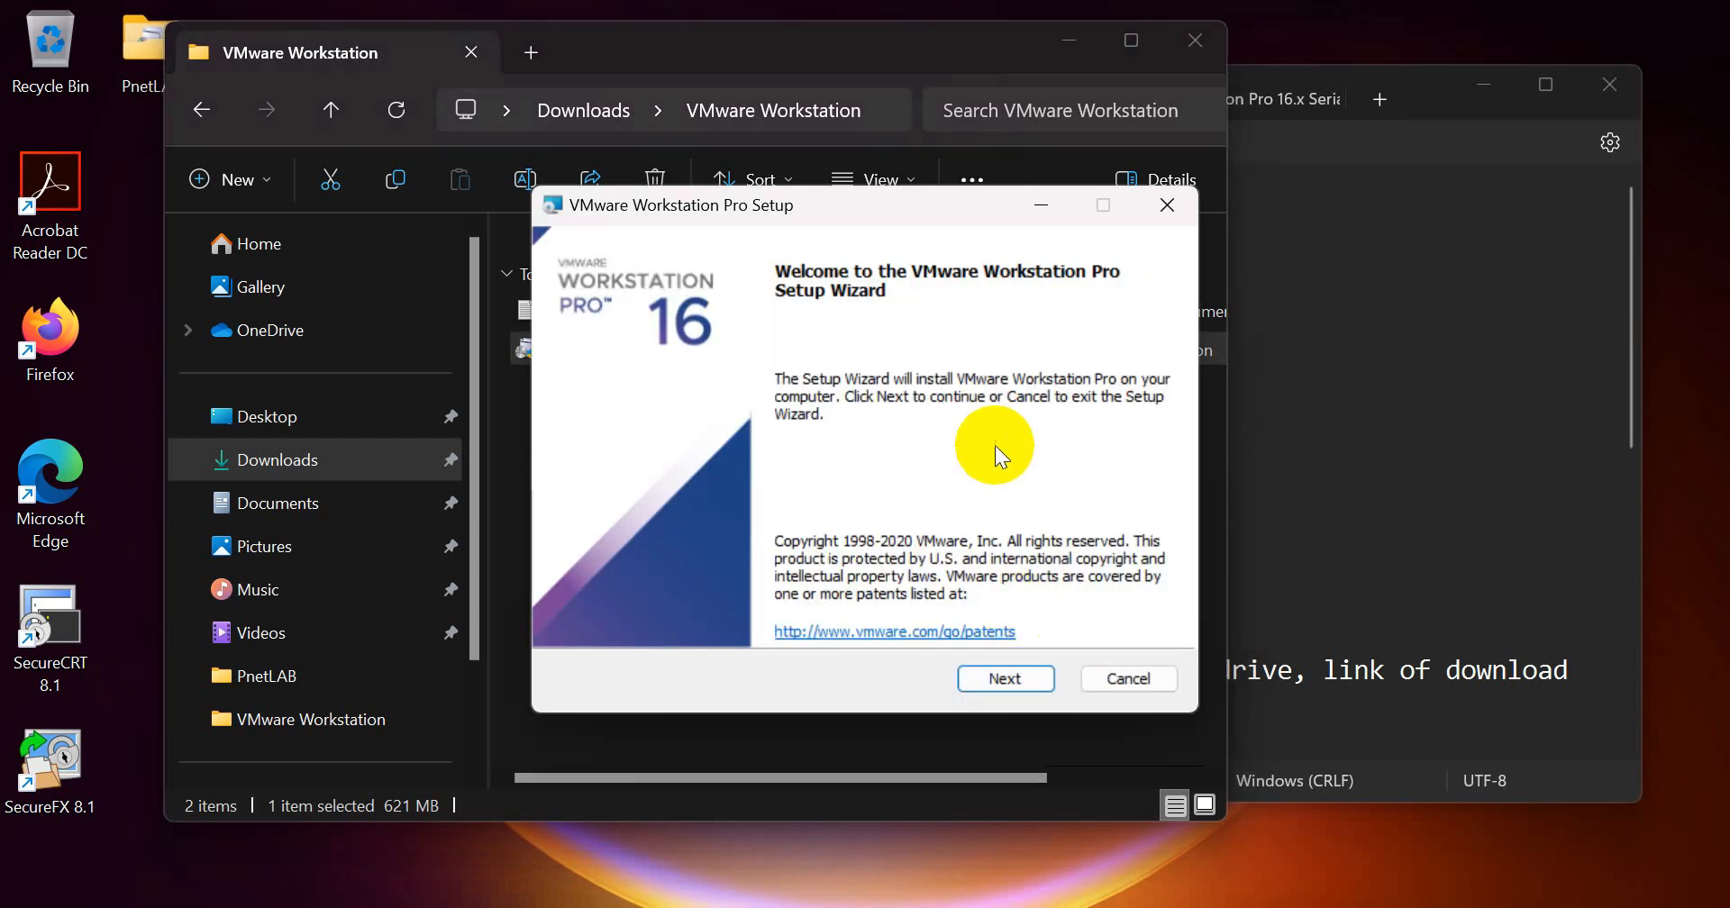
Step: Accept the VMware license agreement and exclude the console tools from the system PATH, keeping the default install location
click(1004, 679)
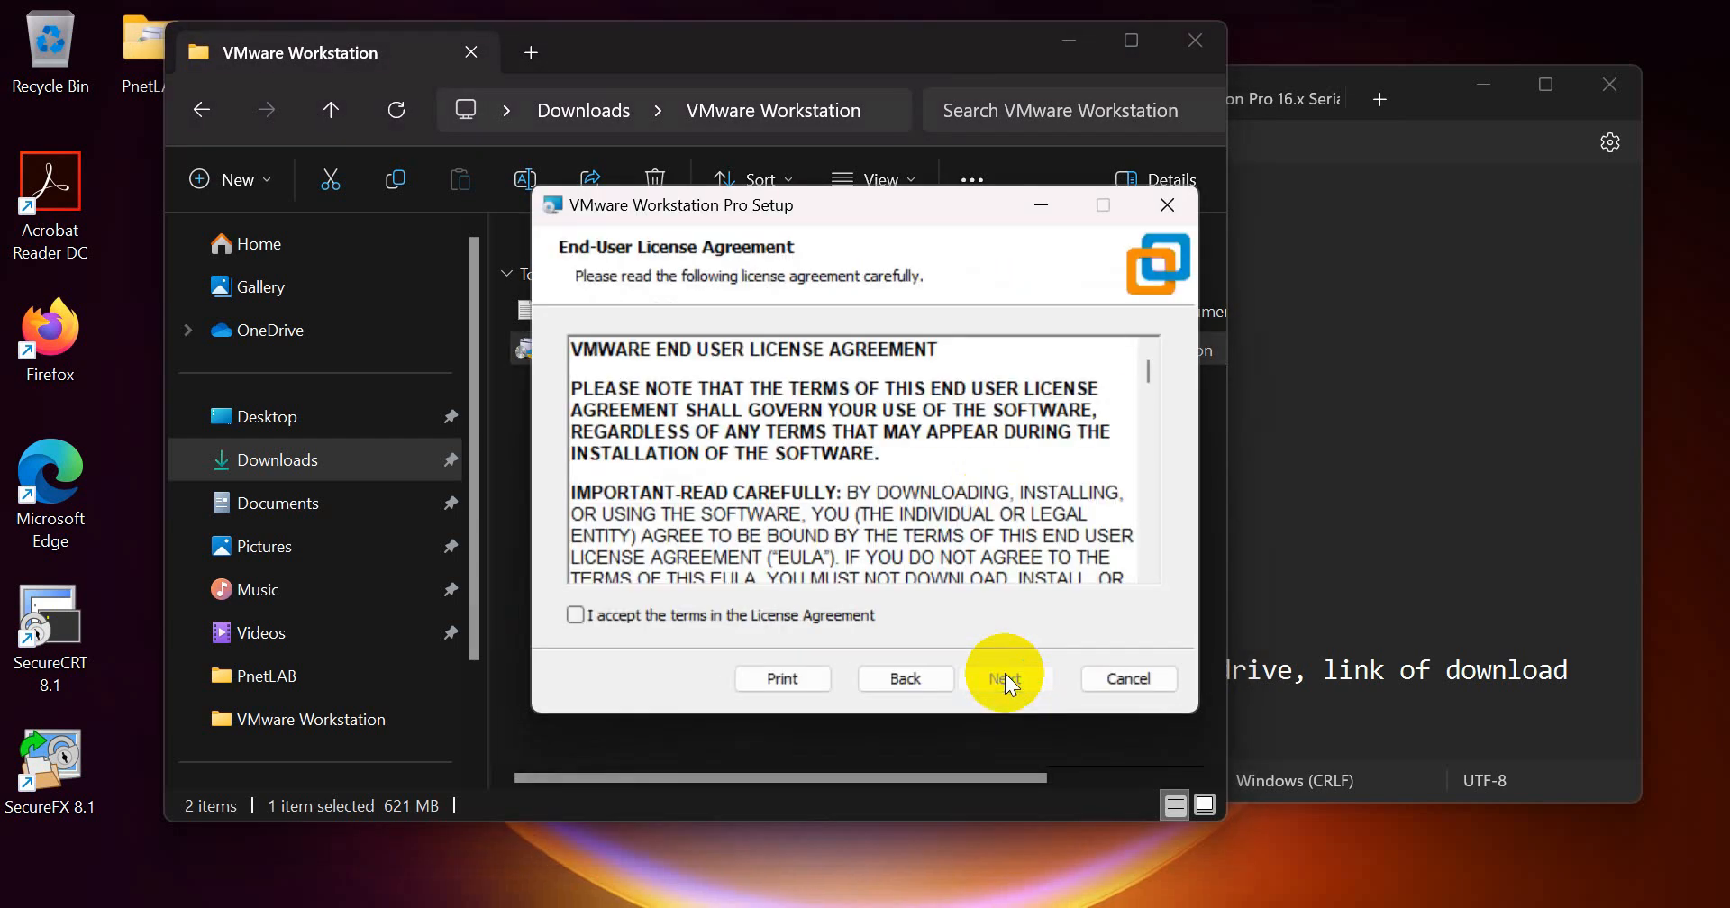
click(574, 616)
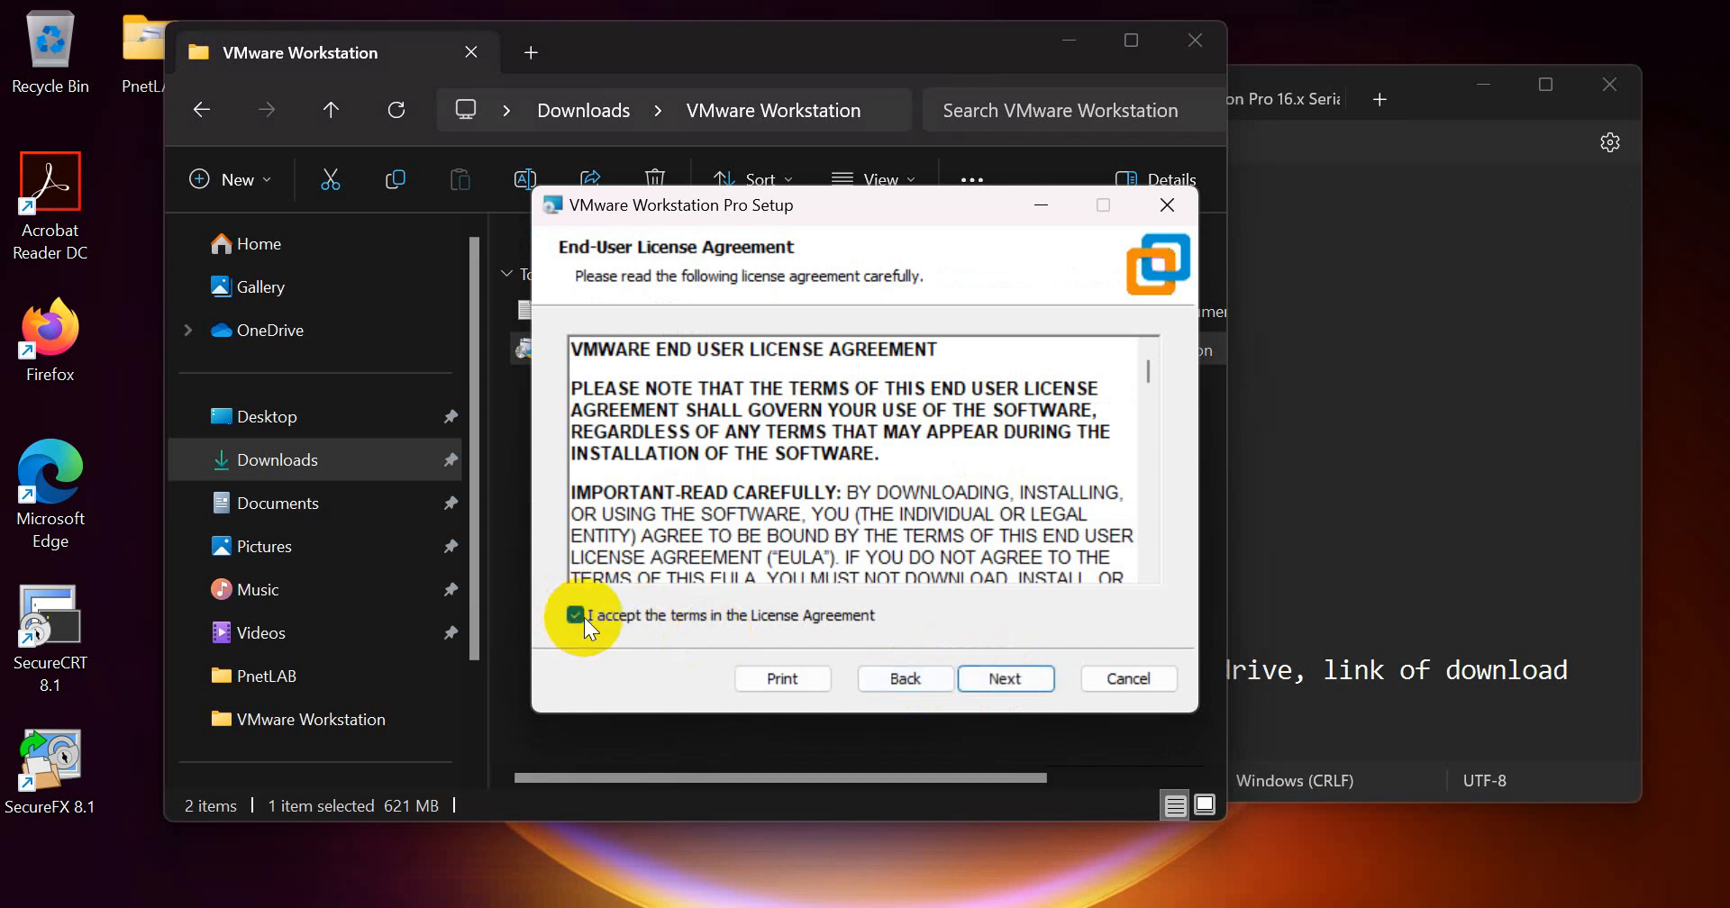
click(991, 679)
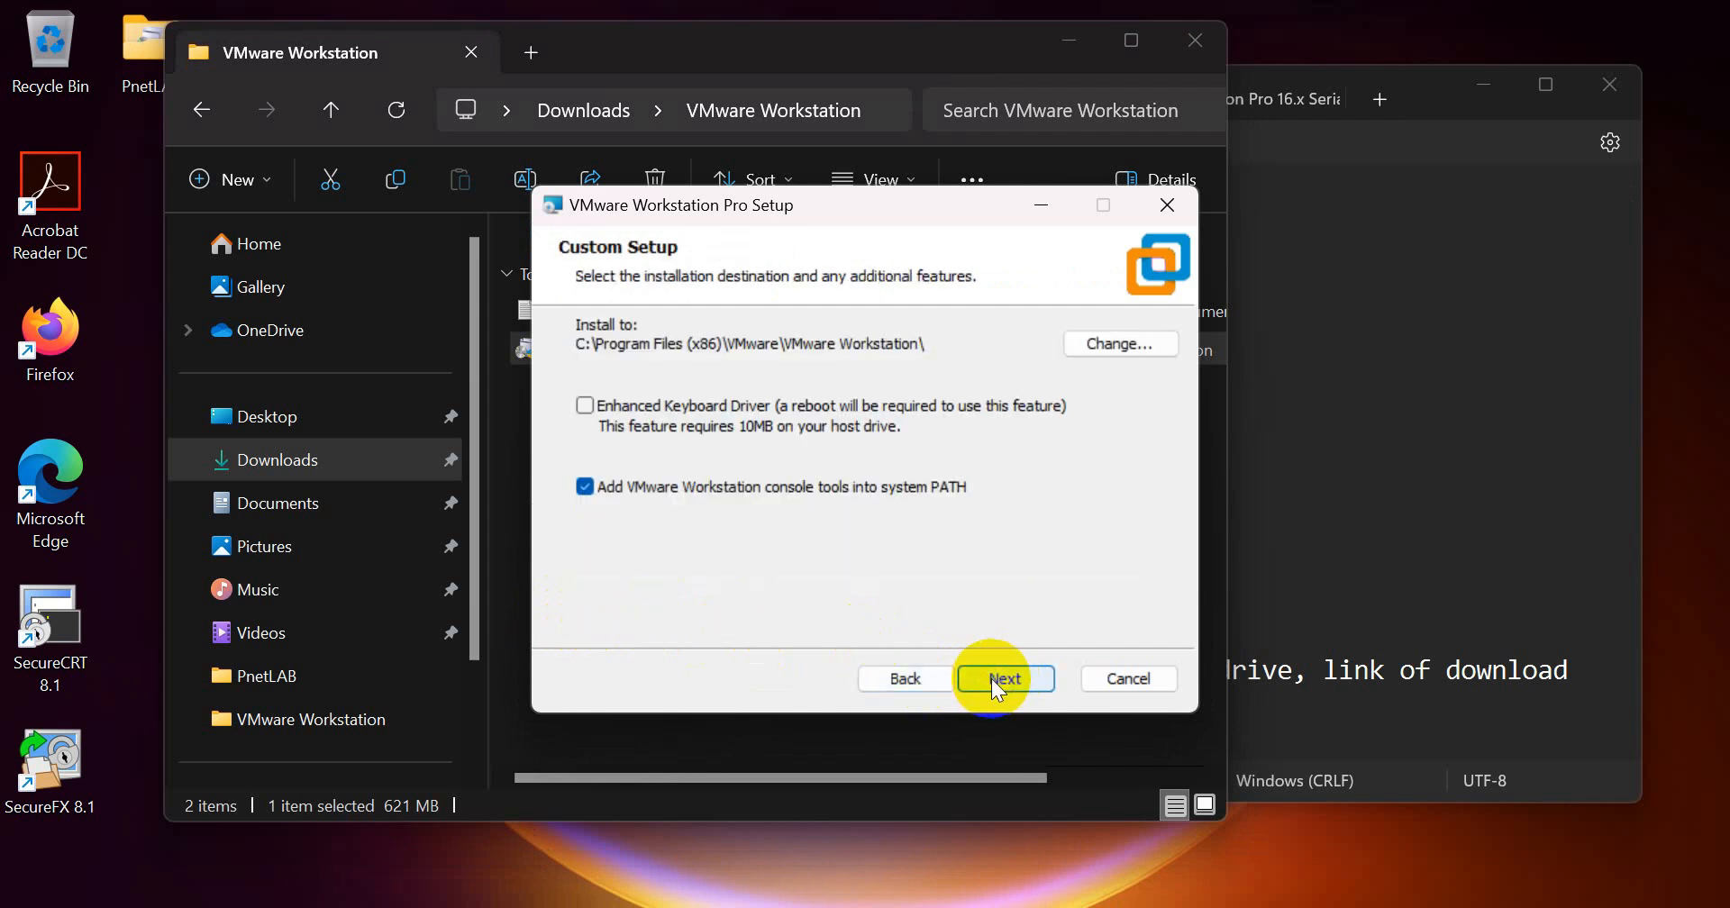
click(584, 487)
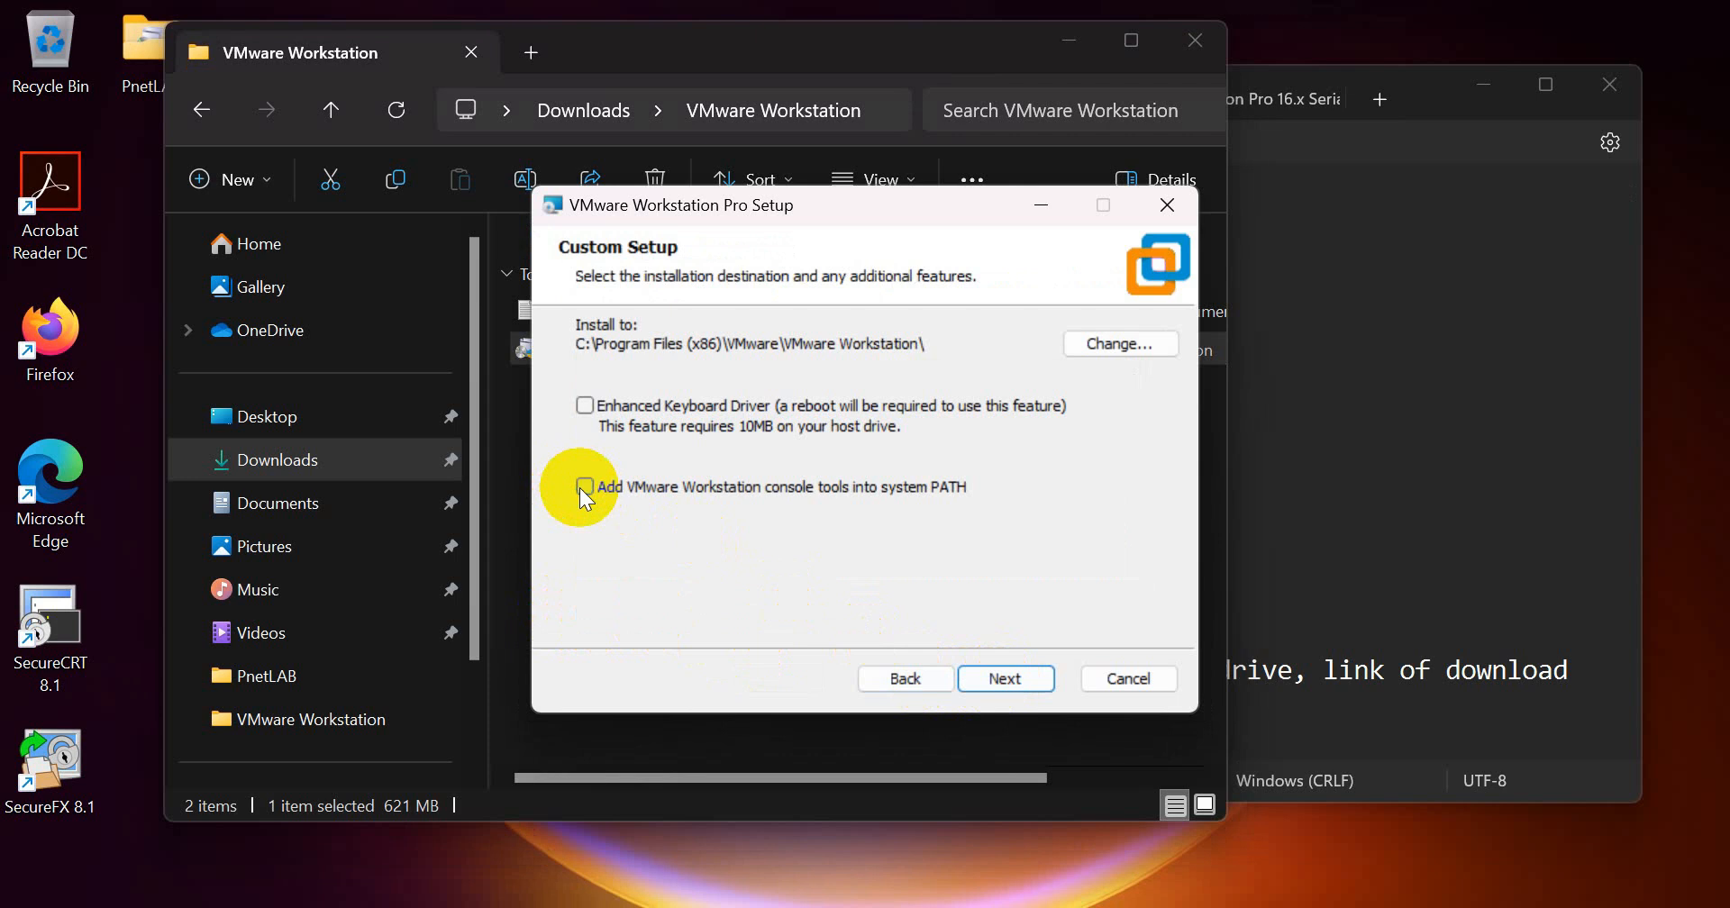
click(984, 681)
Step: Turn off startup update checks and the Customer Experience Improvement Program, and install with Desktop and Start Menu shortcuts
click(585, 441)
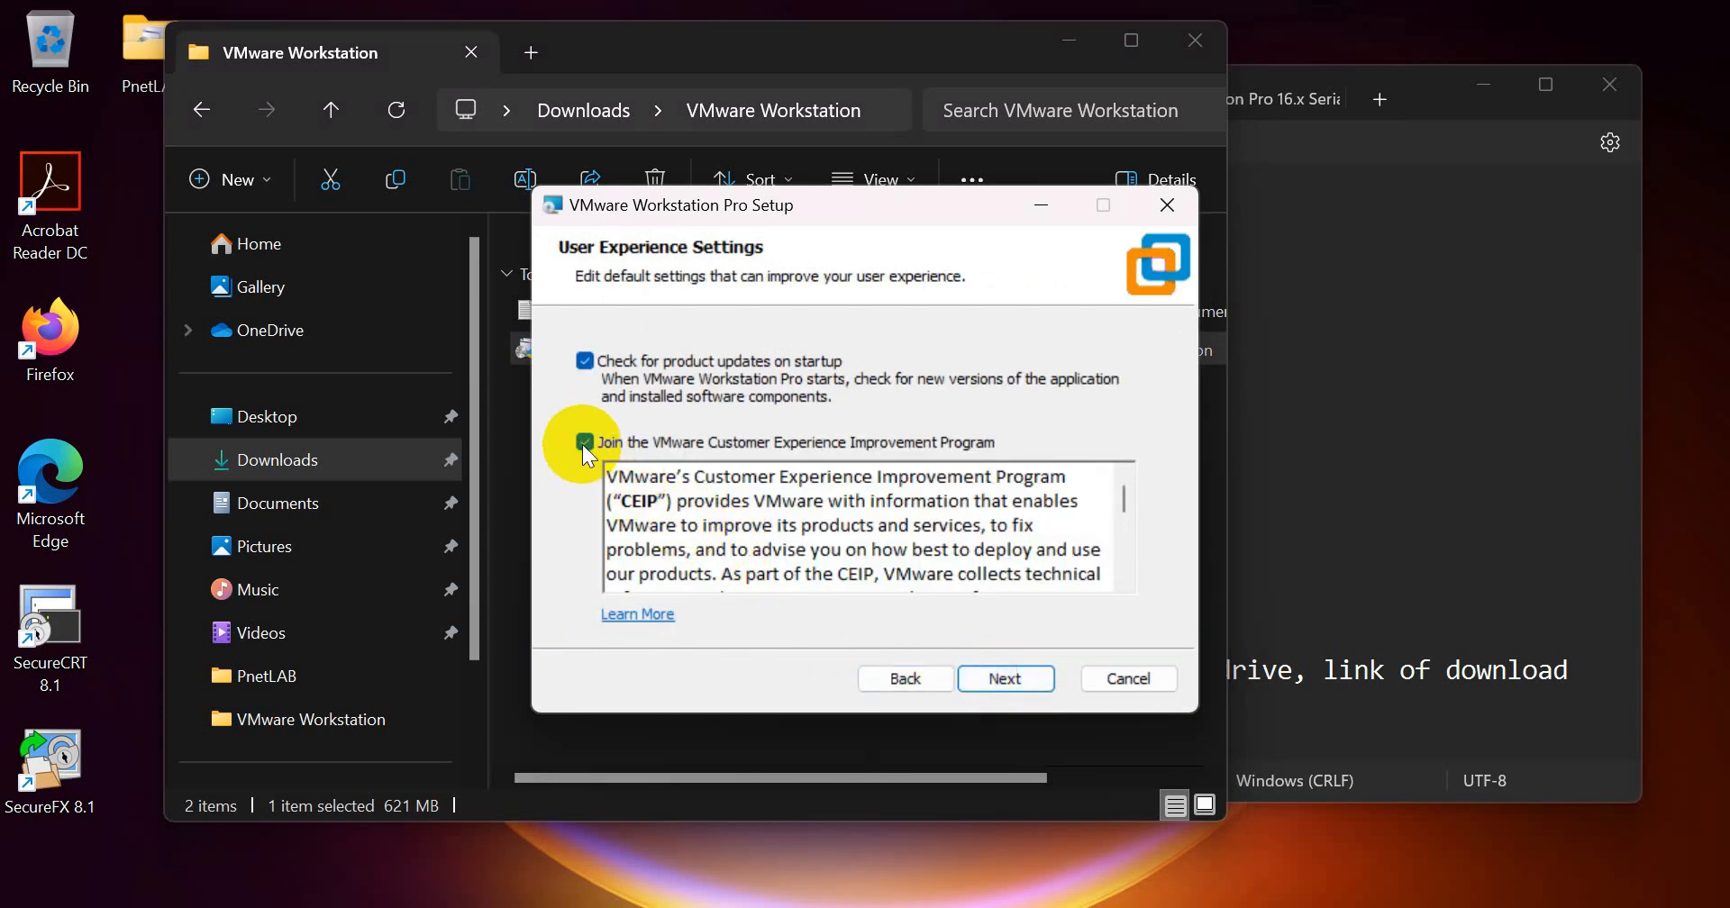
click(597, 363)
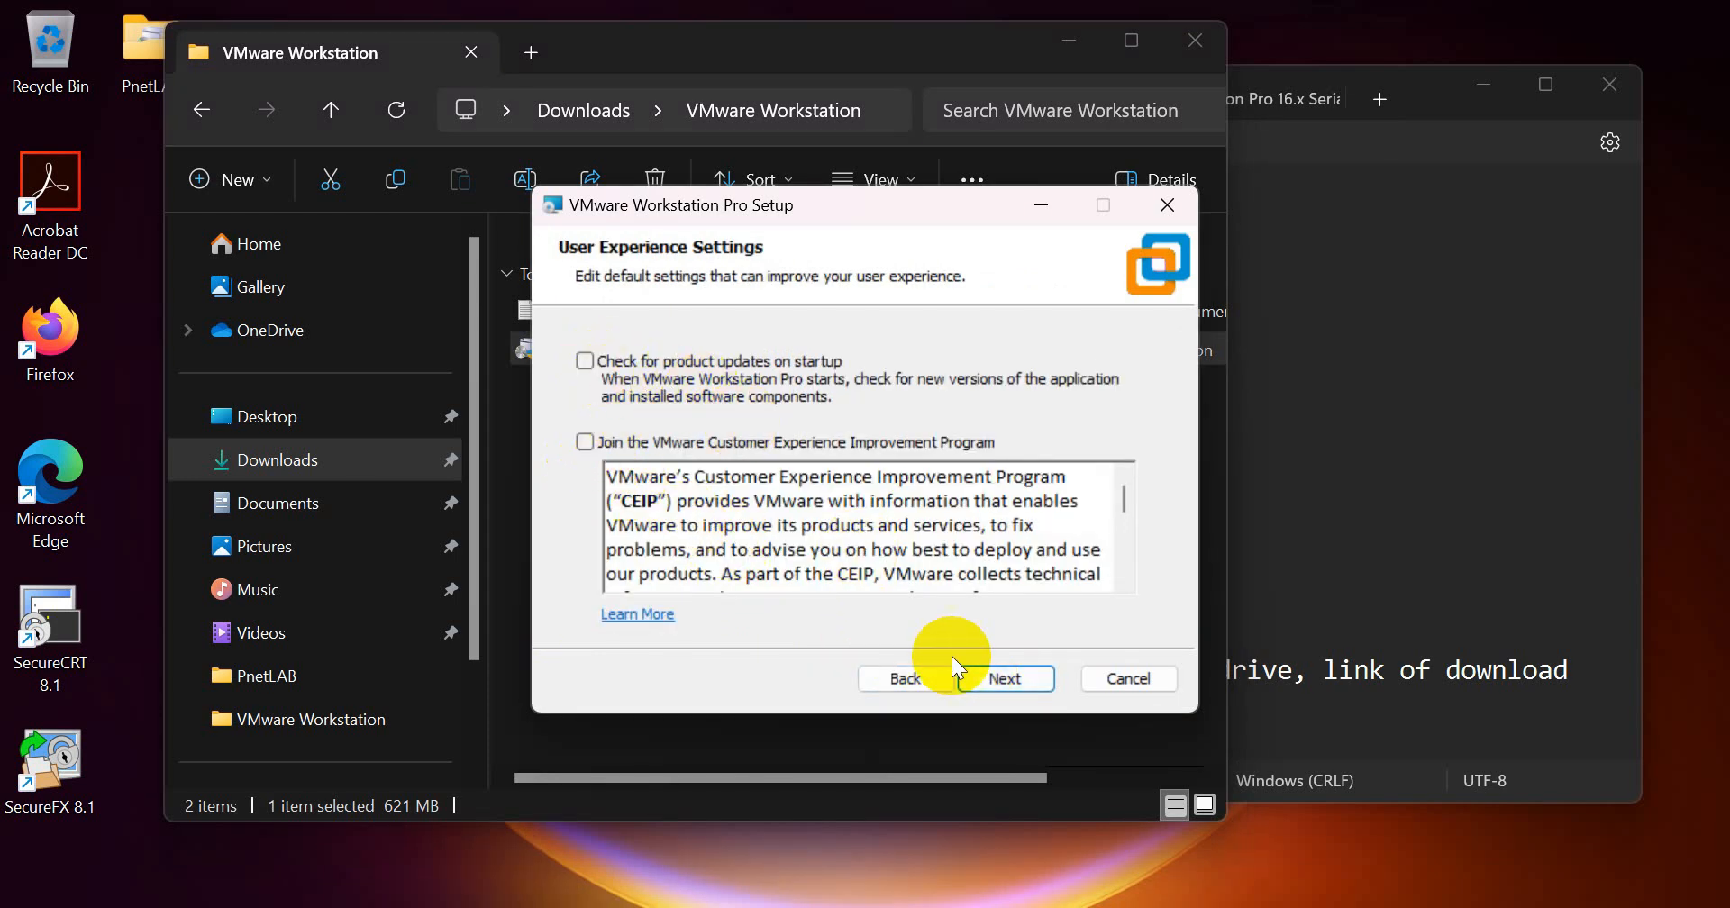
click(978, 682)
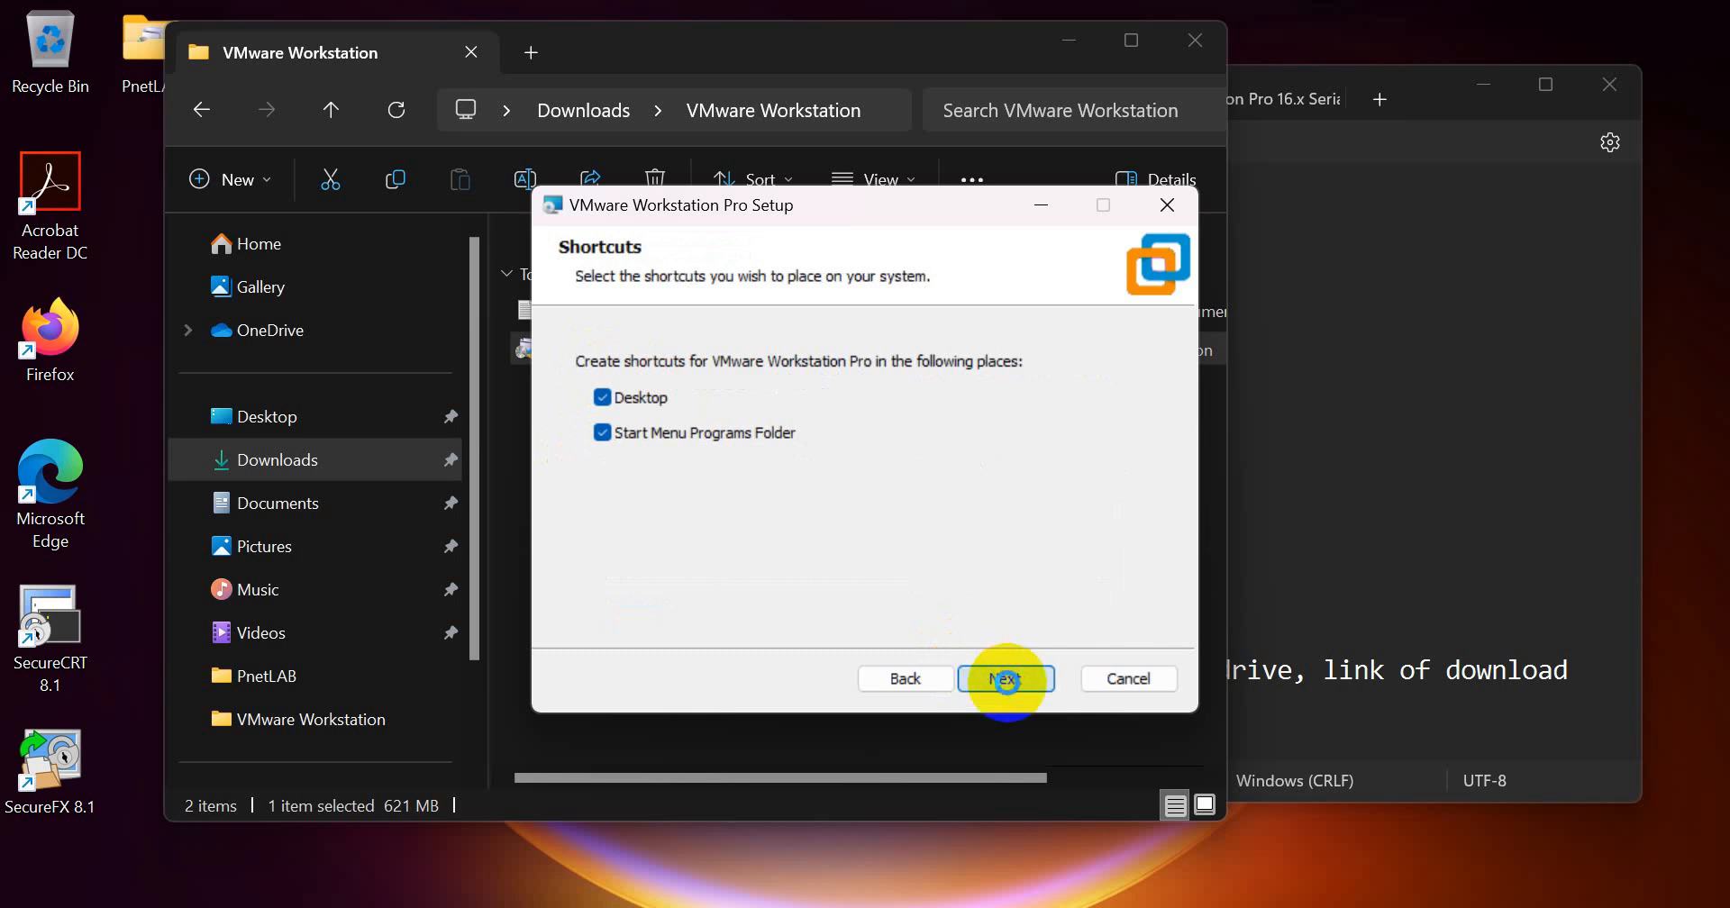
click(1008, 682)
click(1005, 681)
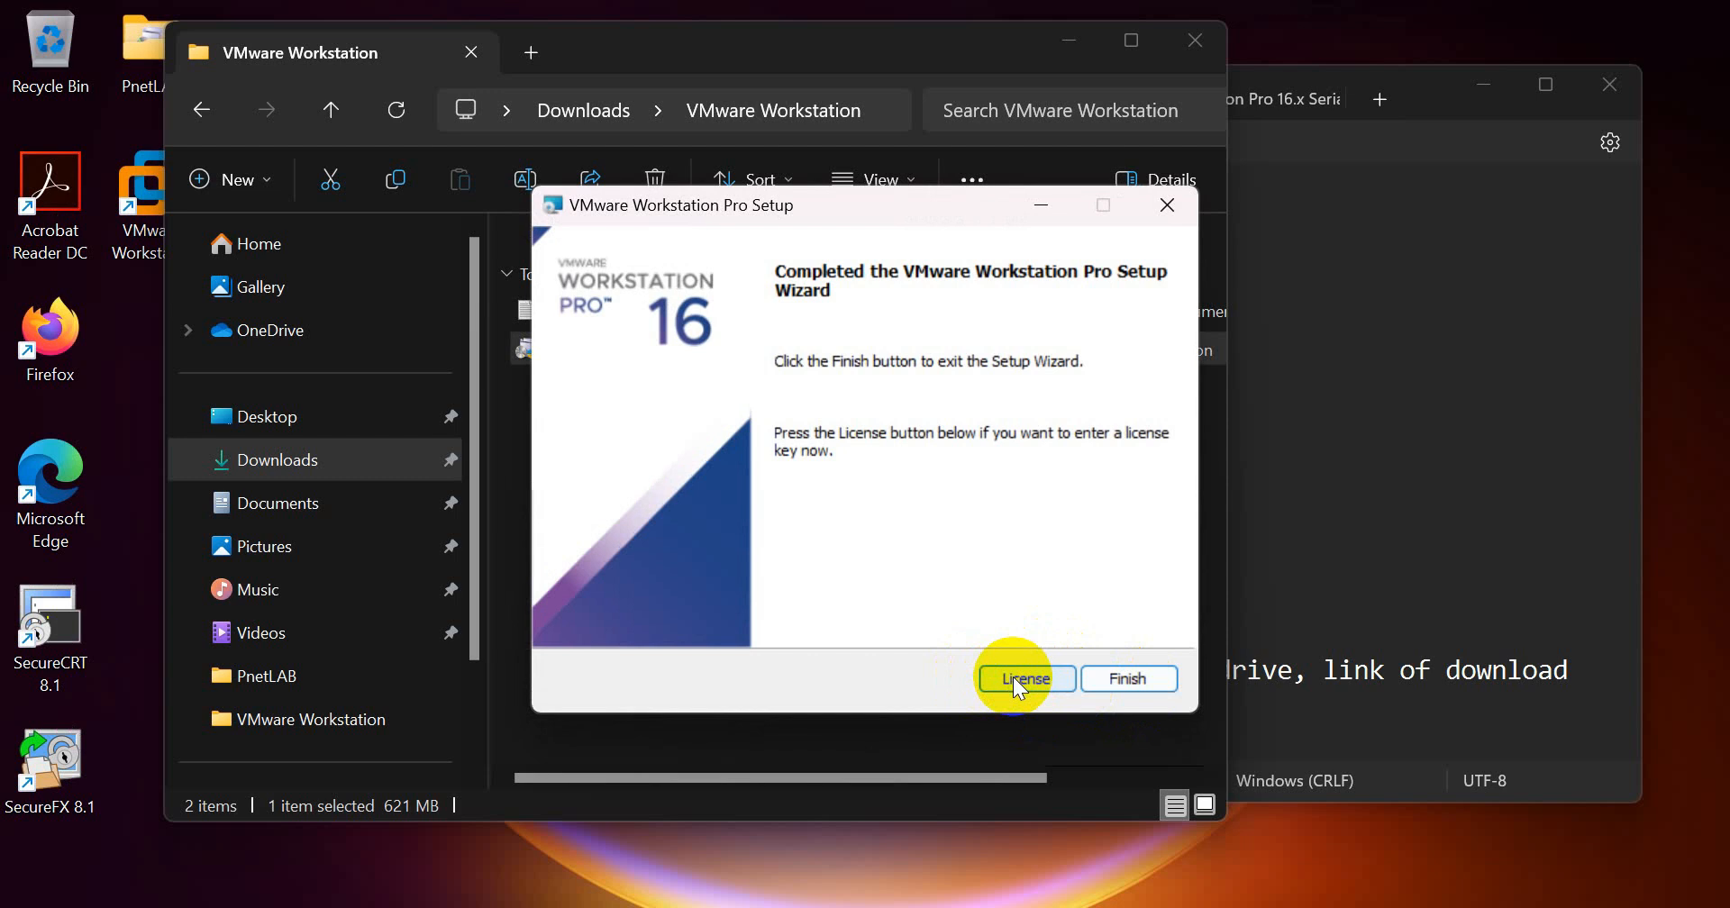
Step: Open the SN-VMware Workstation Pro 16.x Serials text file from the VMware Workstation folder and copy the serial number
click(912, 746)
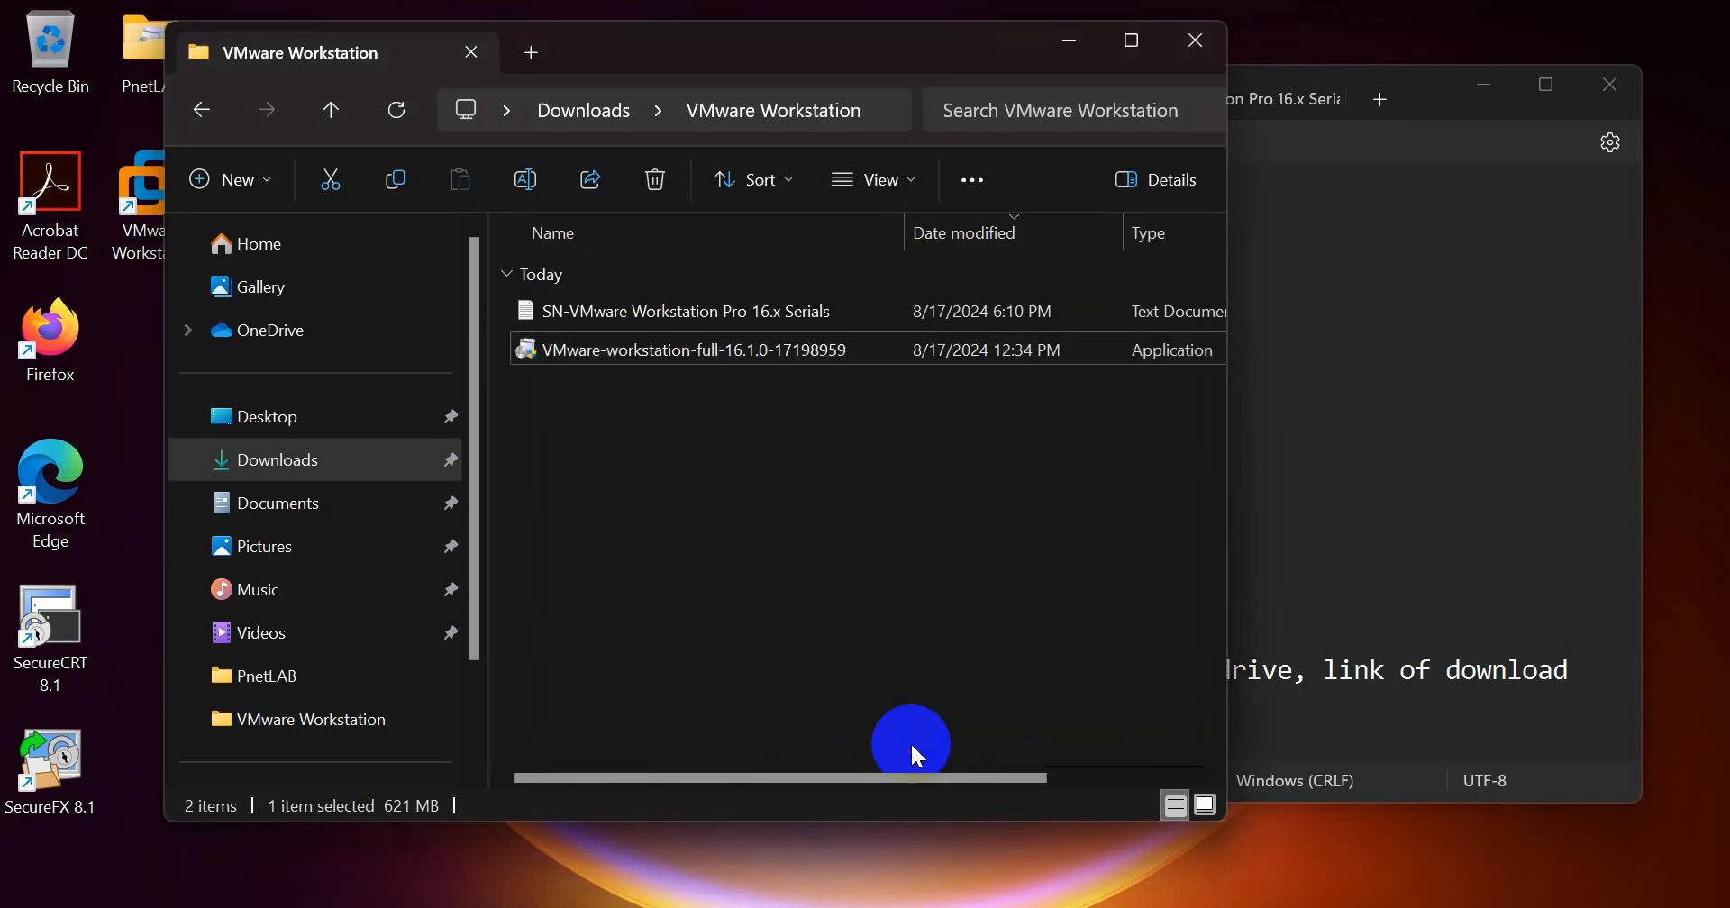
click(569, 311)
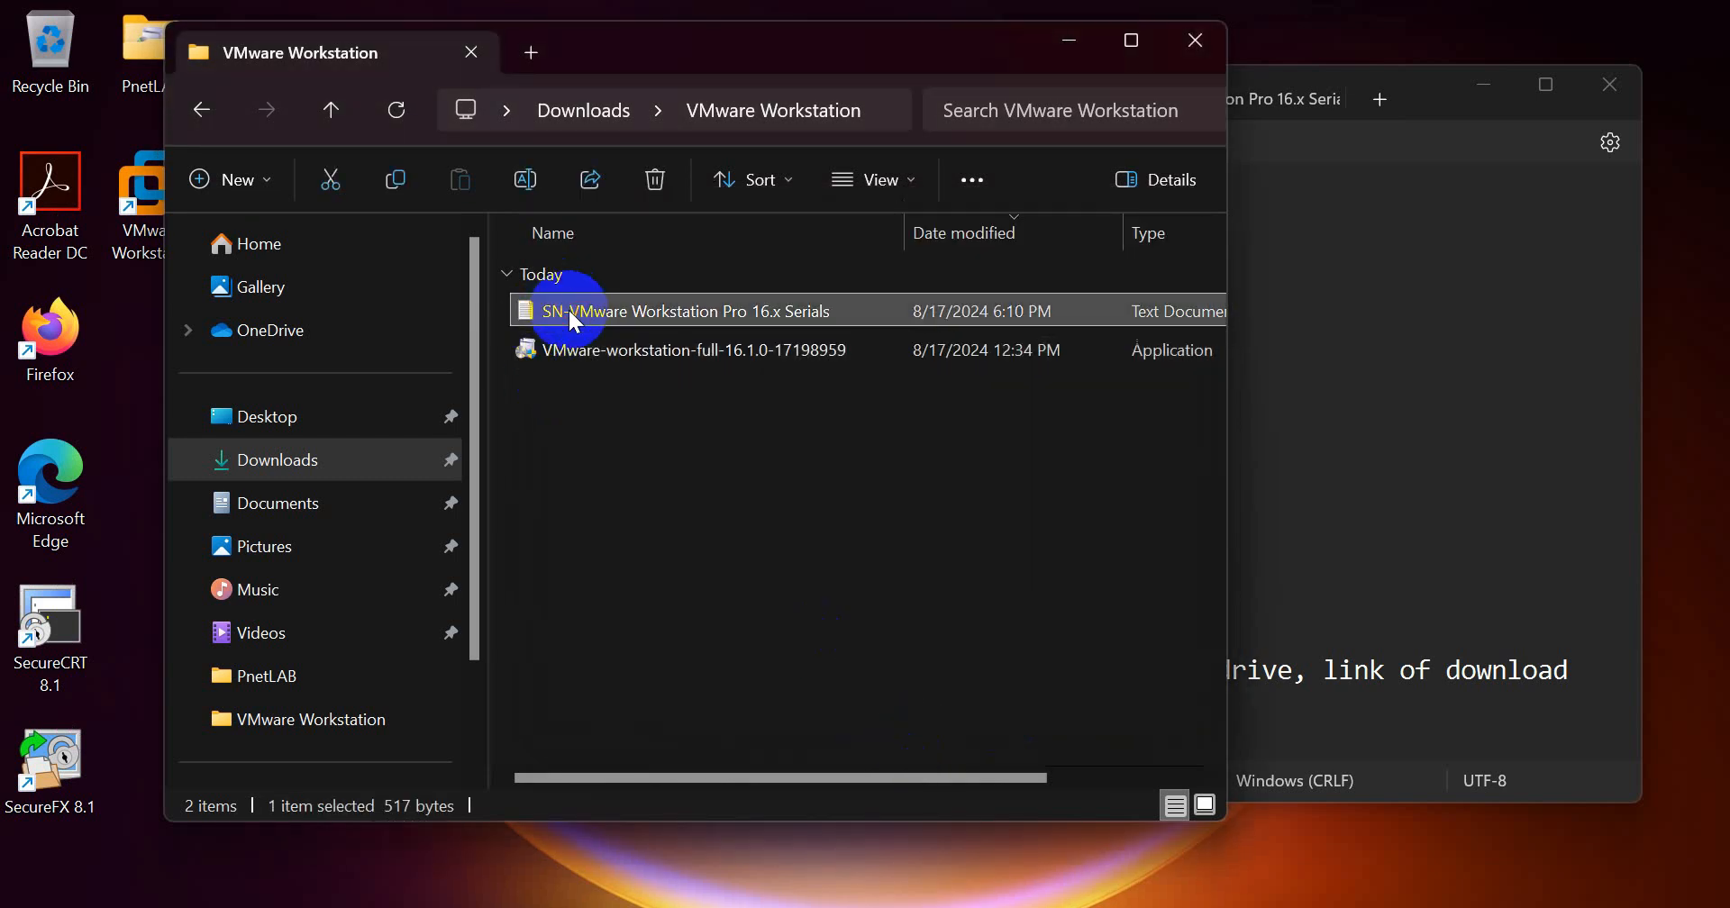
double_click(569, 311)
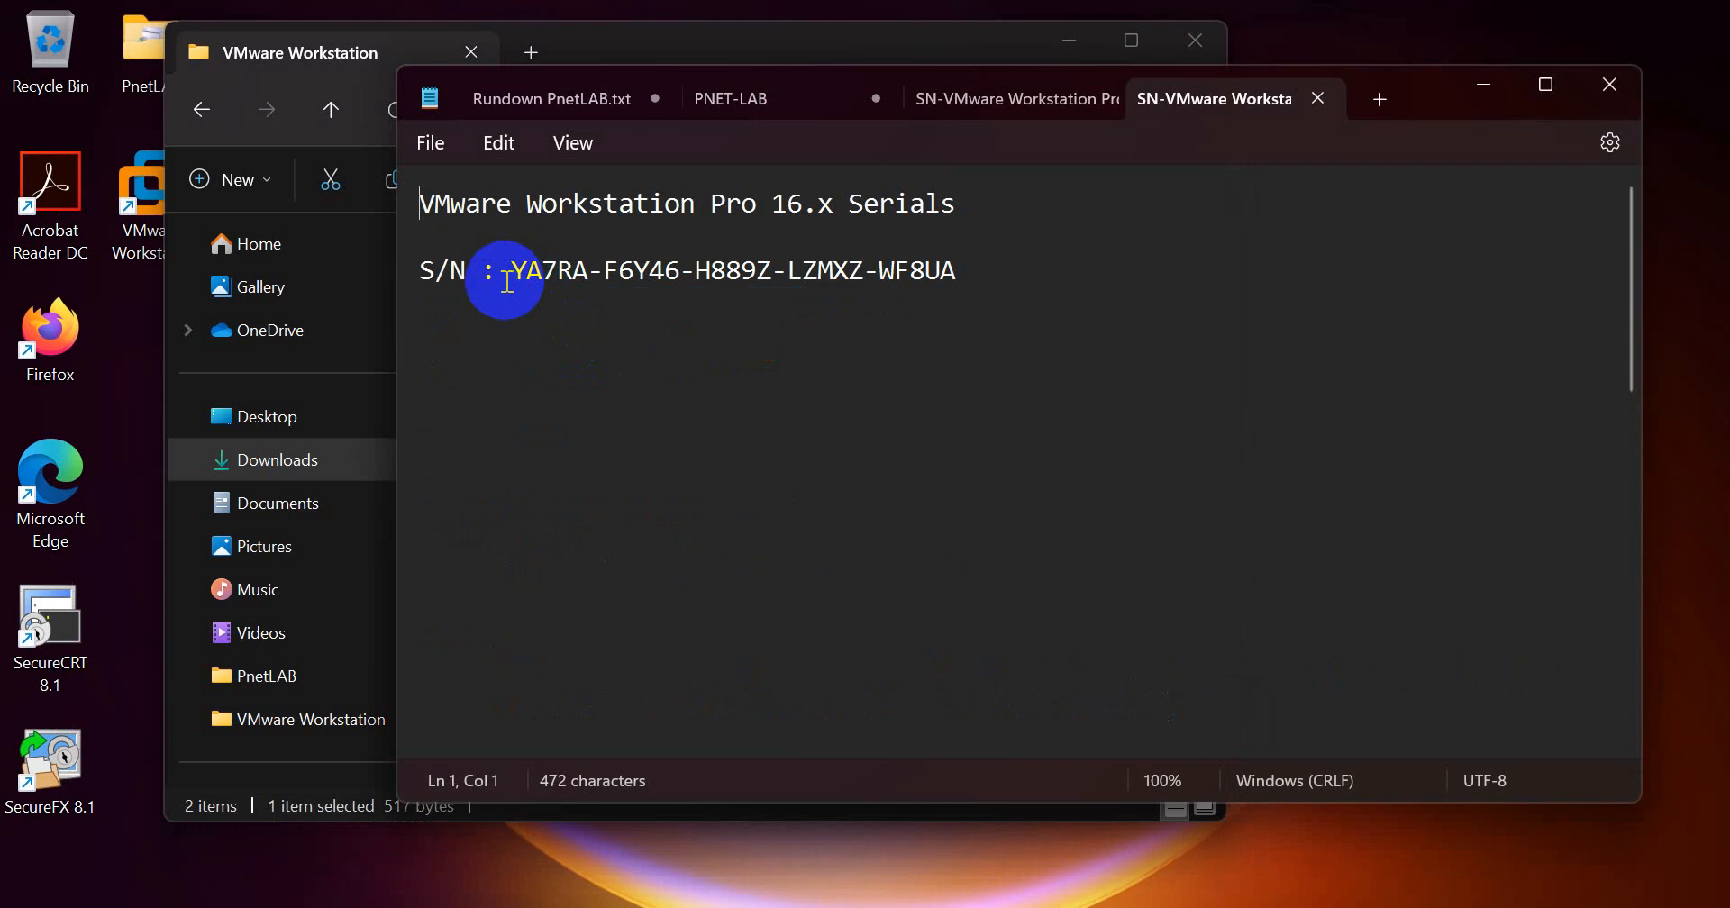
drag(512, 273, 958, 274)
key(ctrl+c)
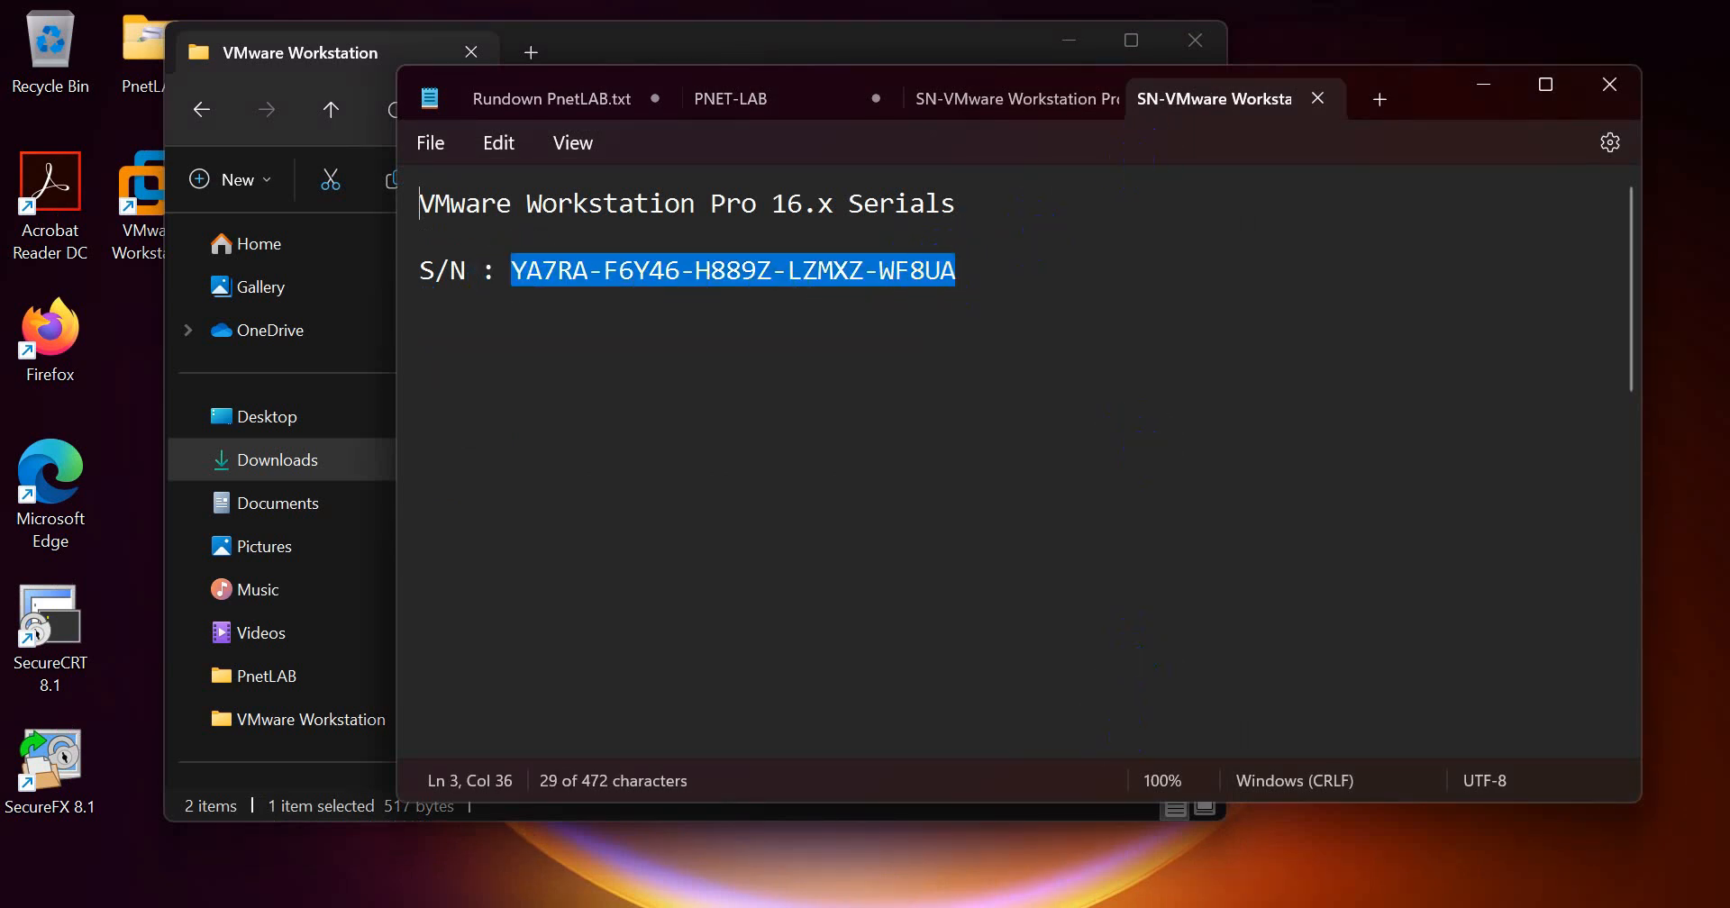
Step: Return to the VMware Workstation Pro setup wizard, enter the license key, and finish the installation
key(alt+Tab)
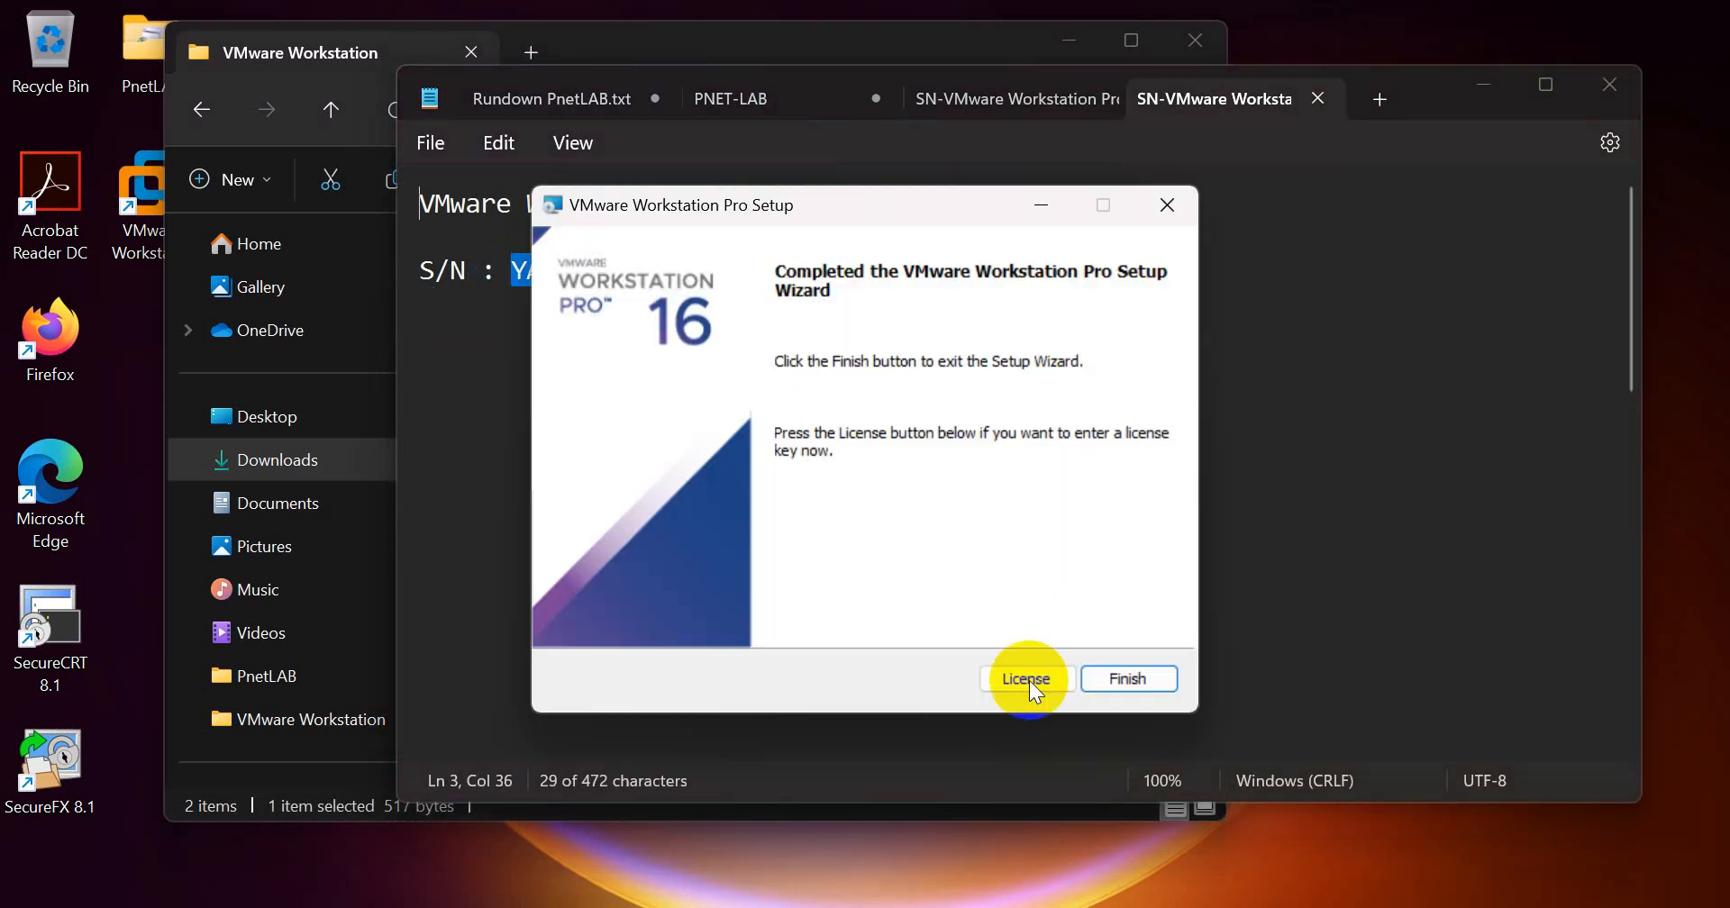
click(1027, 678)
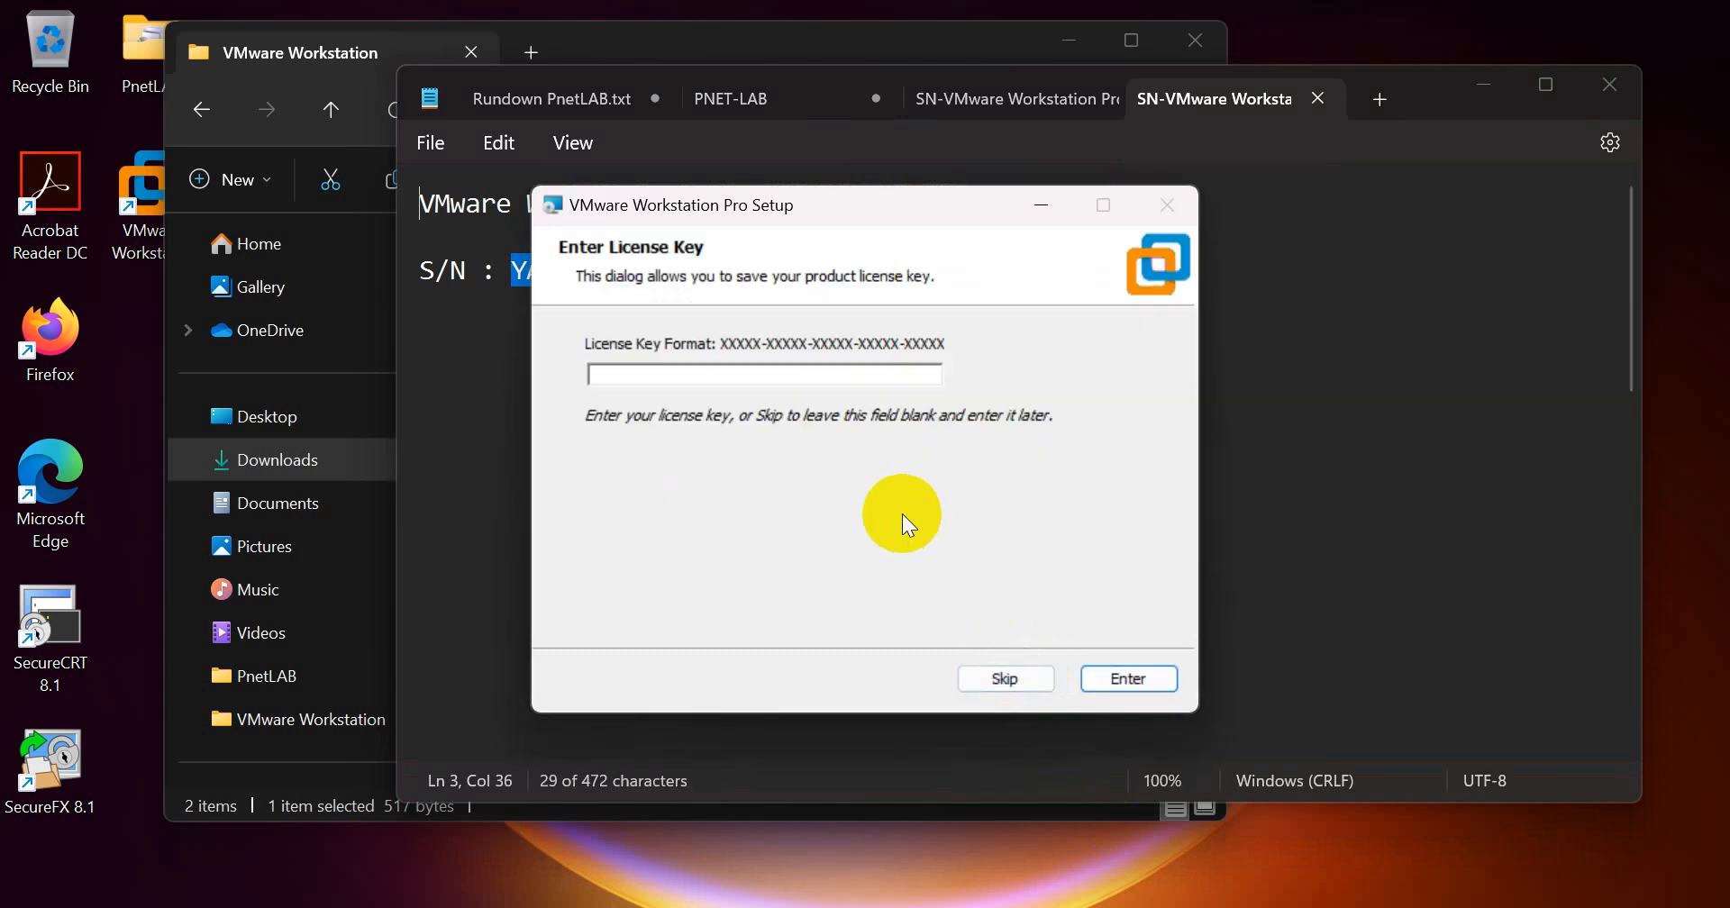
click(844, 372)
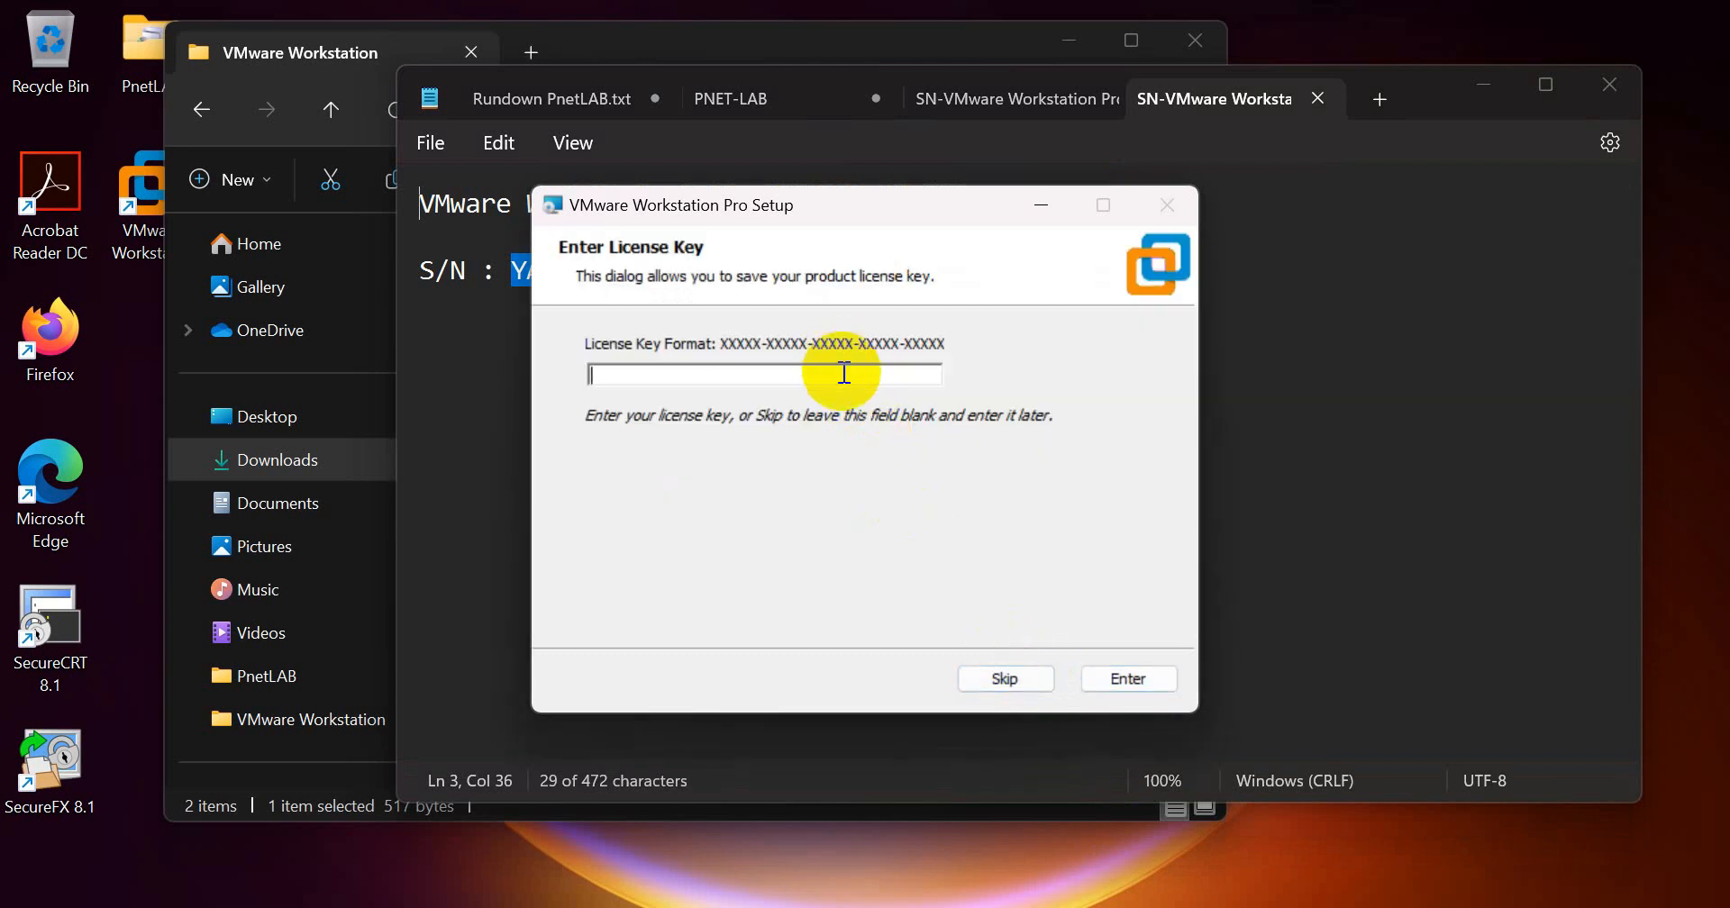
key(ctrl+v)
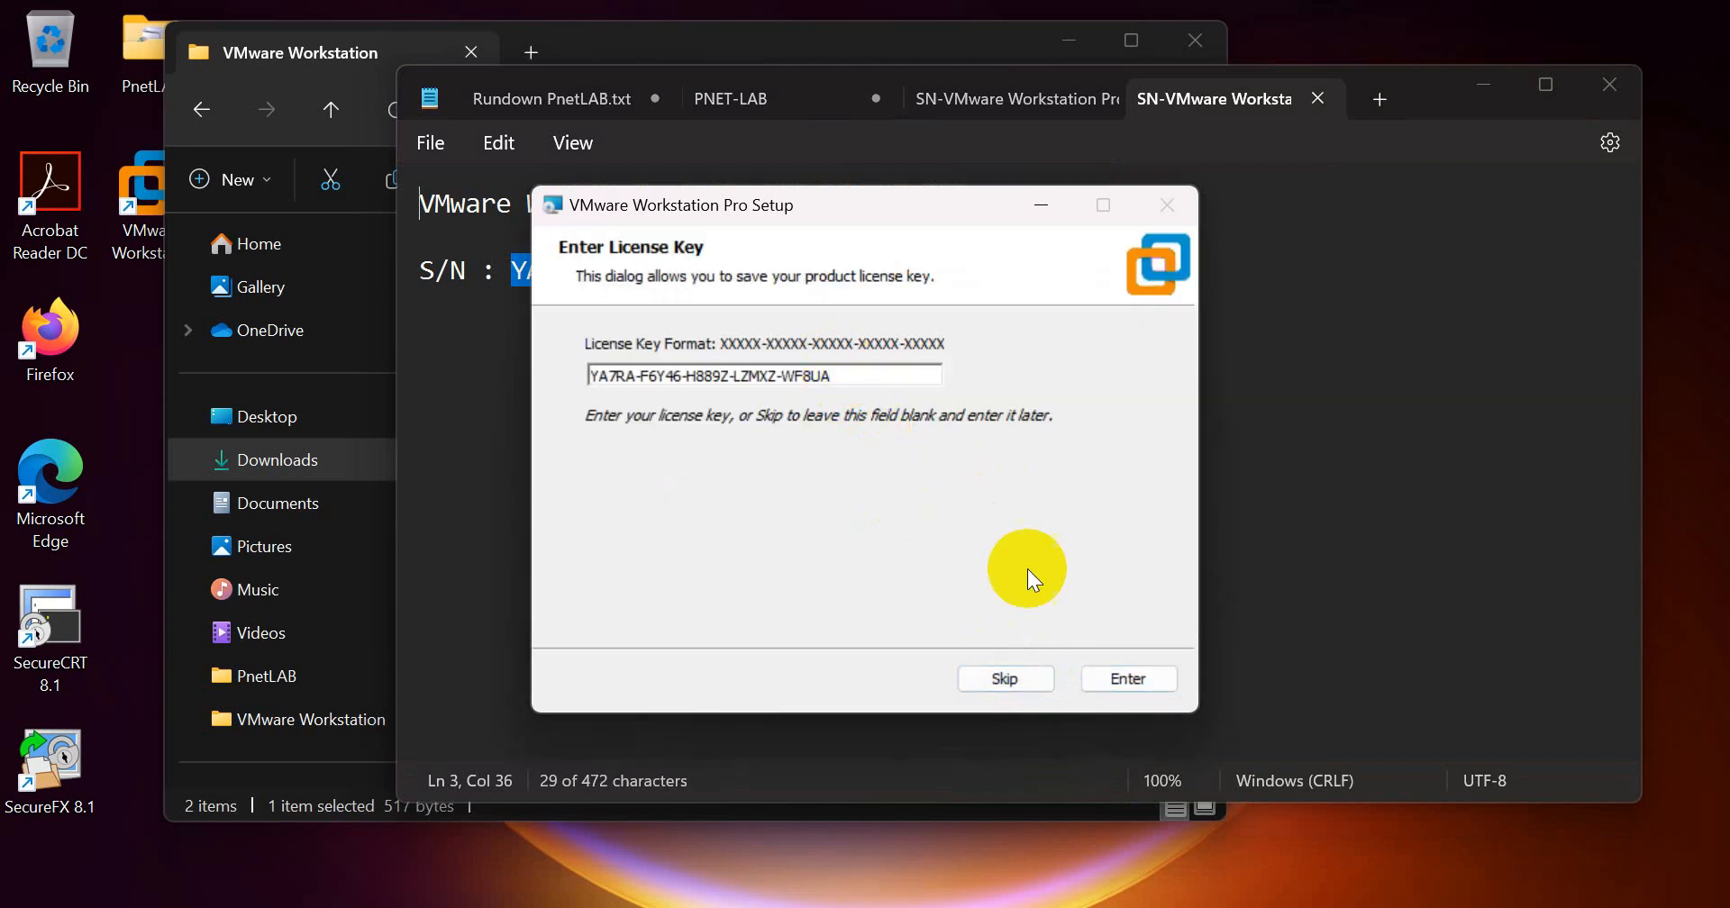
click(1125, 681)
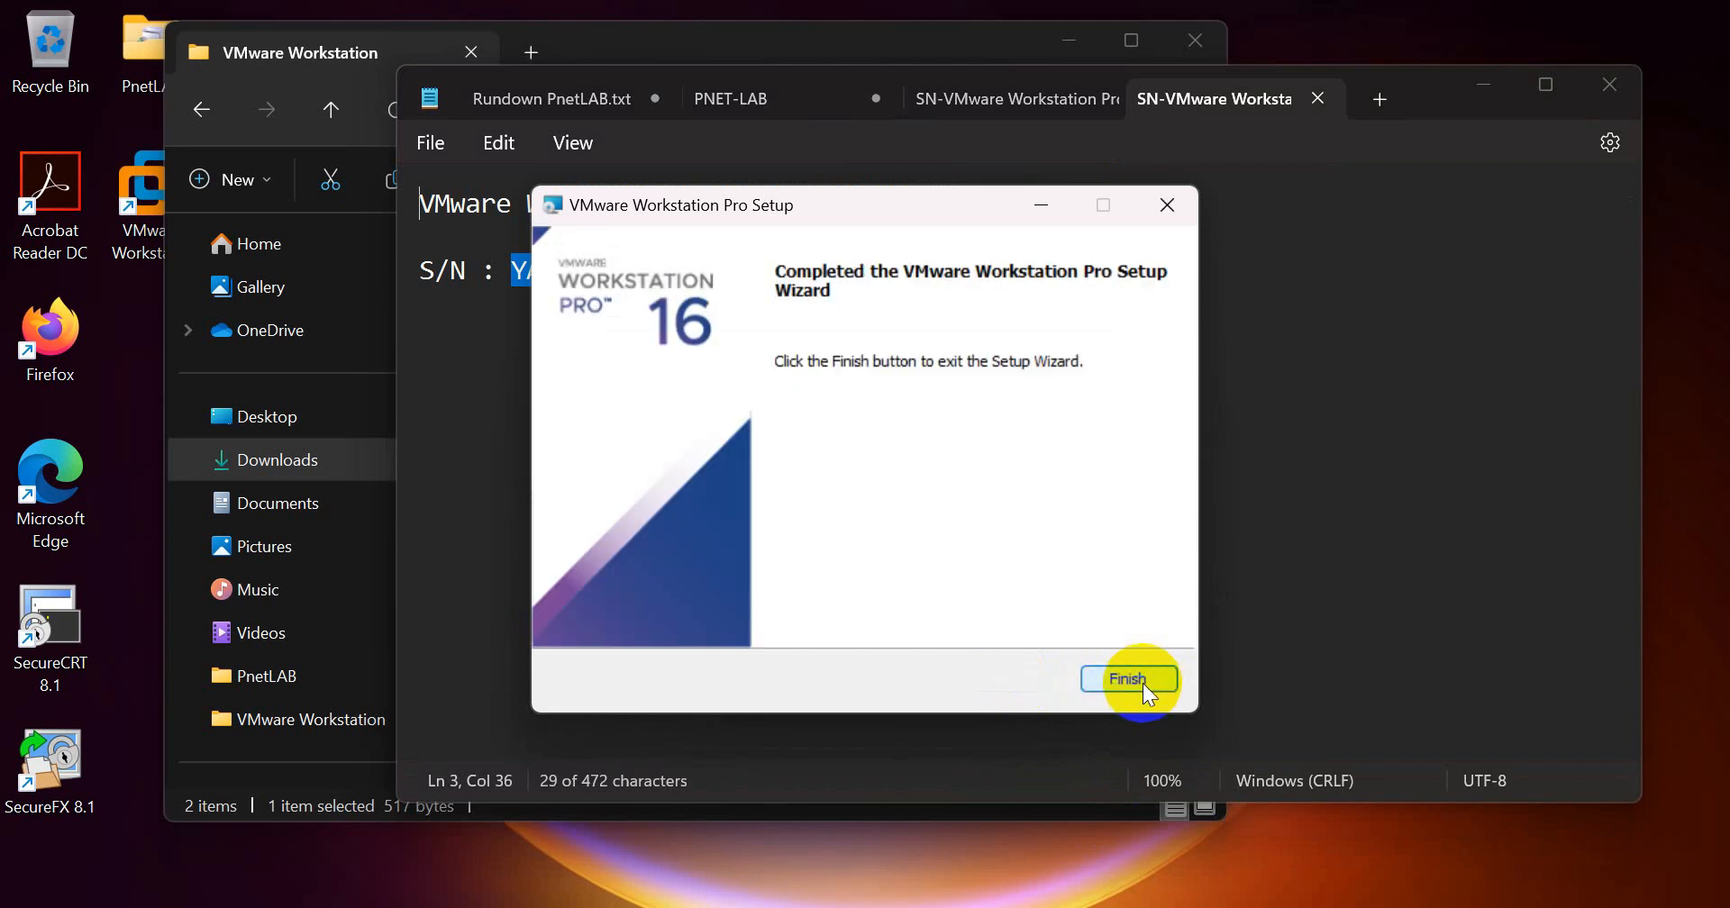
click(1142, 683)
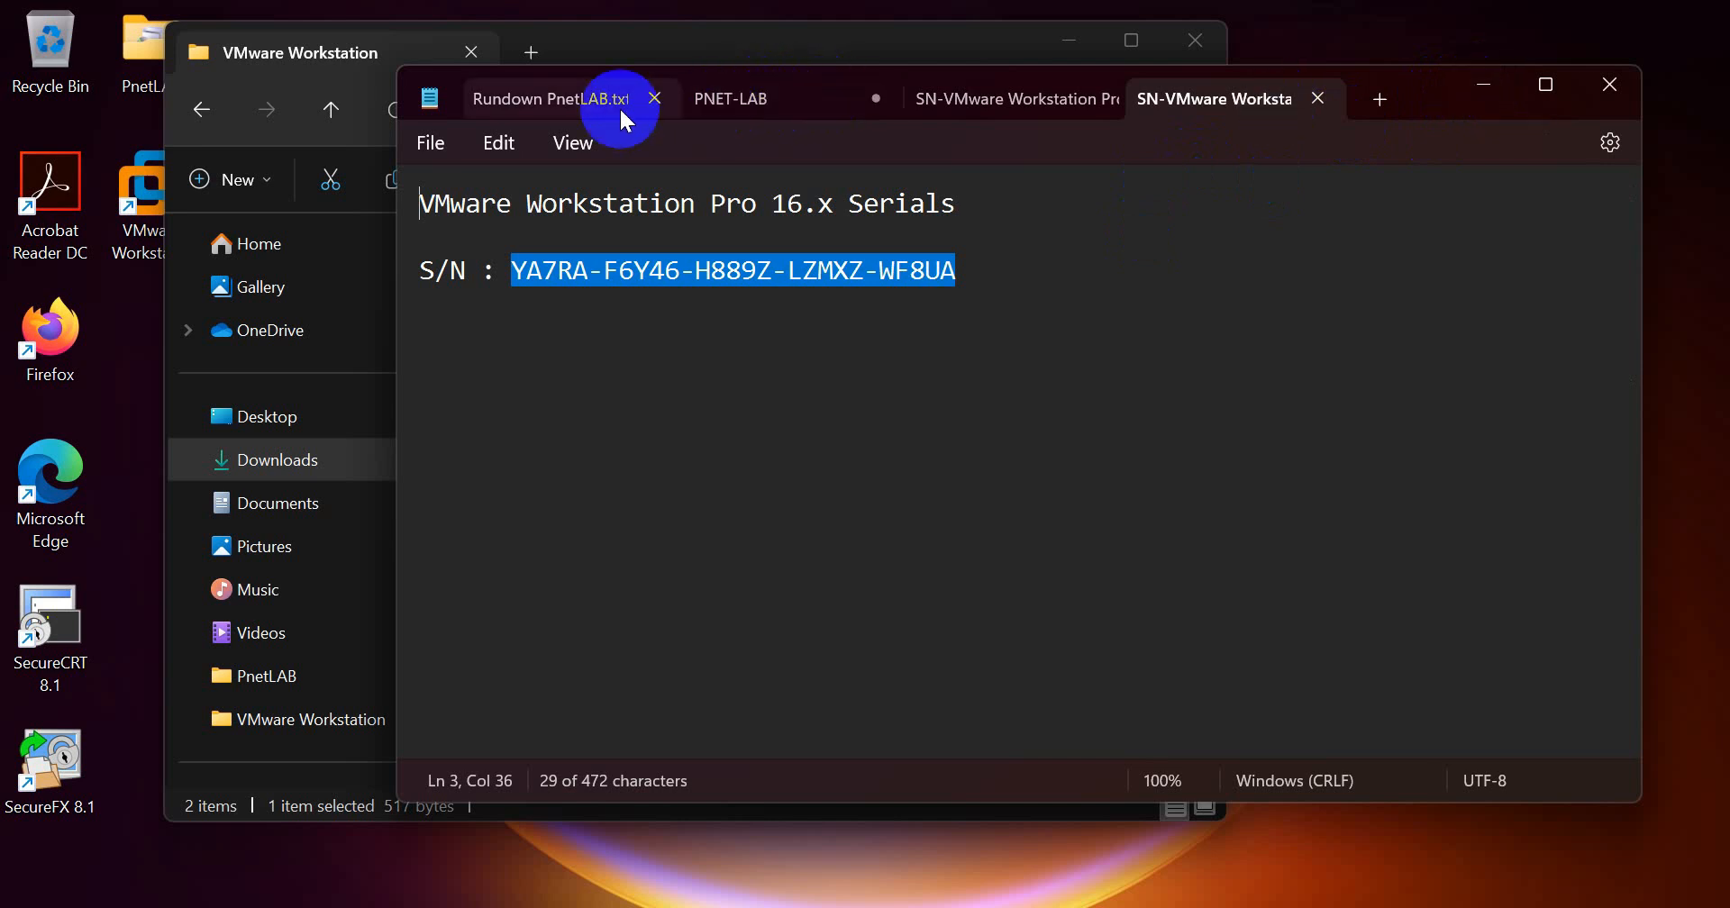
Step: Return to the rundown notes in Notepad and highlight the "Upload and Setup PnetLAB" item
click(551, 101)
drag(420, 339, 797, 338)
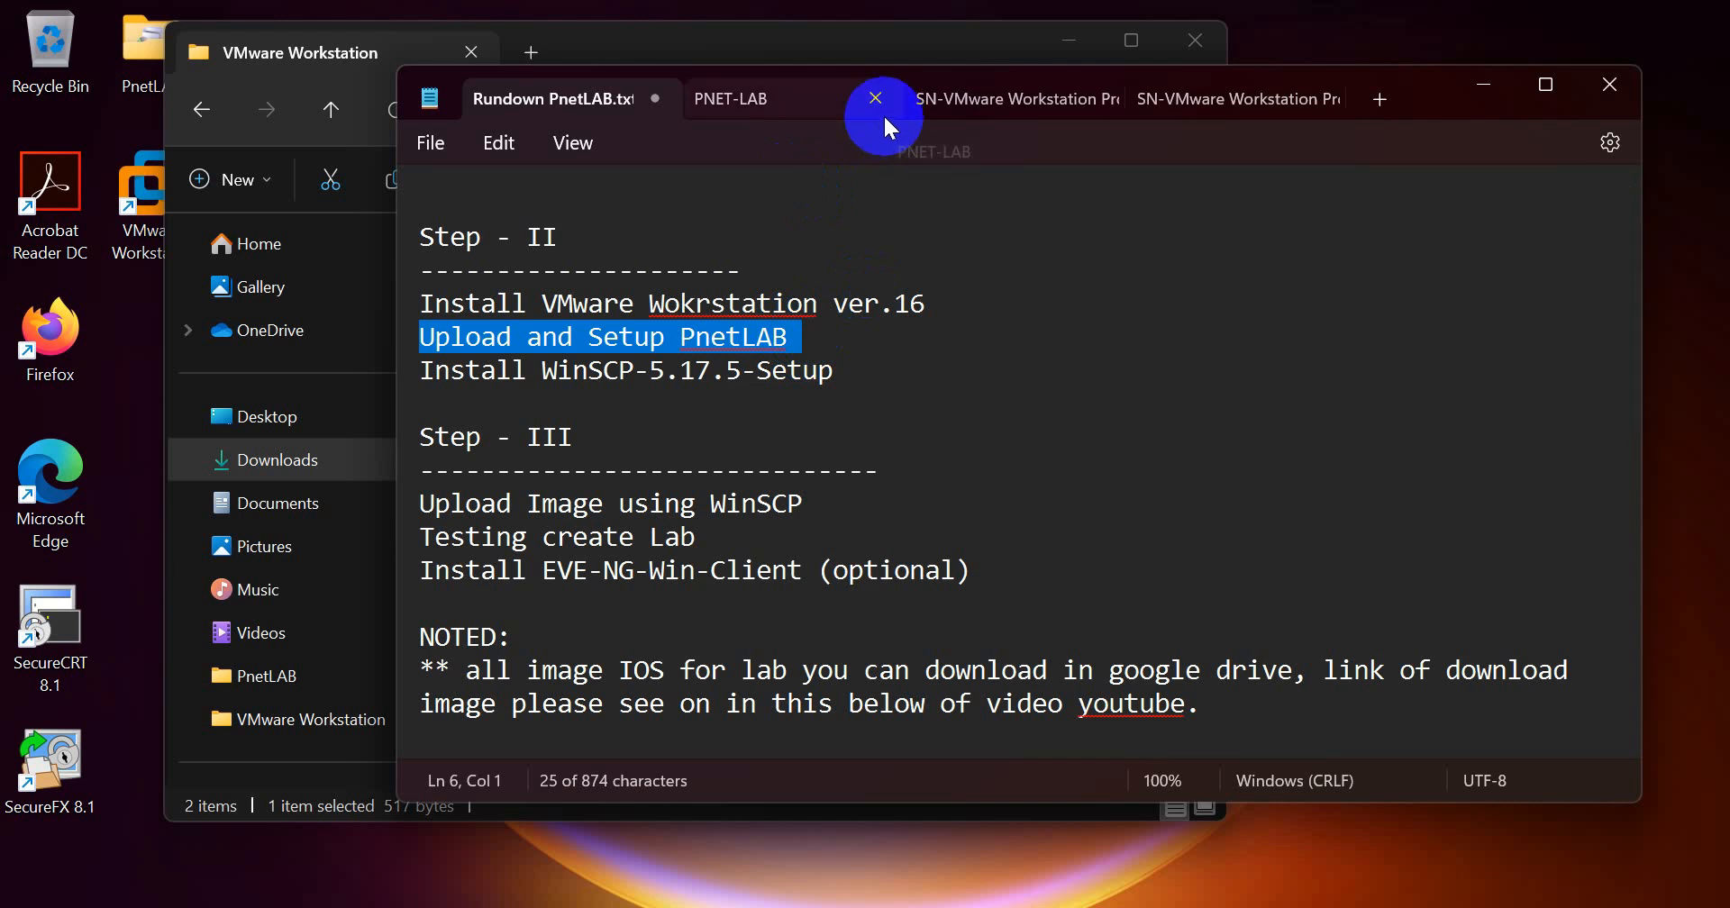
Step: Open the status details of VMware Network Adapter VMnet8 in Network Connections and examine its IPv4 address
click(1183, 904)
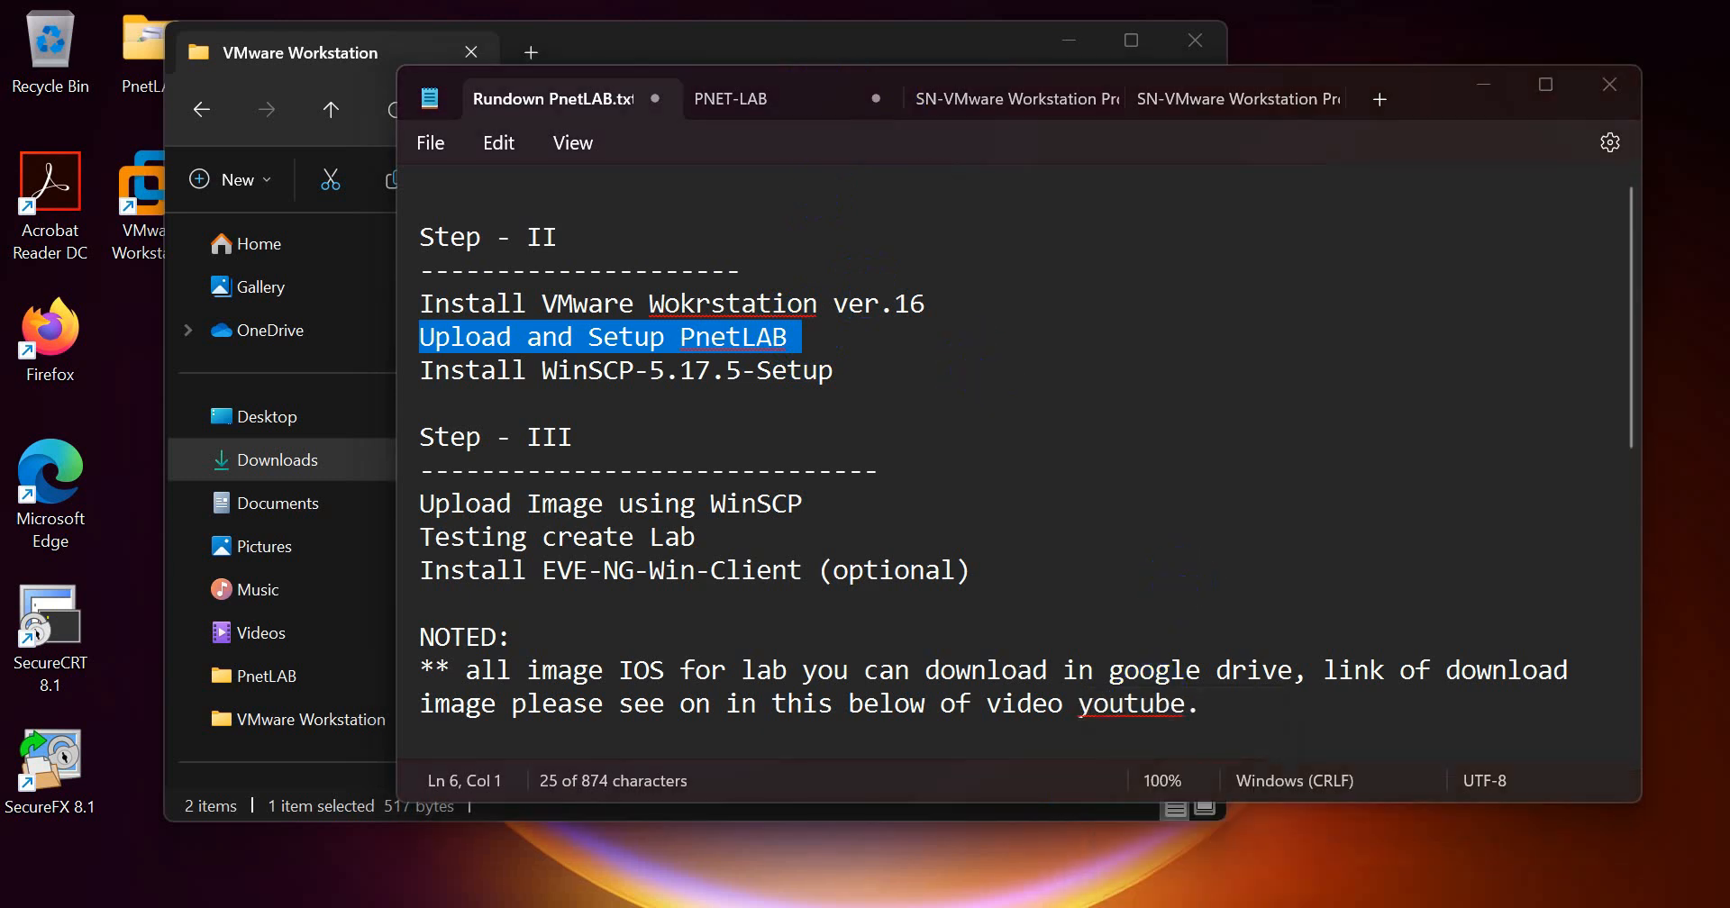
click(1153, 74)
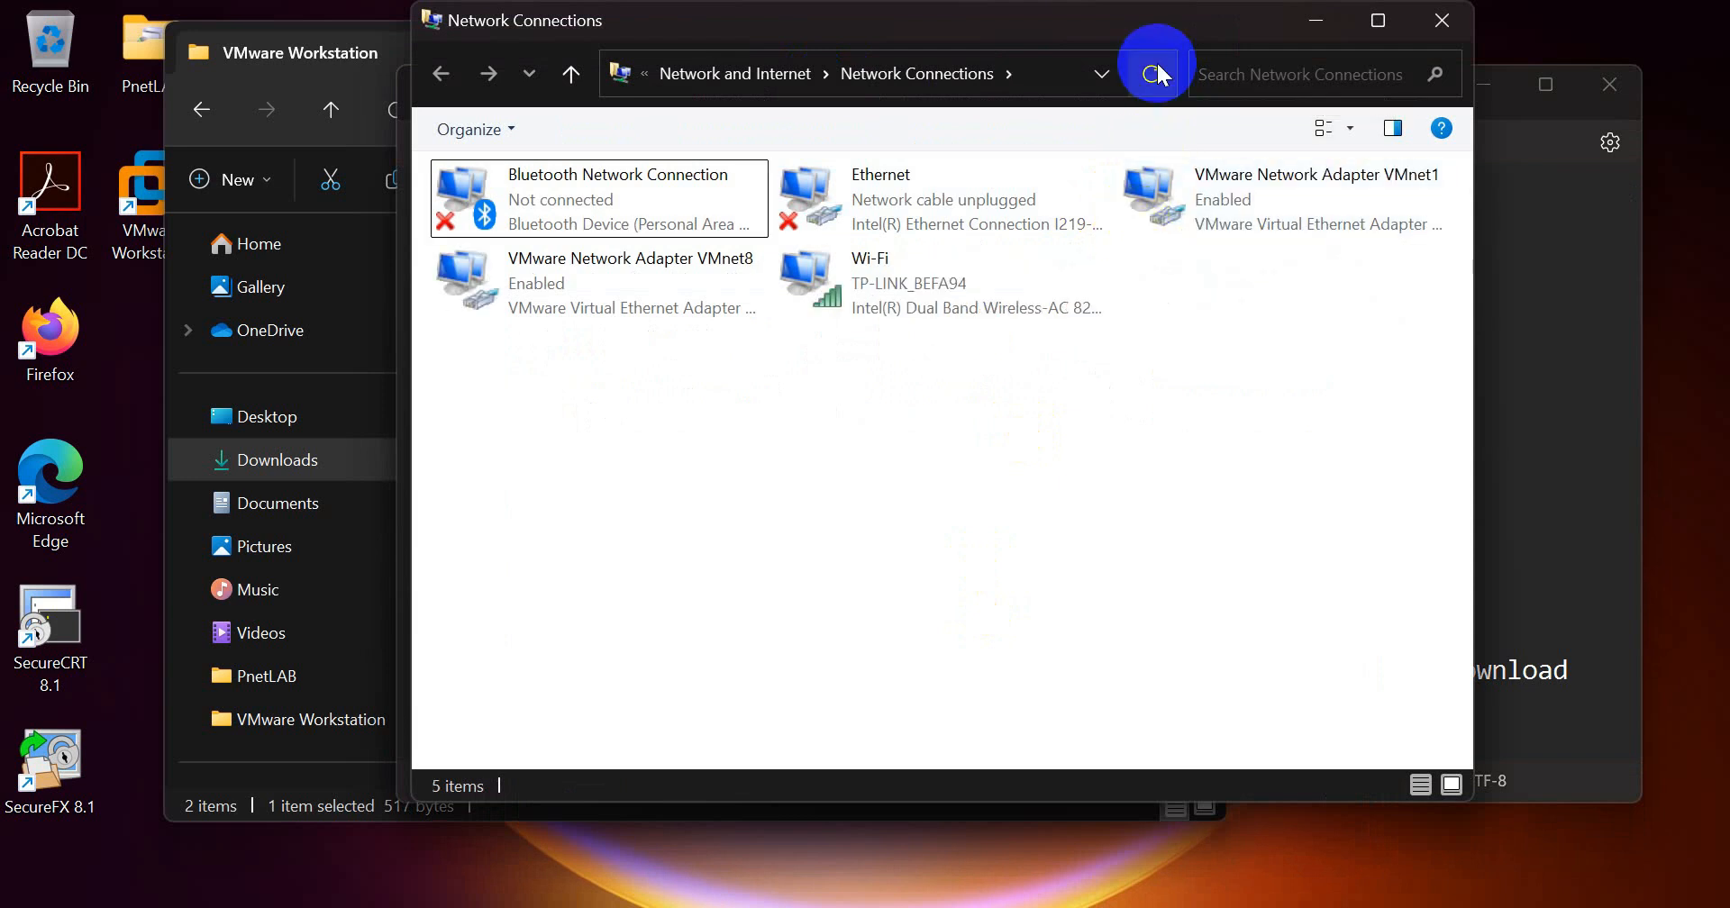
click(1290, 215)
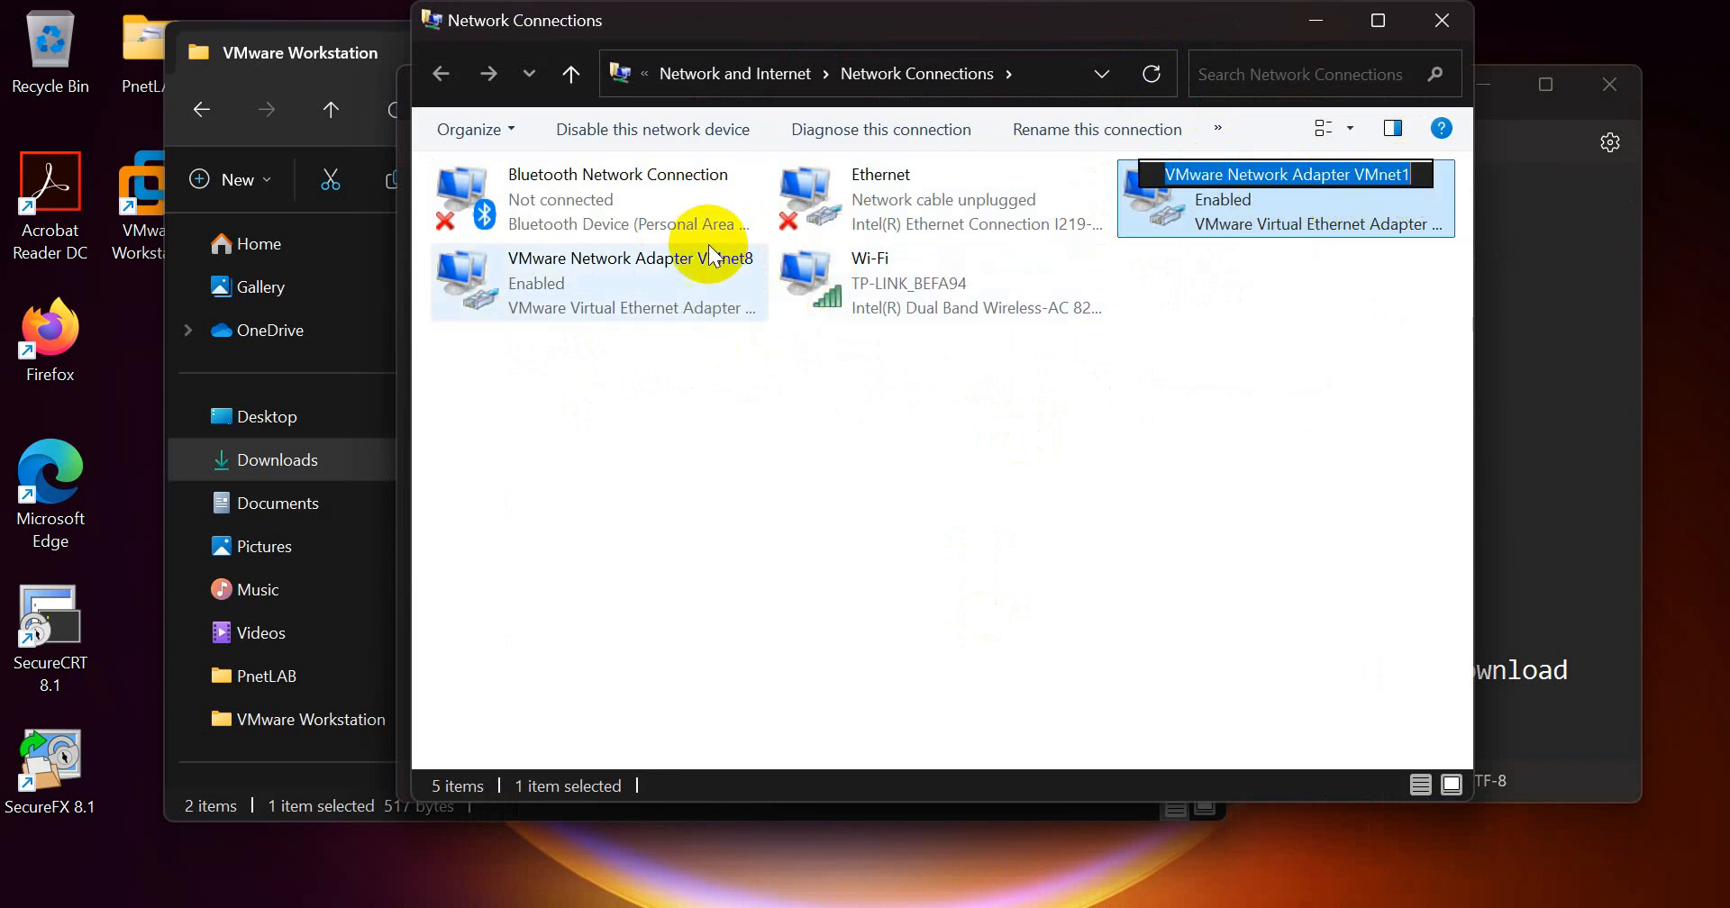
click(715, 272)
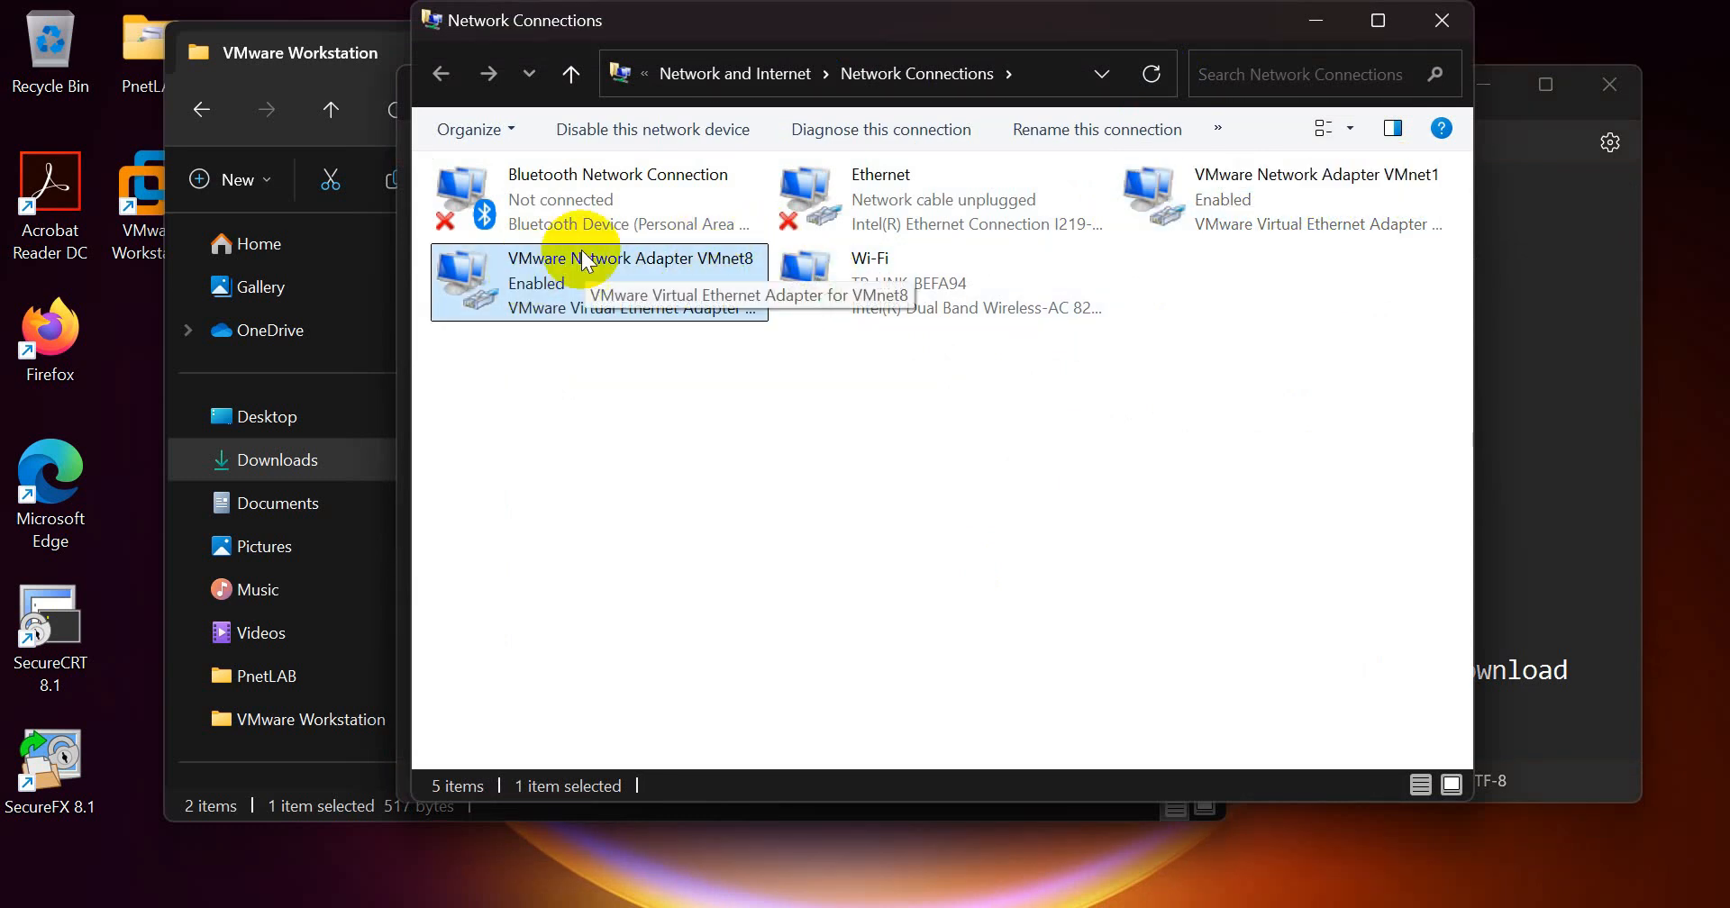
right_click(541, 285)
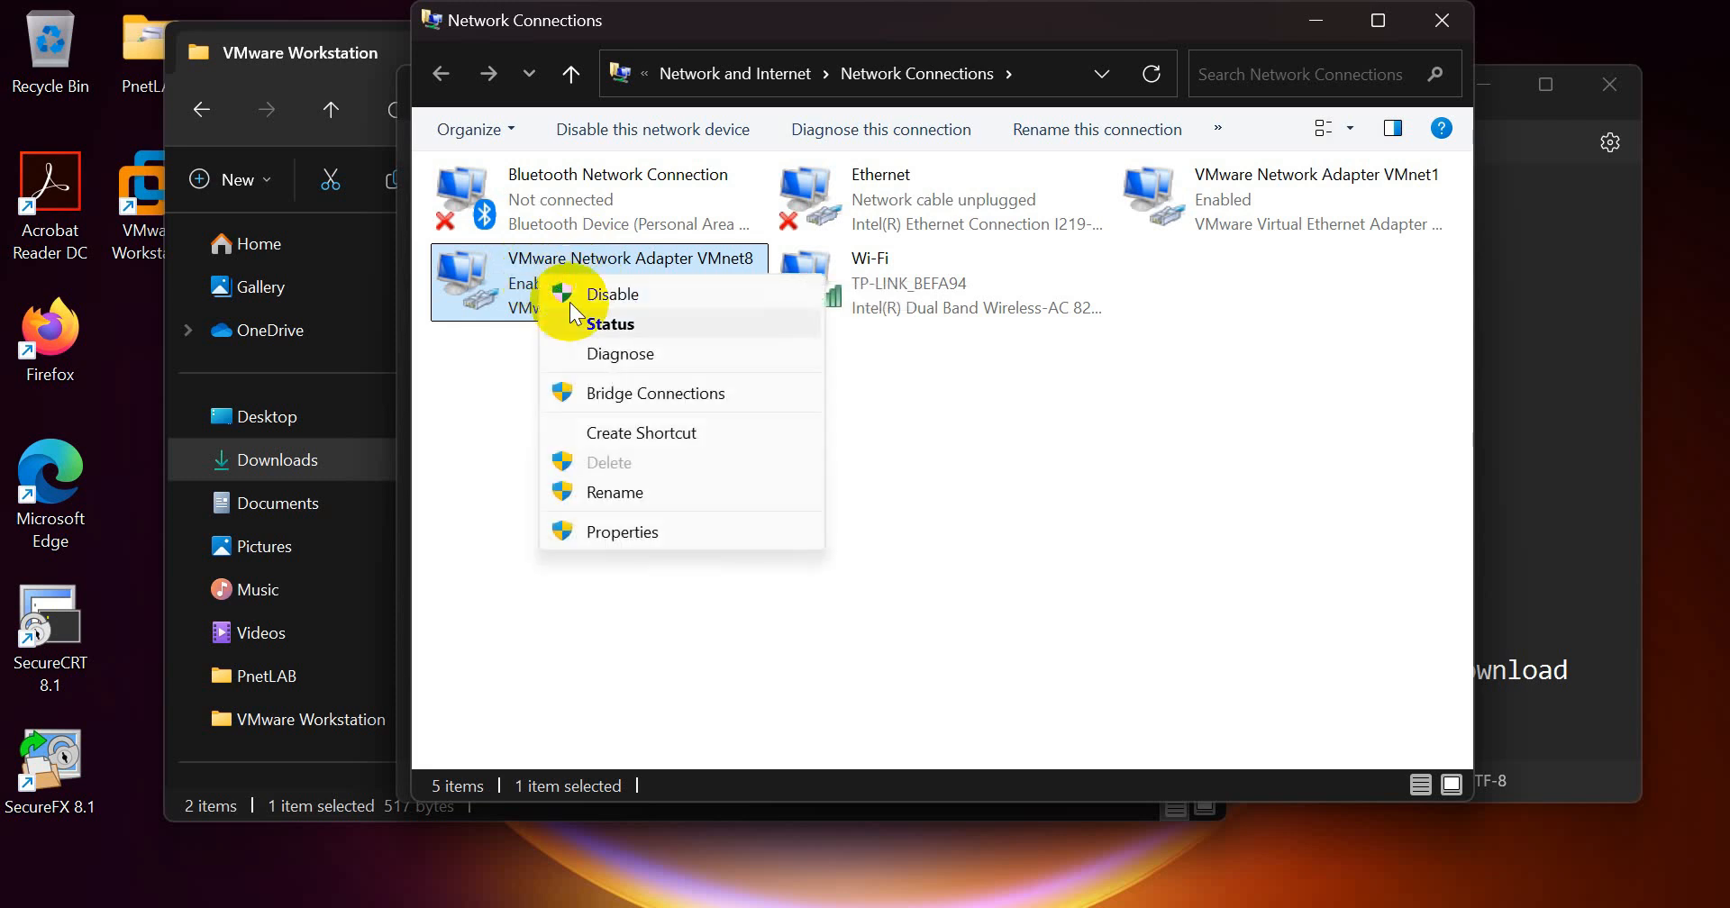
click(588, 324)
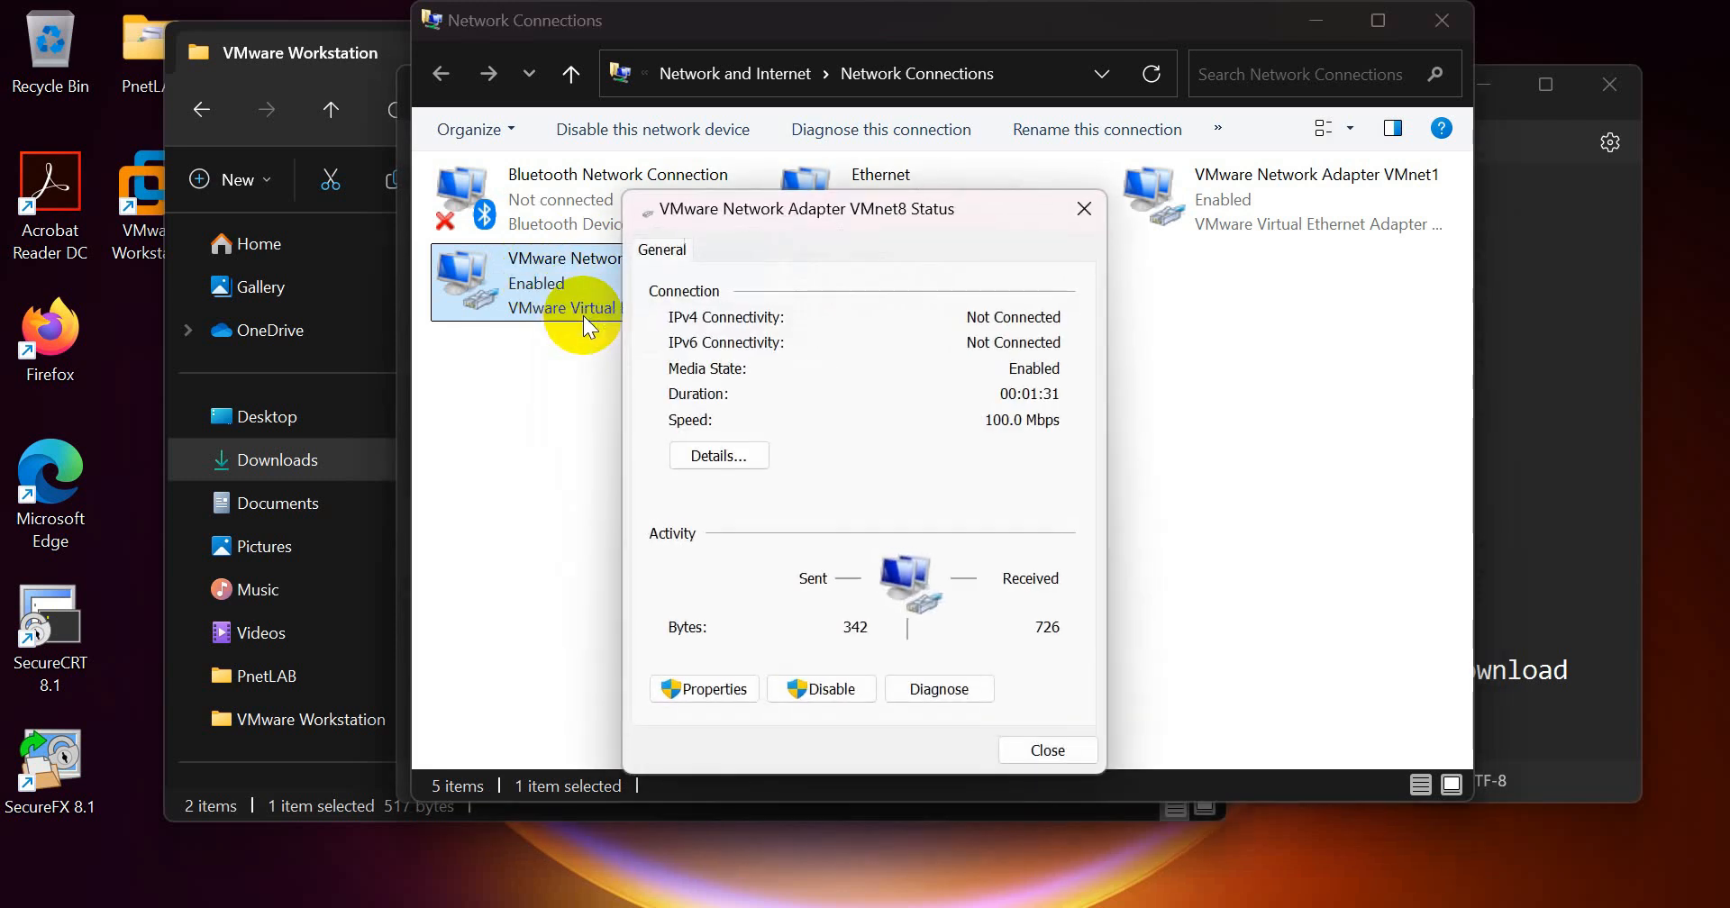
click(760, 456)
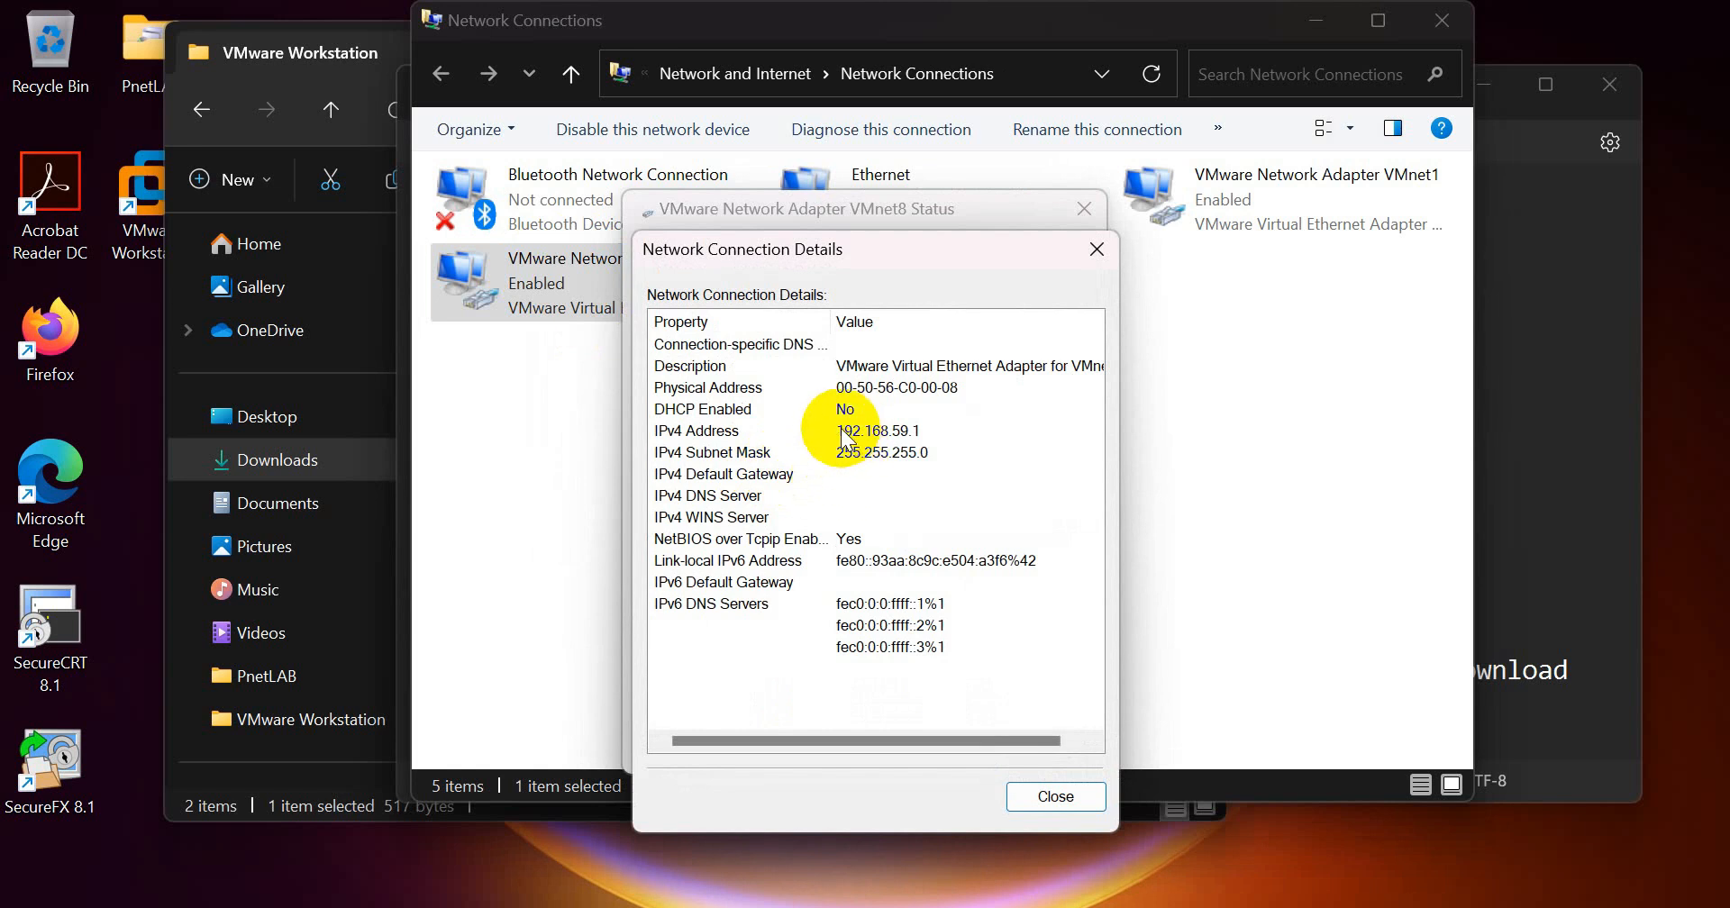
click(844, 433)
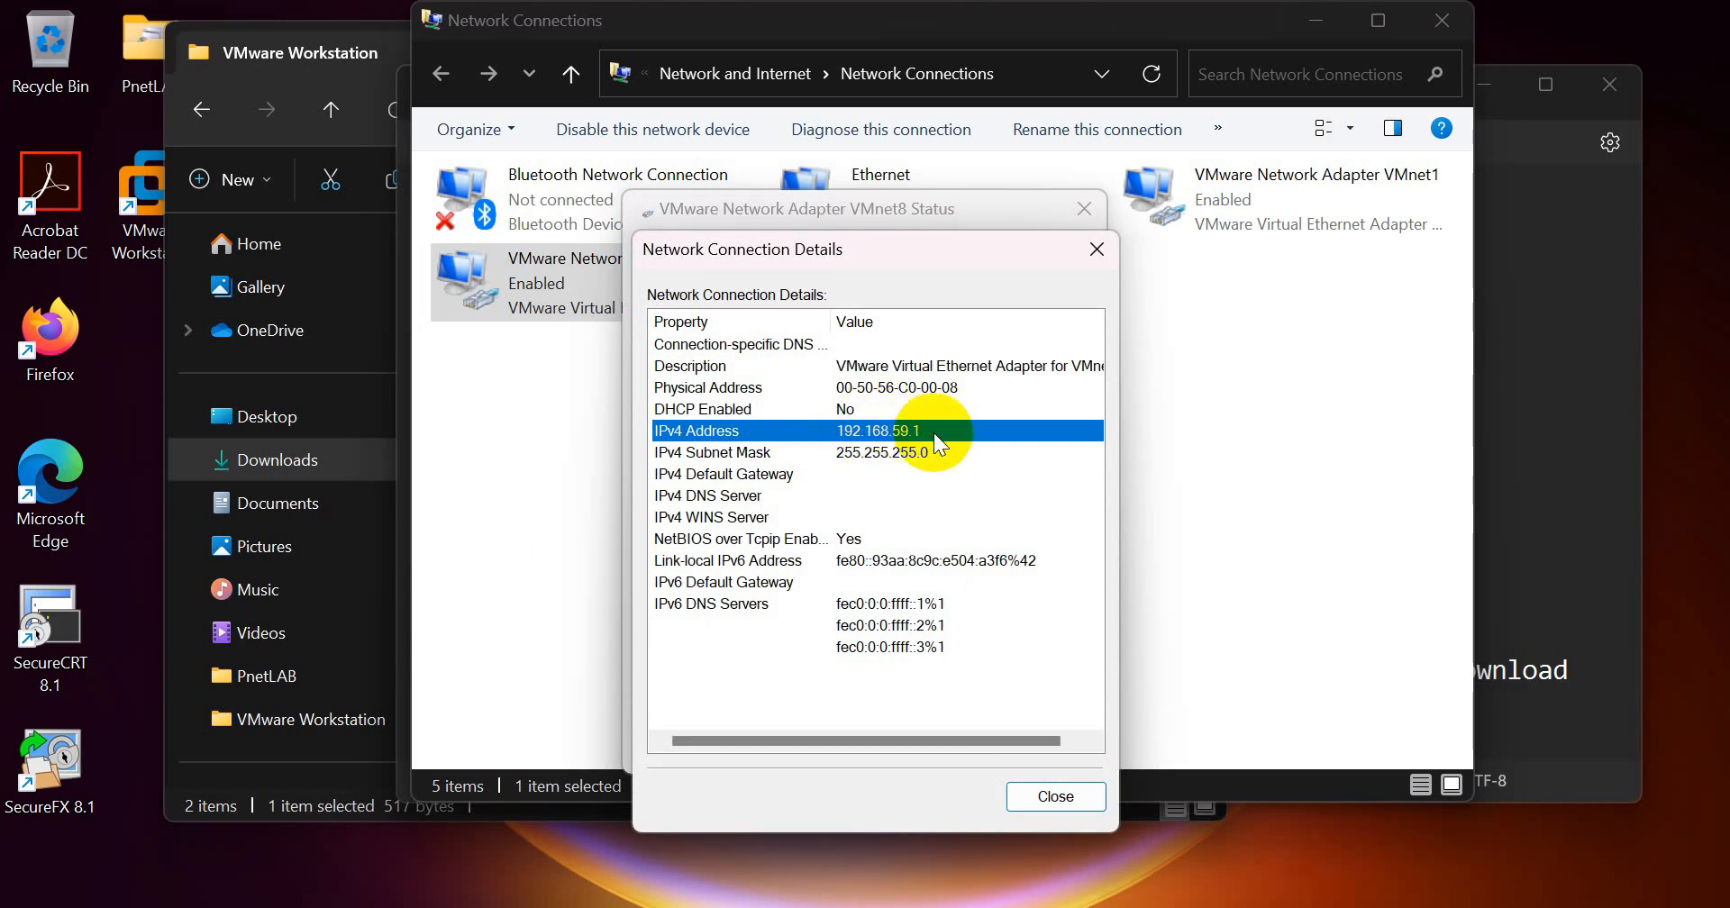
Step: Switch to the PNET-LAB notes in Notepad and review the planned IP, subnet mask, gateway and DNS entries
key(alt+Tab)
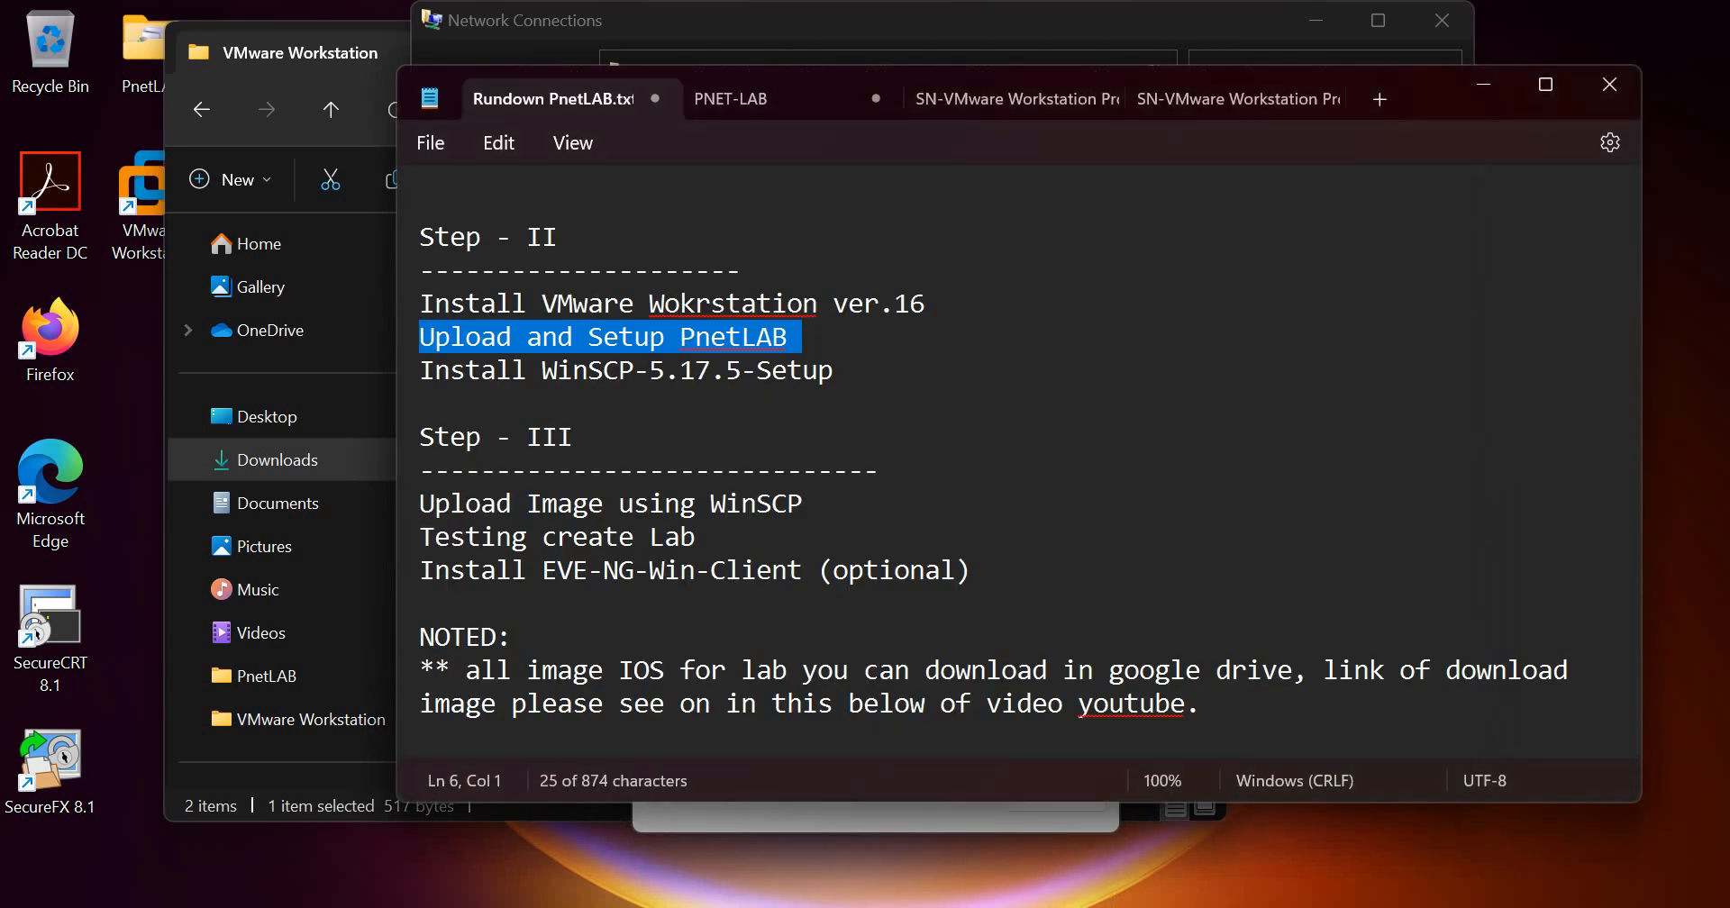
click(745, 101)
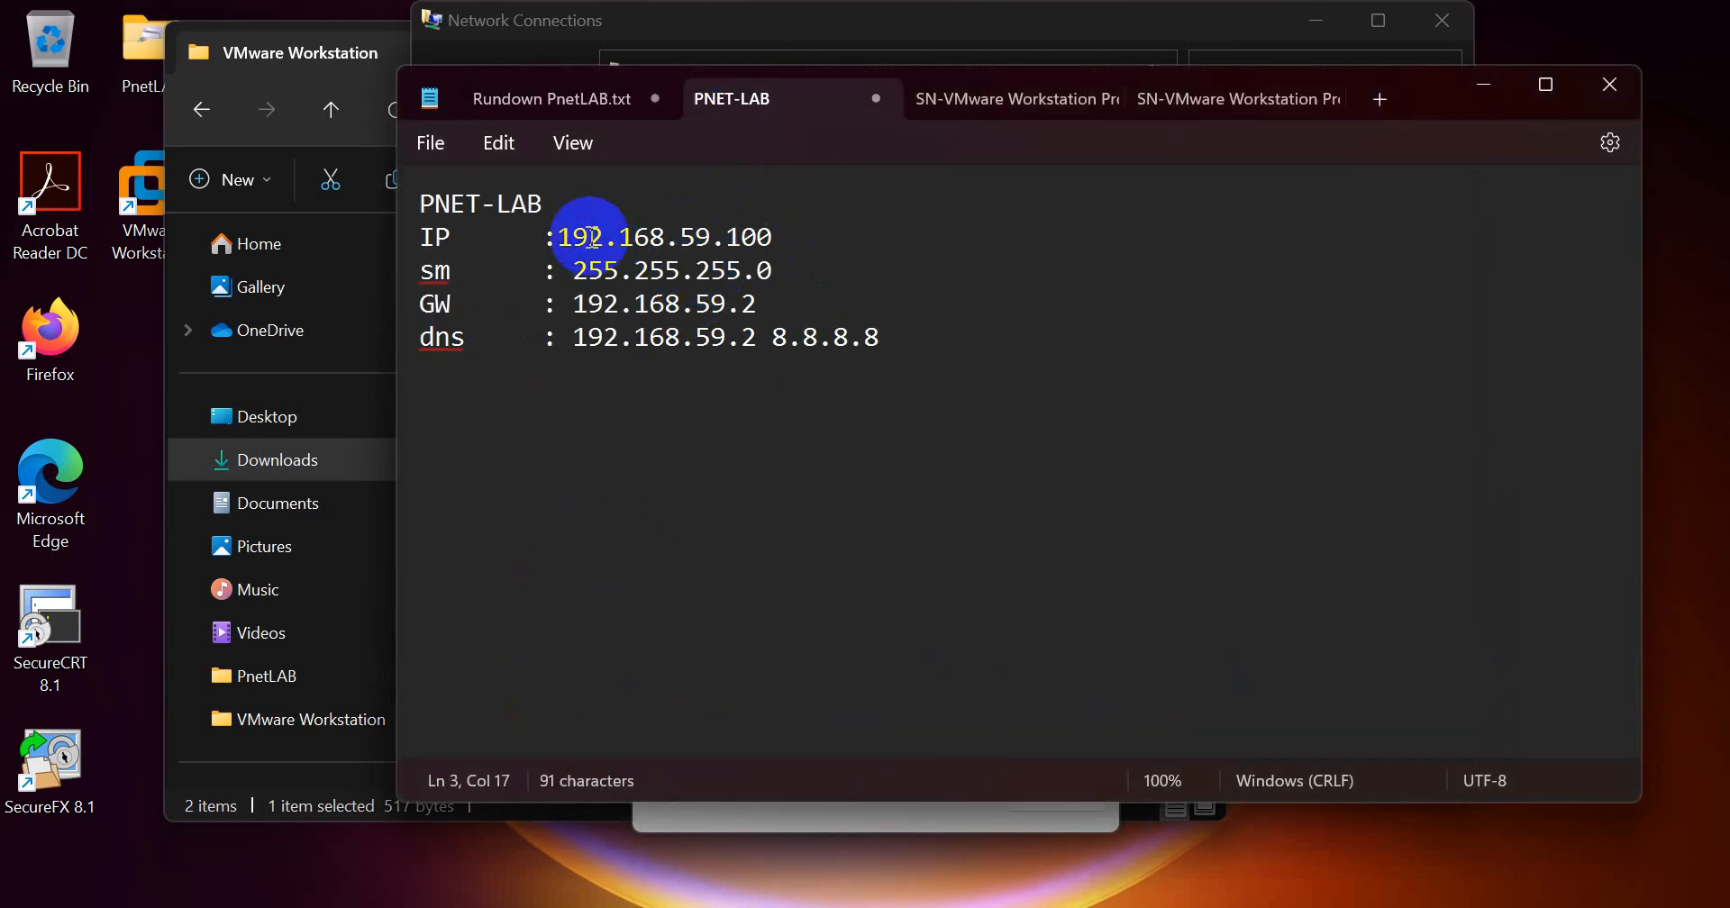
drag(564, 236, 772, 236)
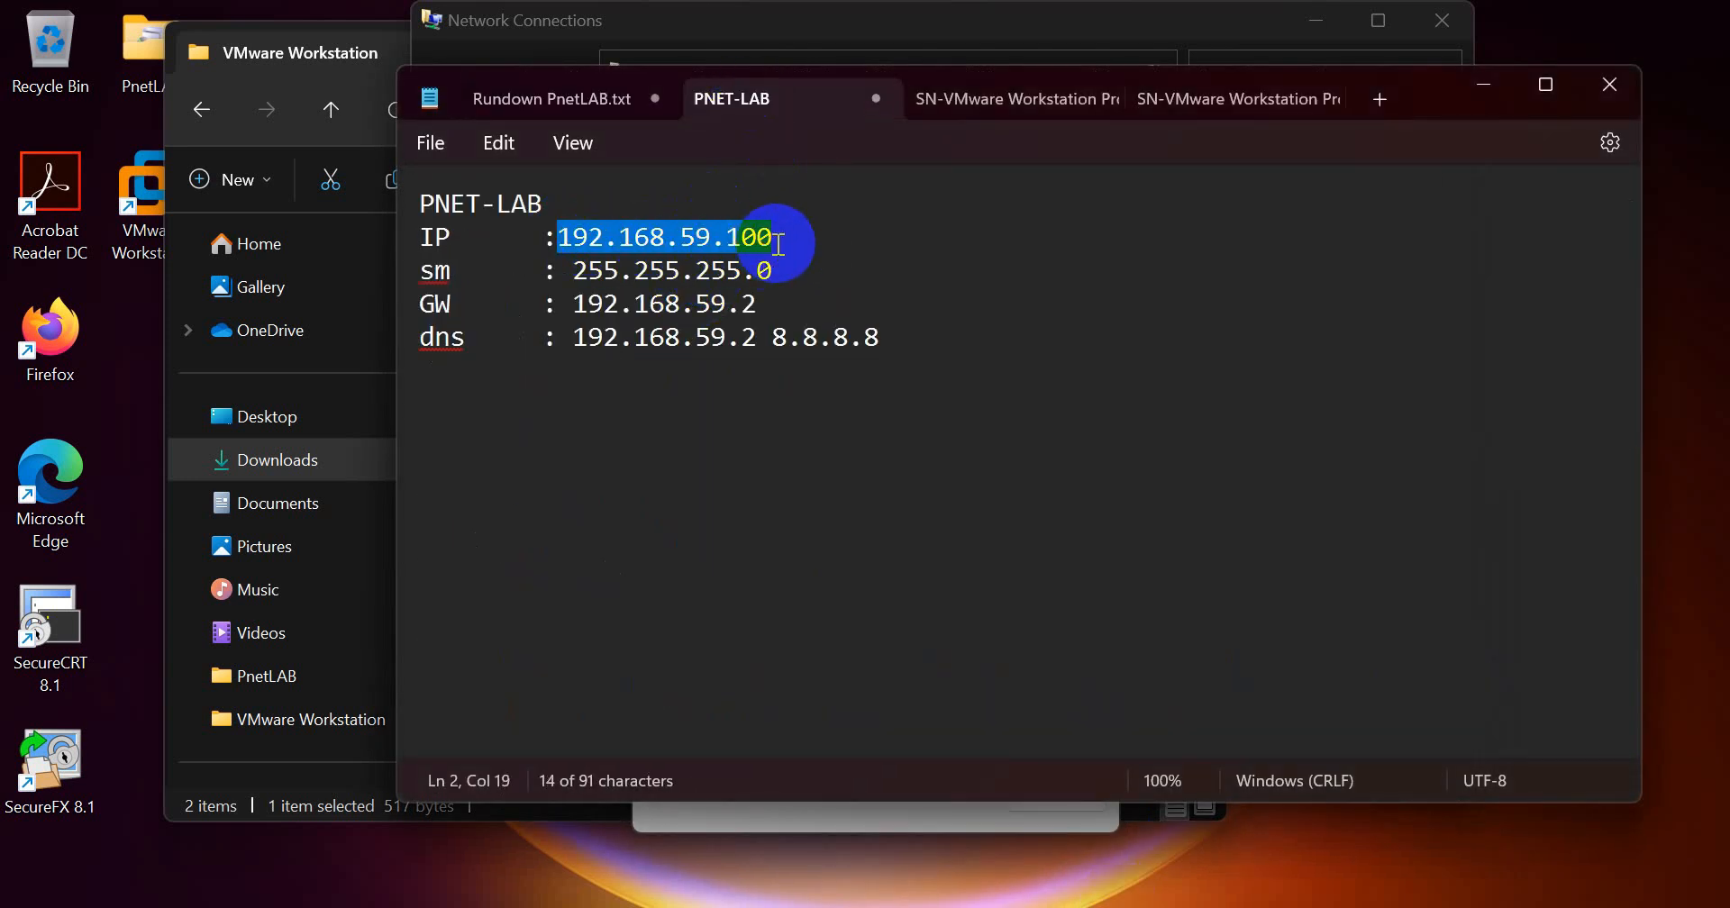
drag(574, 271, 781, 274)
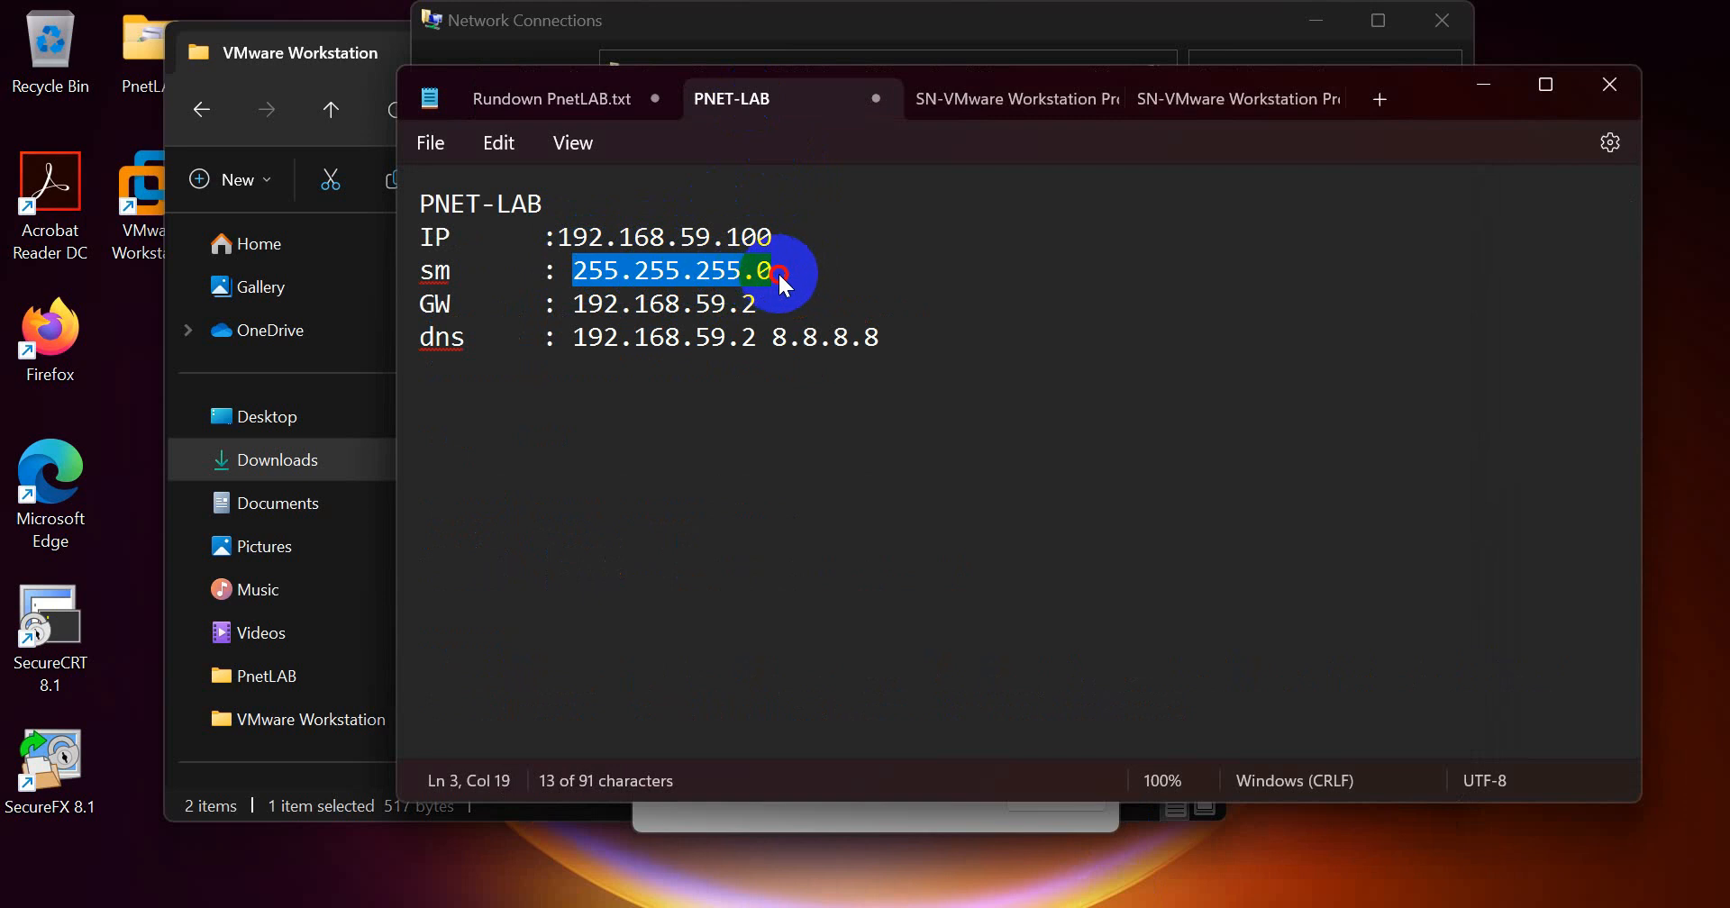
drag(574, 304, 759, 306)
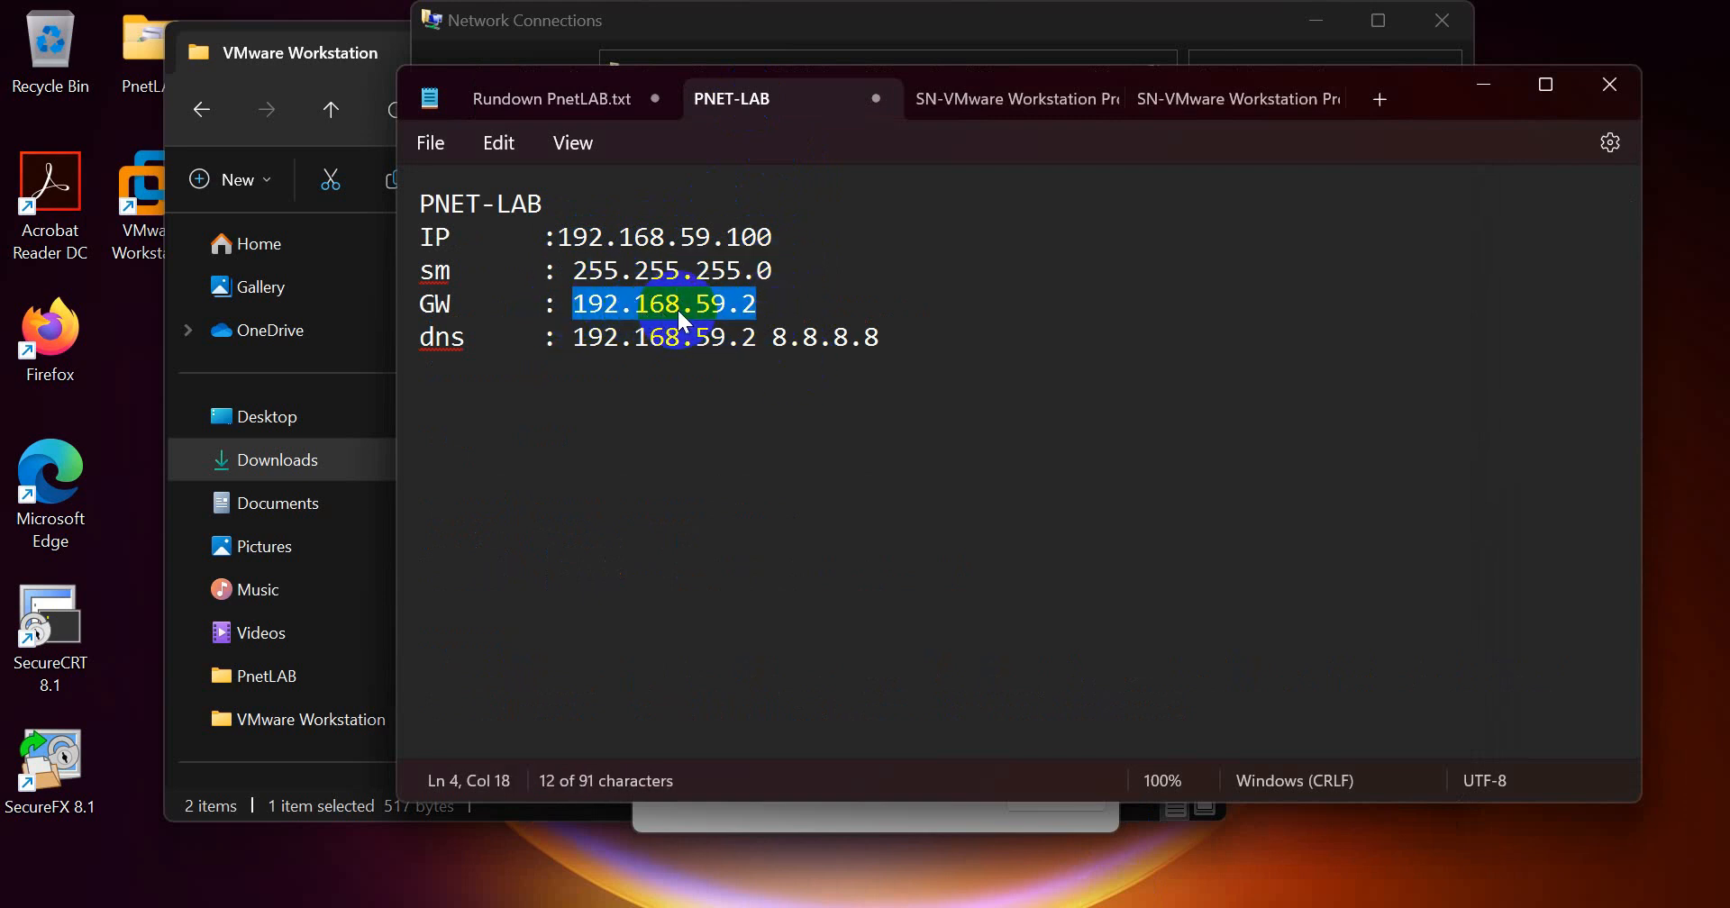
click(630, 343)
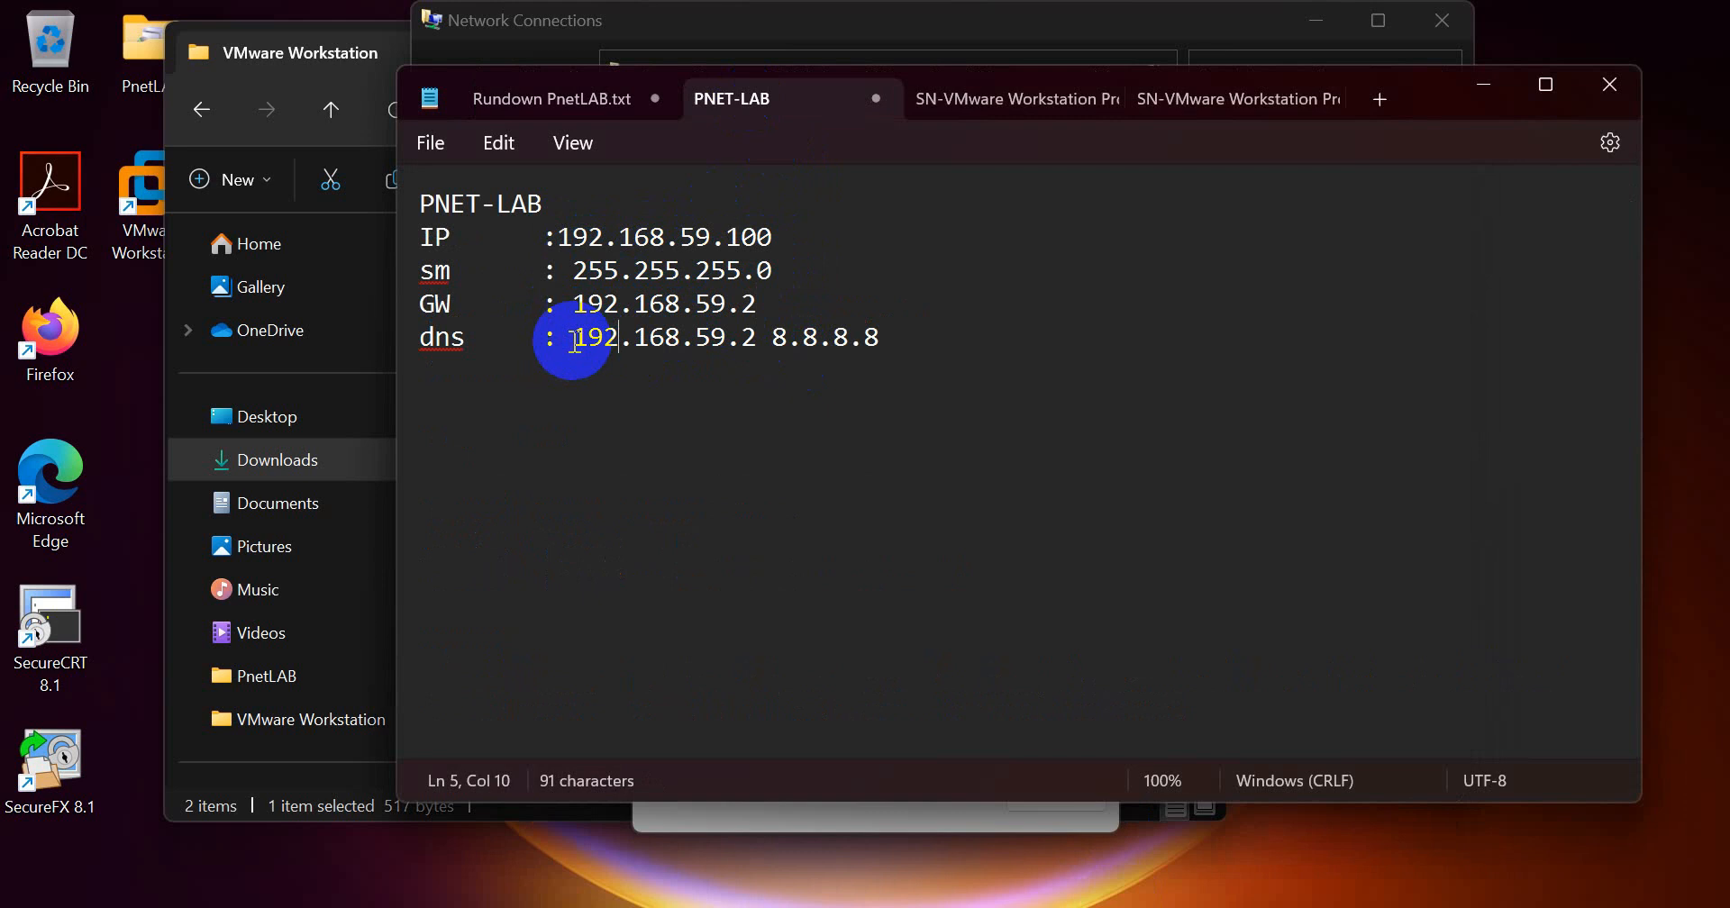
drag(574, 339, 885, 341)
click(786, 349)
click(878, 341)
drag(573, 305, 751, 315)
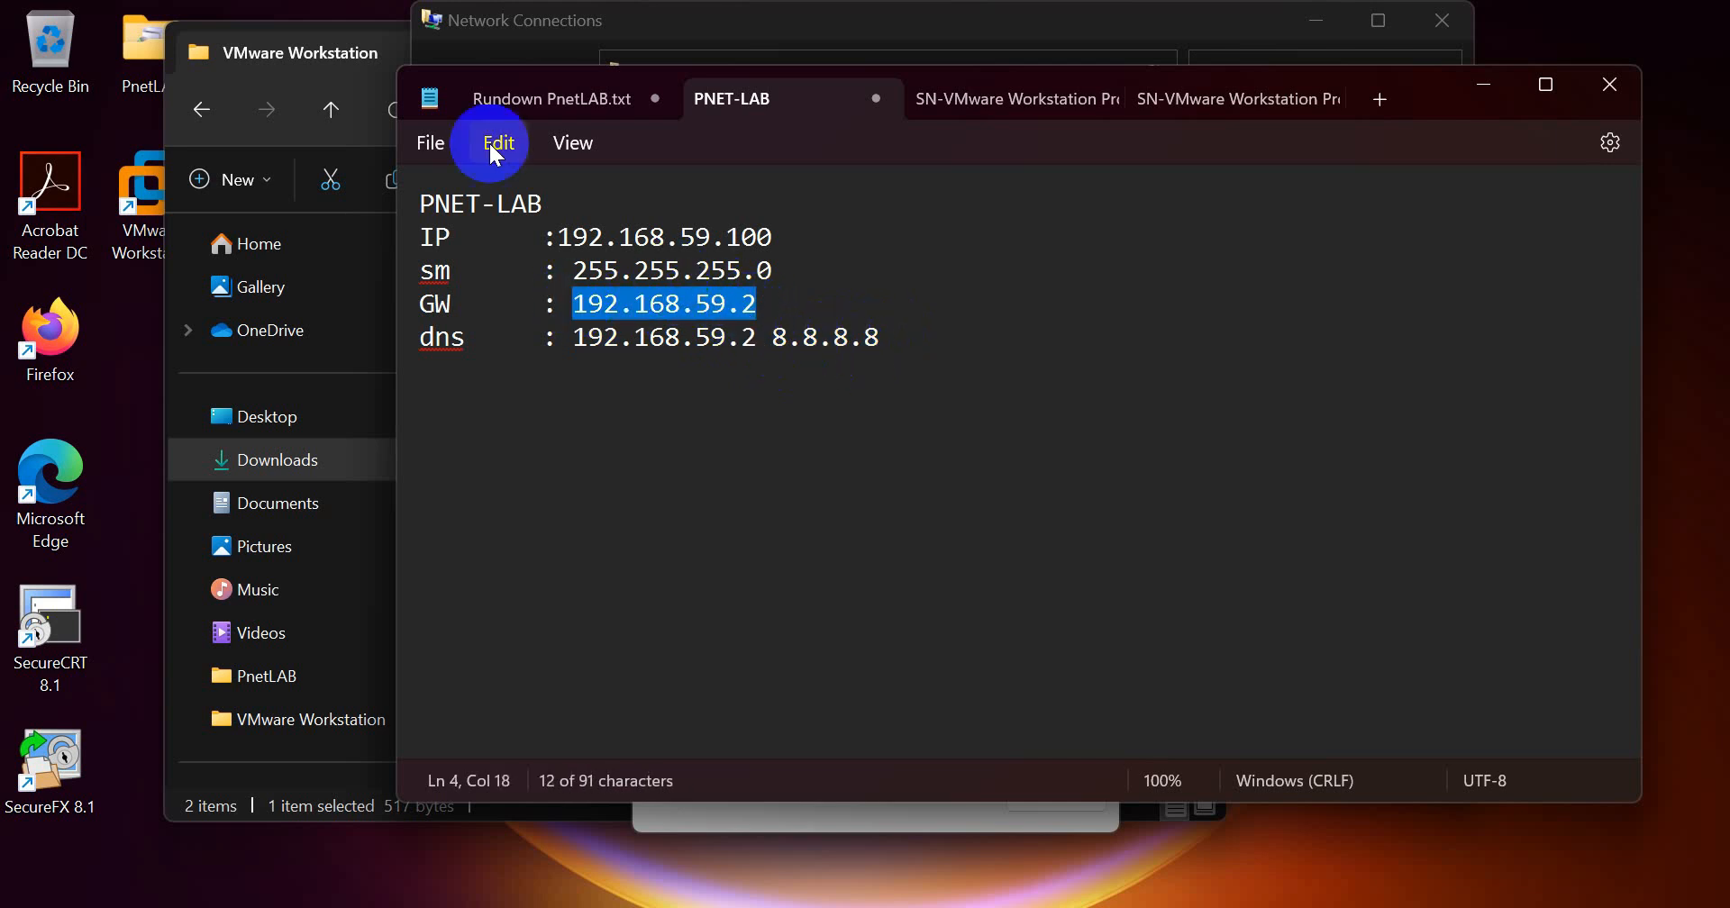
Step: Minimize the VMware Workstation folder window, launch VMware Workstation, and remove the missing PNET_4.2.10 virtual machine from the library
click(352, 52)
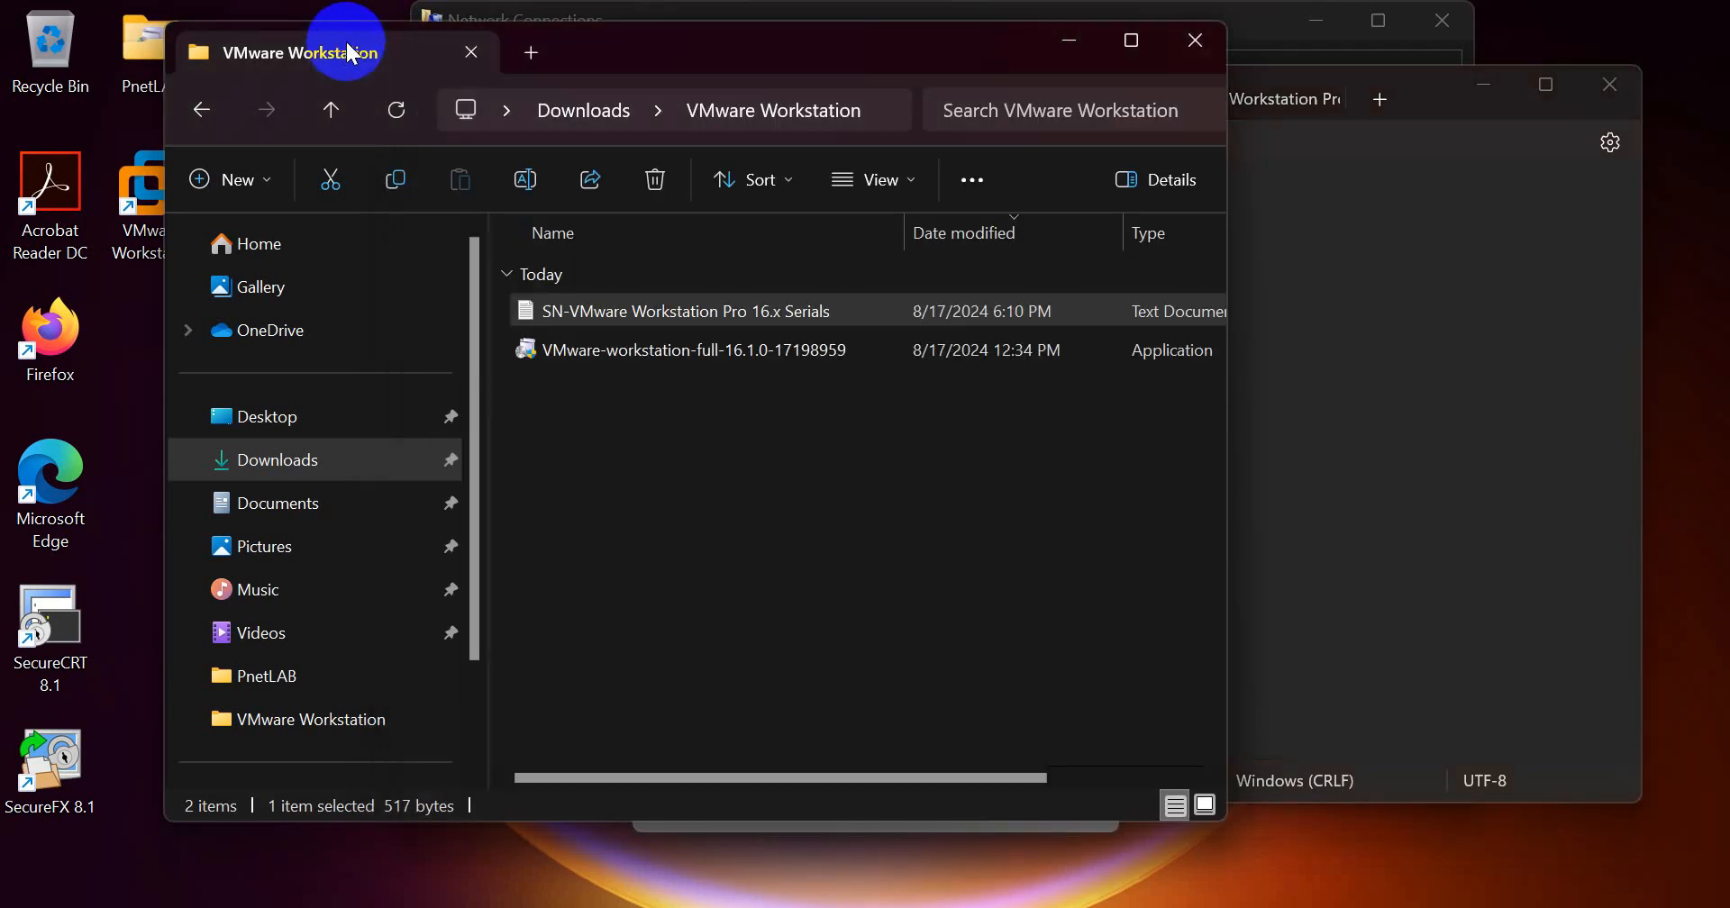
click(1071, 42)
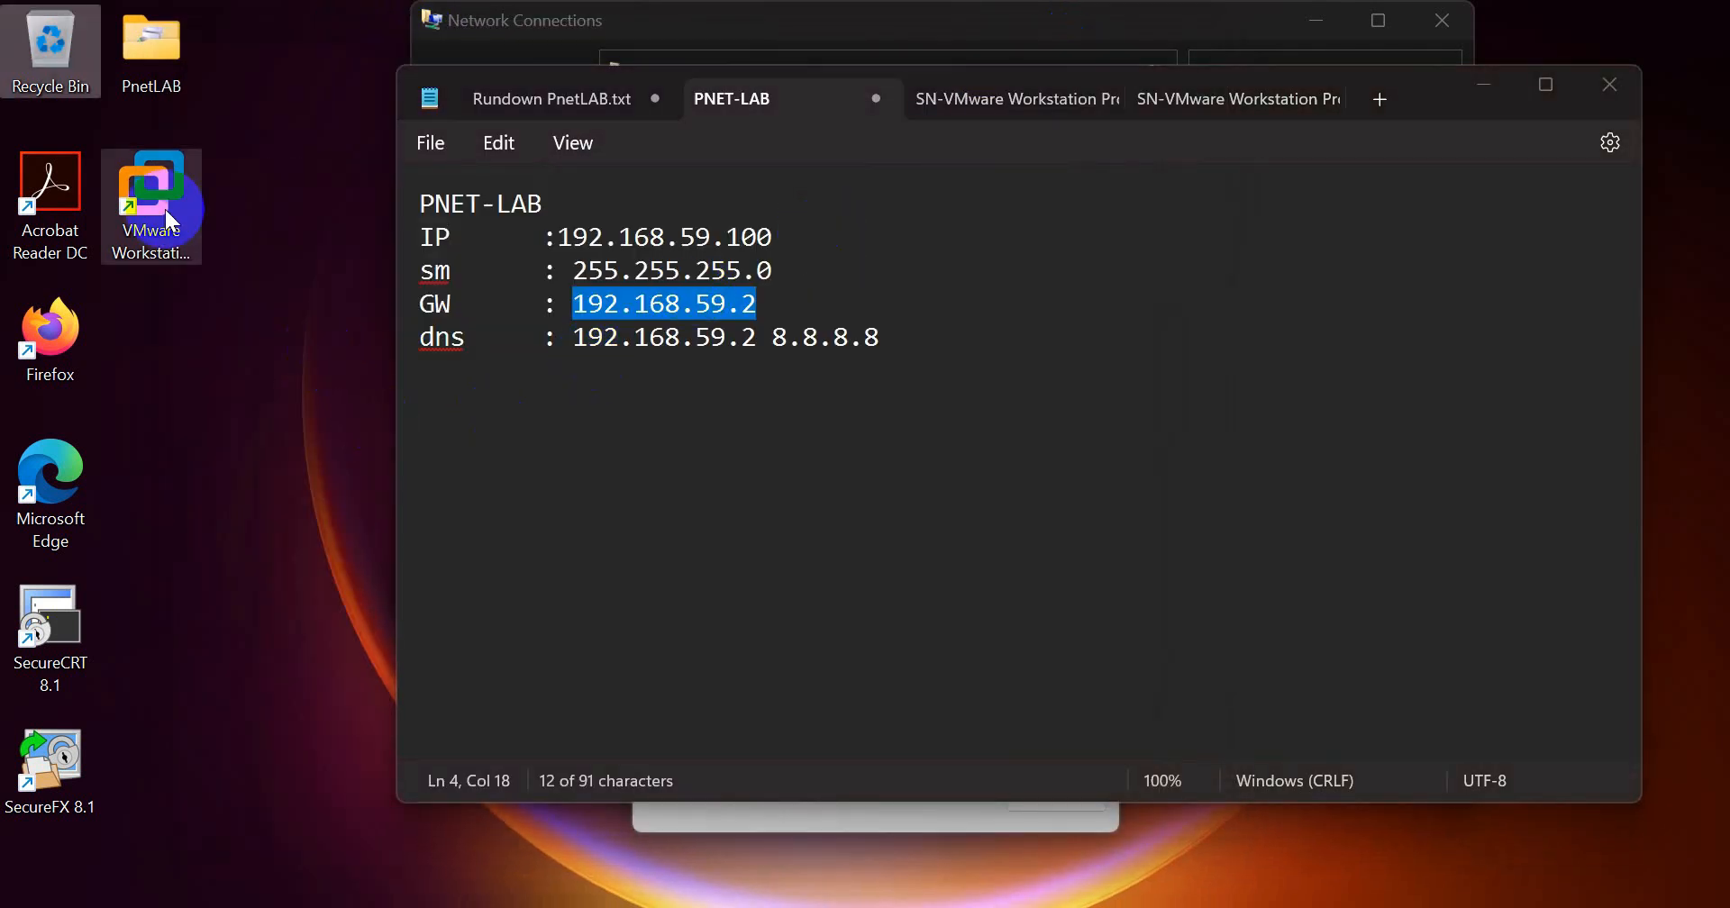
click(153, 180)
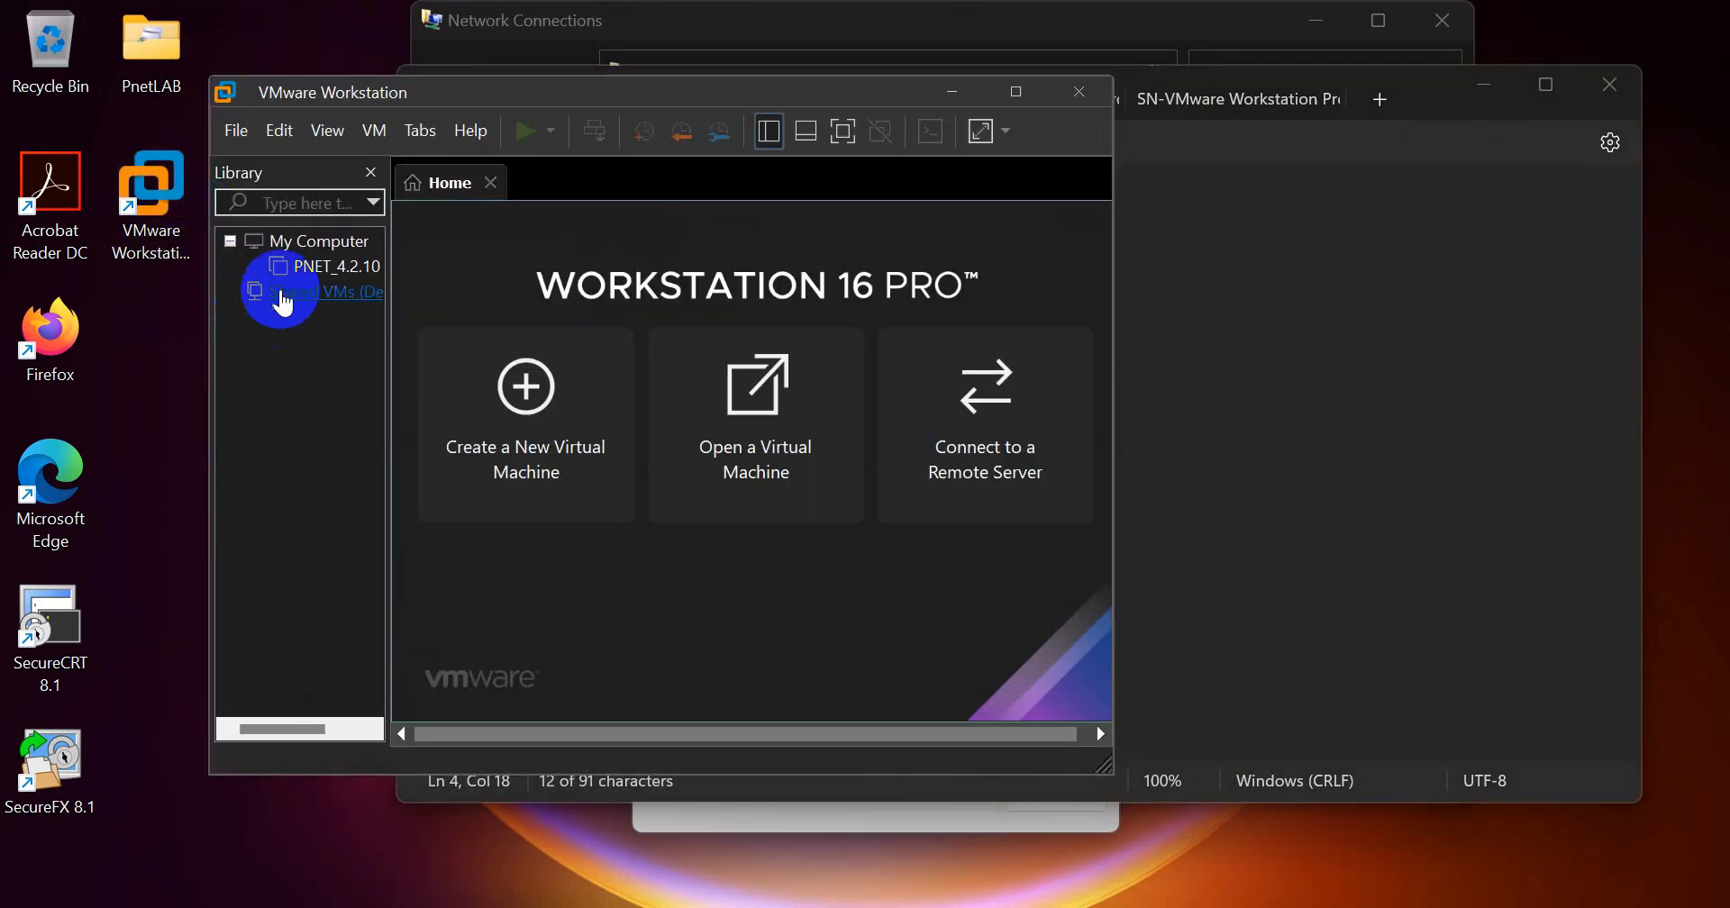
click(329, 267)
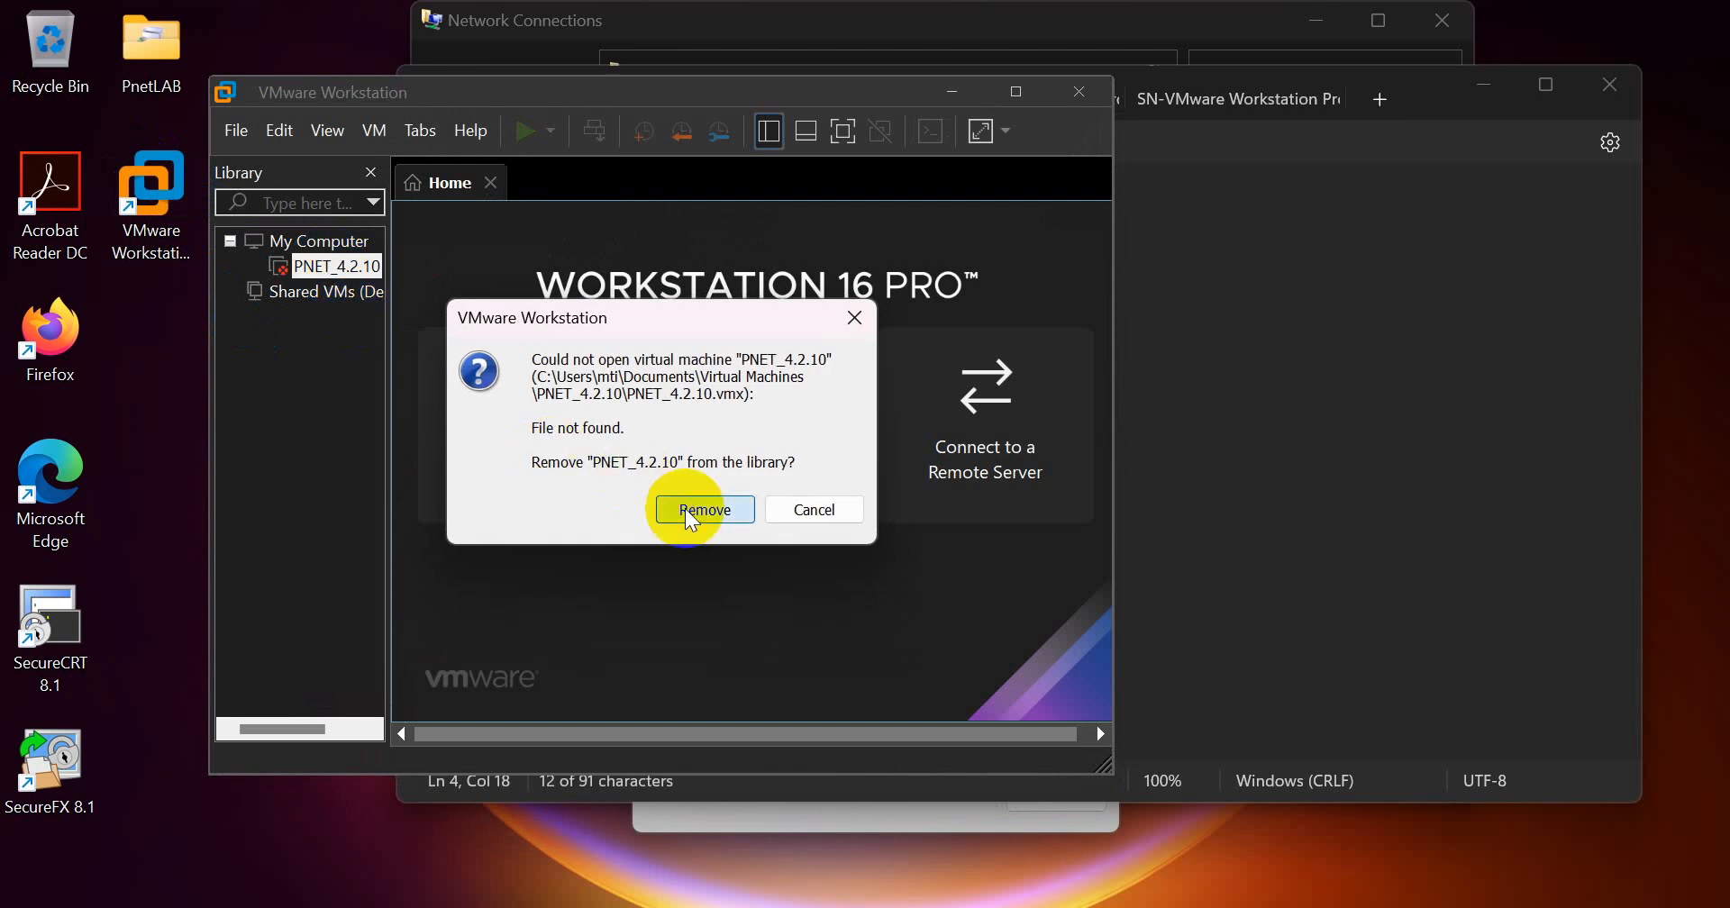
click(694, 507)
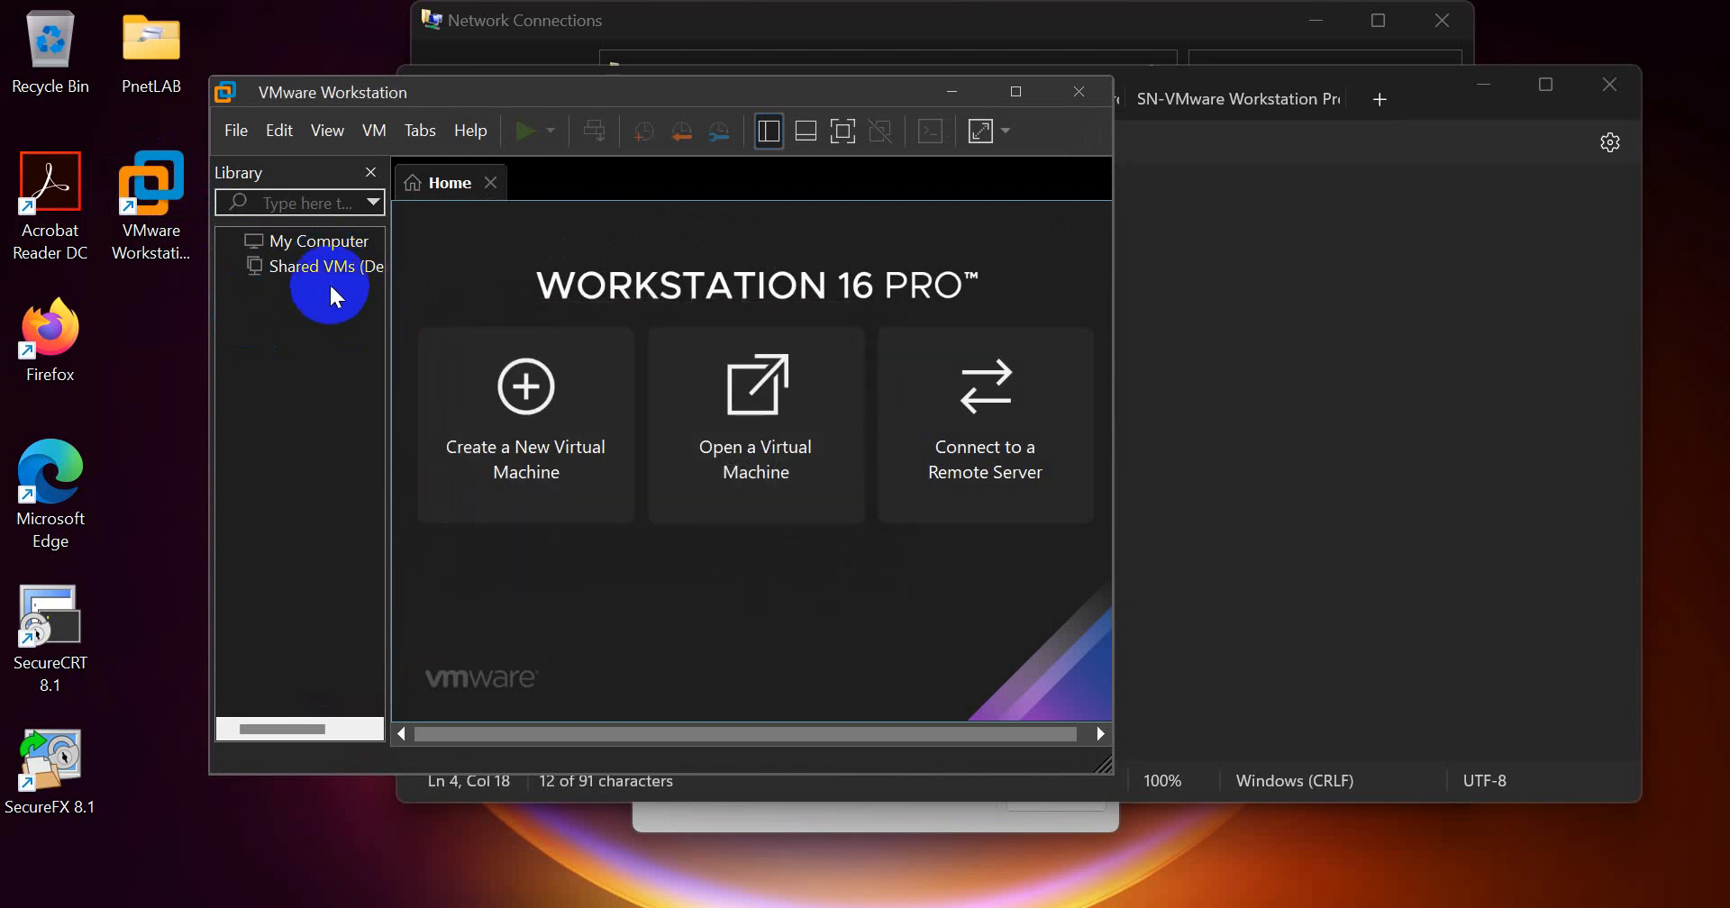
Step: Open the Virtual Network Editor with administrator privileges and check the gateway IP in VMnet8's NAT settings
click(286, 144)
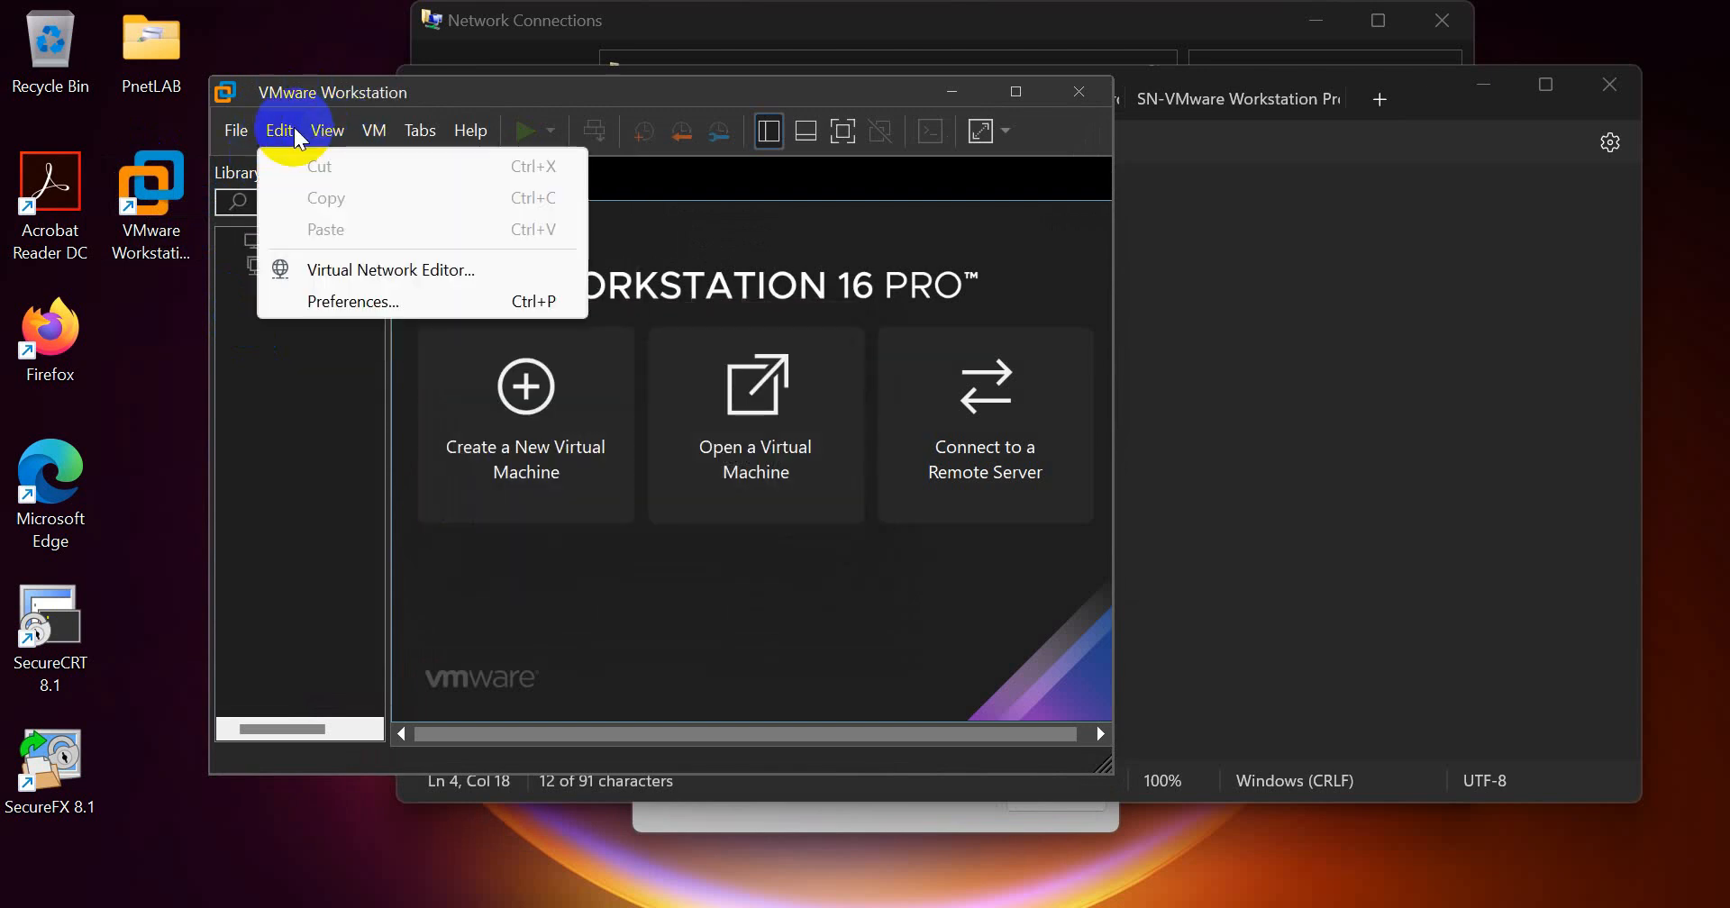
click(315, 272)
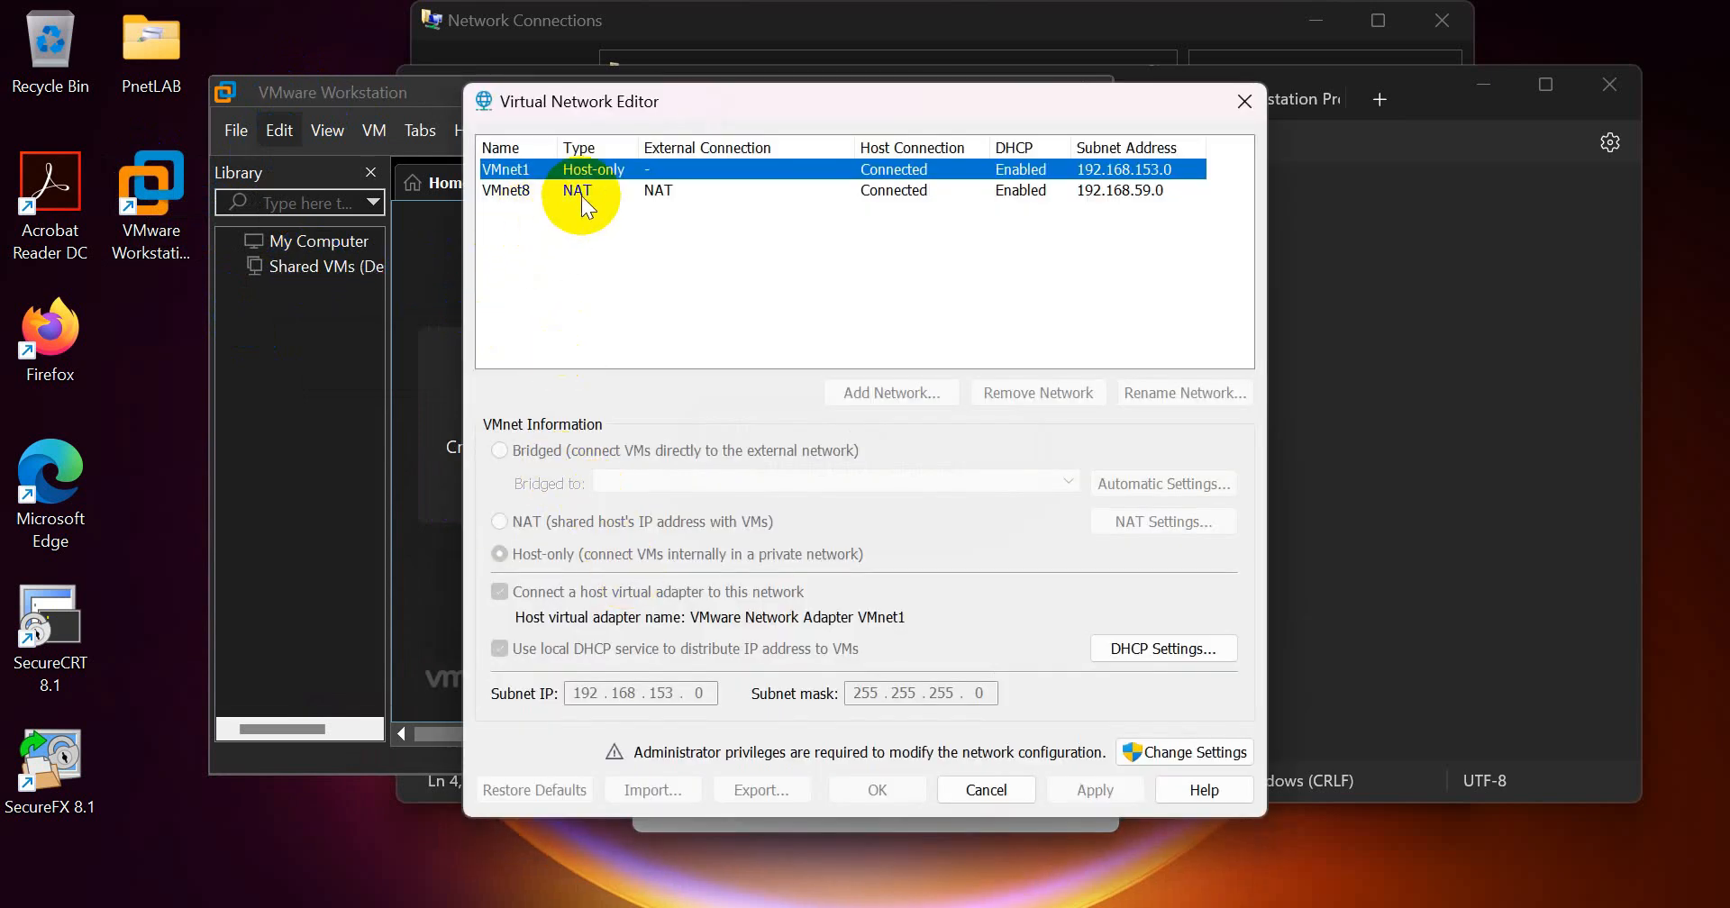
click(581, 194)
click(1175, 750)
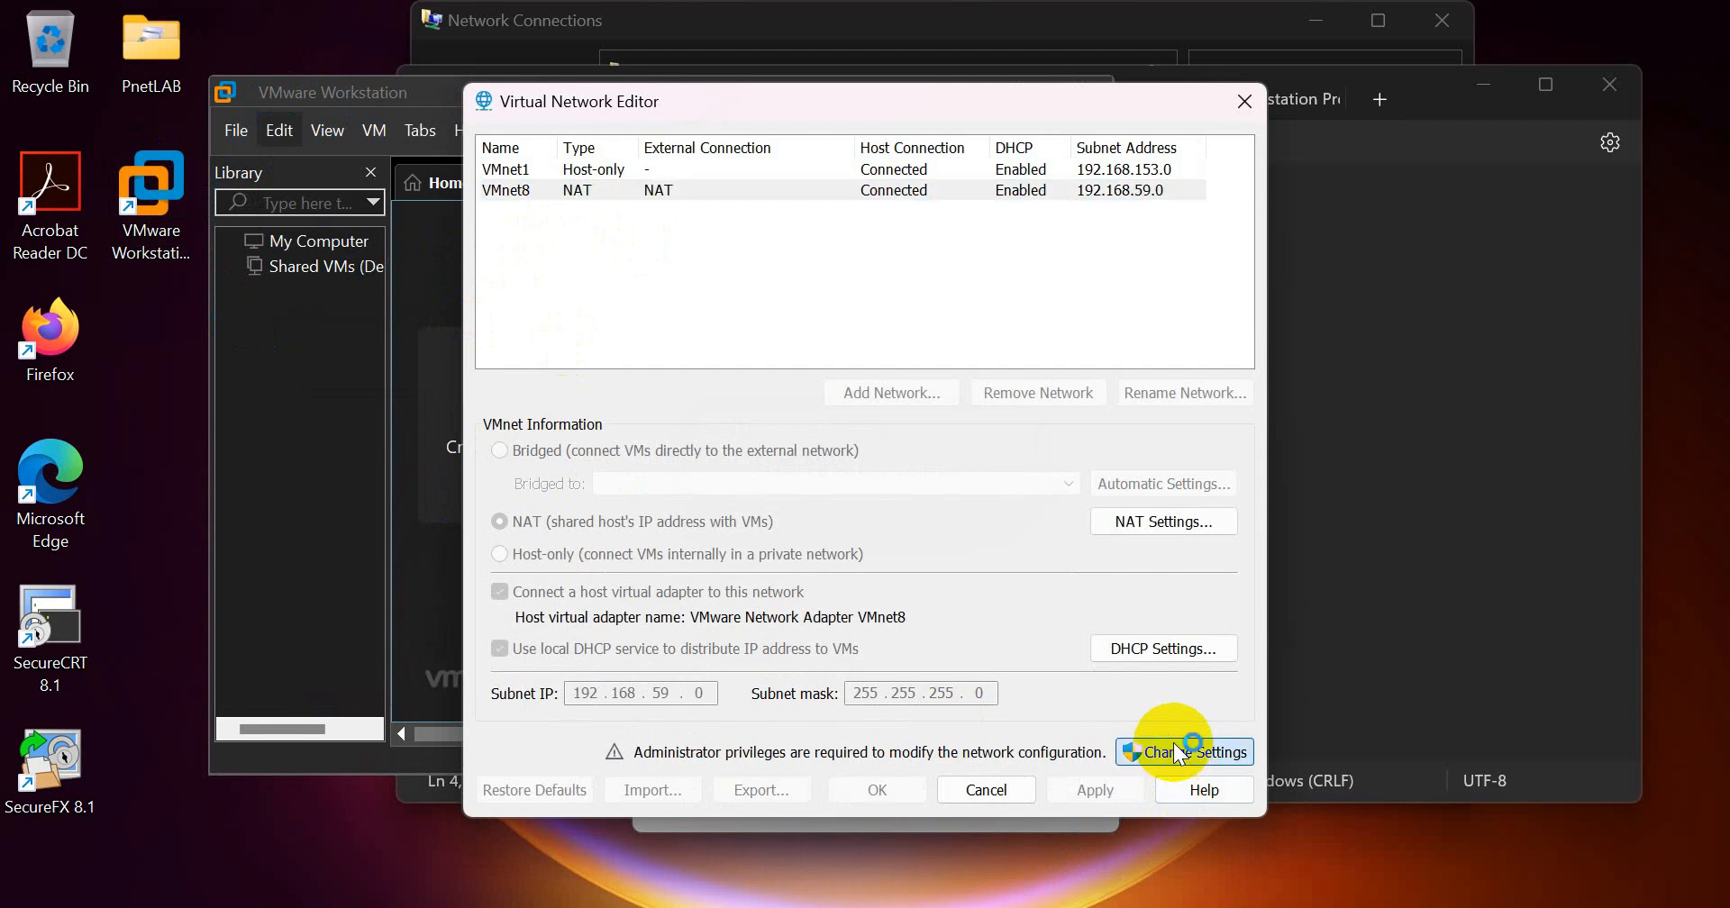
click(759, 699)
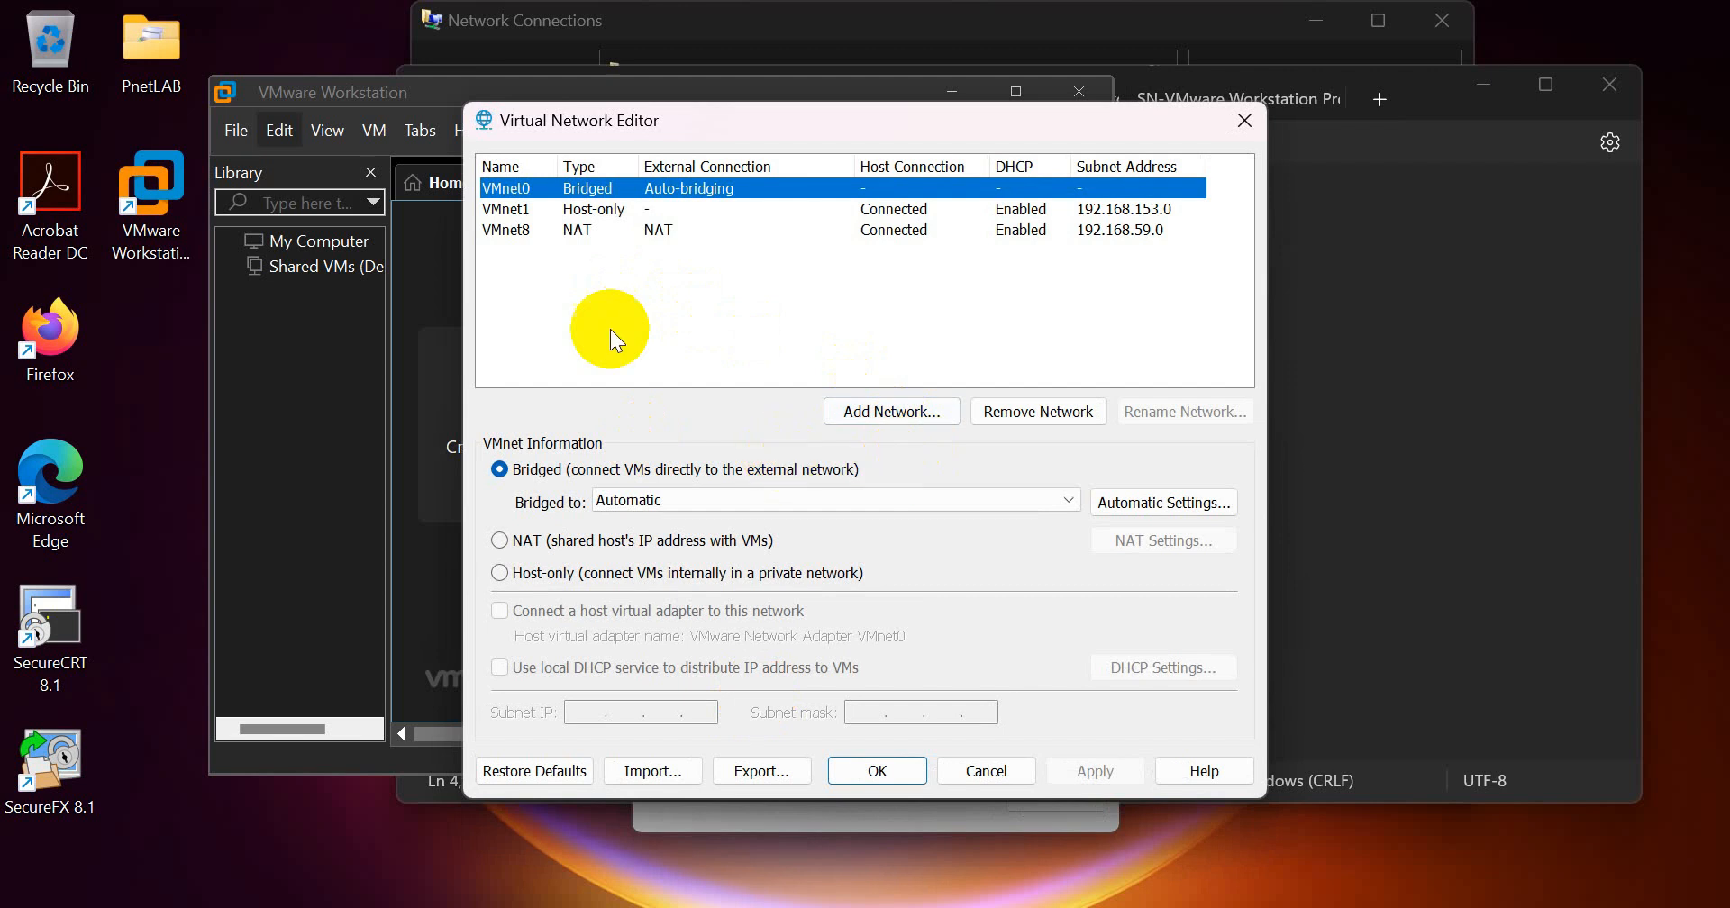
click(505, 232)
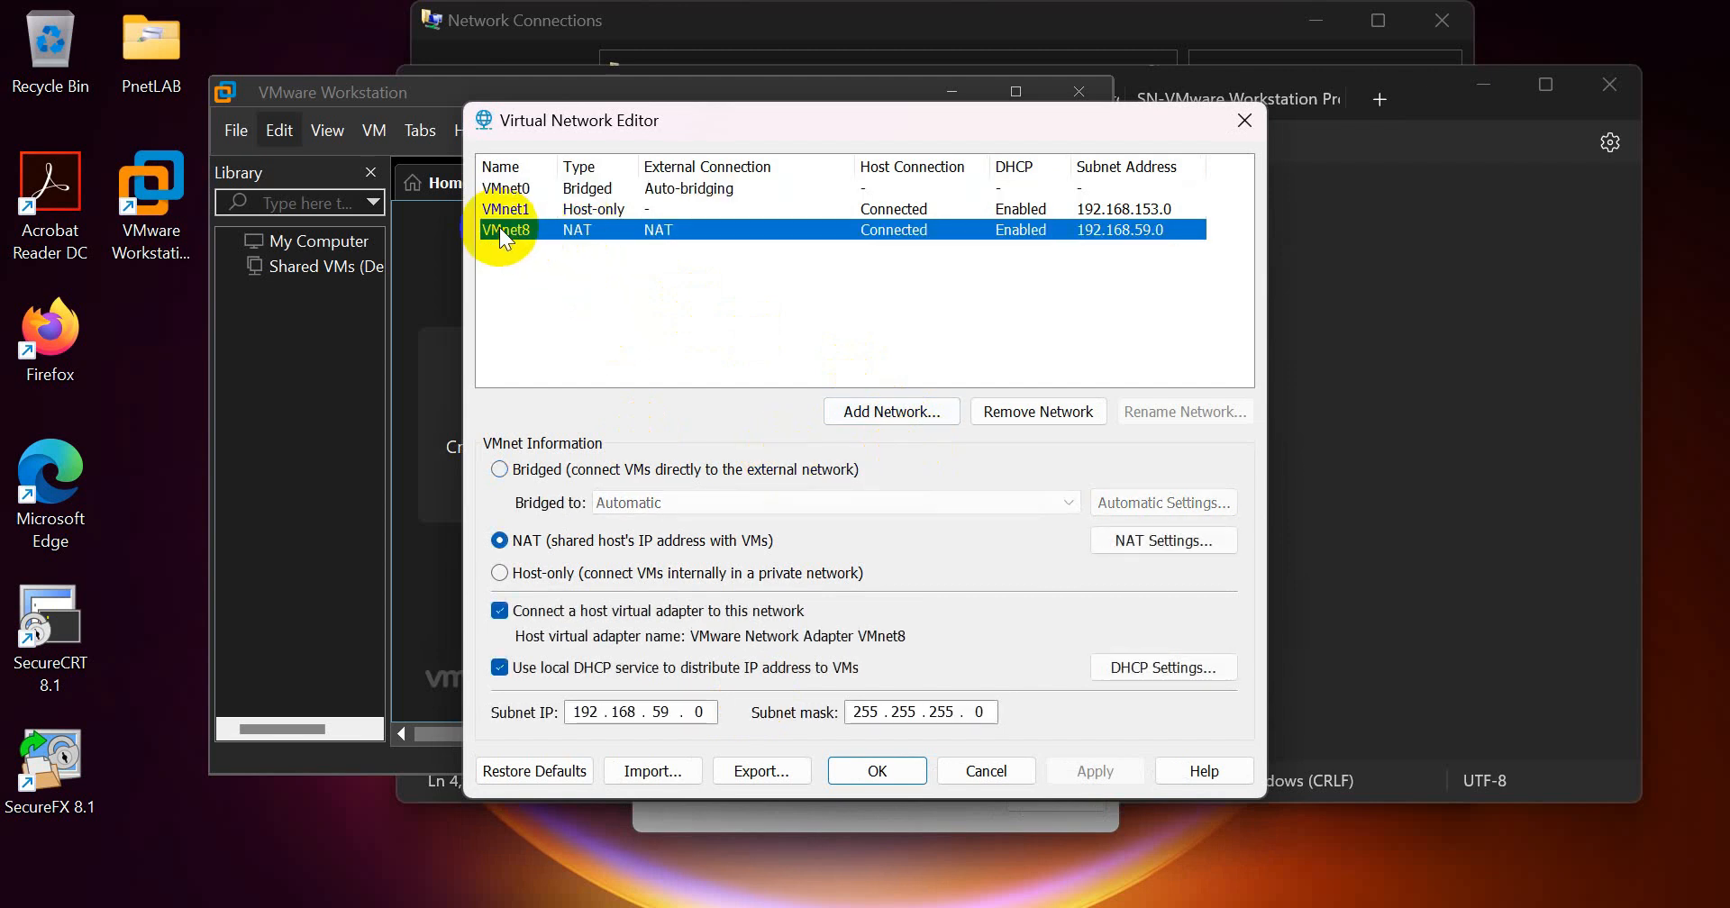
click(1128, 542)
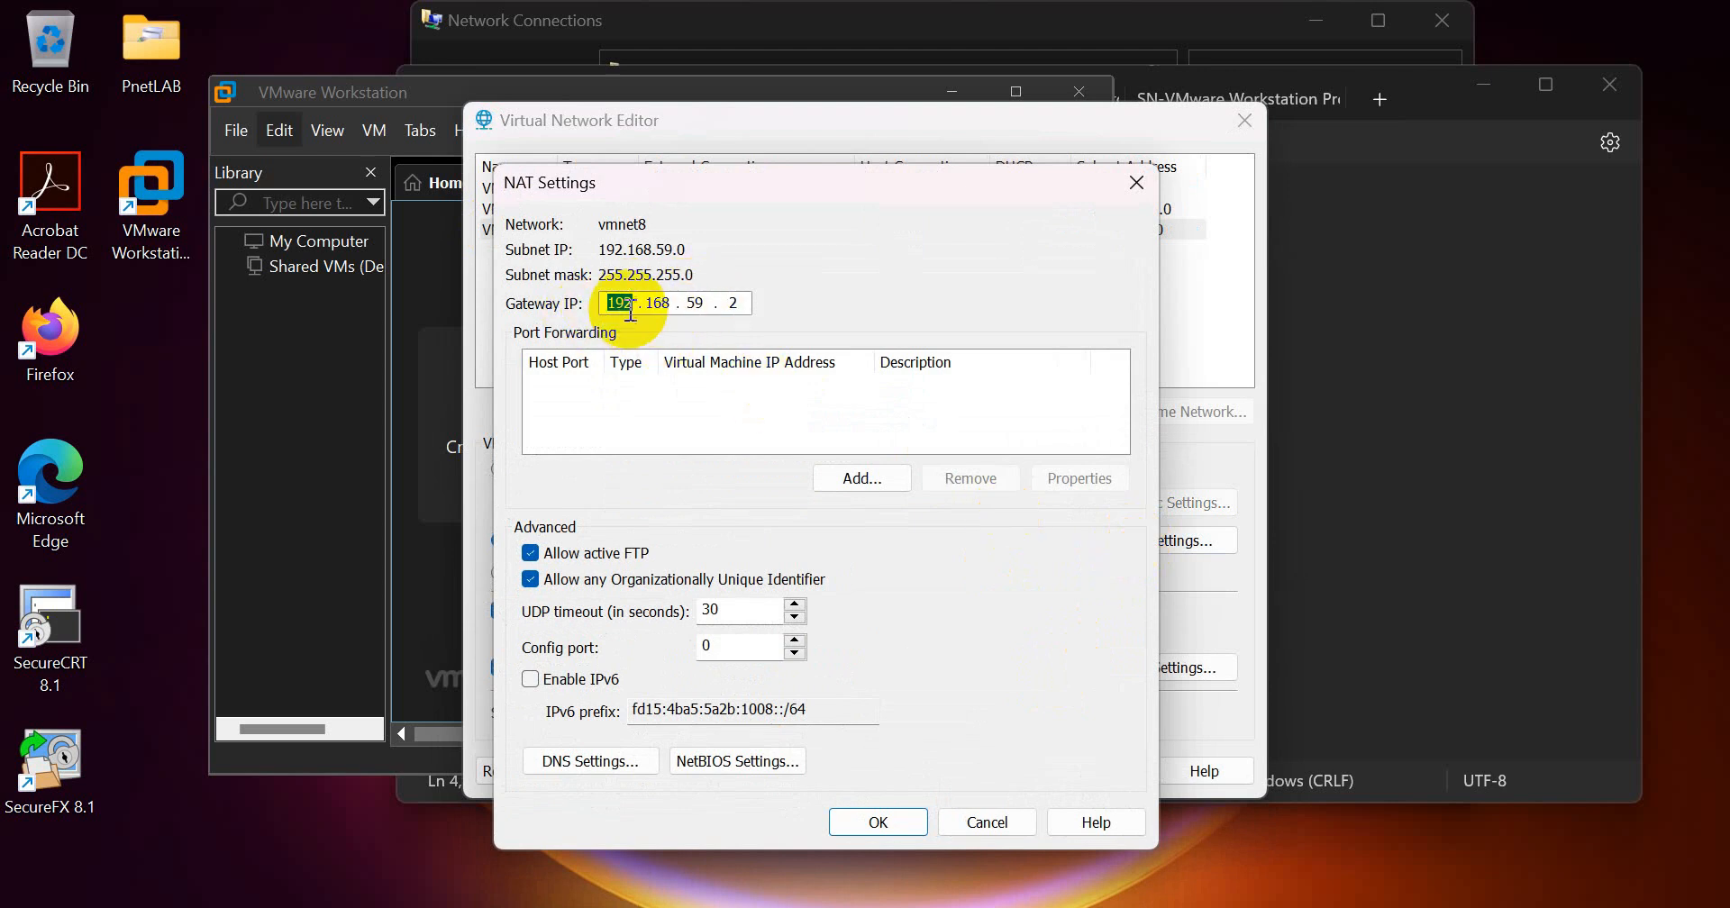
double_click(731, 304)
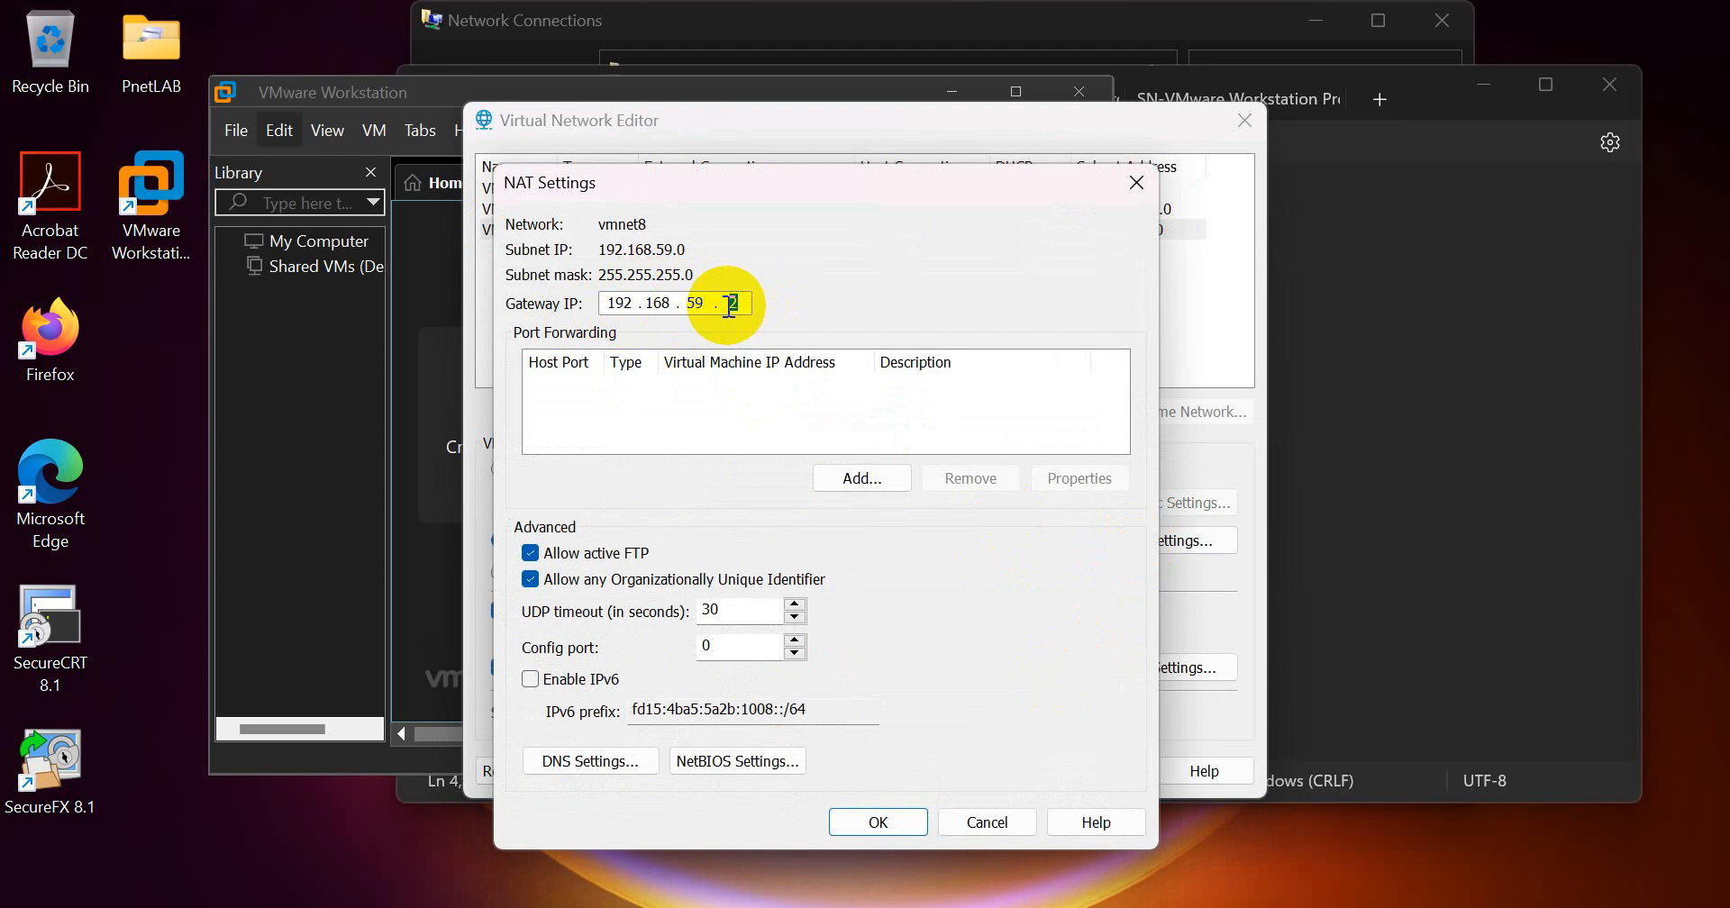
double_click(708, 303)
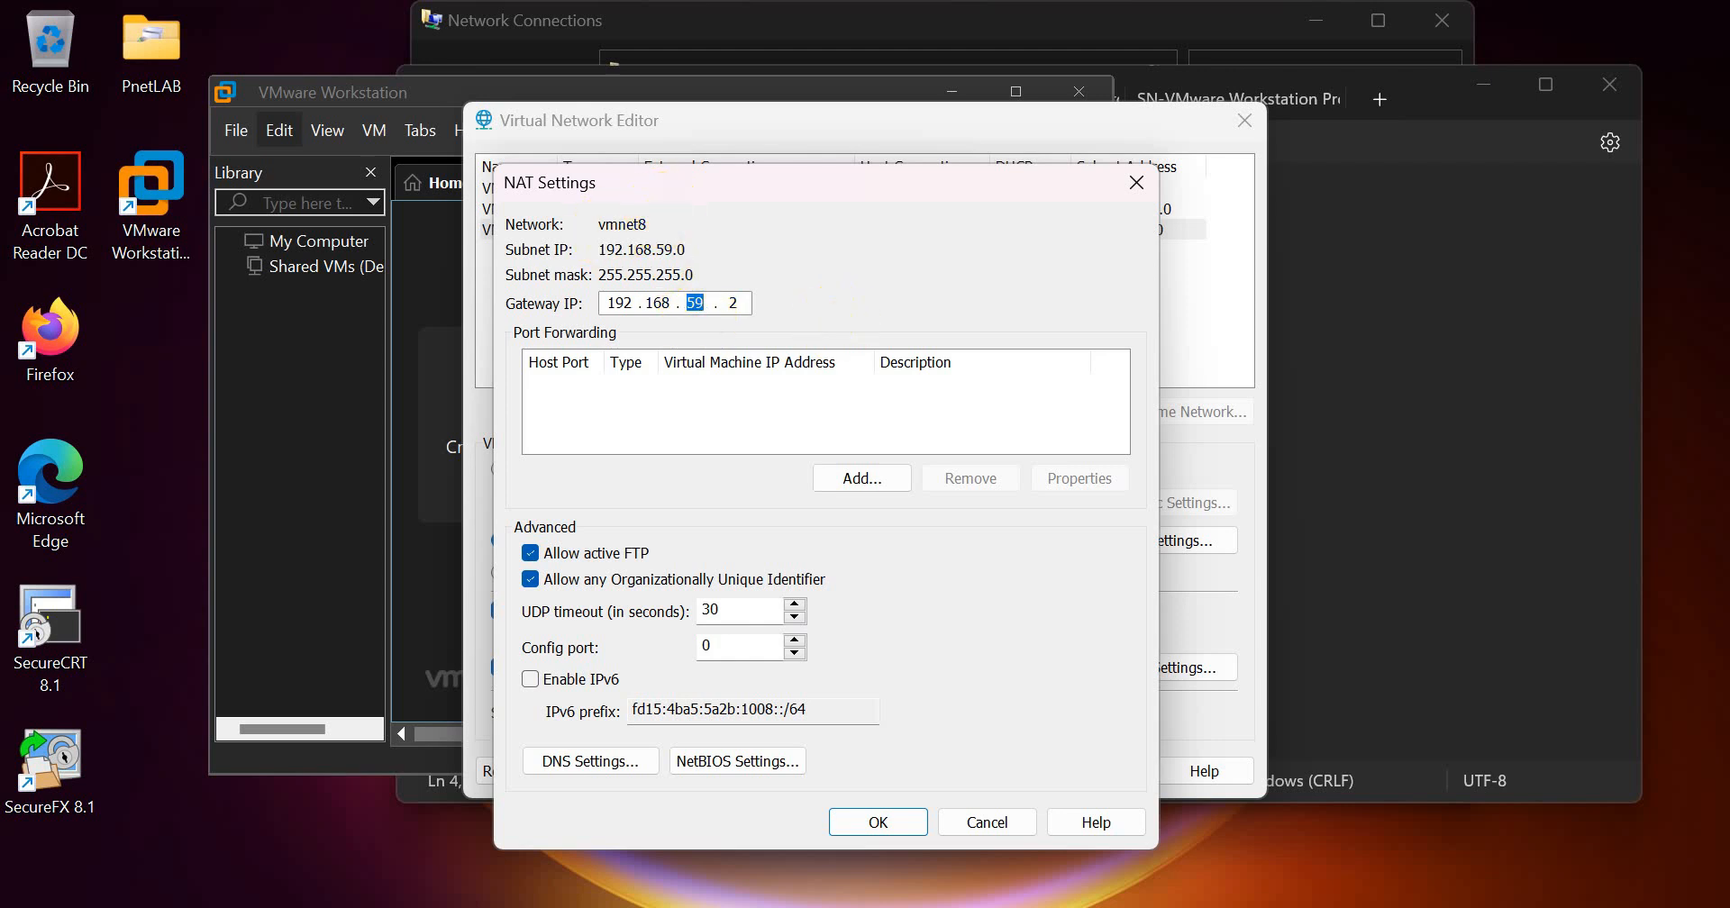
Step: Return to Network Connections, close the open adapter dialogs, and reopen VMnet8's connection details to recheck its IPv4 address
click(1063, 905)
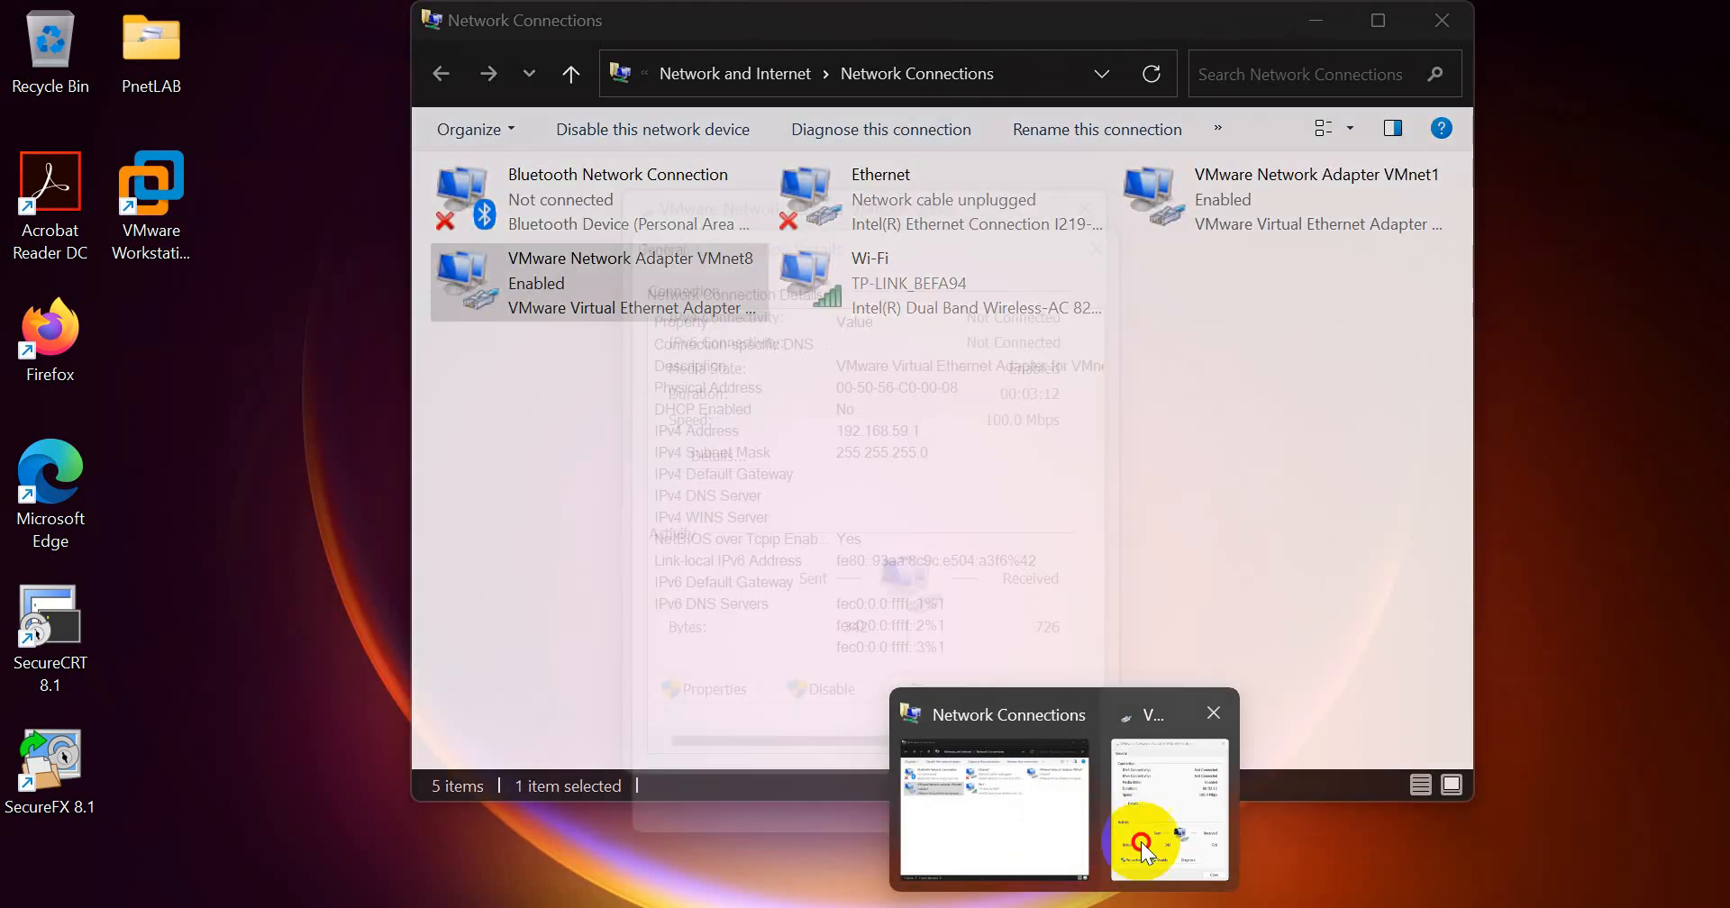
click(1168, 847)
click(1054, 797)
click(1045, 750)
mouse_move(1063, 903)
click(1063, 802)
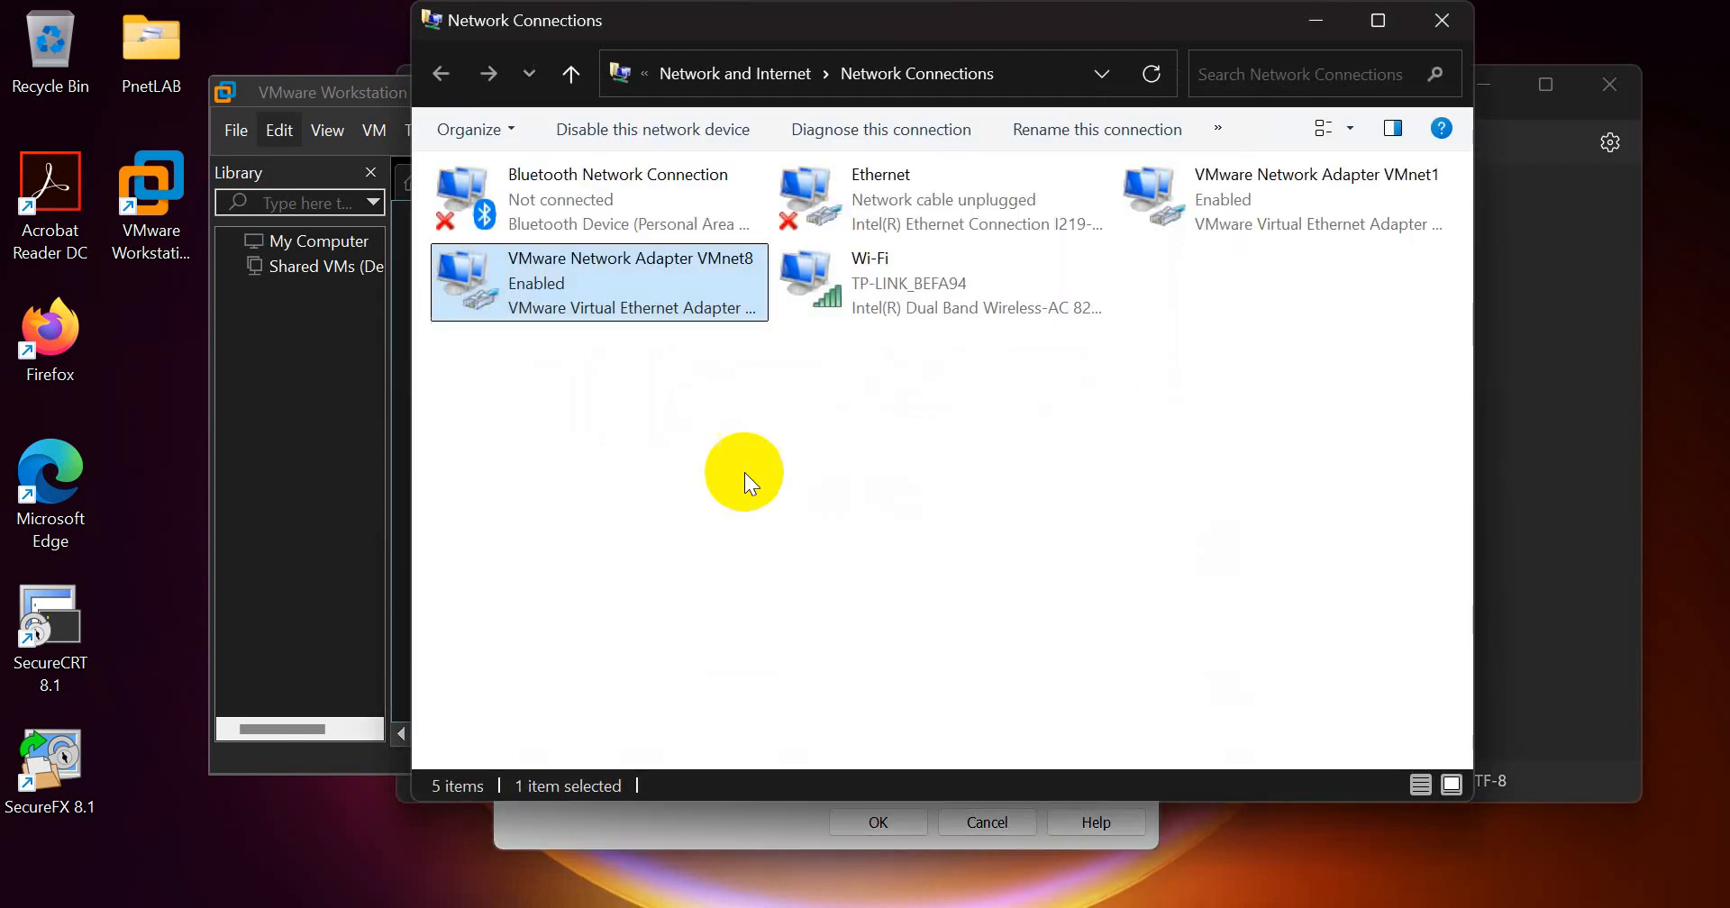
right_click(608, 305)
click(682, 356)
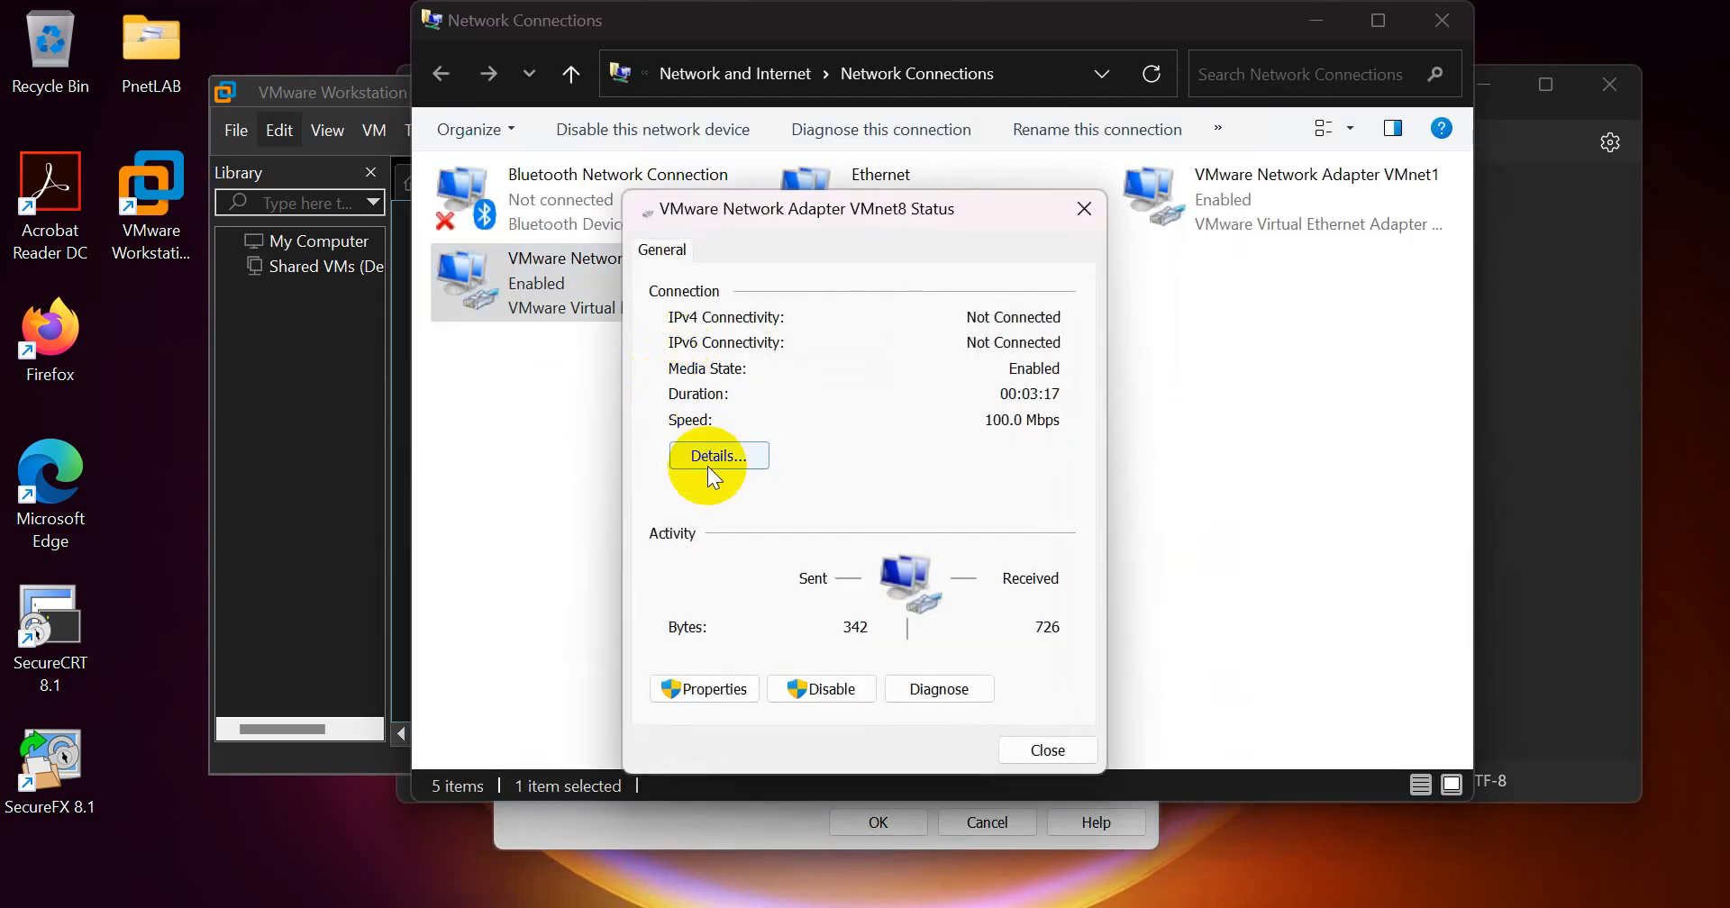
click(711, 457)
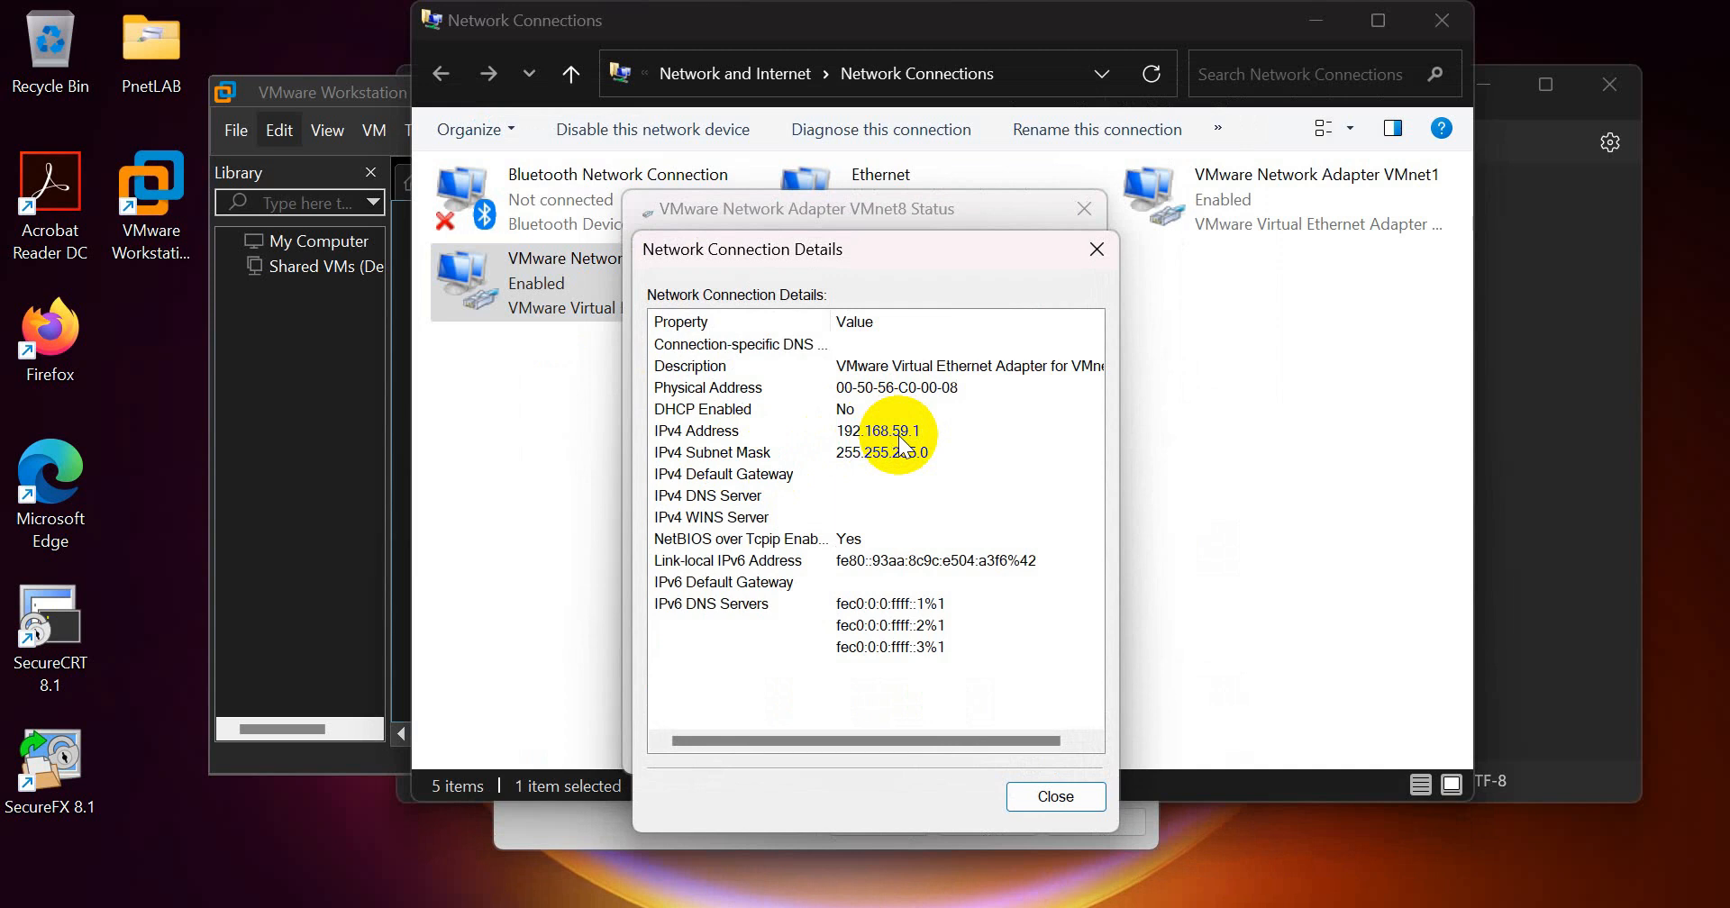
click(896, 432)
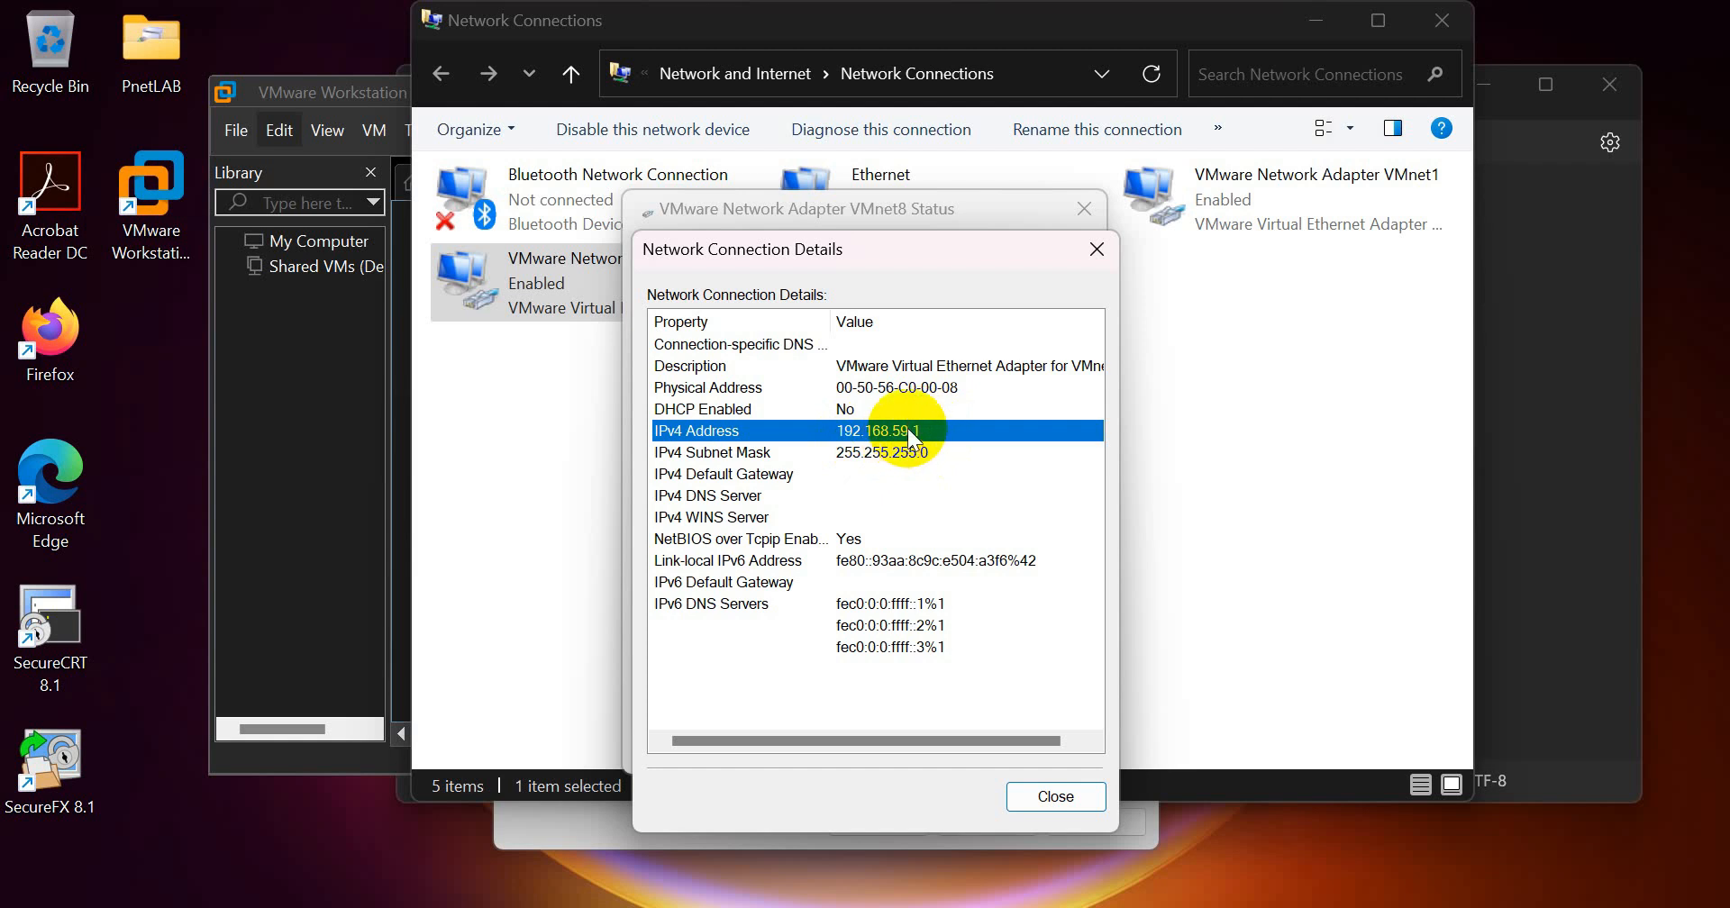
Step: Compare the third octet of the IP and gateway in the PNET-LAB notes with VMnet8's subnet, then minimize Notepad
key(alt+Tab)
click(711, 268)
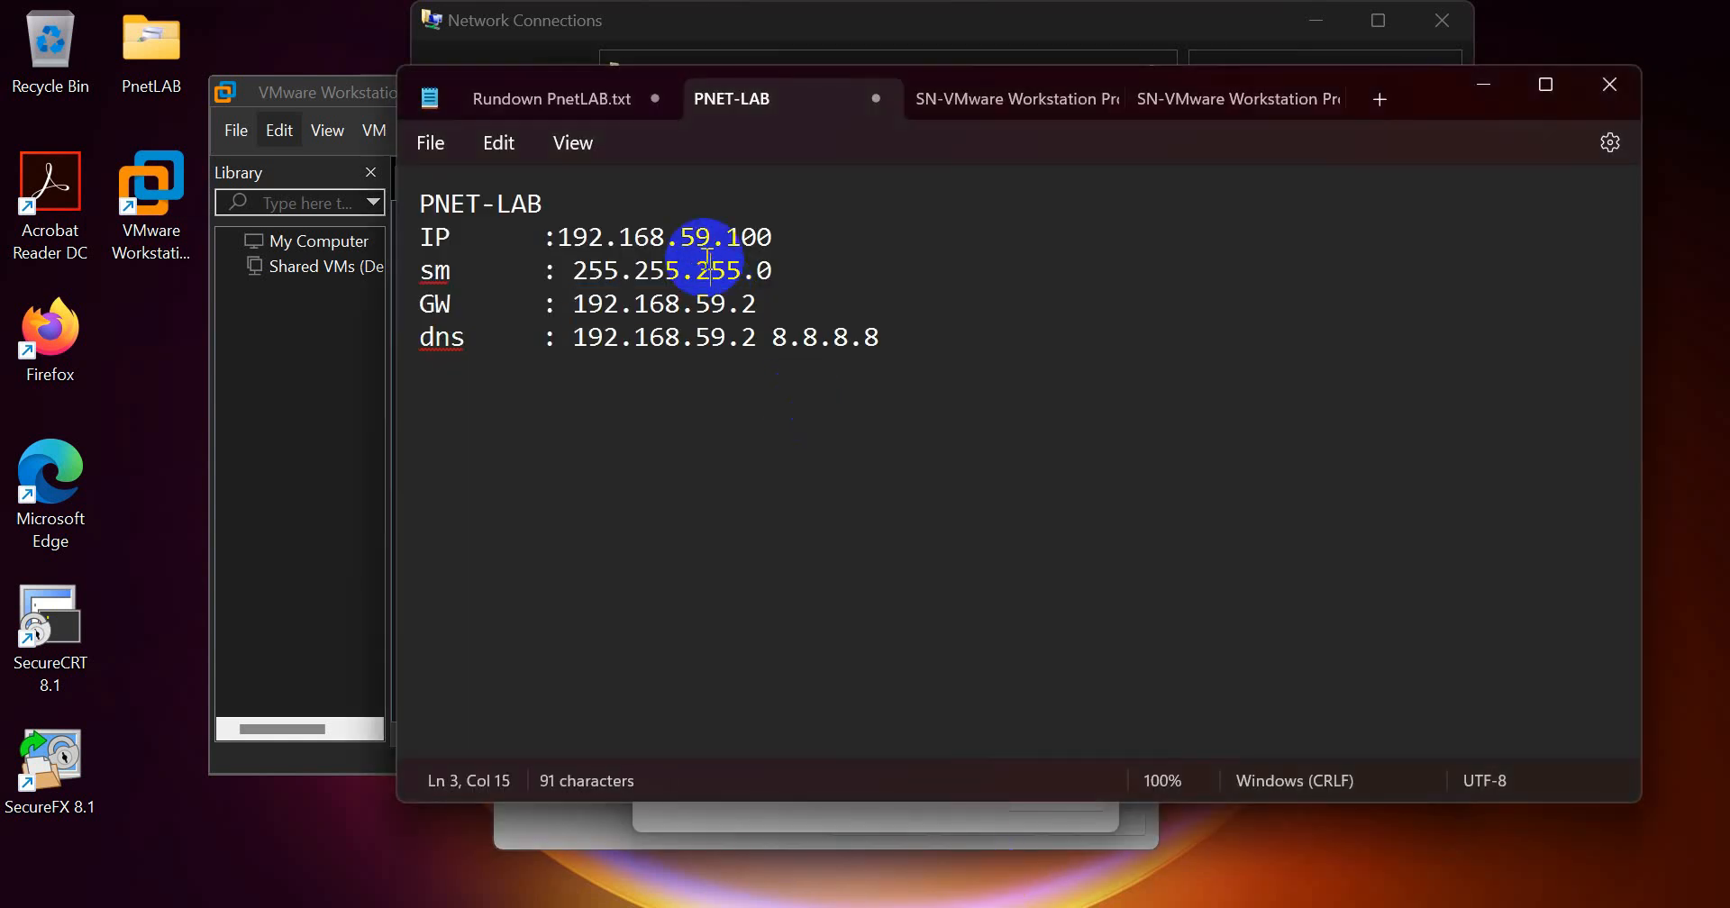
drag(612, 236, 715, 243)
click(696, 240)
double_click(701, 240)
click(708, 305)
double_click(710, 304)
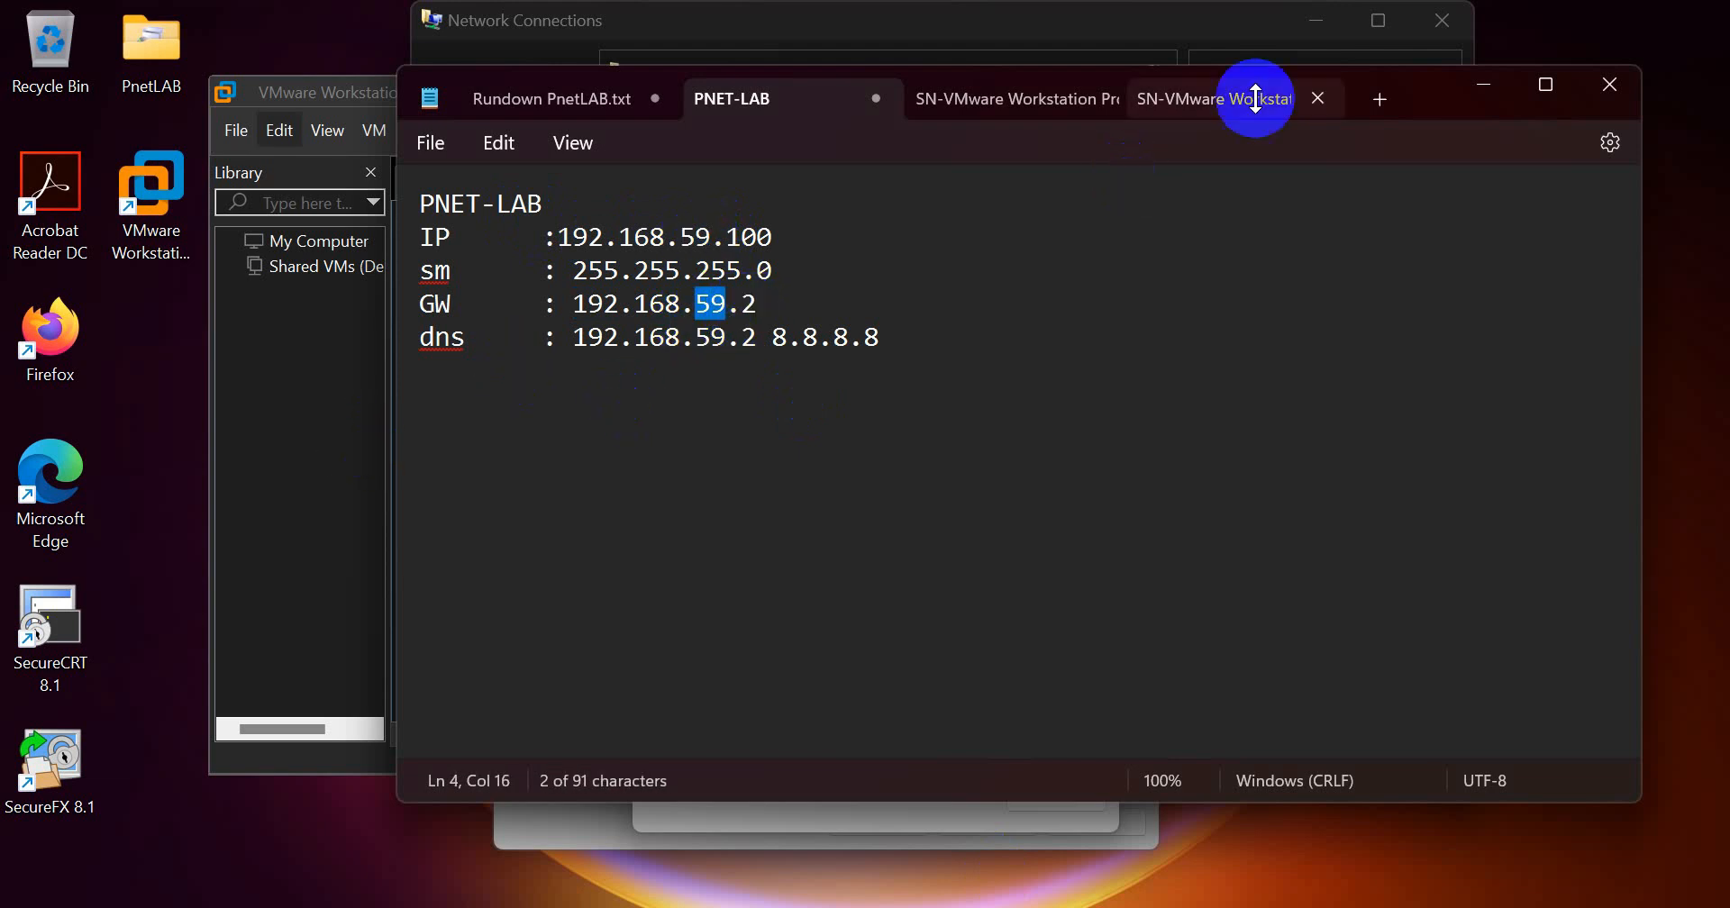
click(1494, 85)
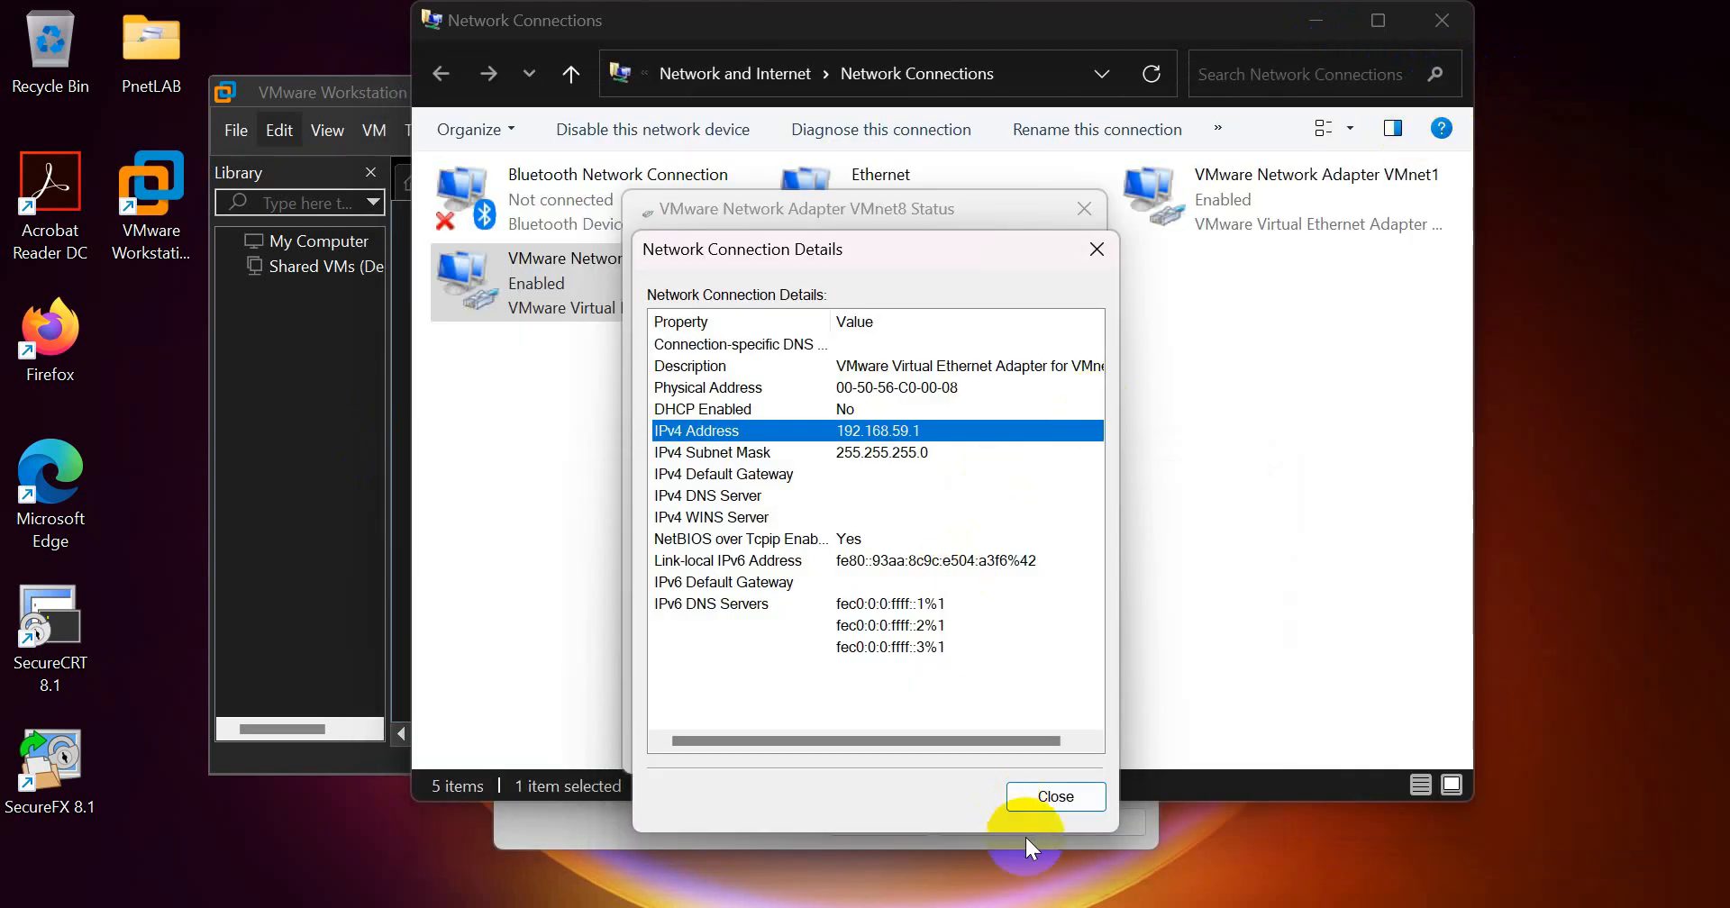
Step: Close the VMnet8 details, adapter status and Network Connections windows, and cancel the NAT settings and Virtual Network Editor
click(1060, 798)
click(1084, 209)
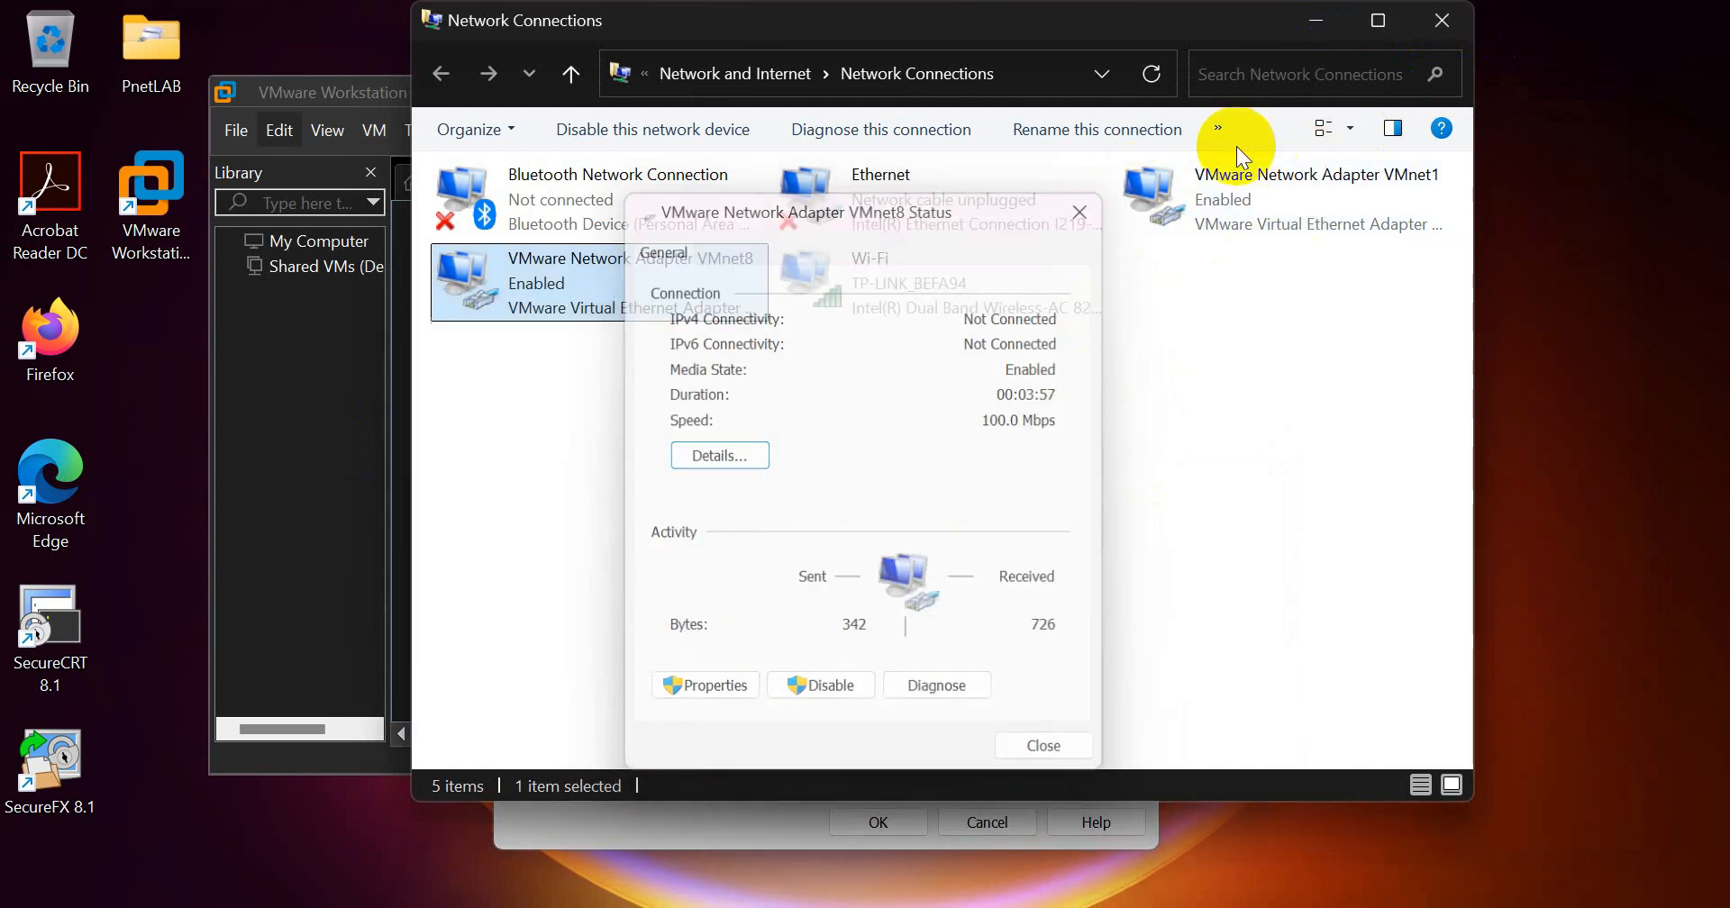
click(1441, 20)
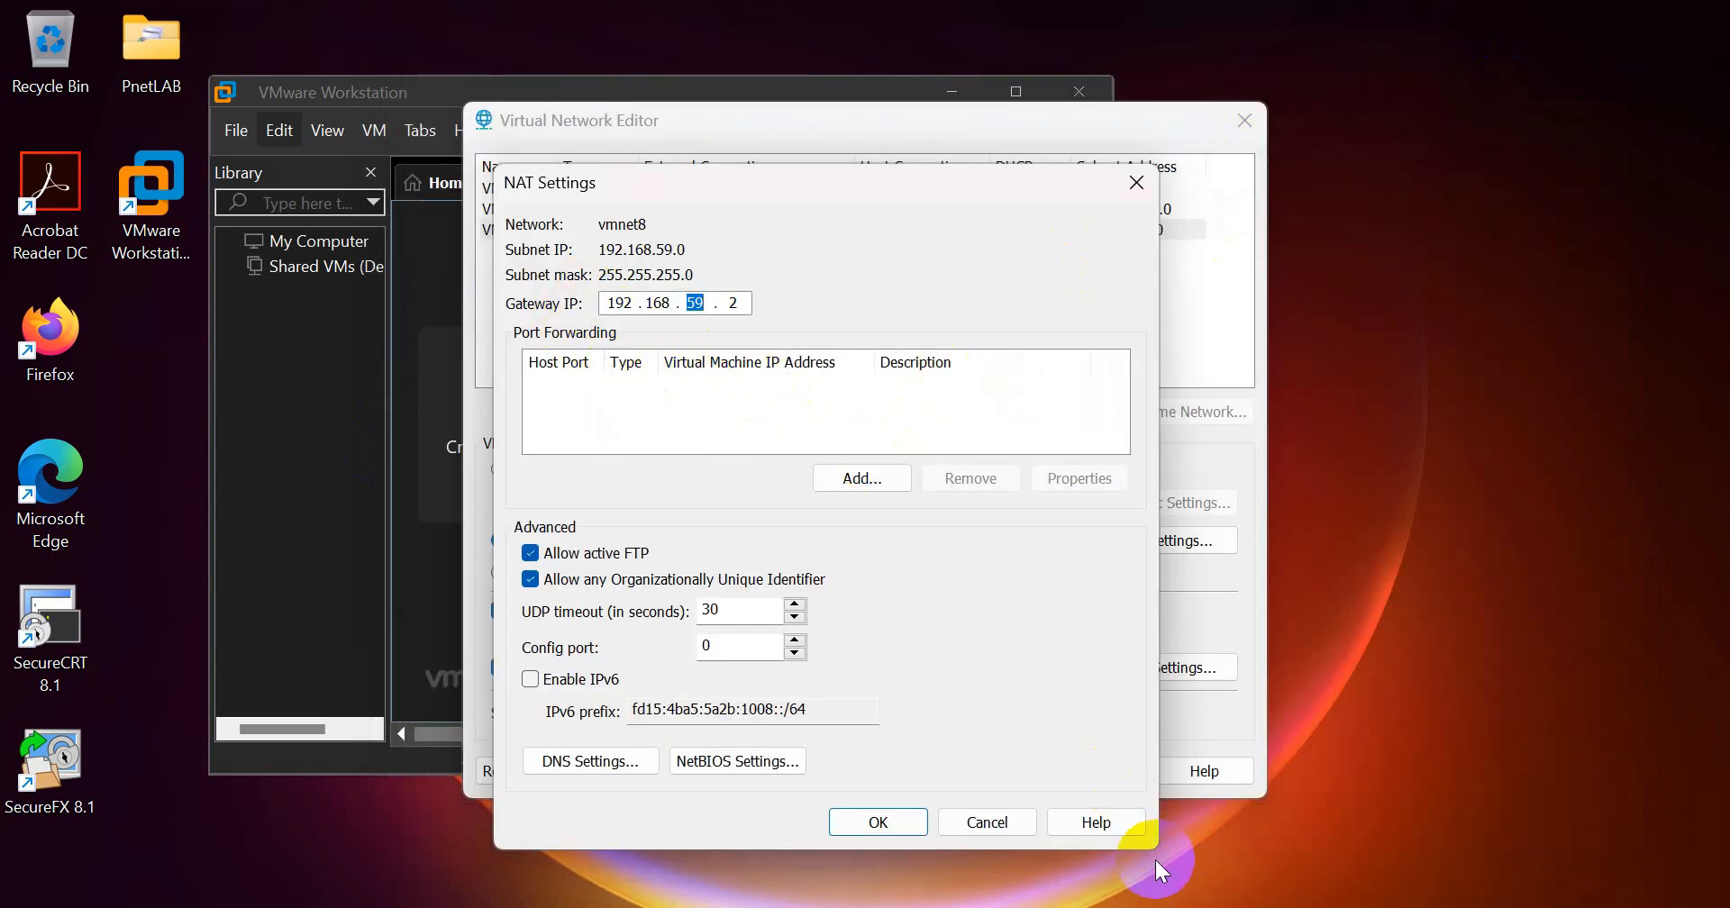
click(987, 822)
click(1020, 773)
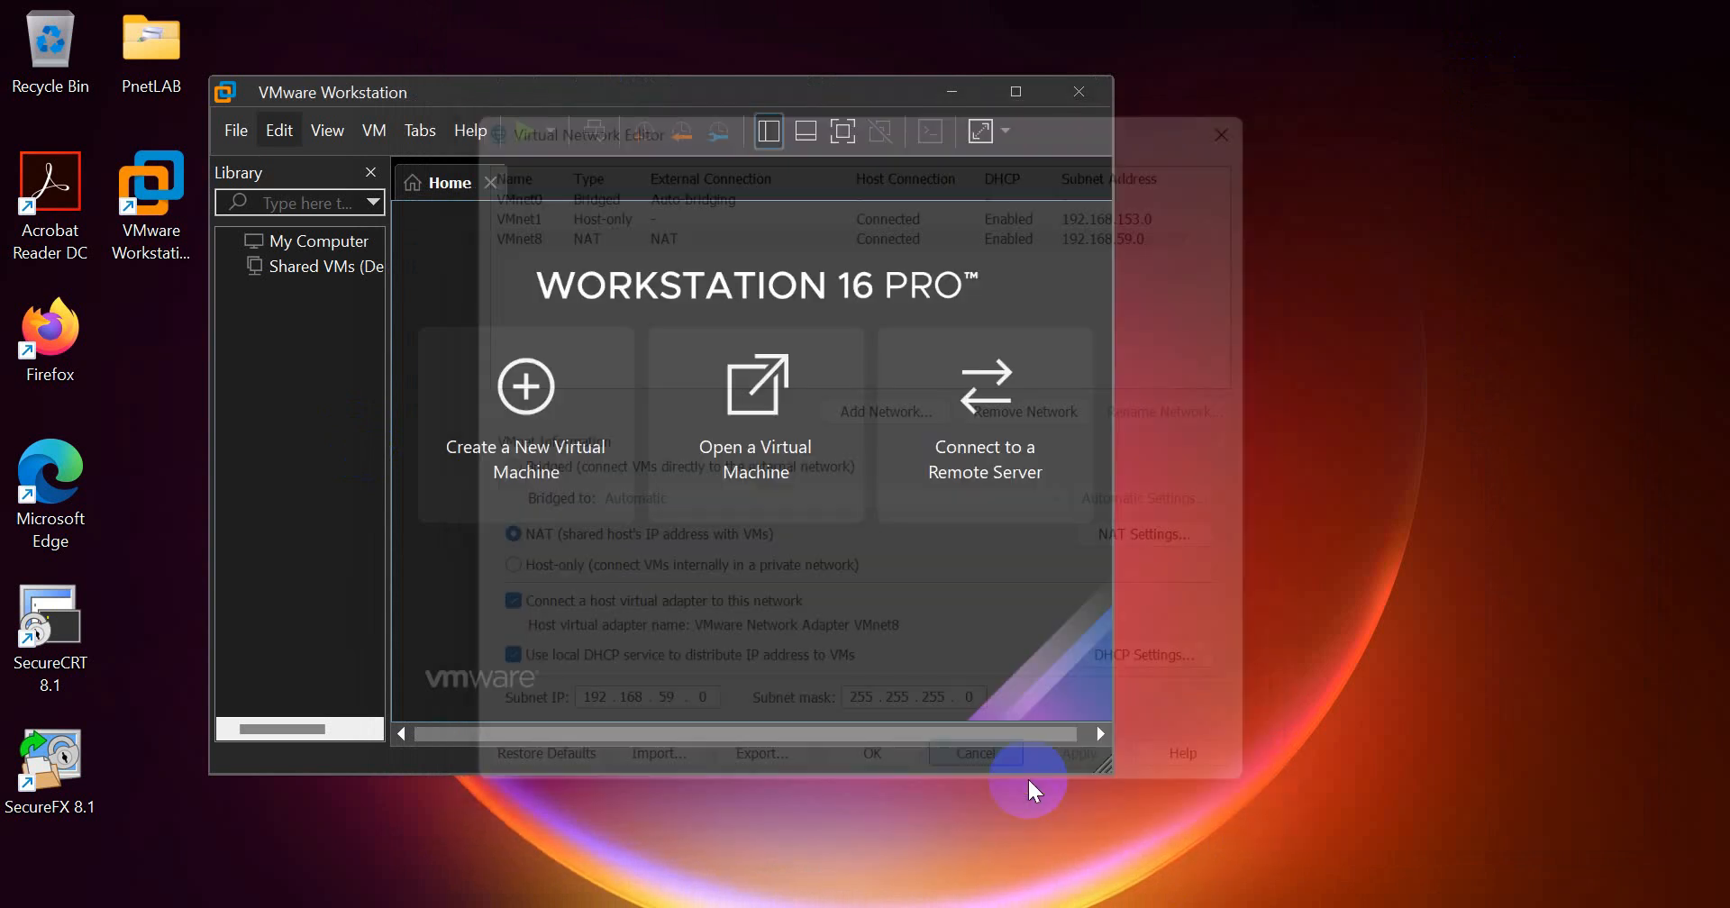
Step: Reopen the Virtual Network Editor, select VMnet8, and unlock the network configuration with administrator privileges
click(276, 135)
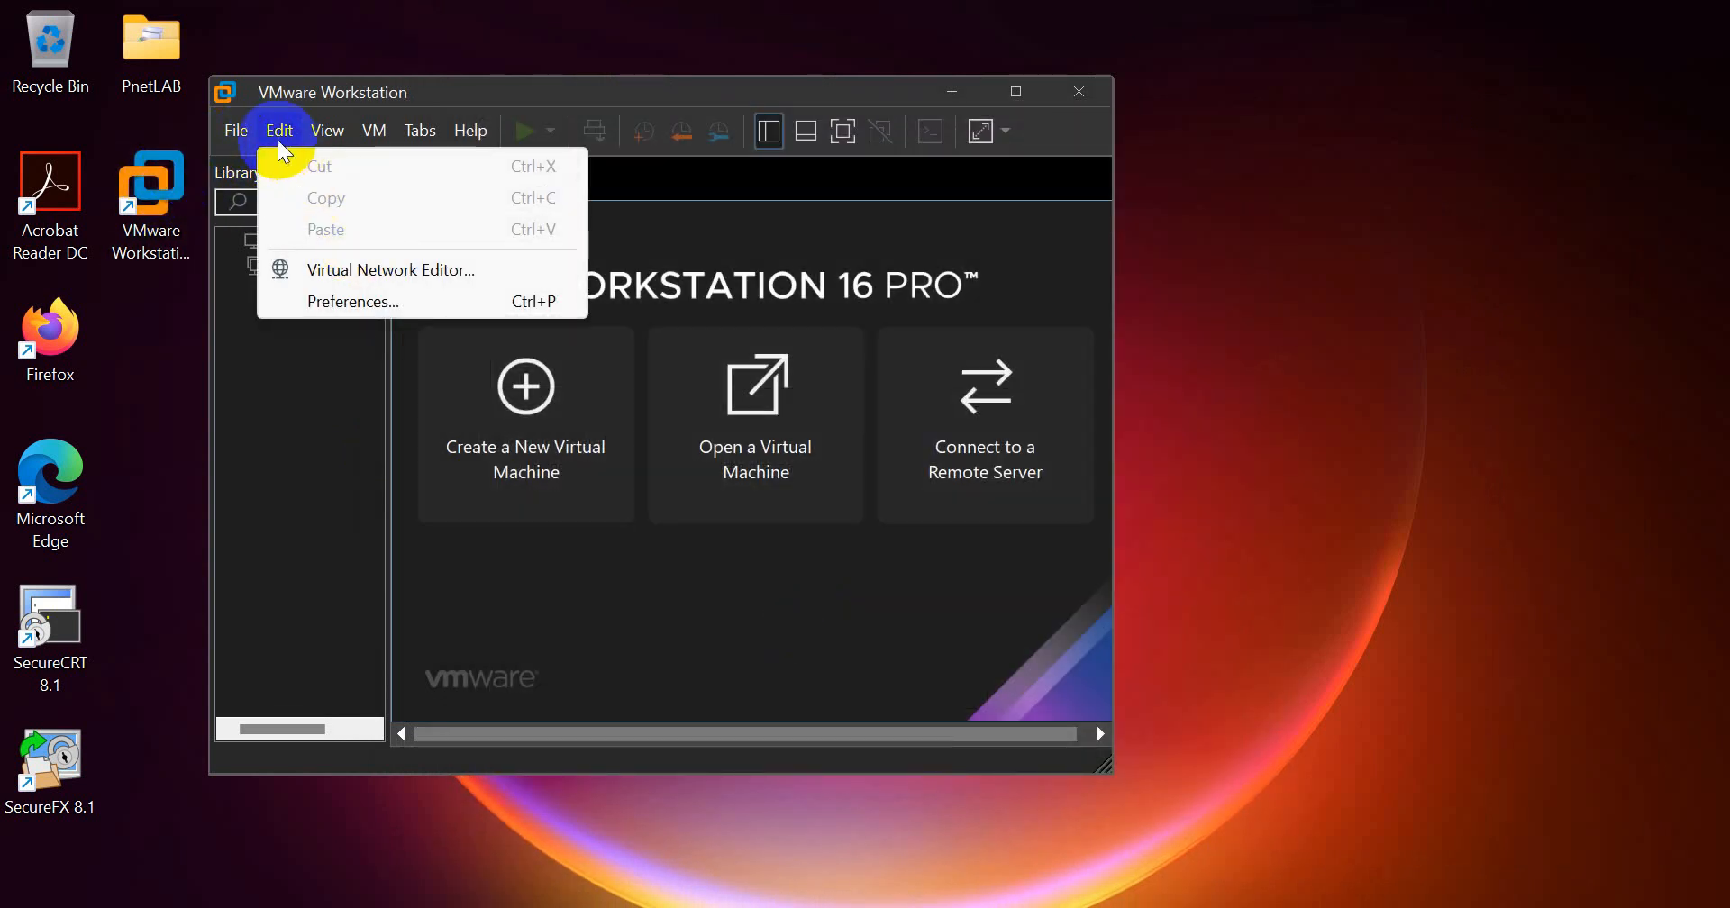
click(257, 129)
click(278, 136)
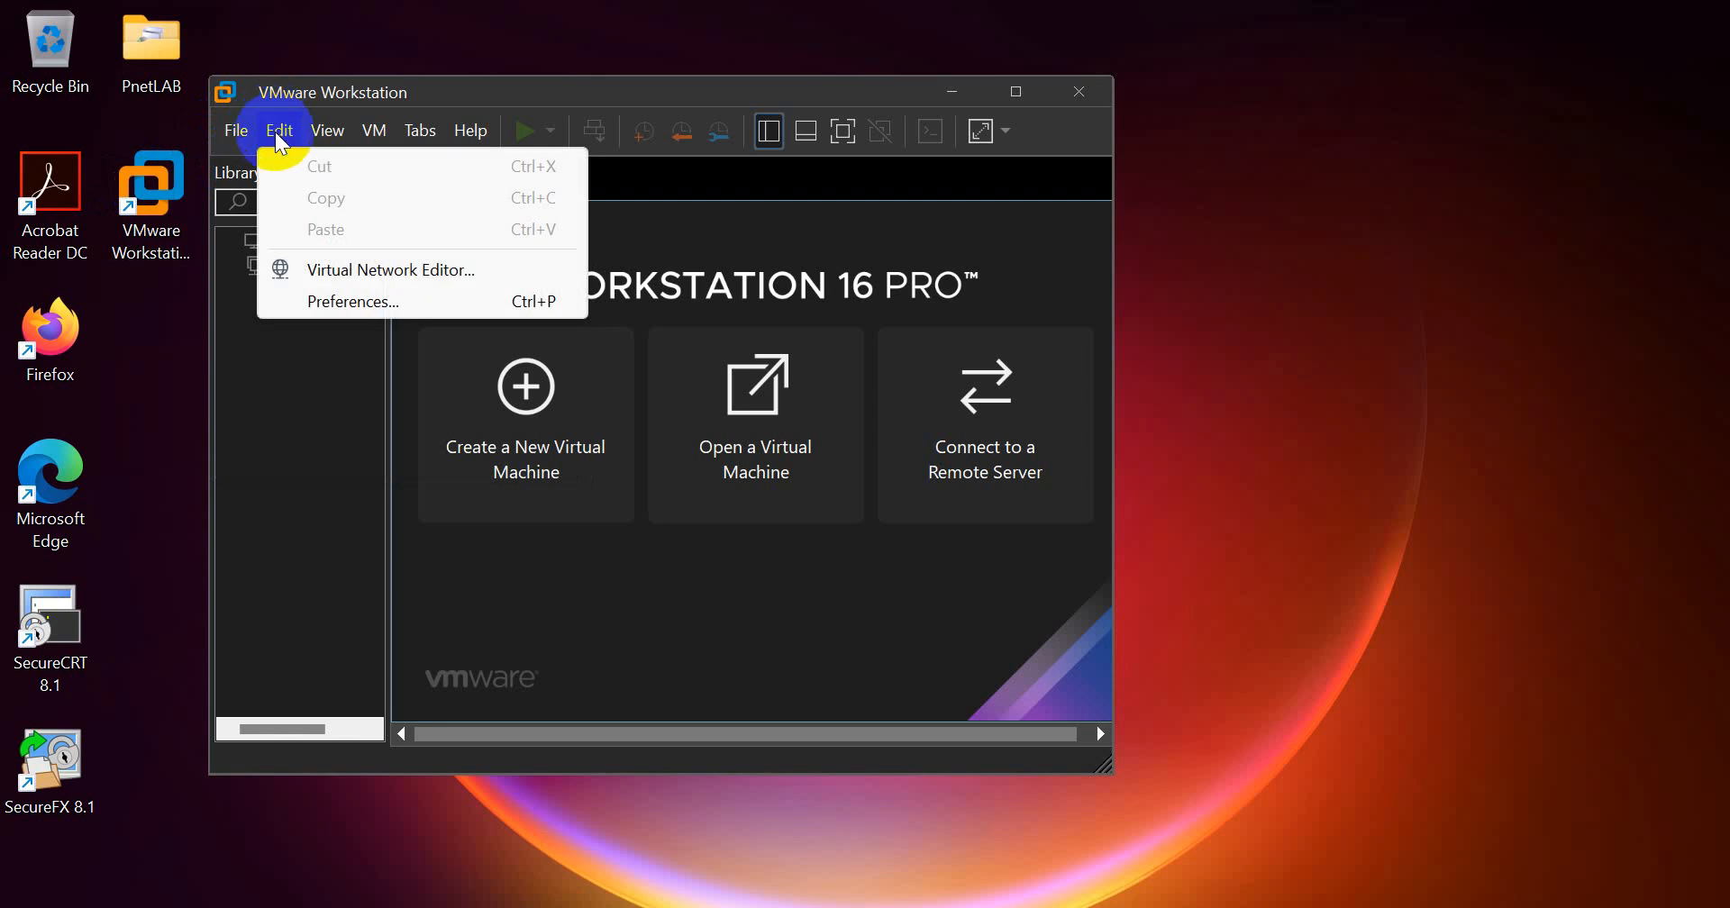
click(354, 273)
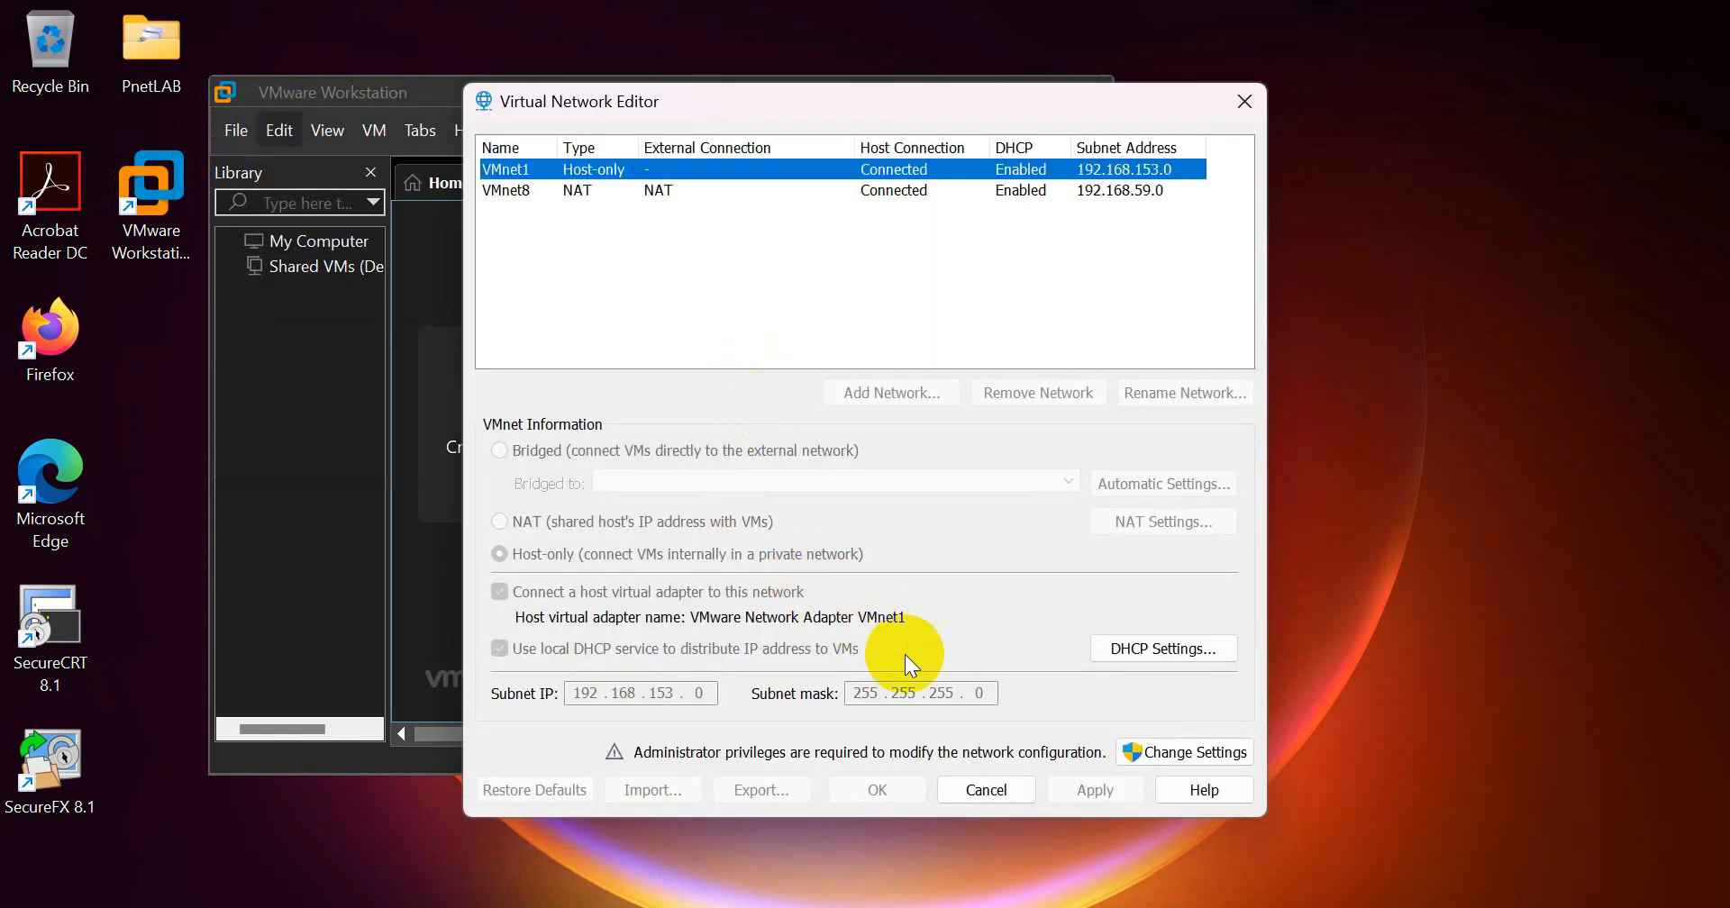
click(506, 191)
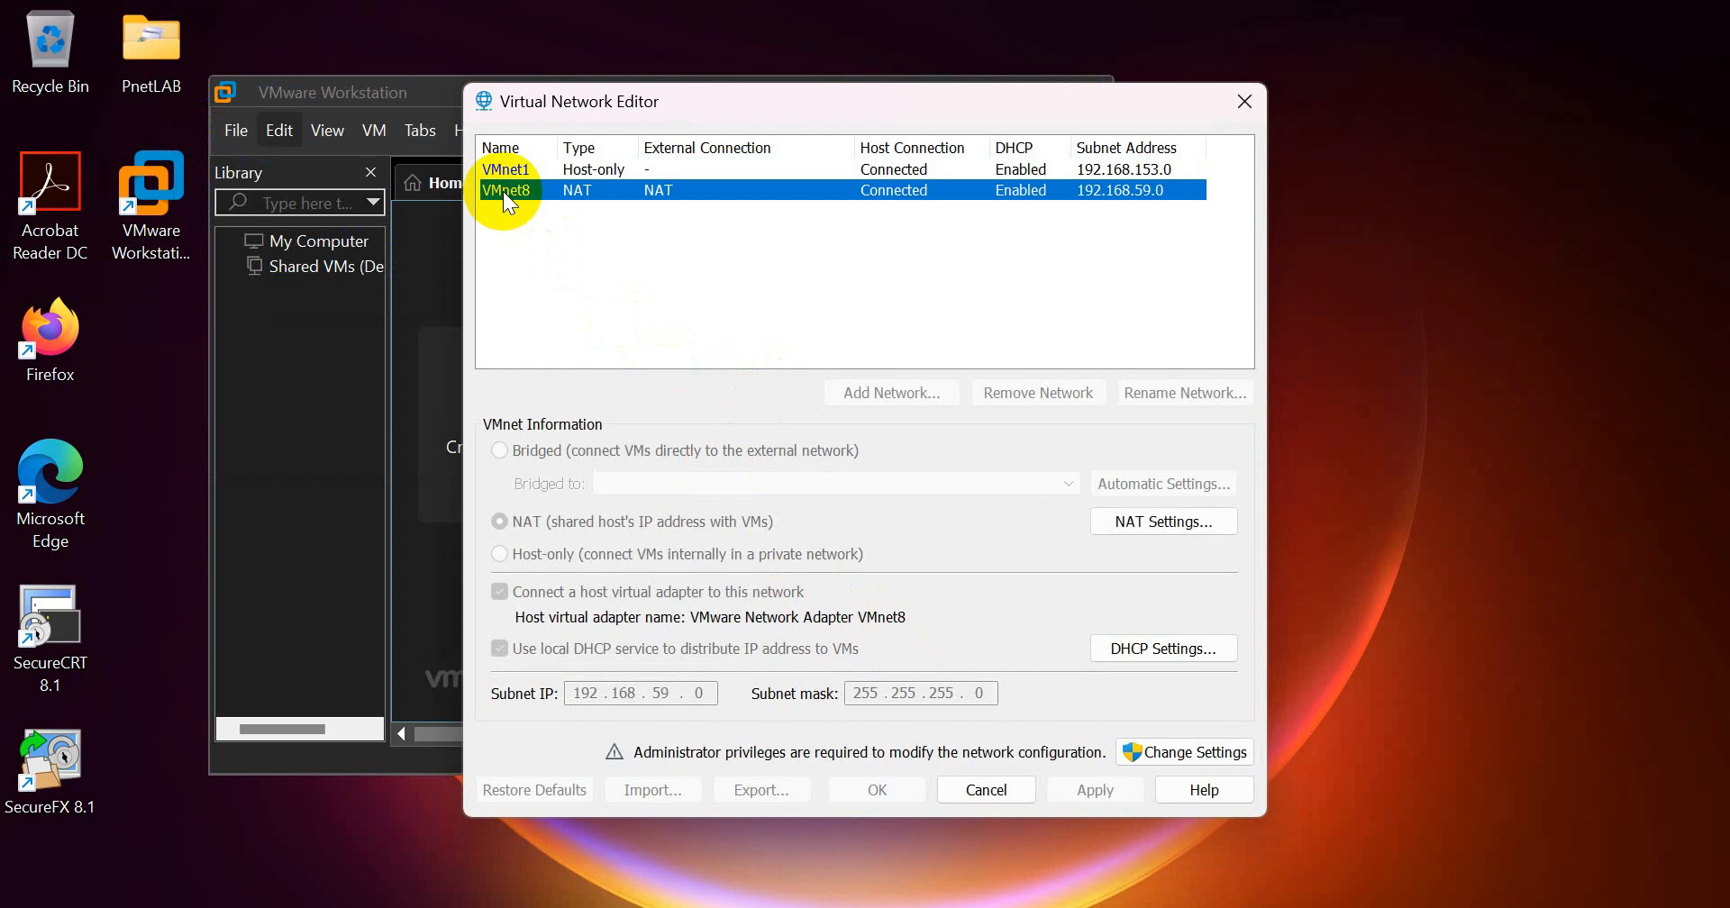
click(1210, 755)
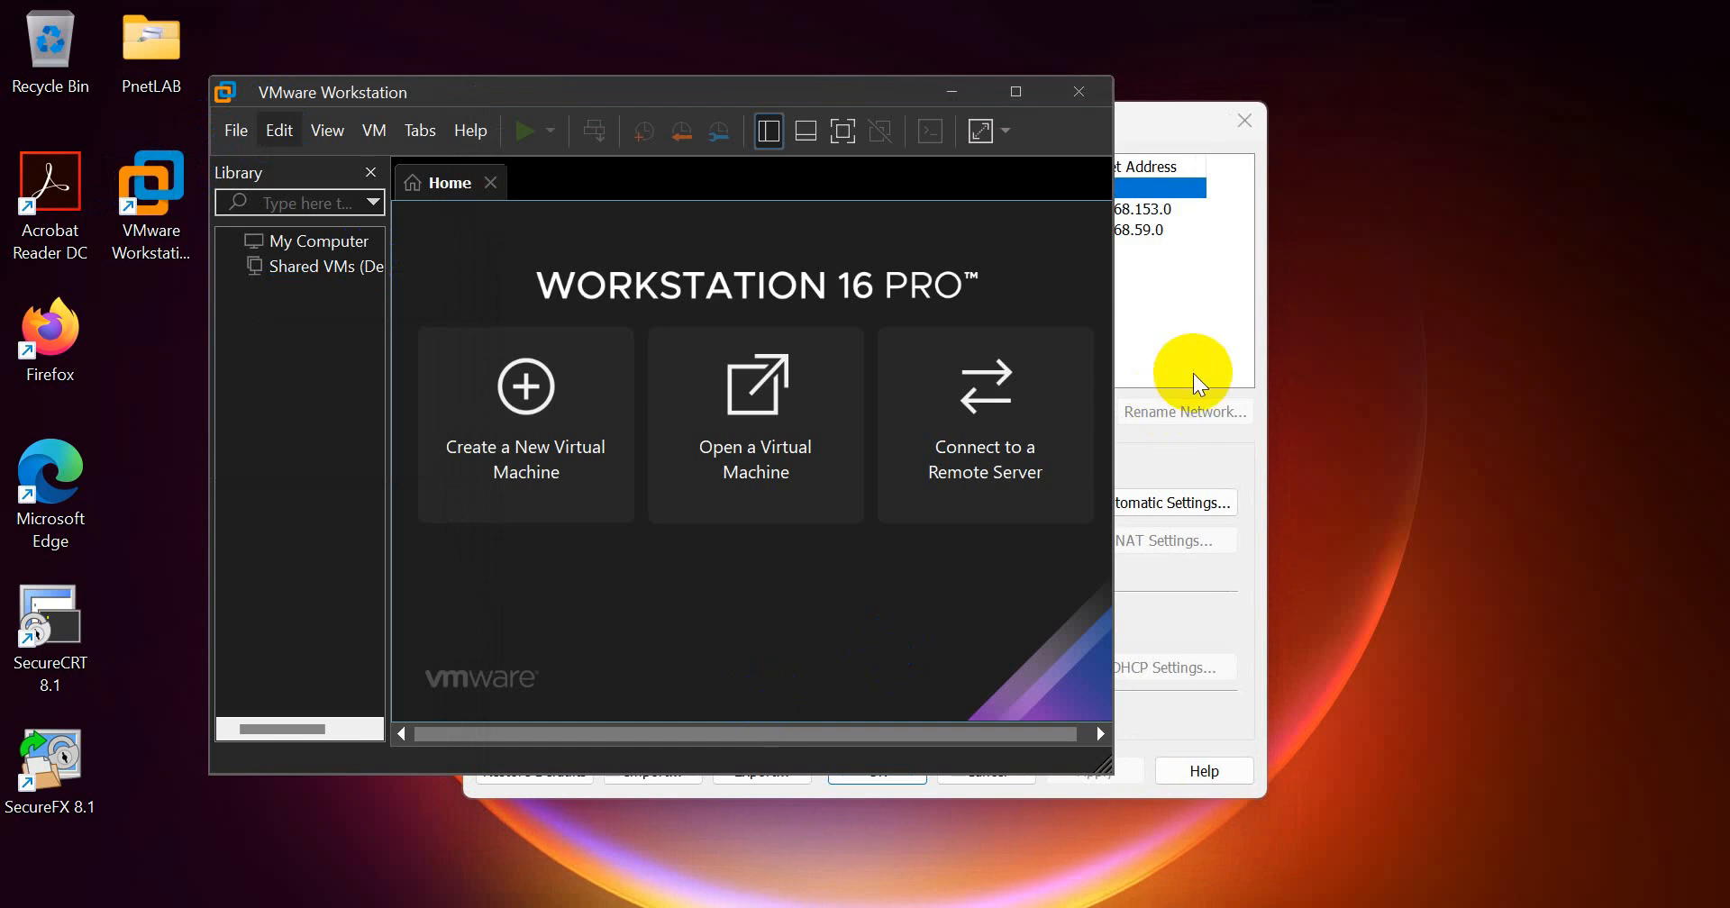
click(1193, 369)
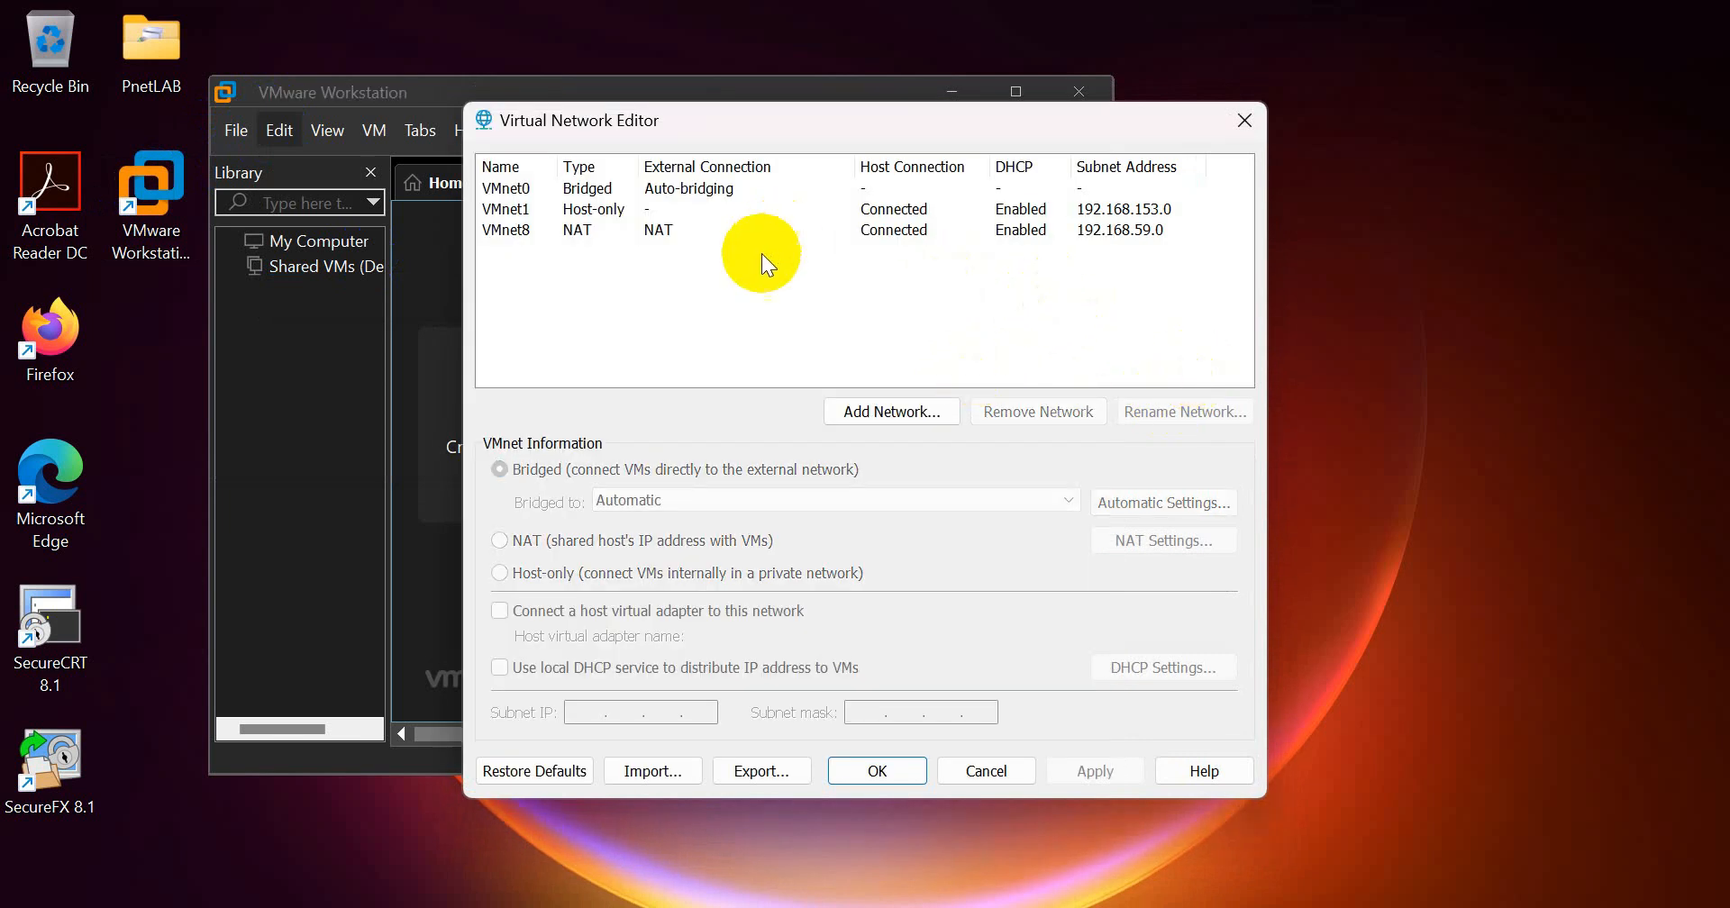
Step: Recheck the gateway IP in VMnet8's NAT settings, and close the Virtual Network Editor without changes
click(607, 231)
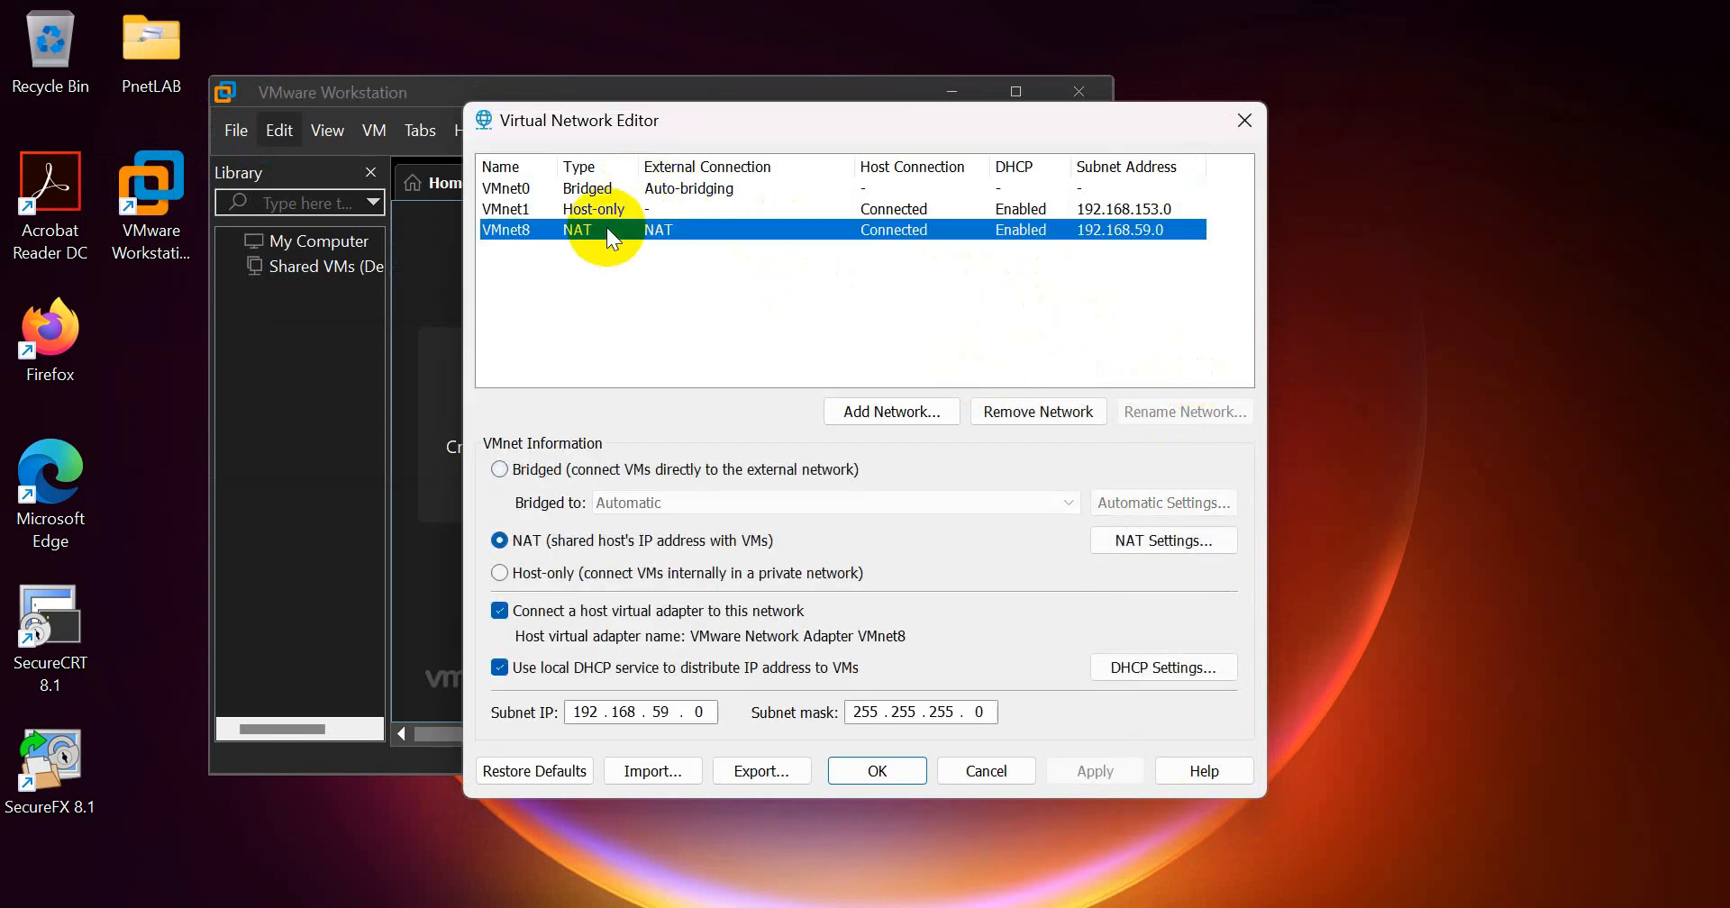
click(1163, 539)
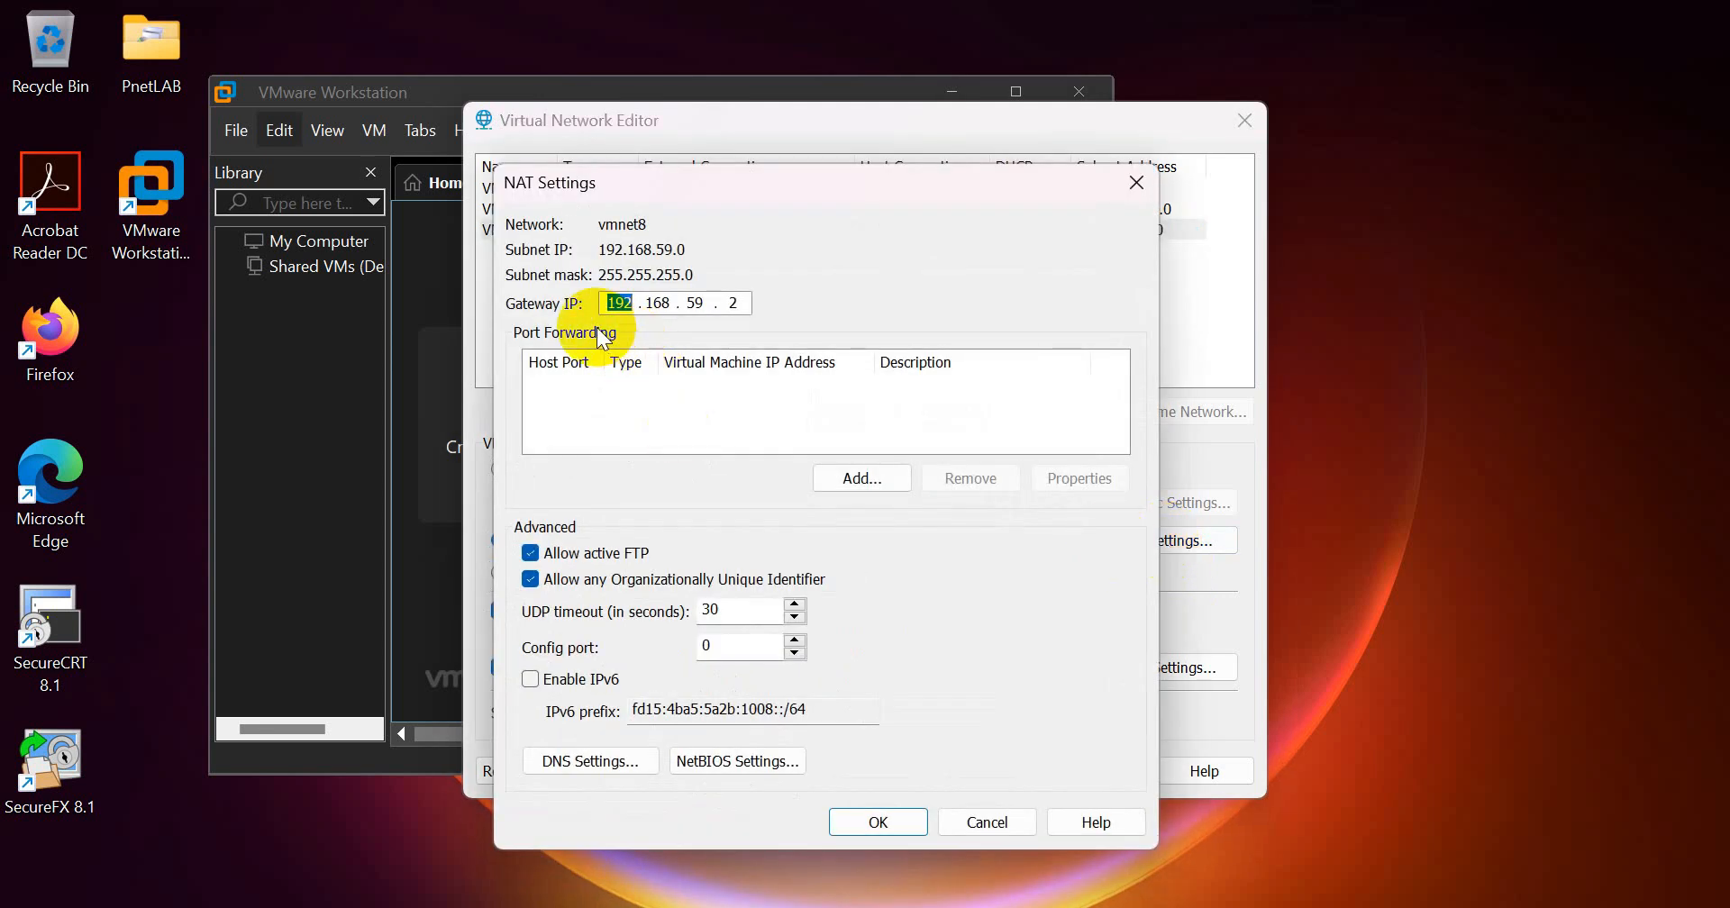
double_click(733, 303)
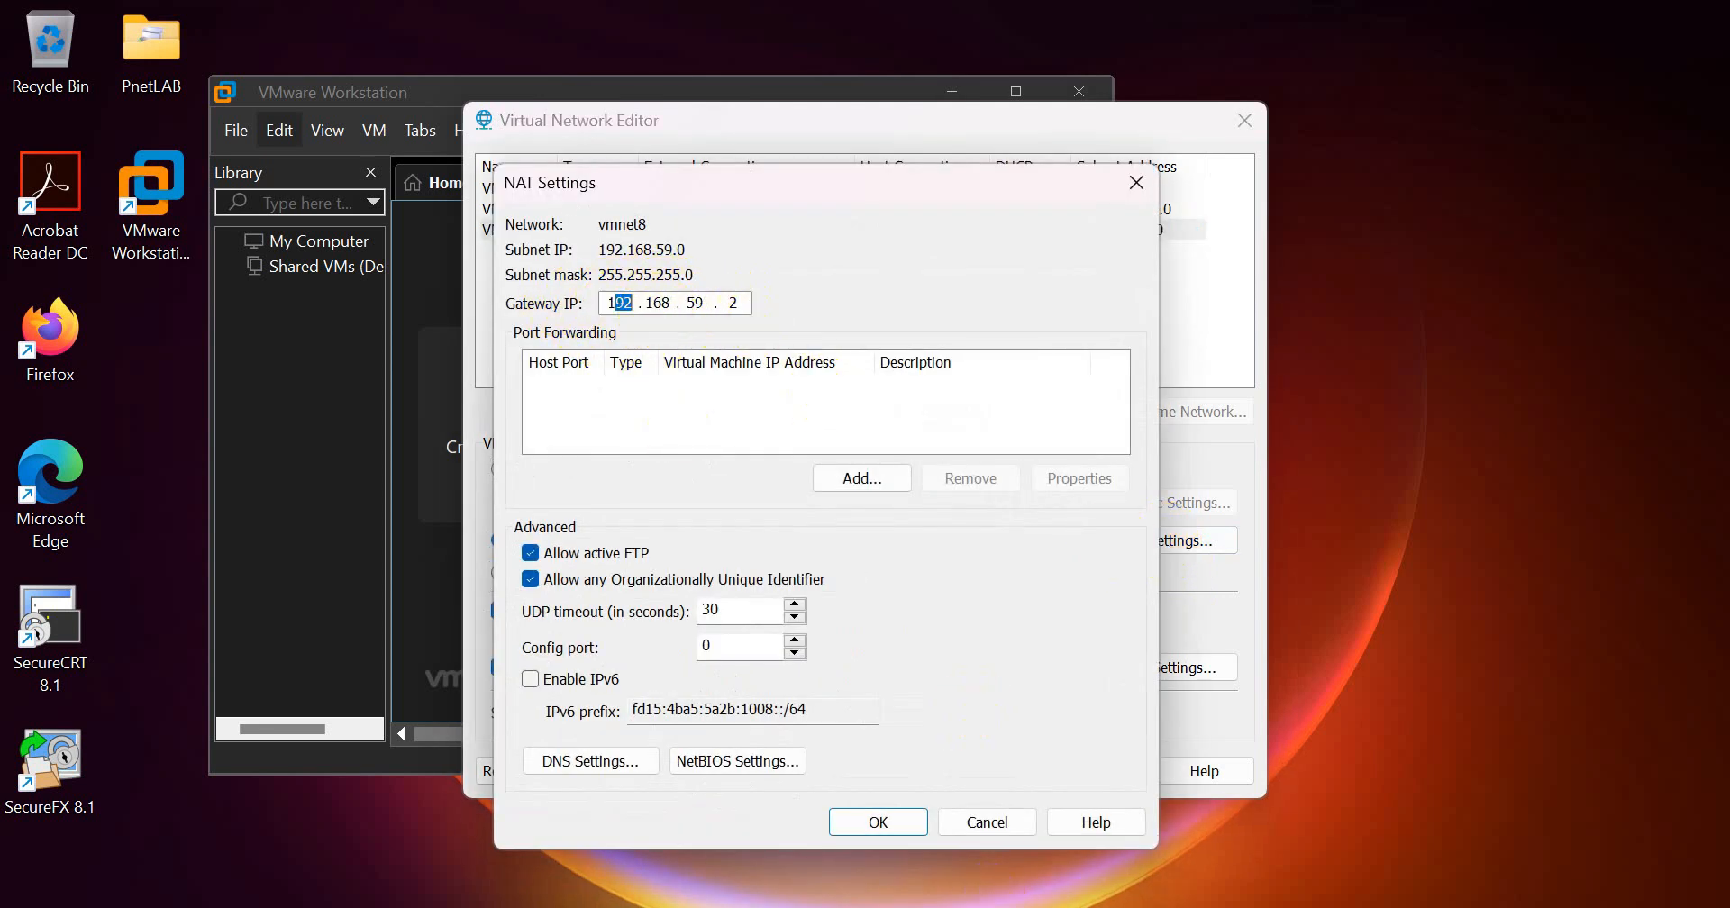
click(987, 821)
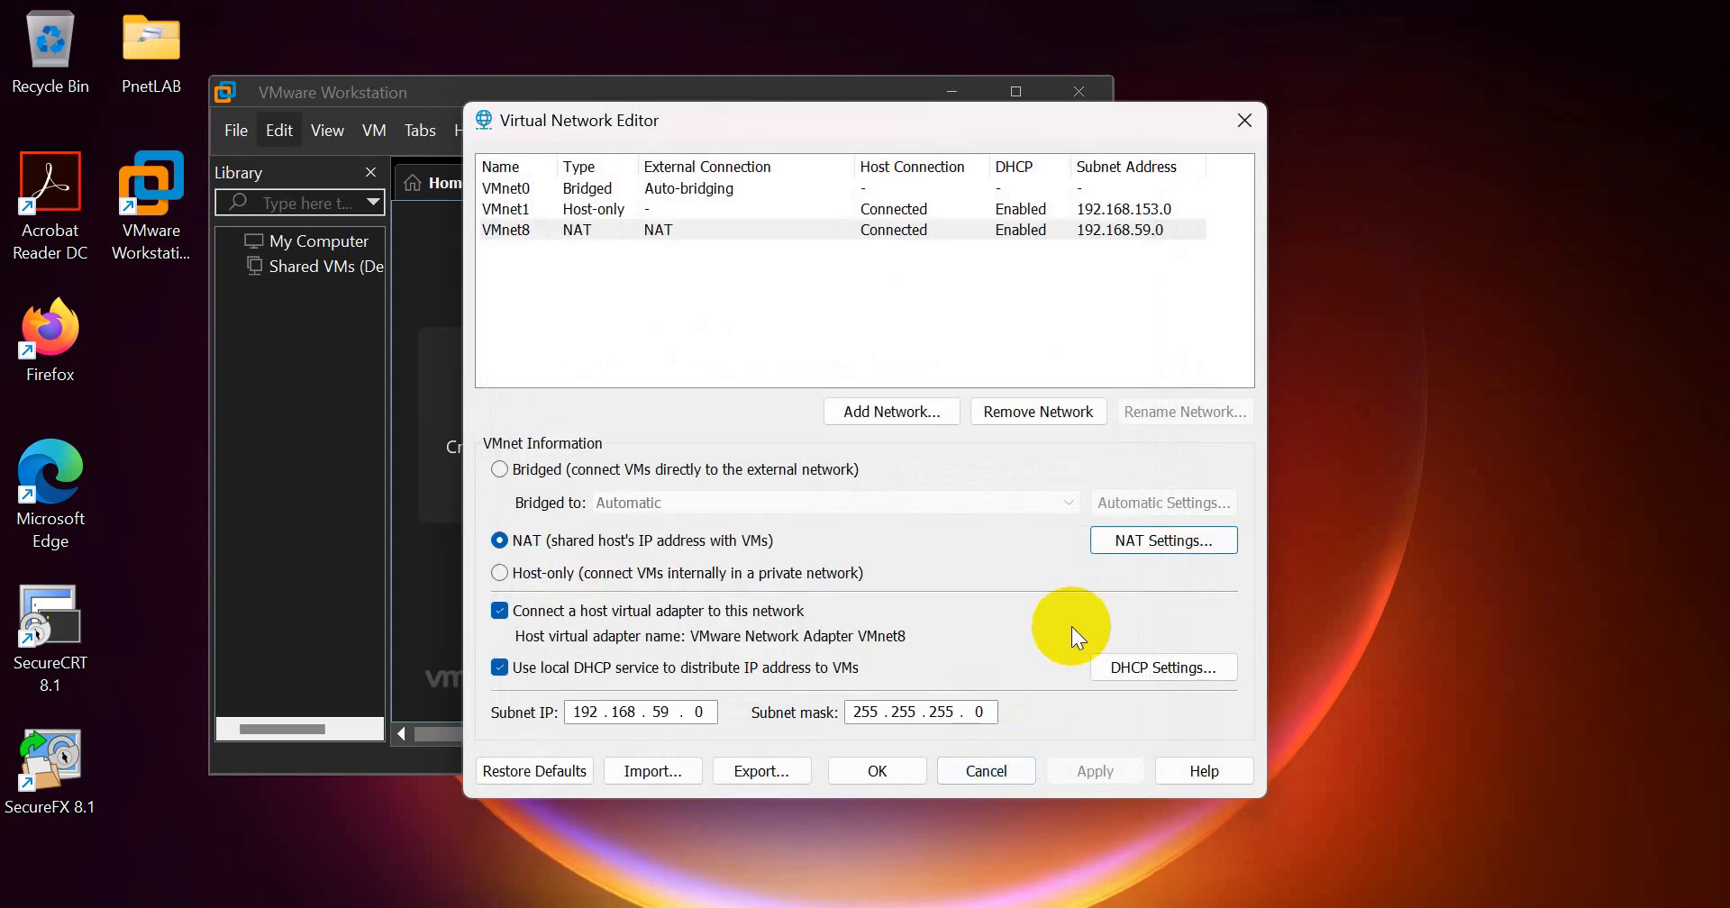
click(986, 772)
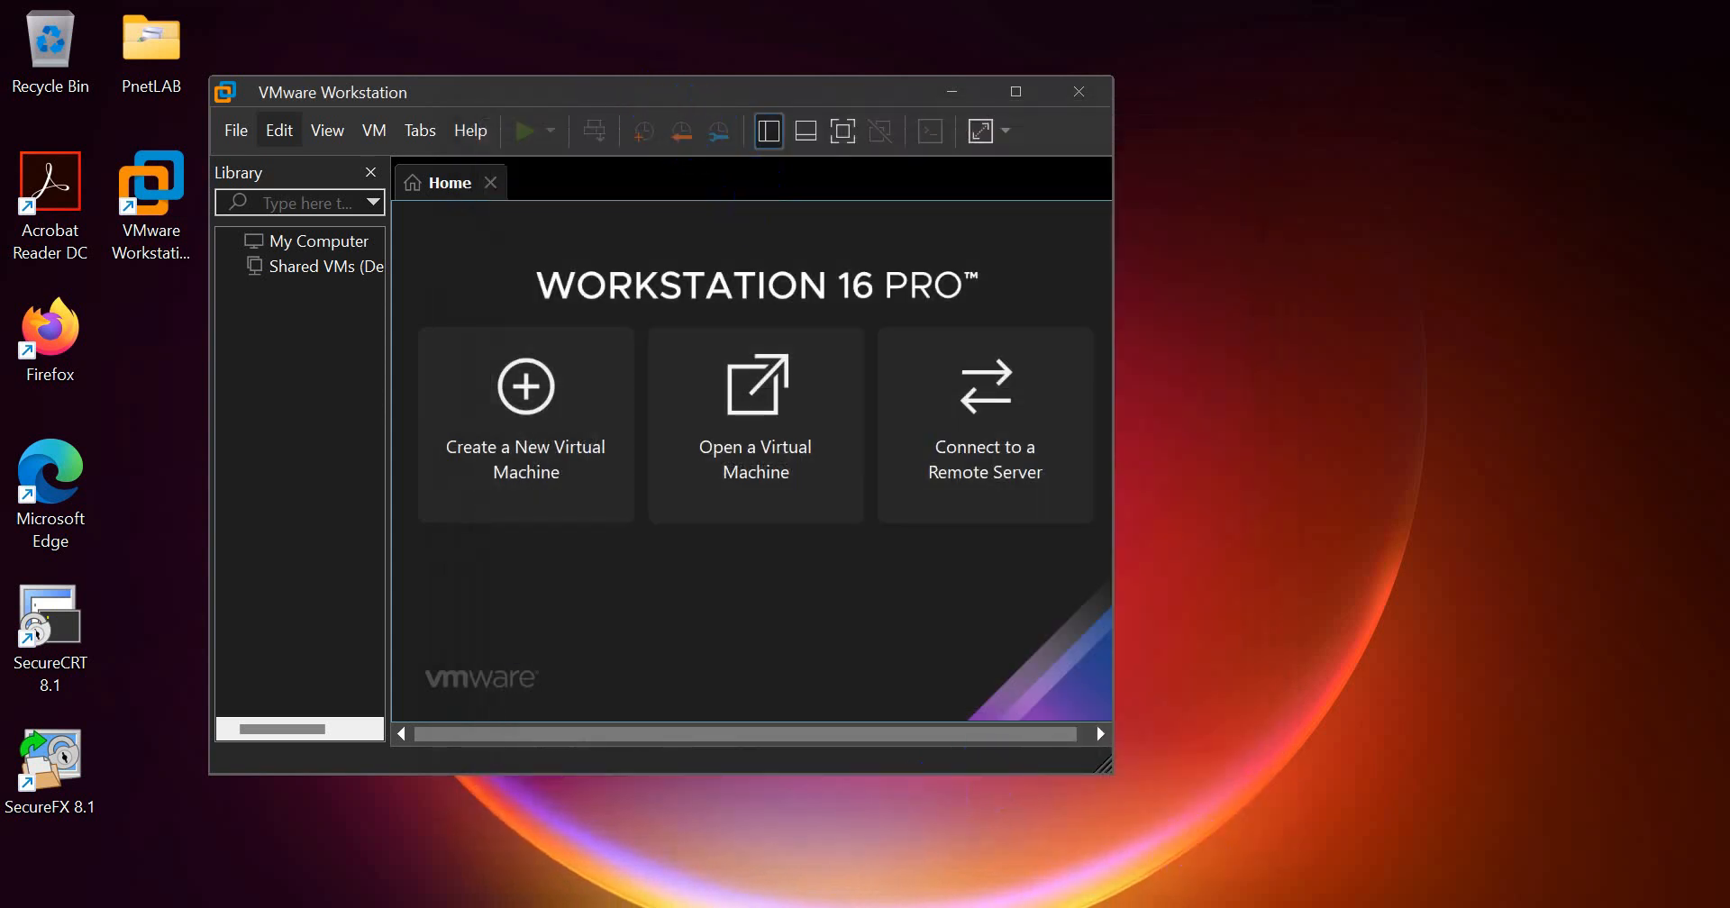
Step: Review the "Upload and Setup PnetLAB" item under Step - II in the Rundown PnetLAB notes, and return to VMware Workstation
click(1203, 907)
click(600, 96)
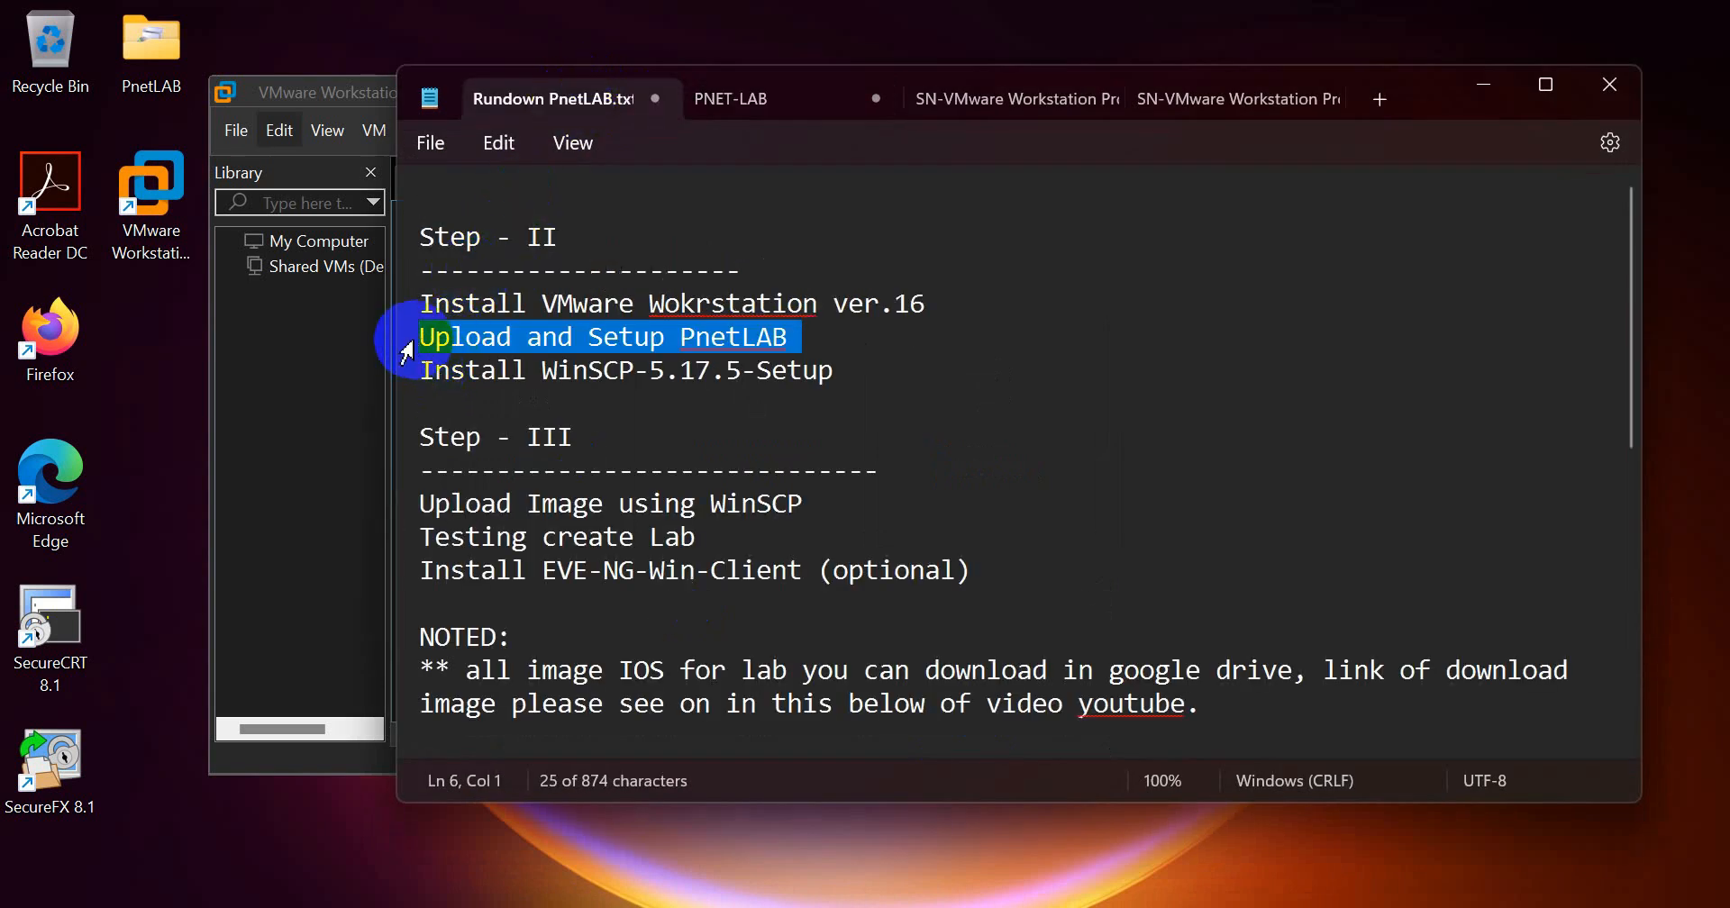
click(697, 336)
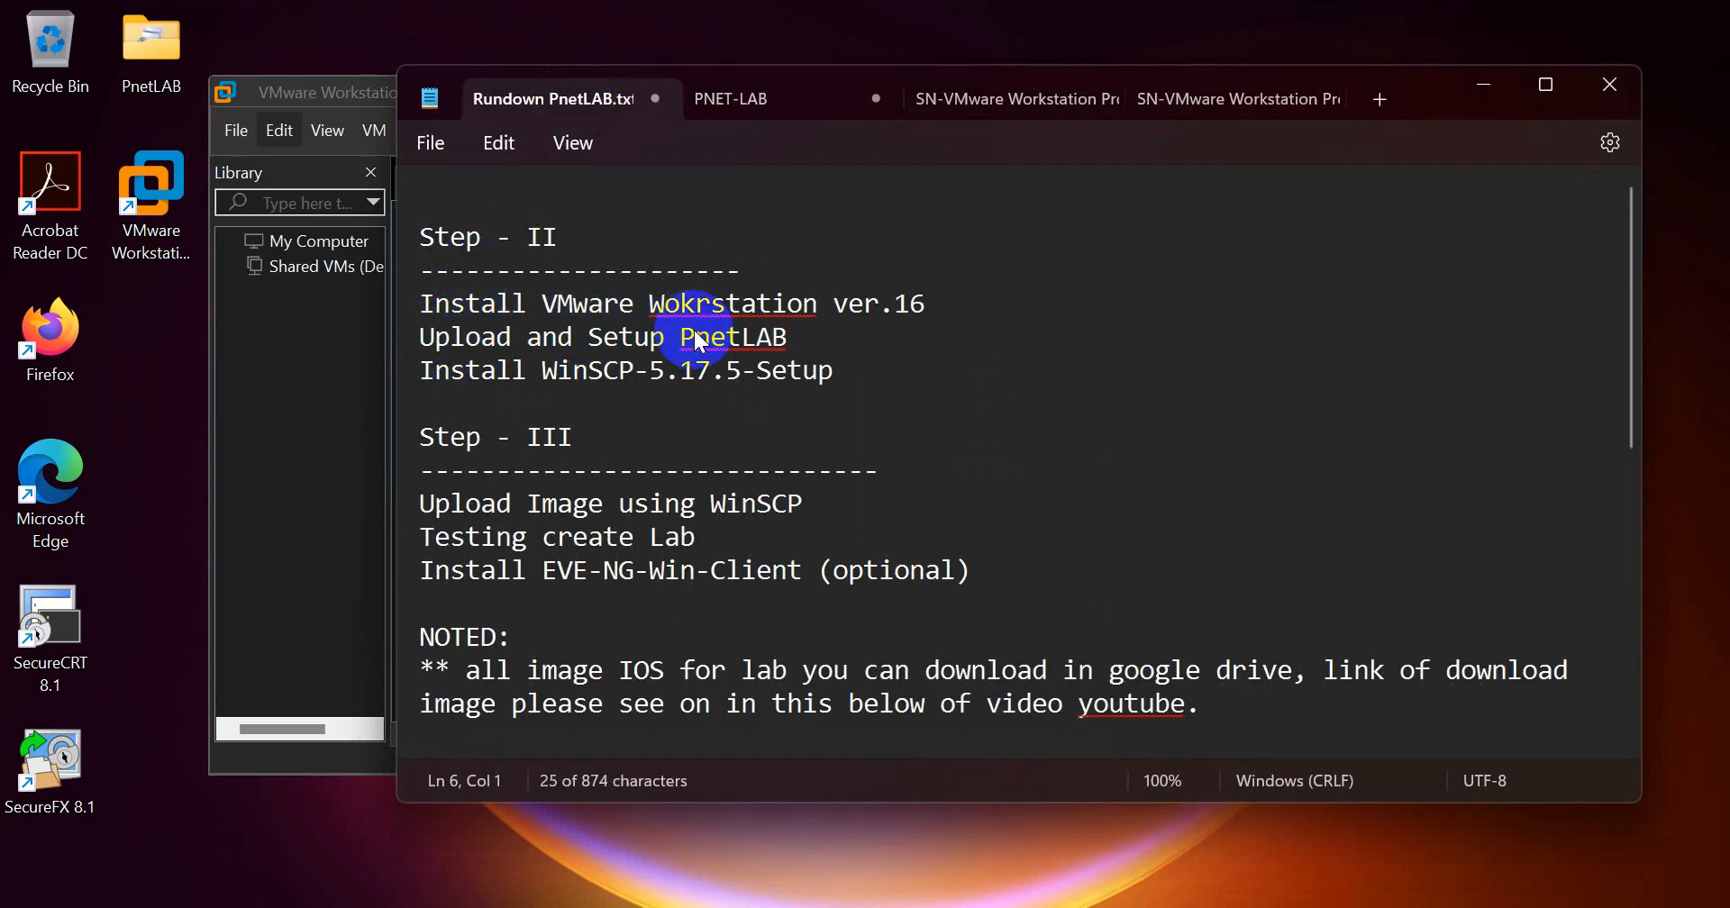
click(527, 339)
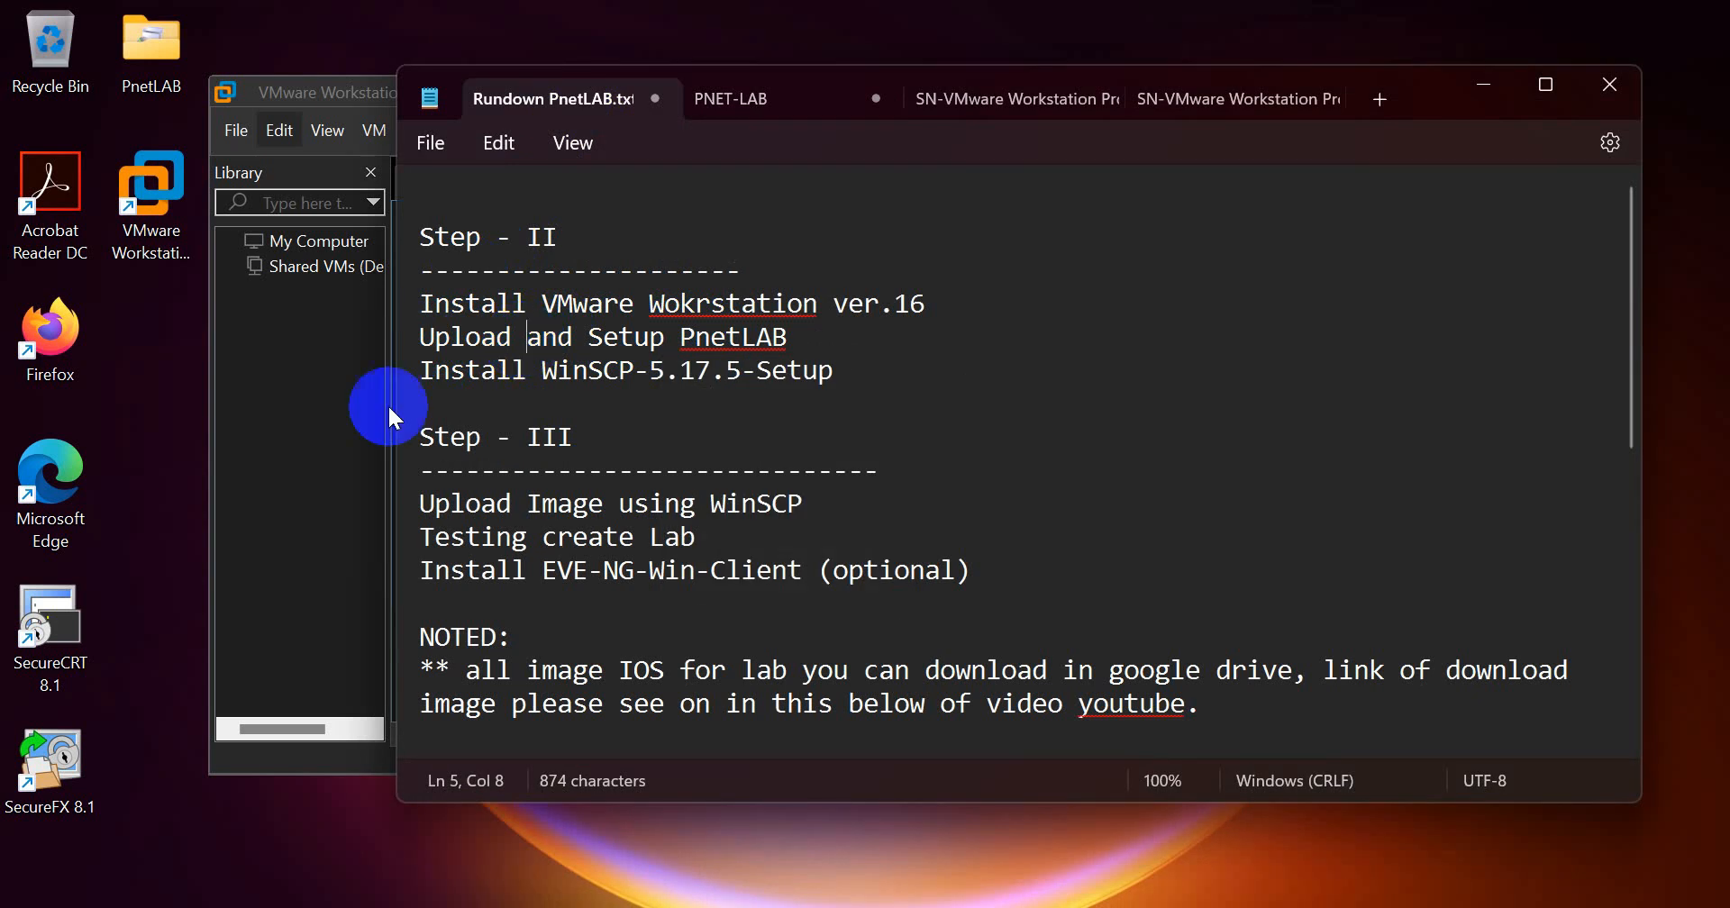
click(360, 422)
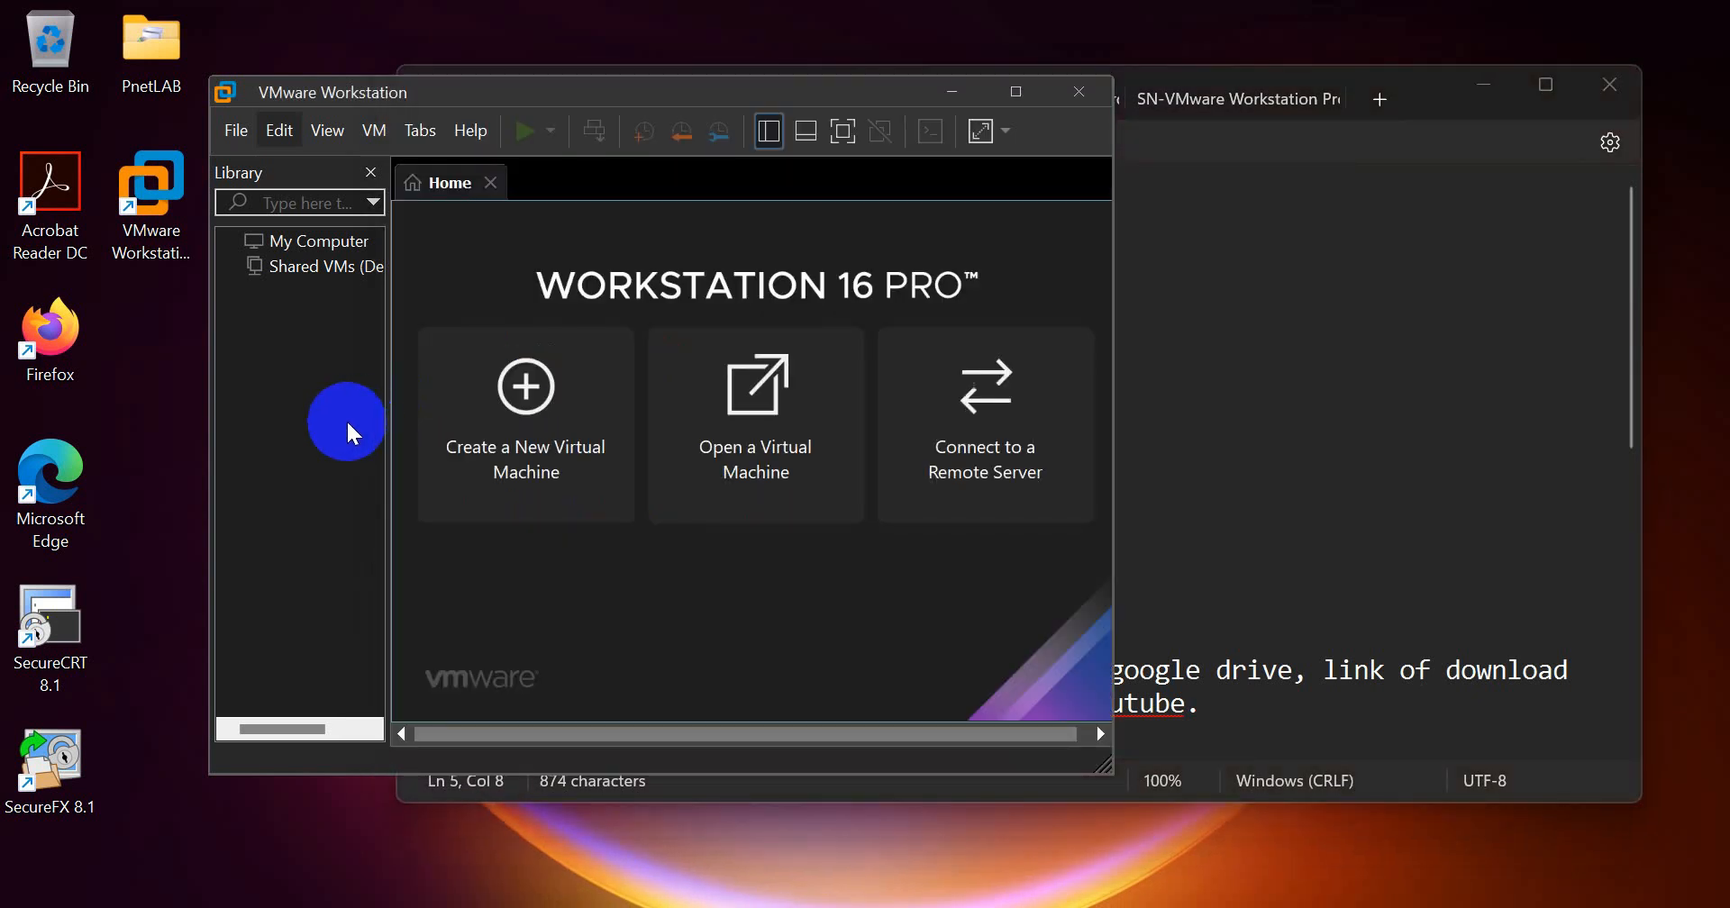
Step: Highlight the last download link in the Rundown PnetLAB notes, and bring VMware Workstation back to the front
click(999, 905)
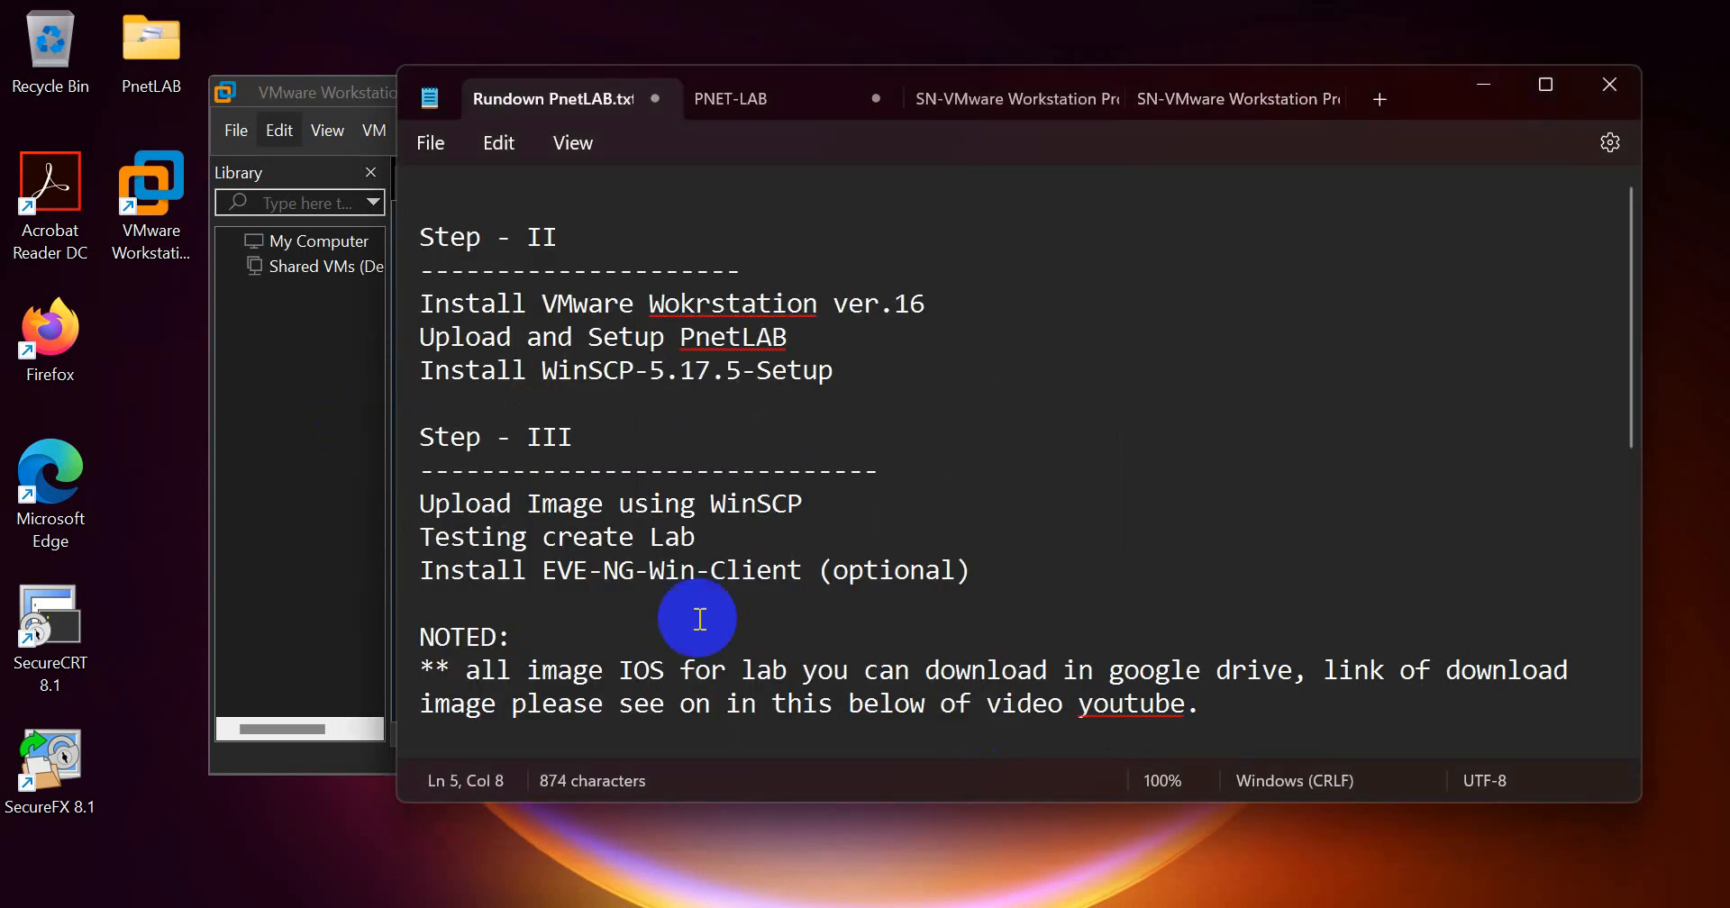
scroll(699, 619, down, 3)
drag(412, 699, 417, 759)
click(267, 472)
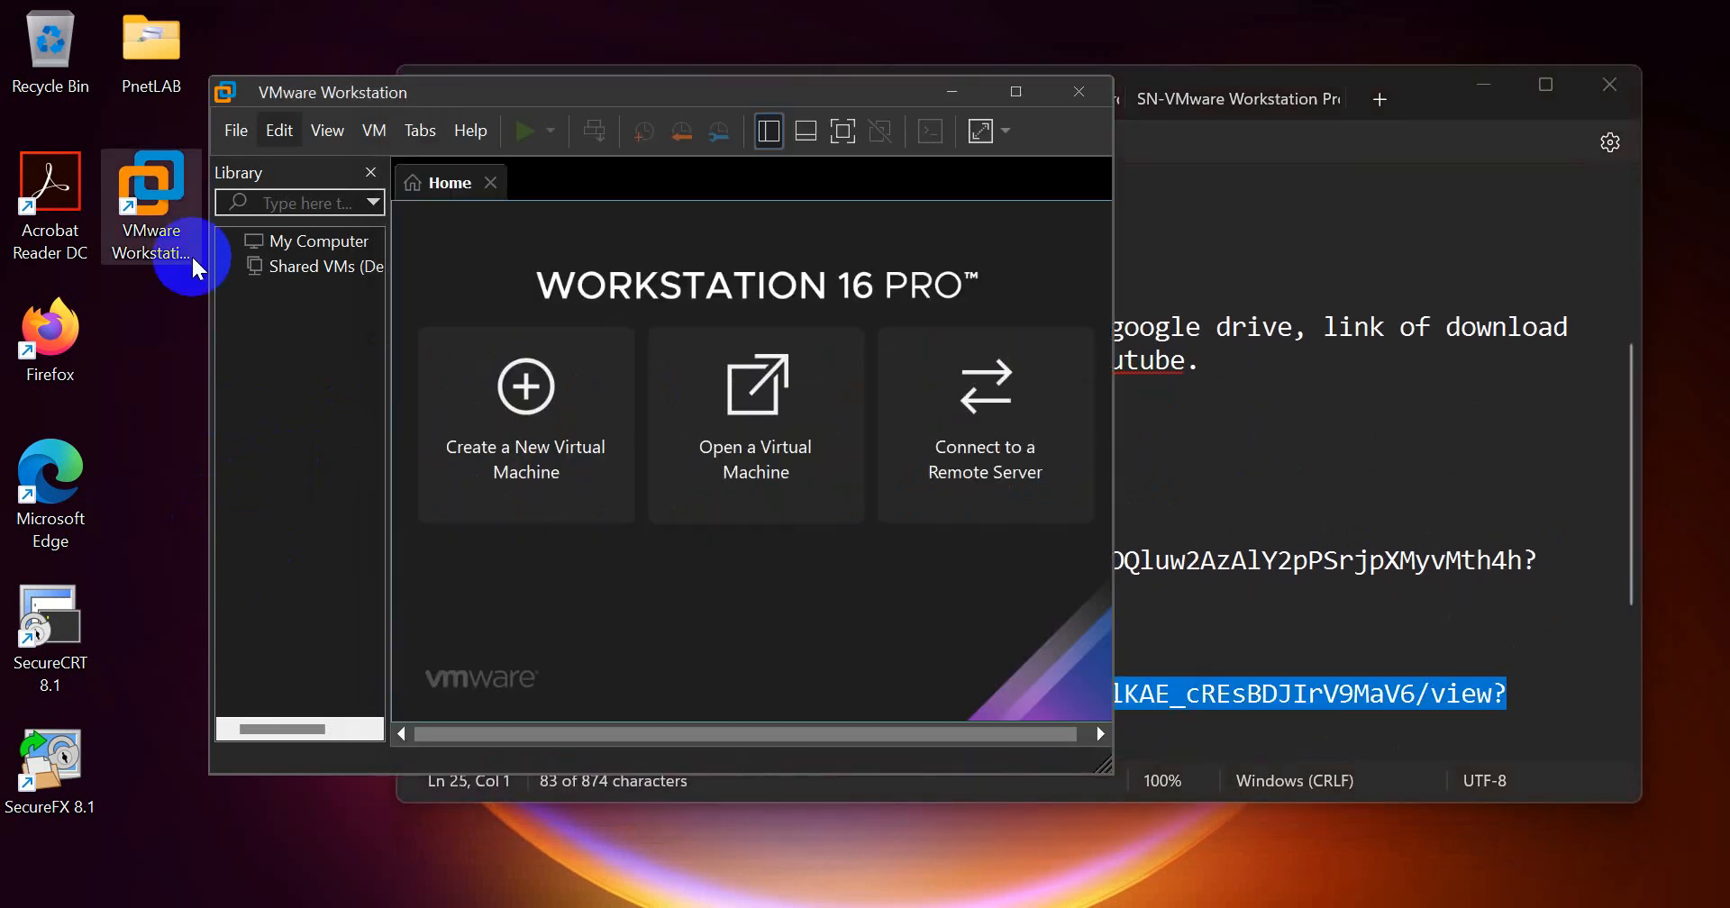
Step: Locate the PNET_4.2.10 file in File Explorer's Downloads folder, widen the window to view its details, and minimize it
click(793, 905)
click(295, 464)
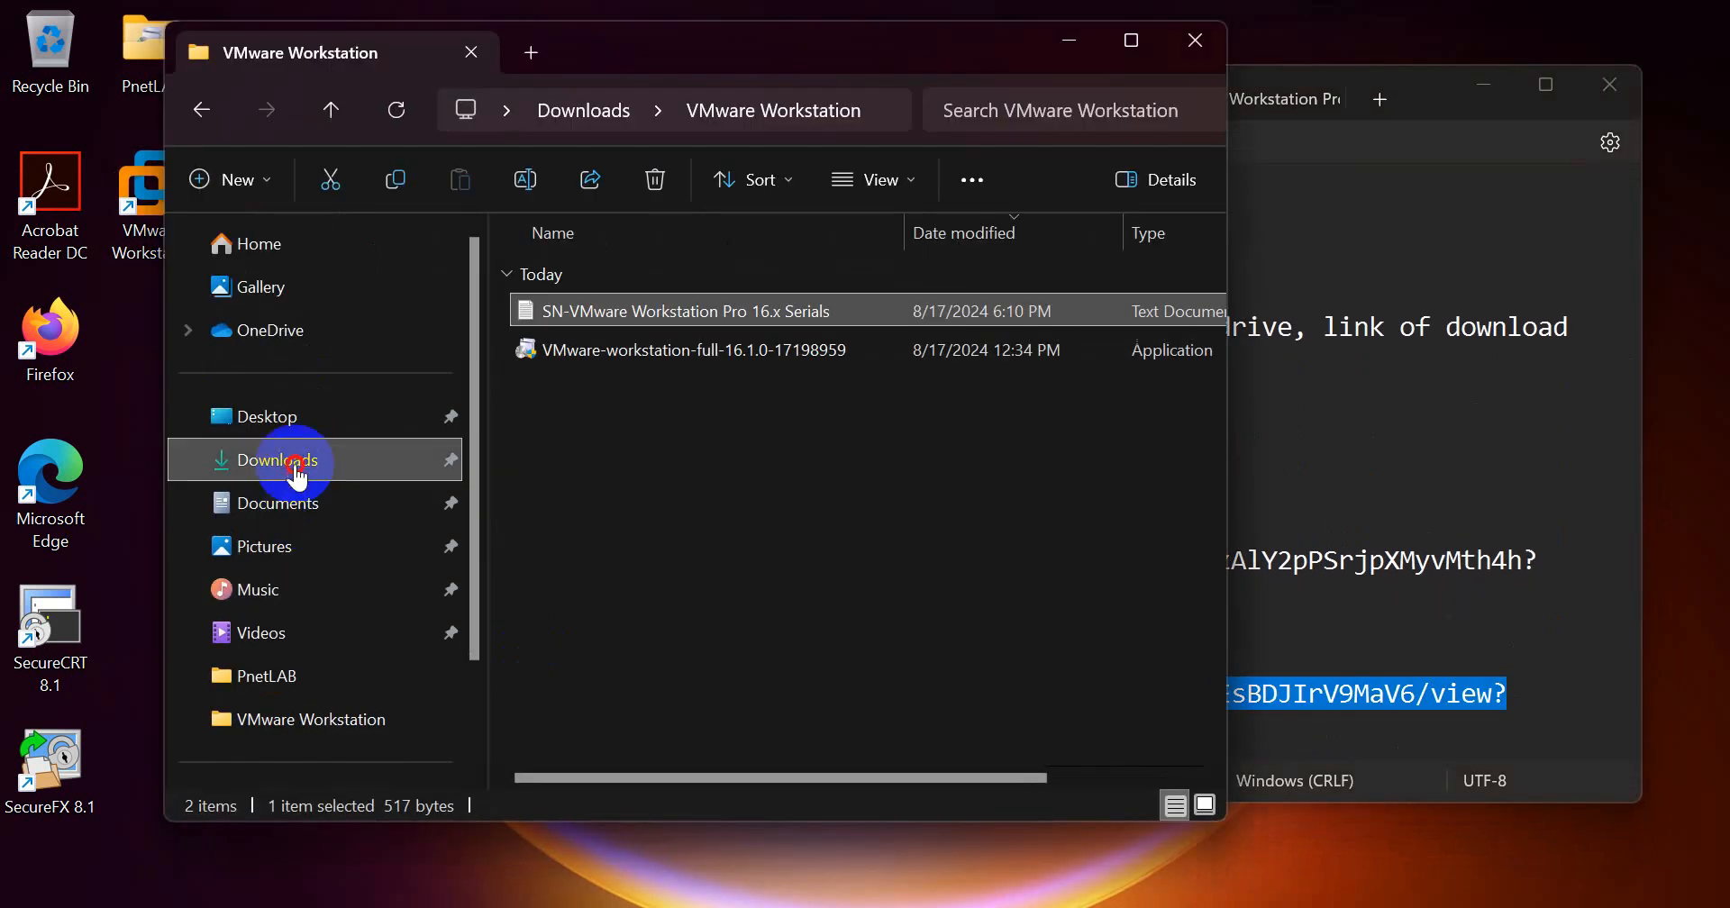
click(571, 506)
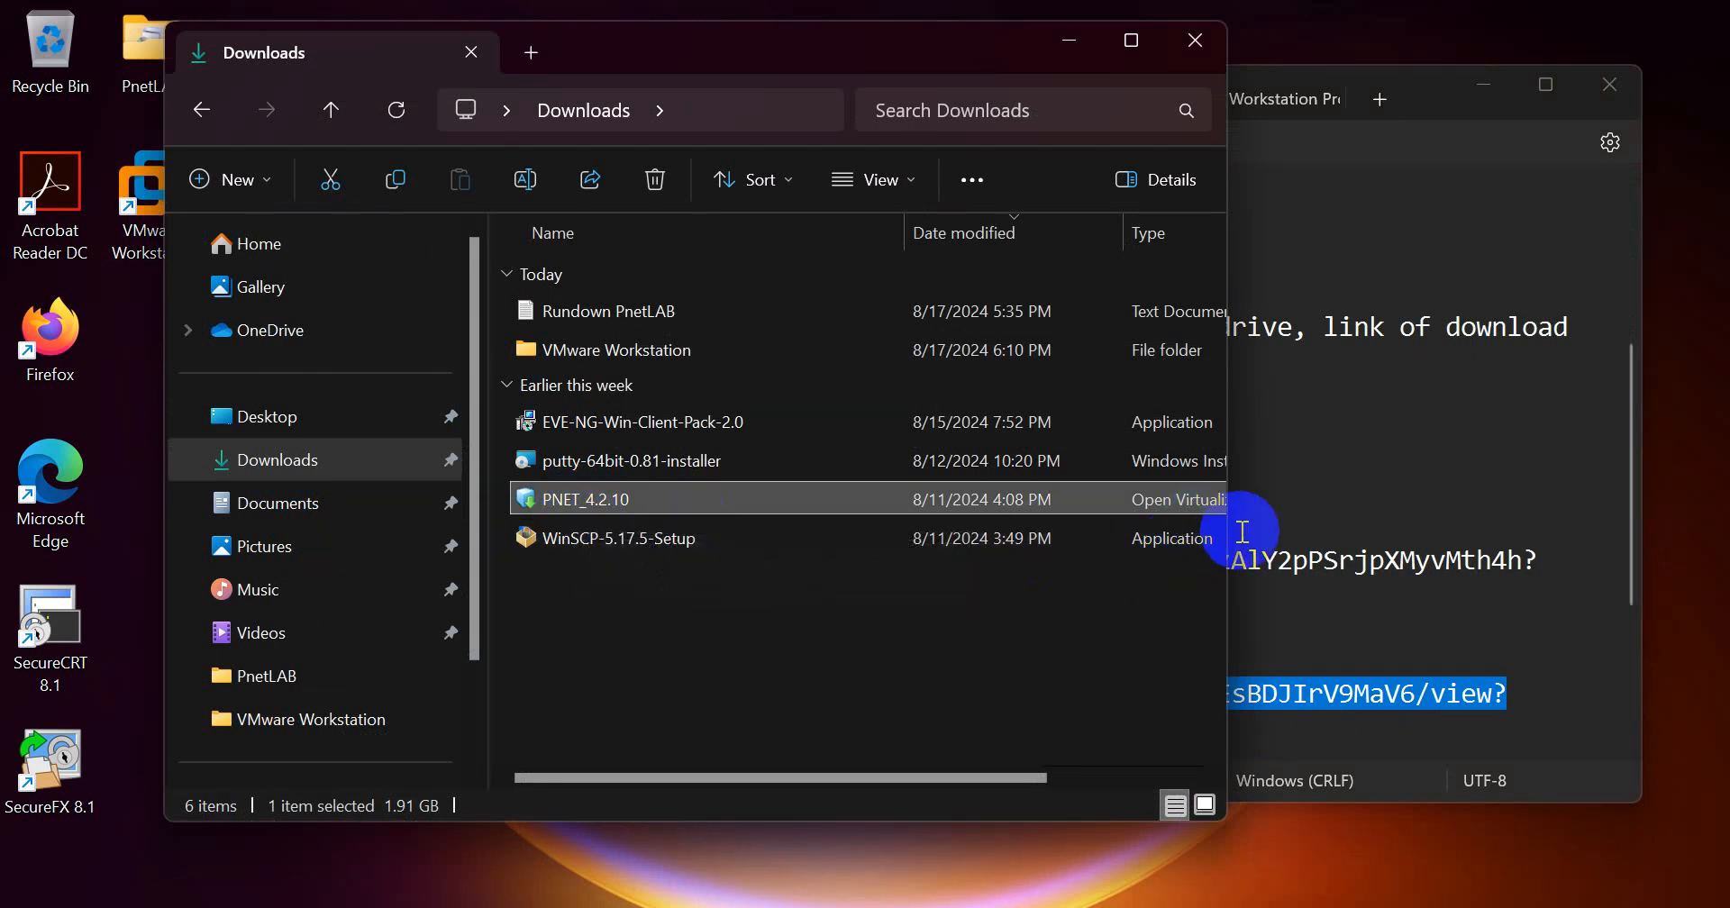
drag(1226, 536, 1456, 538)
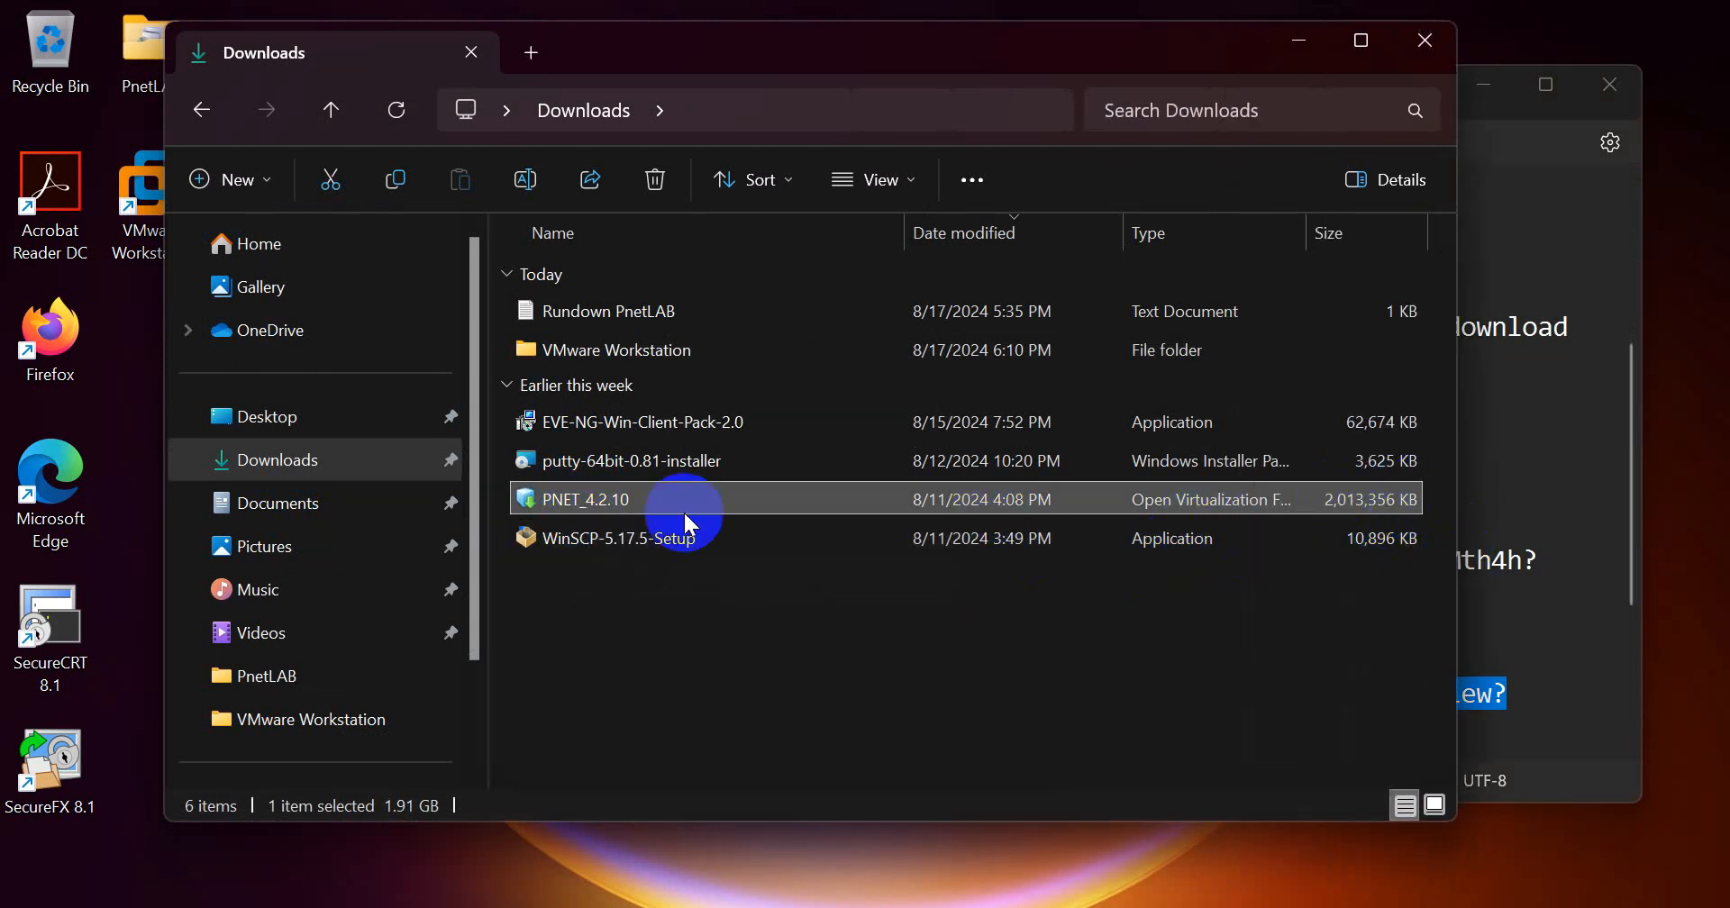
click(1299, 44)
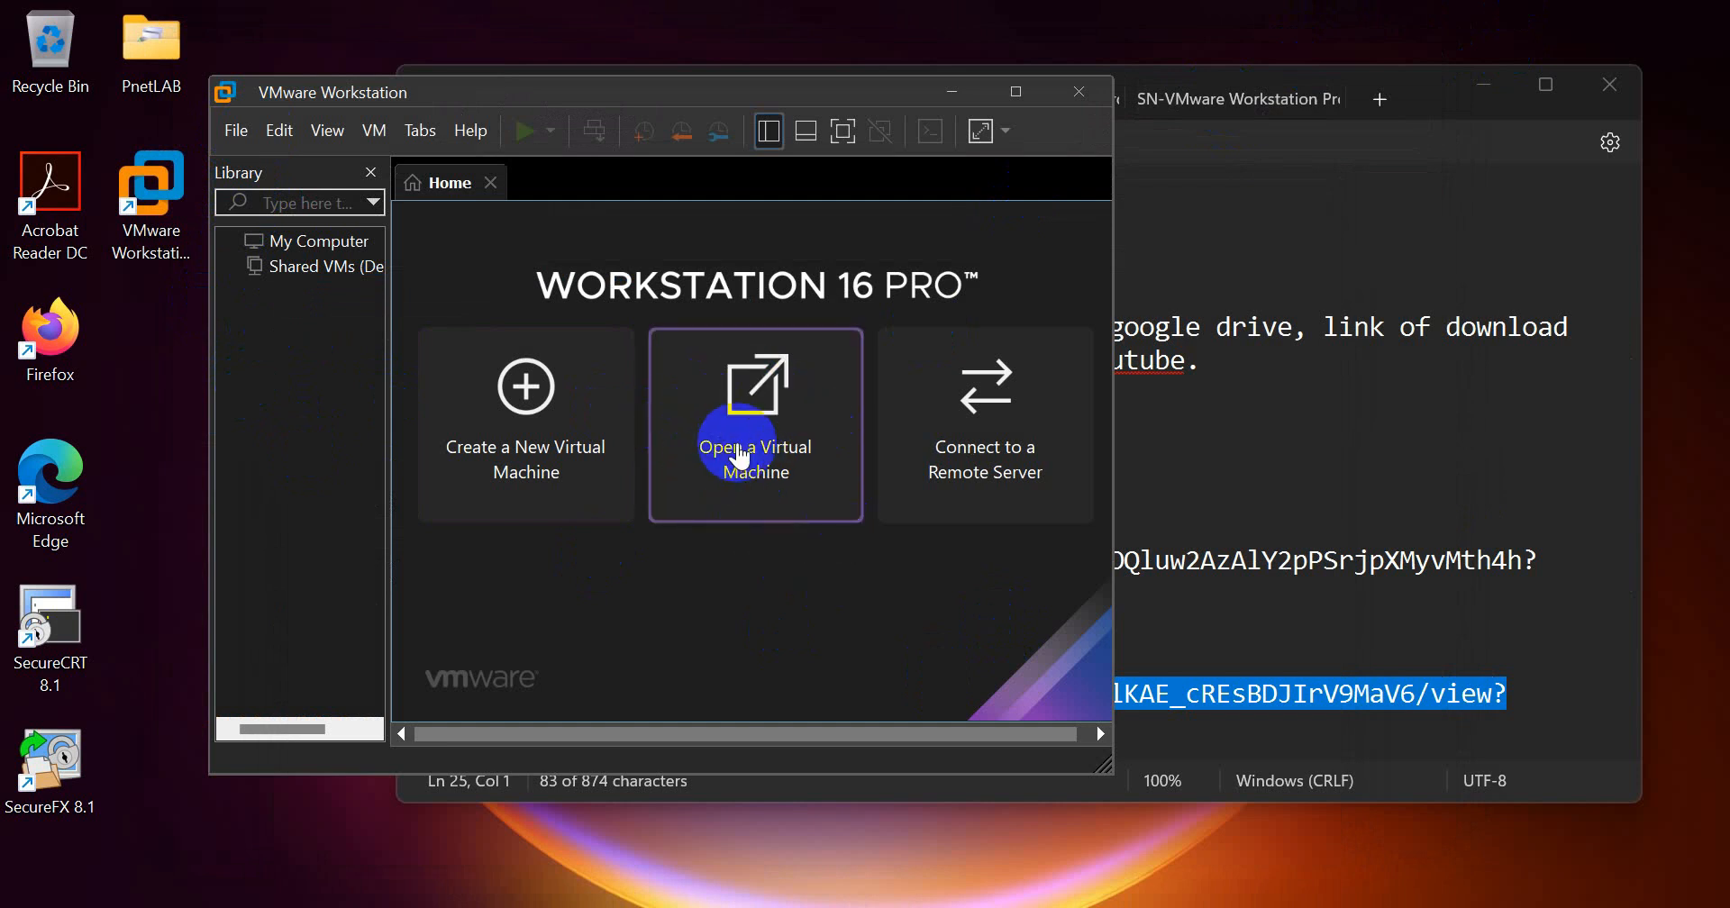
Step: Open the PNET_4.2.10 virtual machine file from the Downloads folder in VMware Workstation
click(236, 132)
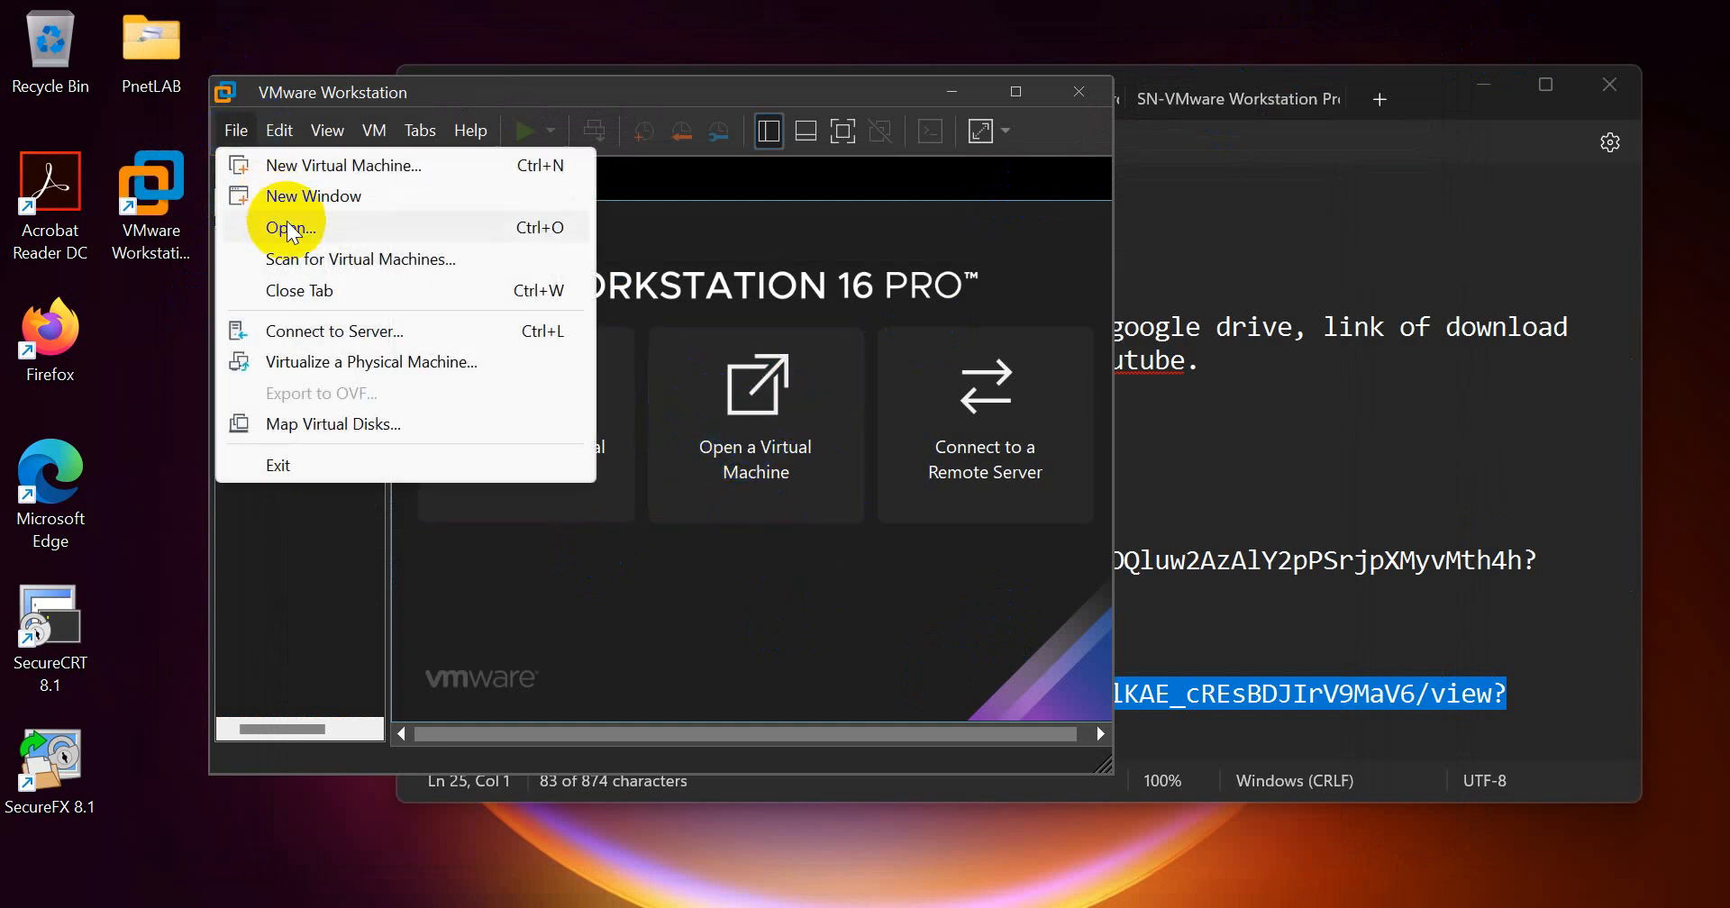
click(336, 228)
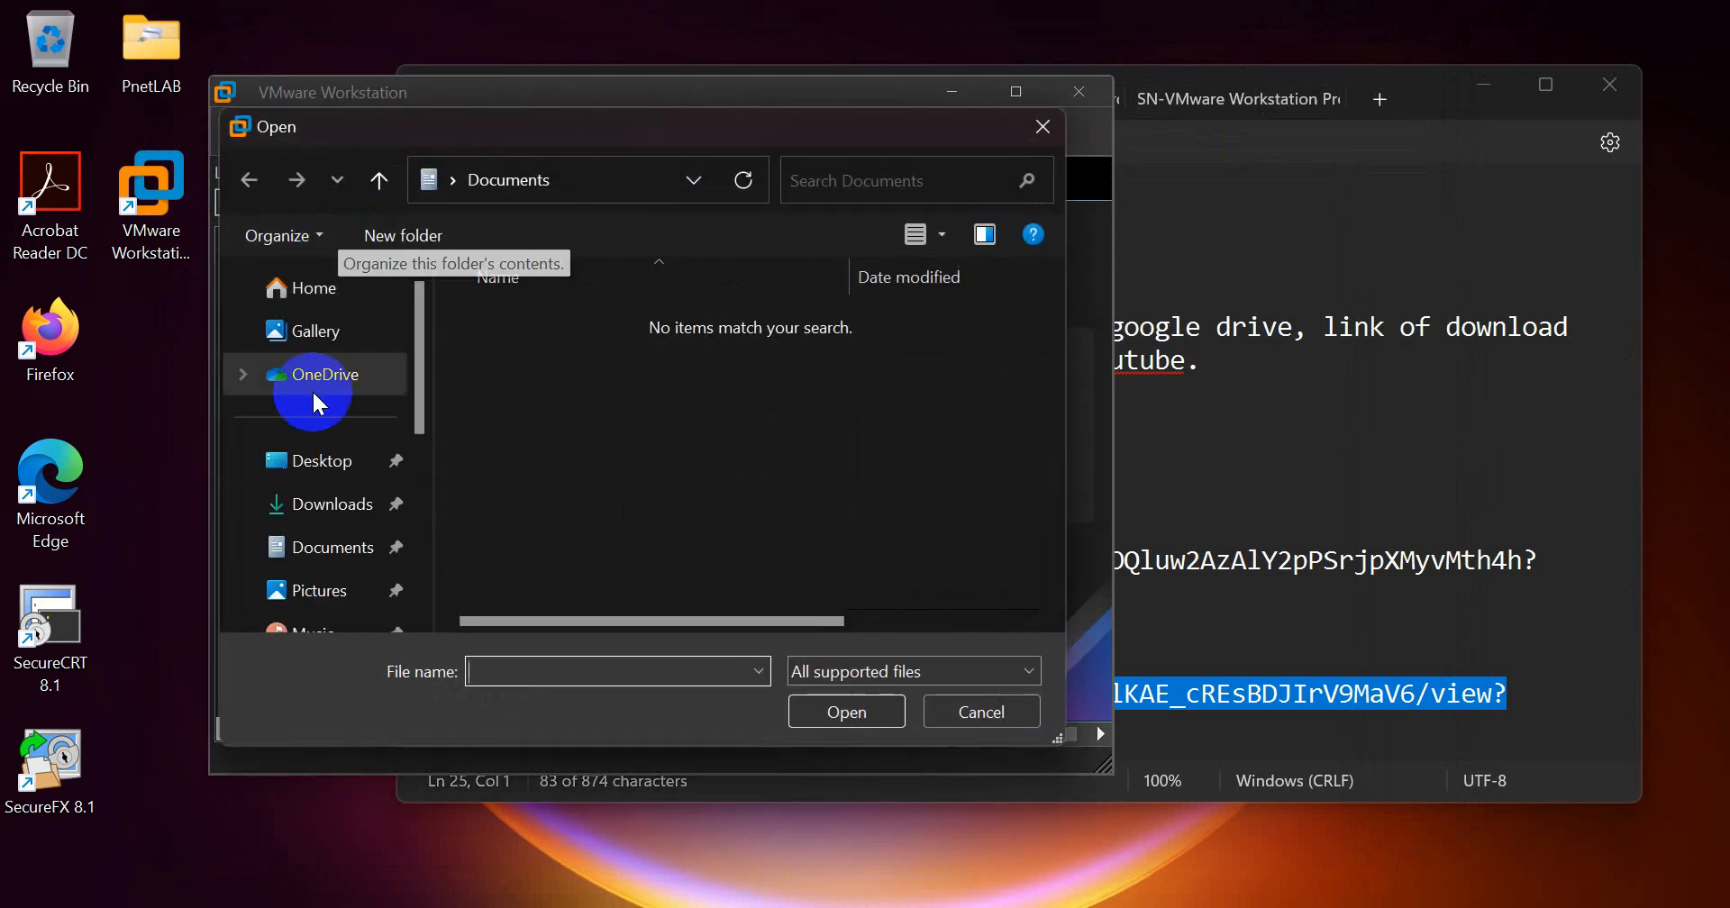
click(365, 512)
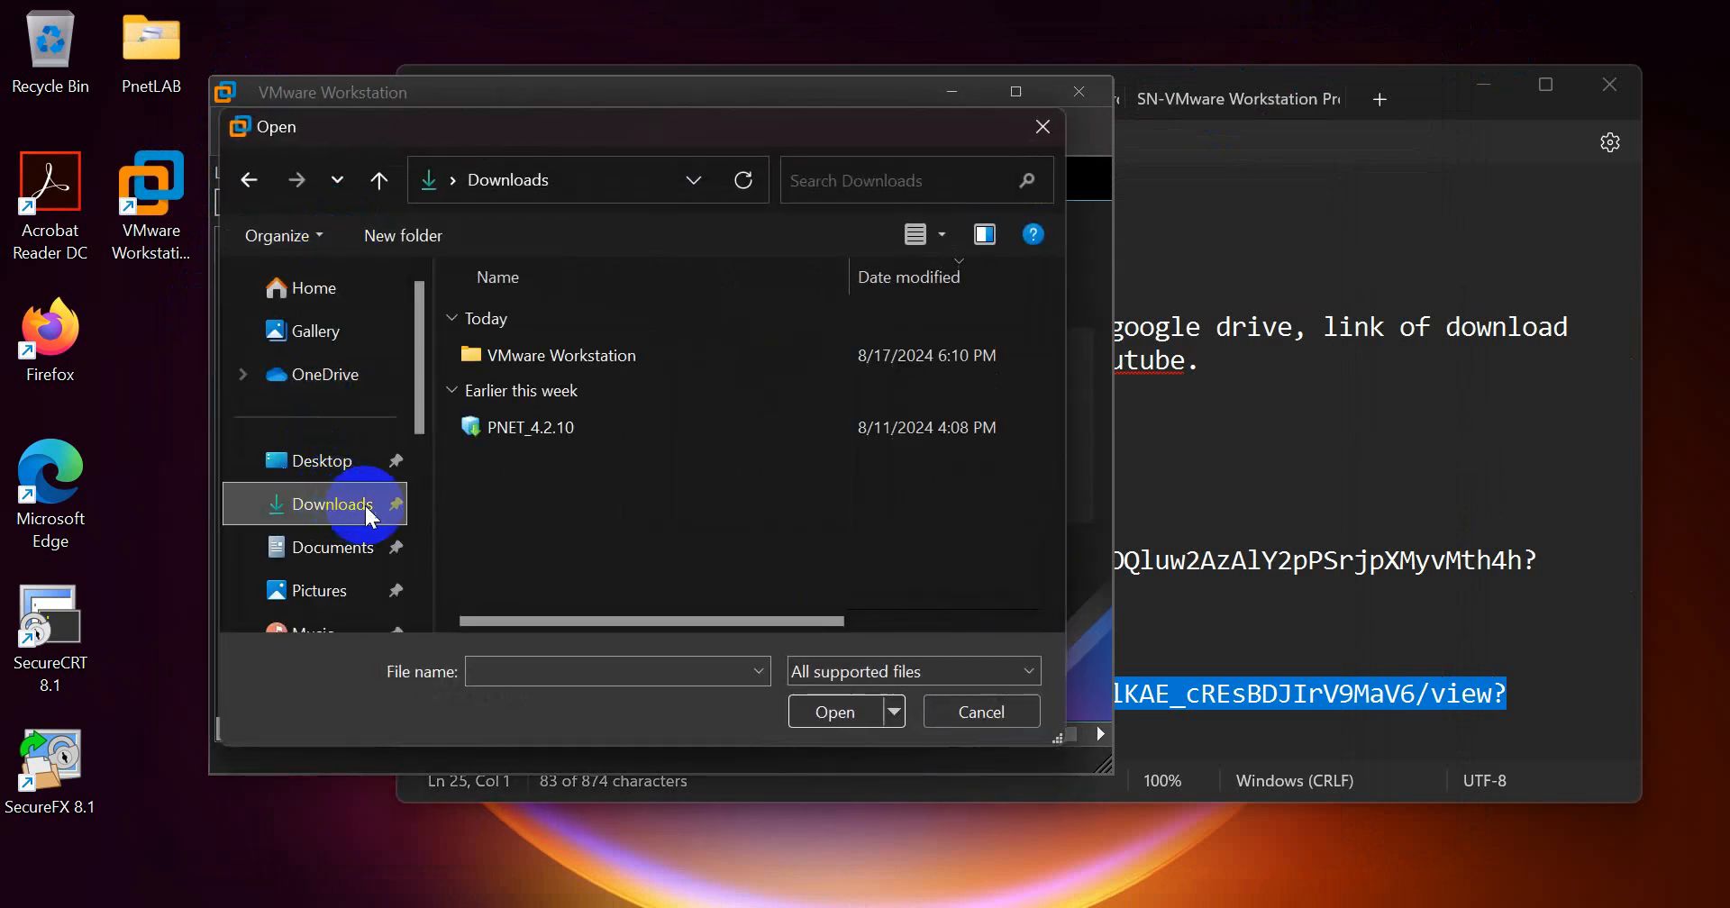
click(533, 425)
click(822, 712)
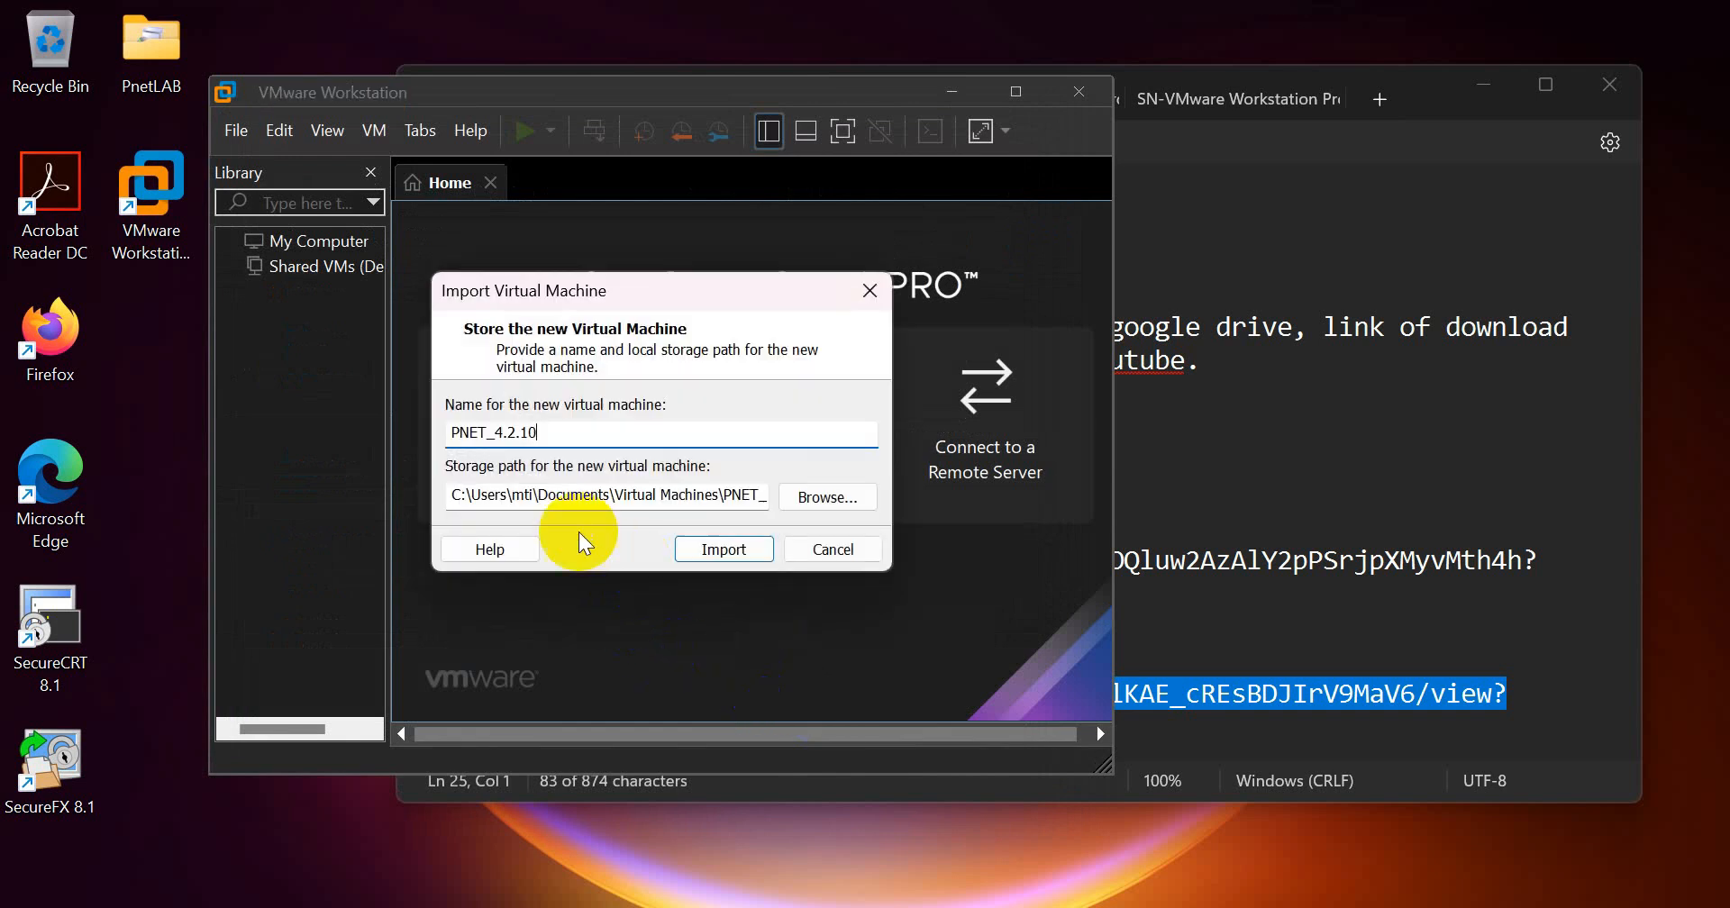
Step: Review the proposed storage path and import the virtual machine under the name PNET_4.2.10
drag(473, 498, 808, 511)
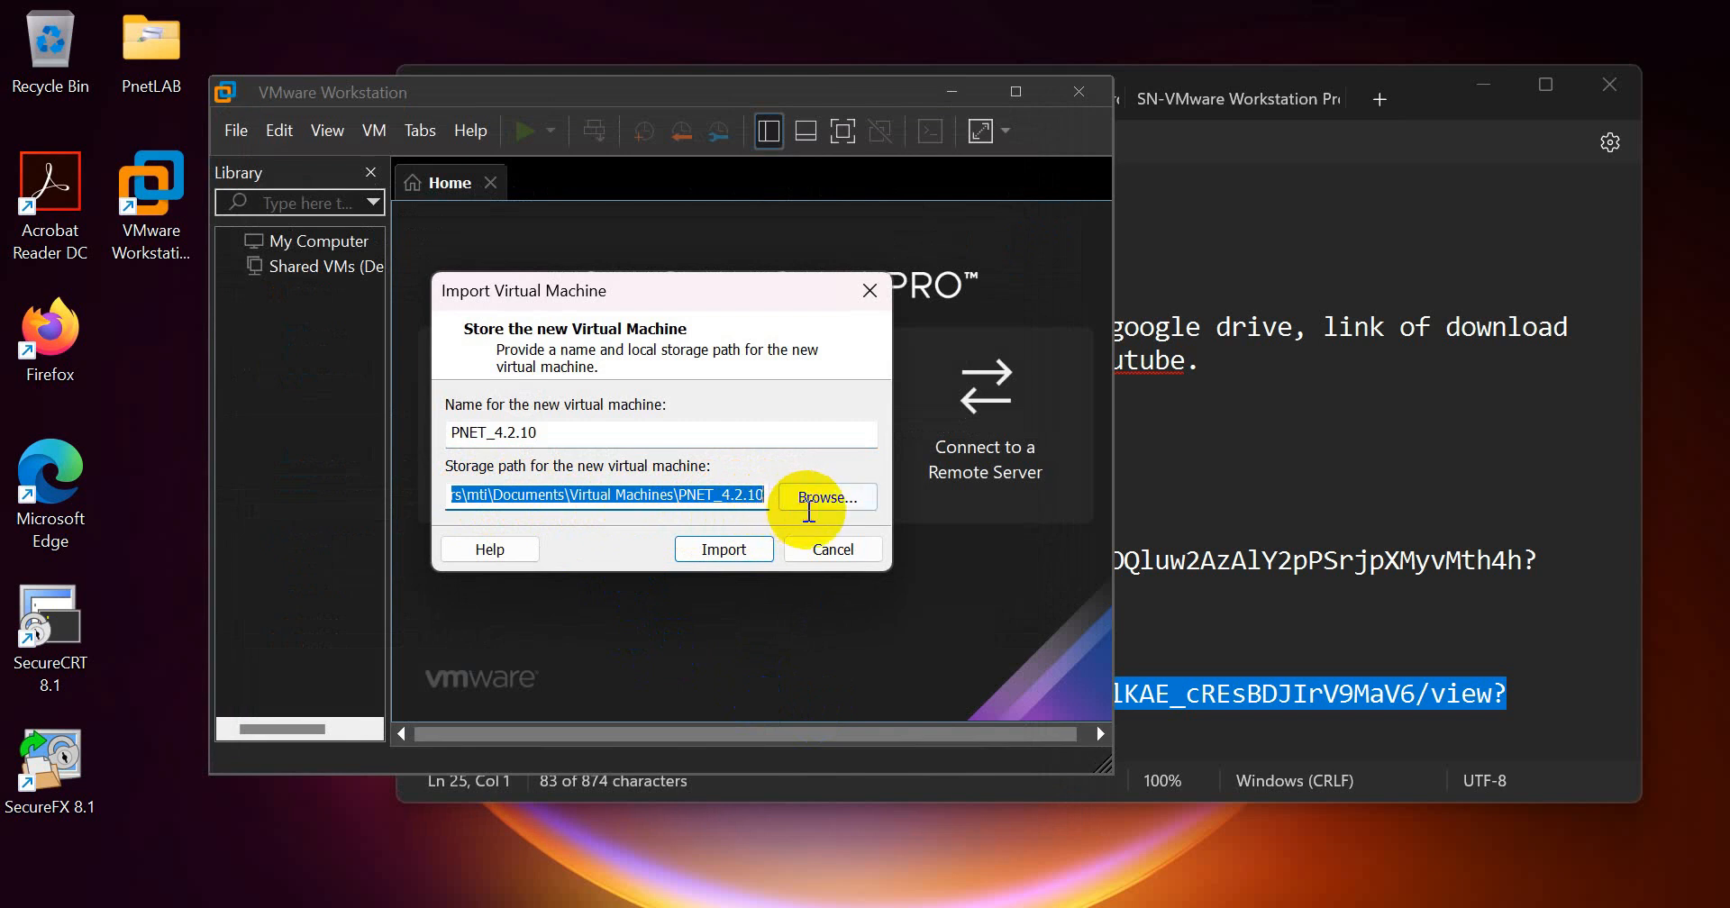
click(484, 493)
mouse_move(484, 492)
mouse_down()
mouse_move(807, 505)
mouse_move(348, 490)
mouse_move(450, 494)
mouse_up()
click(676, 495)
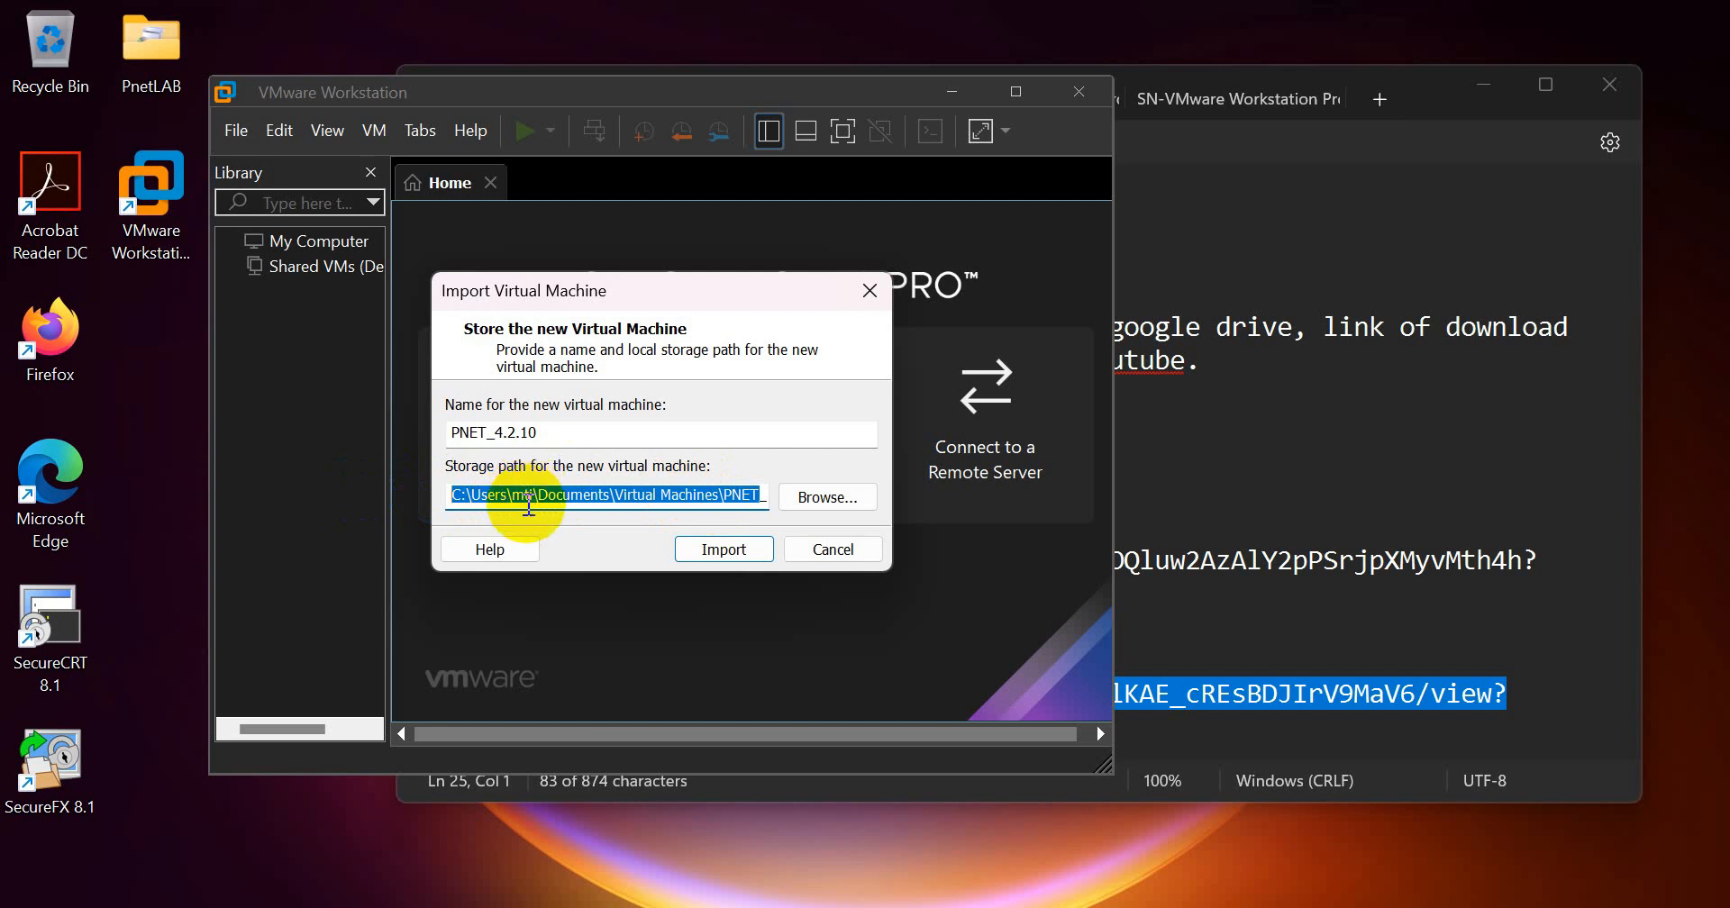
click(530, 495)
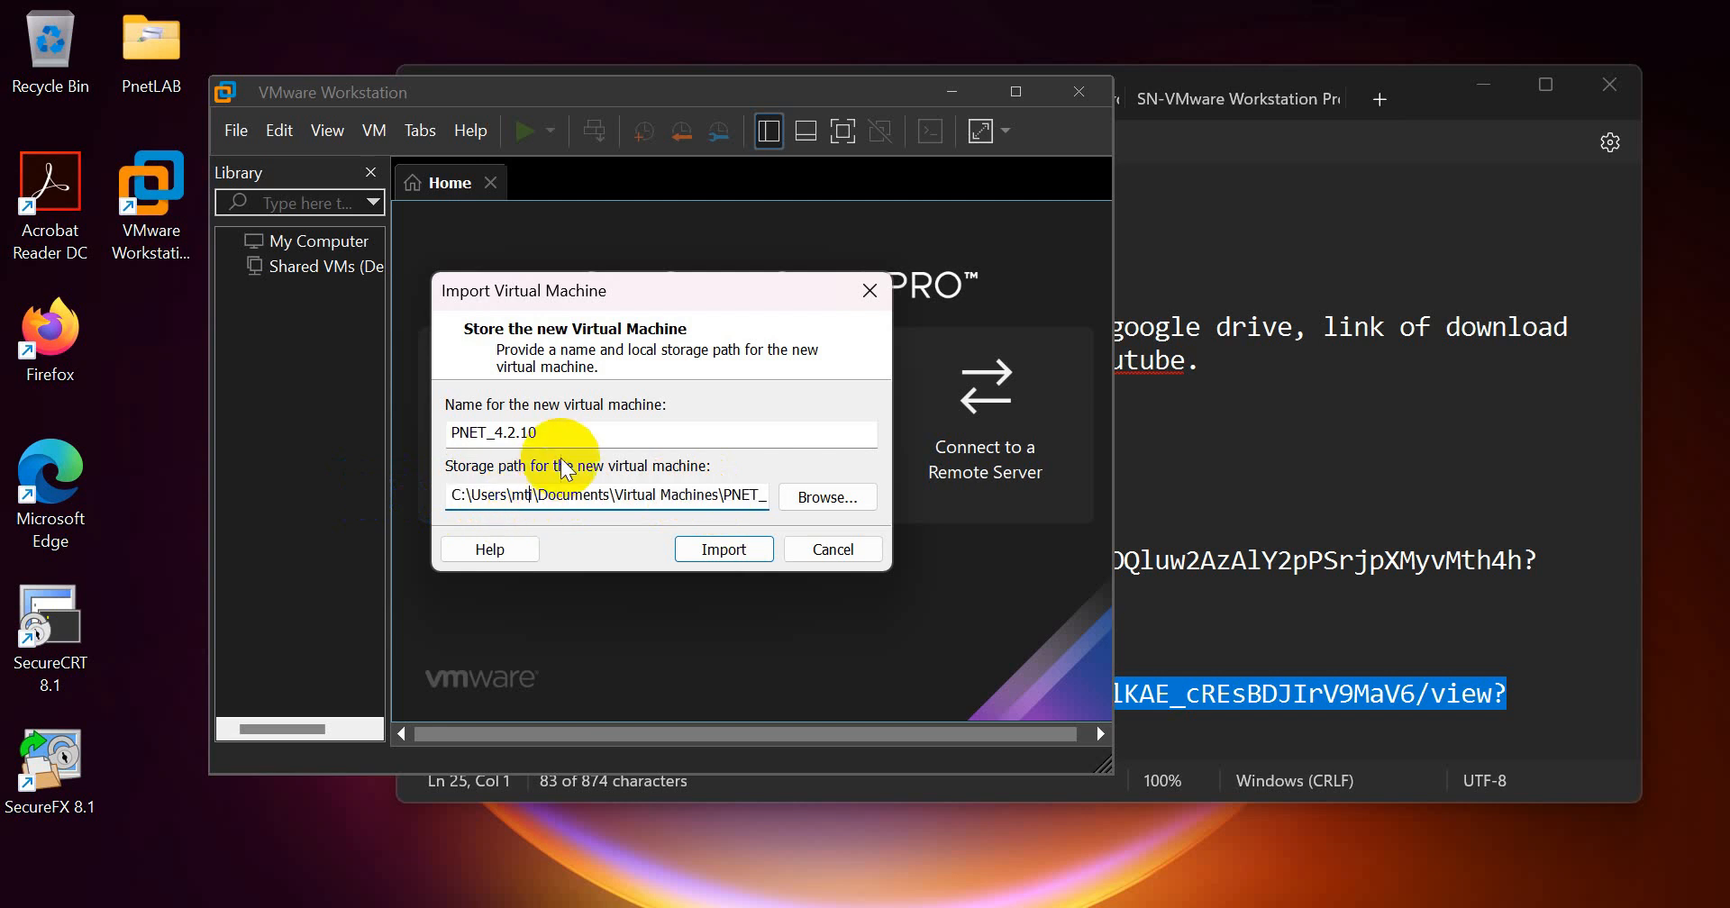
drag(664, 434, 458, 432)
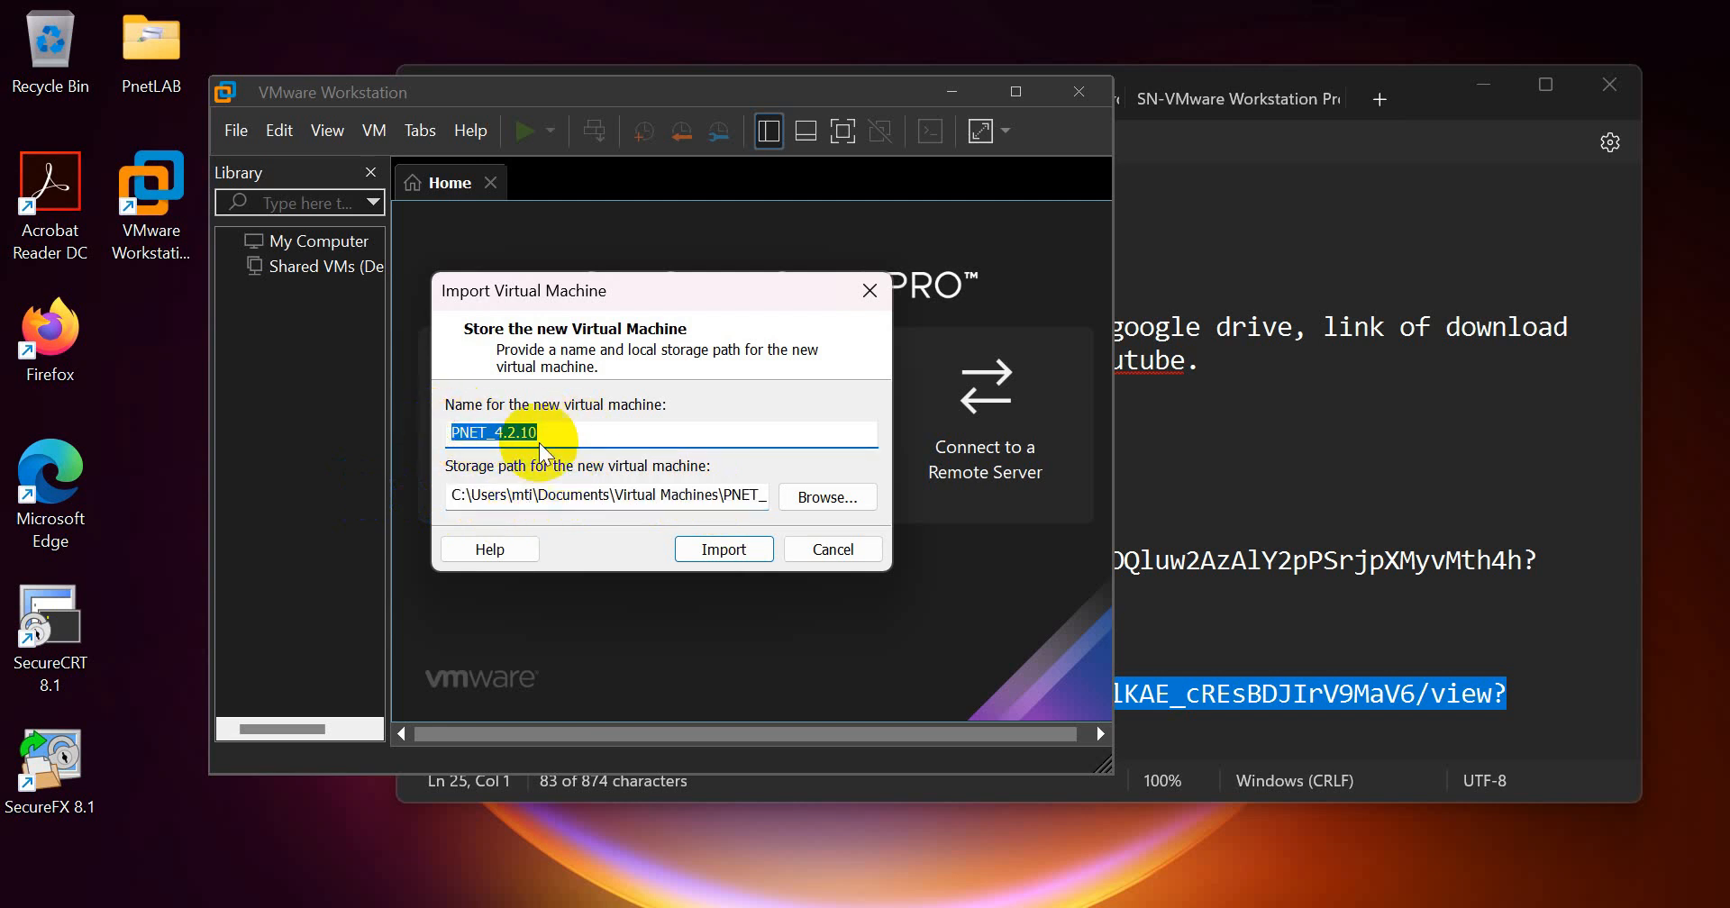
click(724, 548)
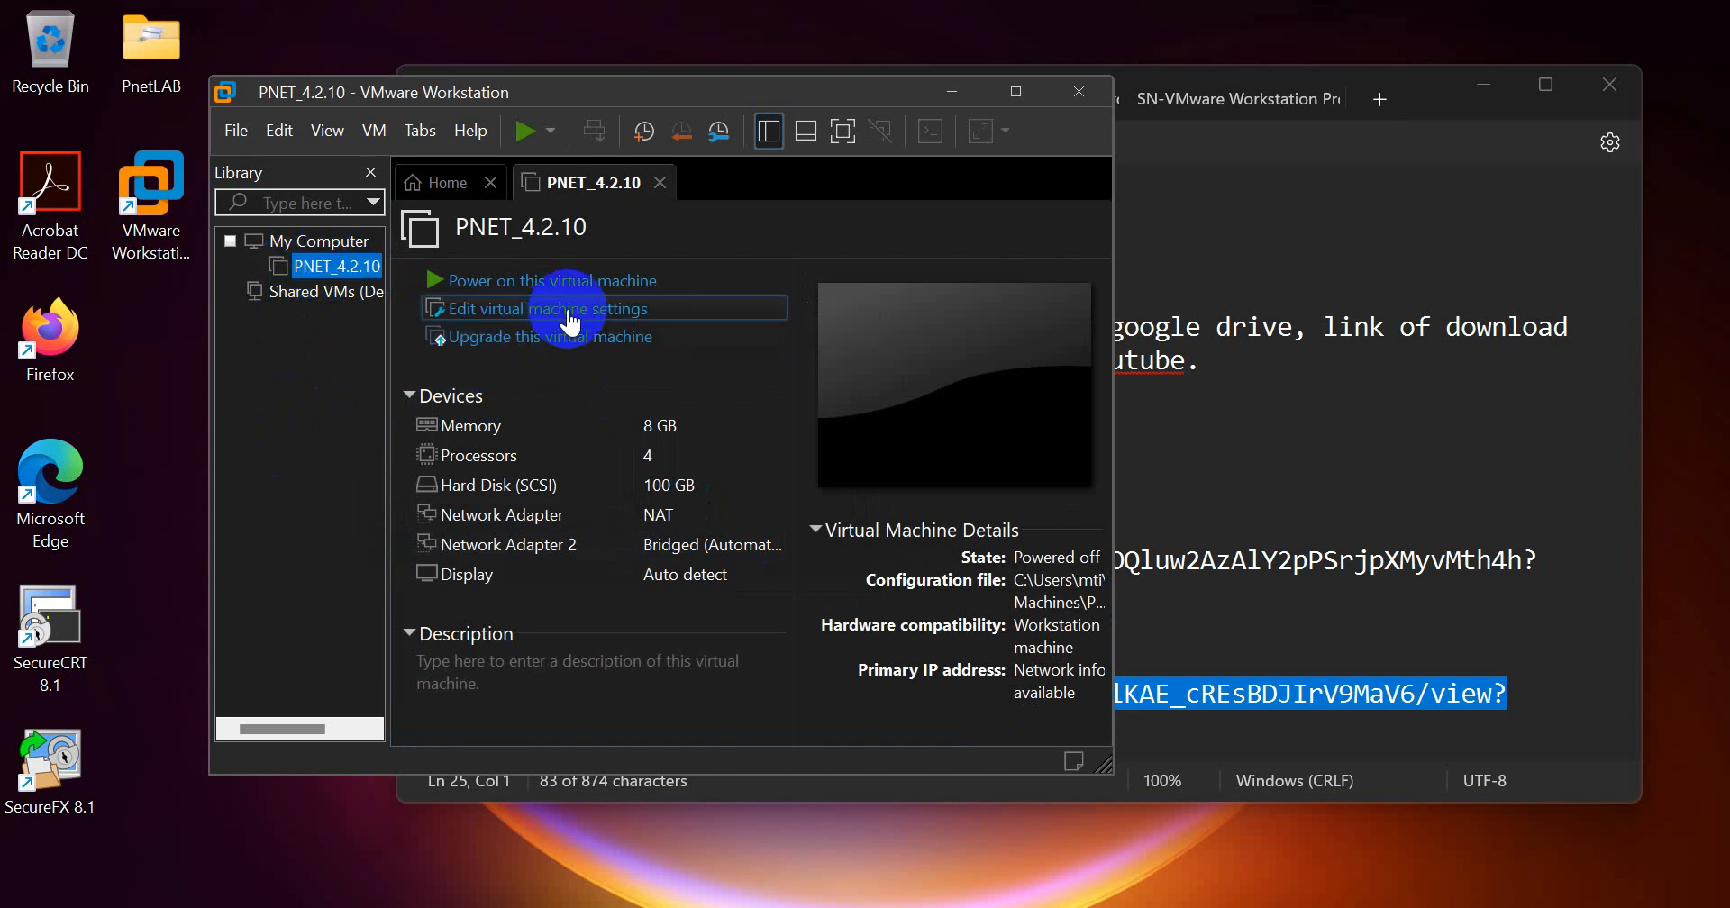
Step: Enable Virtualize Intel VT-x/EPT or AMD-V/RVI and Virtualize CPU performance counters in the PNET_4.2.10 processor settings
click(569, 309)
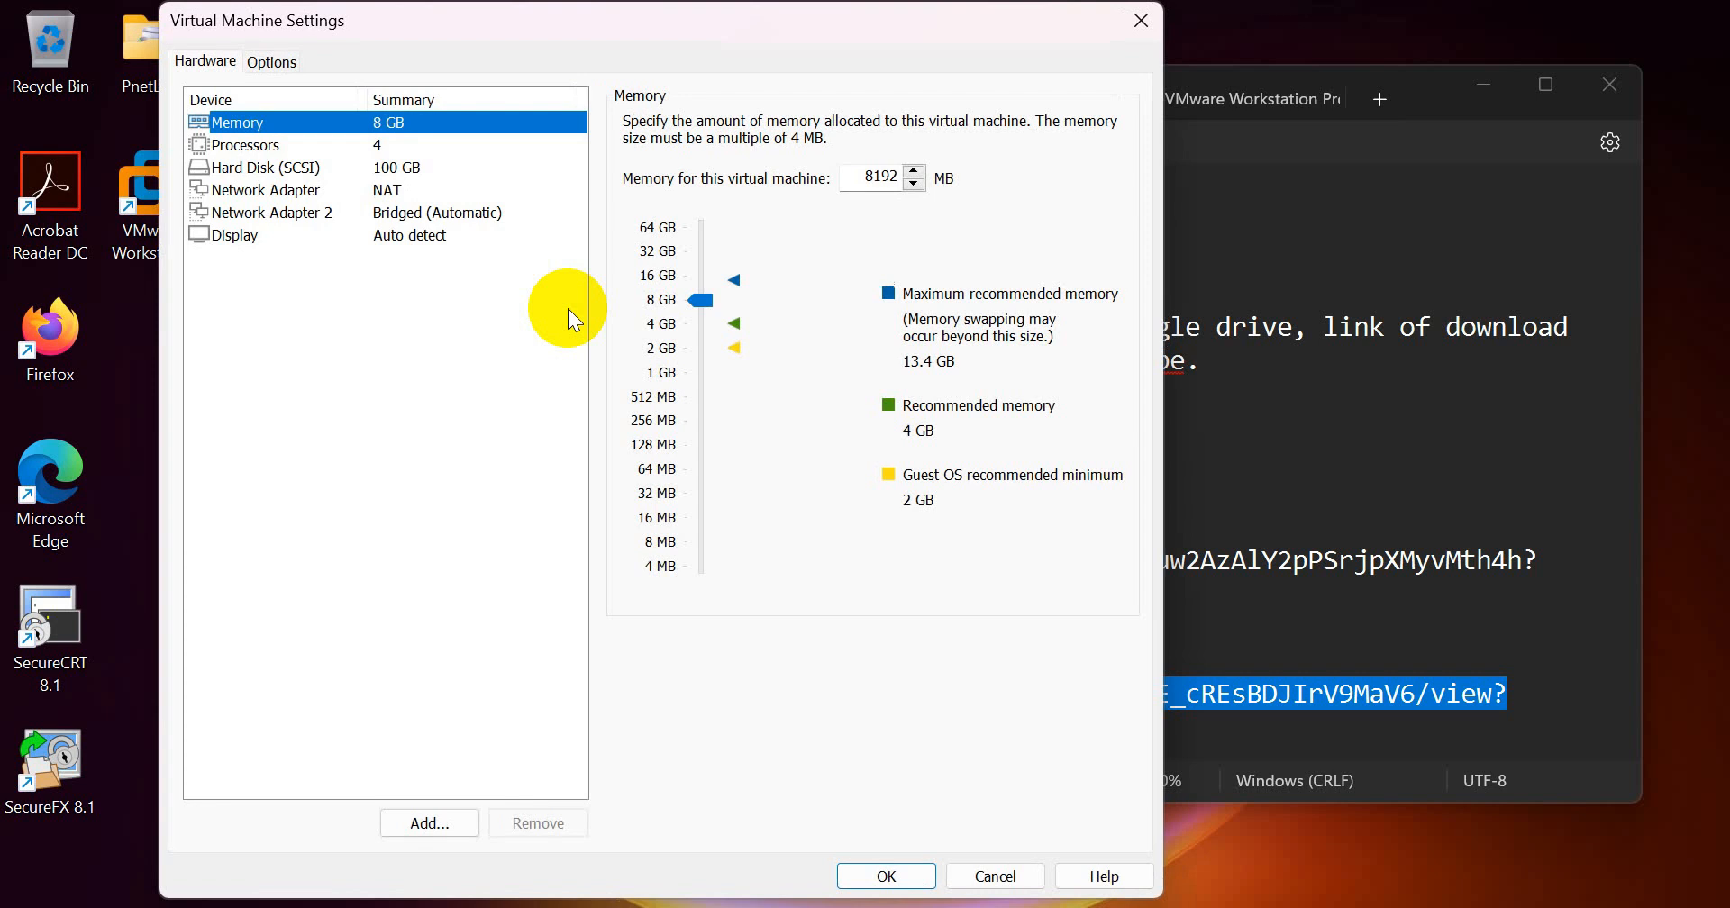
click(272, 140)
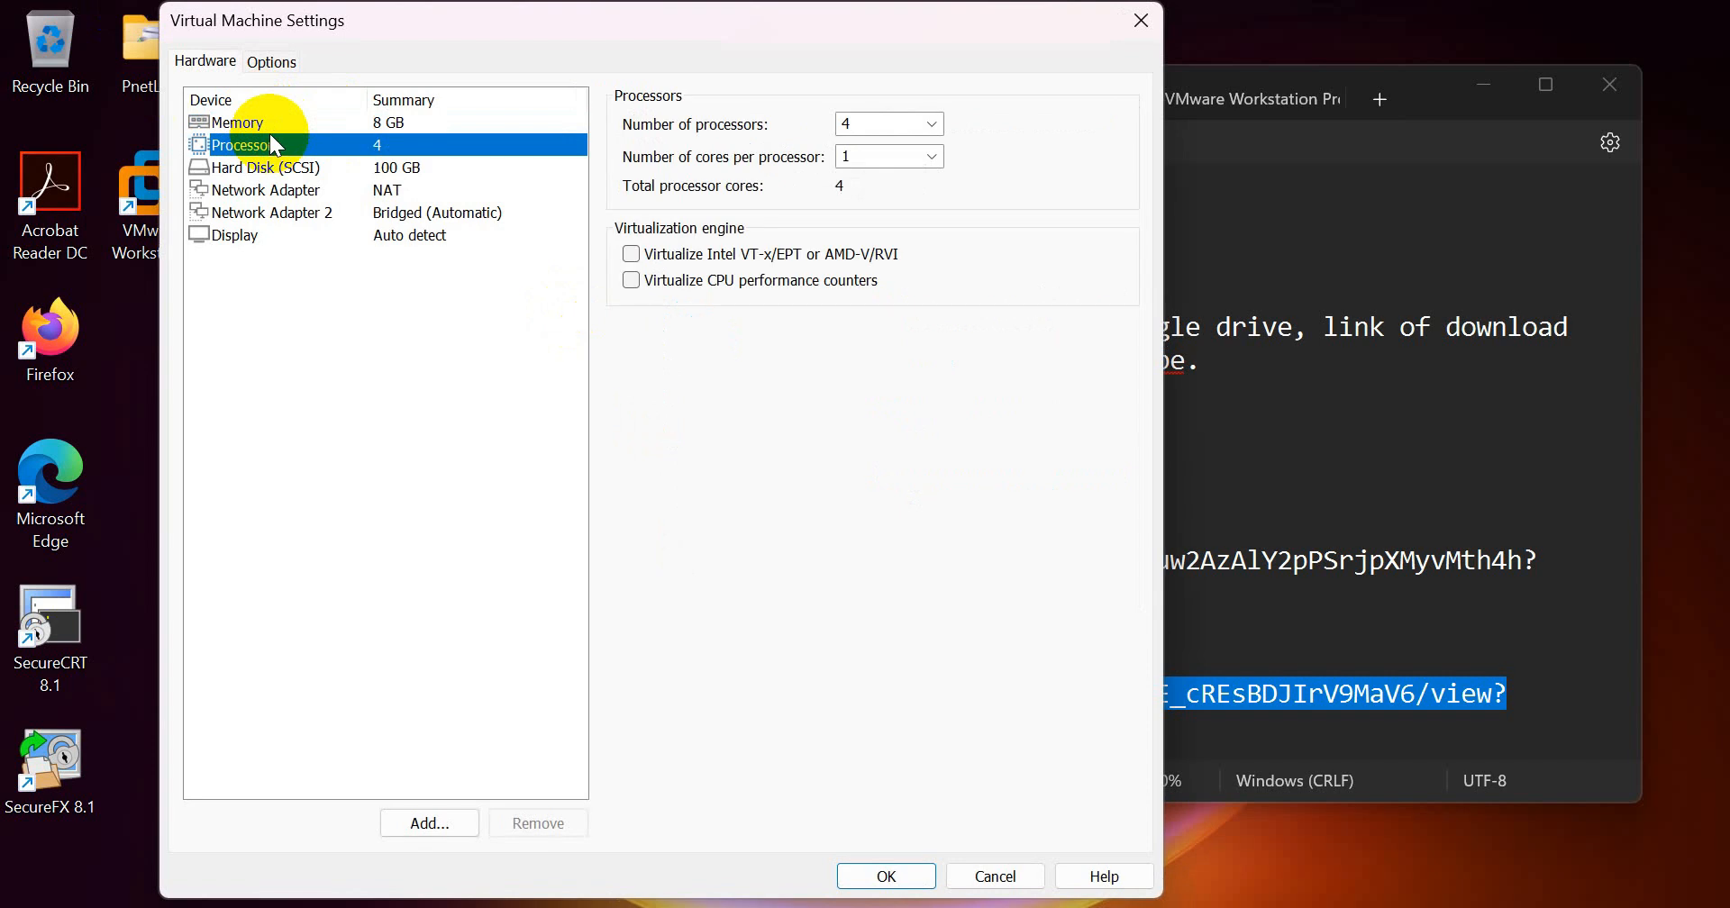
click(633, 261)
click(631, 259)
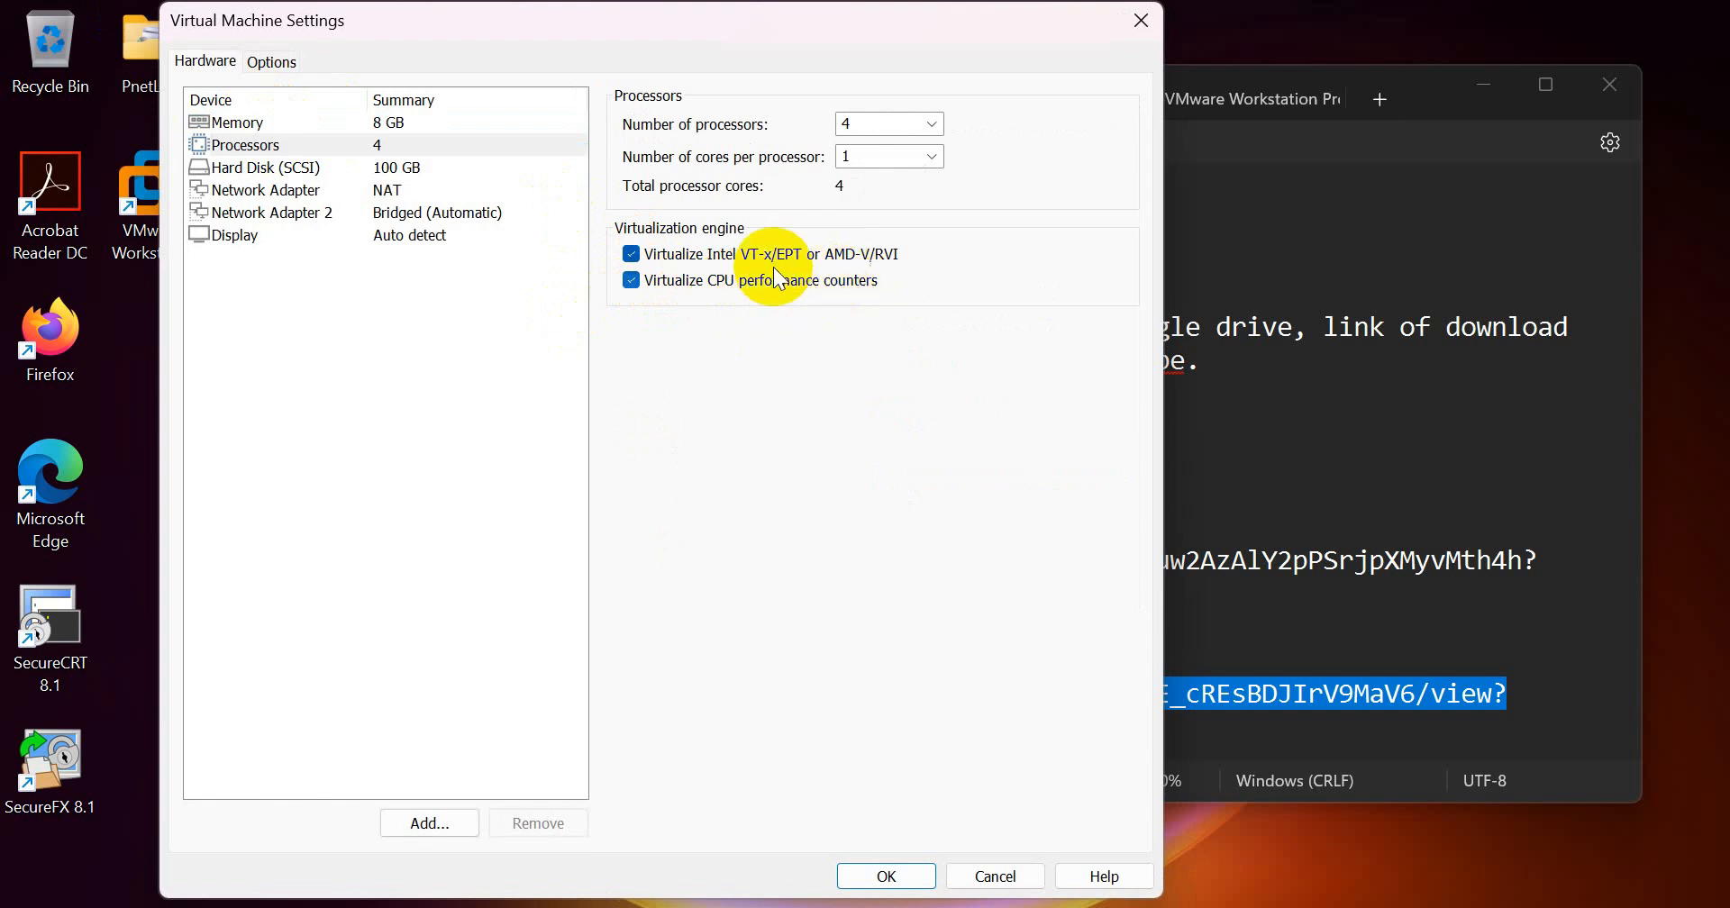
Step: Check the memory and adapter settings, and connect the first network adapter to the custom virtual network VMnet8 (NAT)
click(267, 123)
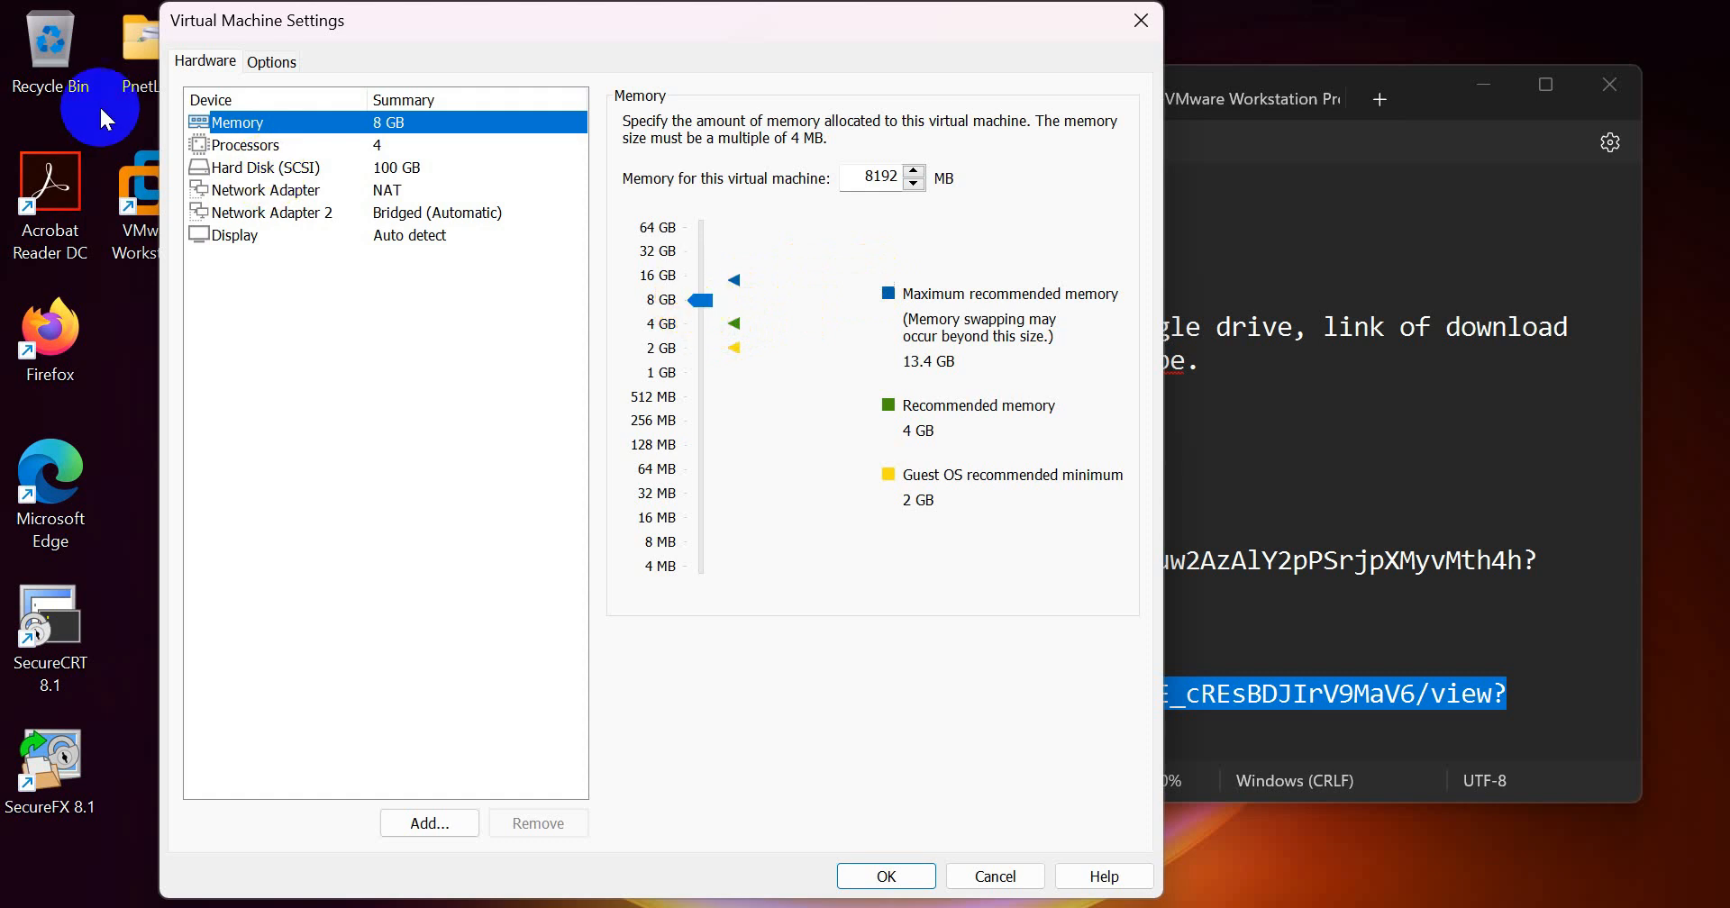
click(272, 192)
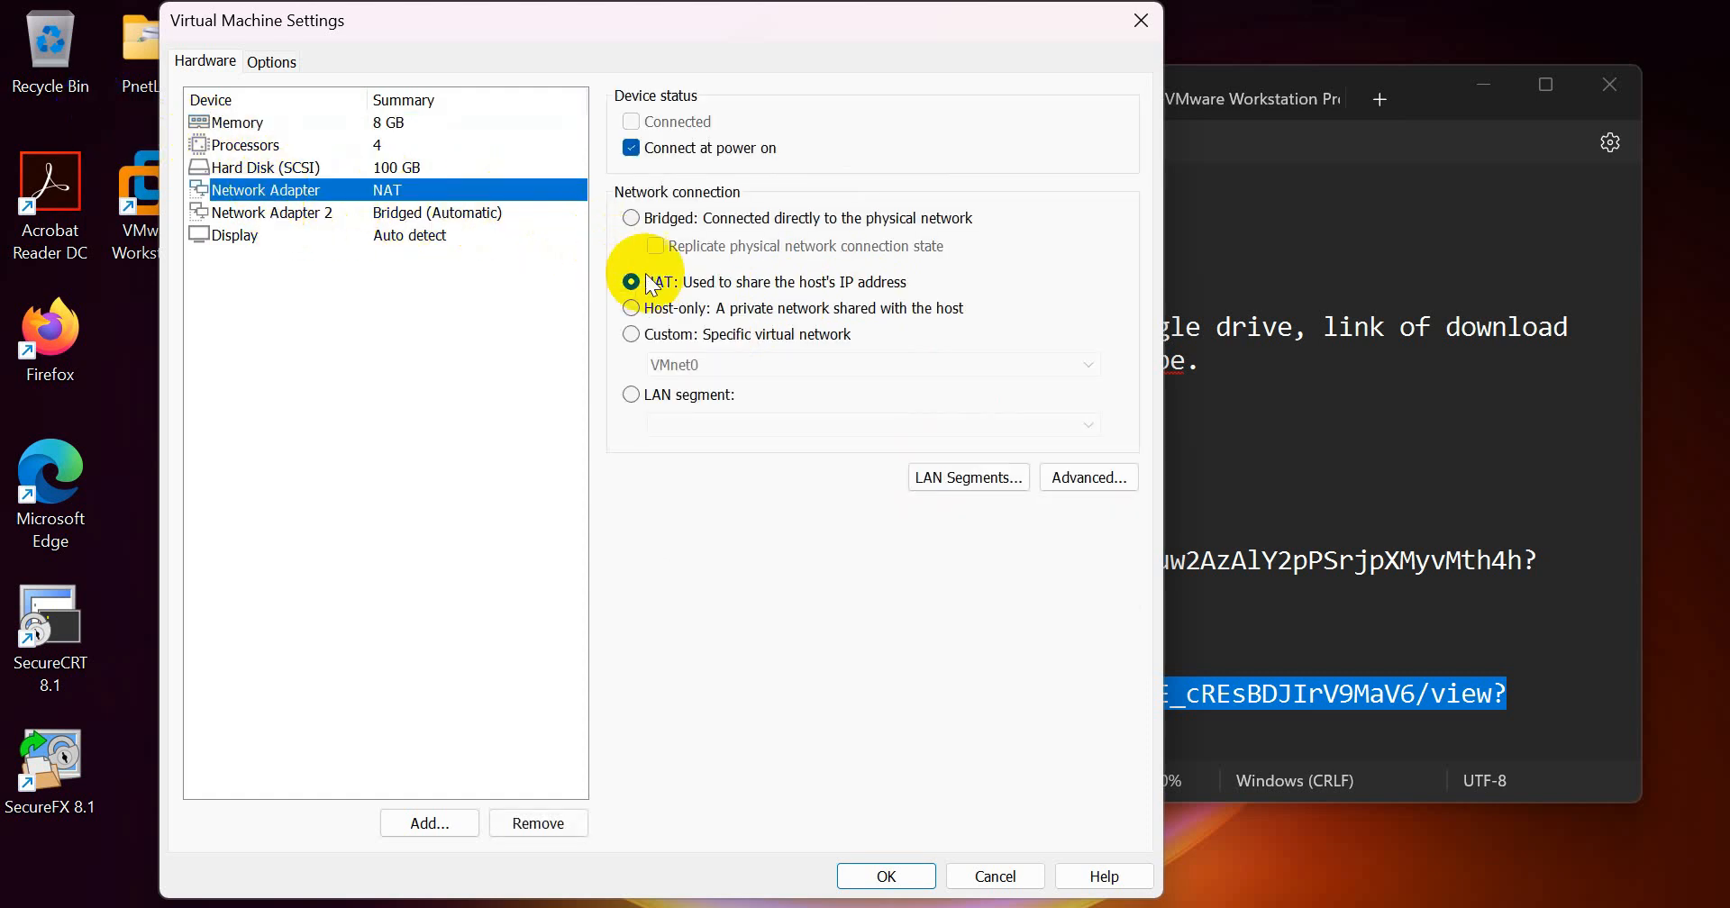
click(375, 214)
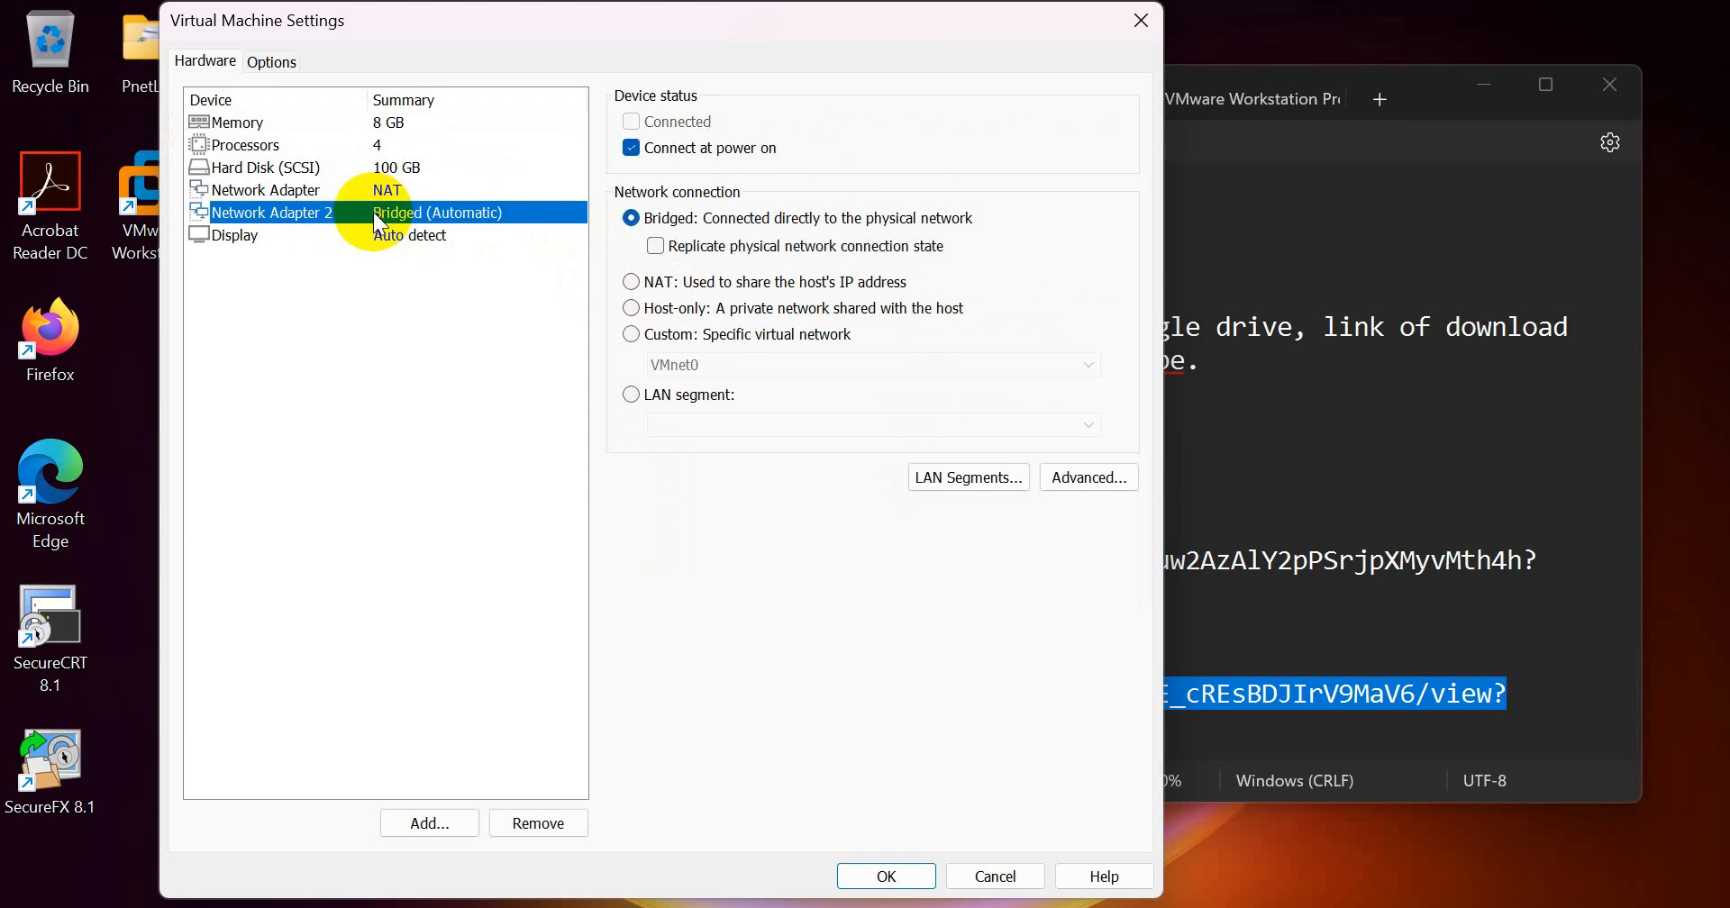
click(353, 193)
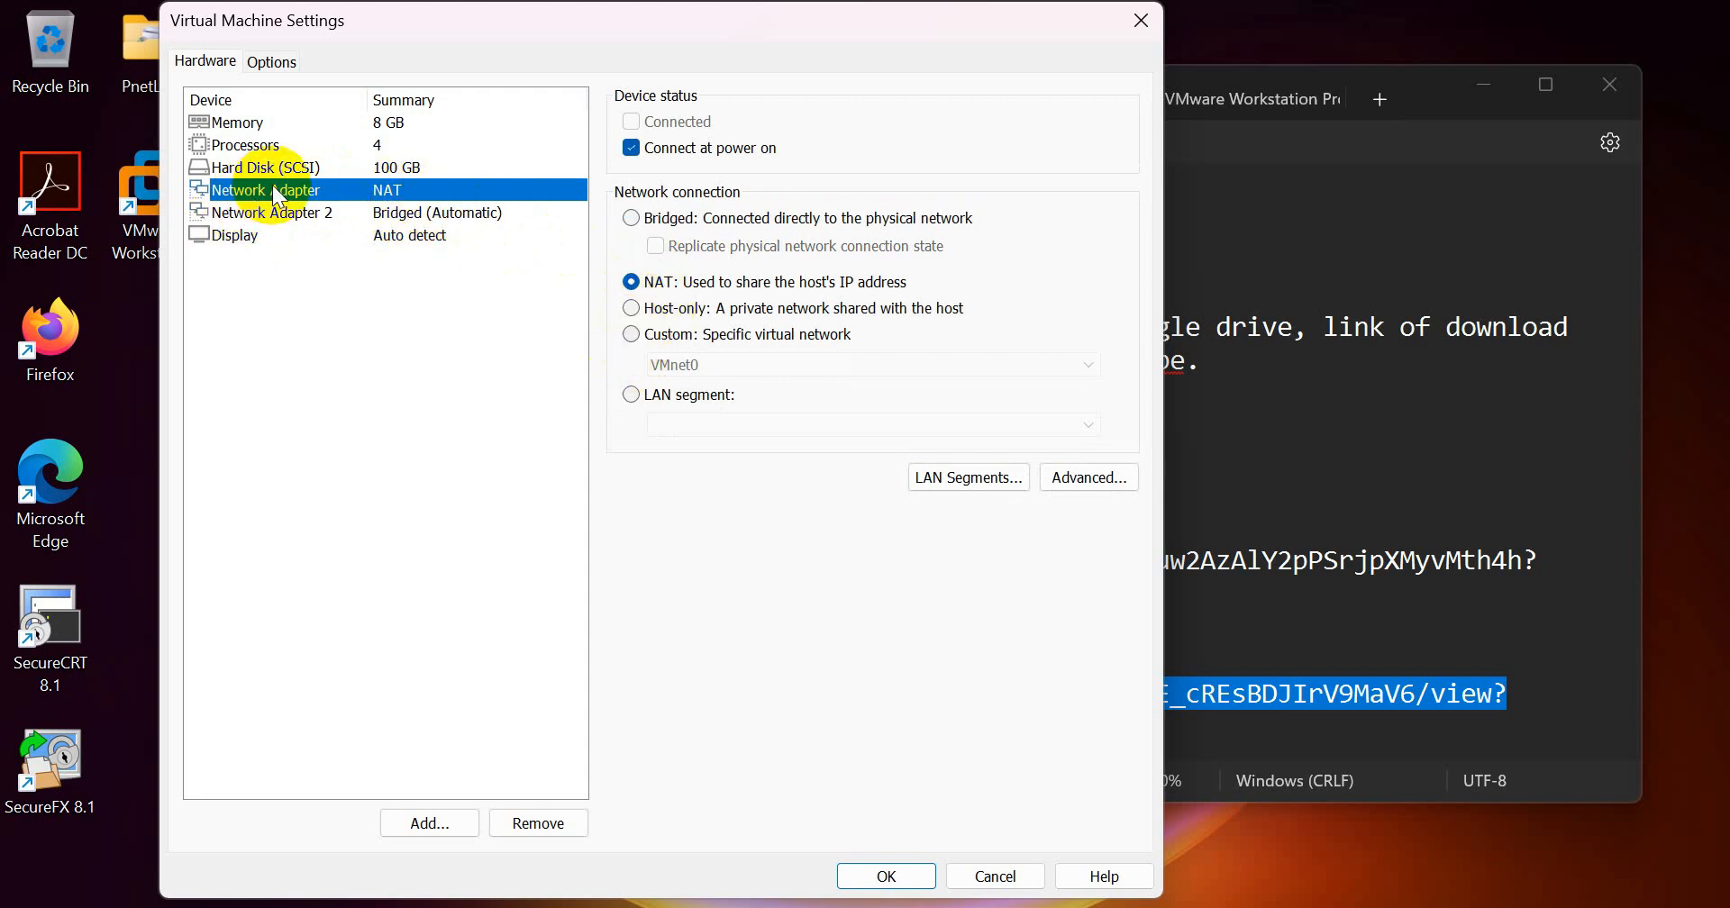
click(647, 335)
click(1059, 366)
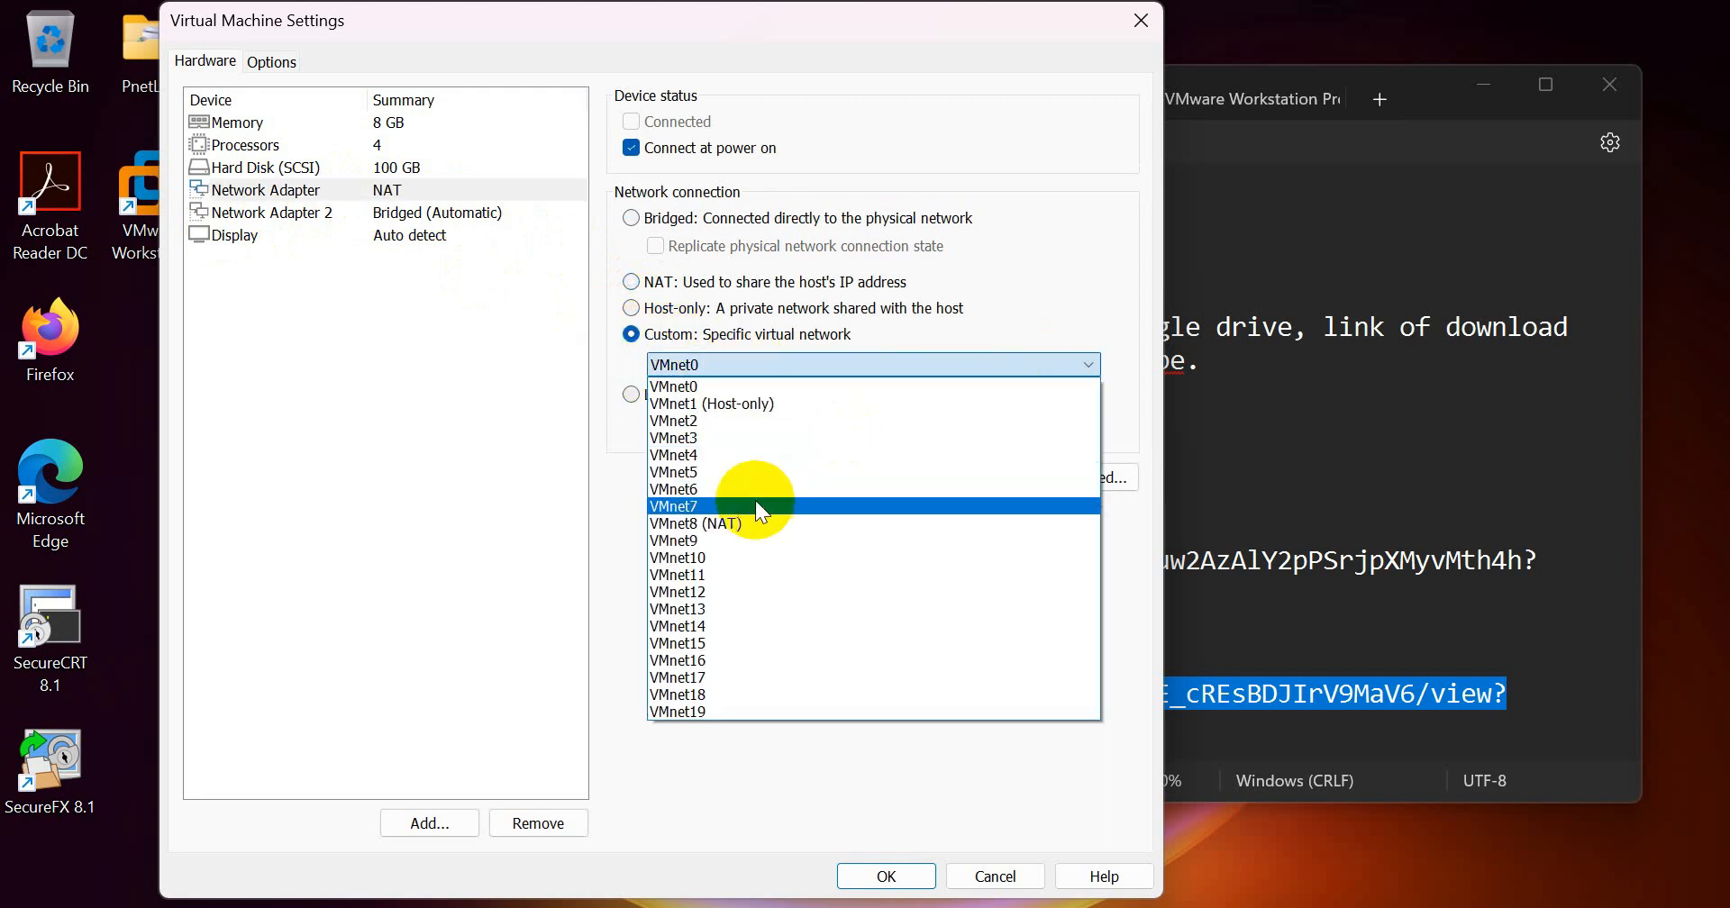
click(743, 523)
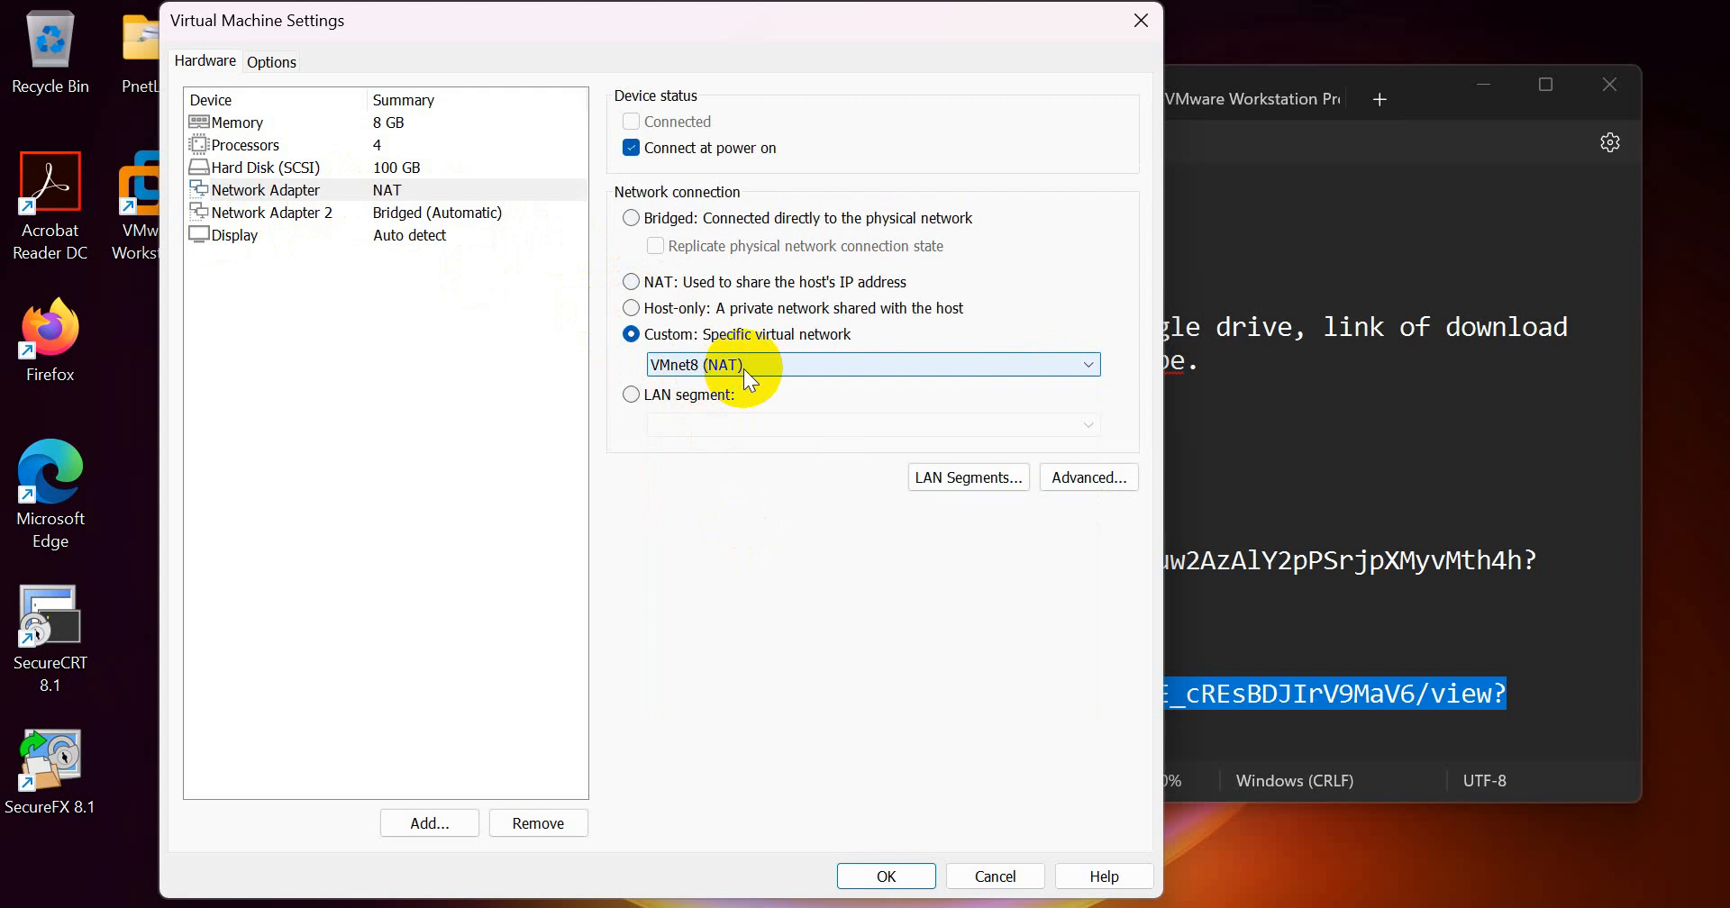
Step: Connect Network Adapter 2 to the custom virtual network VMnet1 (Host-only) and save the virtual machine settings
click(256, 213)
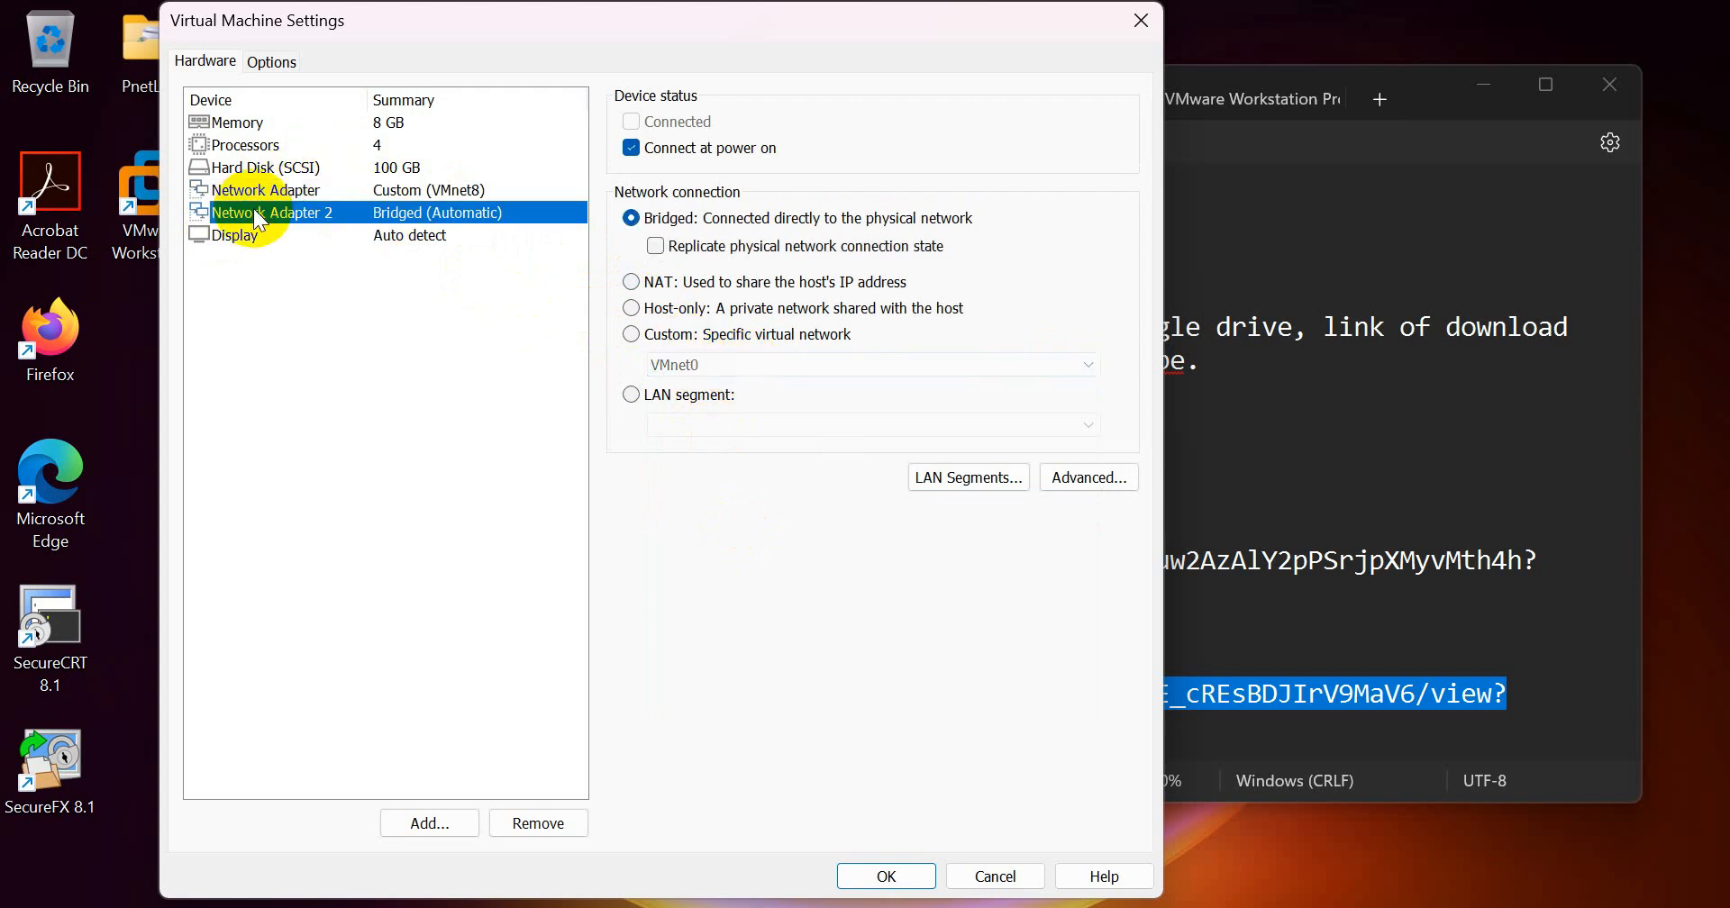
click(650, 332)
click(814, 366)
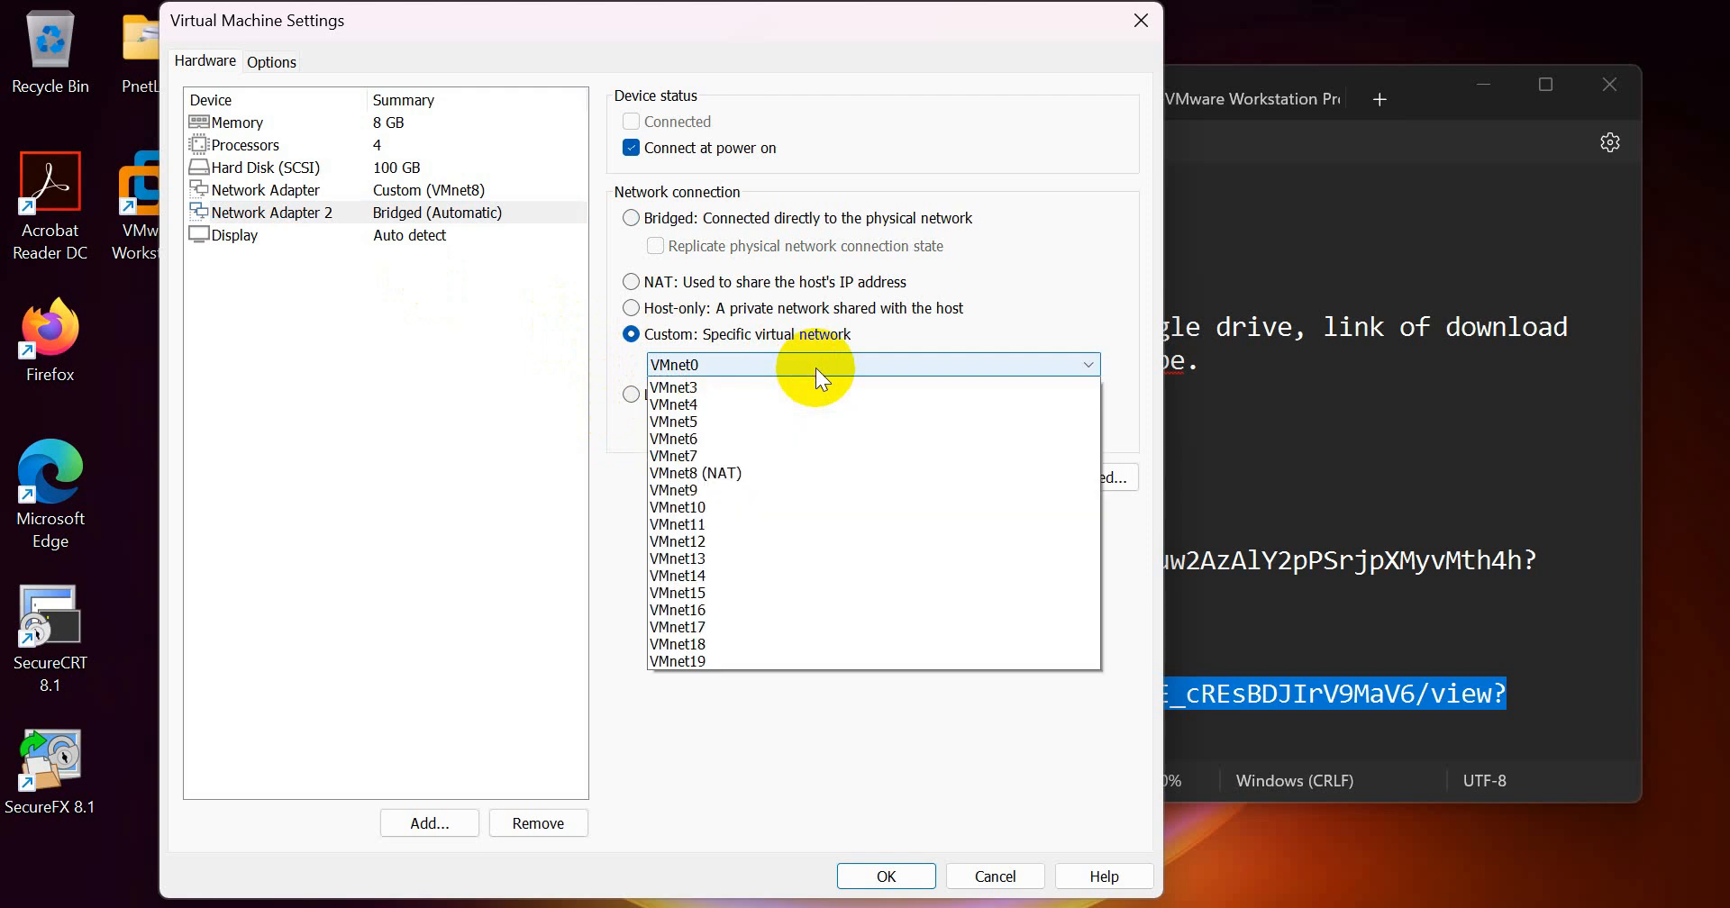
click(782, 395)
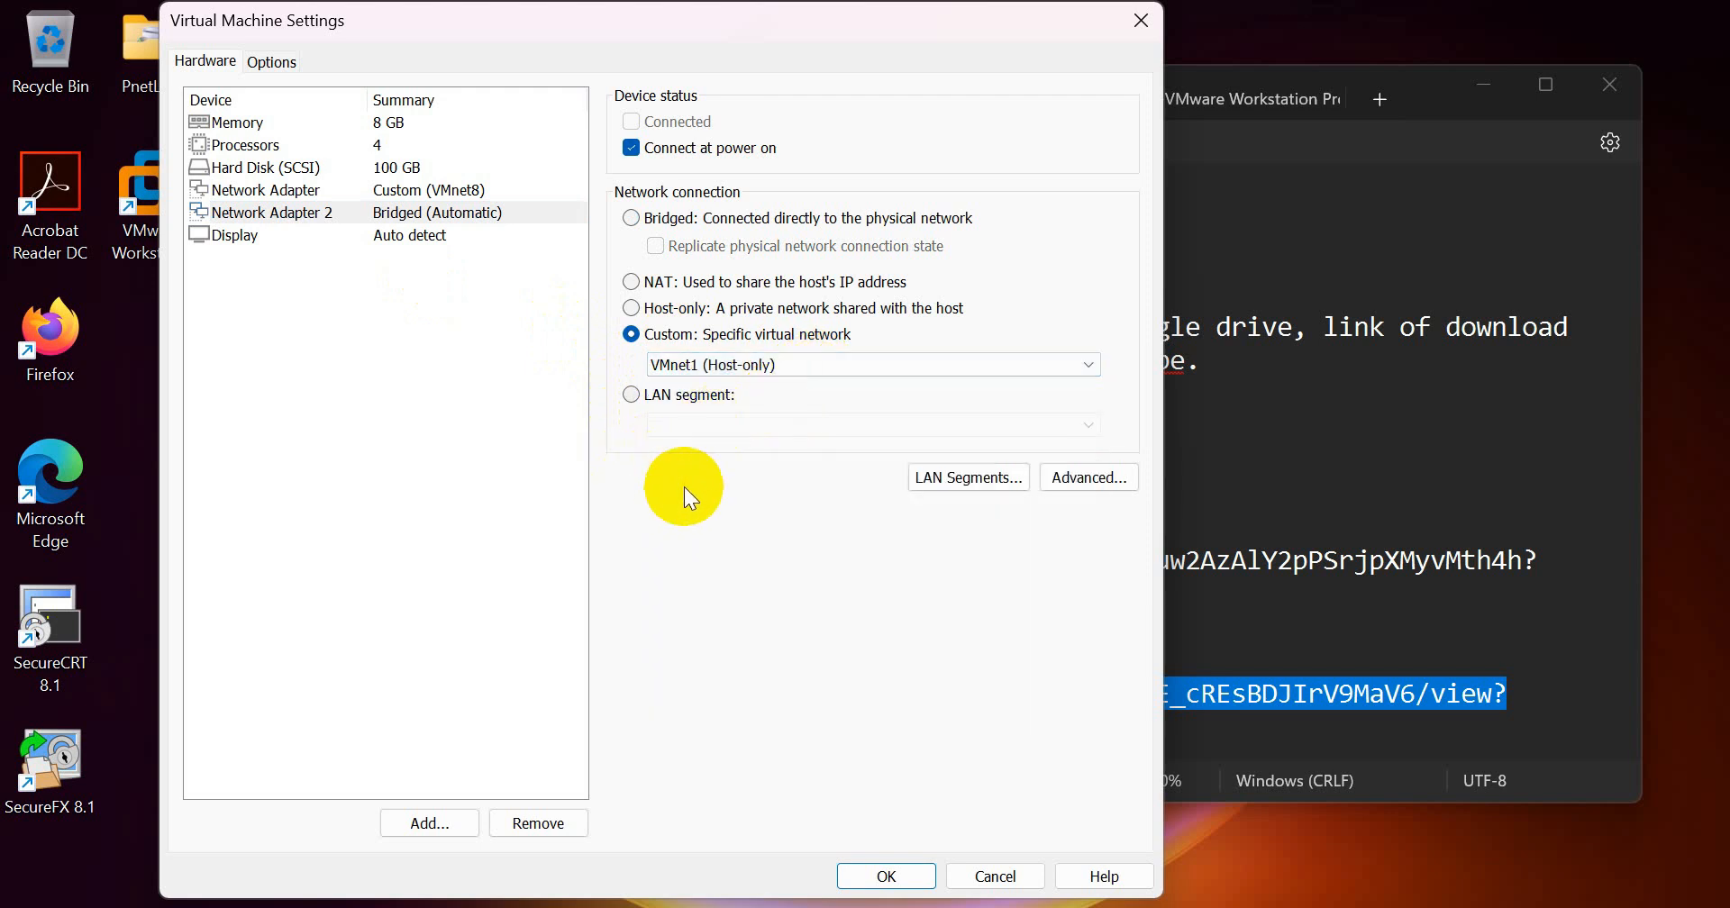
click(901, 875)
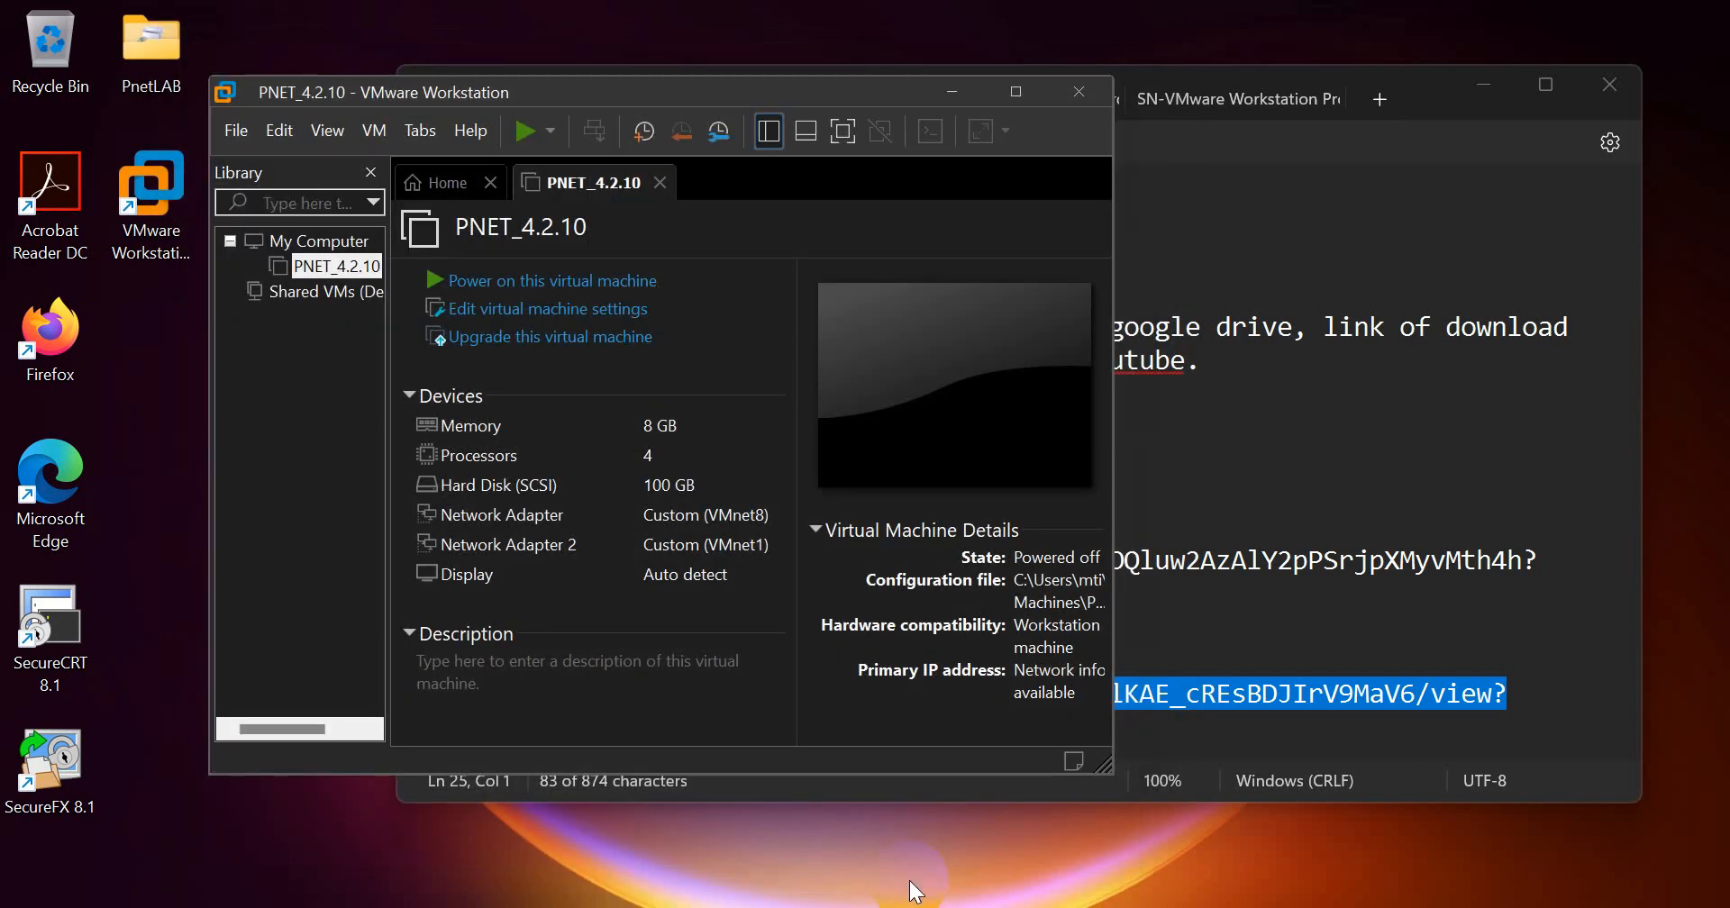
Step: Review the saved processor, hard disk and network adapter settings of PNET_4.2.10, including the disk expansion option, without changing anything
click(491, 316)
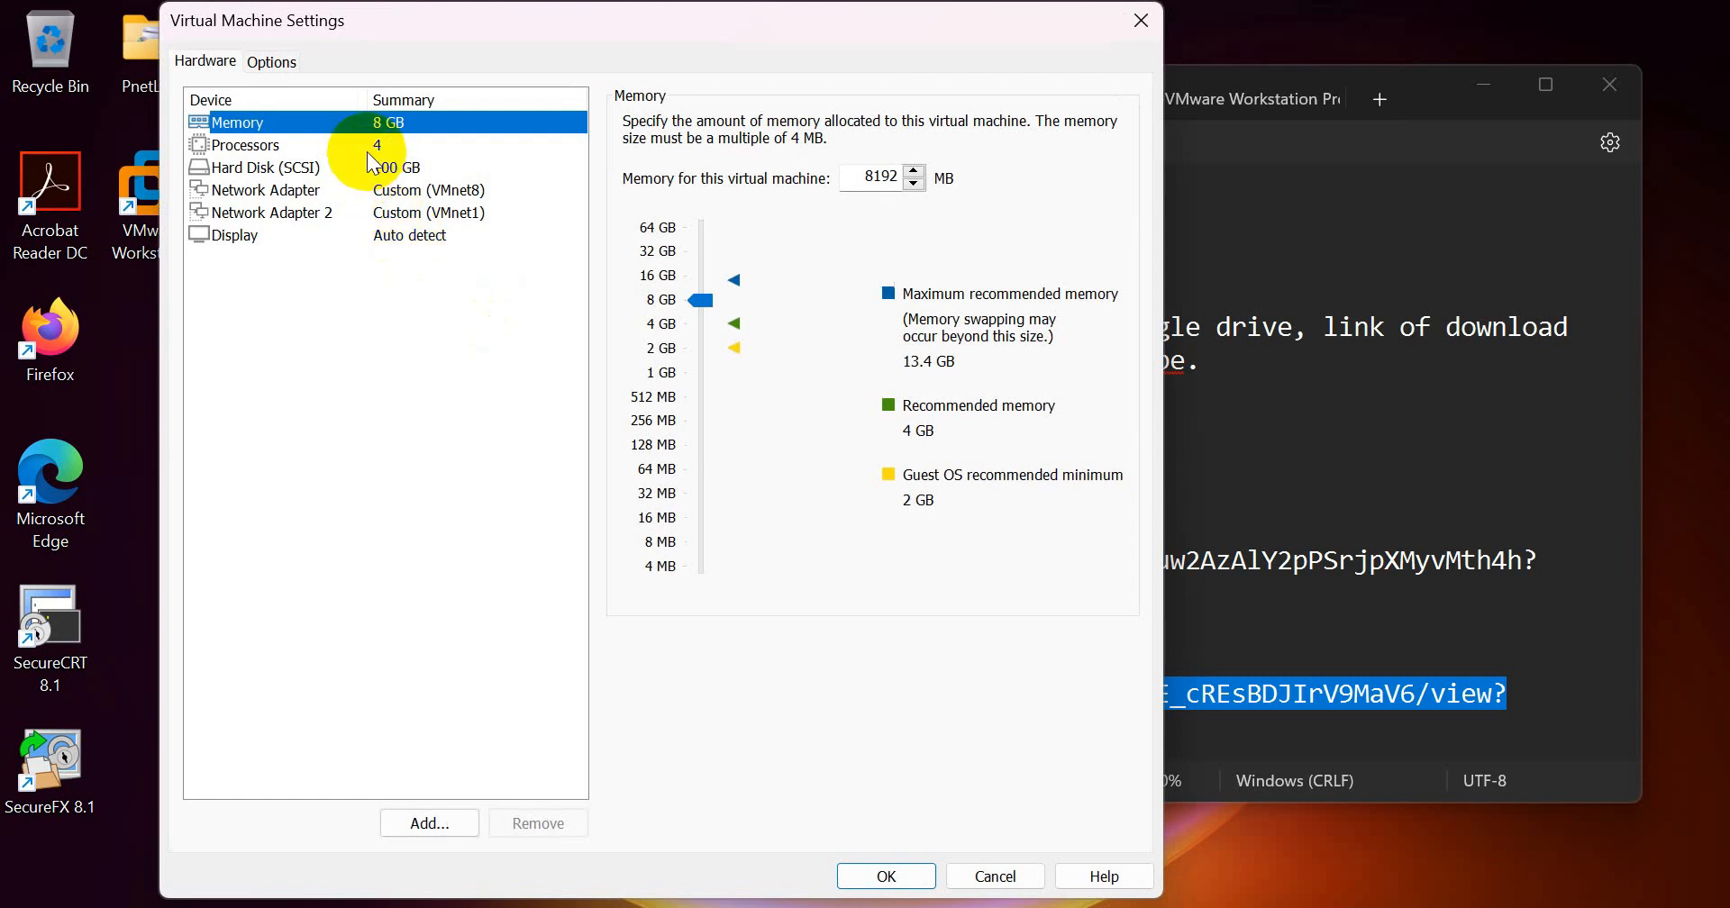
click(366, 147)
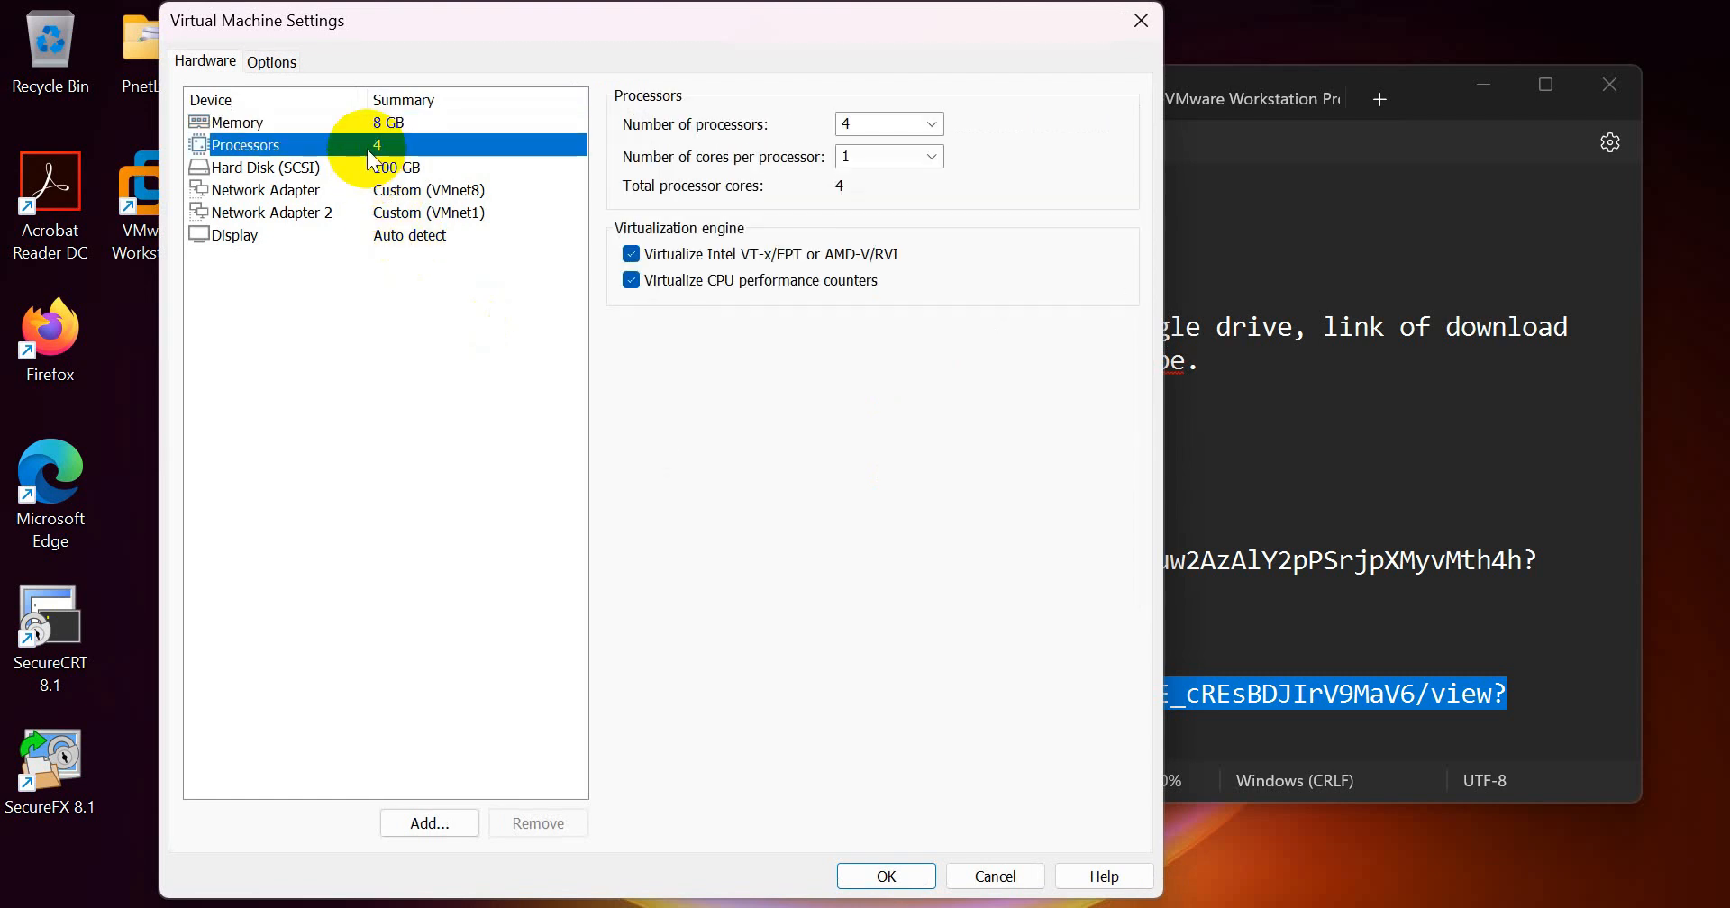
click(367, 169)
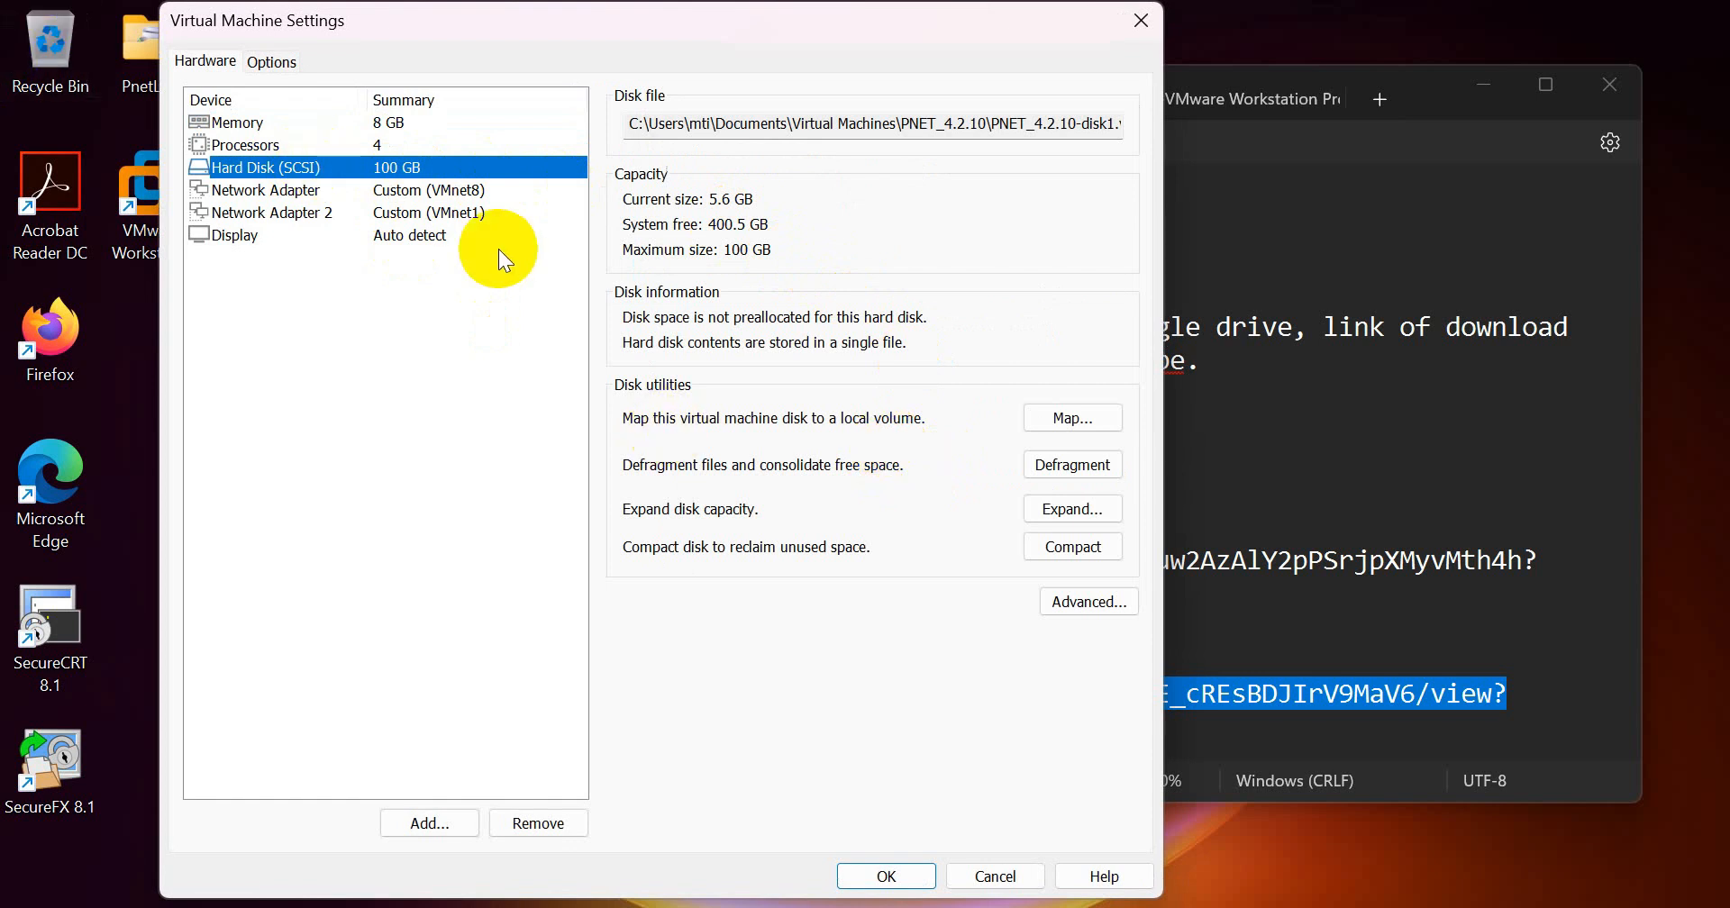
click(410, 189)
click(404, 166)
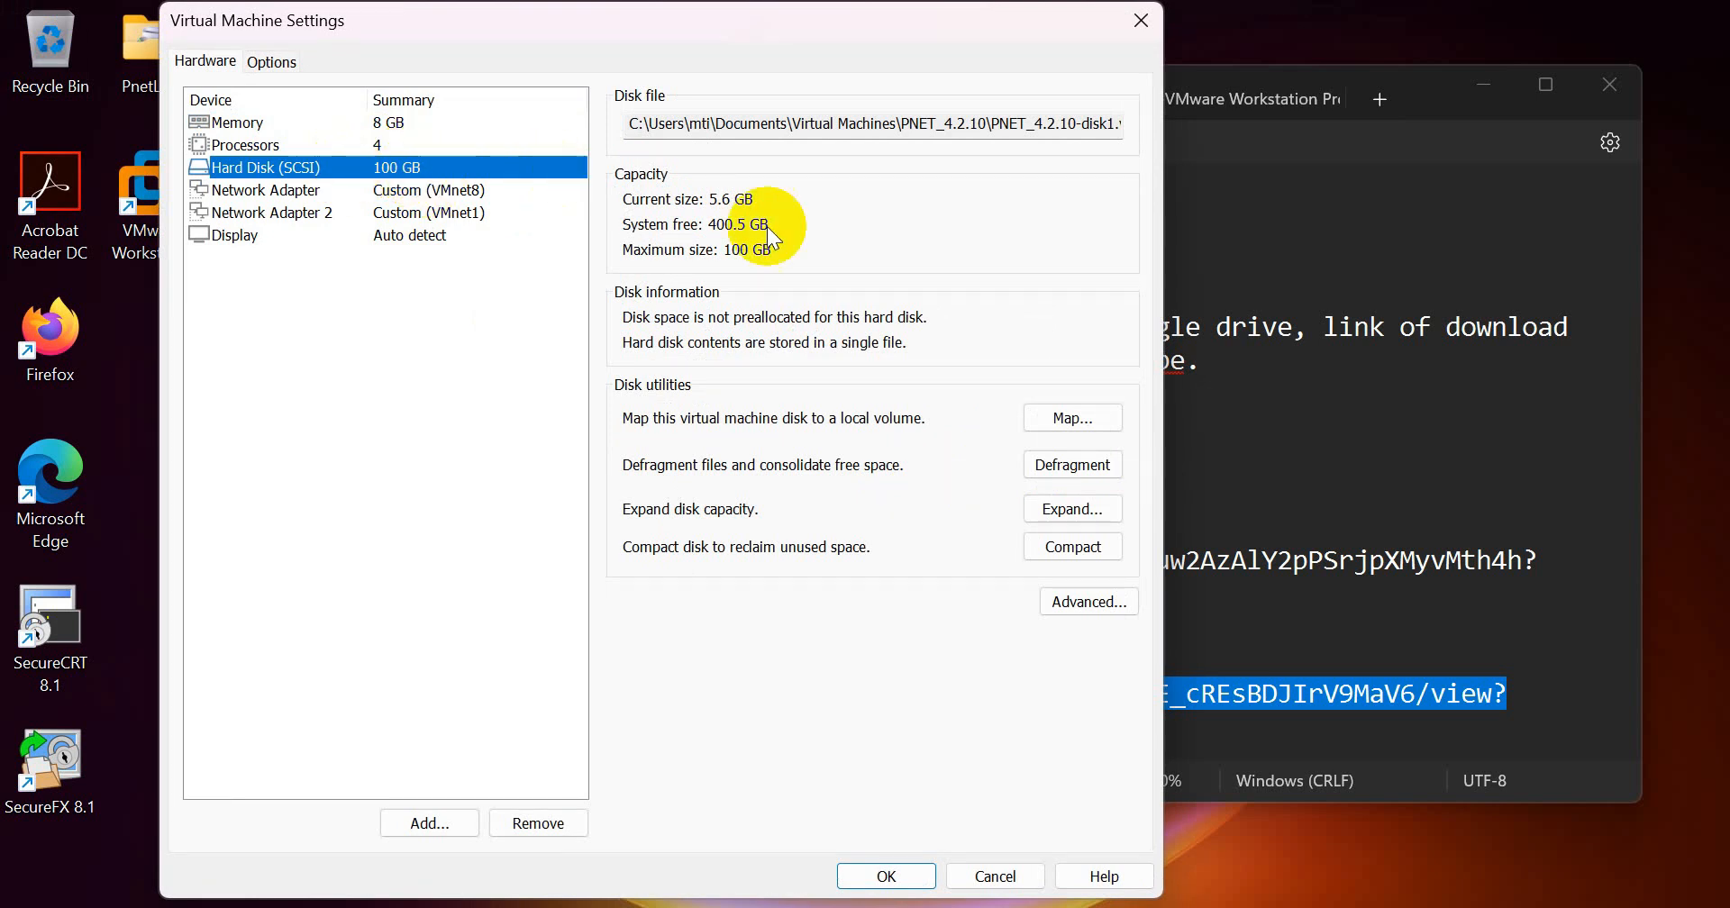
click(1074, 516)
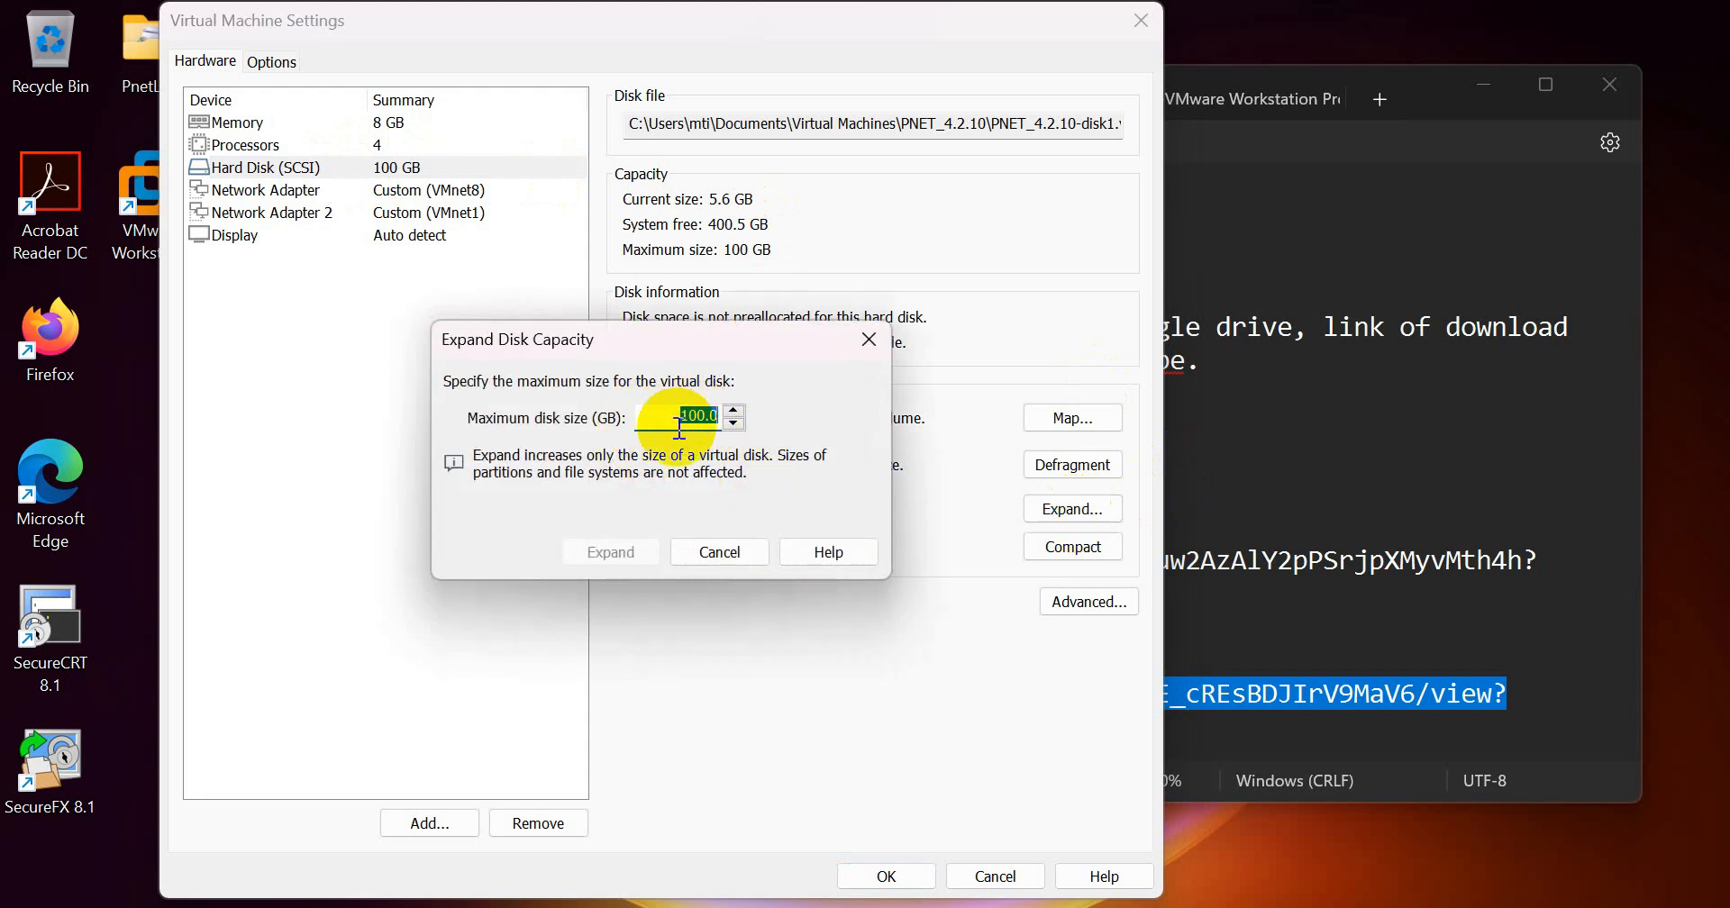
click(686, 414)
click(707, 551)
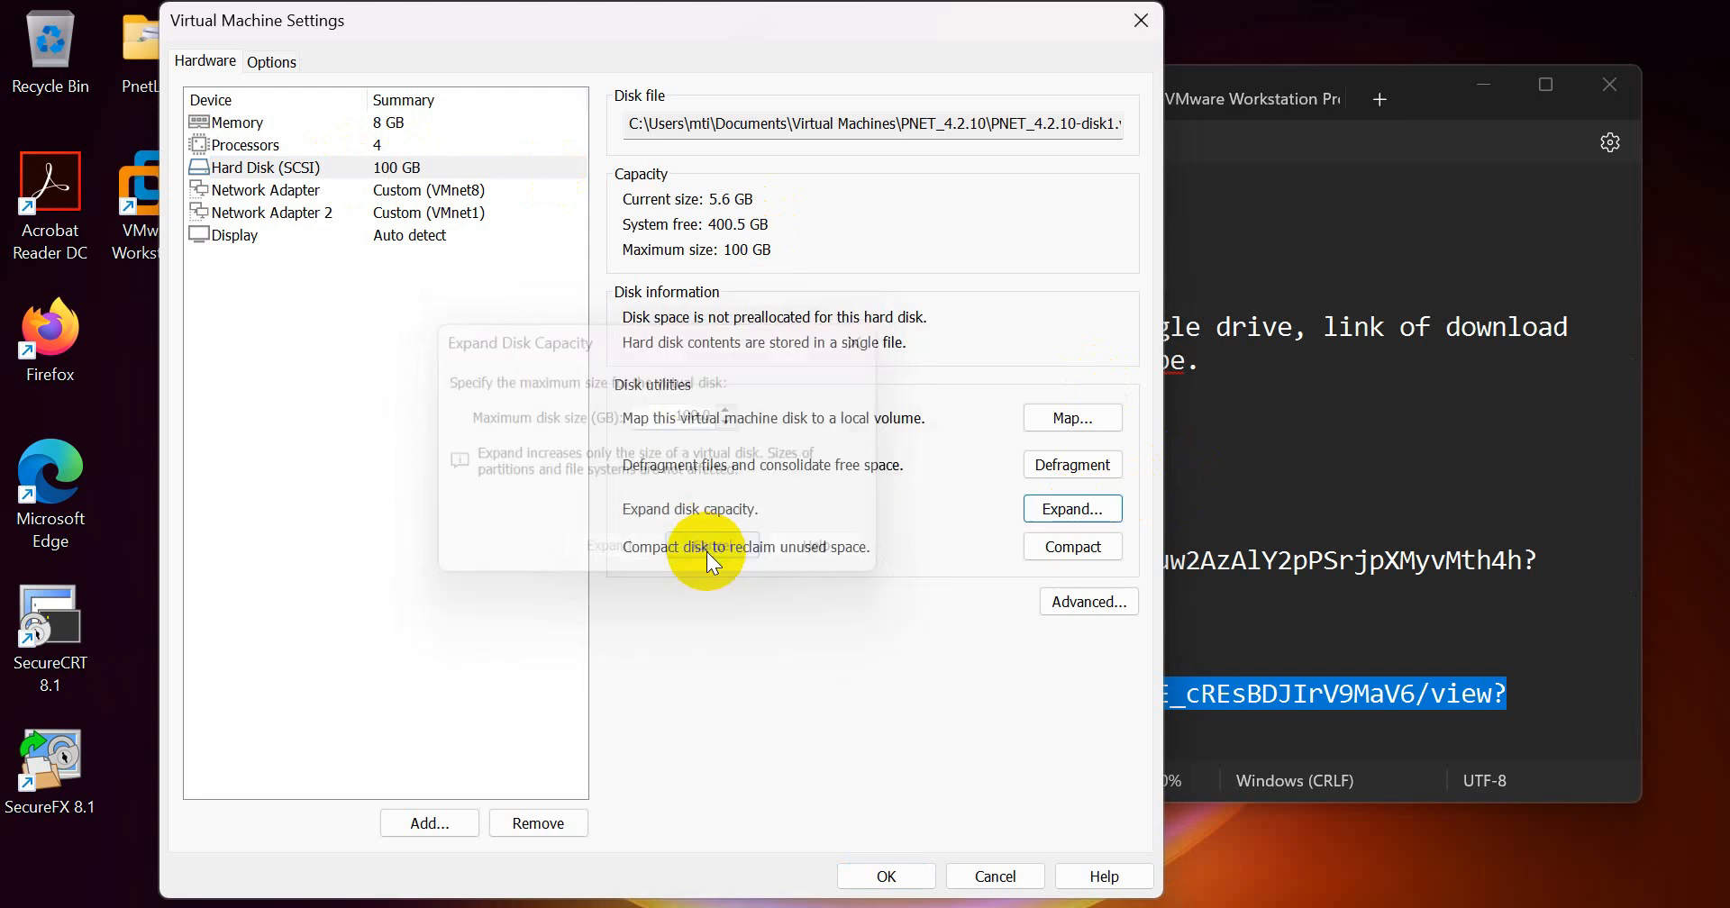
click(437, 196)
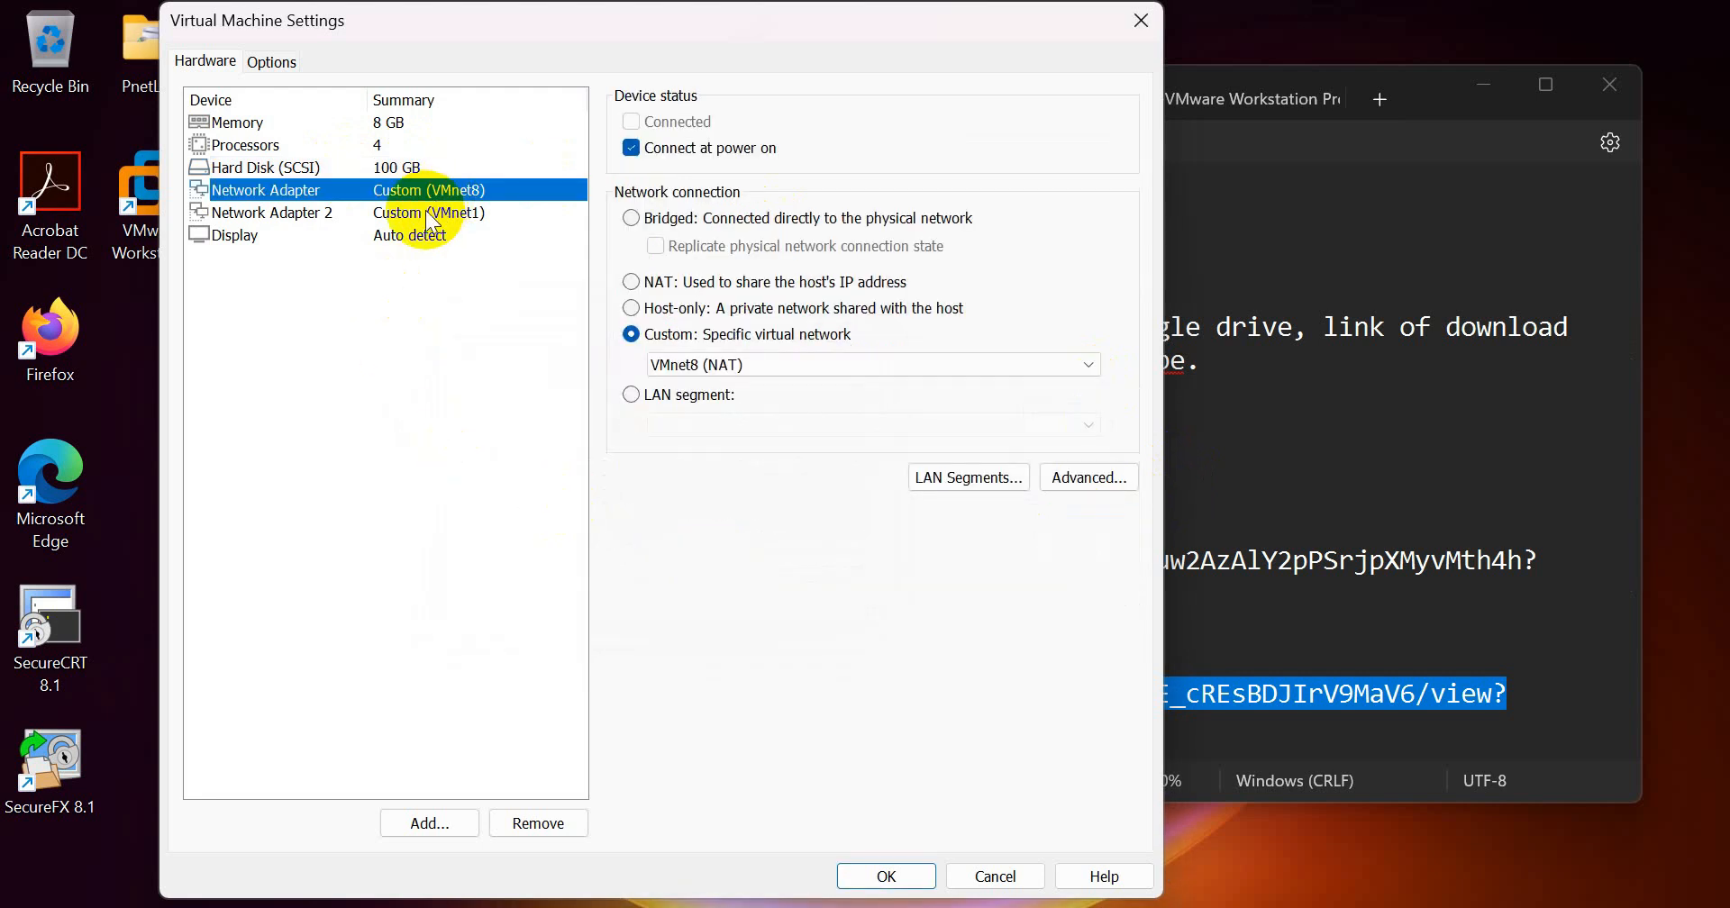
click(431, 216)
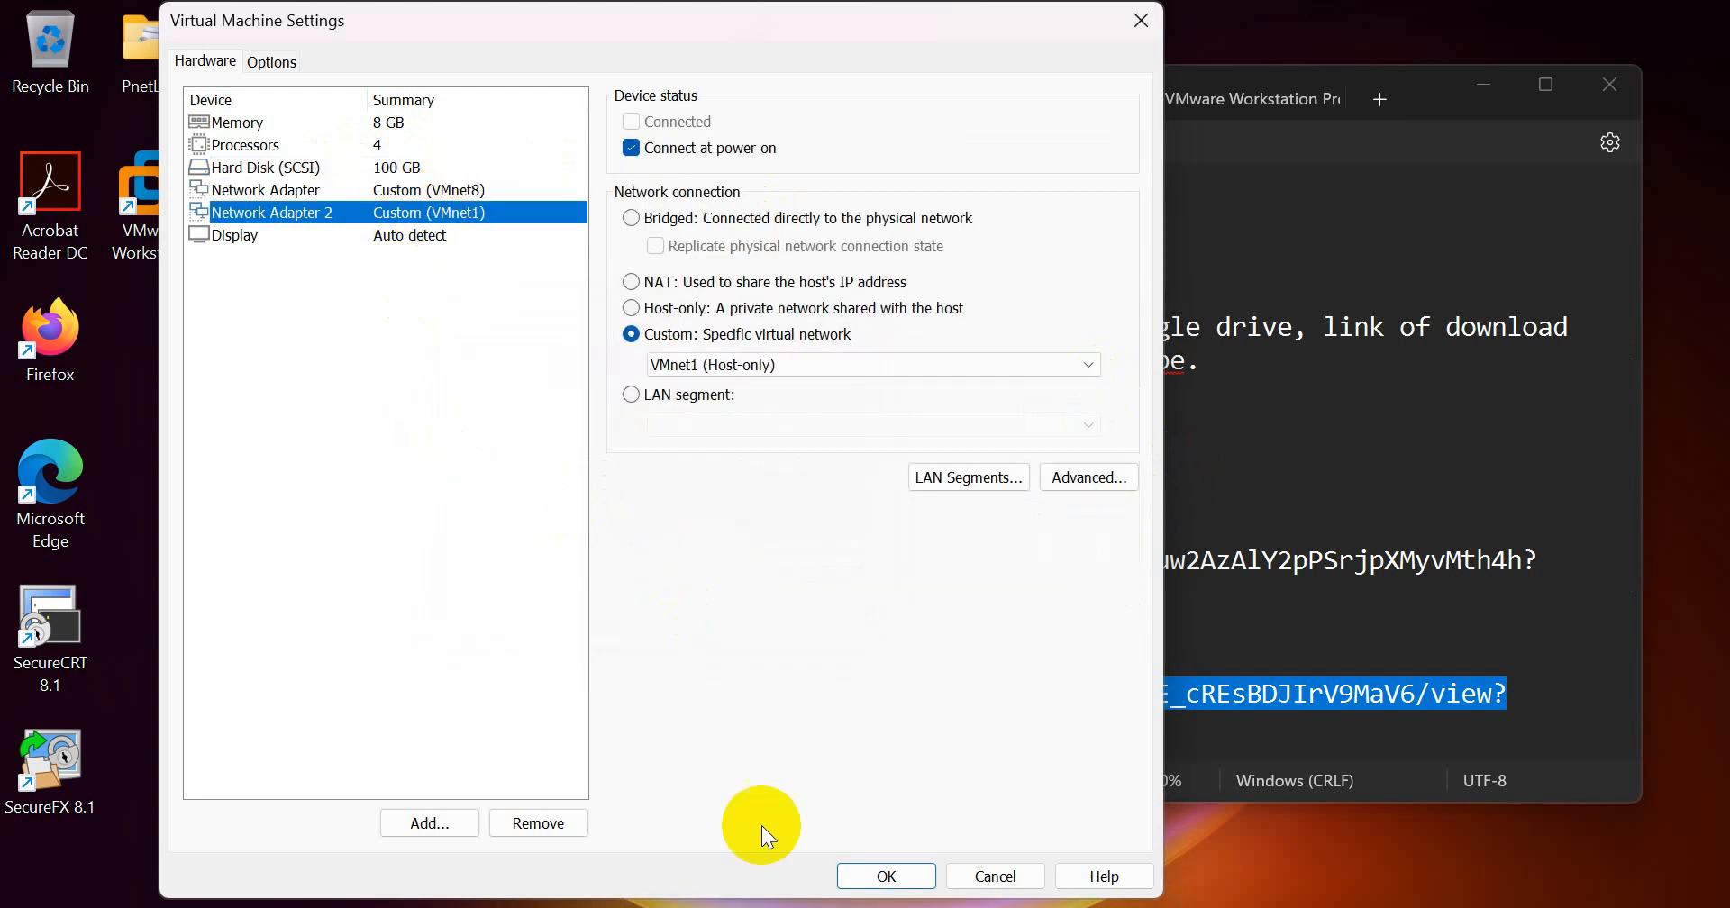
click(885, 876)
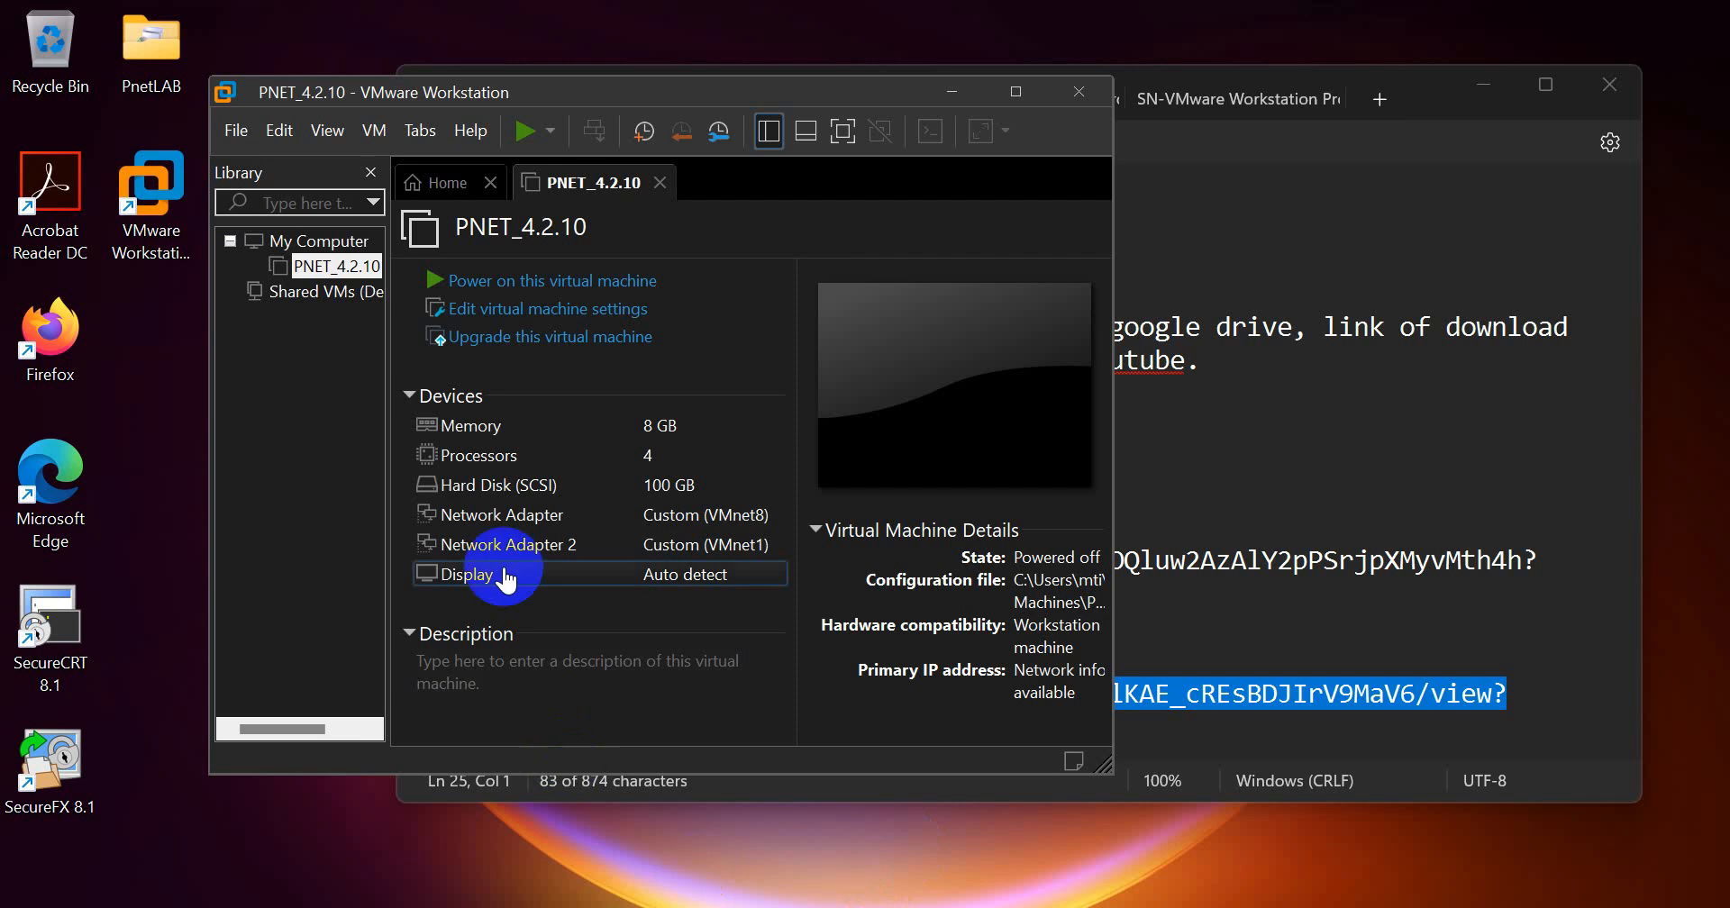
Step: Power on the PNET_4.2.10 virtual machine and log in to its console as root with the account password
click(519, 137)
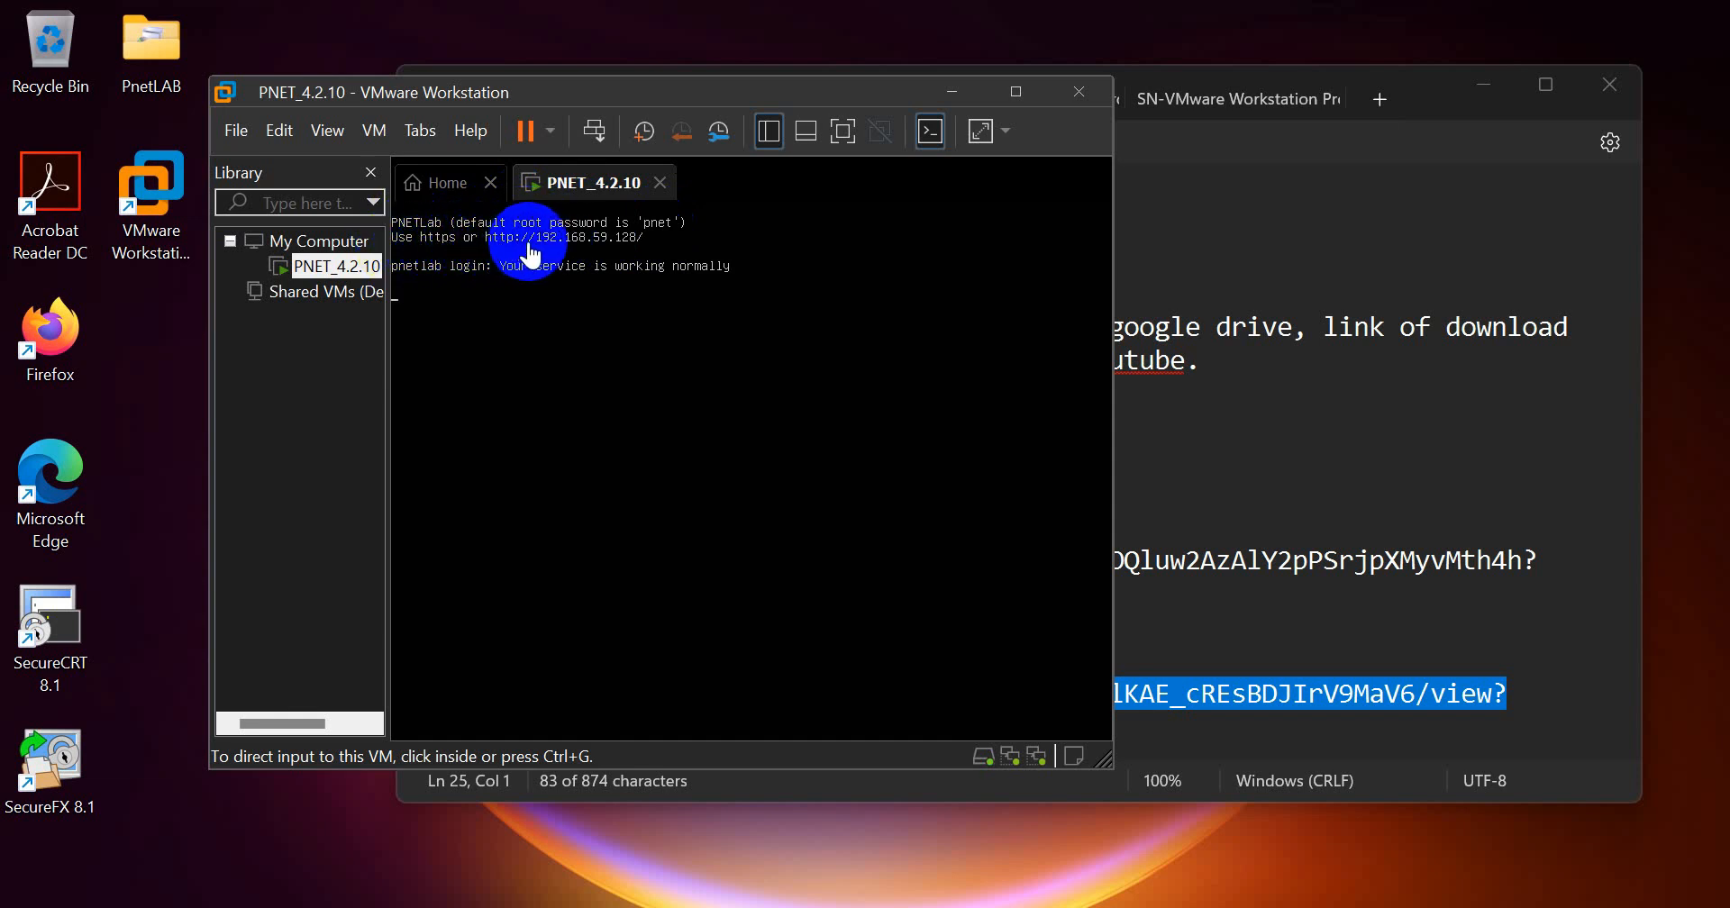
click(656, 266)
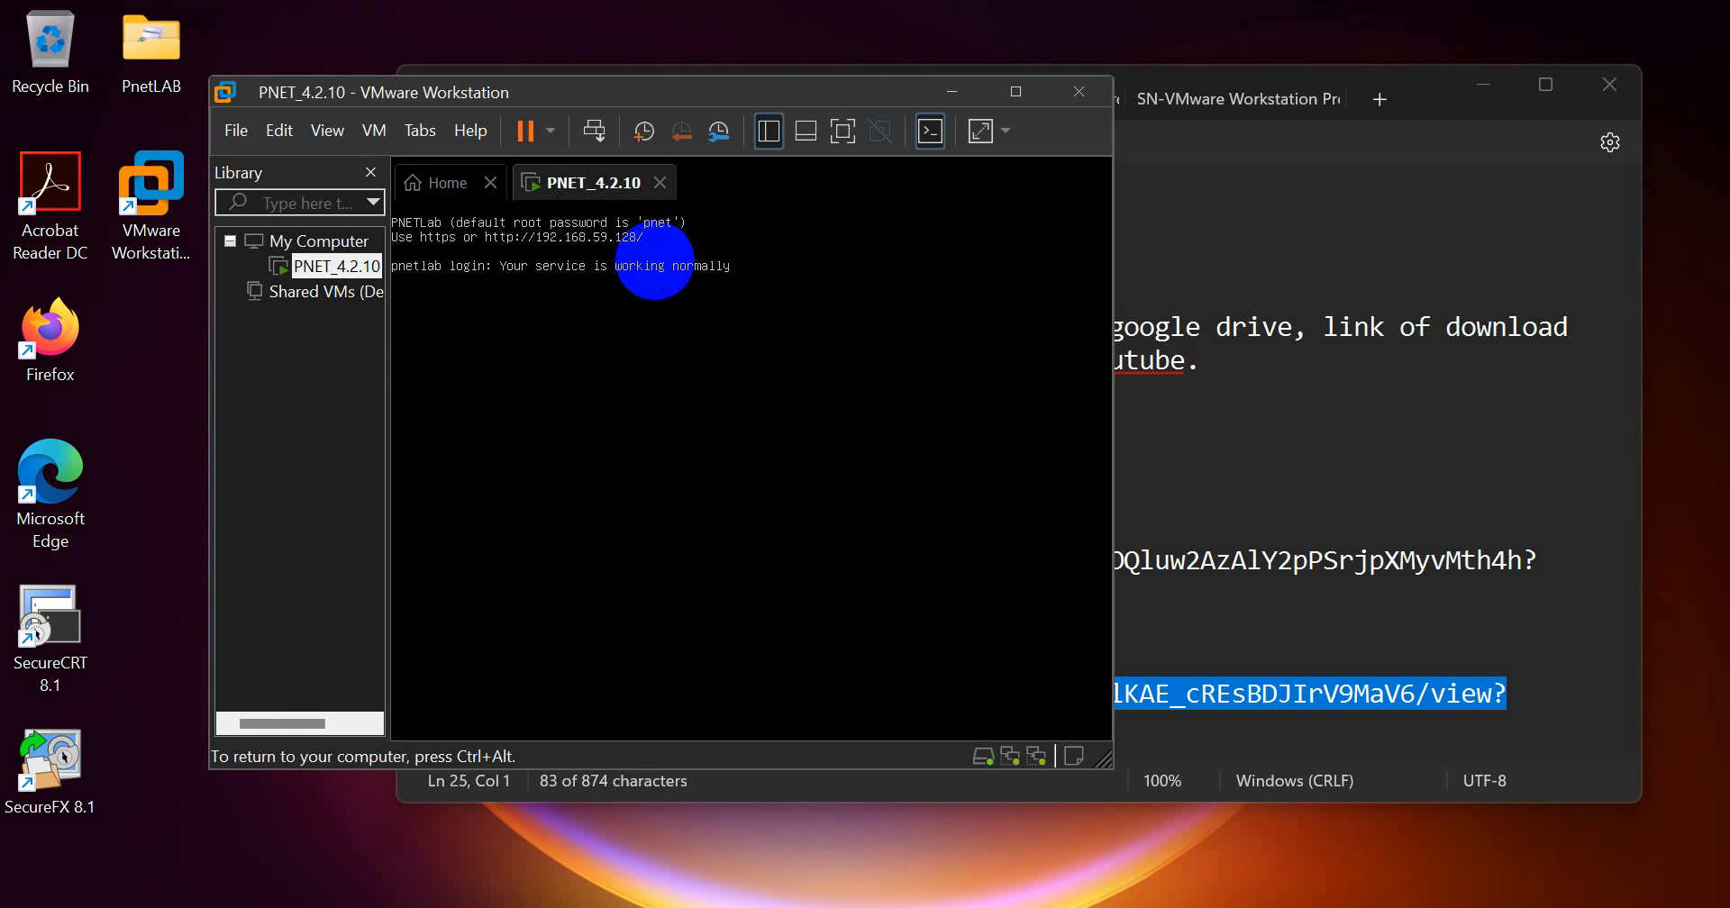
key(Return)
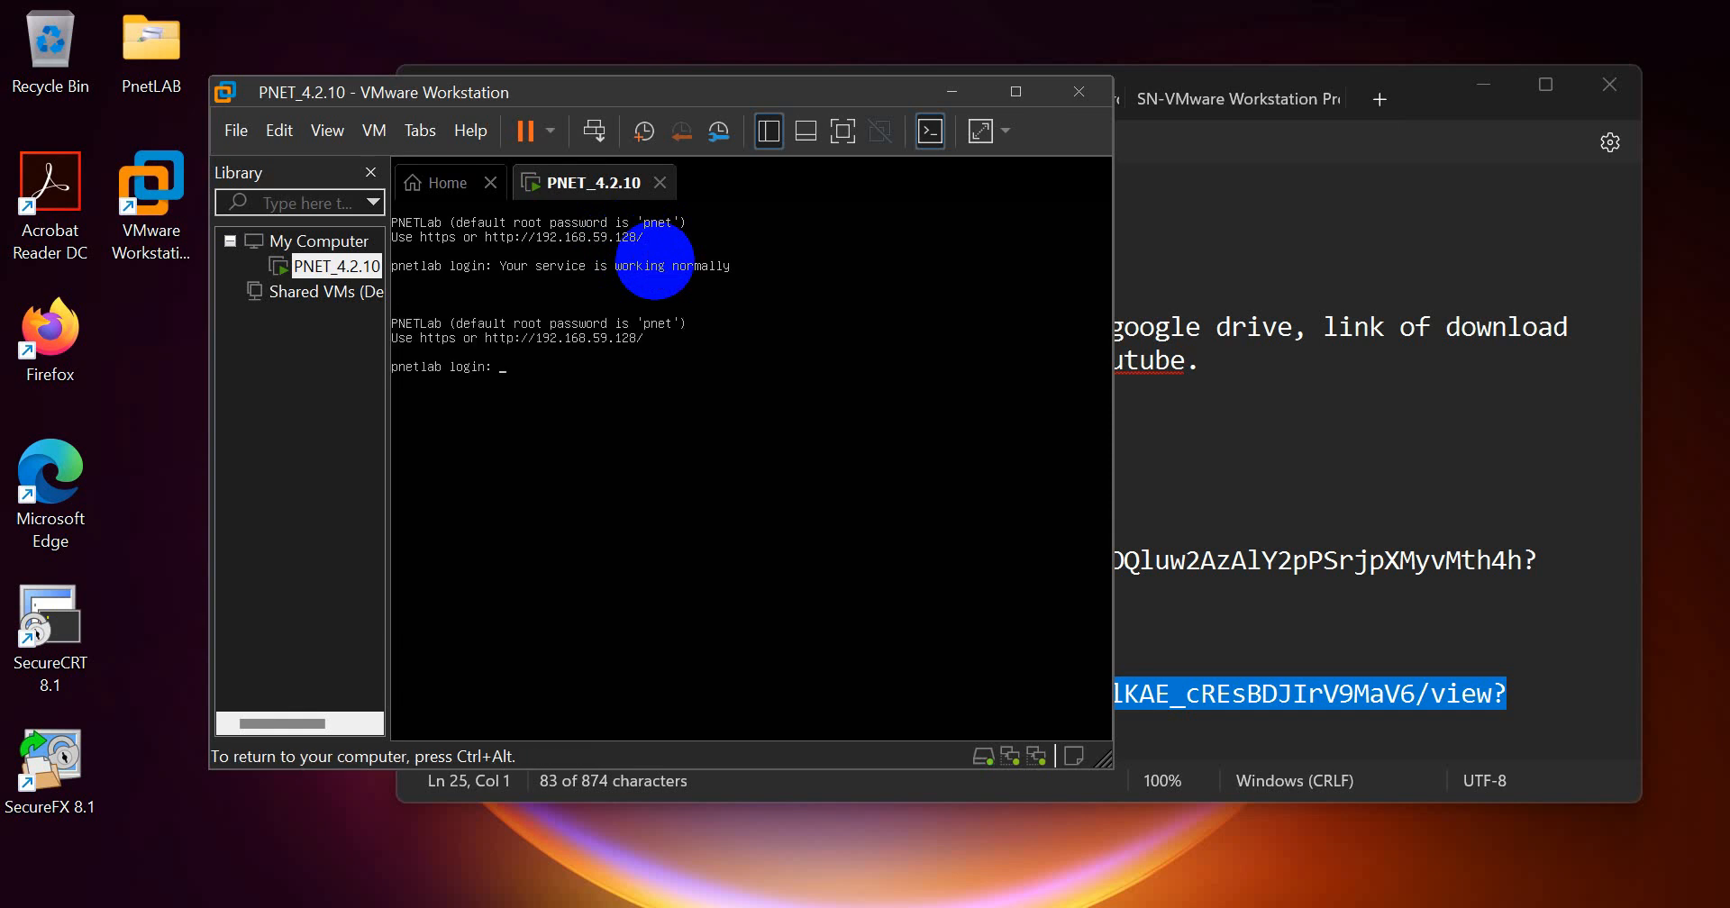
text(root)
key(Return)
key(Return)
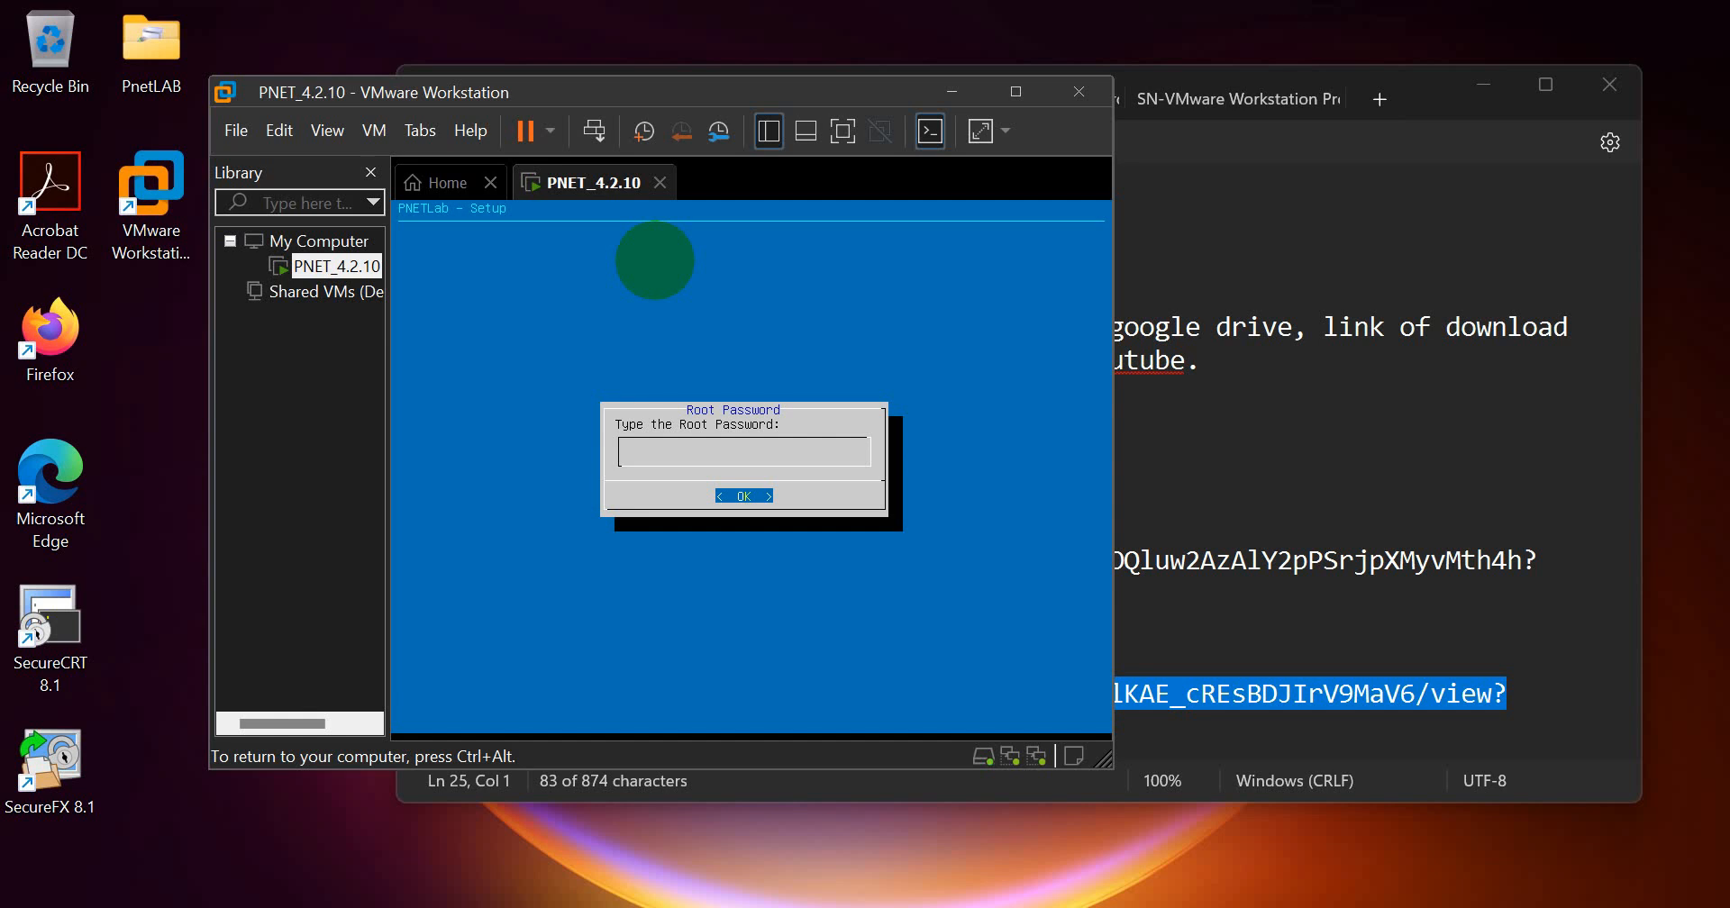
Step: Set and confirm the root password in the PNETLab setup, and accept example.com as the DNS domain name
key(Return)
key(Return)
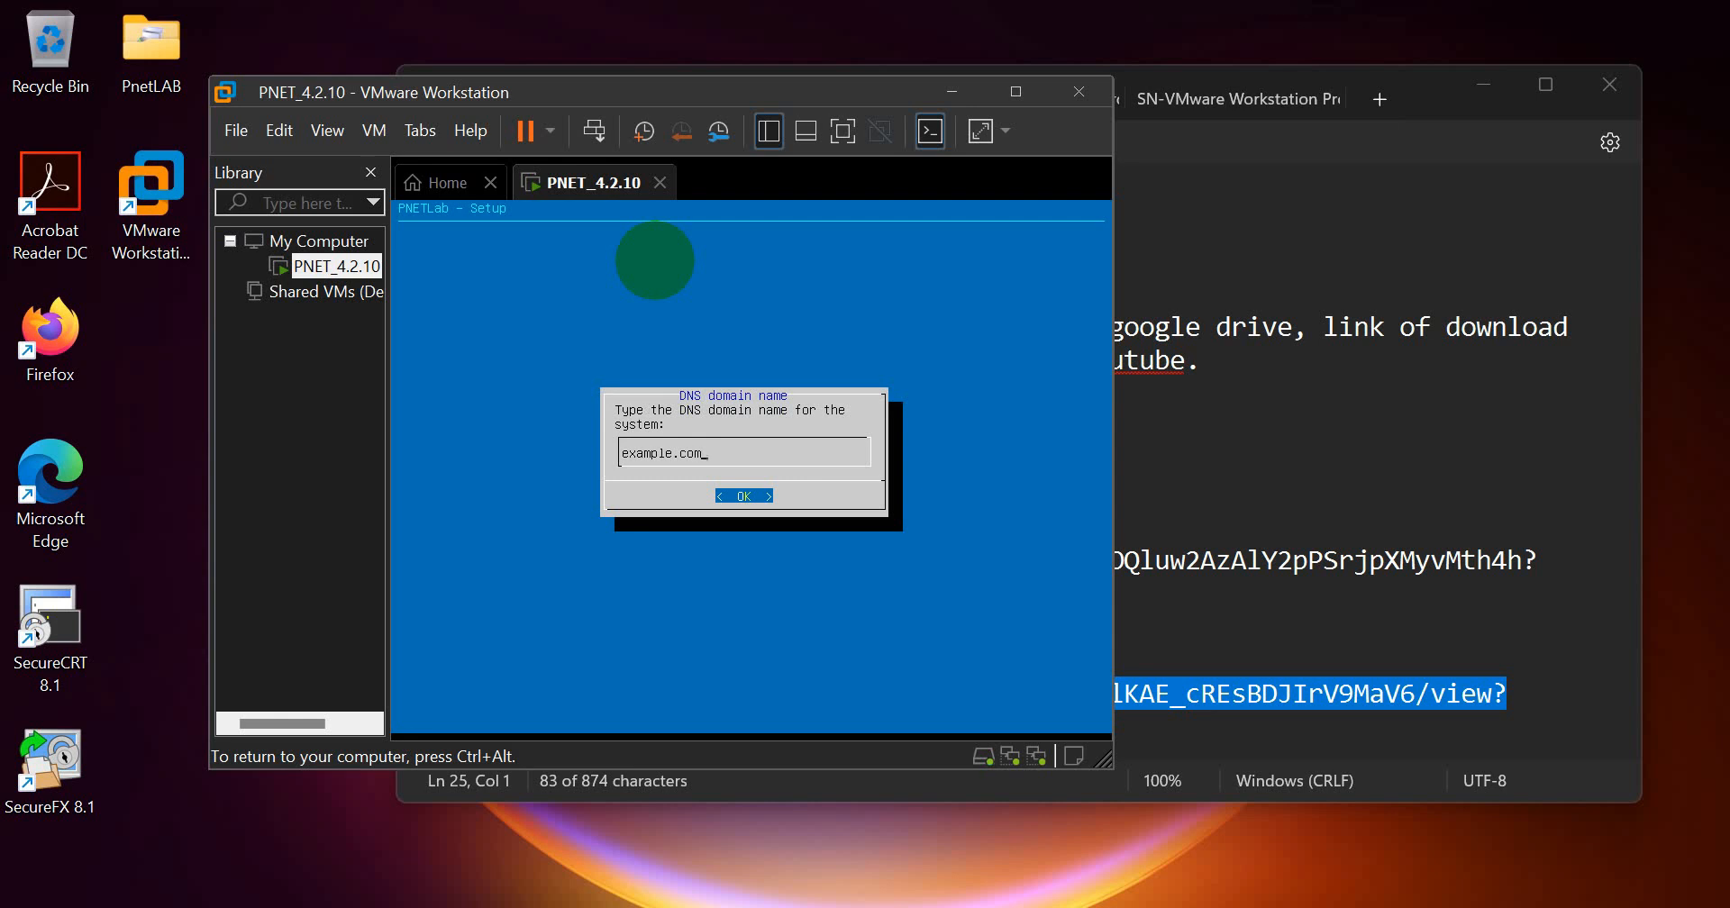
key(Return)
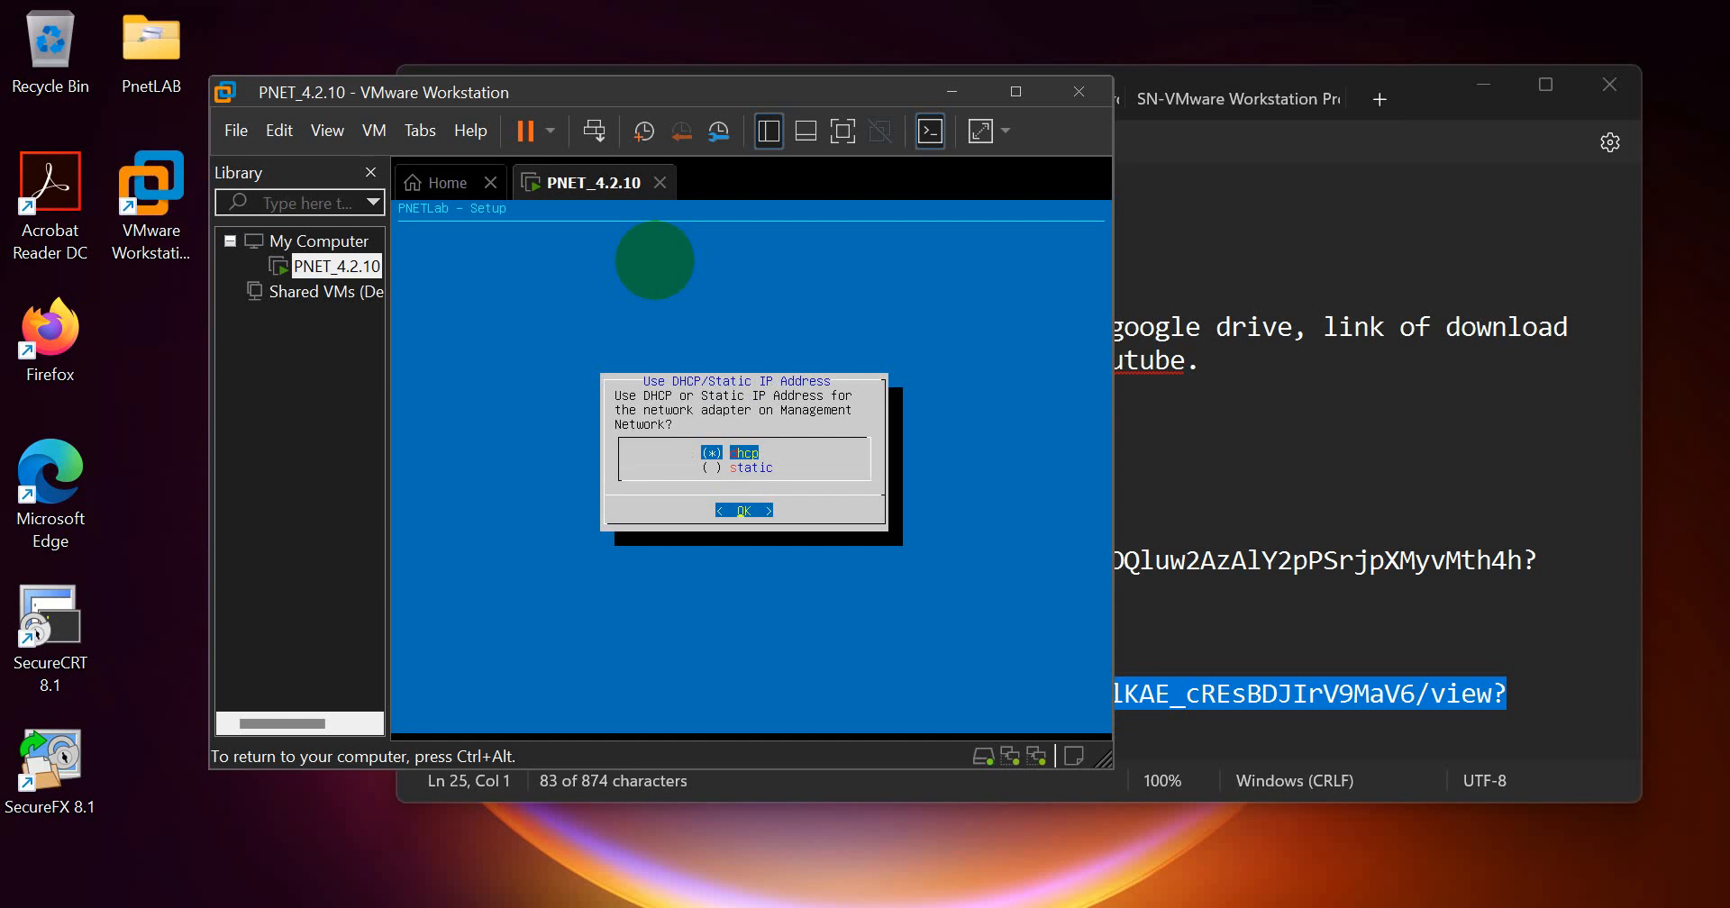
Step: Choose a static IP address for the management network adapter in the PNETLab setup
key(Down)
key(Return)
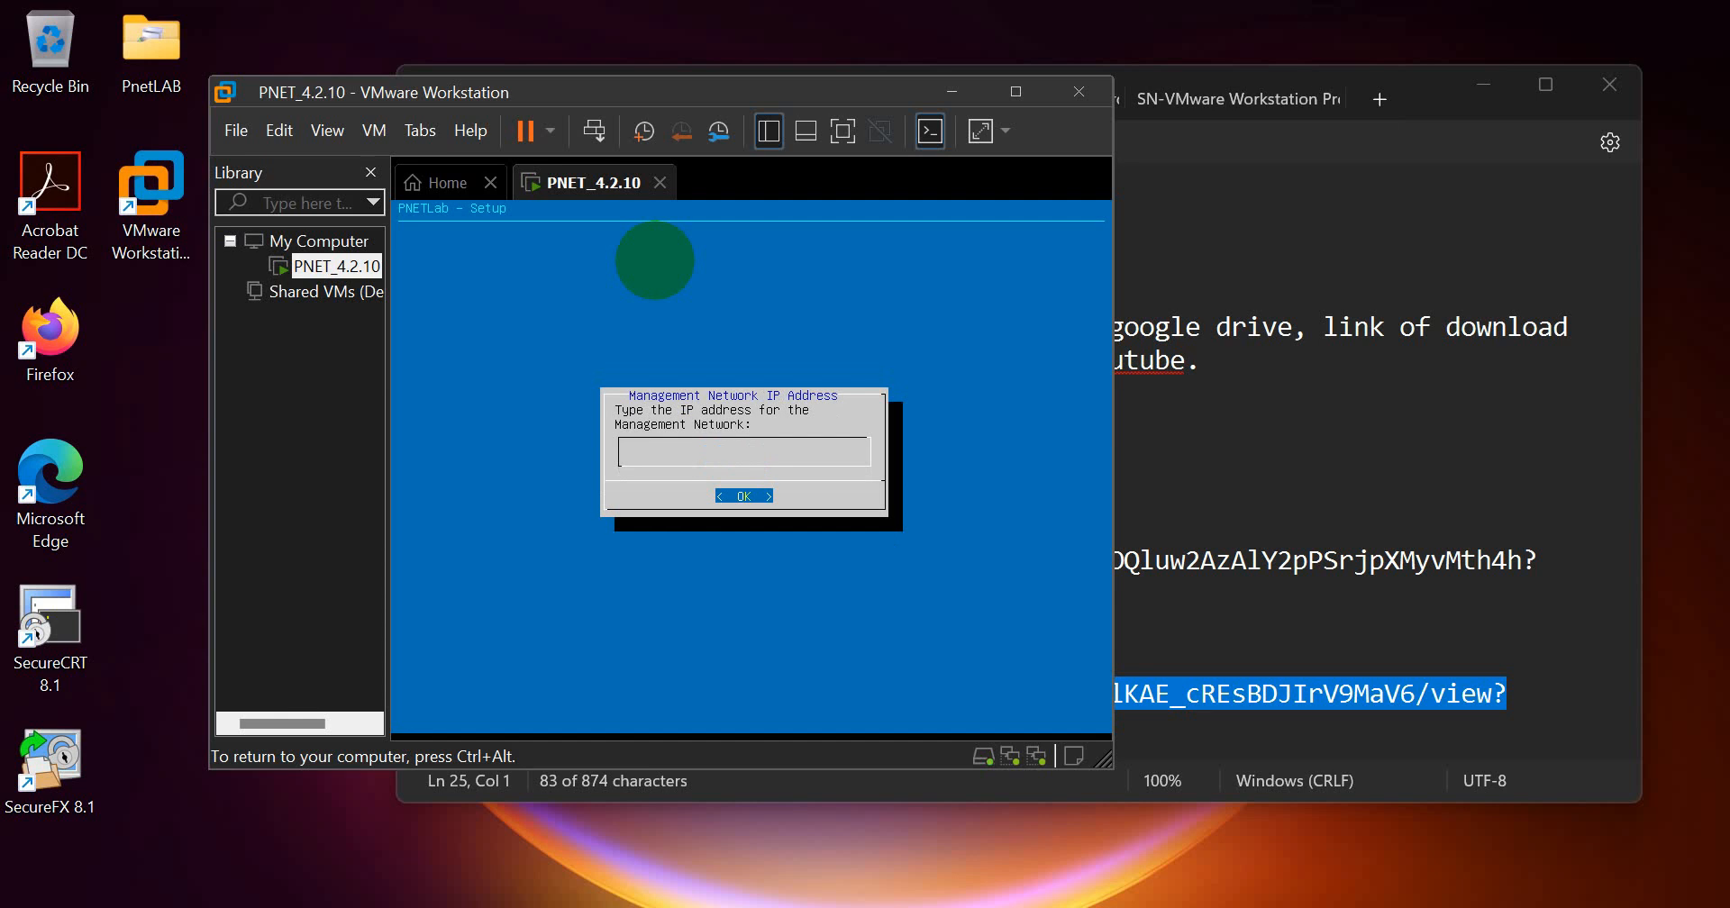
Step: Switch to the PNET-LAB notes in Notepad, and arrange the narrowed notes window beside the VMware Workstation window
key(ctrl+alt)
key(alt+Tab)
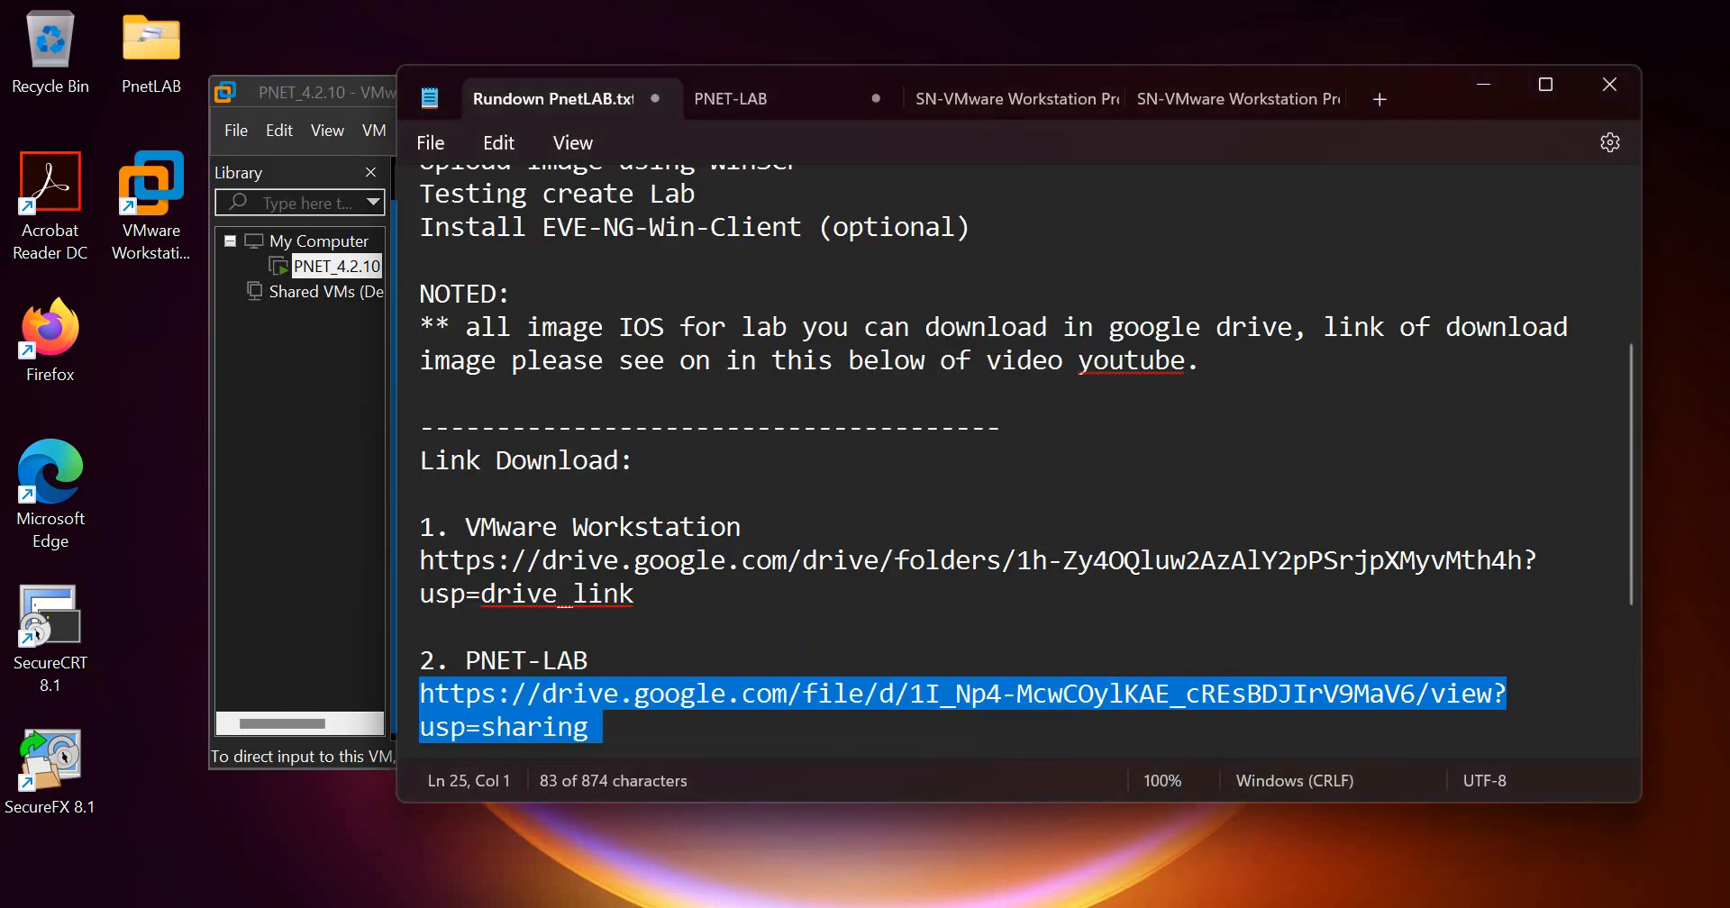
click(757, 93)
drag(400, 367, 1137, 419)
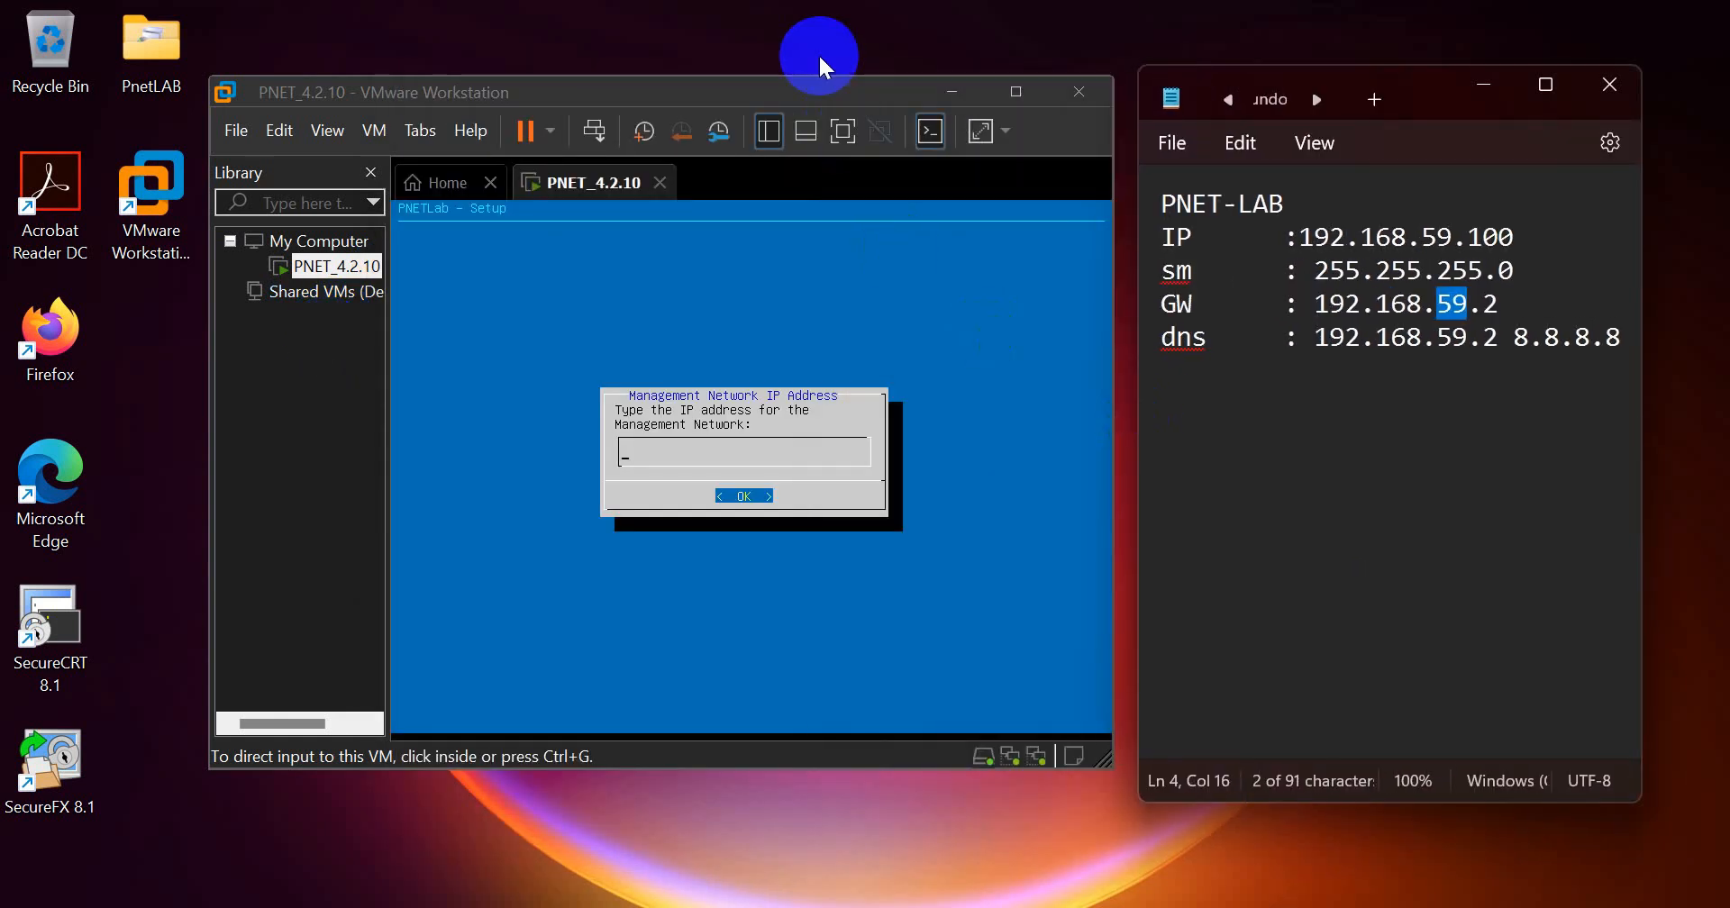
click(800, 90)
drag(798, 89, 704, 70)
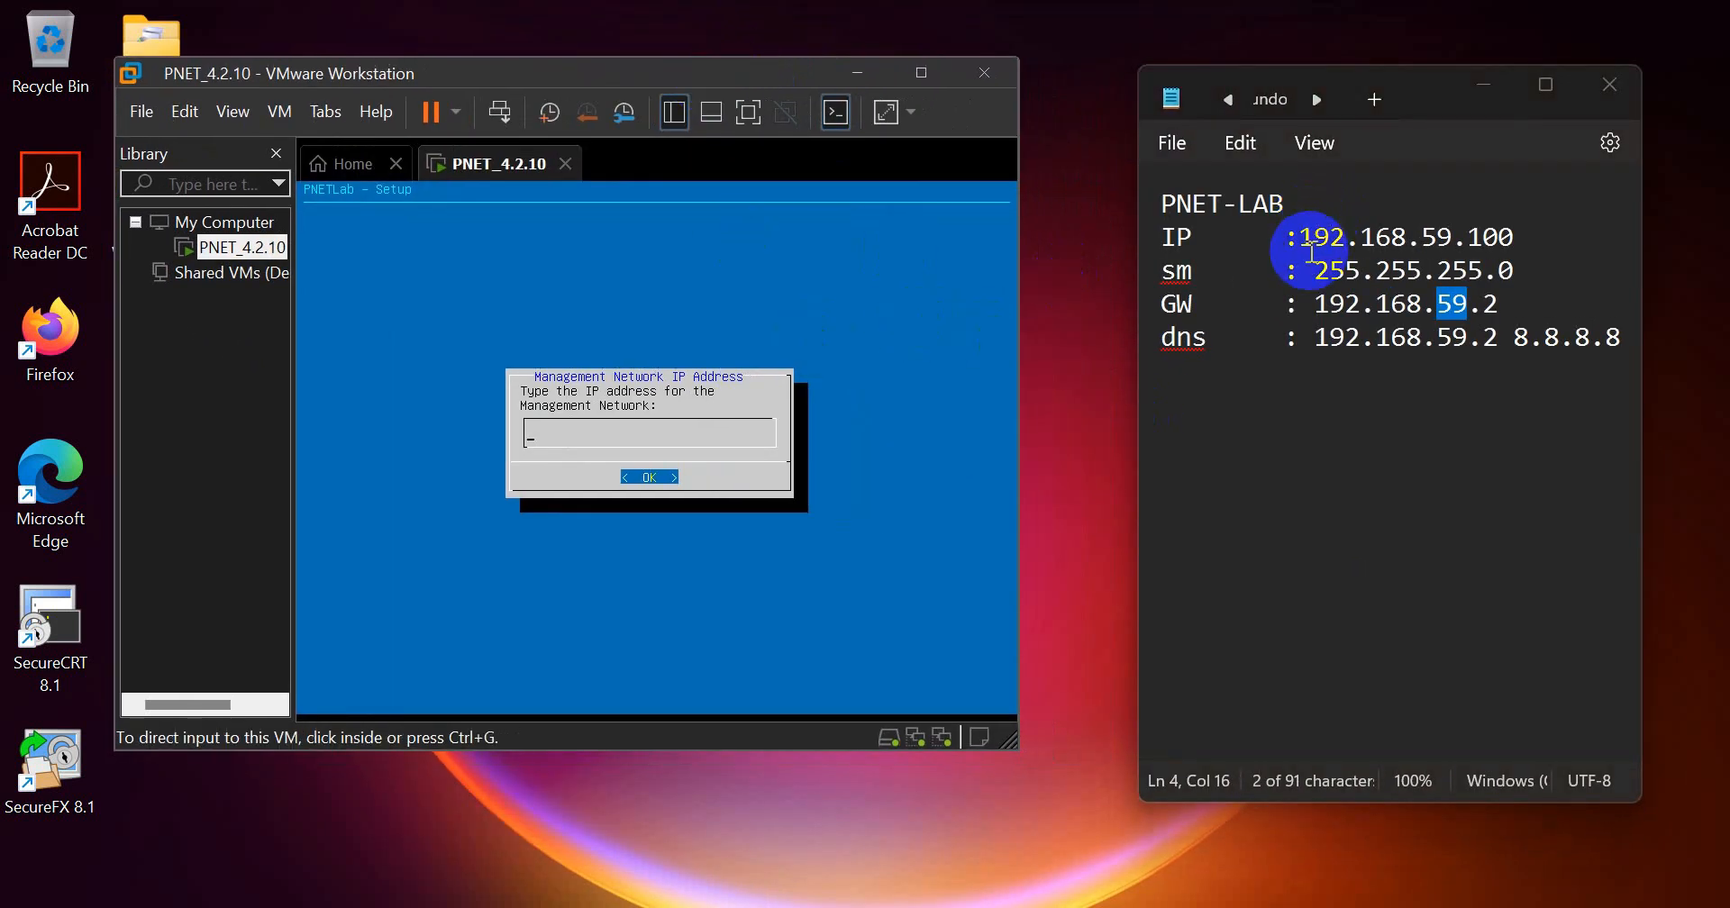
Step: Highlight the IP address 192.168.59.100 and its last octet in the PNET-LAB notes, and return to the virtual machine console
drag(1308, 239, 1521, 230)
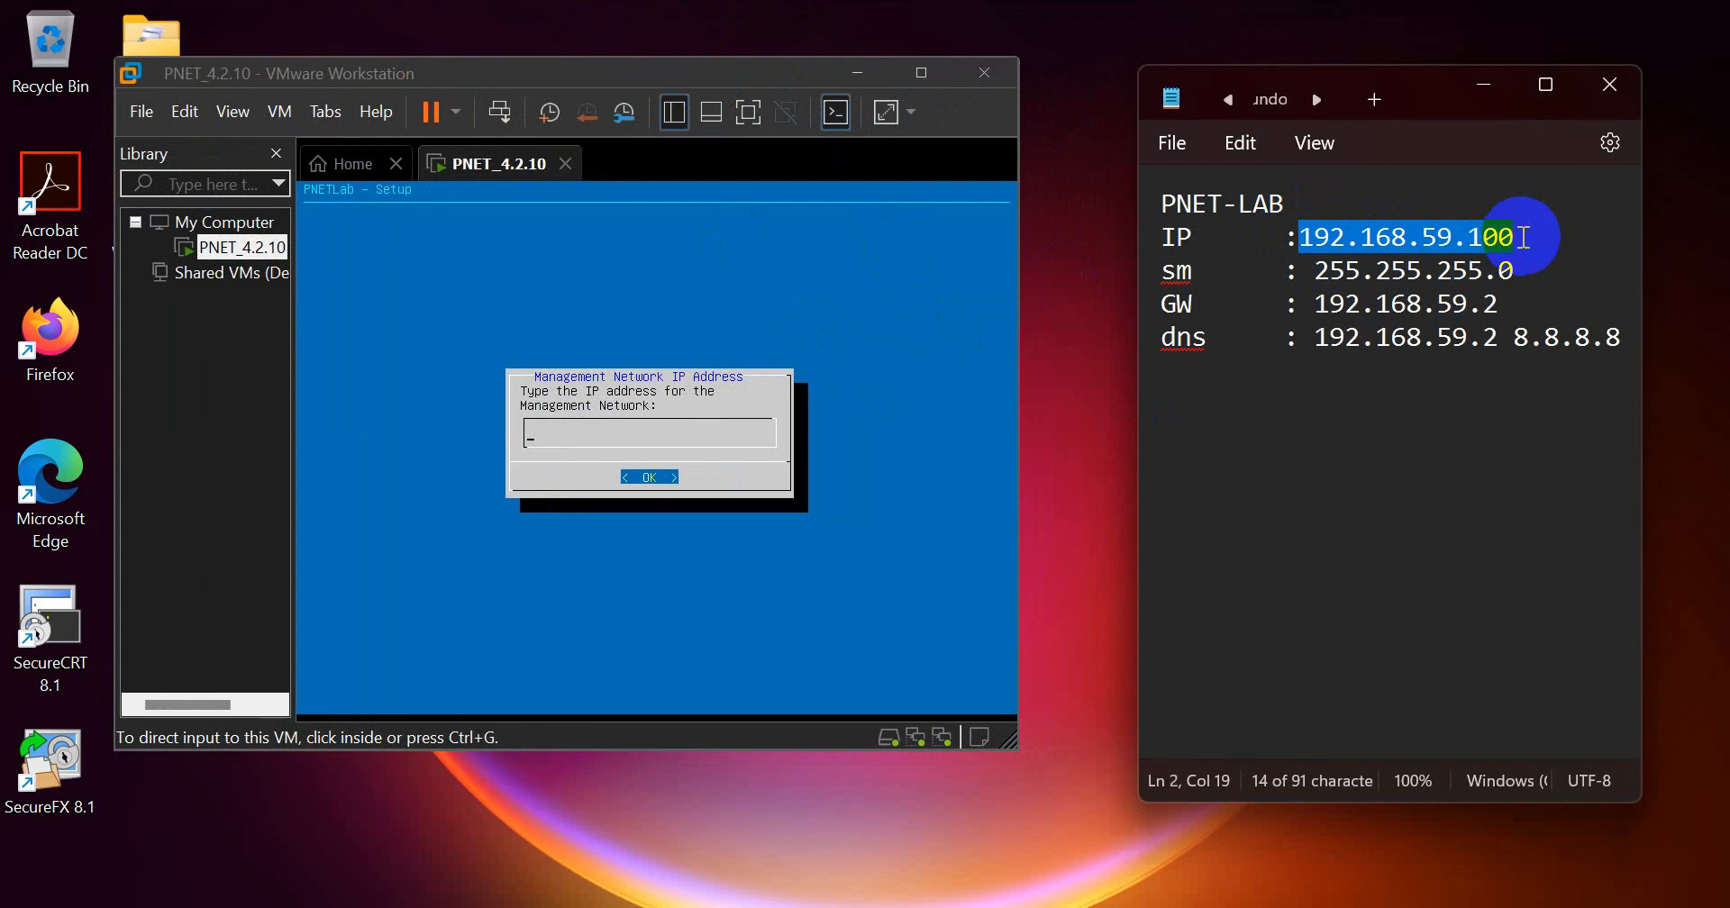
click(1518, 242)
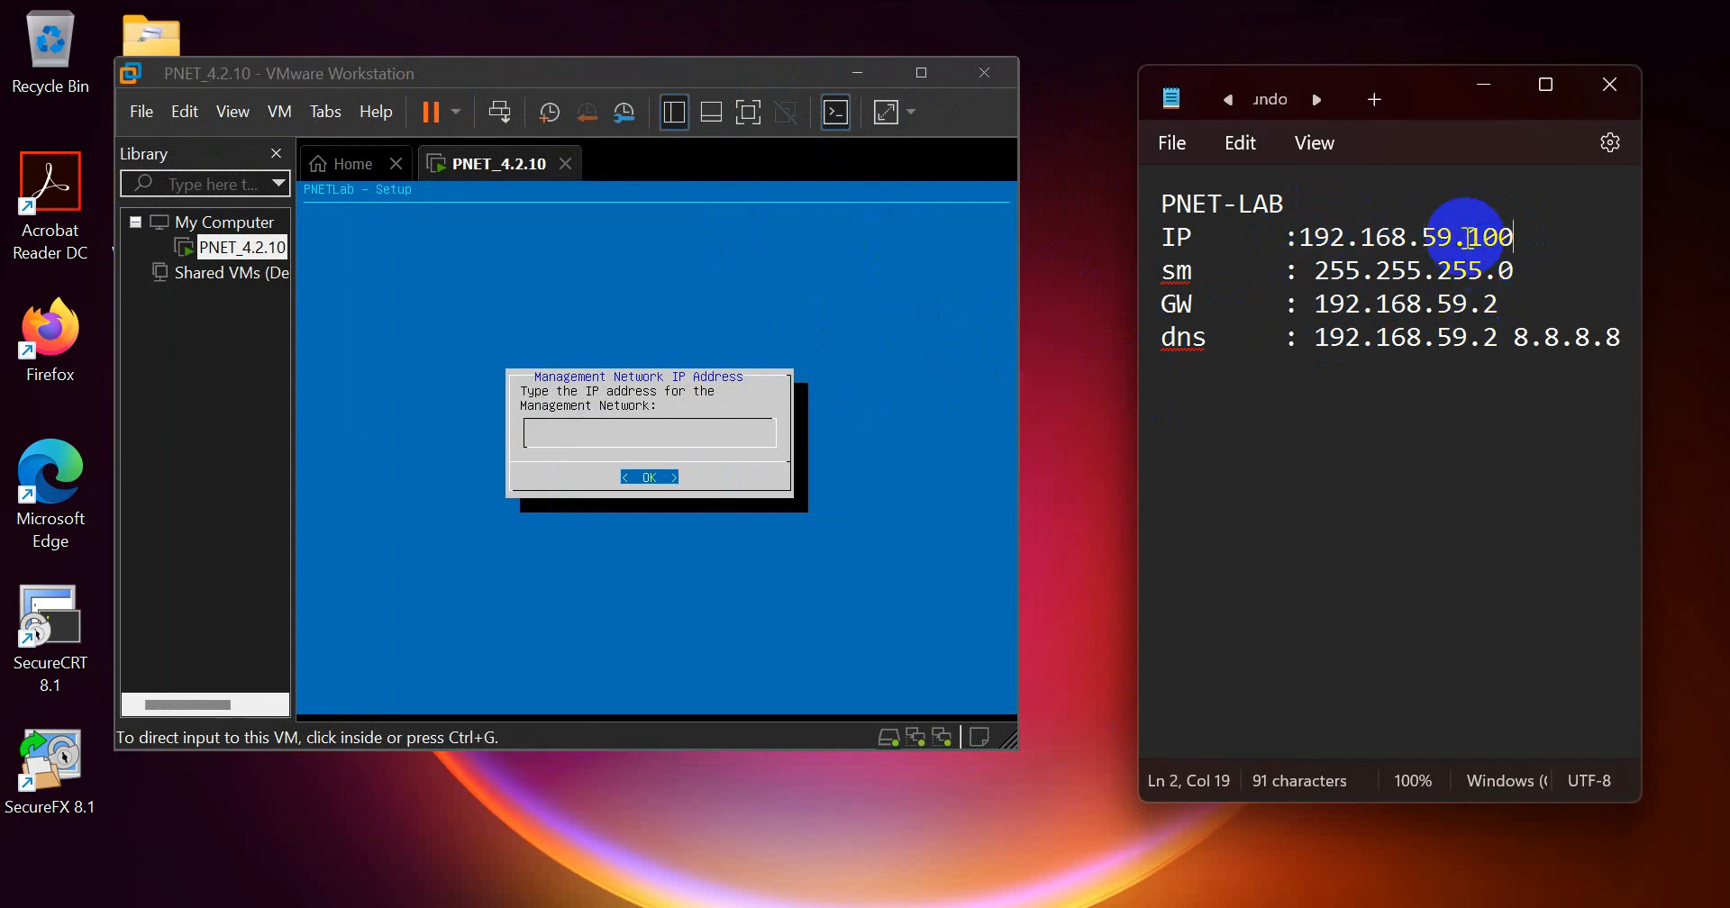
drag(1469, 237, 1514, 238)
click(757, 353)
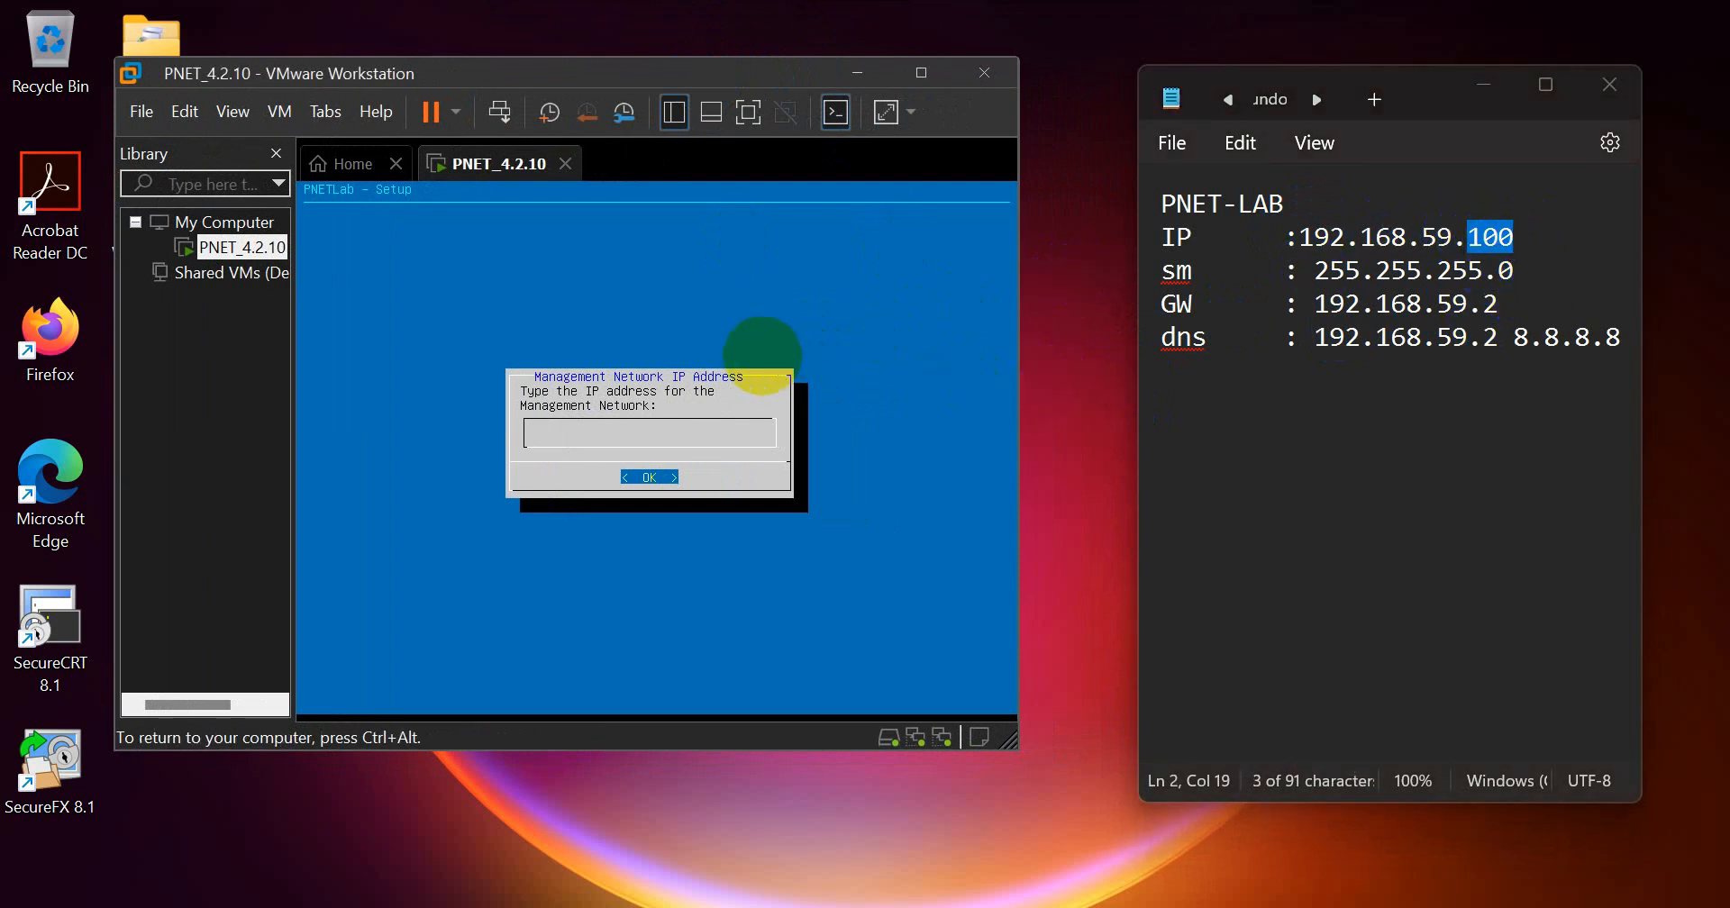
Step: Set the management network IP address to 192.168.59.100 in the PNETLab setup, checking it against the notes, and accept it
text(192.168.59.100)
double_click(1436, 238)
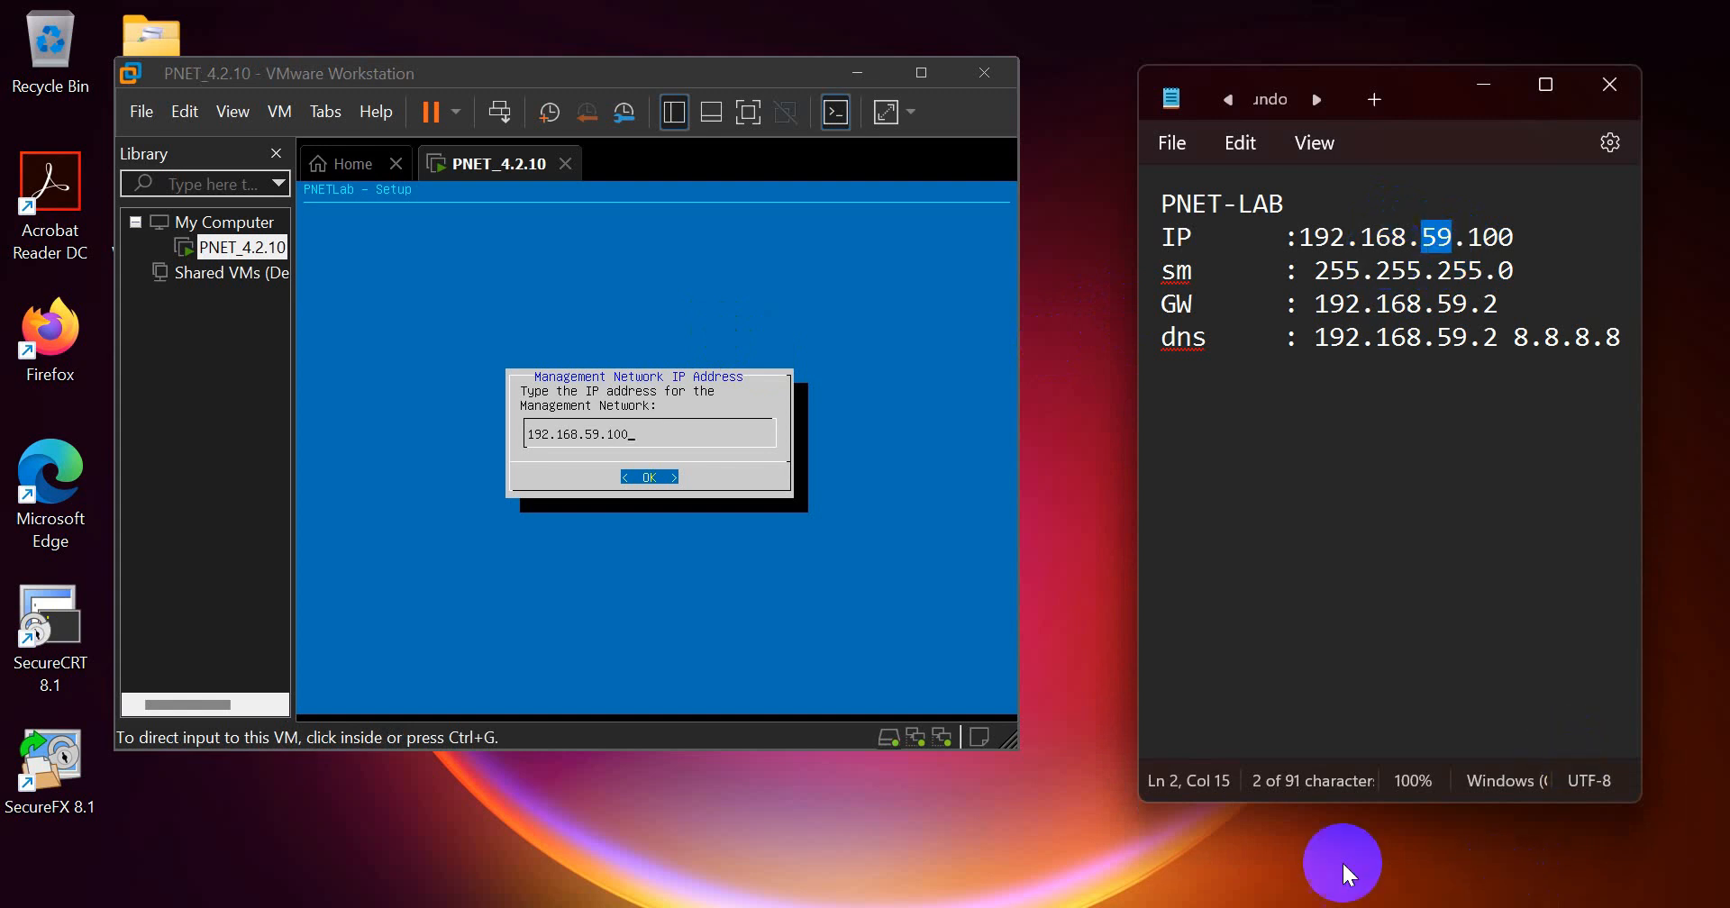
click(1421, 239)
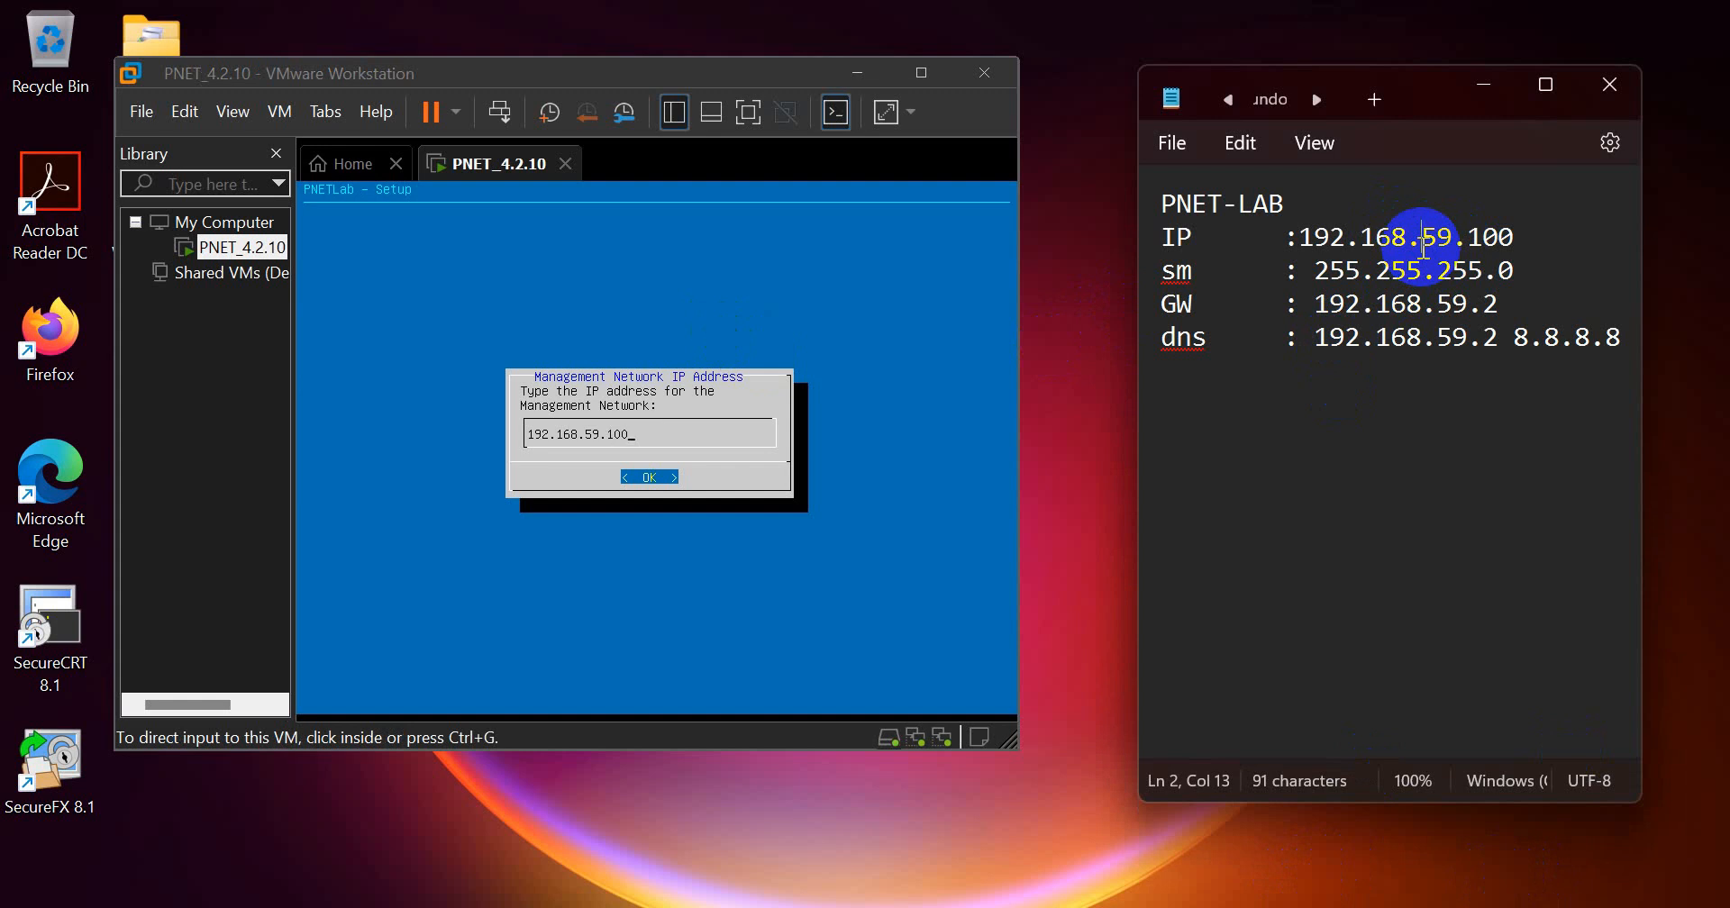
click(569, 389)
key(Return)
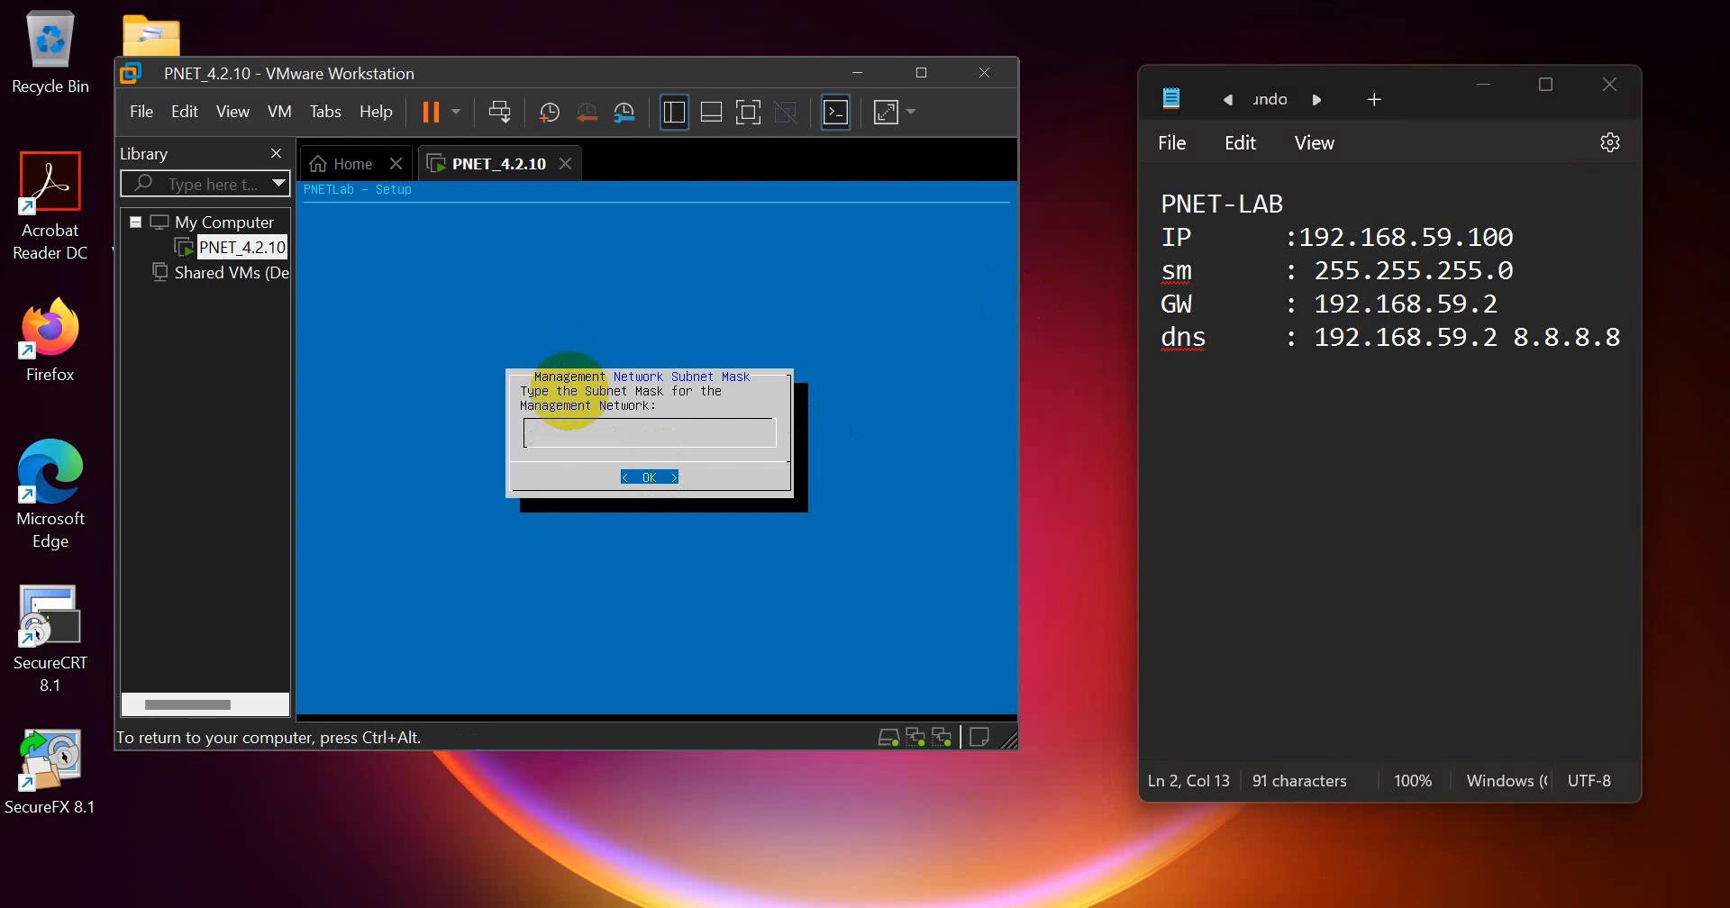
Step: Set the management network's subnet mask to 255.255.255.0 and its default gateway to 192.168.59.2
text(255.255.255.0)
key(Return)
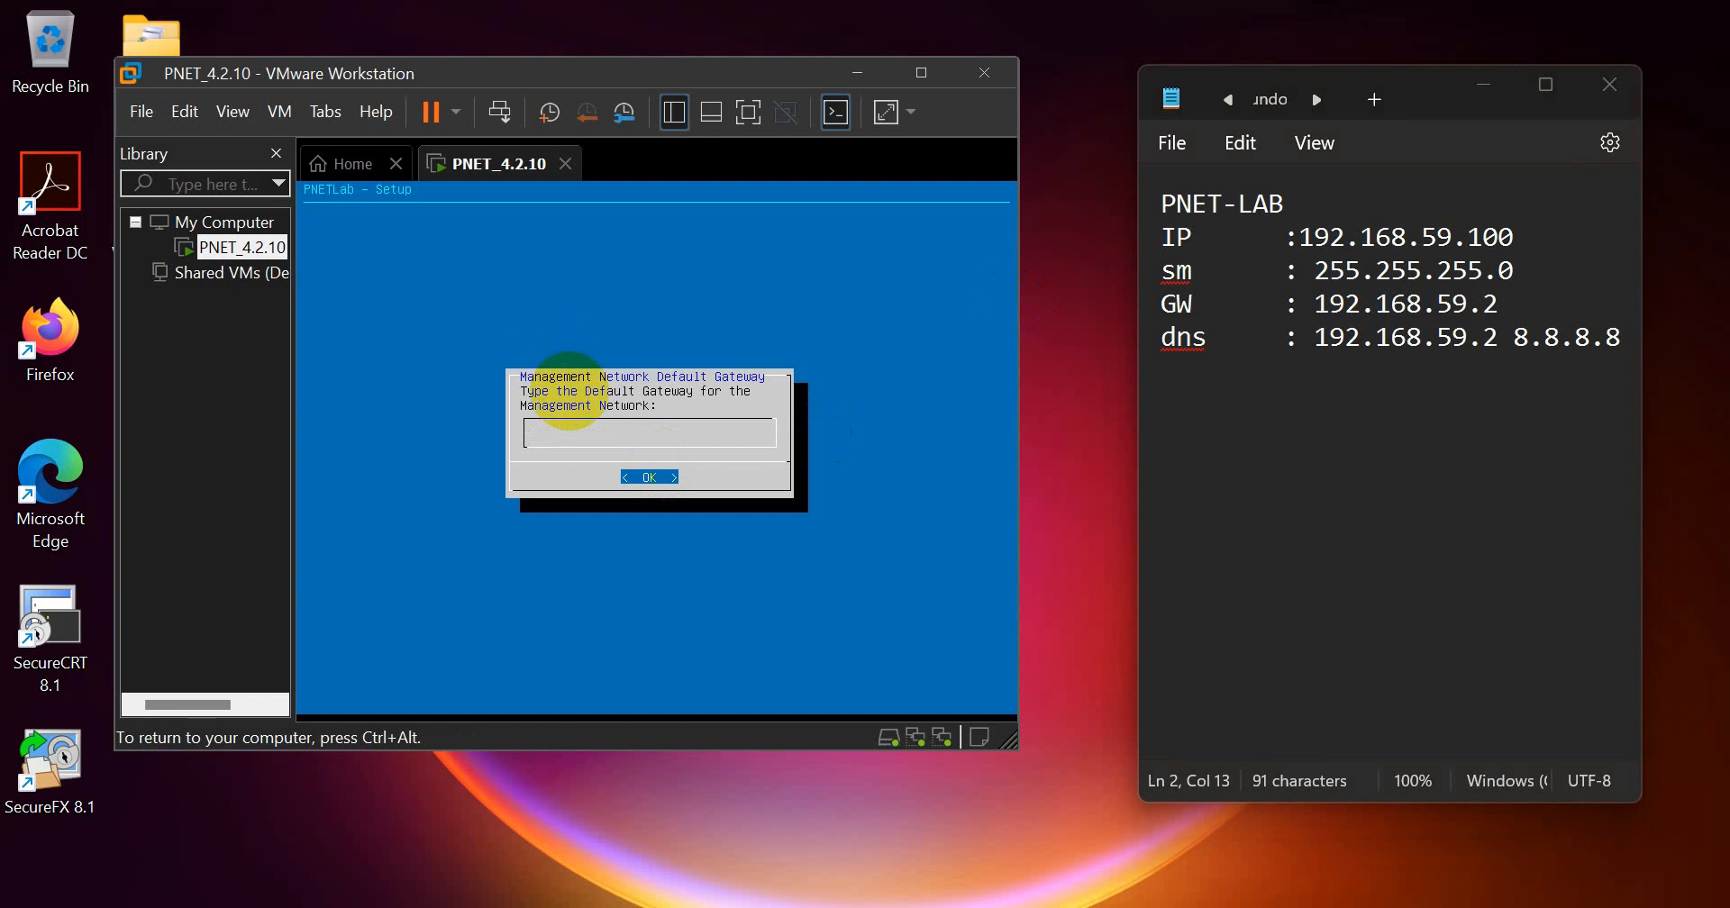
text(192.168.59.2)
key(Return)
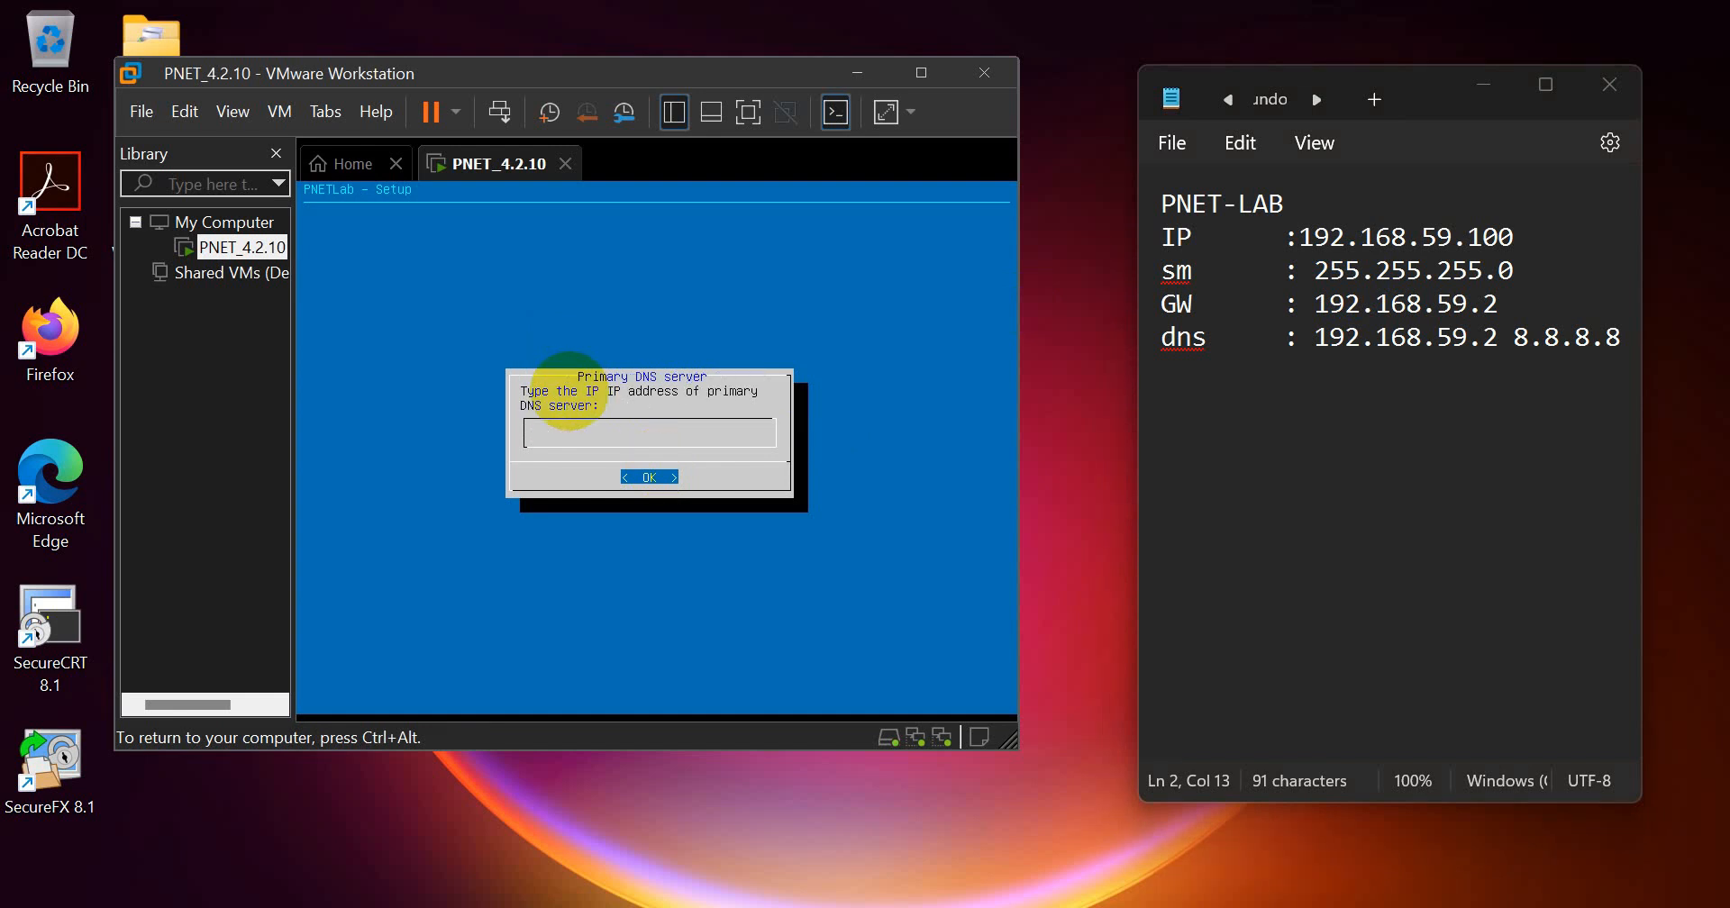
Step: Set the primary DNS server to 192.168.59.2 and the secondary DNS server to 8.8.8.8
text(192.168.59.2)
key(Return)
text(8.8.8.8)
key(Return)
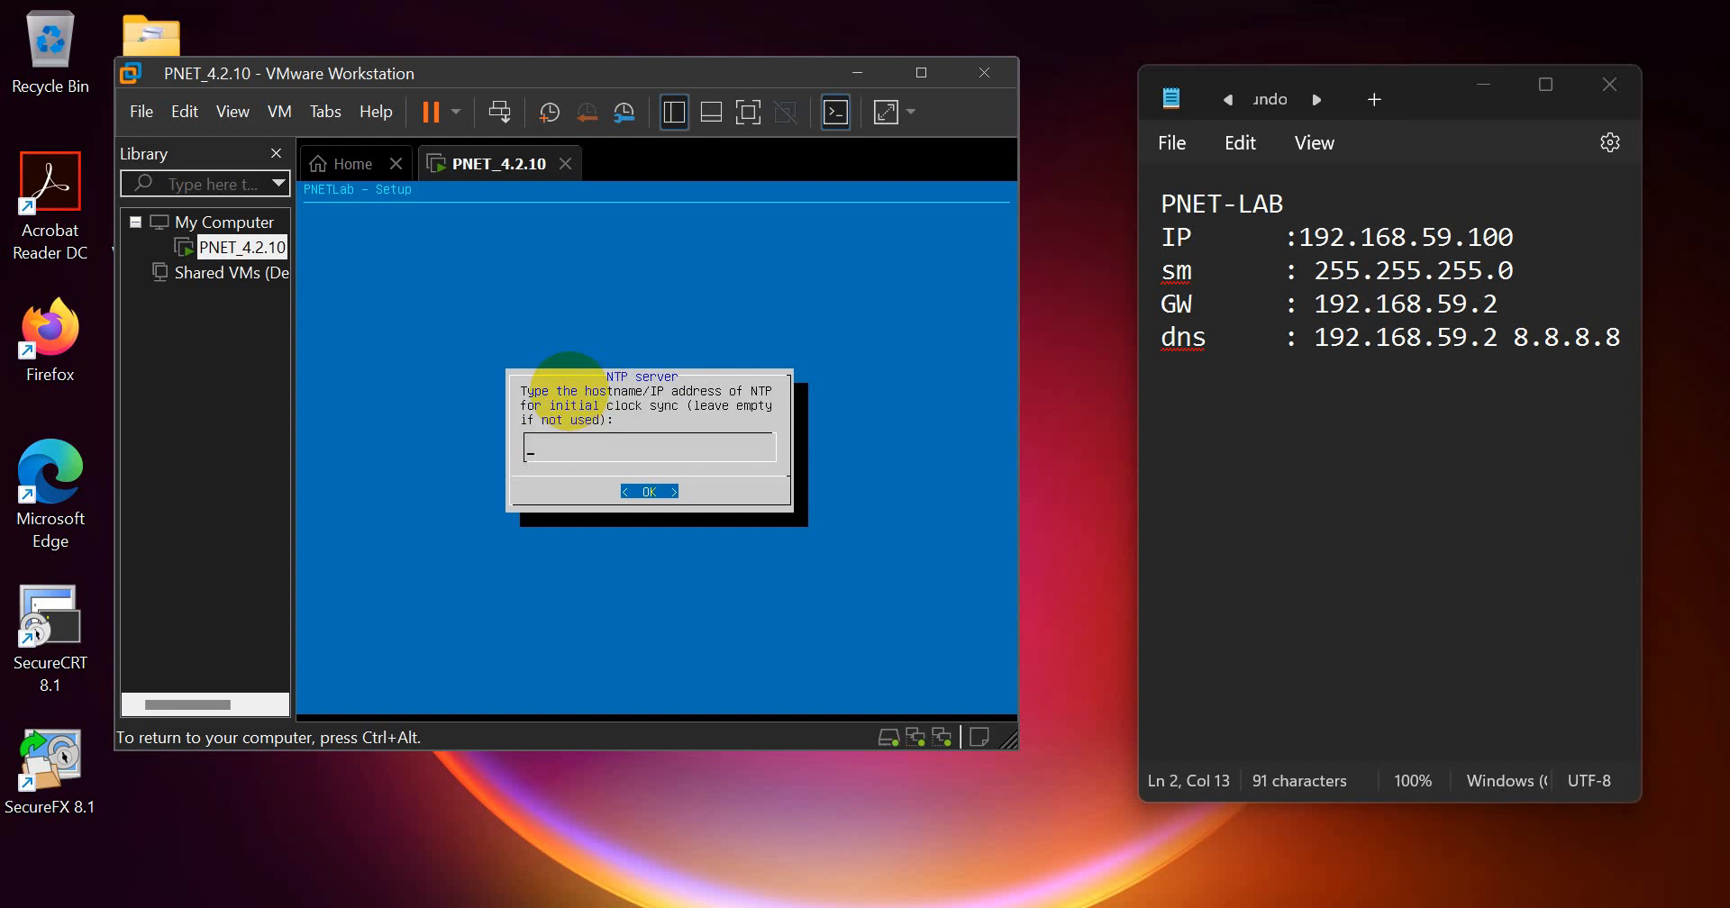
Step: Leave the NTP server empty and accept the direct connection option to finish the PNETLab setup
key(Return)
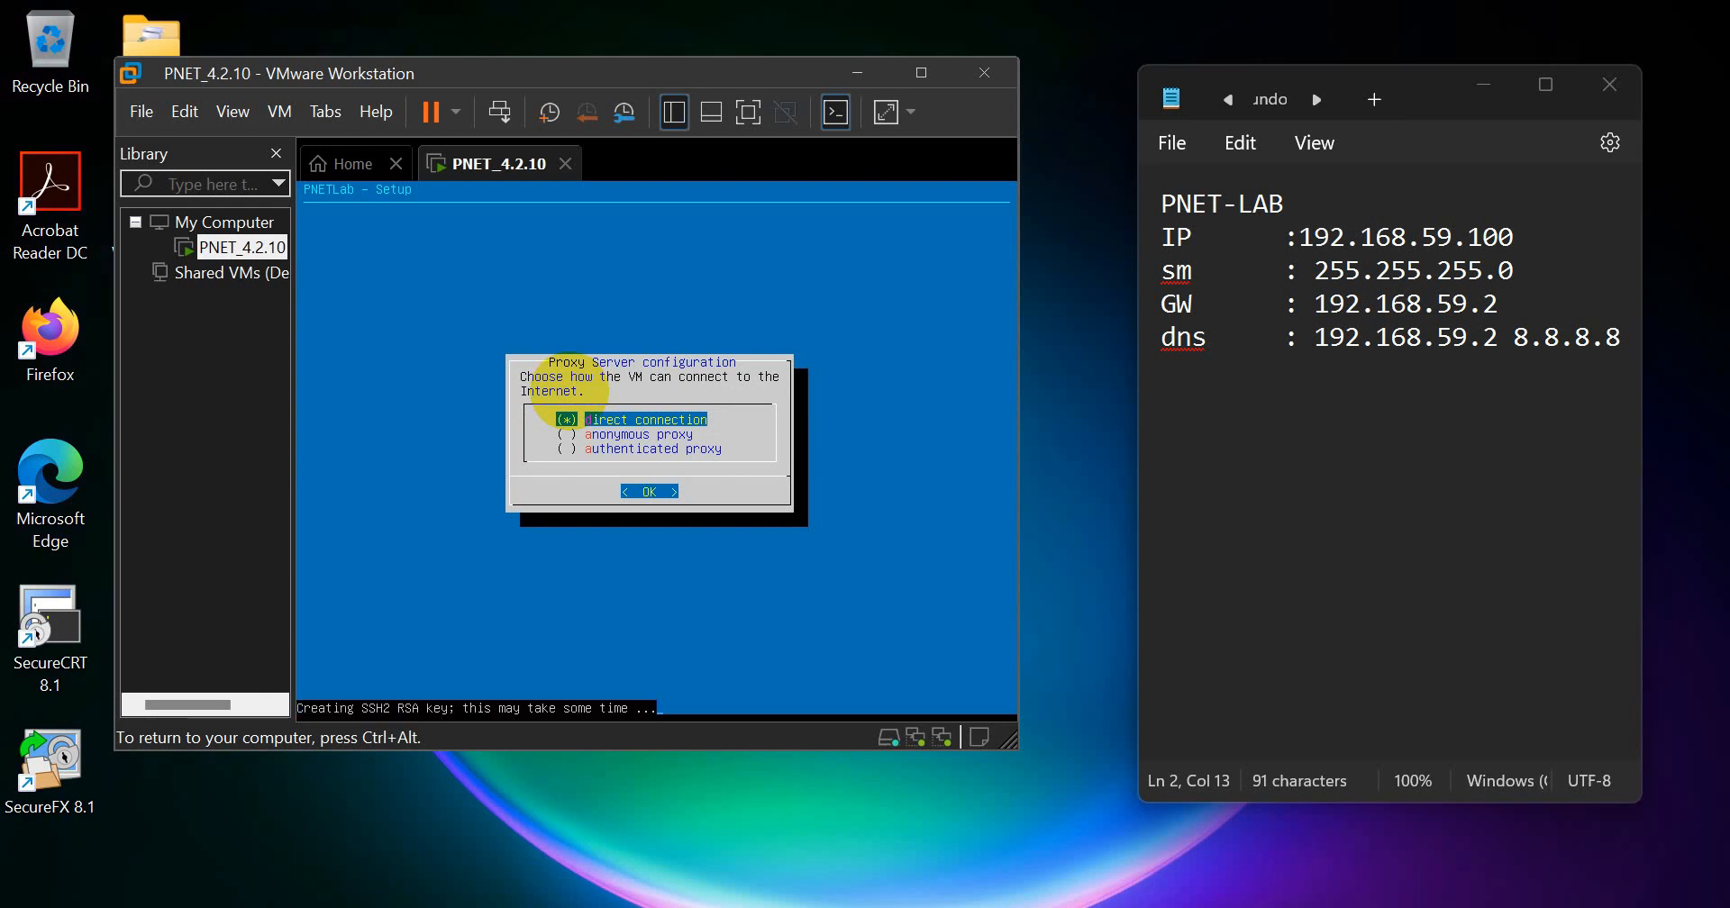
key(Return)
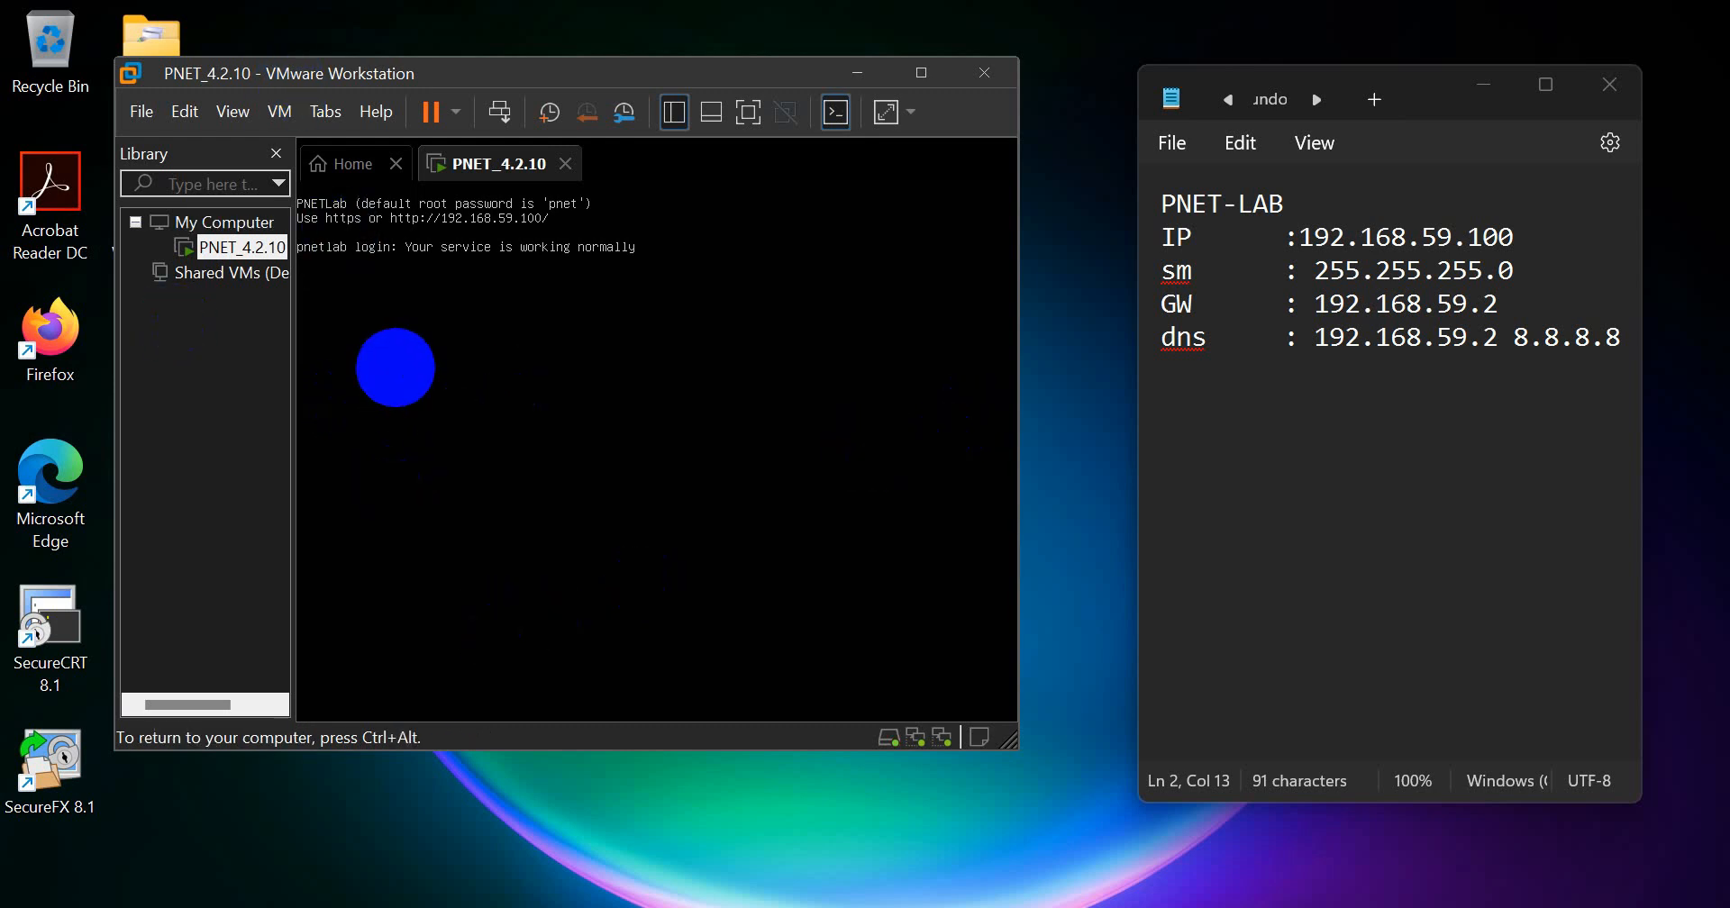
Step: Log in to the pnetlab console as root with the root account password
key(Return)
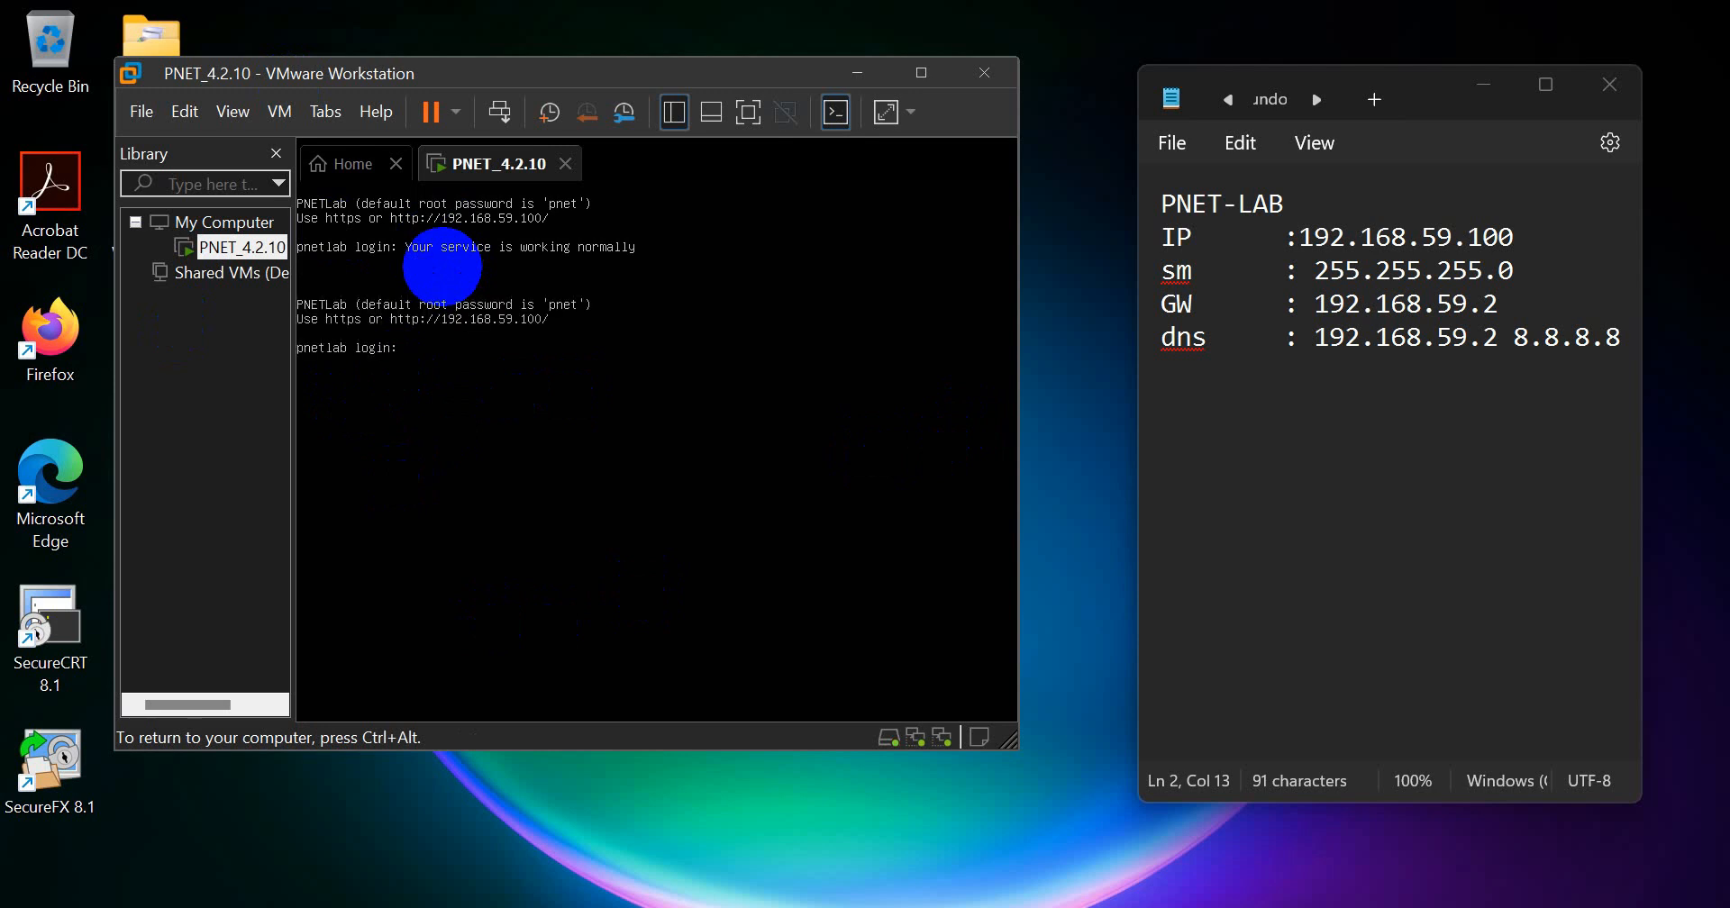
text(root)
key(Return)
key(Return)
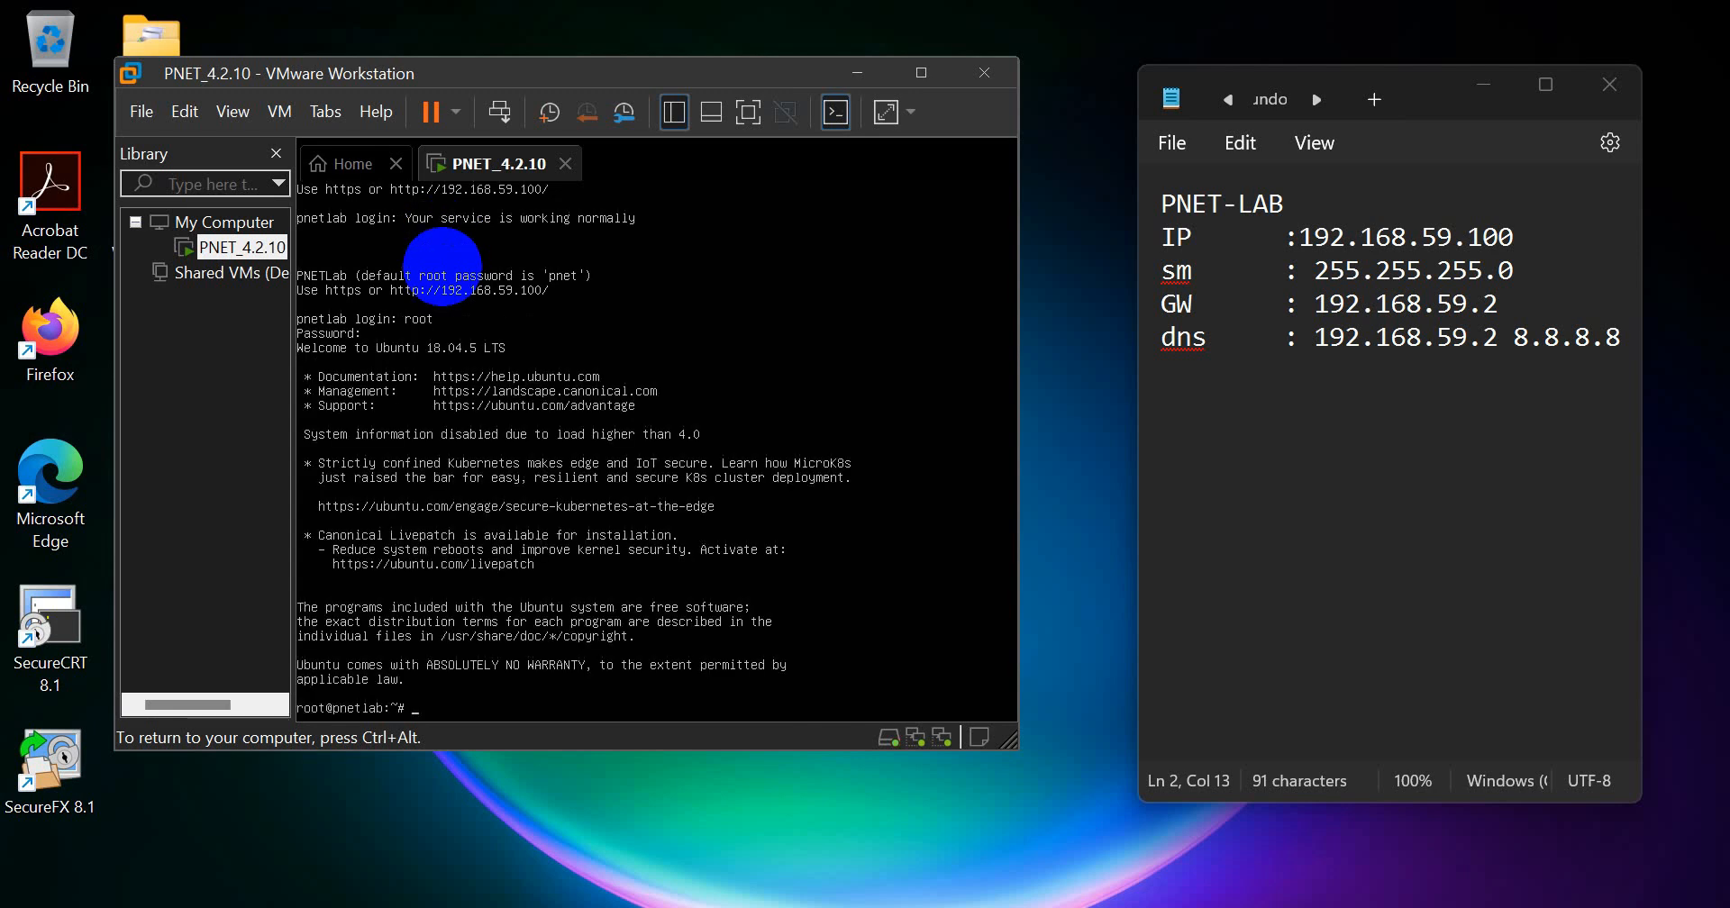
key(Return)
key(Return)
key(Return)
key(Return)
key(Return)
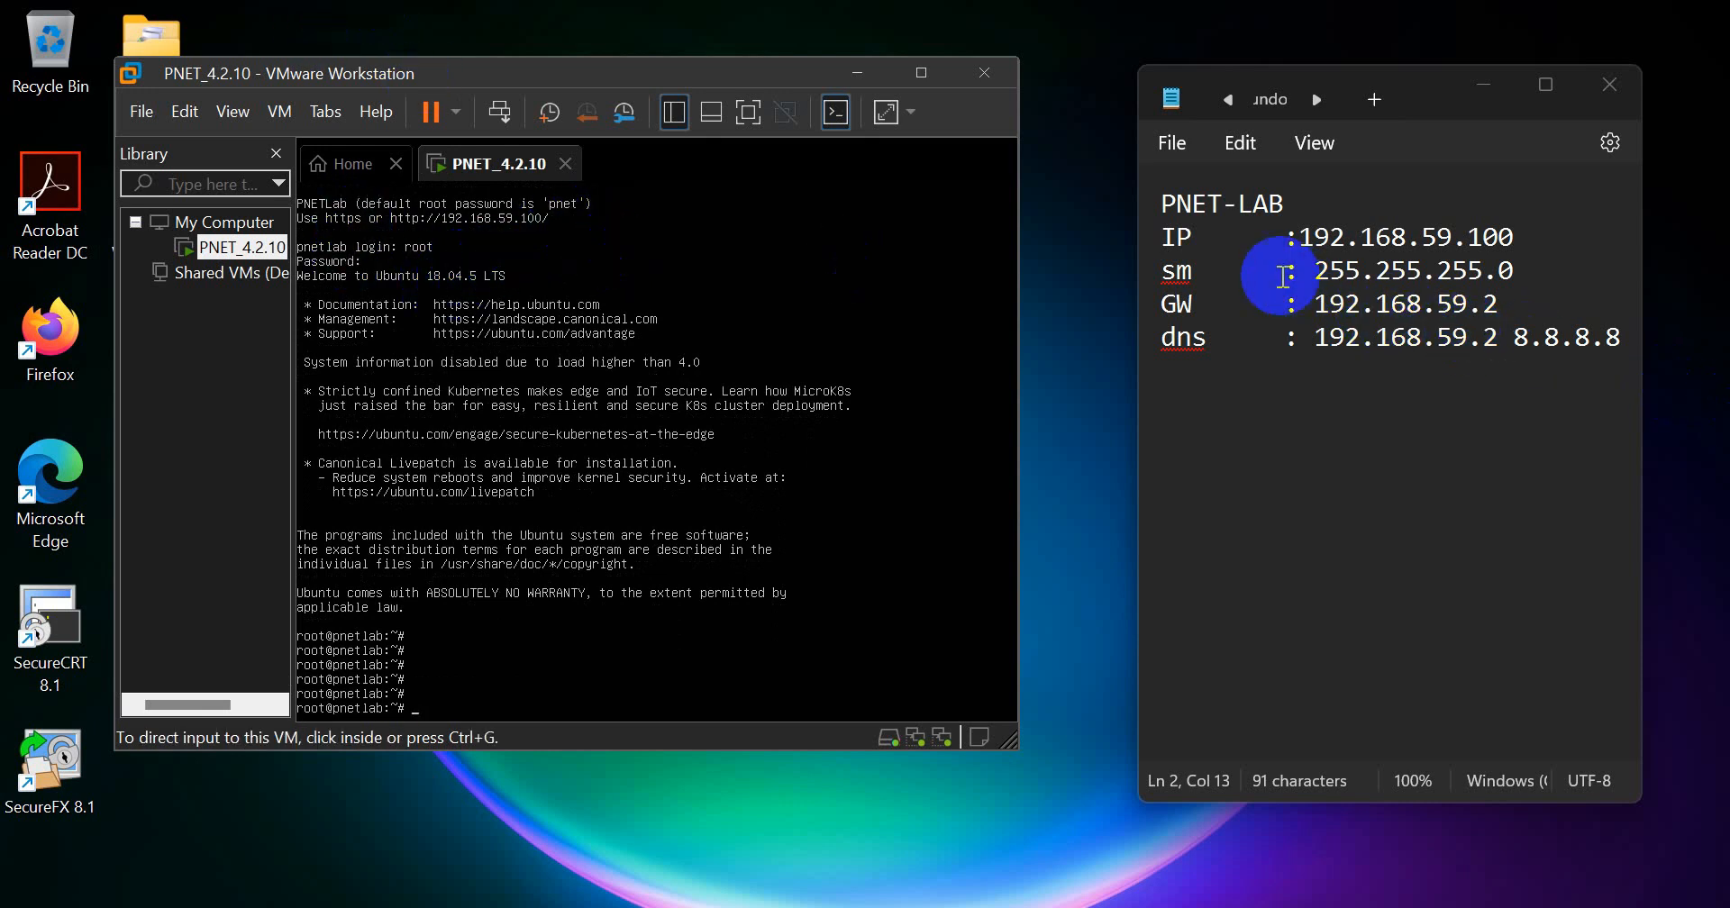
Step: Highlight the gateway address in the notes, ping 192.168.59.2 from the pnetlab console, and stop the ping after a few replies
drag(1318, 303, 1514, 311)
click(459, 405)
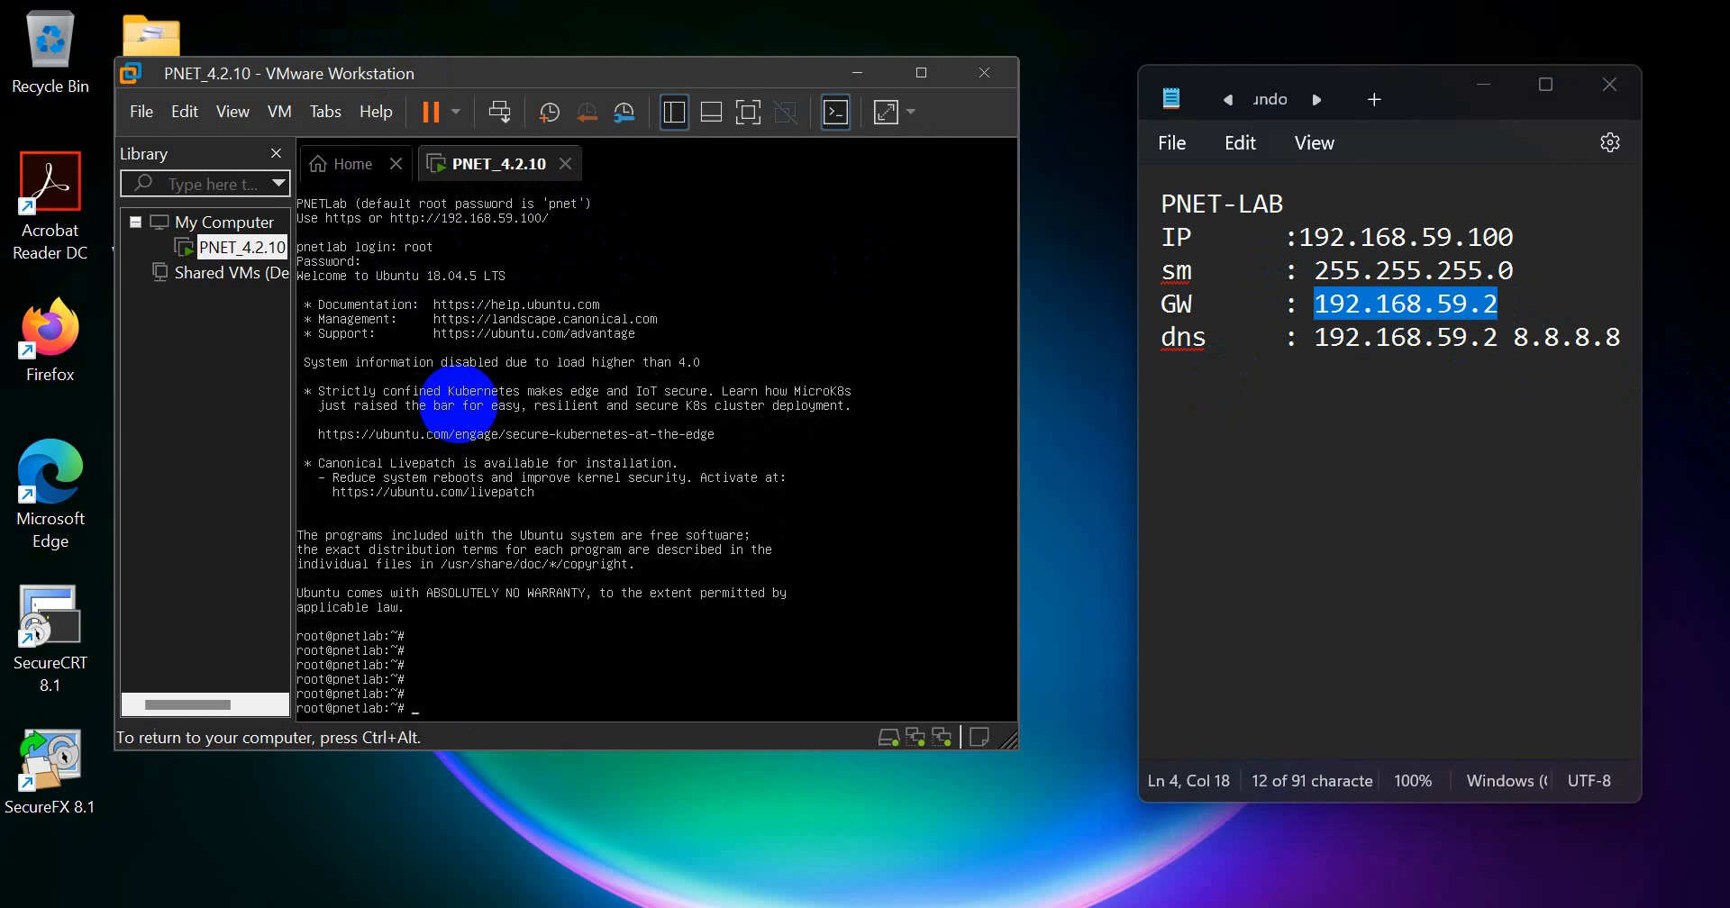
text(ping 192.168.59.2)
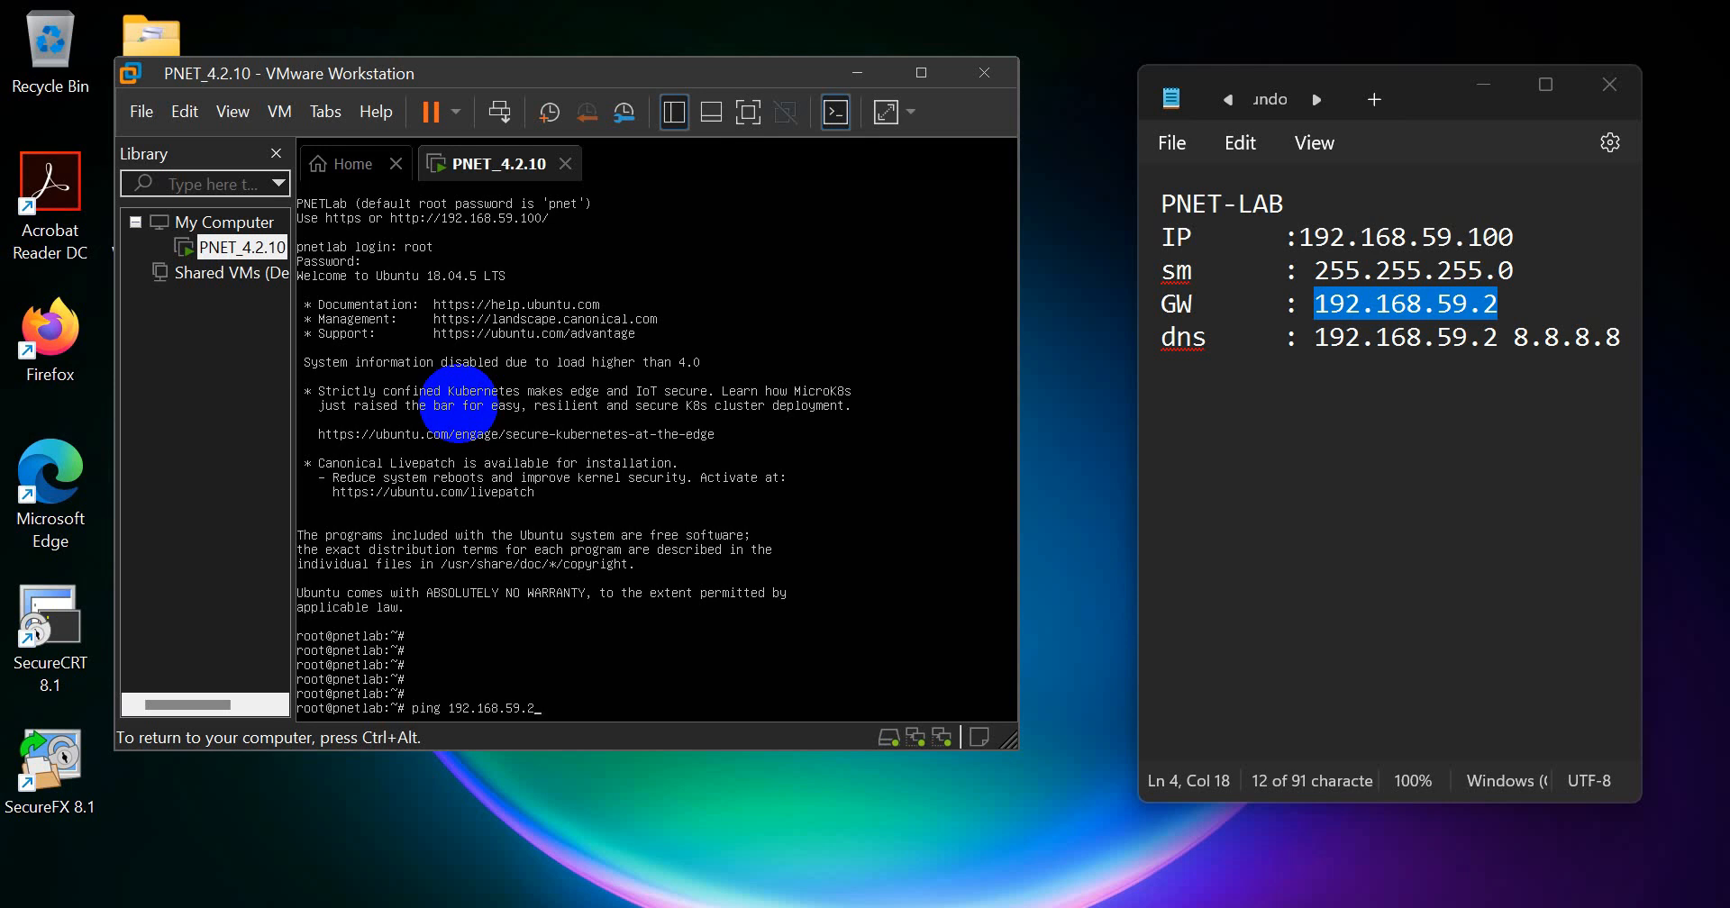
key(Return)
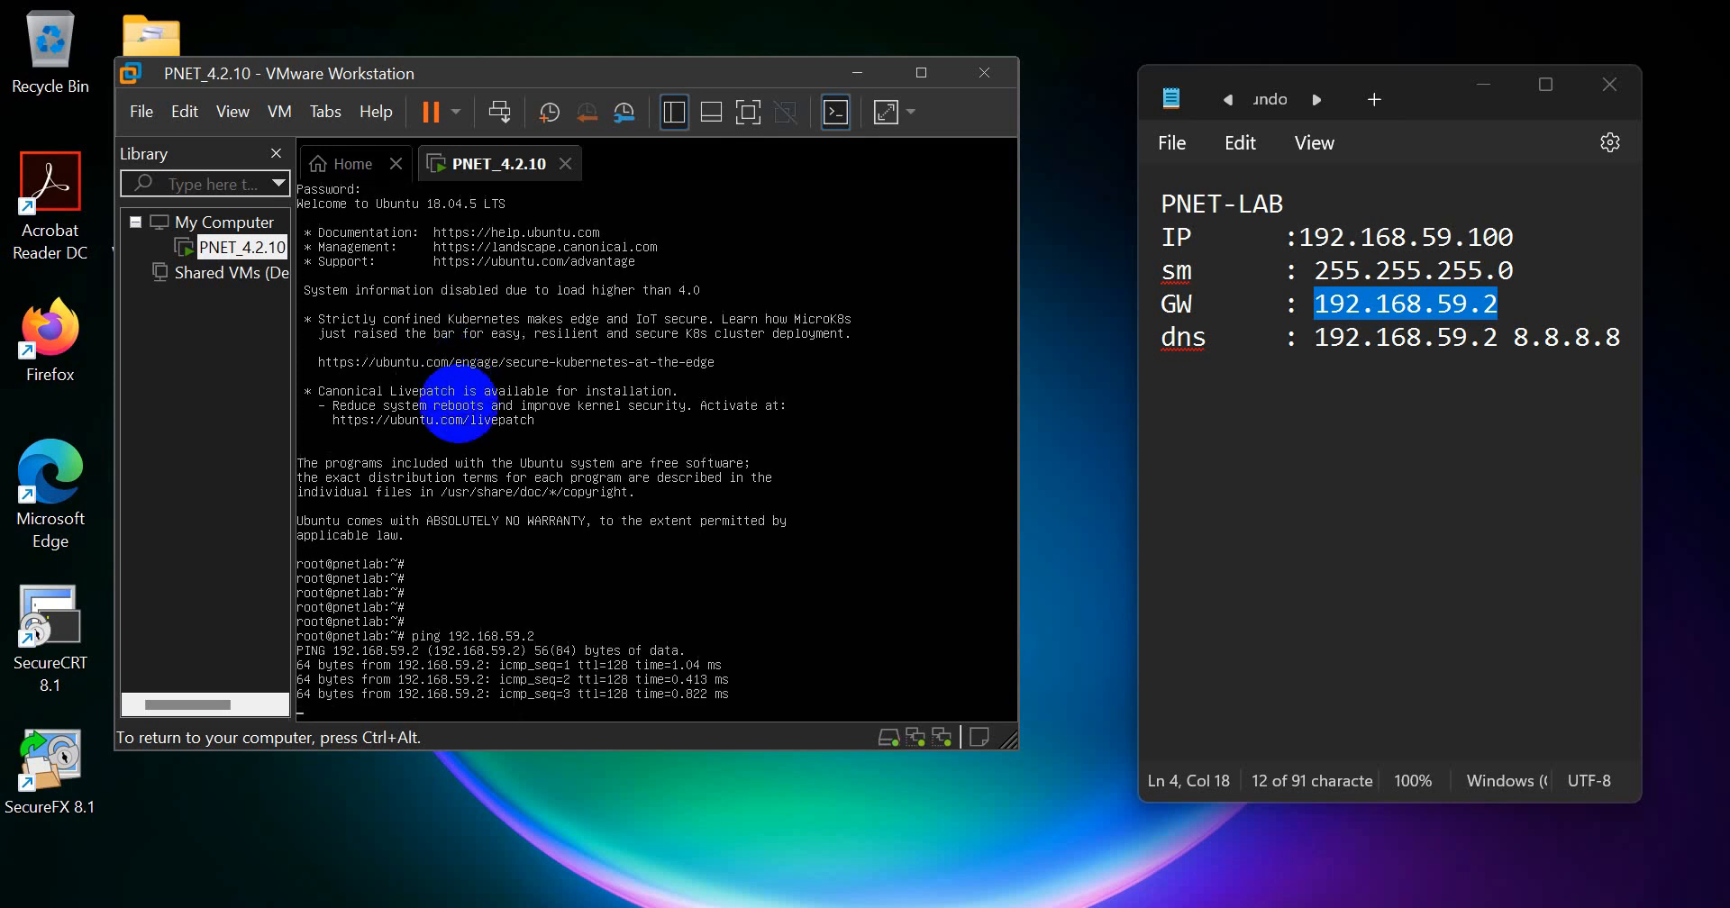
key(ctrl+c)
key(Return)
key(Return)
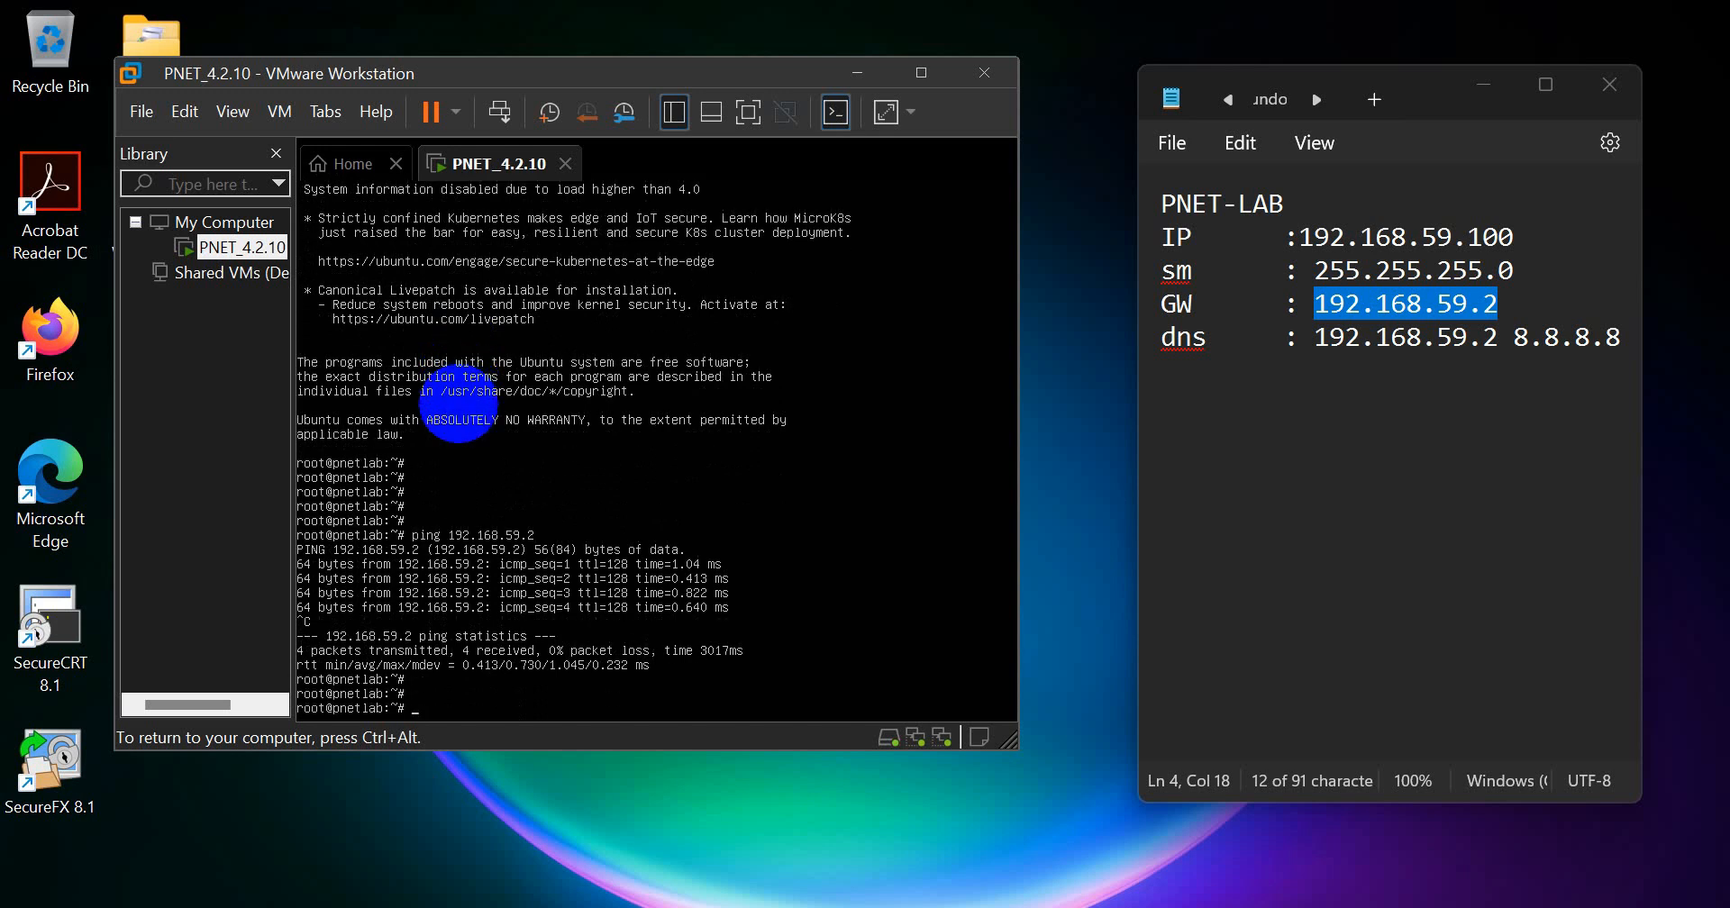
Step: Test internet connectivity by pinging 8.8.8.8 from the pnetlab console, and stop the ping after a few replies
text(ping)
text(8.8.8)
text(.8)
key(Return)
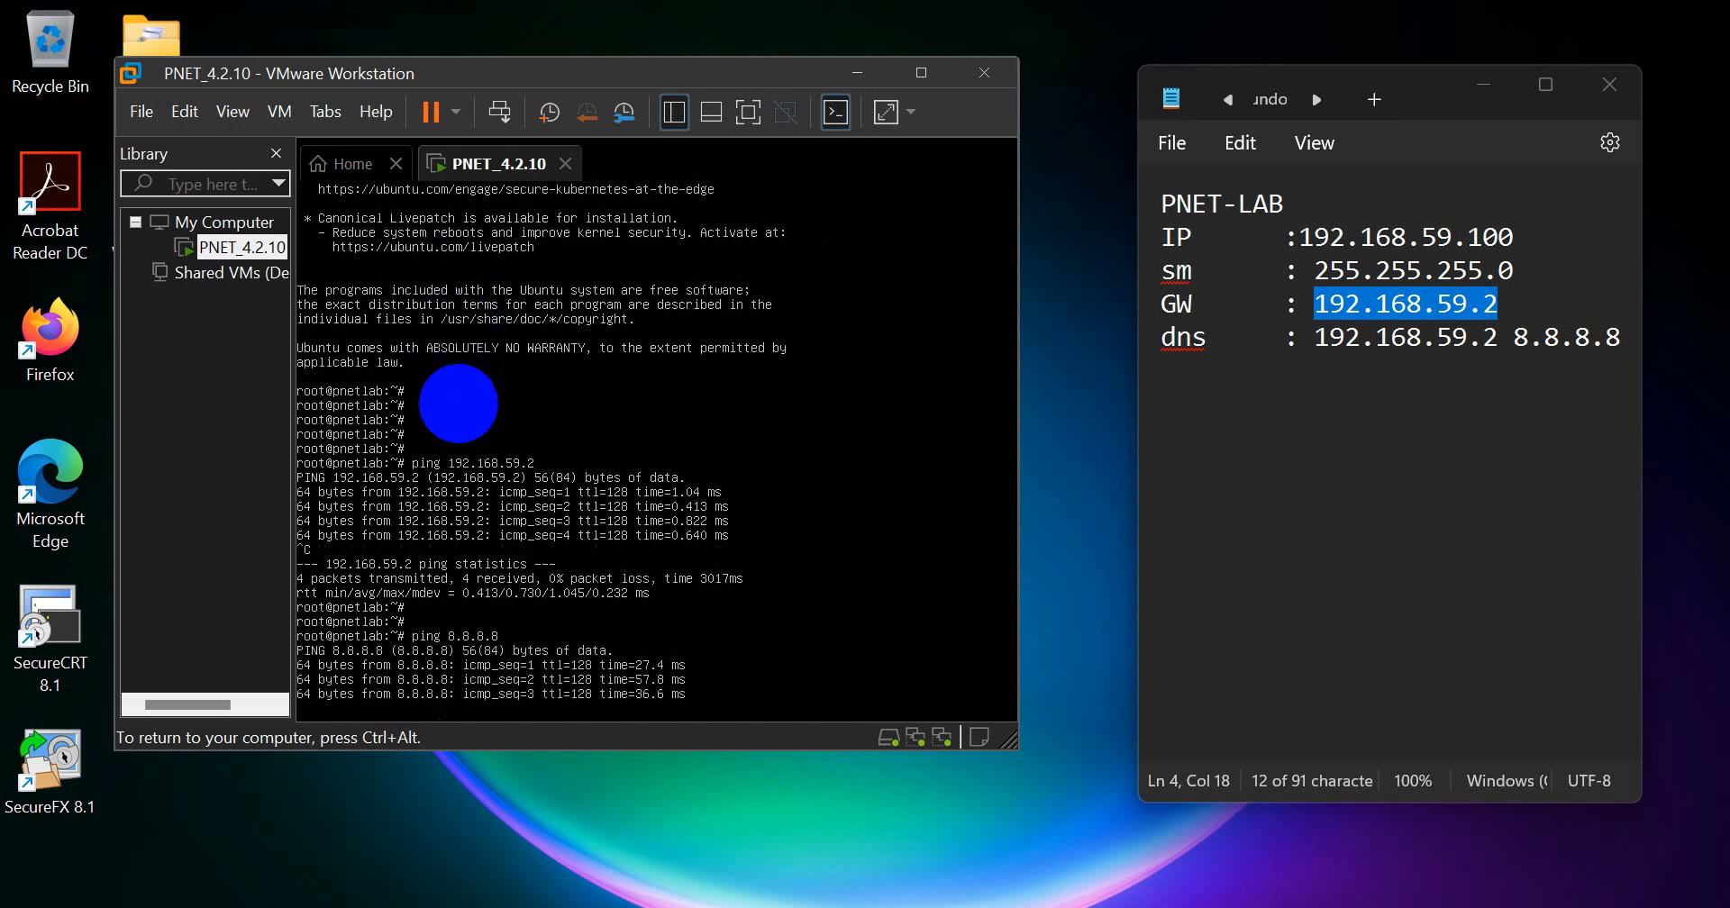
key(ctrl+c)
key(Return)
key(Return)
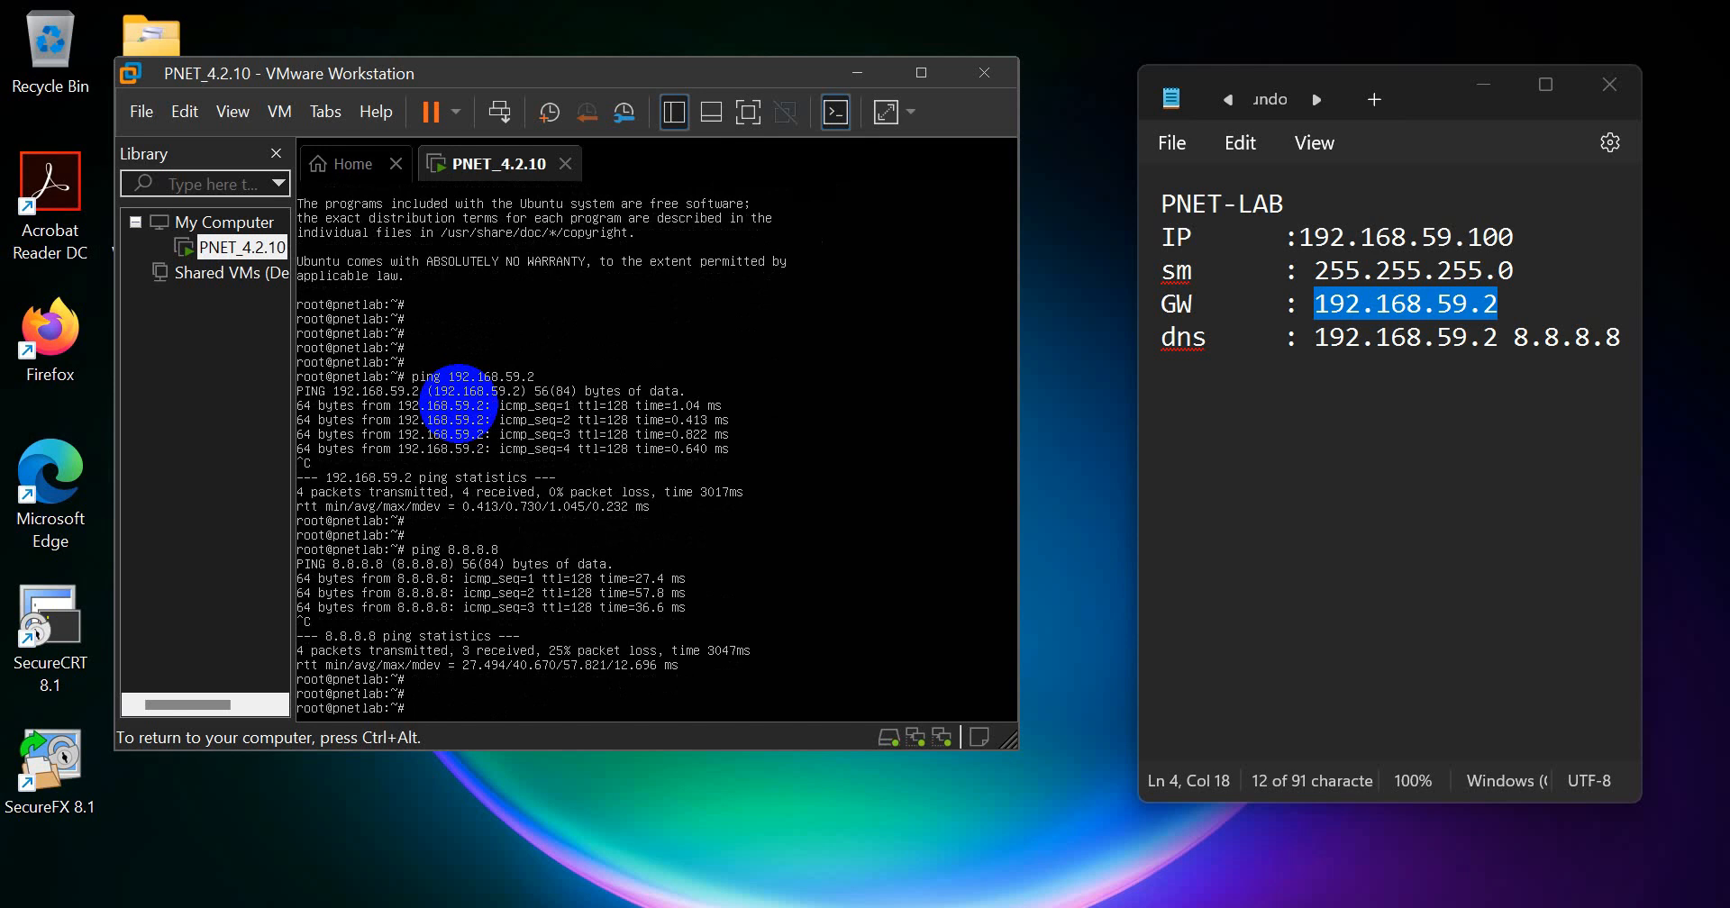
Step: Refresh the virtual machine's package lists with apt-get update
key(Return)
key(Return)
text(apt)
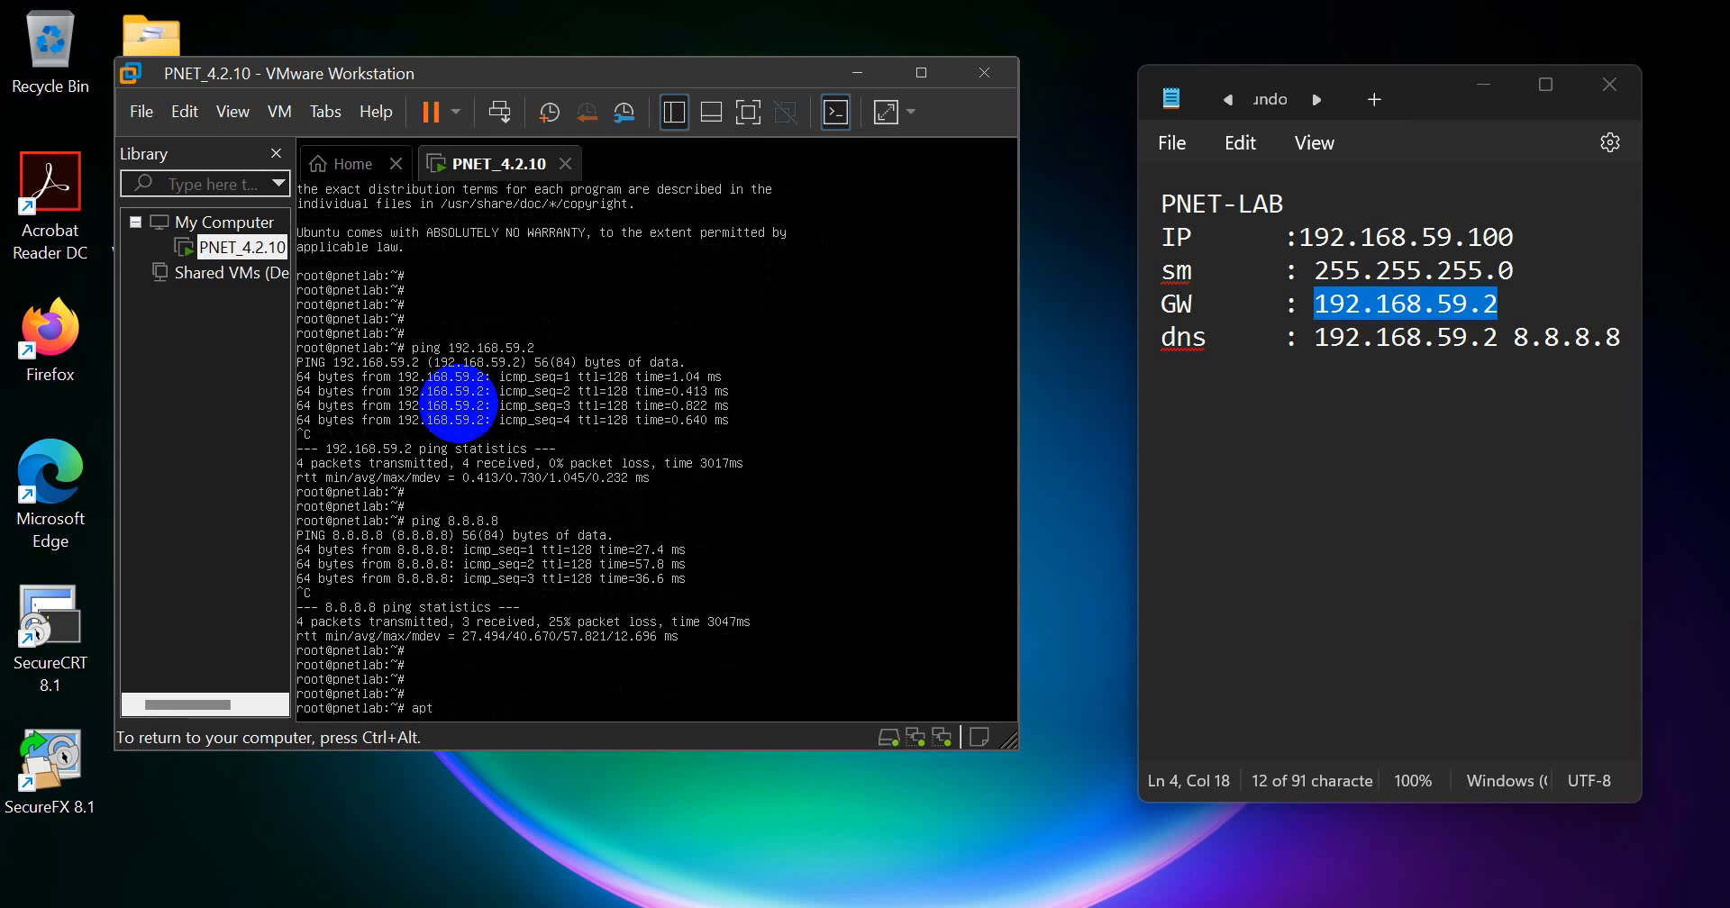
text(-get update)
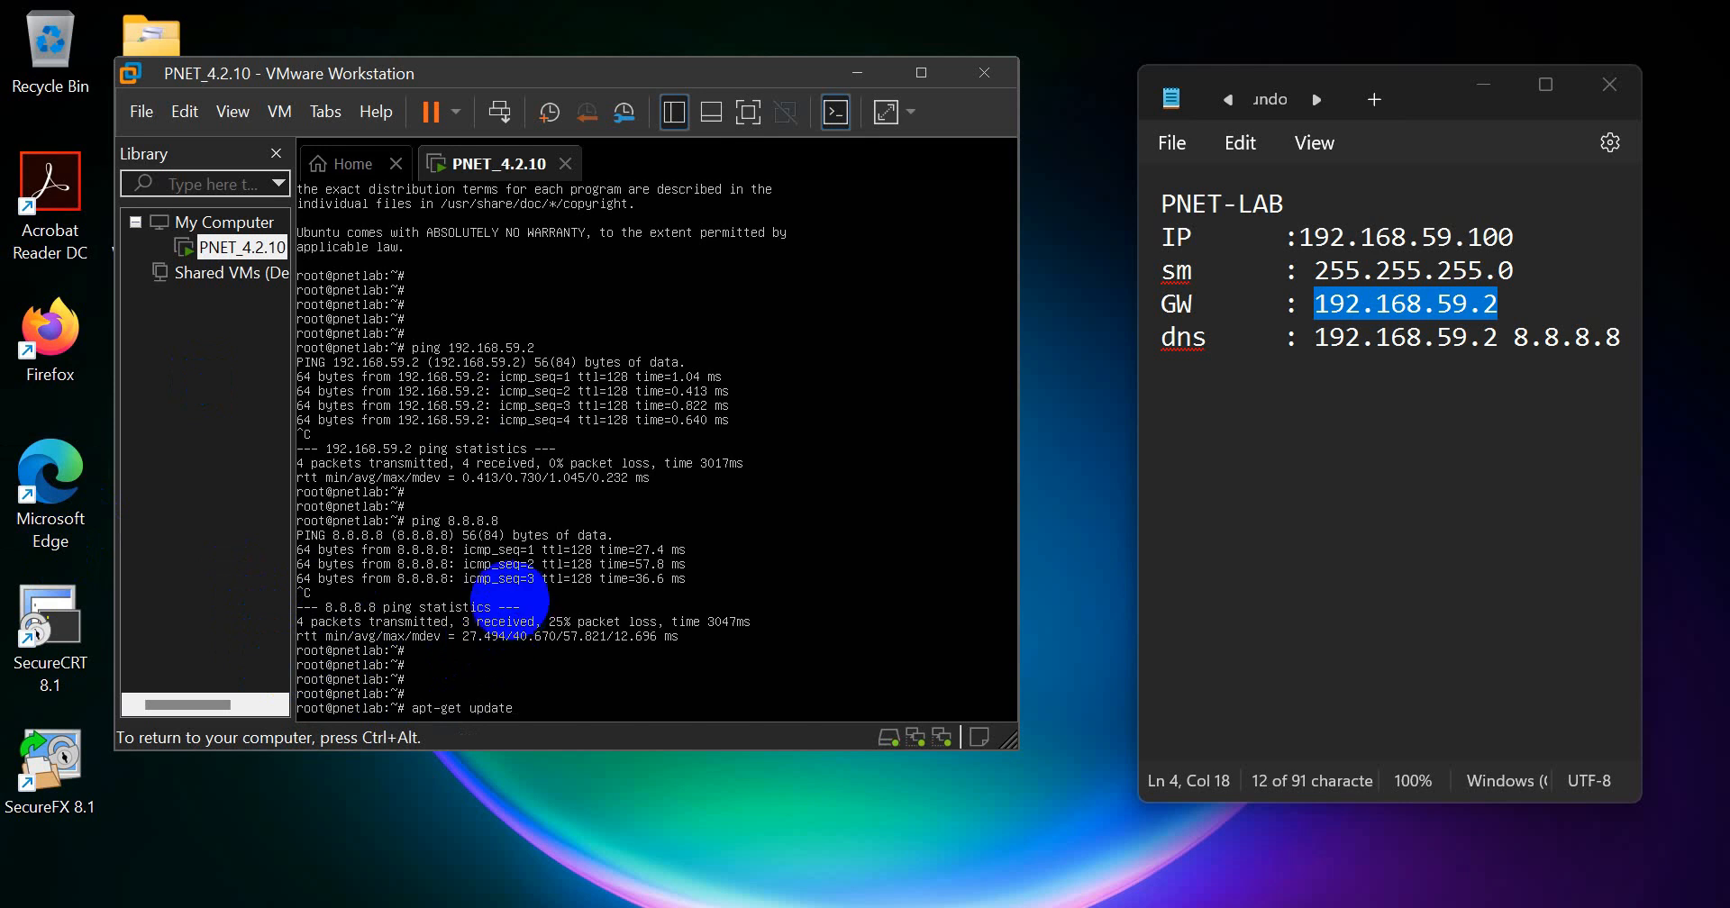
key(Return)
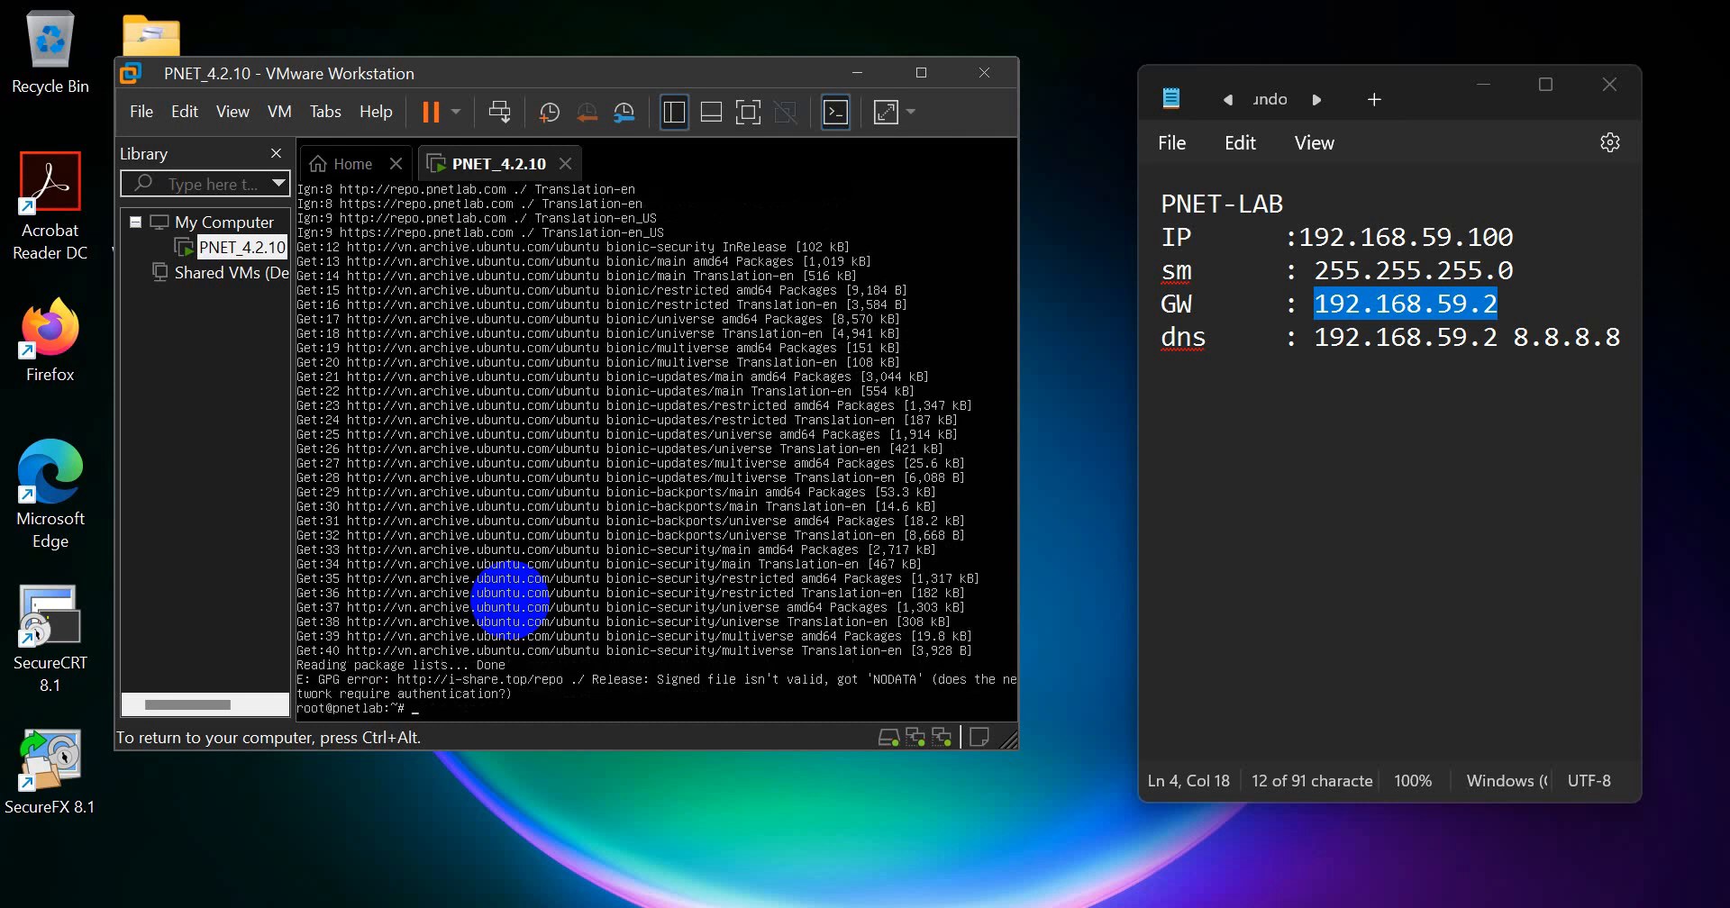
key(Return)
key(Return)
key(Return)
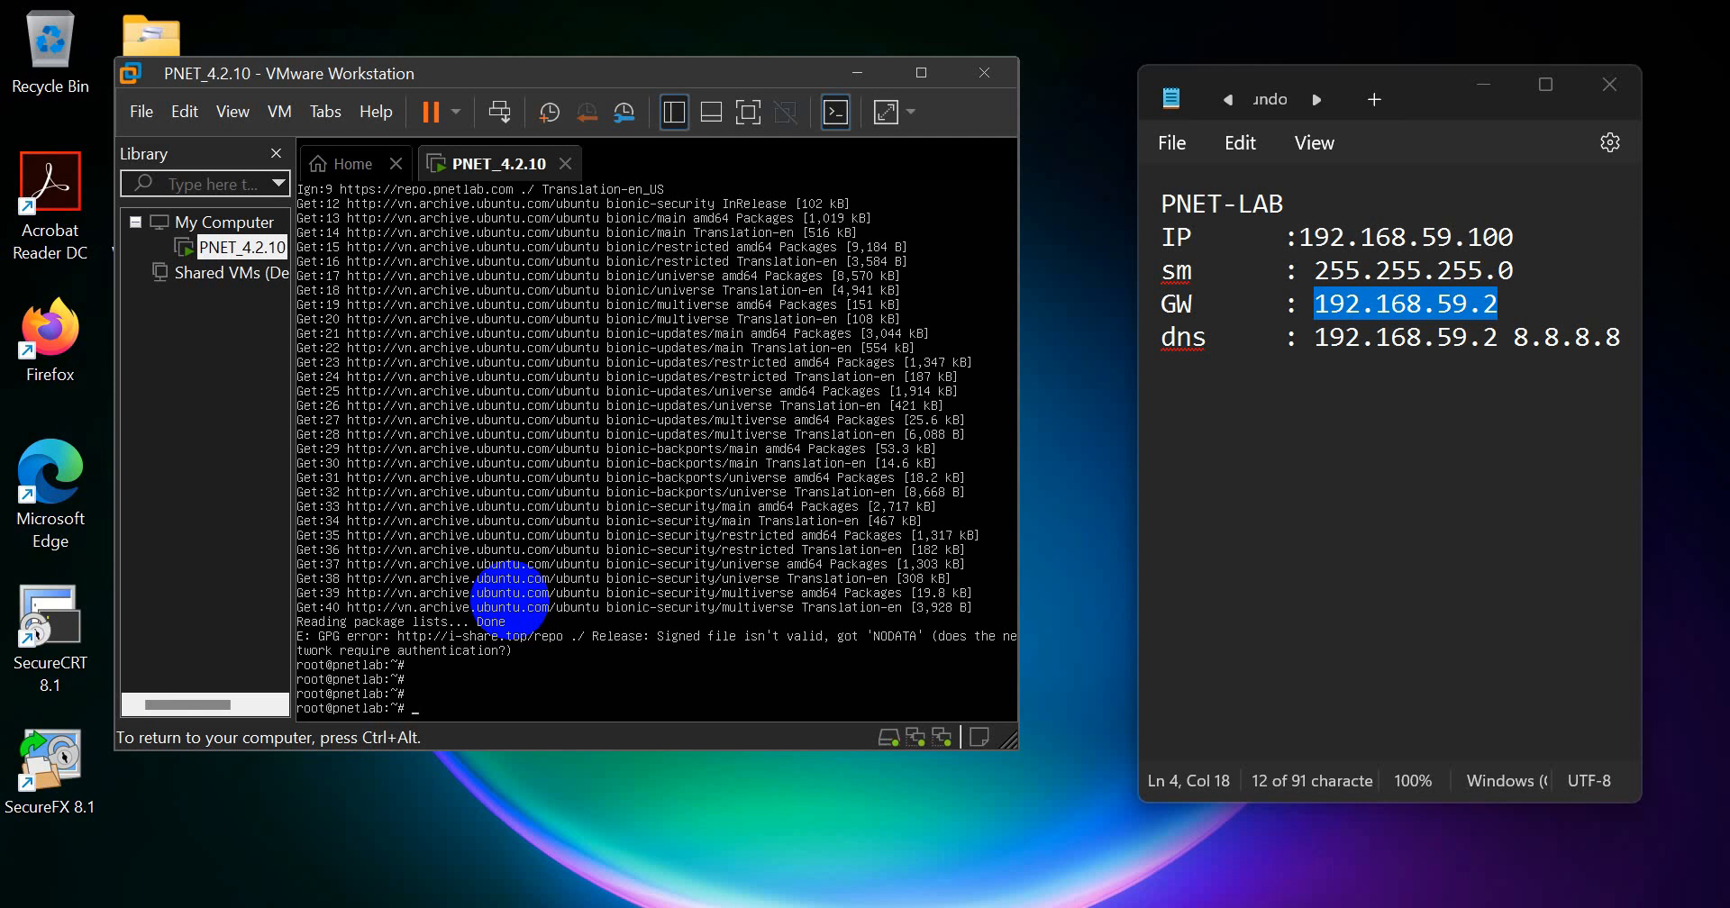
Step: Run apt-get upgrade on the virtual machine and answer y to continue with the package upgrade
key(Up)
key(BackSpace)
key(BackSpace)
text(grade)
key(Return)
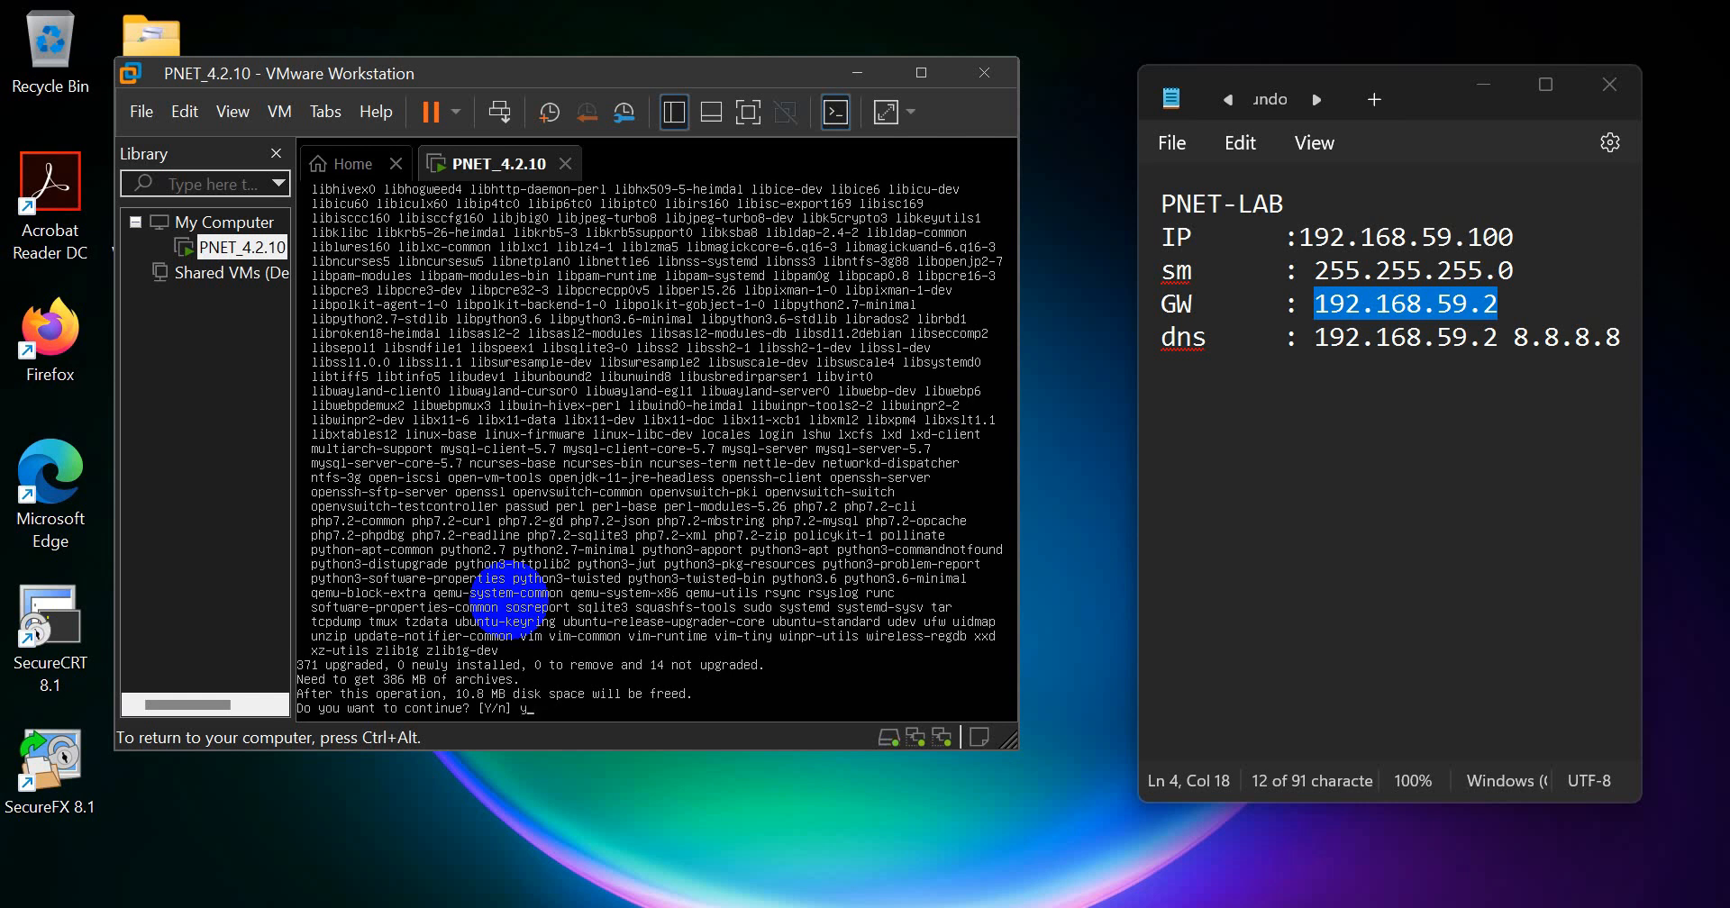
text(y)
key(Return)
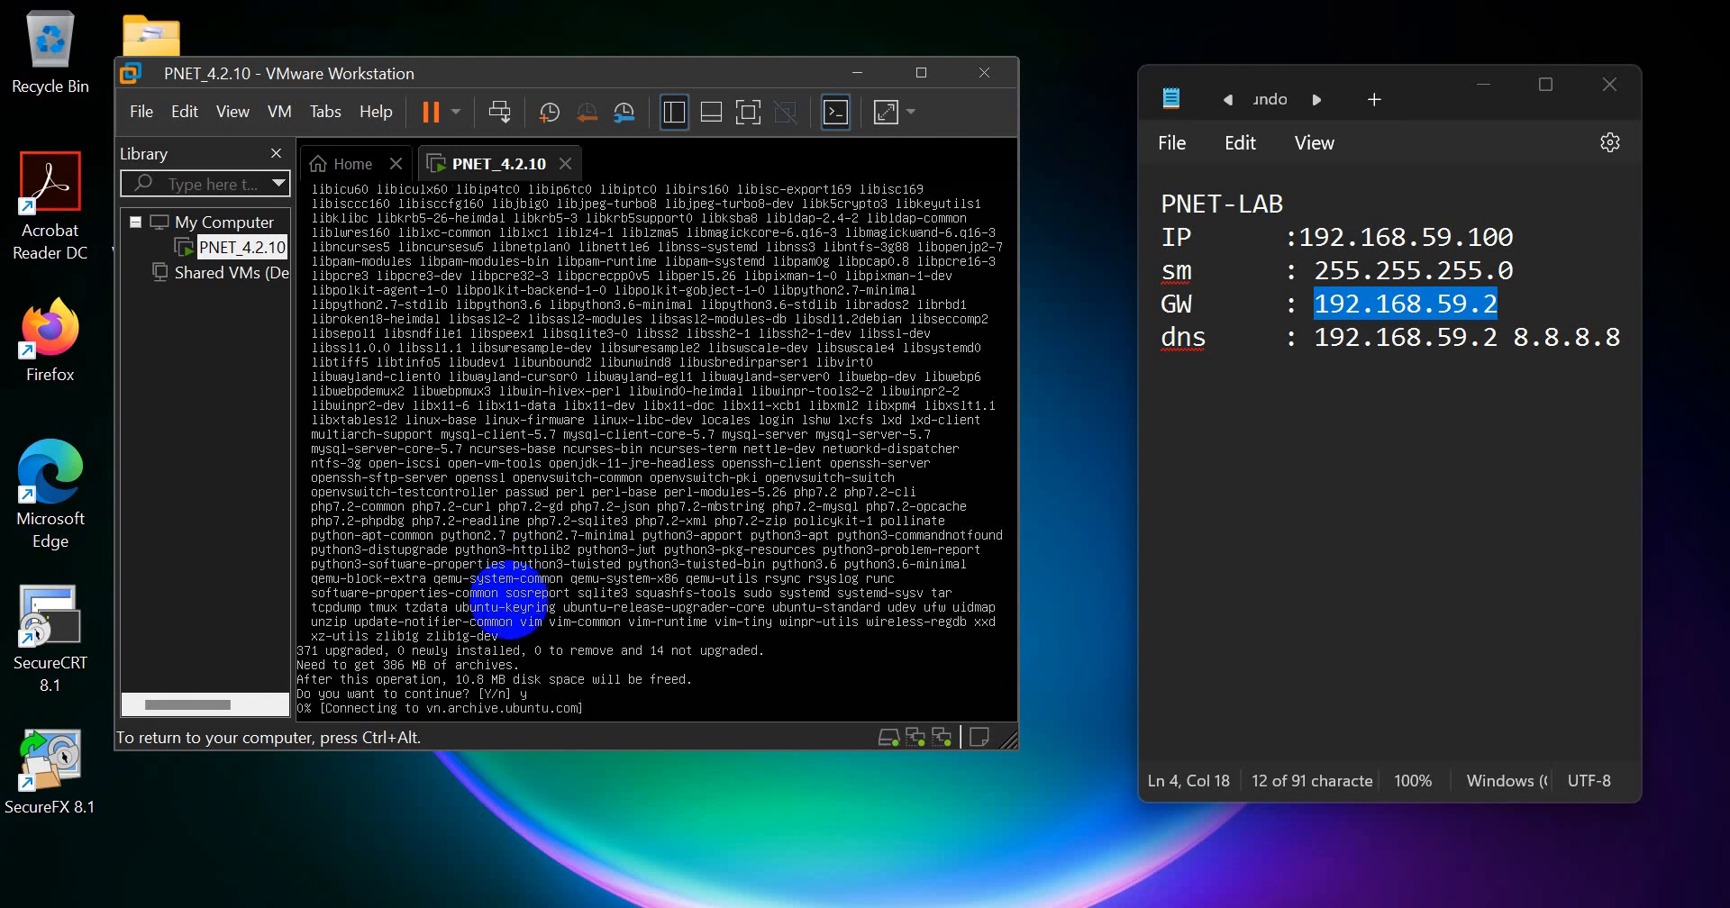
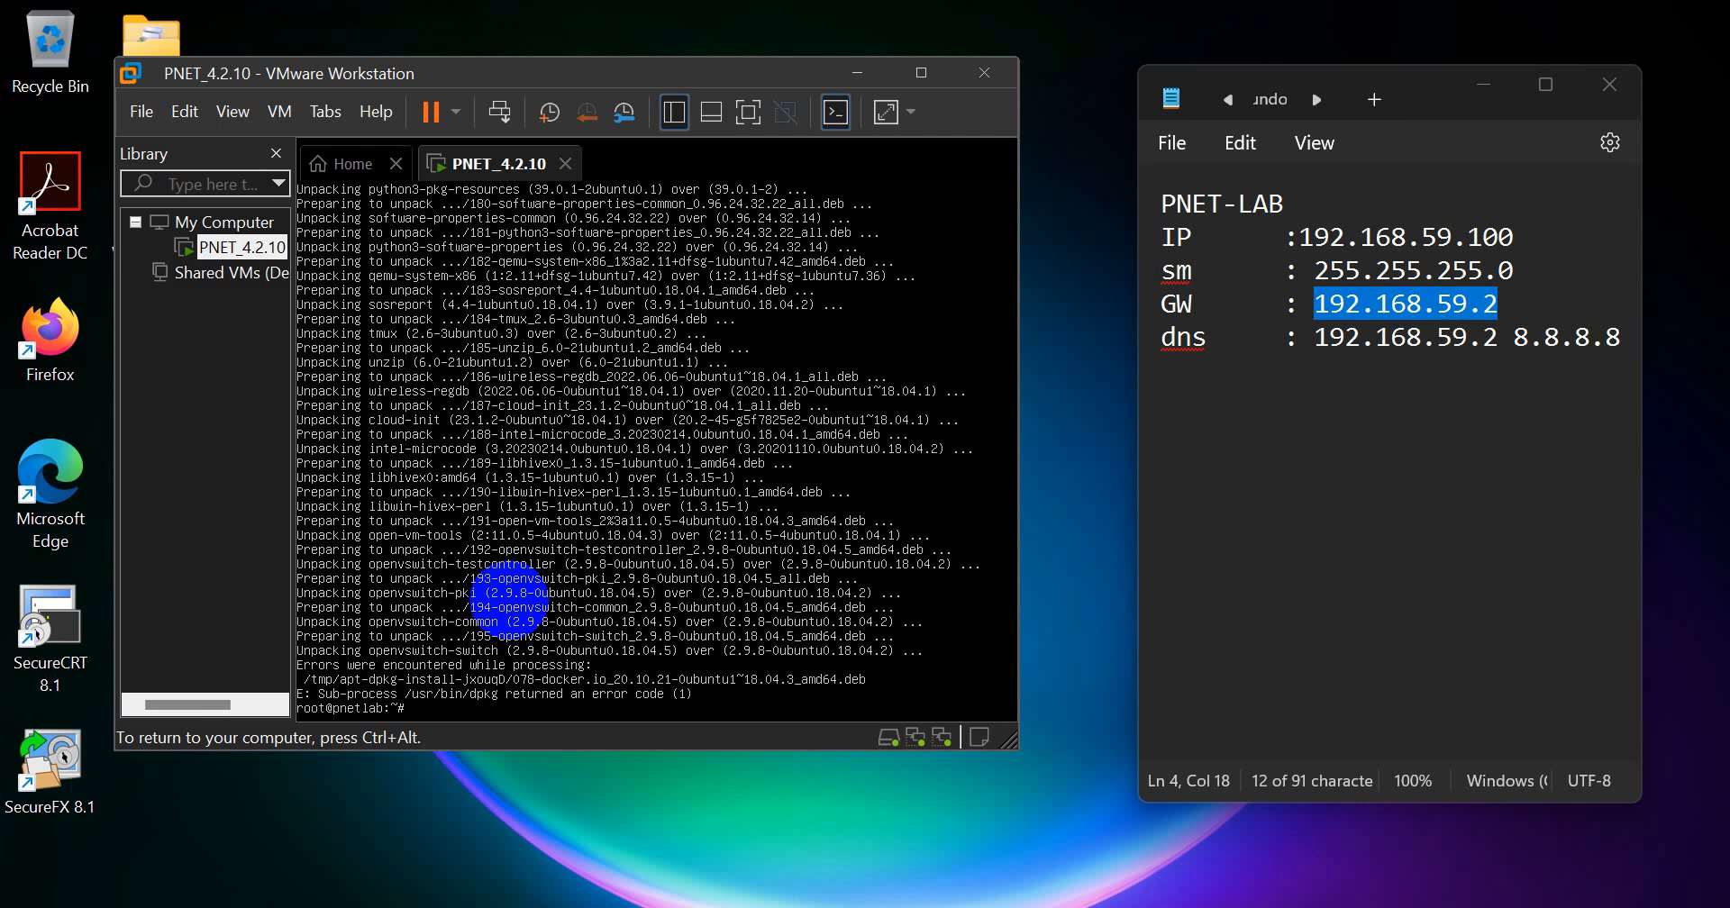
Step: Restart the pnetlab virtual machine from its console with the shutdown command
key(Return)
key(Return)
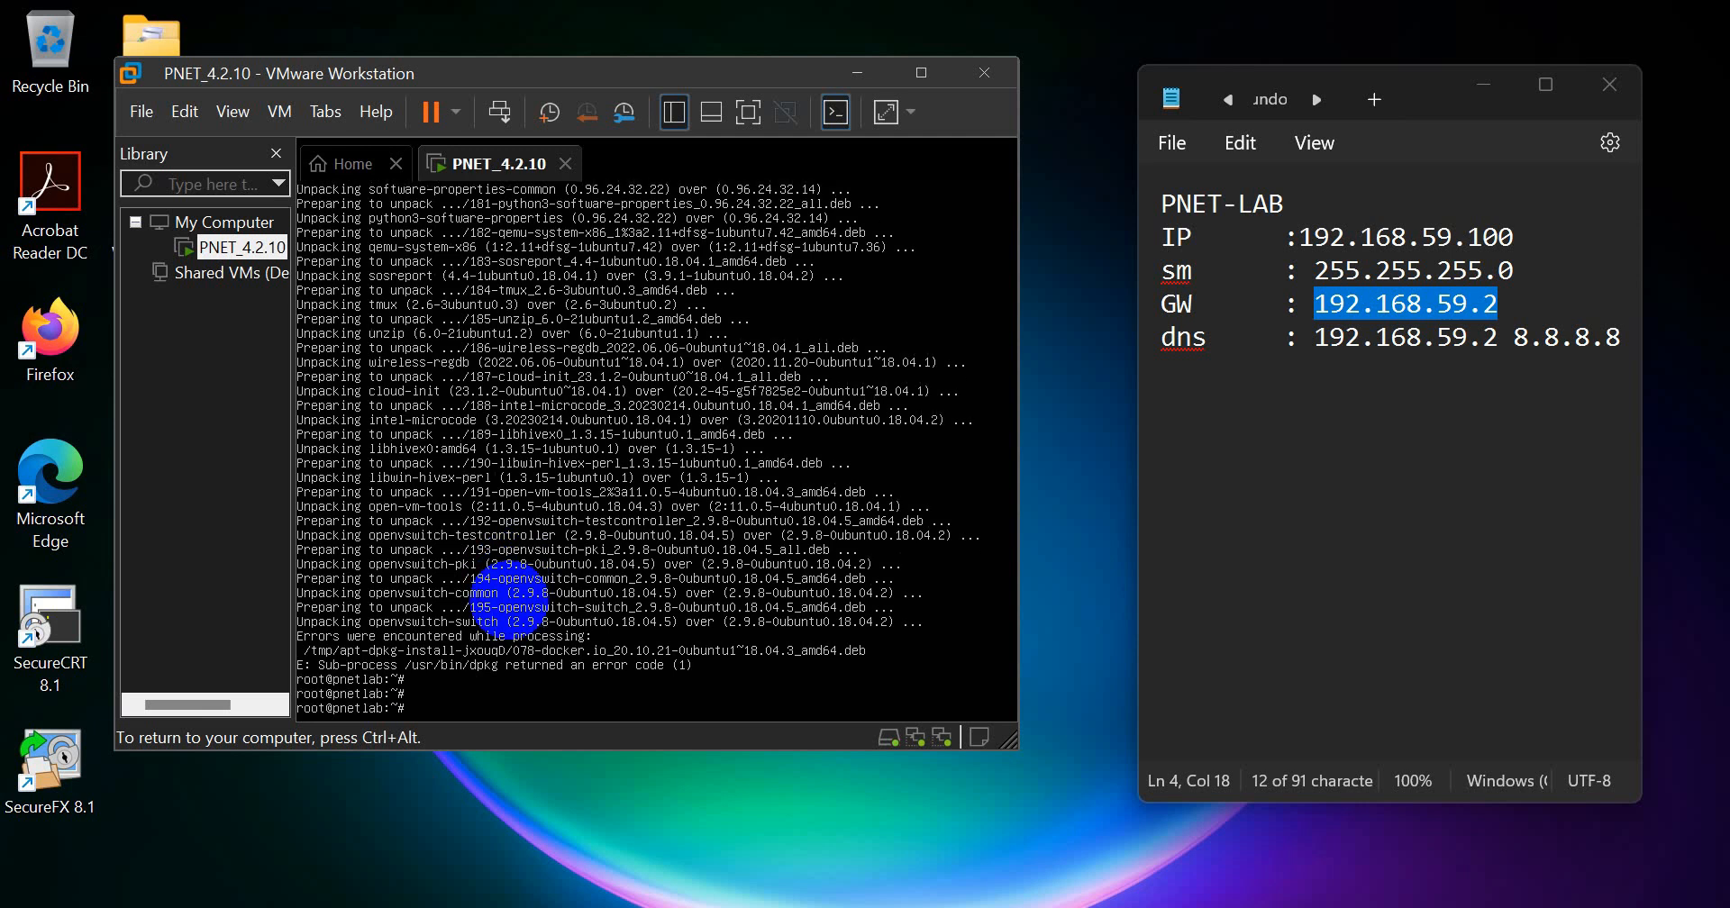
text(sh)
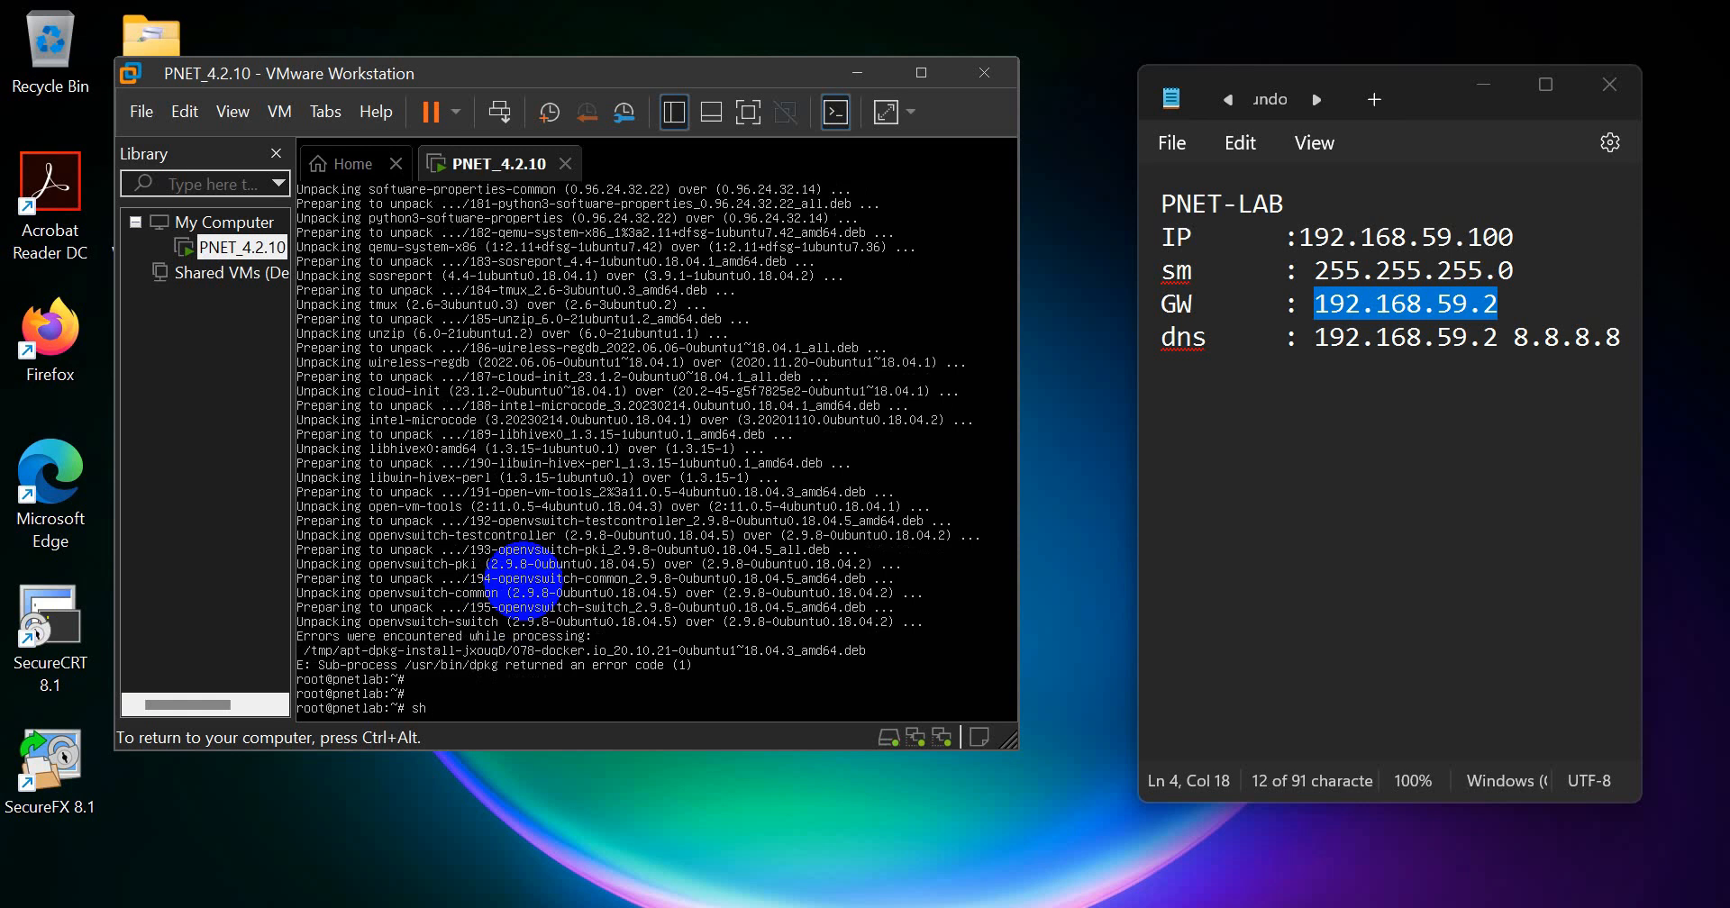
text(utdown -r now)
key(Return)
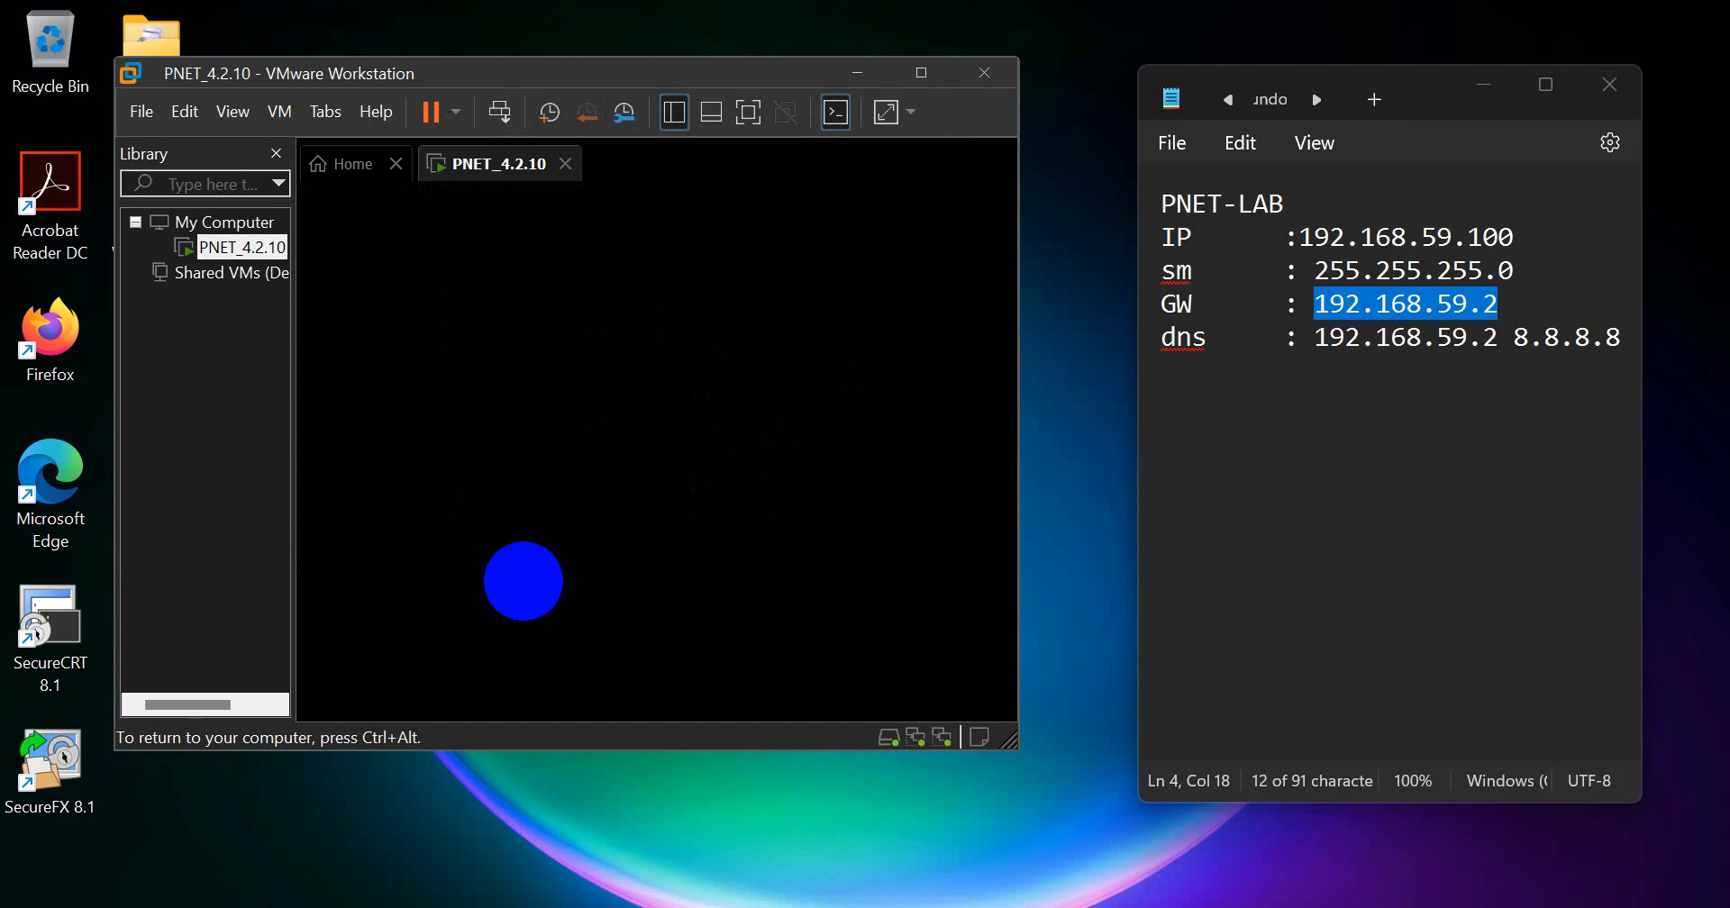
Step: Enlarge the VMware Workstation window, check the restarted virtual machine's console for its web address, and minimize the window
key(ctrl+alt)
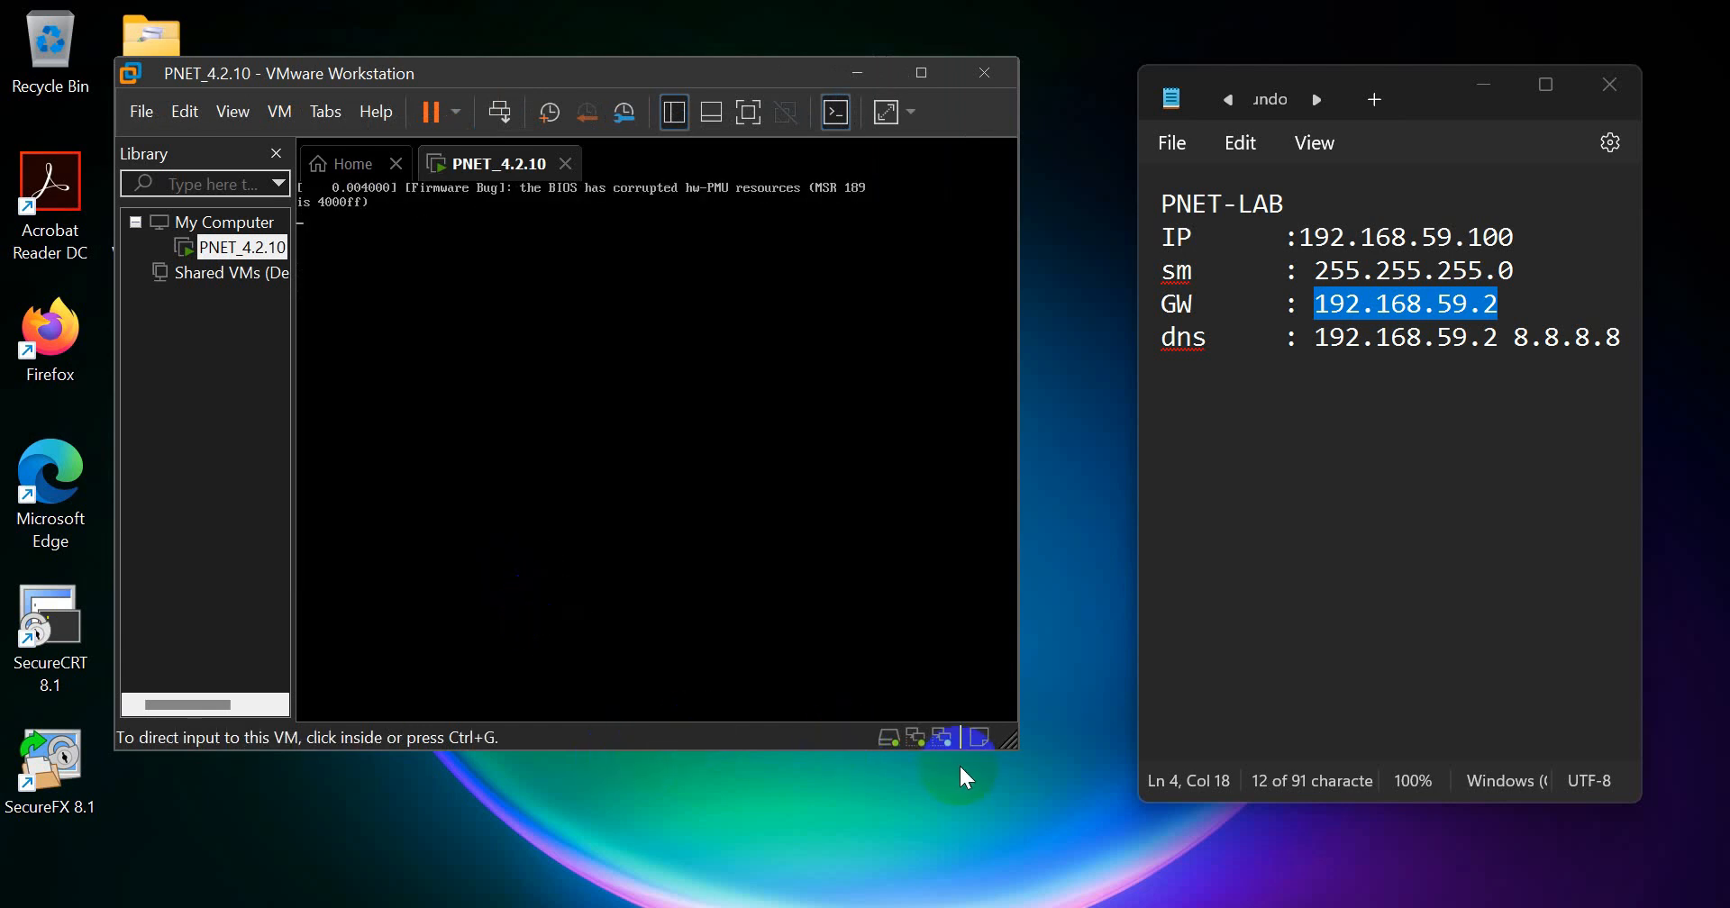
drag(1015, 738, 1059, 815)
click(870, 489)
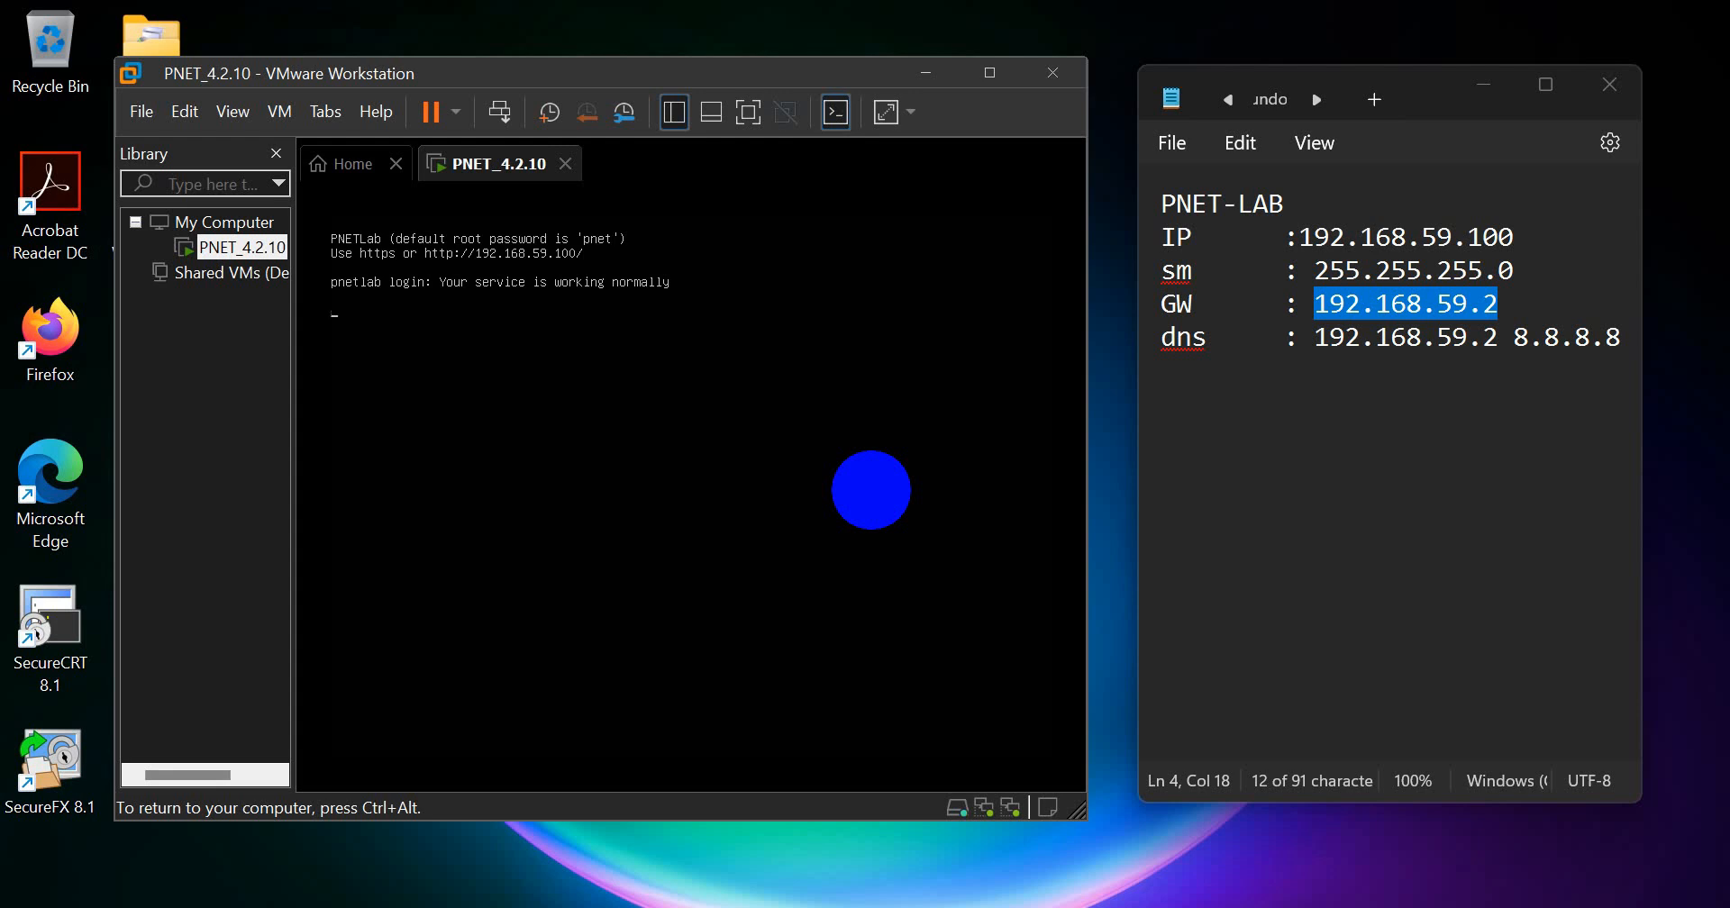
key(ctrl+alt)
click(339, 305)
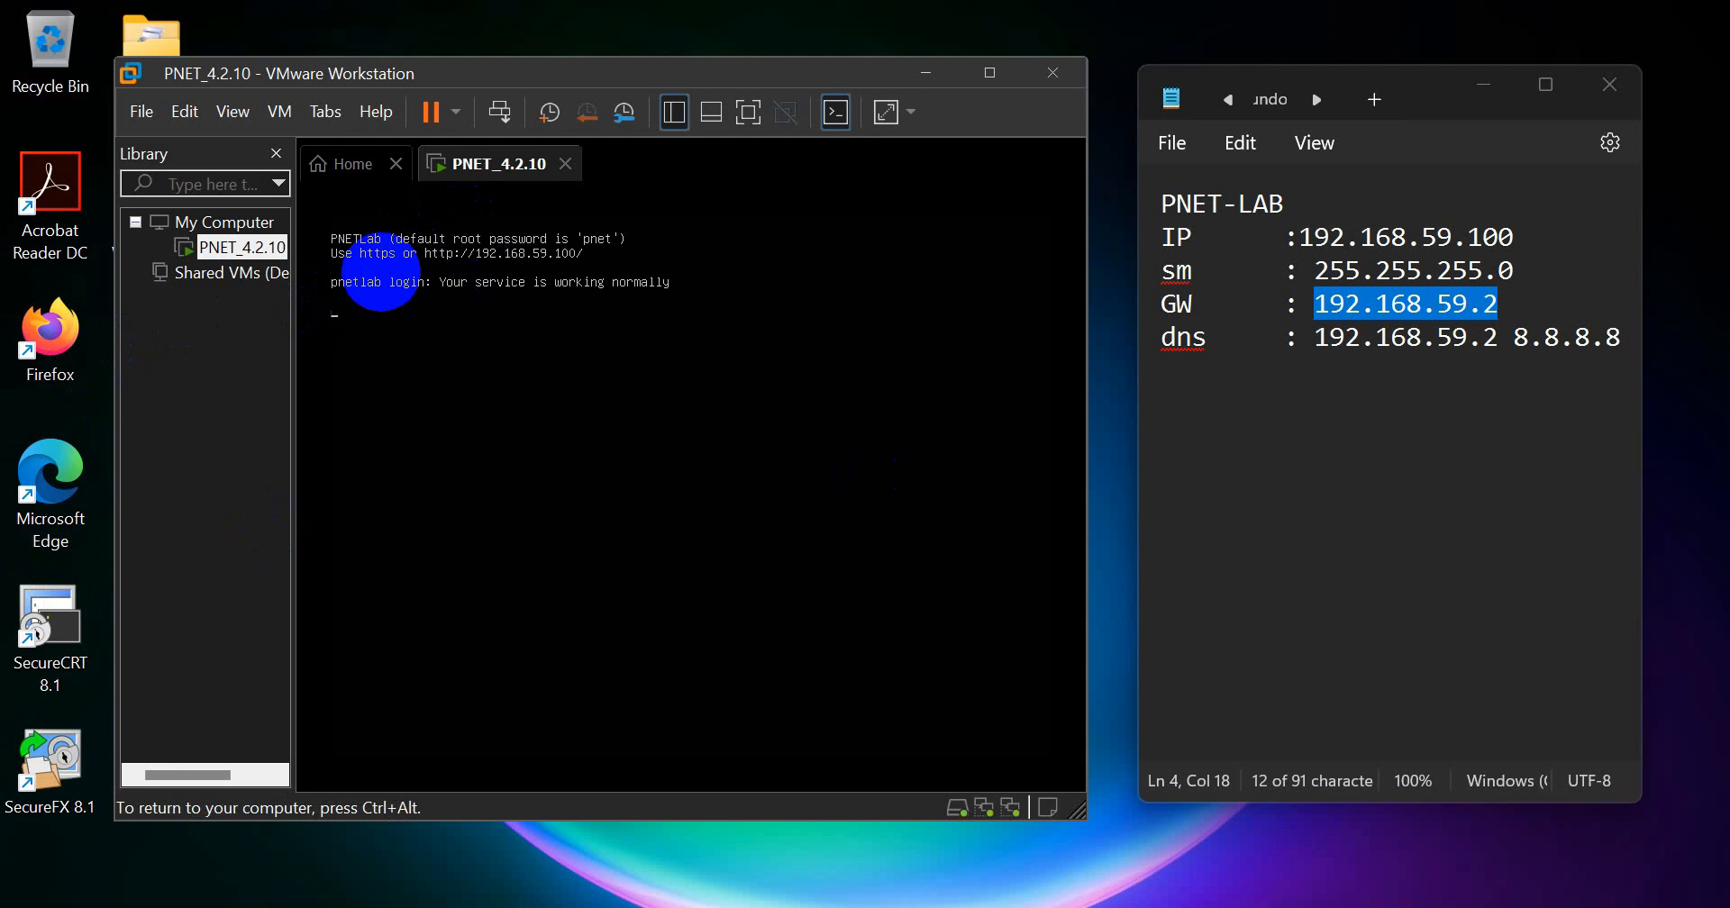
key(ctrl+alt)
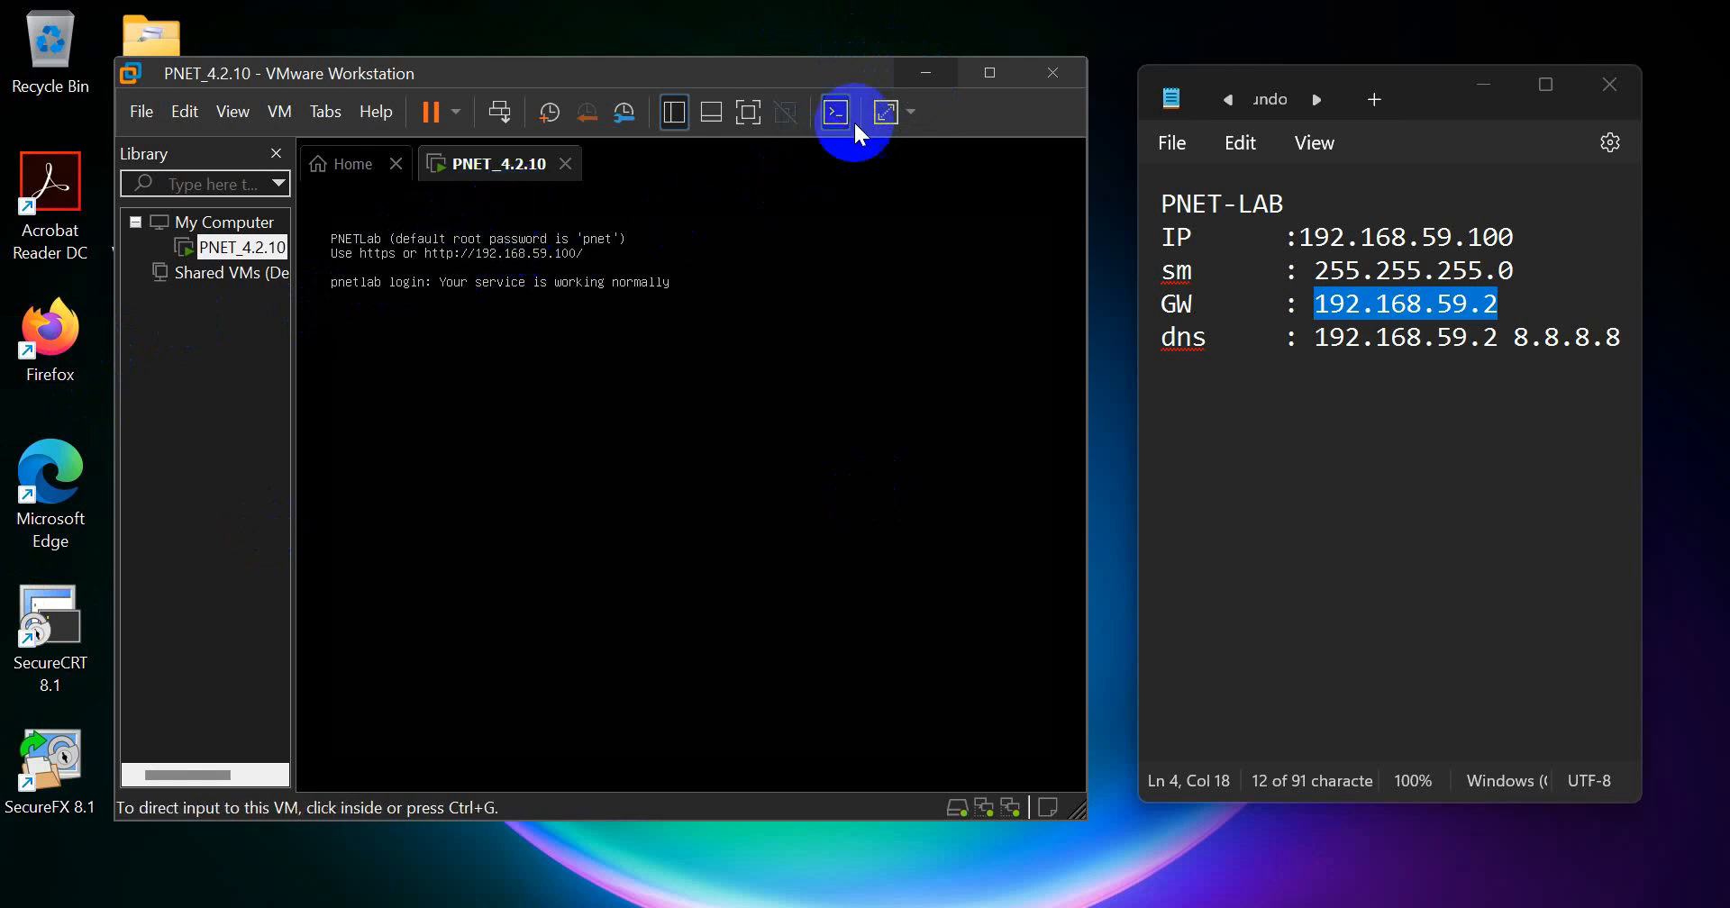
click(915, 78)
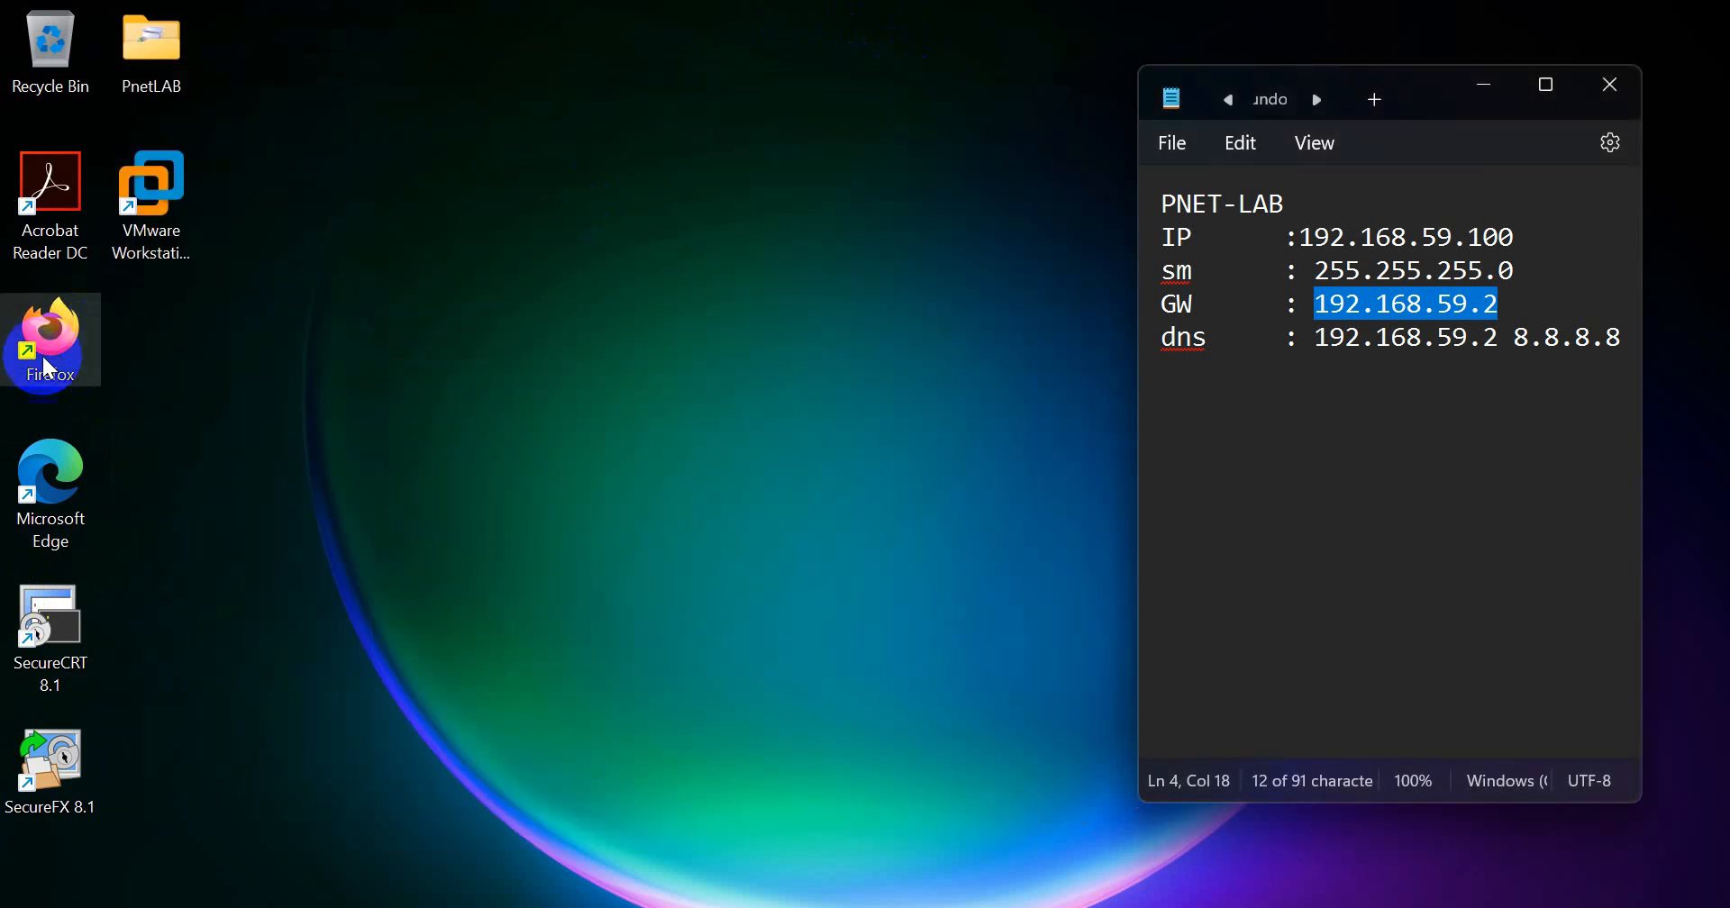
double_click(68, 324)
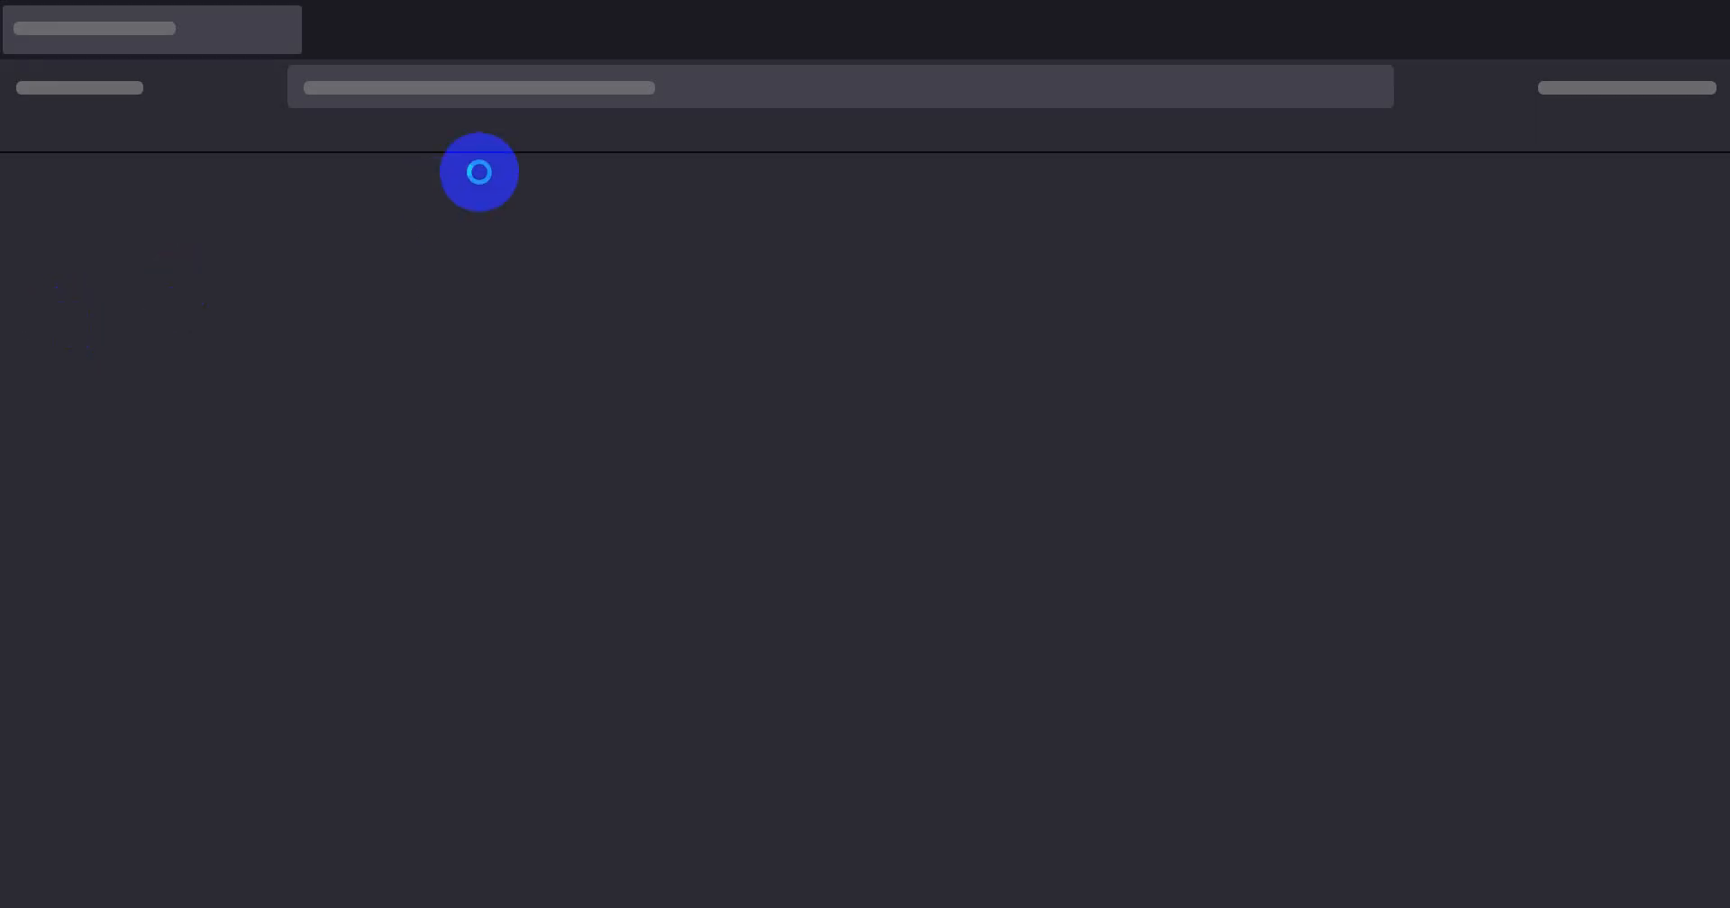
click(524, 87)
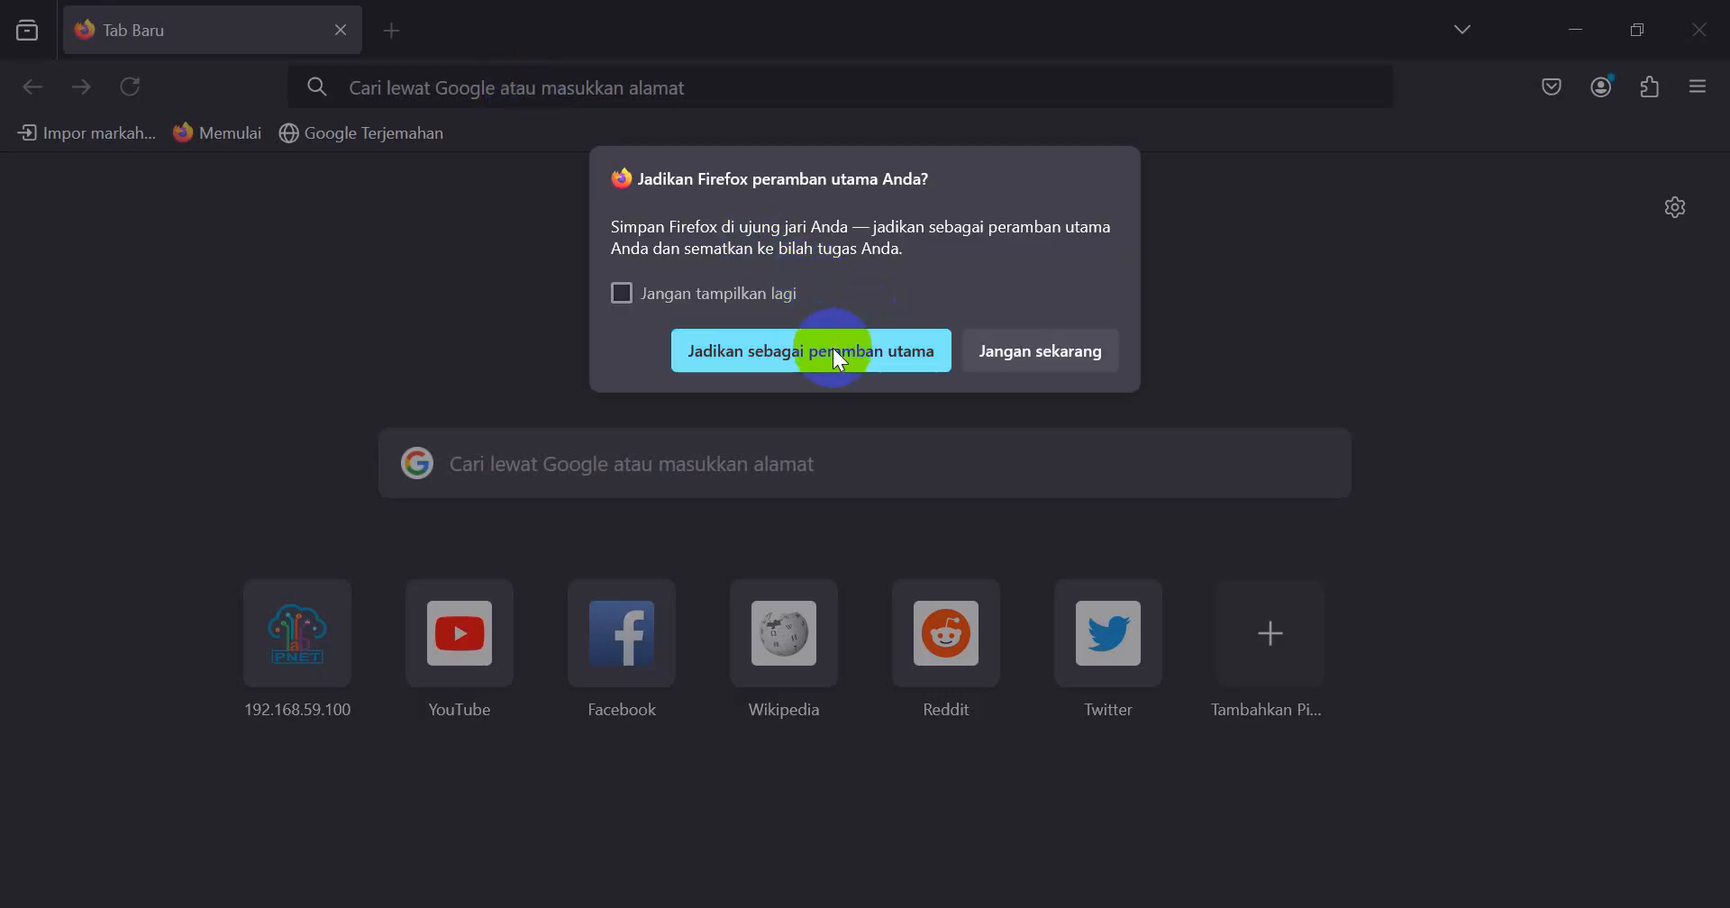
click(1007, 352)
click(522, 87)
text(192)
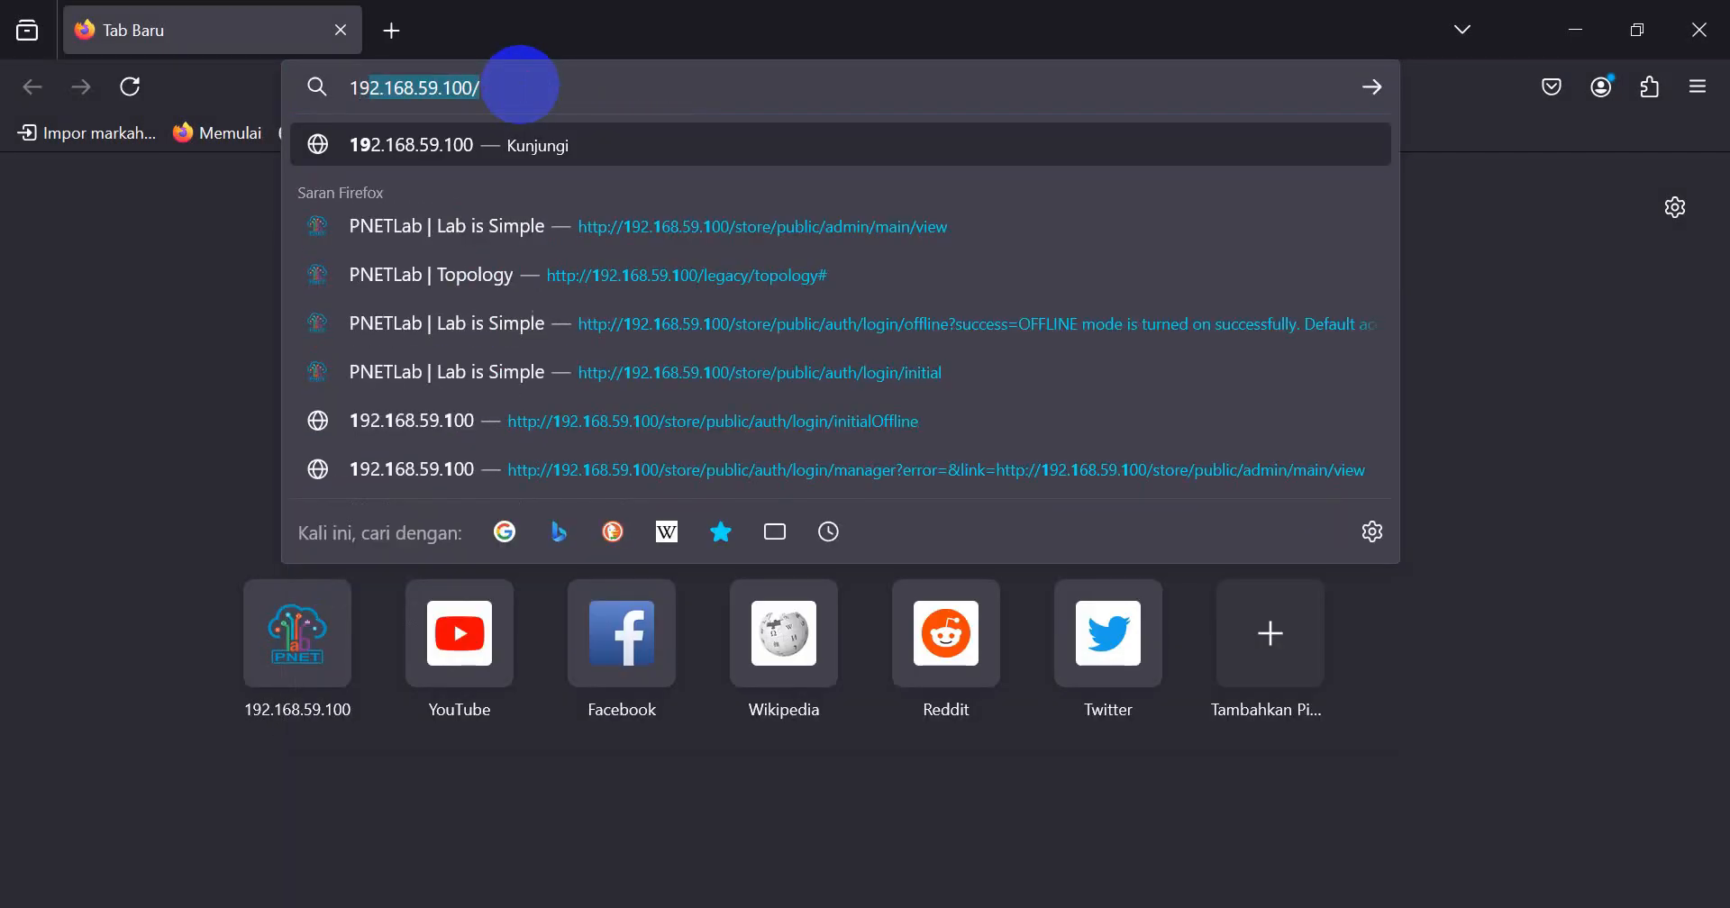
key(BackSpace)
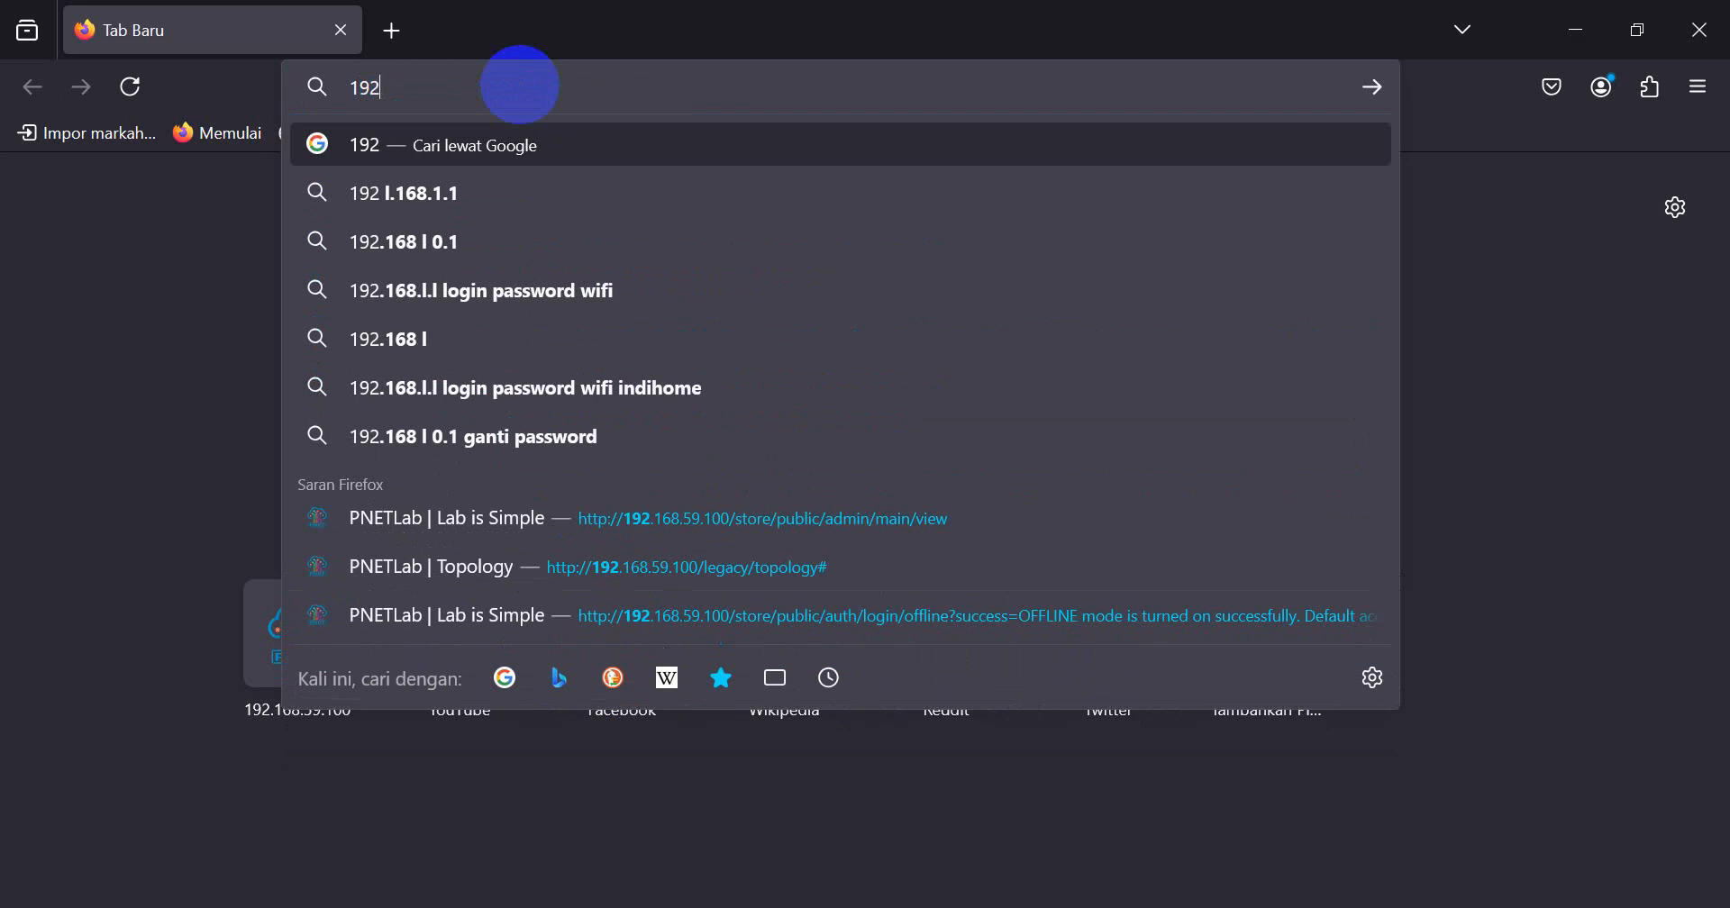
key(BackSpace)
key(BackSpace)
key(BackSpace)
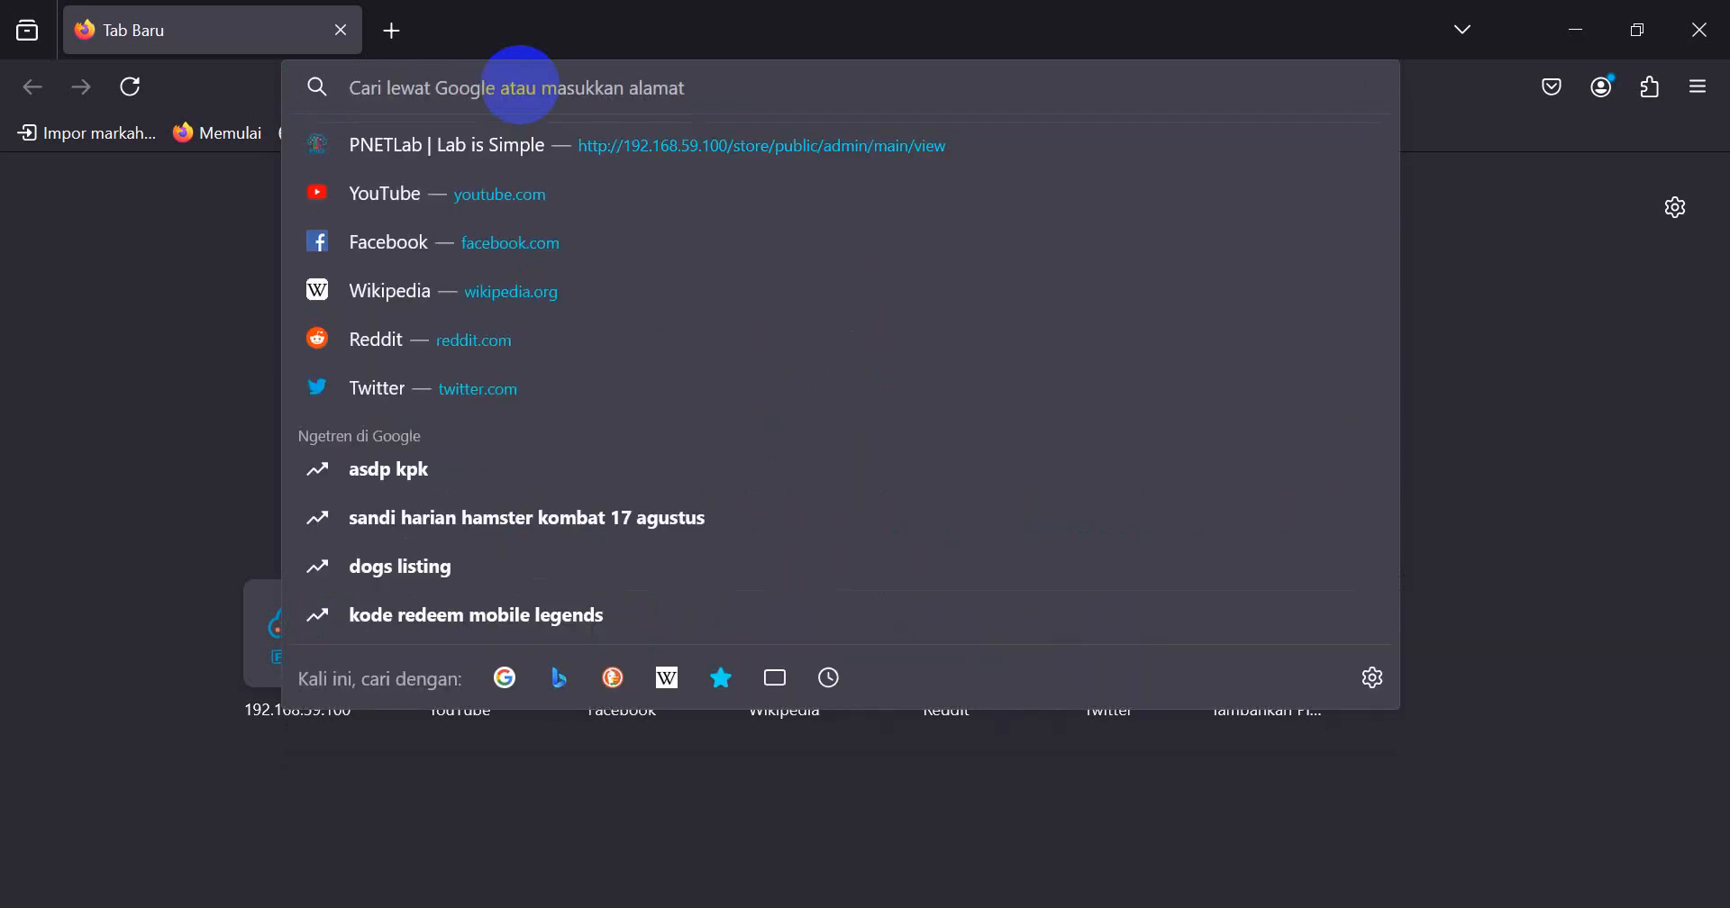
click(1725, 26)
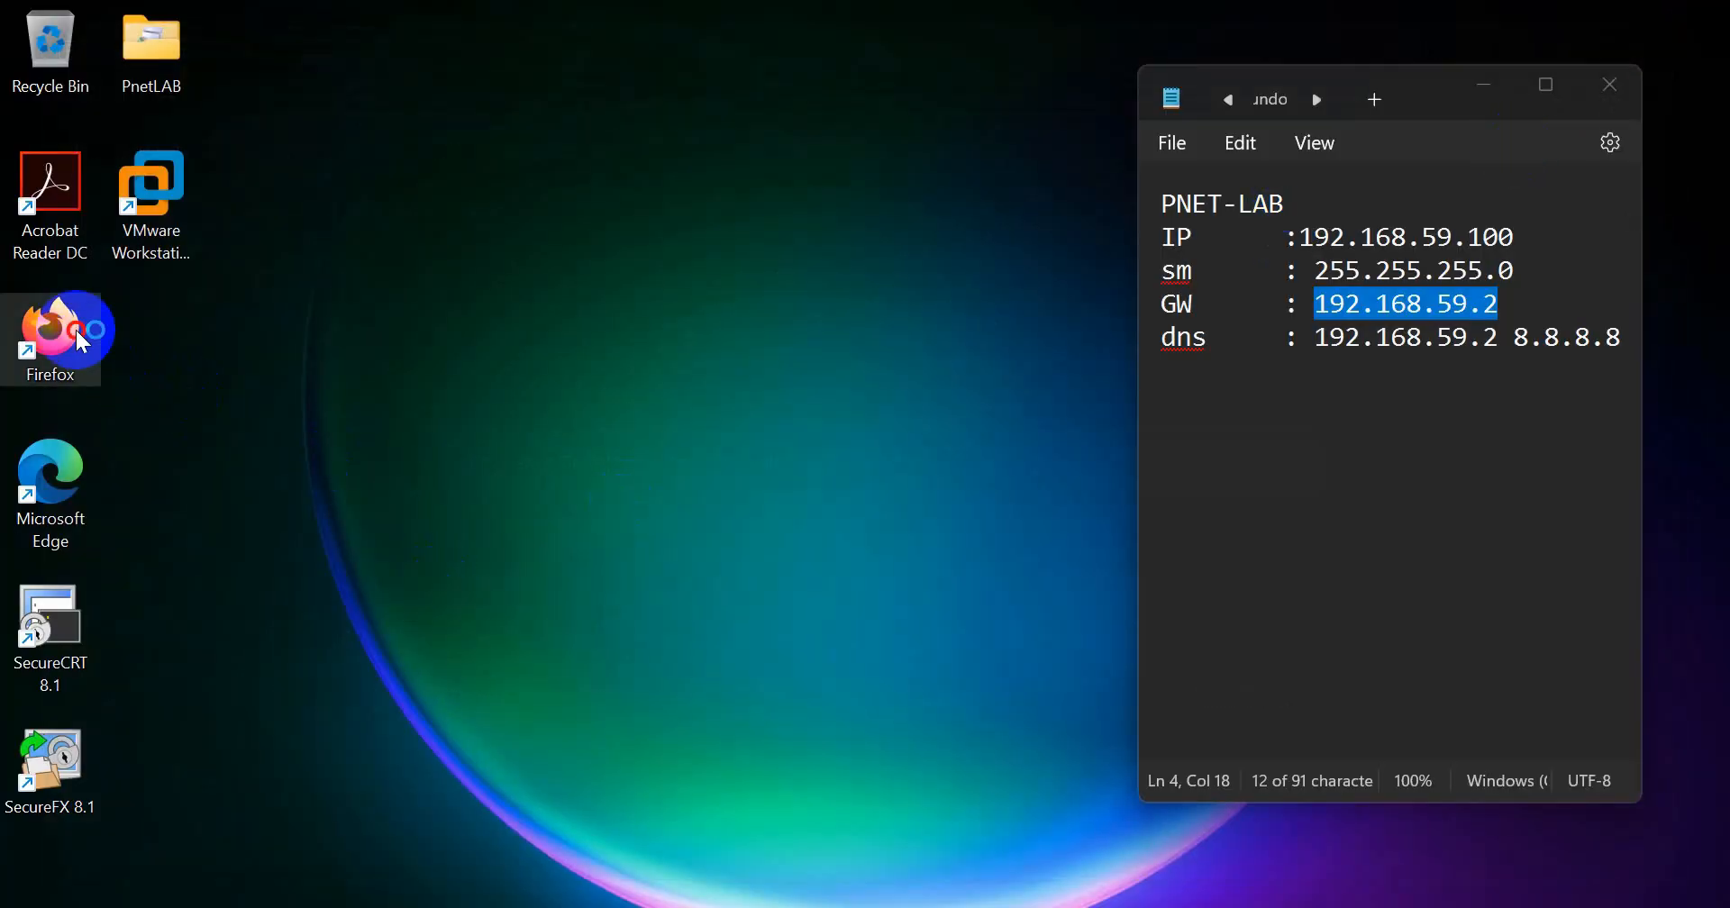
Step: Open Firefox, clear the last hour's history, cookies and cached files, and close the browser
double_click(82, 341)
click(1698, 87)
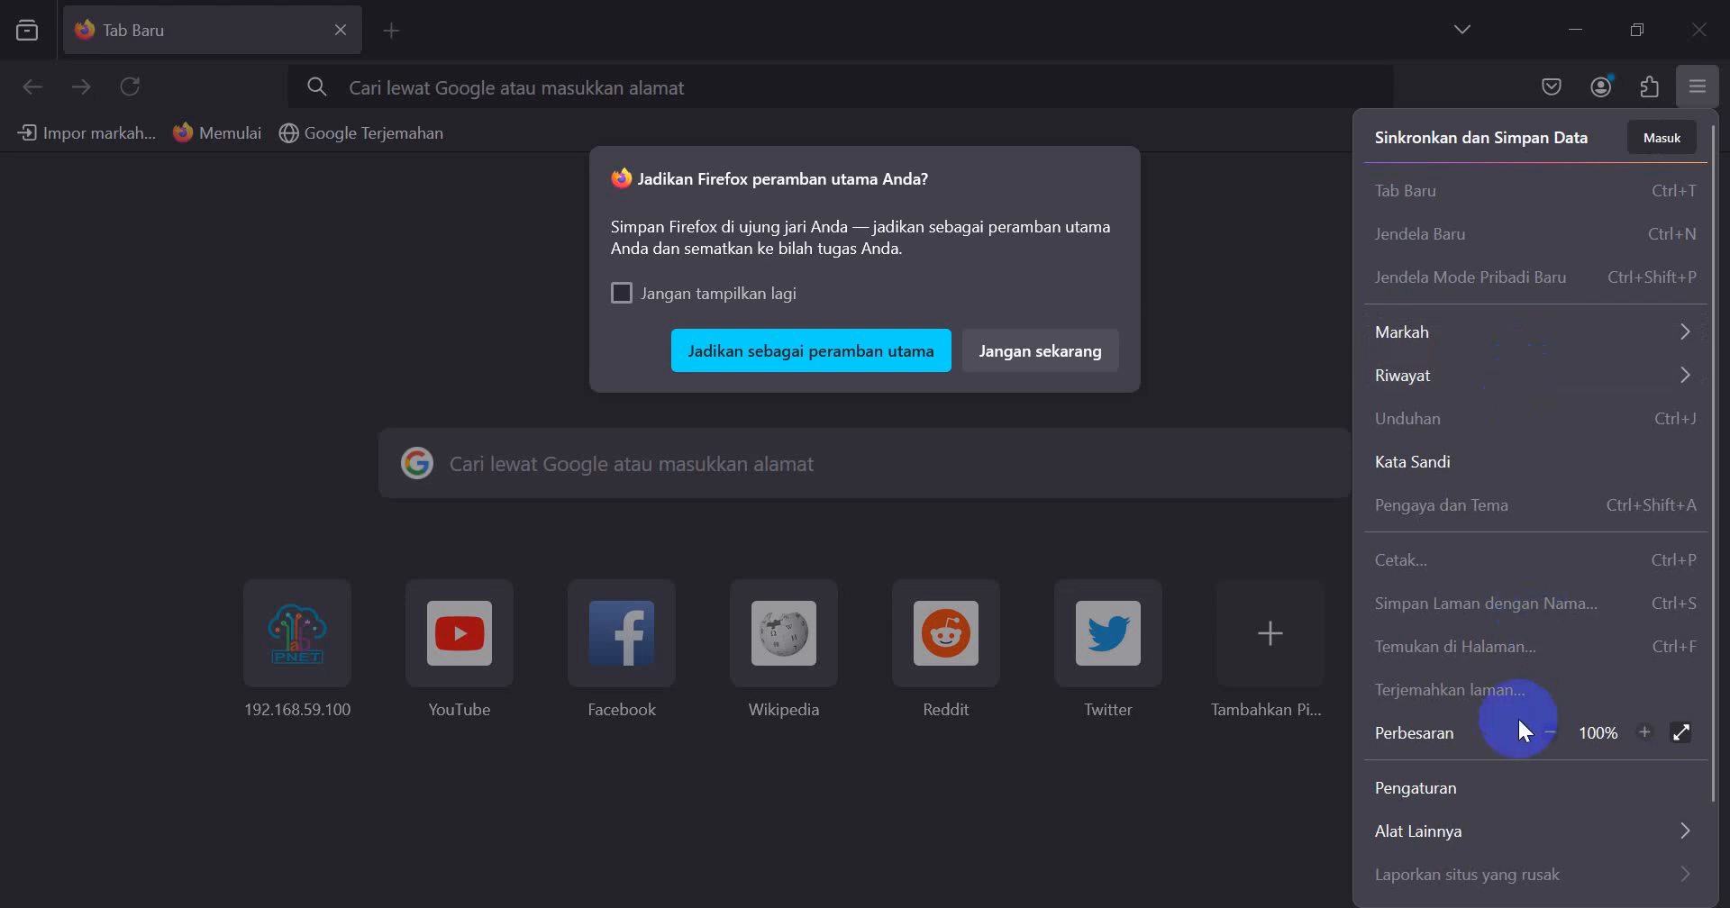
click(975, 364)
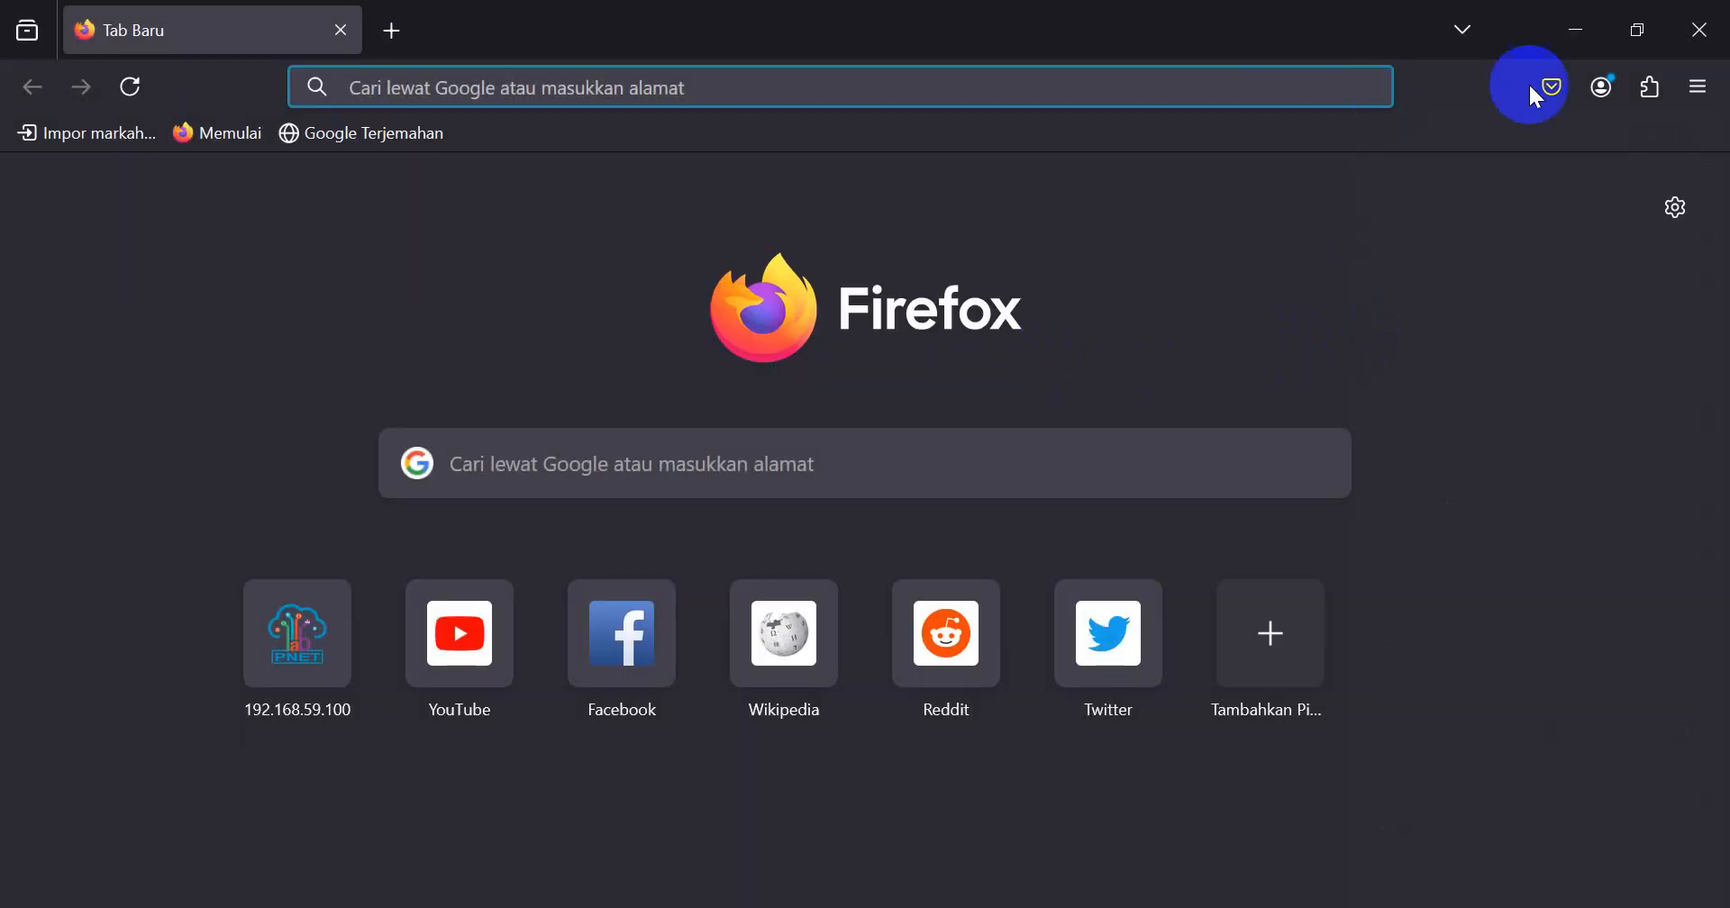
click(1698, 87)
click(1507, 378)
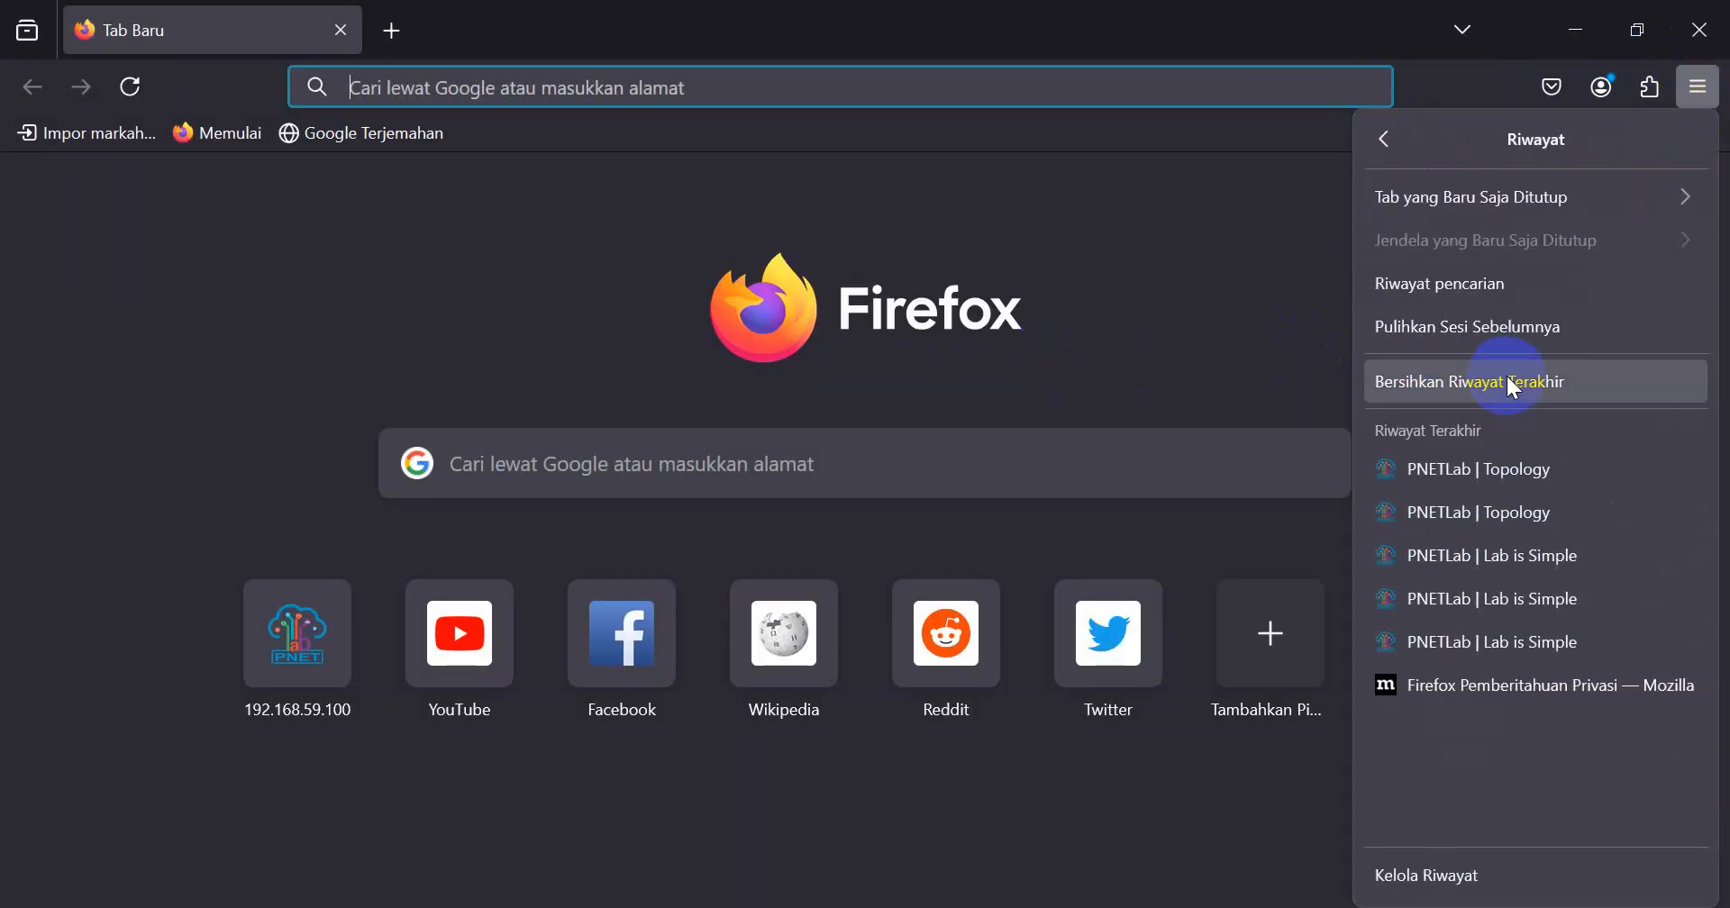
click(1431, 381)
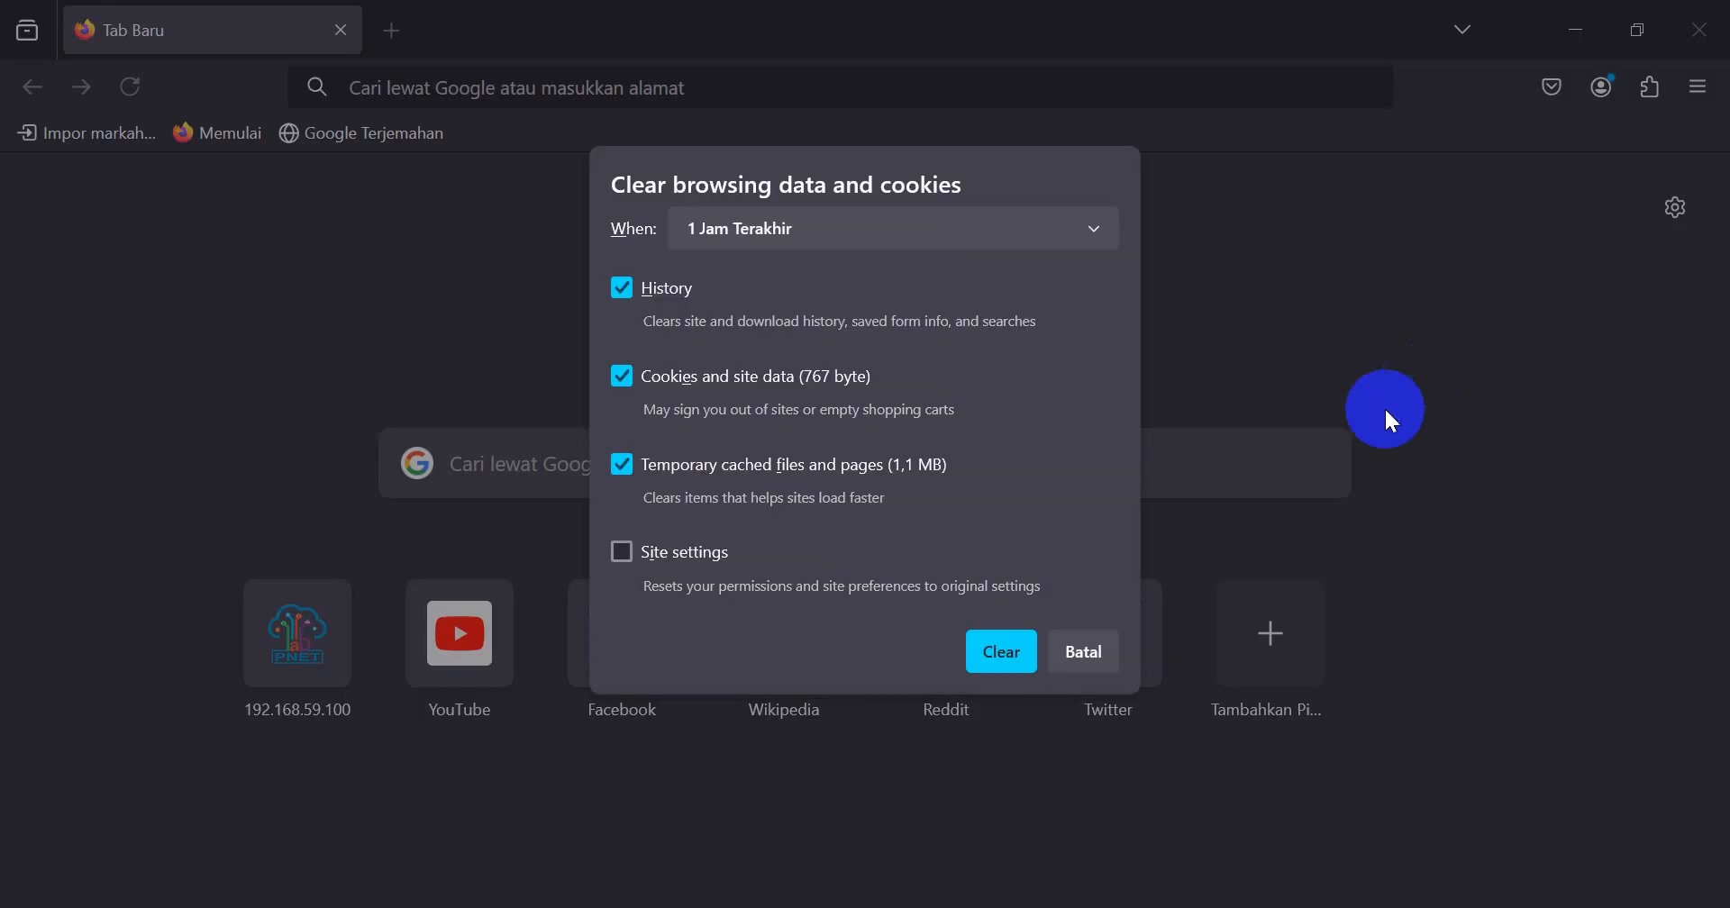
click(992, 655)
click(1700, 30)
Step: Reopen Firefox, clear history, cookies and cached files for the time range Semuanya, and close the browser
double_click(50, 332)
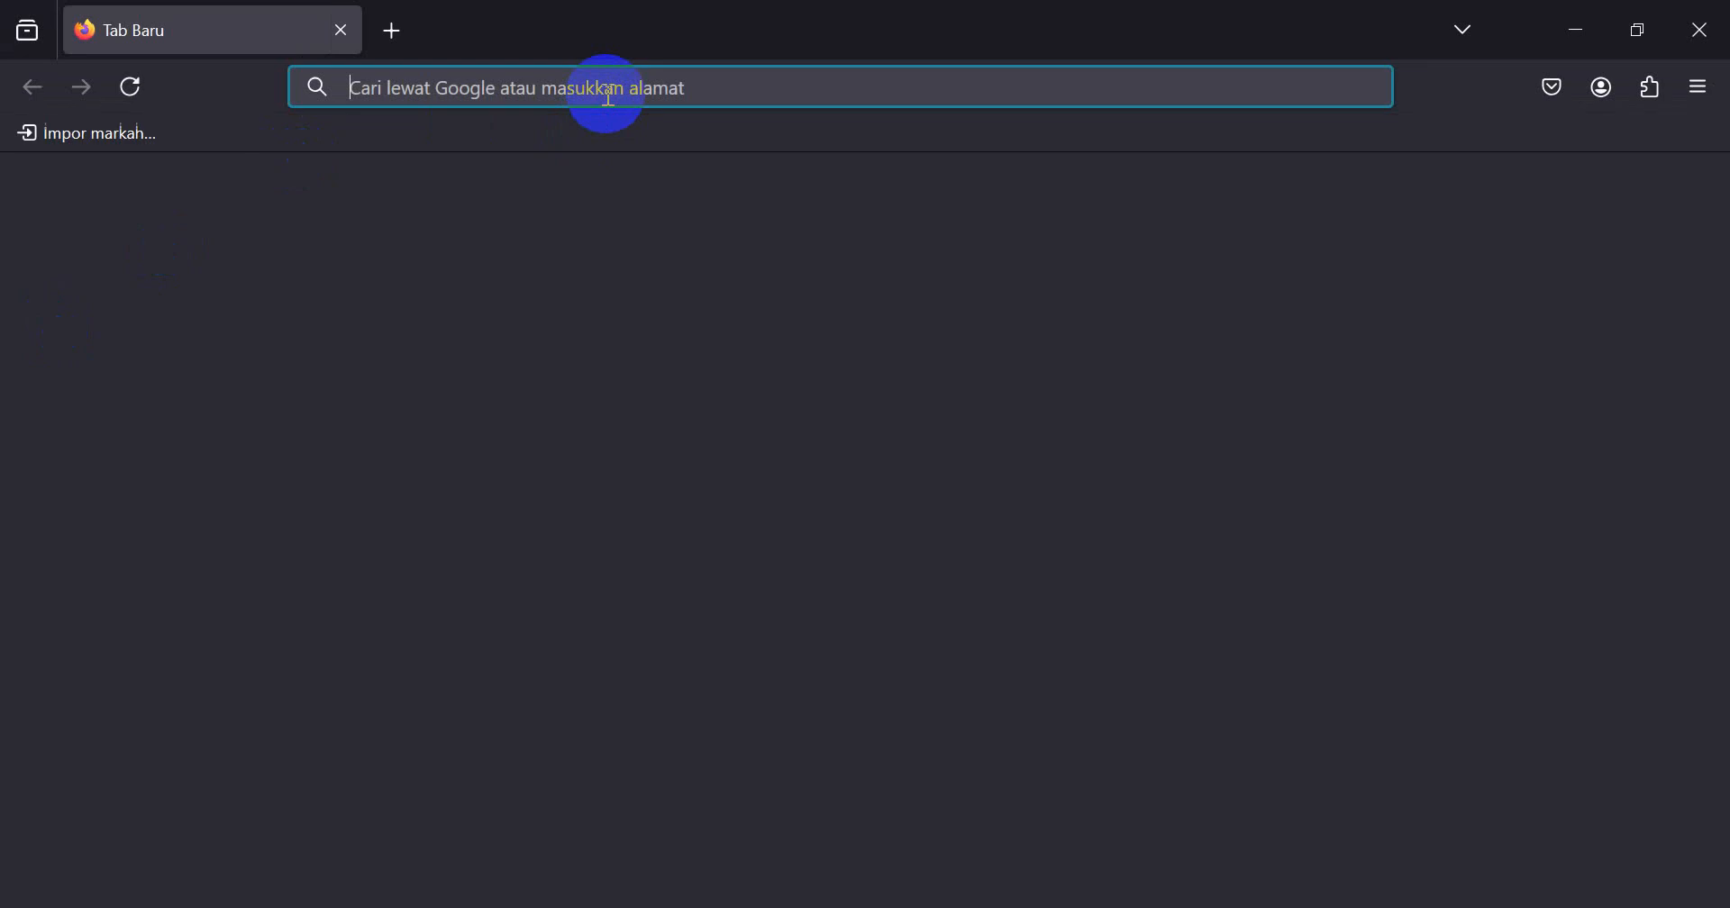
click(609, 90)
click(766, 362)
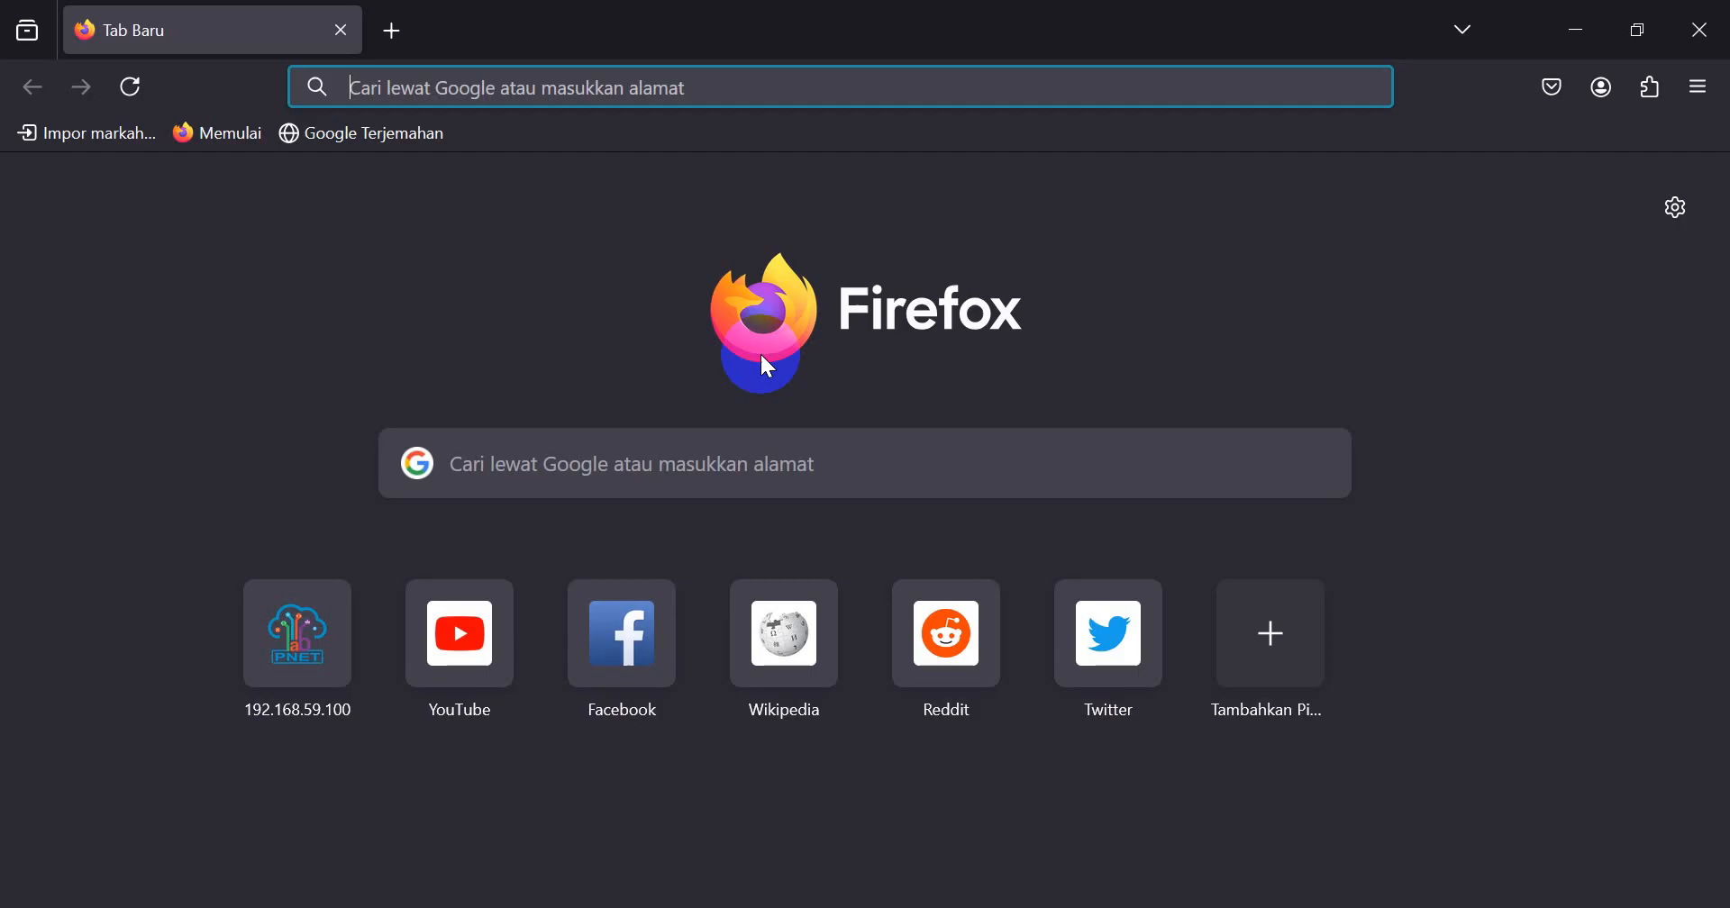
text(192.168.59.100/)
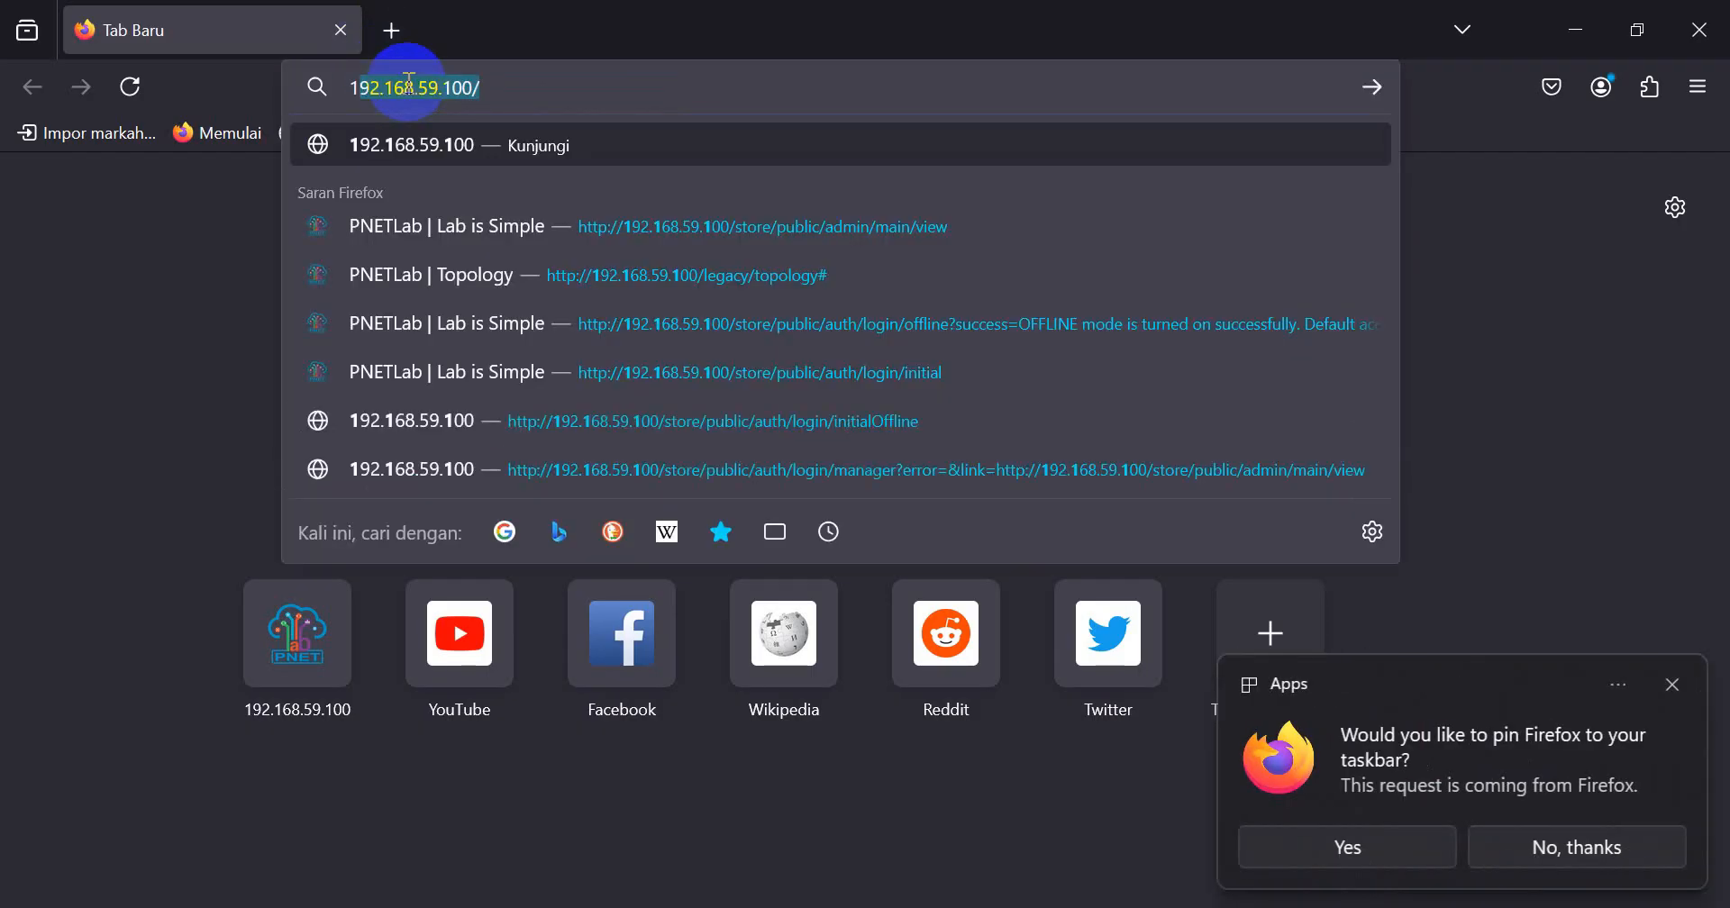
click(1697, 87)
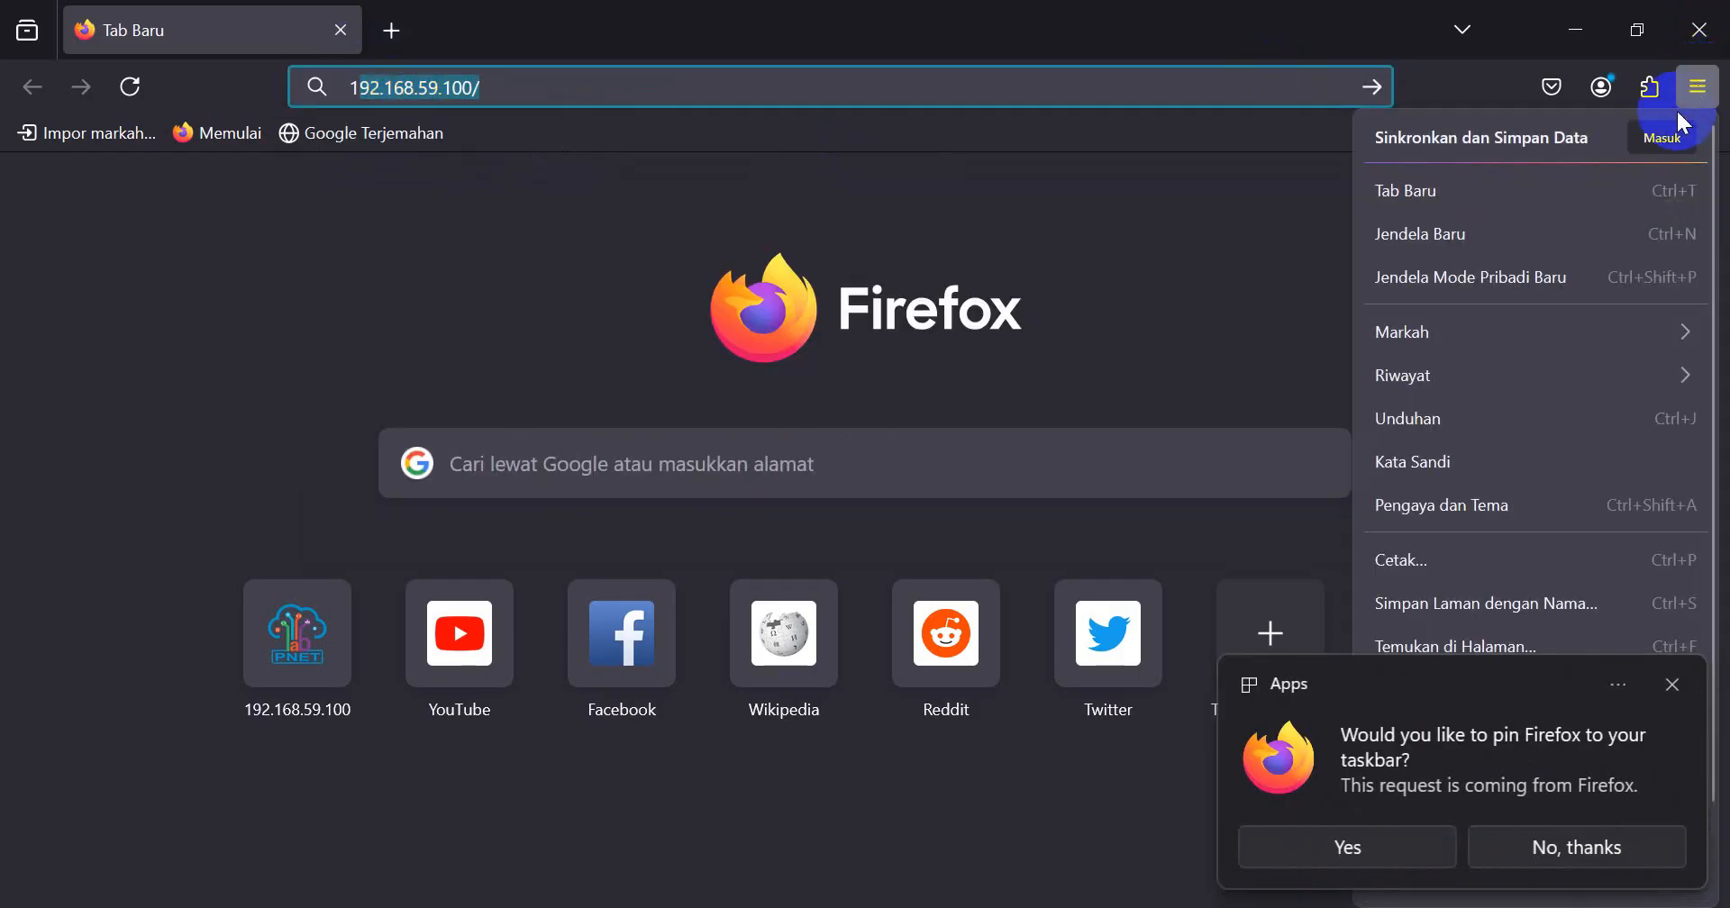
click(1478, 358)
click(1483, 370)
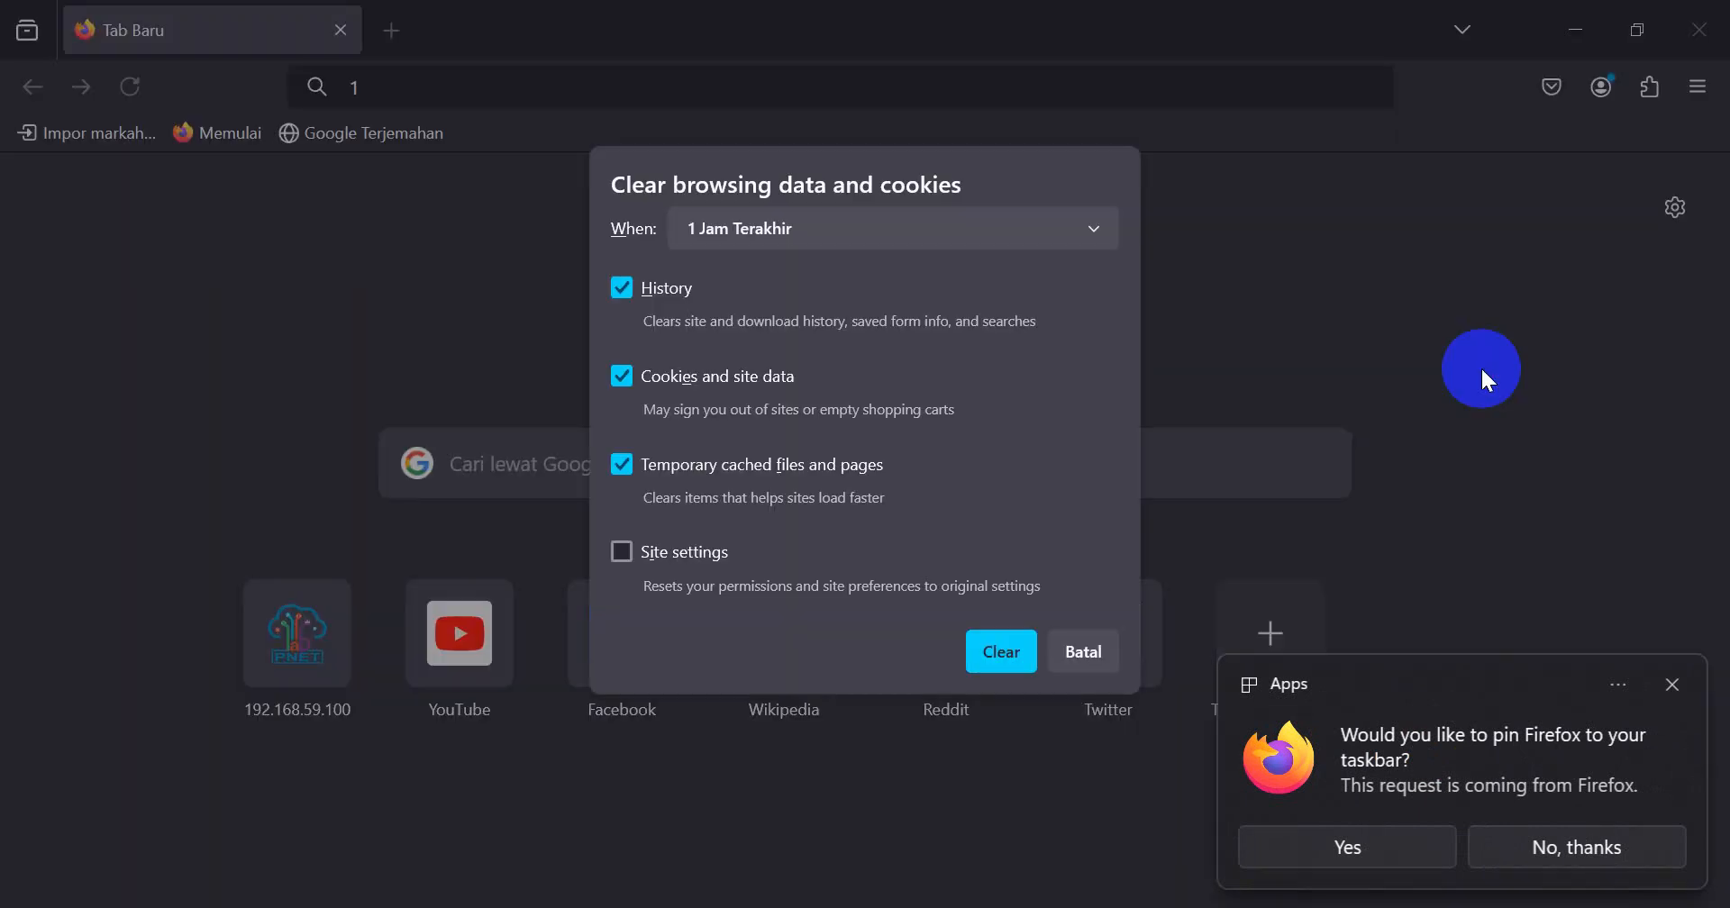
click(879, 243)
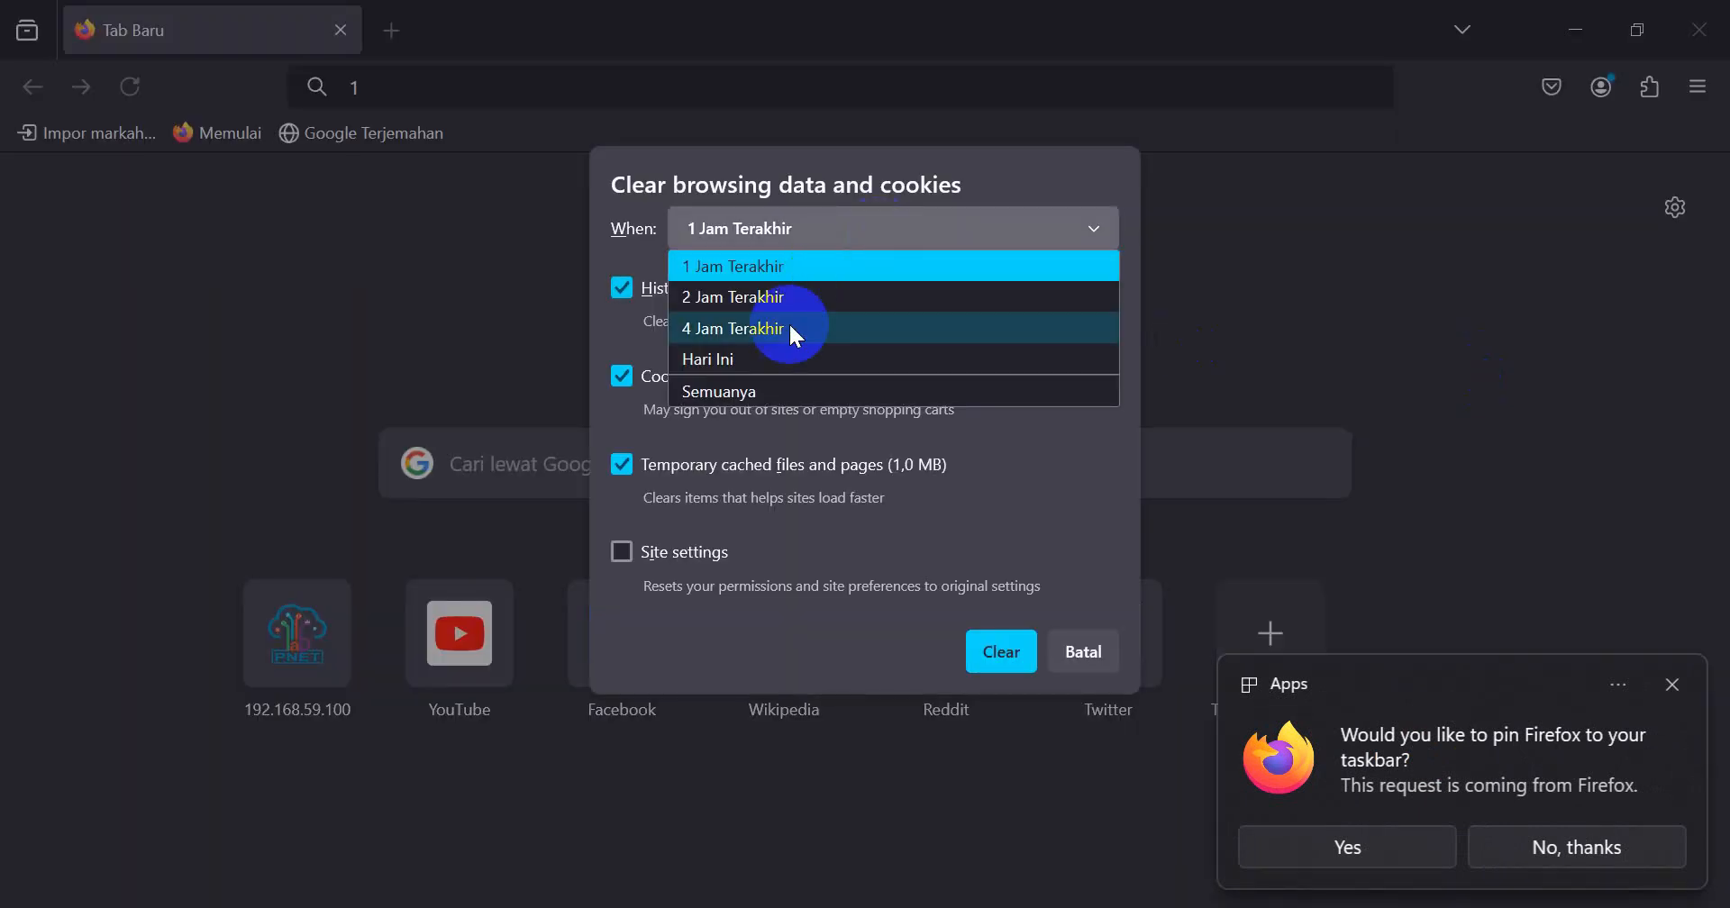
click(742, 394)
click(993, 785)
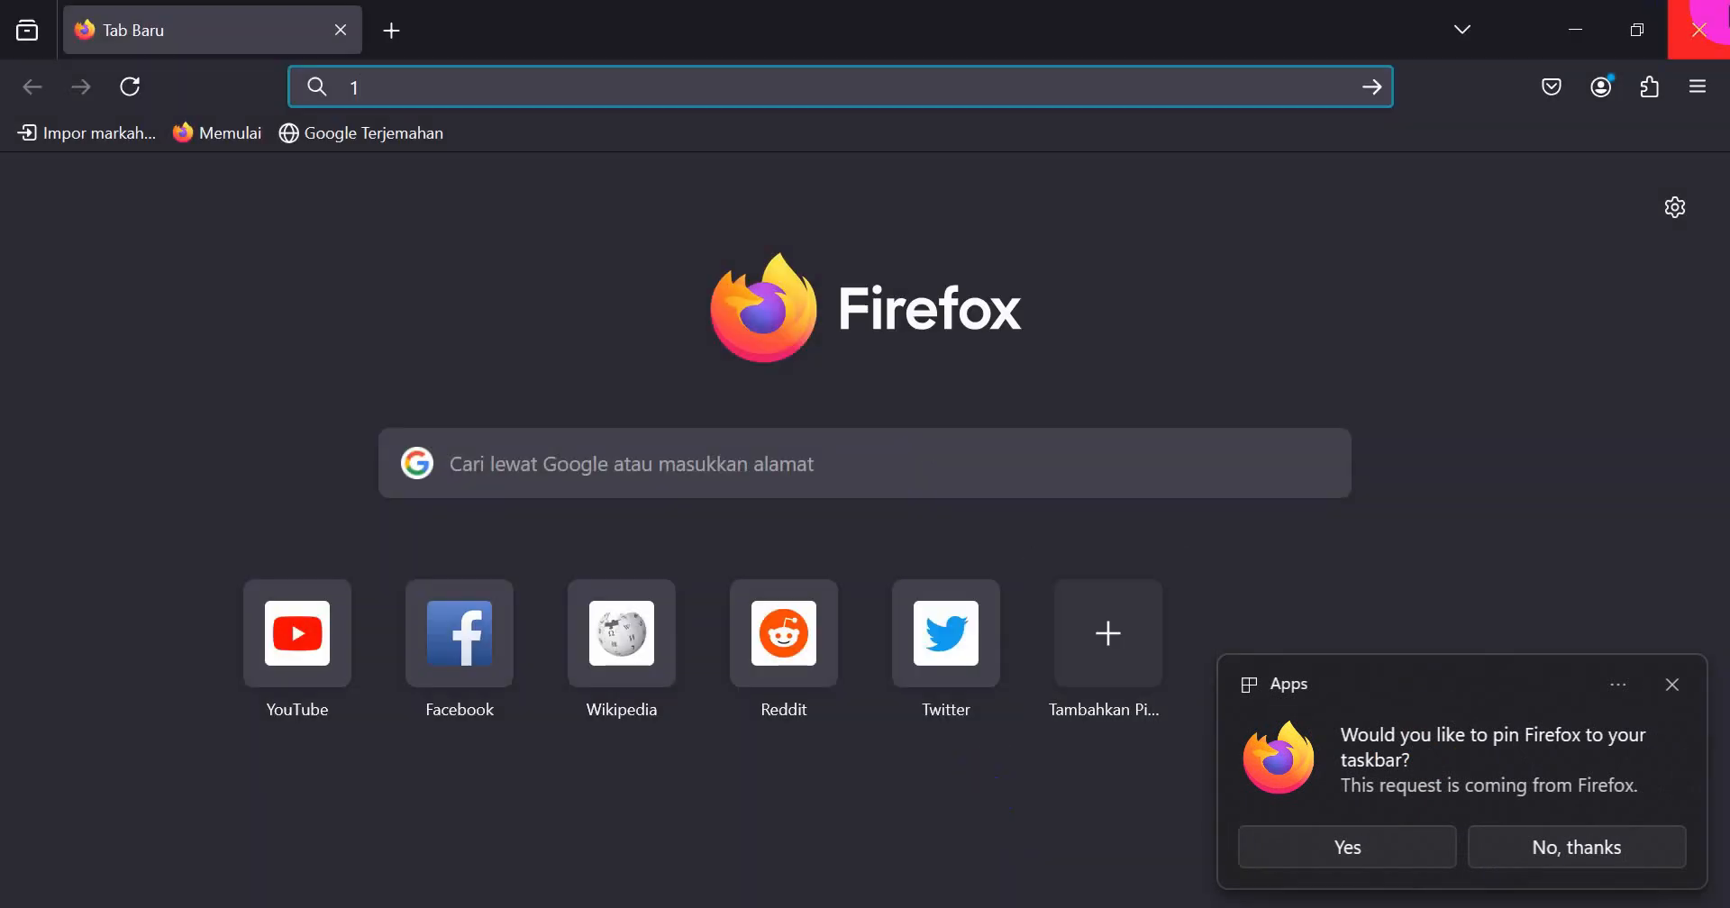
click(1692, 15)
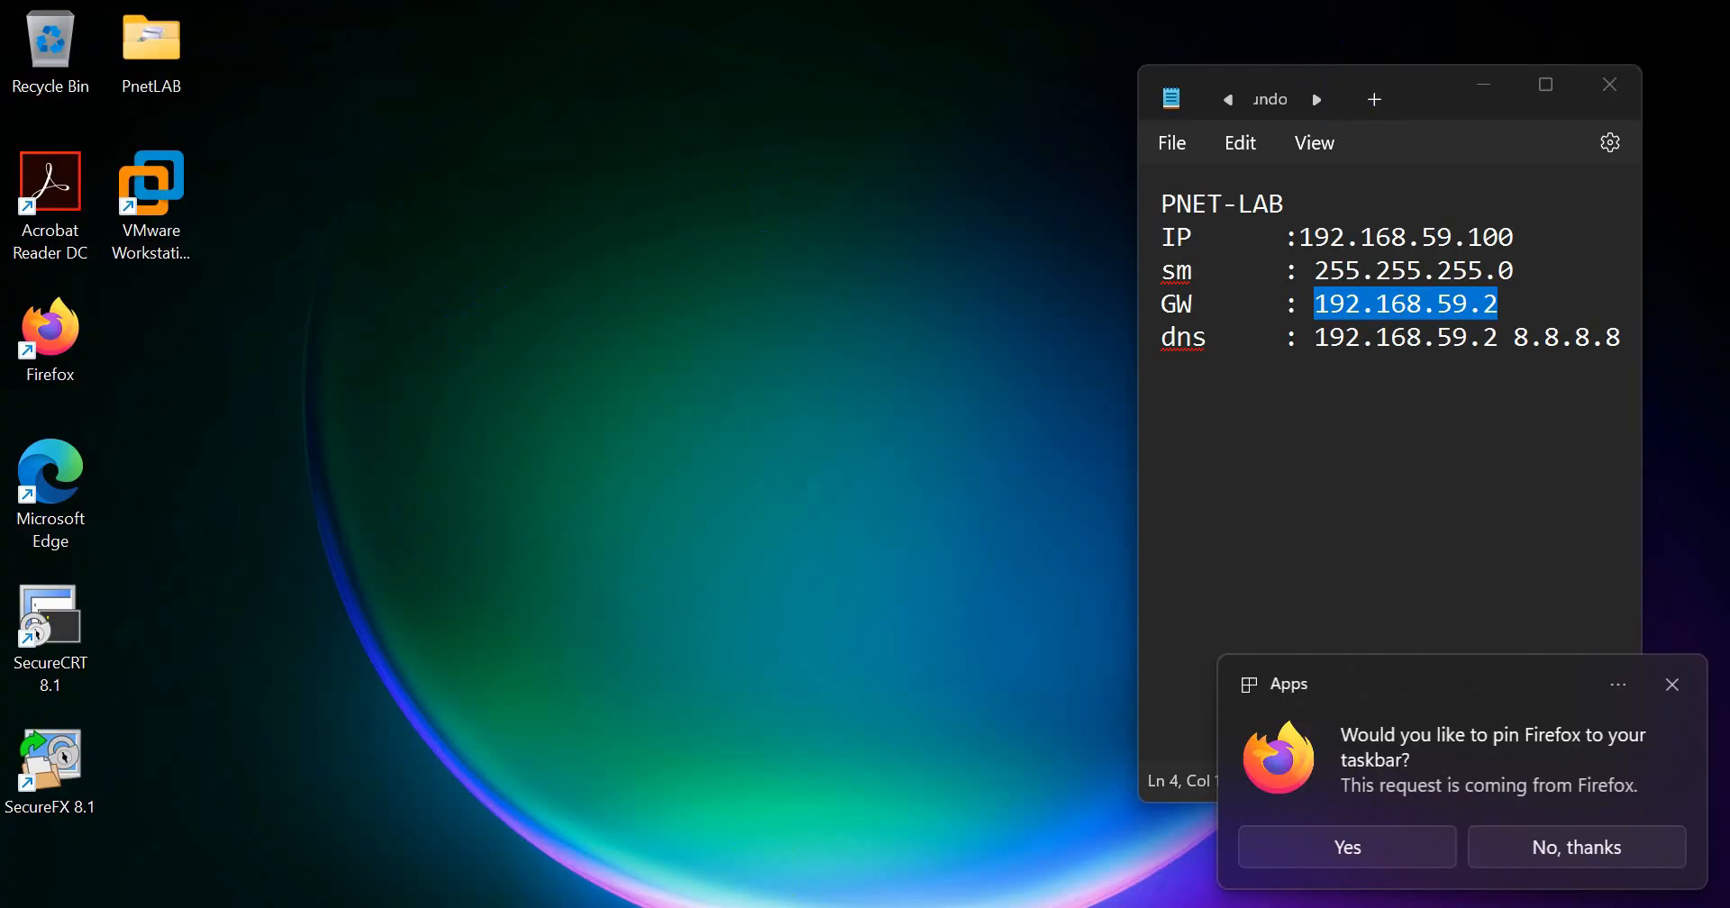
Step: Relaunch Firefox by ending its unresponsive process, accept the default-browser request with Jangan tampilkan lagi enabled, and dismiss the Windows settings window
double_click(50, 341)
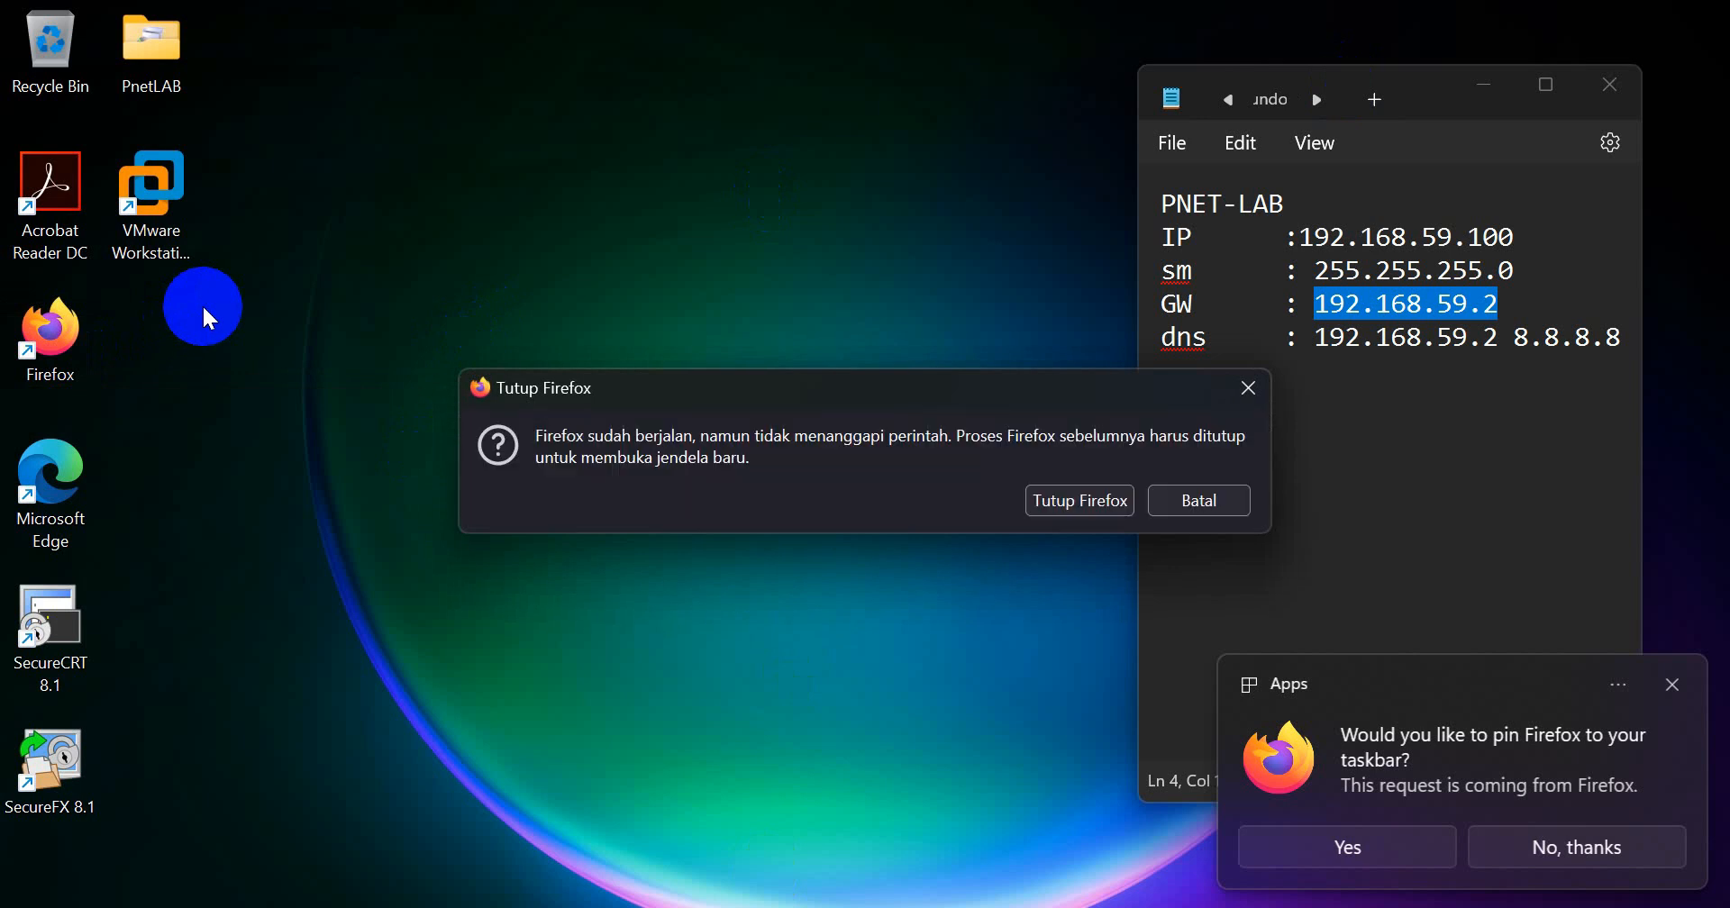
click(1063, 501)
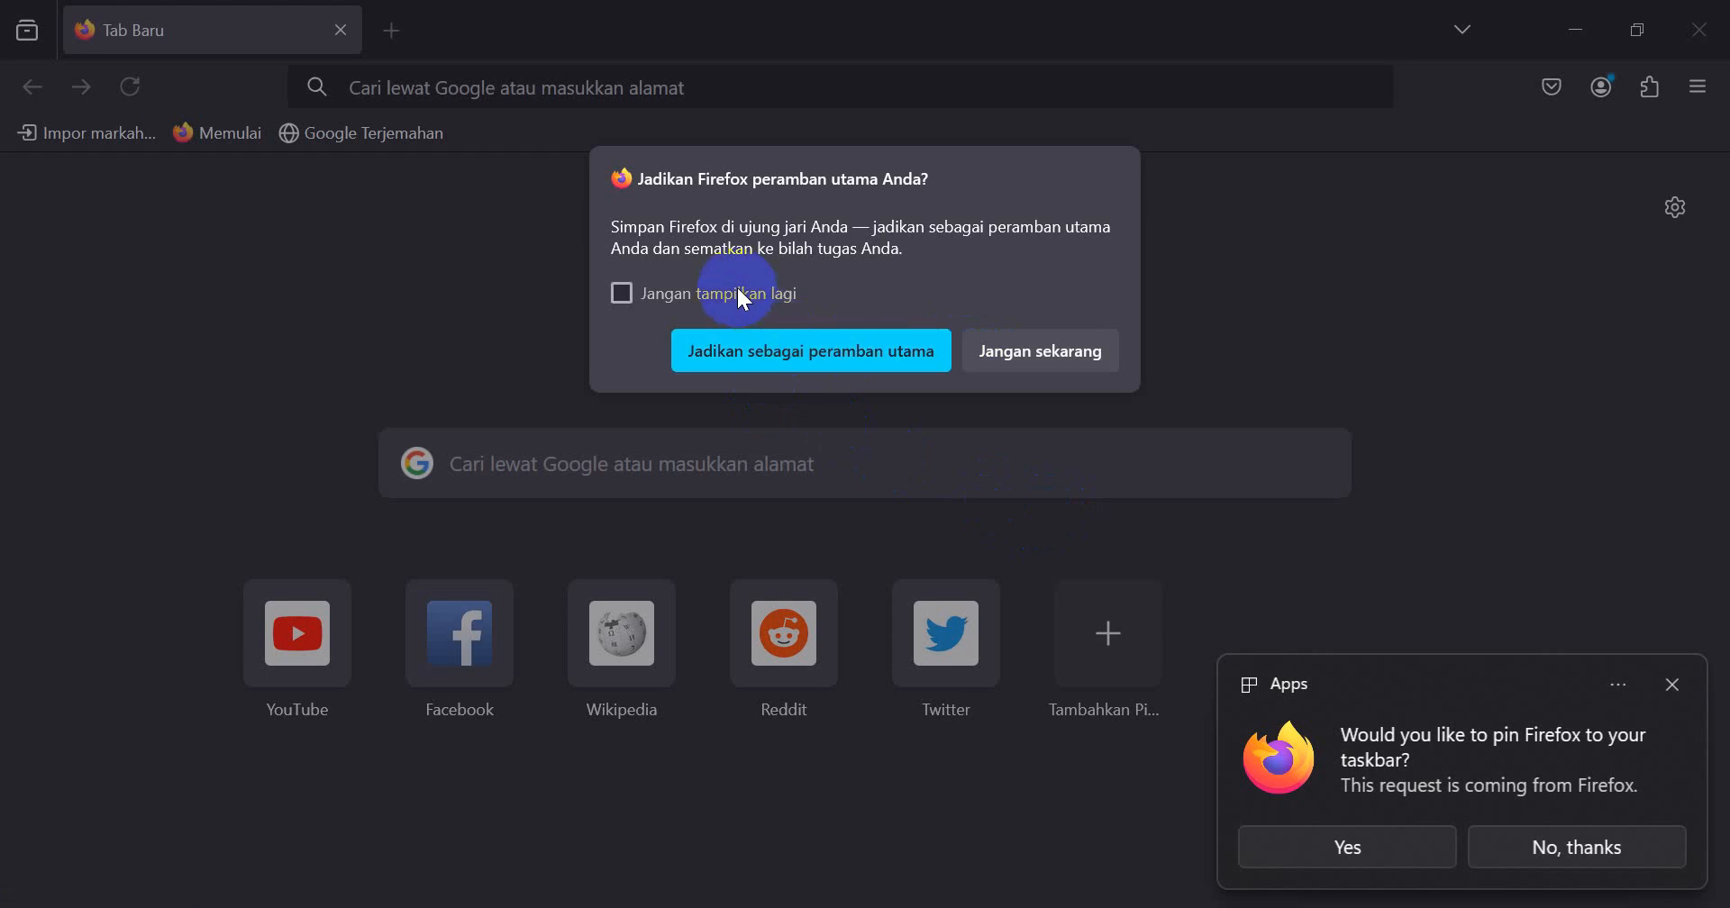
click(757, 305)
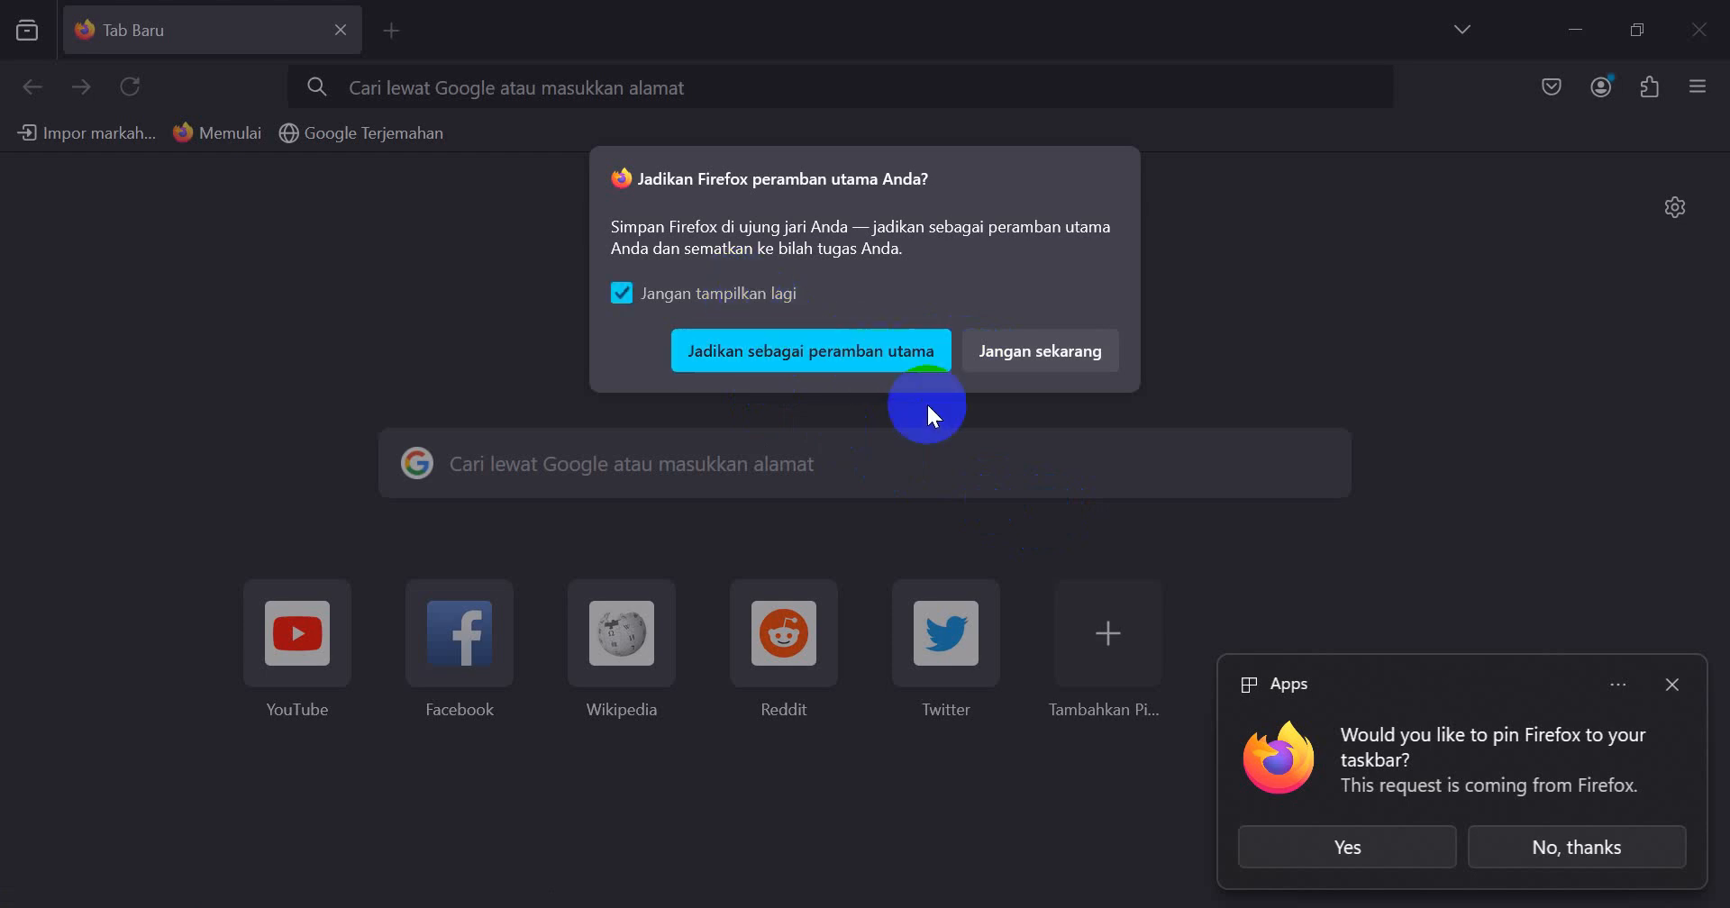
click(897, 359)
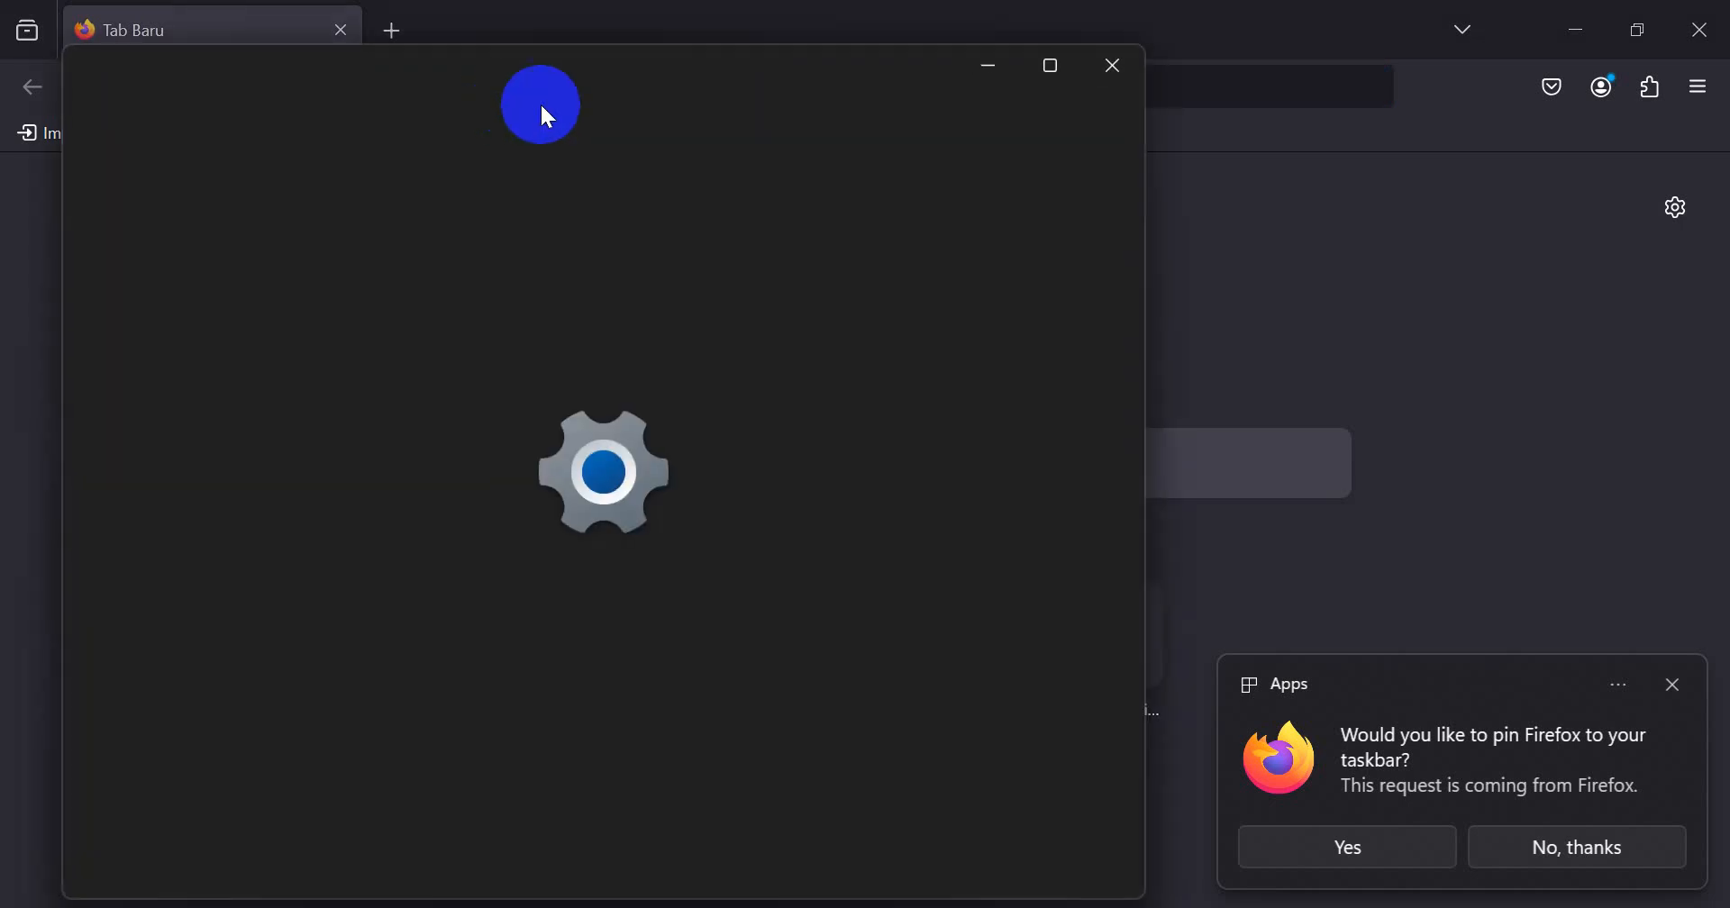
click(1092, 74)
Step: Open the PNETLab web interface at 192.168.59.100 in Firefox
click(746, 88)
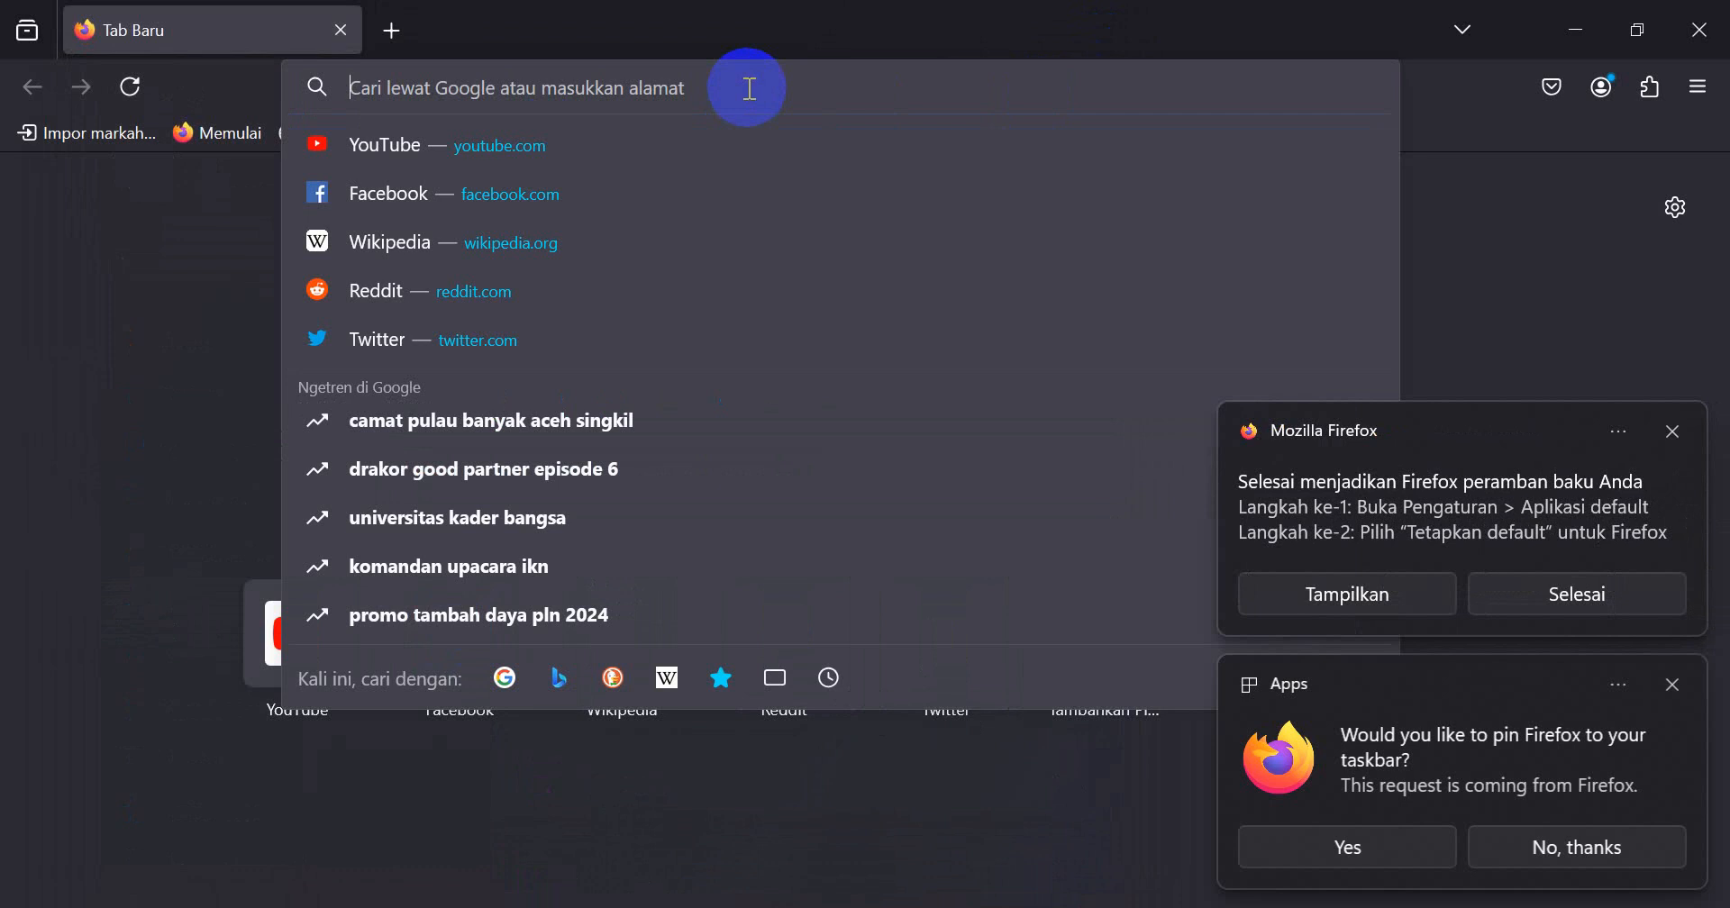
text(192)
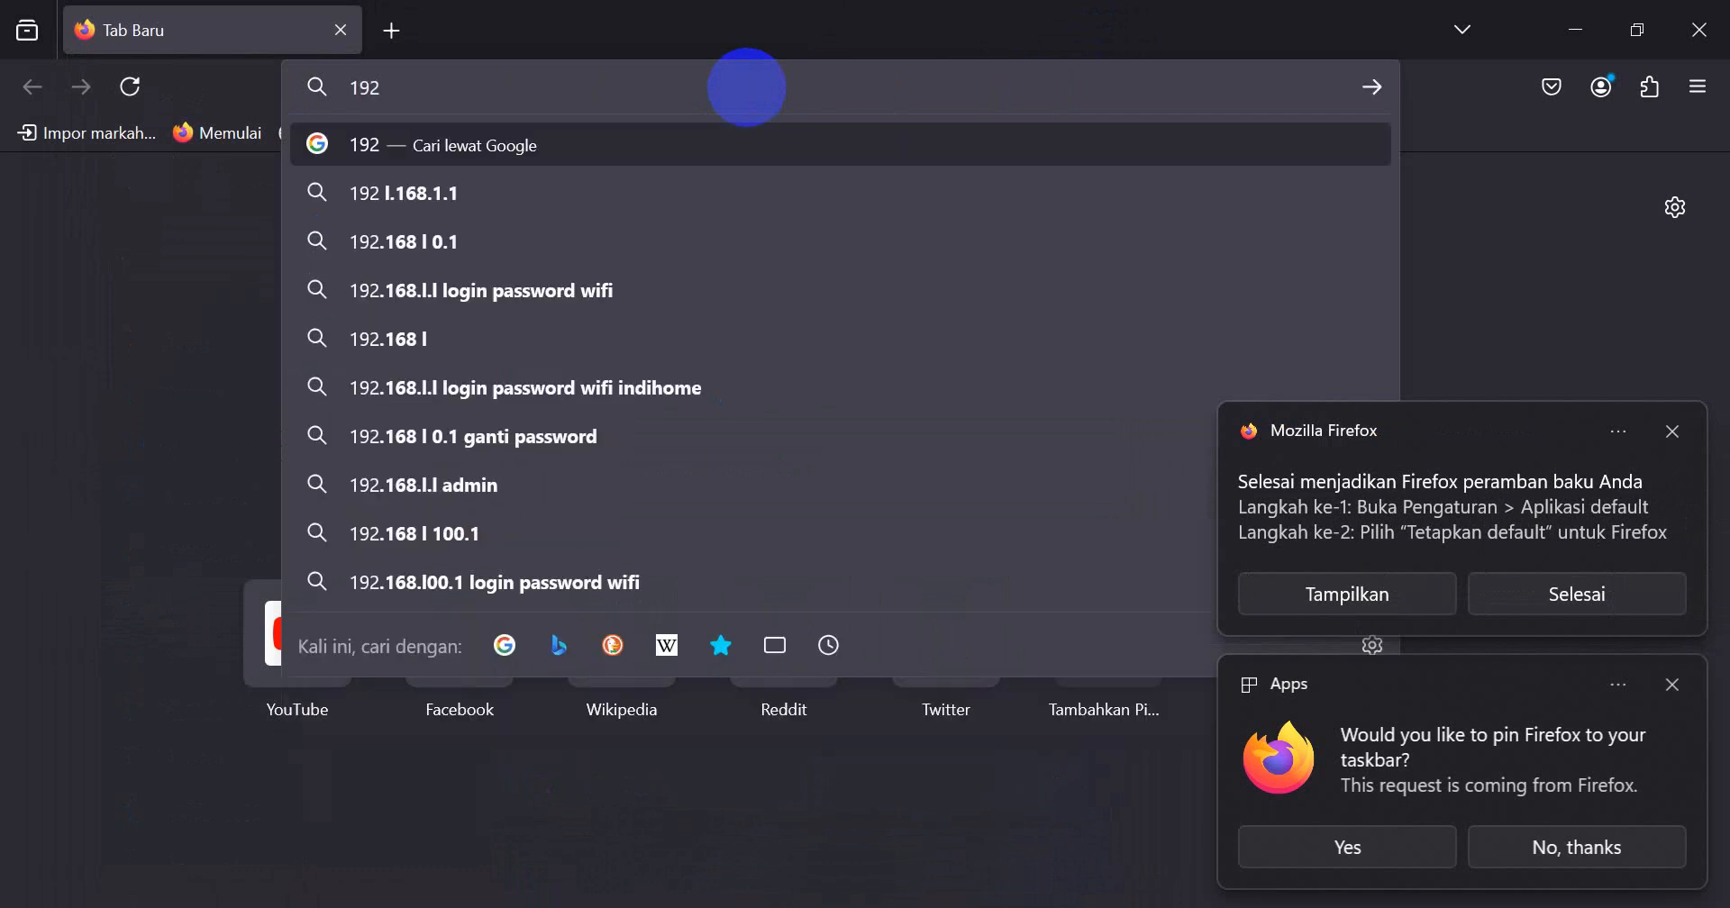
text(.168.5)
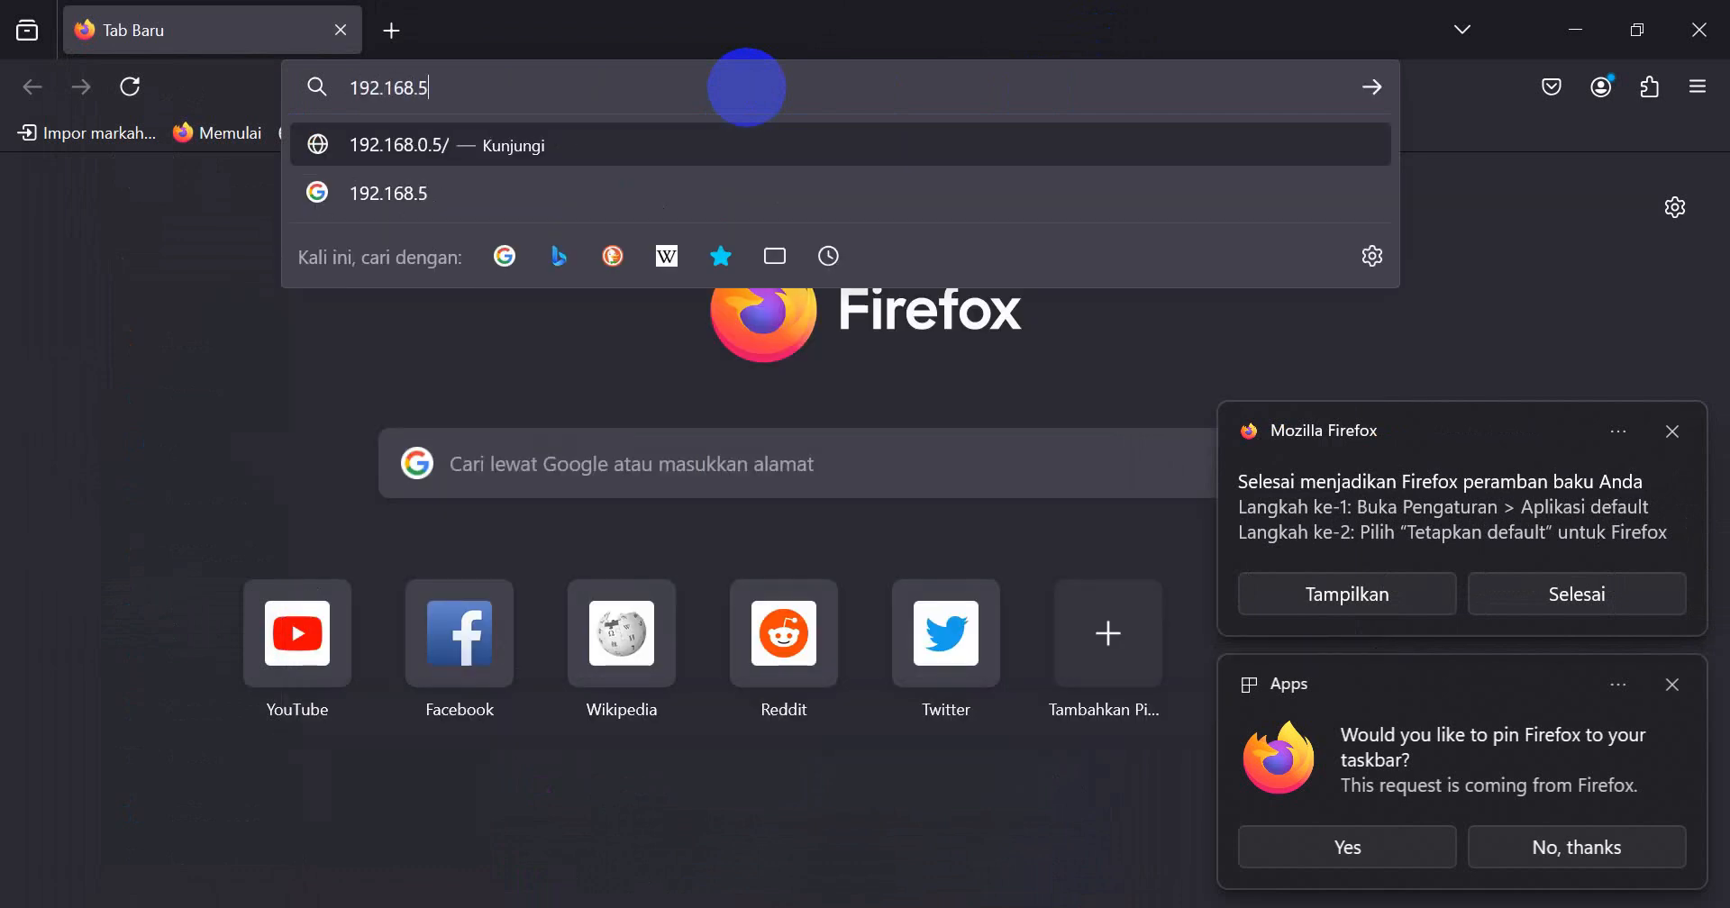
text(9.100)
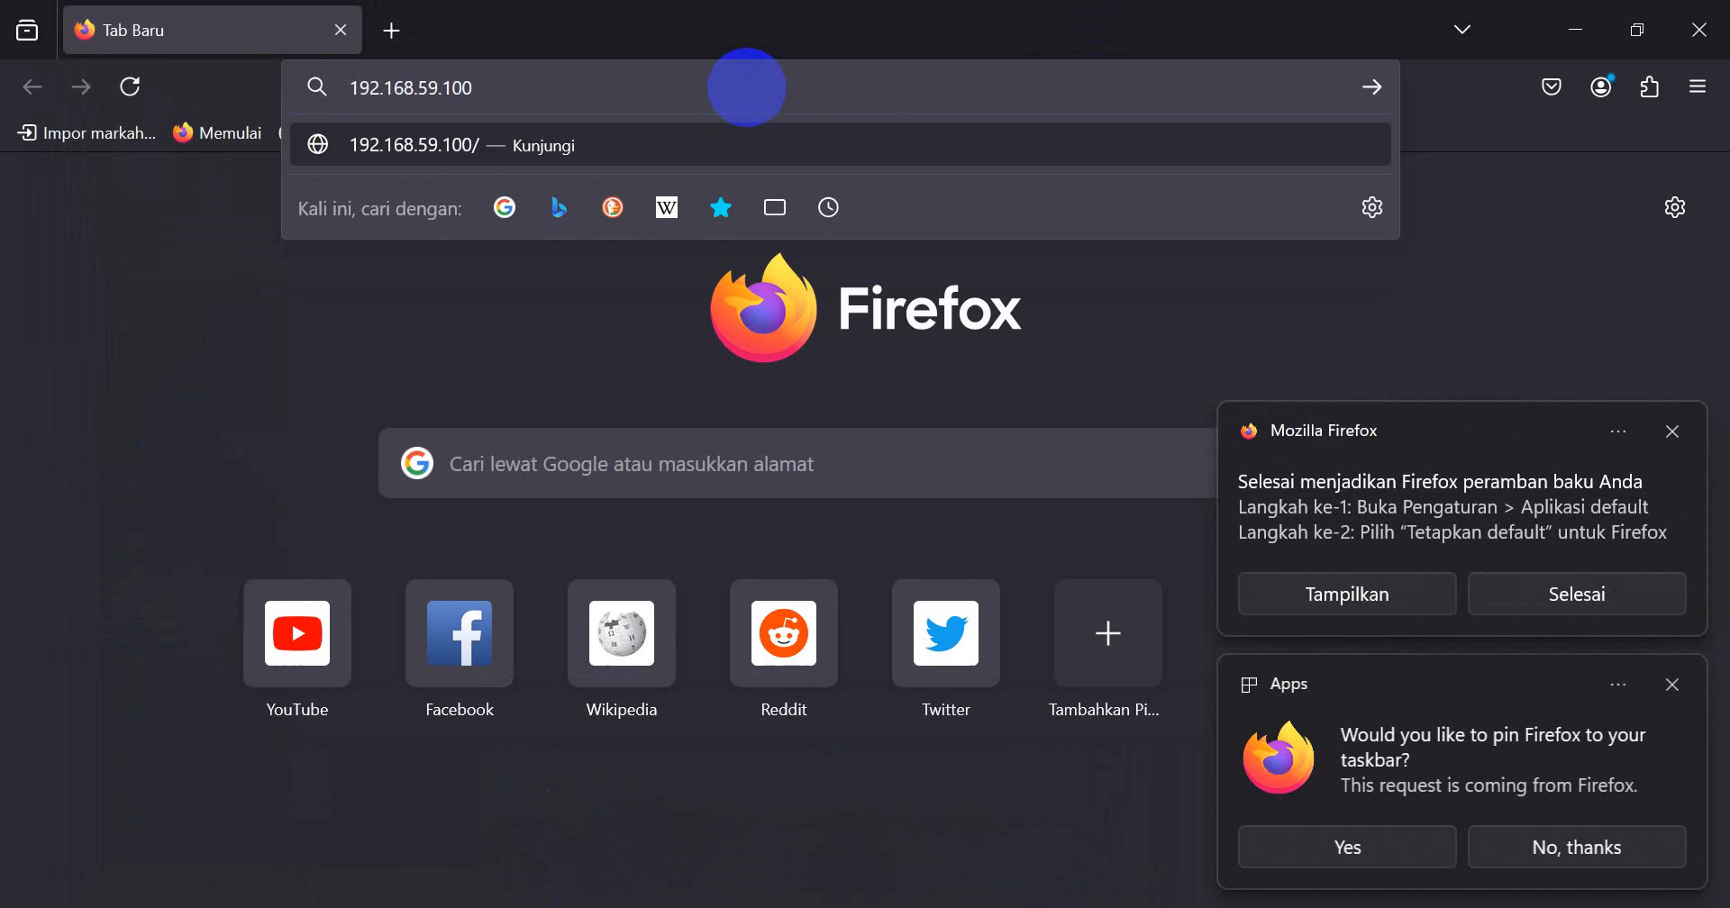
key(Return)
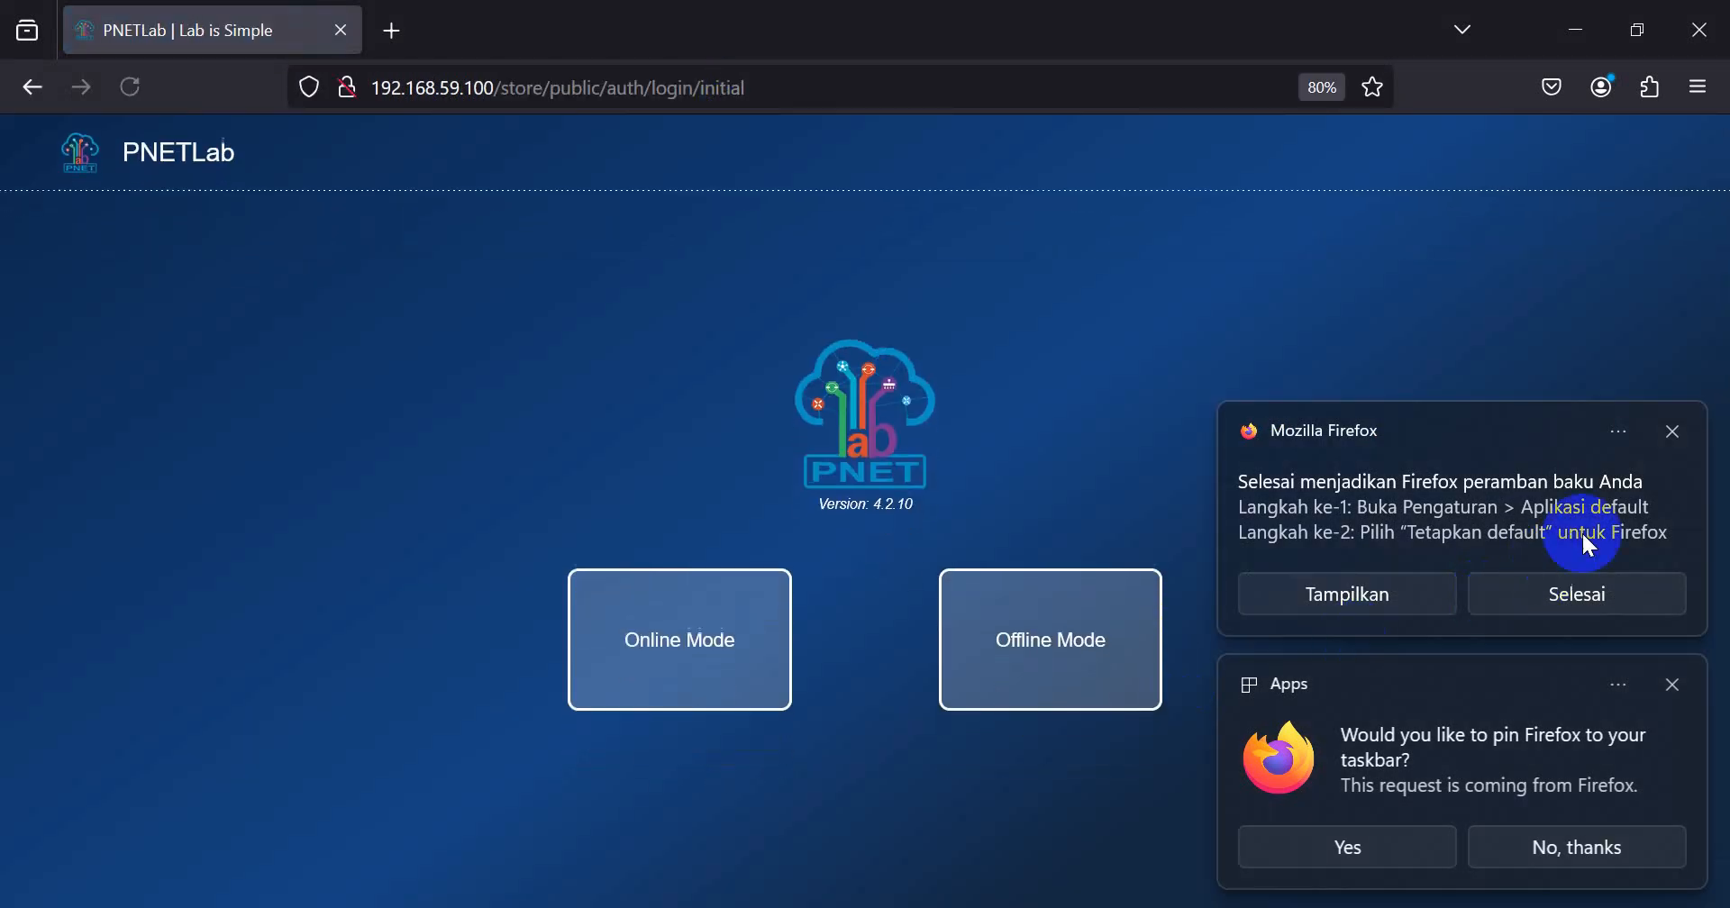
Step: Dismiss the default-browser notification, decline pinning Firefox to the taskbar, and choose Offline Mode for PNETLab
click(1668, 432)
click(1573, 847)
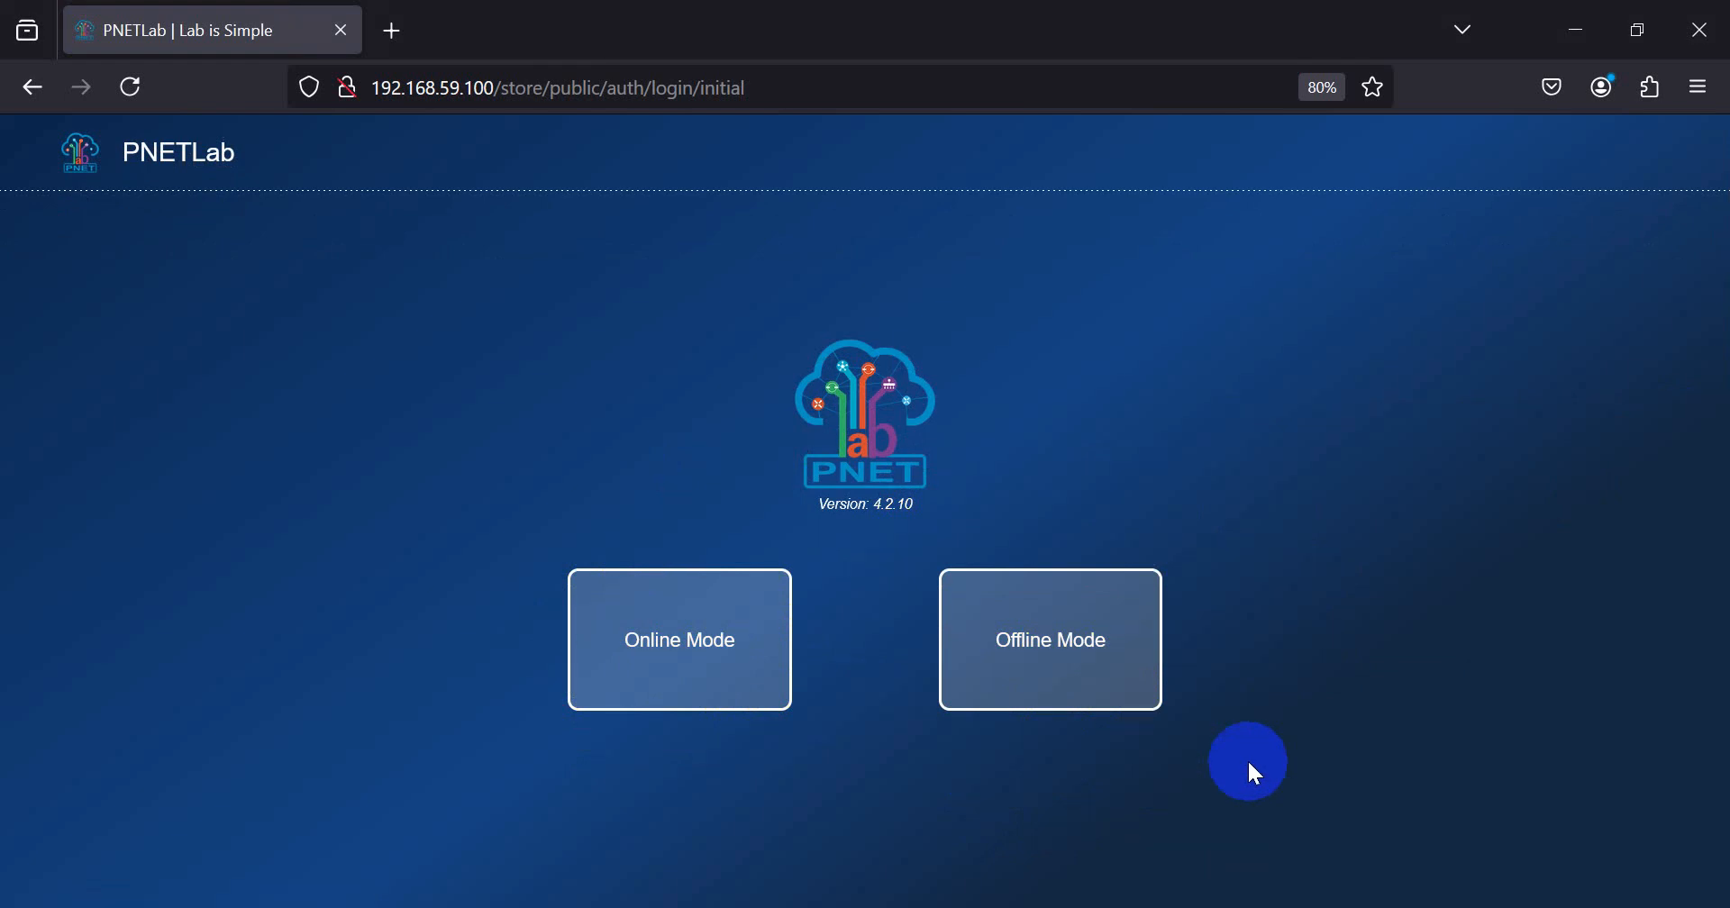
click(1068, 662)
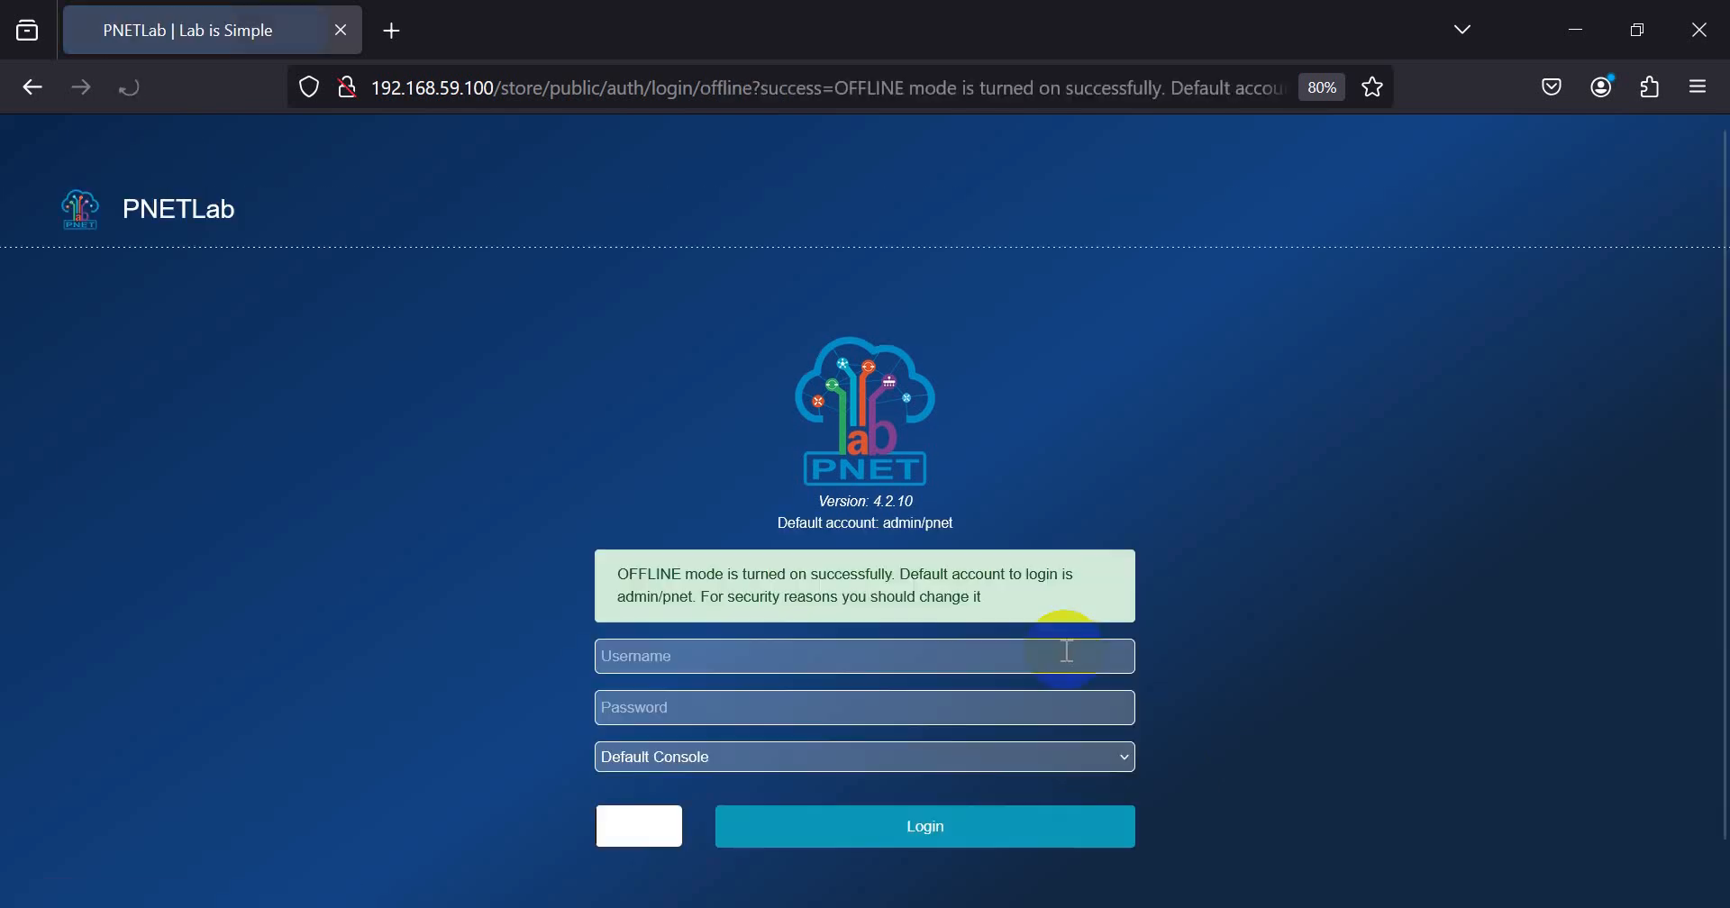
Step: Fill in the PNETLab login form with username admin, the account password and the captcha code, keeping Default Console
click(684, 593)
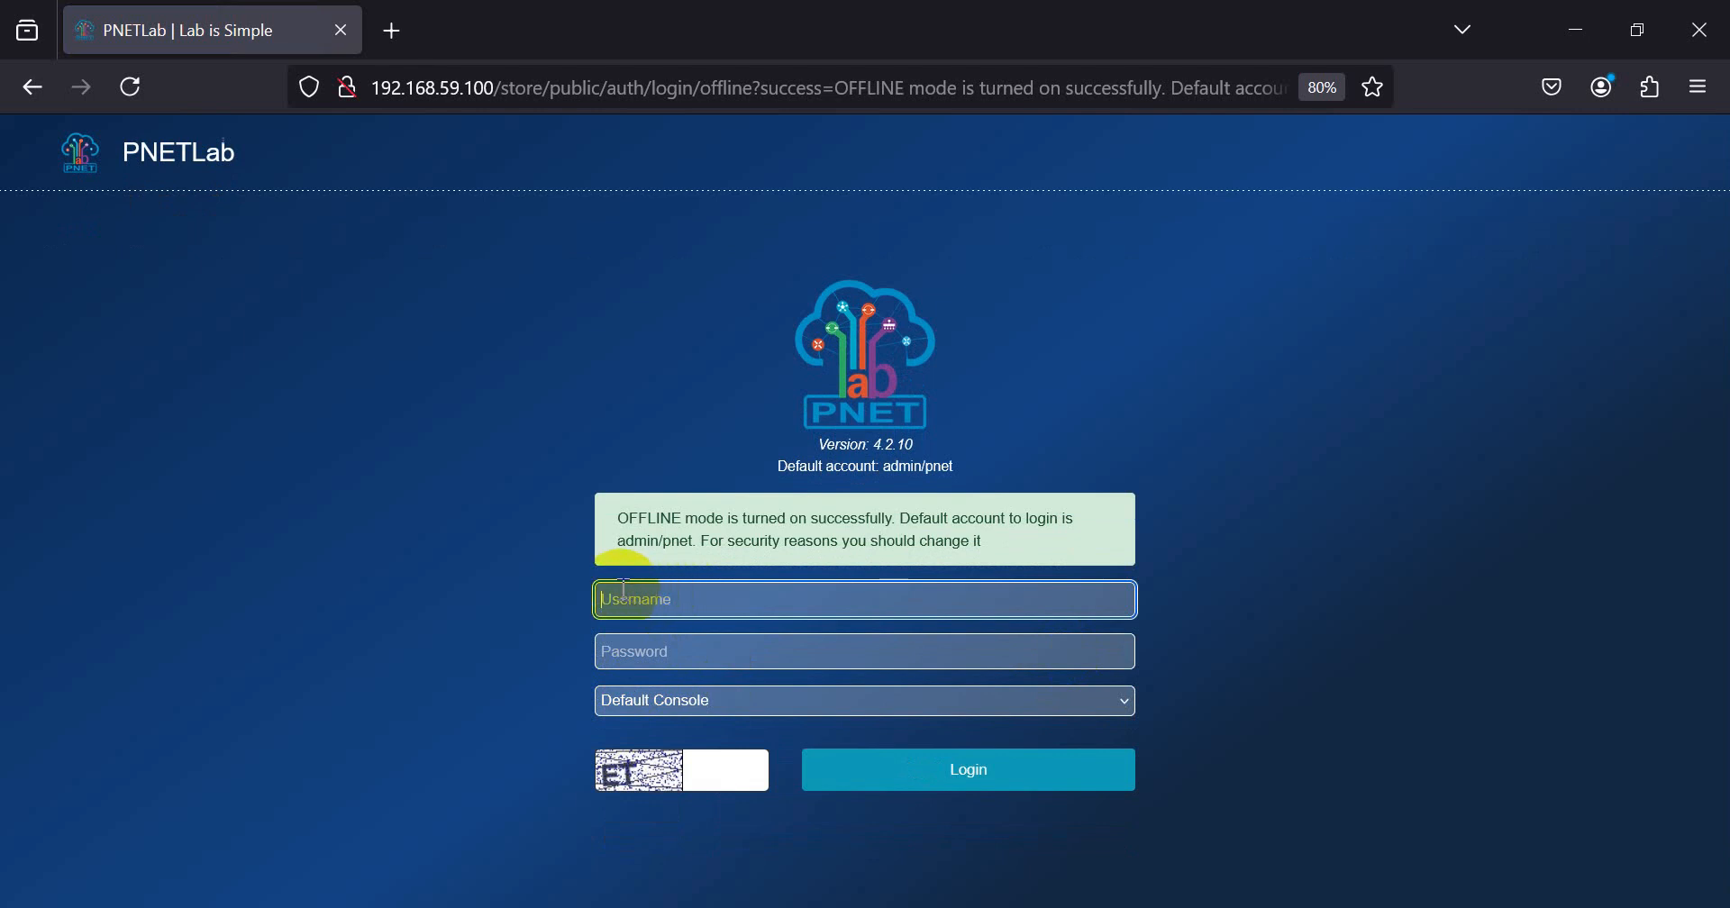
text(admin)
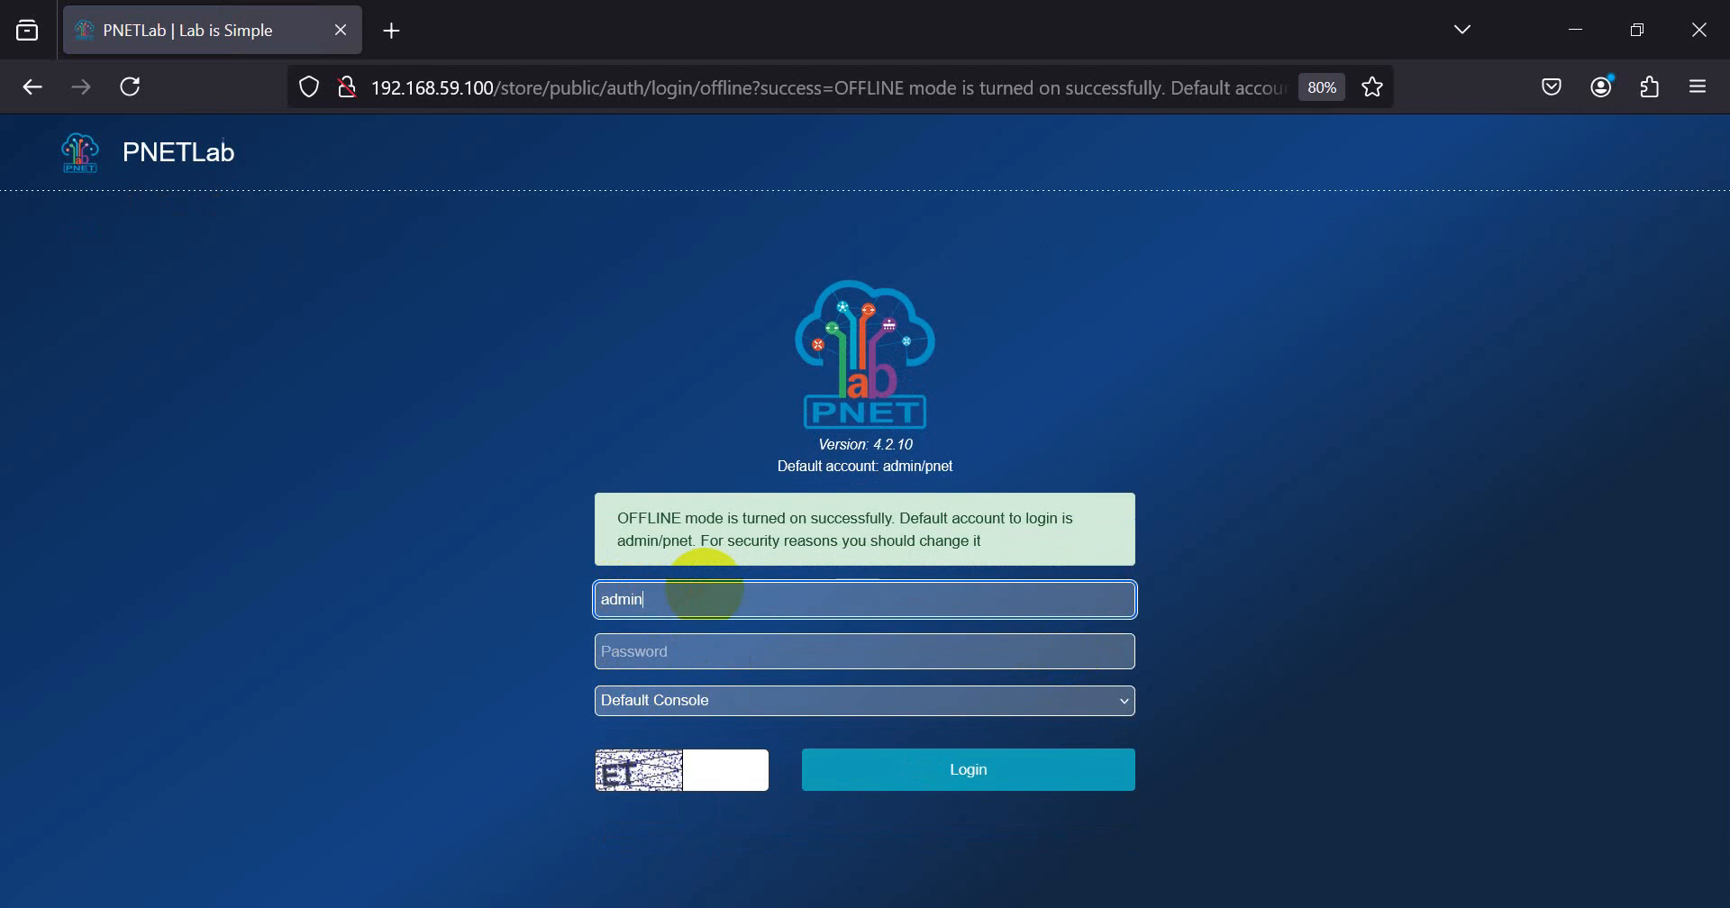
key(Tab)
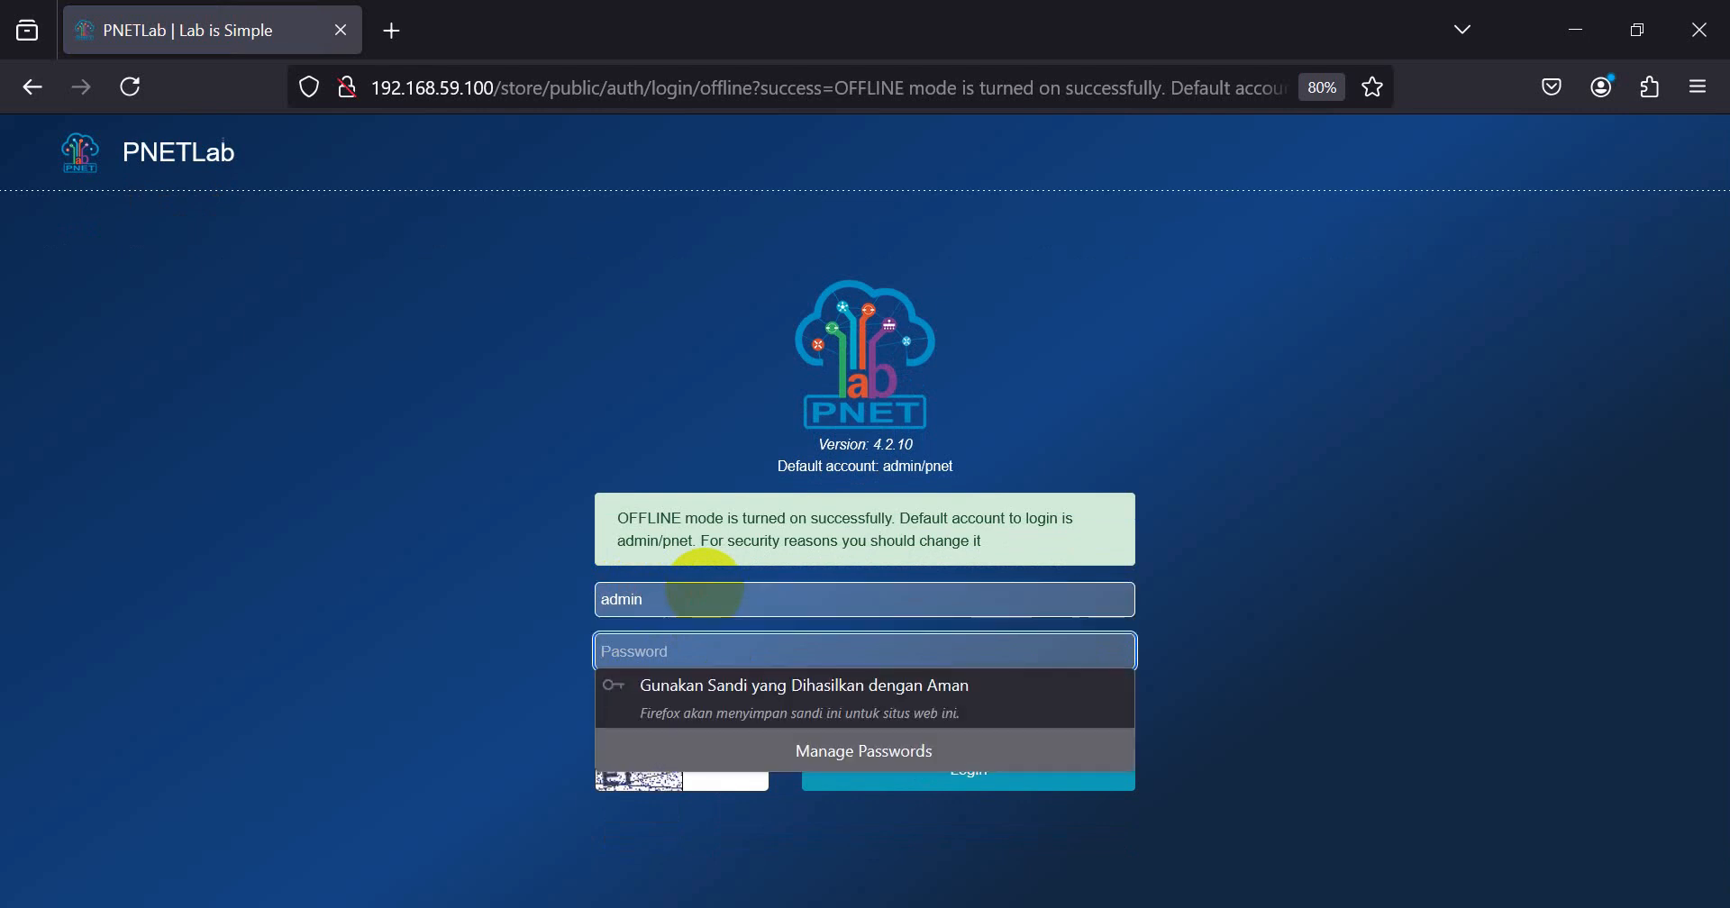
text(pnet)
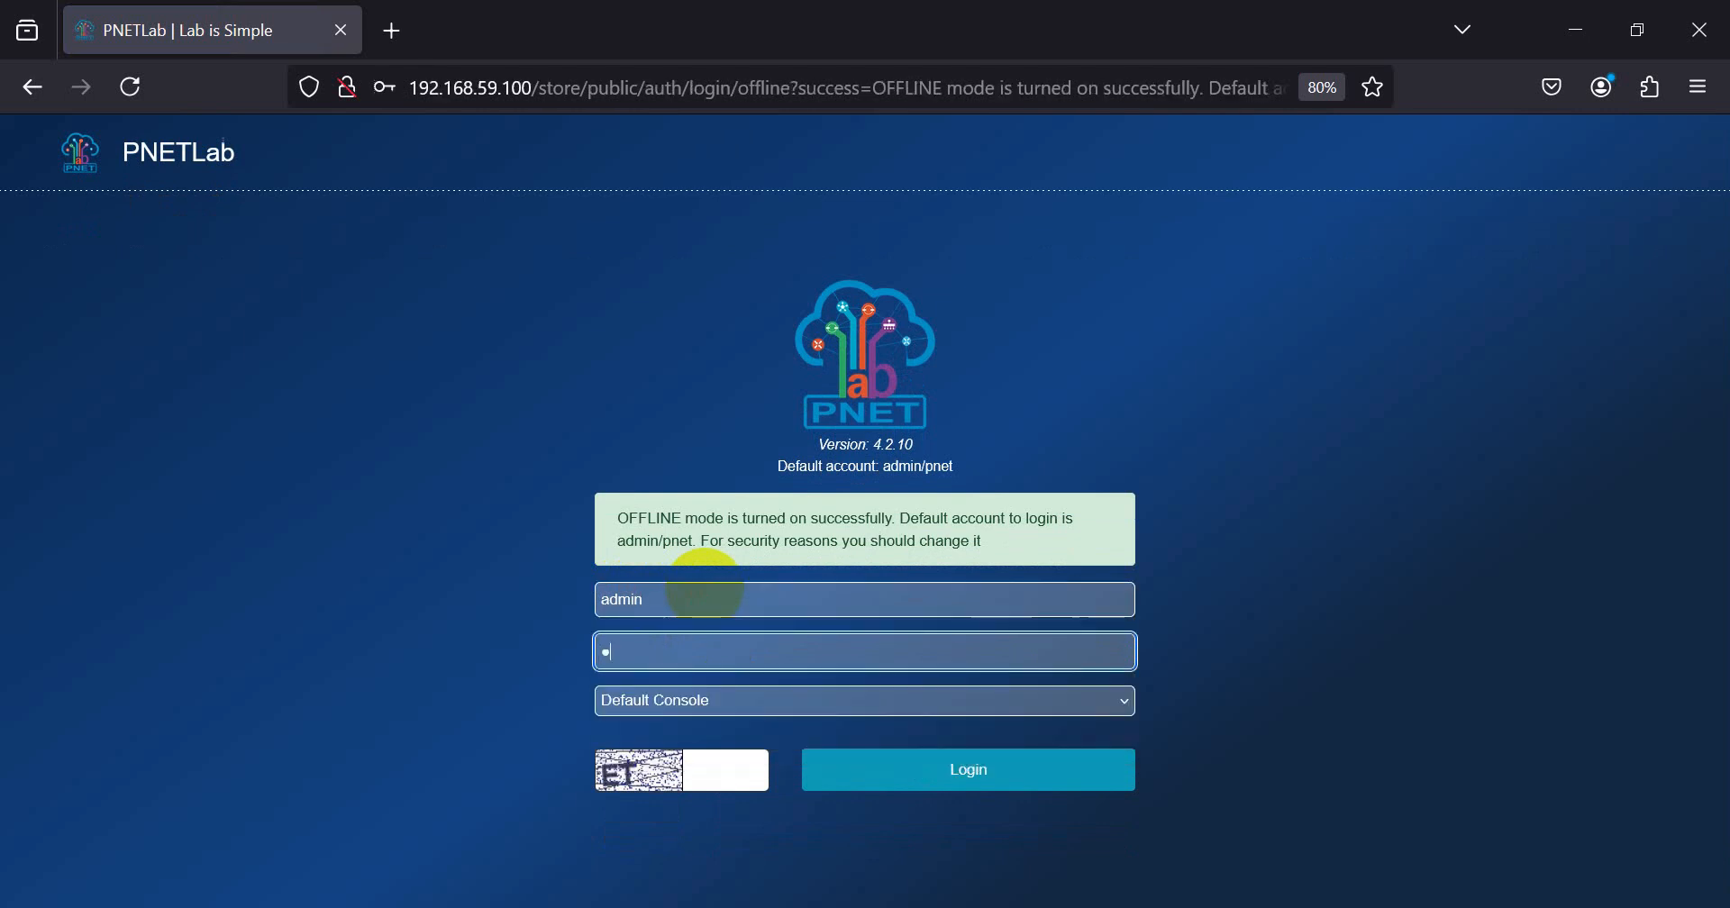
key(Tab)
key(Tab)
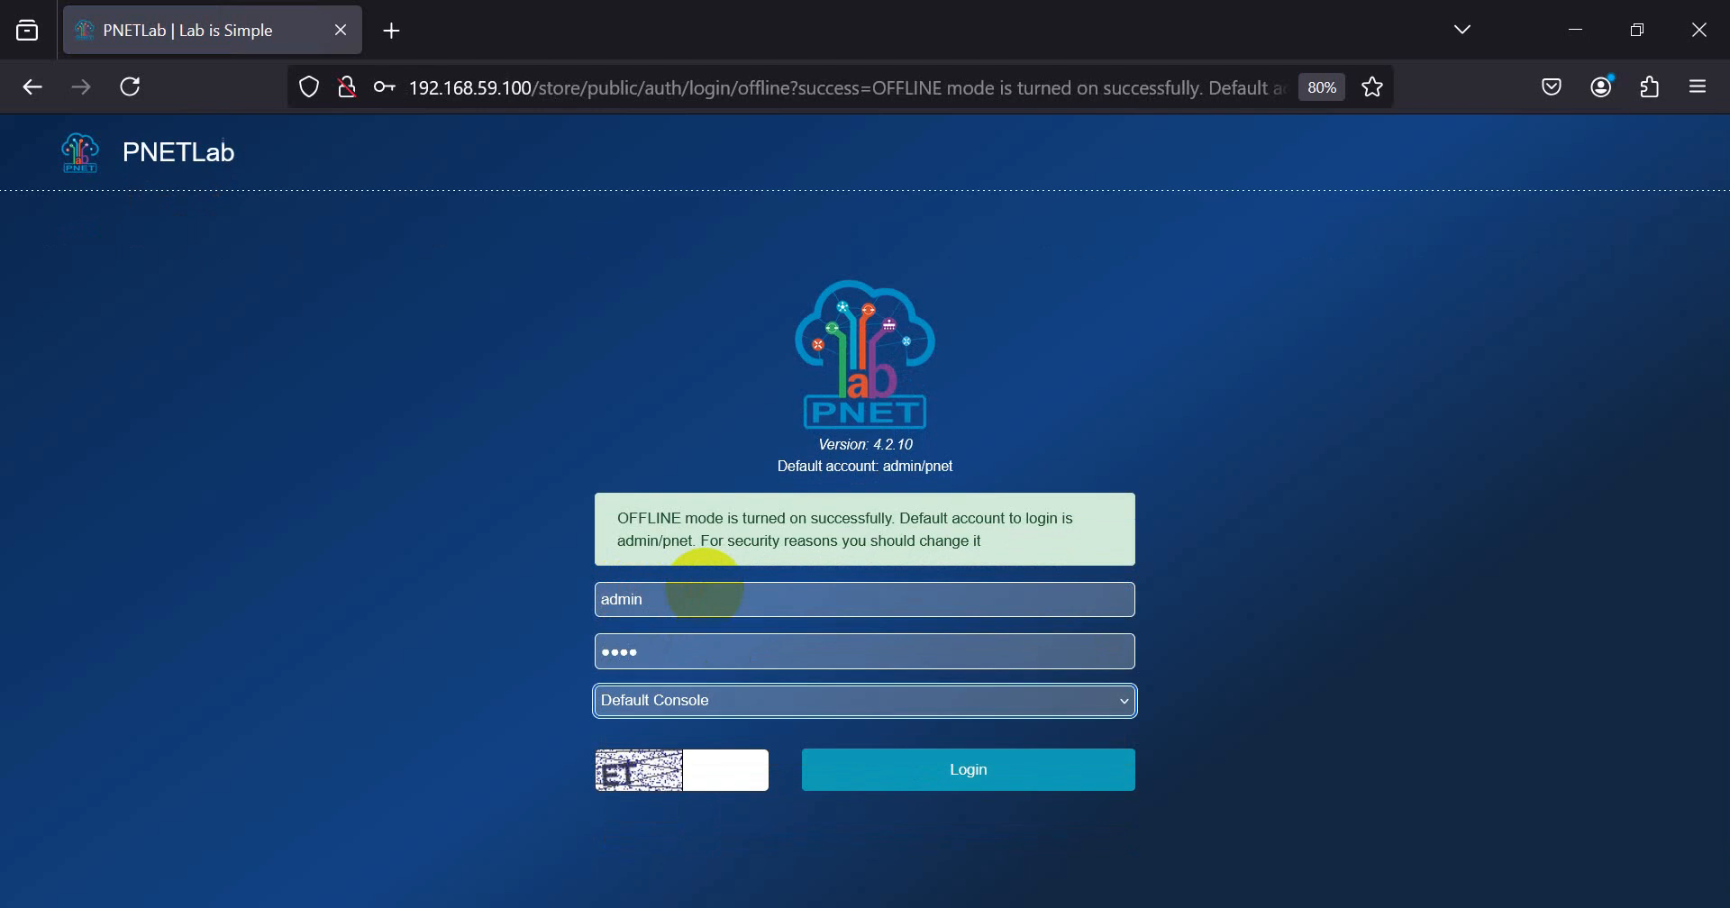
text(ET)
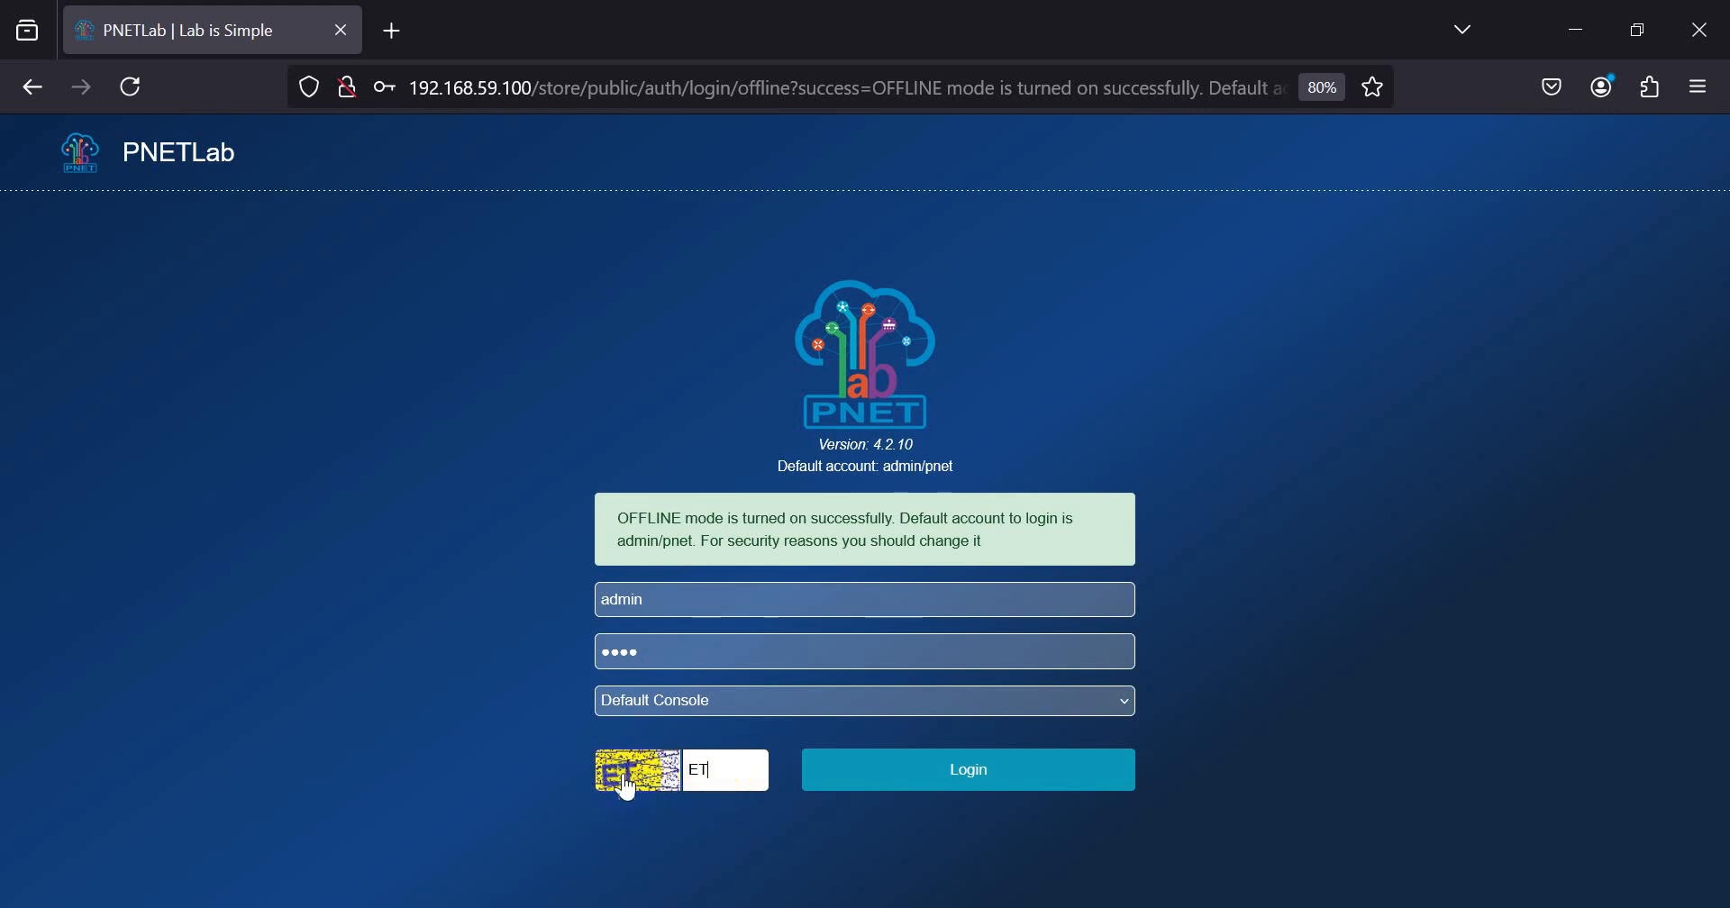
click(672, 599)
click(491, 620)
click(671, 649)
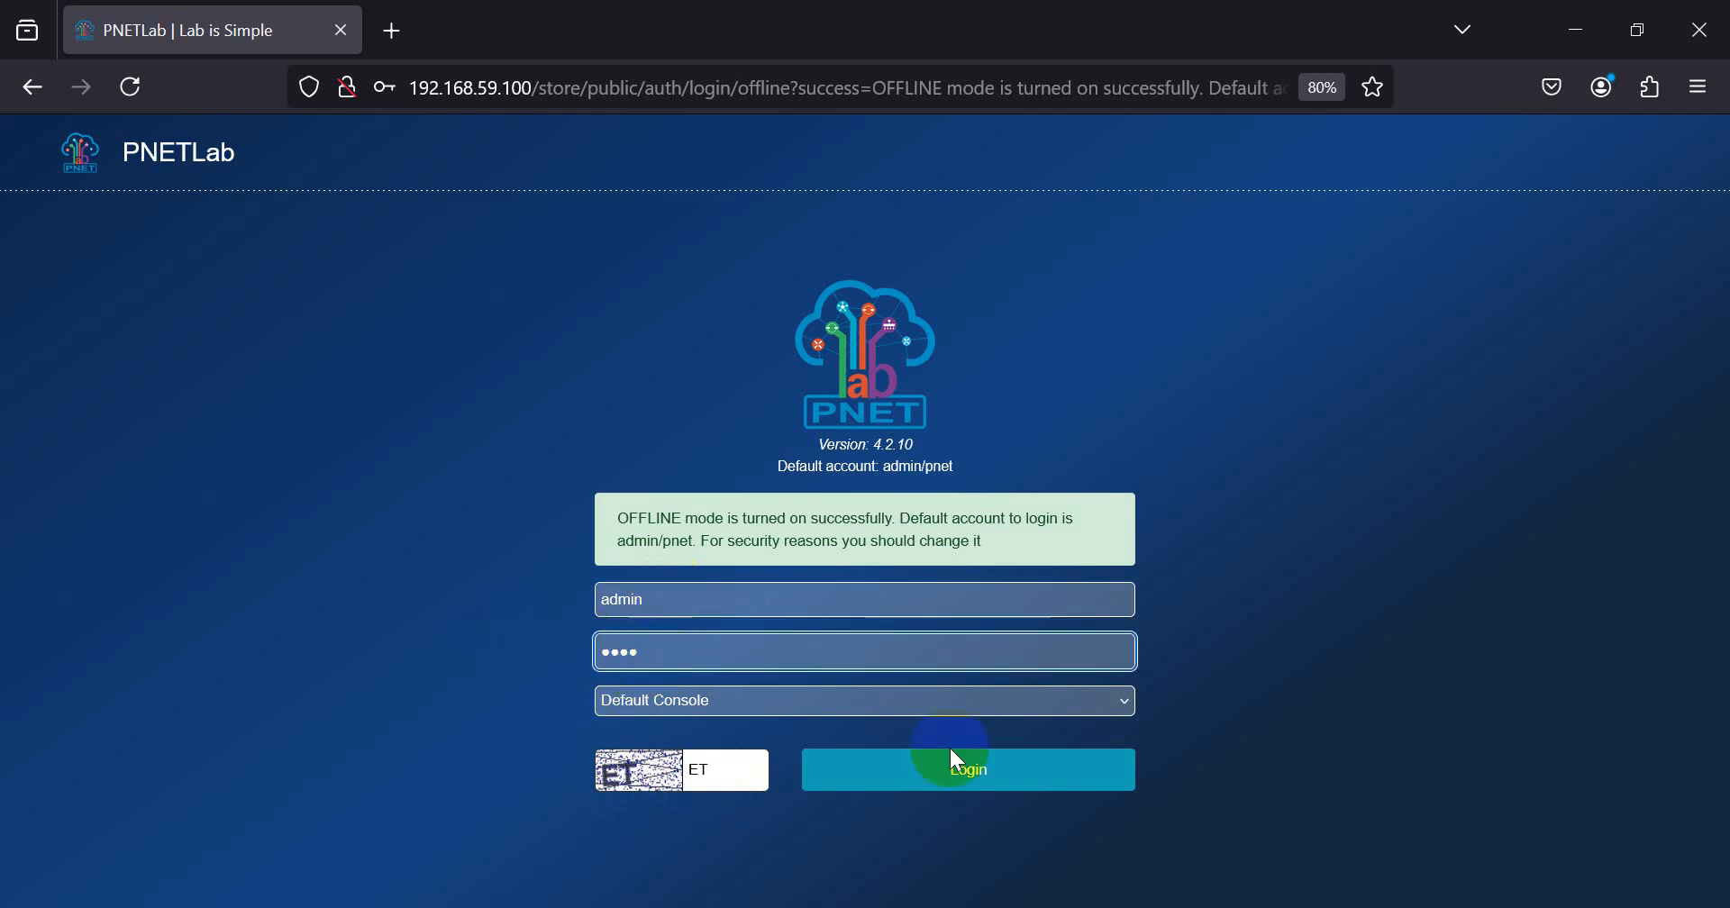
Step: Record the PNETLab login in the PNET-LAB note in Notepad, adding a USER line with admin and a pass line with the account password
key(alt+Tab)
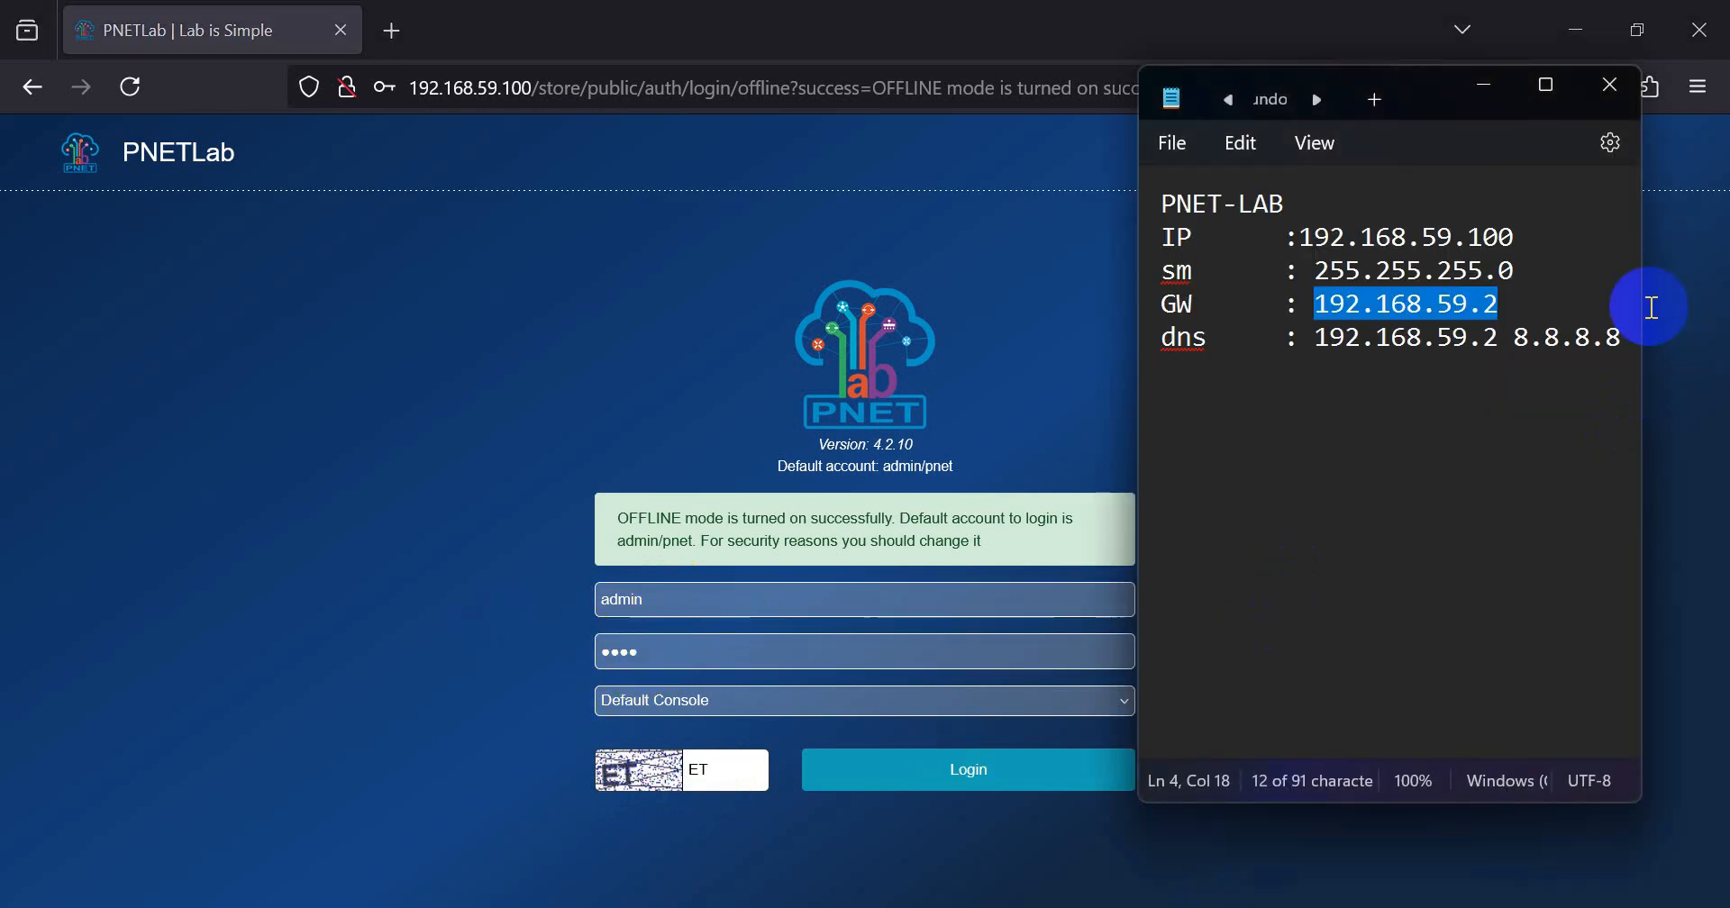
click(1619, 333)
key(Return)
key(Return)
text(U)
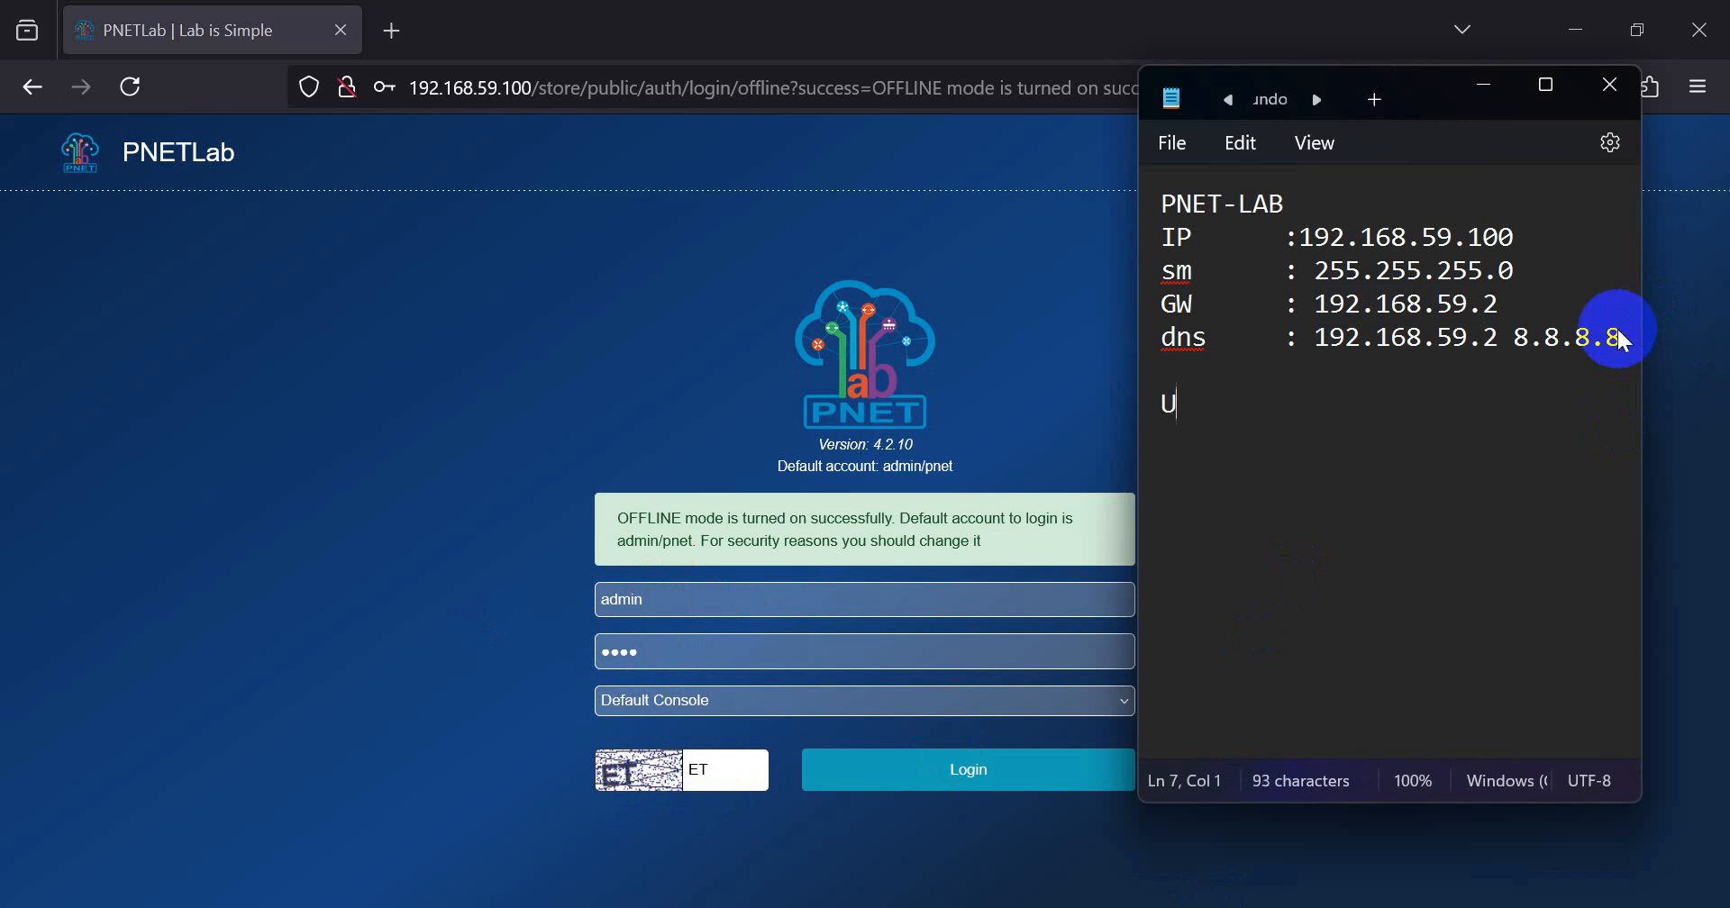
text(SER: admin\)
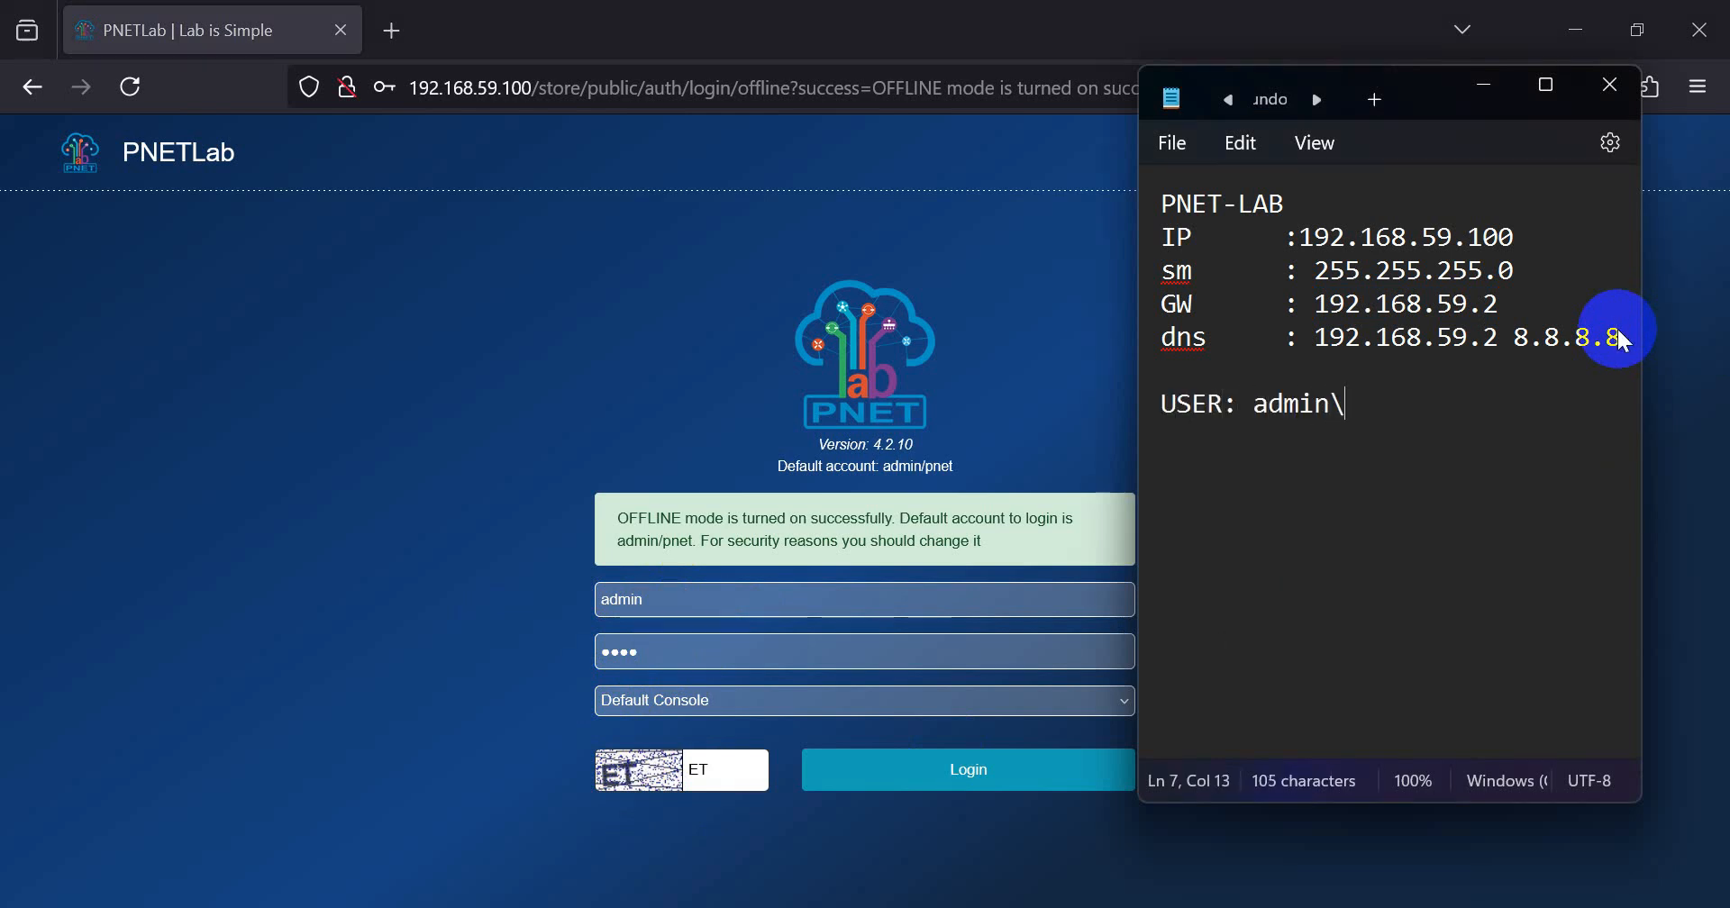
key(BackSpace)
key(Return)
text(pa)
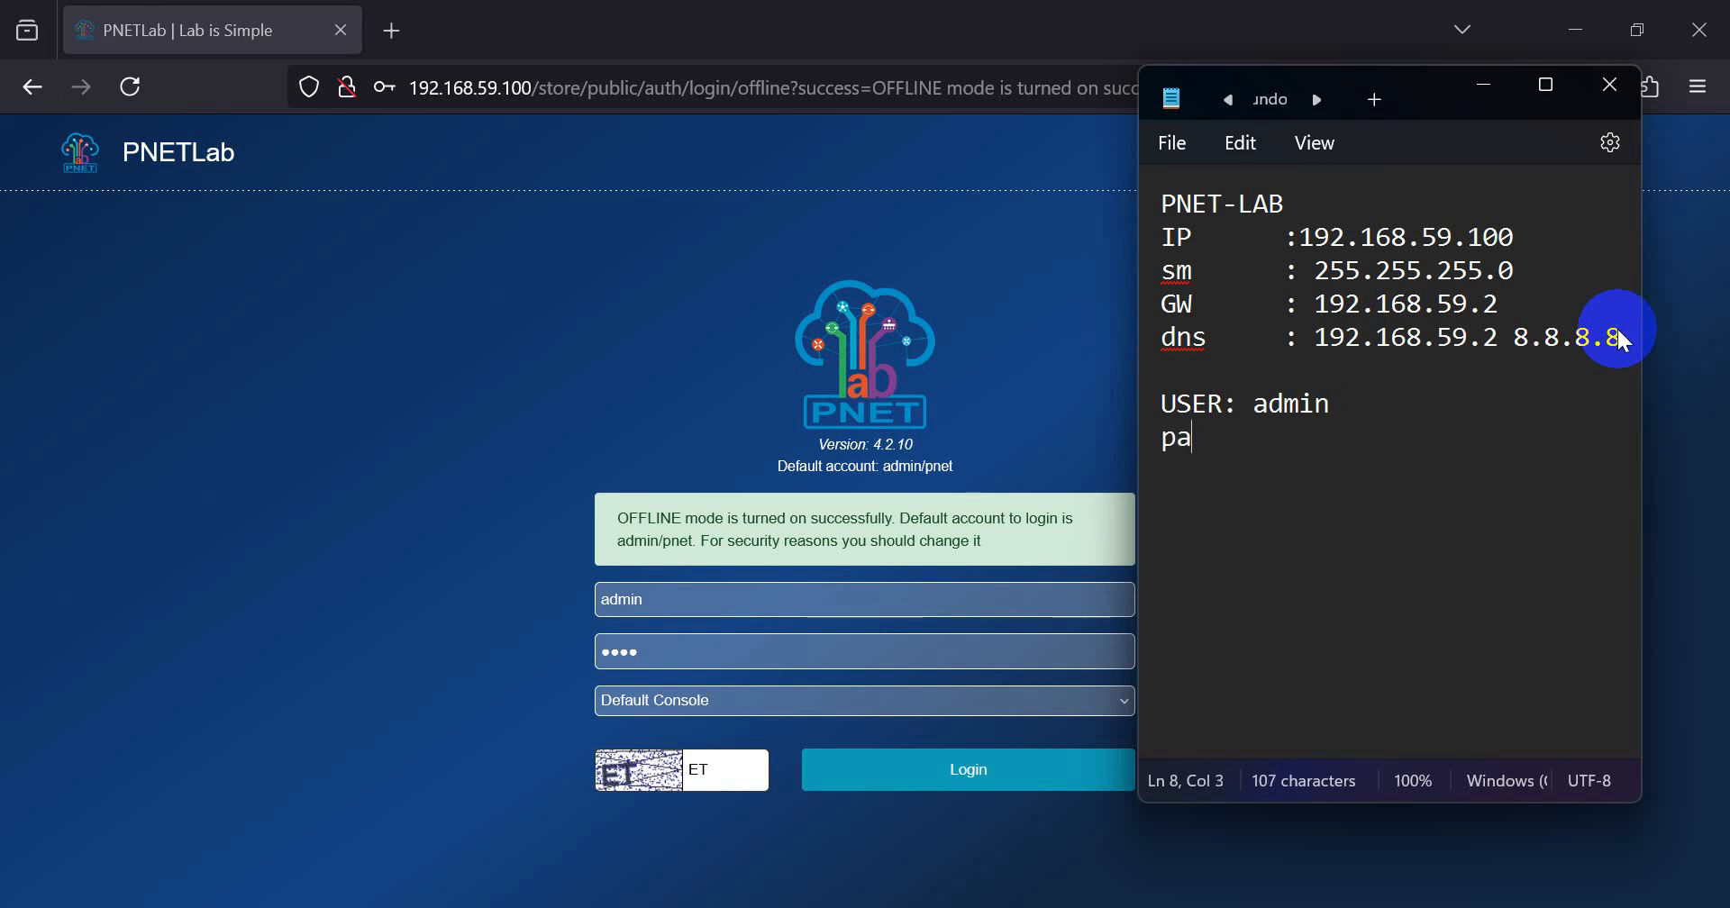
text(ss: pnet)
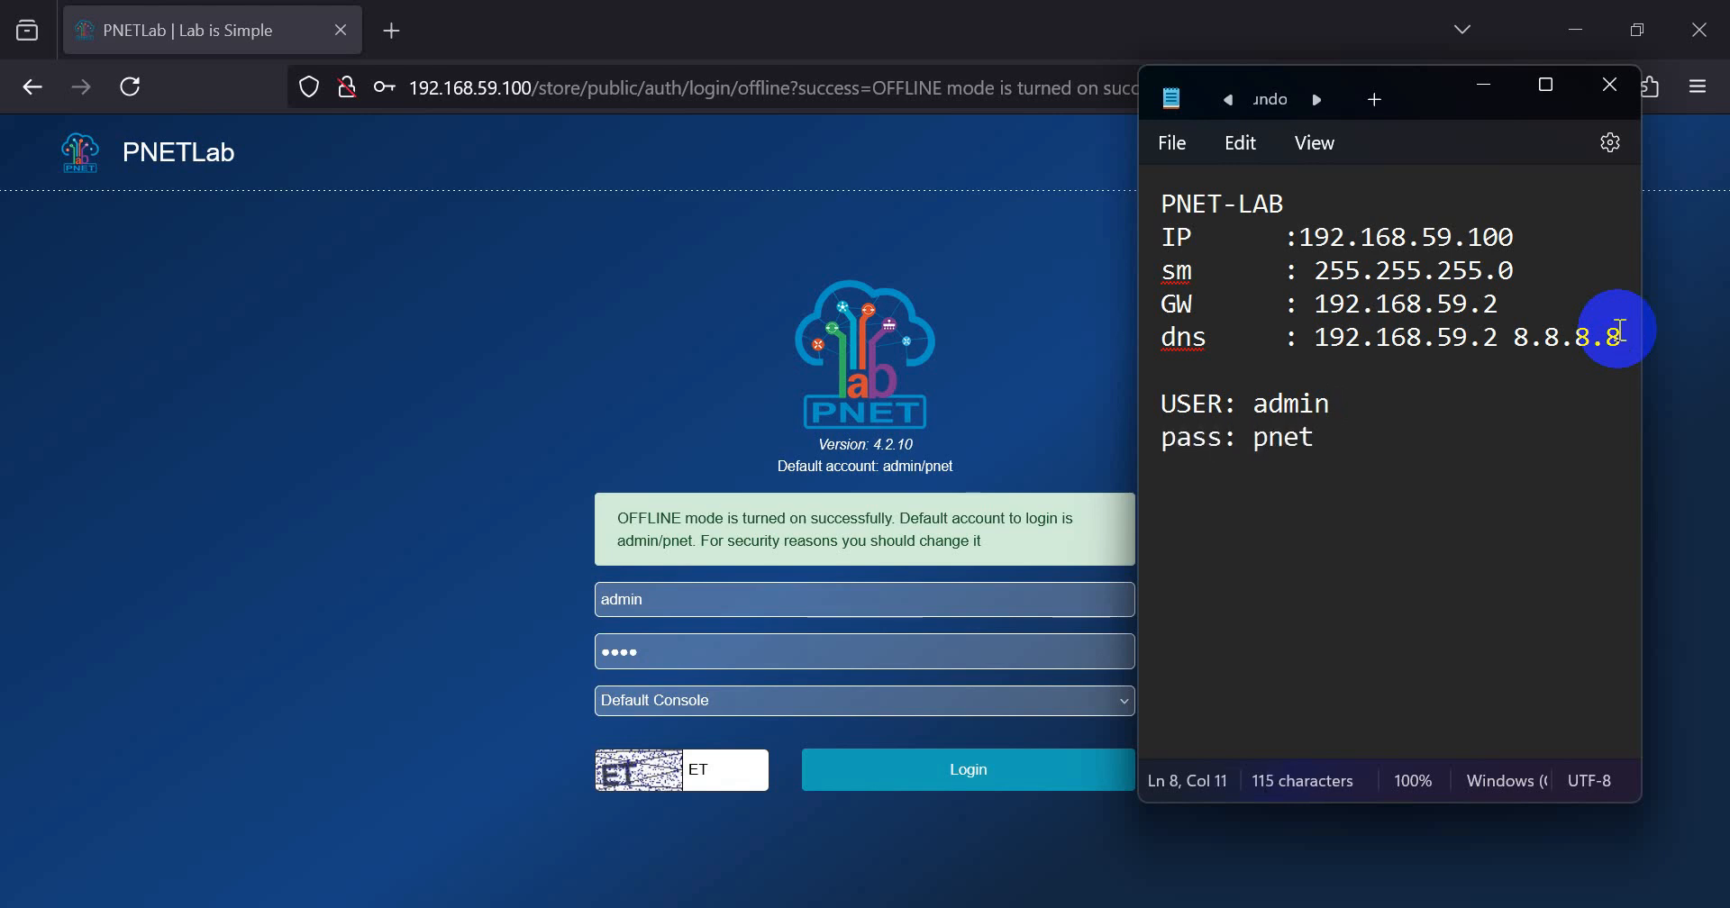
Step: Minimize the note, log in to PNETLab, and decline saving the password in Firefox
click(1485, 84)
click(1464, 36)
click(1428, 270)
click(977, 775)
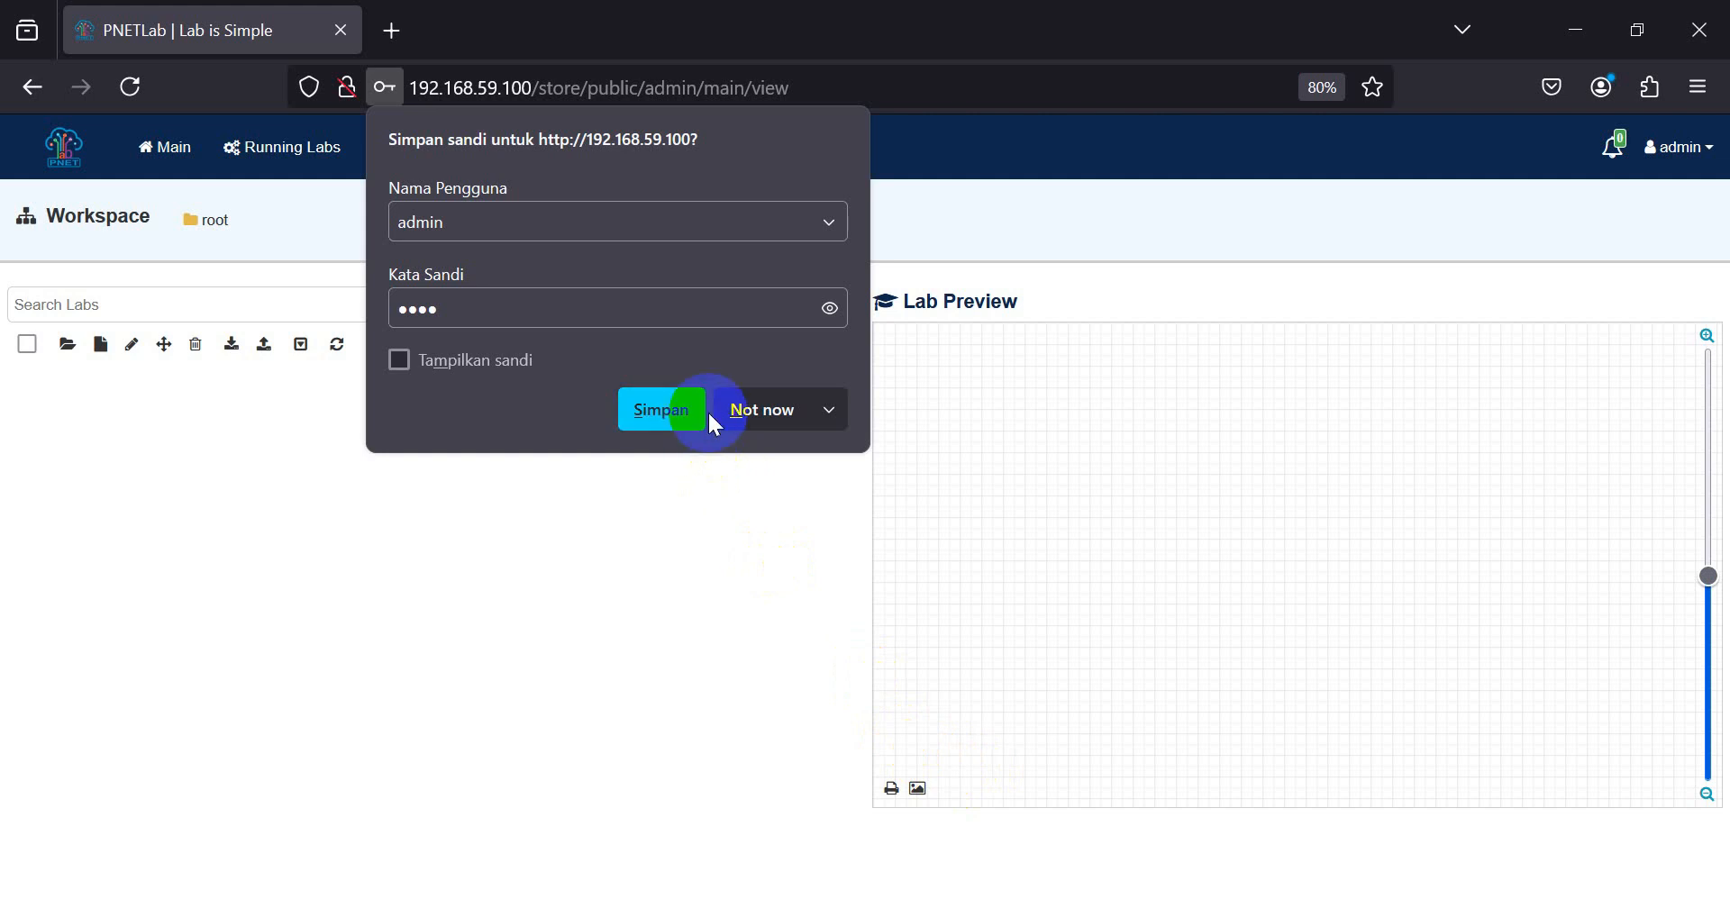
click(740, 408)
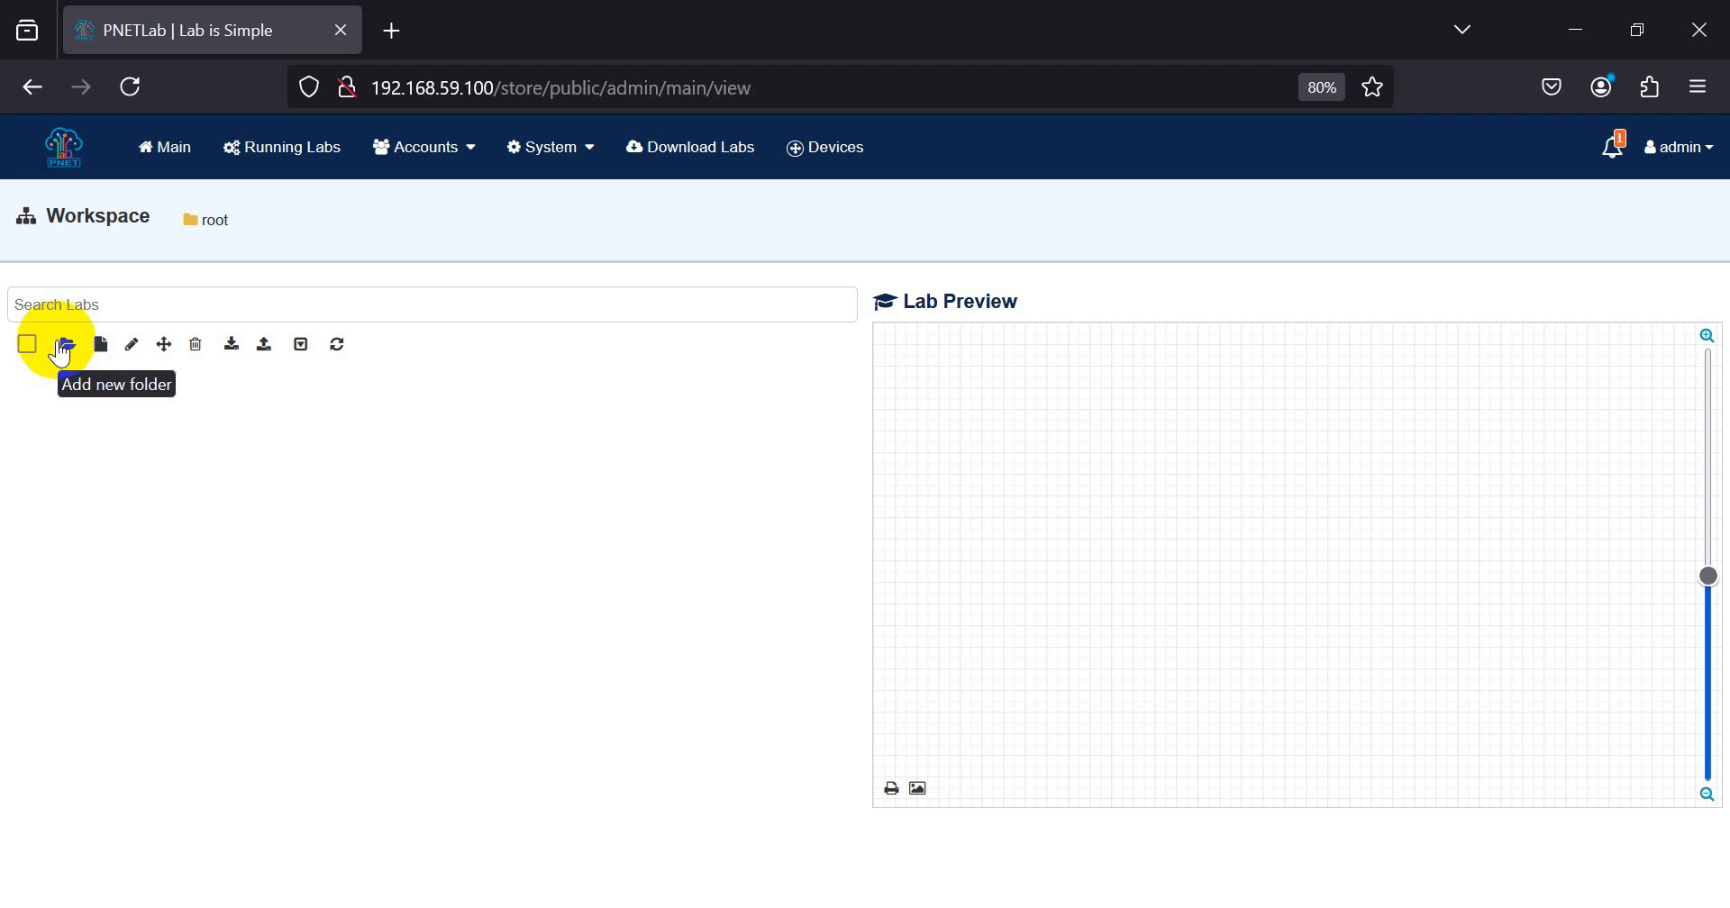
click(455, 160)
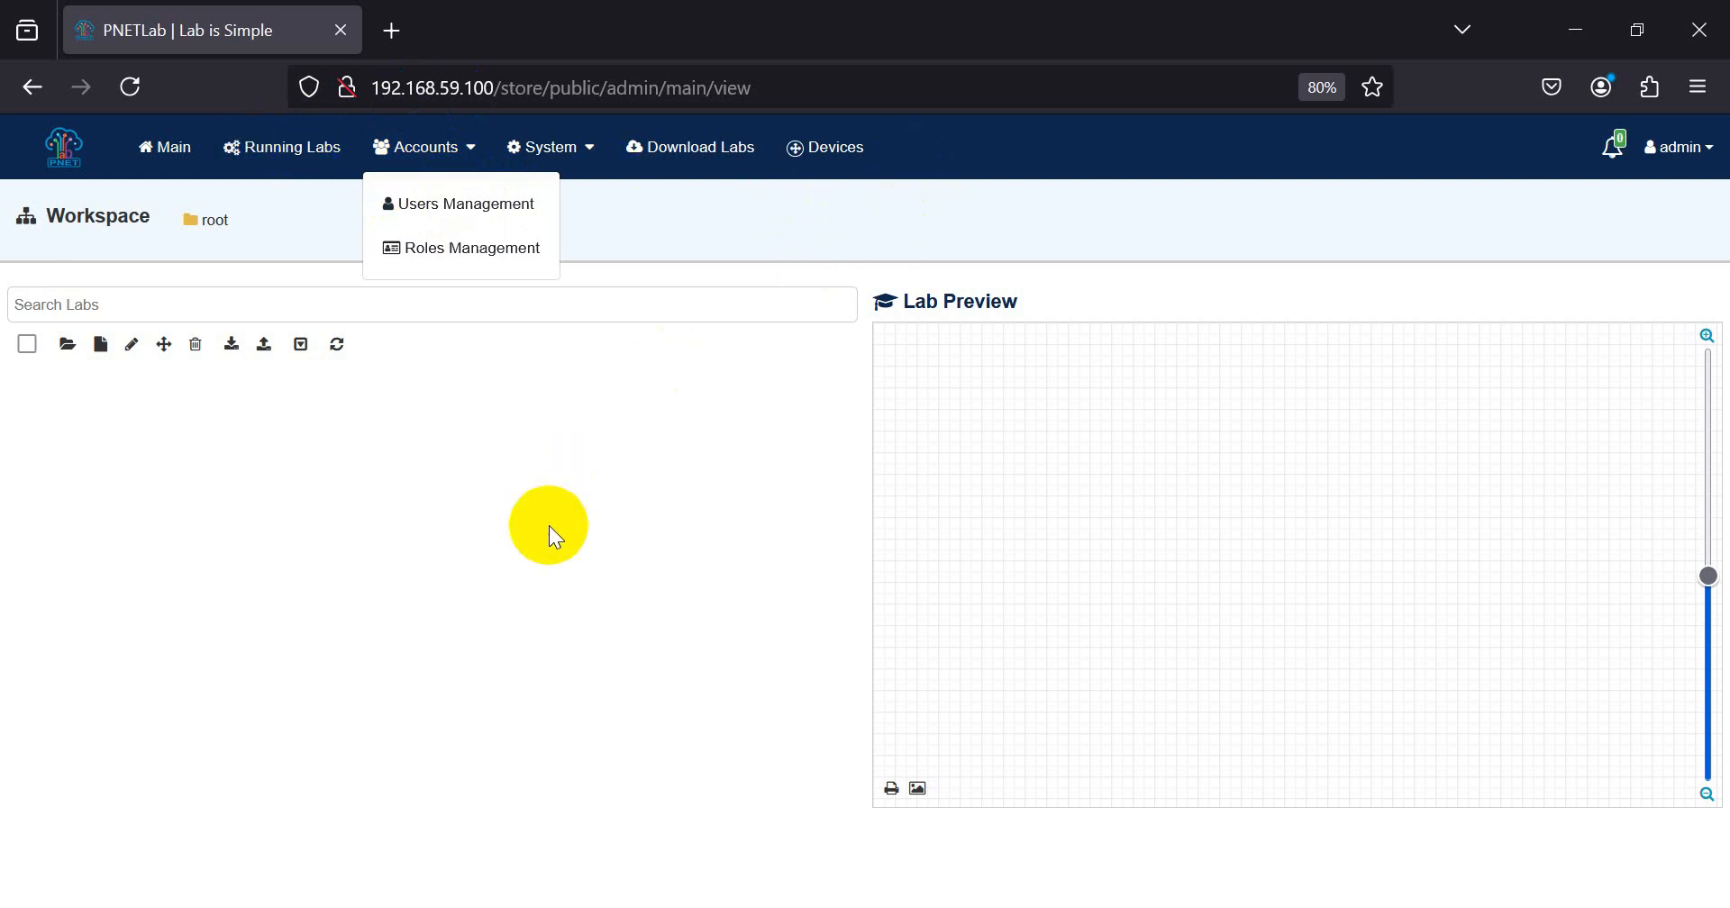
click(549, 523)
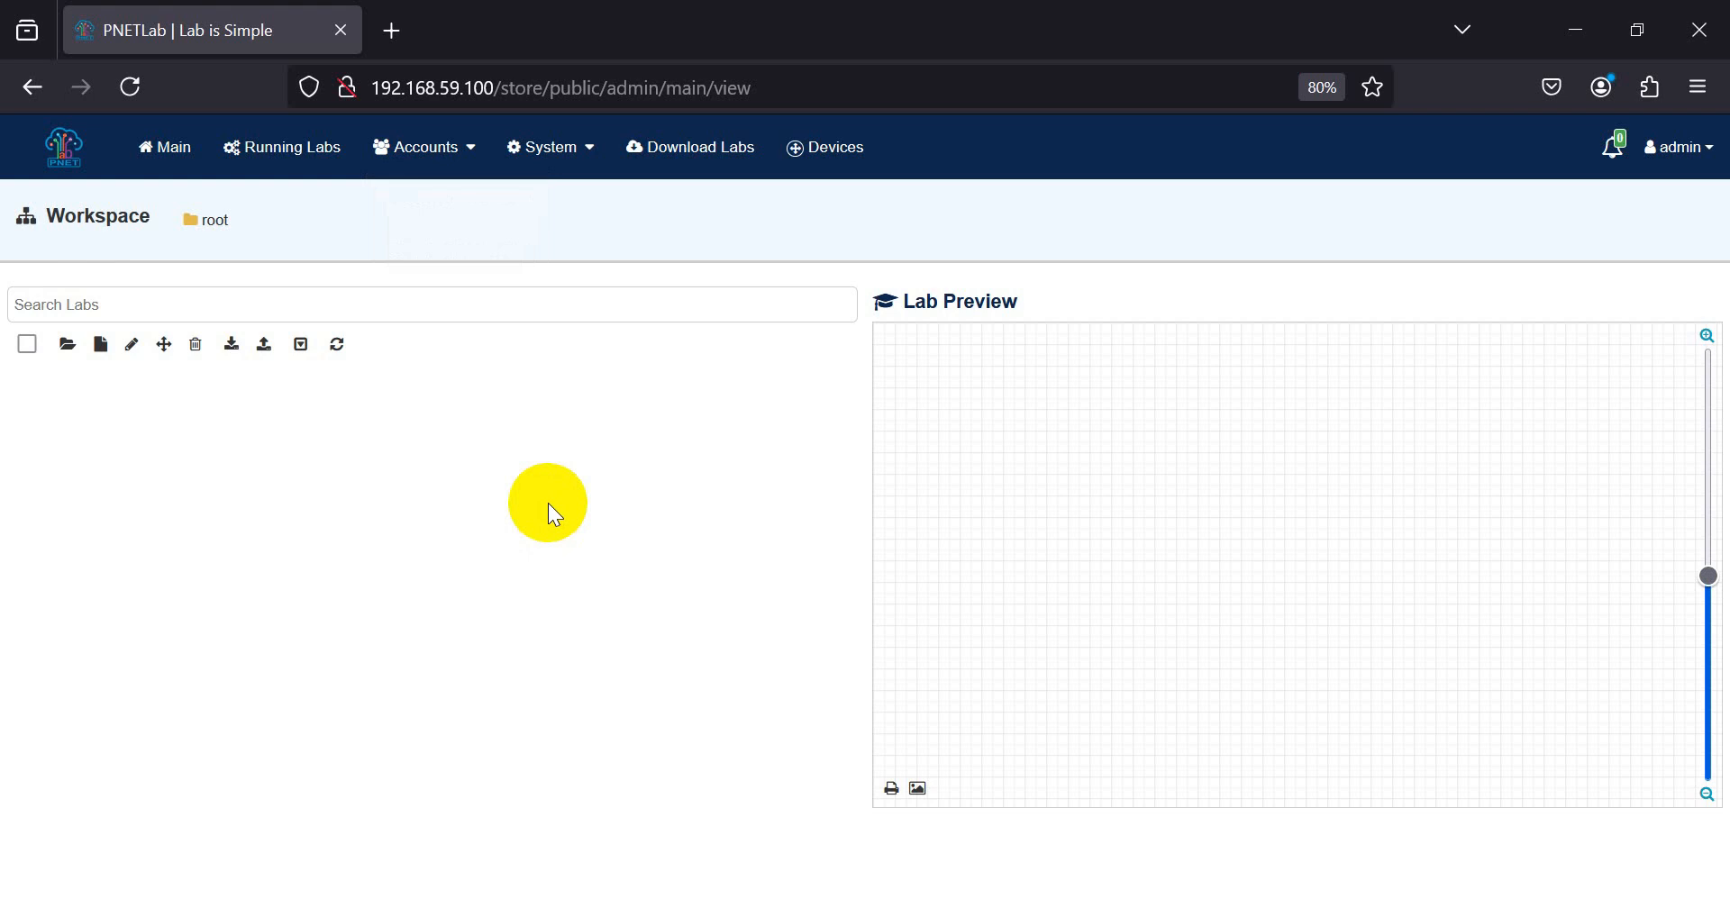
Step: Create a new lab named Test_LAB in the root workspace with the default version, timeout and access settings
click(102, 349)
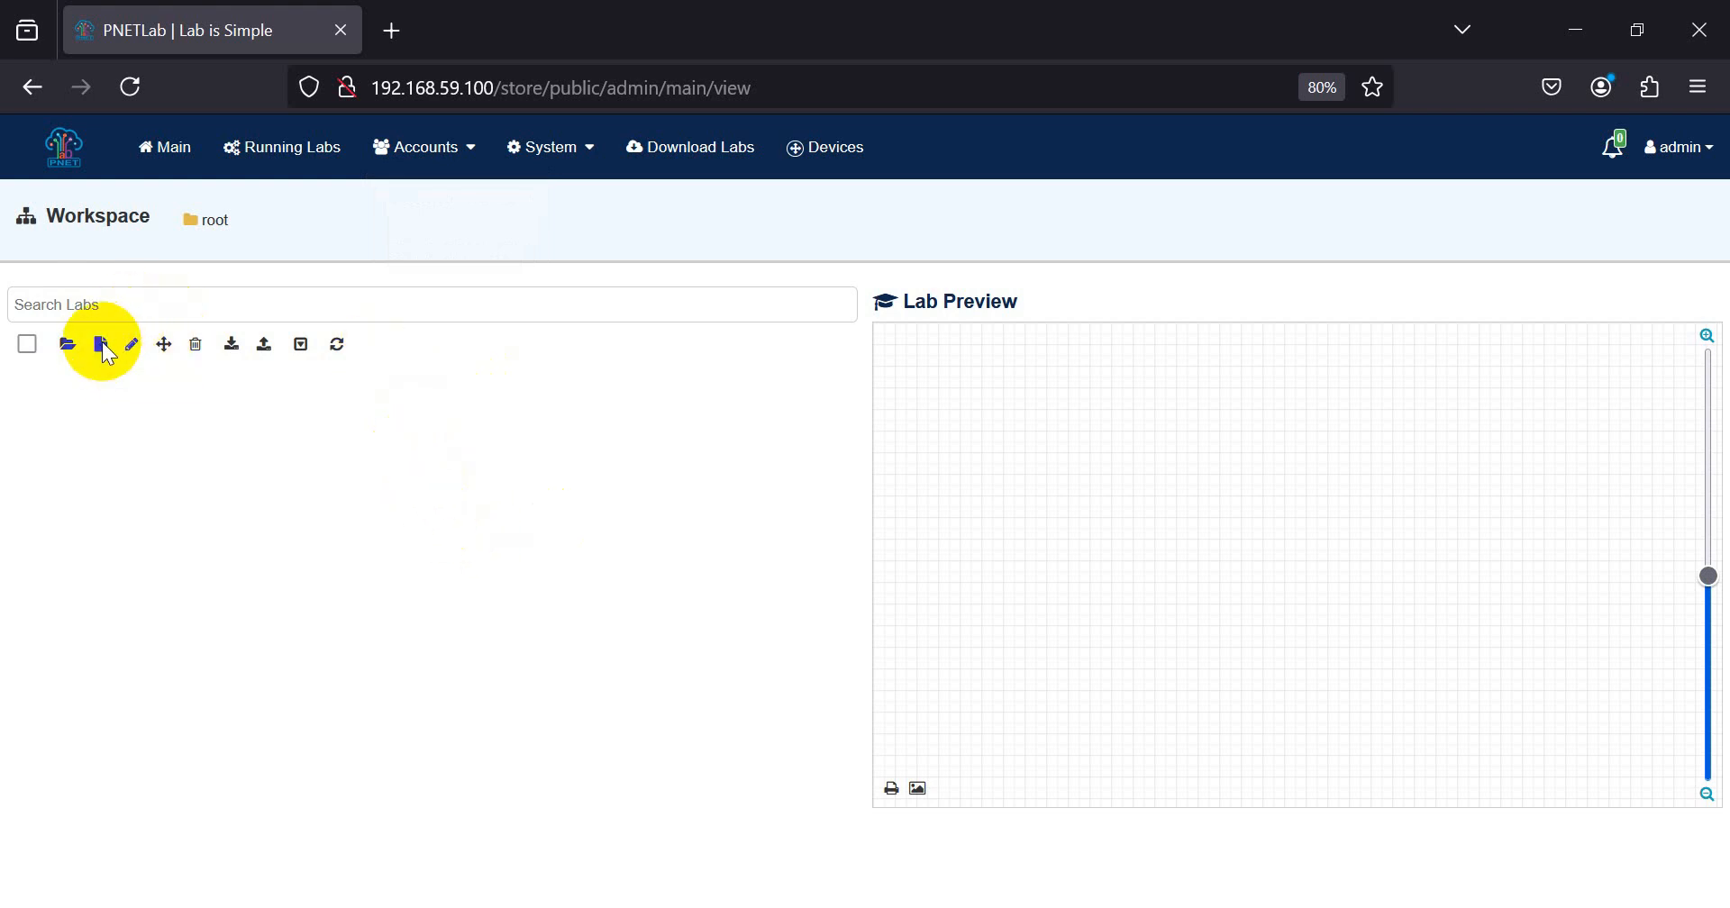
click(445, 268)
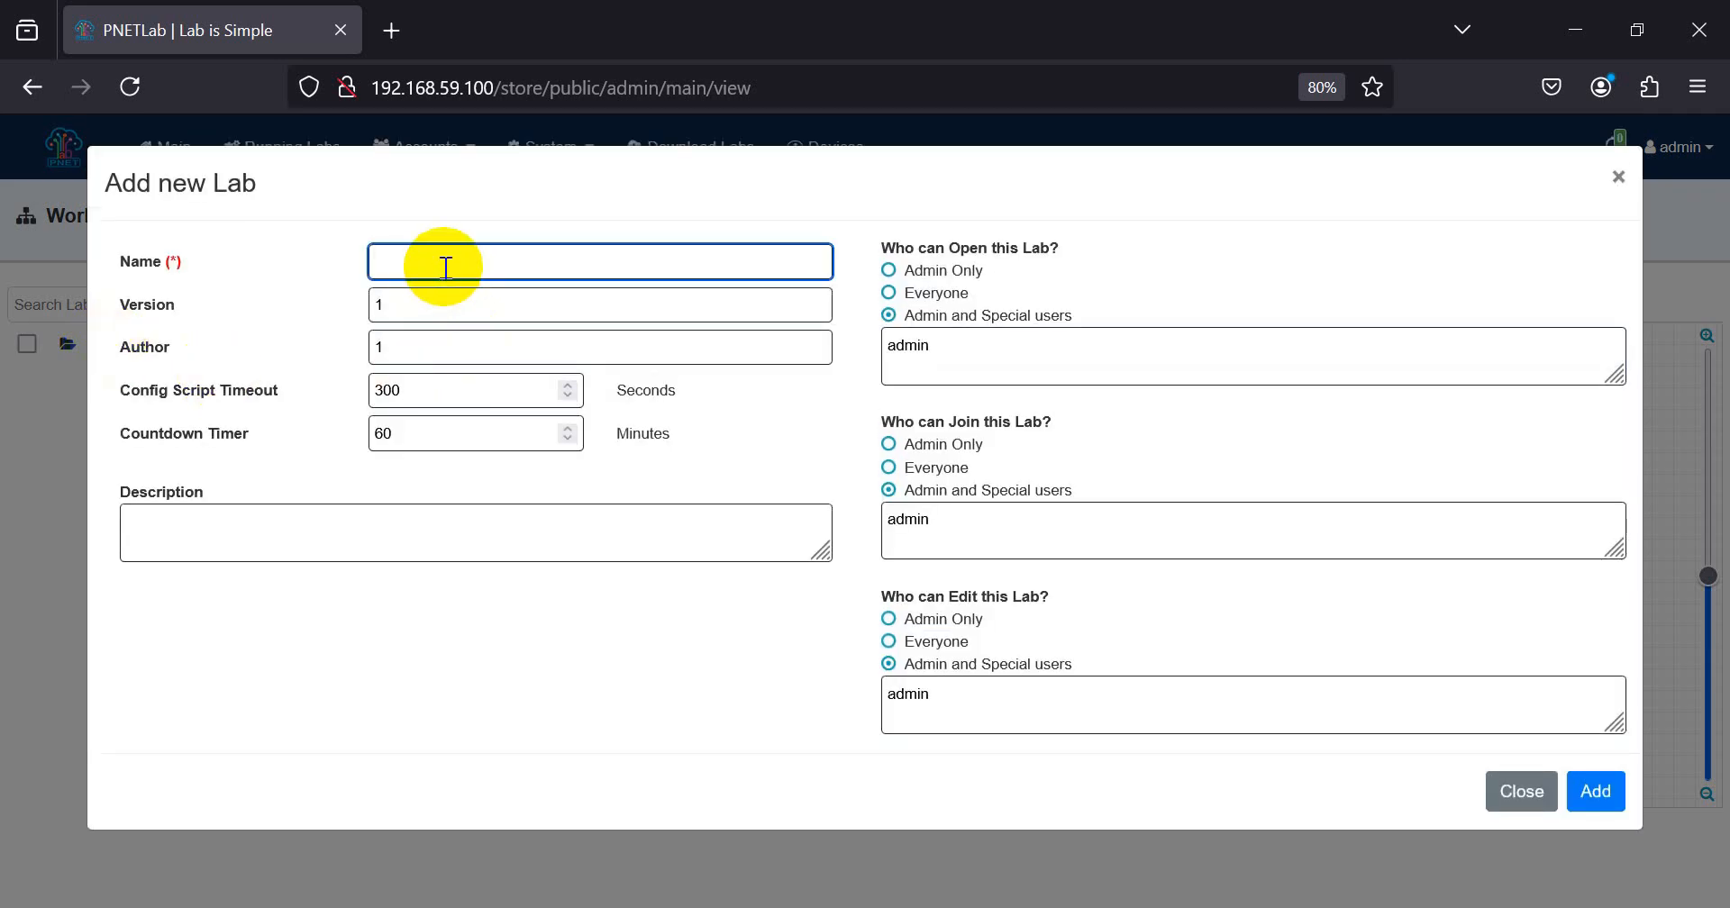
text(Test_LAB)
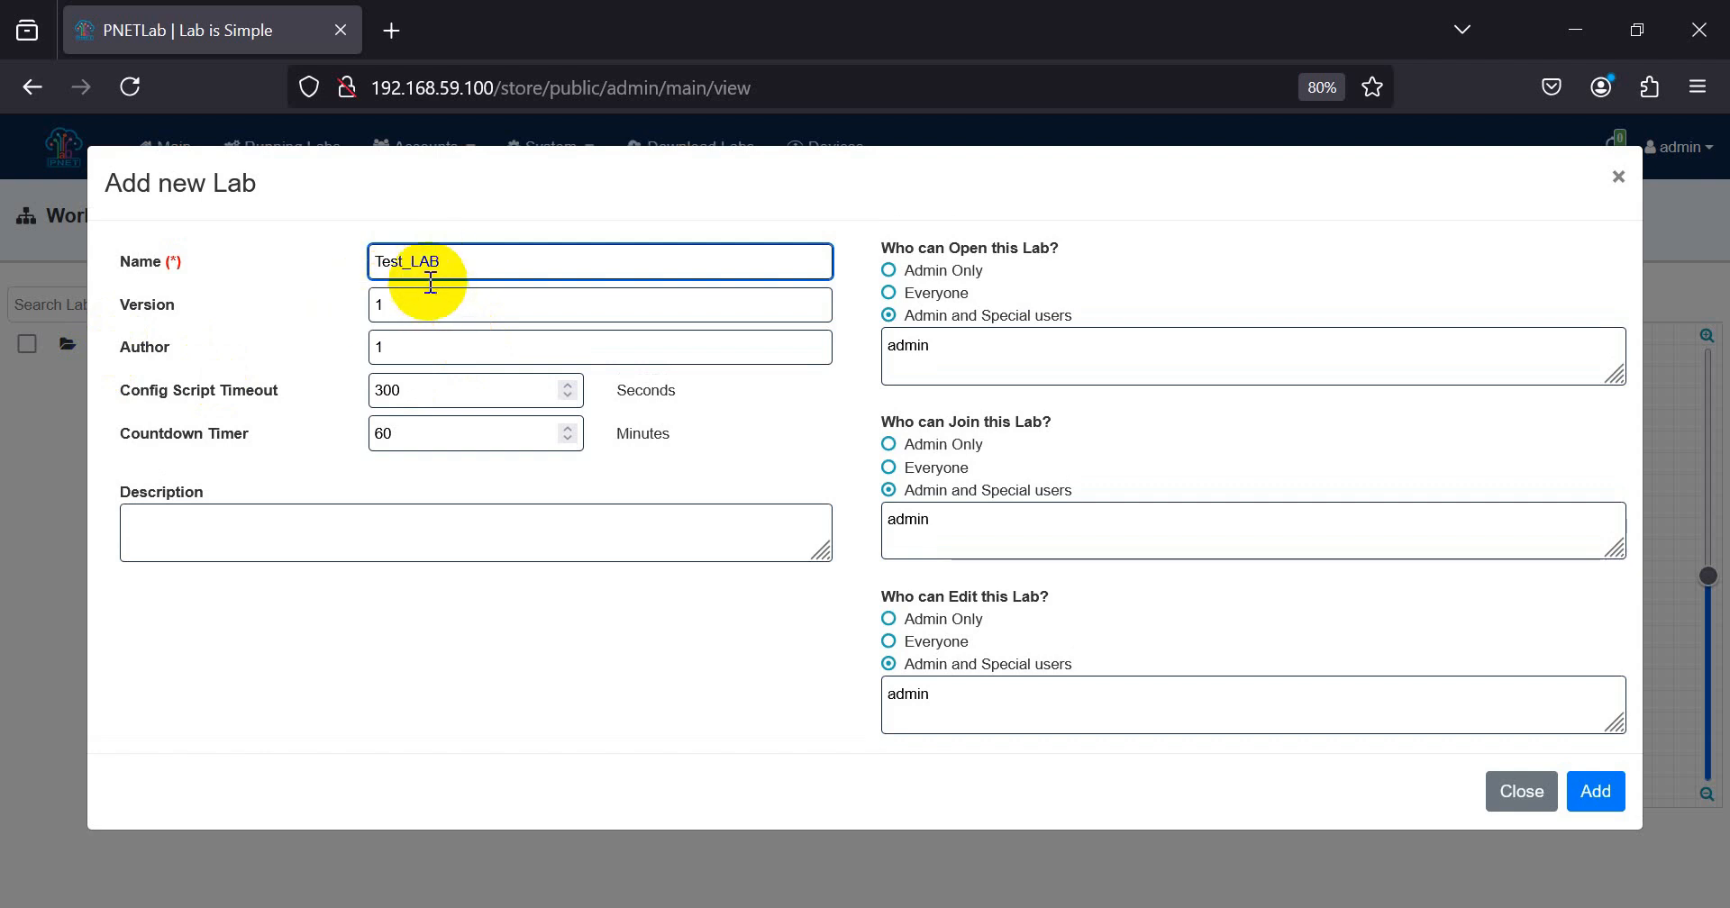
click(1595, 791)
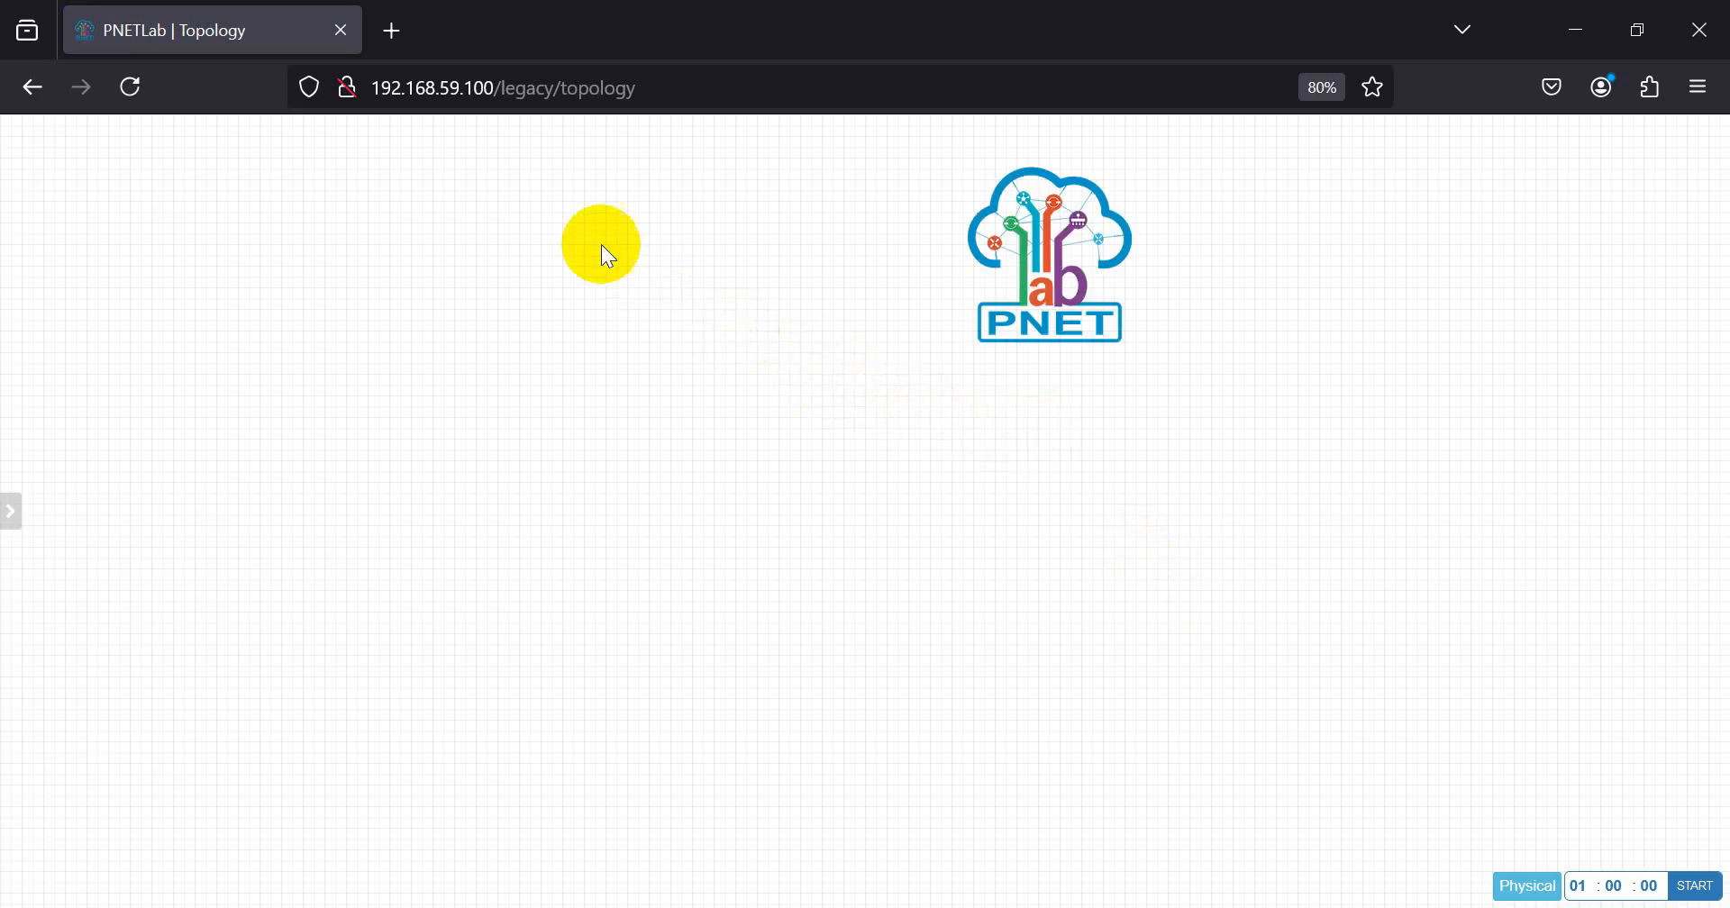
Step: Delete the PNET logo picture from the topology canvas
right_click(1045, 270)
click(1099, 481)
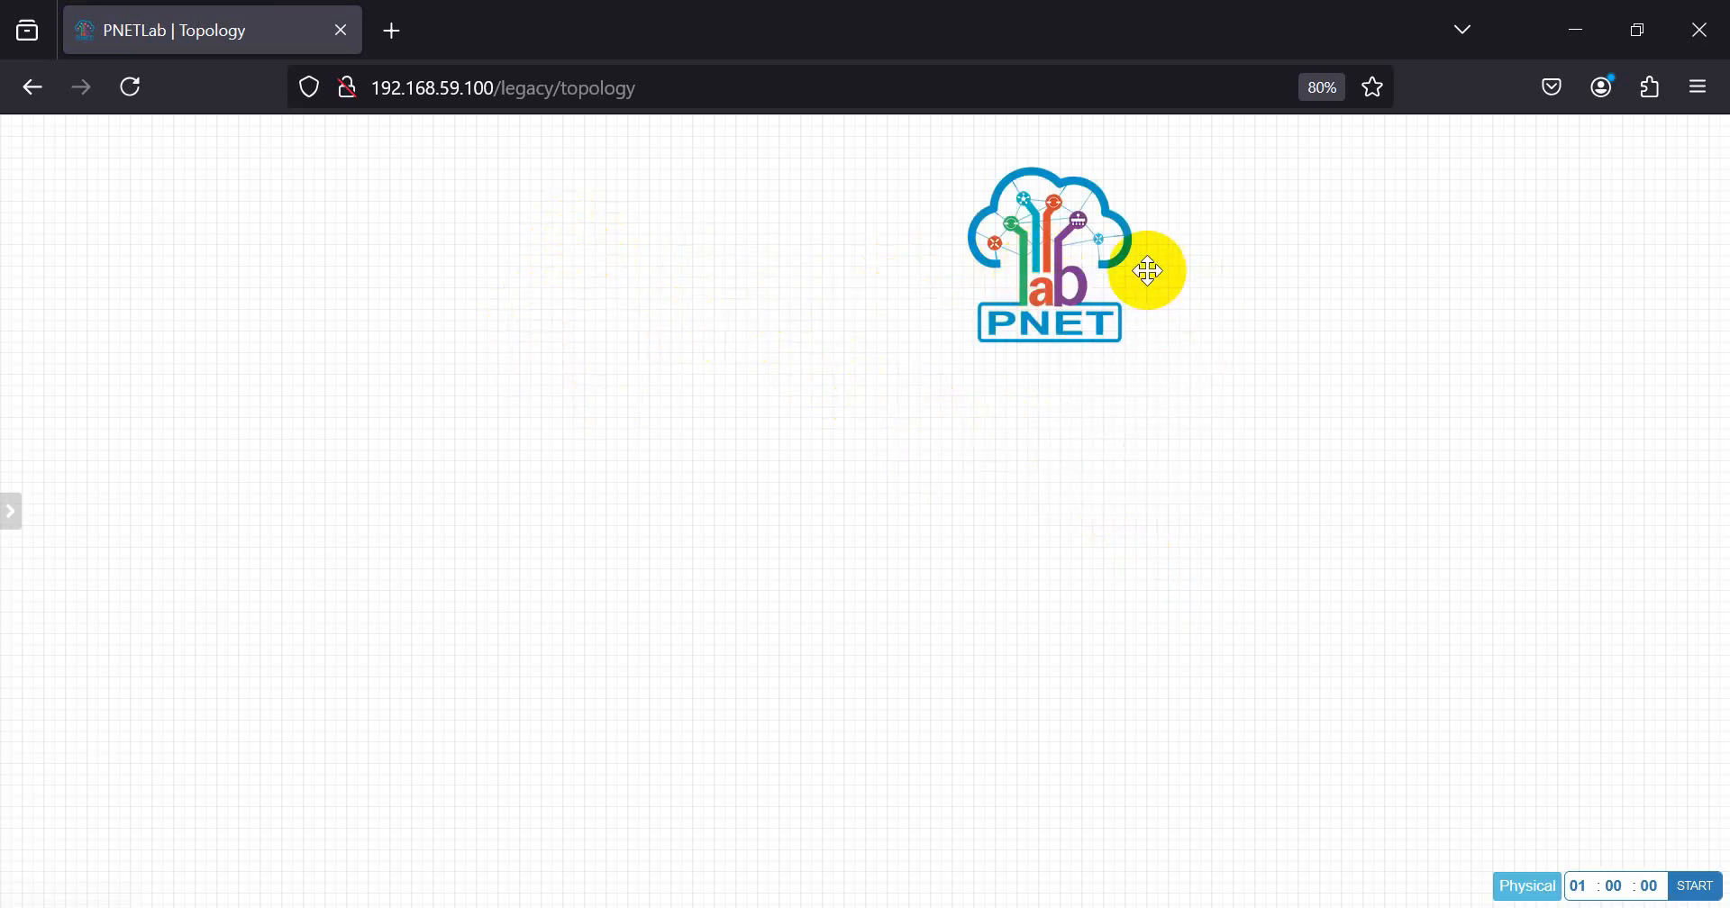
right_click(1050, 260)
click(929, 241)
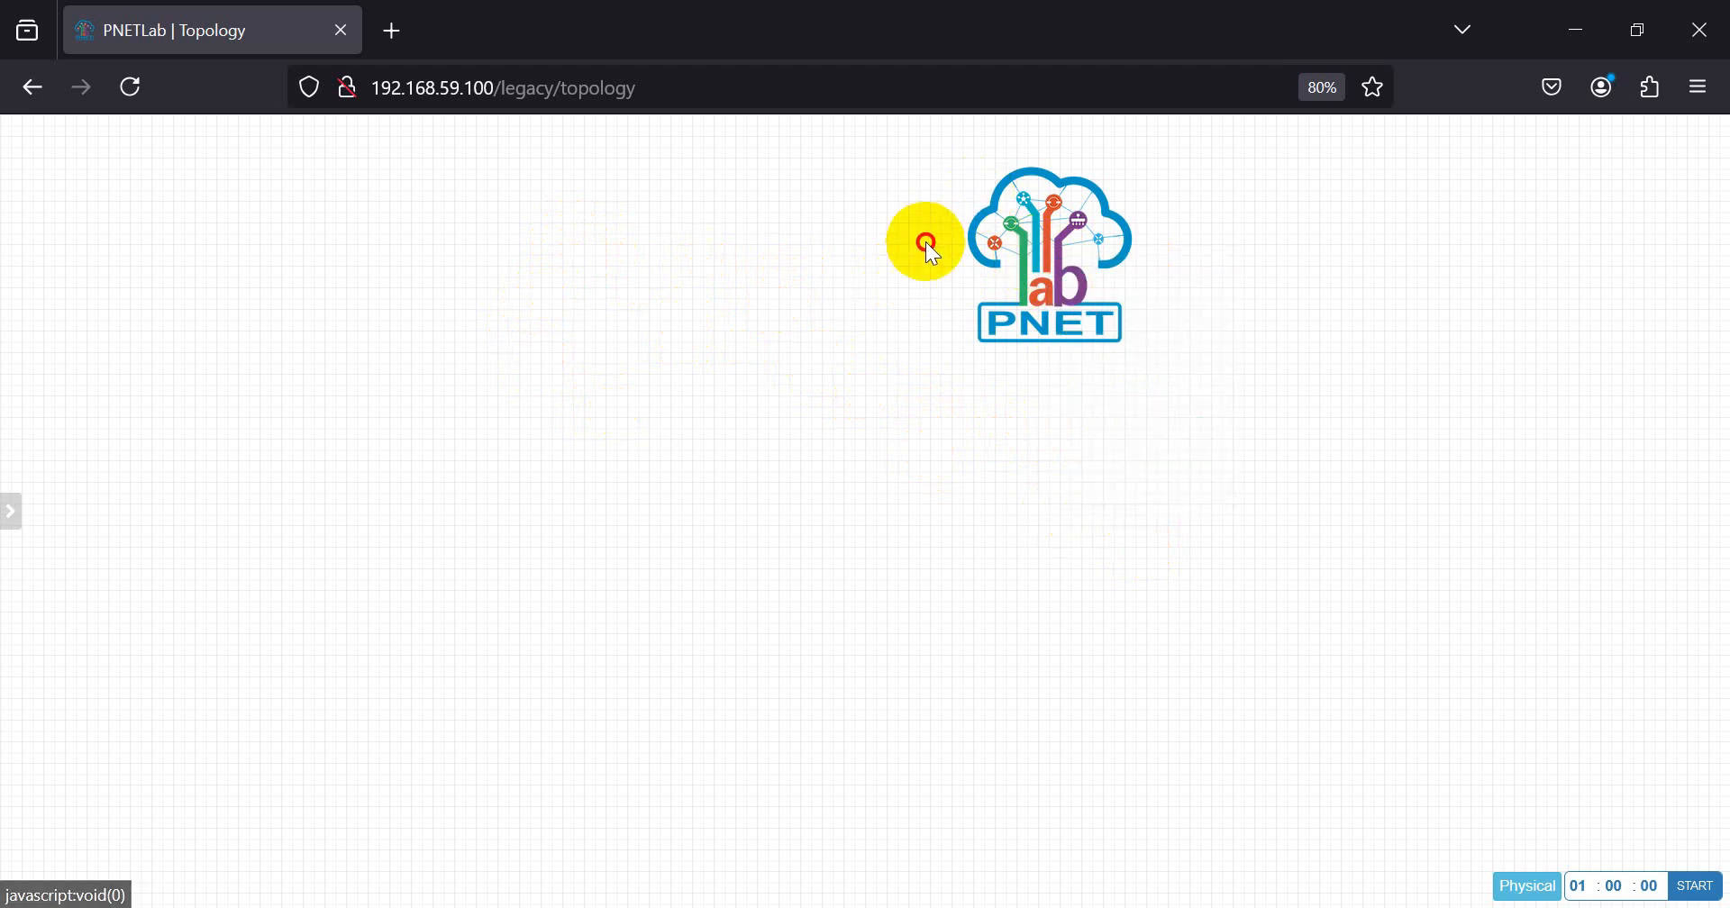
right_click(1003, 231)
click(1063, 451)
click(822, 260)
click(988, 334)
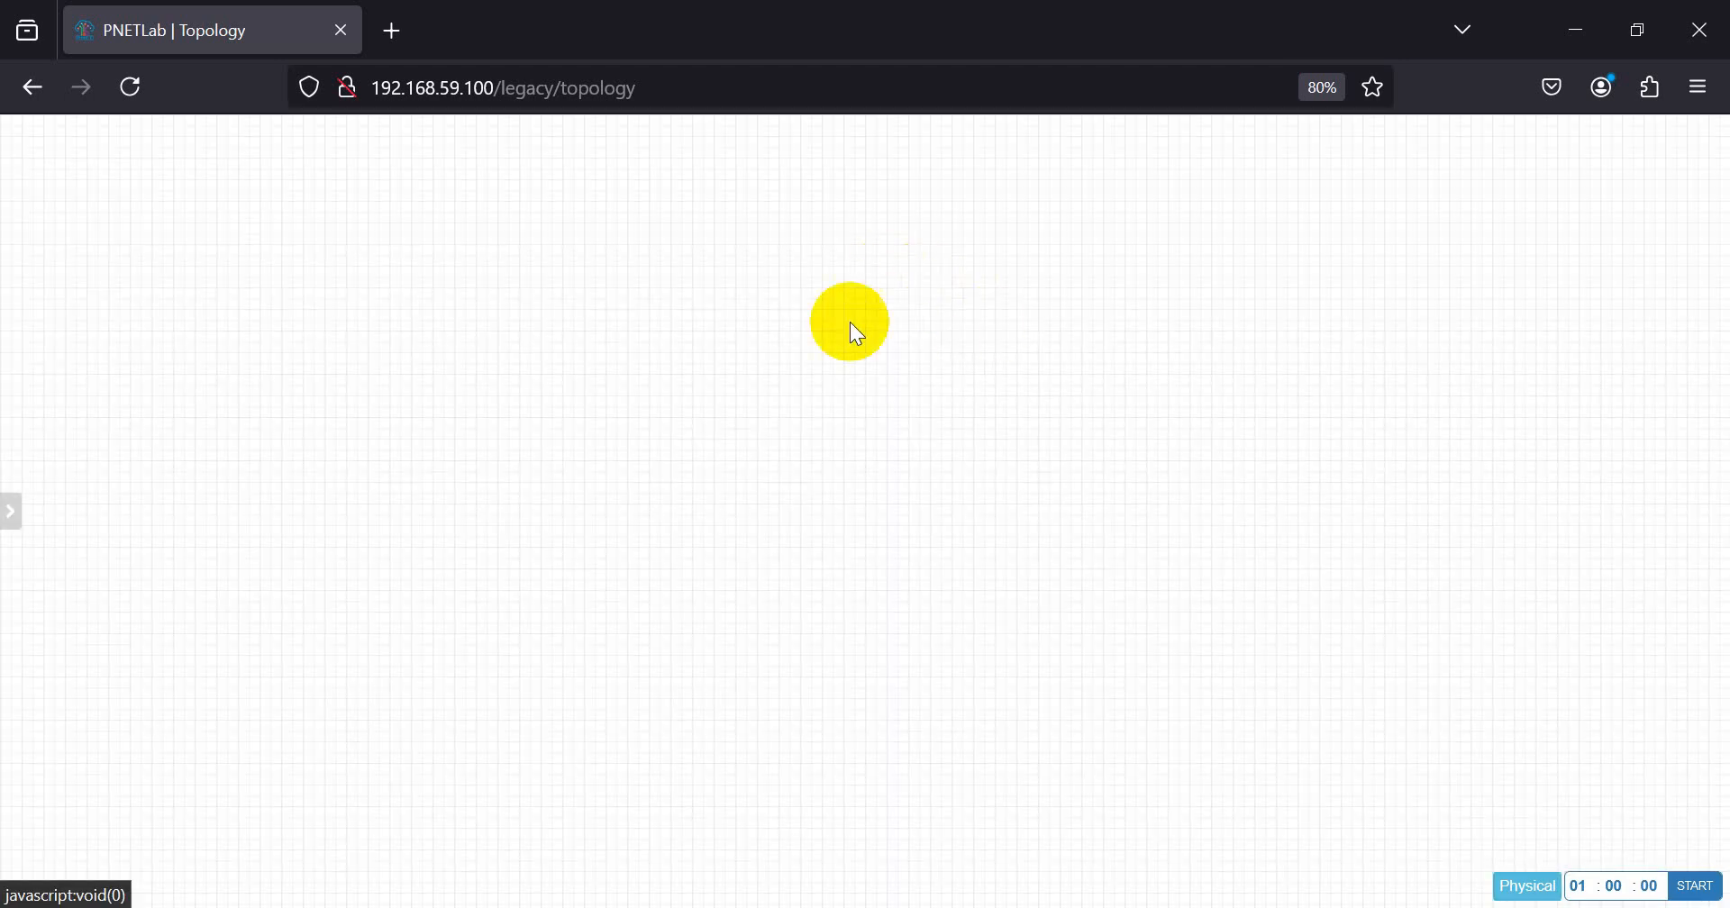
Step: Check which node templates are available for the topology, and leave the new-node form without adding a node
right_click(766, 271)
click(649, 258)
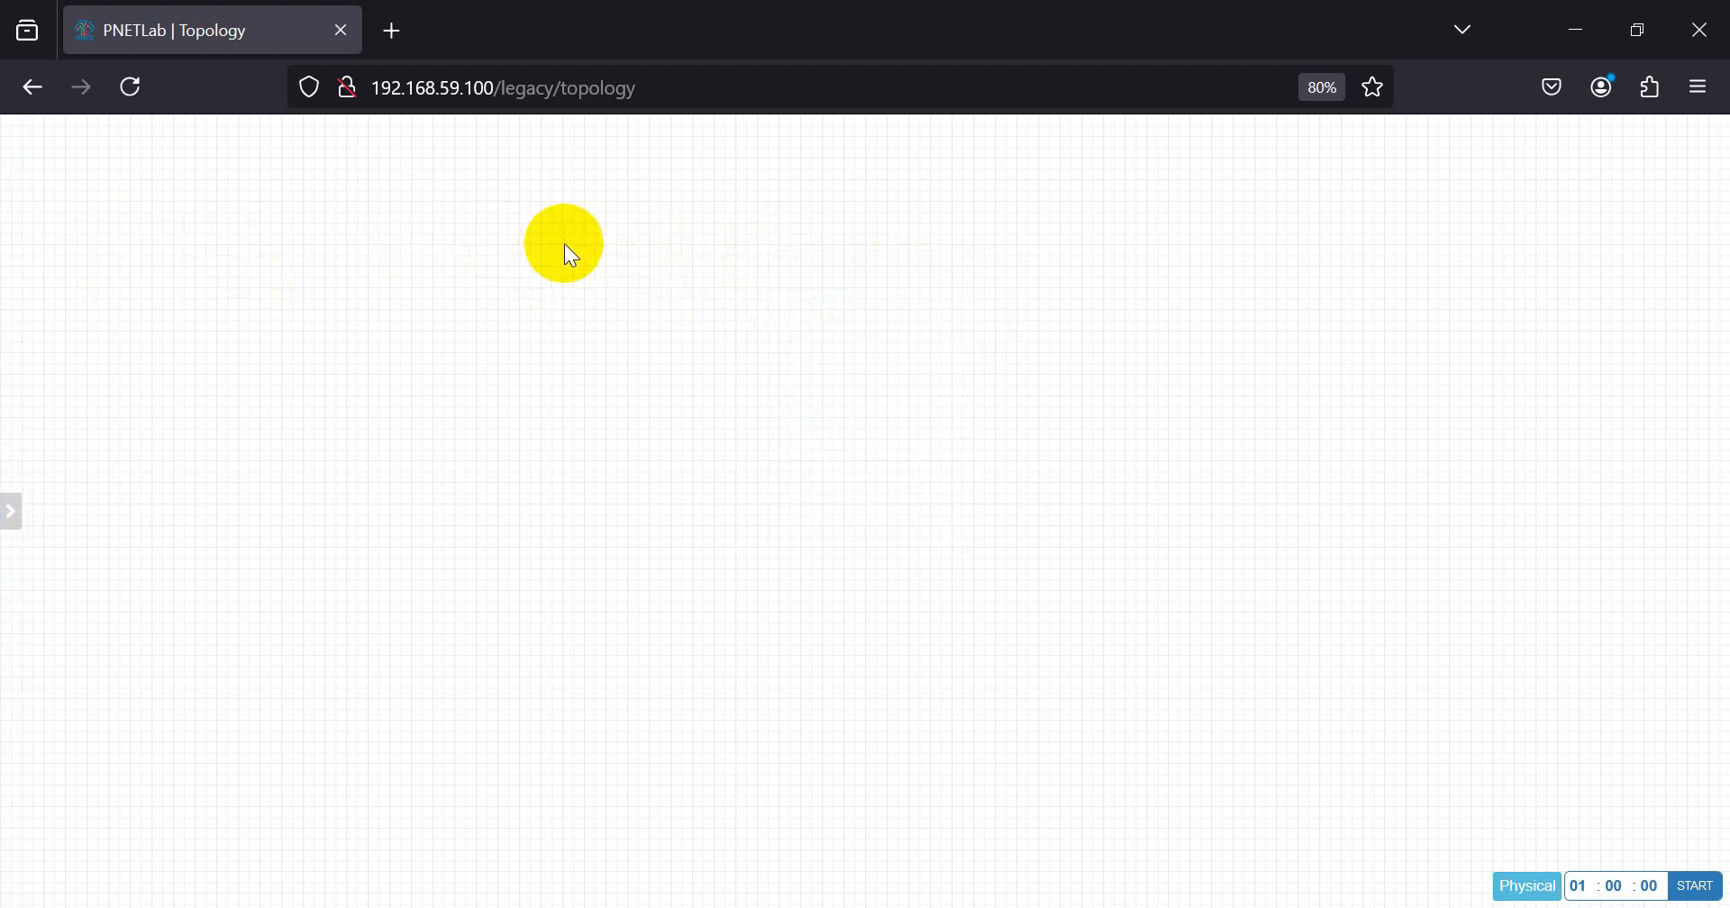
right_click(564, 241)
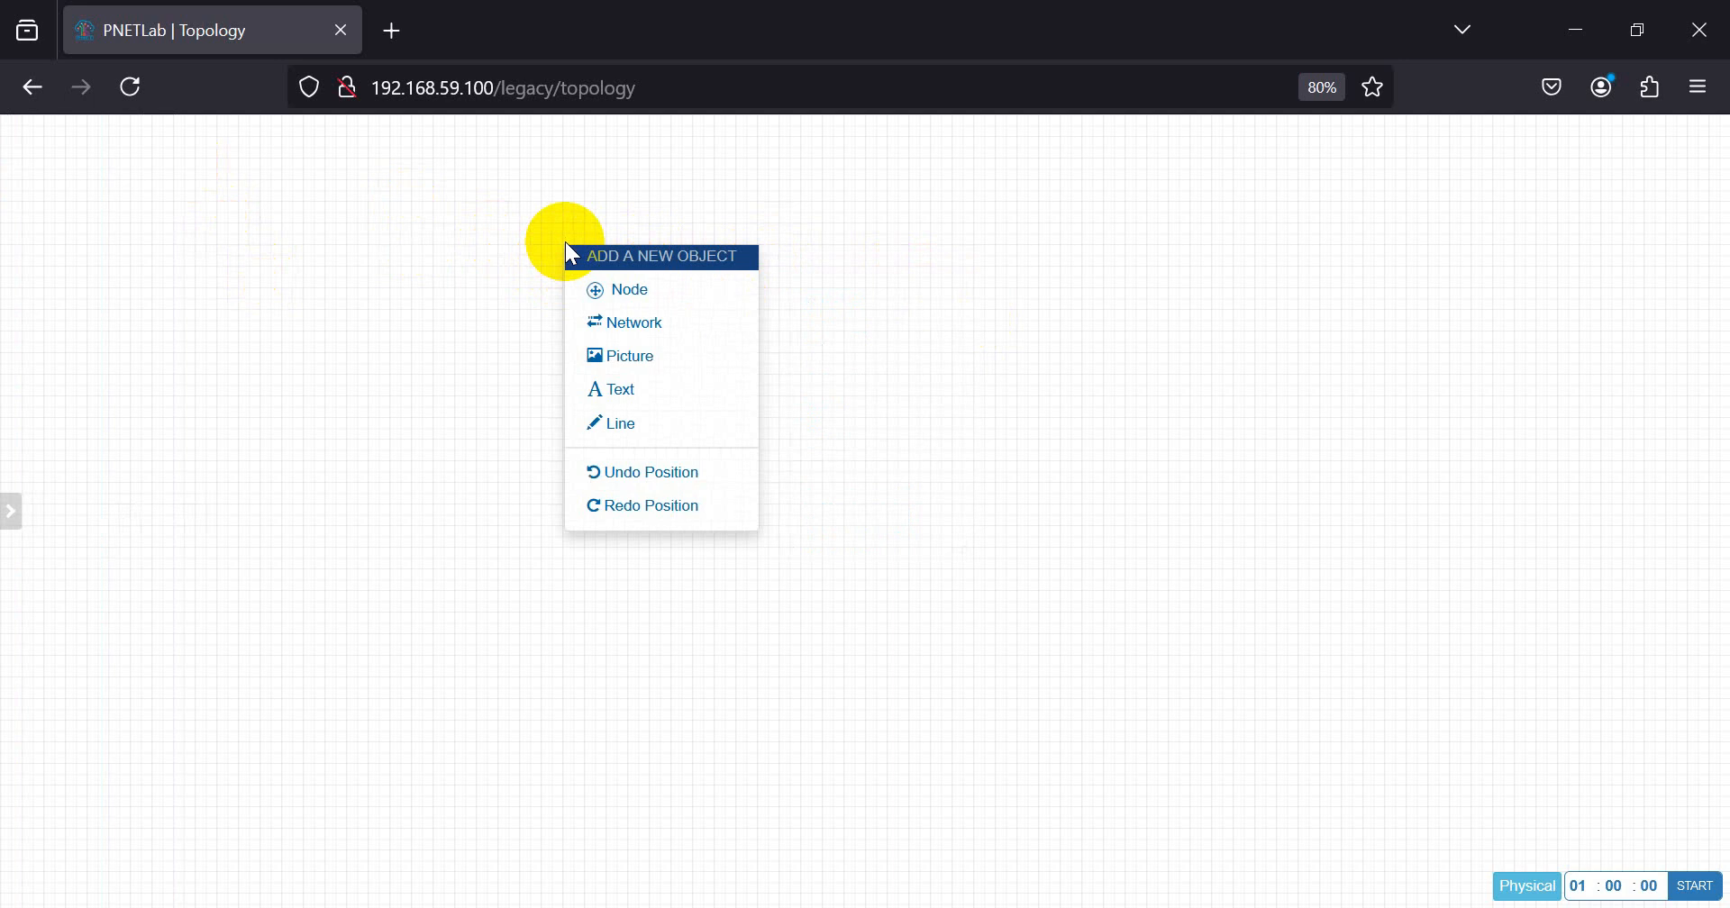
click(613, 297)
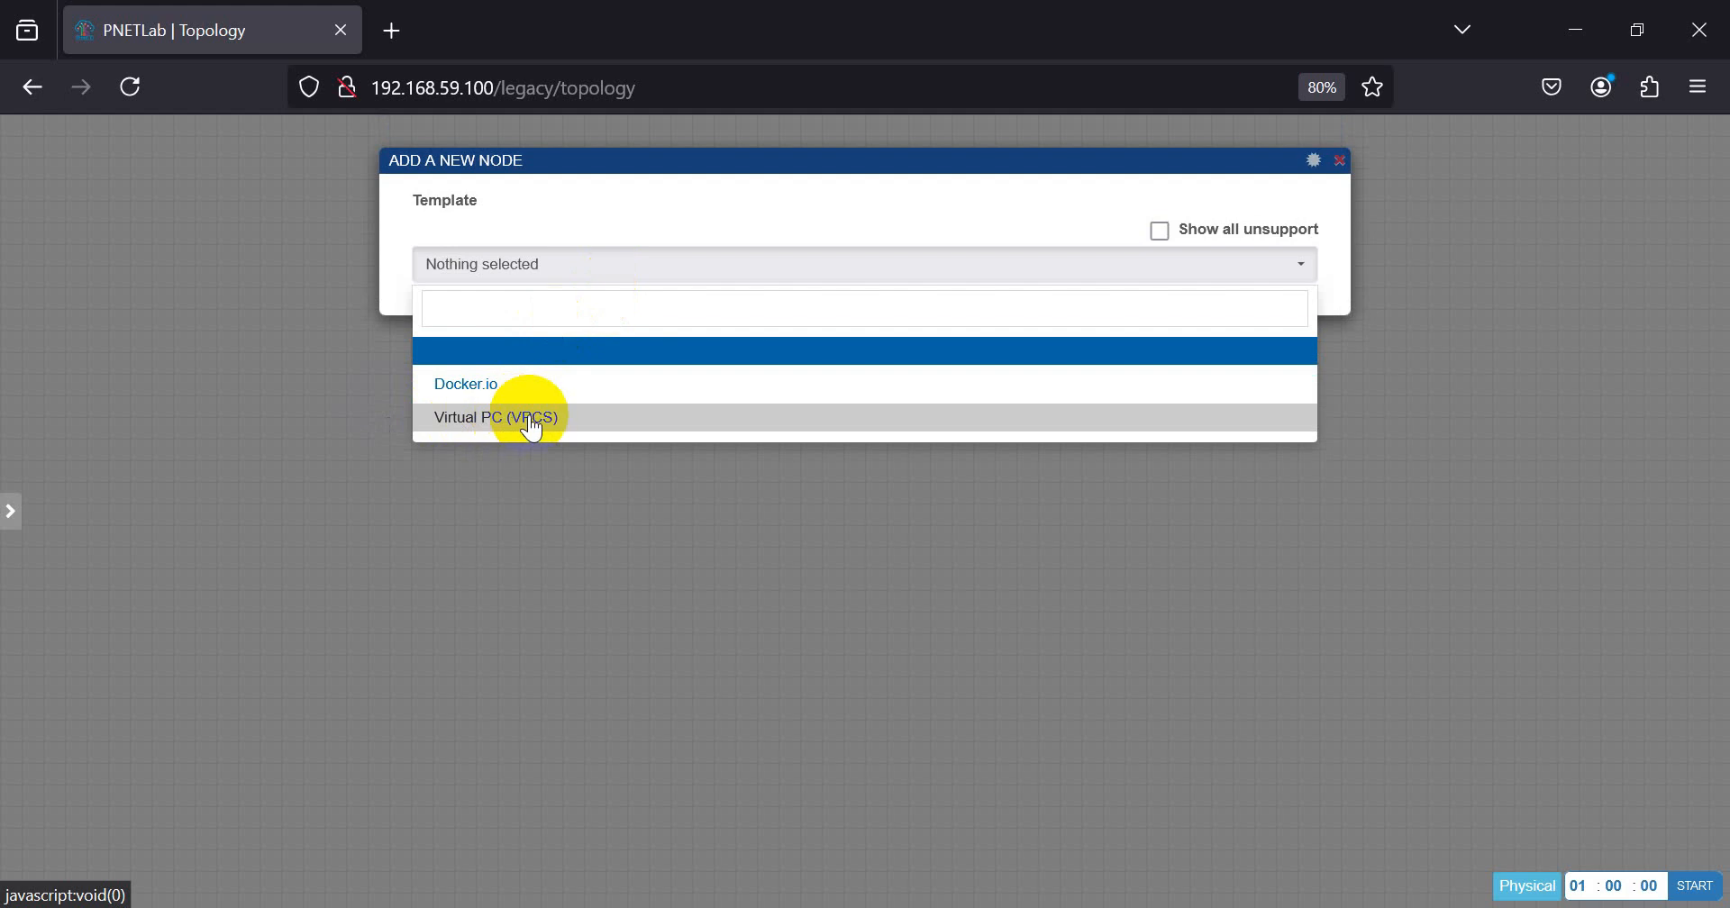
click(563, 498)
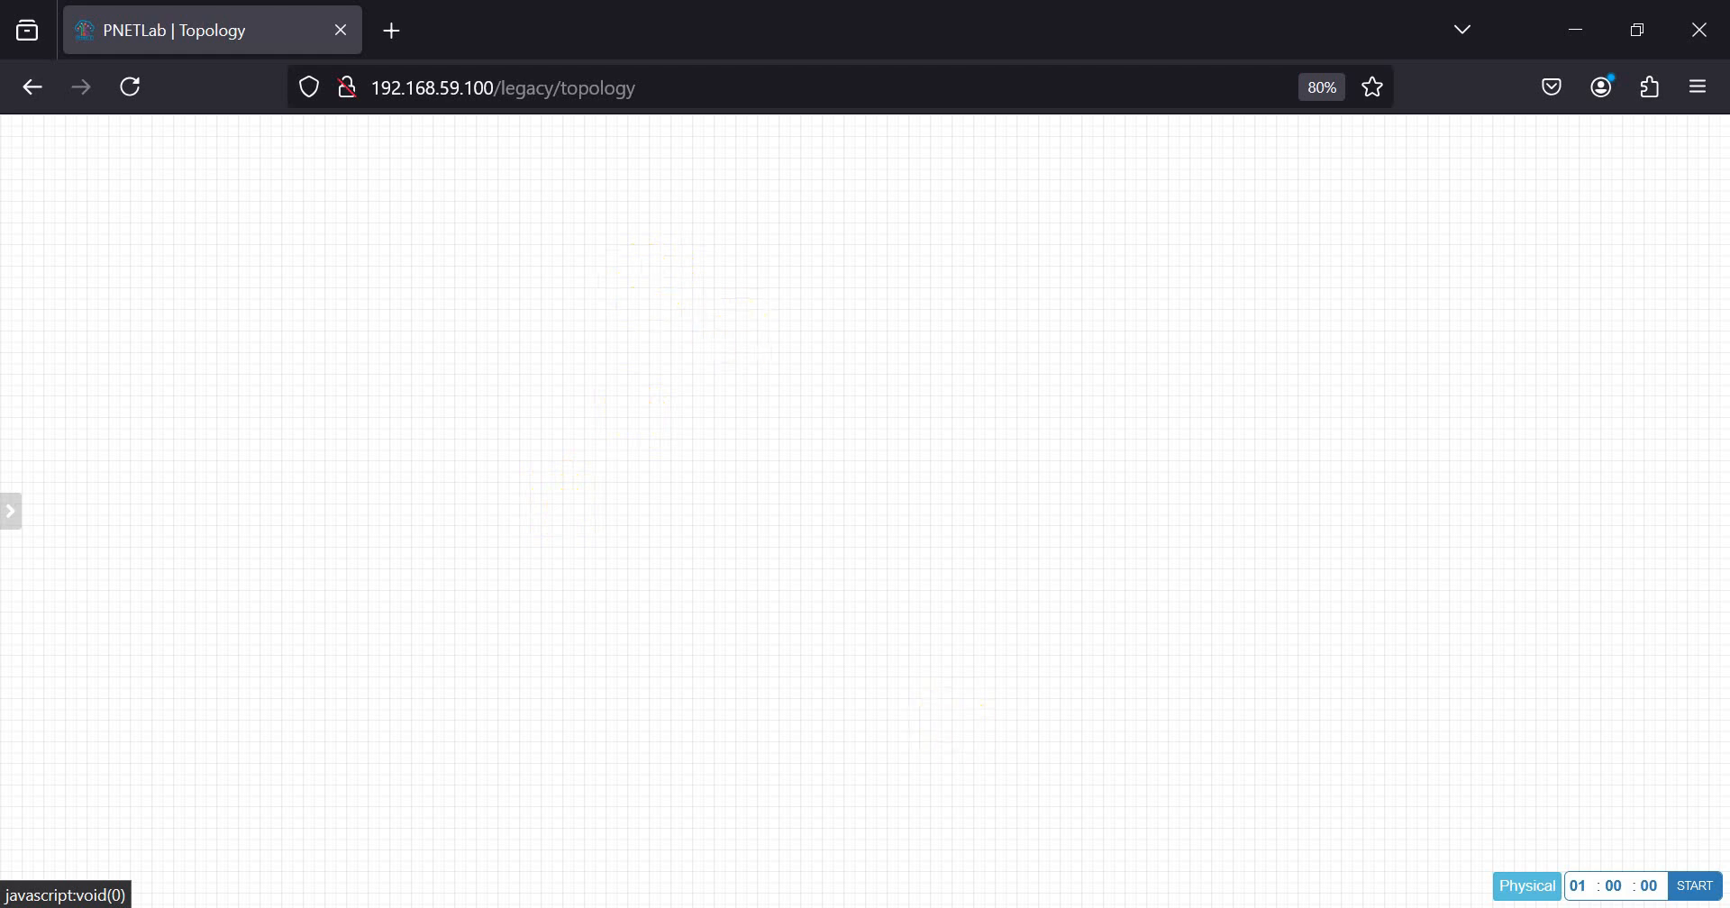
Step: Switch to Notepad and review the Rundown PnetLAB notes, highlighting the Install WinSCP-5.17.5-Setup item under Step - II
key(alt+Tab)
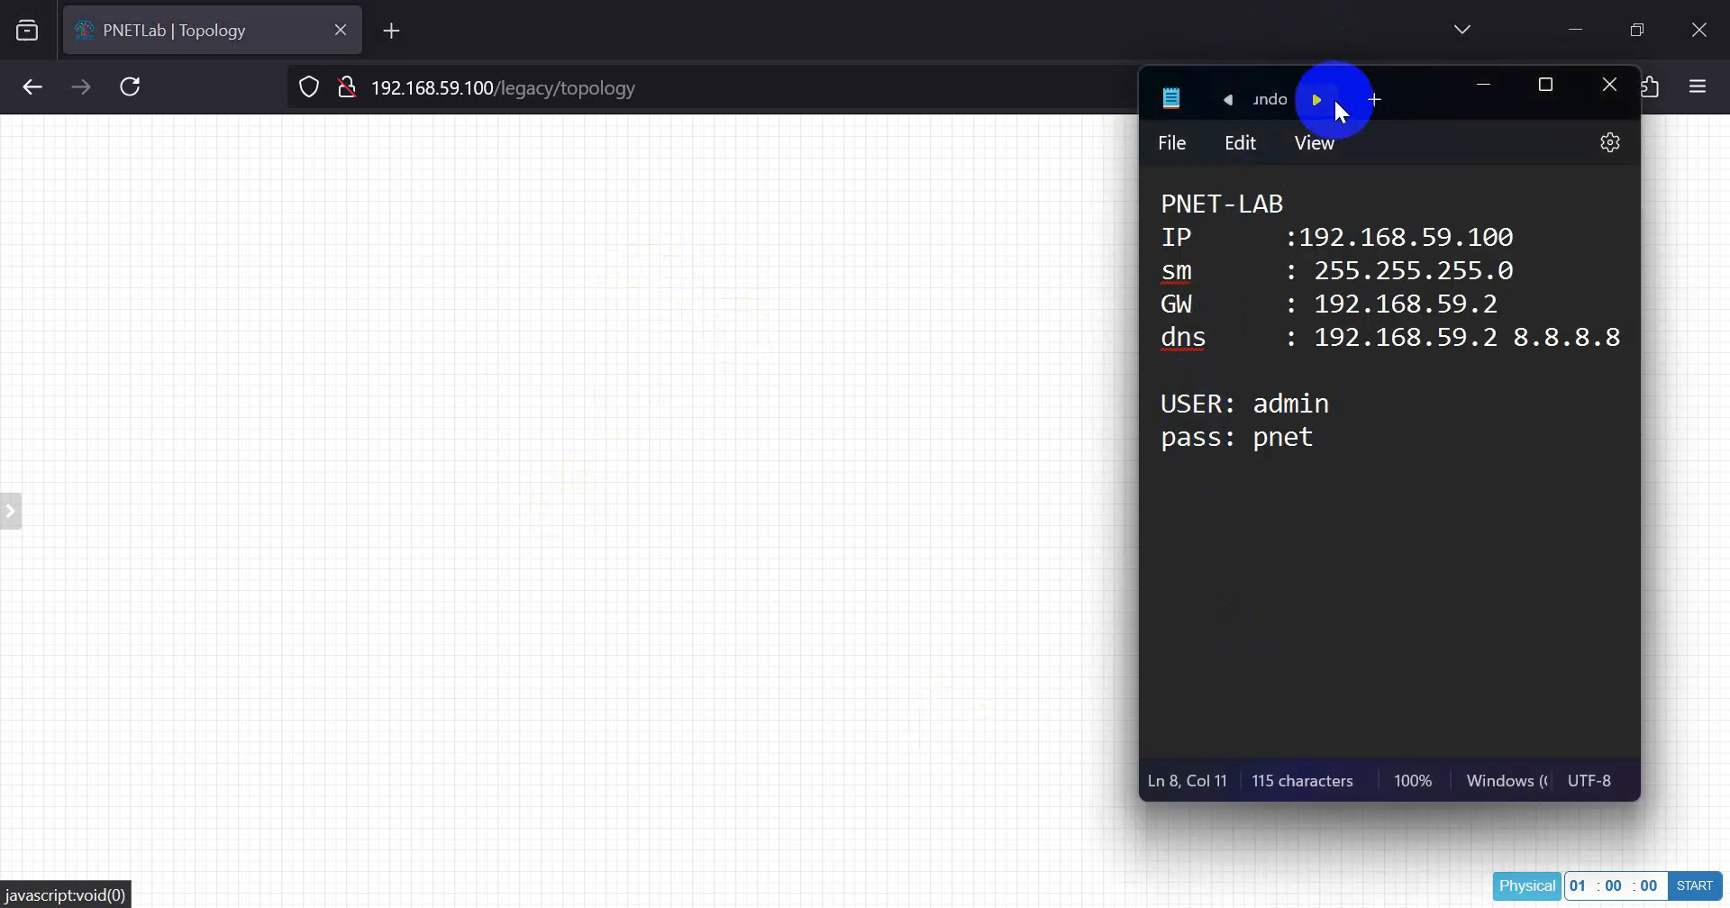
click(1228, 99)
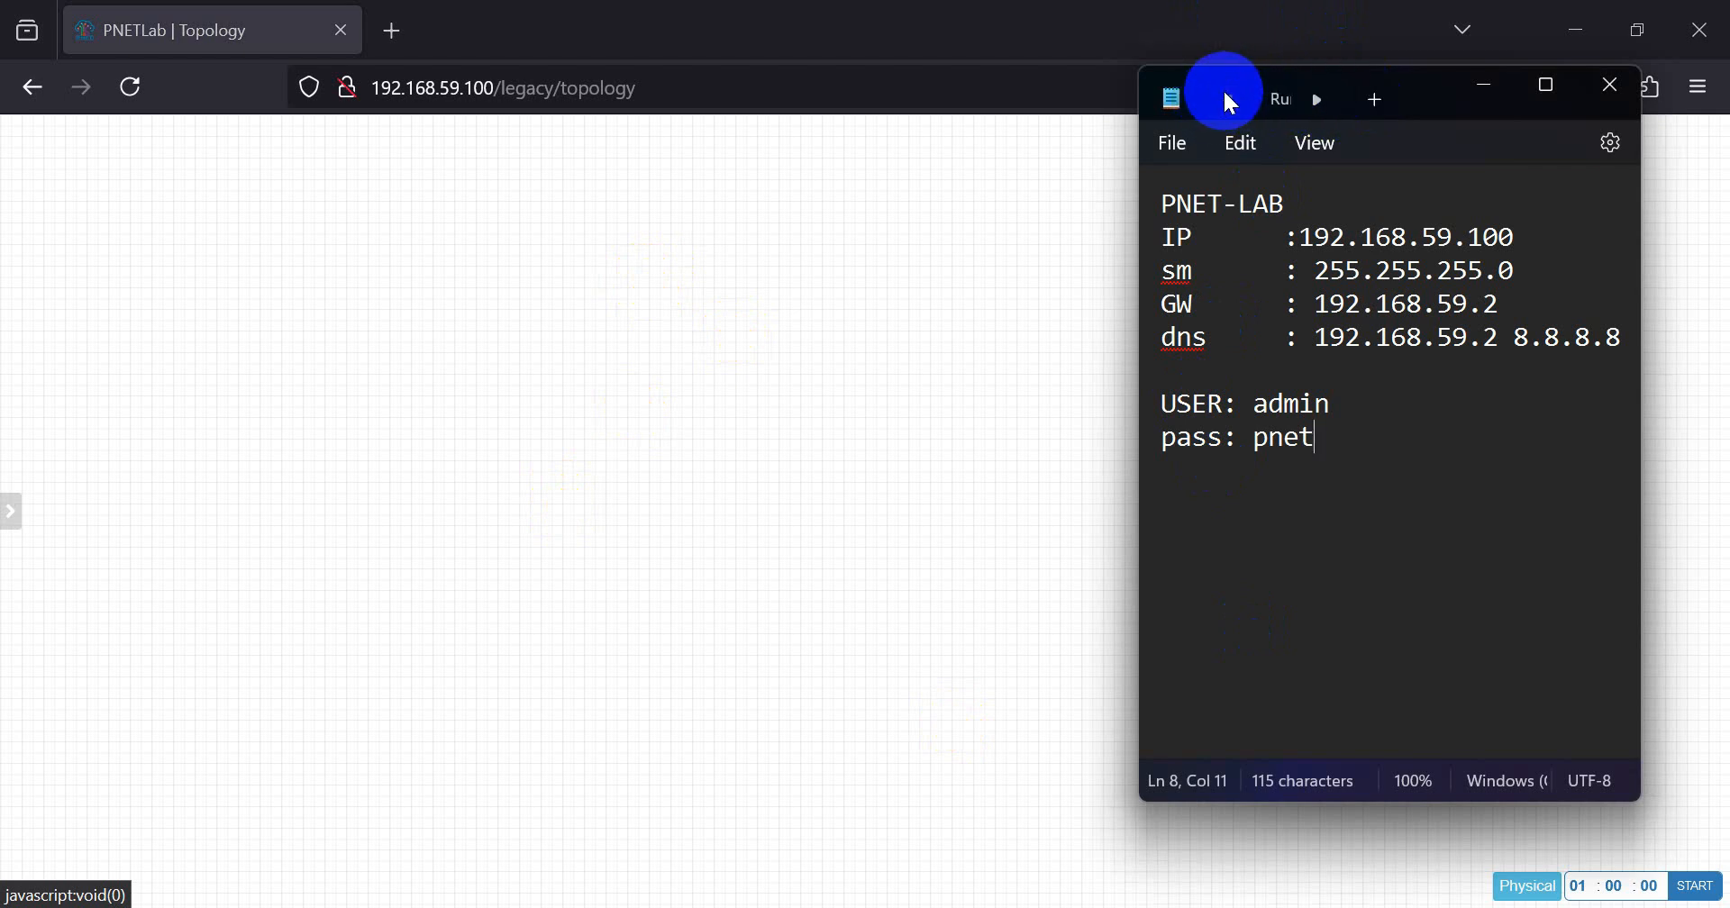
click(1279, 104)
scroll(1199, 436, up, 4)
drag(1134, 437, 441, 375)
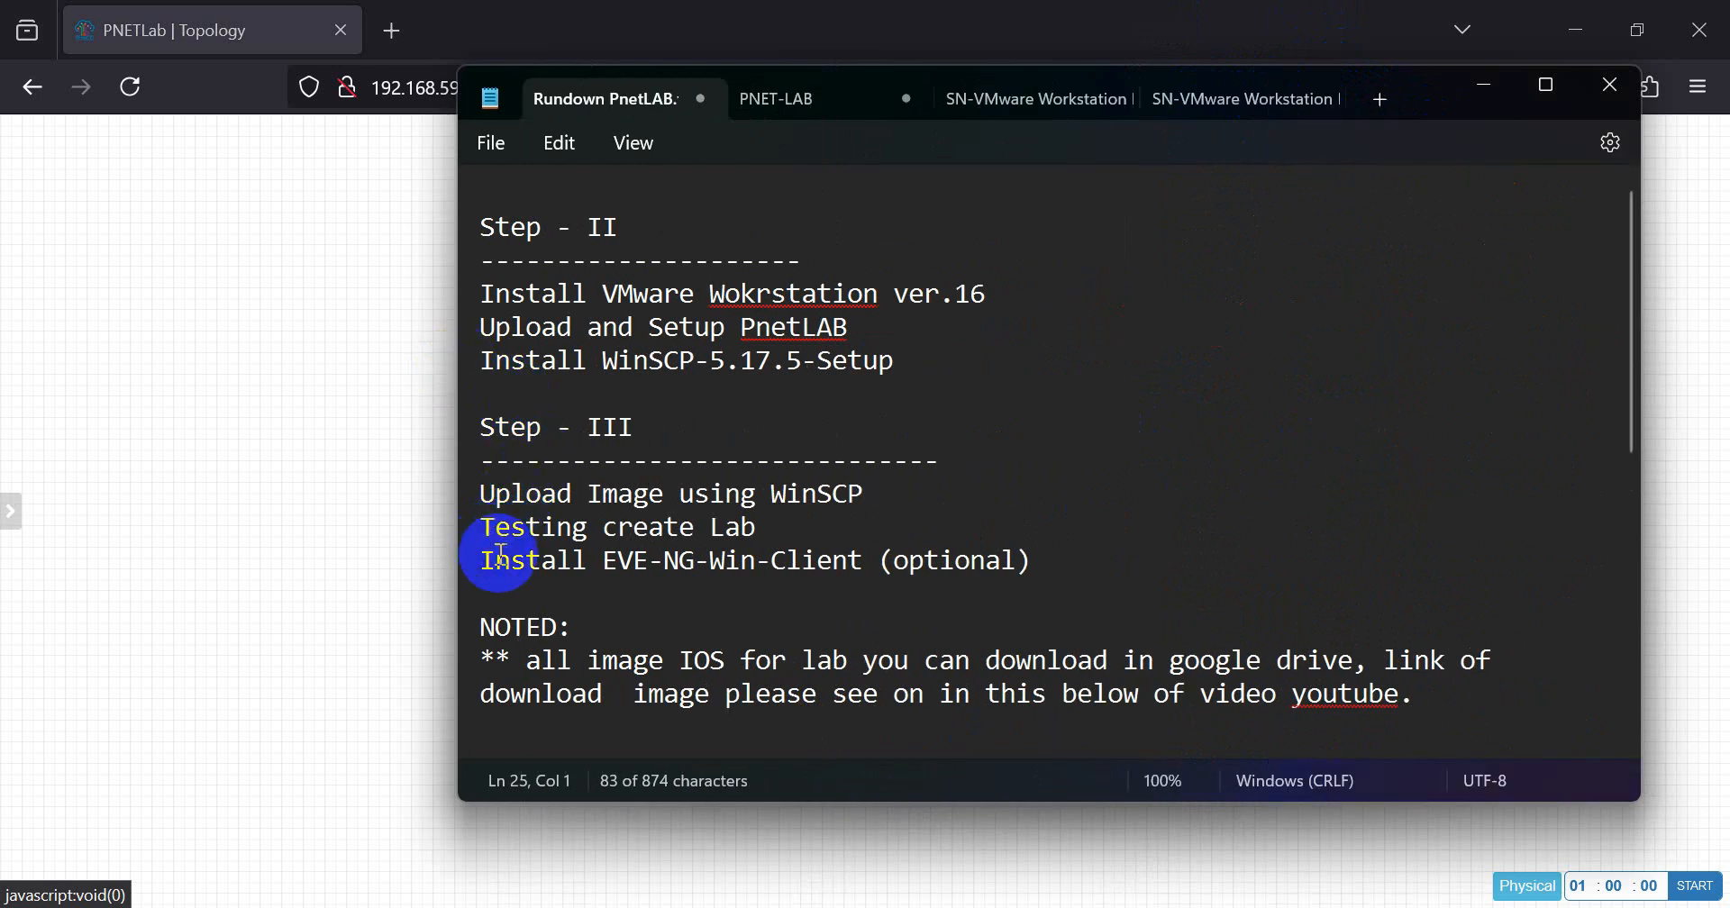
click(551, 432)
scroll(548, 434, up, 1)
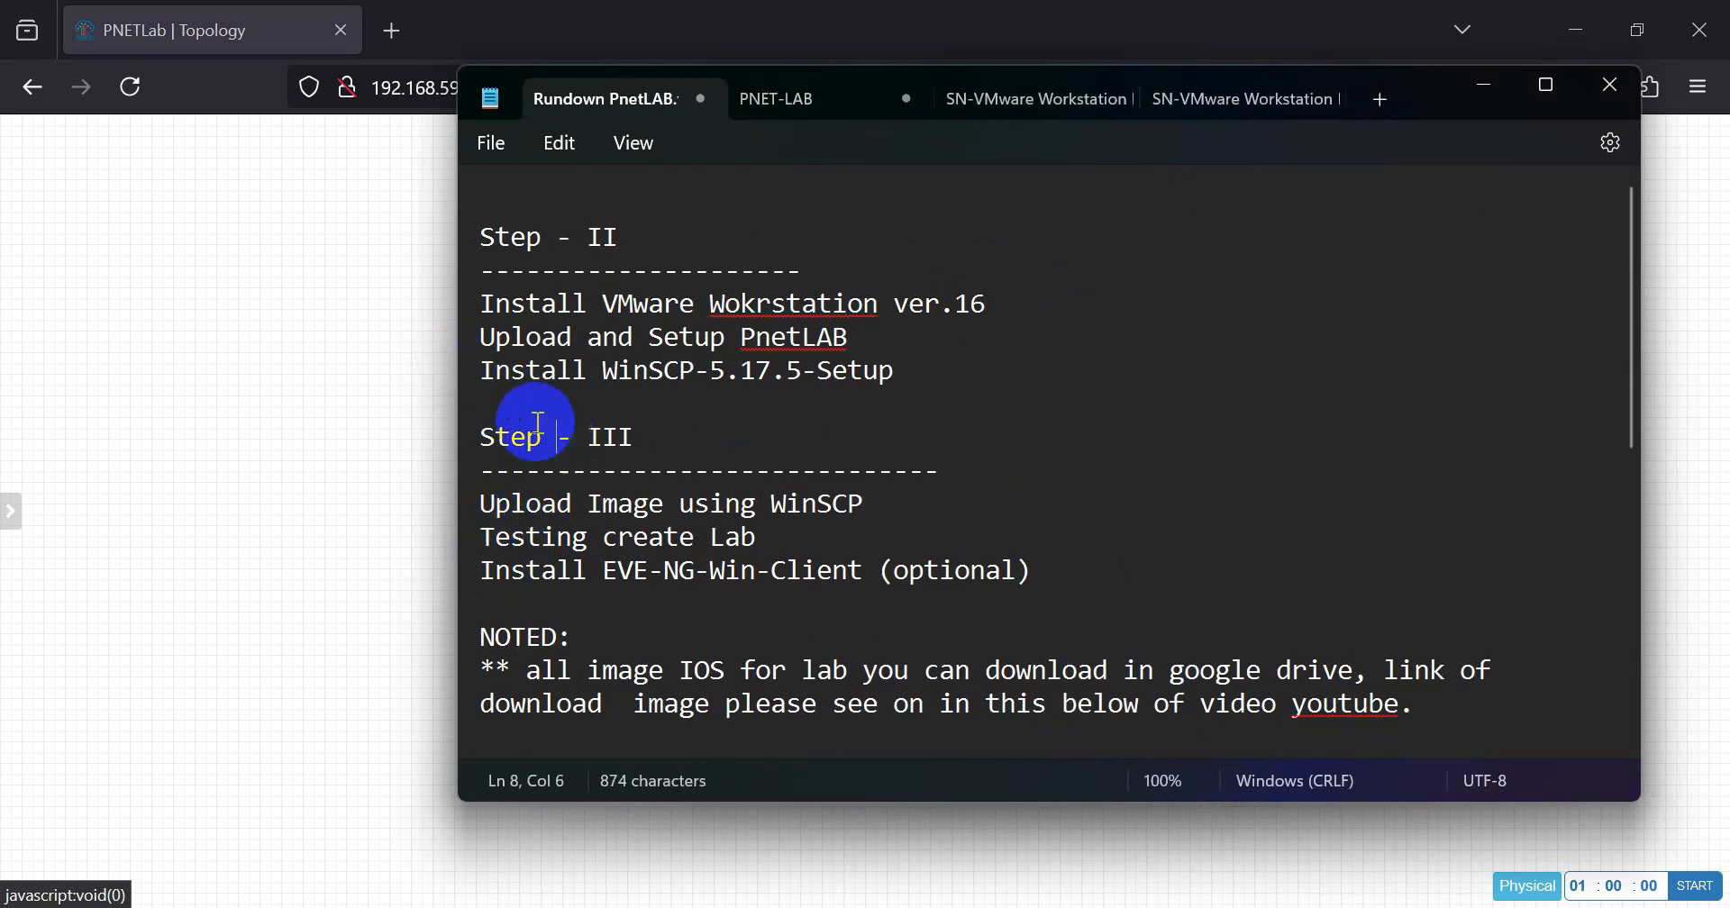
drag(471, 384, 915, 394)
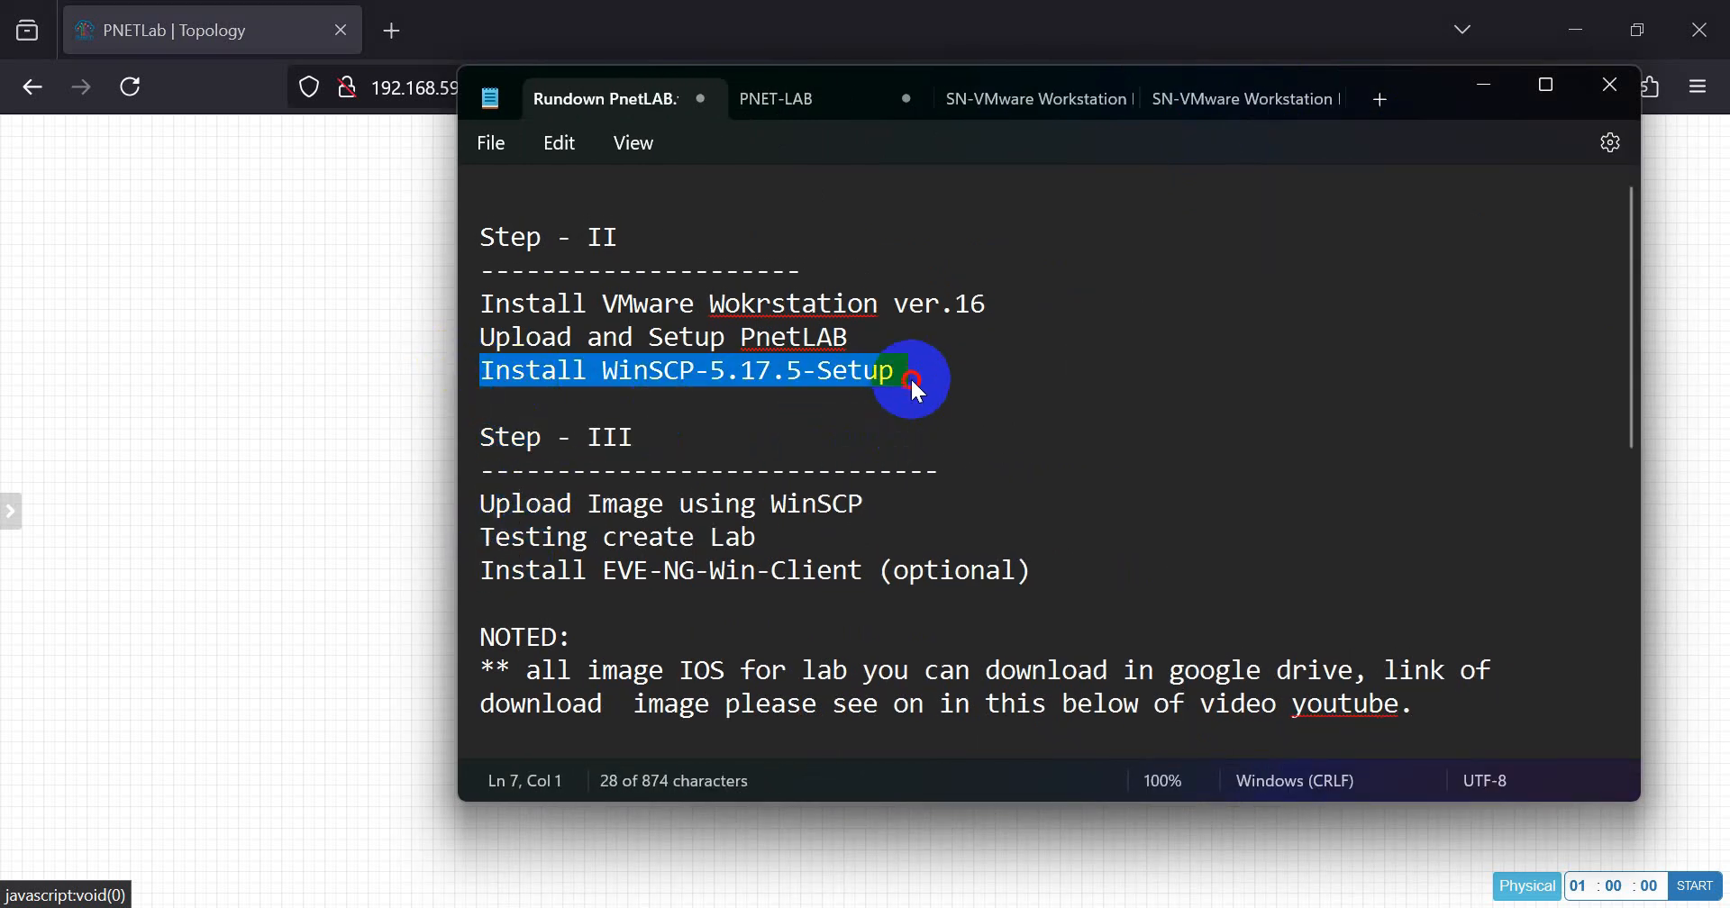
double_click(640, 371)
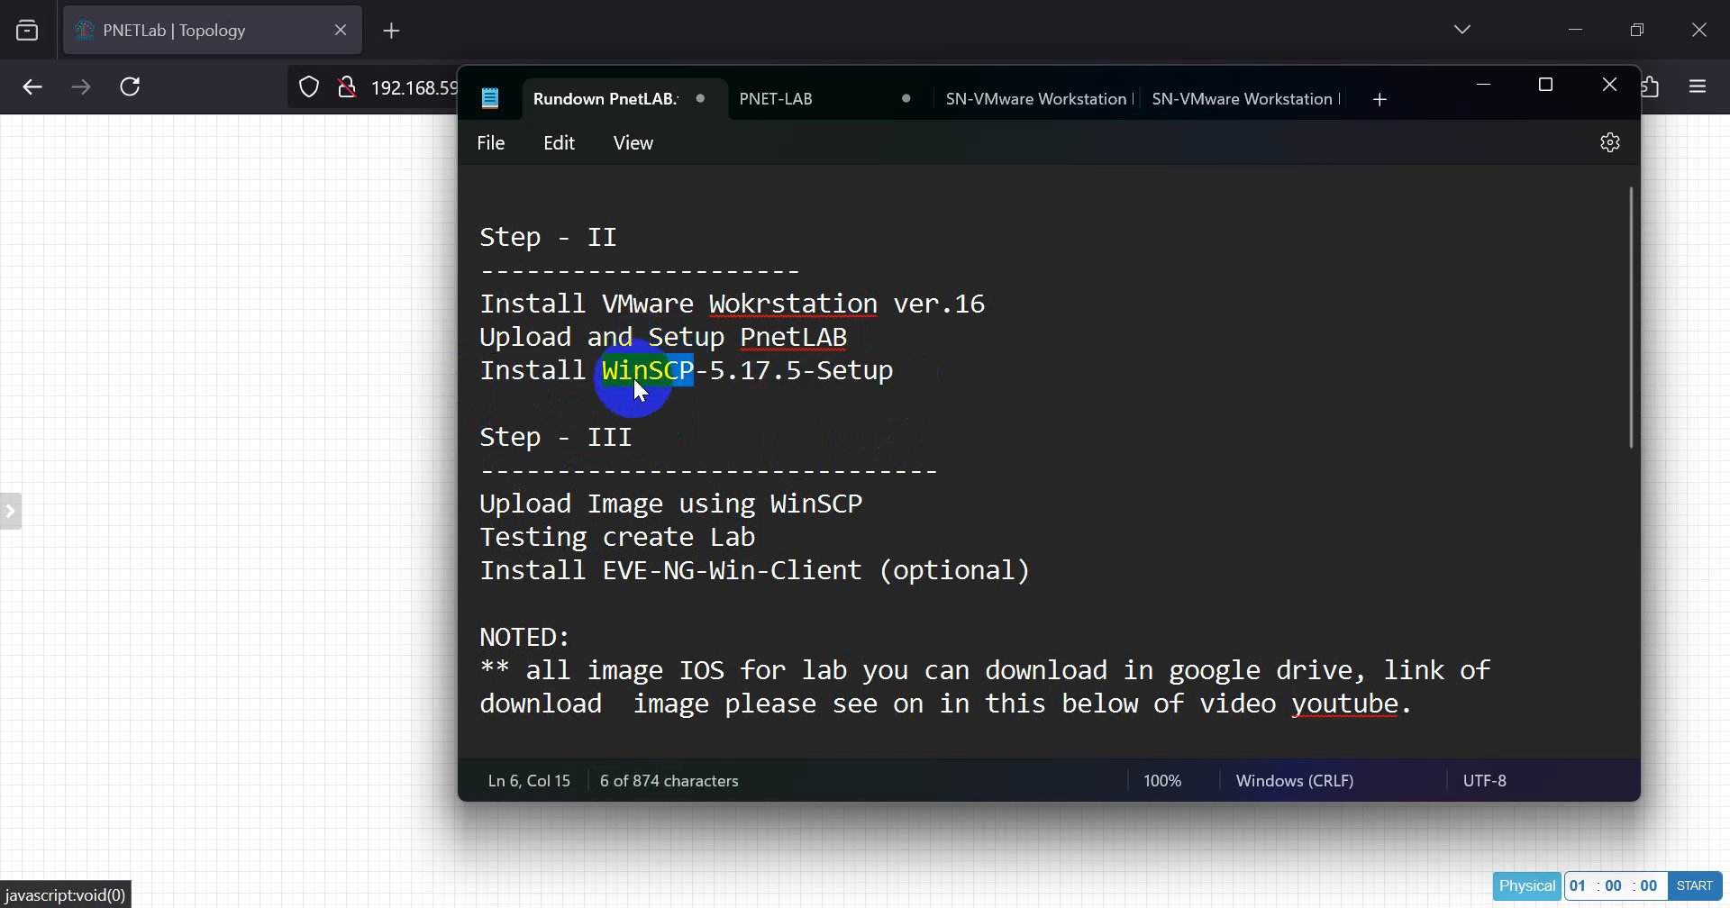
Step: Review the WinSCP-5.17.5-Setup item and the Step - III heading in the Rundown PnetLAB notes, and minimize the notes
click(801, 371)
click(878, 371)
click(898, 373)
drag(901, 383, 448, 371)
click(639, 385)
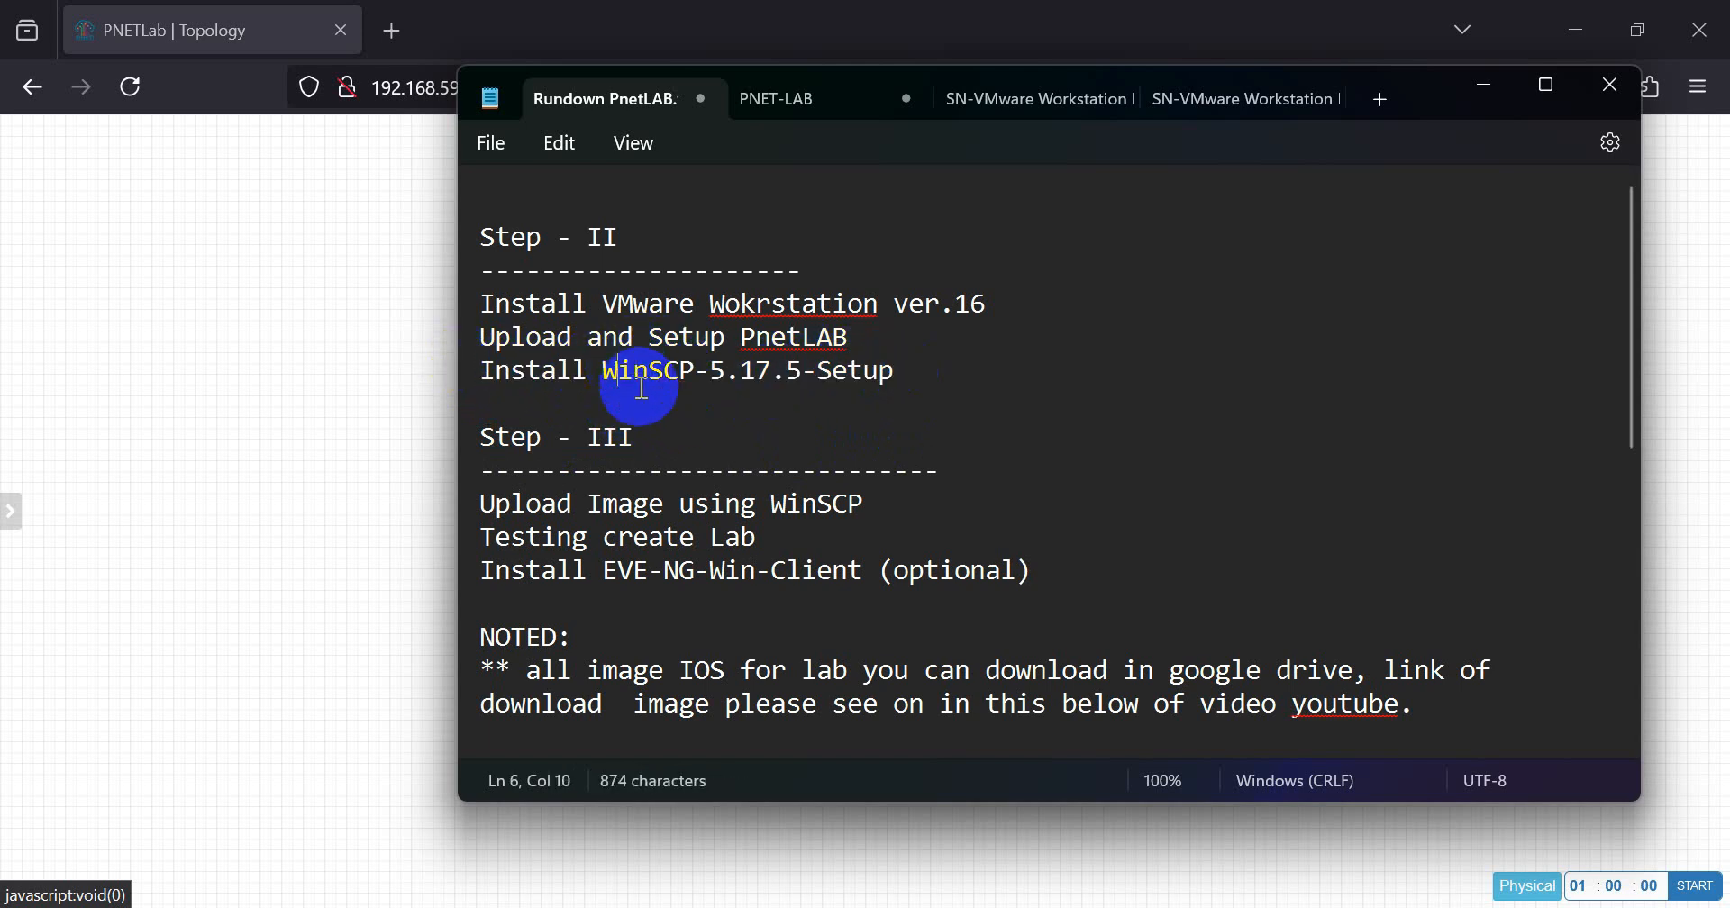
drag(491, 437, 676, 445)
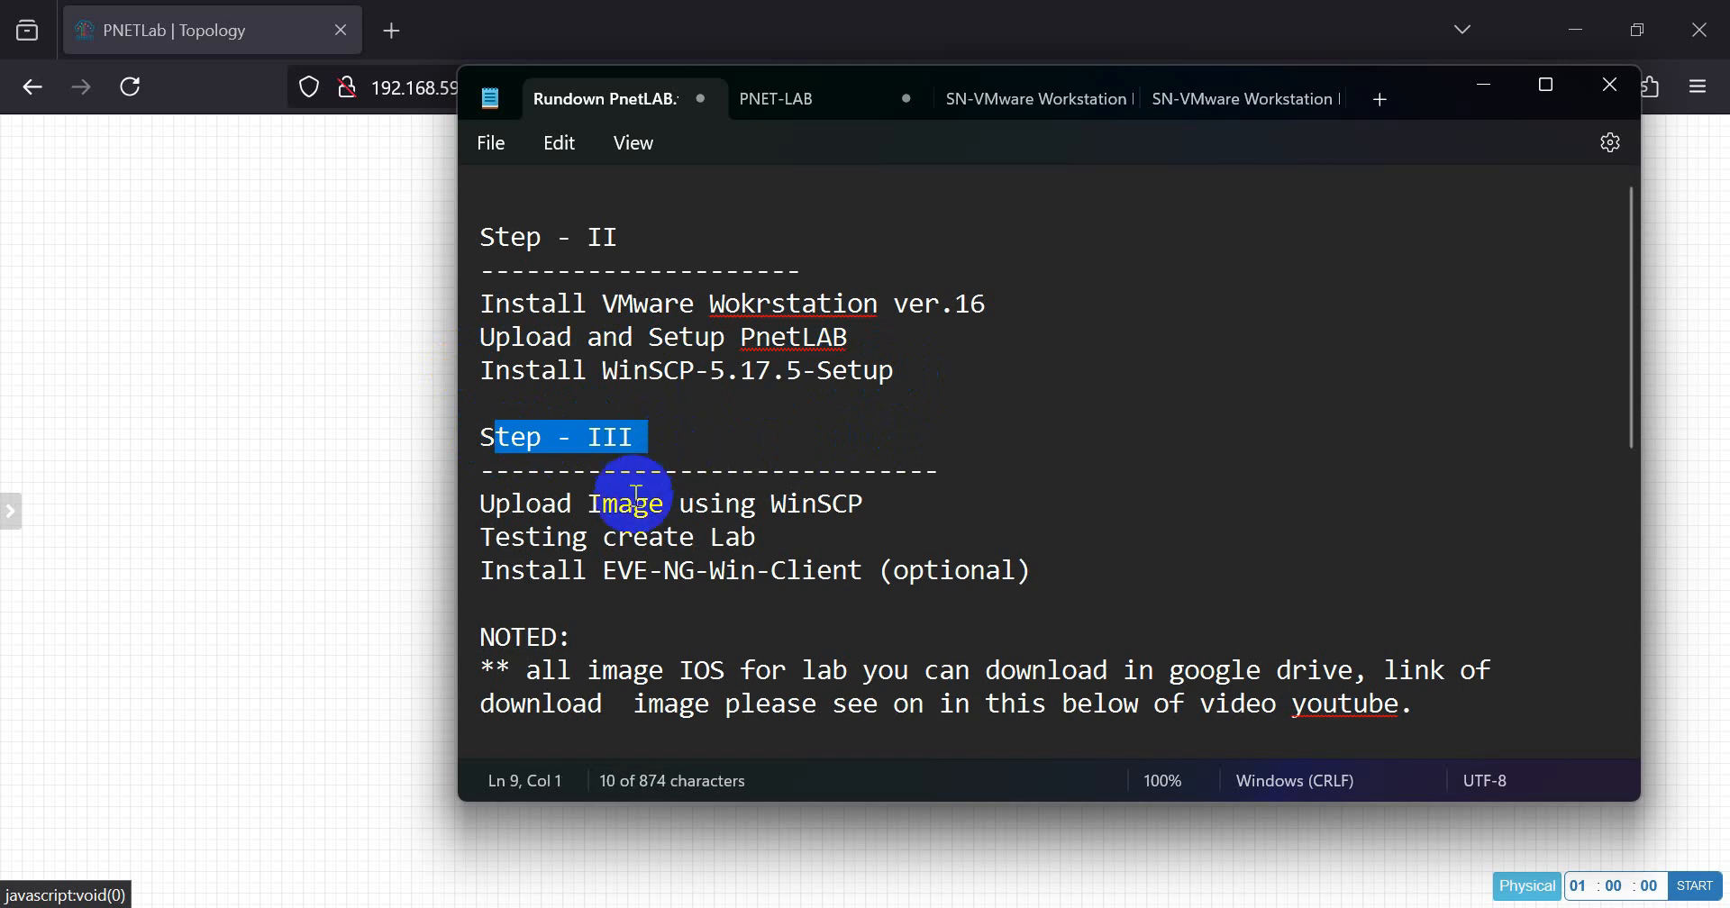
click(1049, 379)
click(1485, 85)
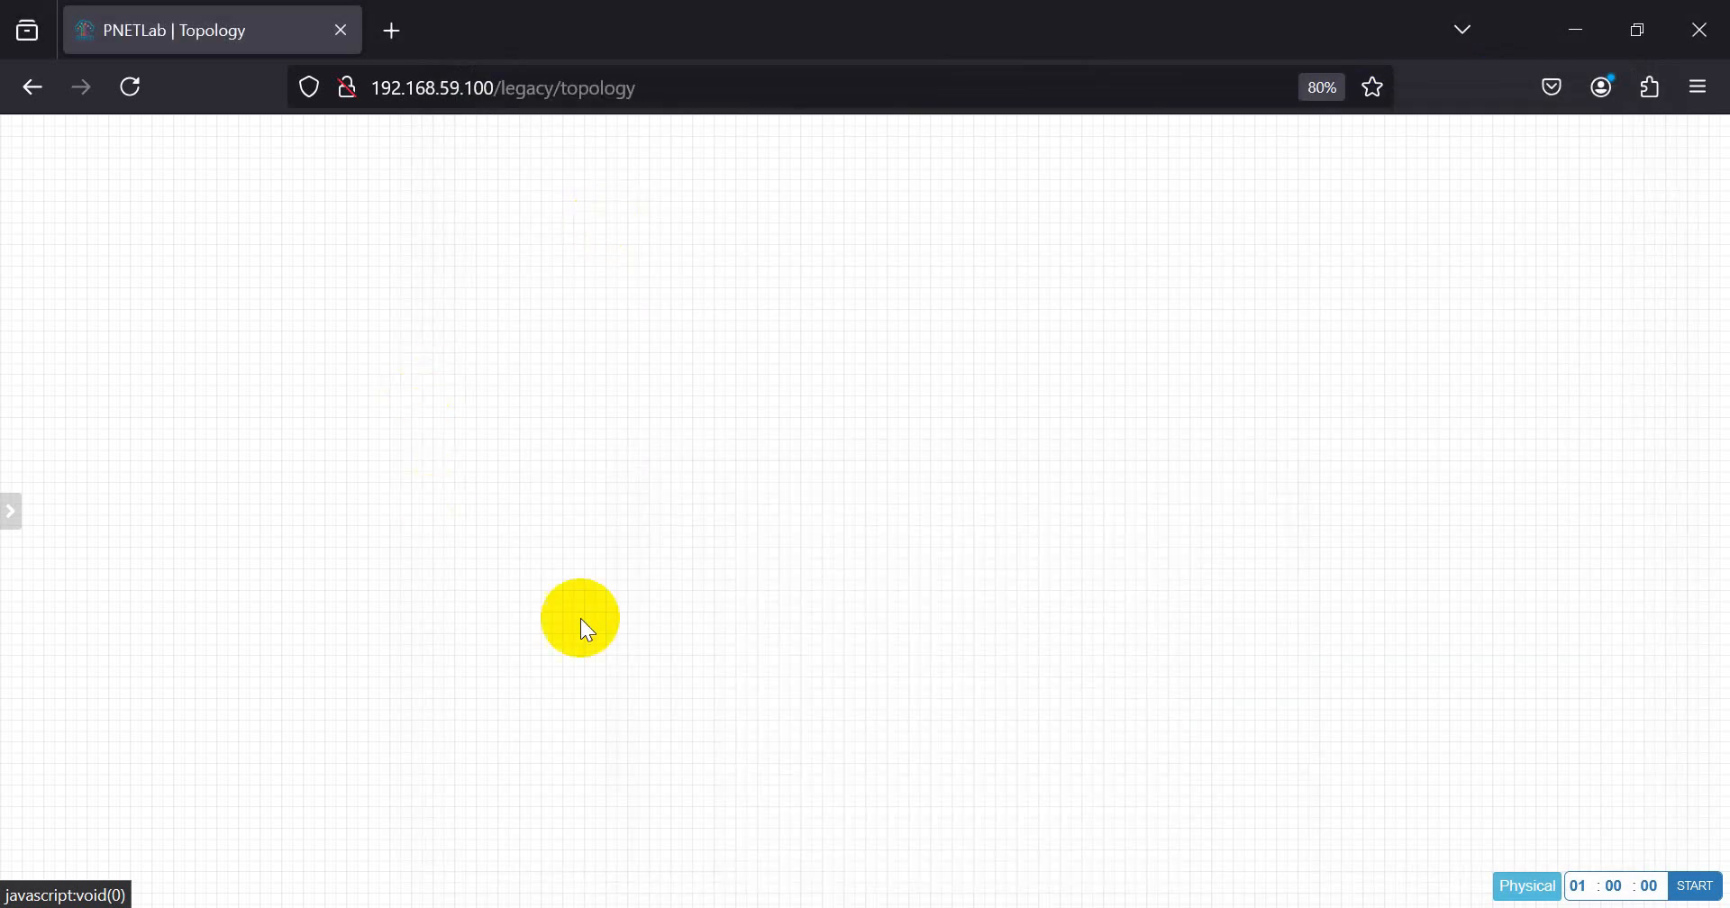
Step: Run WinSCP-5.17.5-Setup from the Downloads folder in File Explorer and choose to install it for all users
click(764, 896)
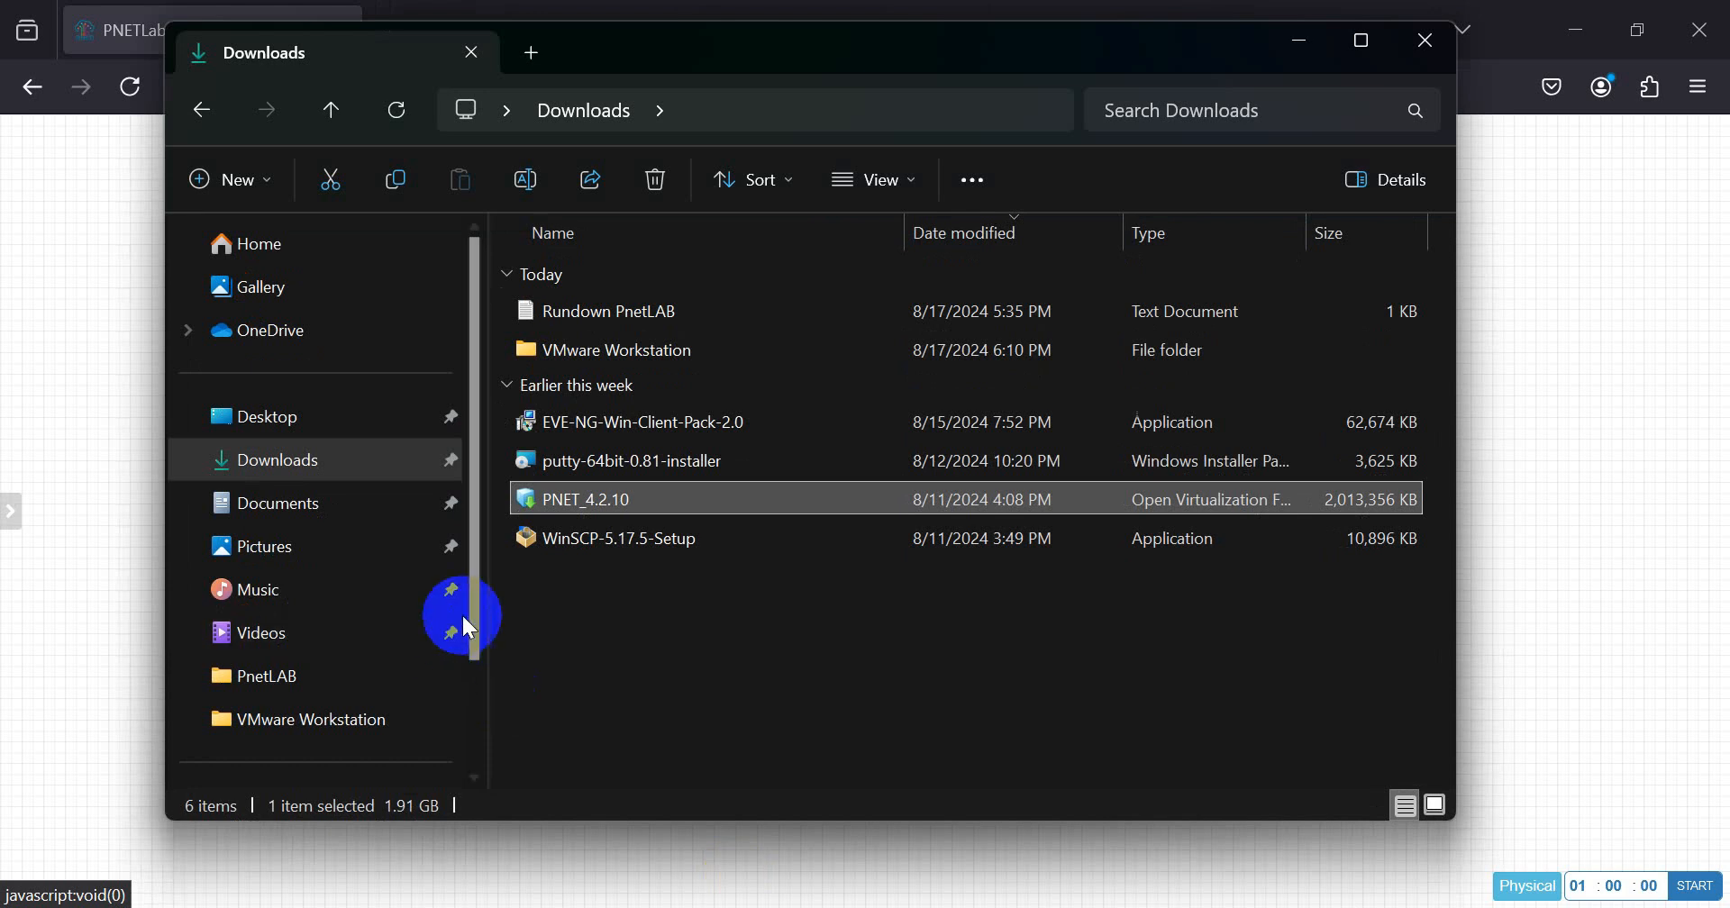
click(577, 541)
double_click(578, 541)
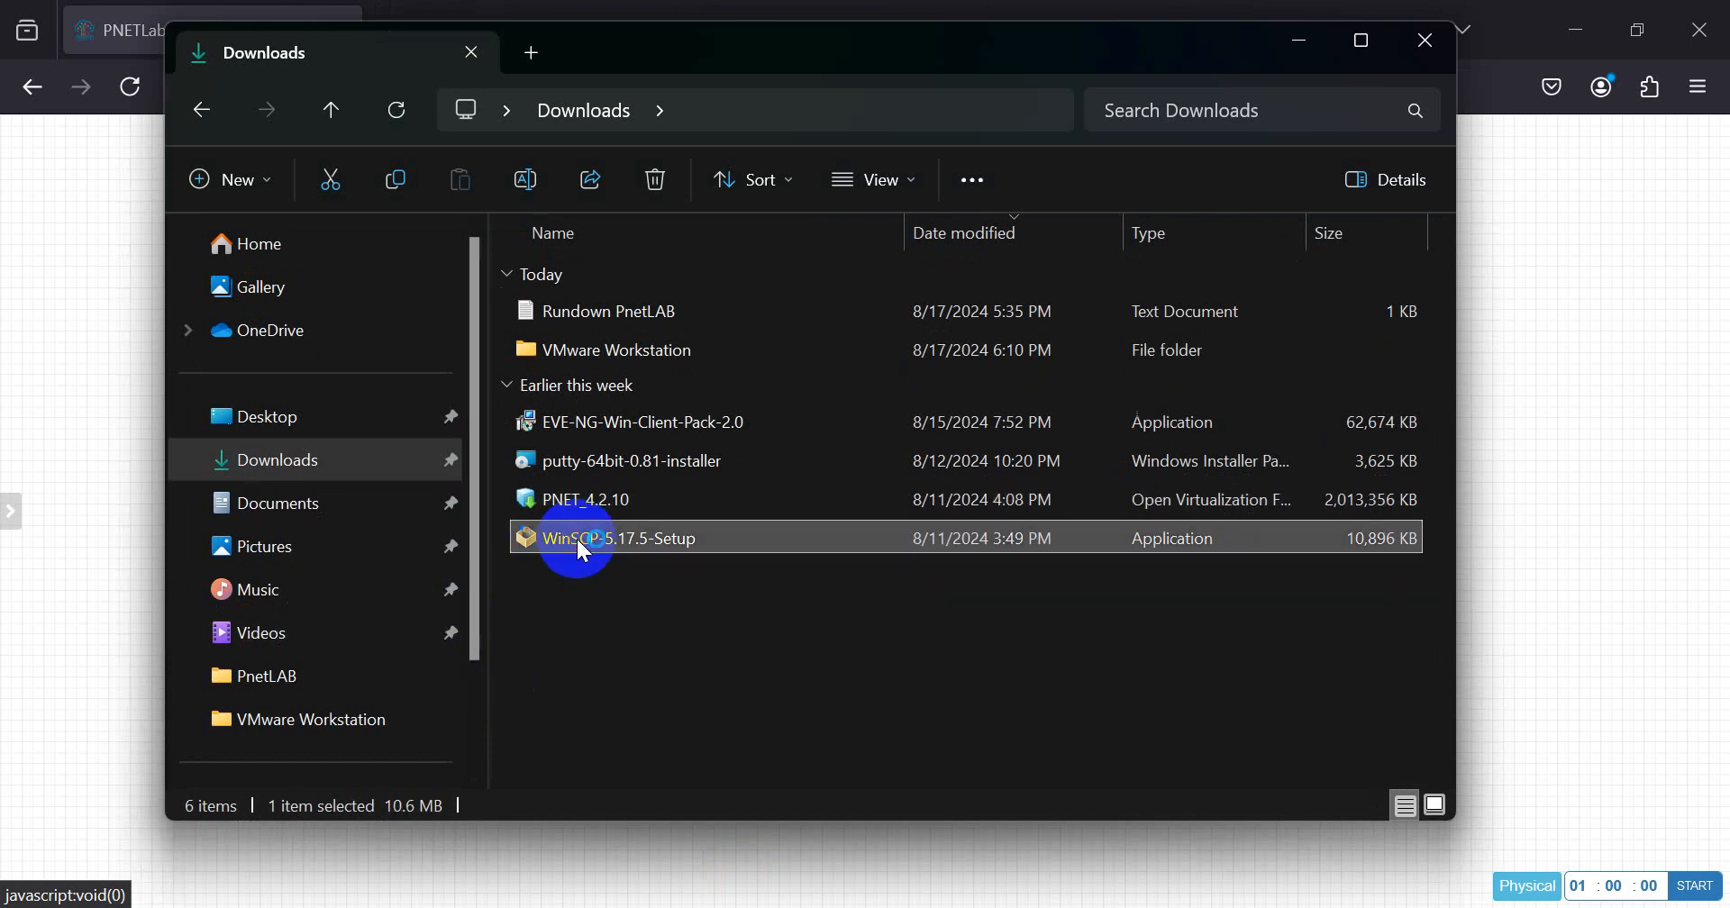
drag(794, 280, 1022, 220)
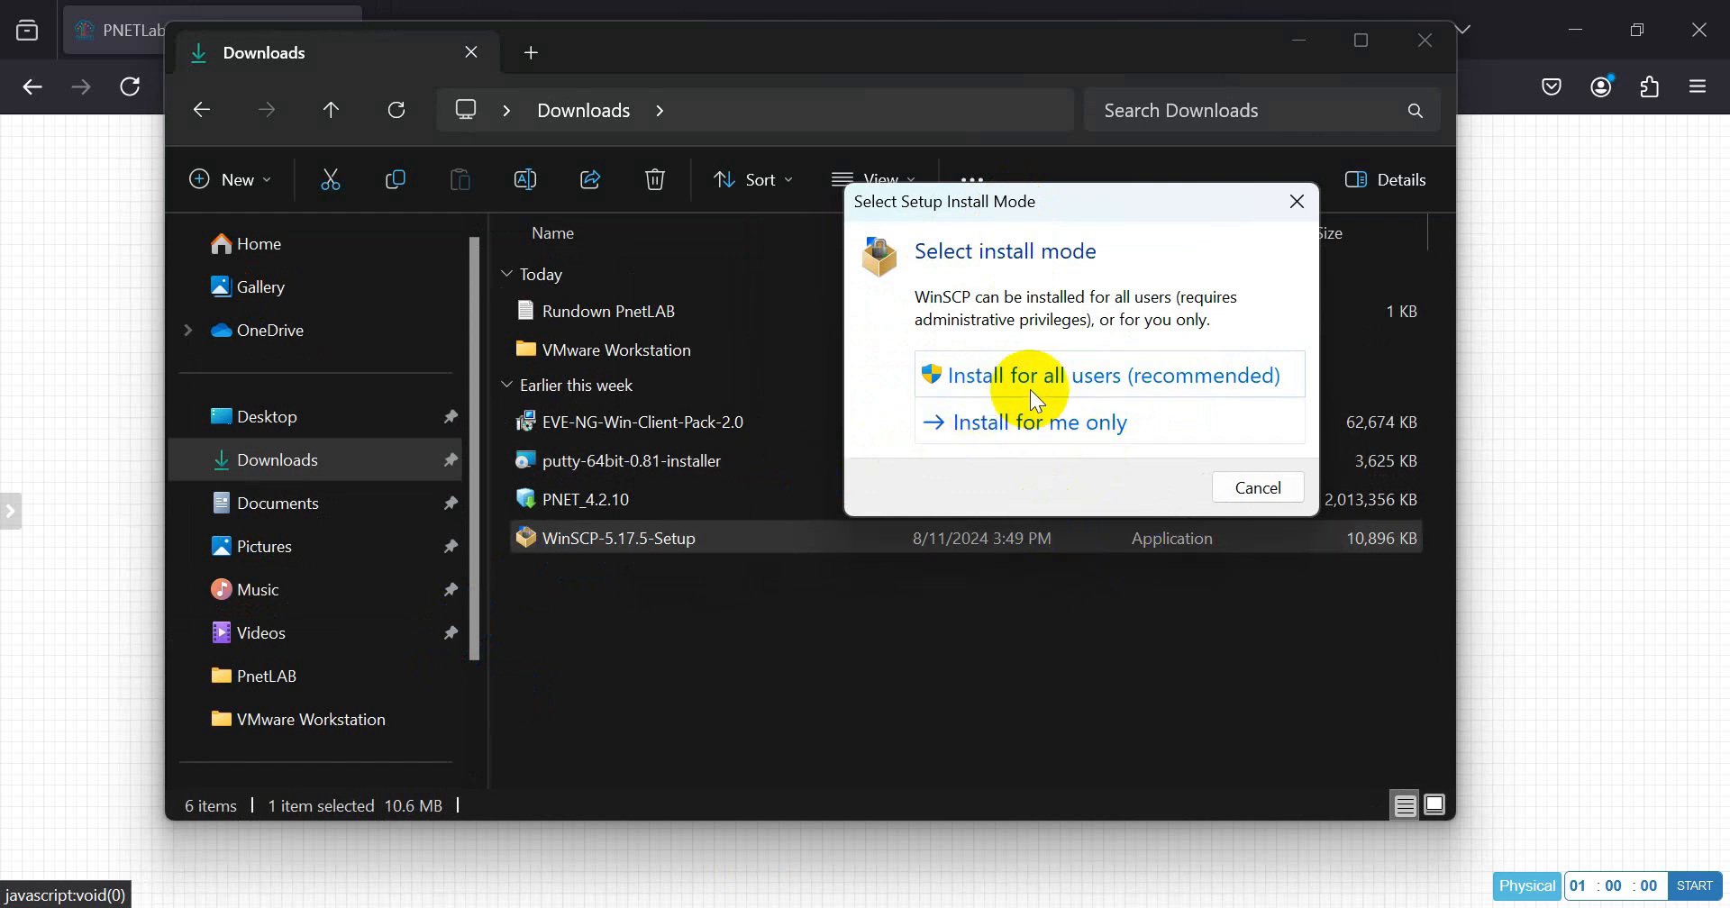
click(1069, 377)
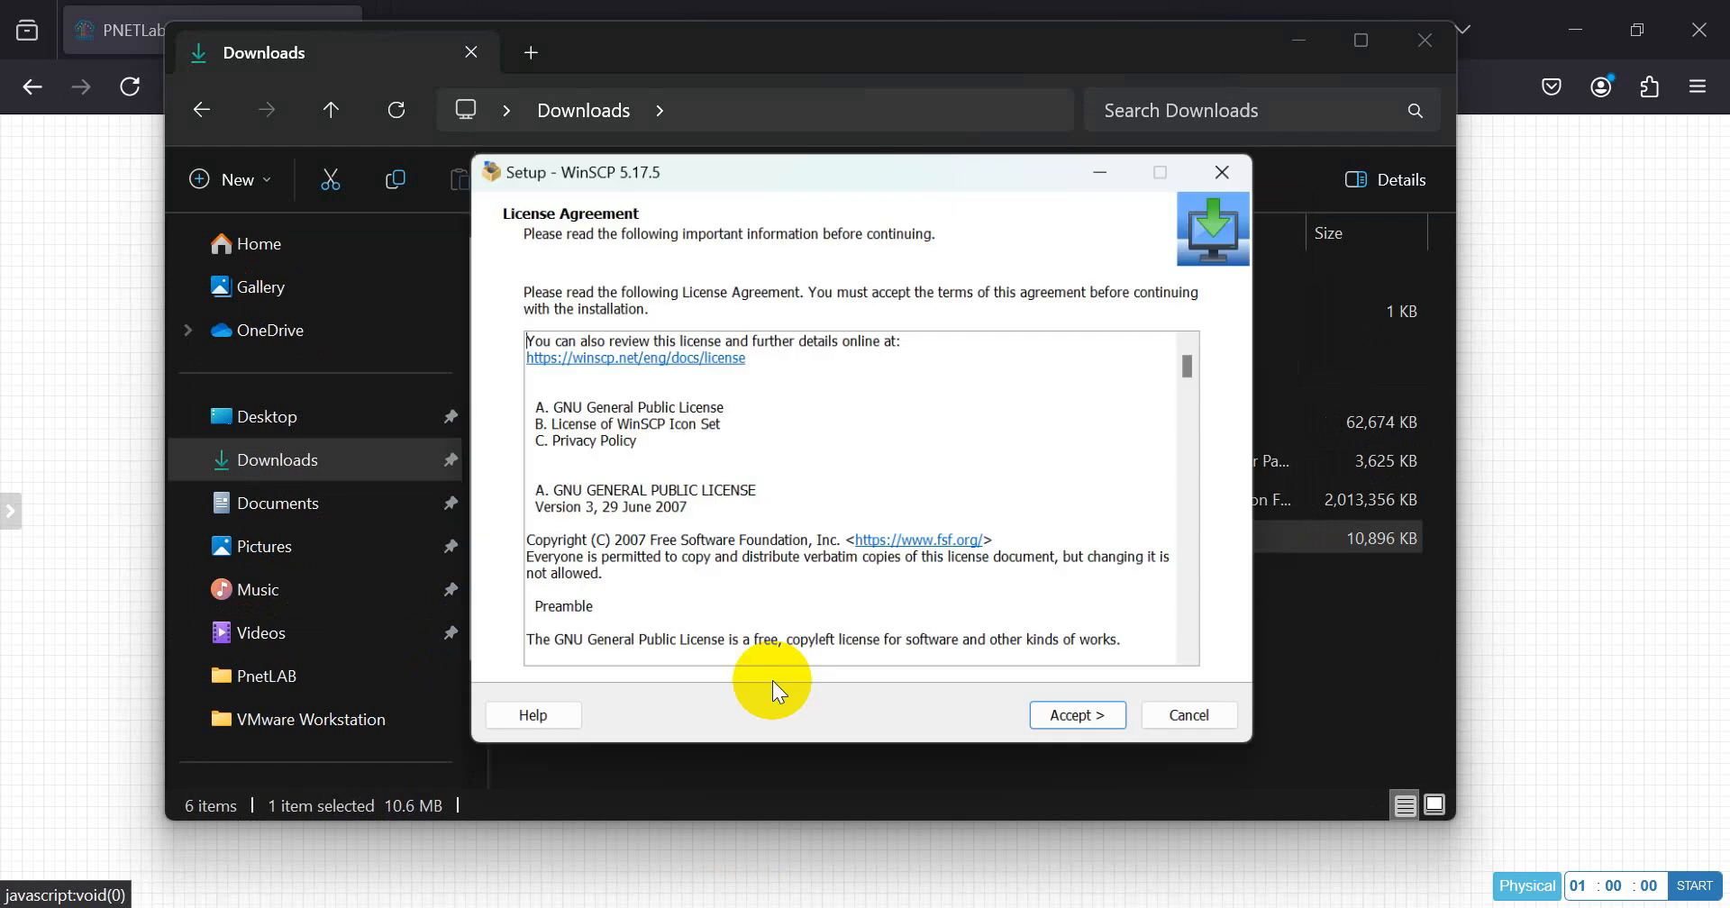
Step: Accept the WinSCP license, run the typical installation, and finish setup with WinSCP launching but without the Getting started page
click(1105, 726)
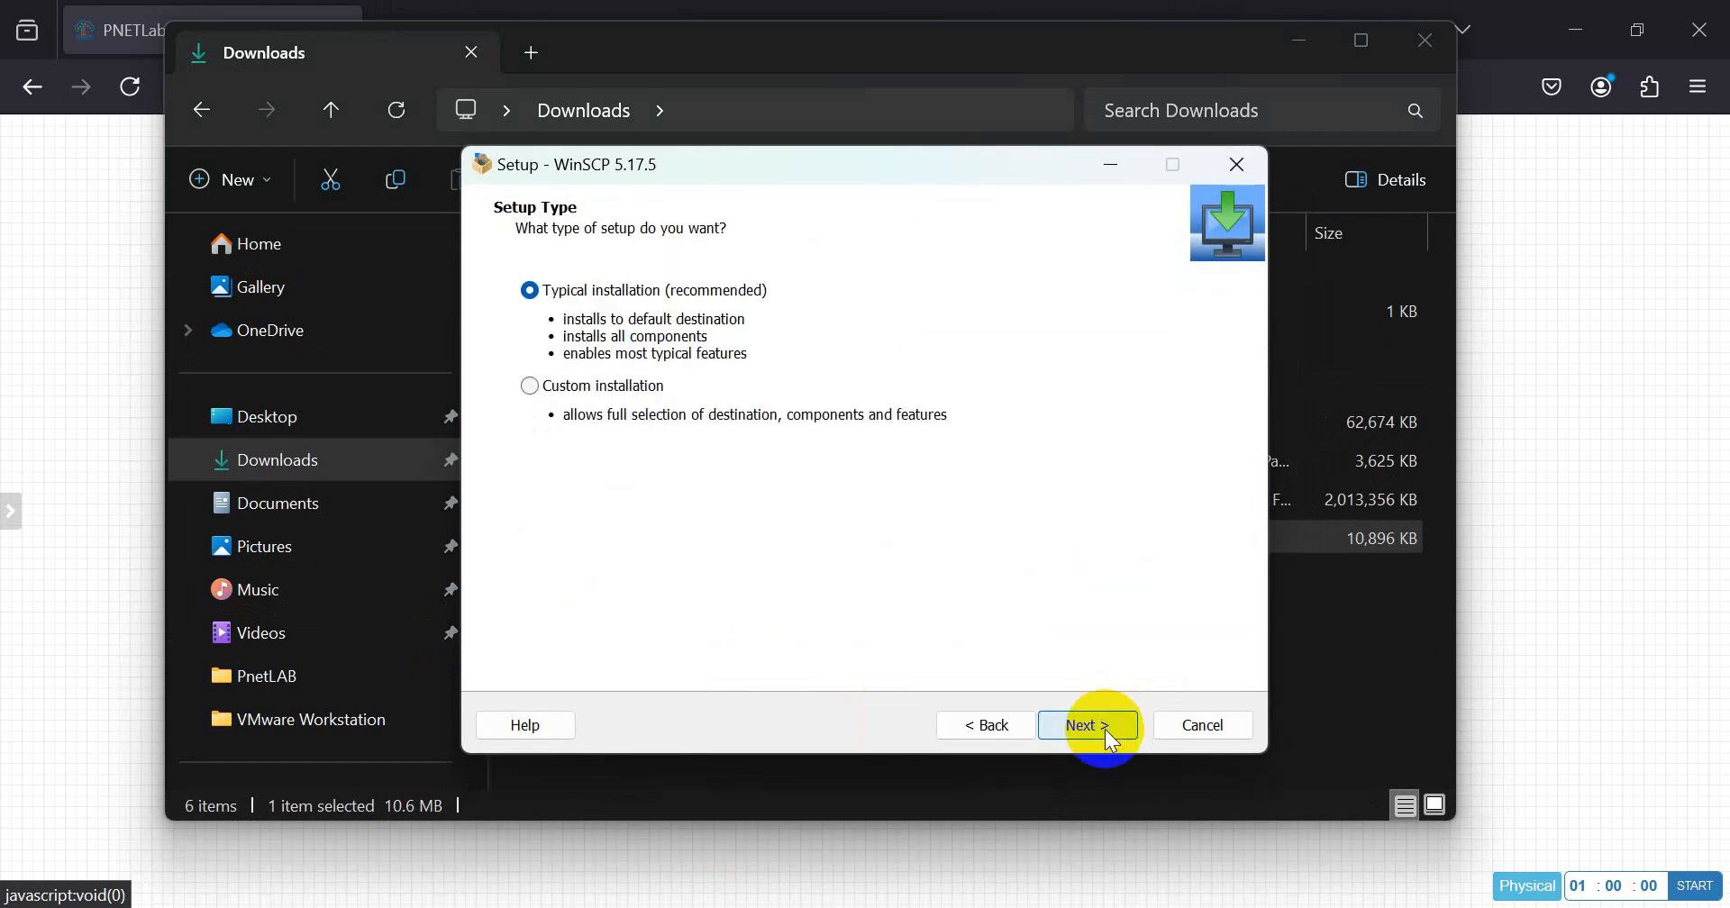
click(1108, 731)
click(1108, 732)
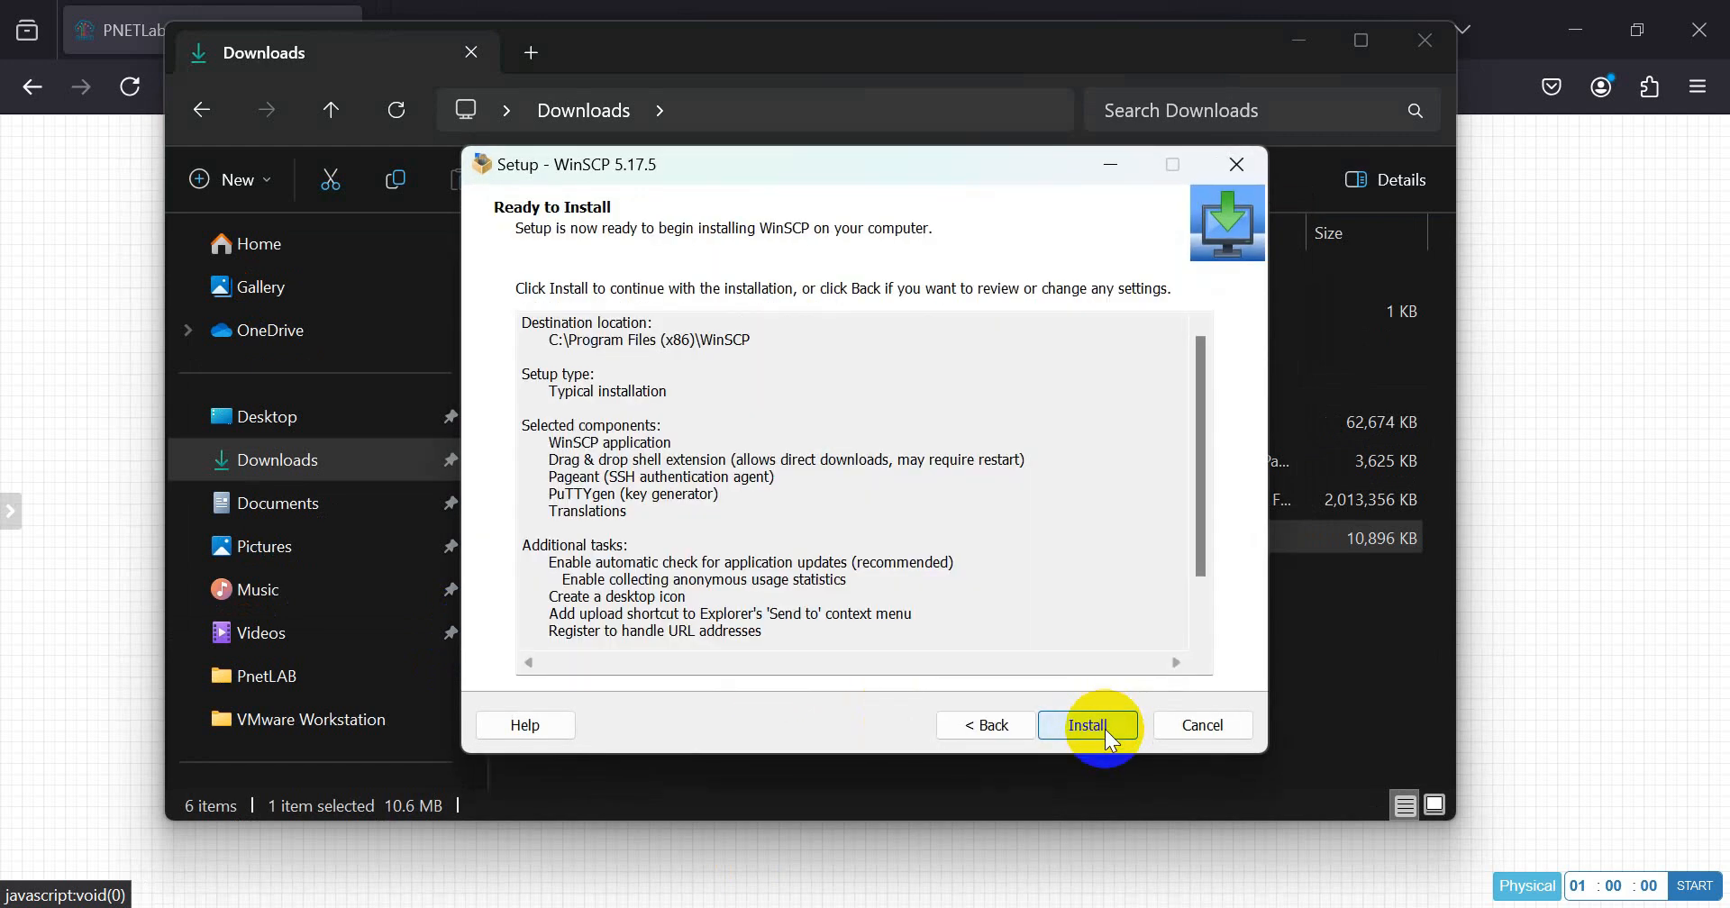
click(1104, 728)
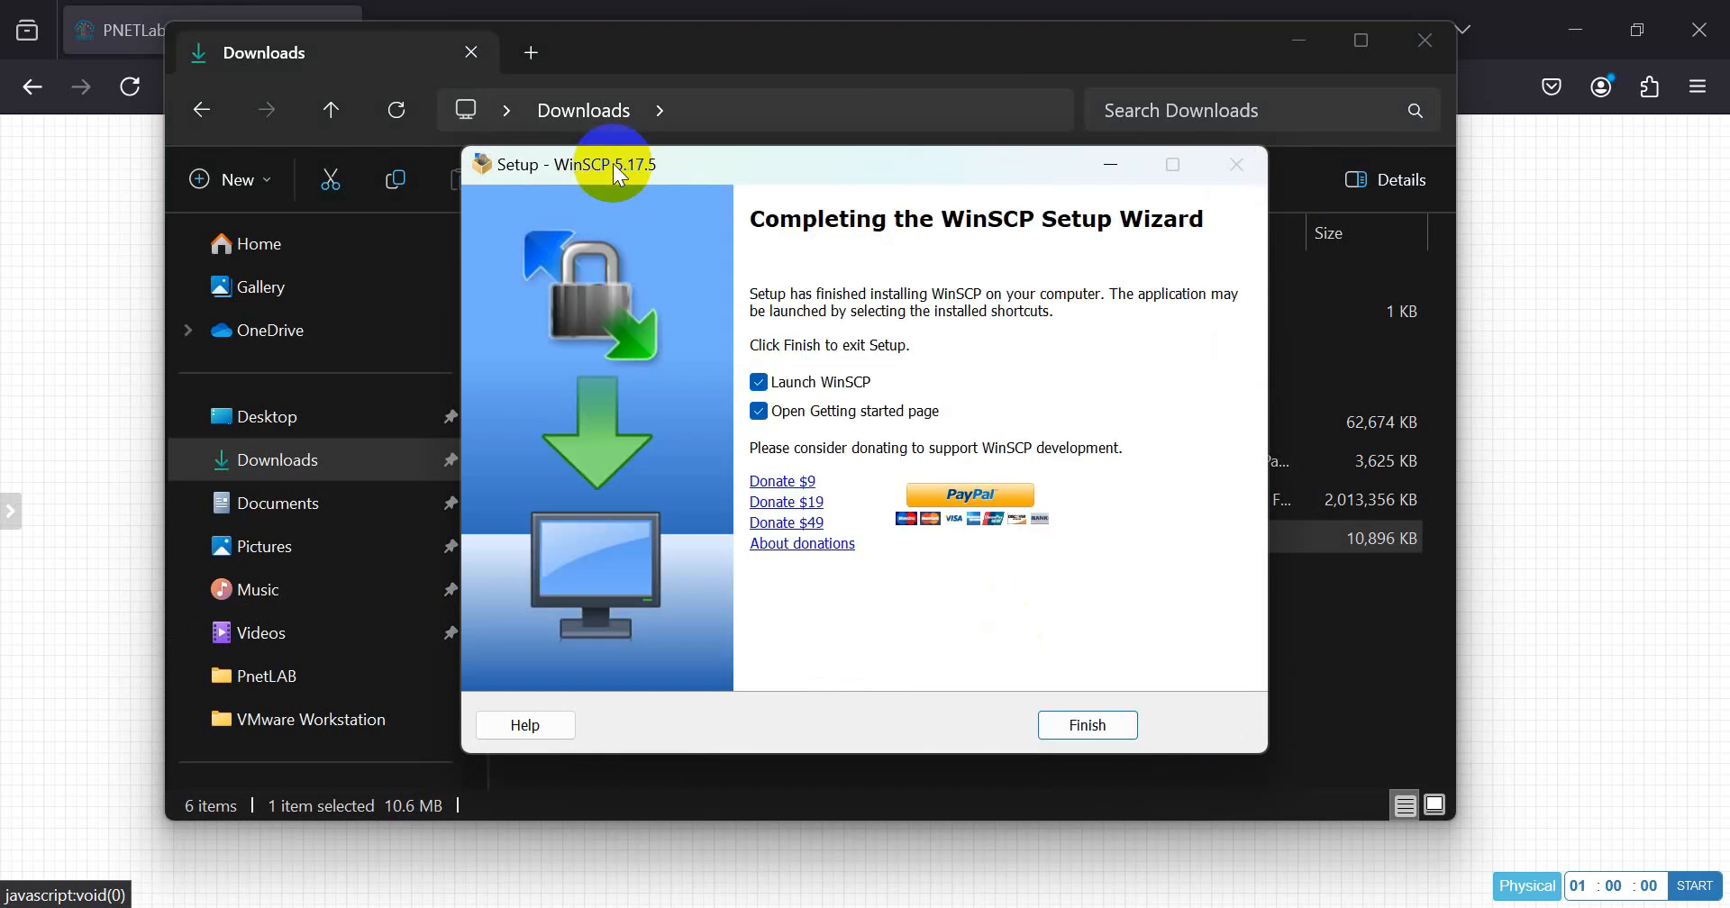
click(760, 414)
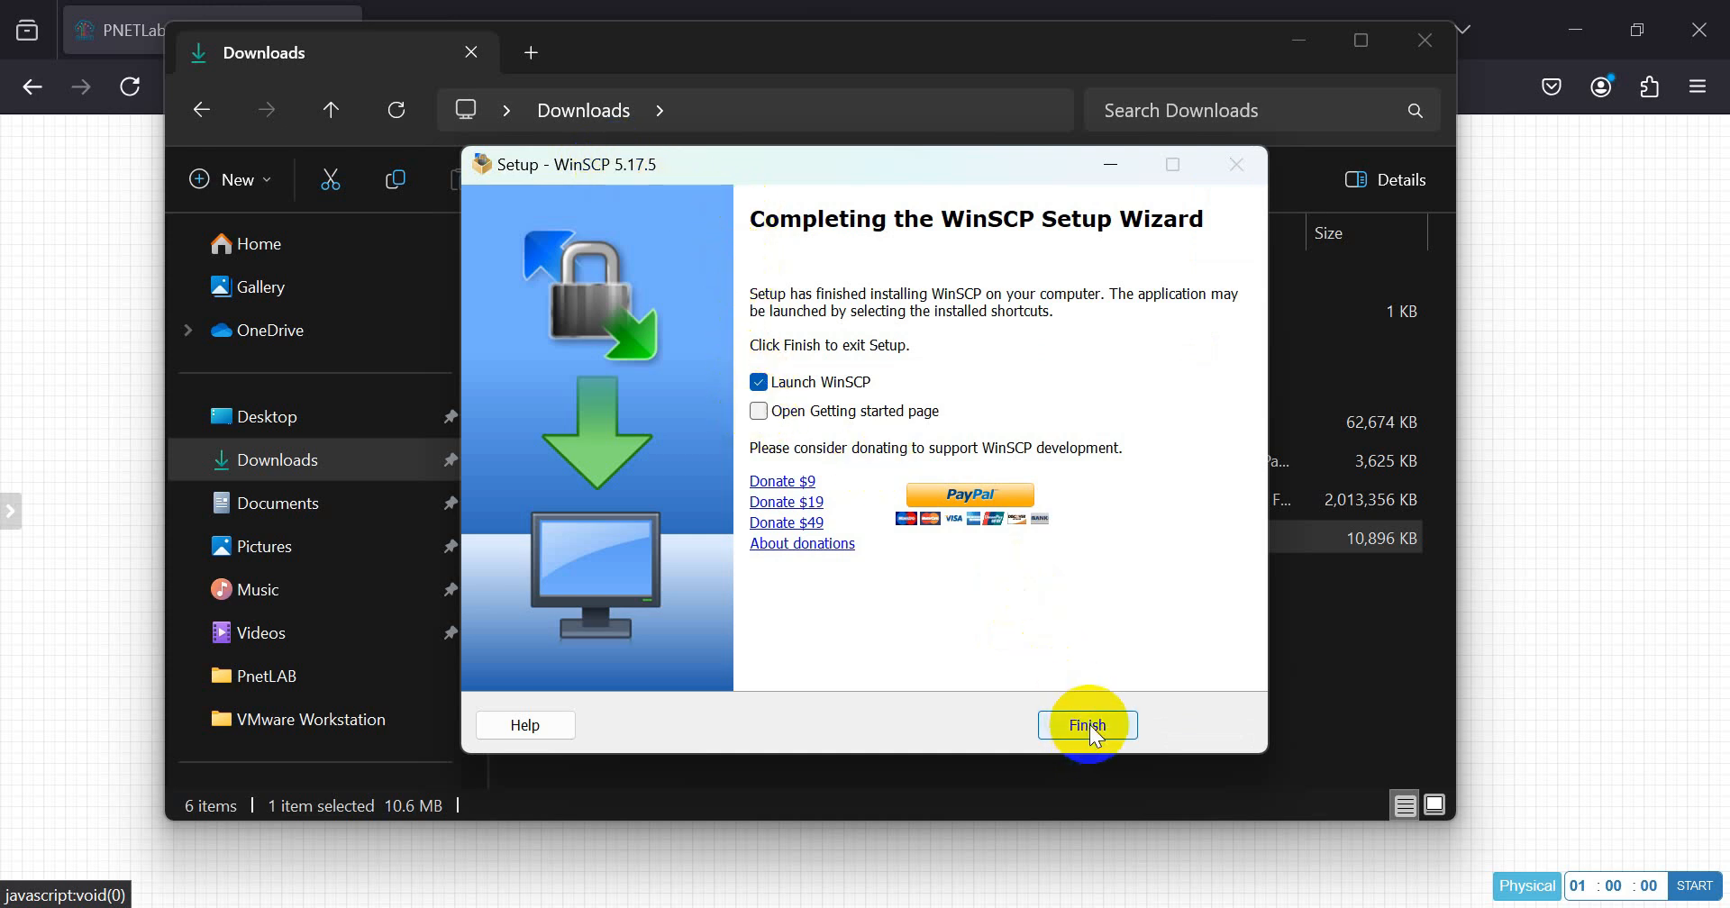
click(1090, 725)
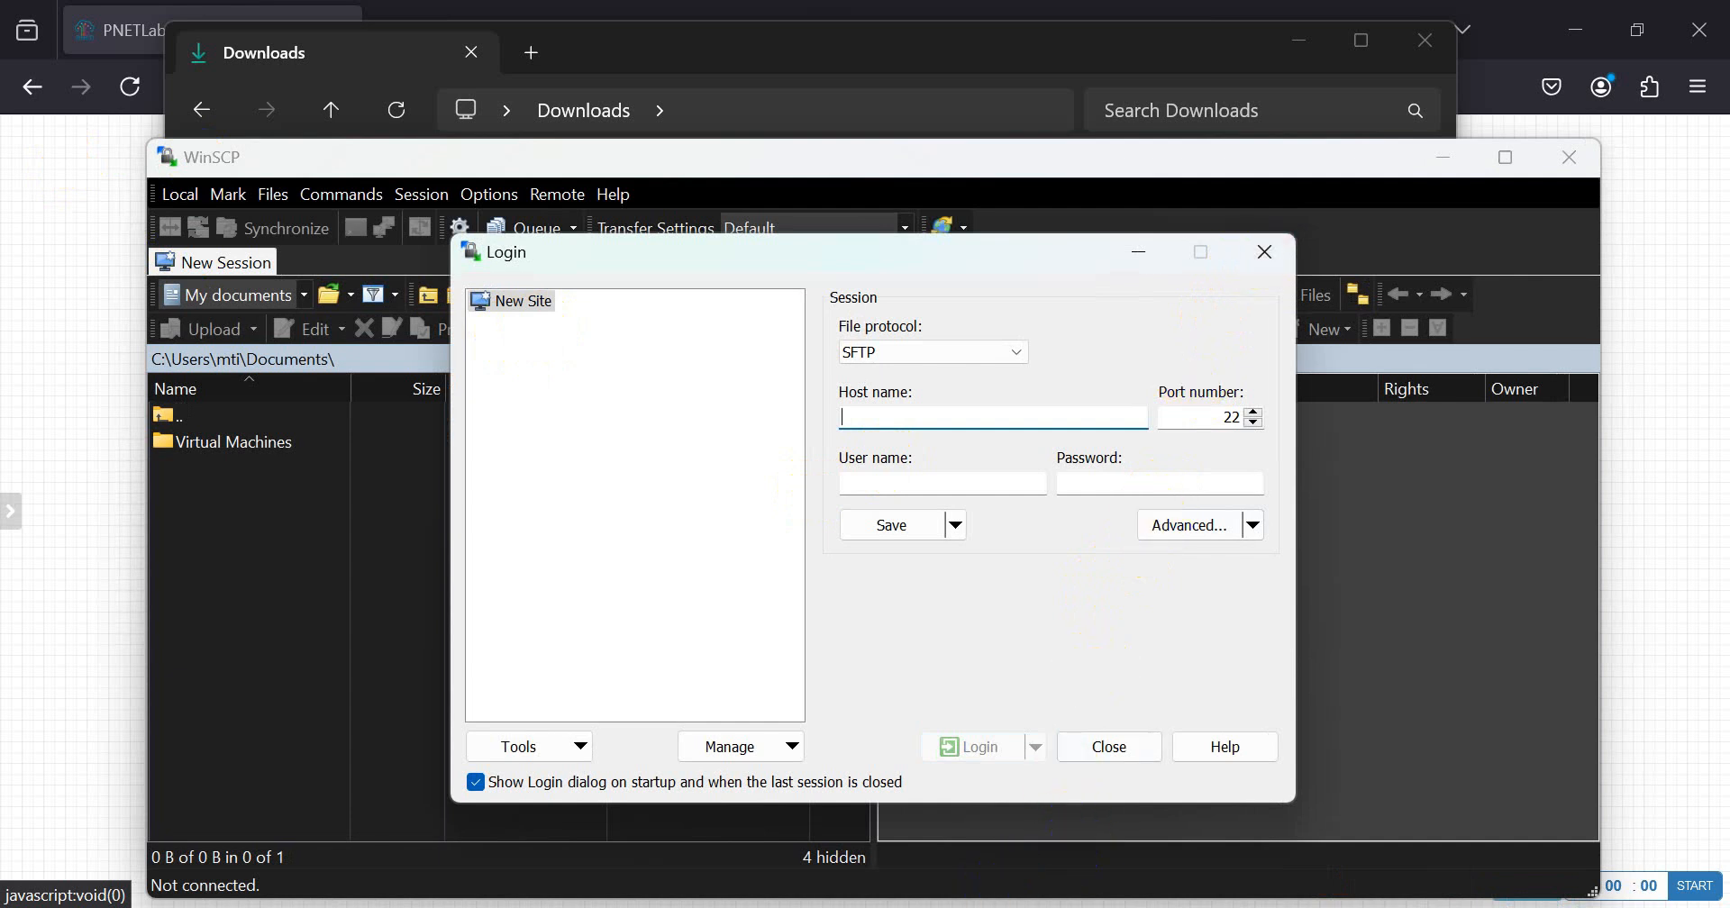
Step: Dismiss the WinSCP login dialog without connecting, and close WinSCP and the Downloads window
click(1264, 250)
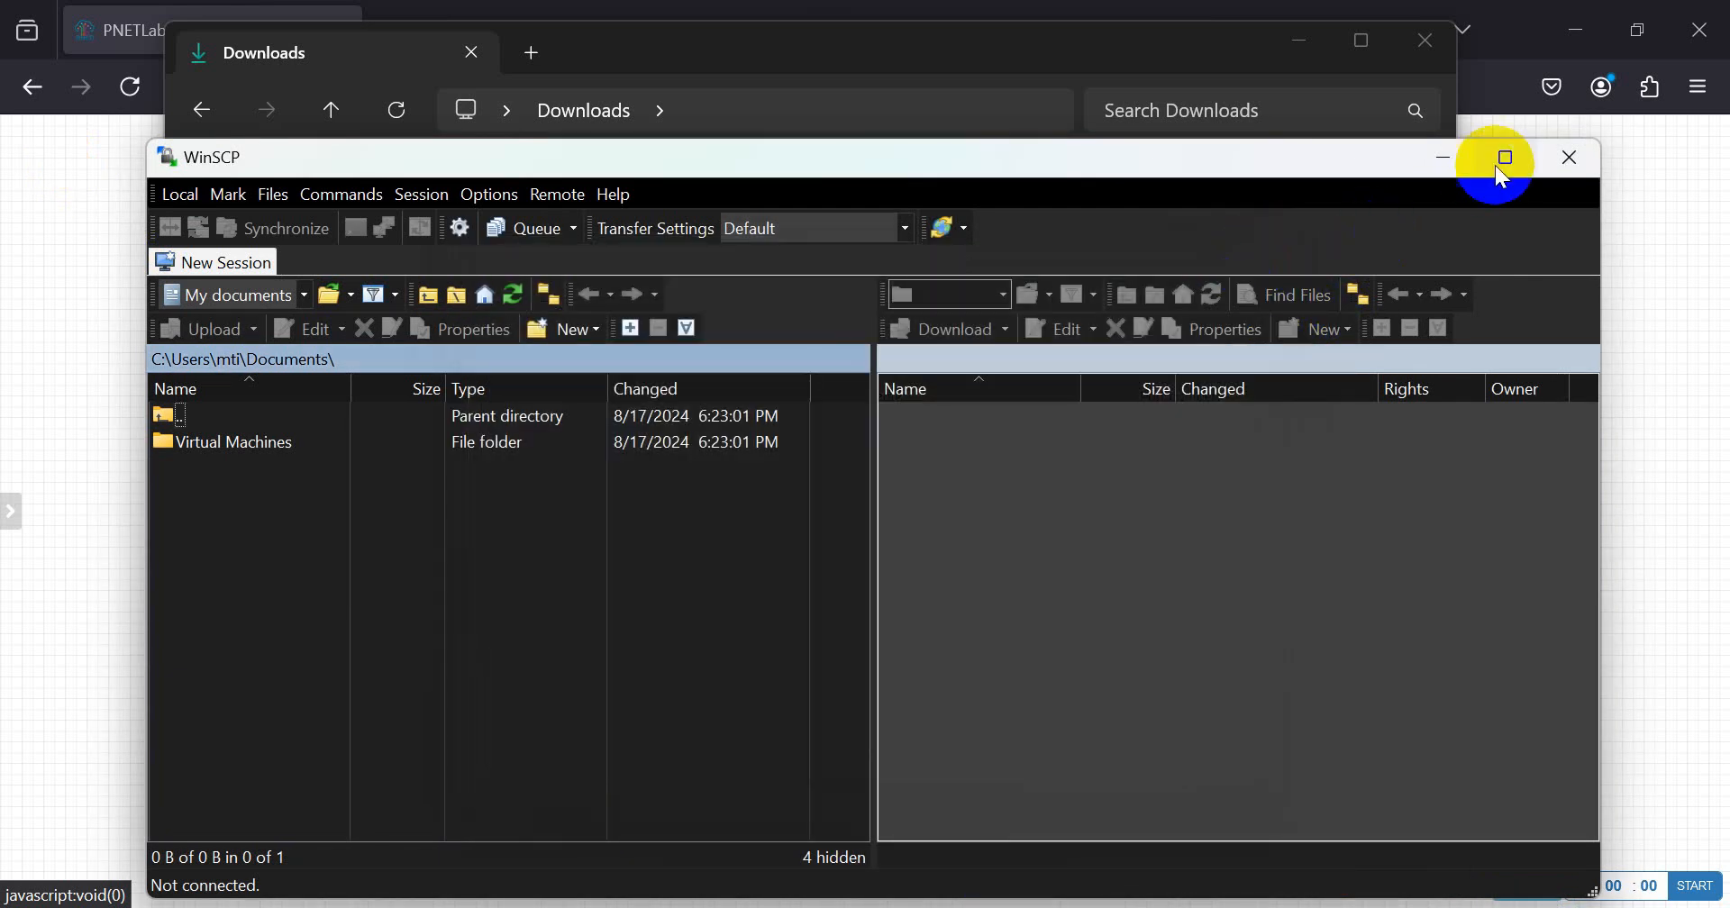
click(1585, 161)
click(1424, 40)
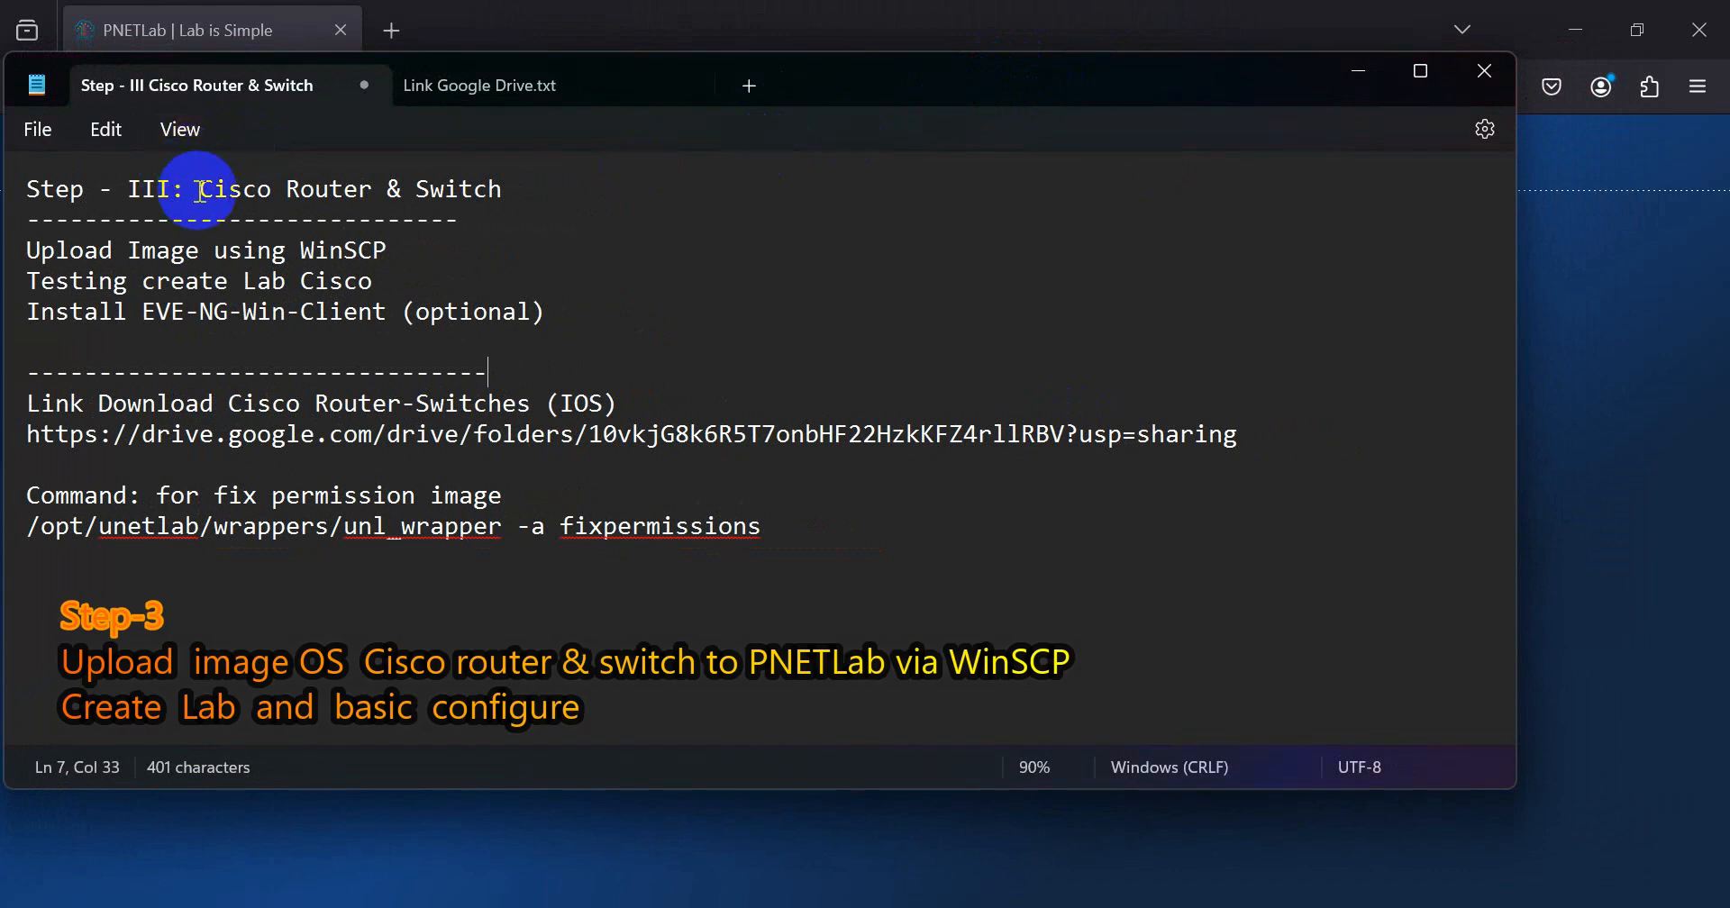
Step: Review the Step - III Cisco Router & Switch notes, highlighting the title and the Cisco Router-Switches (IOS) download link
drag(200, 191, 352, 180)
click(456, 188)
double_click(462, 191)
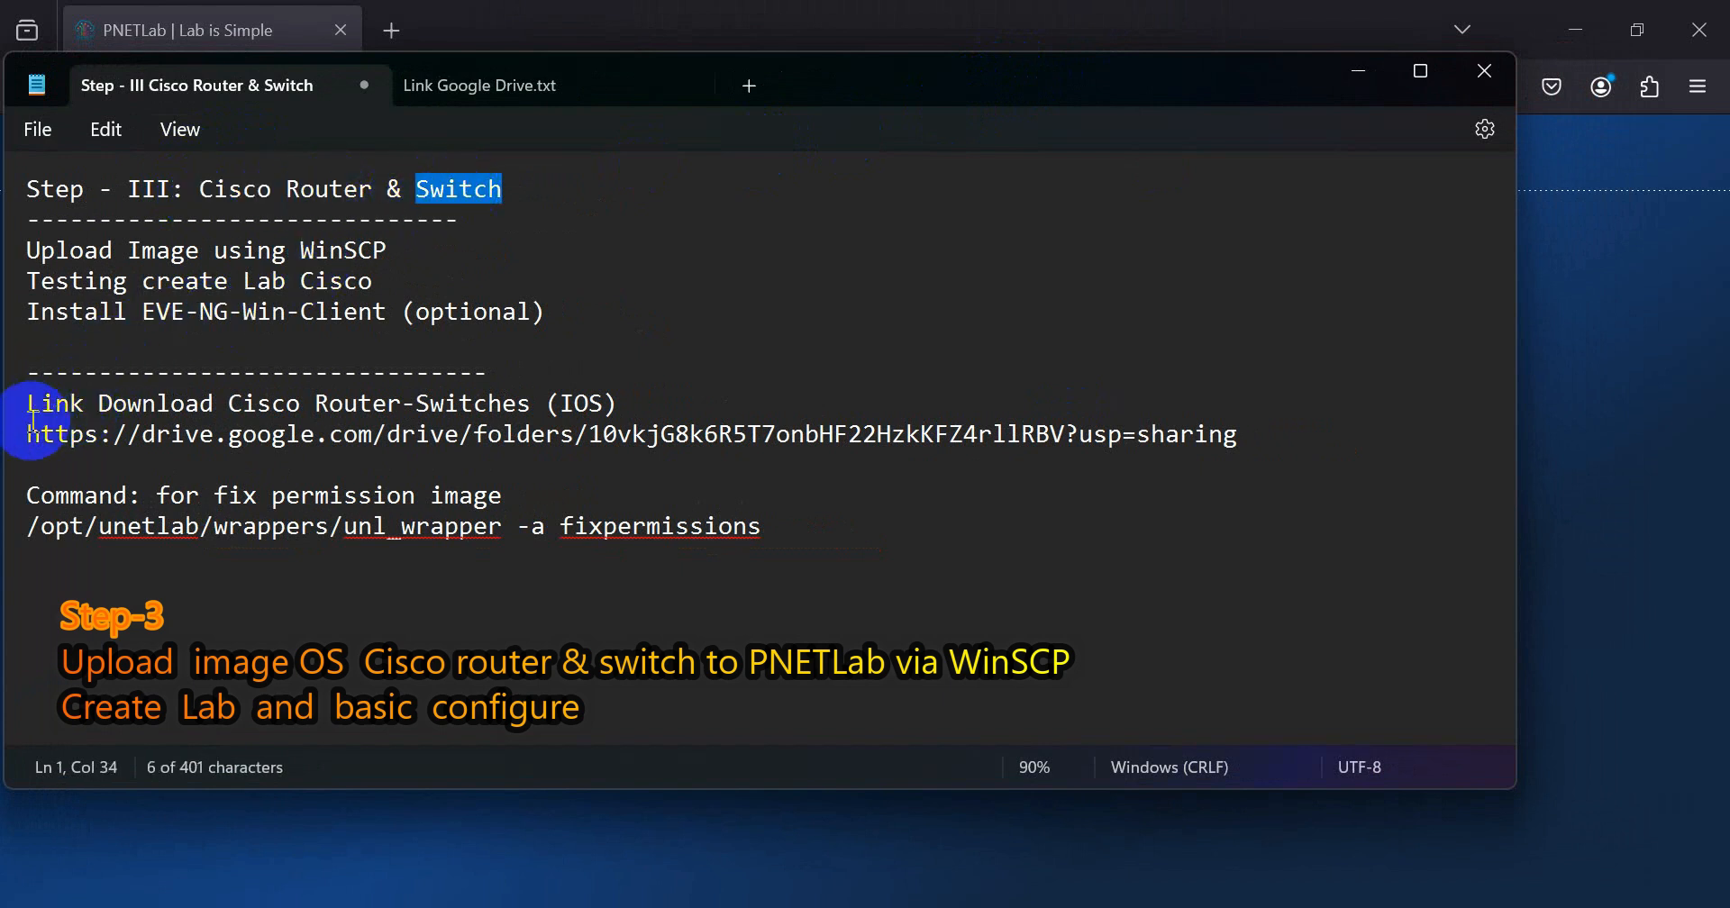
drag(18, 416, 248, 445)
click(215, 436)
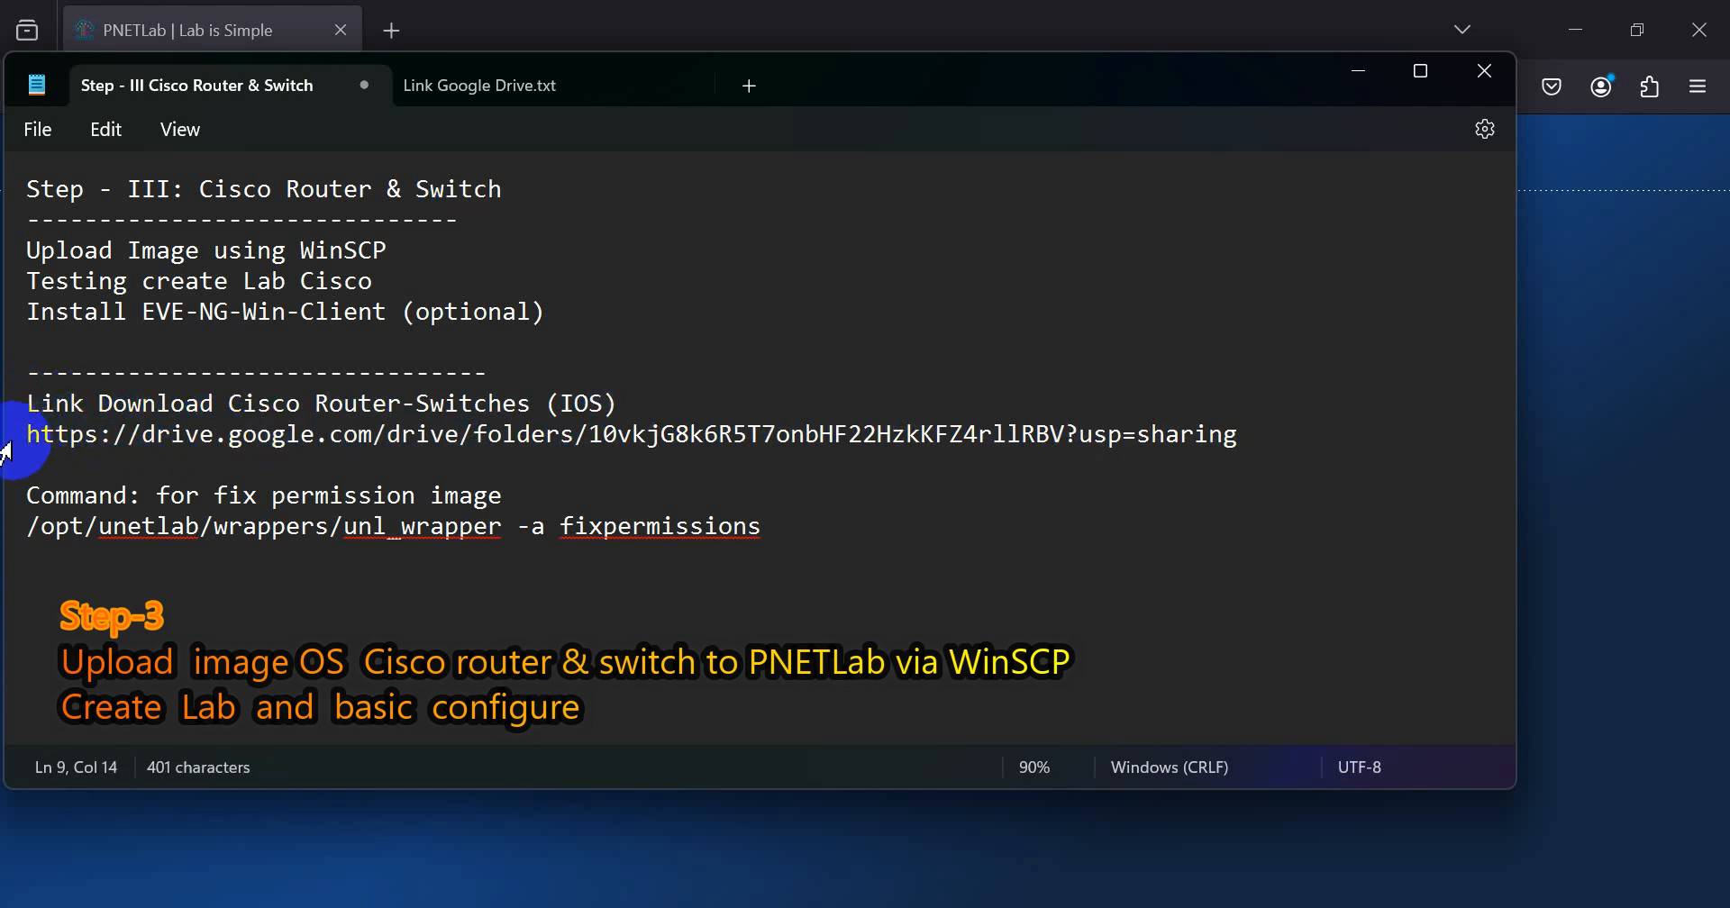
drag(5, 448, 984, 490)
click(1009, 451)
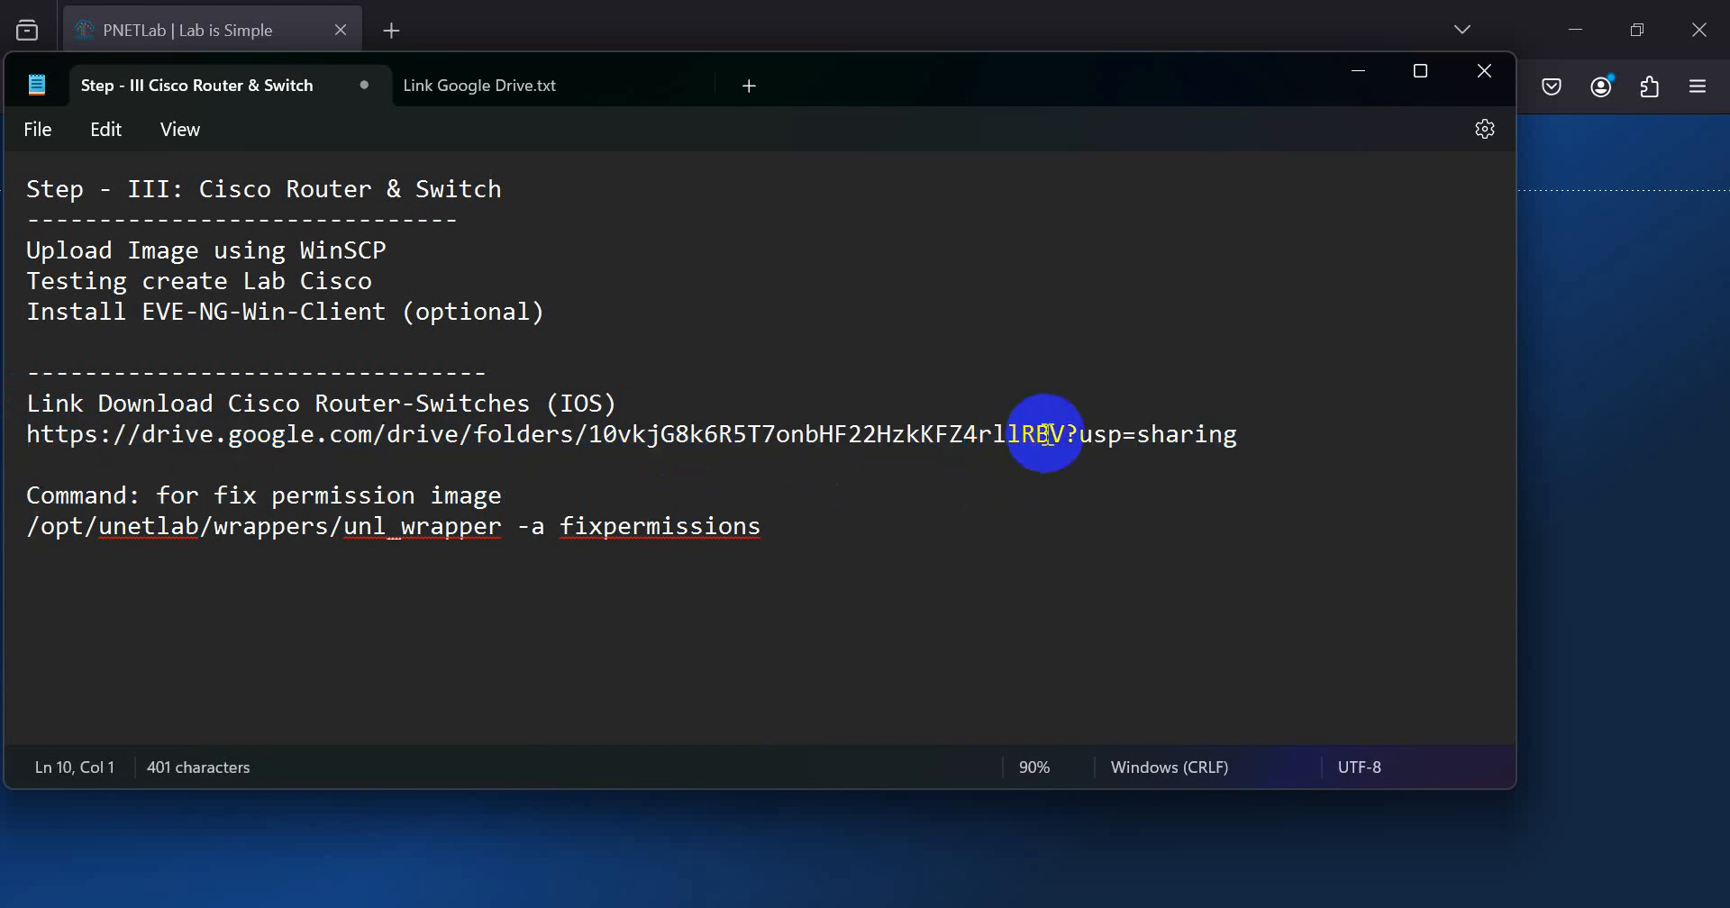
Step: Copy the Cisco Router-Switches (IOS) Google Drive link from the notes and open it in a maximized Microsoft Edge window
double_click(1041, 434)
triple_click(12, 441)
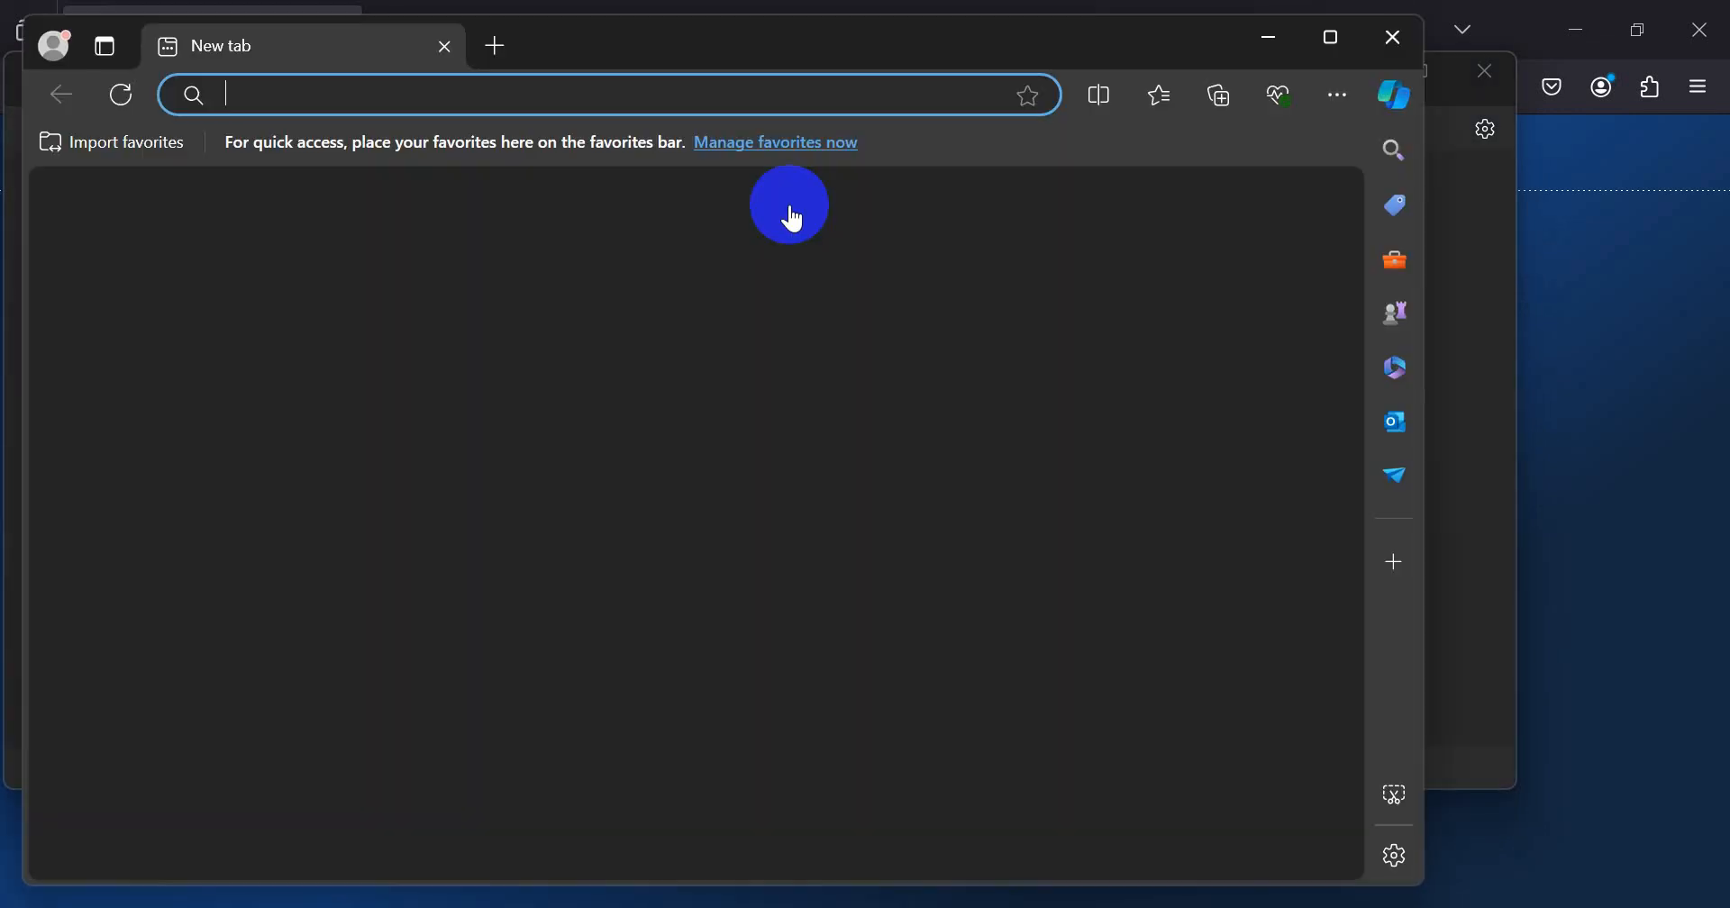
click(714, 99)
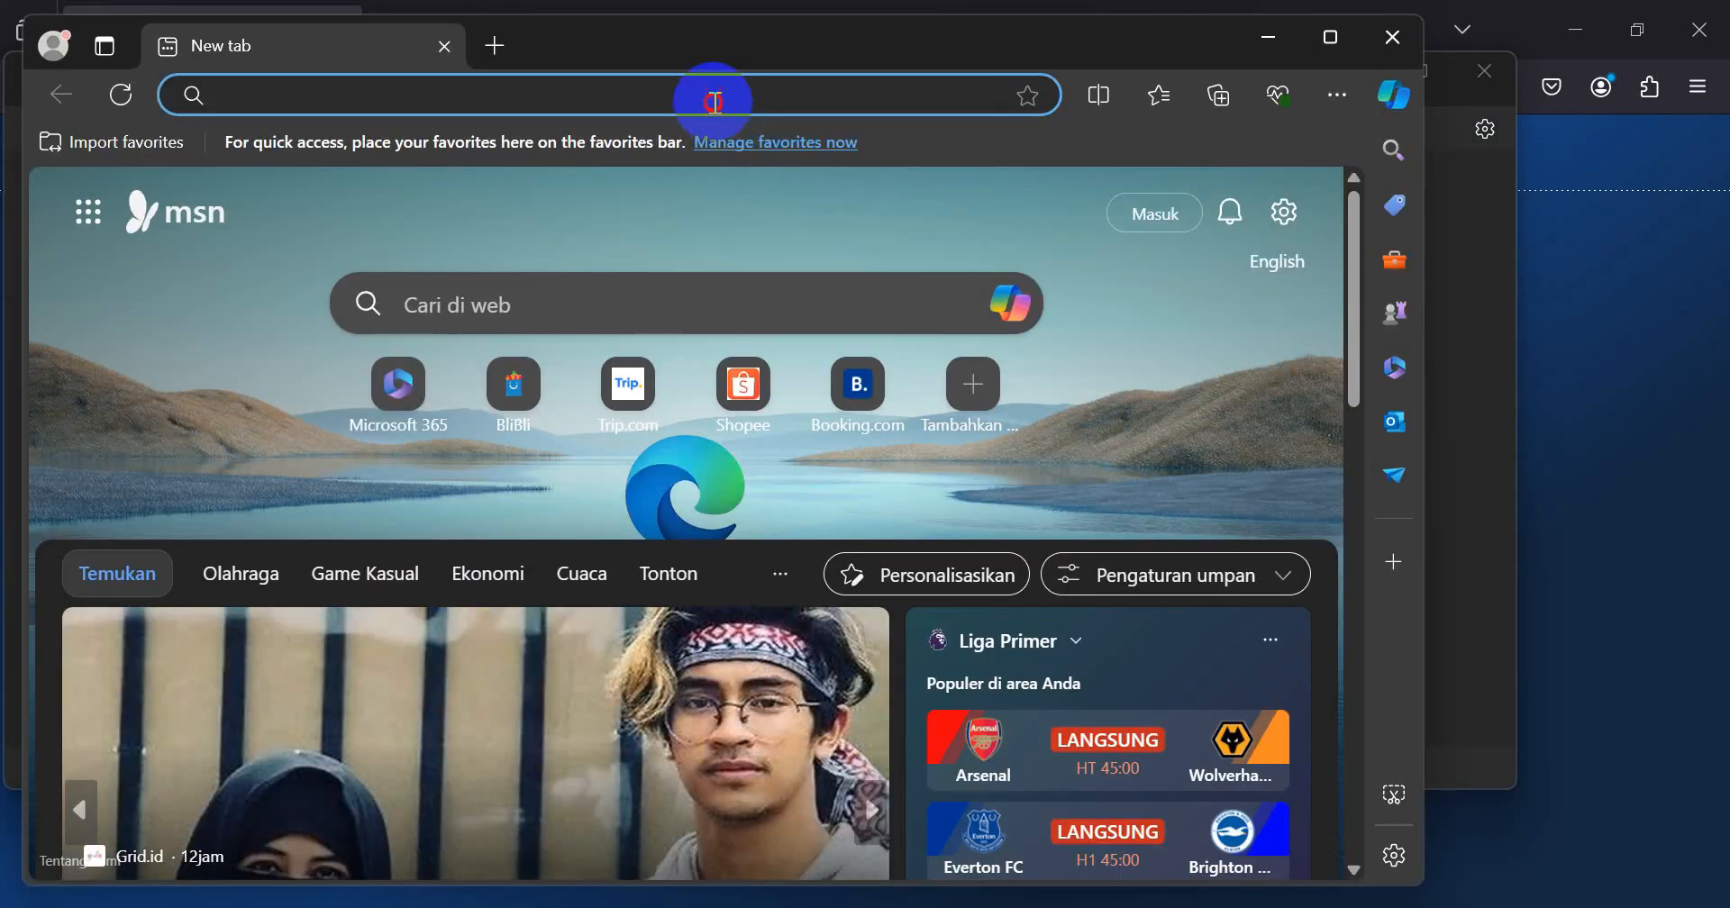
key(Return)
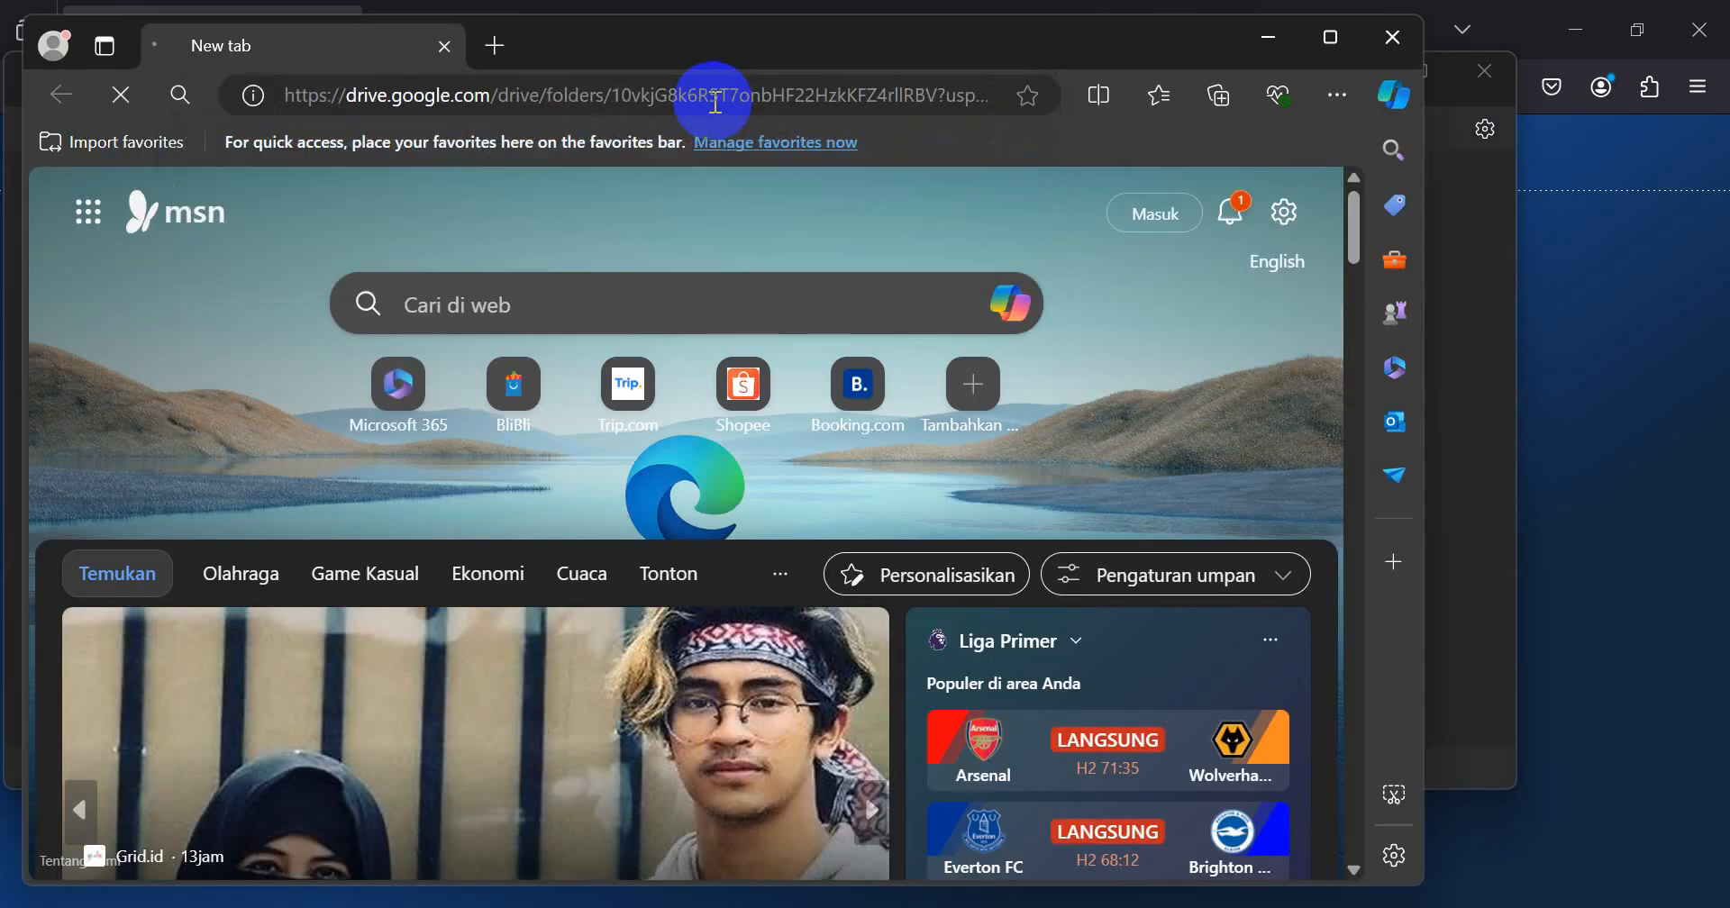
click(1333, 37)
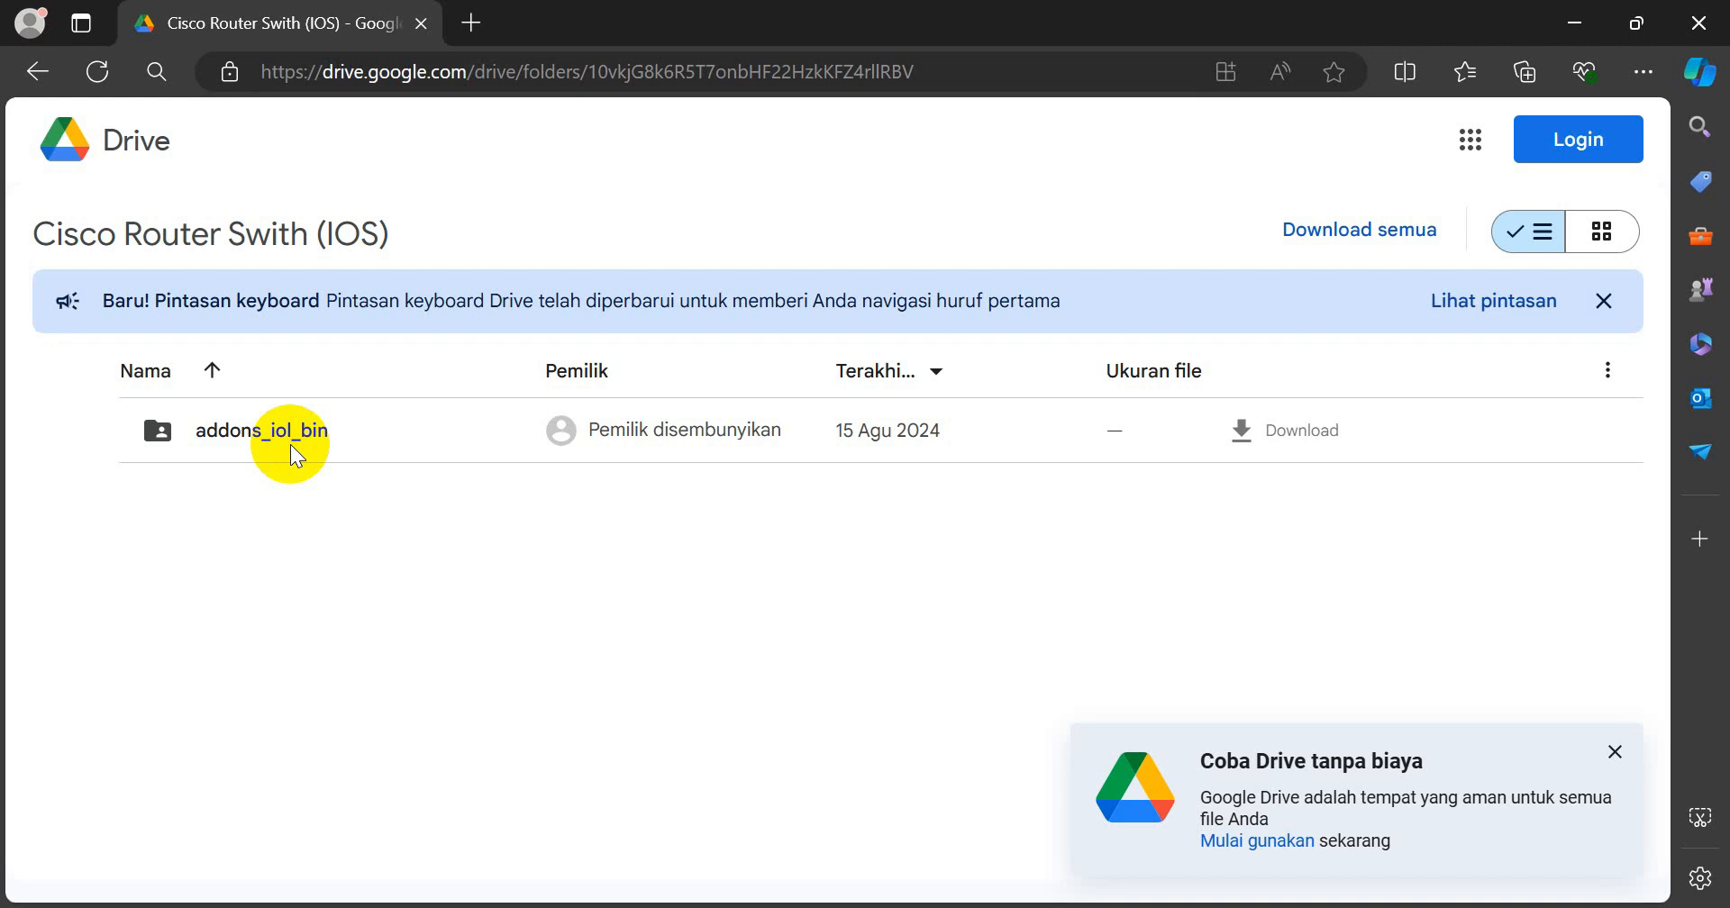
Step: Examine the image files in the shared addons_iol_bin folder on Google Drive, and close the browser
double_click(290, 442)
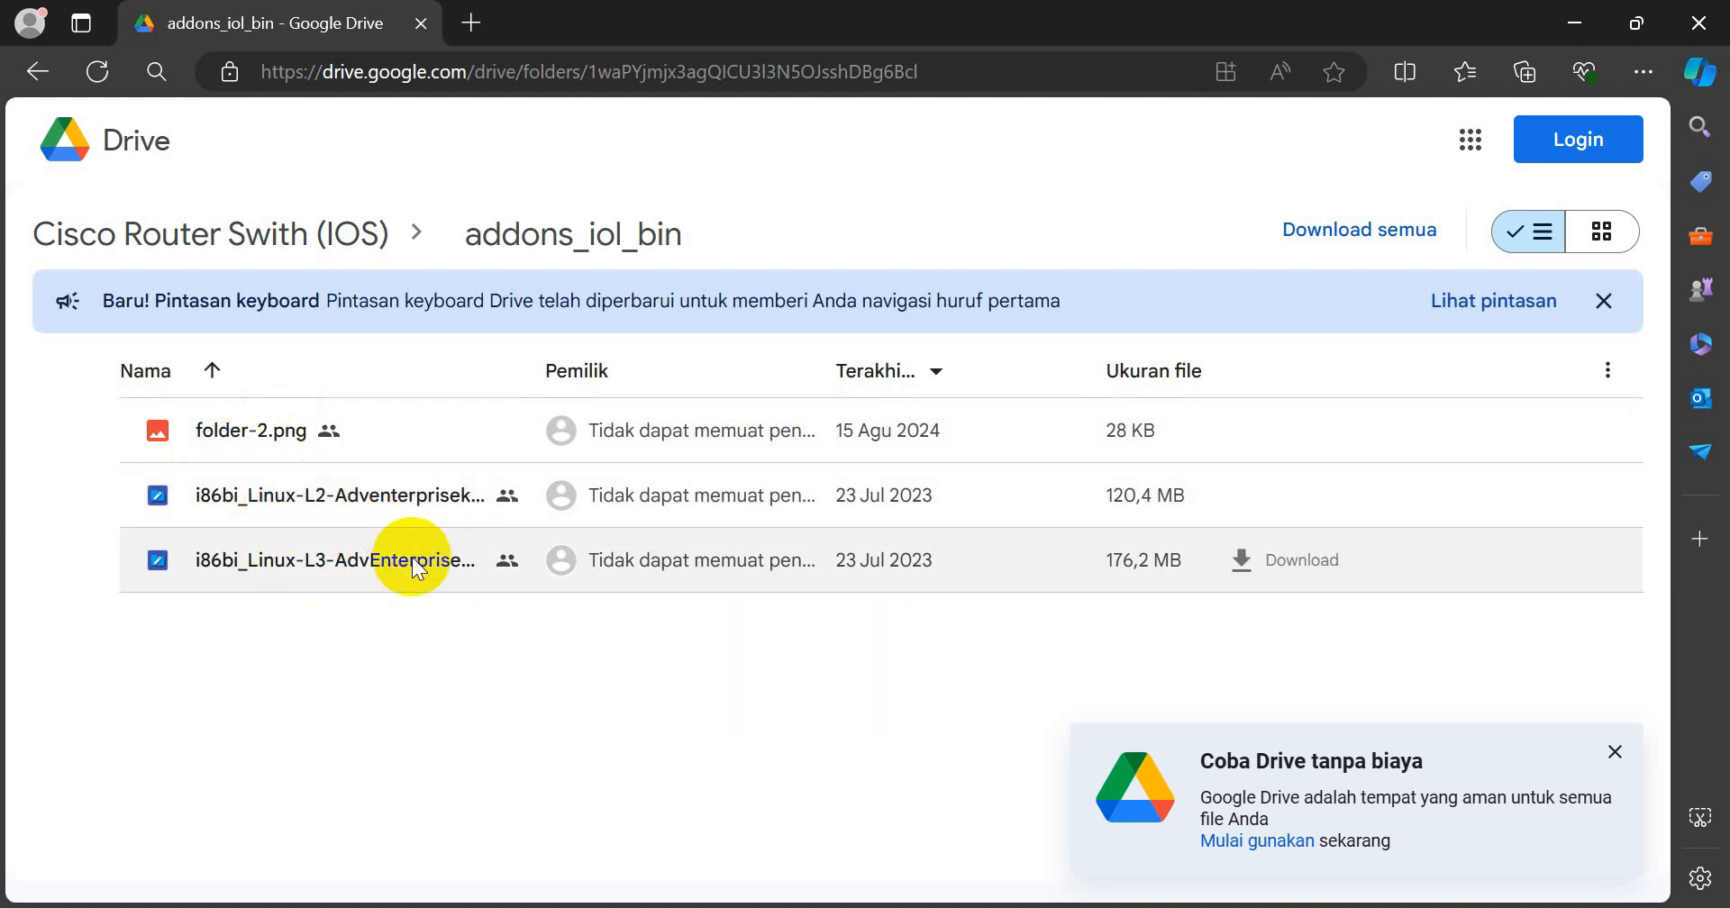
drag(1696, 20, 1262, 326)
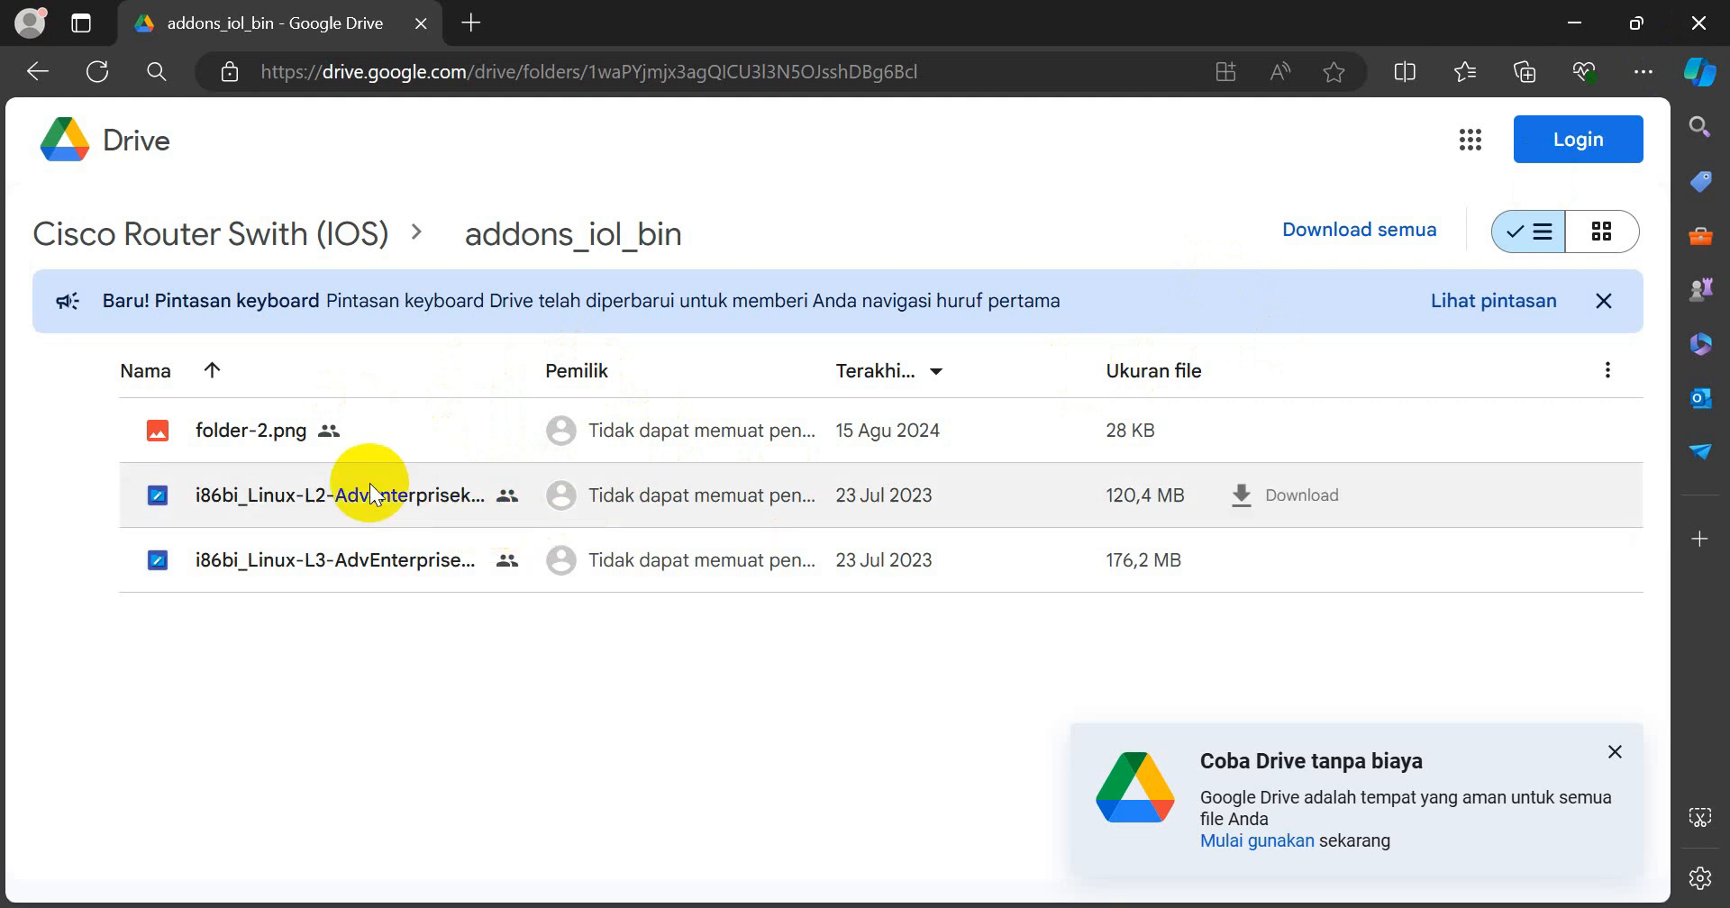
click(1692, 20)
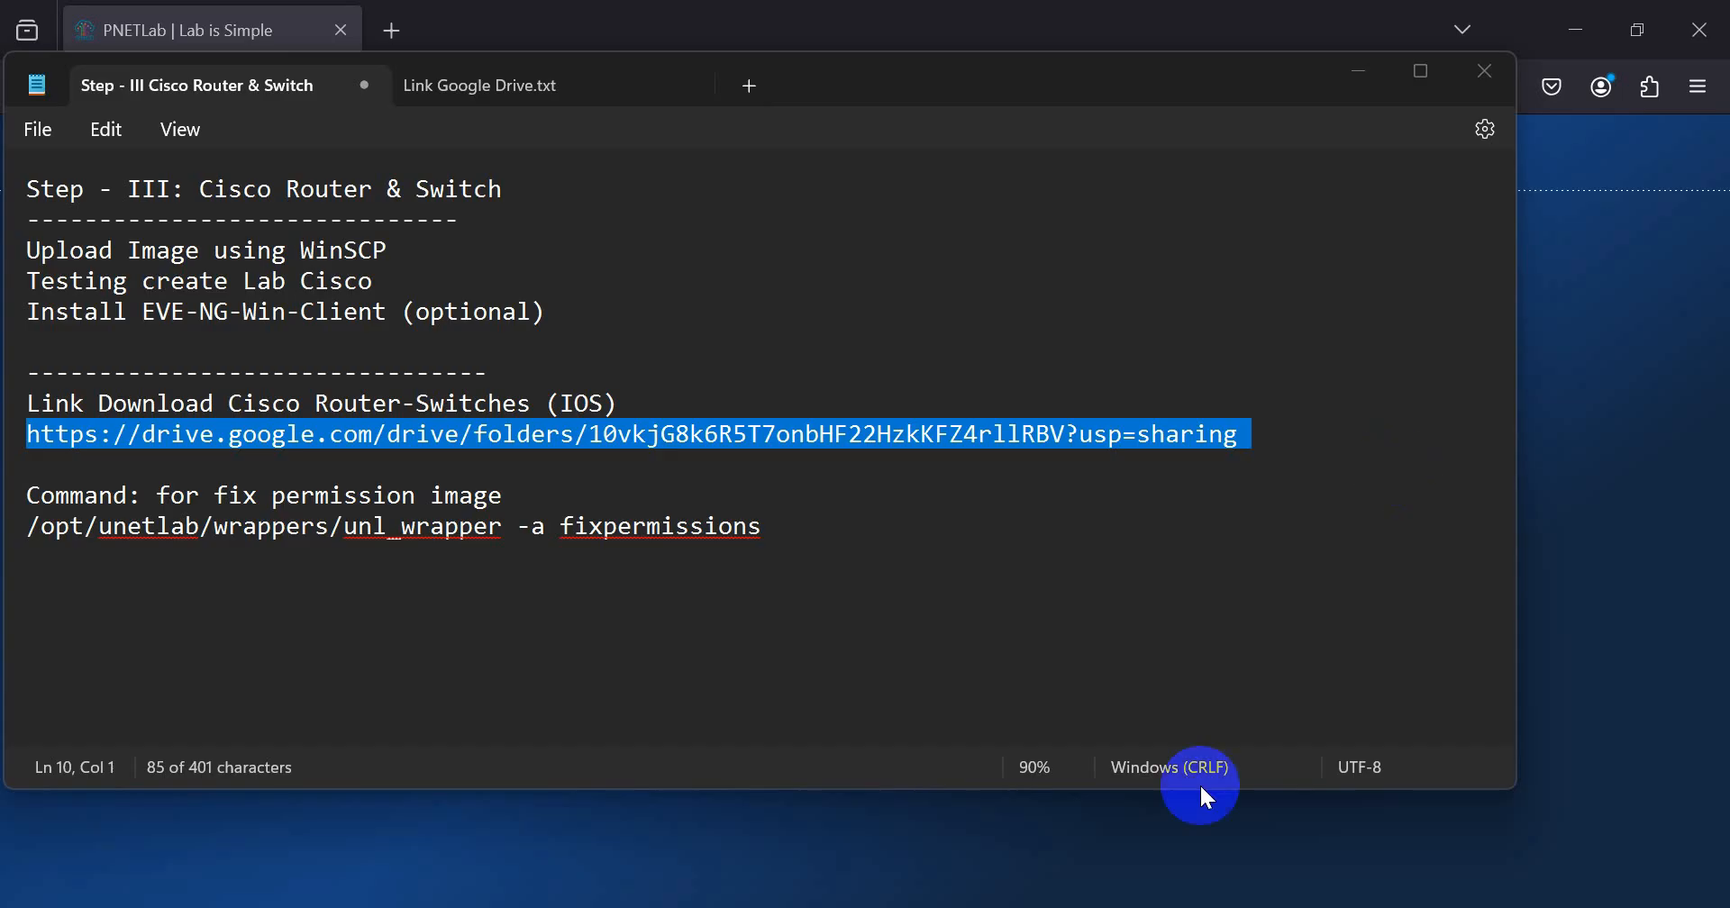
Step: Review the Step - III tasks in the notes: uploading images with WinSCP, testing a Cisco lab, and the optional EVE-NG-Win-Client installation
click(315, 312)
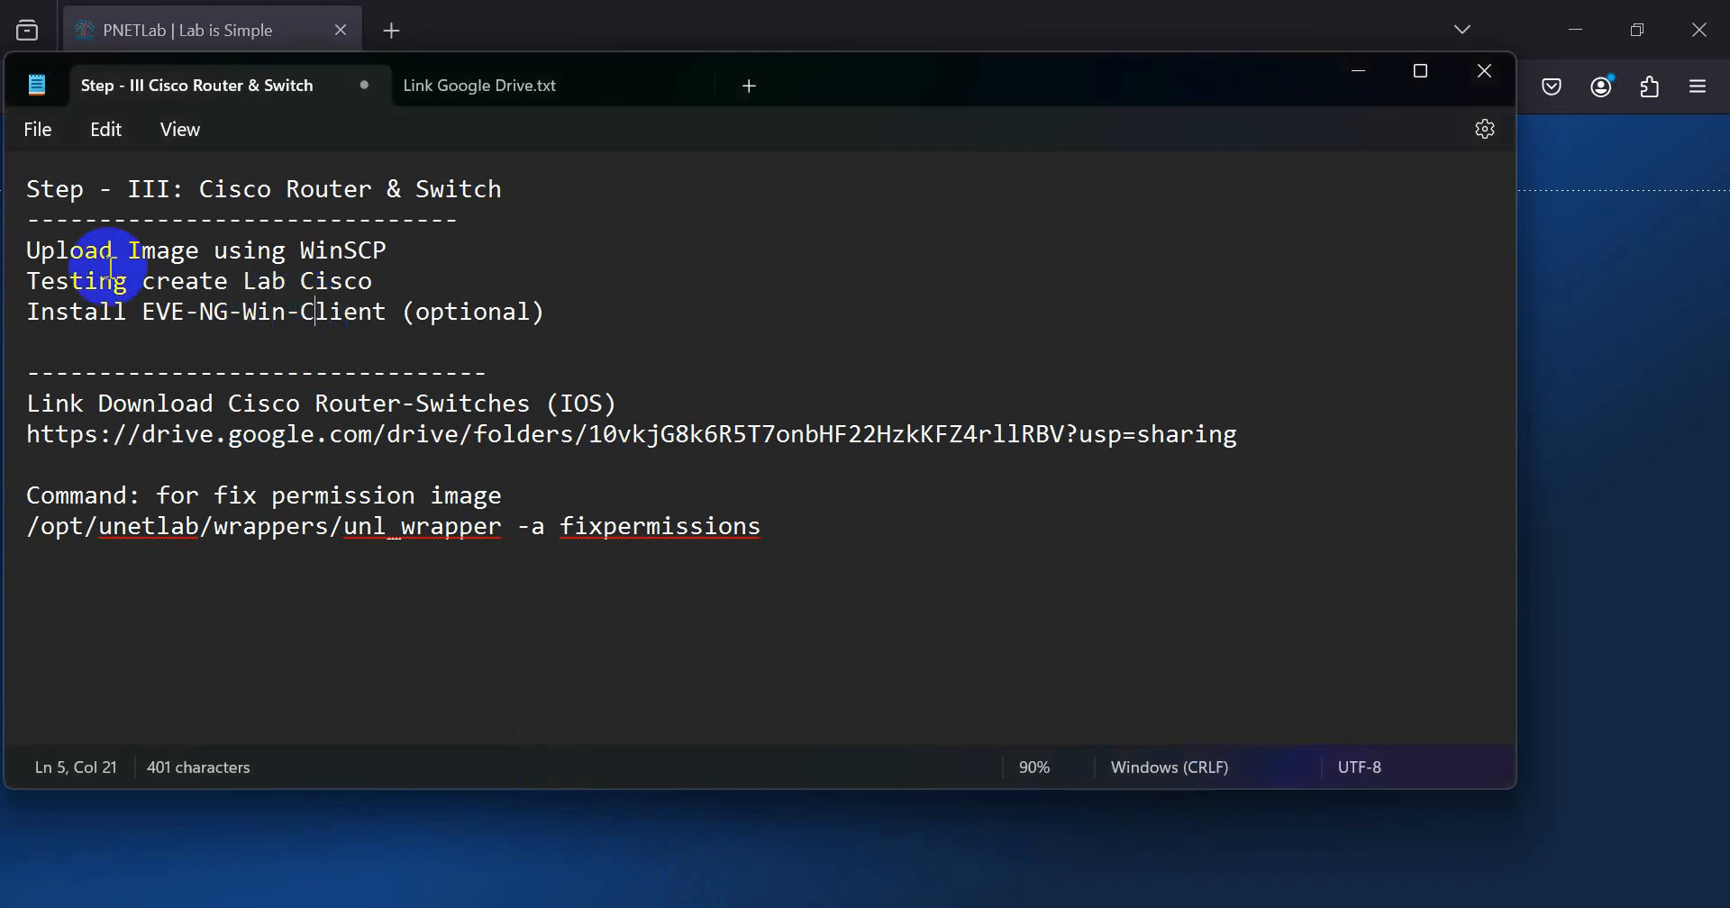
triple_click(25, 257)
click(85, 249)
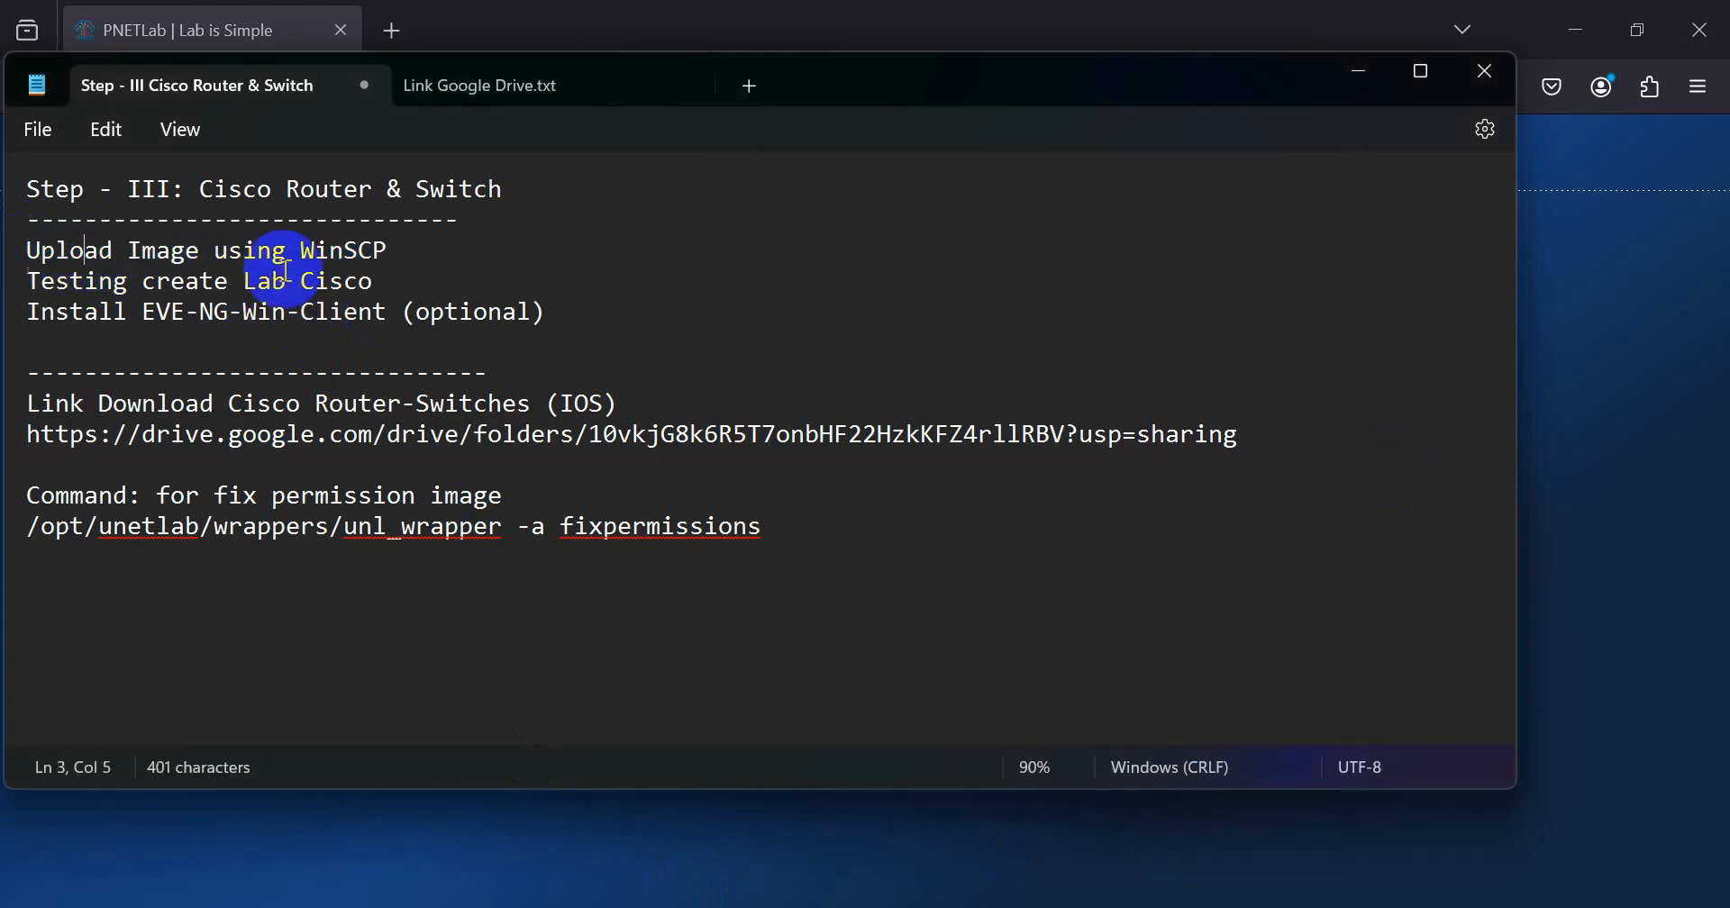
double_click(340, 251)
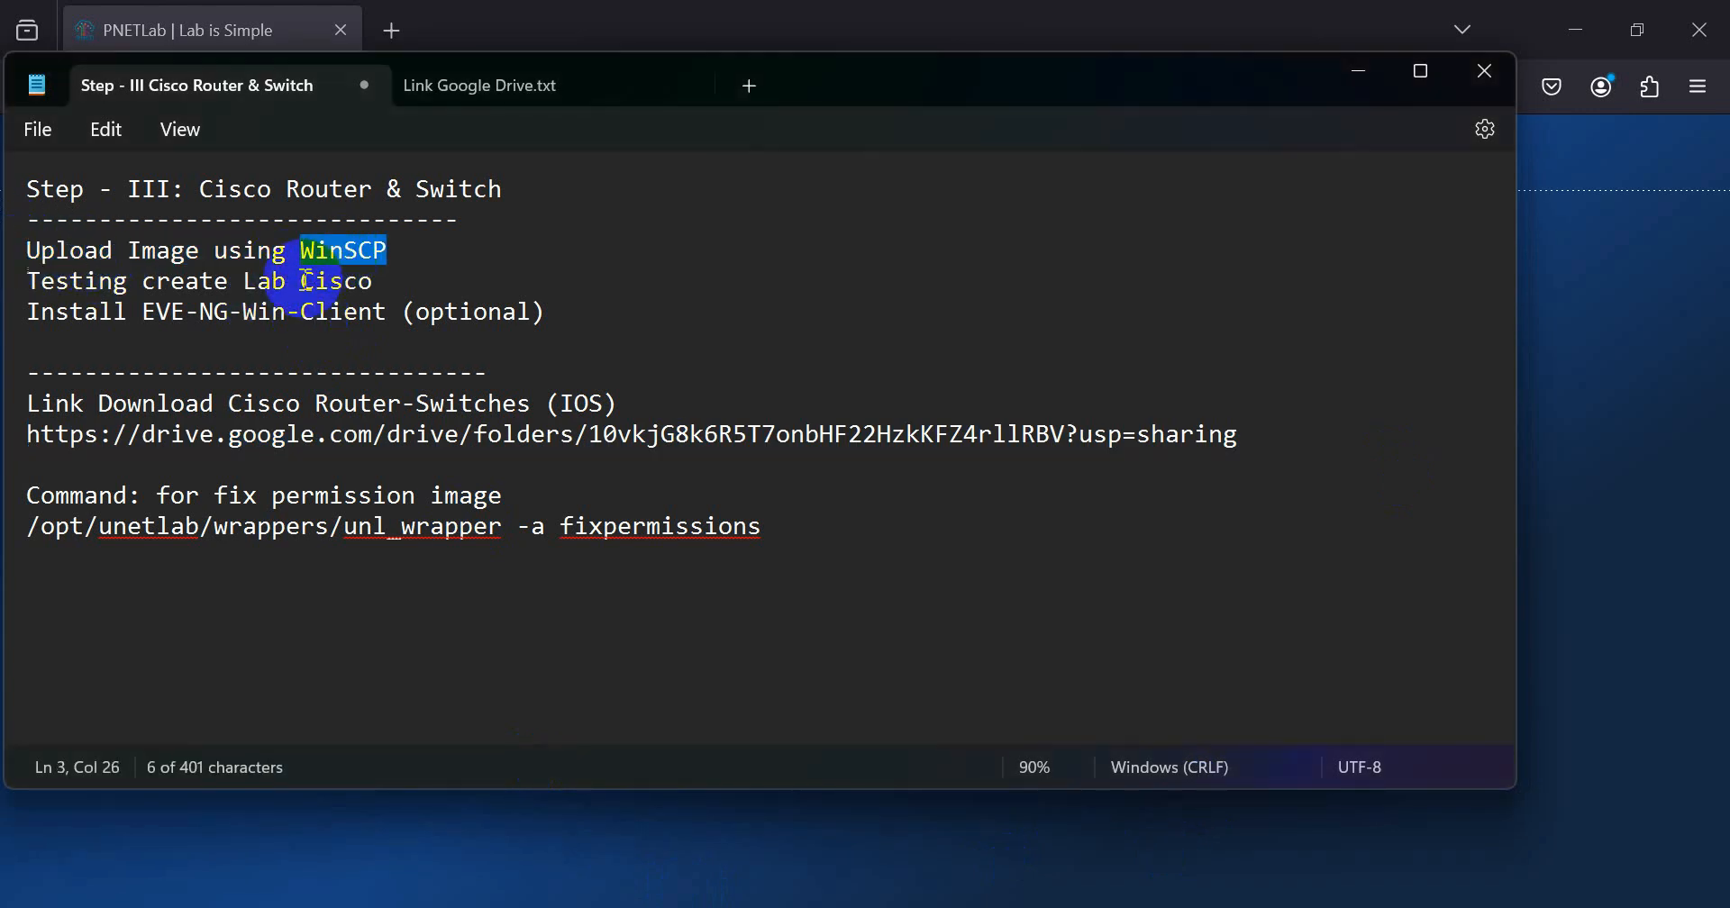
click(70, 280)
click(340, 275)
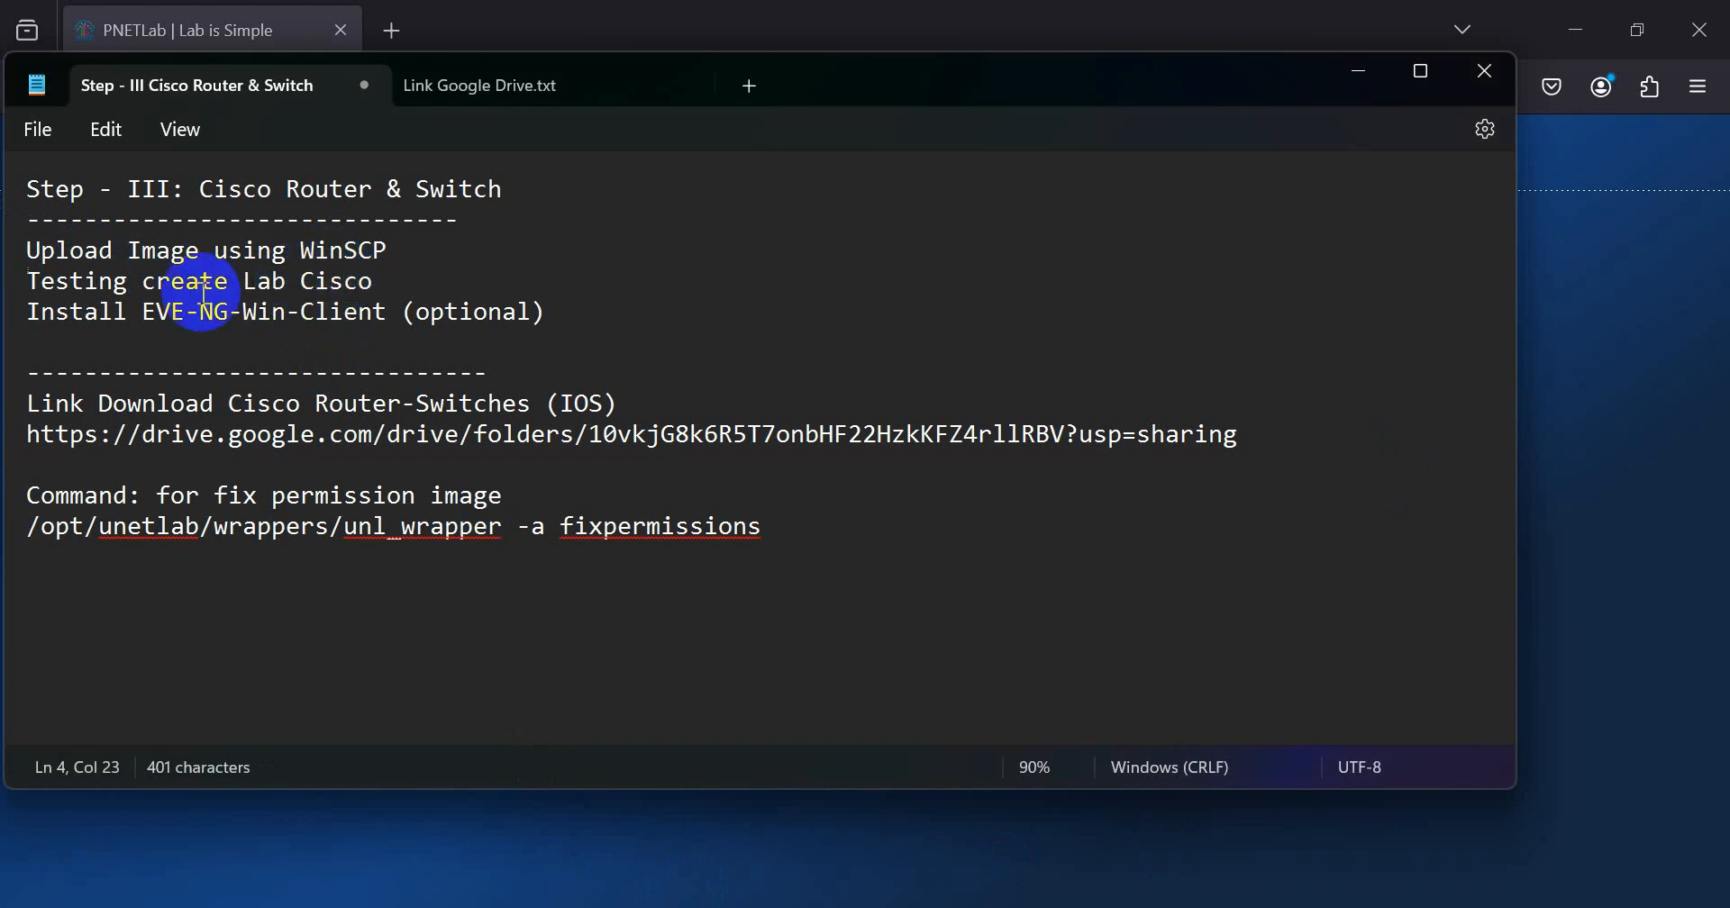
drag(156, 281, 370, 287)
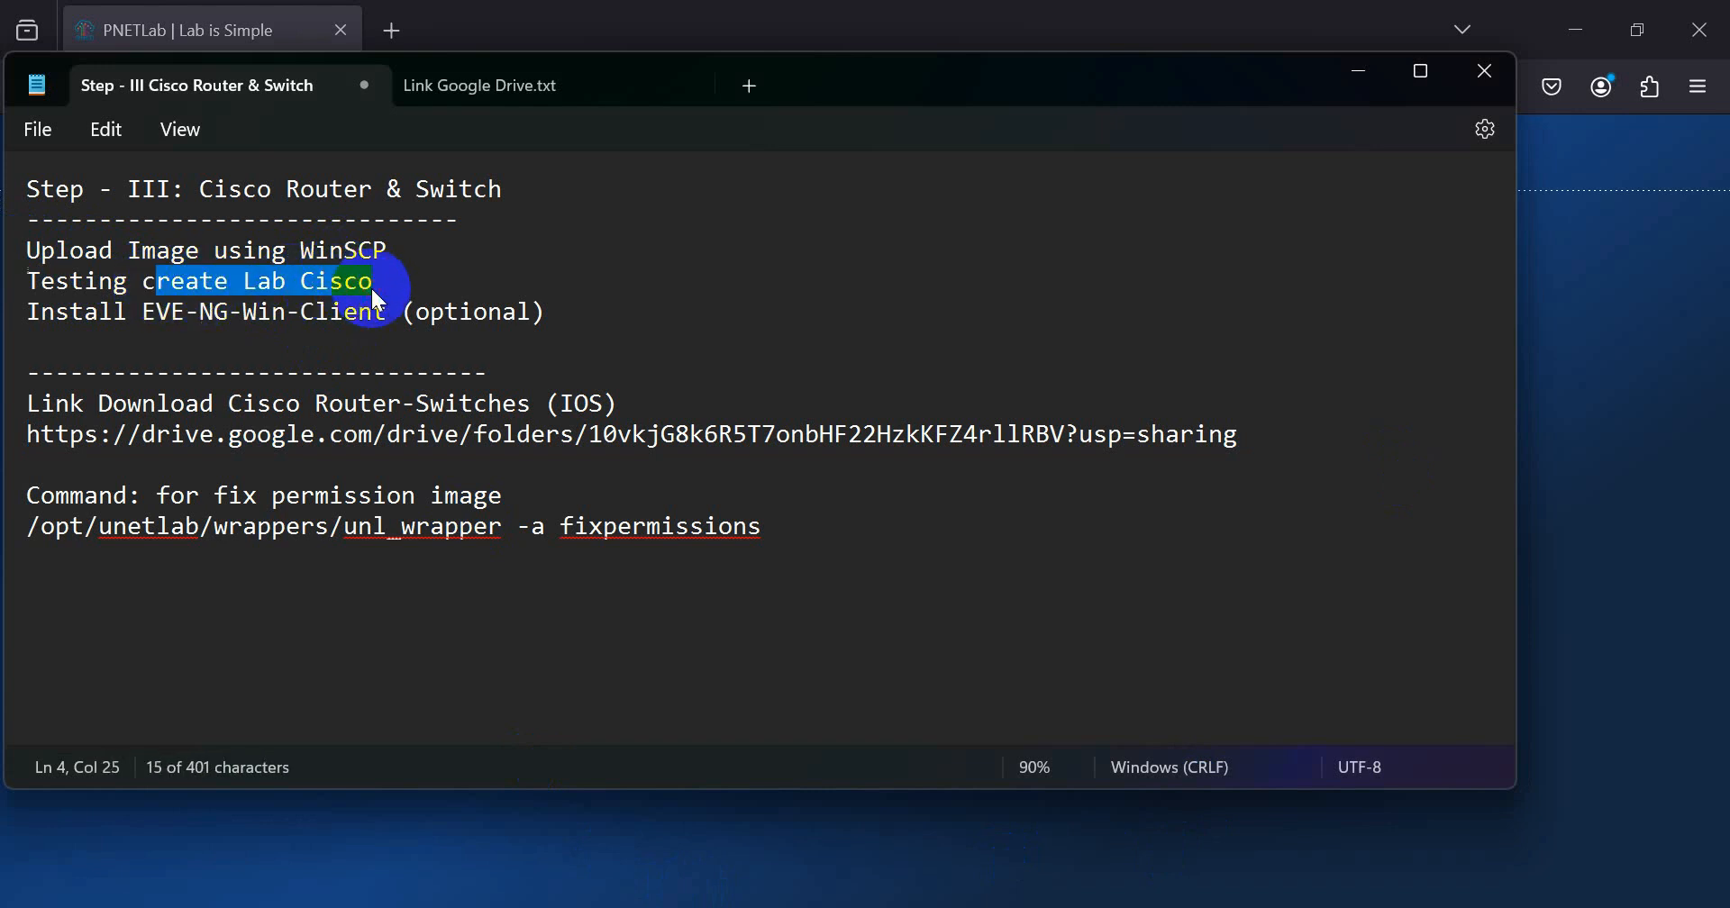
click(419, 290)
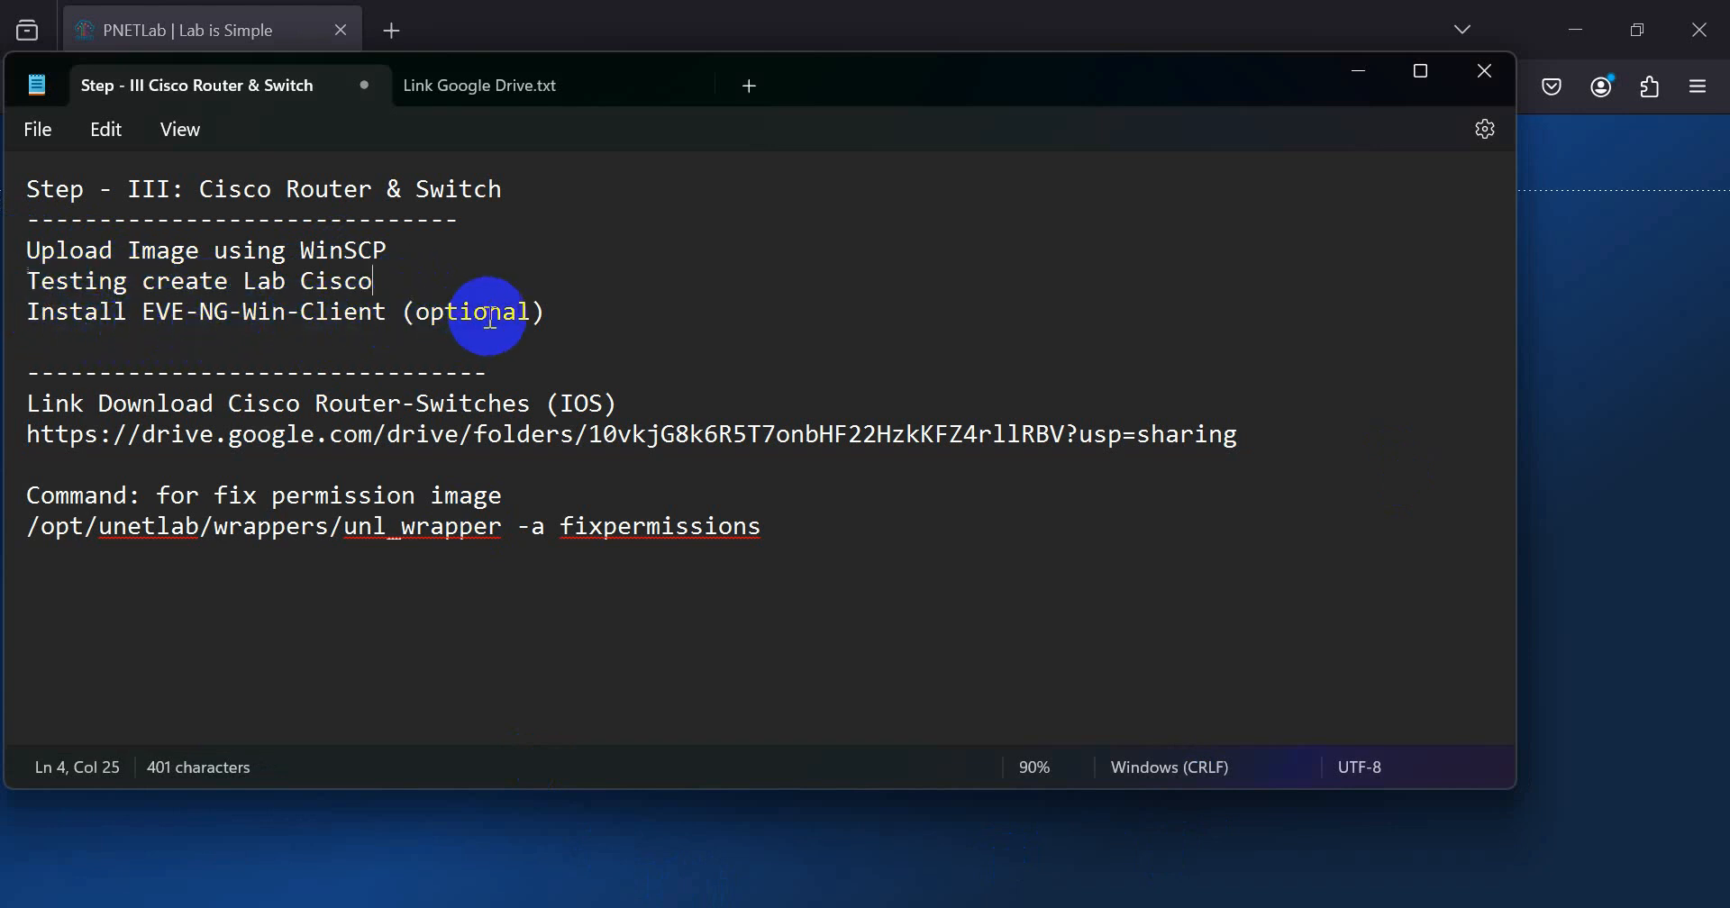
drag(417, 314, 540, 314)
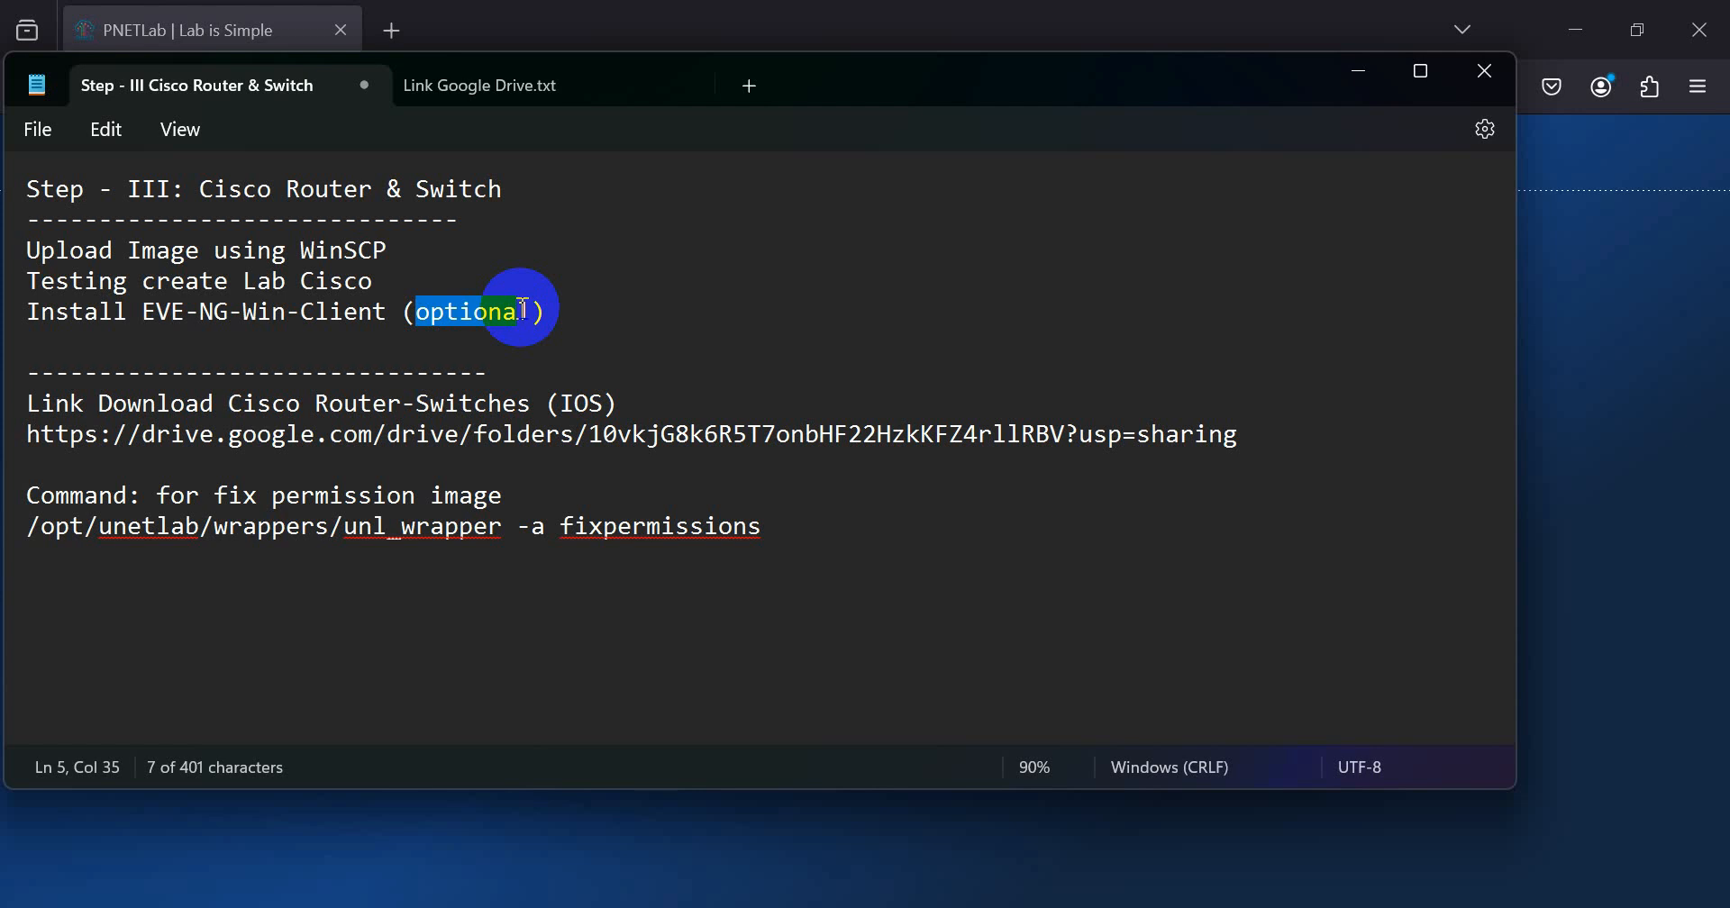
click(548, 314)
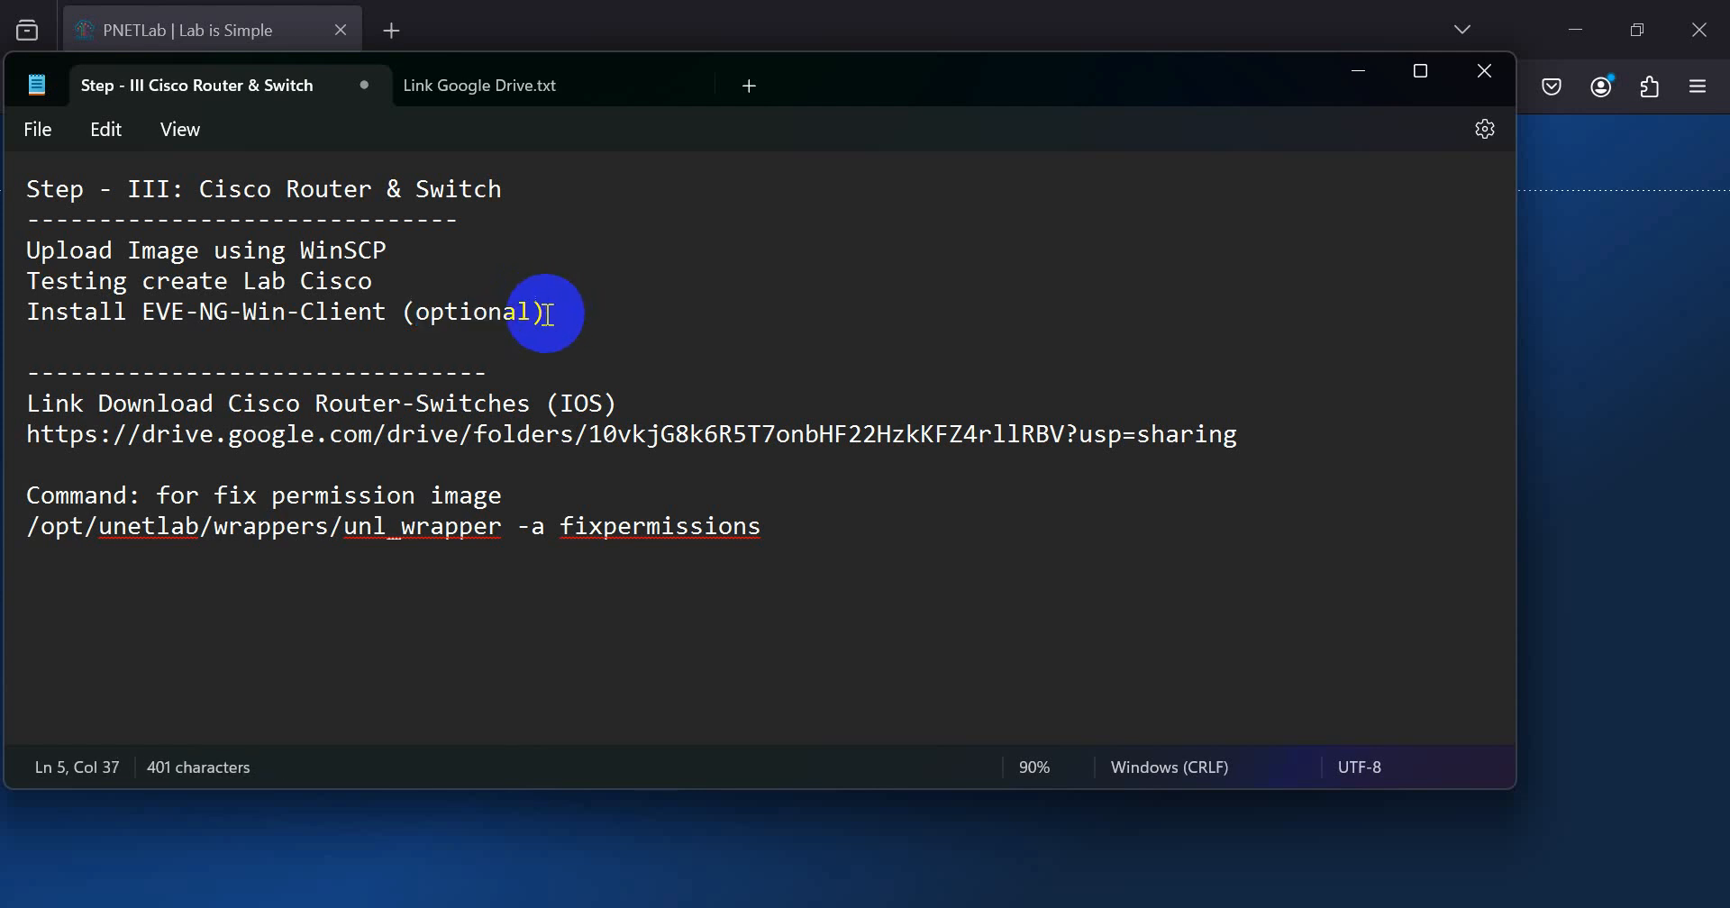
drag(546, 313, 82, 292)
double_click(76, 304)
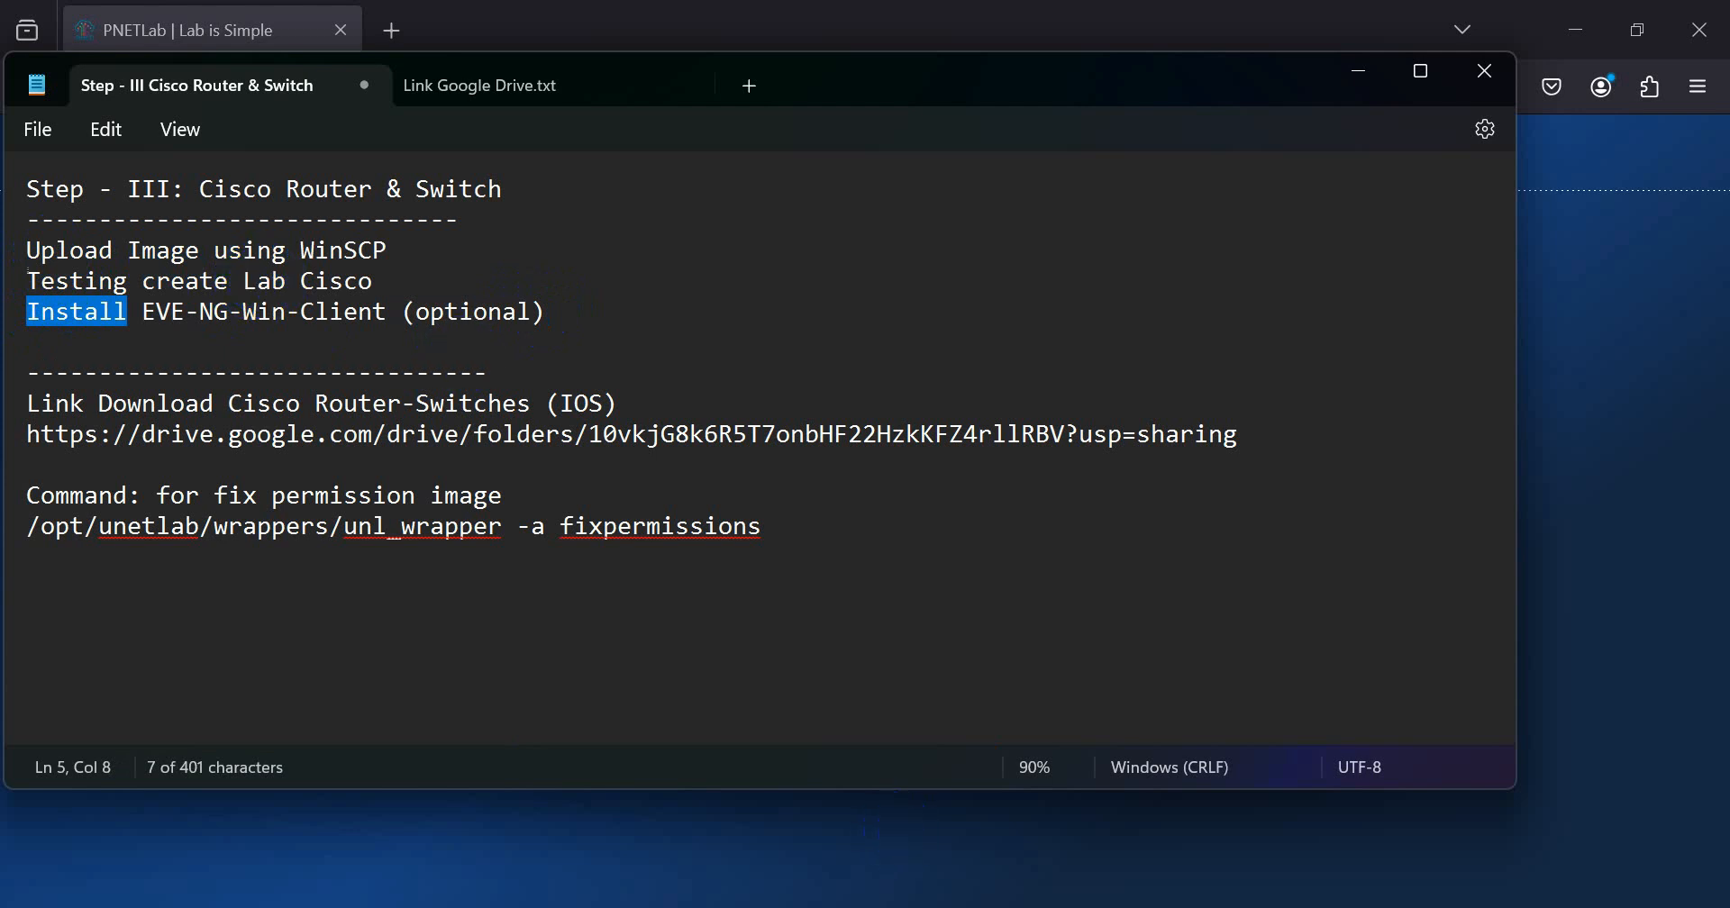
Step: Switch to File Explorer and open the addons_iol_bin folder in Downloads
key(alt+Tab)
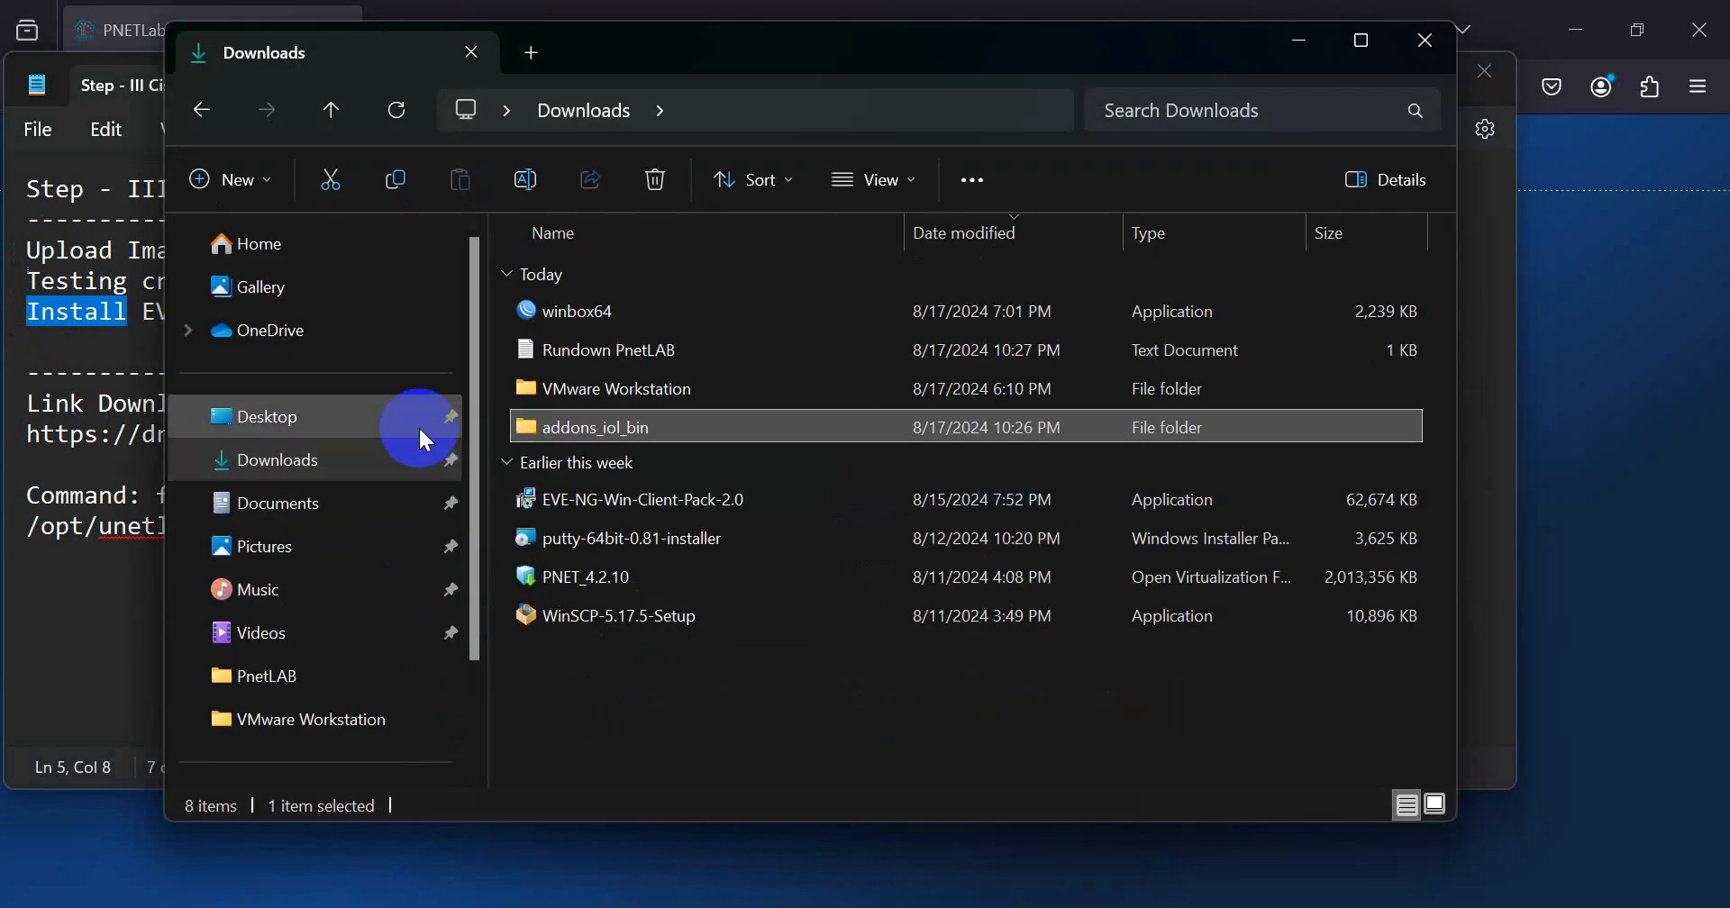
double_click(558, 433)
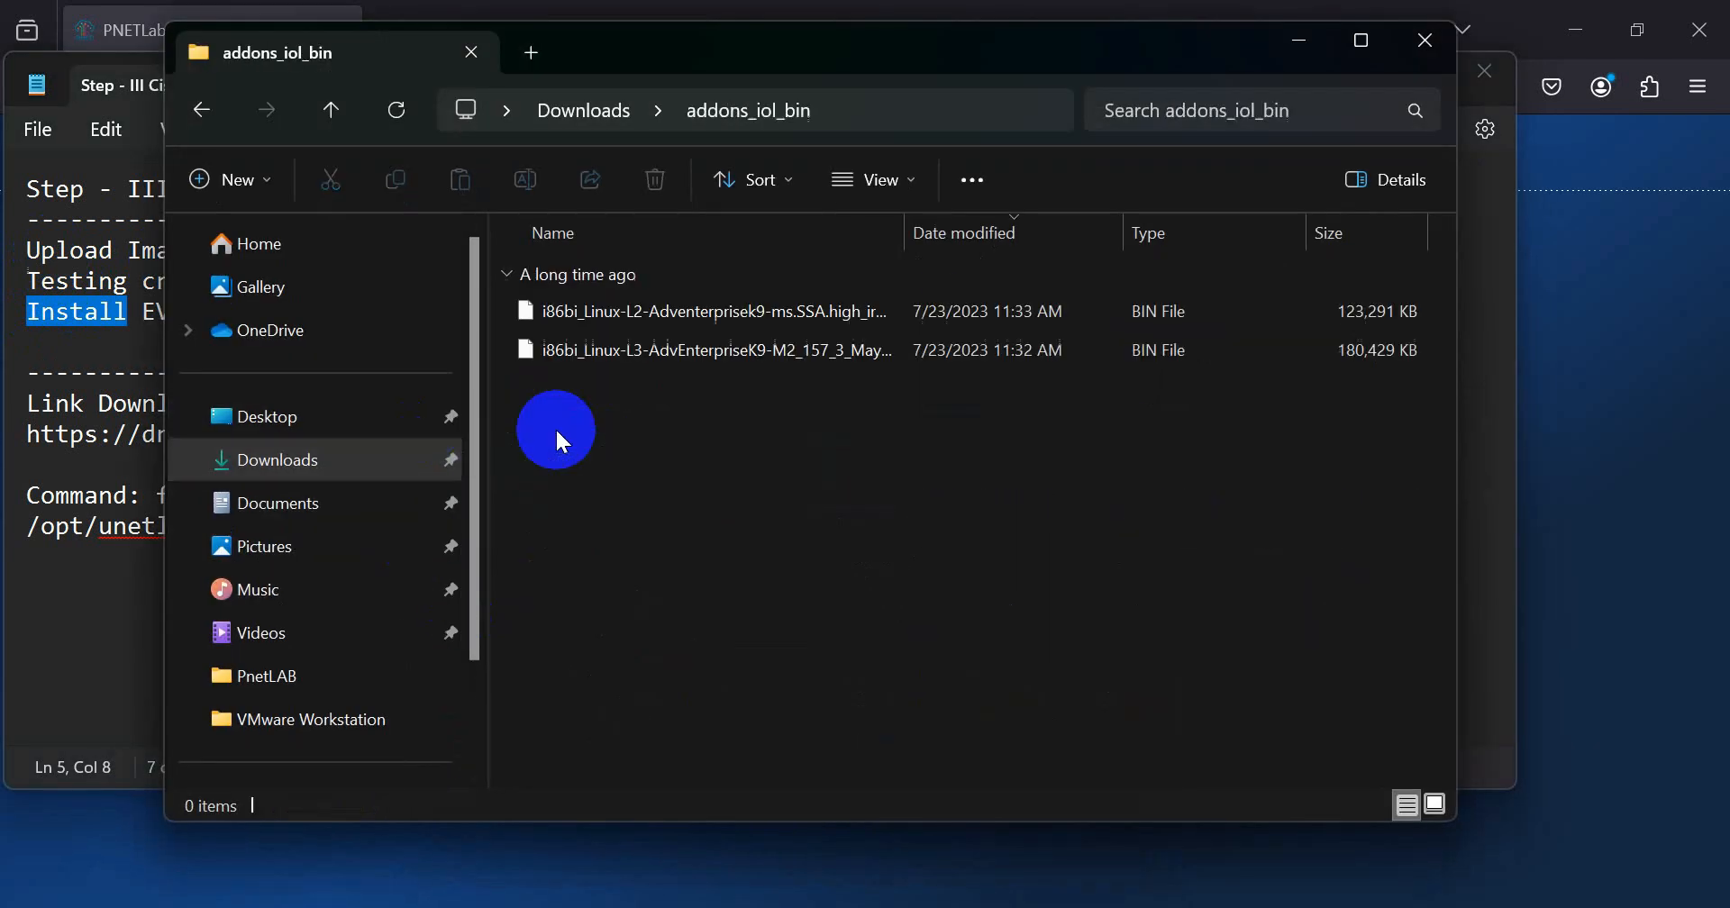
Step: Examine the L2 and L3 image files in the addons_iol_bin folder in Downloads, and close File Explorer
click(321, 462)
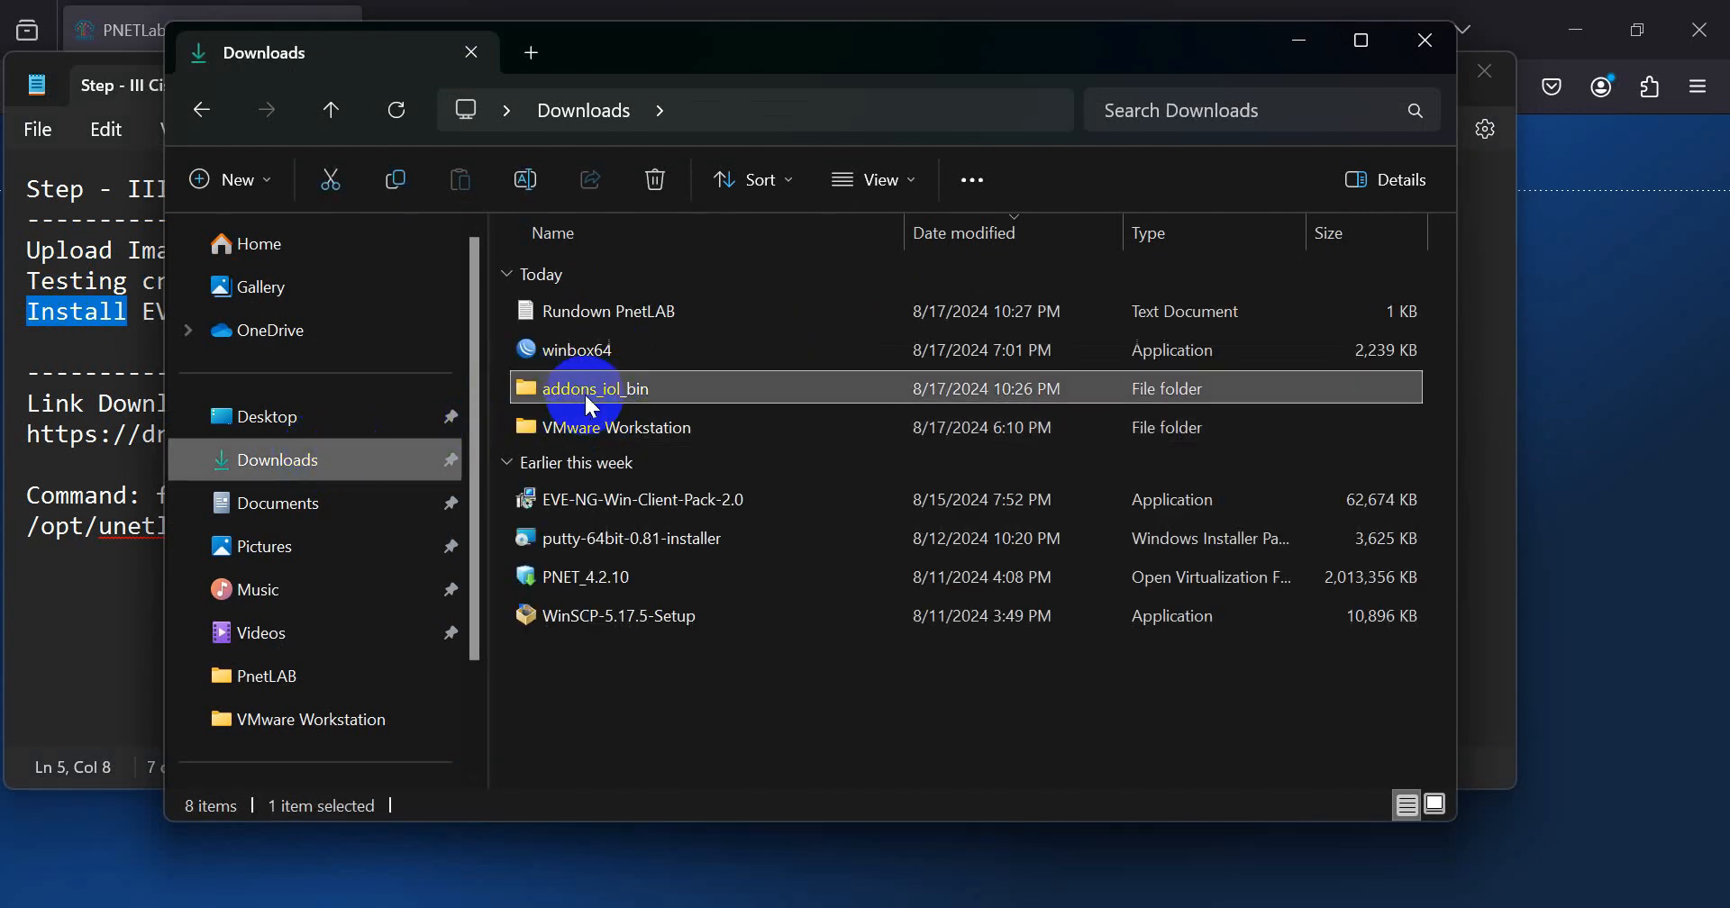
mouse_move(587, 408)
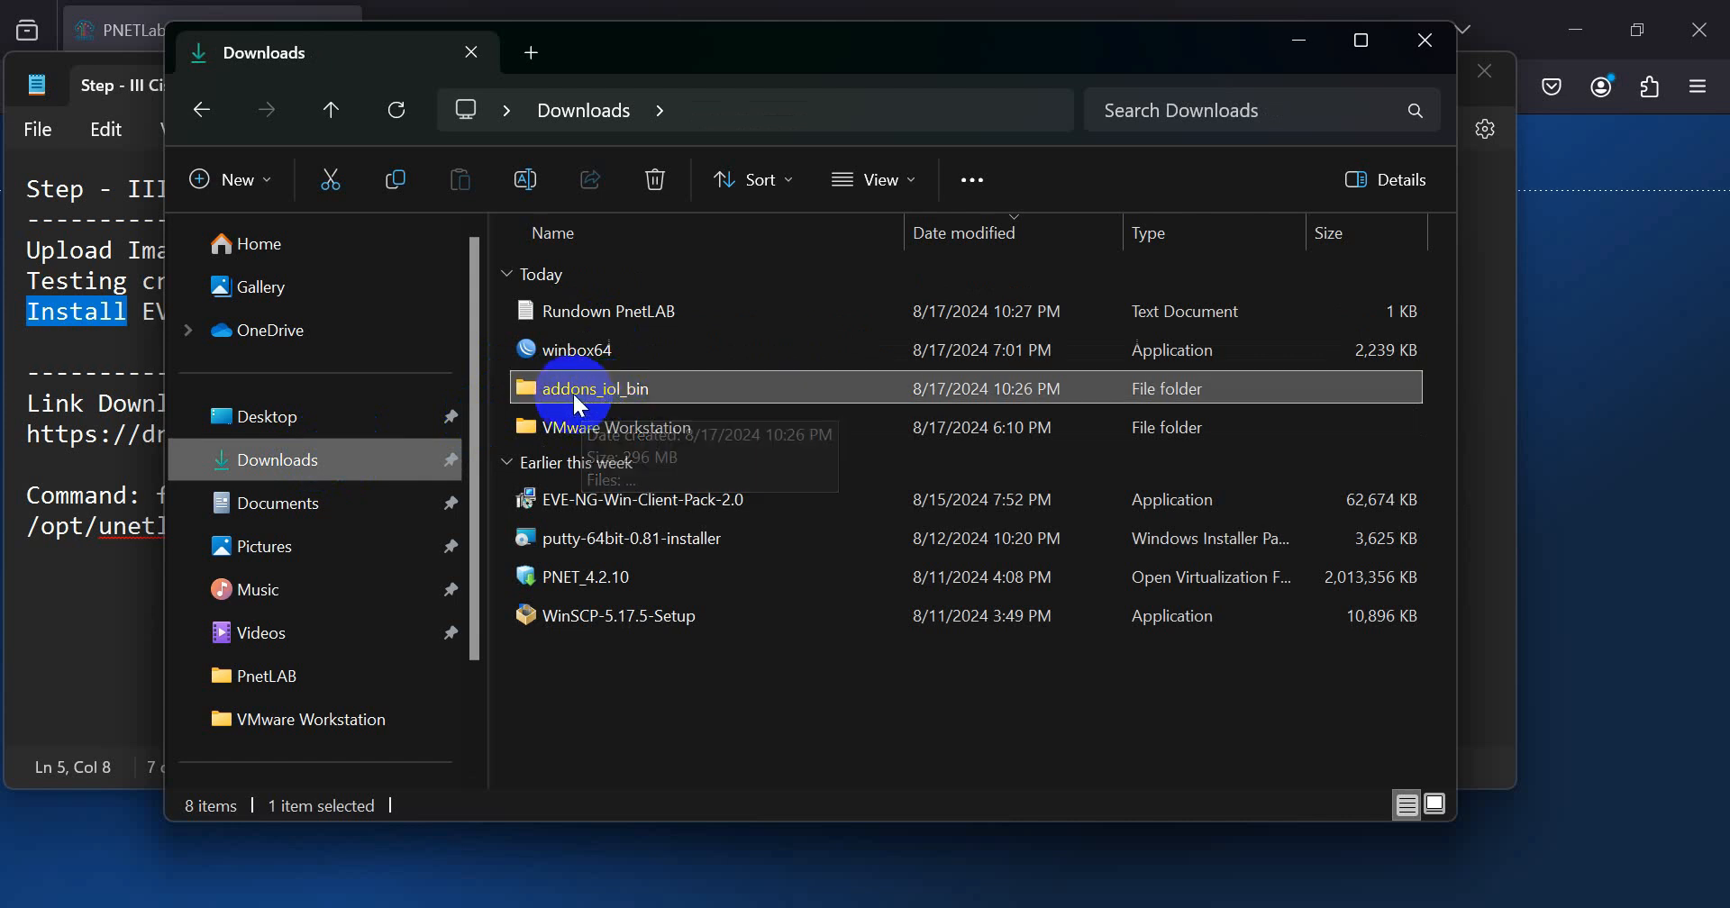
double_click(585, 390)
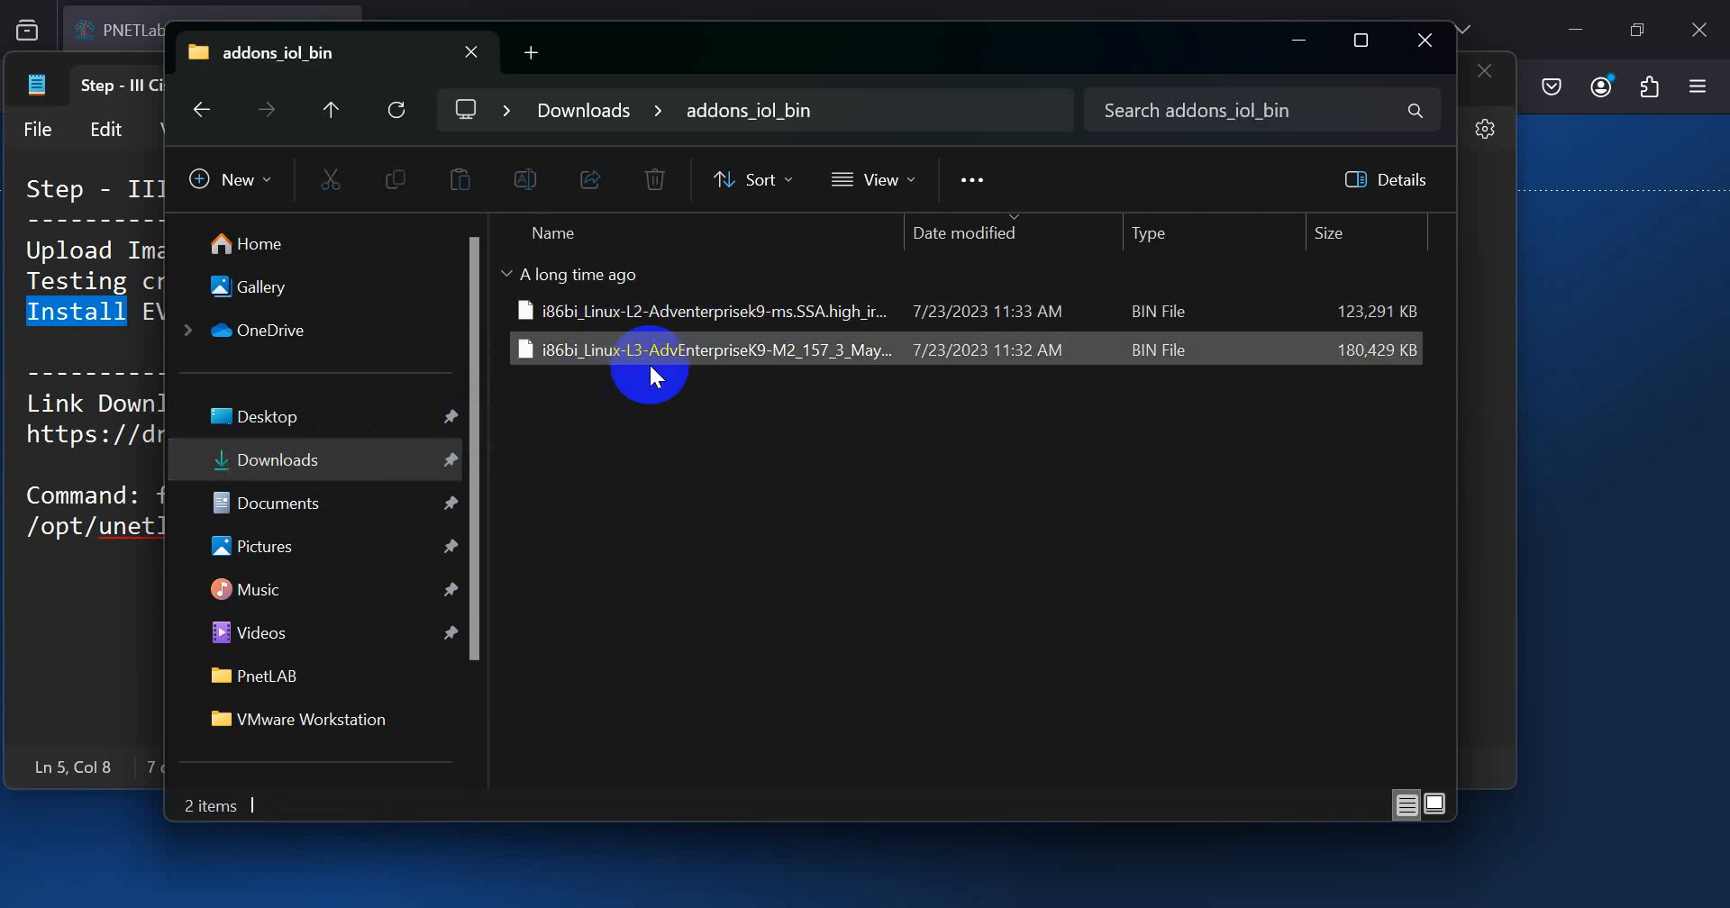
click(685, 319)
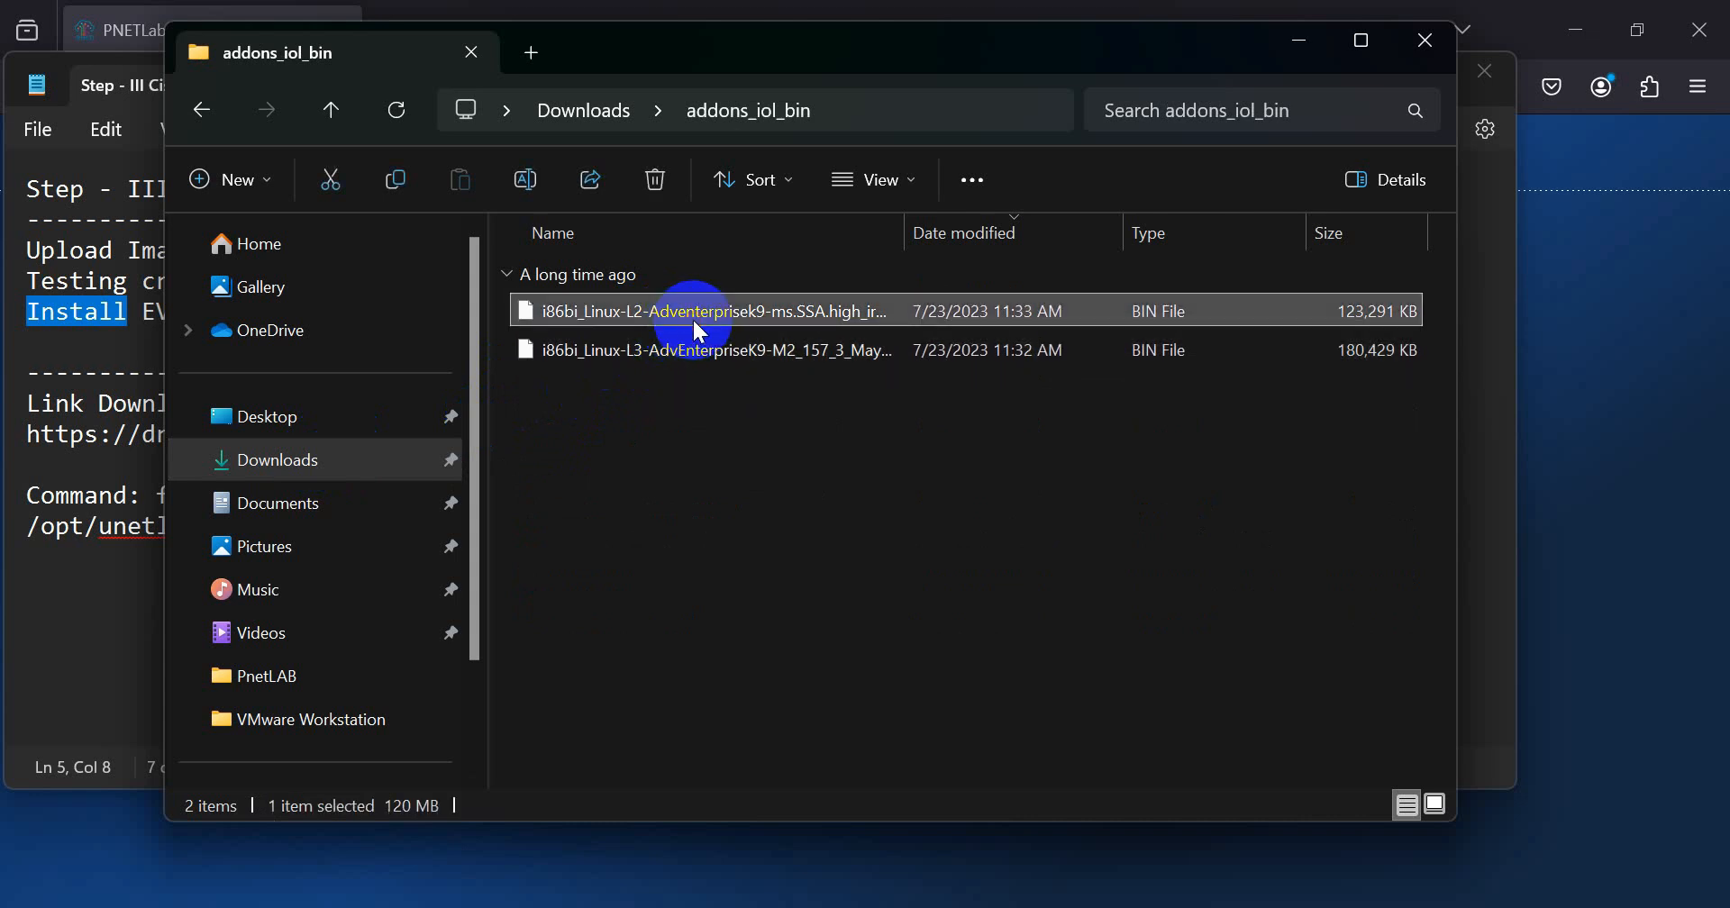
click(702, 354)
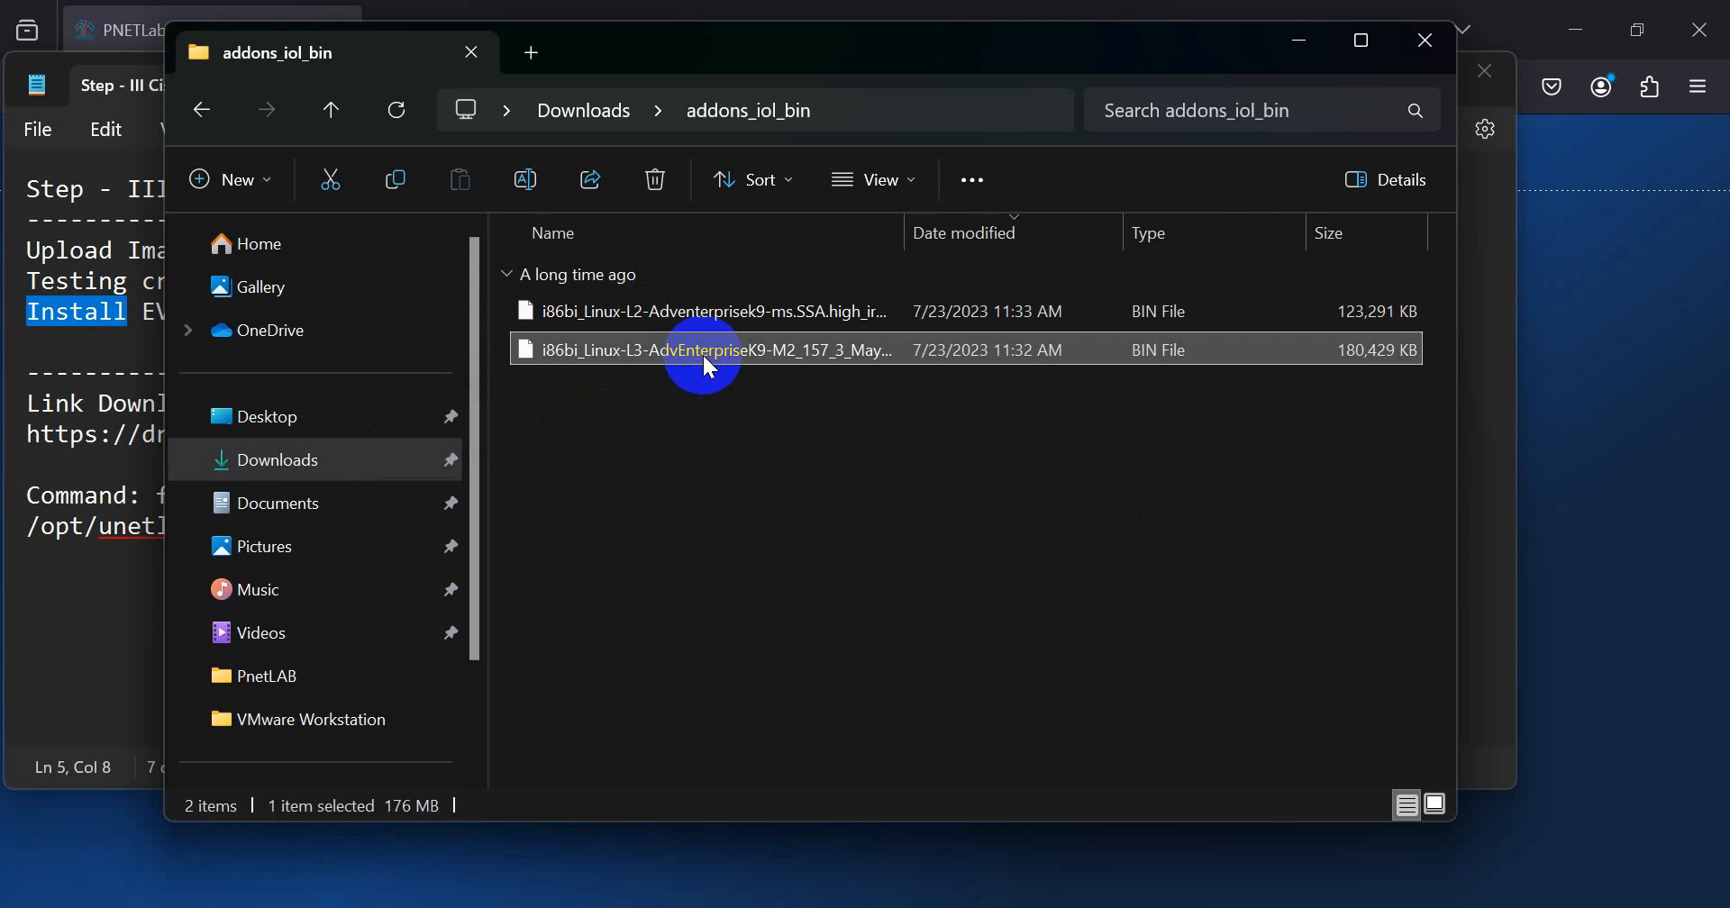
click(1424, 38)
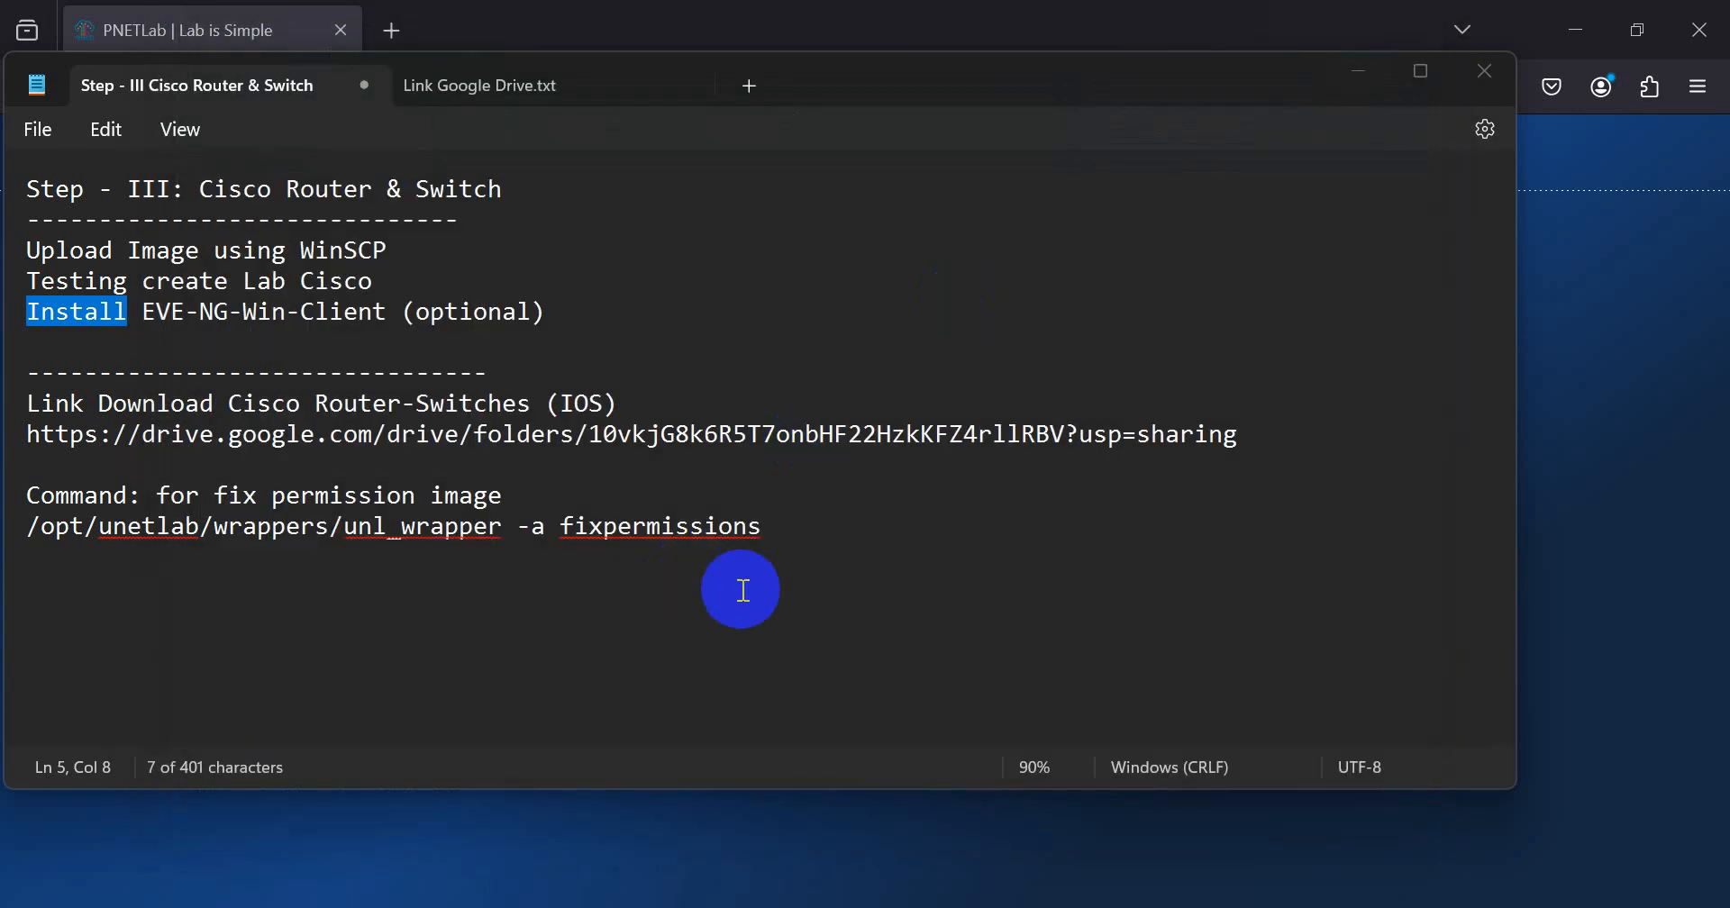
Step: Launch WinSCP and log in to host 192.168.59.100 over SFTP as root with the account password
key(super)
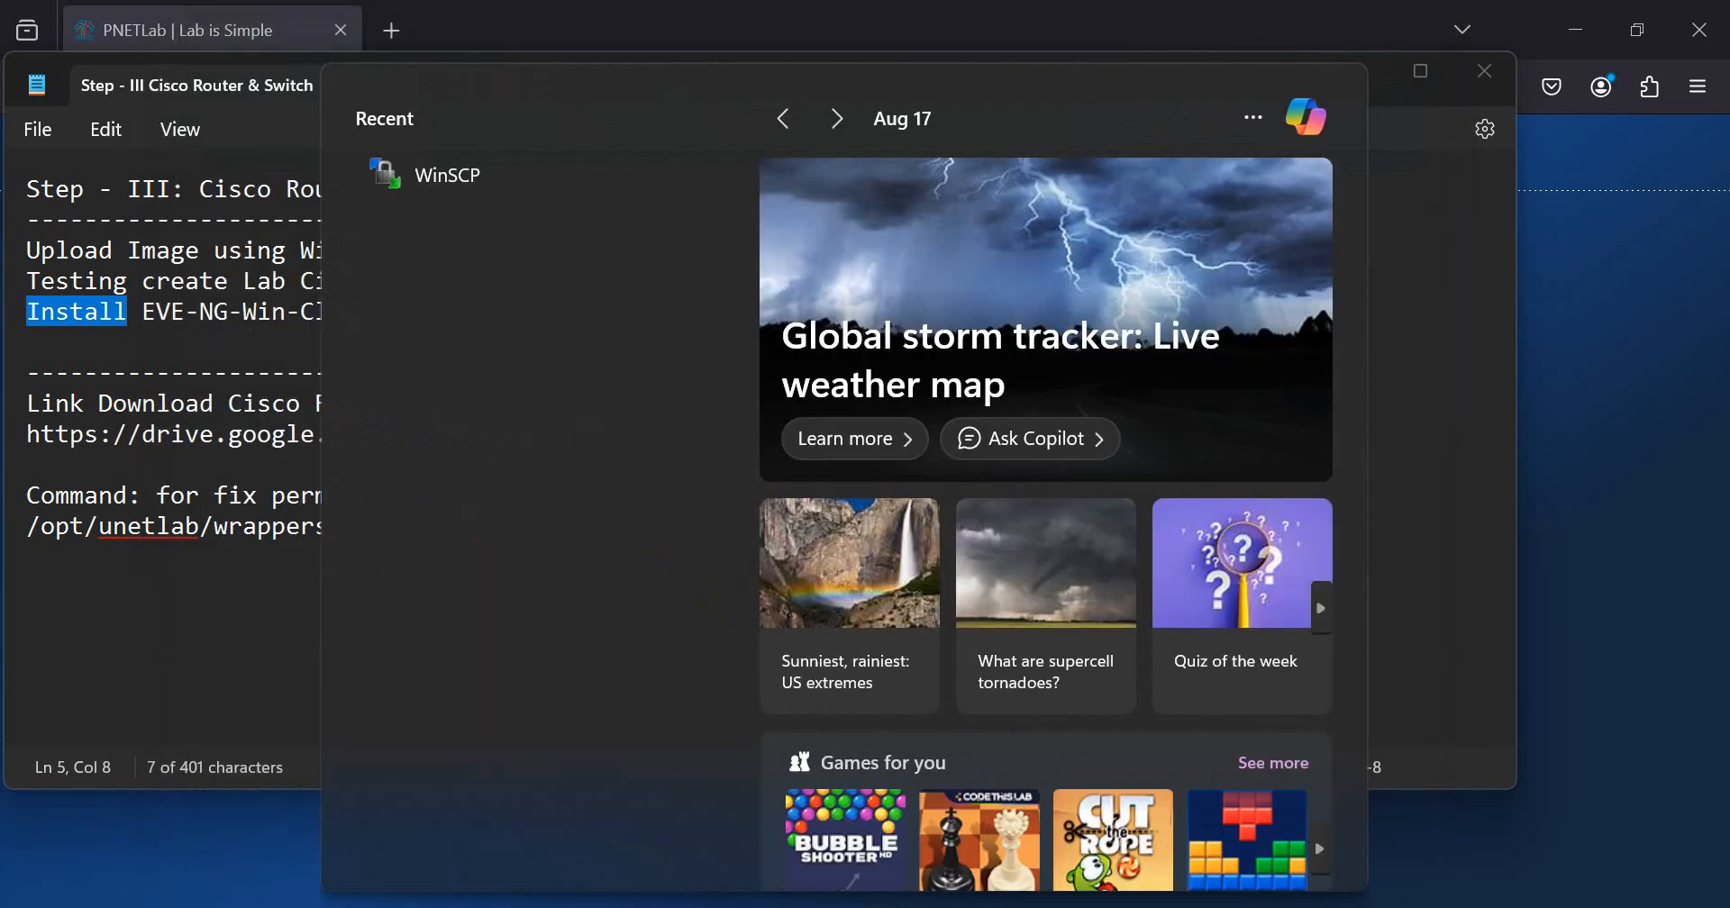
text(win)
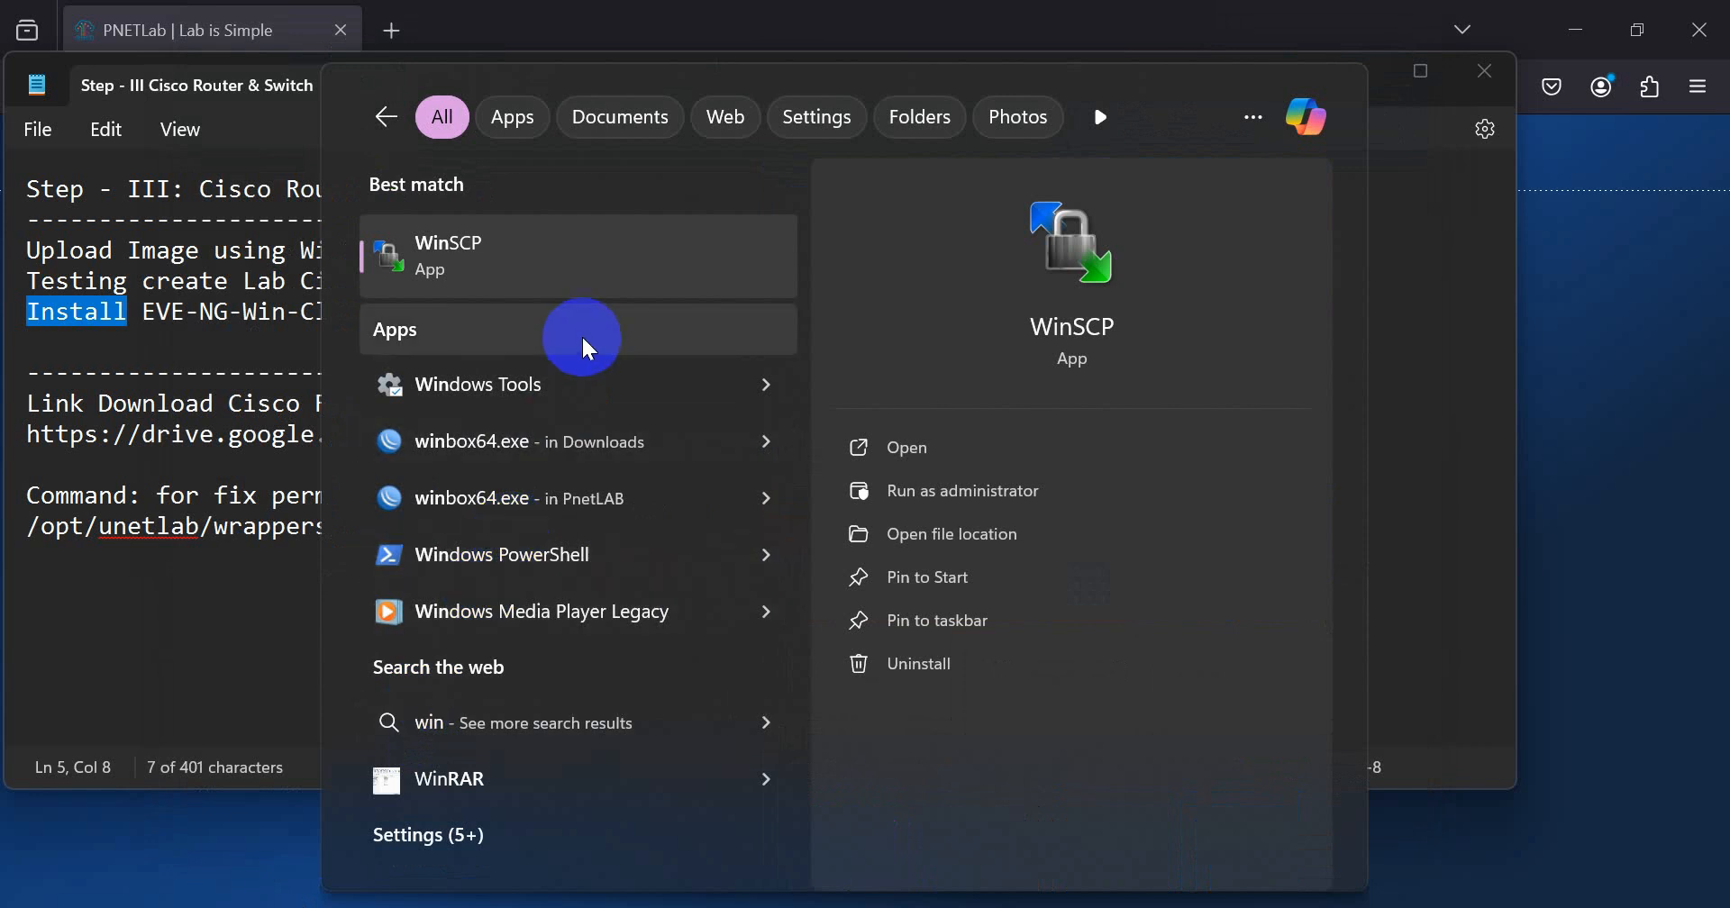
click(590, 290)
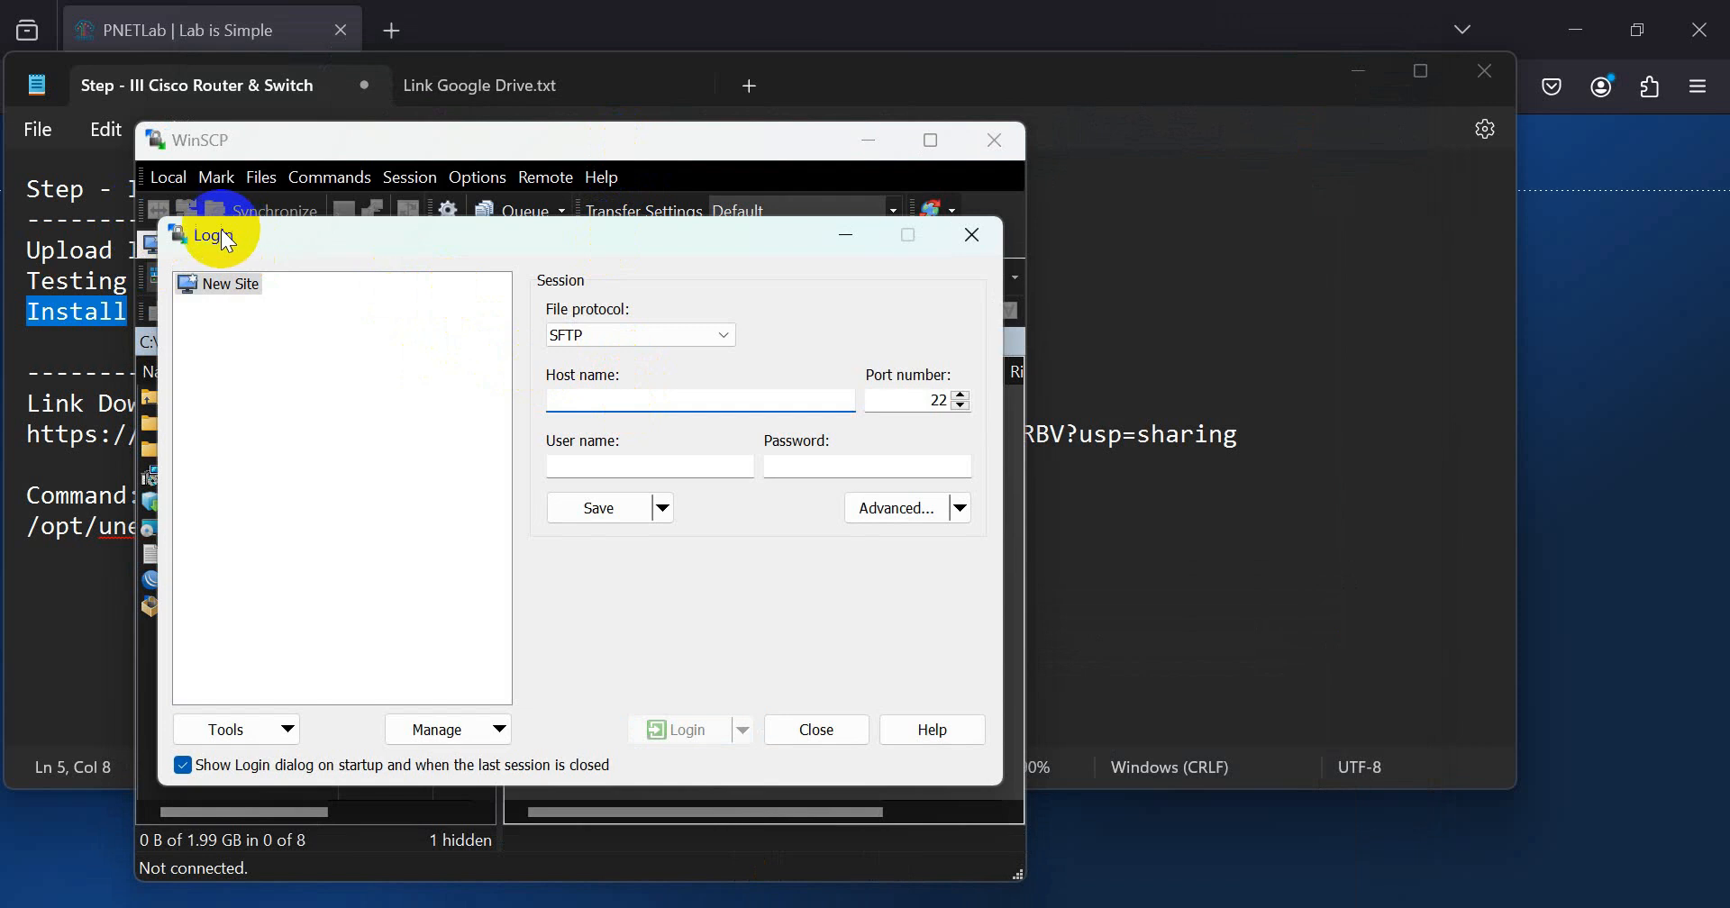
text(192.168.59.100)
click(624, 462)
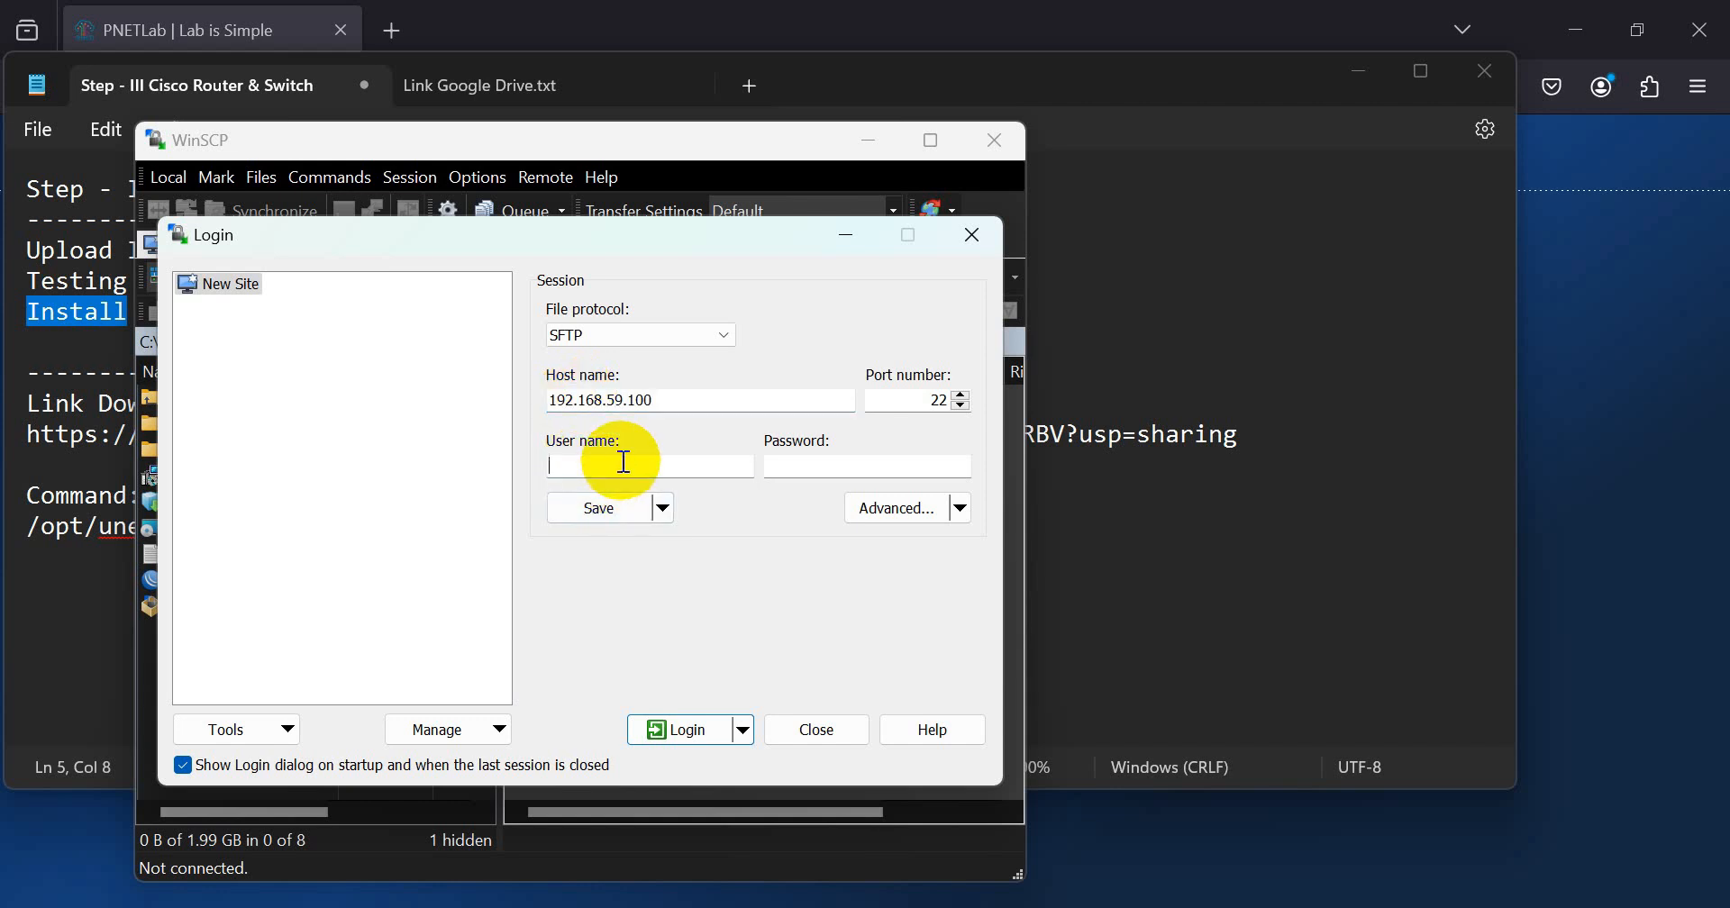
text(root)
click(784, 470)
text(pne)
click(688, 726)
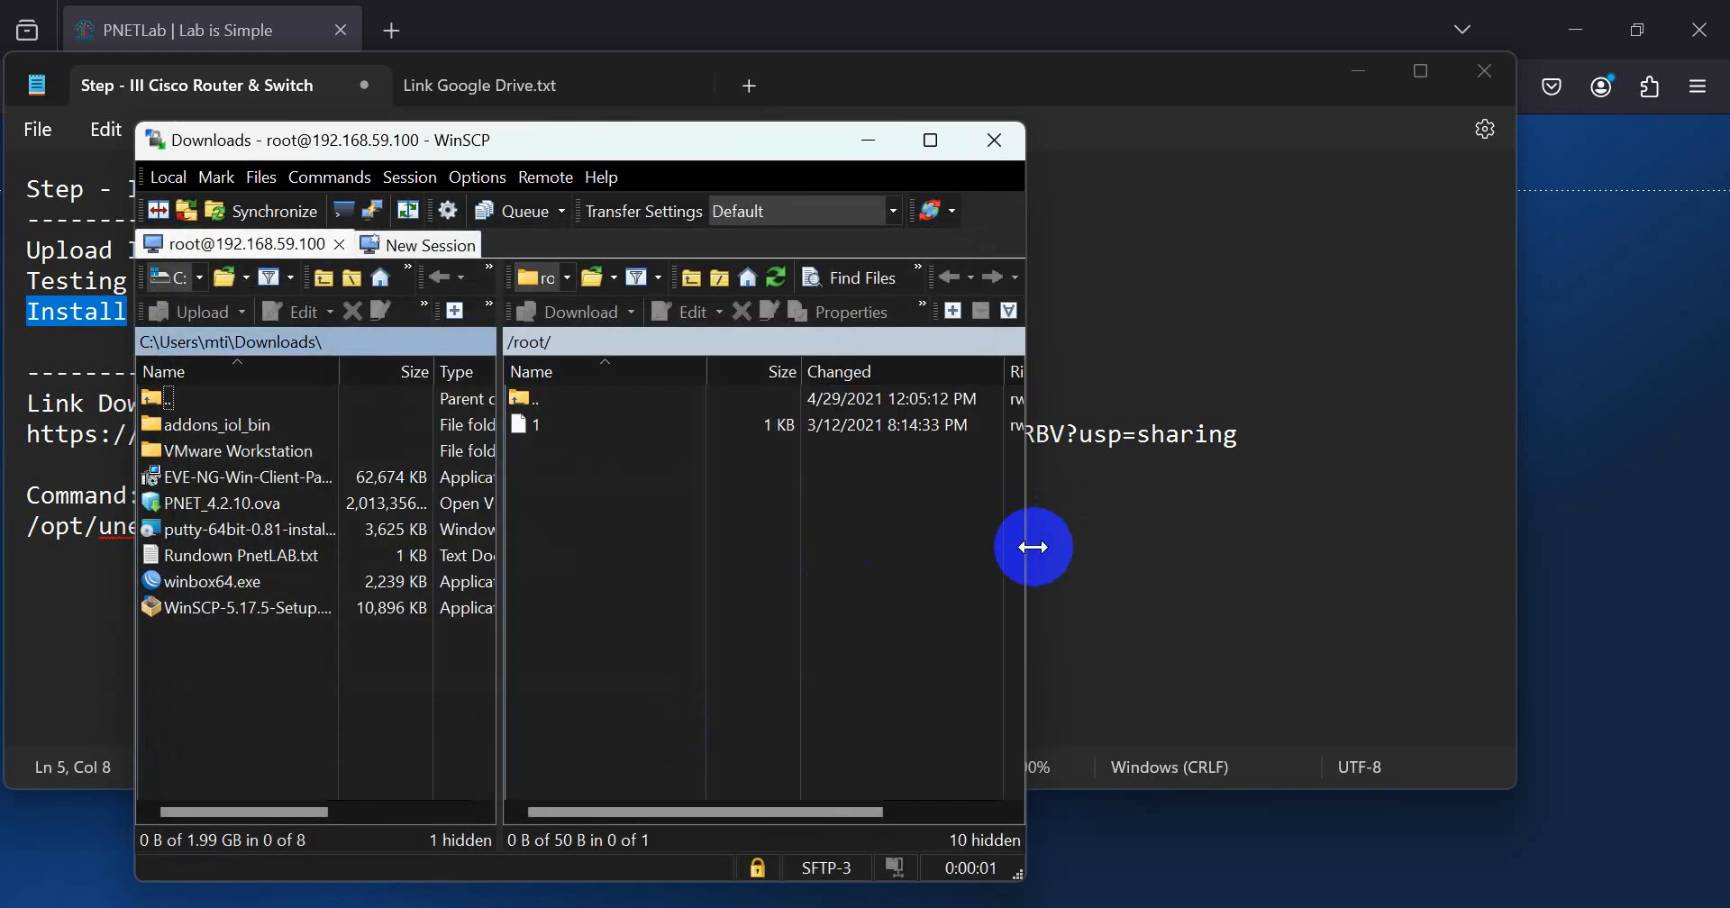
Step: Widen the WinSCP window and open the local Downloads\addons_iol_bin folder
drag(1030, 553, 1307, 579)
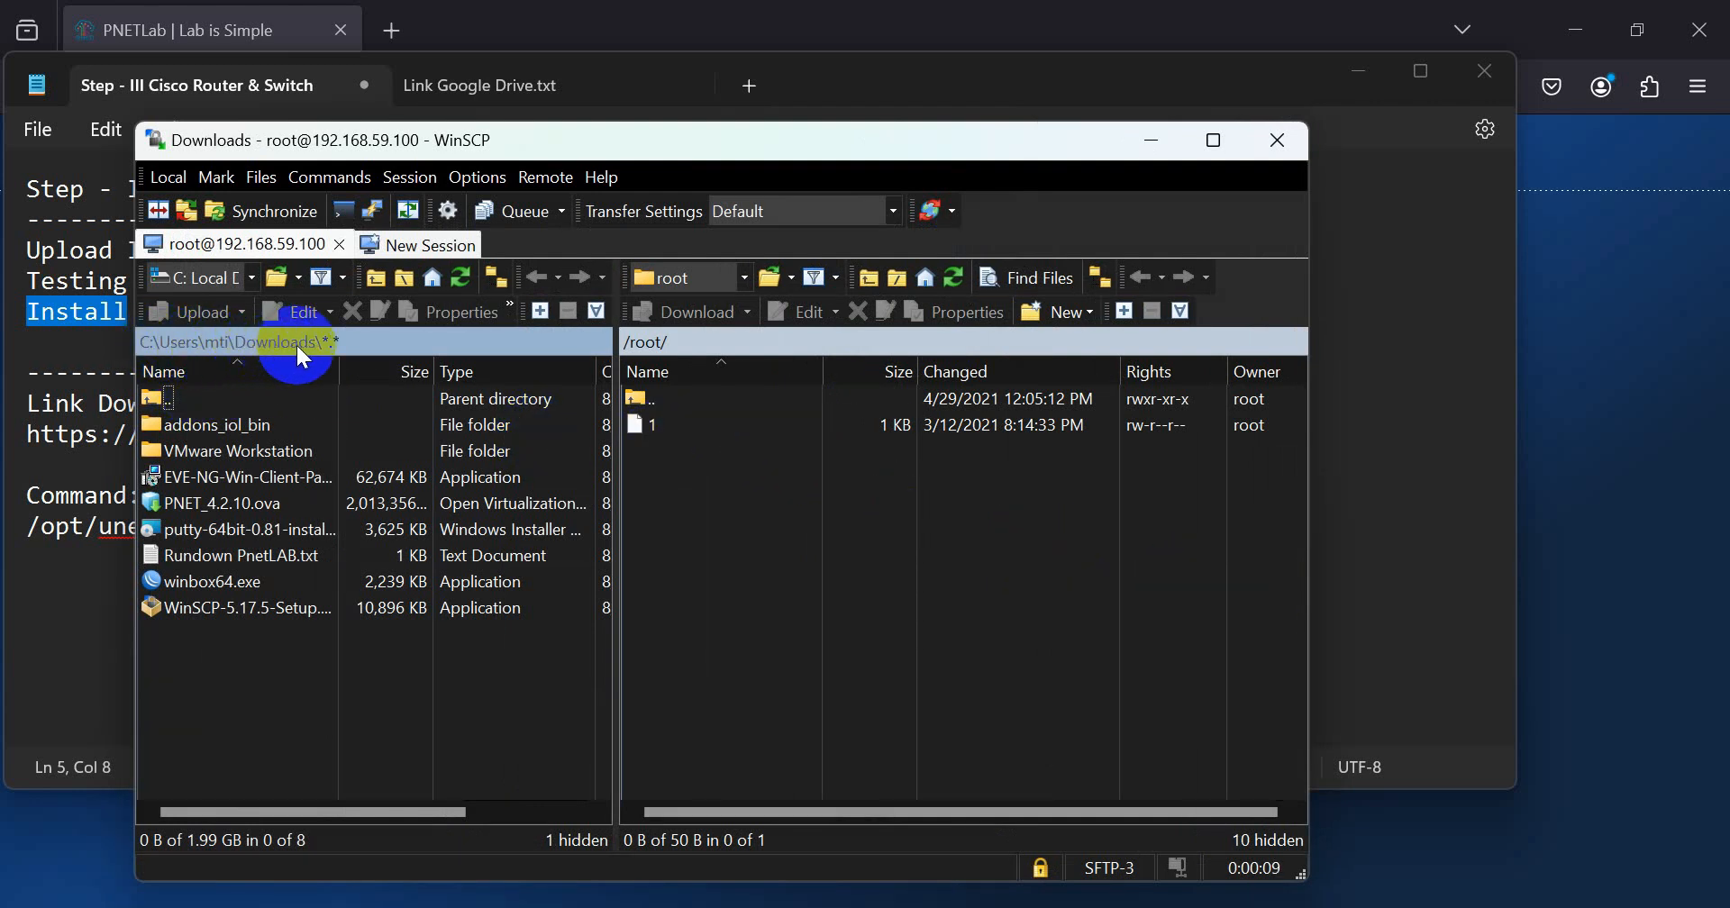
double_click(168, 404)
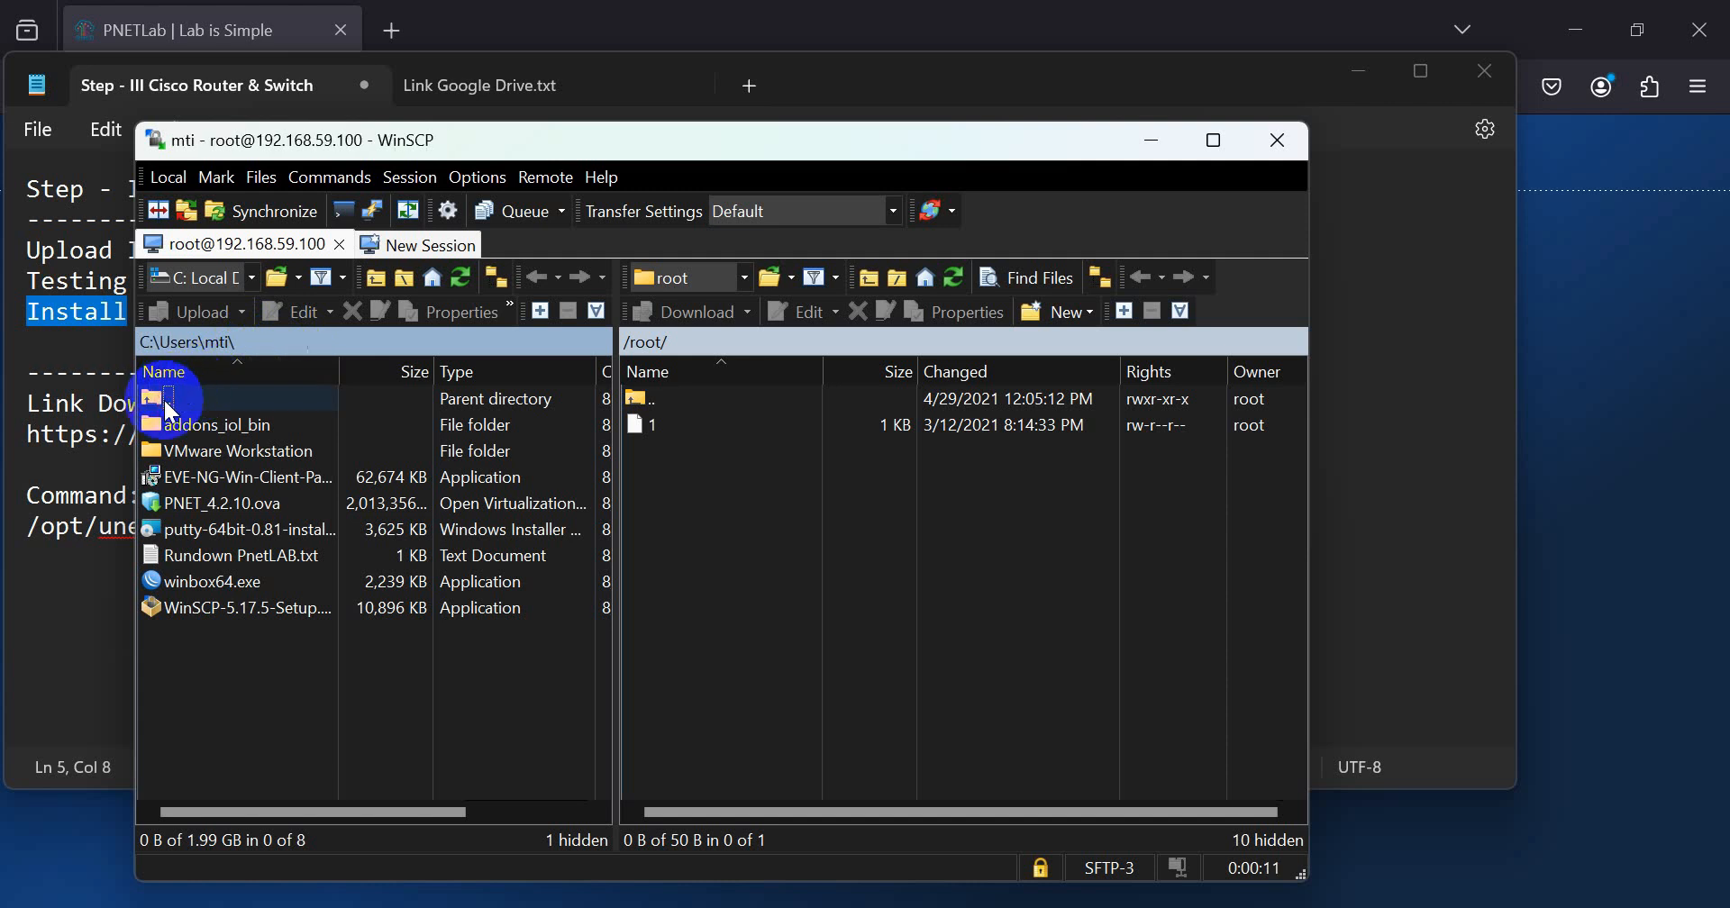
double_click(207, 497)
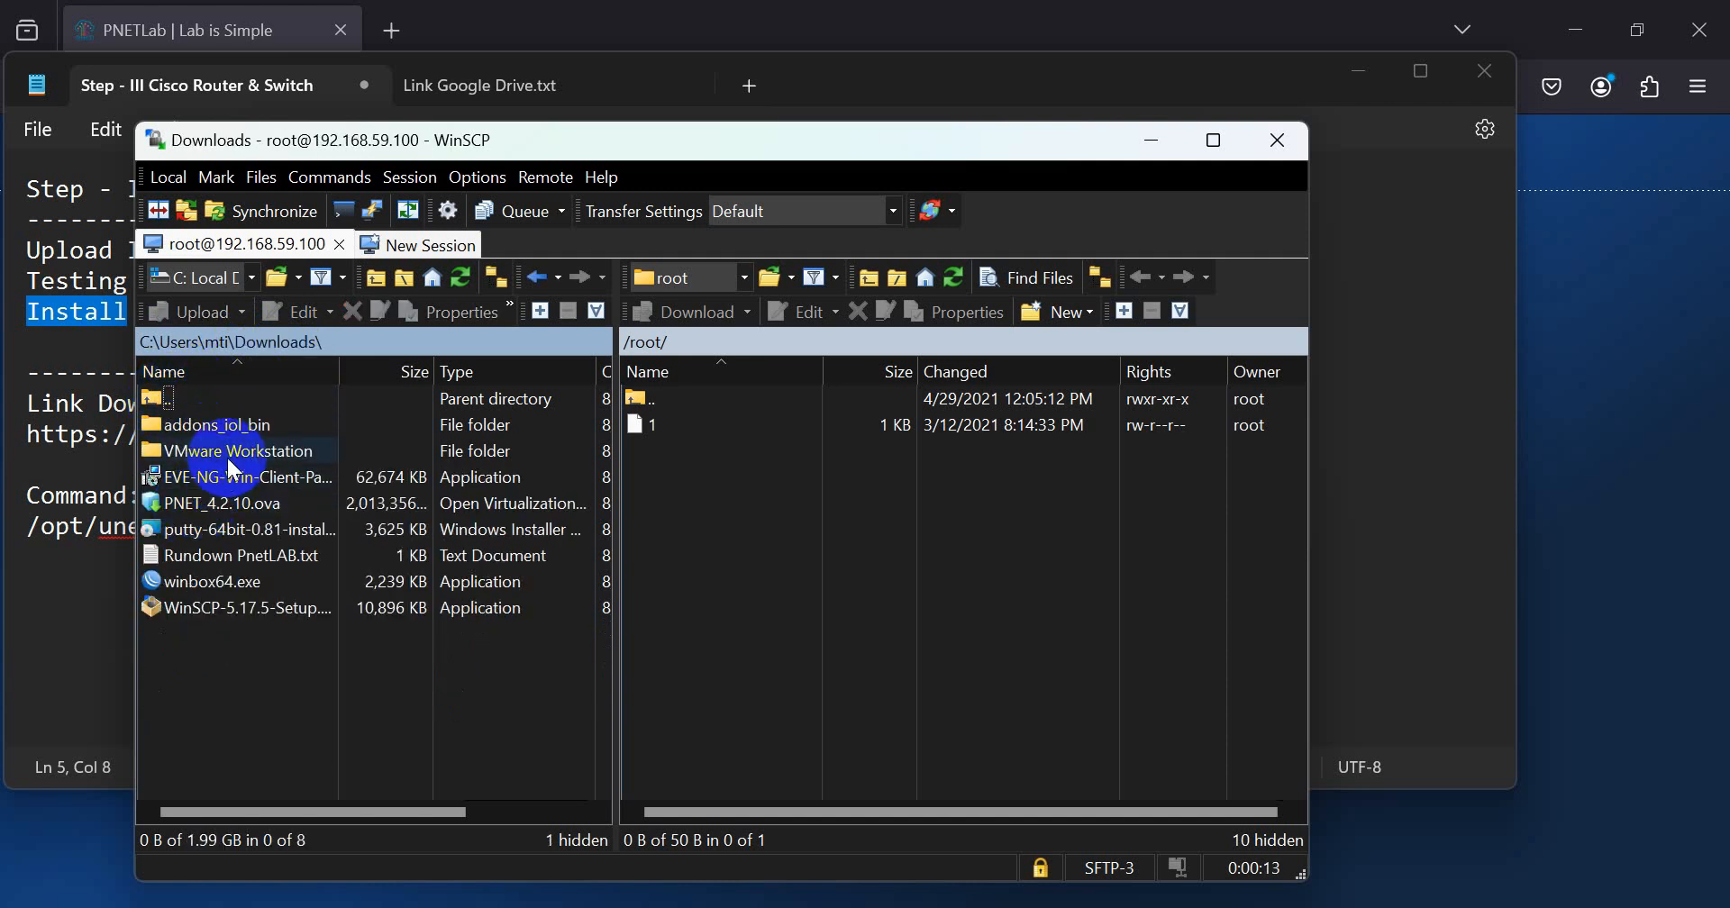
double_click(216, 425)
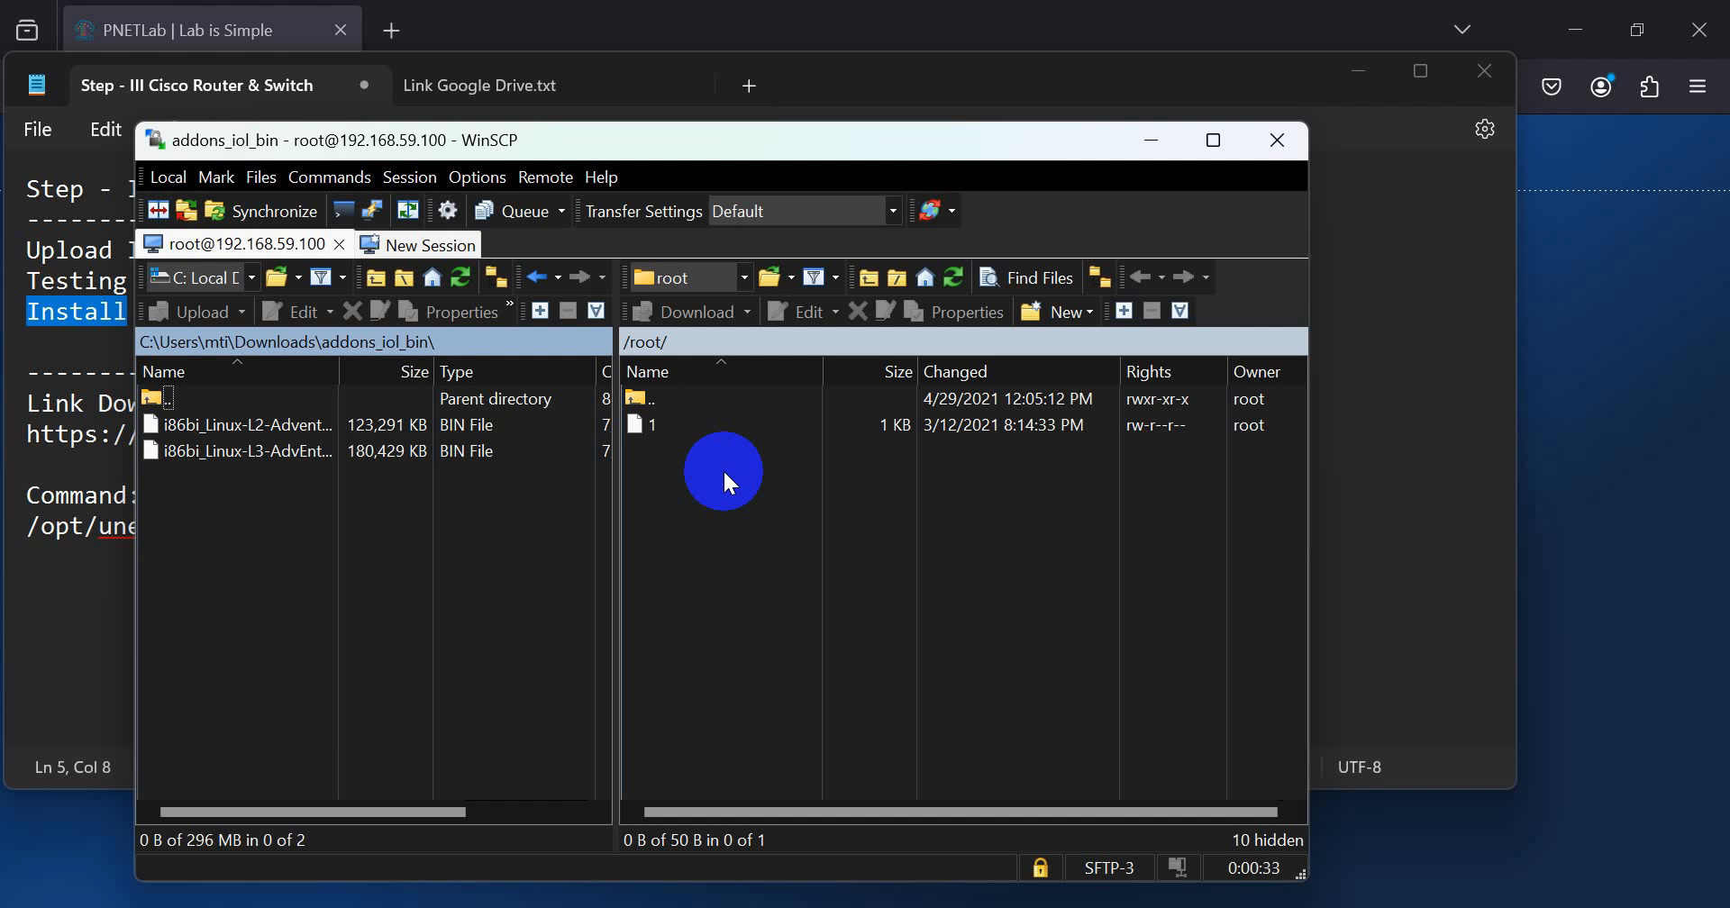
Step: Browse the remote server to the /opt/unetlab/addons/iol/bin folder
double_click(667, 402)
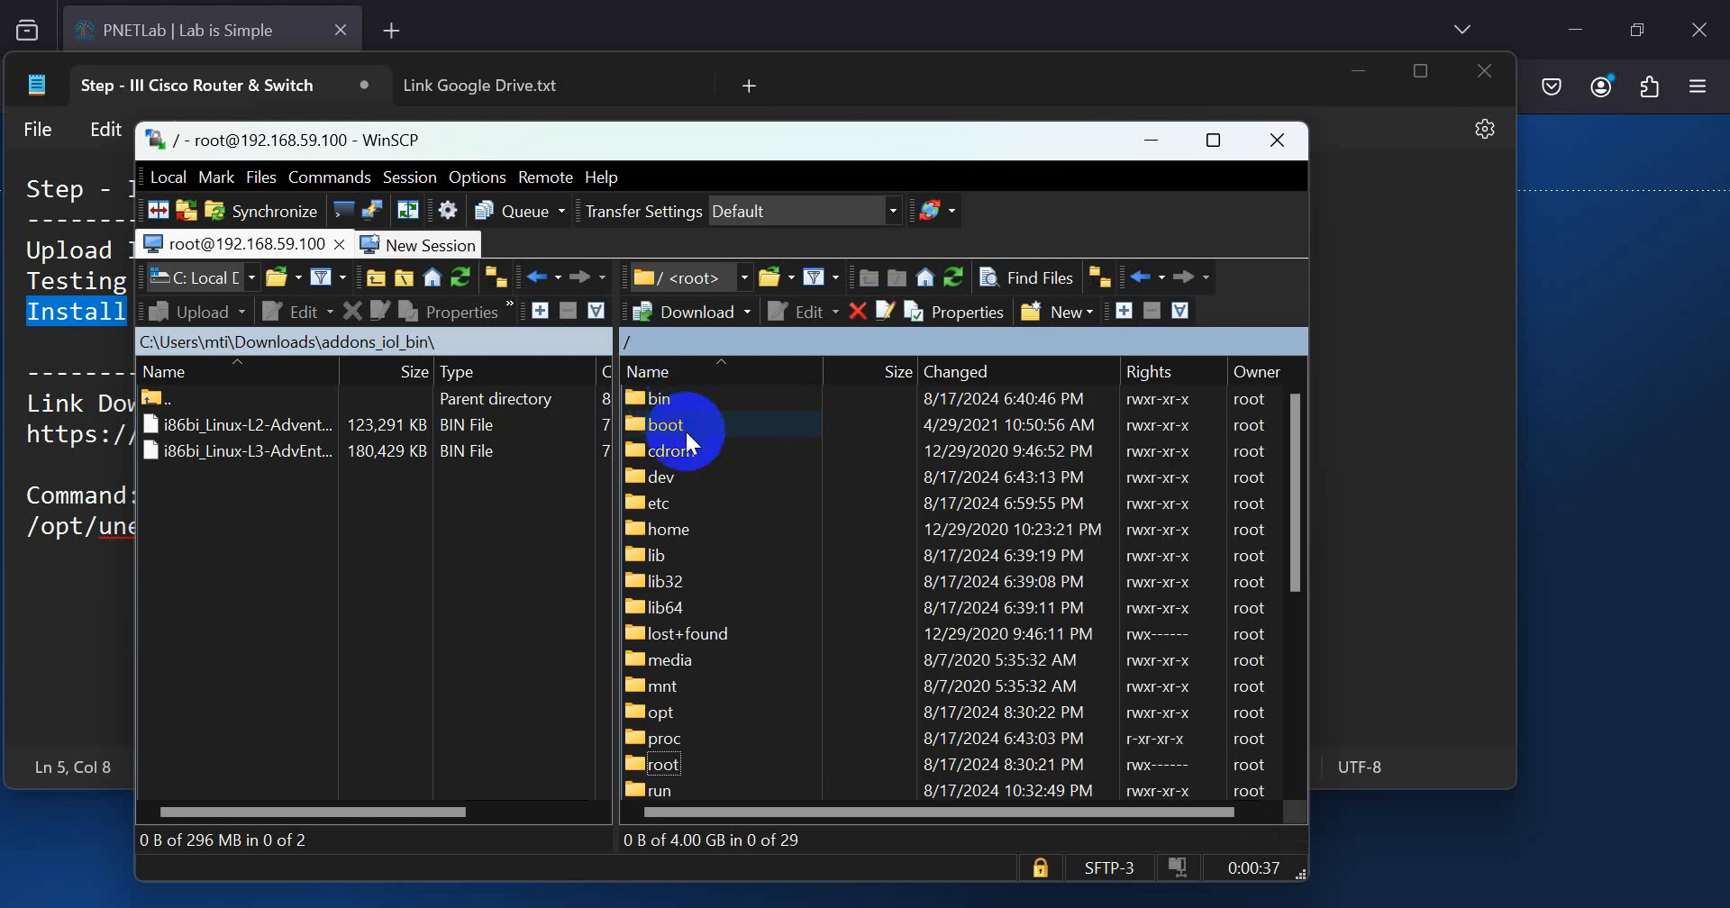
click(670, 403)
scroll(765, 555, down, 5)
scroll(764, 596, up, 5)
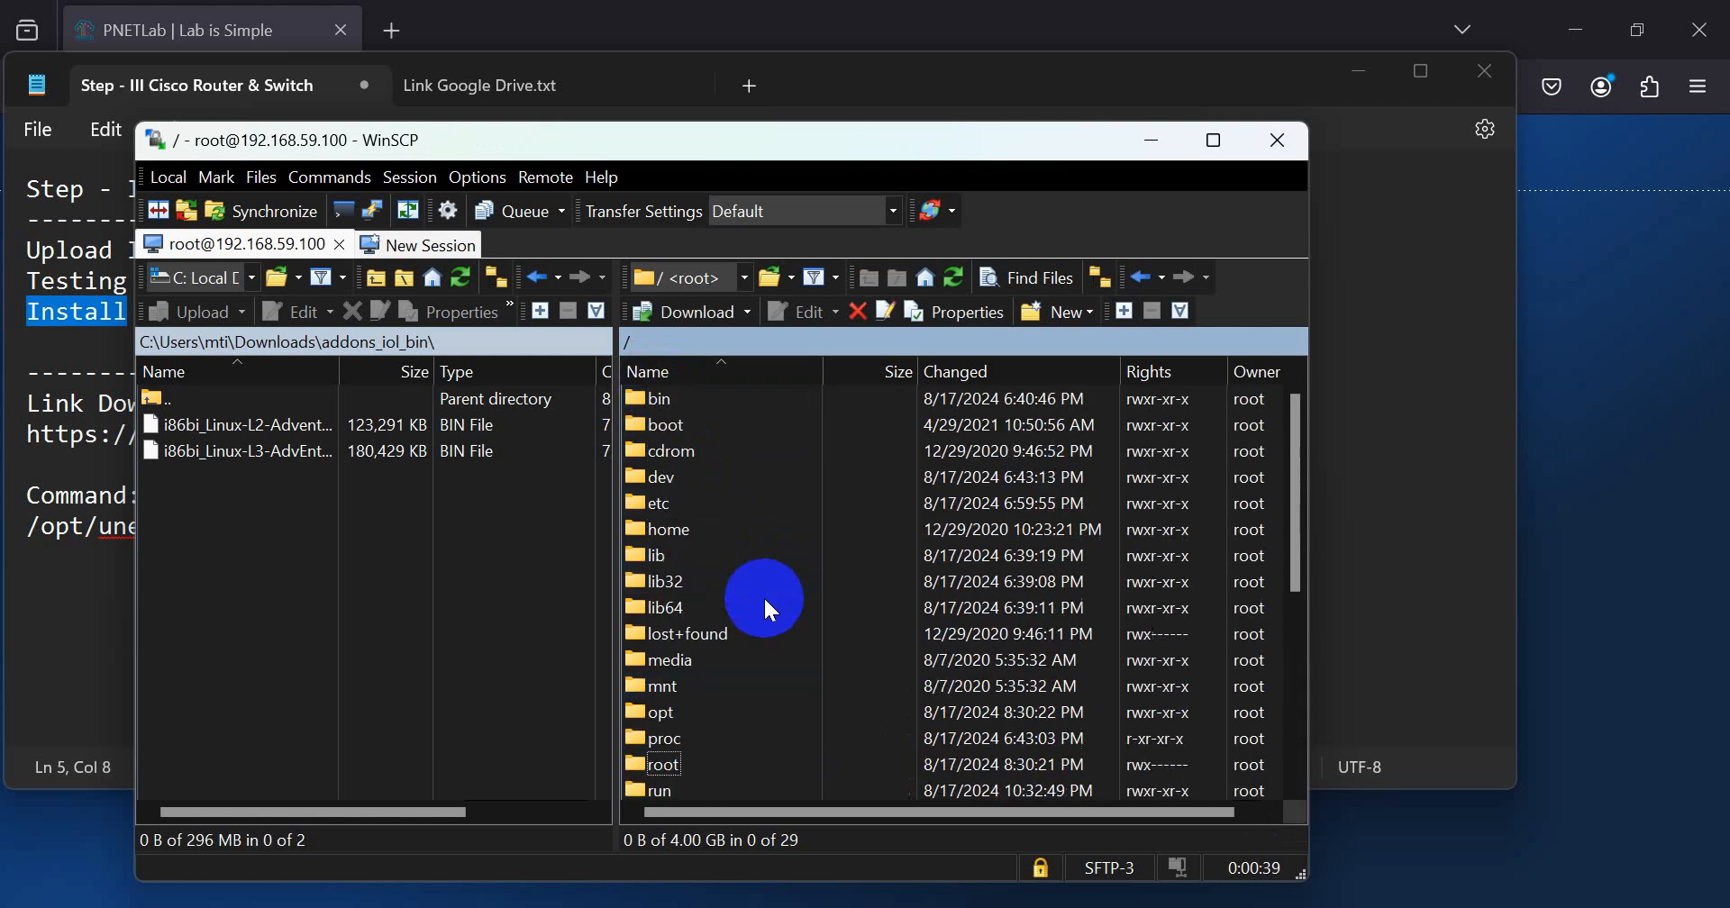
scroll(683, 482, up, 1)
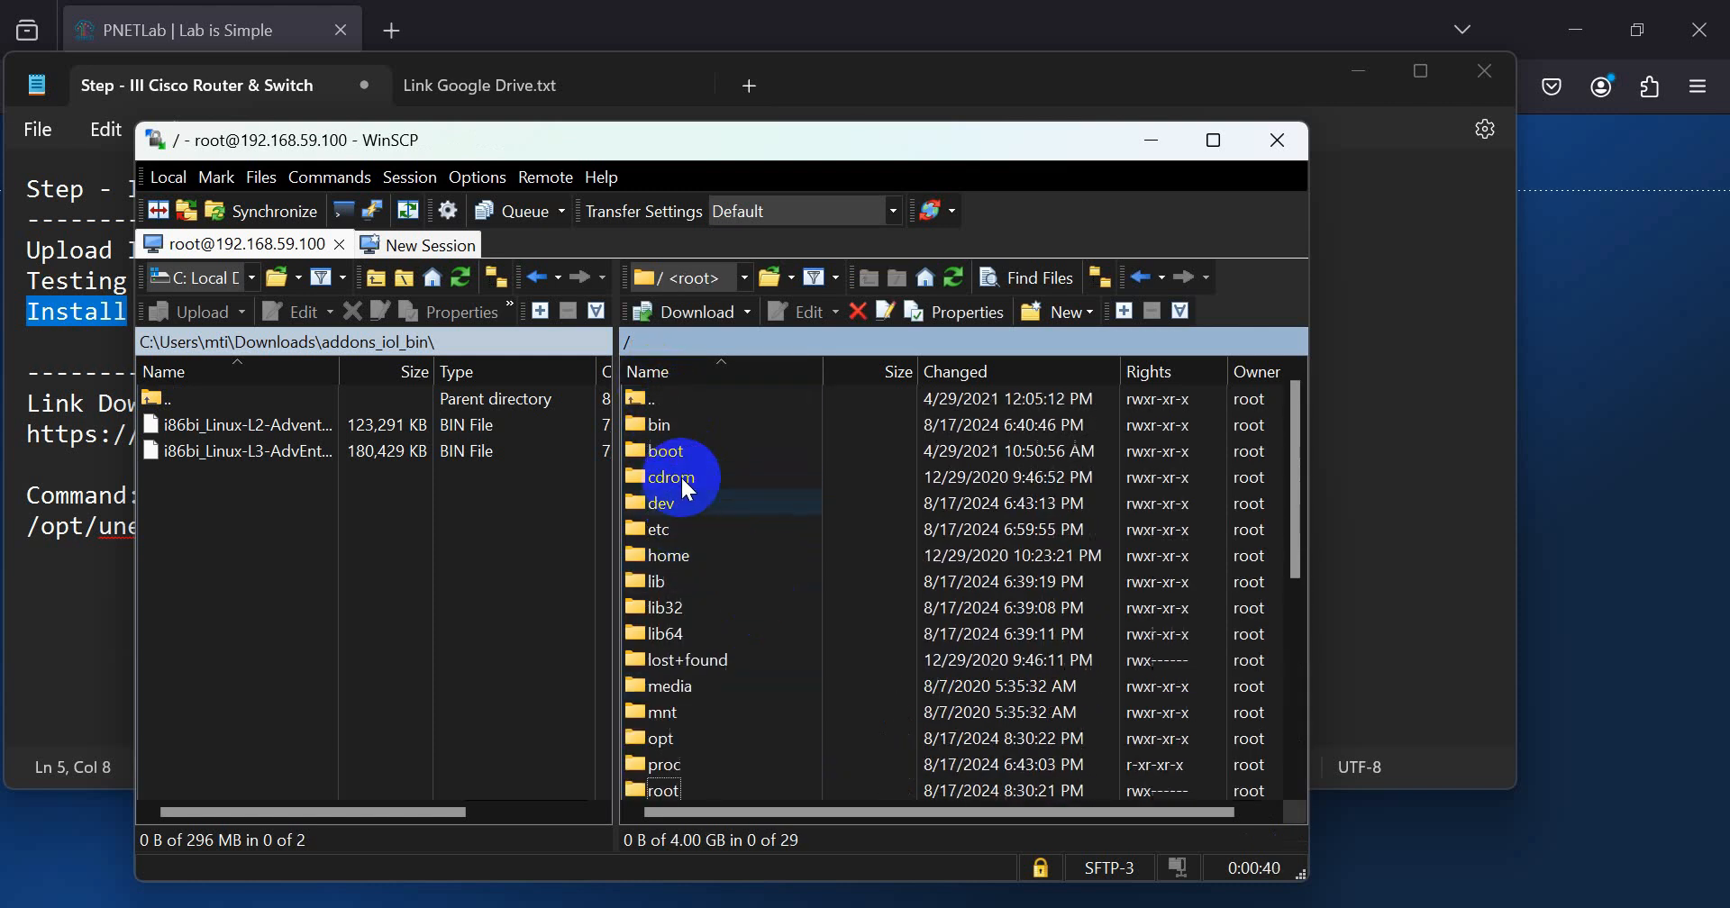
double_click(667, 738)
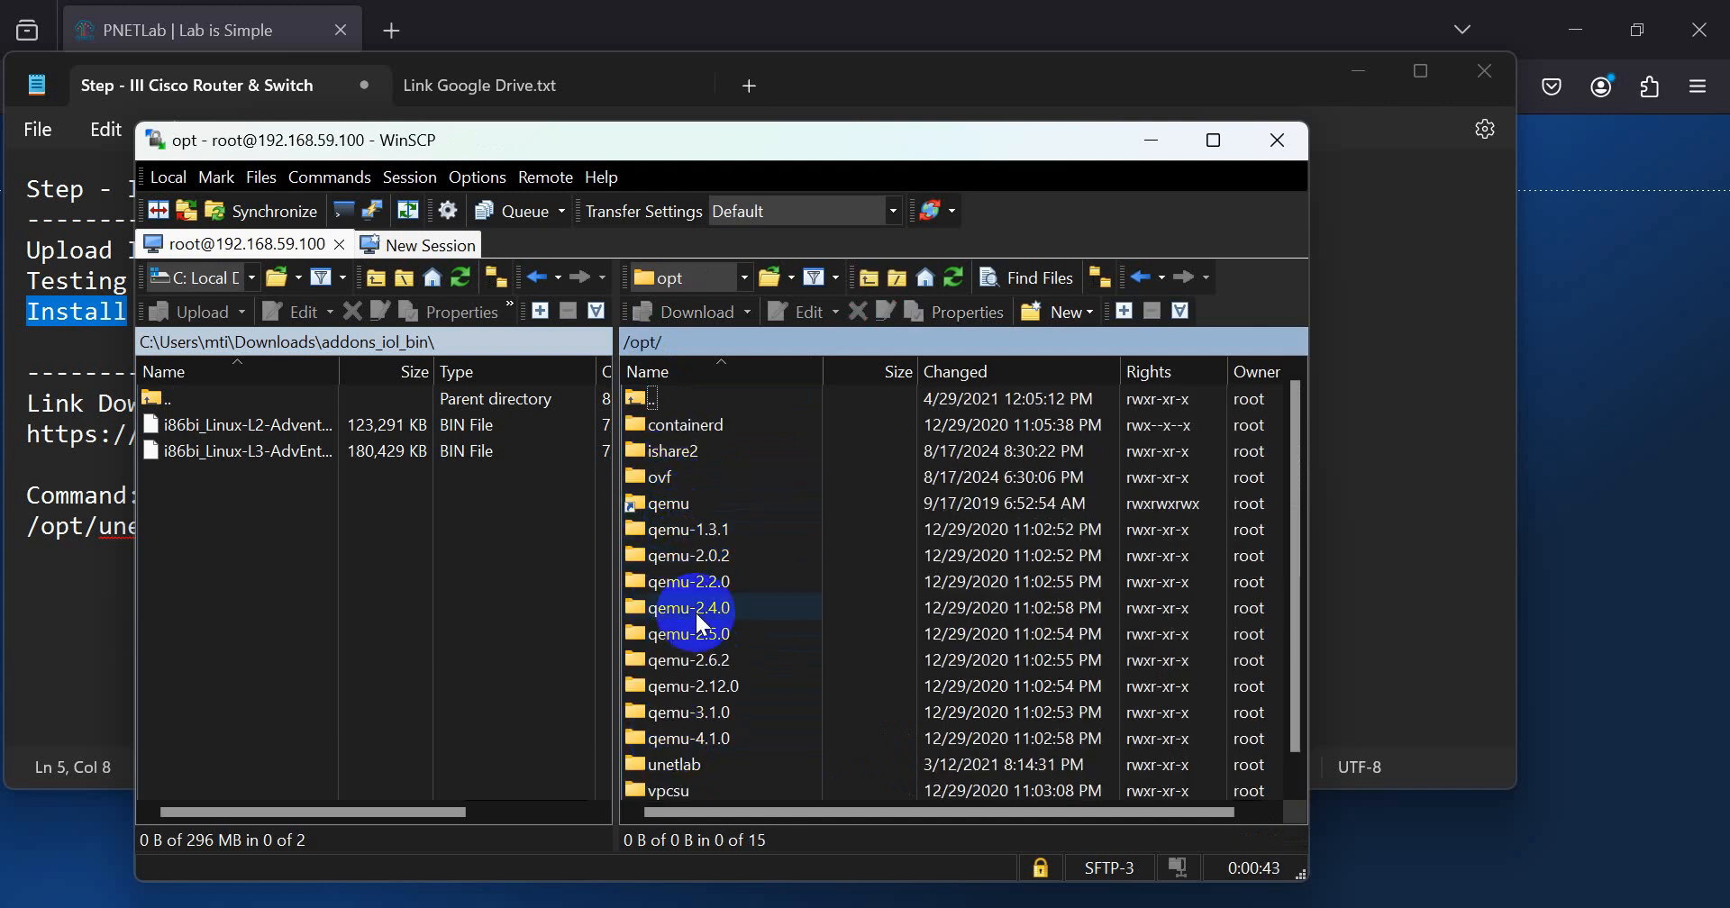
click(676, 764)
double_click(676, 764)
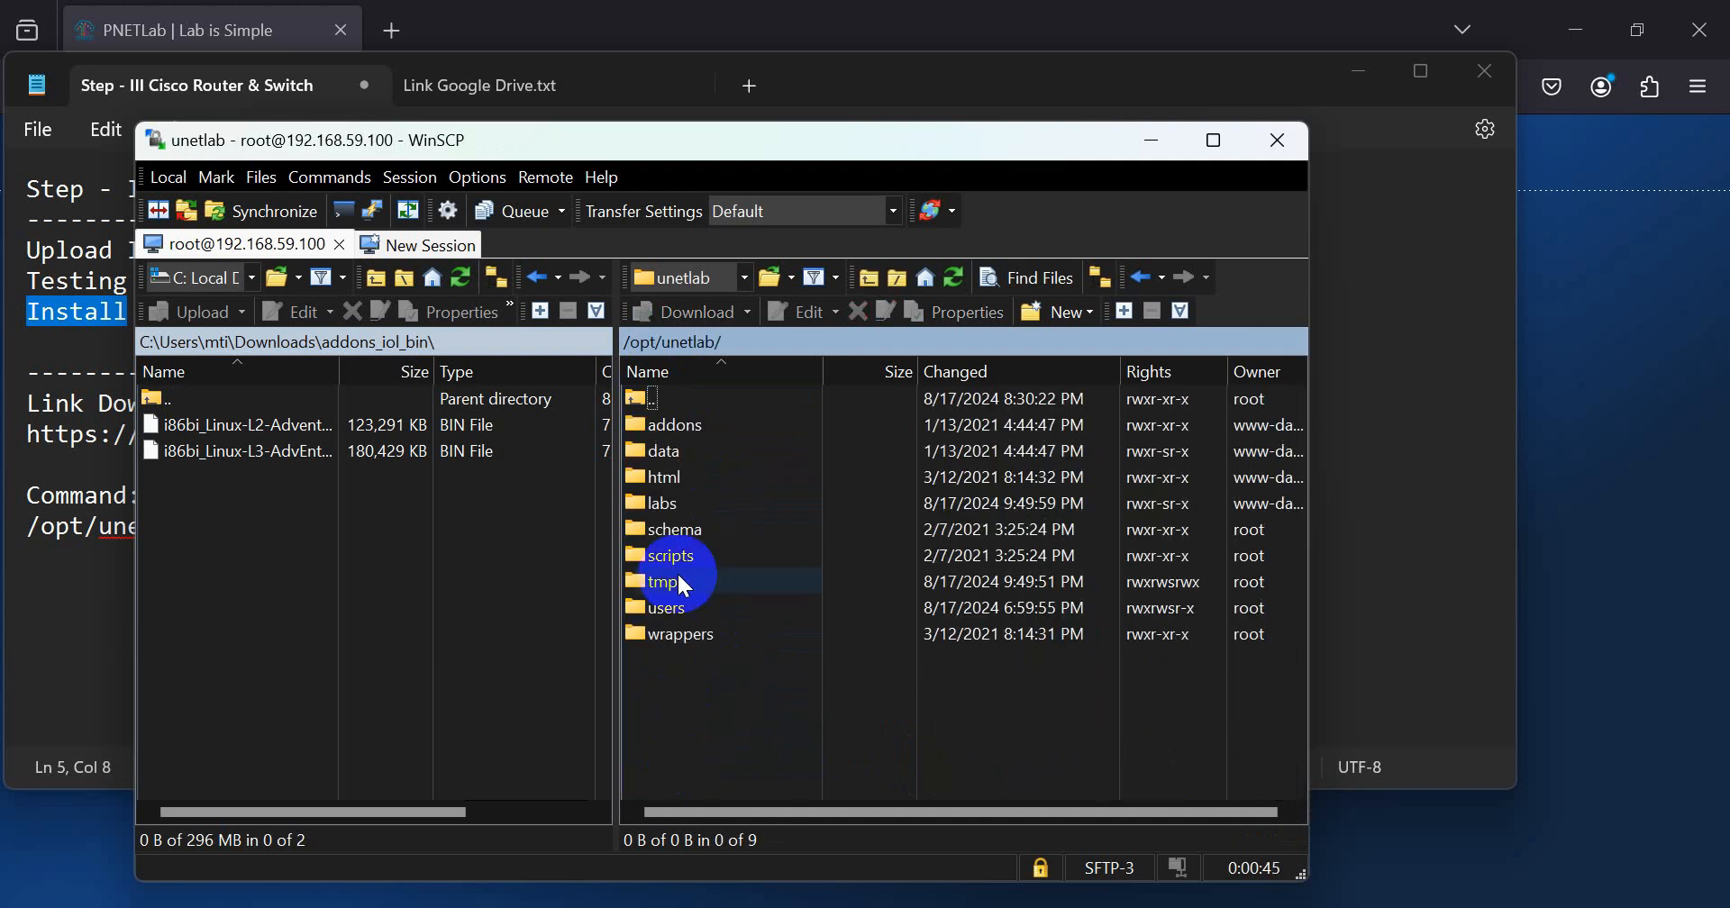
double_click(666, 424)
double_click(674, 477)
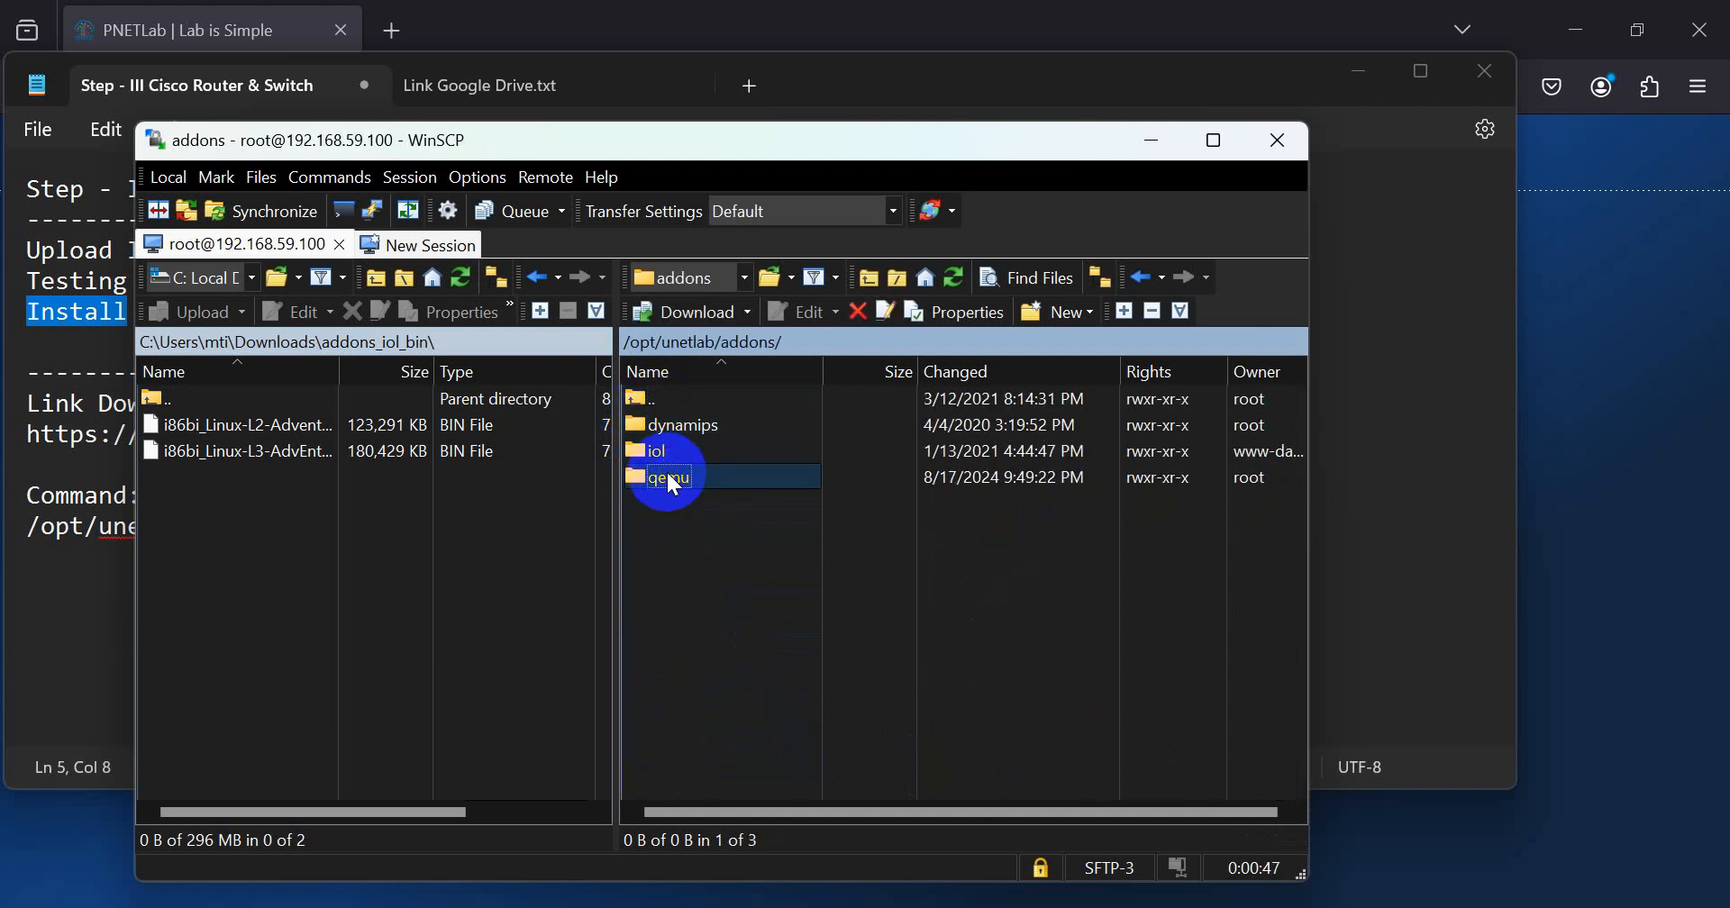
double_click(652, 401)
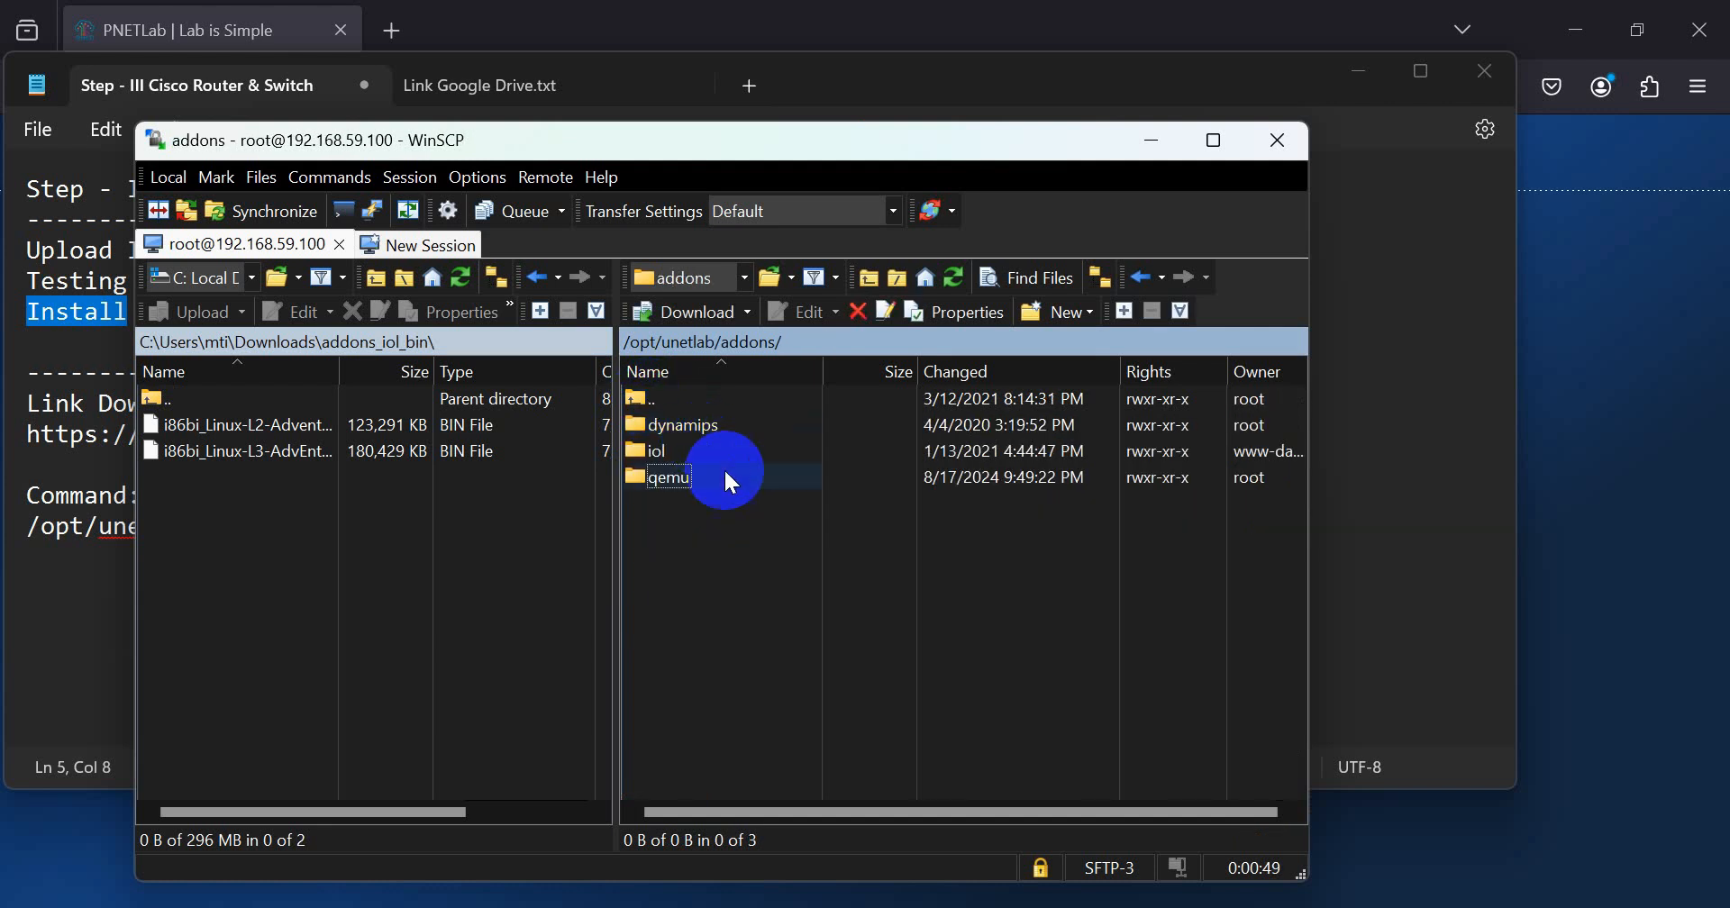
double_click(641, 450)
double_click(656, 425)
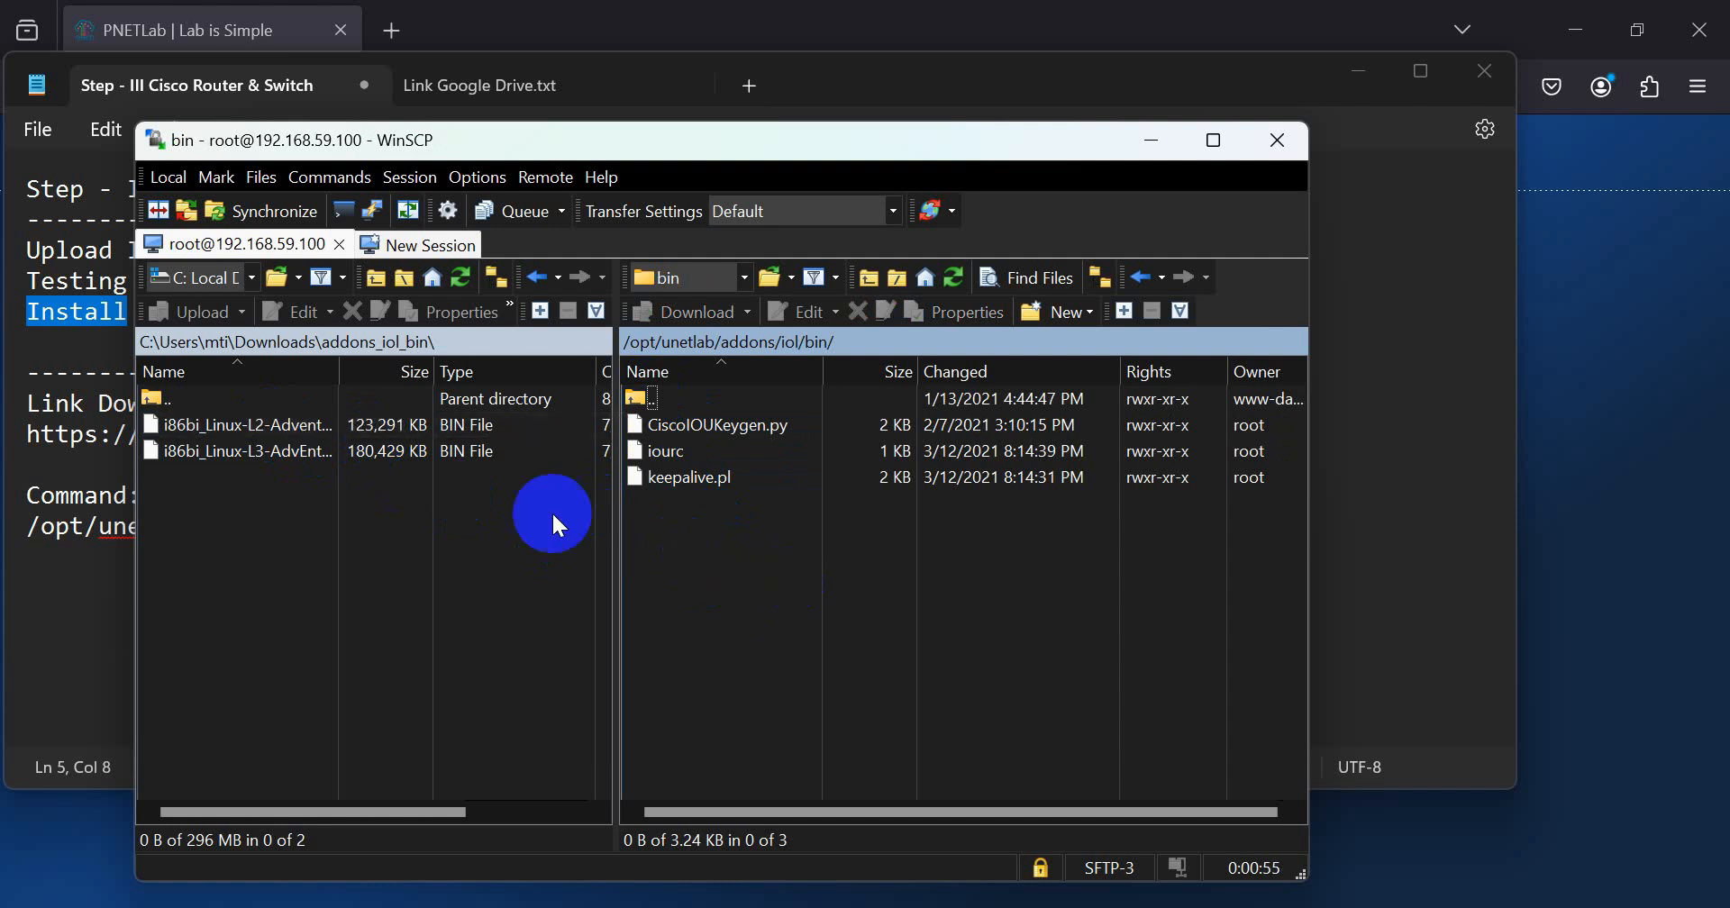
Step: Upload the i86bi_Linux-L2 and i86bi_Linux-L3 image files from addons_iol_bin to the remote /opt/unetlab/addons/iol/bin folder
click(245, 430)
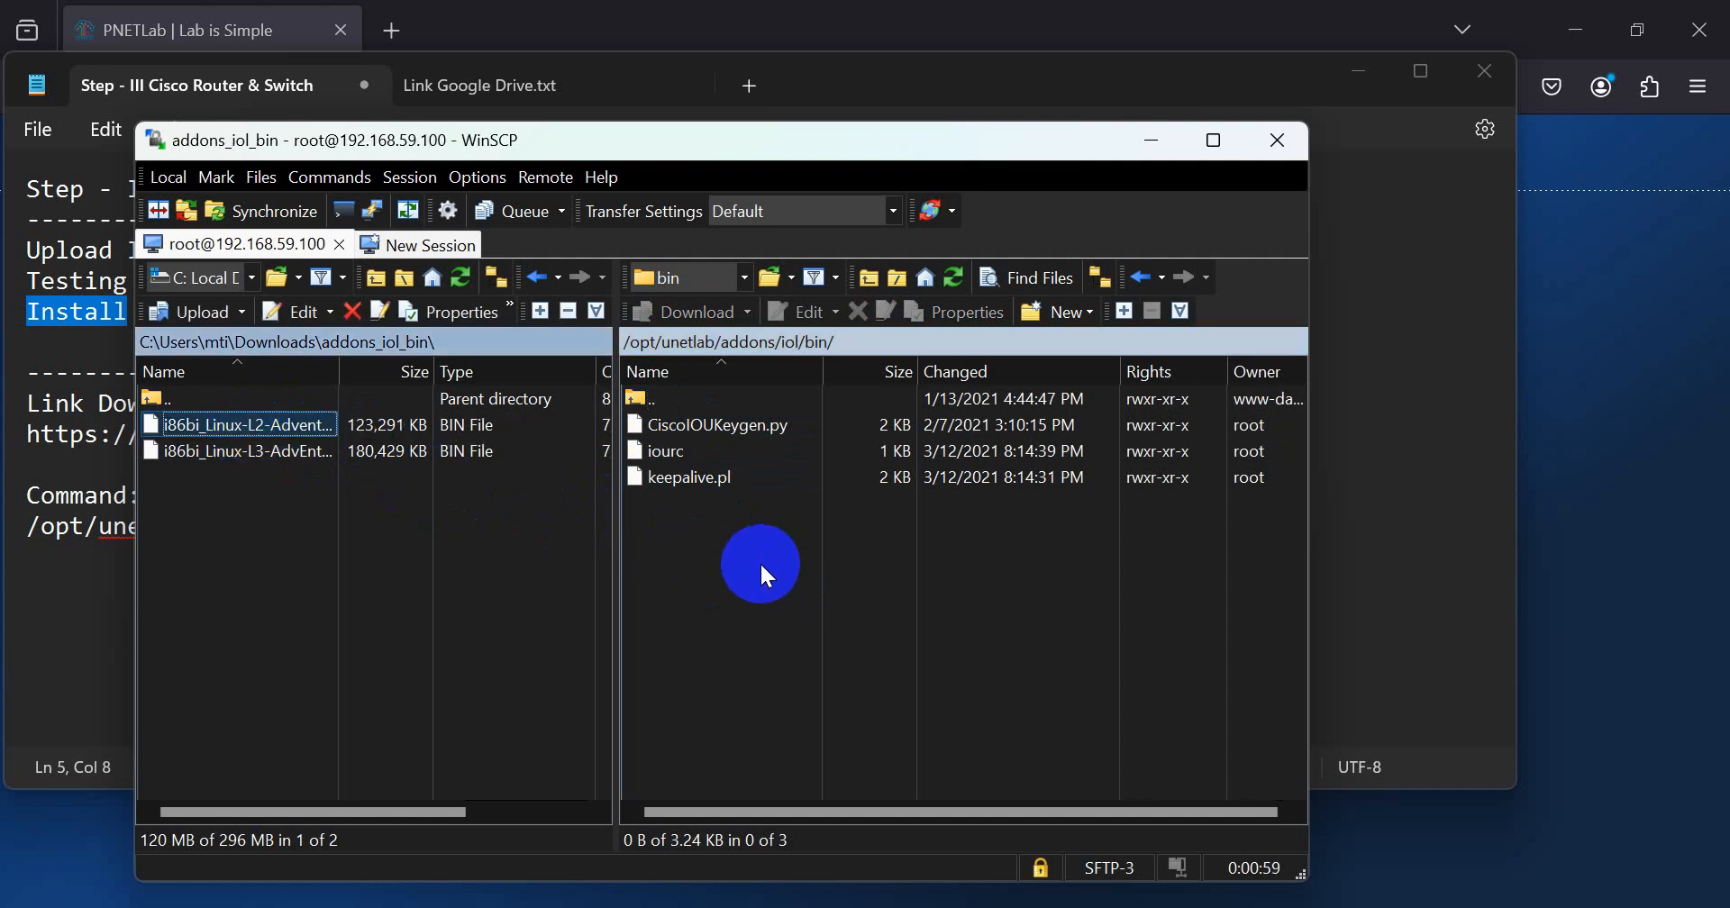
drag(759, 561, 759, 560)
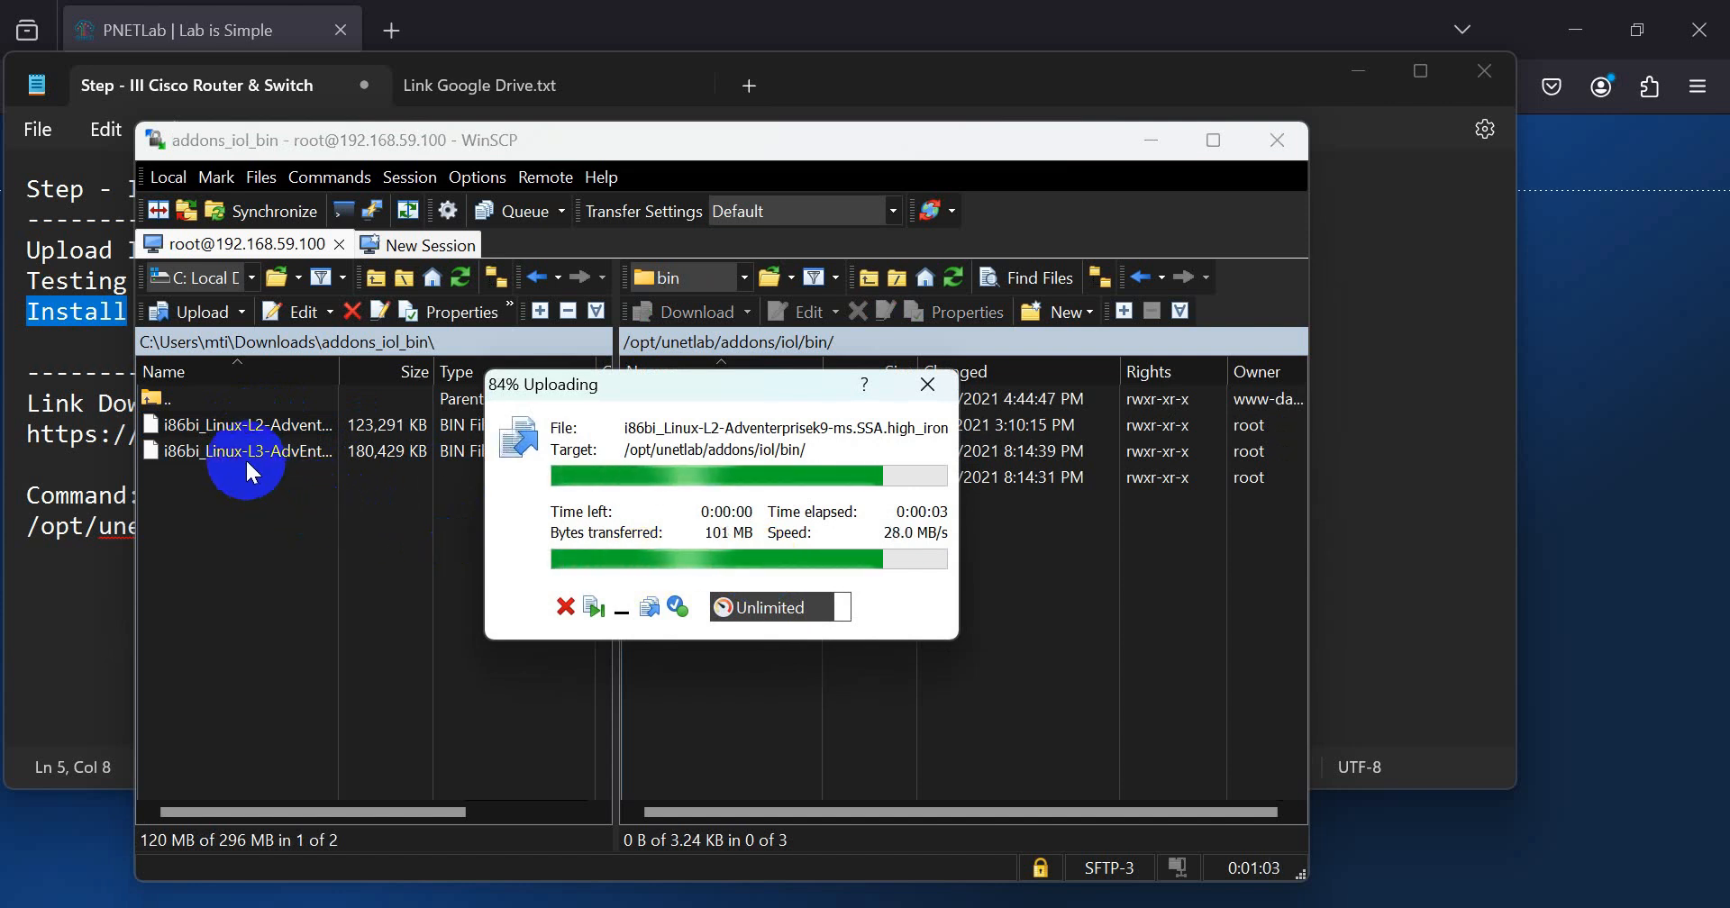
drag(245, 458, 724, 615)
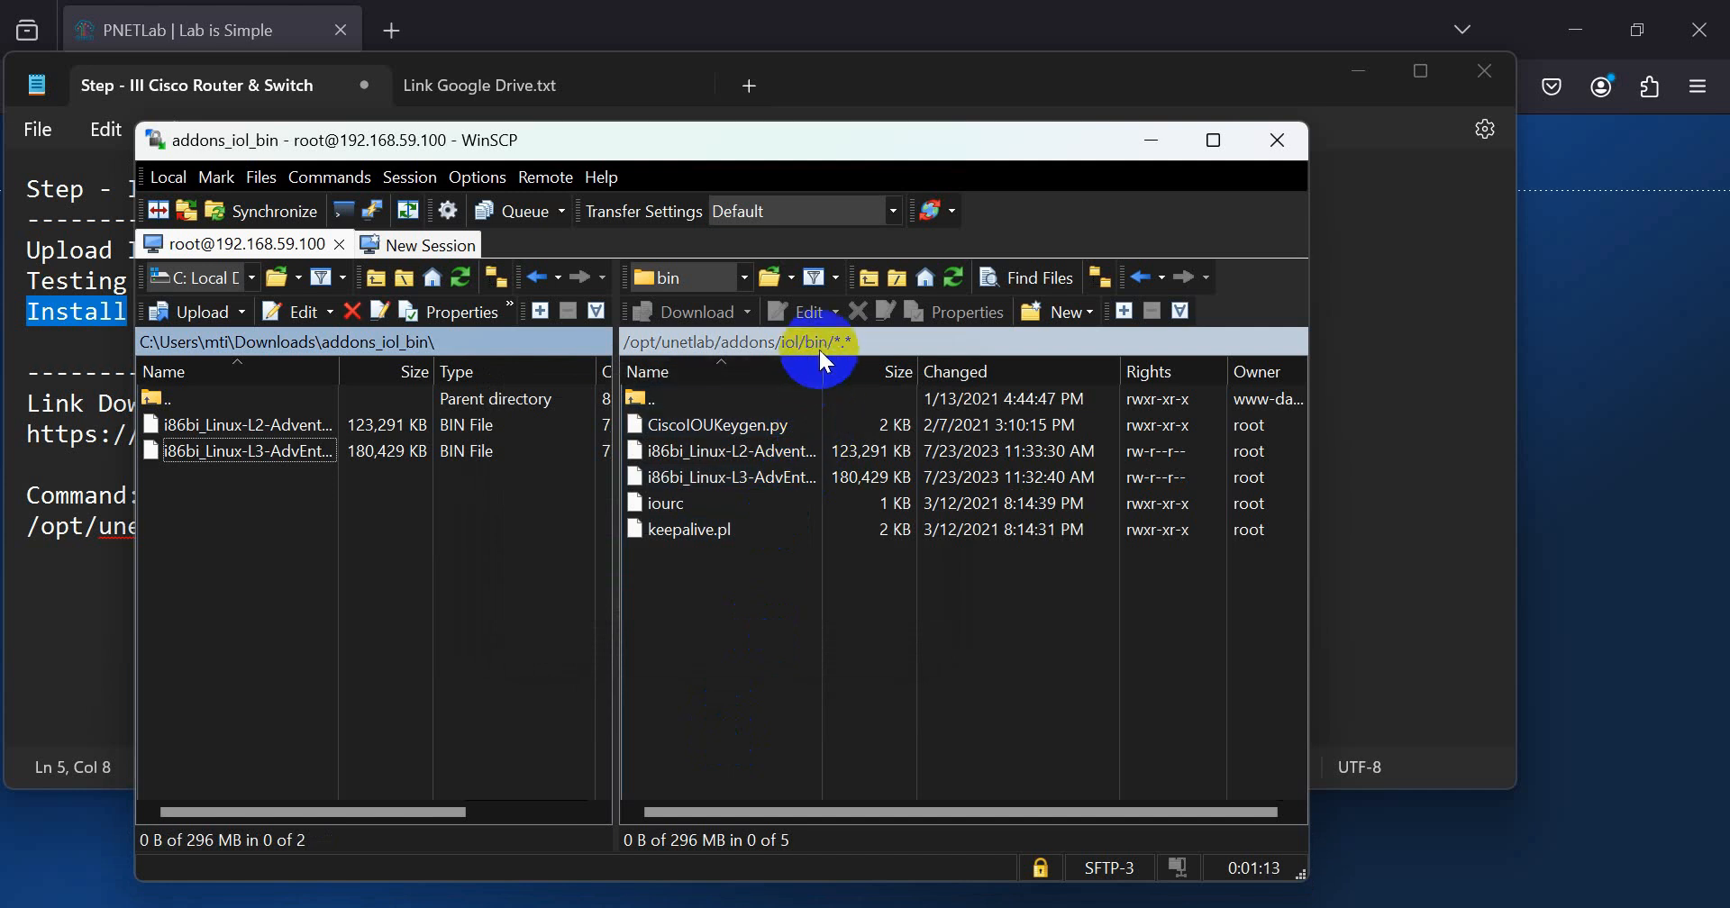
Step: Widen the remote Name column to check the full names of the uploaded L2 and L3 images
drag(827, 369, 1137, 427)
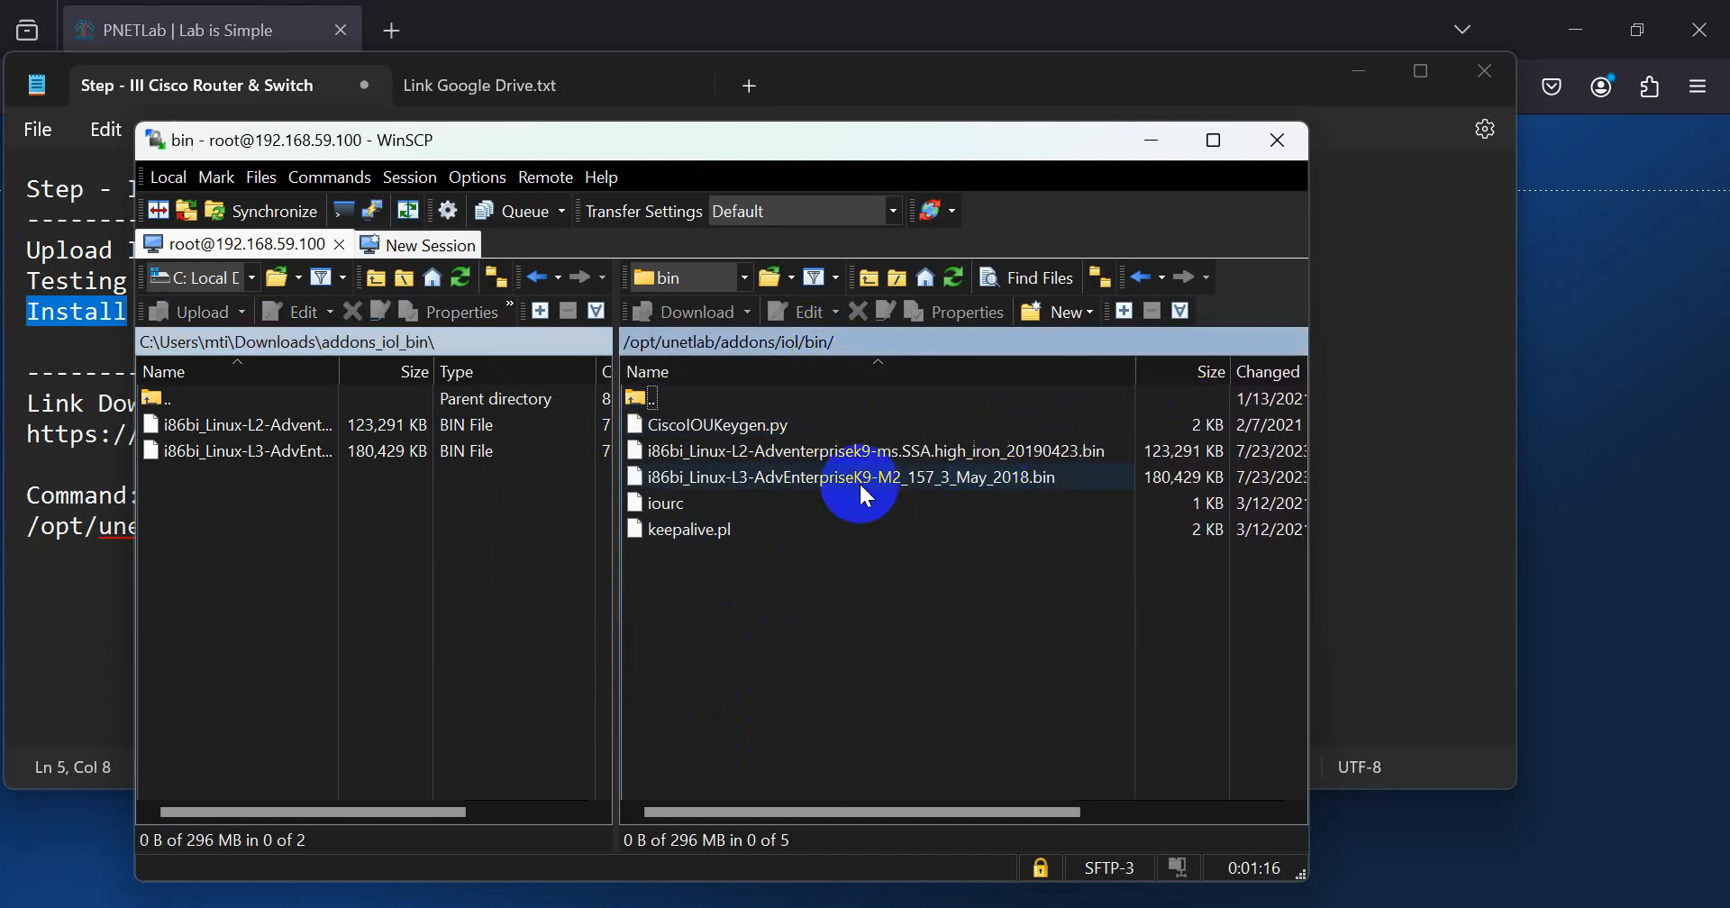
click(757, 451)
click(770, 489)
click(791, 620)
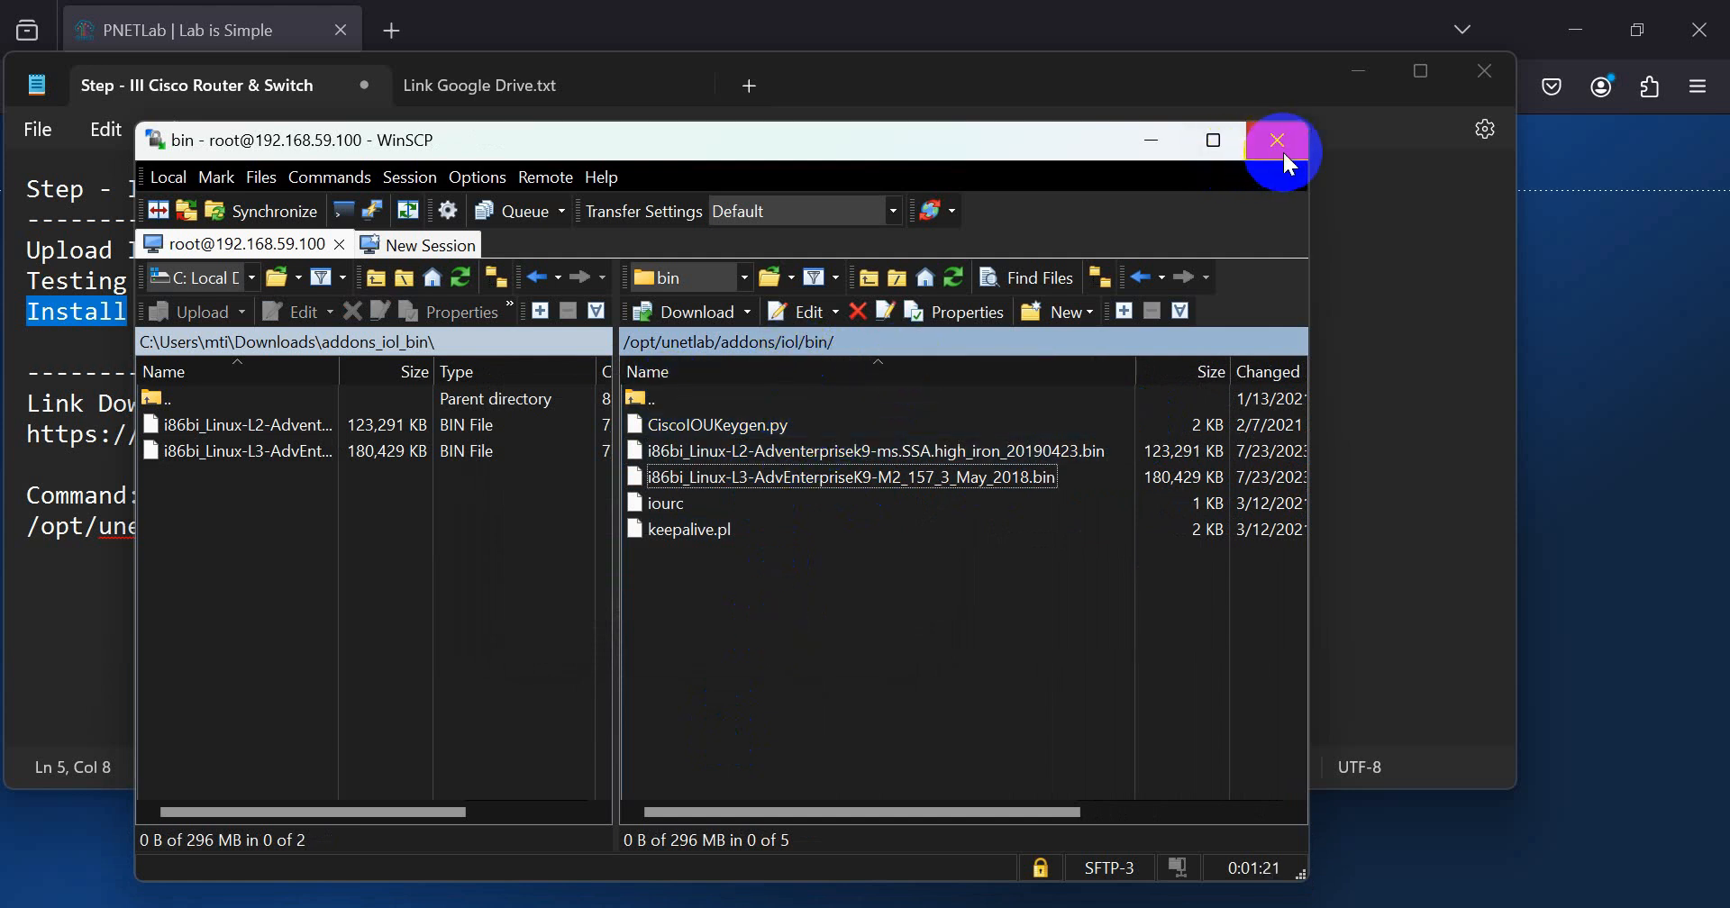
Step: Return the remote side to the home directory, terminate the session and close WinSCP without saving a workspace
click(928, 278)
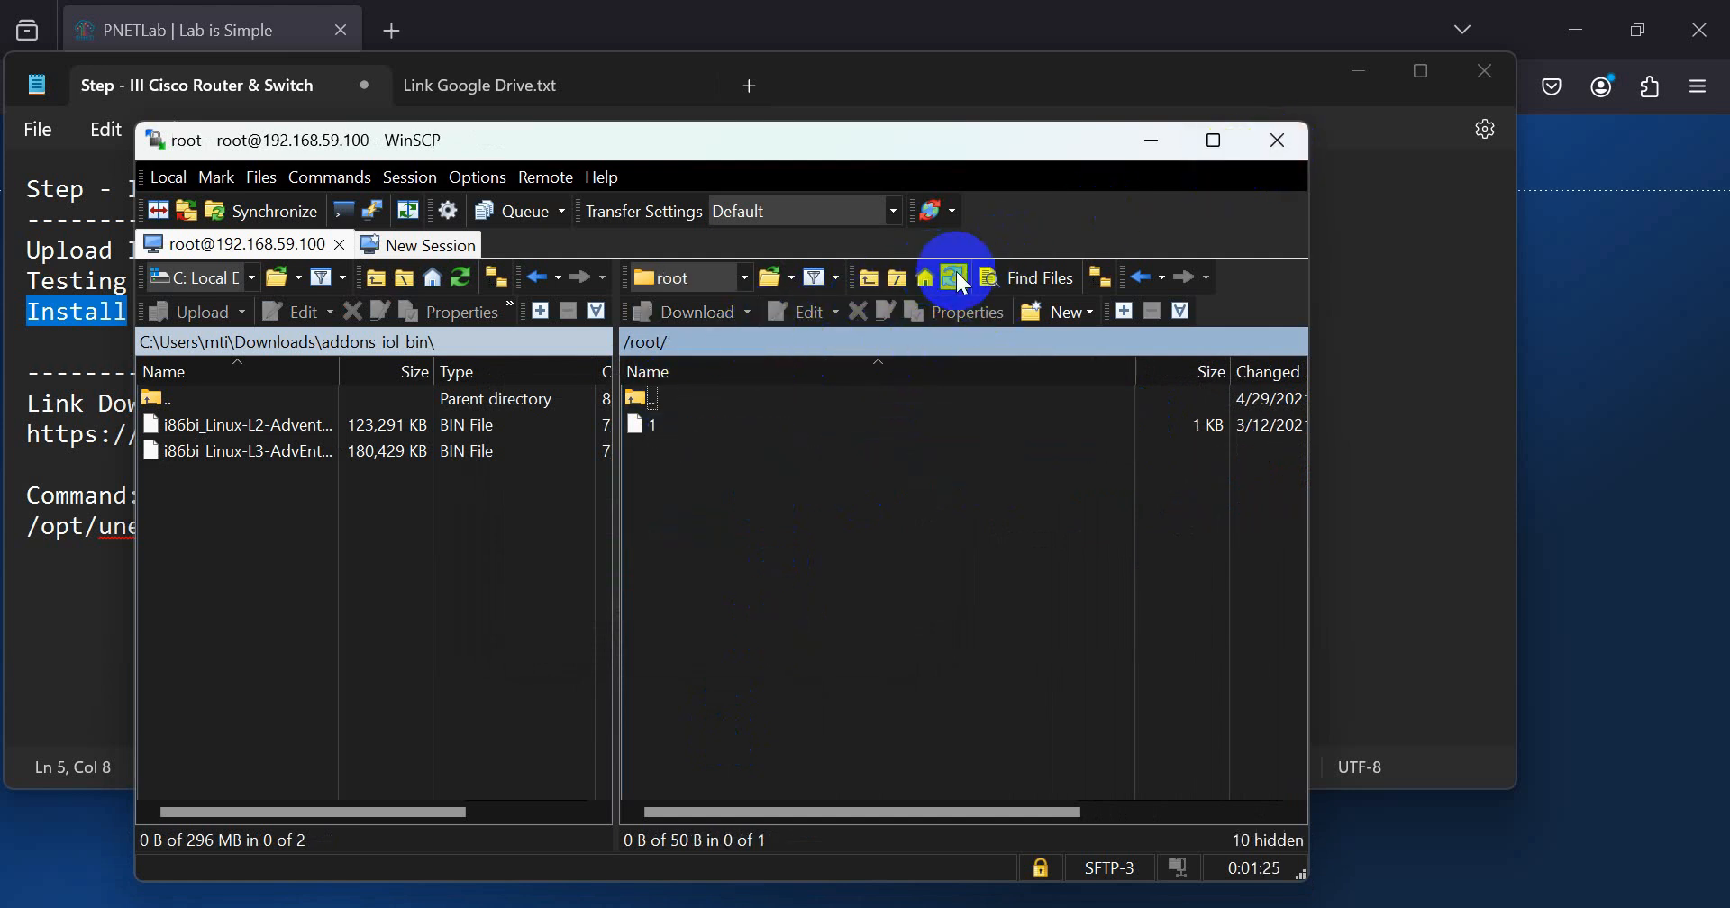
click(1278, 142)
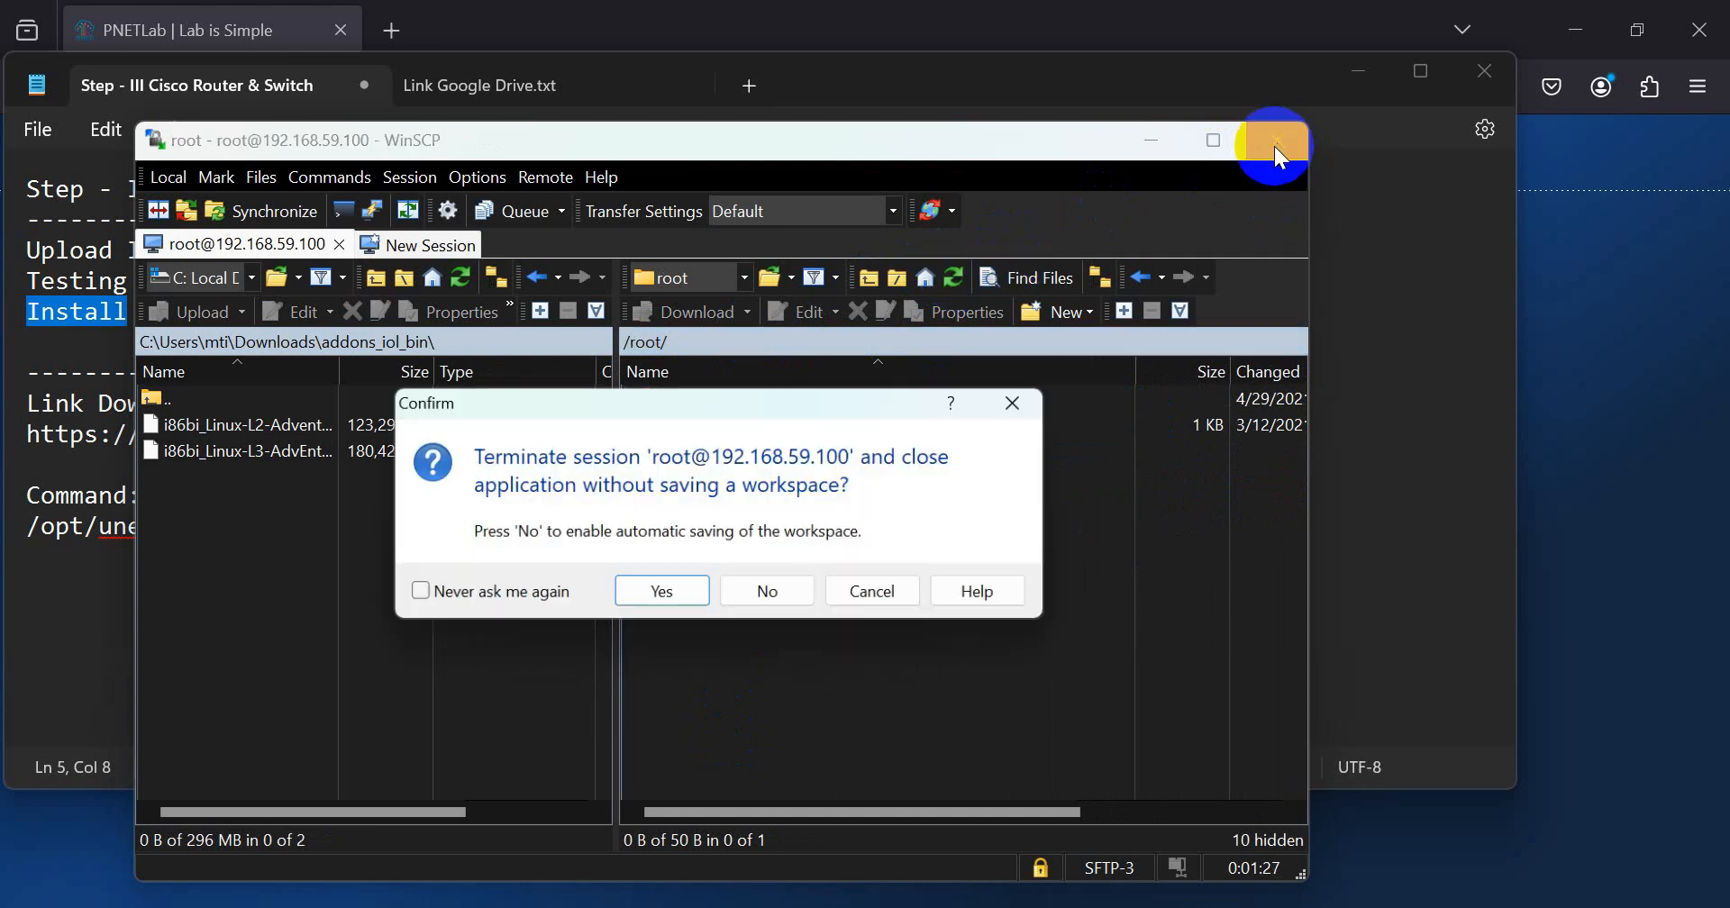
click(674, 591)
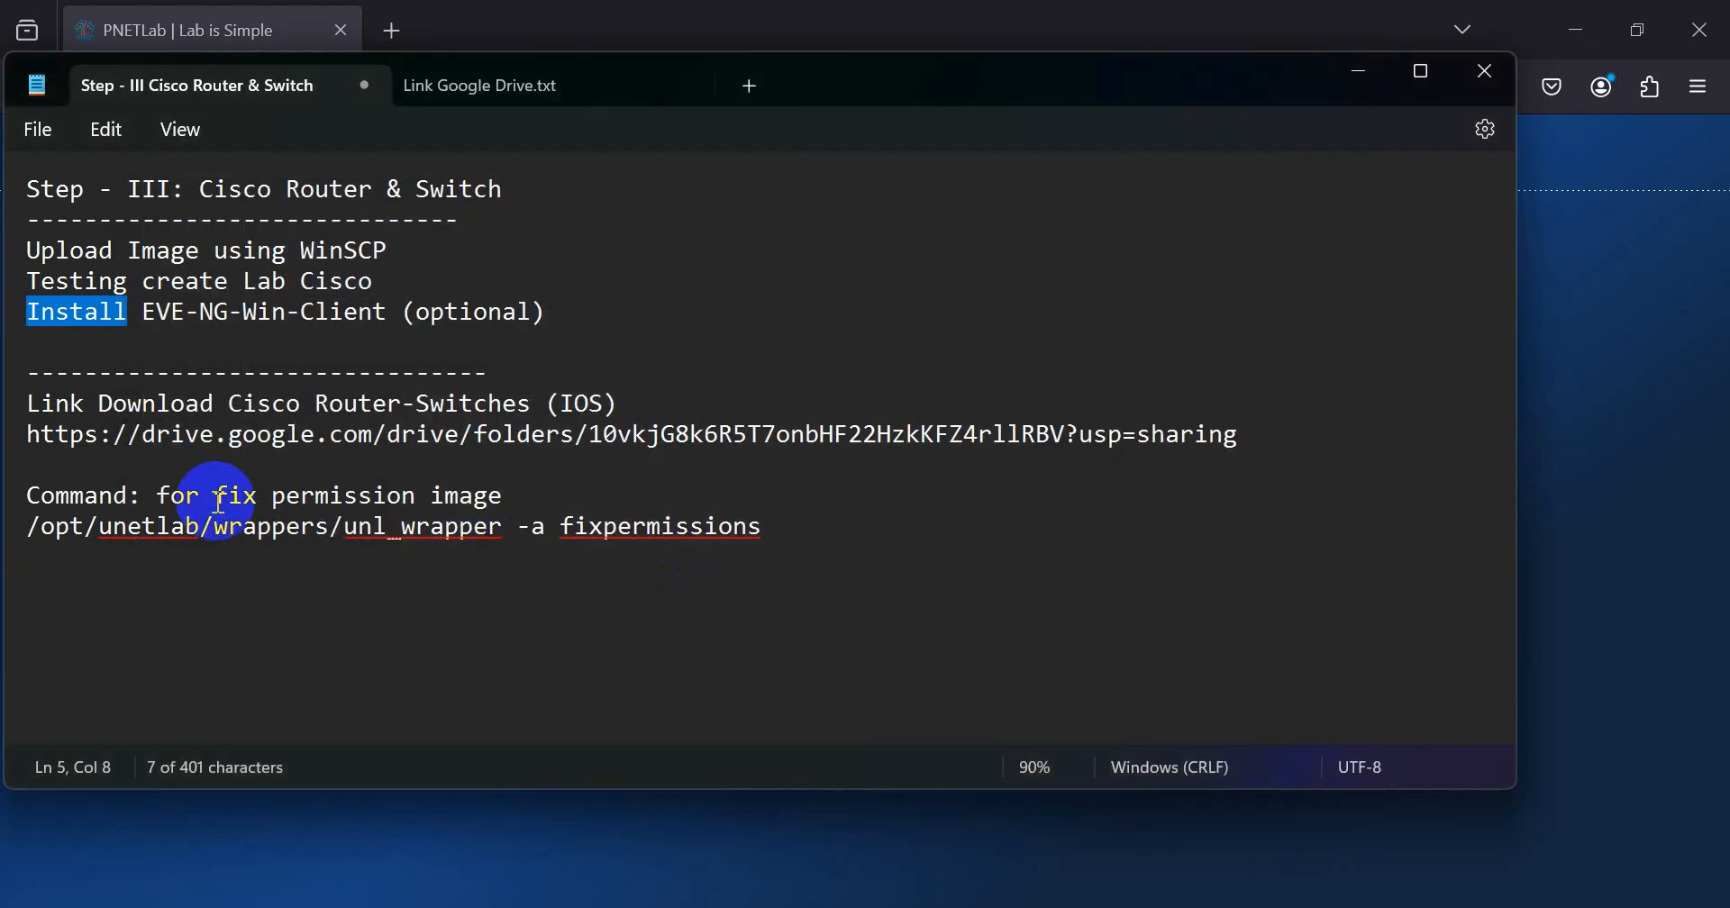
Step: Copy the unl_wrapper fixpermissions command from the notes and open a PuTTY SSH session to 192.168.59.100 on port 22
triple_click(150, 532)
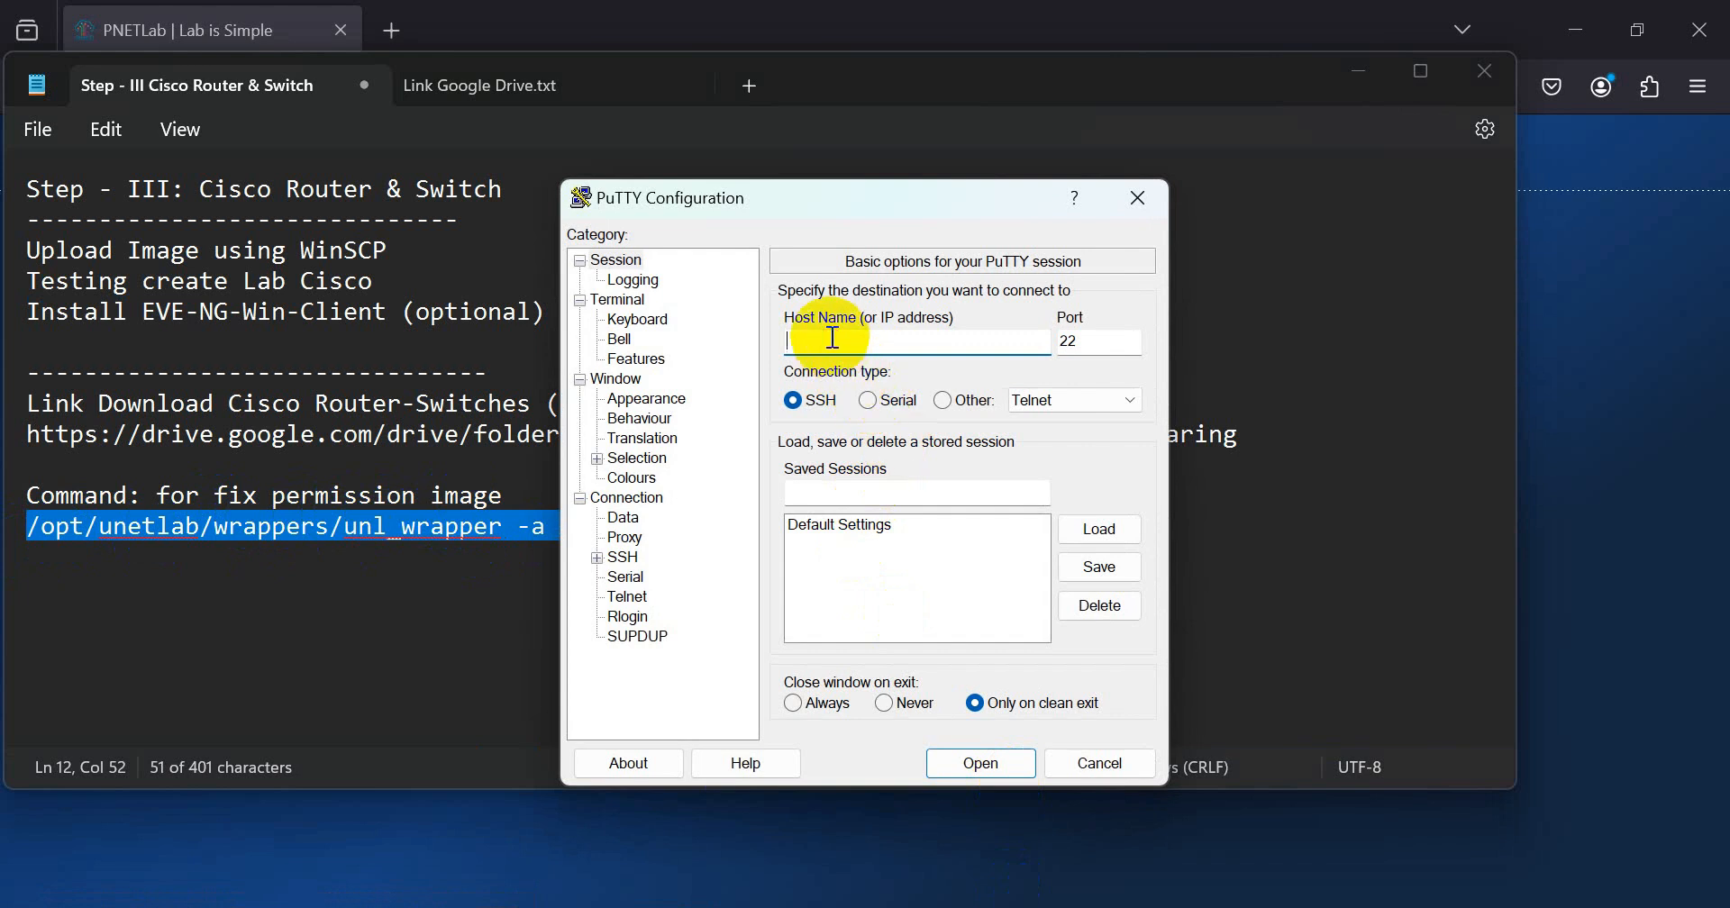
text(192.168.59.100)
drag(892, 341, 863, 340)
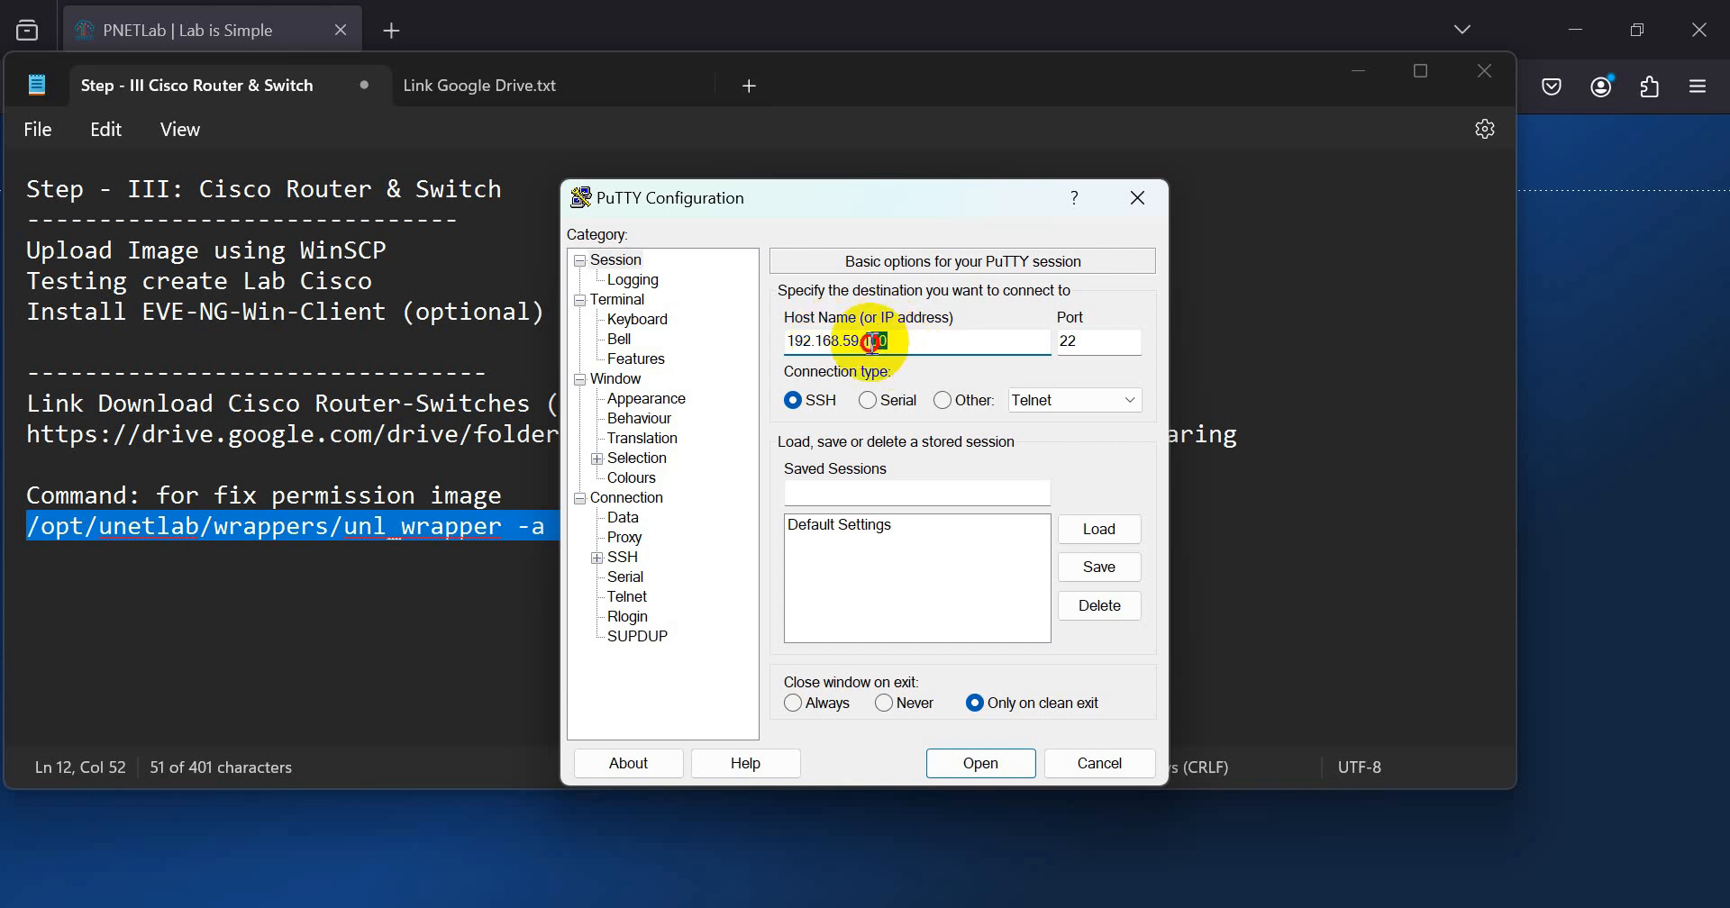
click(980, 763)
Step: Log in to the SSH session as root with the account password
drag(494, 98, 1038, 173)
text(root)
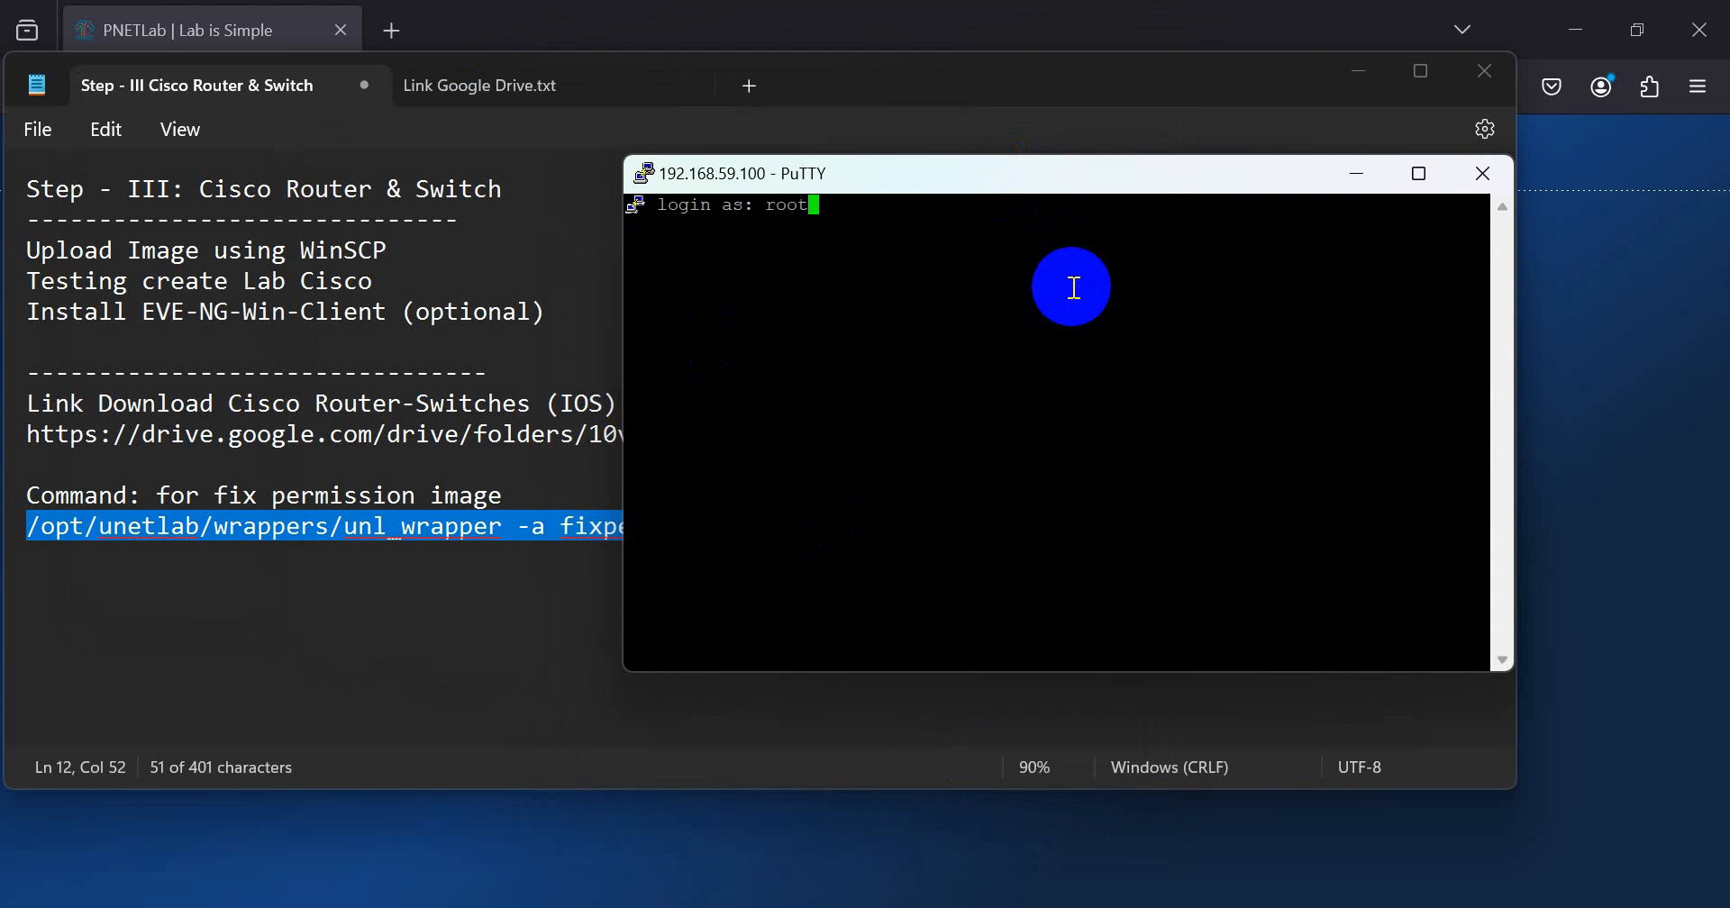
key(Return)
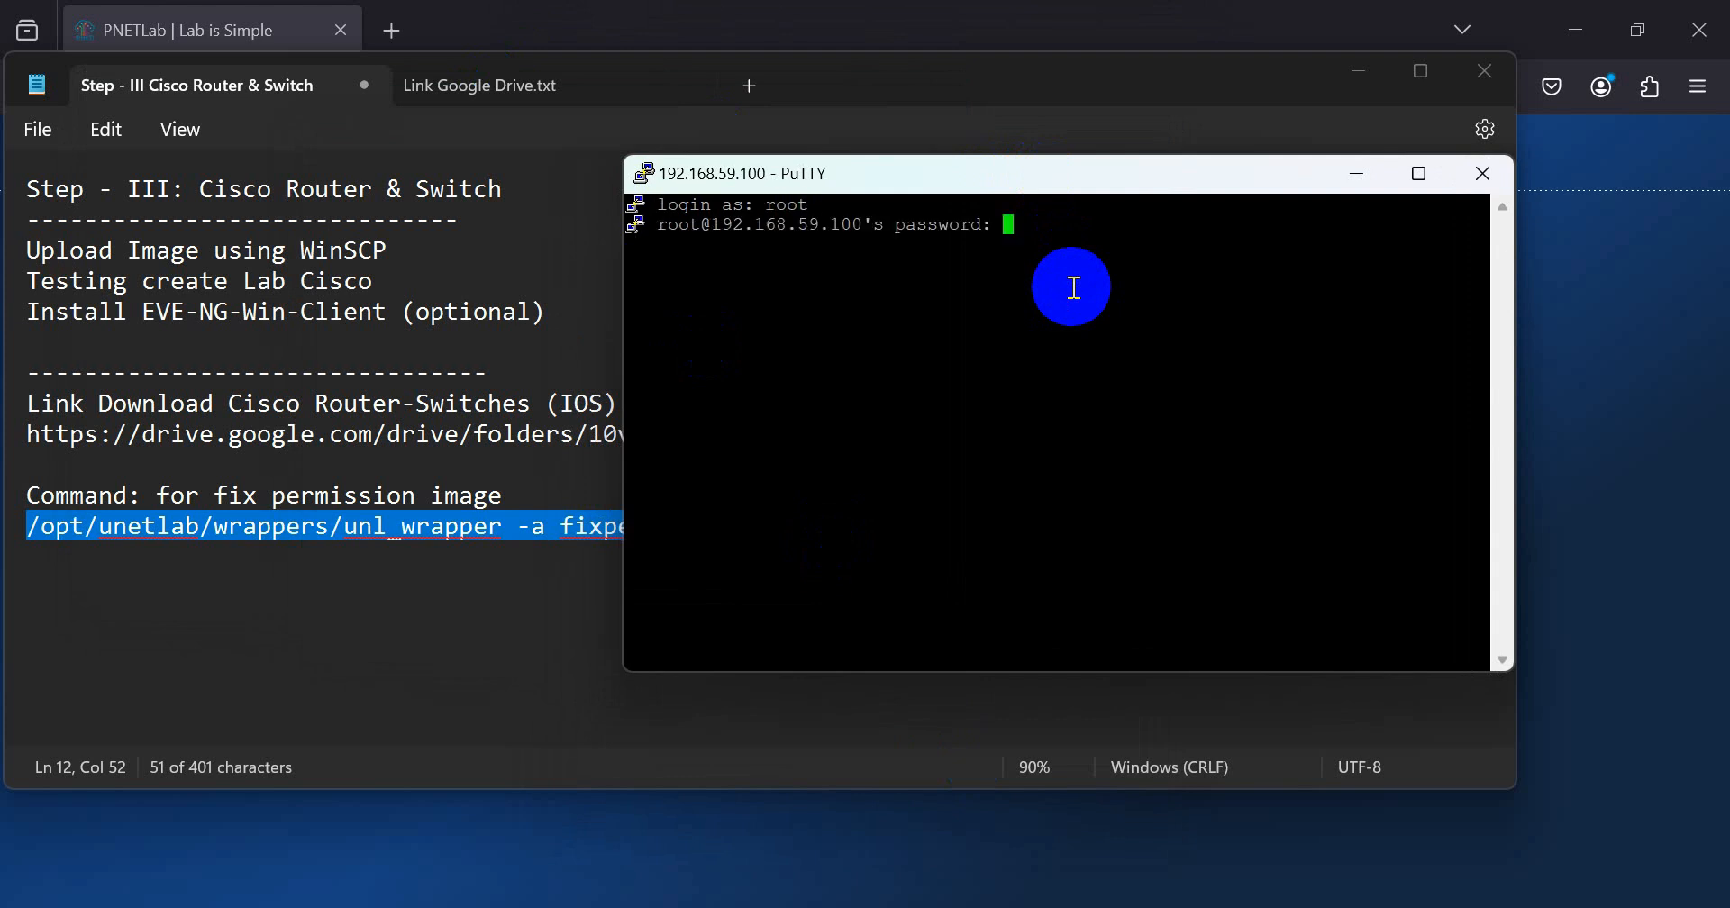
key(Return)
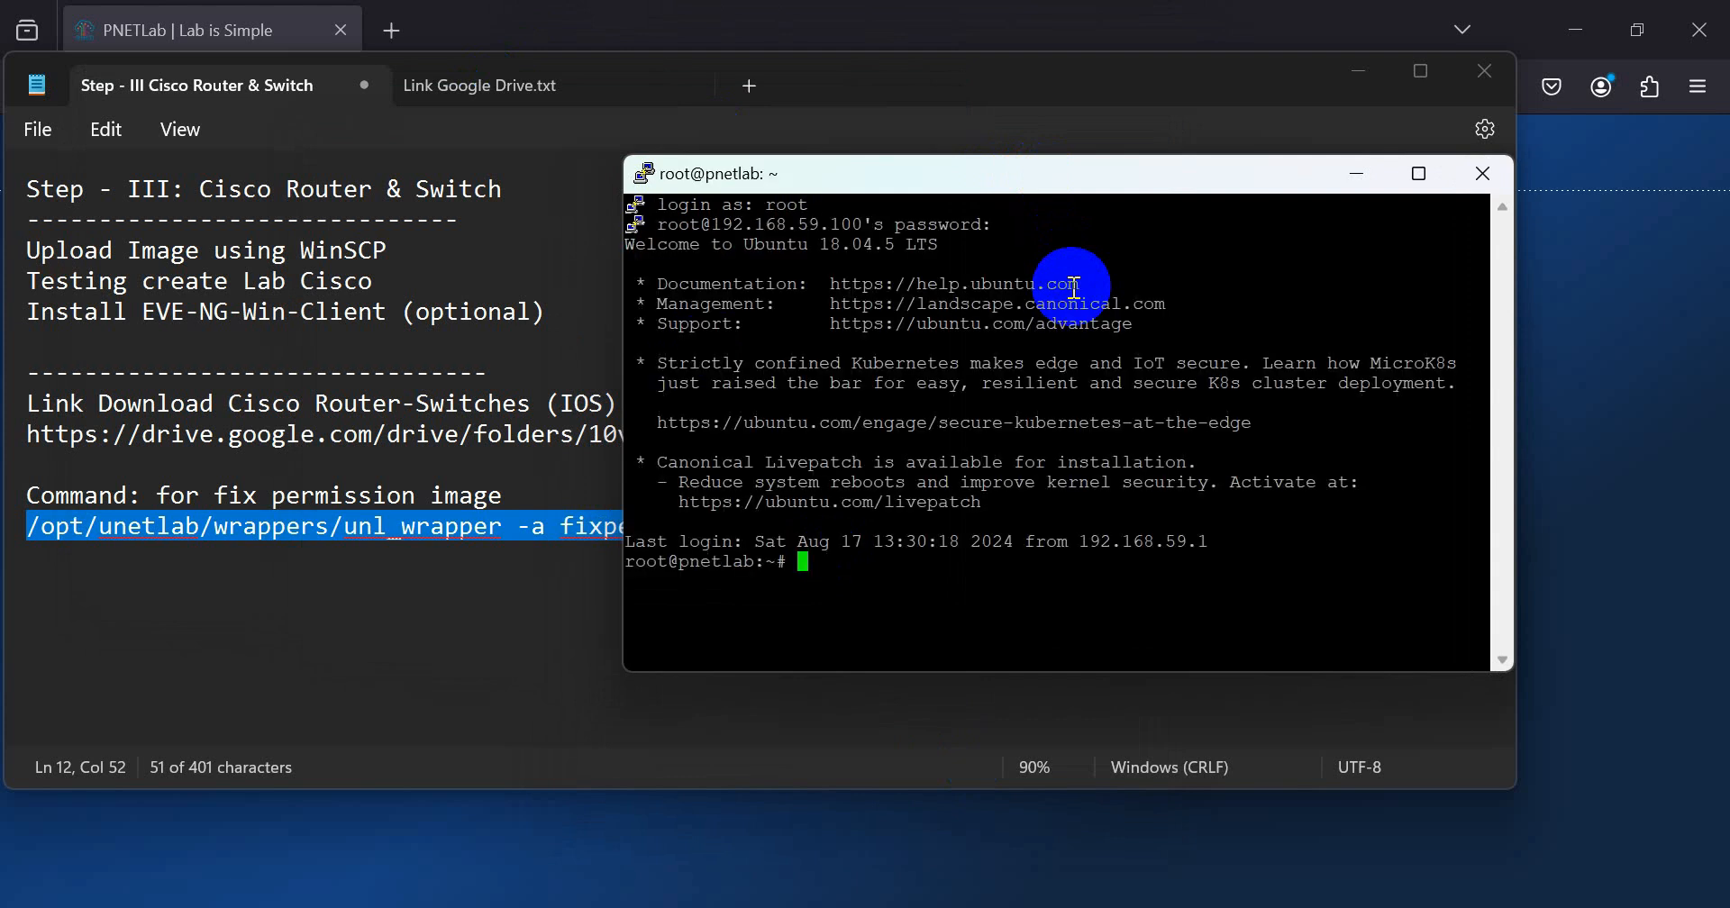
Step: Change to the /opt/unetlab/addons directory and list its contents
text(cd /opt/unetlab/)
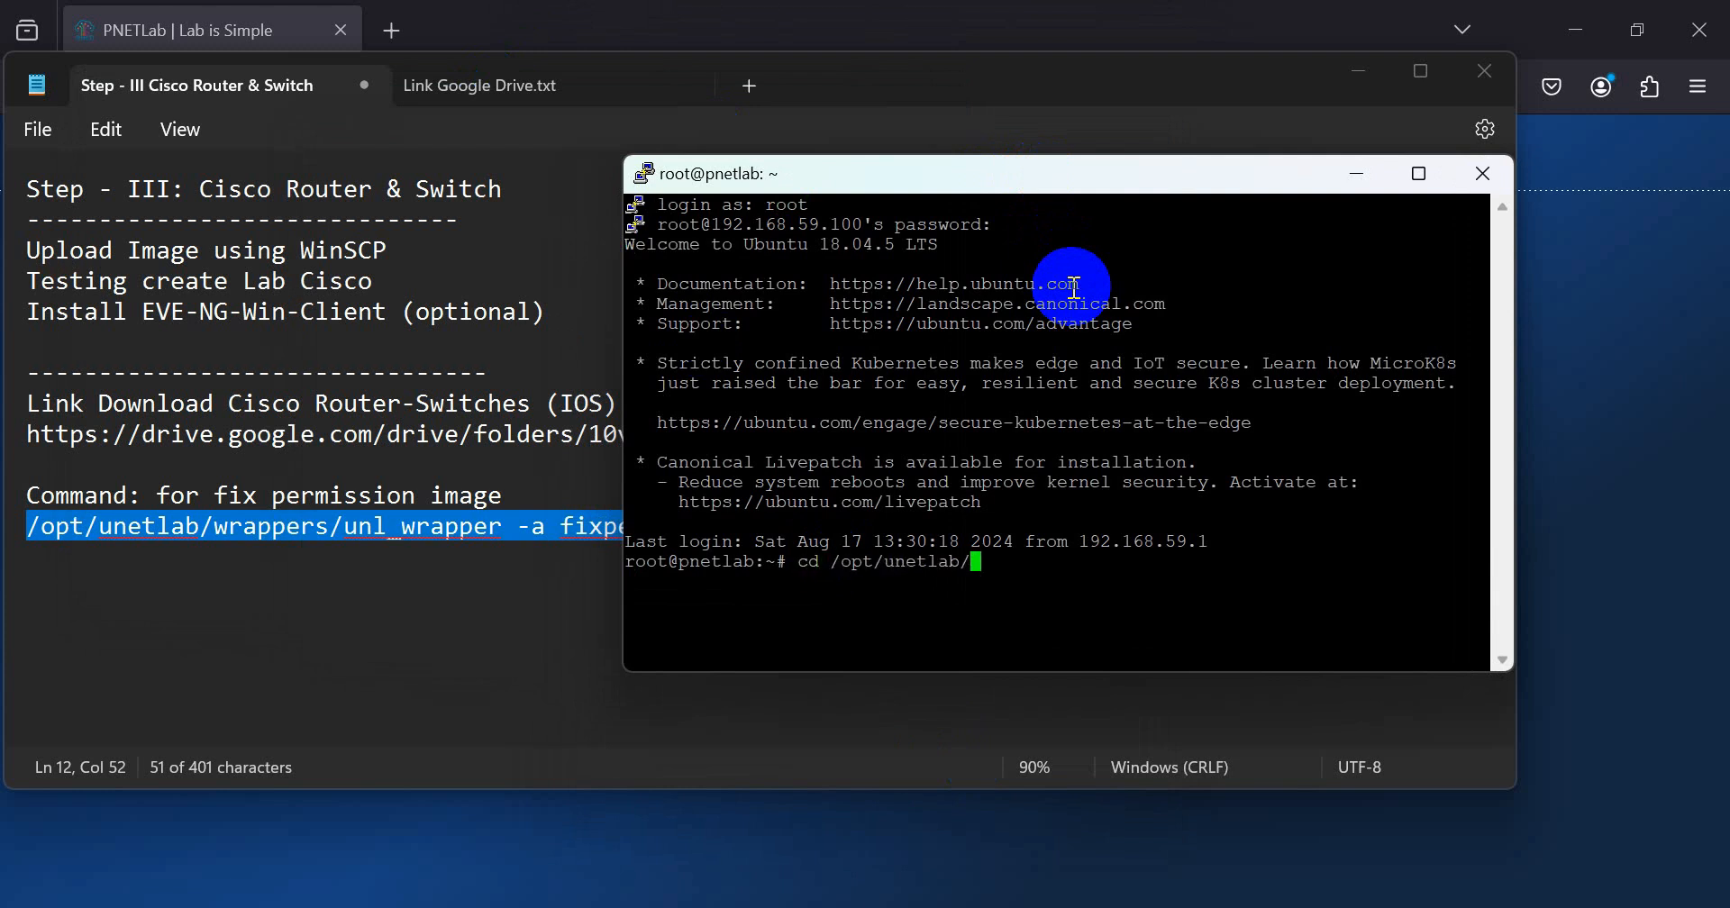
text(ad)
key(Tab)
text(ls)
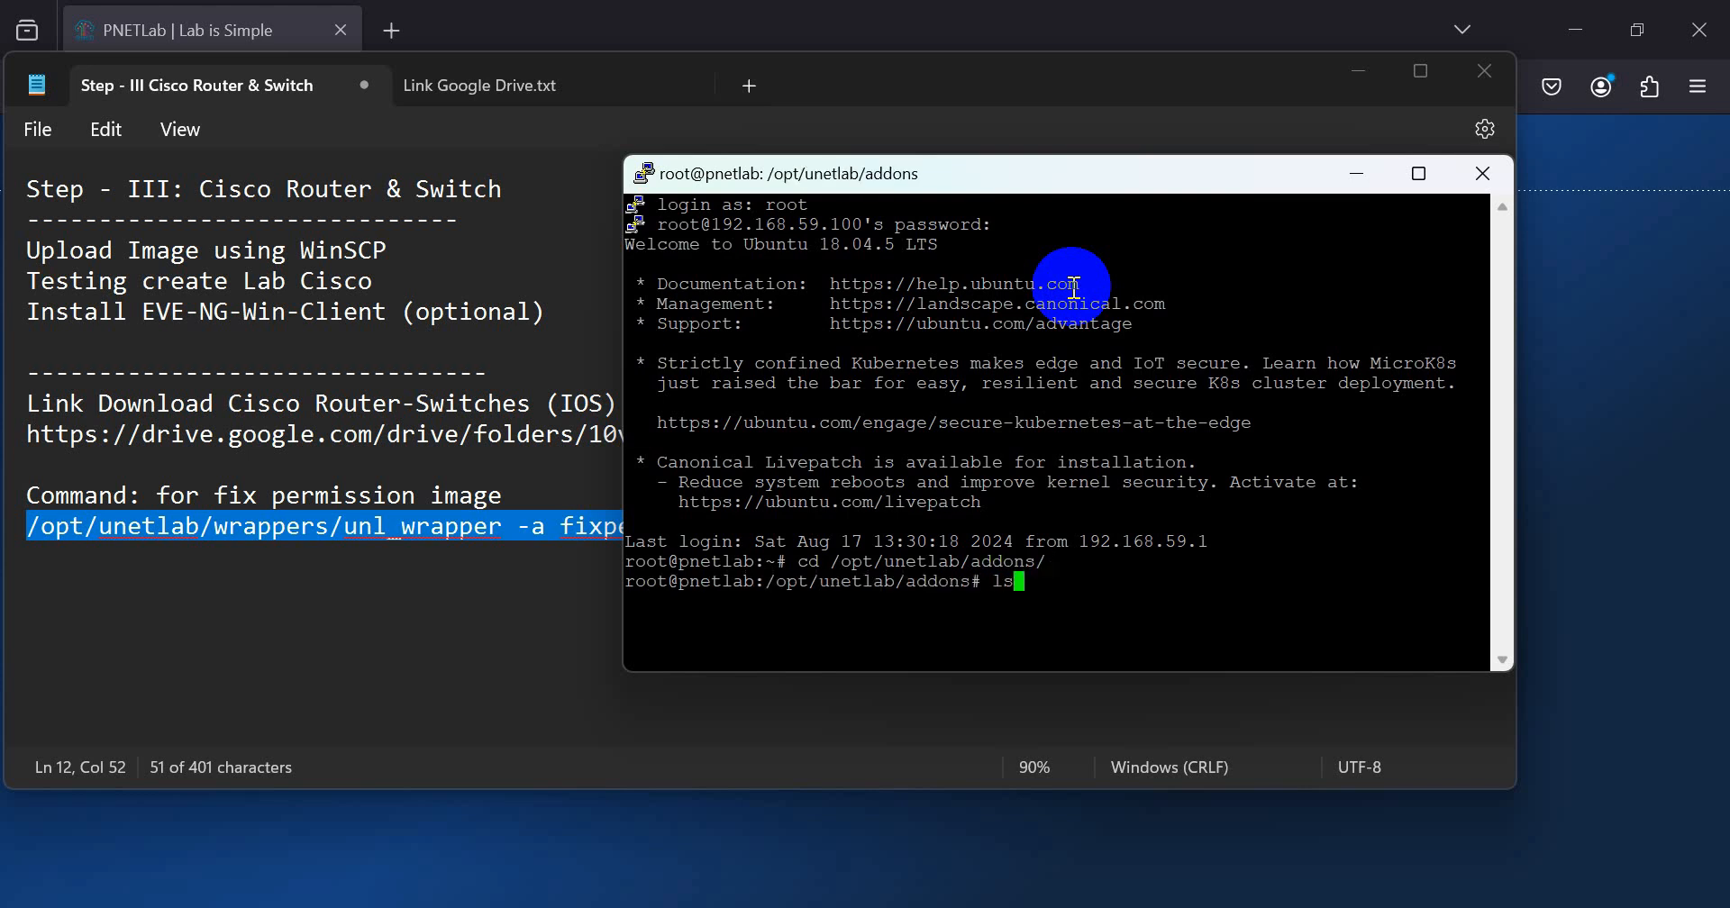
key(Return)
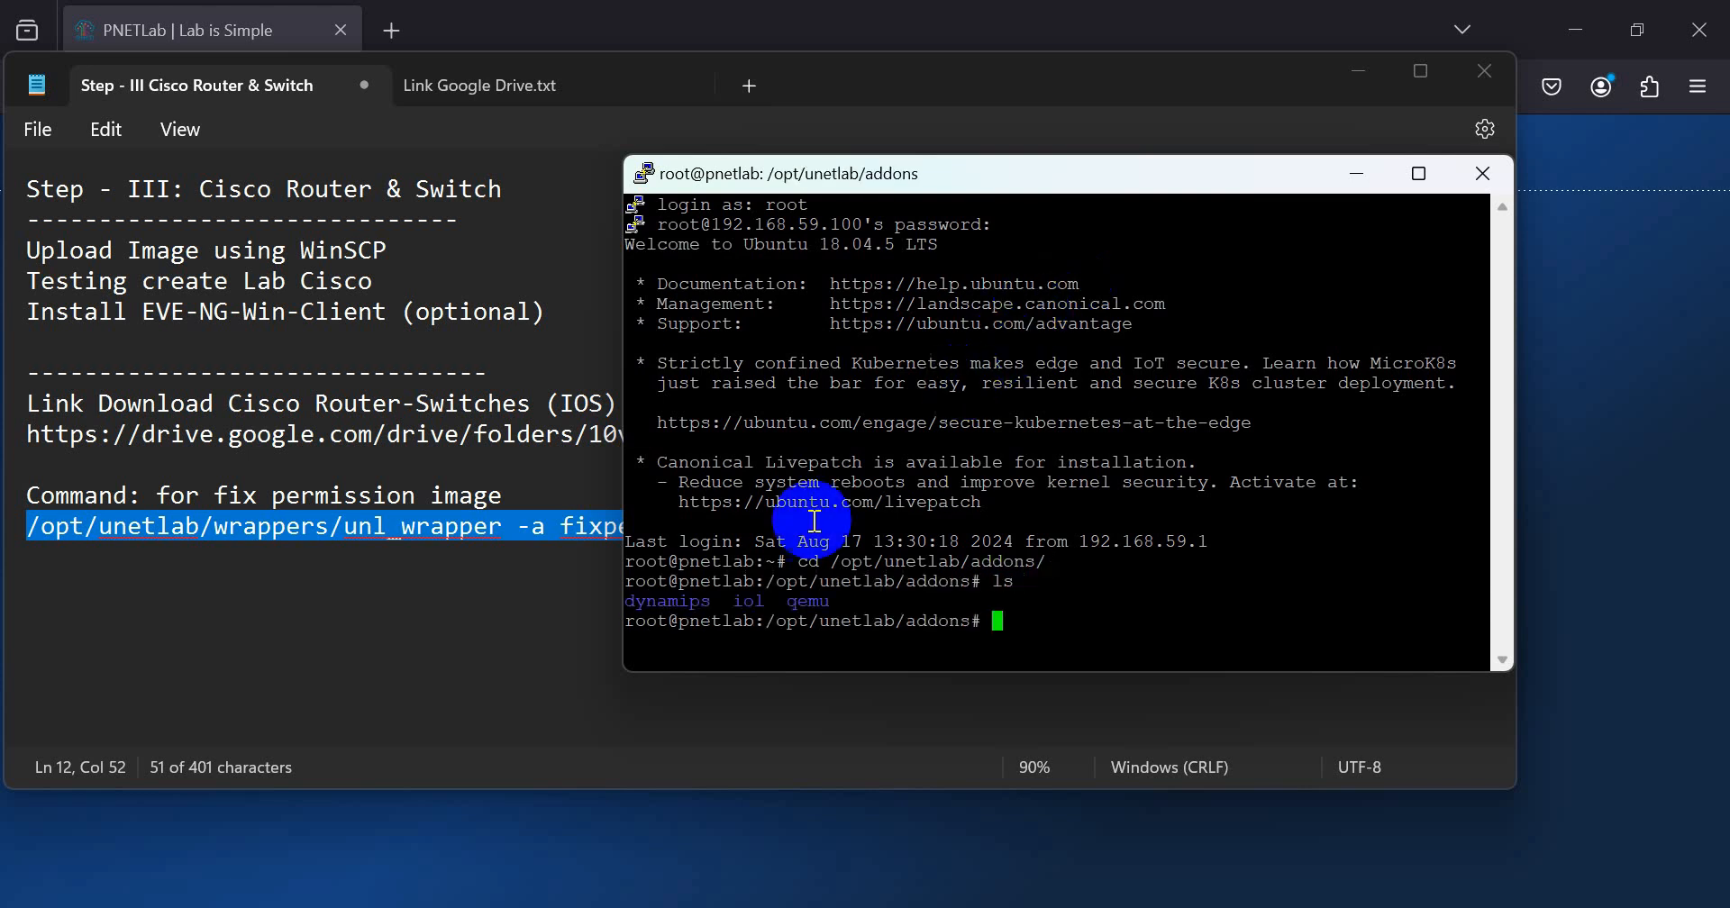
Step: Change to the iol/bin subfolder and list its files to check the uploaded i86bi_Linux-L2 and i86bi_Linux-L3 images
double_click(751, 601)
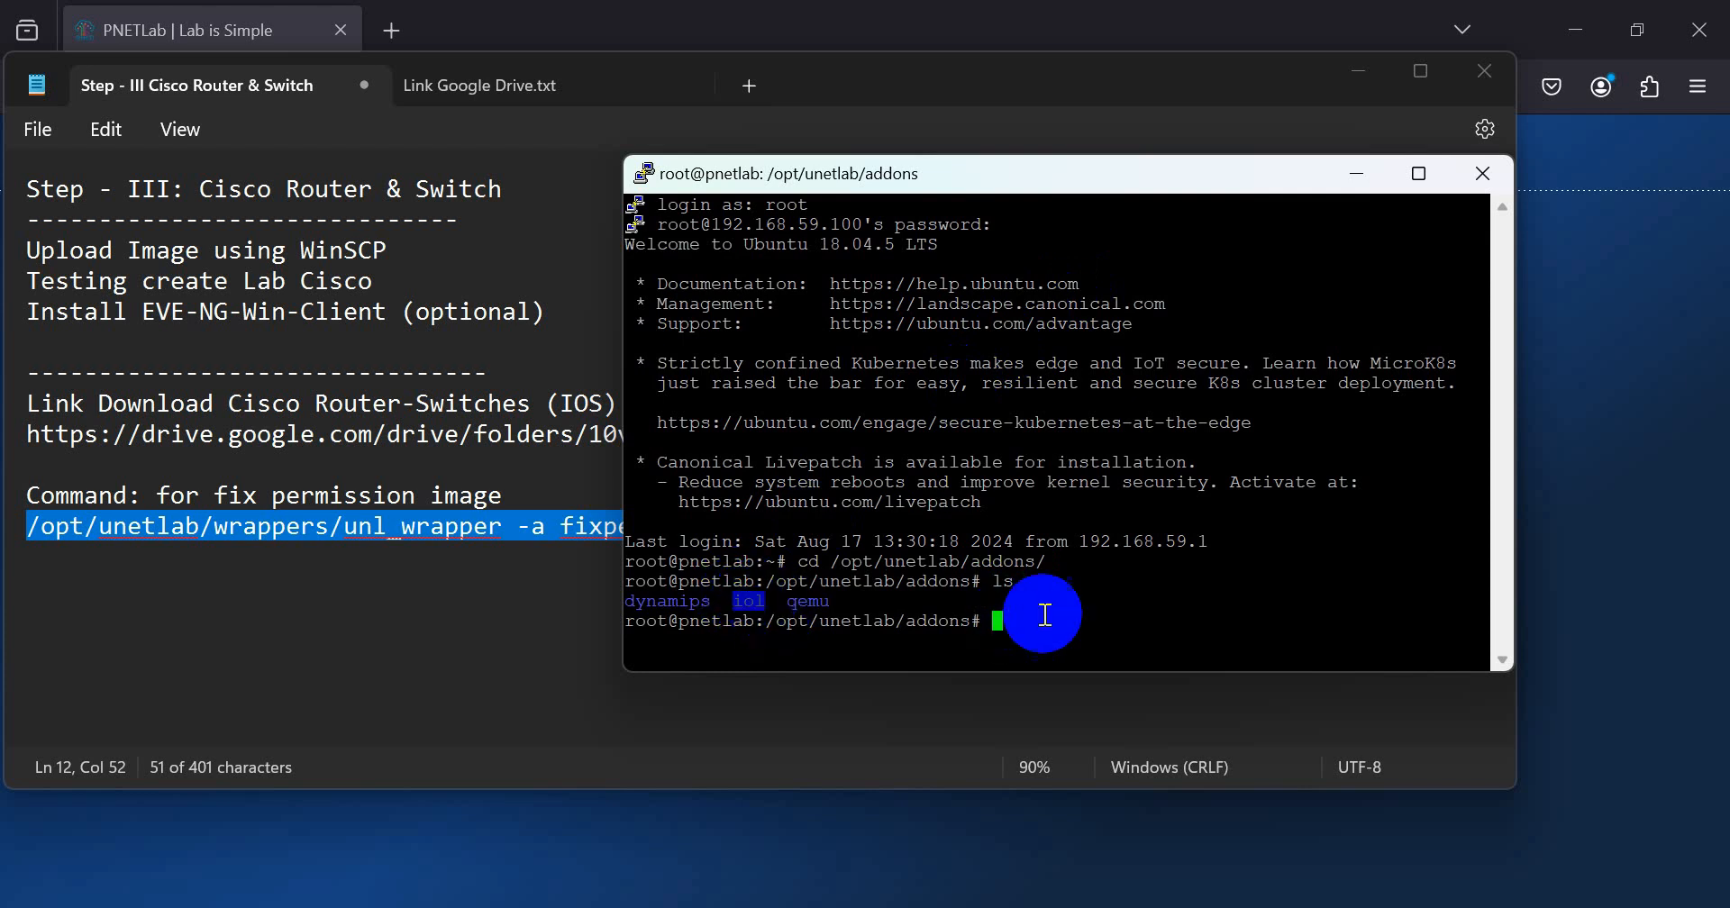
text(cd io)
key(Tab)
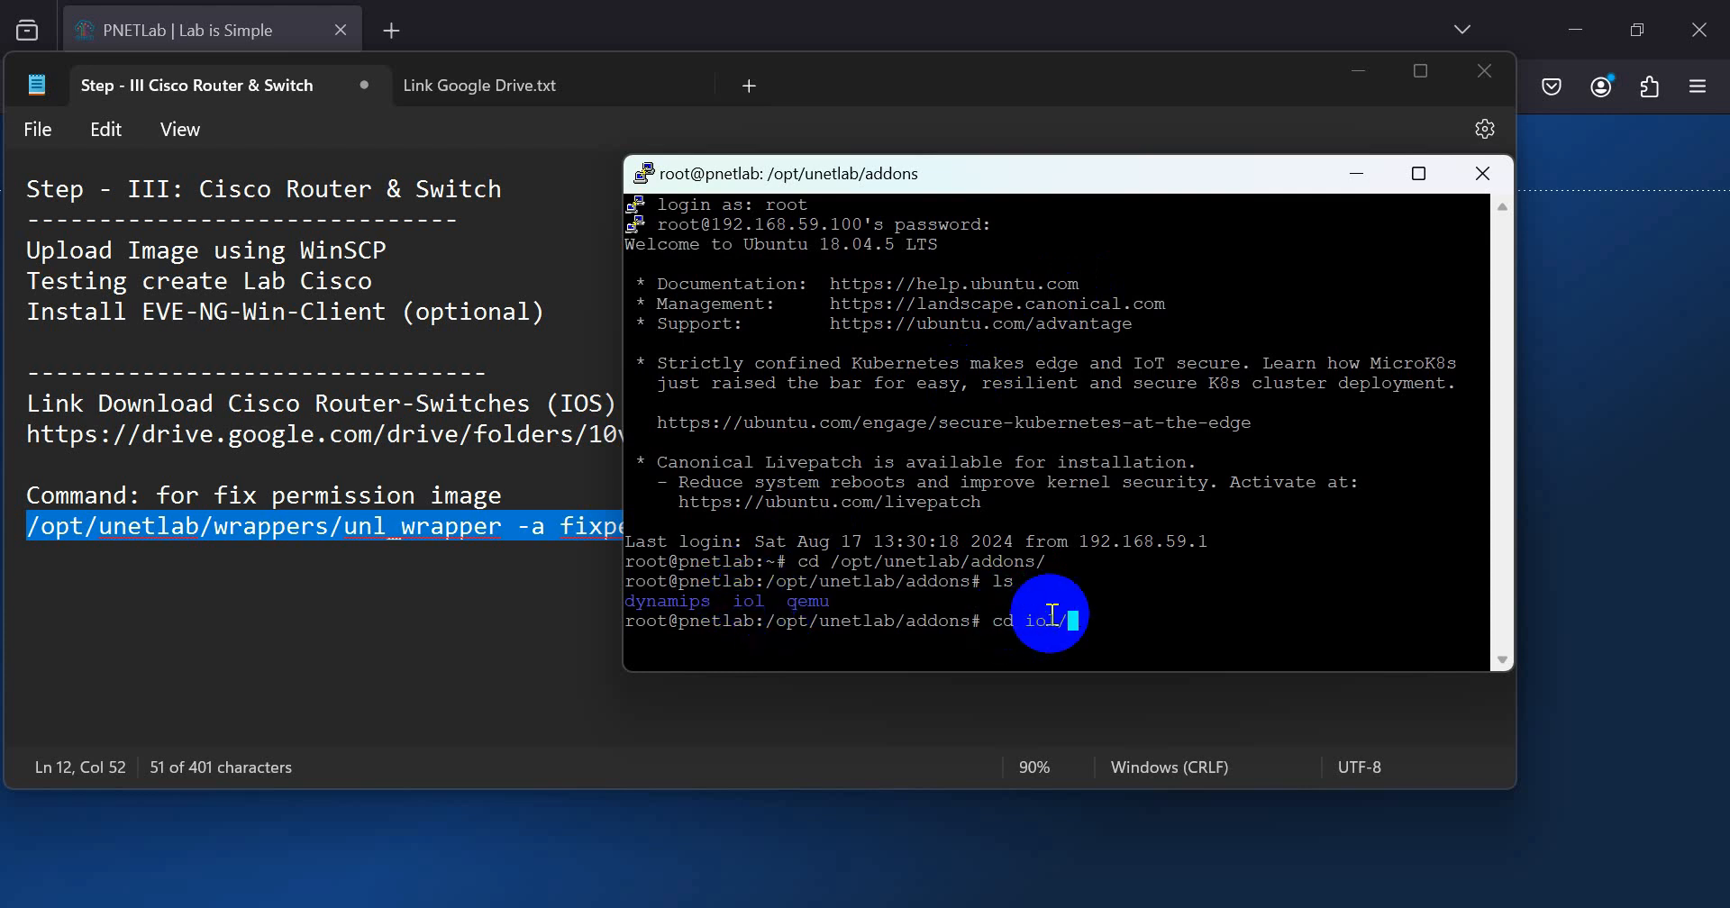
text(bi)
key(Tab)
key(Return)
text(ls)
key(Return)
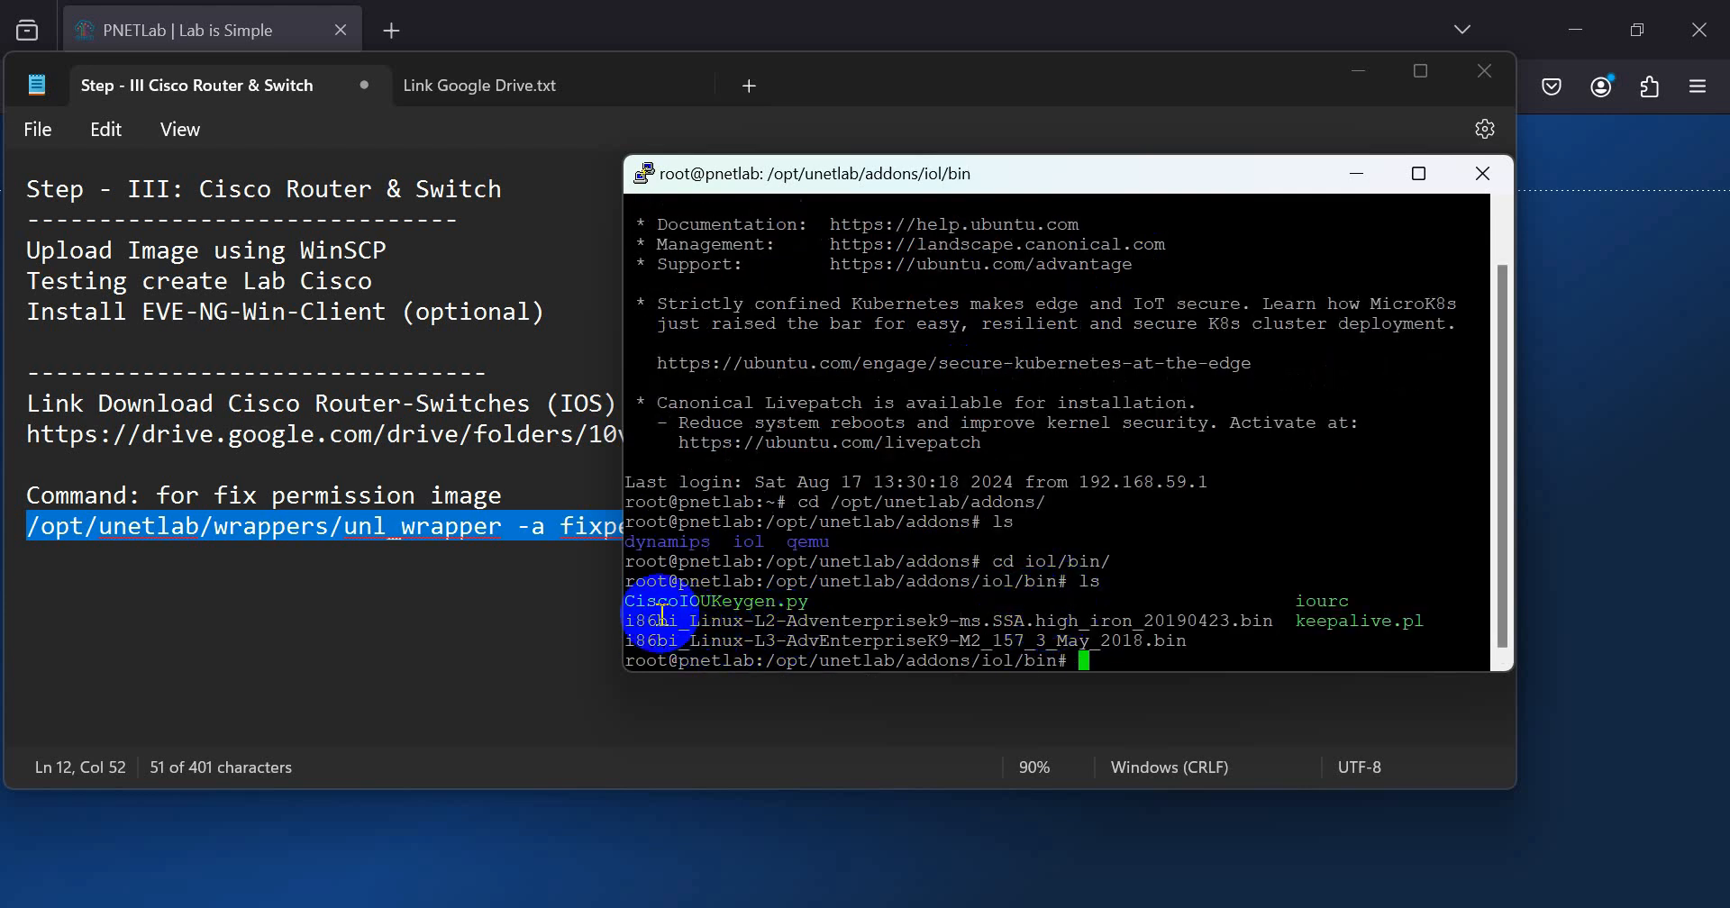
drag(631, 620, 1216, 639)
click(1216, 640)
drag(628, 621, 1178, 649)
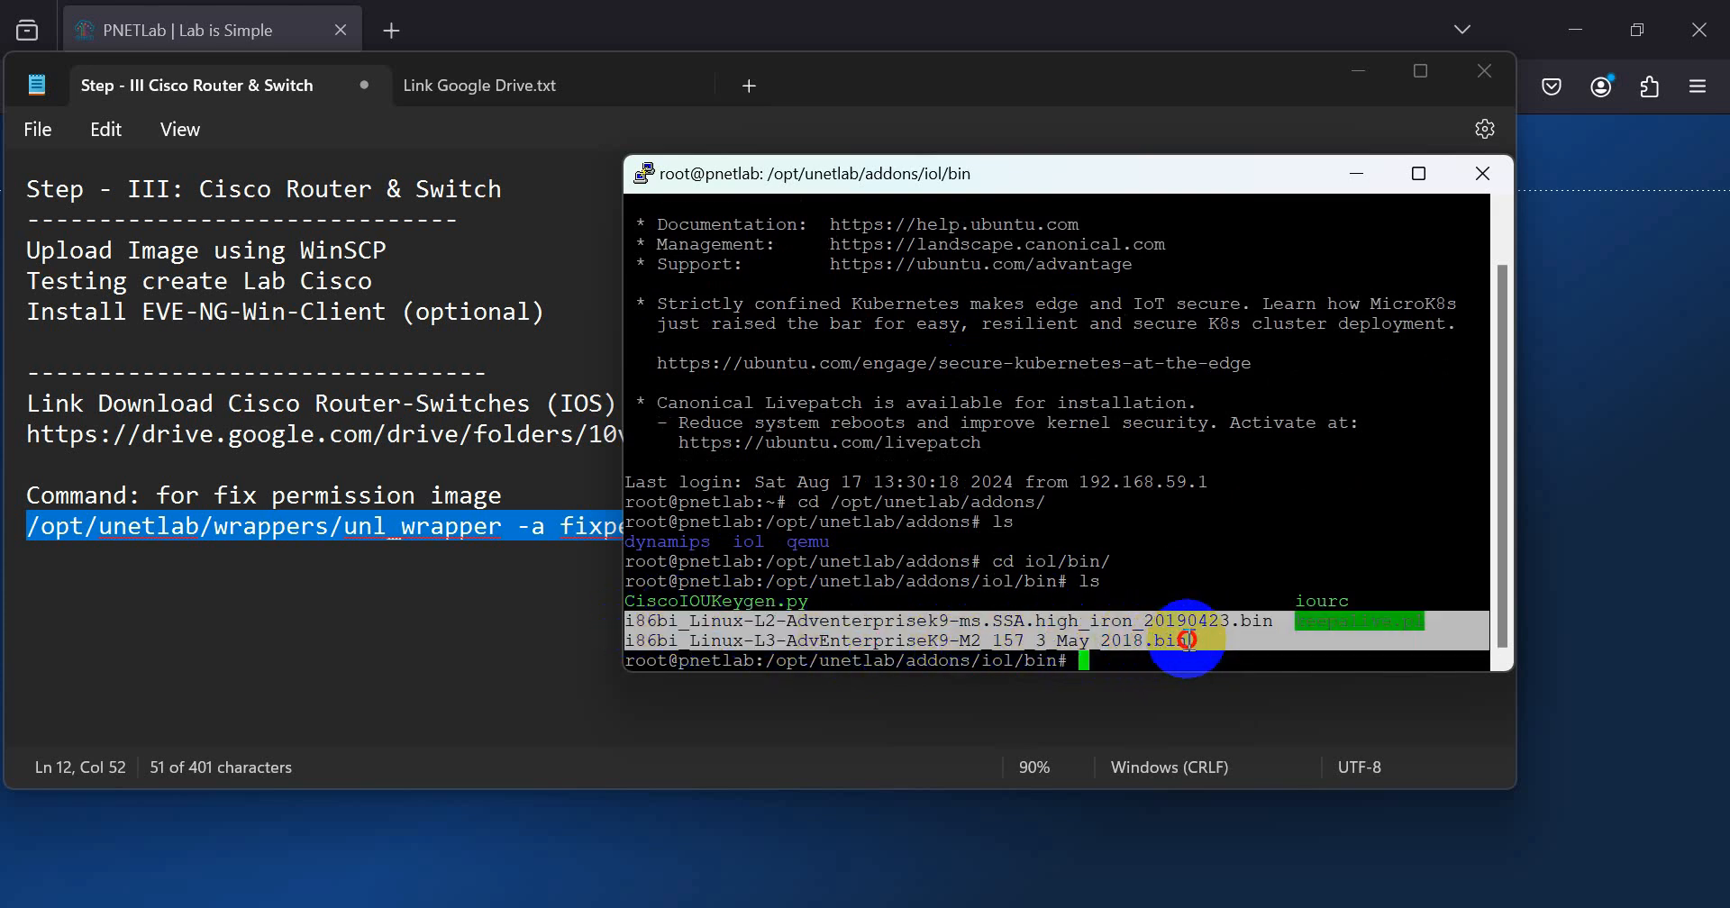
click(1072, 656)
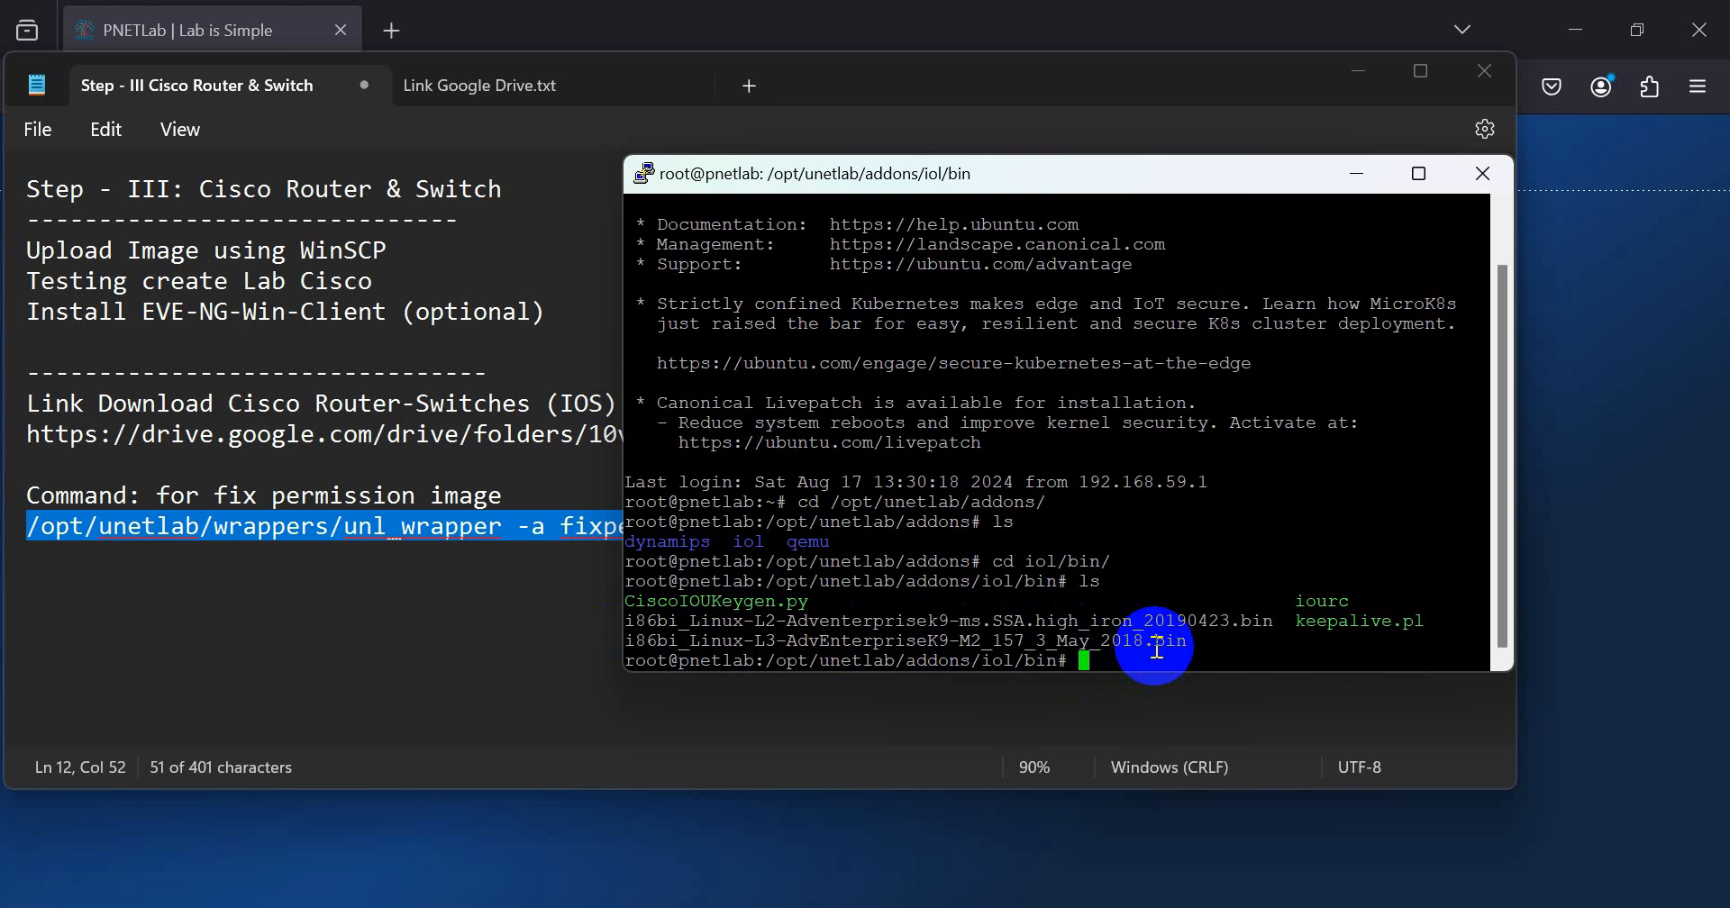
Step: Copy the unl_wrapper fixpermissions command from the notes again and return to the PuTTY terminal
key(Return)
key(Return)
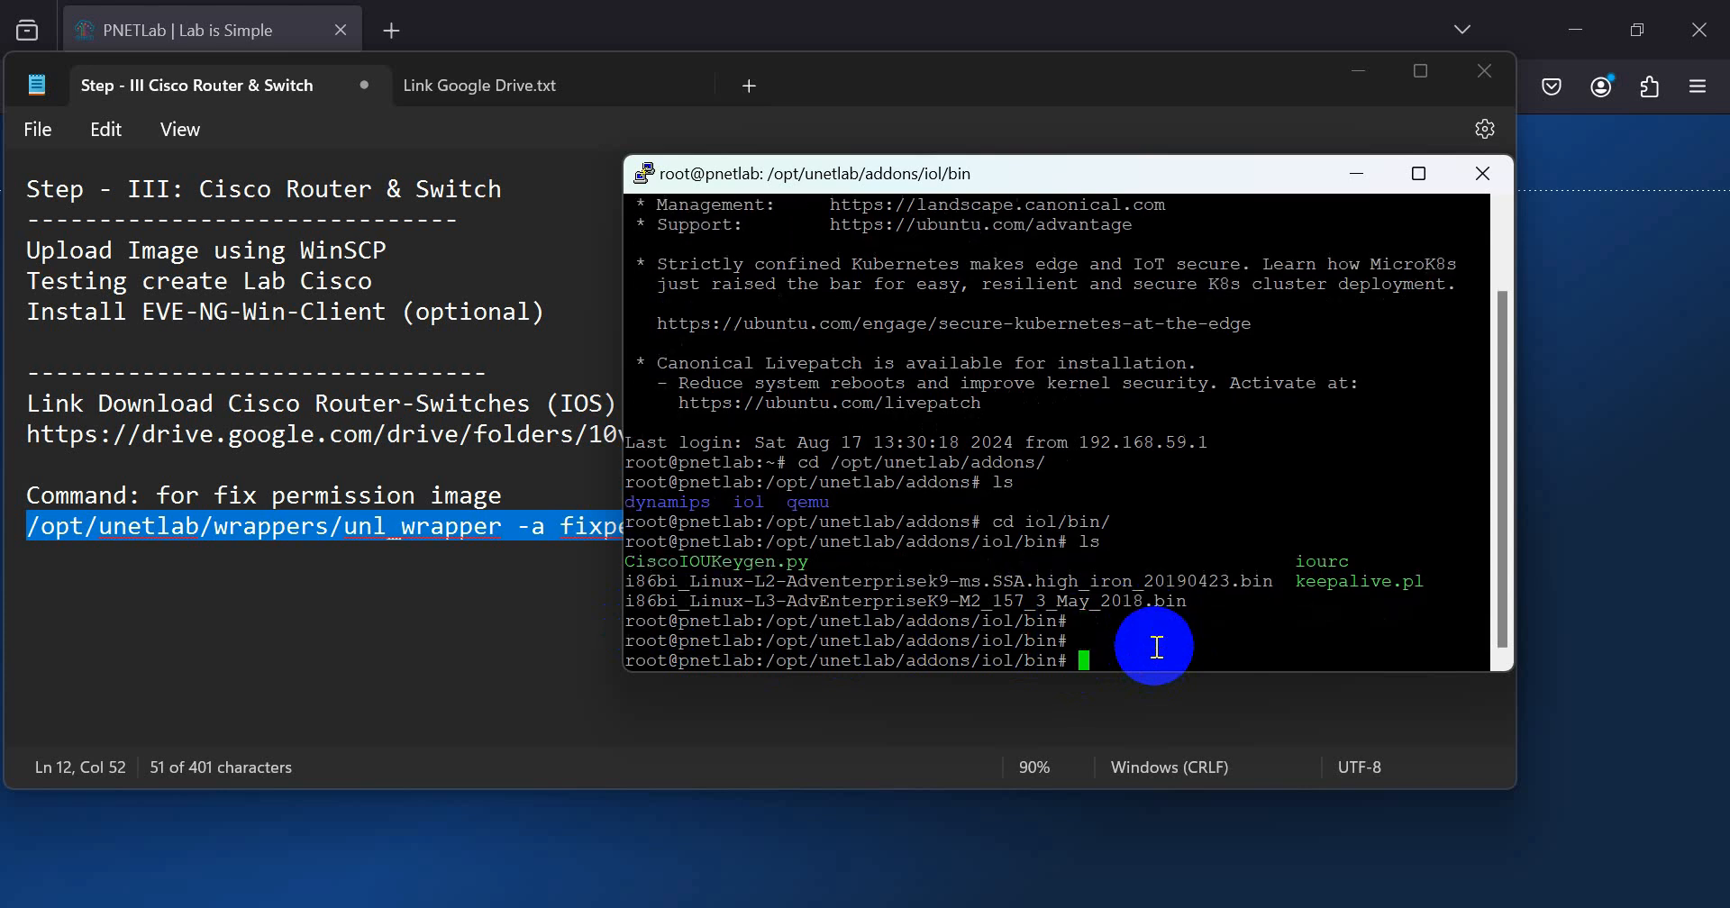
click(271, 528)
triple_click(13, 533)
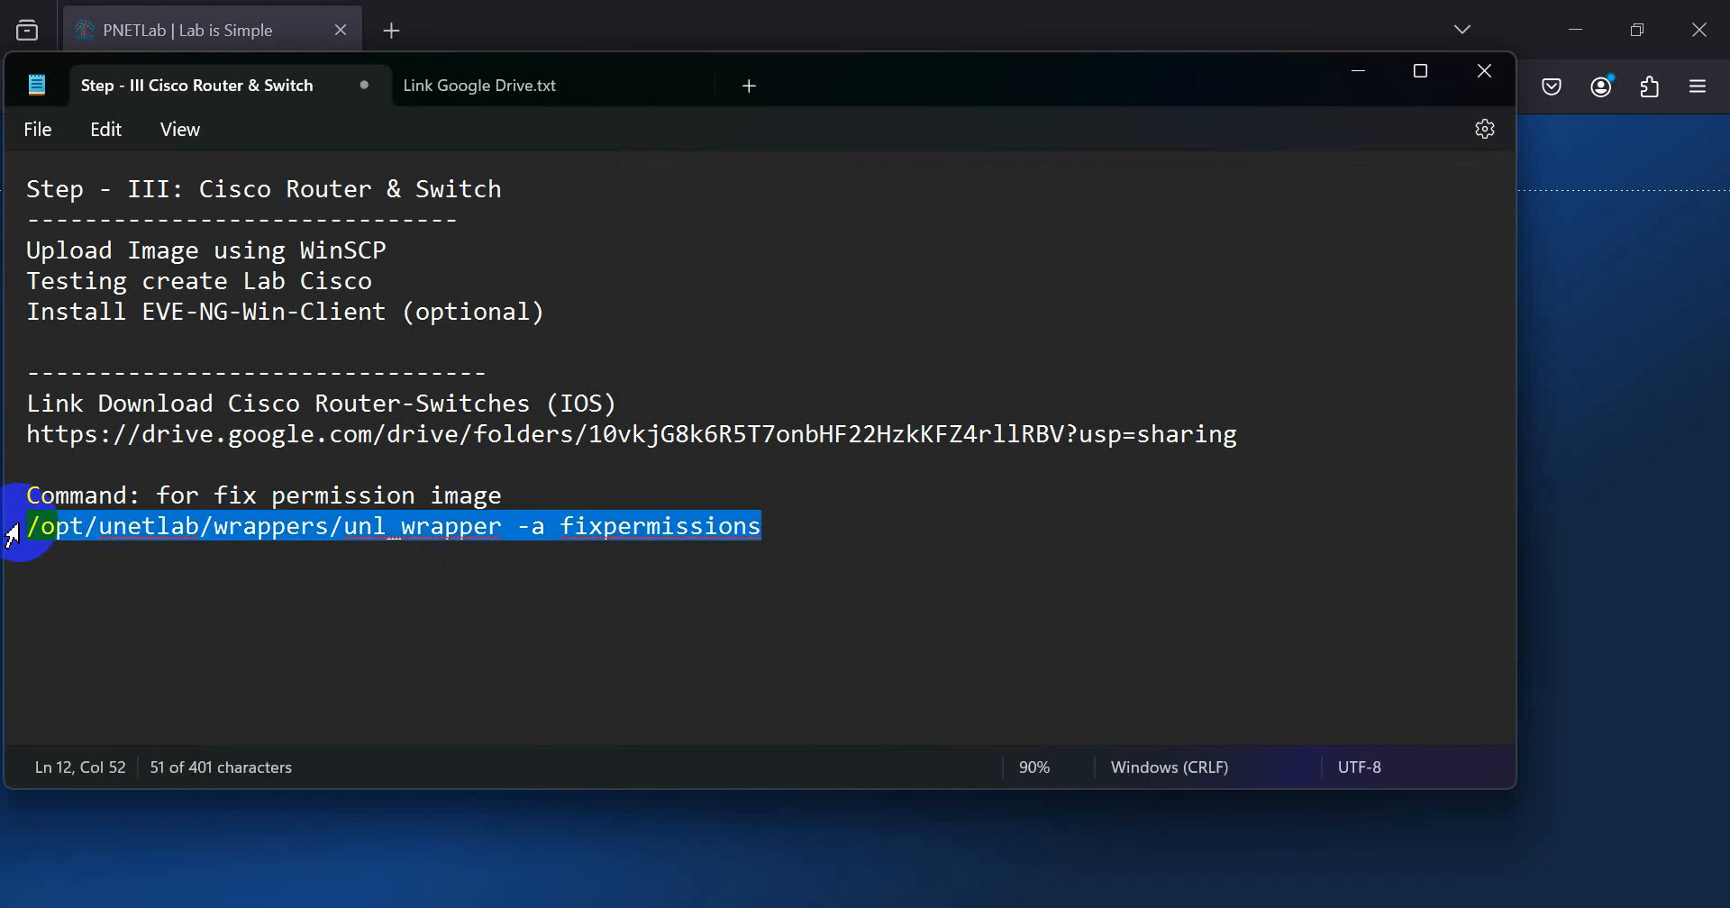
right_click(38, 522)
click(180, 151)
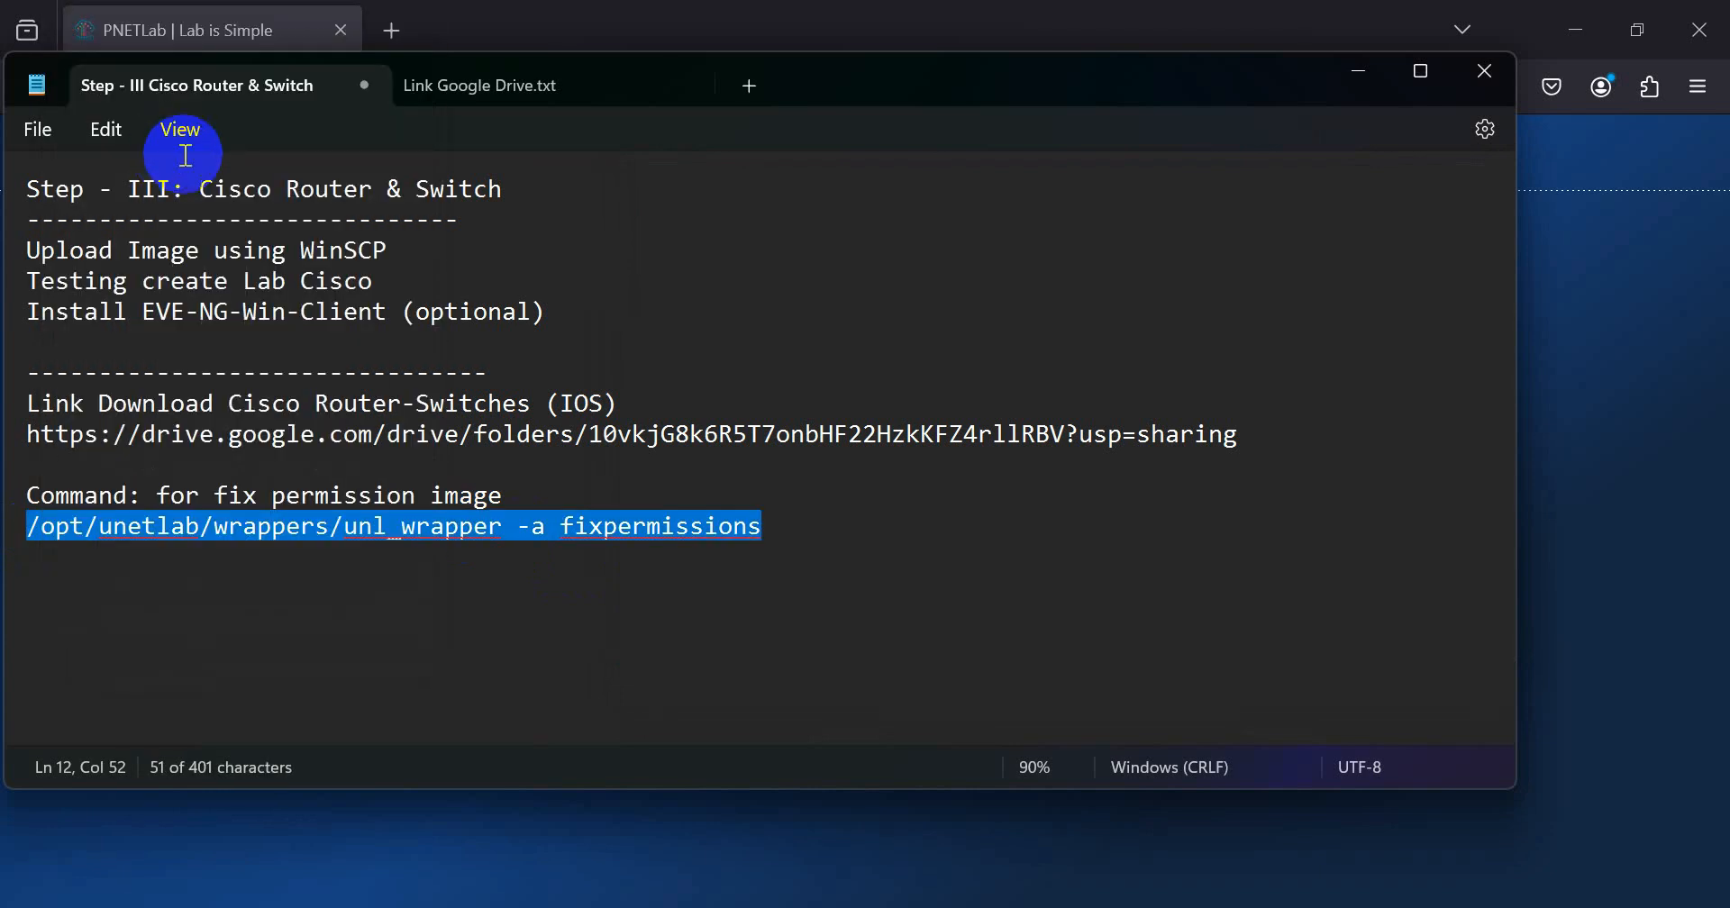
click(1012, 879)
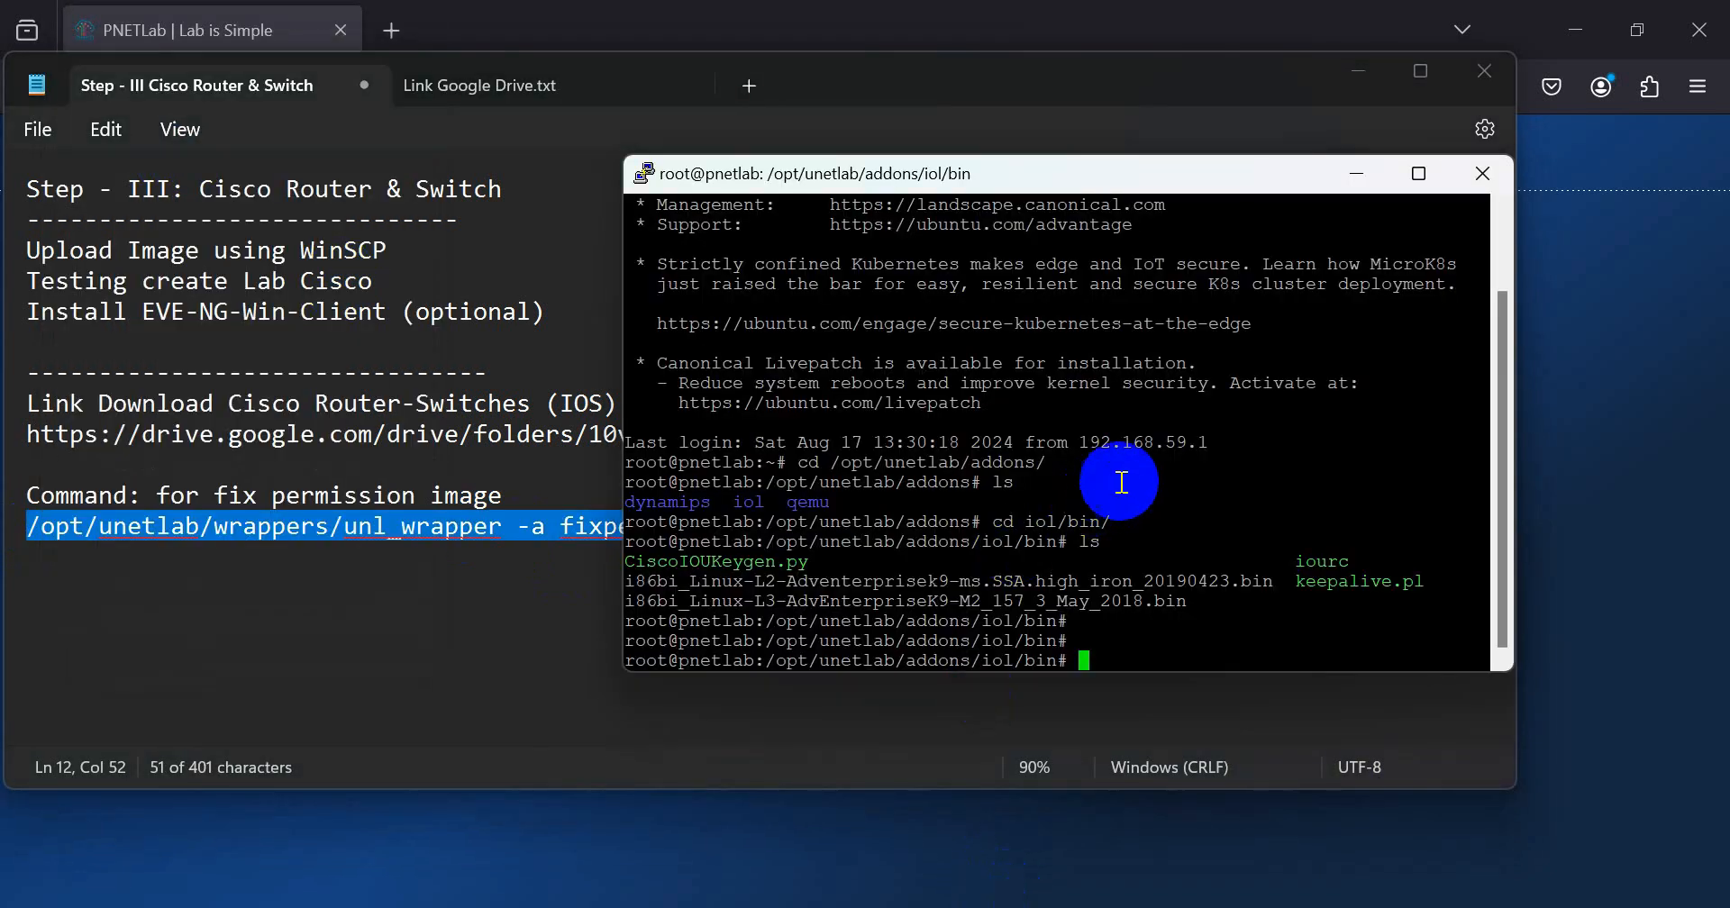
Step: Widen the terminal window and run /opt/unetlab/wrappers/unl_wrapper -a fixpermissions
drag(1521, 513, 1719, 513)
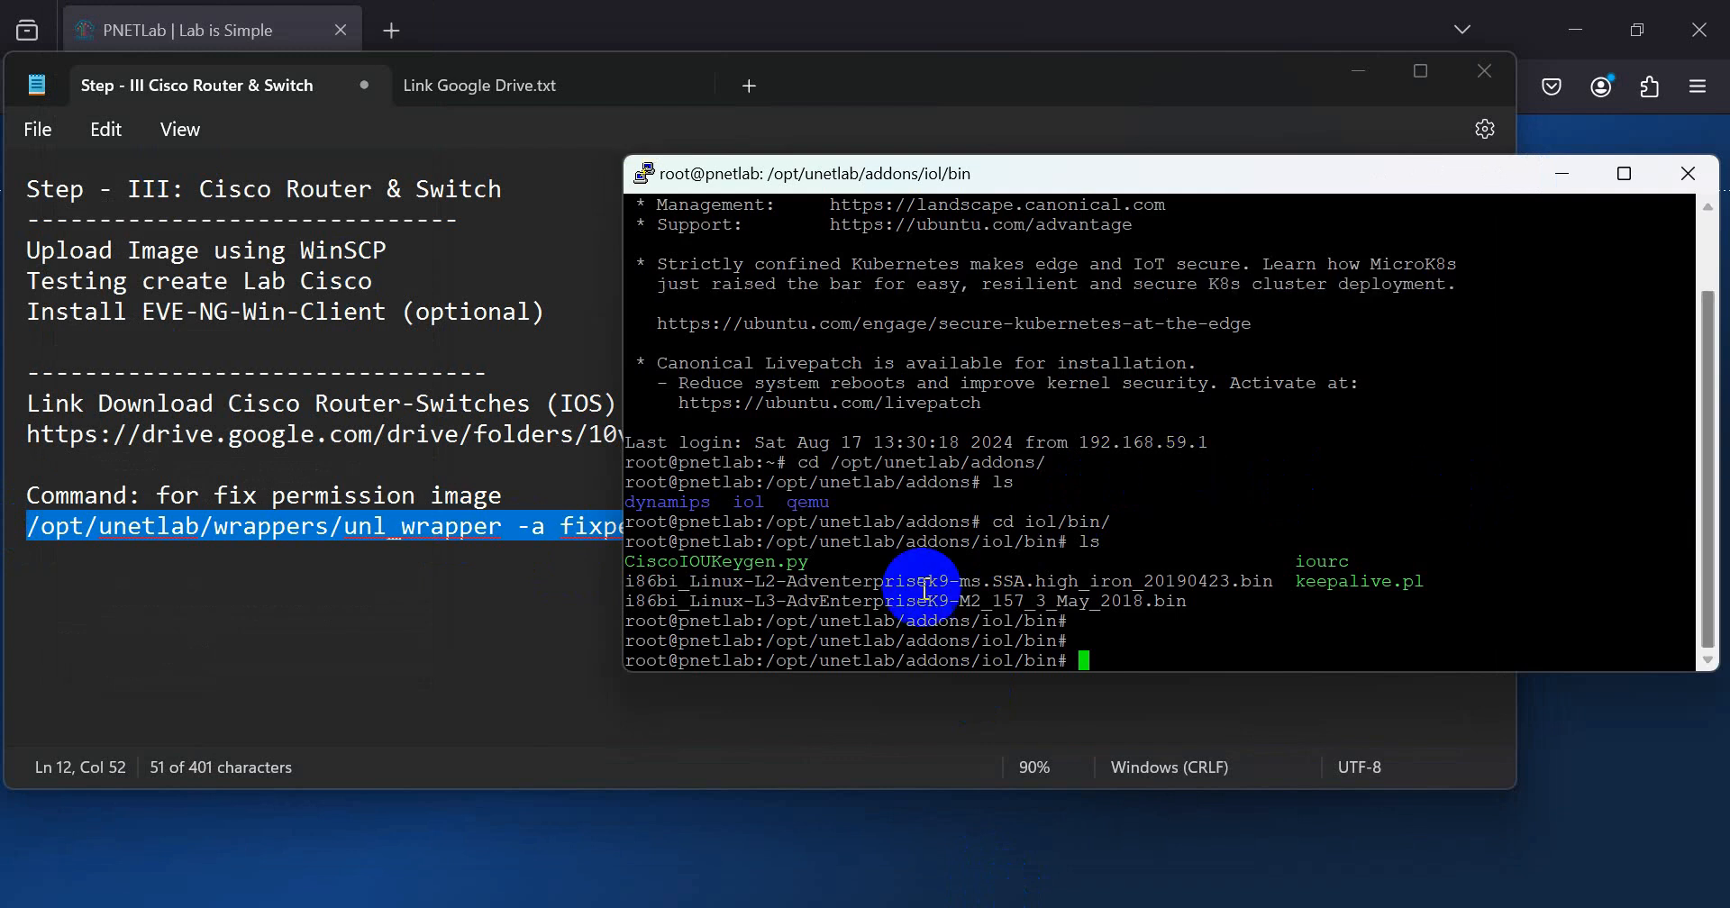
drag(629, 590, 455, 586)
right_click(1049, 559)
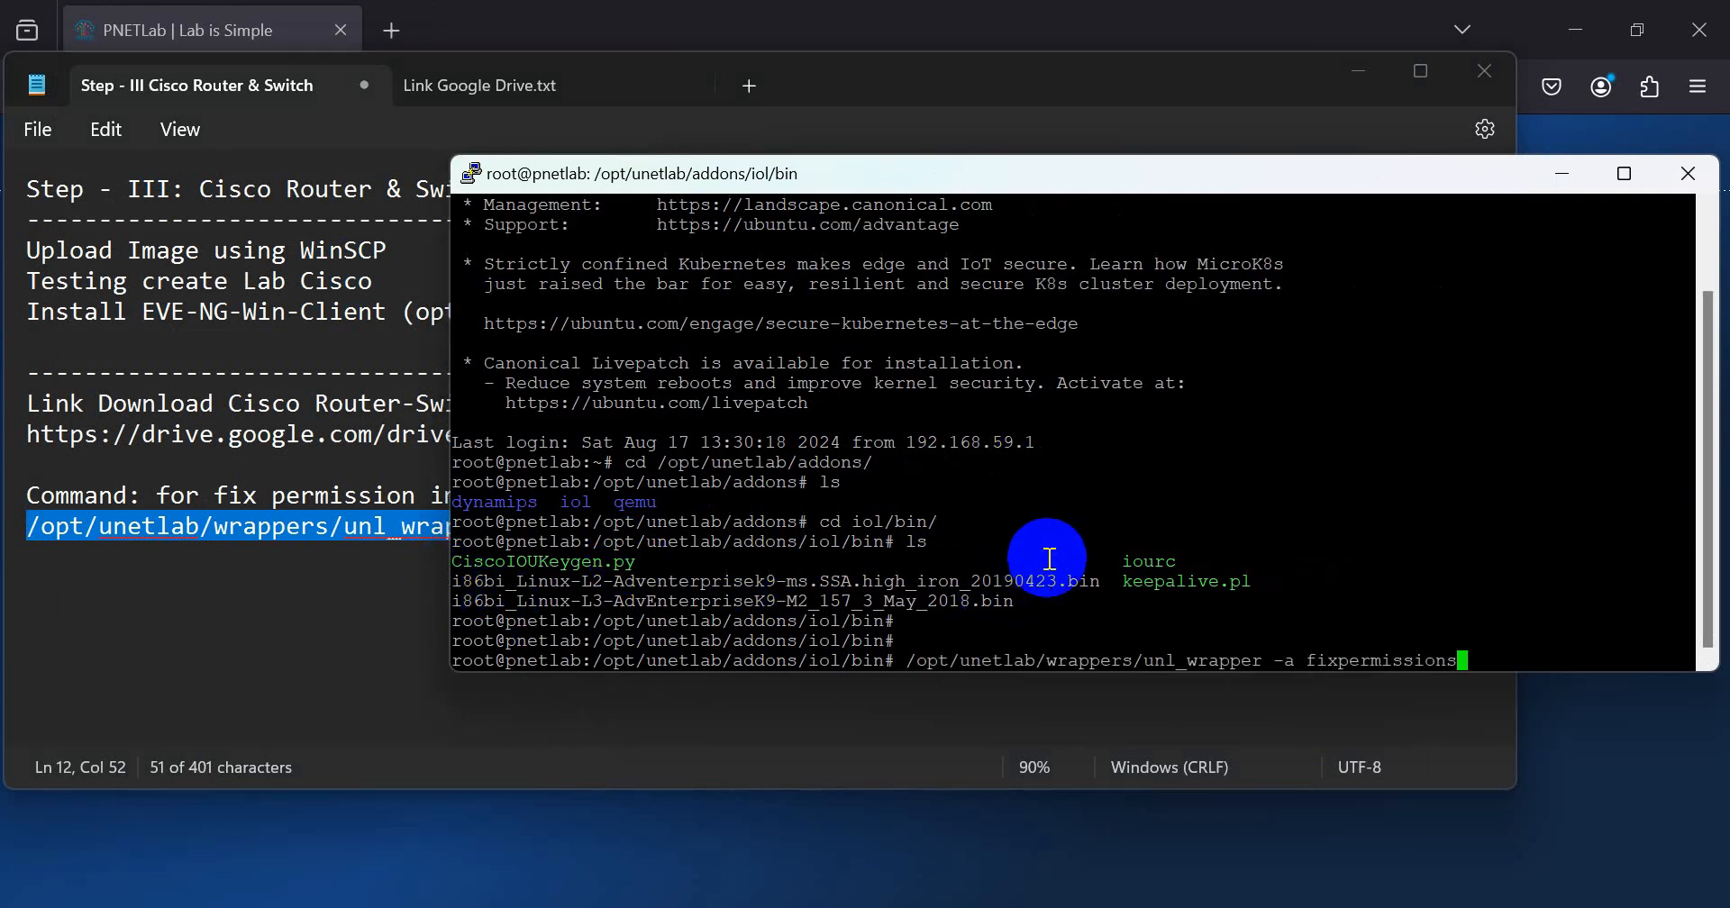
key(Return)
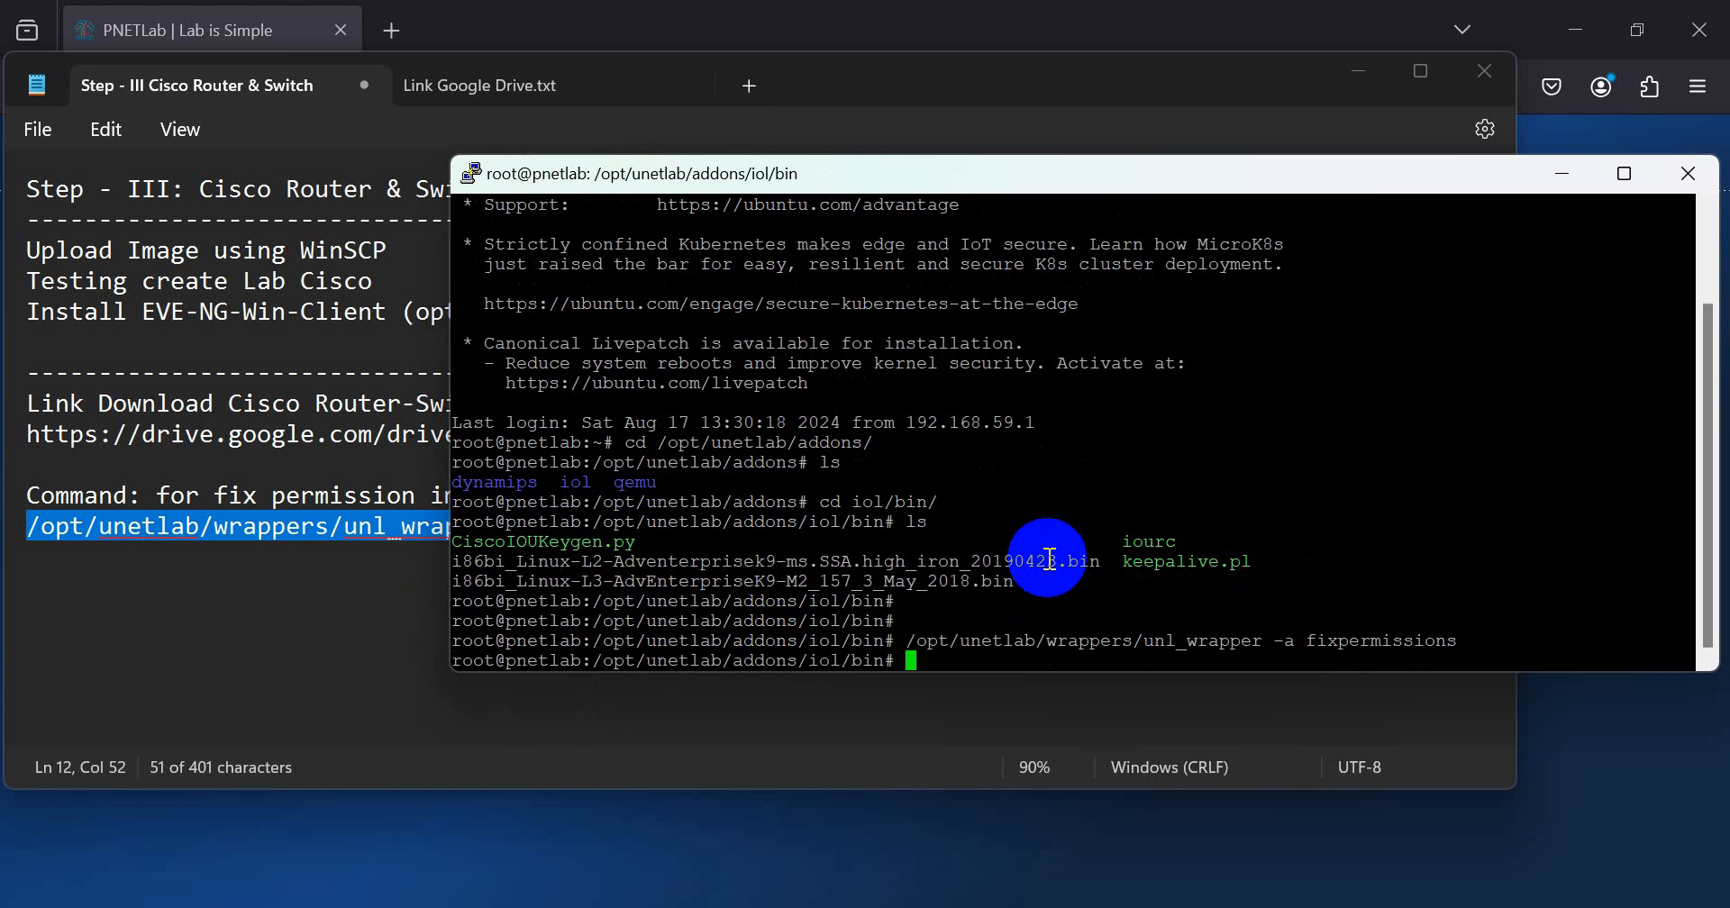
Step: List the iol/bin folder again and check the permission colouring of the L2 and L3 image files
key(Return)
text(ls)
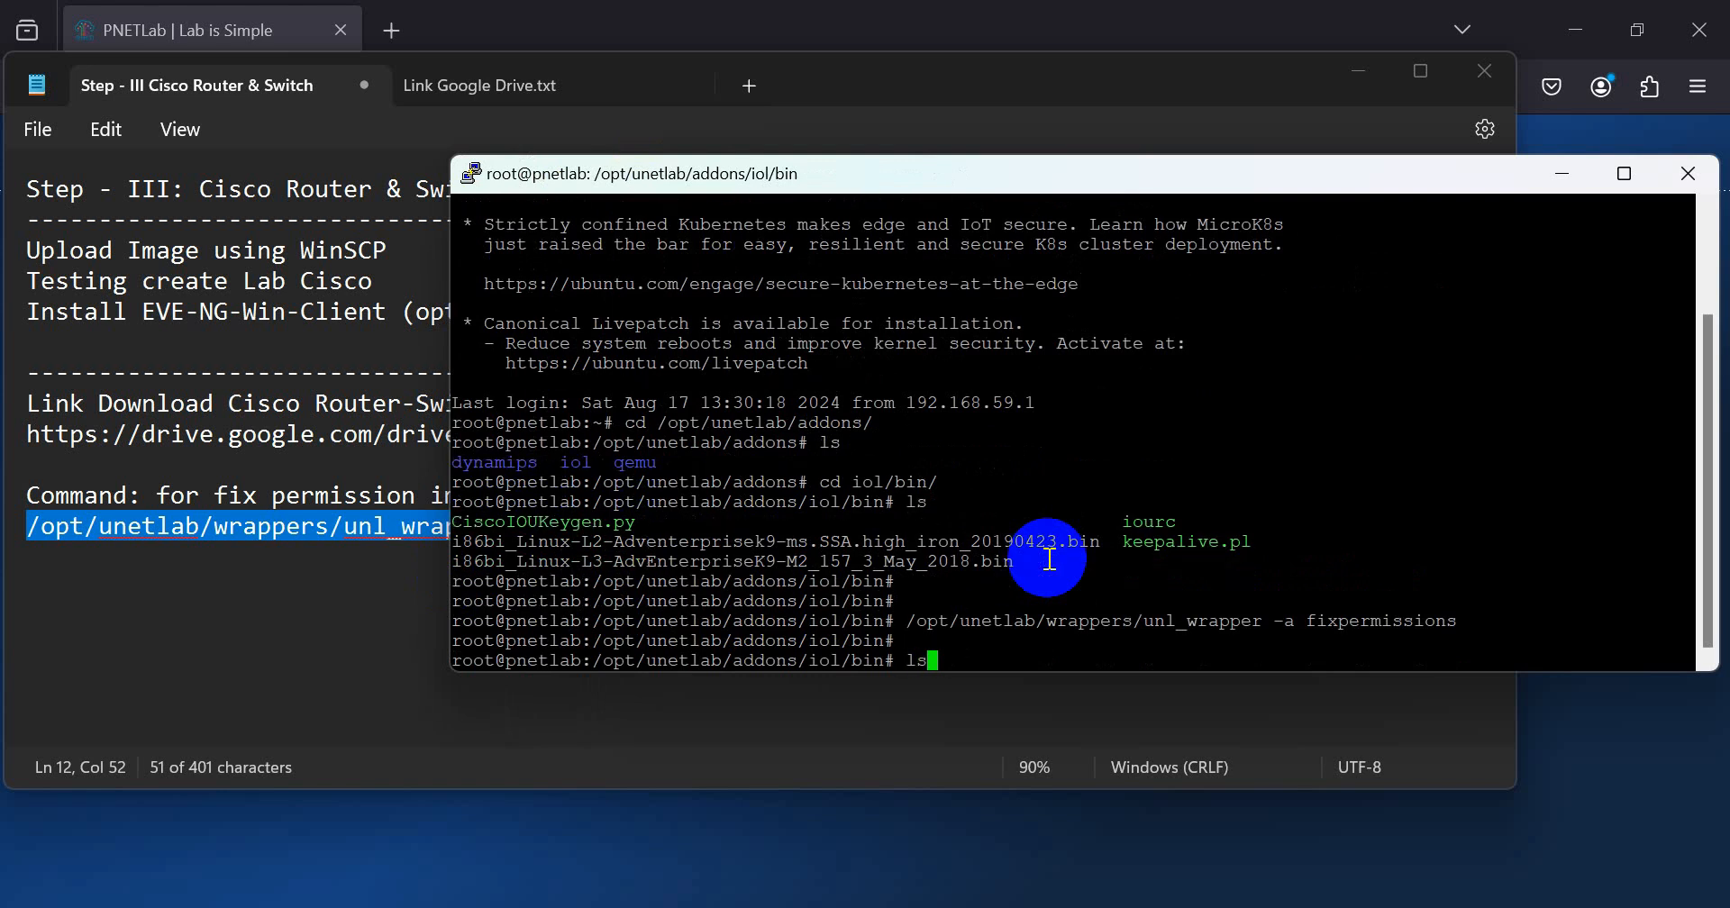
key(Return)
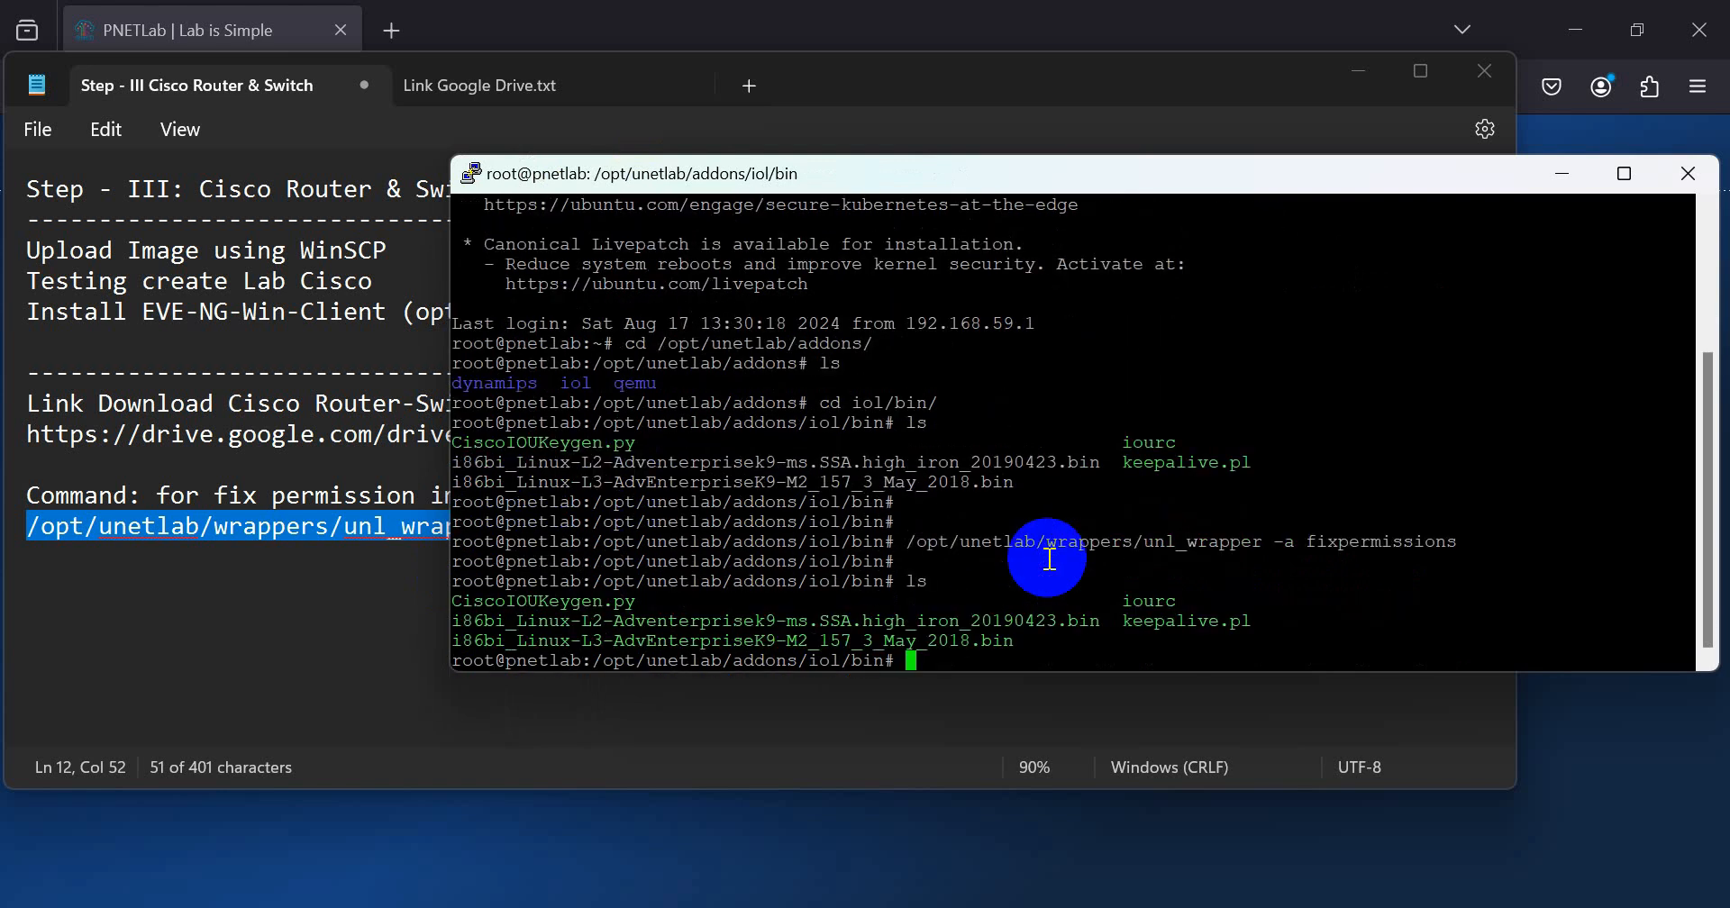
drag(495, 621, 1048, 627)
click(1036, 632)
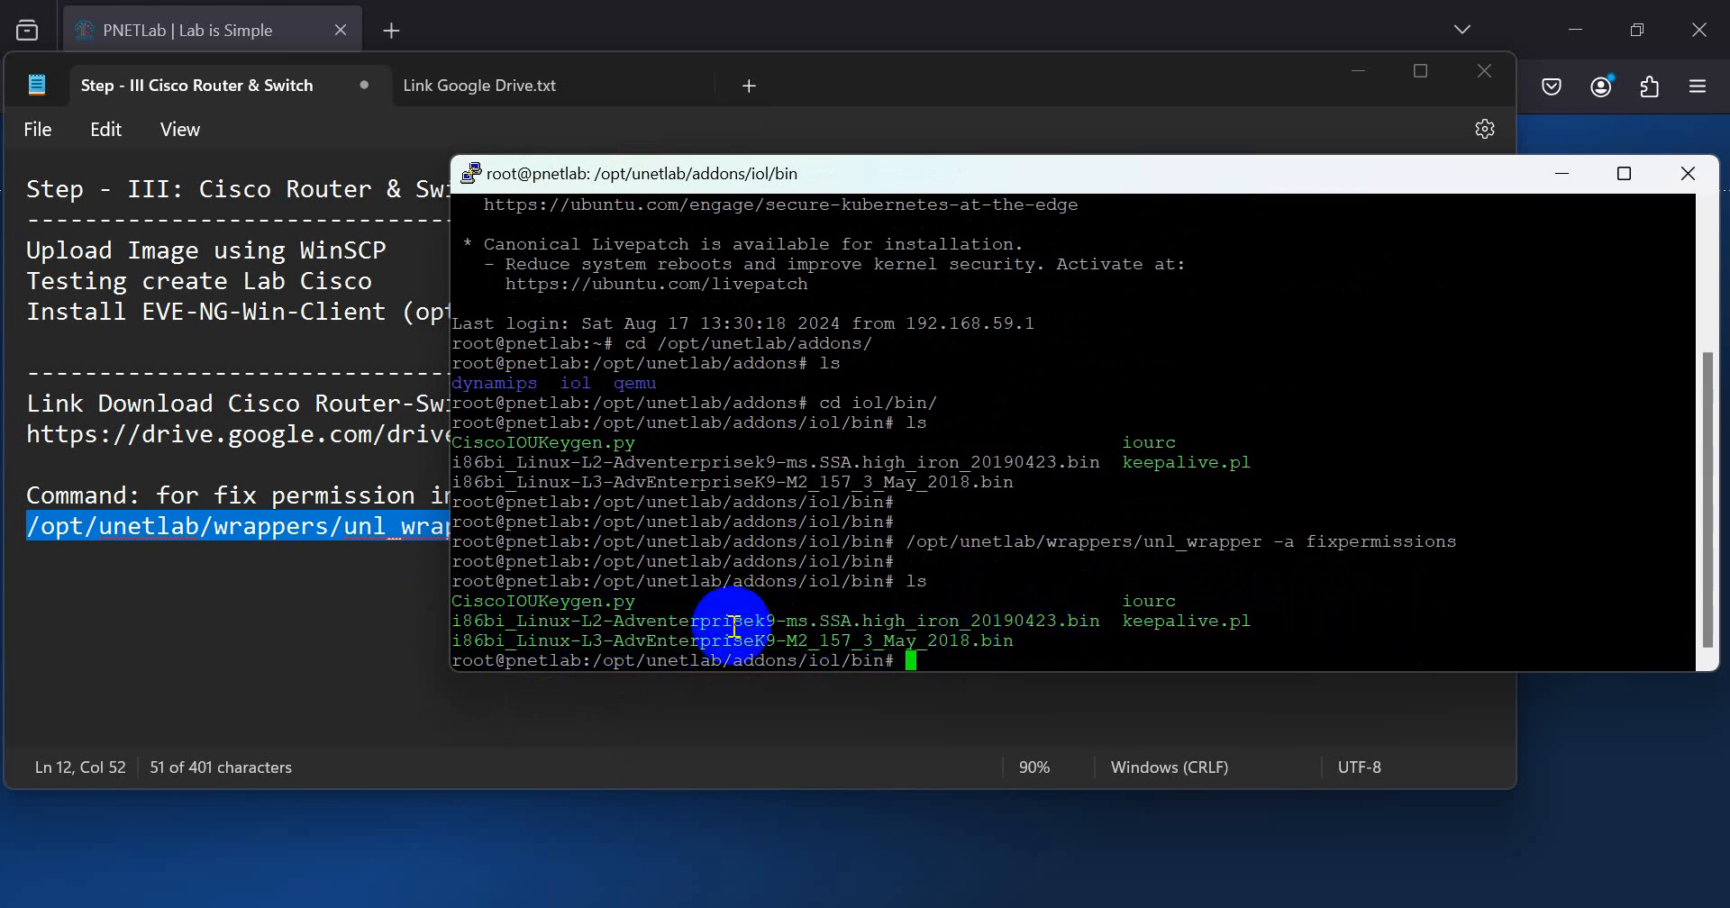
drag(519, 623, 1028, 640)
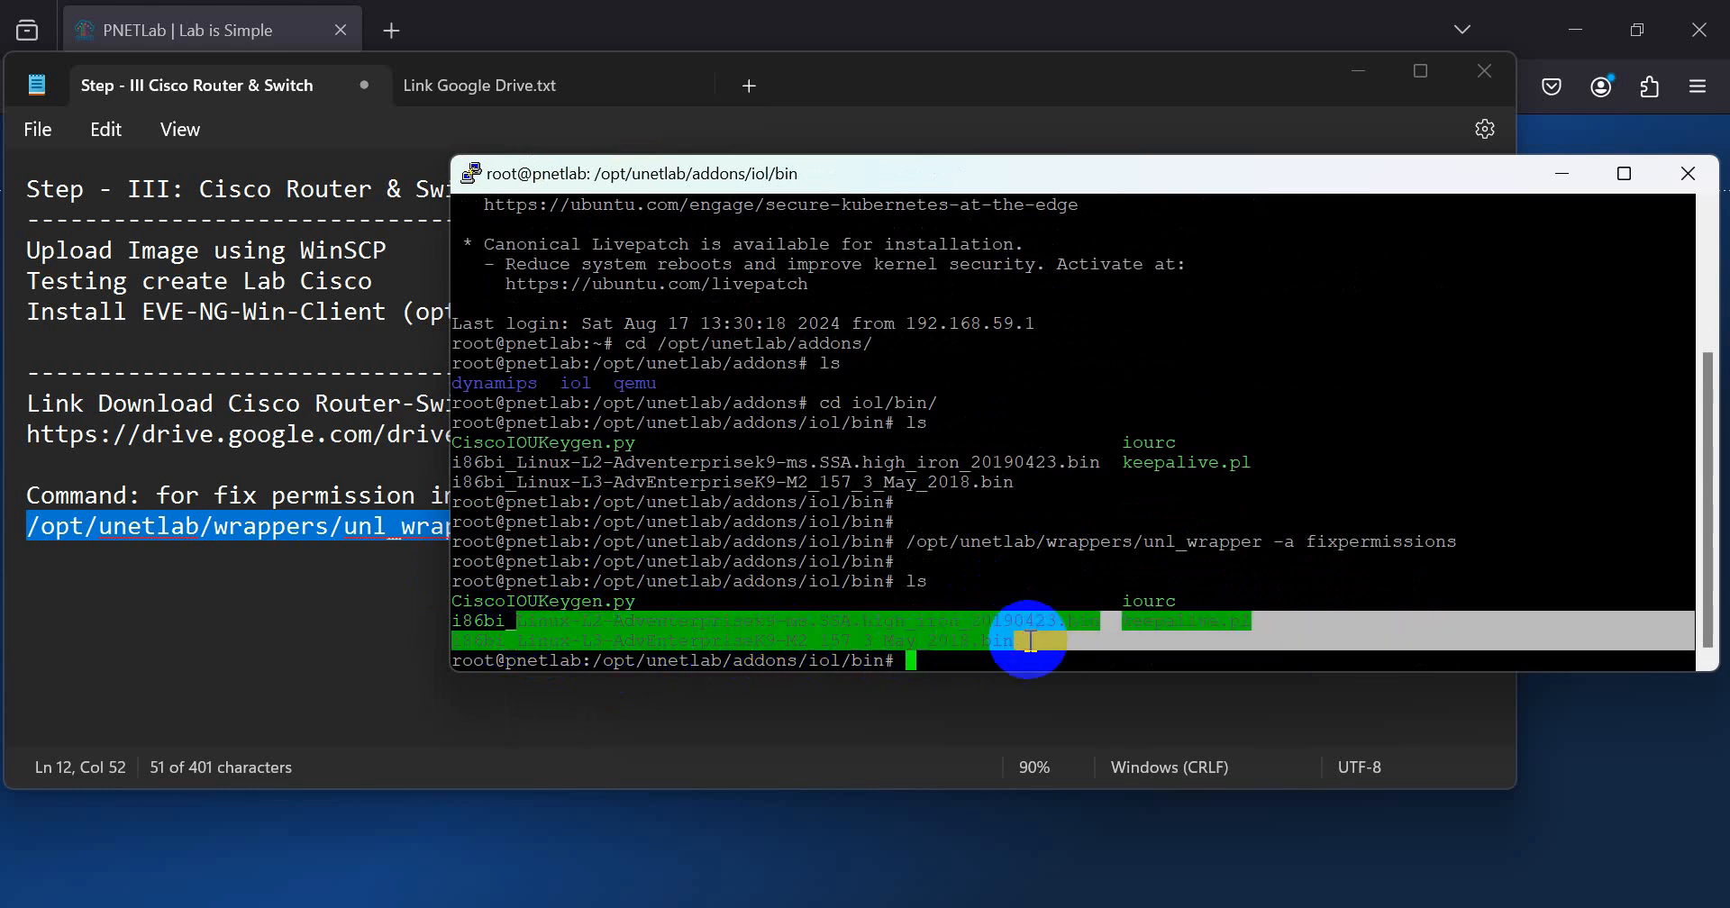
click(1036, 636)
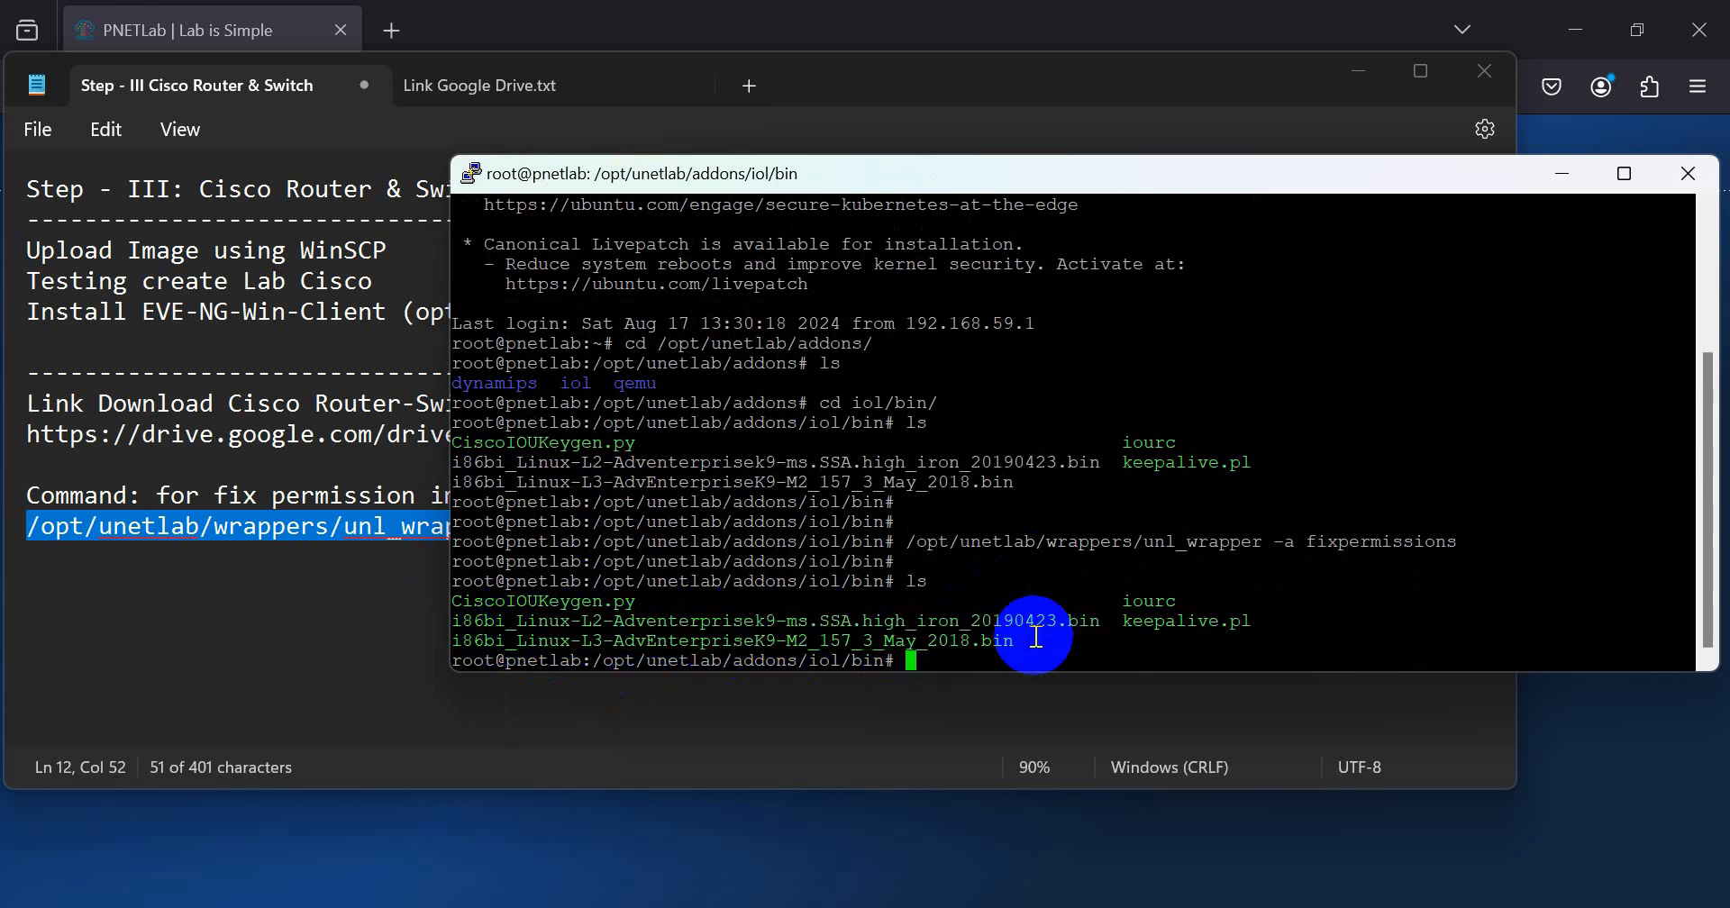
Step: Close the PuTTY session and reload the PNETLab login page in the browser behind the notes
click(1687, 176)
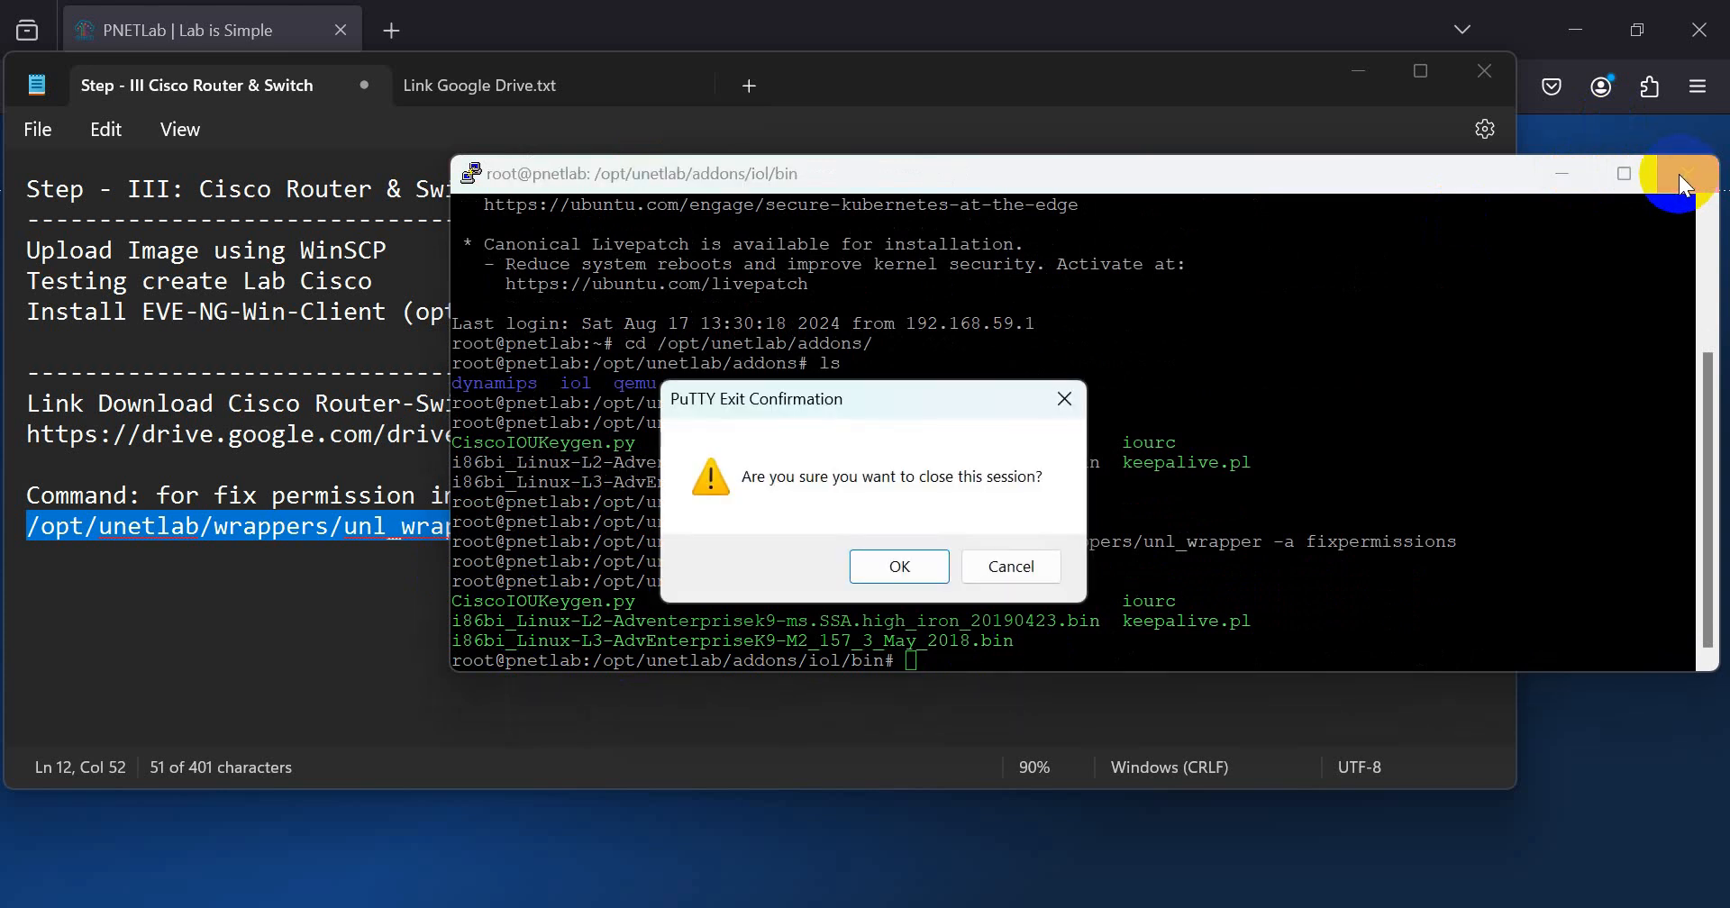
click(900, 568)
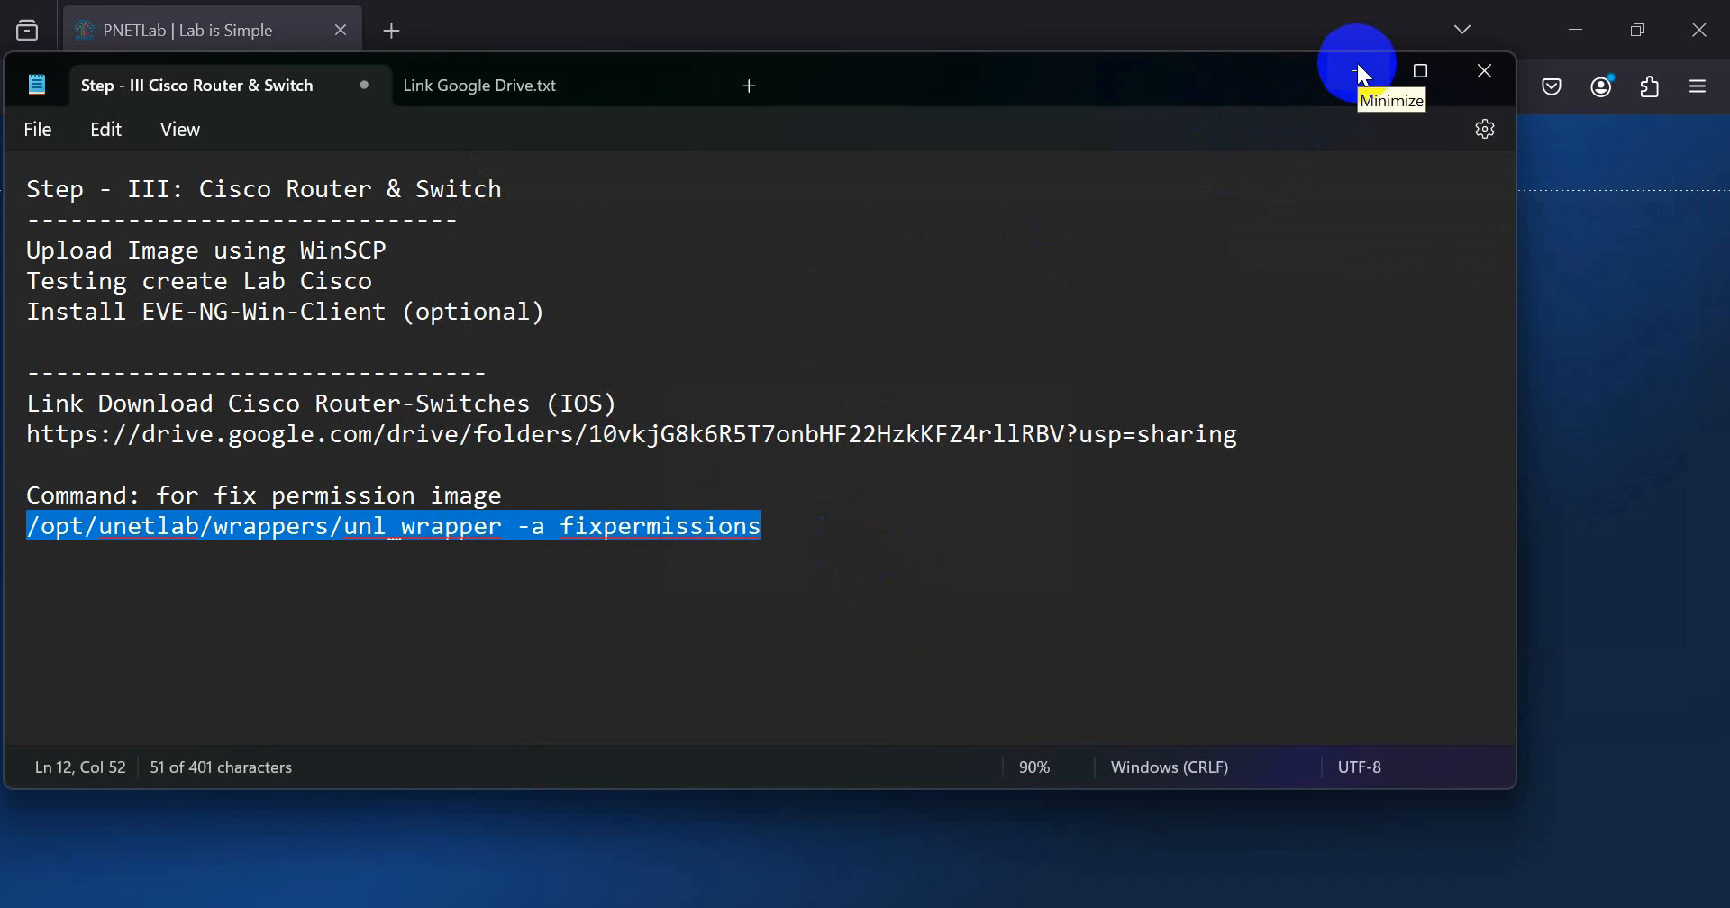
click(1362, 72)
click(573, 86)
click(580, 83)
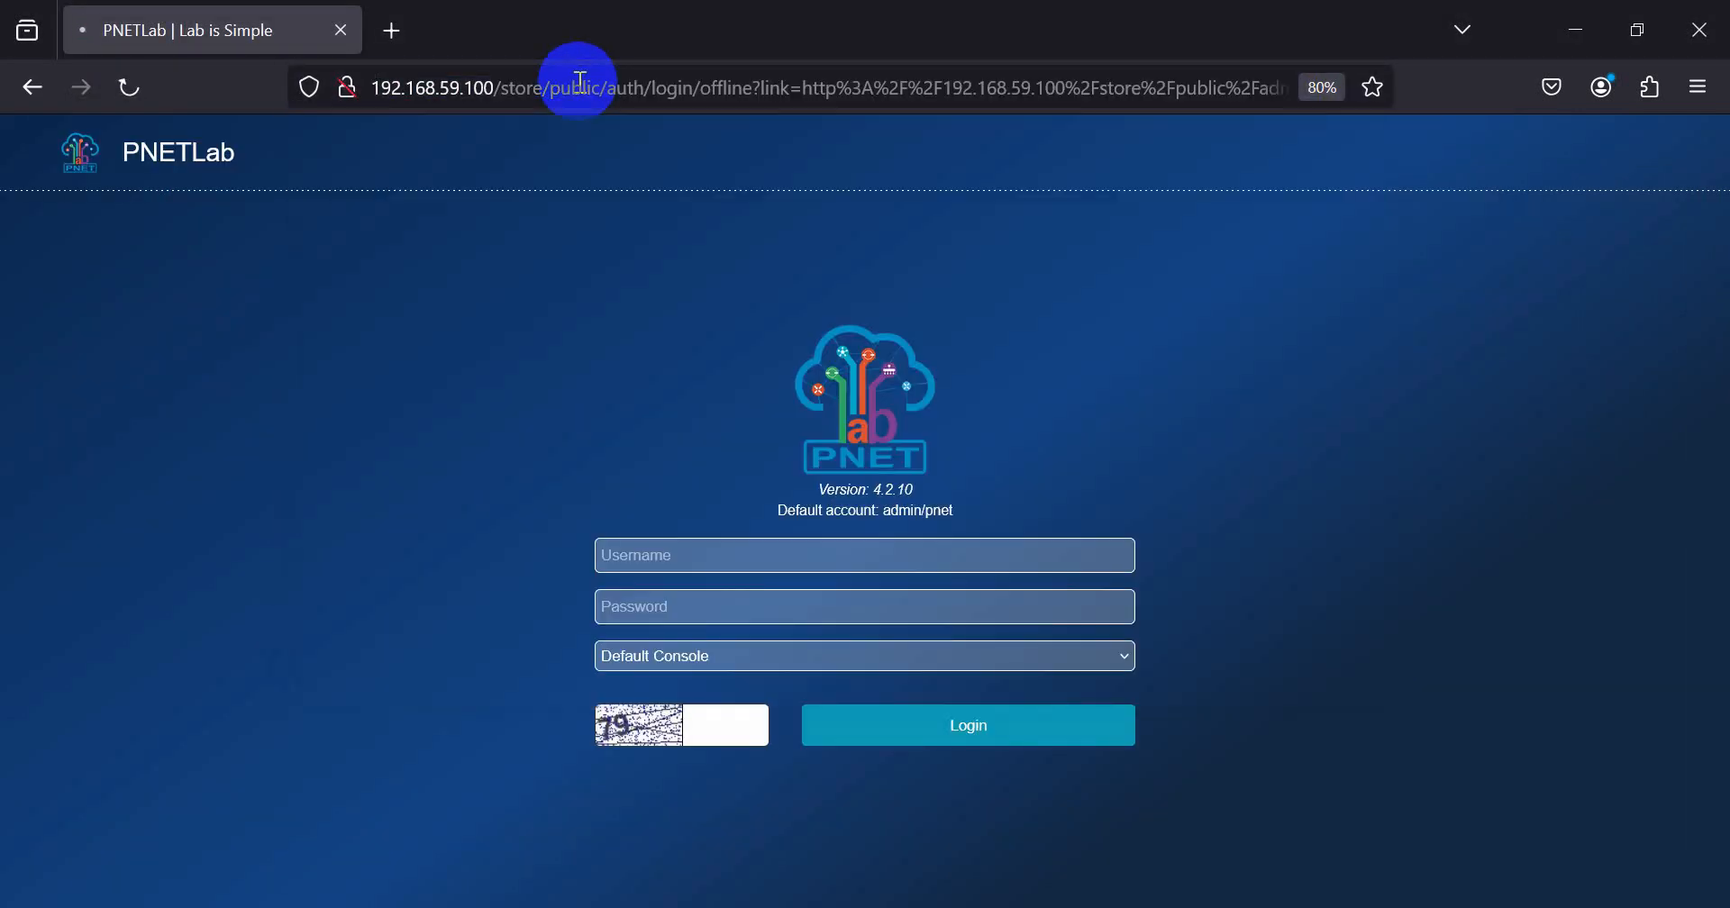
key(Return)
Step: Log in to PNETLab as admin with the account password and captcha code, without saving the credentials in the browser
click(632, 553)
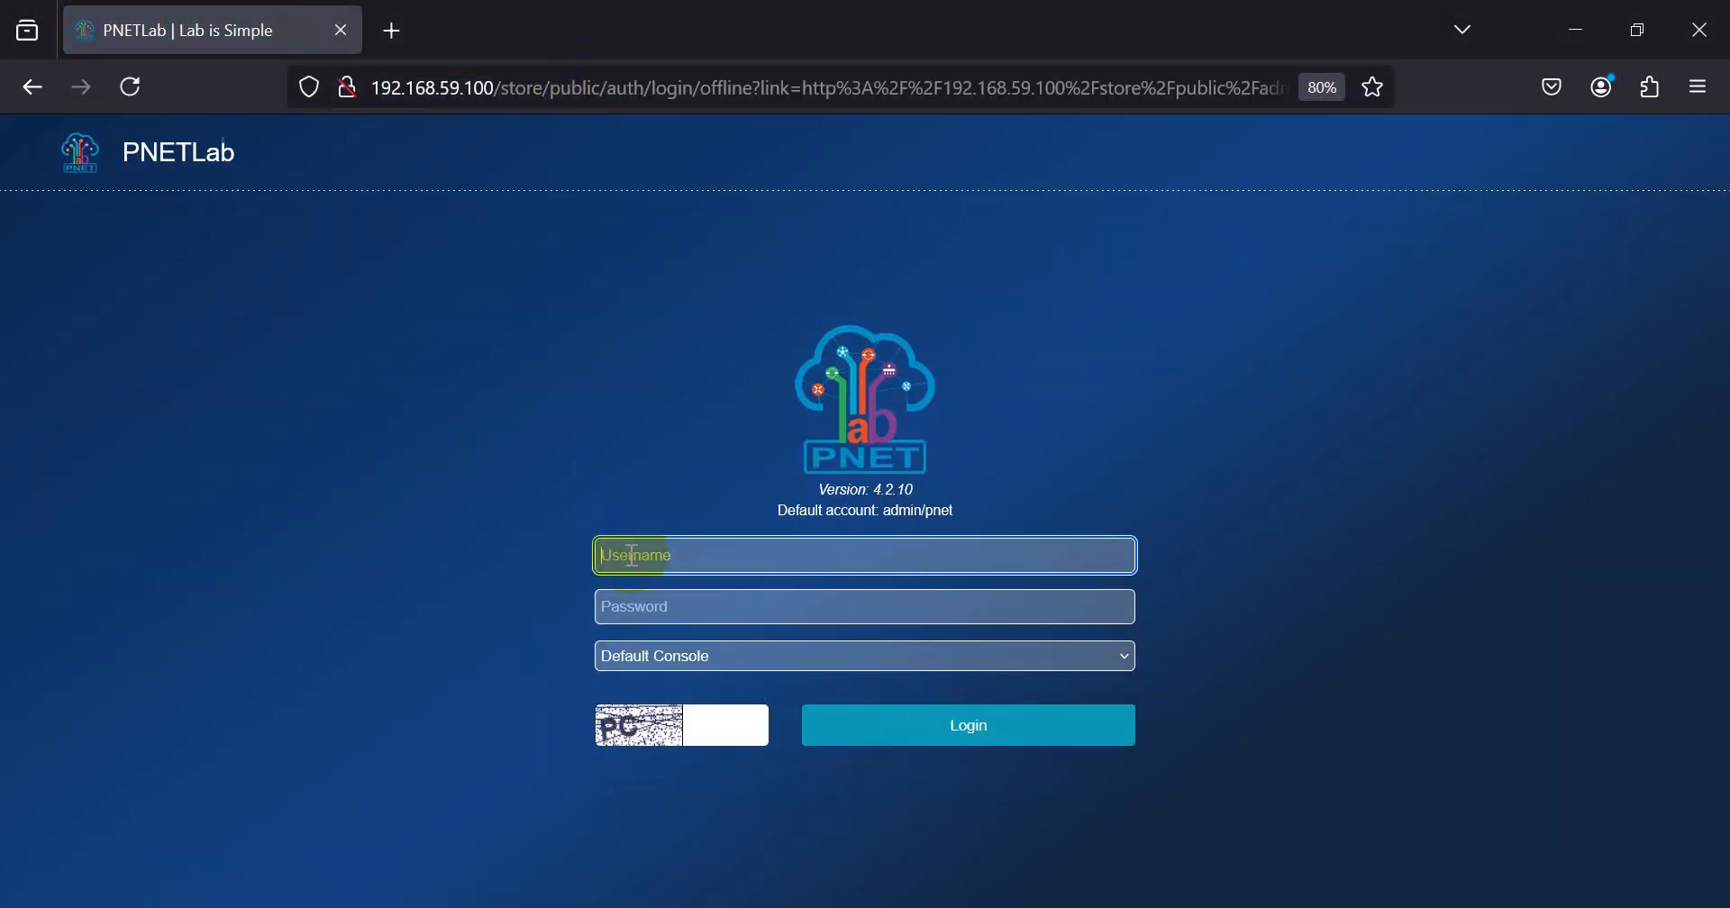
text(admin)
key(Tab)
text(pnet)
key(Tab)
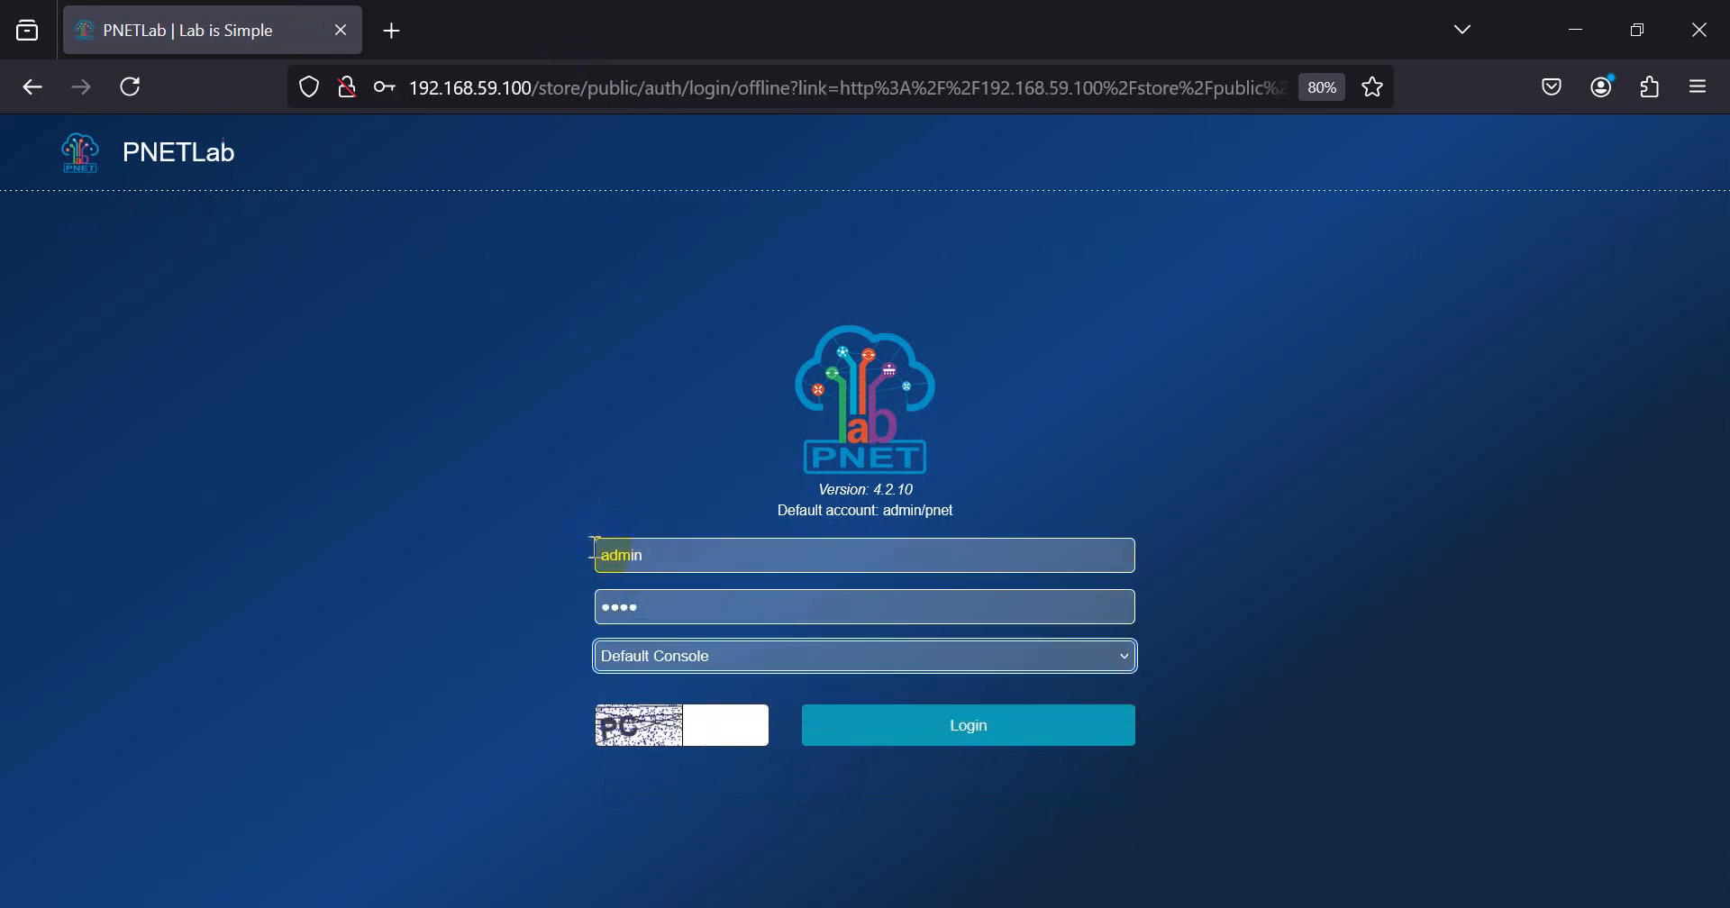
click(757, 726)
text(PC)
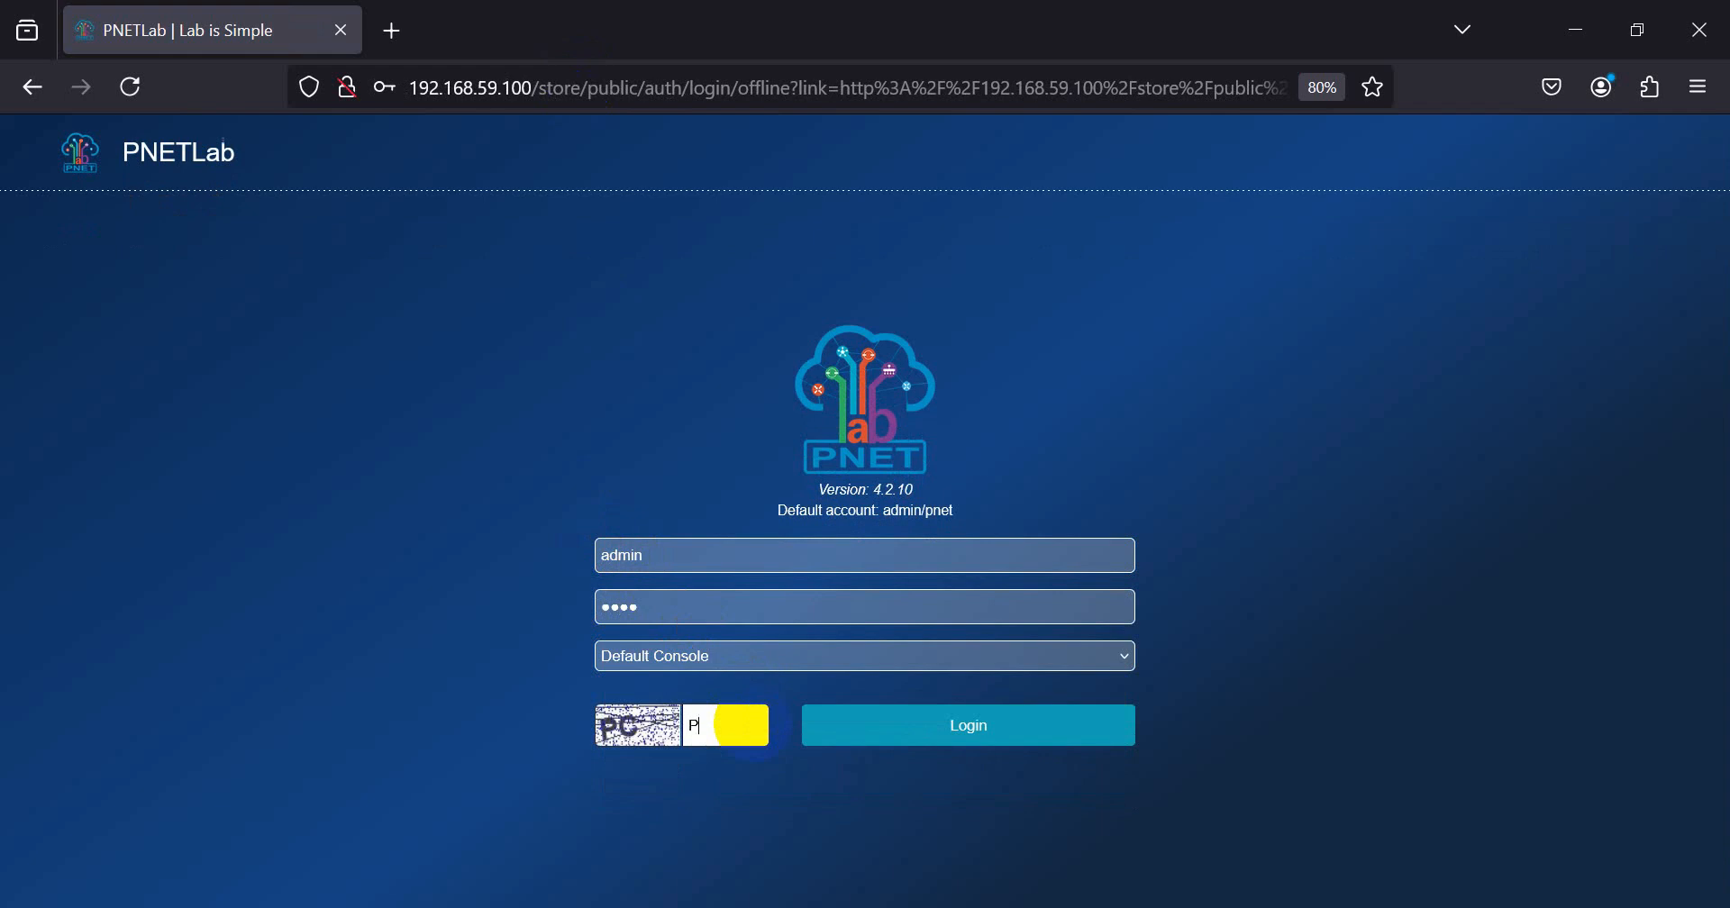
key(Return)
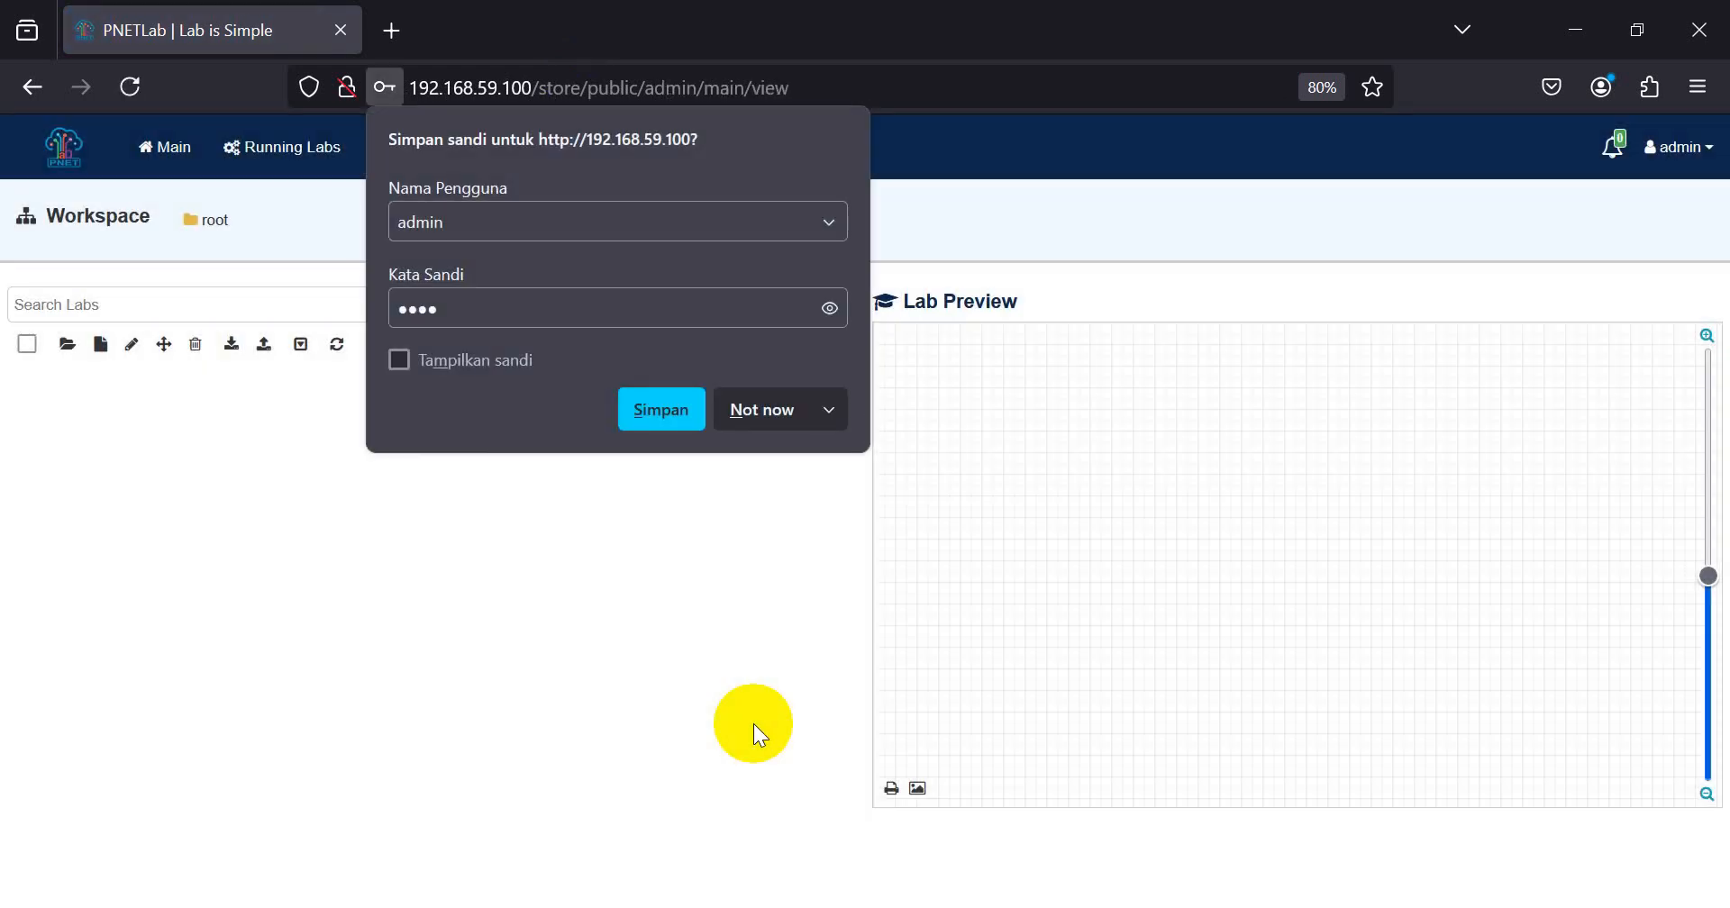
click(775, 413)
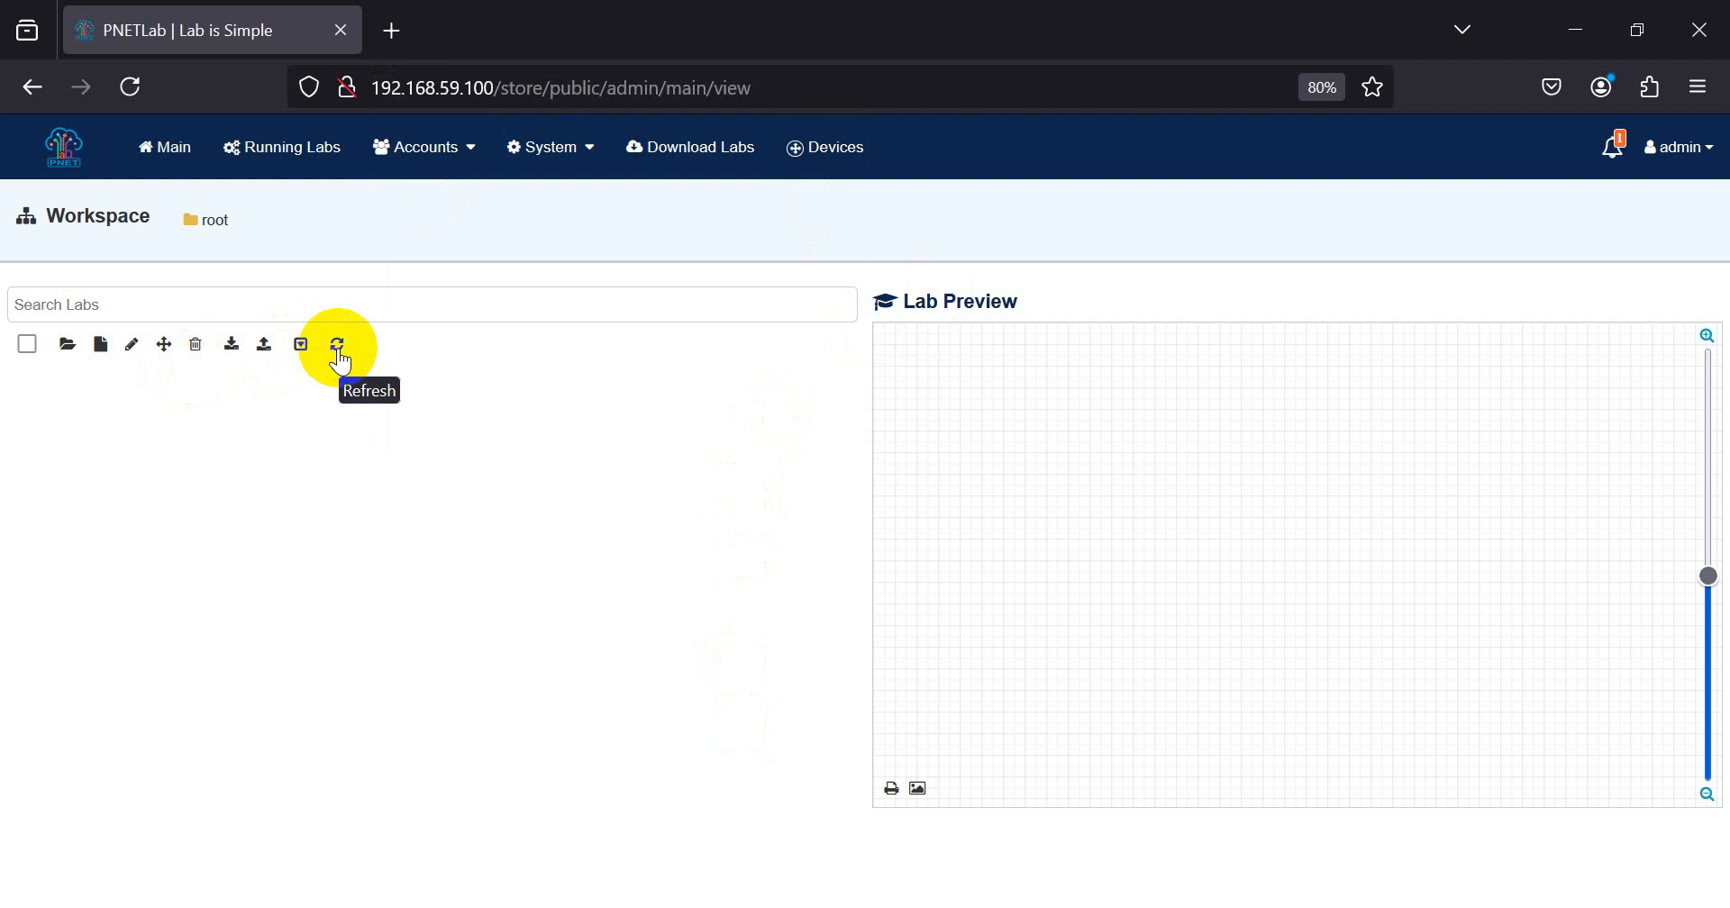
Step: Create a new folder named BGP in the root workspace
click(65, 347)
click(194, 405)
key(ctrl+a)
text(bg)
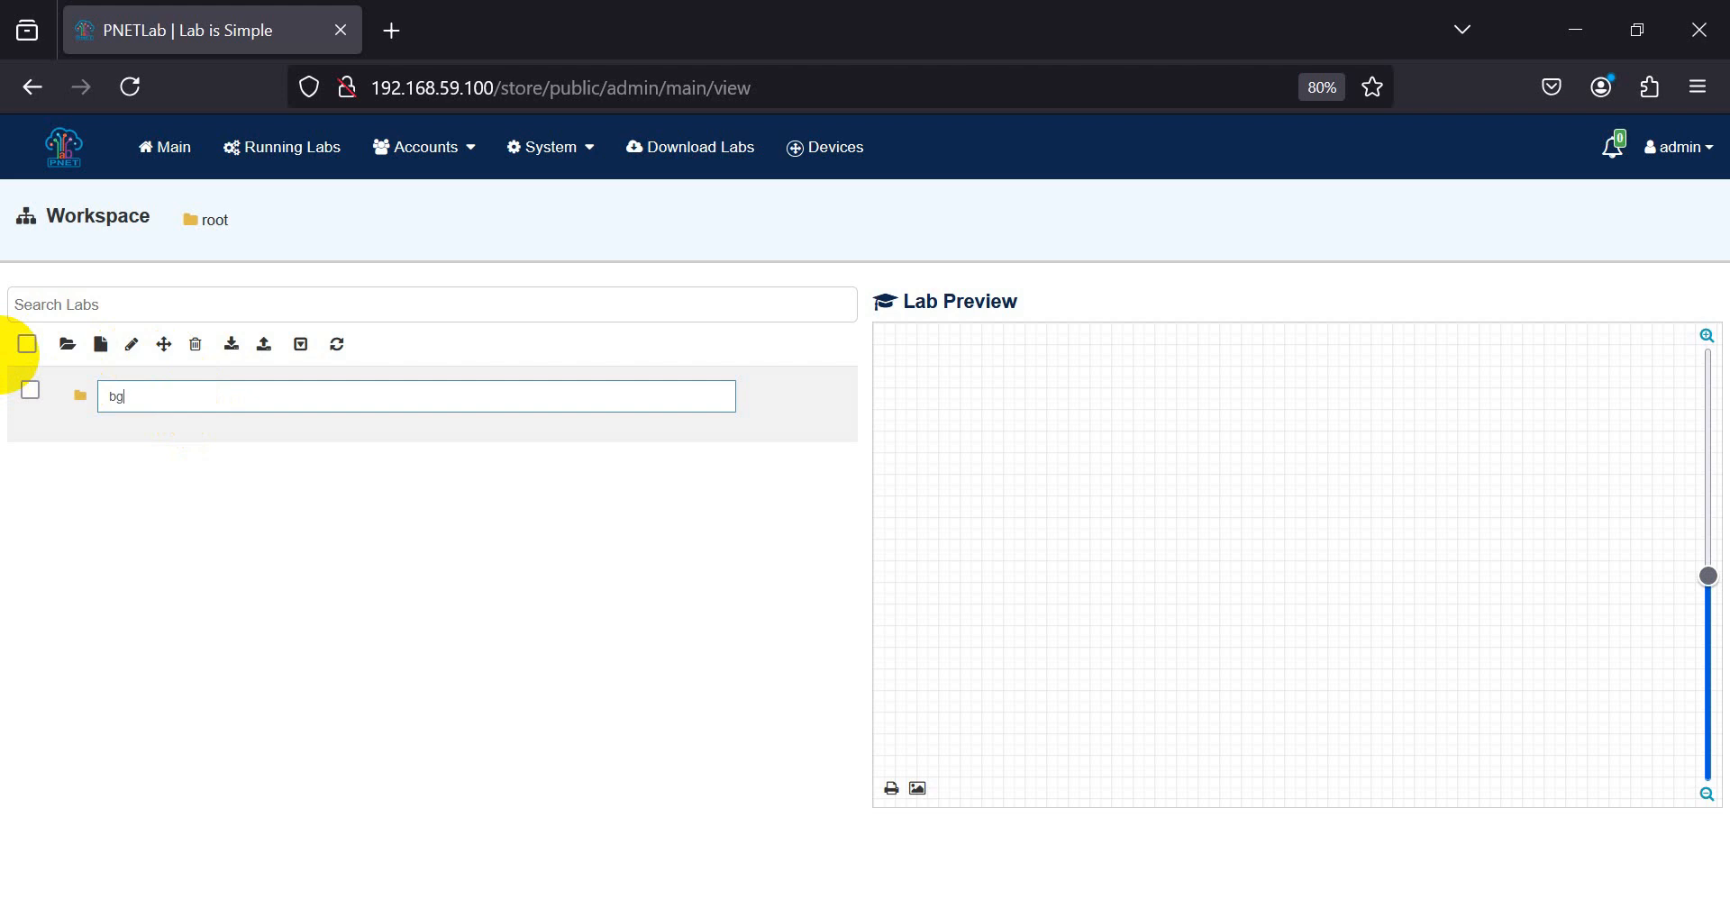
key(BackSpace)
key(BackSpace)
text(bgp)
key(BackSpace)
key(BackSpace)
key(BackSpace)
text(BGP)
key(Return)
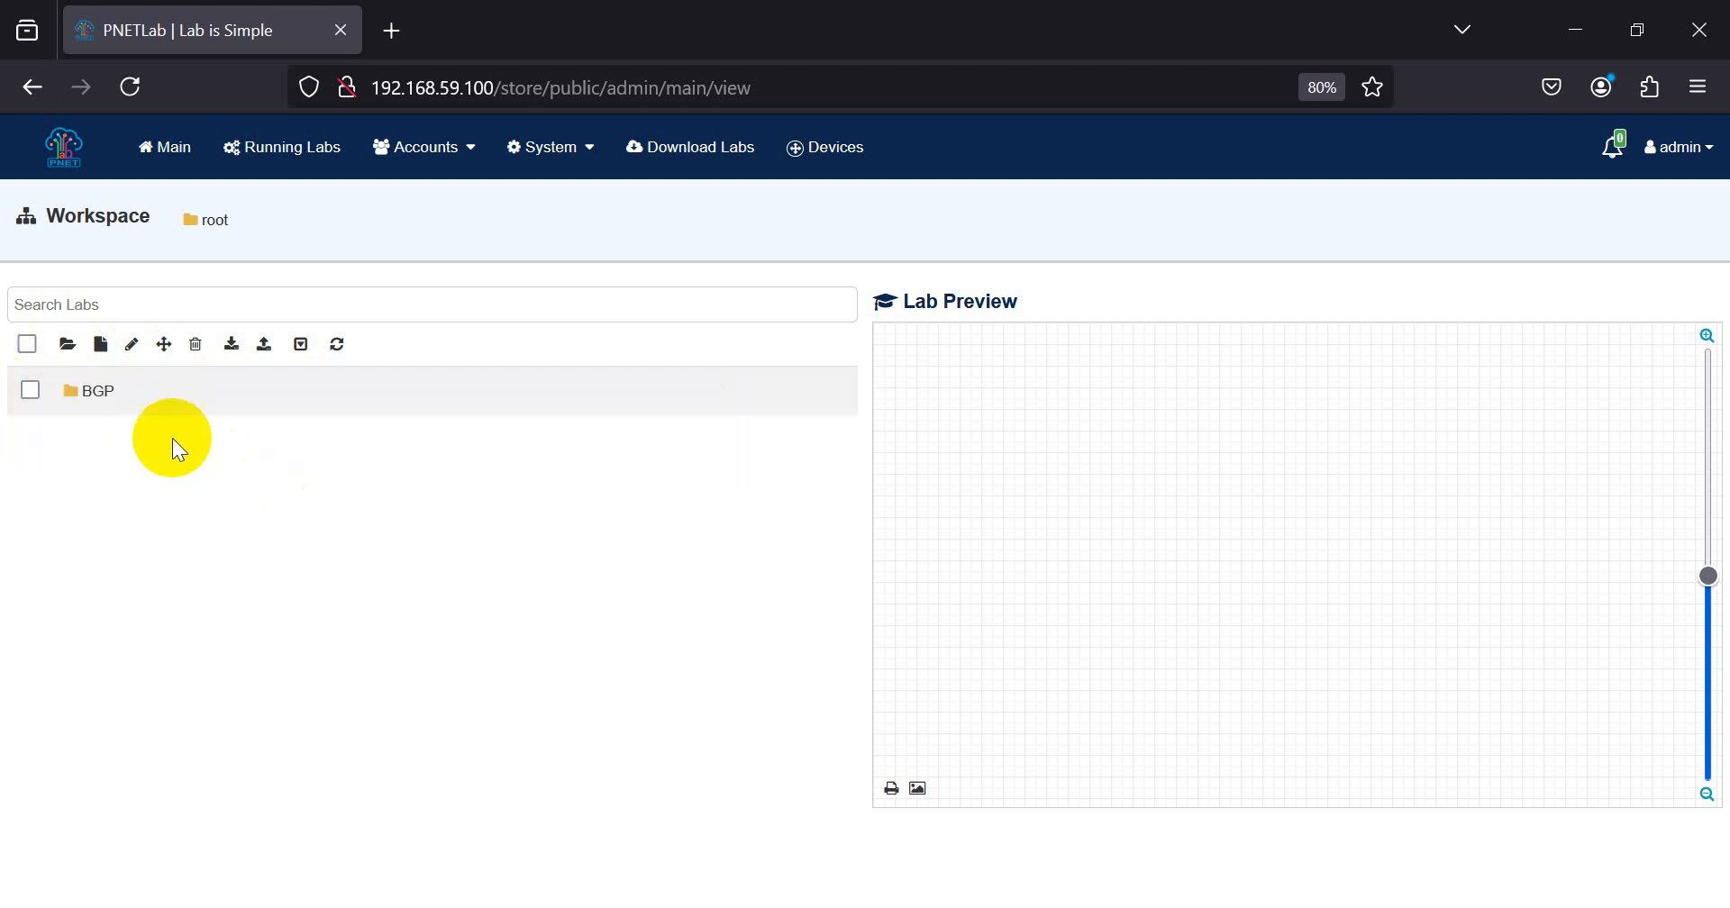
Step: Add a second folder named Basic Cisco to the root workspace
click(68, 350)
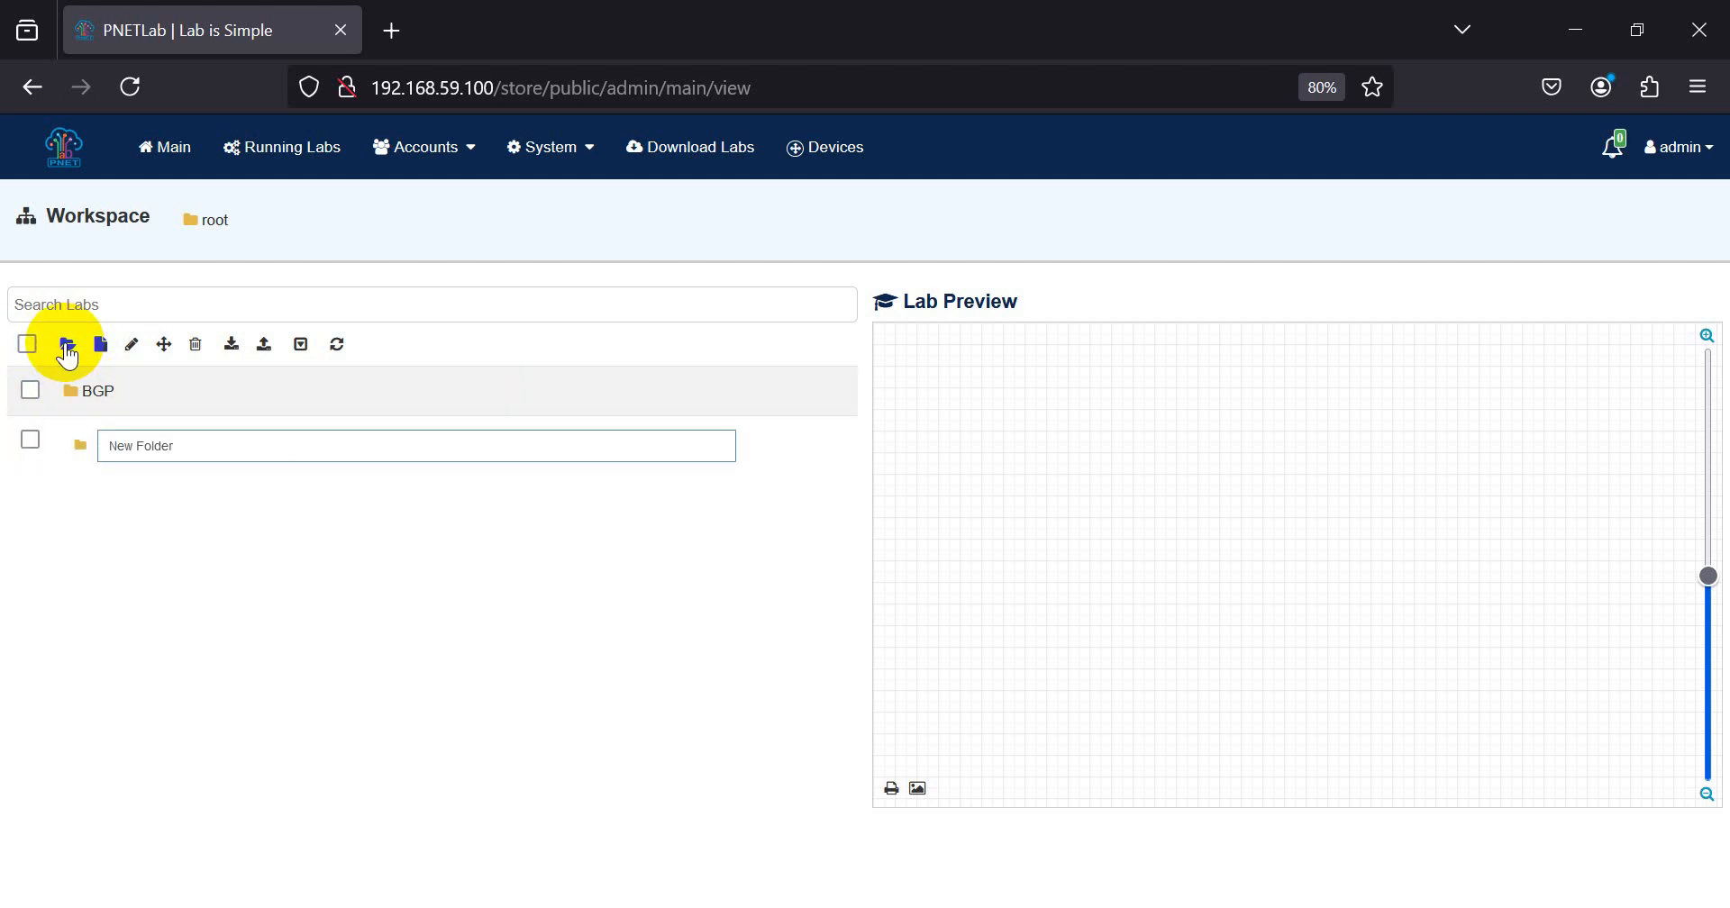
key(BackSpace)
key(BackSpace)
key(BackSpace)
key(BackSpace)
key(BackSpace)
key(BackSpace)
key(BackSpace)
key(BackSpace)
key(BackSpace)
key(BackSpace)
text(Basic Cisco)
key(Return)
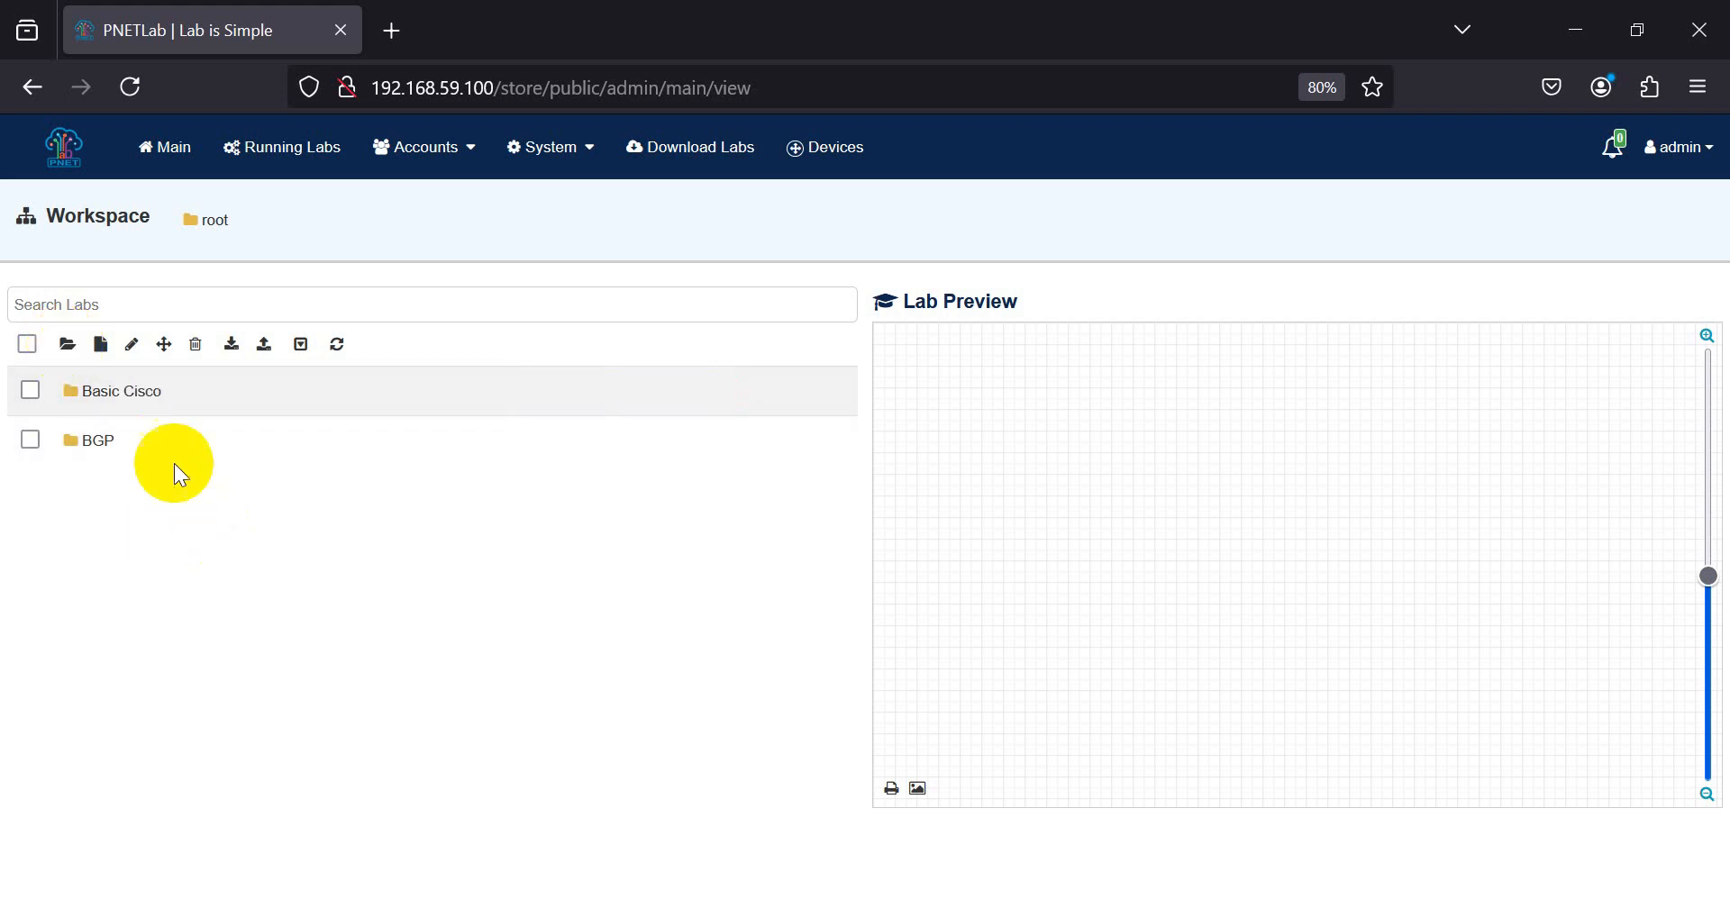
Step: Create a new lab named Lab1_Cisco RS in the root workspace, keeping the default version, timers and access settings
mouse_move(191, 424)
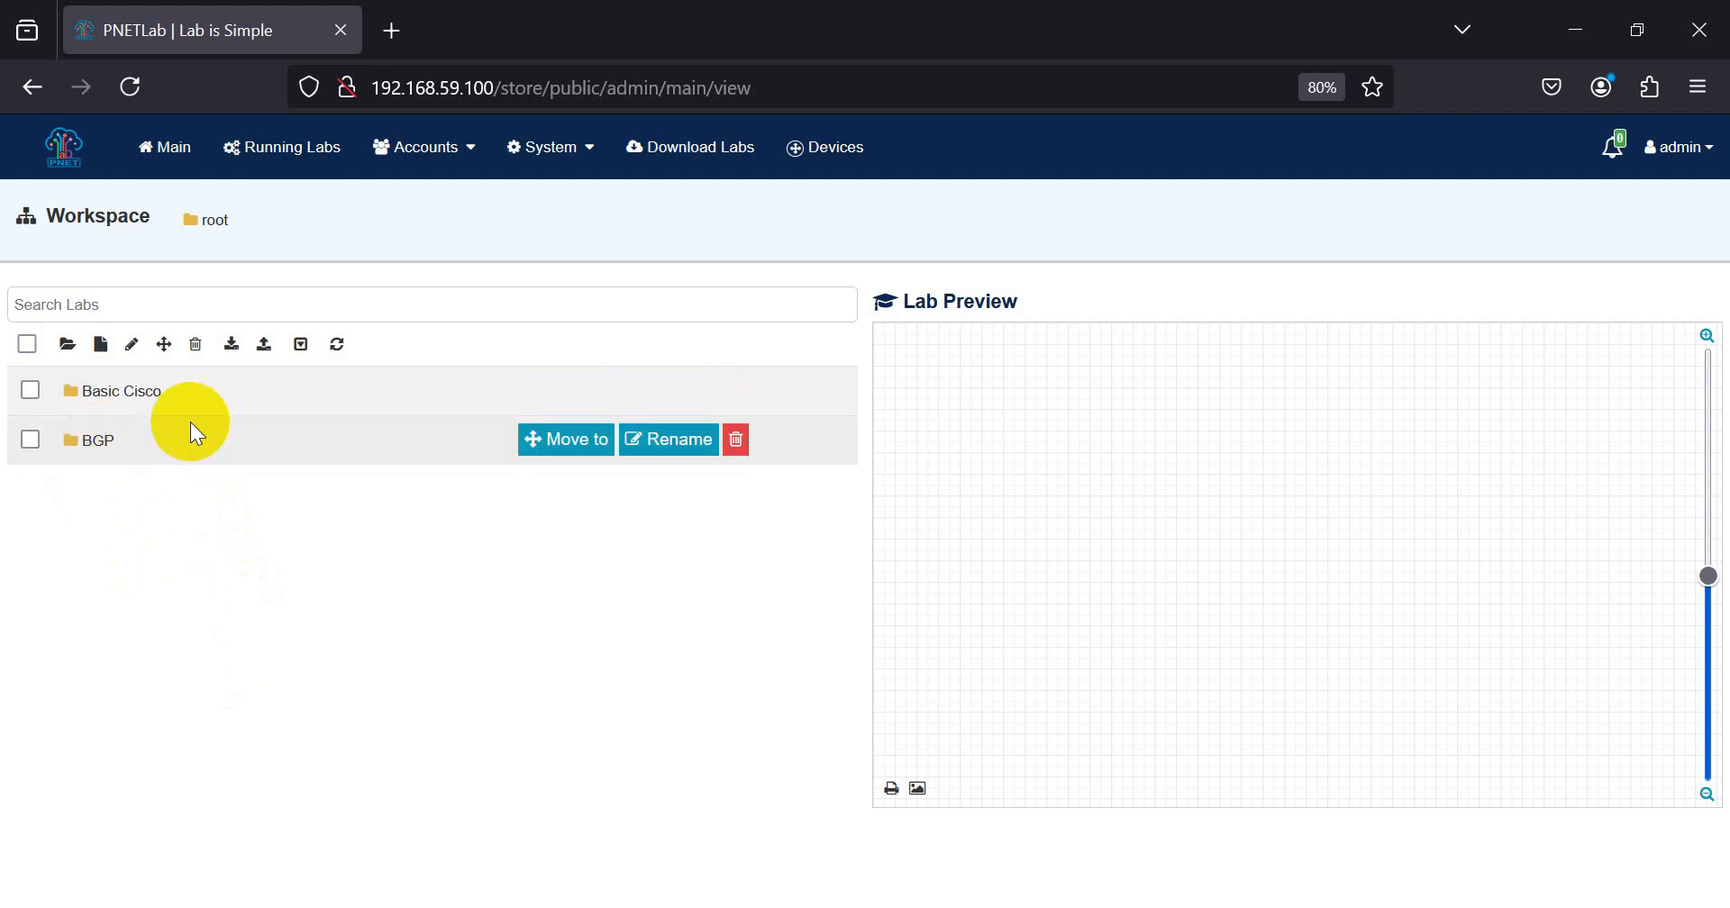
click(103, 348)
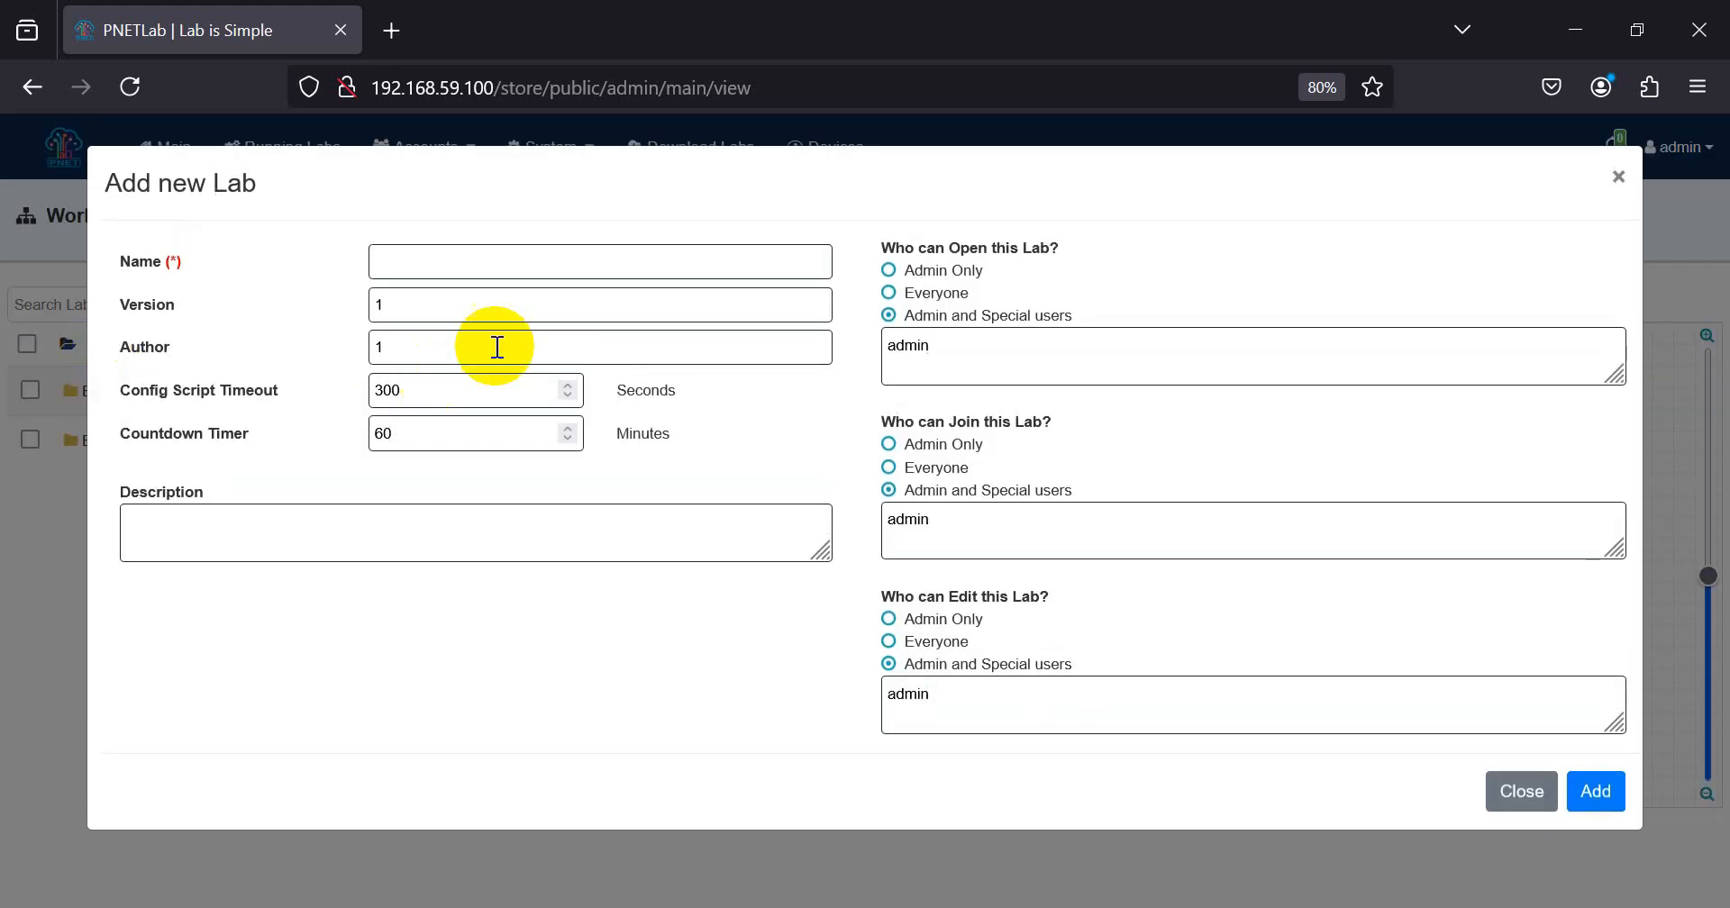
click(458, 264)
text(Lab)
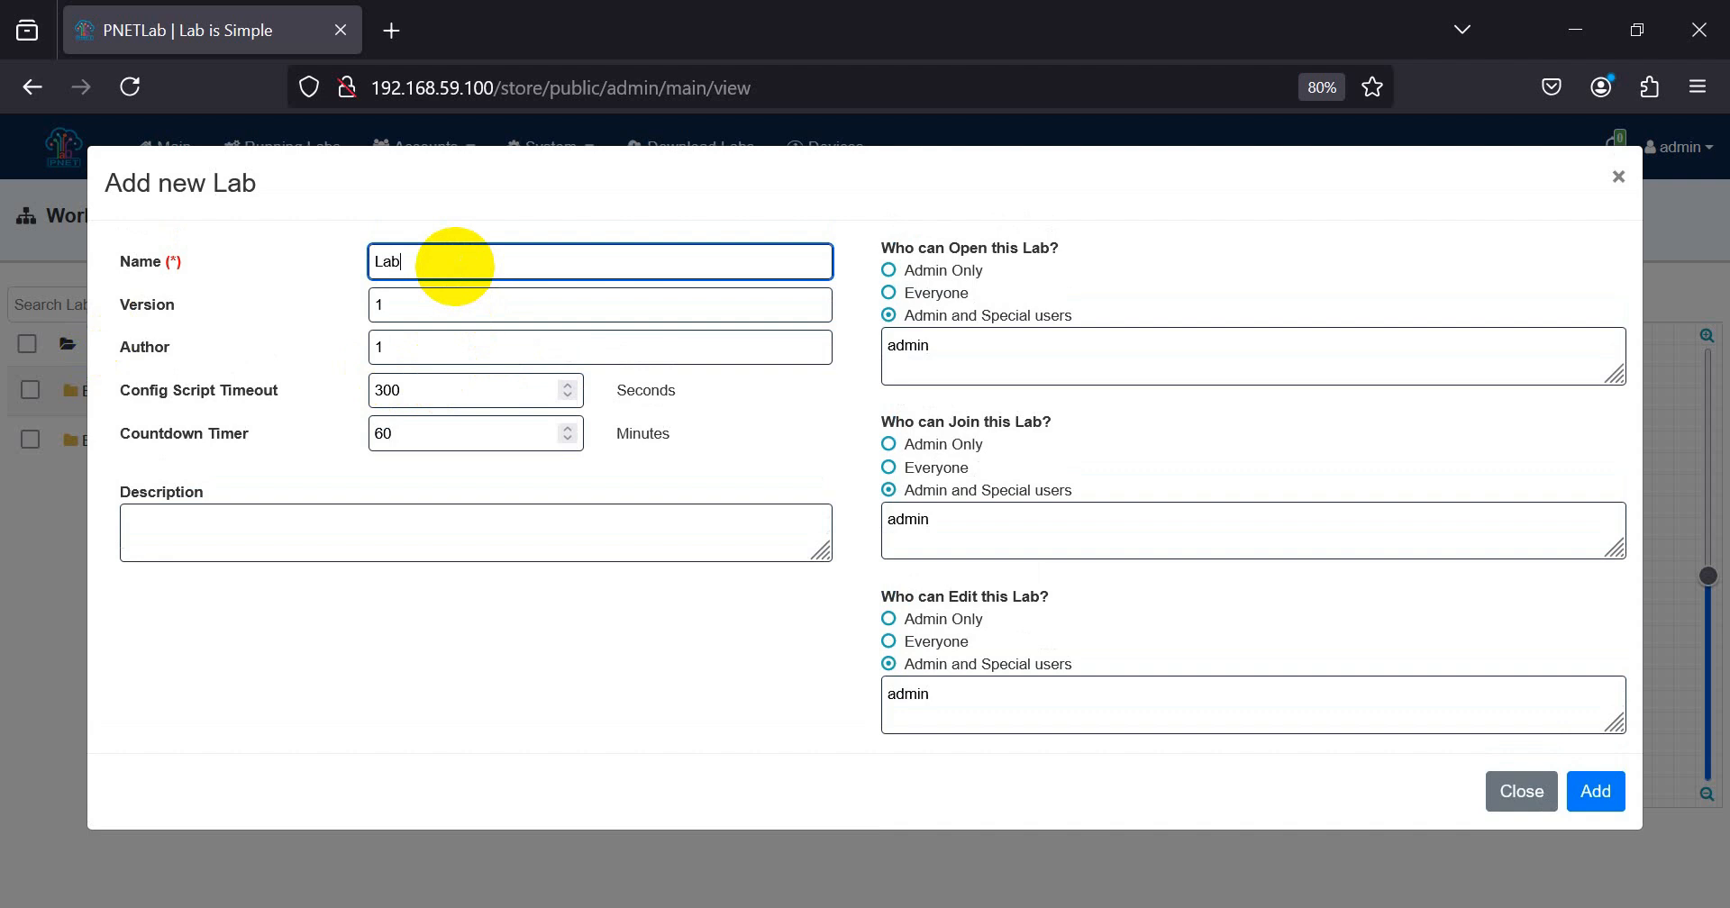
text(1_cisco)
click(423, 262)
key(BackSpace)
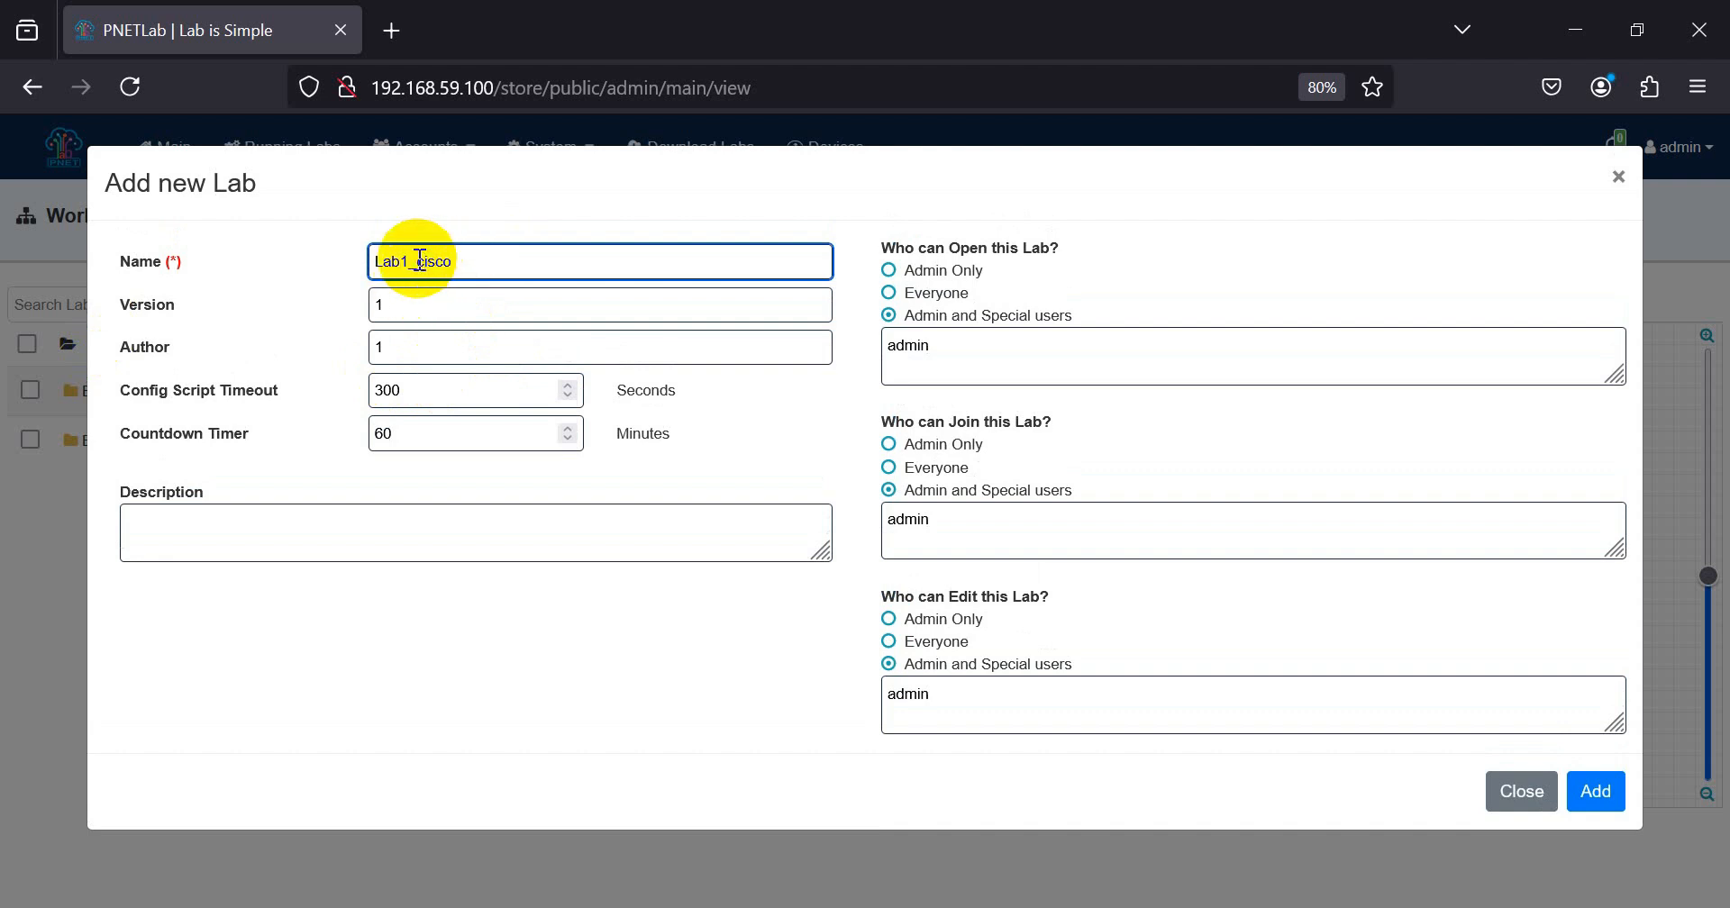
text(C)
click(537, 269)
text(RS)
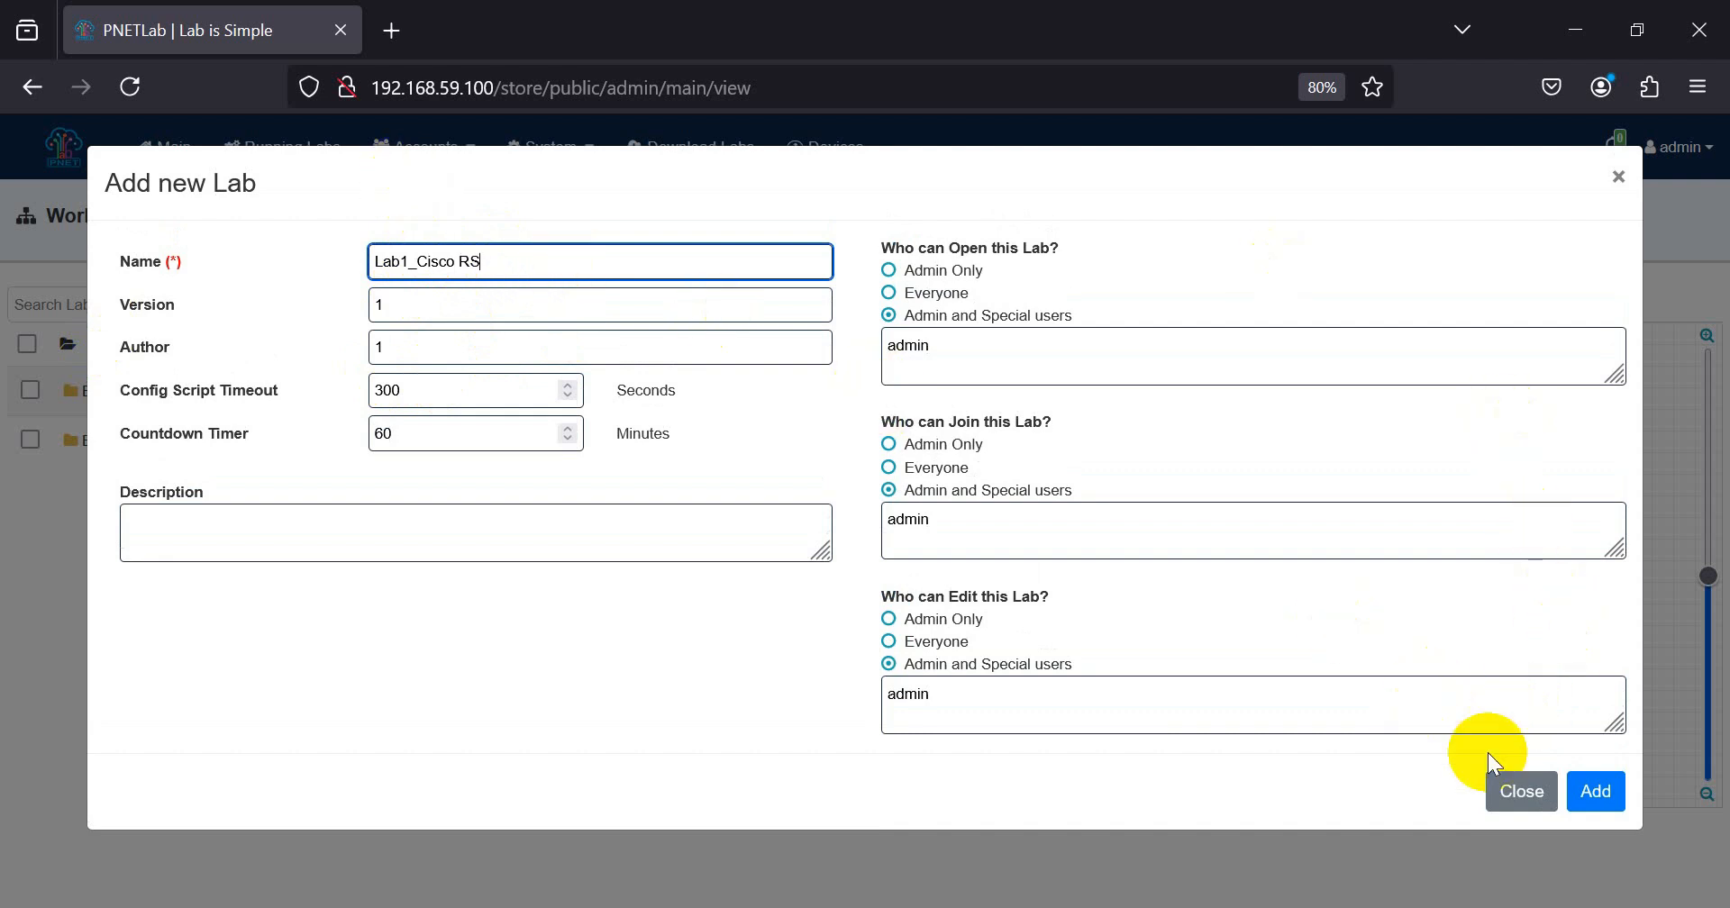
click(1591, 790)
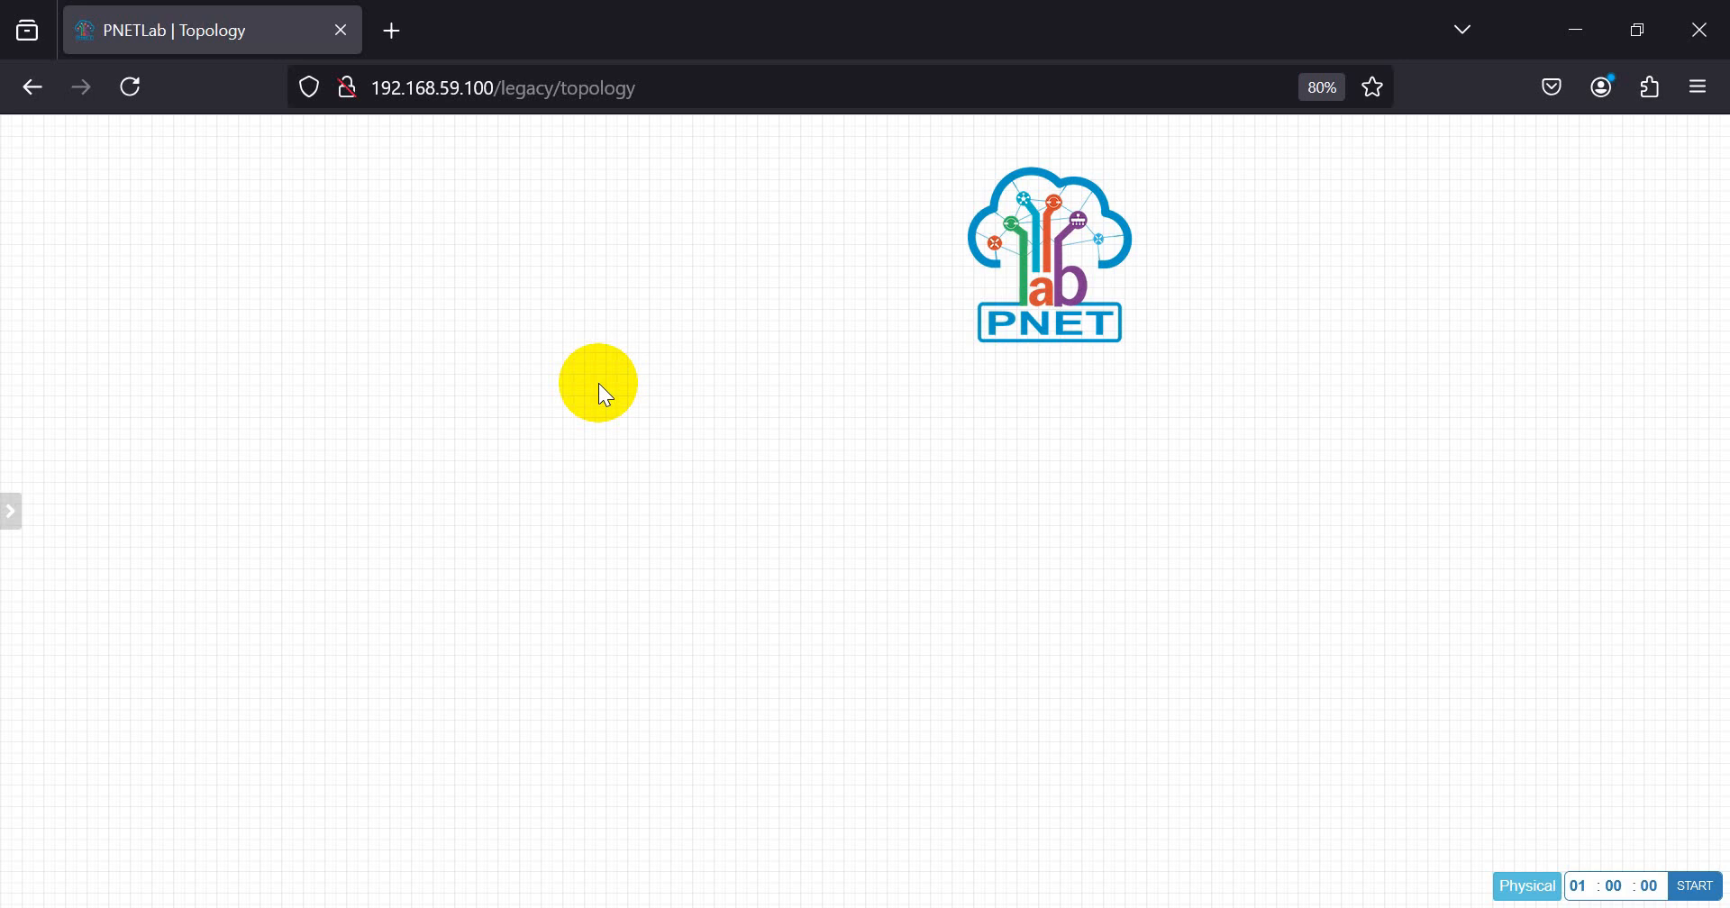
Step: Start adding a Cisco IOL node with the image i86bi_Linux-L2-Adventerprisek9-ms.SSA.high_iron_20190423.bin
right_click(442, 242)
right_click(406, 211)
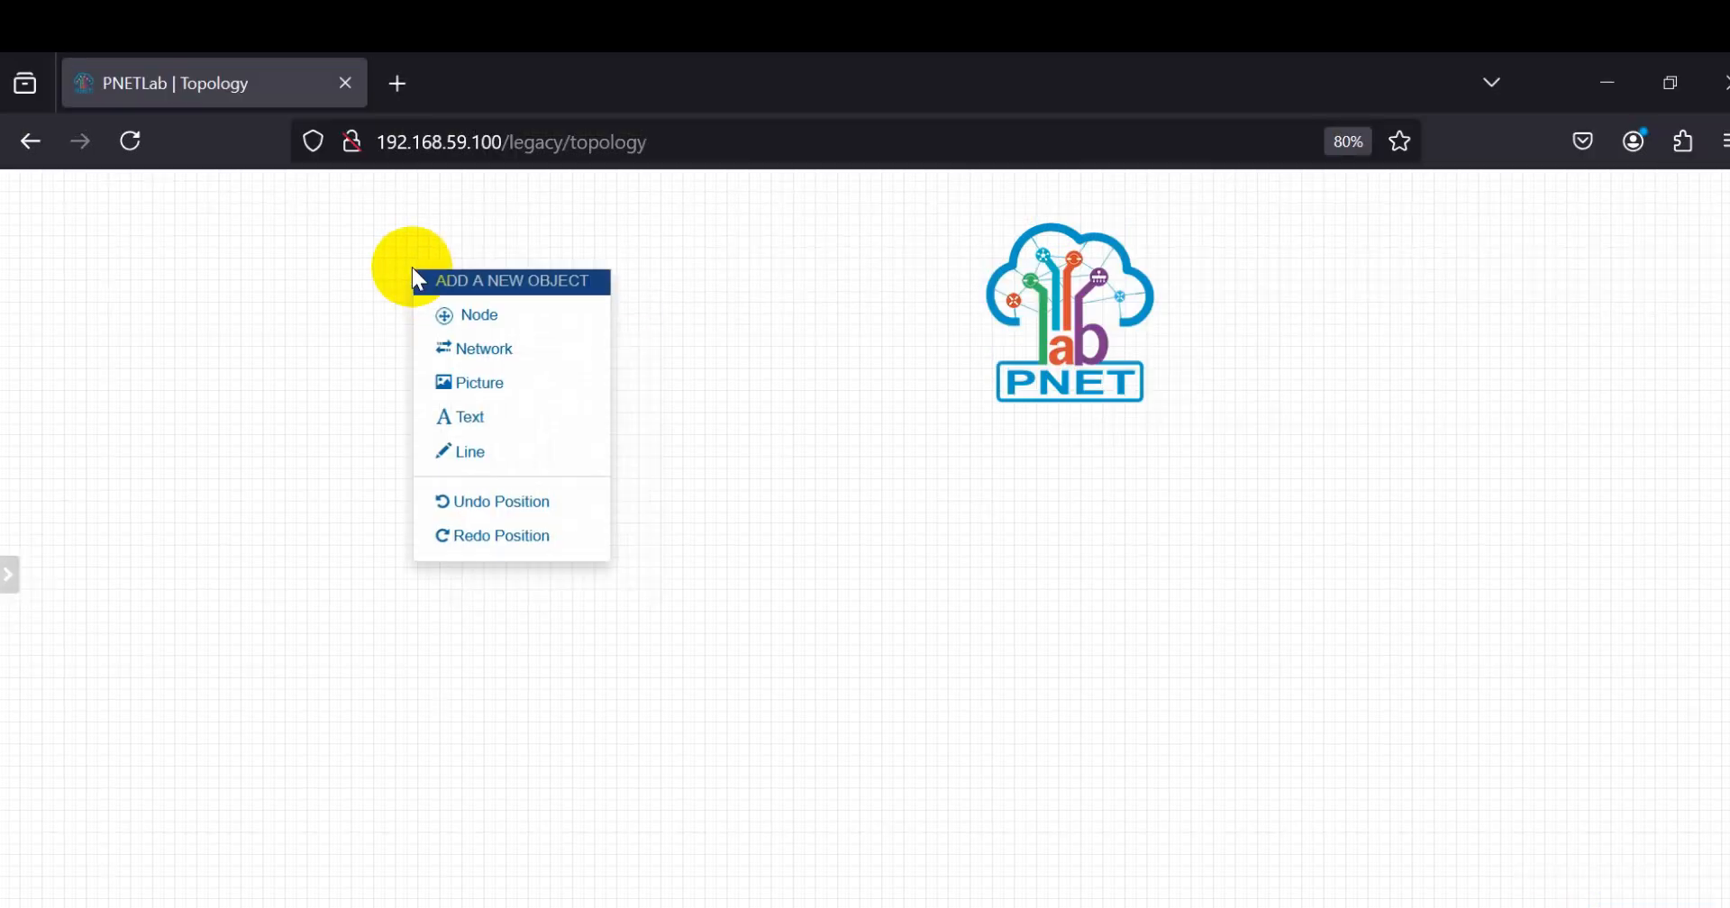
right_click(317, 346)
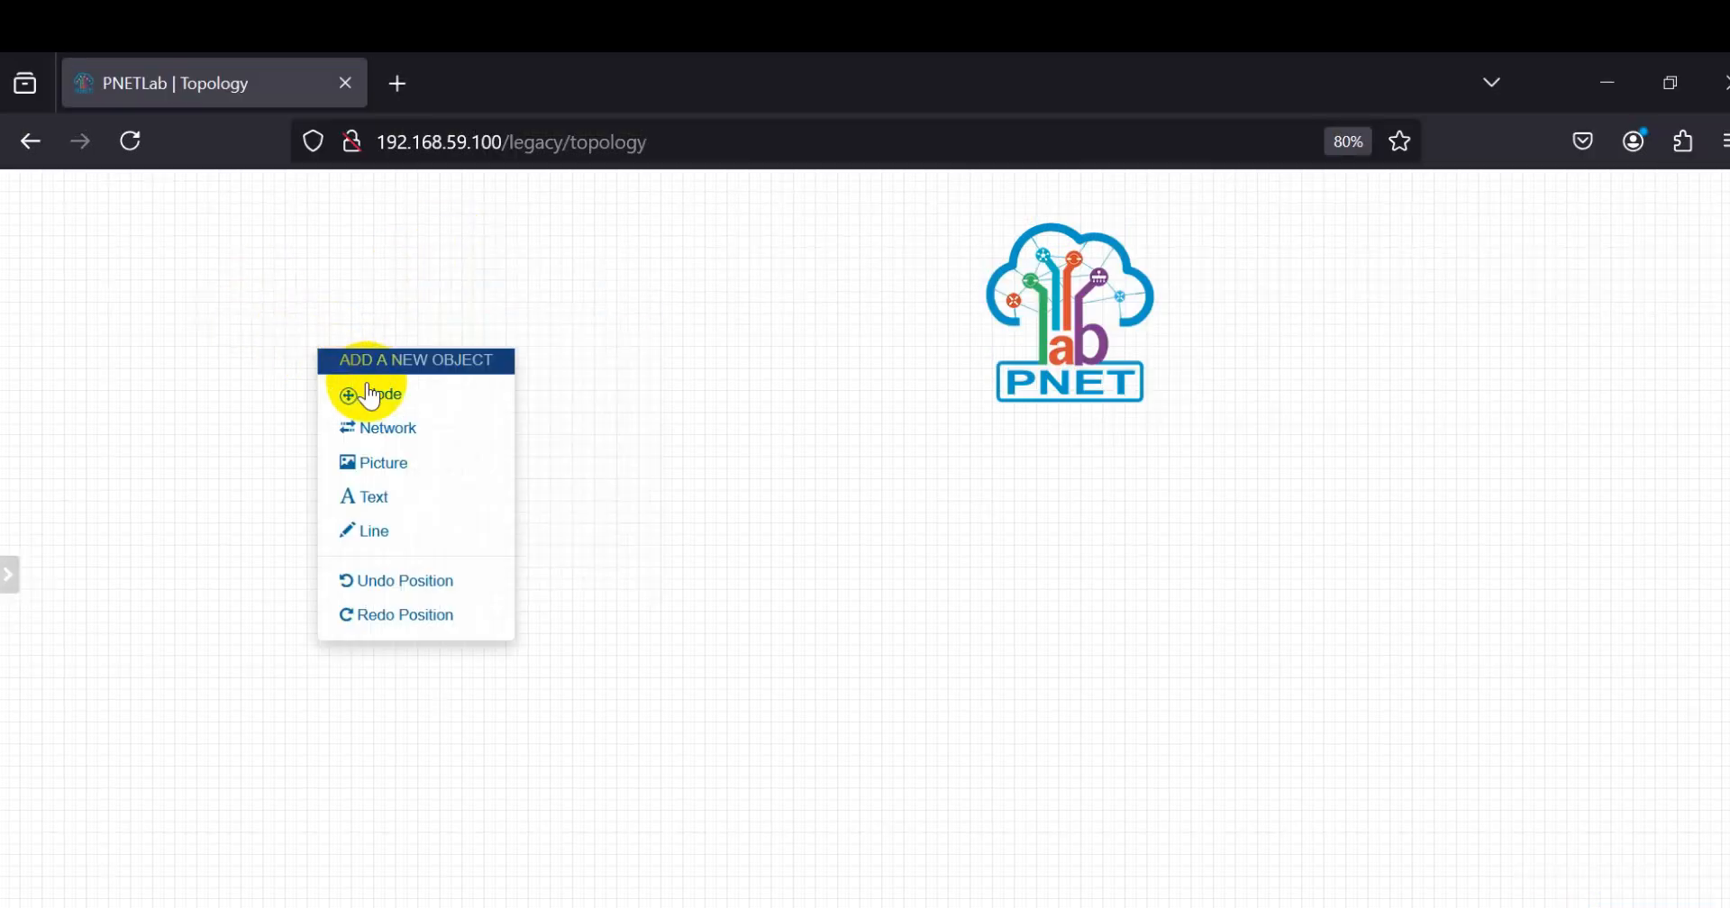
click(375, 405)
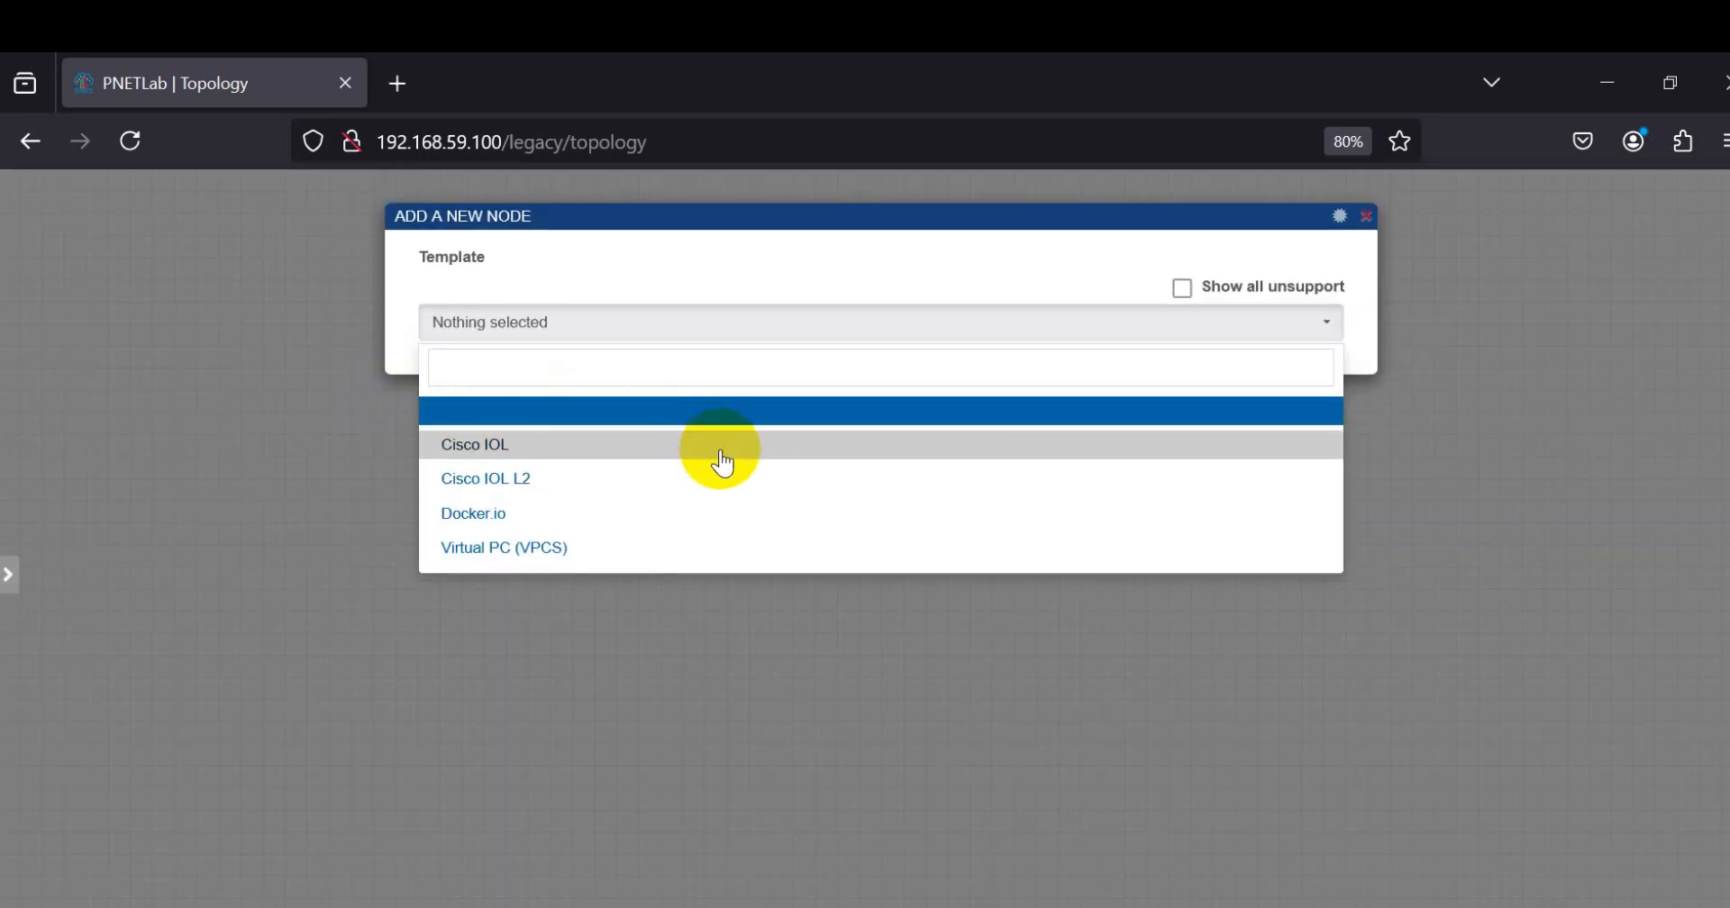
click(457, 446)
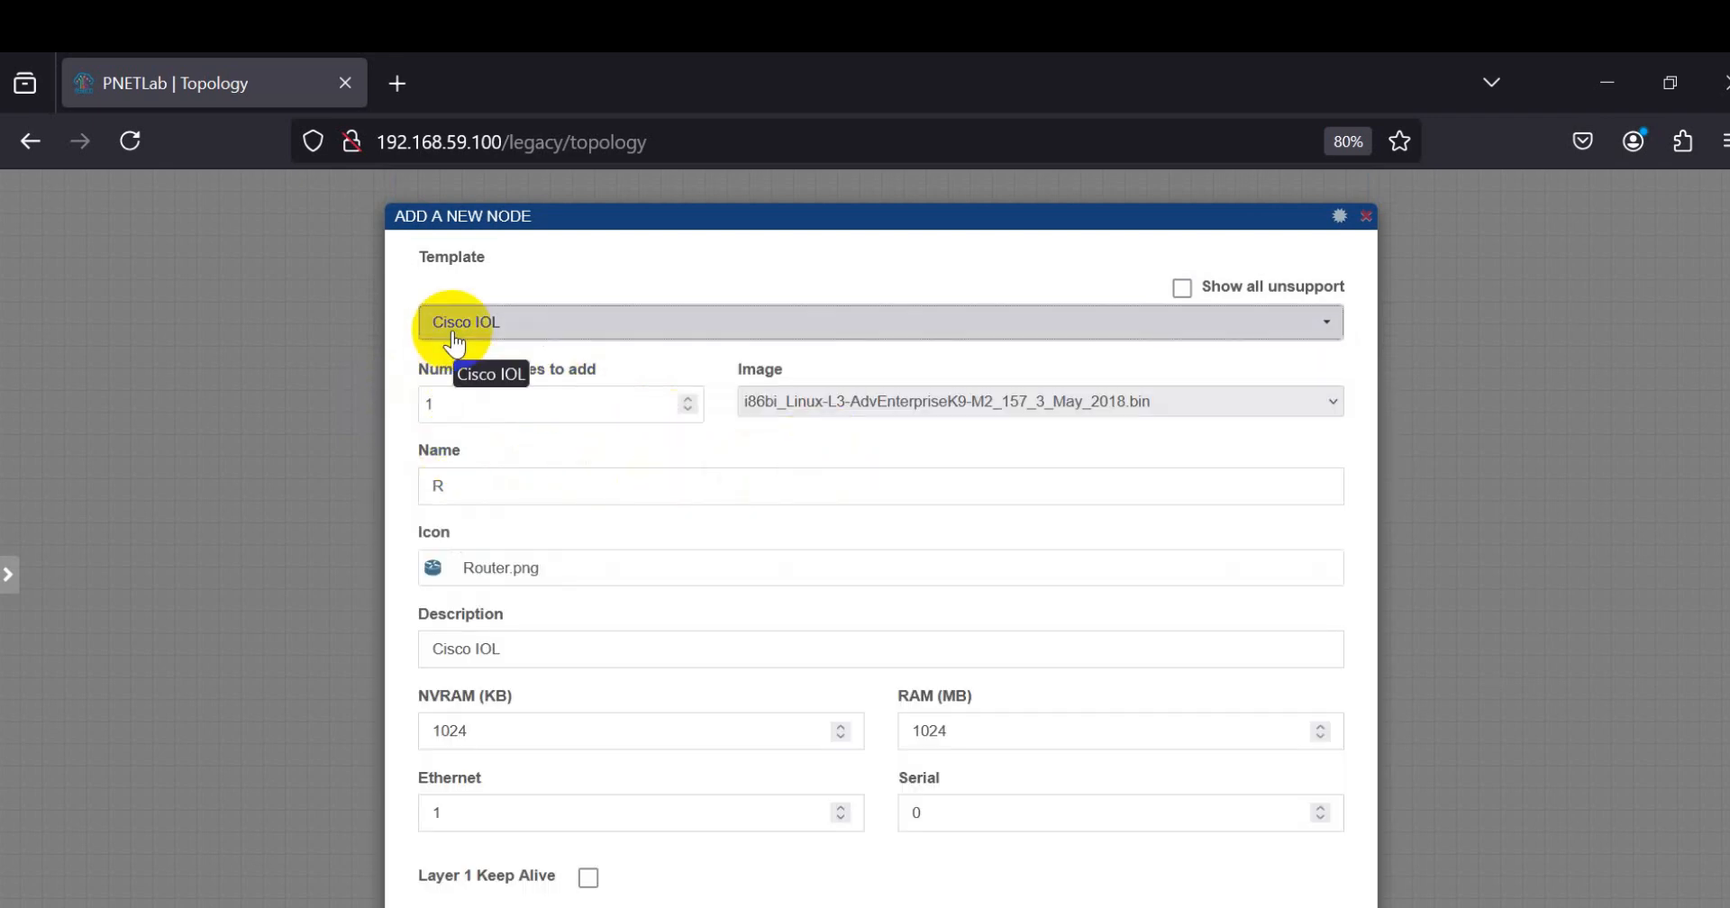
click(856, 406)
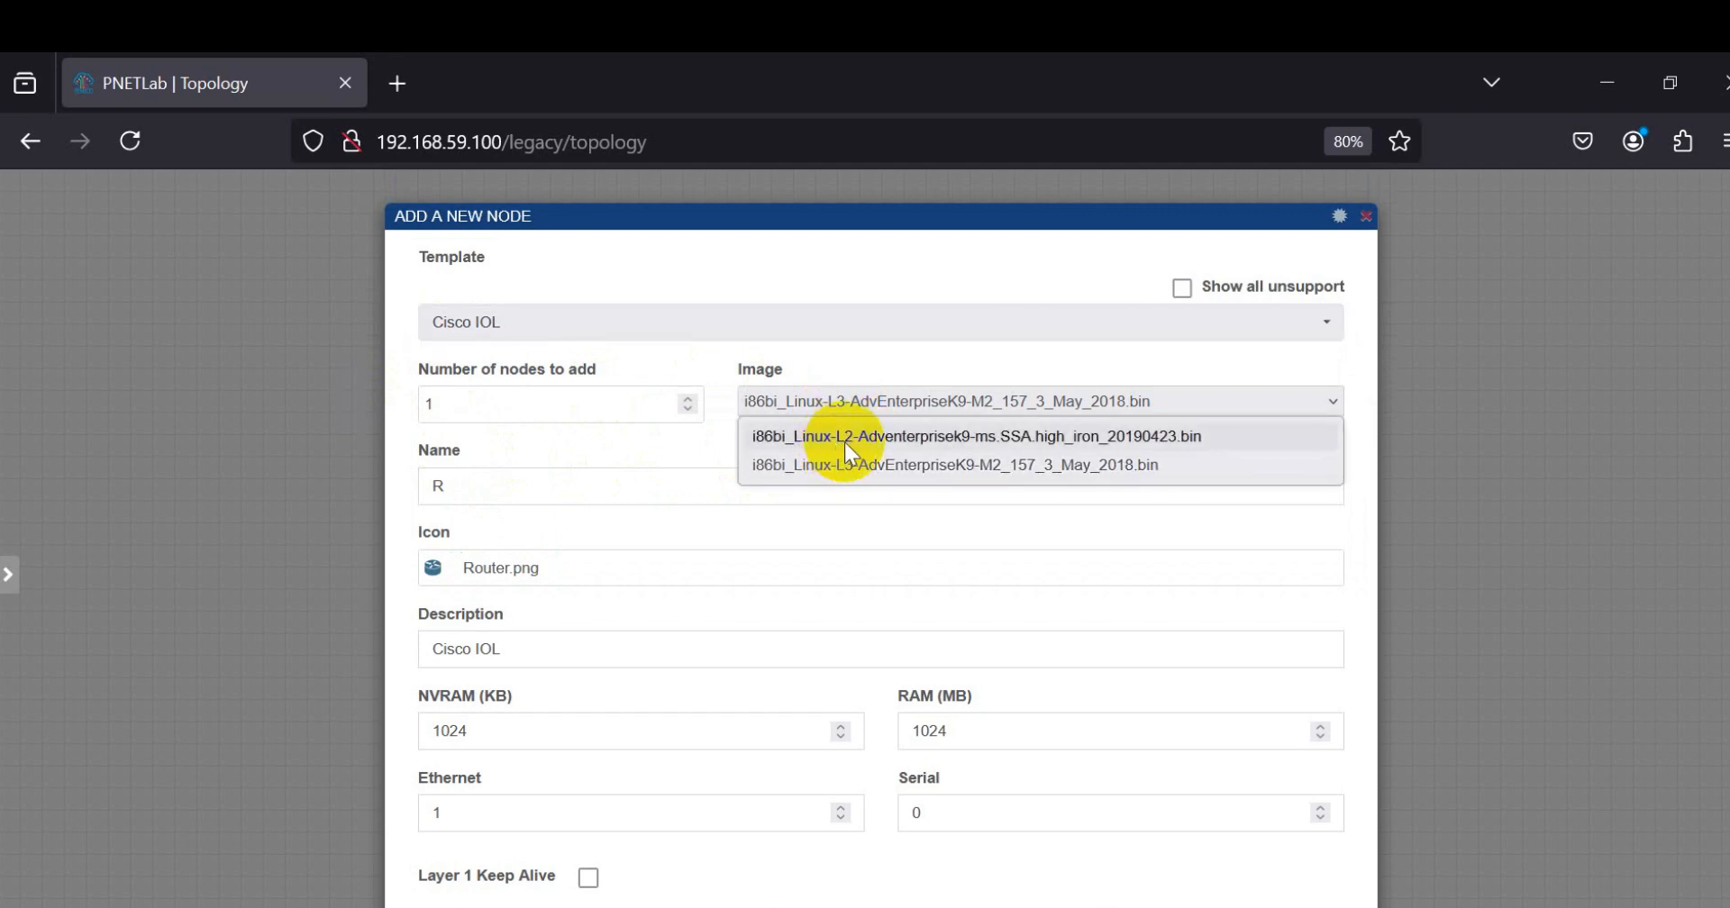
click(844, 438)
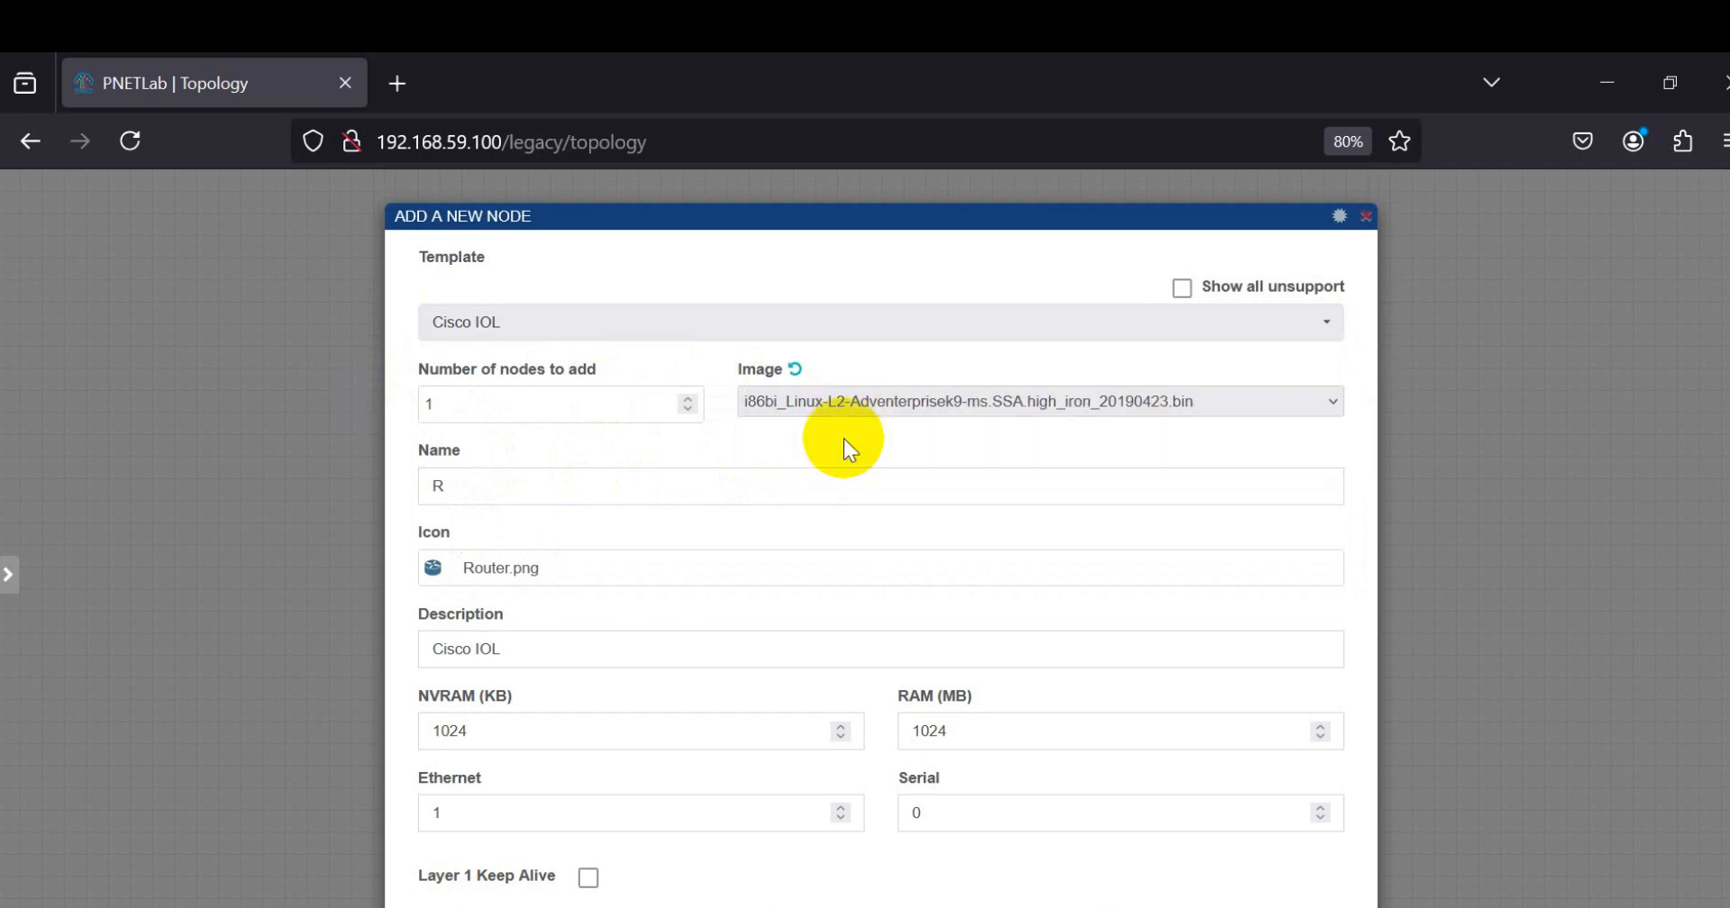
drag(522, 474, 372, 478)
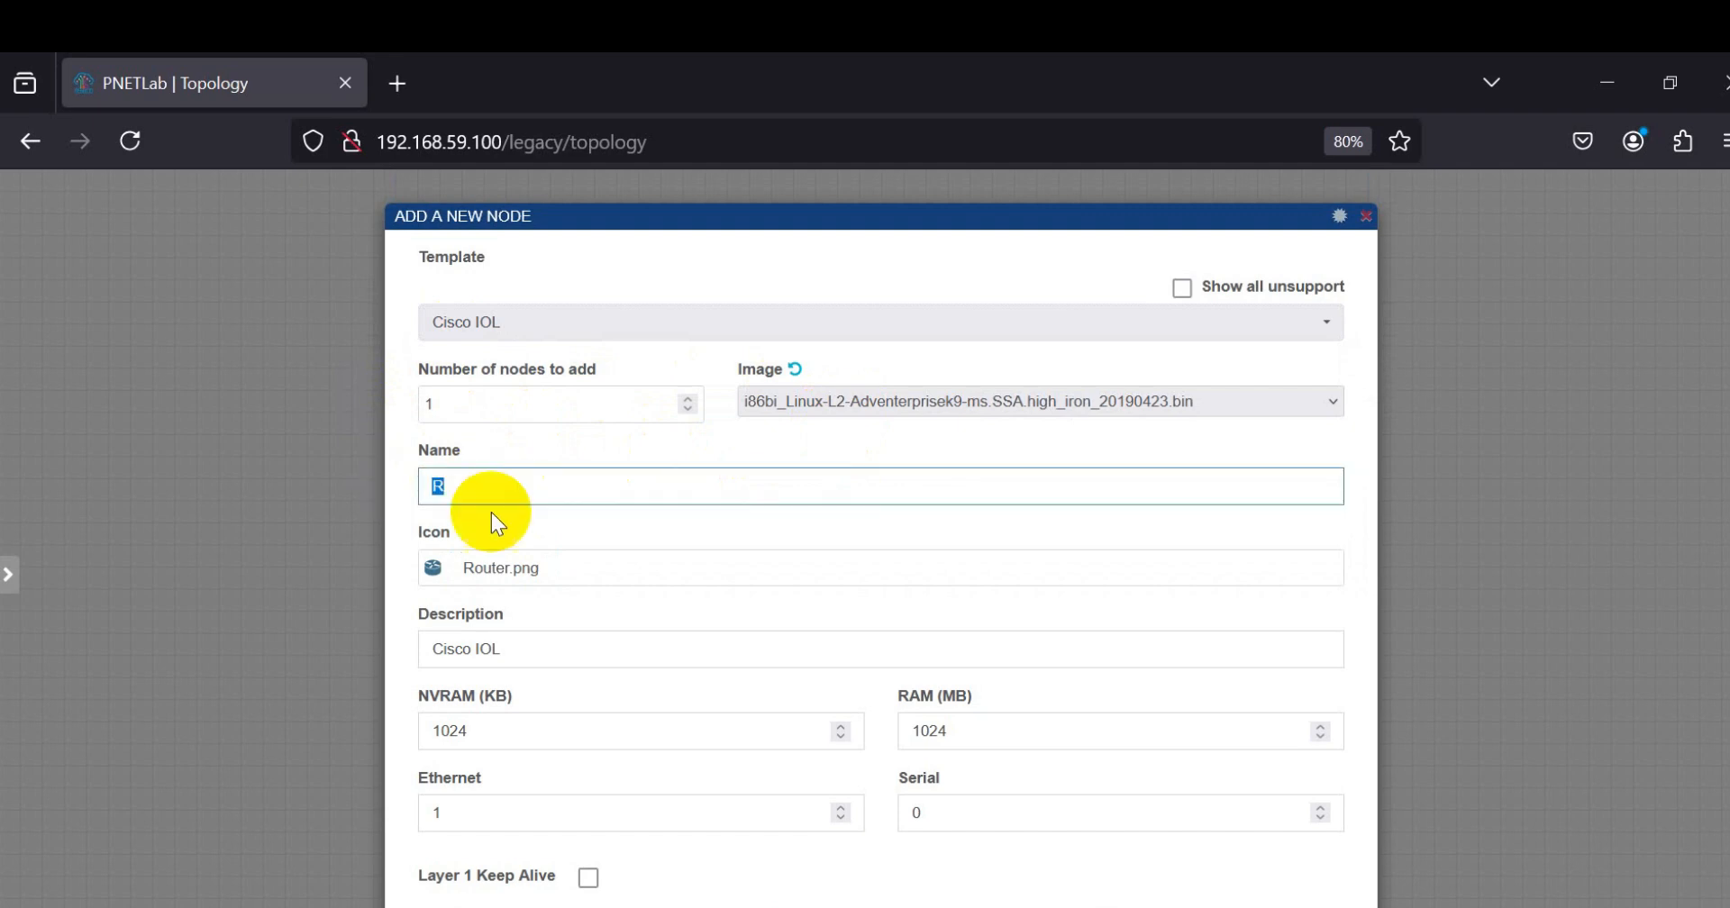
click(811, 400)
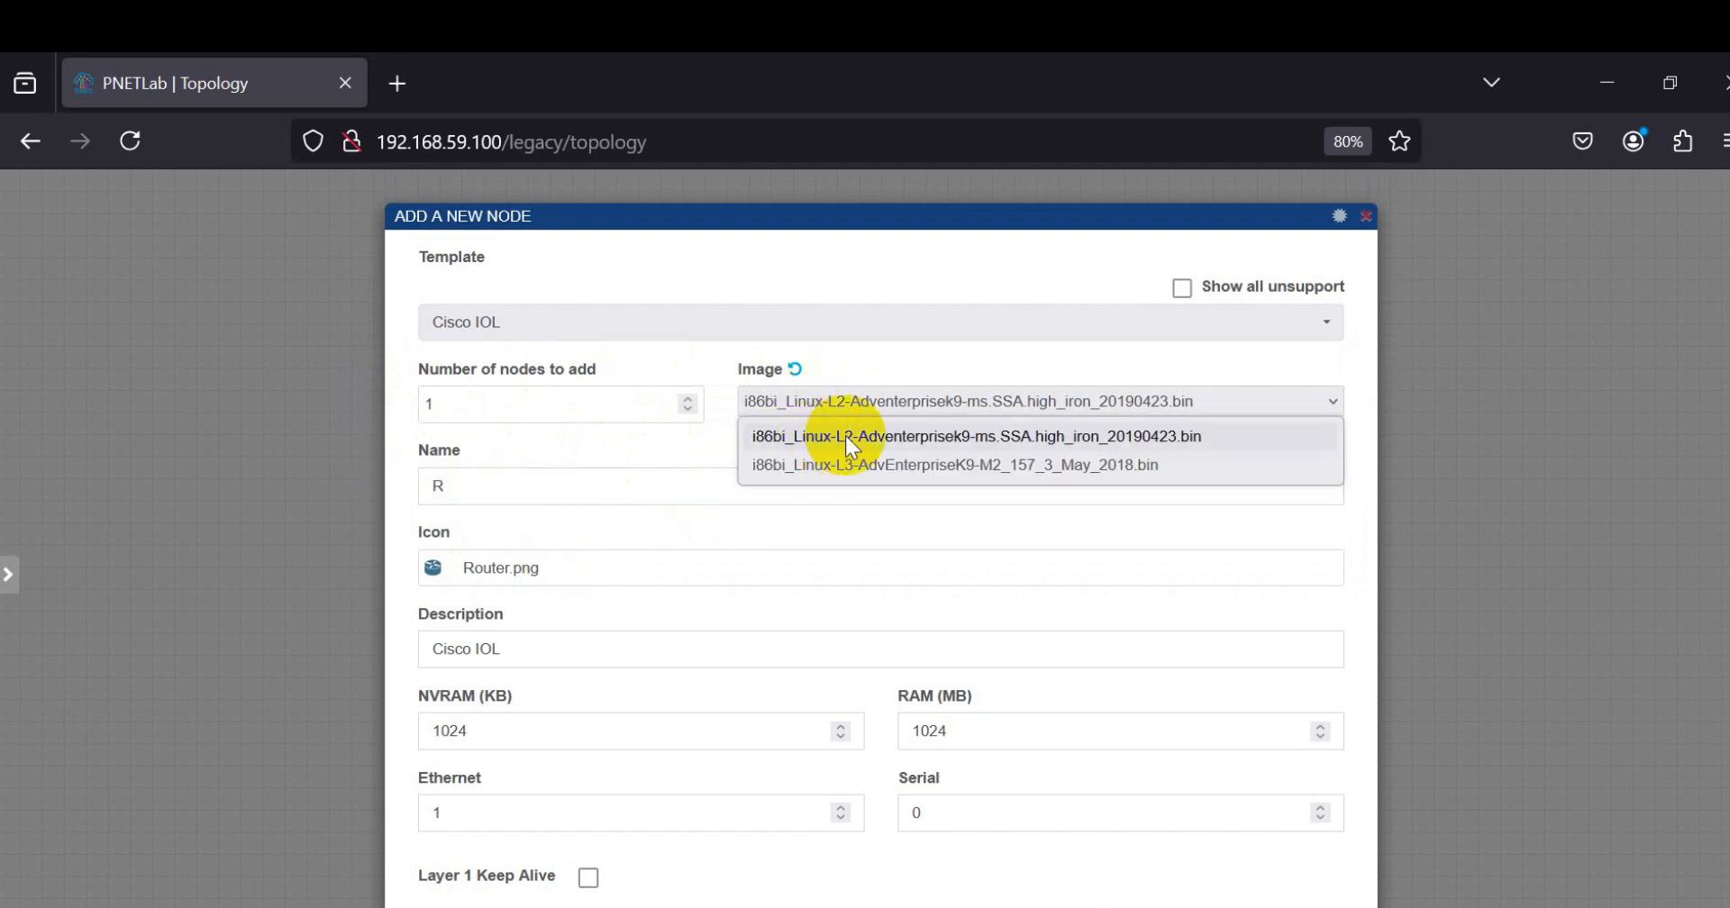
click(870, 438)
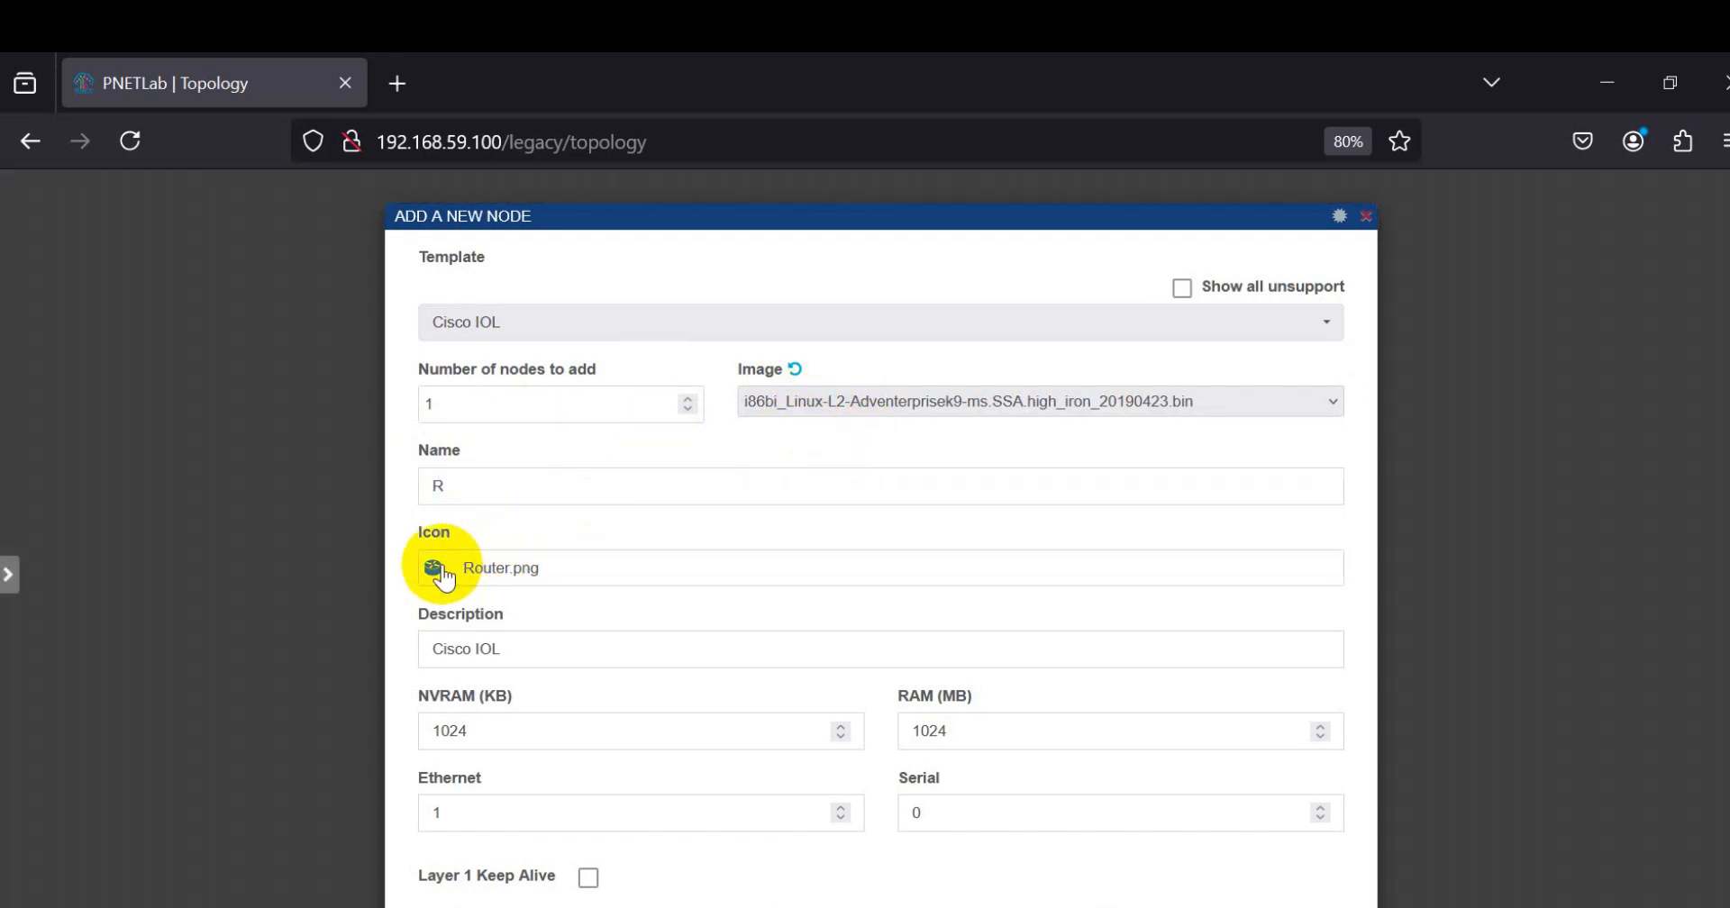
Step: Give the new node the Switch.png icon, save it and move it toward the middle of the topology
click(442, 571)
click(492, 266)
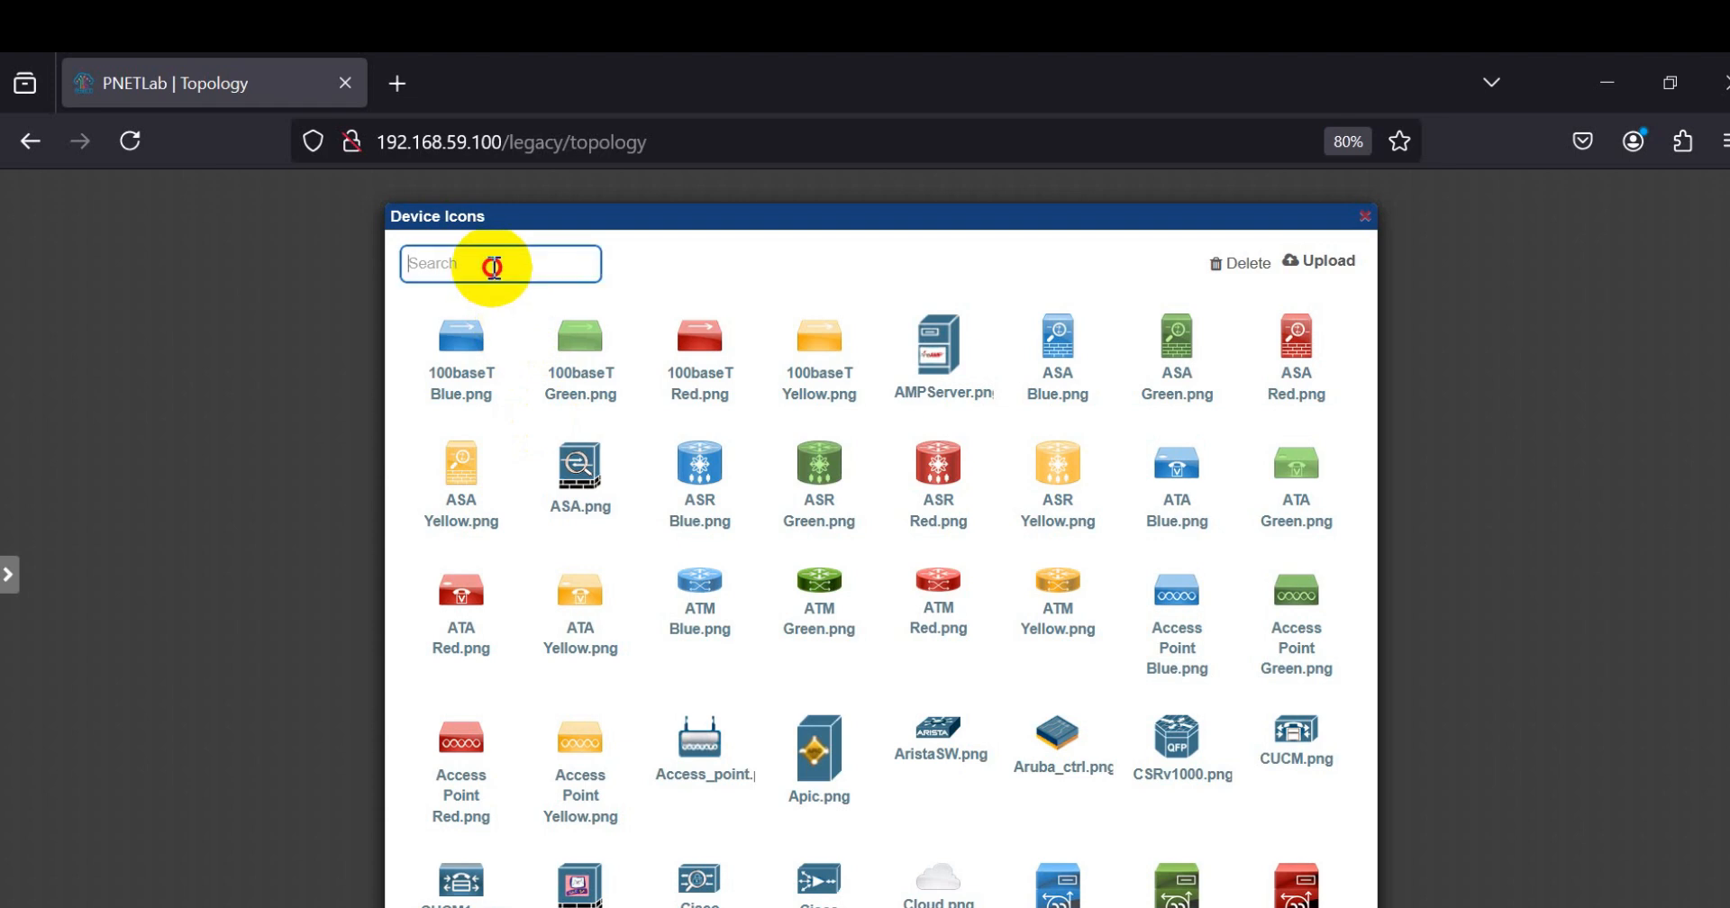
text(sw)
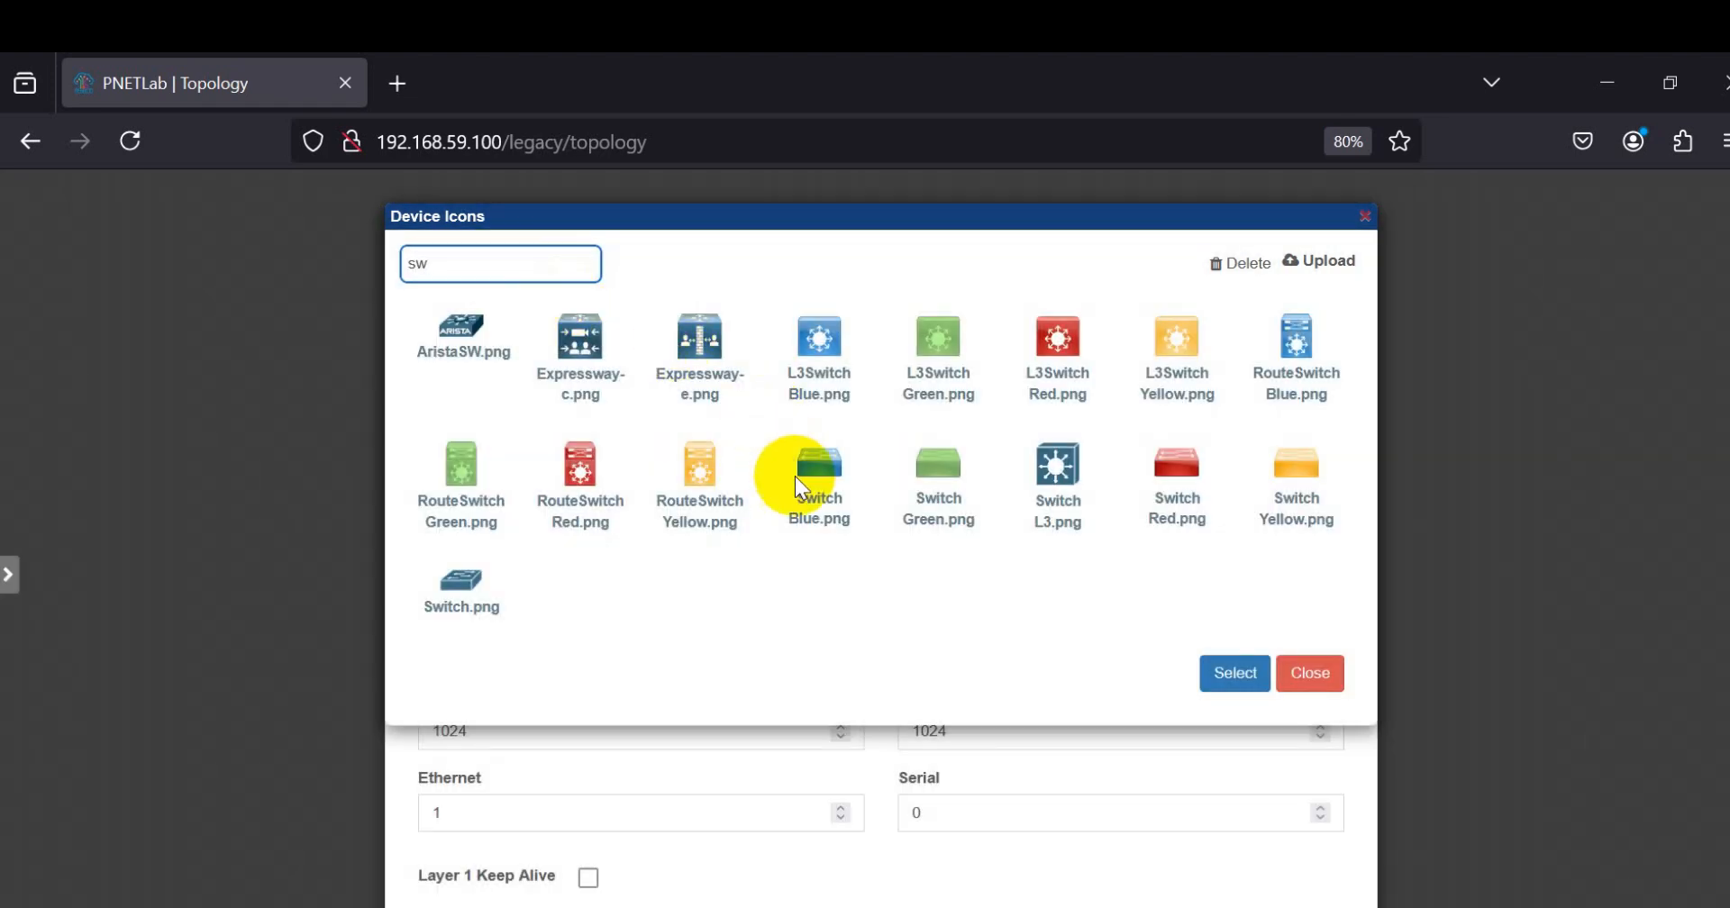
click(455, 581)
click(1232, 673)
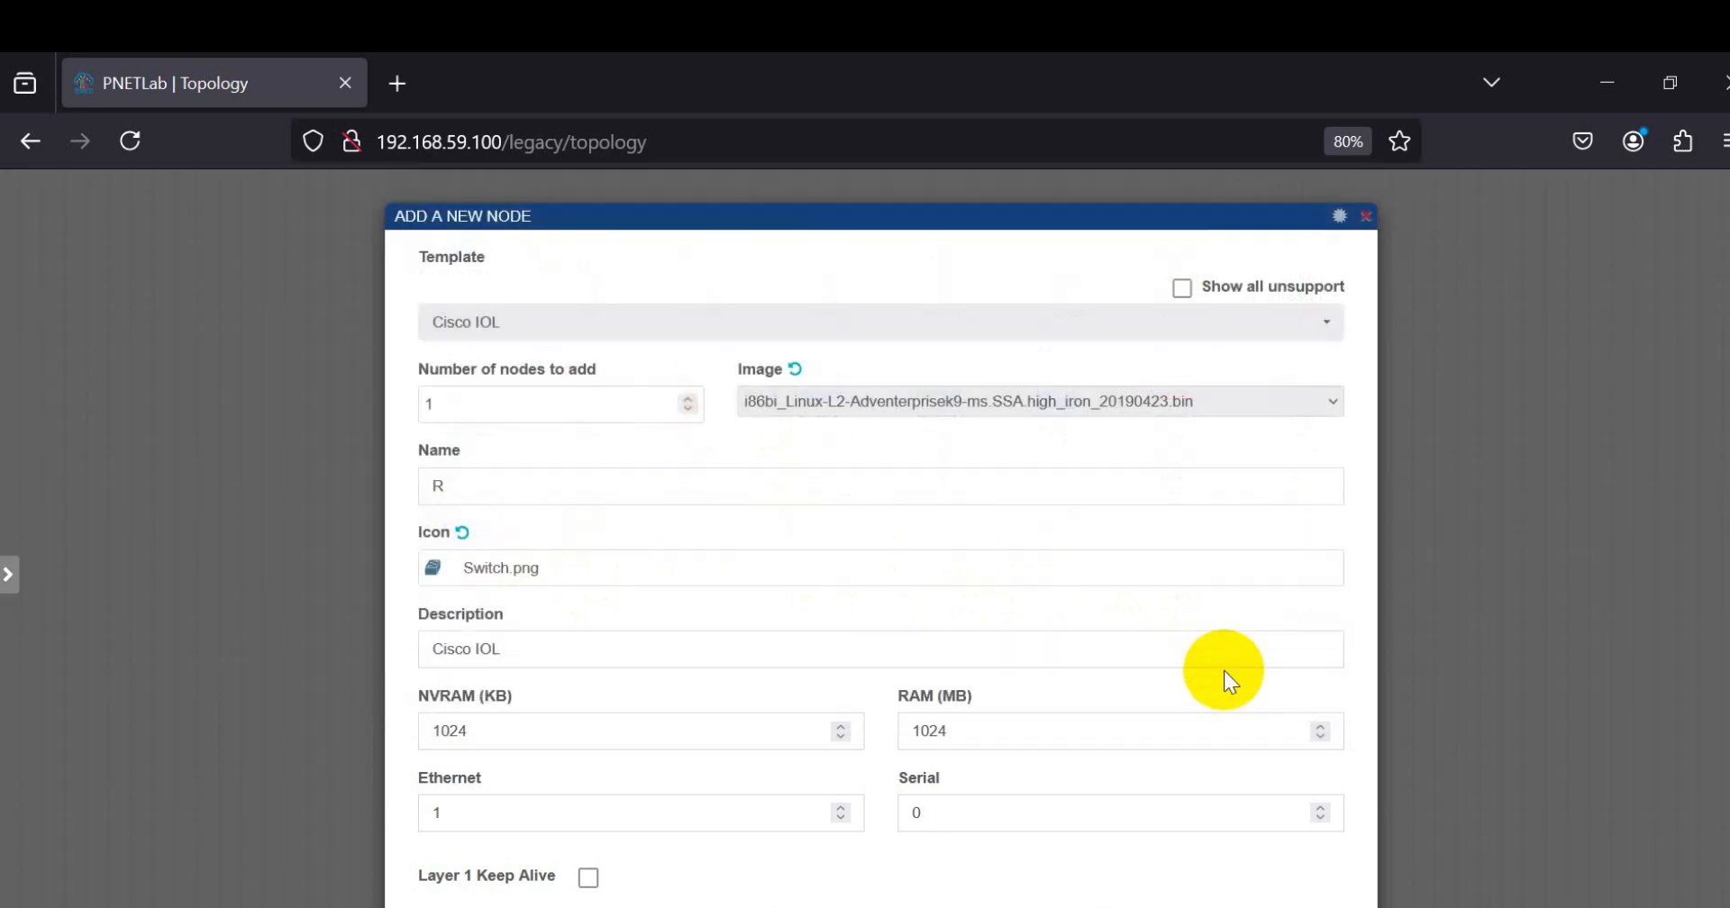
key(ctrl+minus)
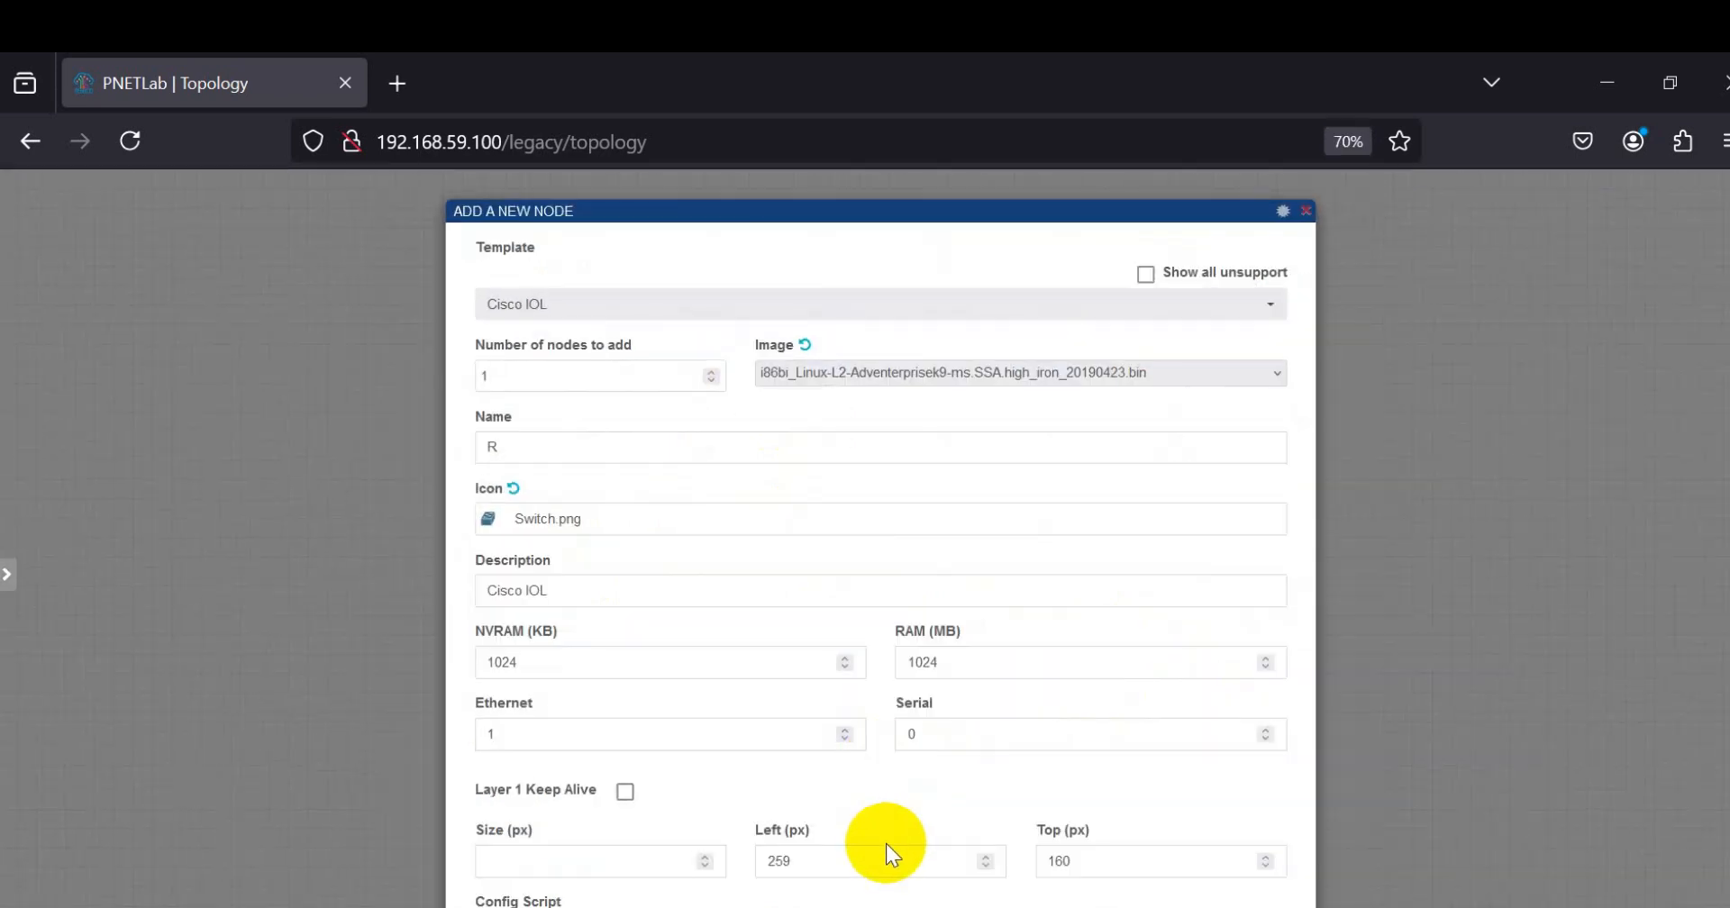
key(ctrl+minus)
click(856, 905)
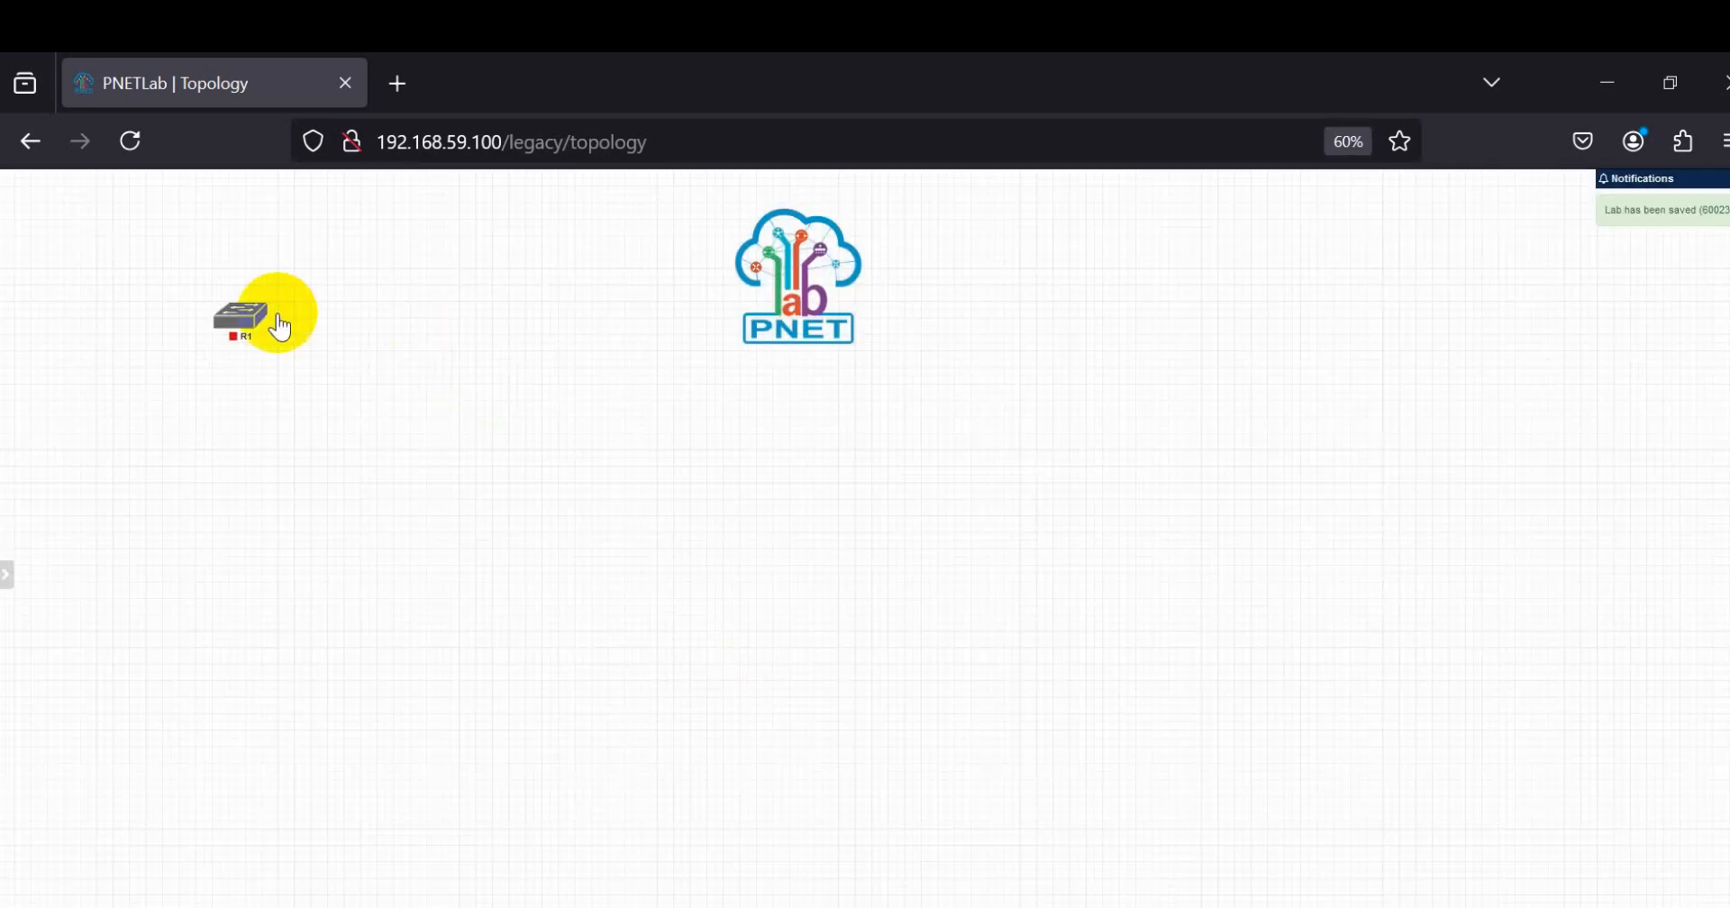
drag(238, 308, 542, 396)
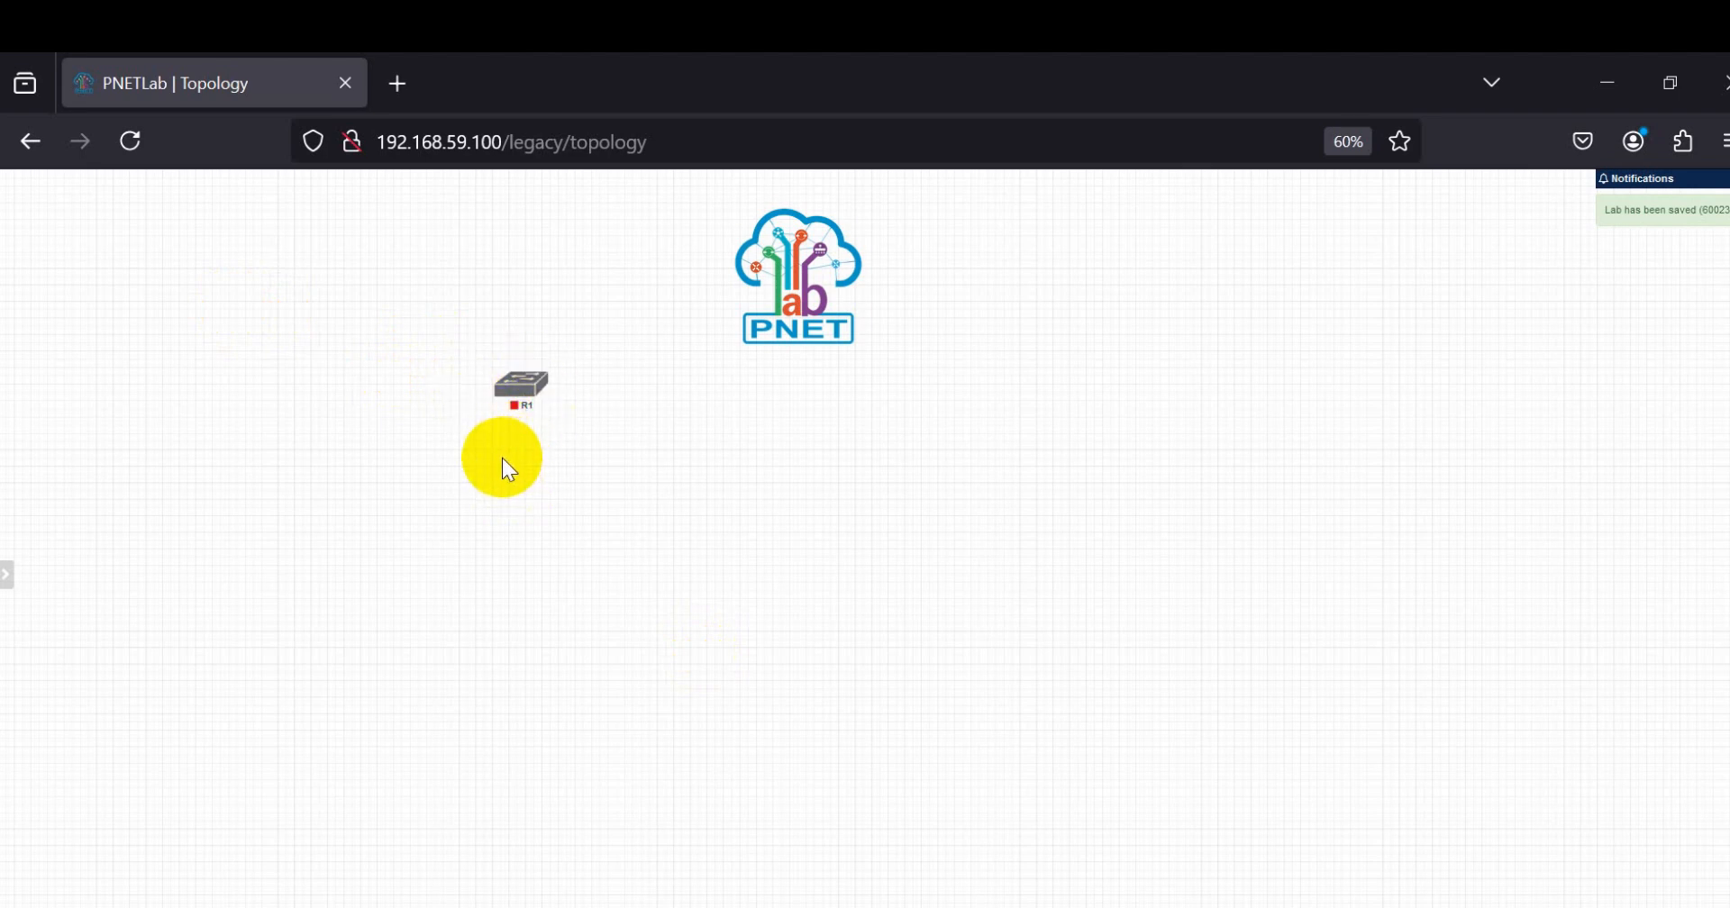
Step: Add a Cisco IOL router node above the switch with the image i86bi_Linux-L3-AdvEnterpriseK9-M2_157_3_May_2018.bin
right_click(488, 285)
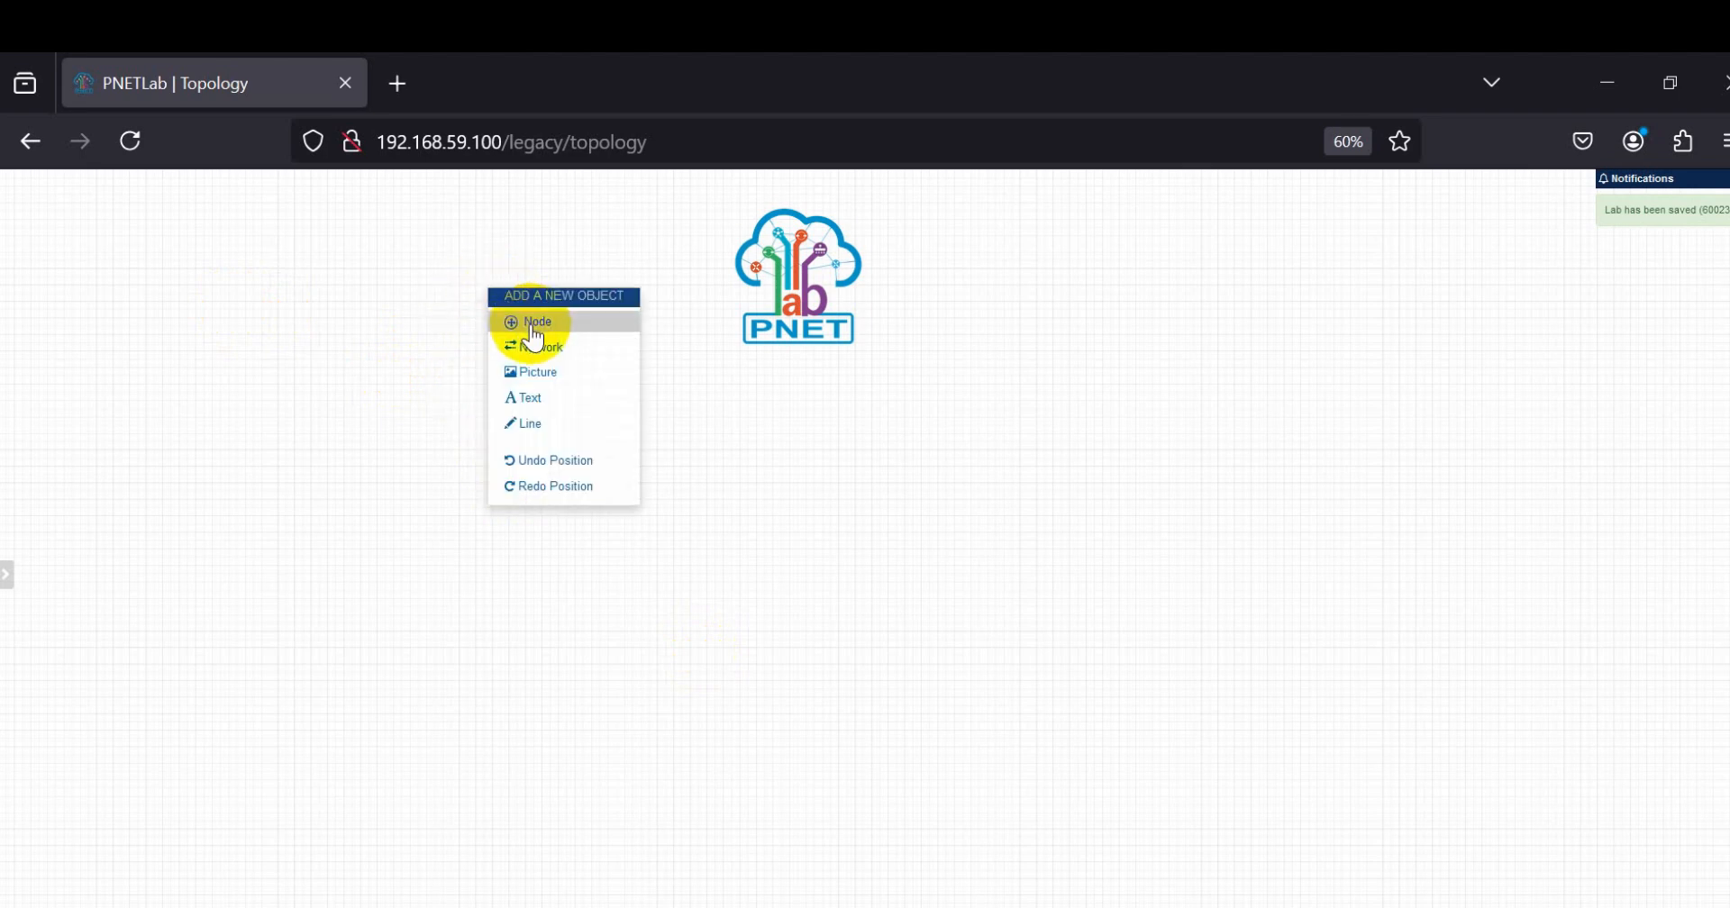
click(533, 326)
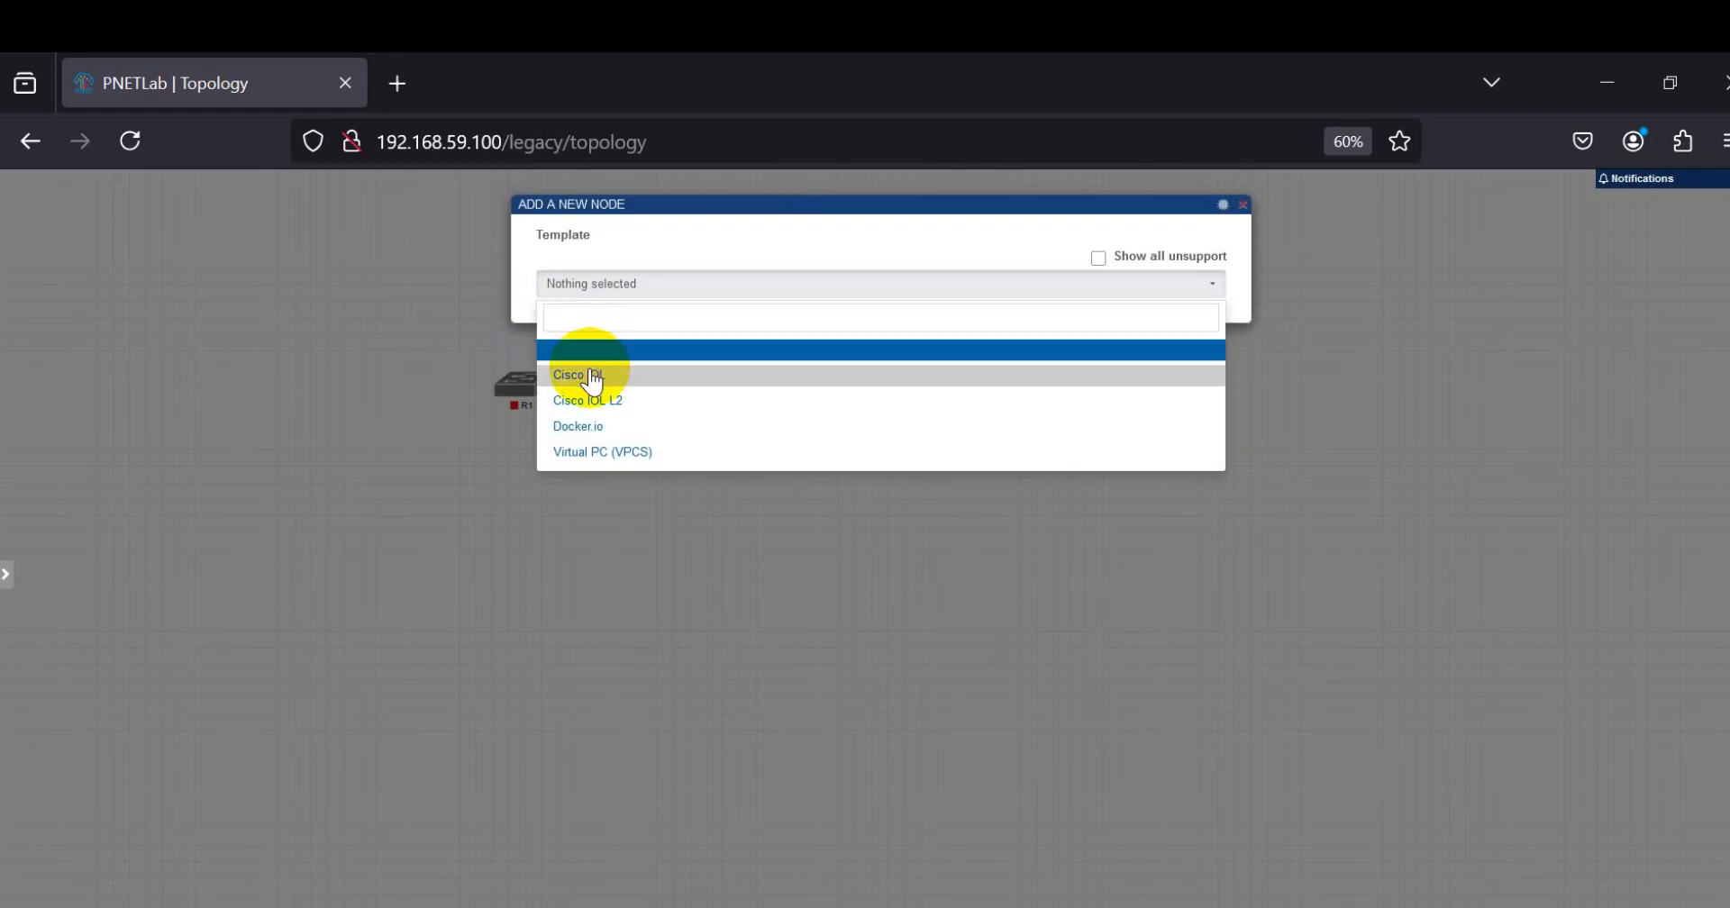
click(590, 375)
click(840, 344)
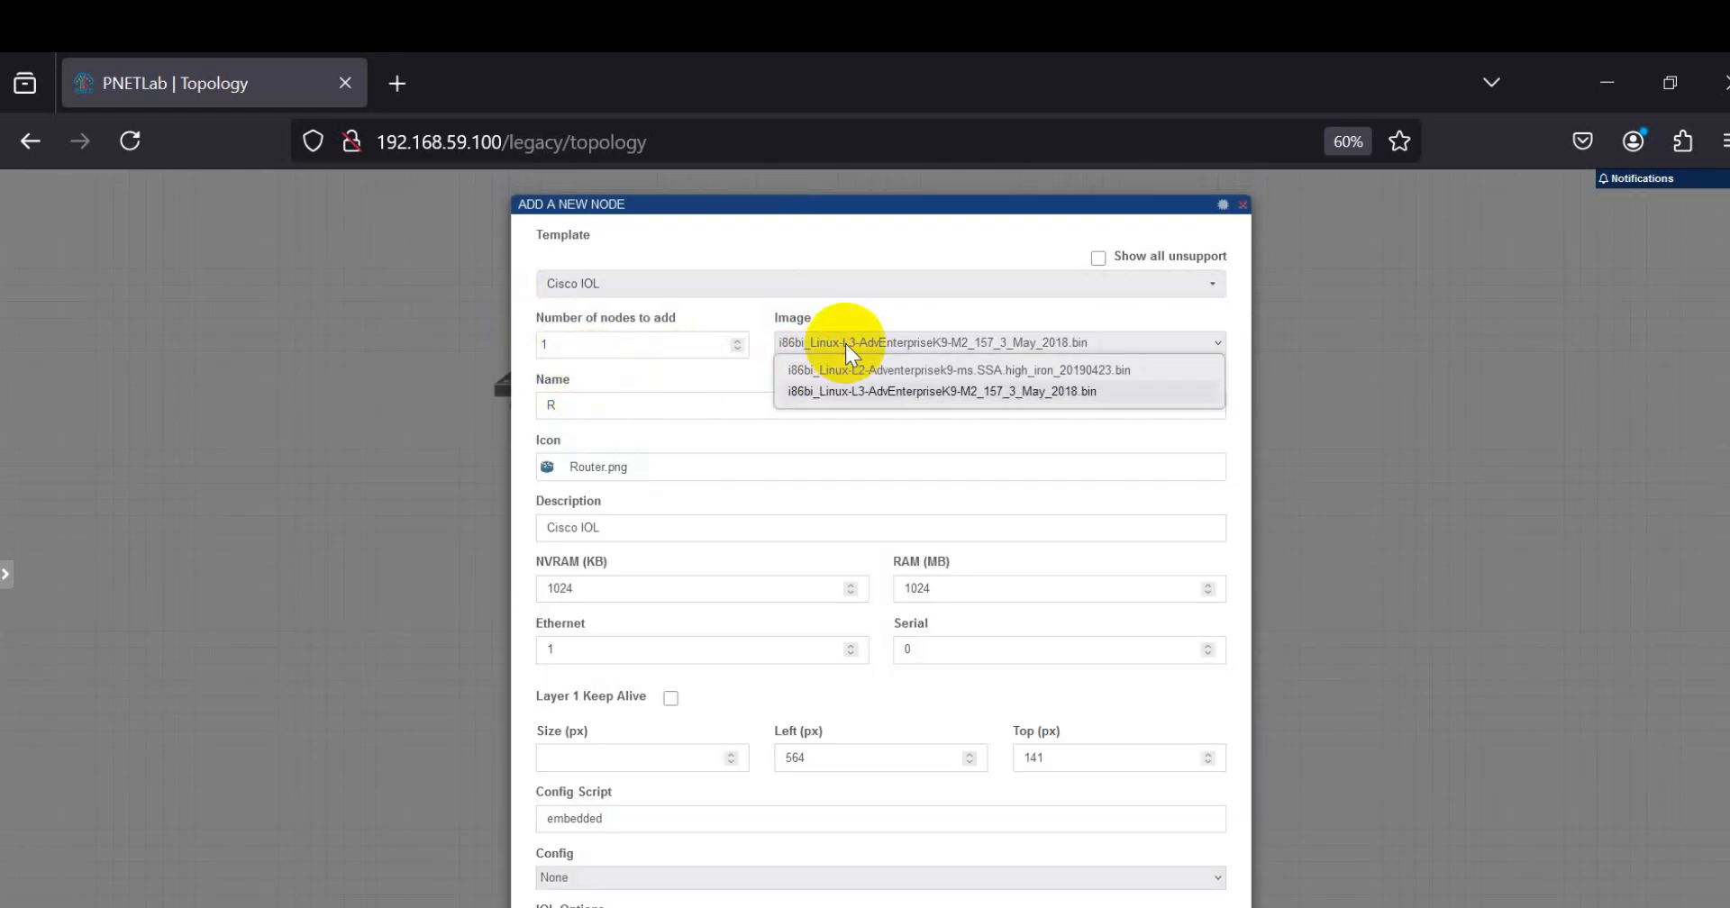
click(852, 391)
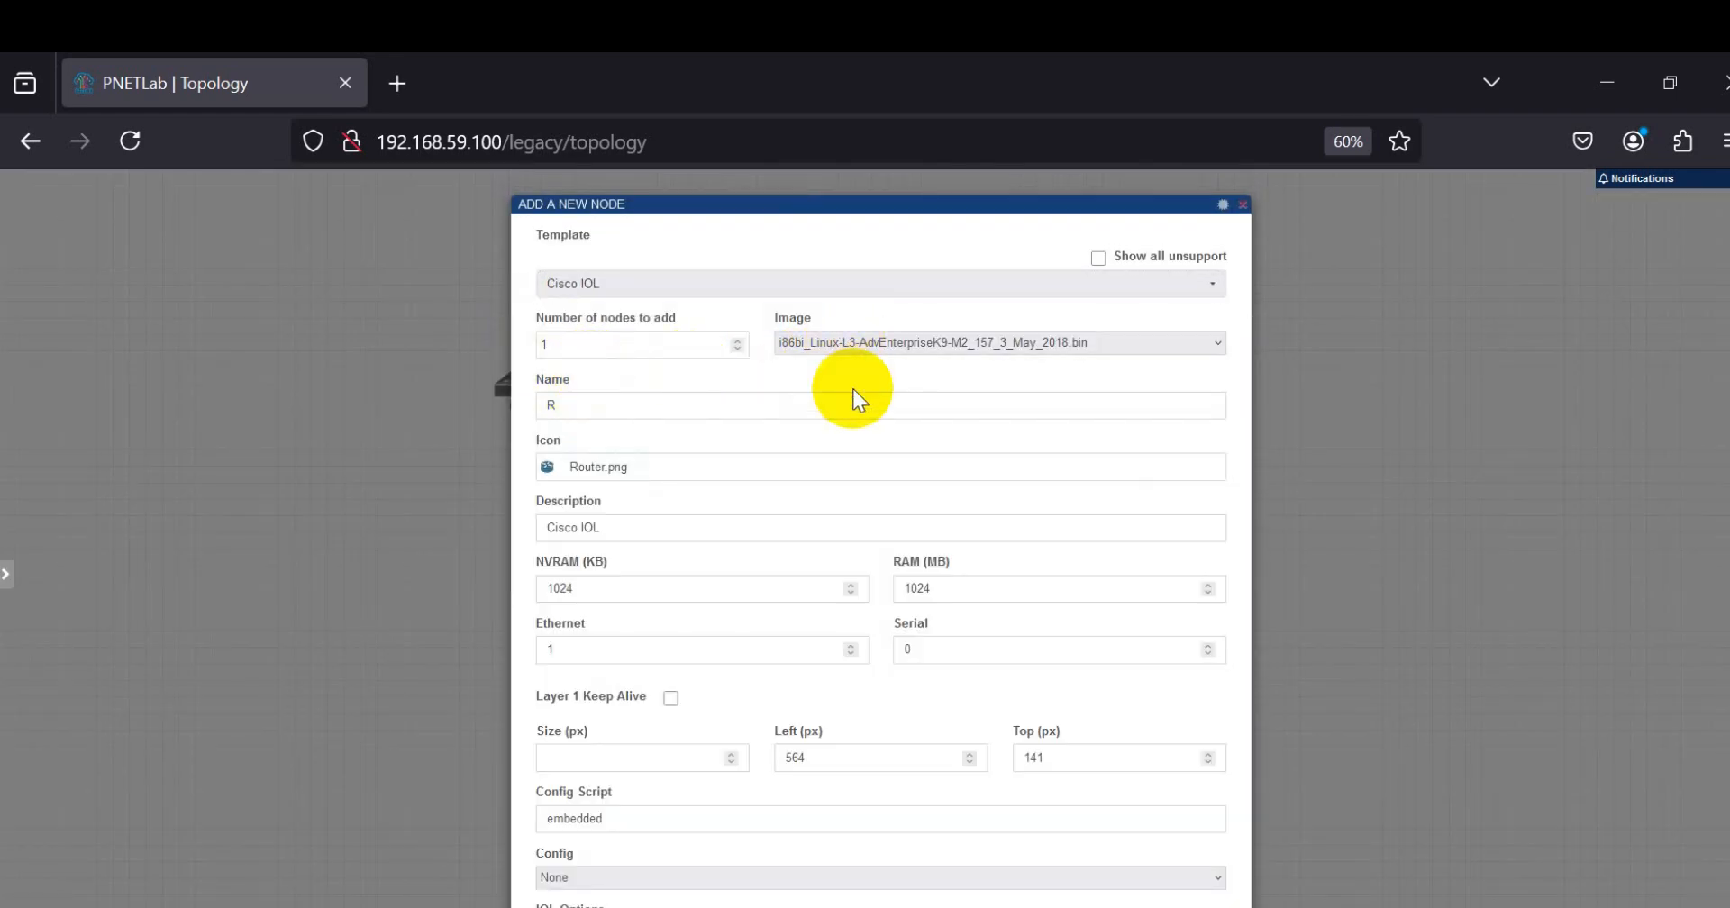
scroll(620, 421, down, 1)
click(845, 905)
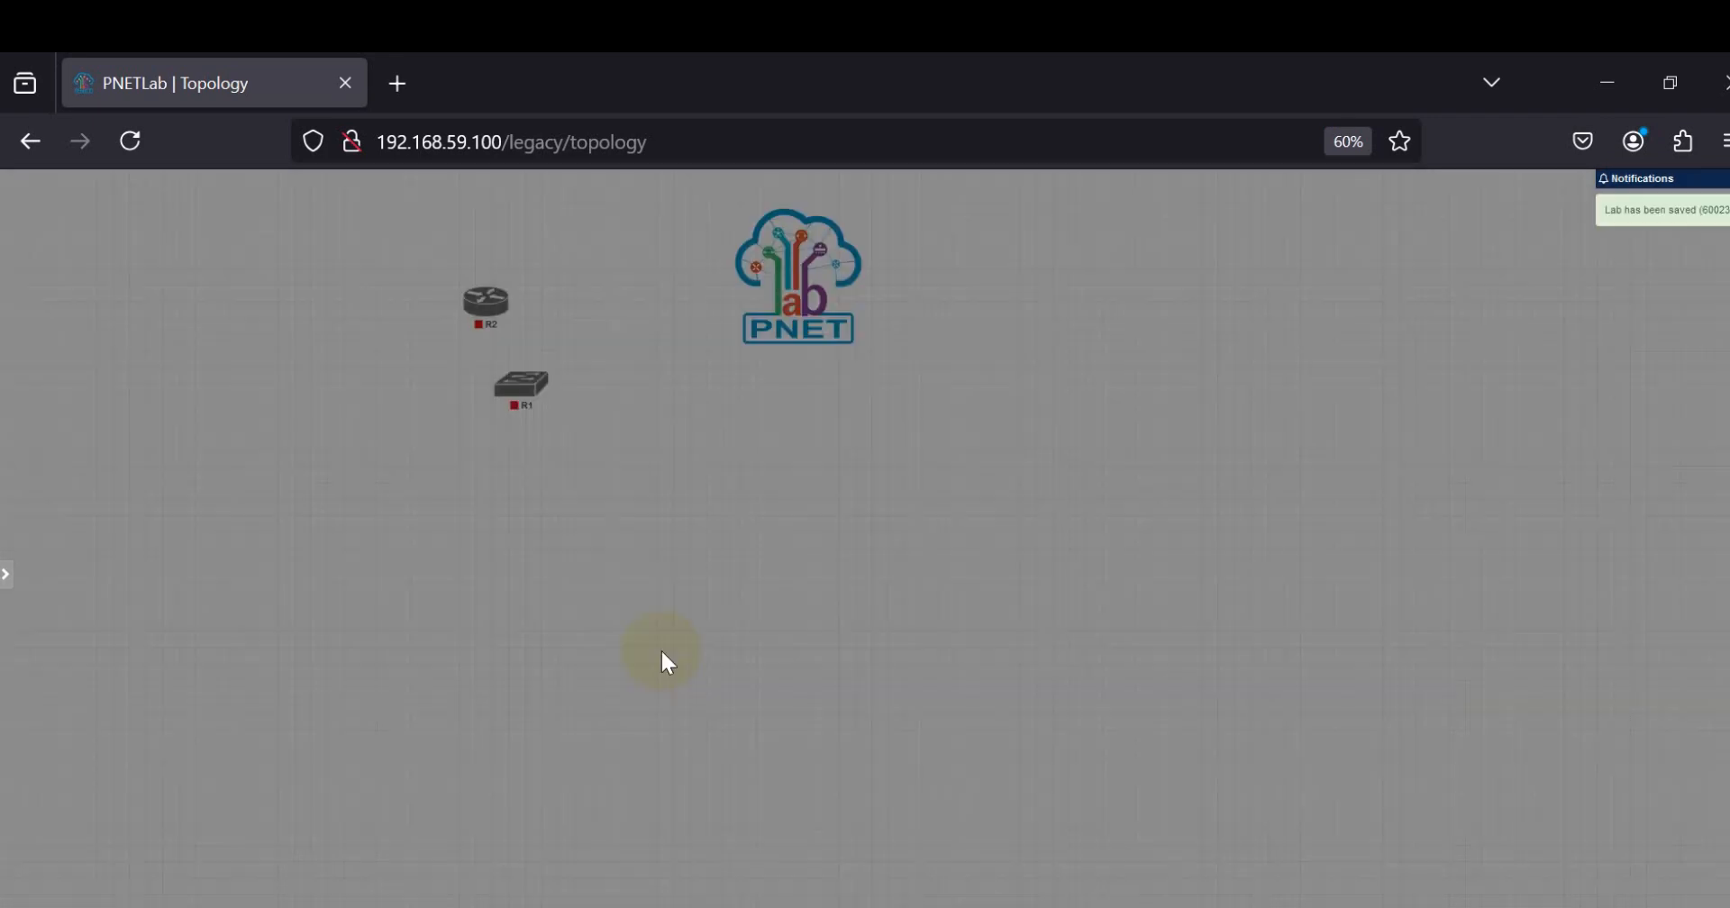
Step: Space the router and switch apart vertically, and check the switch node's image in its settings without changing them
drag(529, 374, 484, 457)
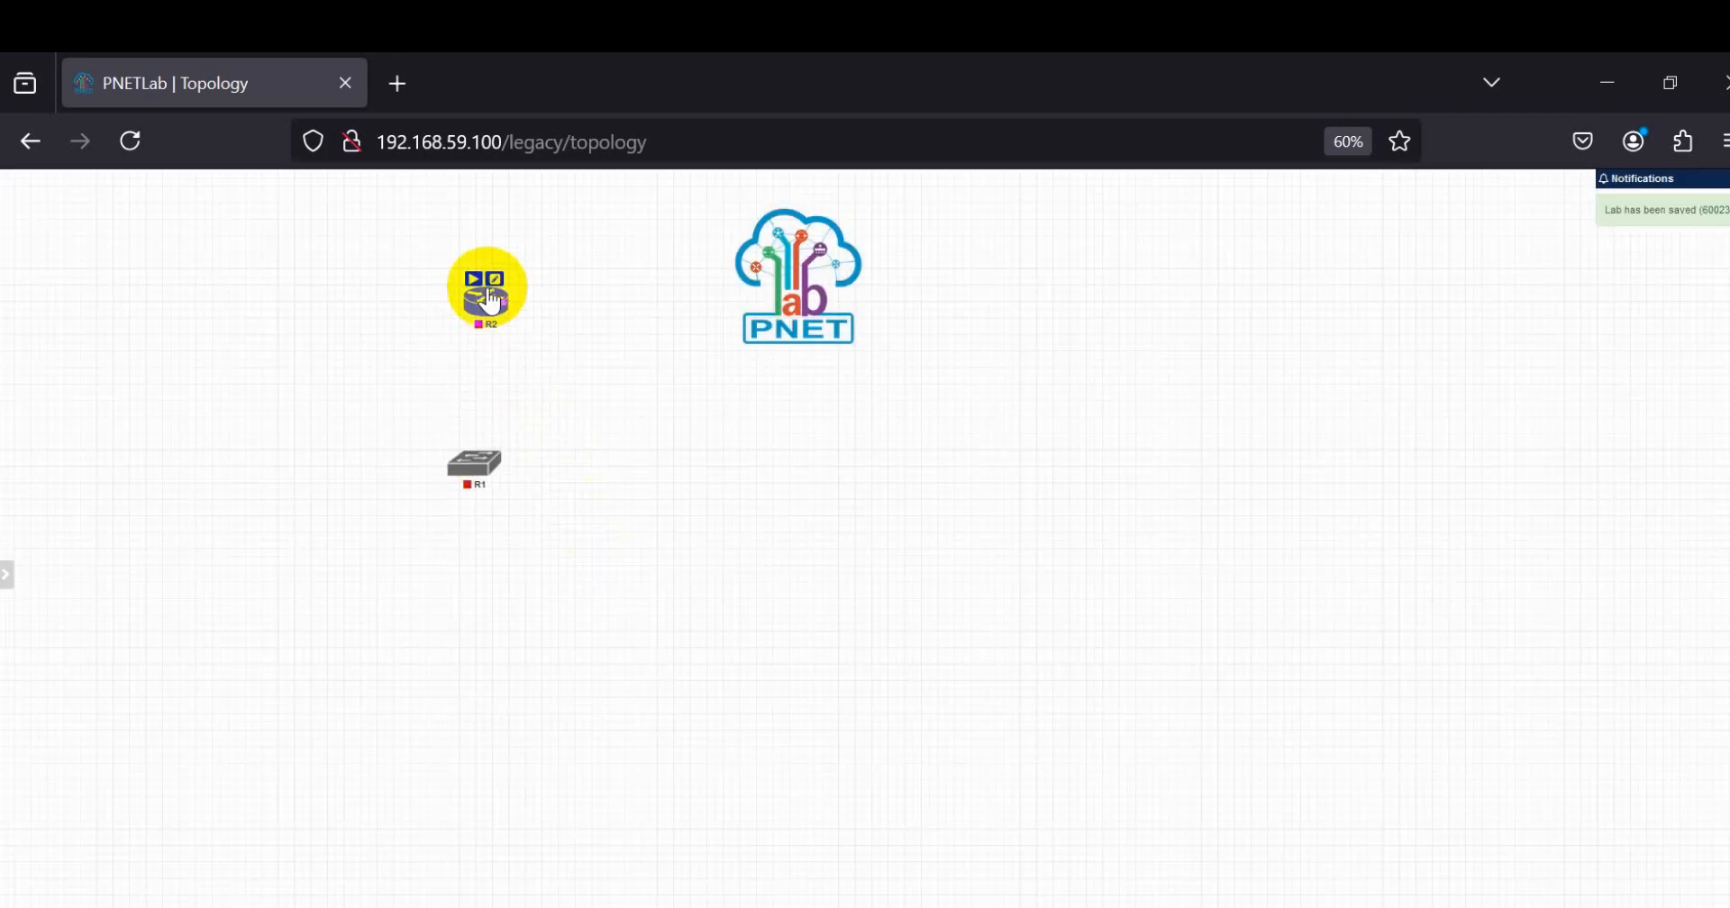
drag(492, 302, 494, 332)
right_click(492, 337)
right_click(463, 472)
click(487, 740)
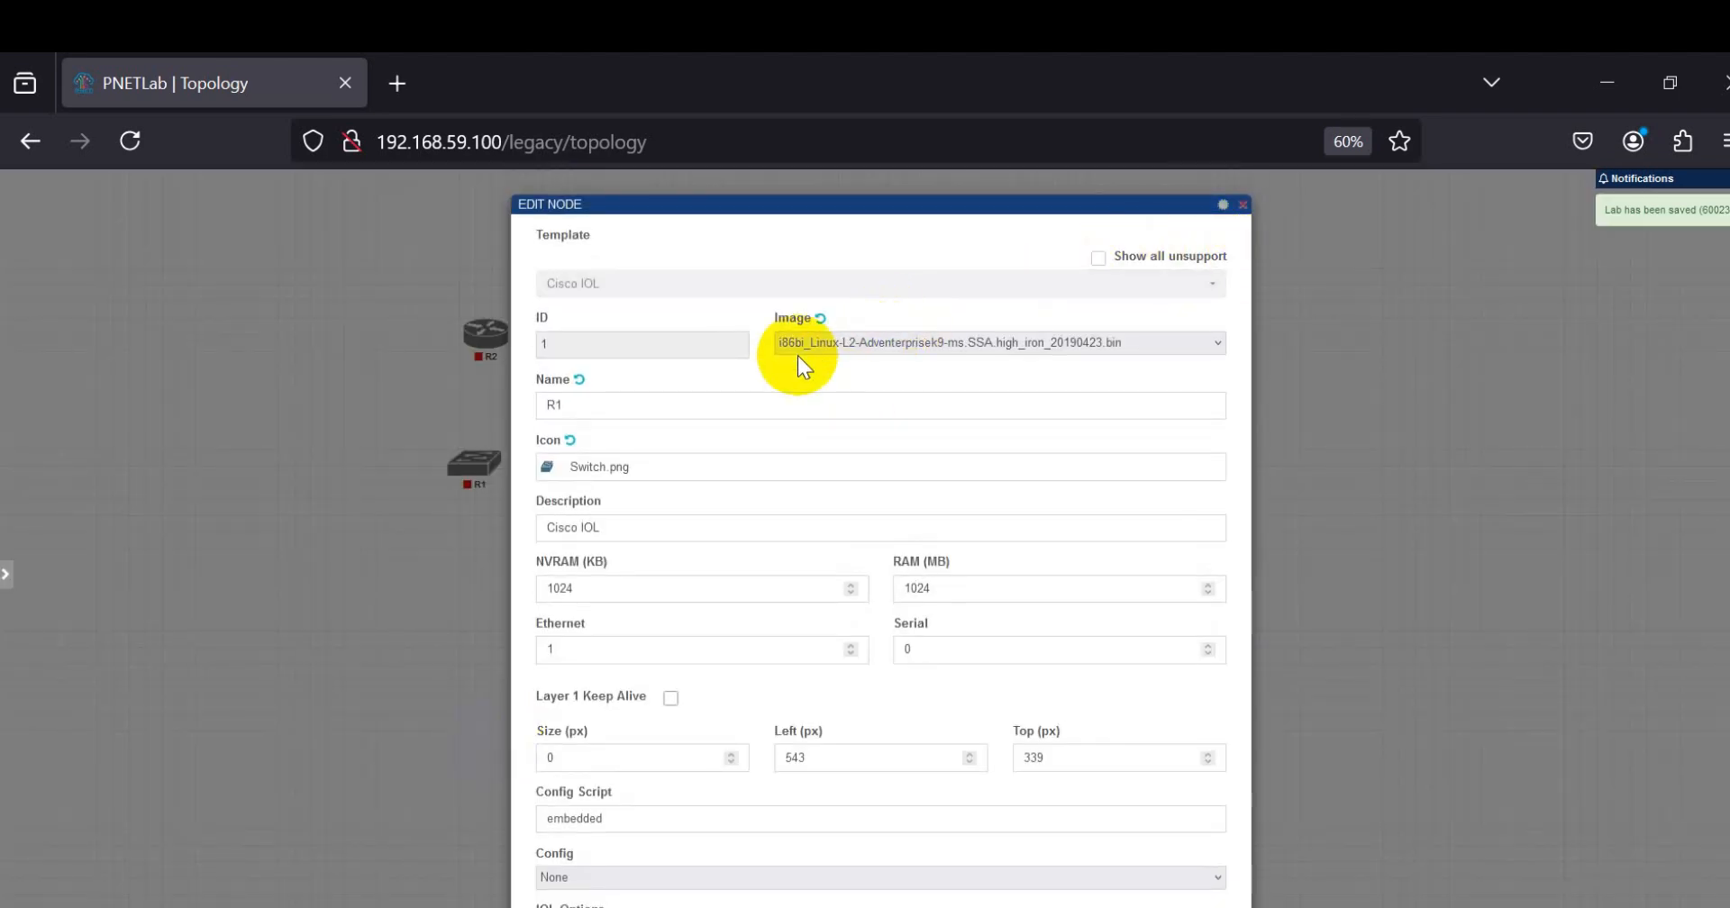
click(1240, 207)
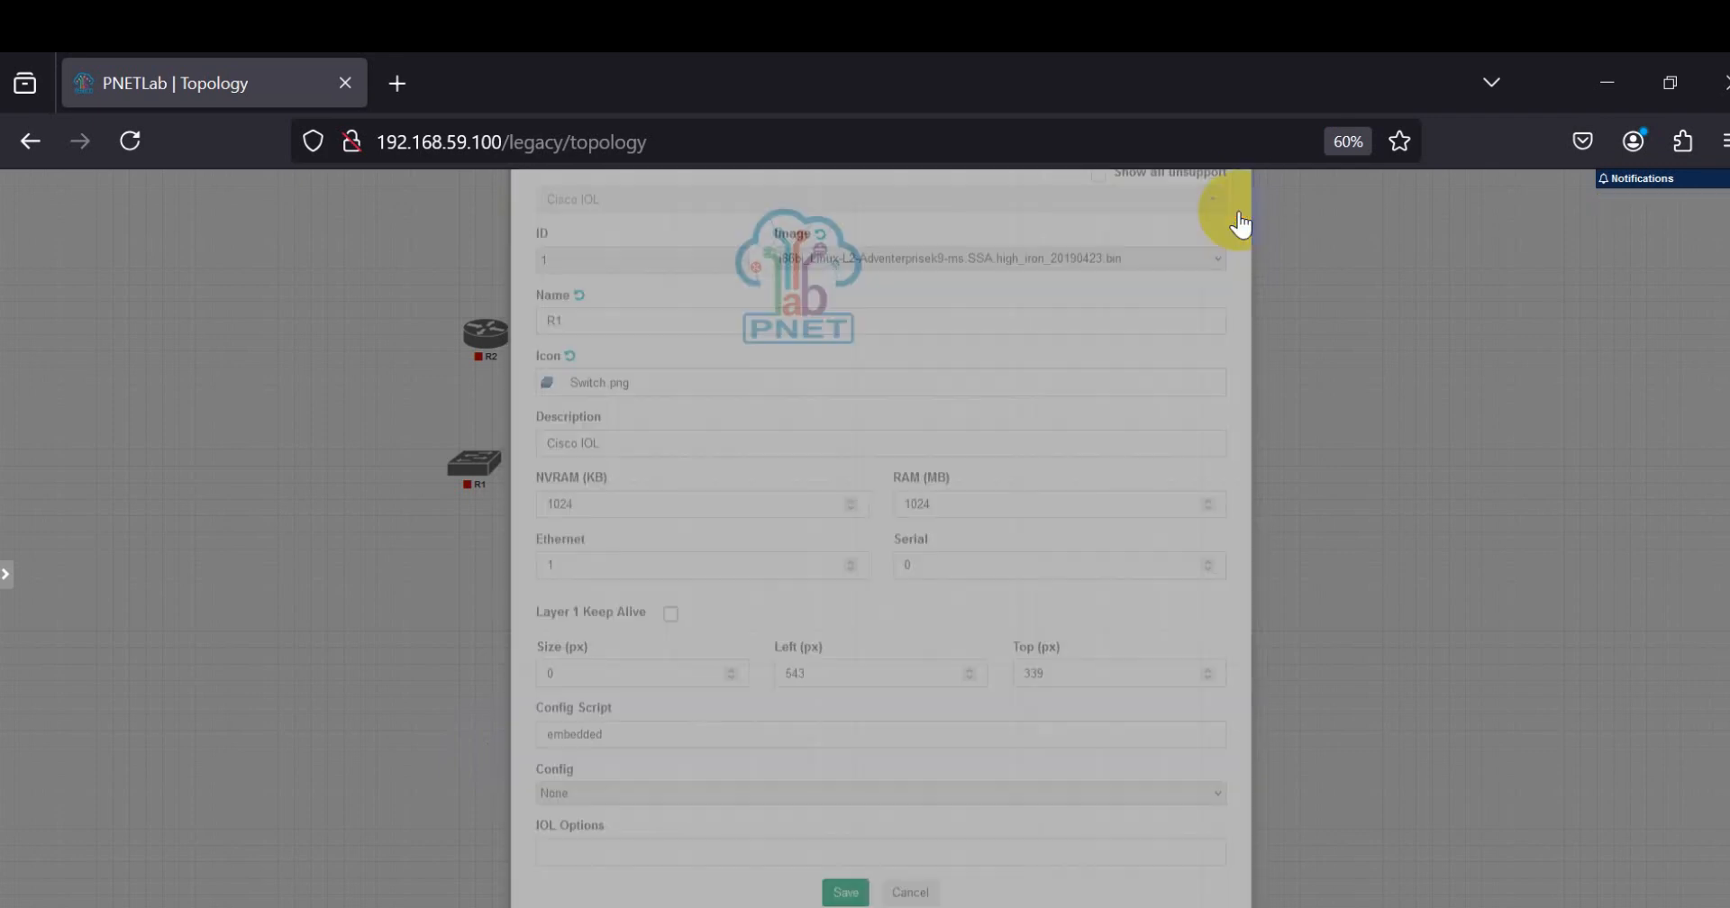
drag(488, 330, 492, 336)
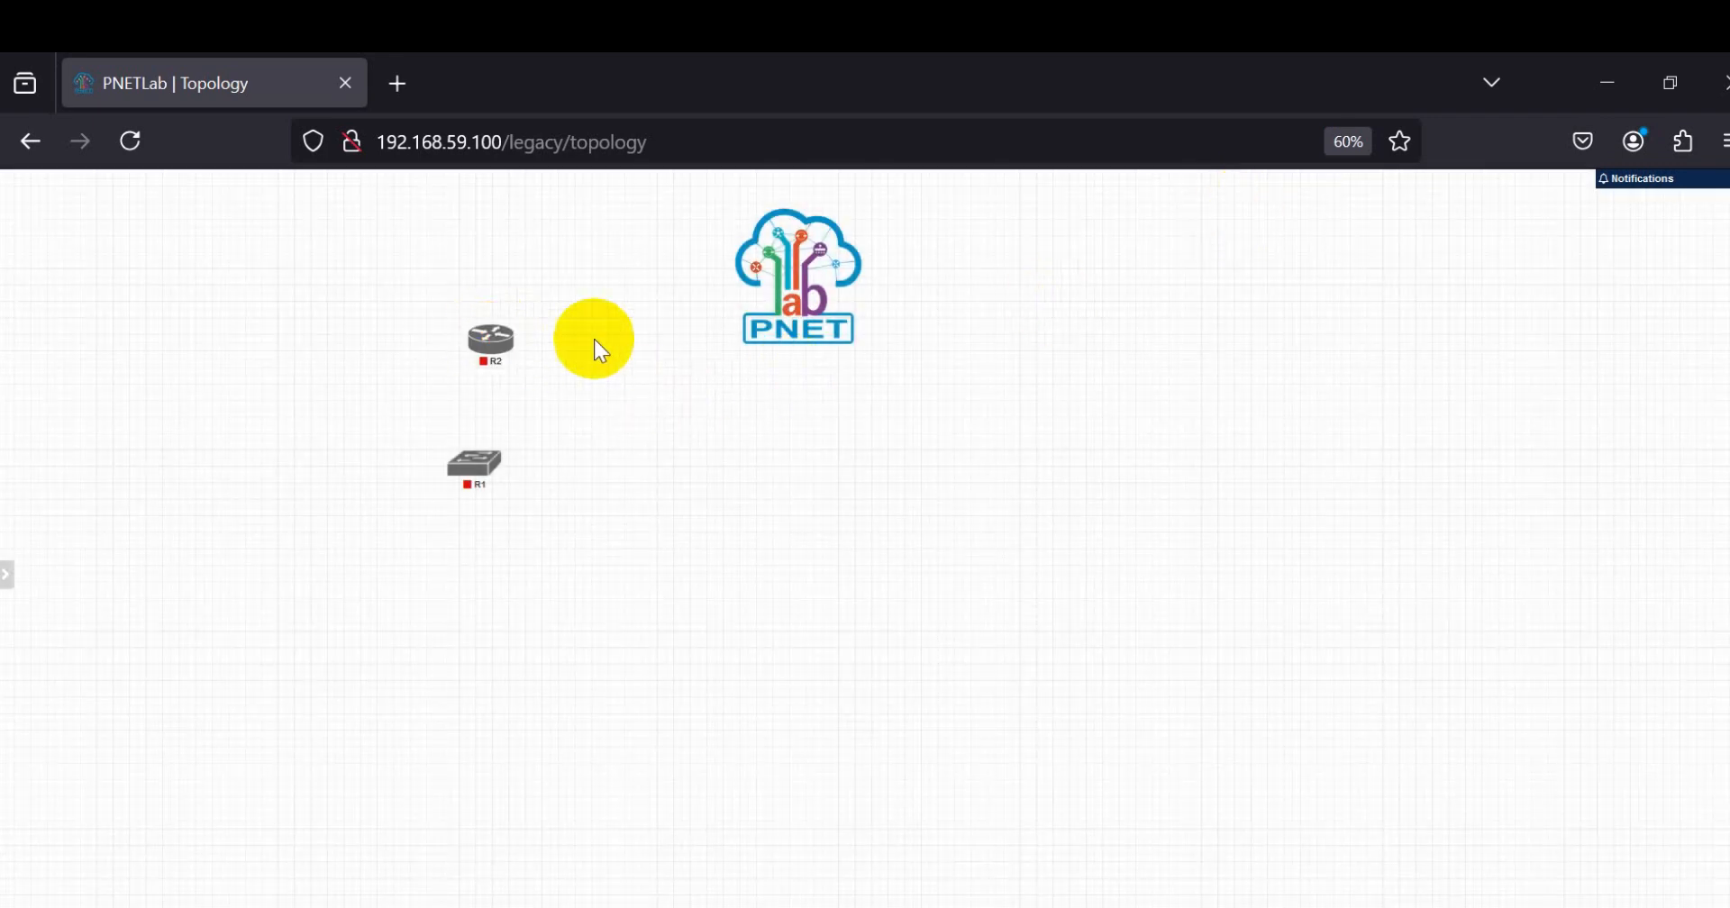
Step: Move the PNET logo away from the nodes and delete it from the topology
drag(794, 290, 1036, 325)
right_click(1036, 324)
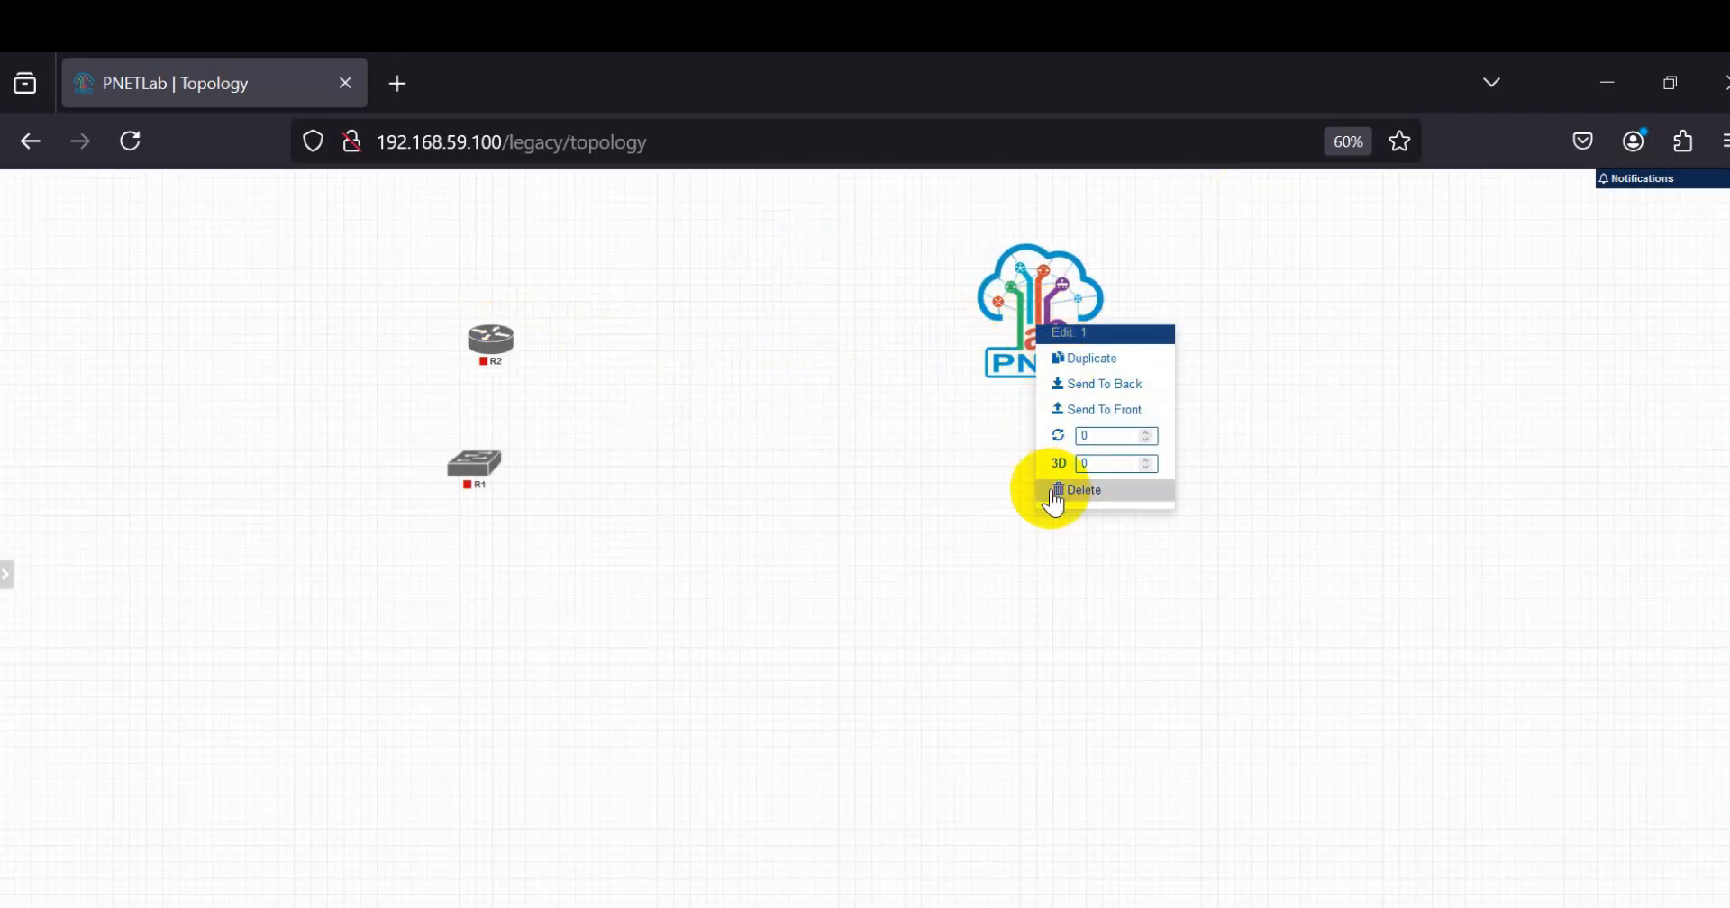
click(1045, 489)
click(843, 281)
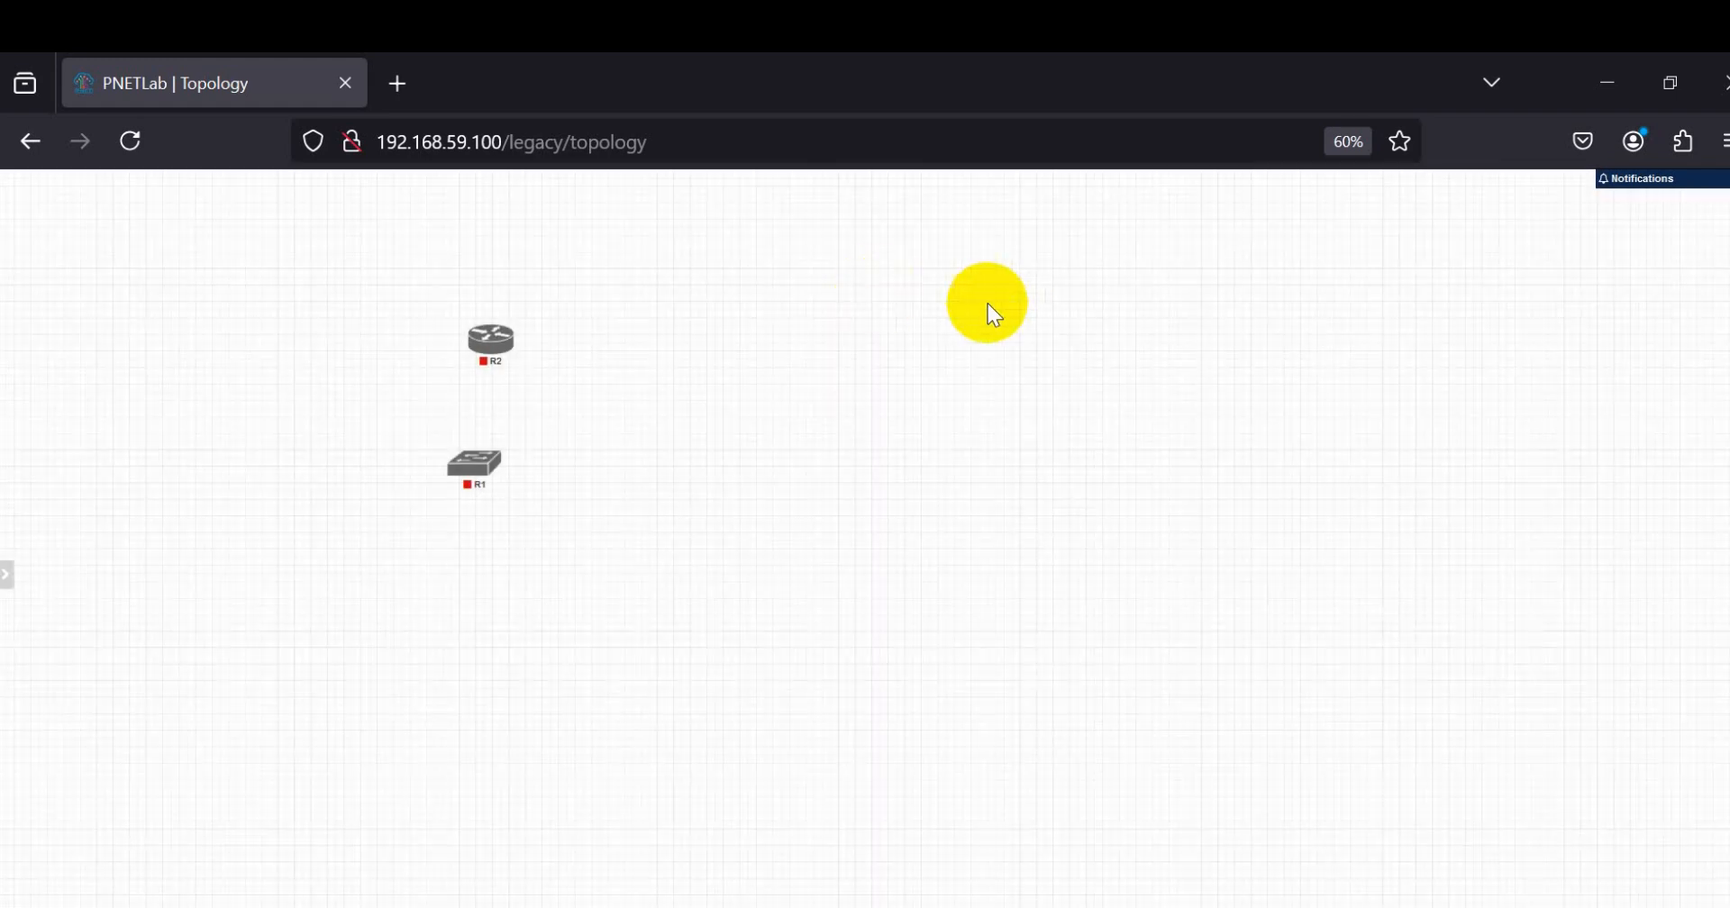
Step: Connect the router's e0/0 interface to the switch's e0/0 interface
drag(503, 341, 498, 494)
click(917, 609)
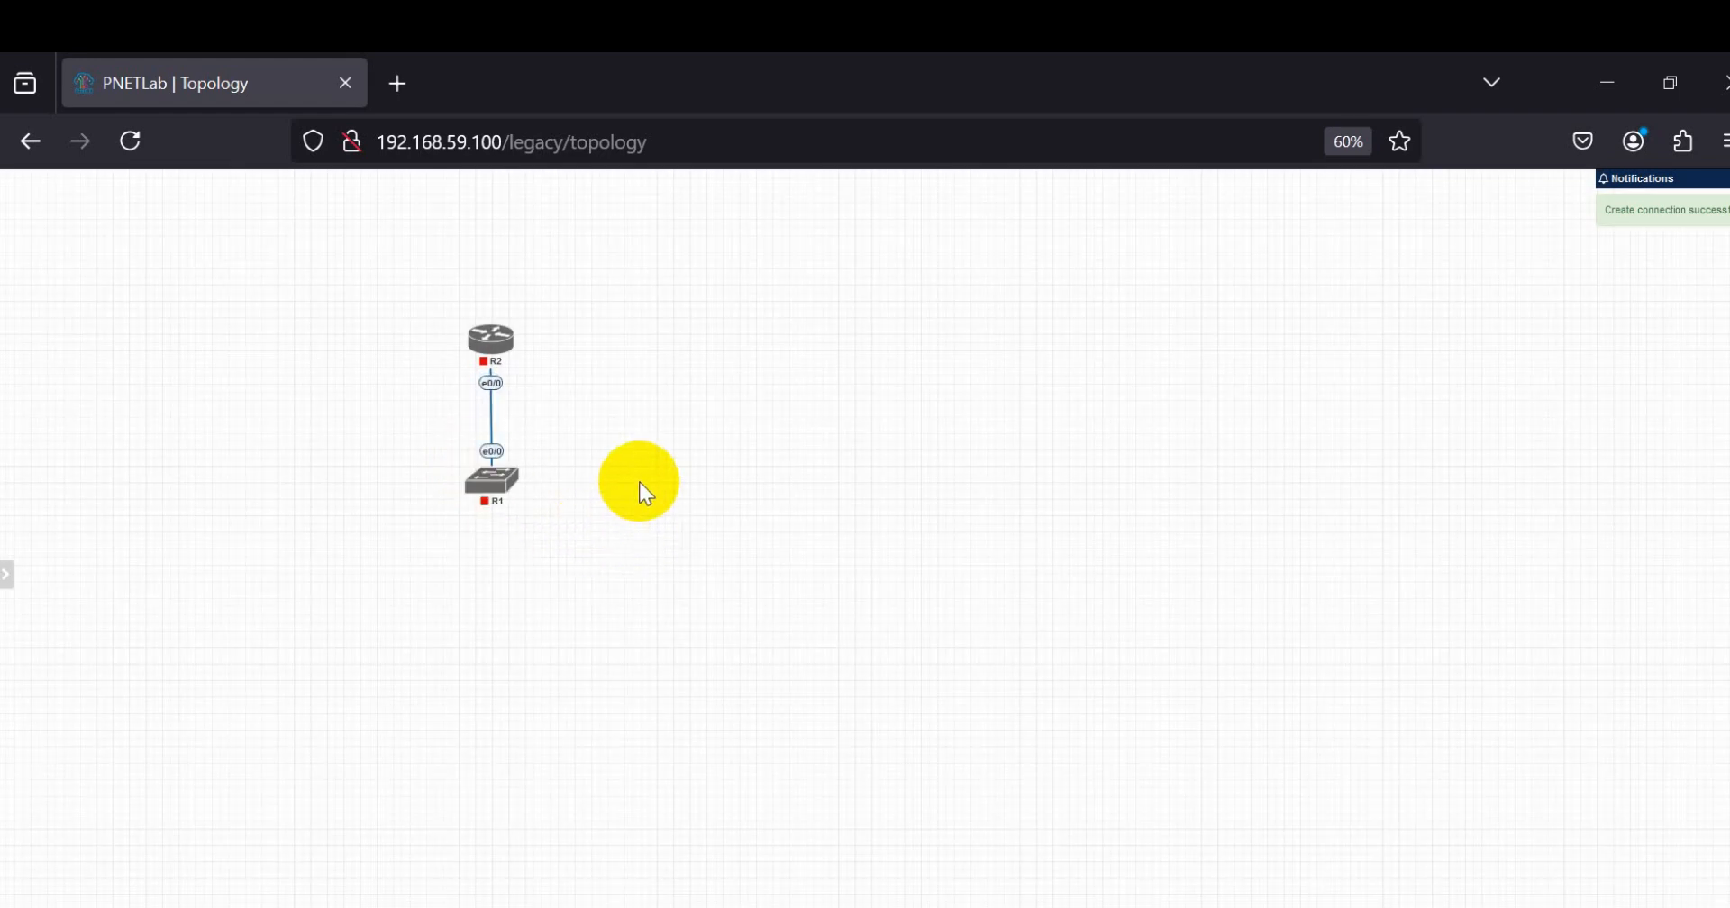
Step: Add one Virtual PC (VPCS) node named VPC beside the switch, keeping its default settings
right_click(647, 477)
right_click(571, 468)
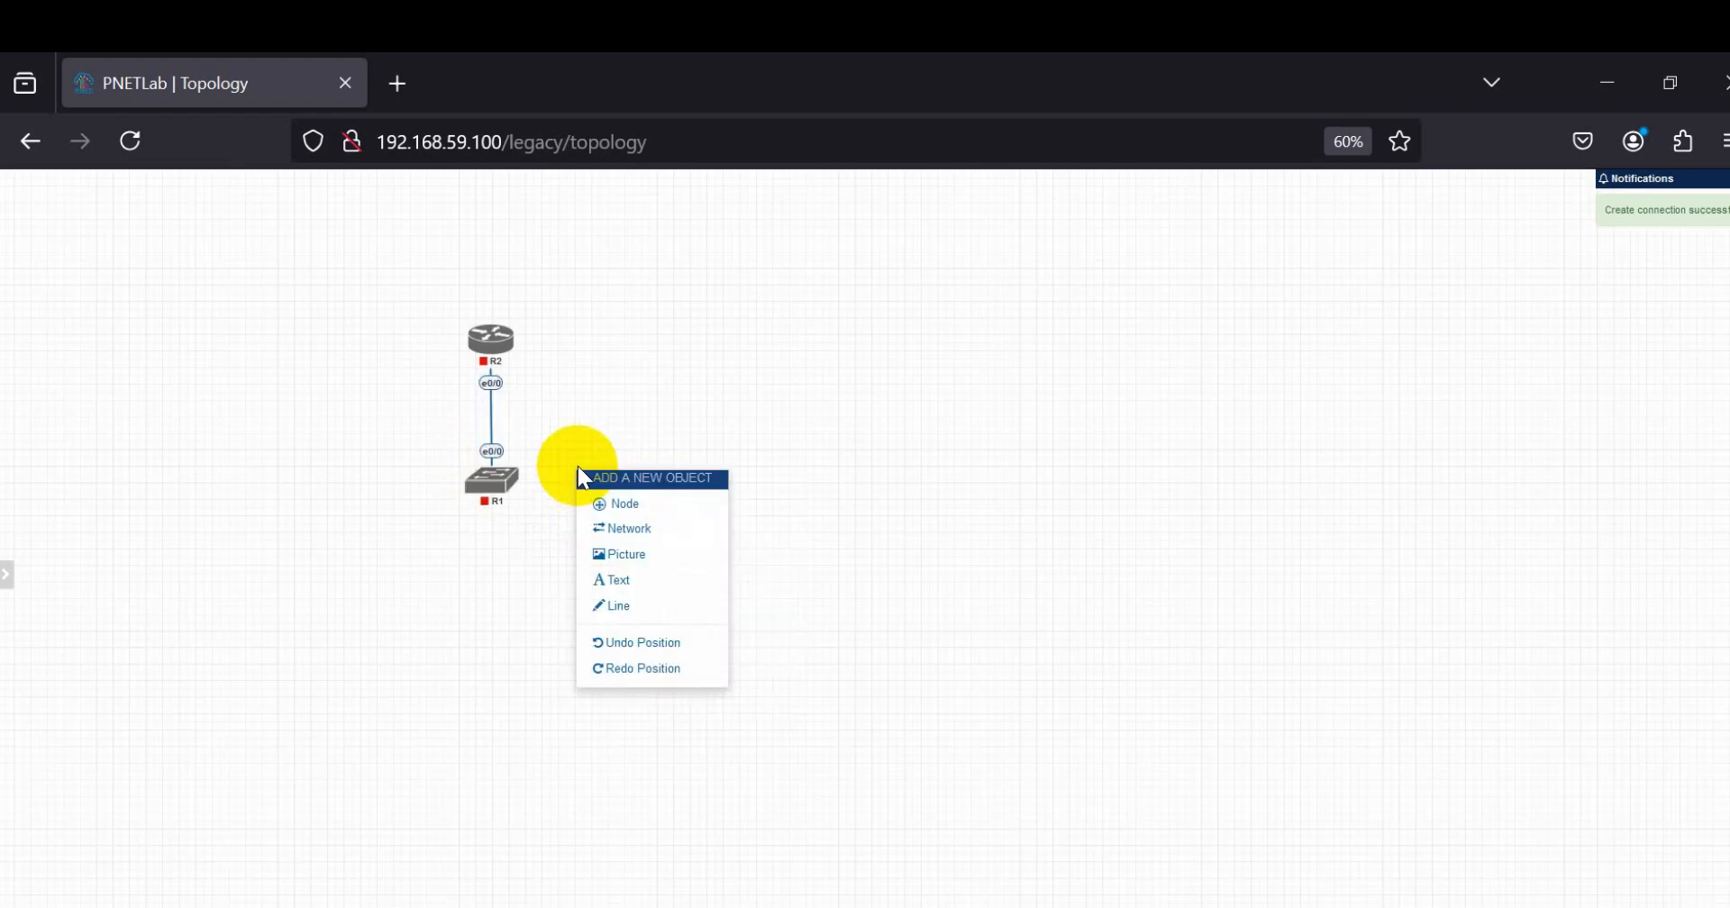
click(550, 482)
right_click(549, 480)
click(601, 521)
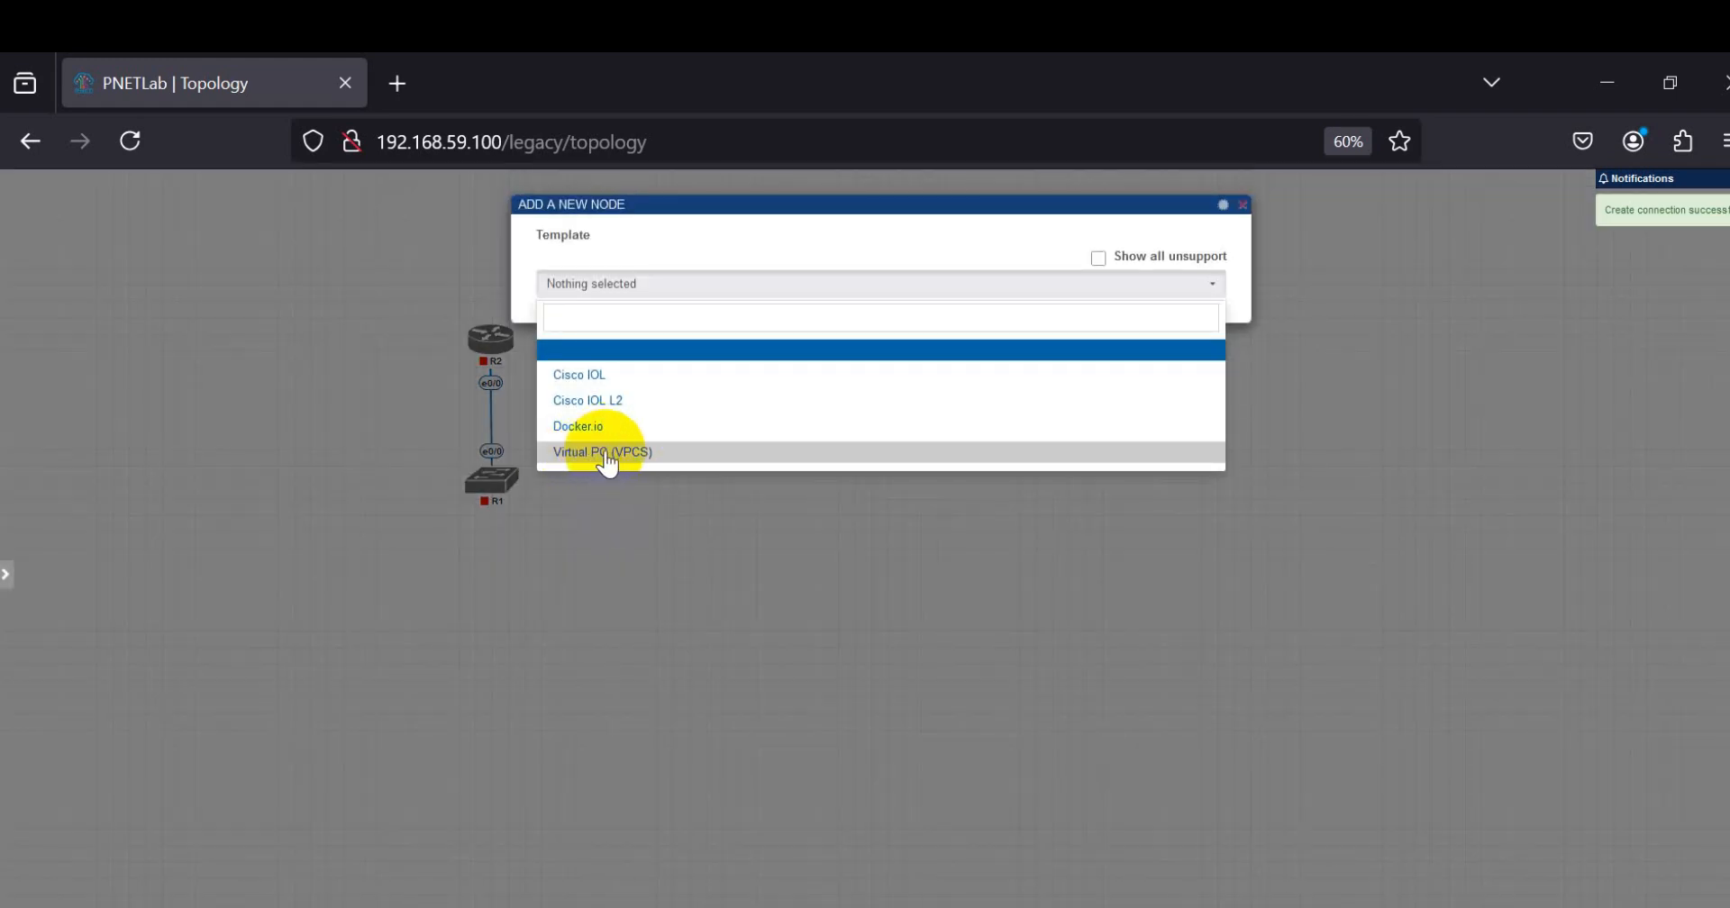
click(620, 453)
scroll(674, 743, down, 2)
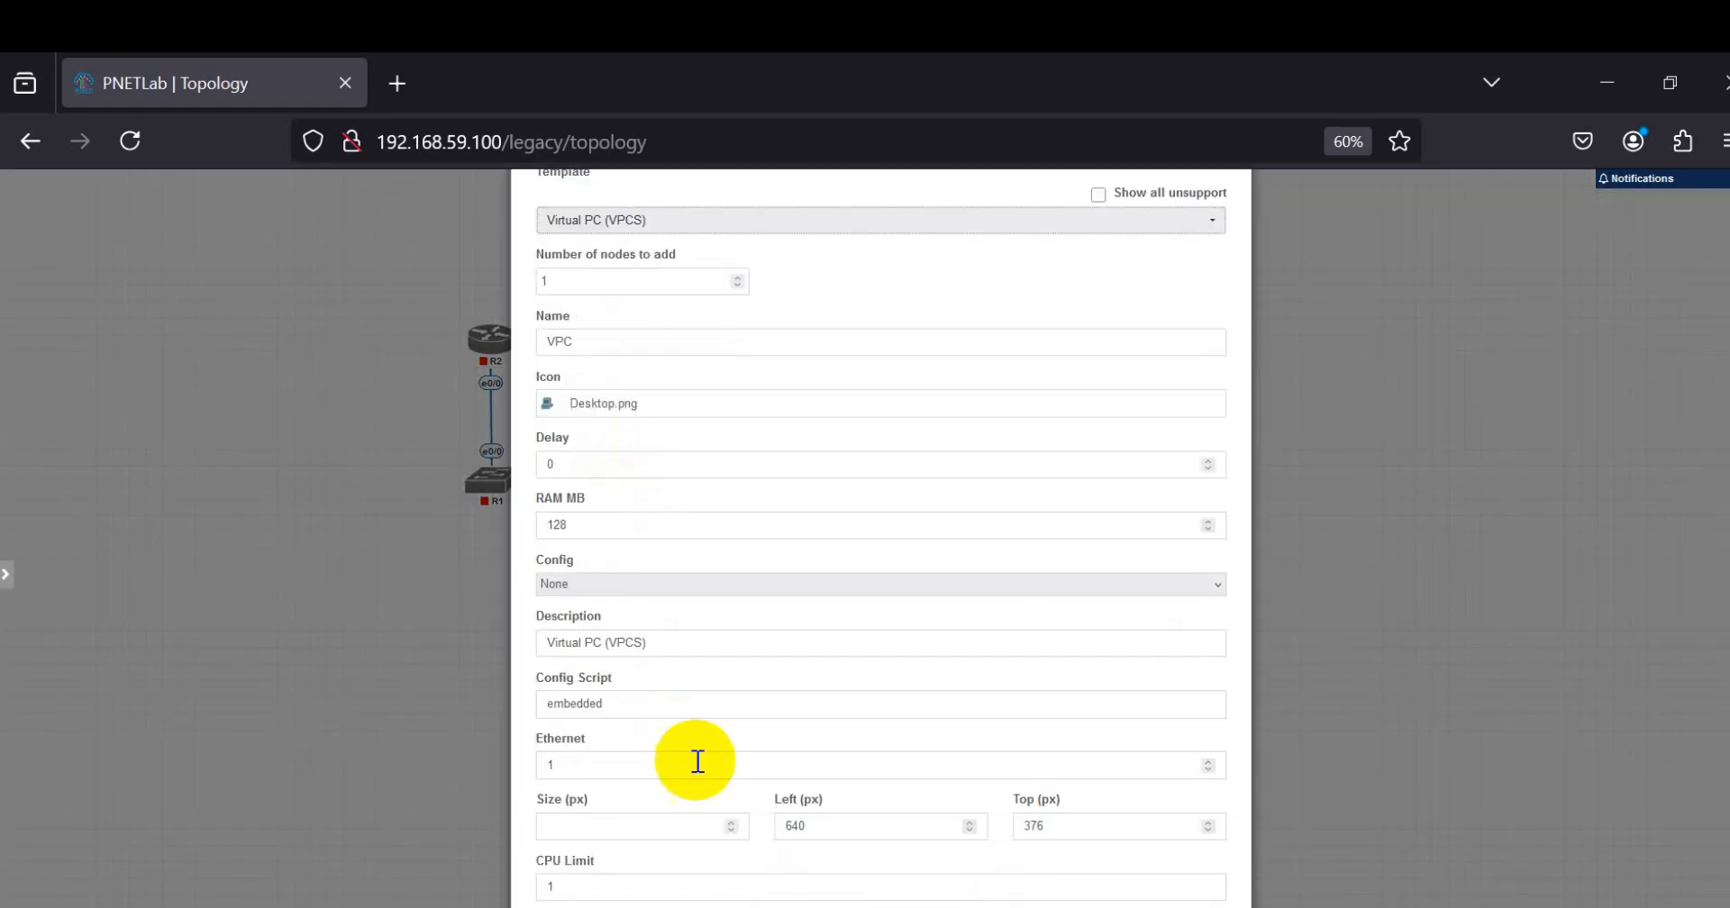
click(815, 901)
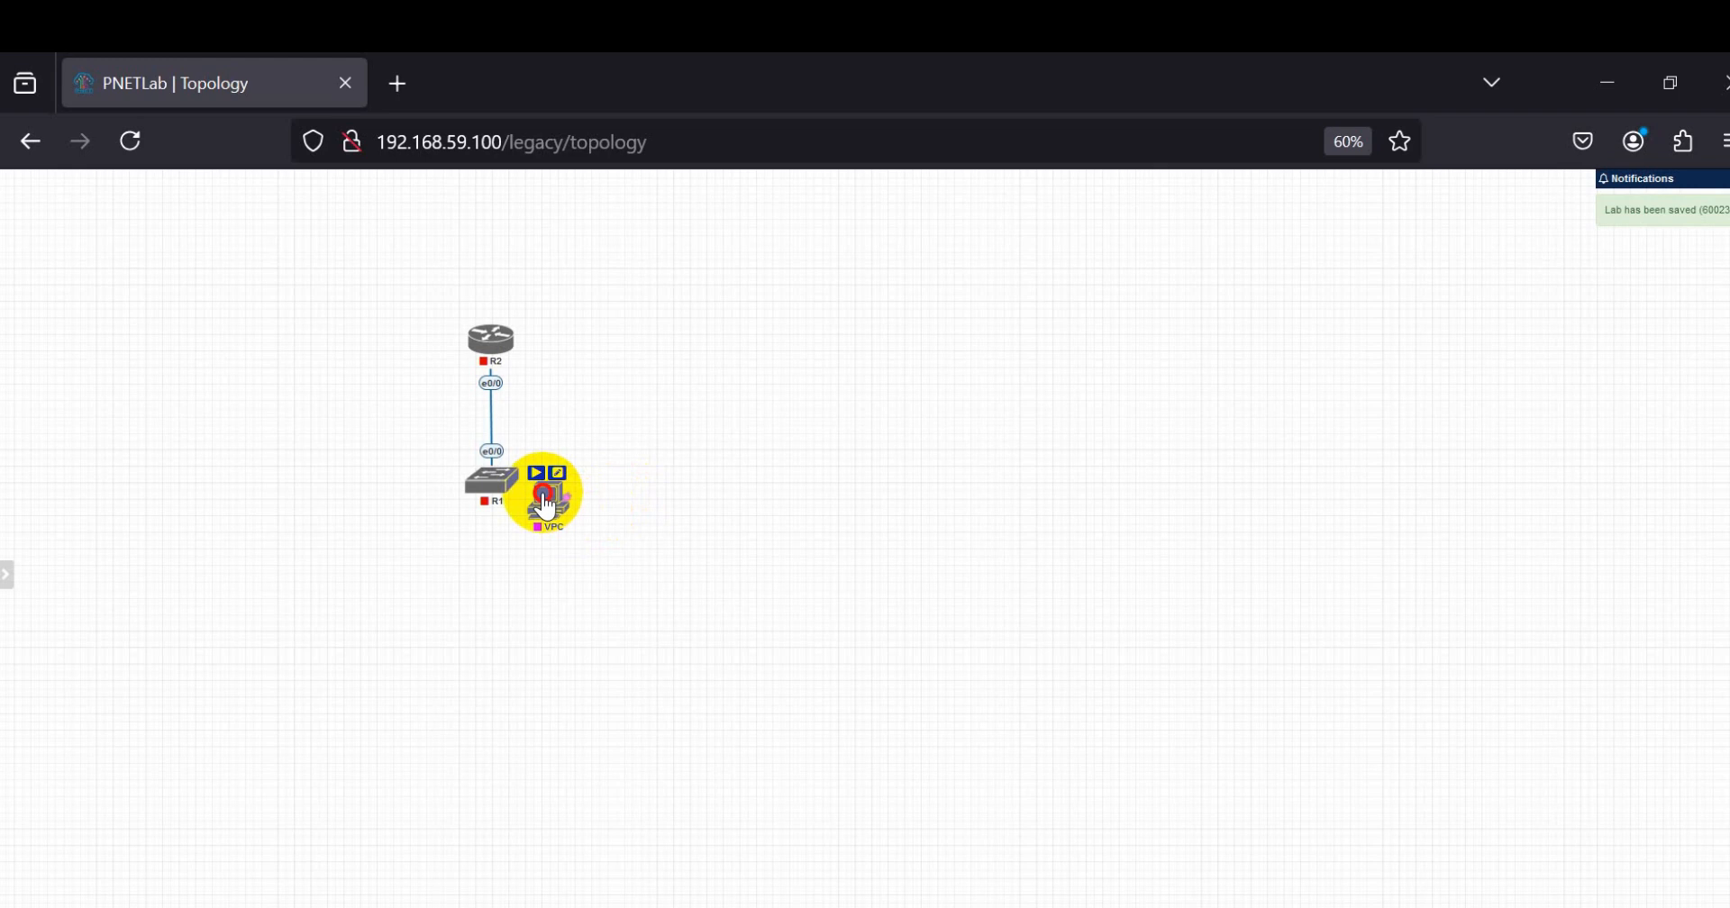
Step: Connect the VPC's eth0 interface to the switch's e0/1 interface and adjust the VPC's position beside the switch
drag(543, 504, 490, 478)
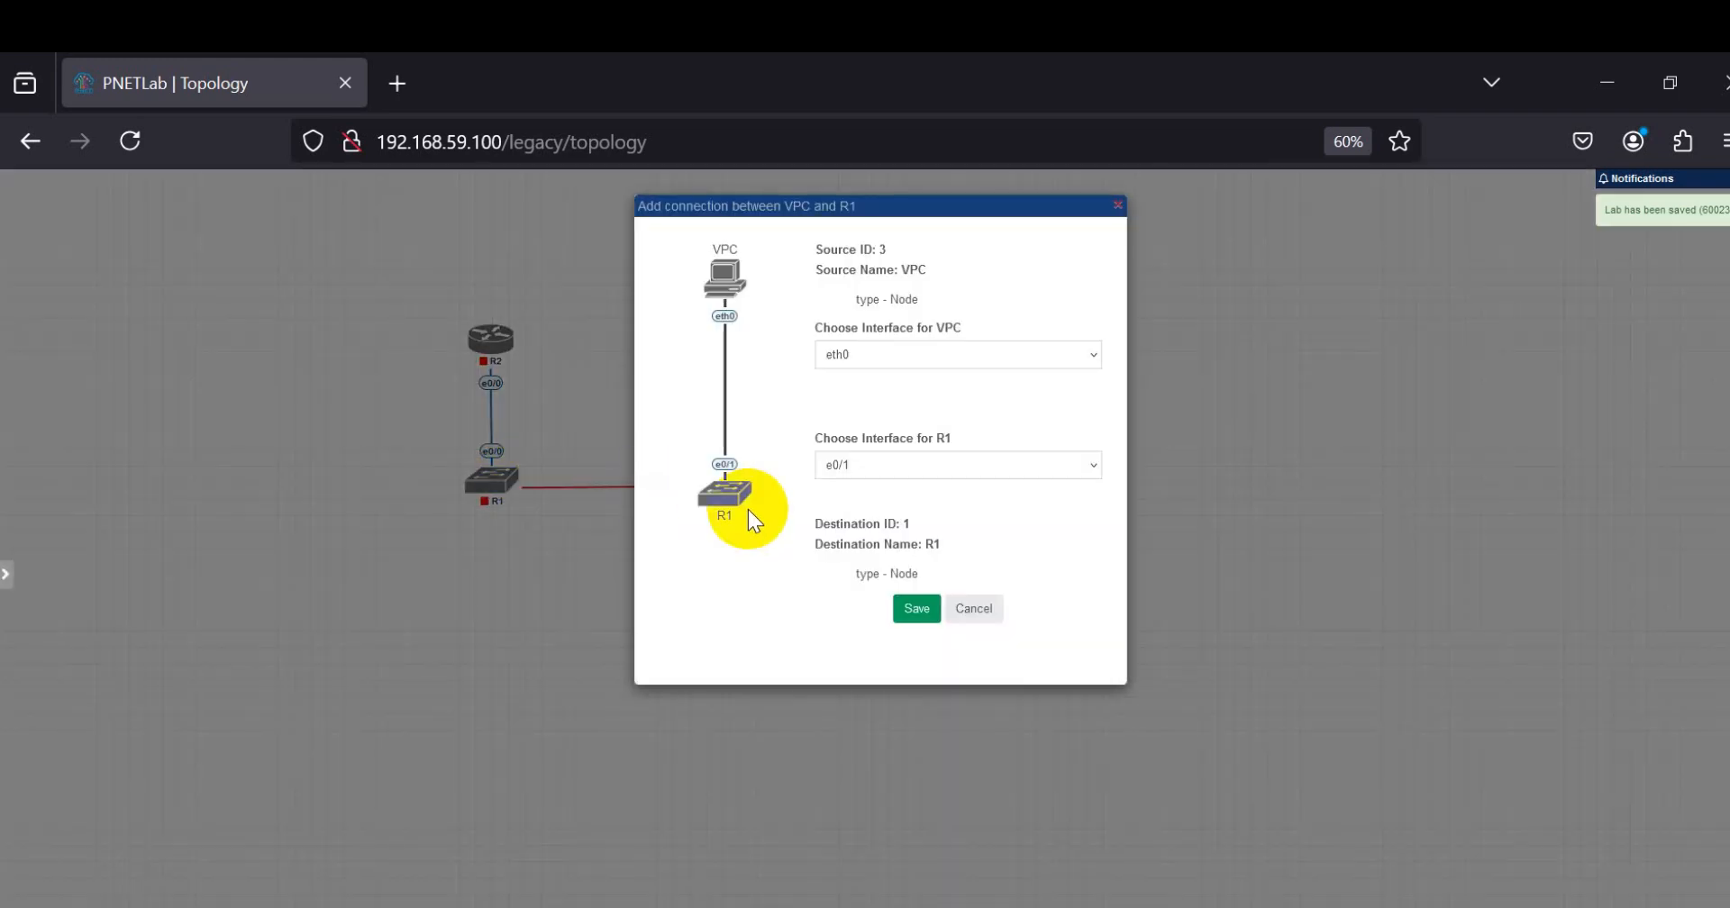
click(916, 608)
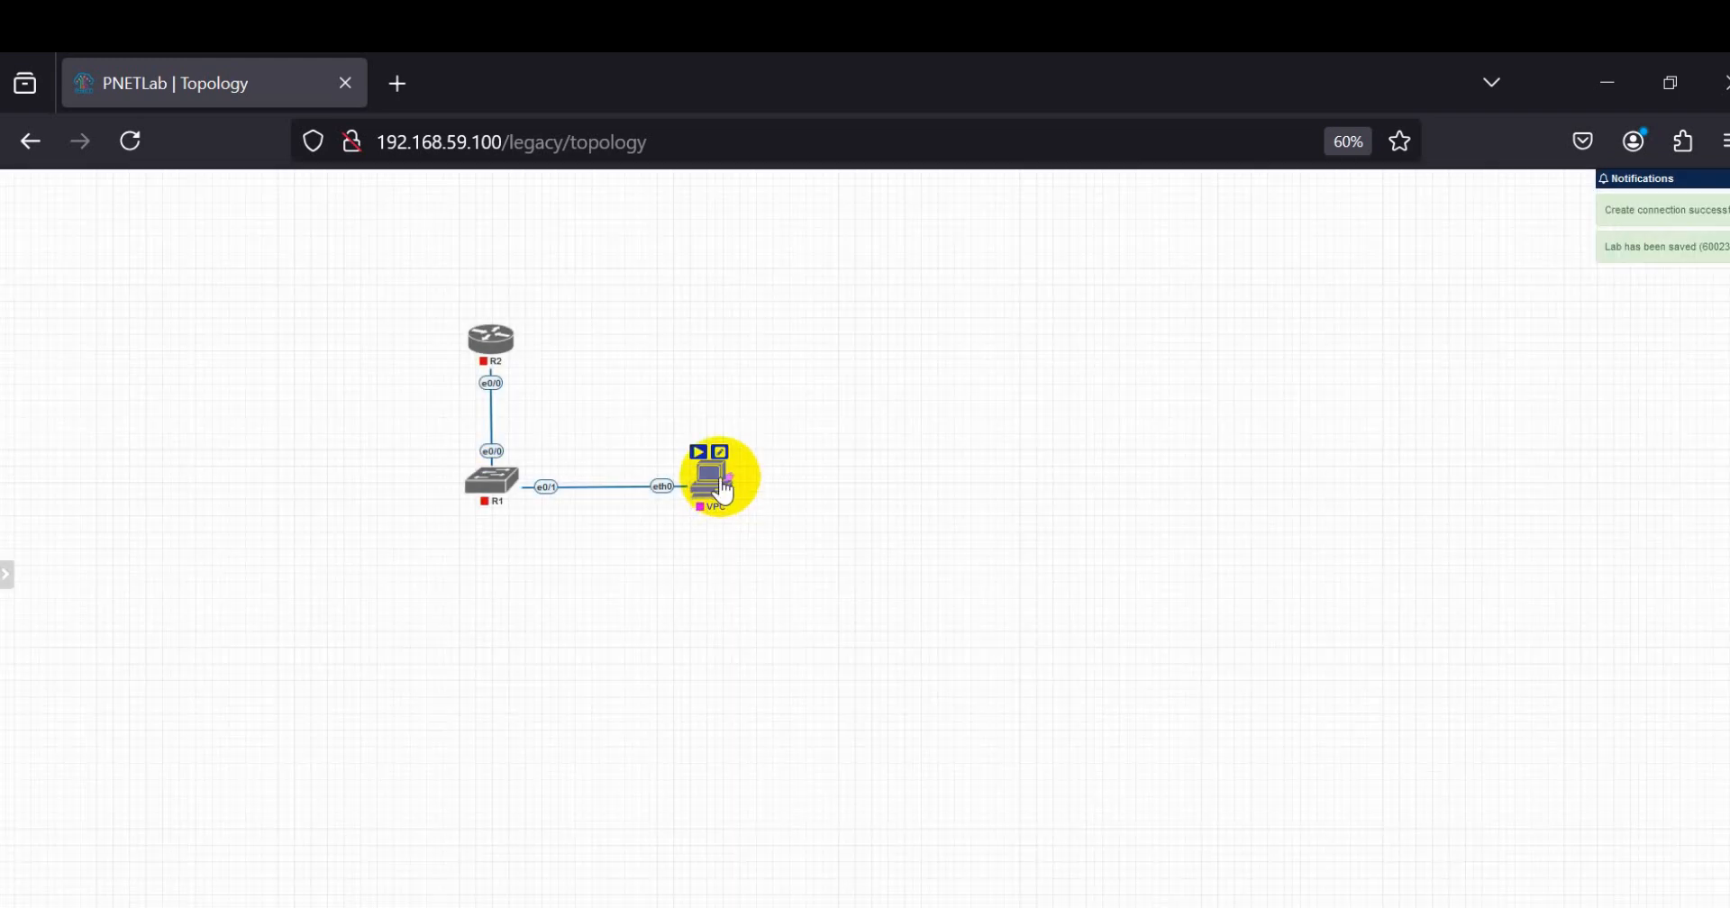
drag(723, 491, 709, 494)
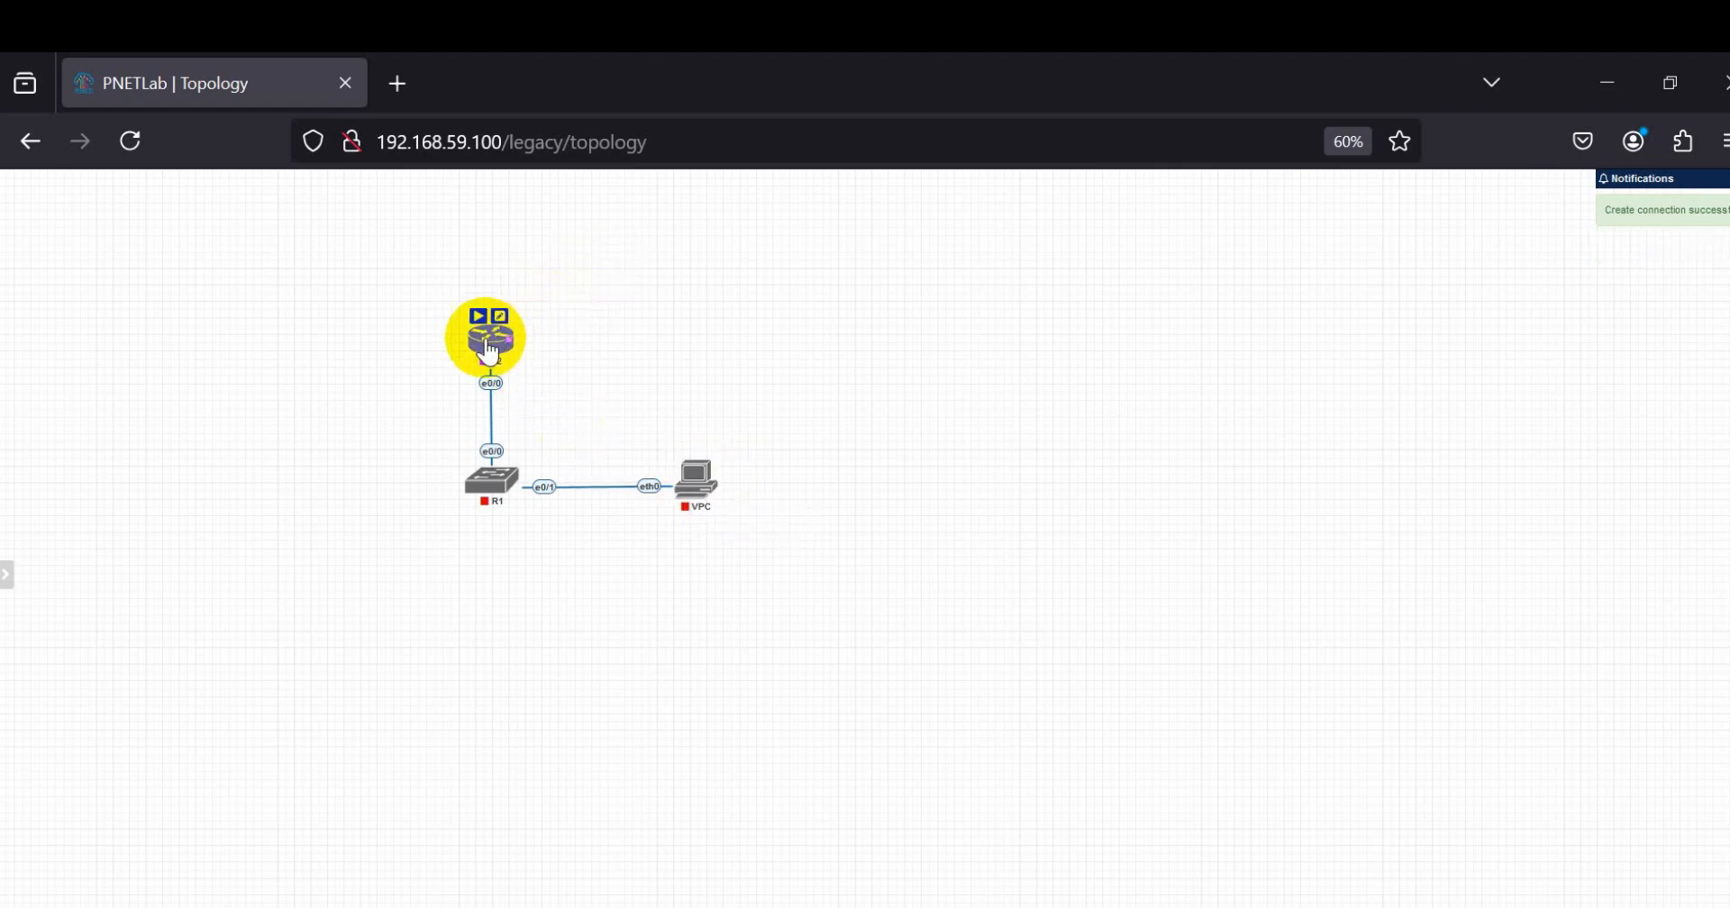
Step: Add a Management(Cloud0) network named Net near the router and connect it to router R2's e0/1 interface
right_click(592, 256)
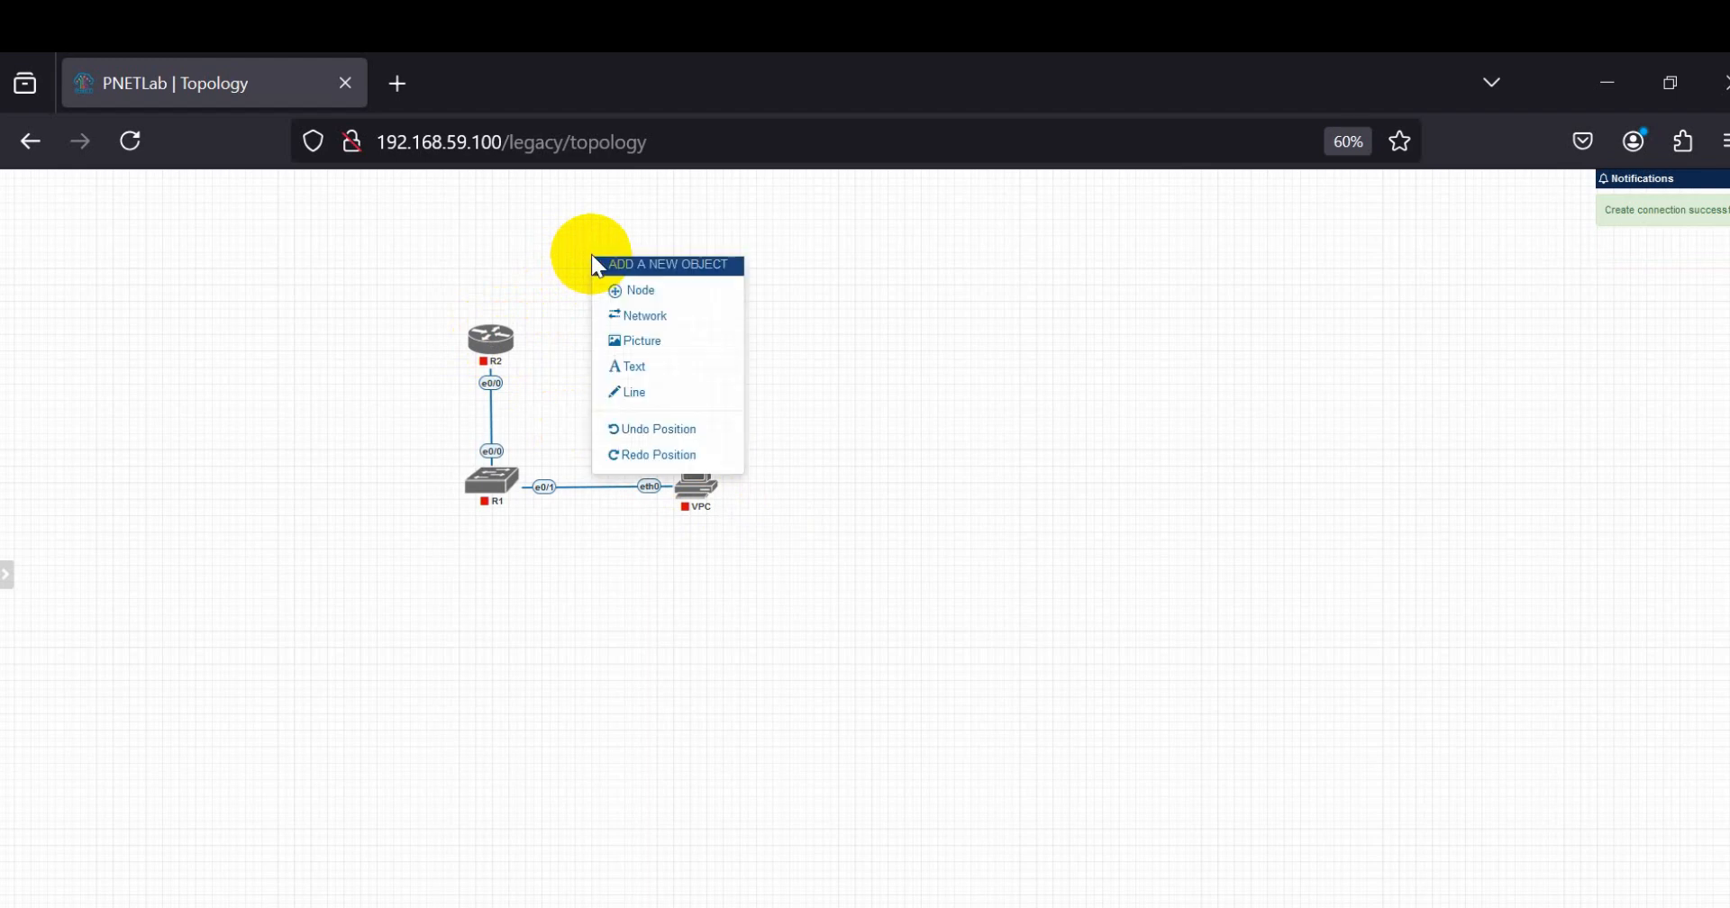
click(636, 317)
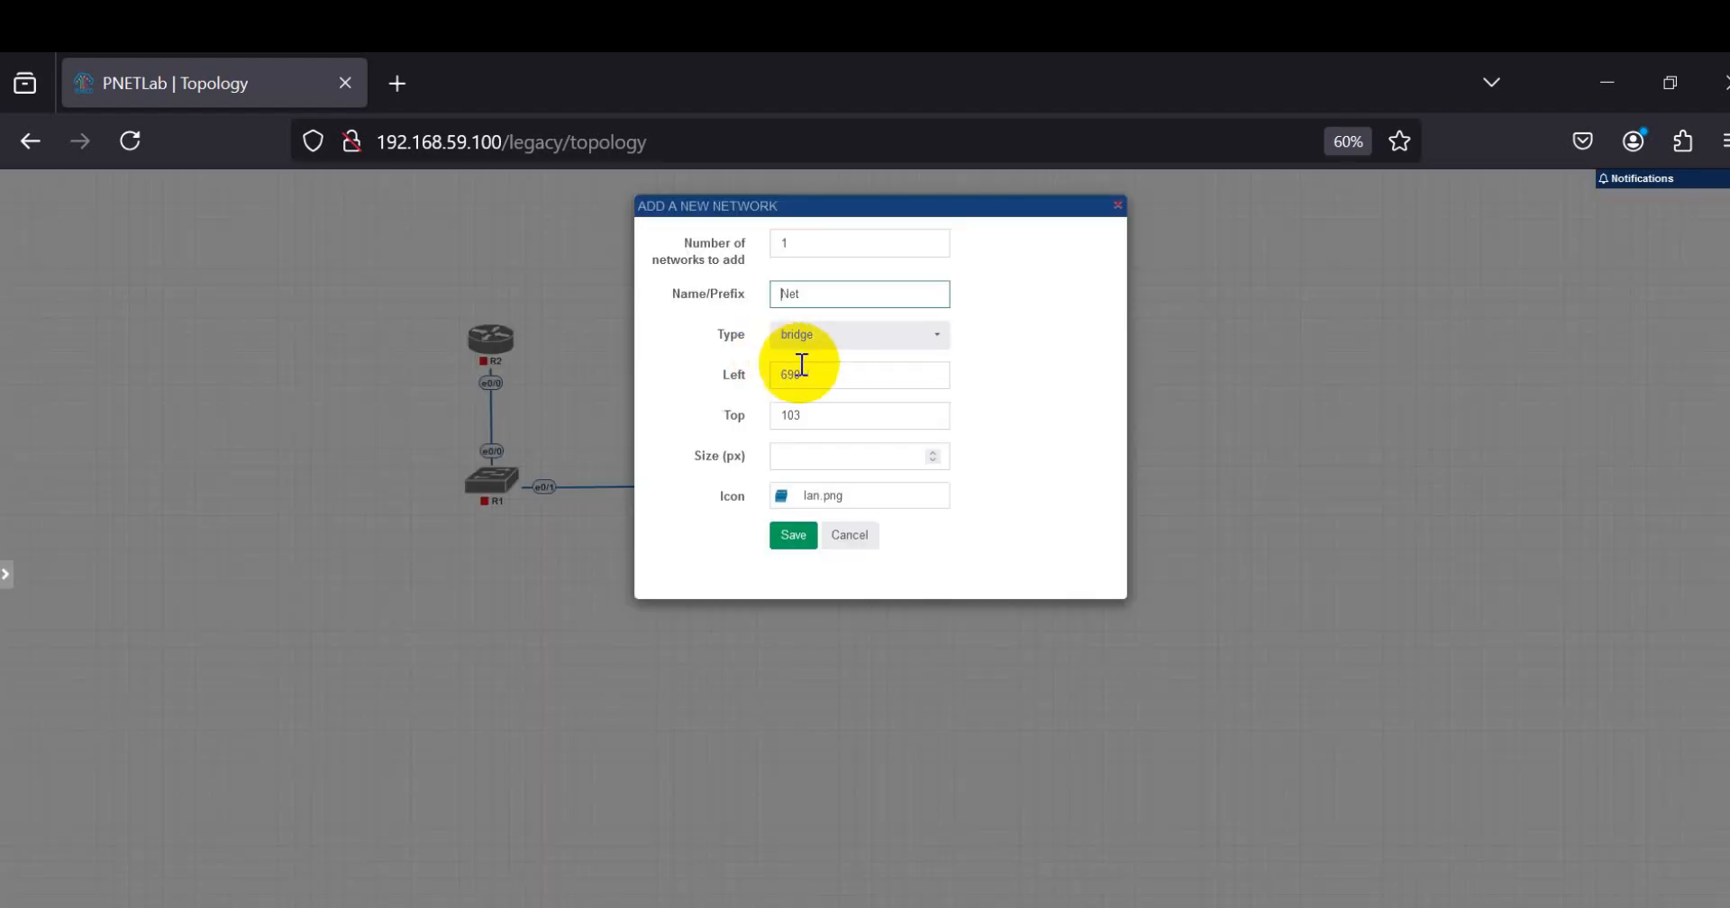
click(857, 350)
click(849, 429)
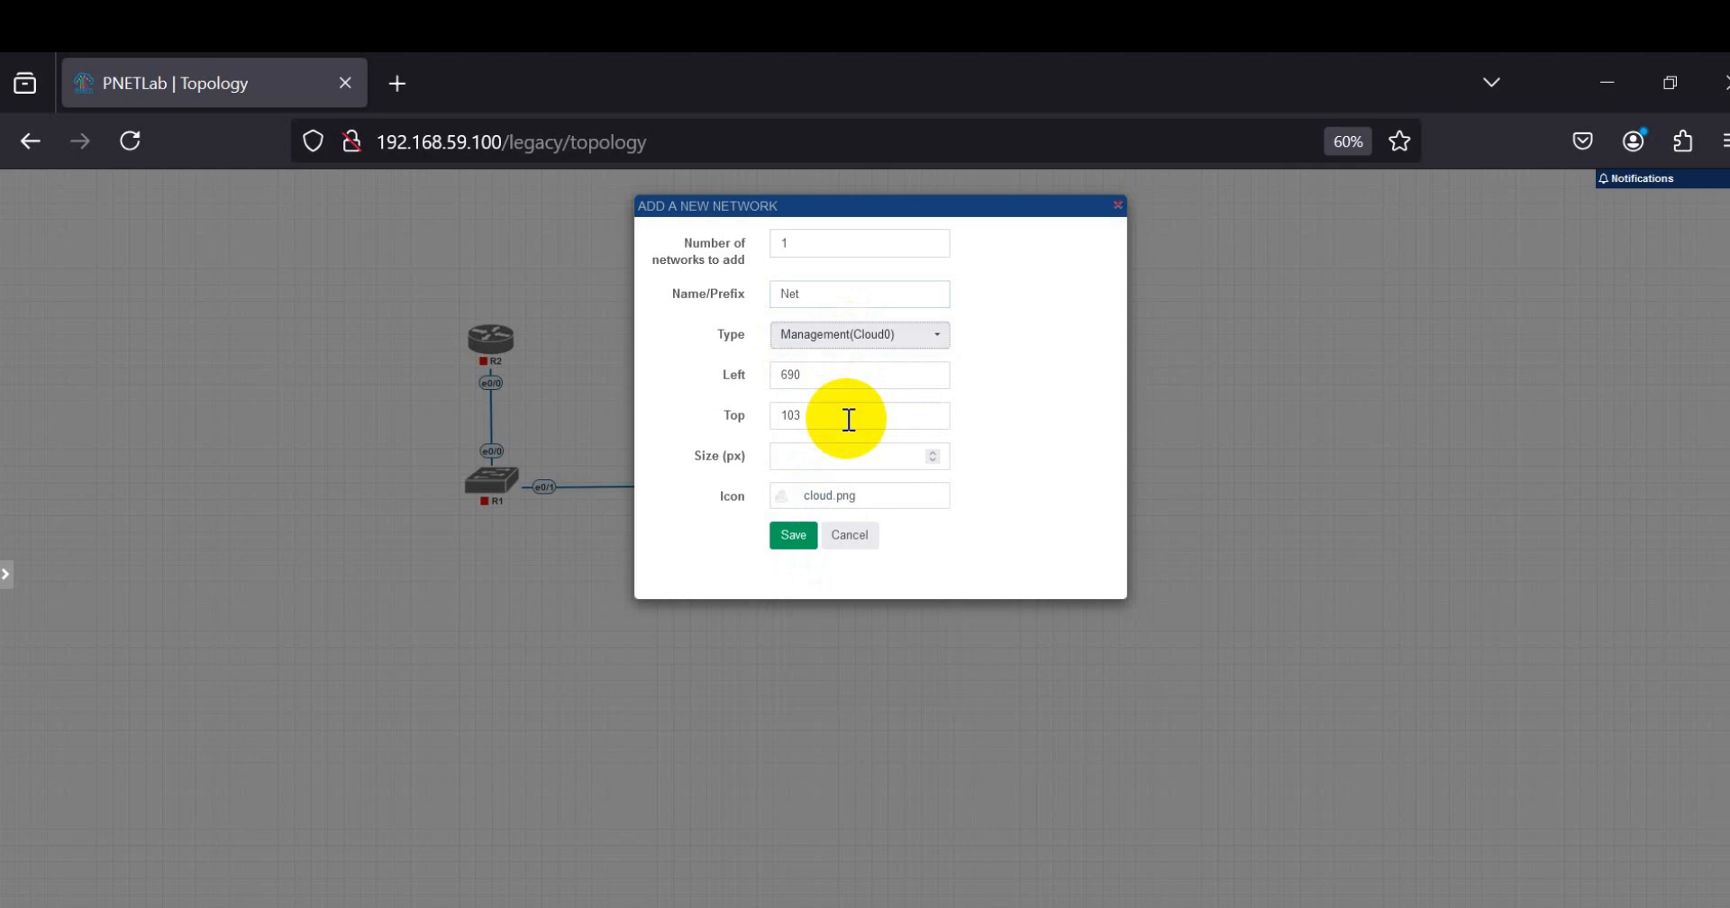
click(793, 535)
drag(671, 282, 490, 340)
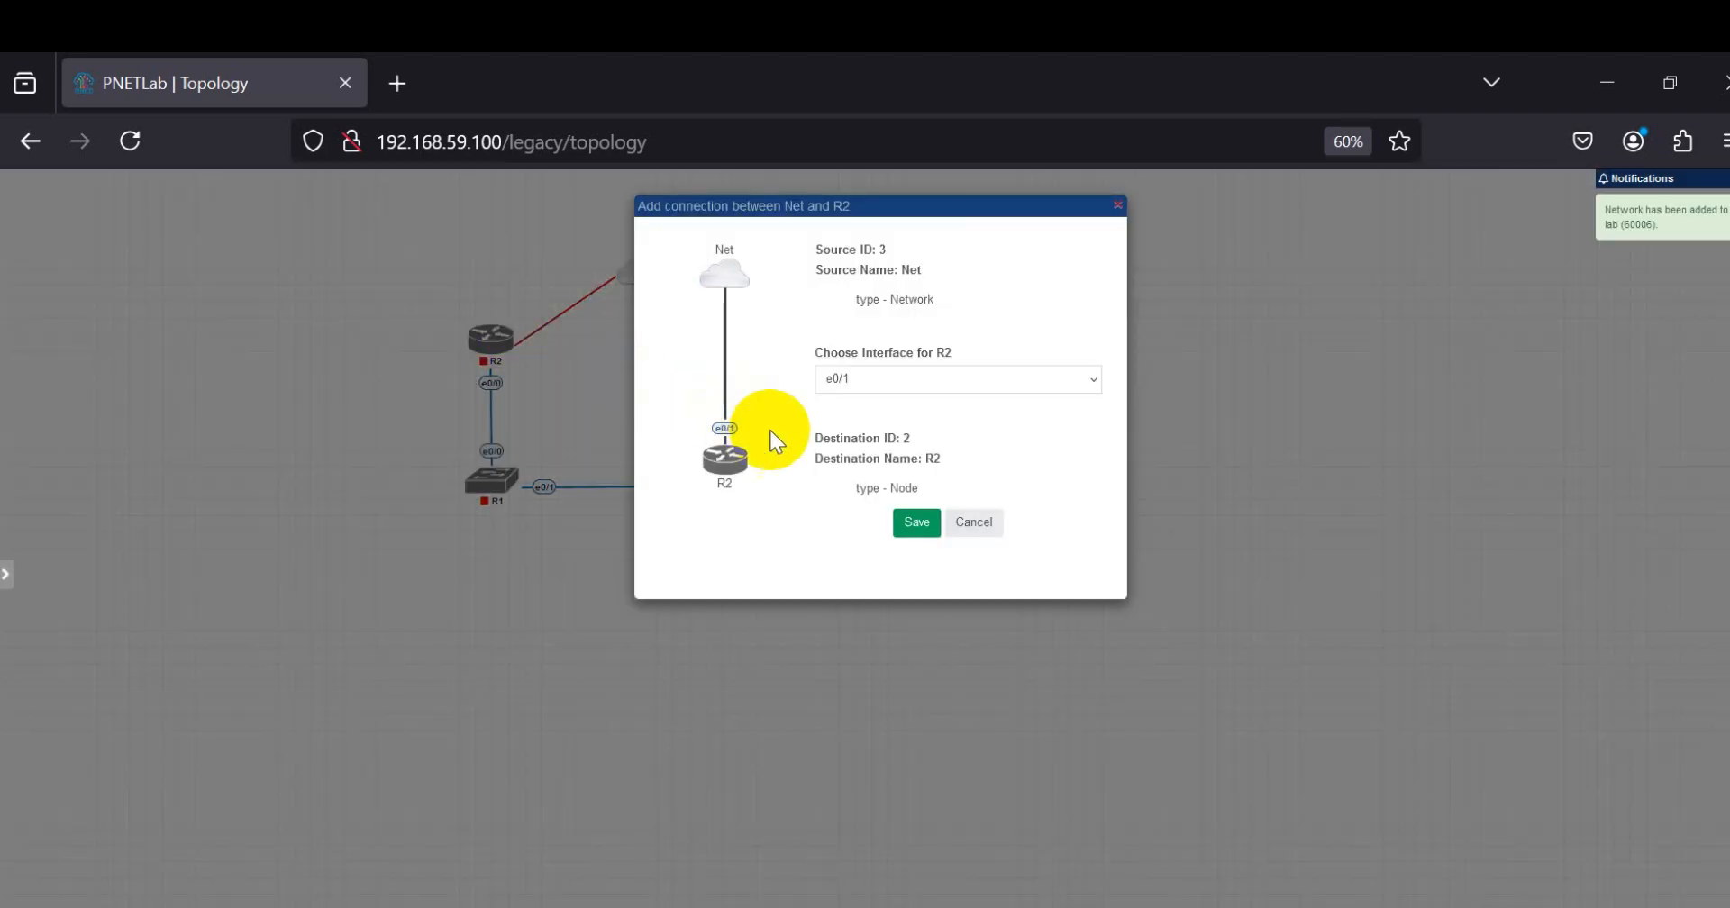
click(917, 522)
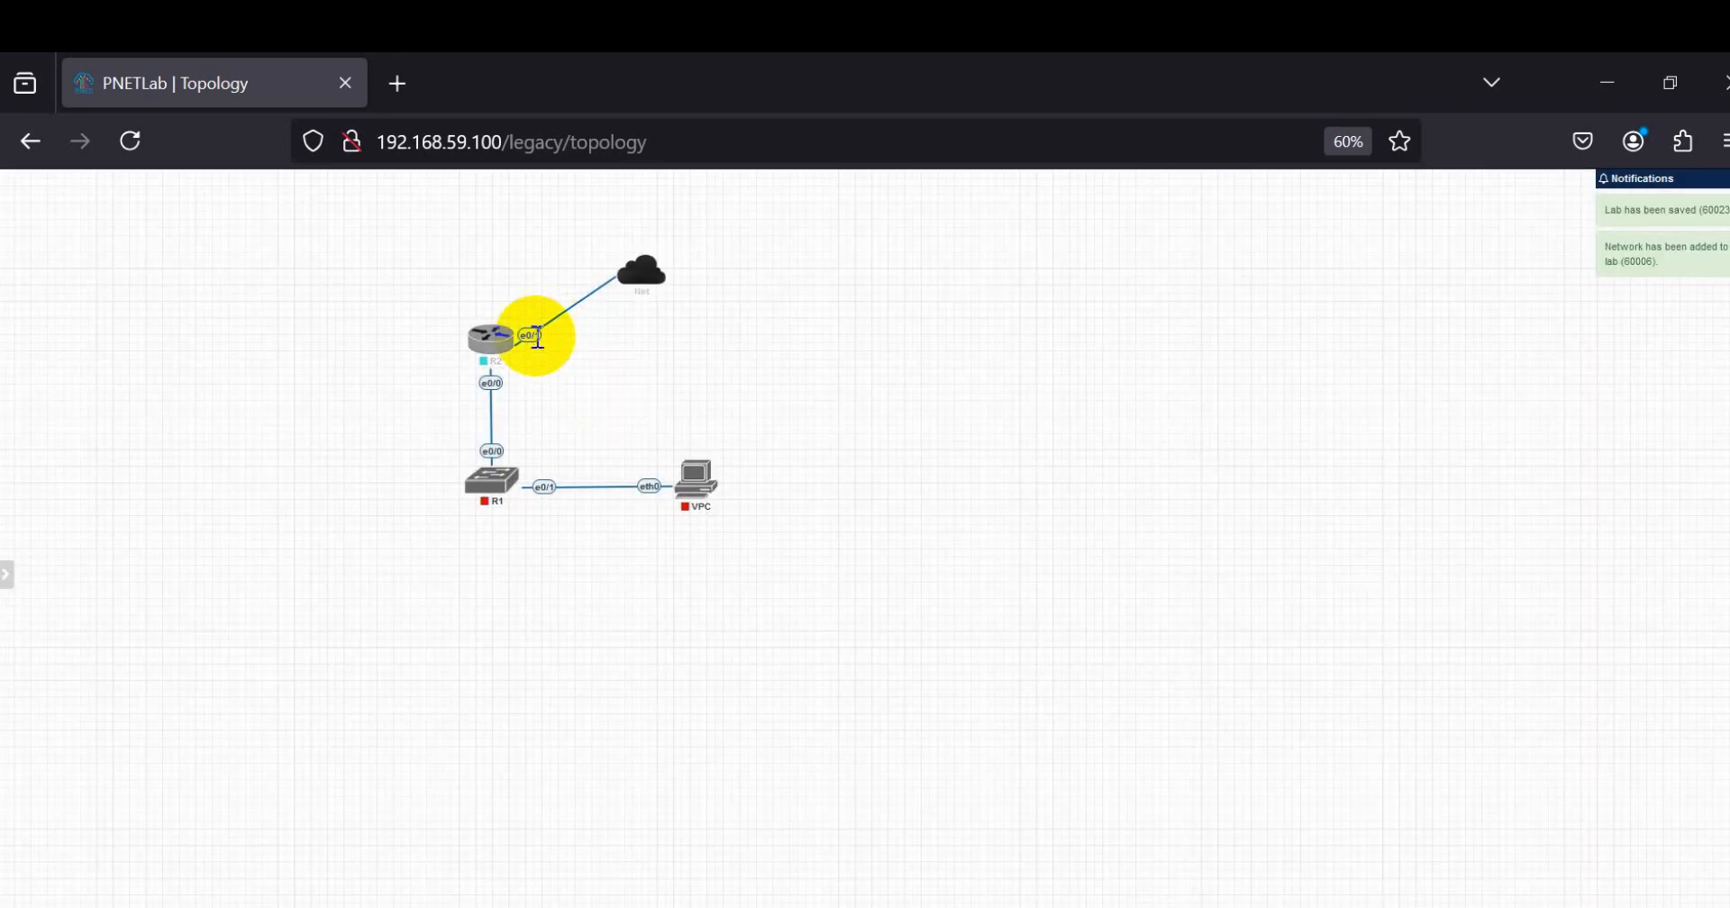
Step: Edit the connection between R2 and the Net cloud, trying the Flowchart line type before setting it to Bezier
right_click(535, 338)
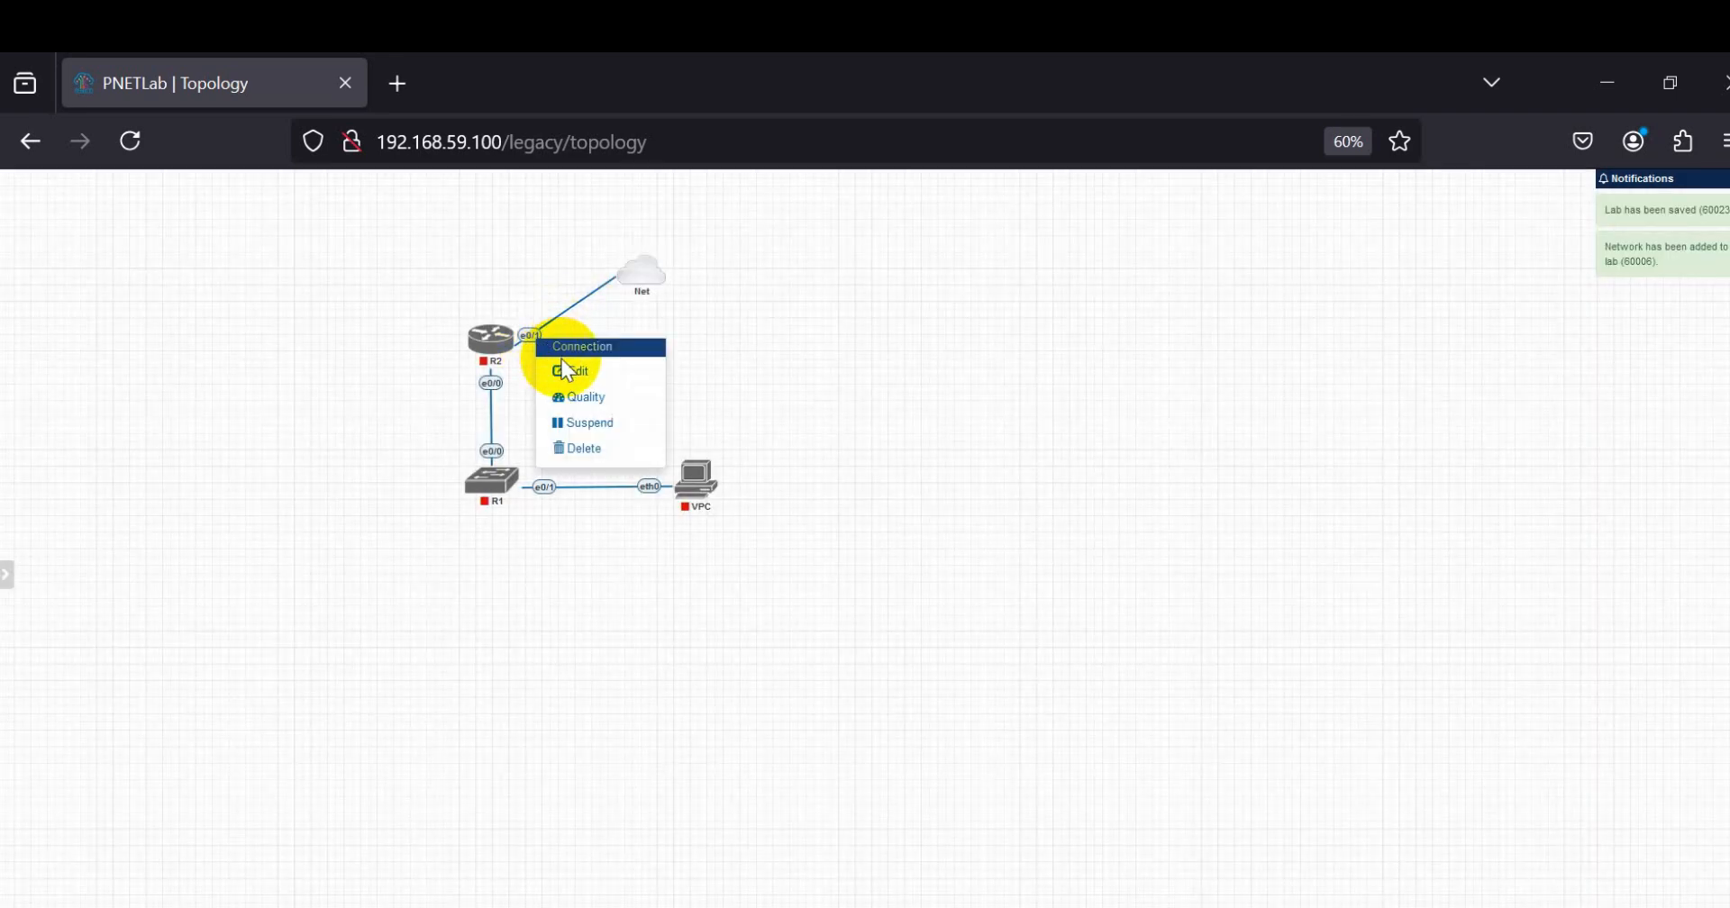
click(568, 370)
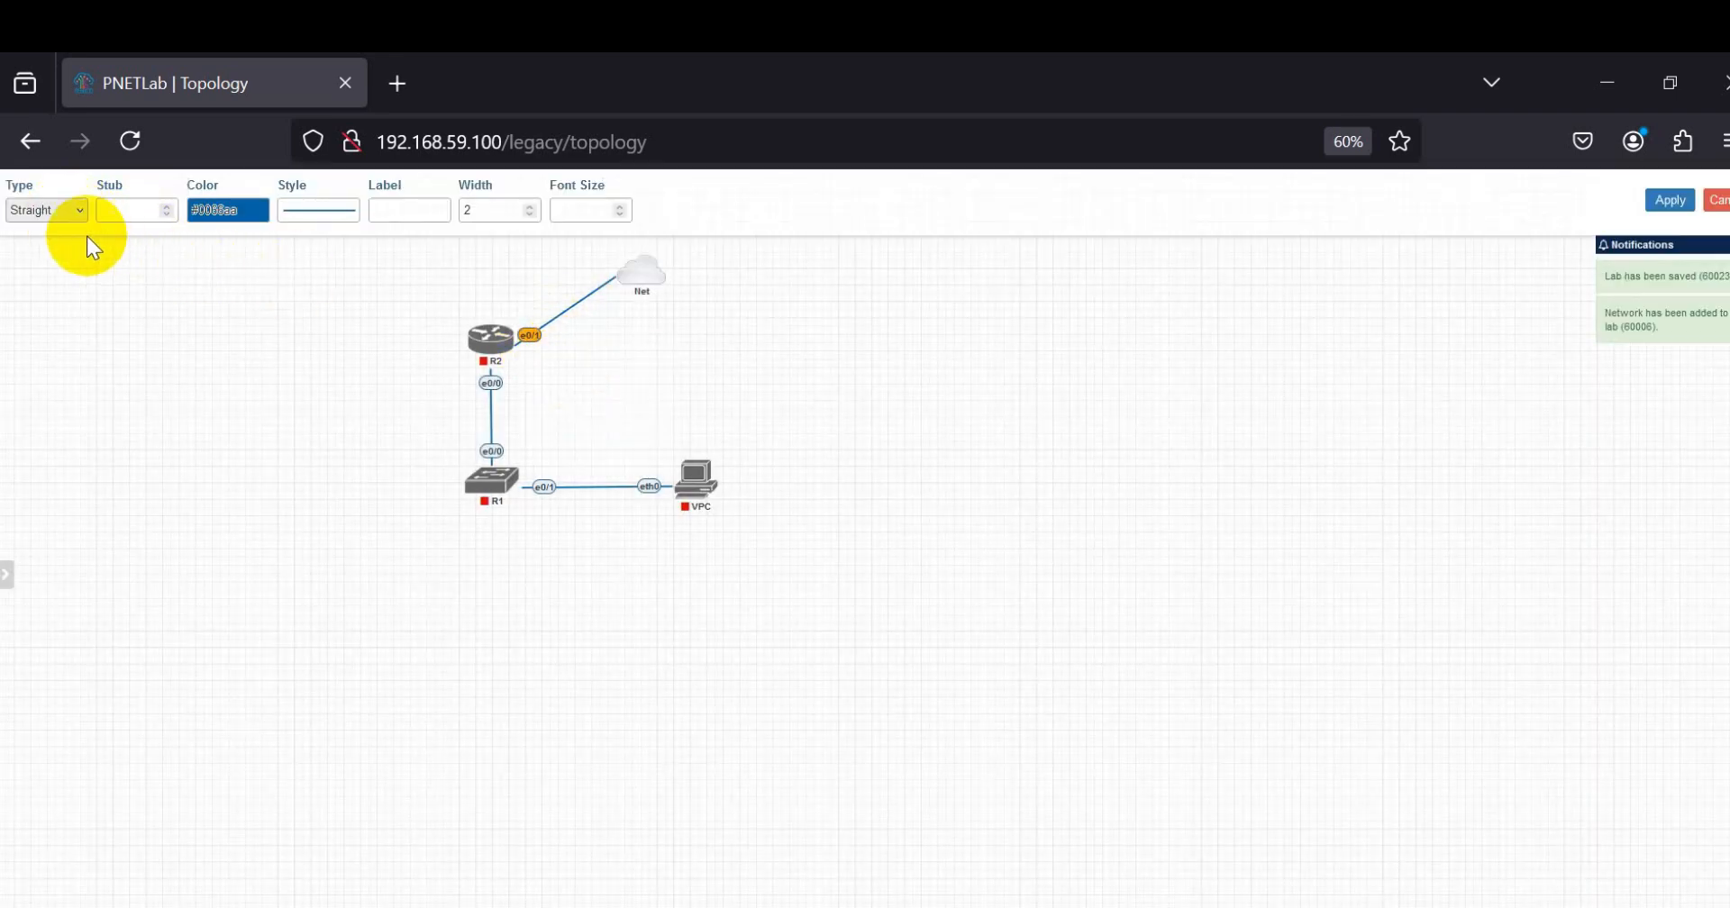
click(56, 213)
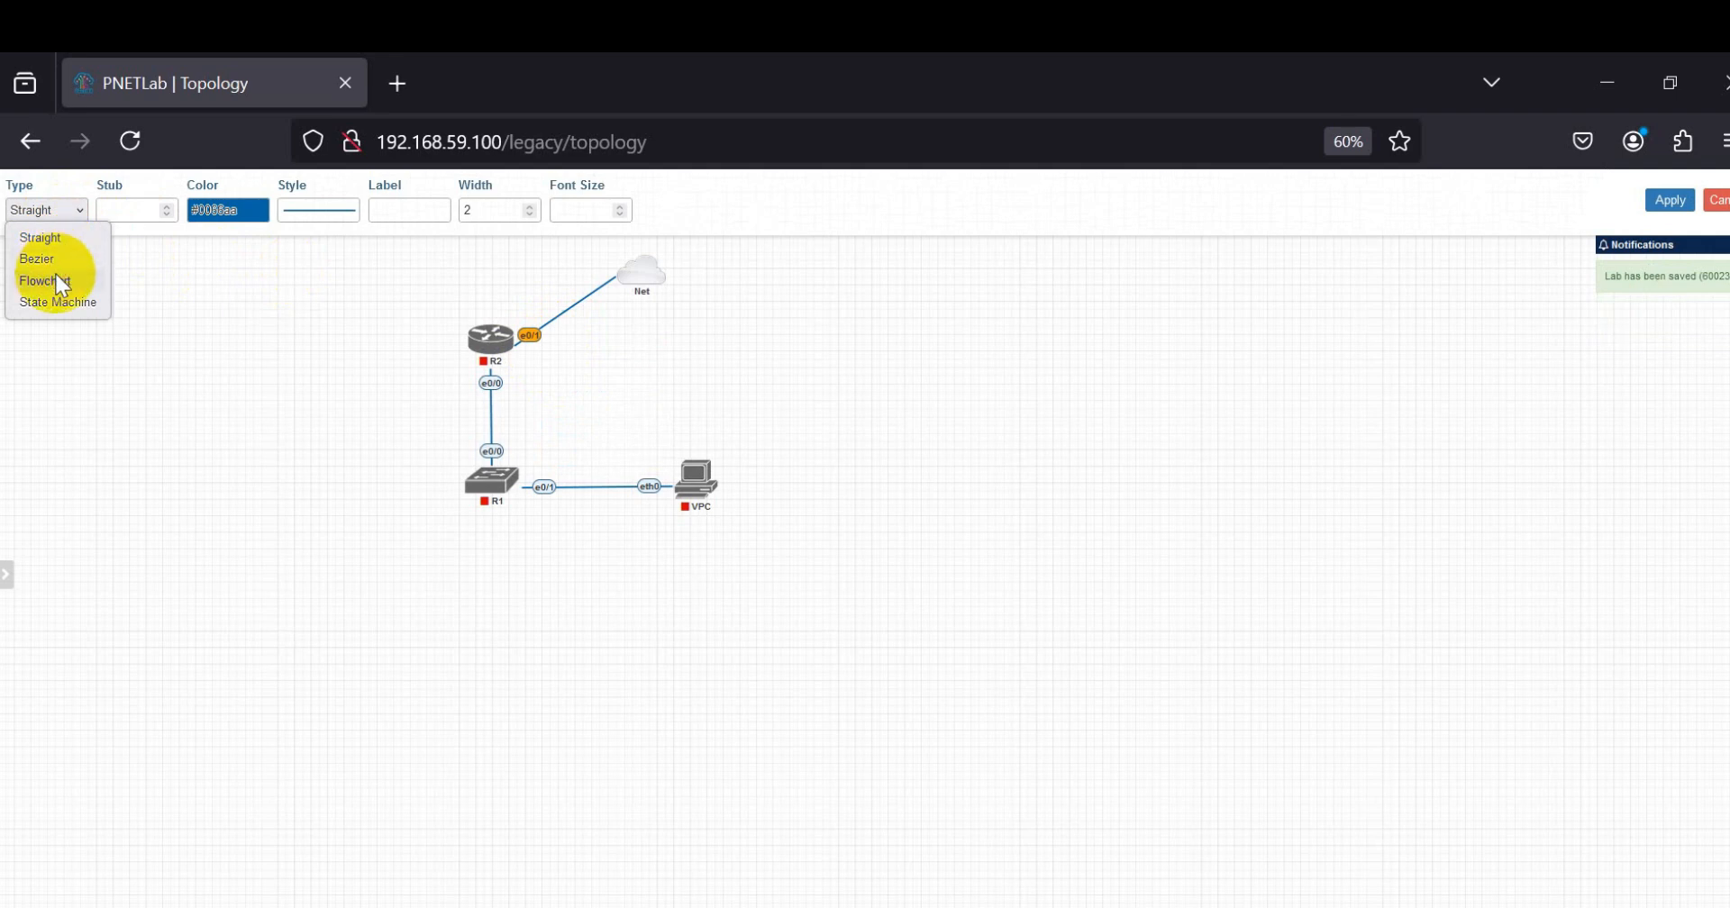
click(56, 279)
click(50, 220)
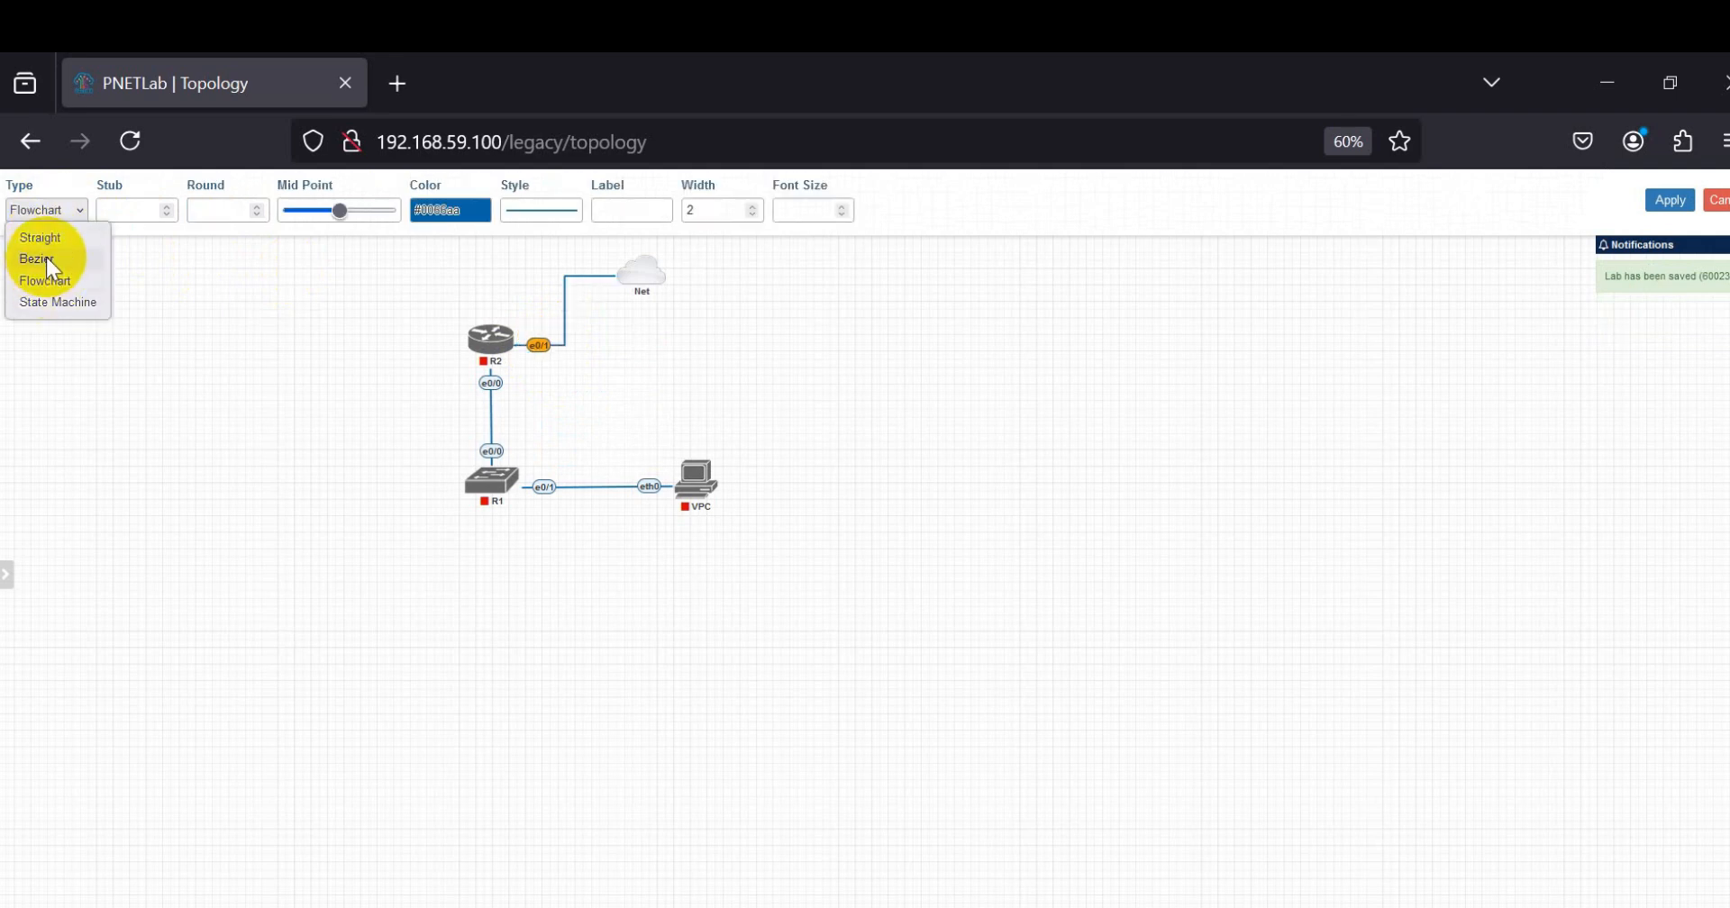
click(47, 259)
drag(551, 333, 532, 341)
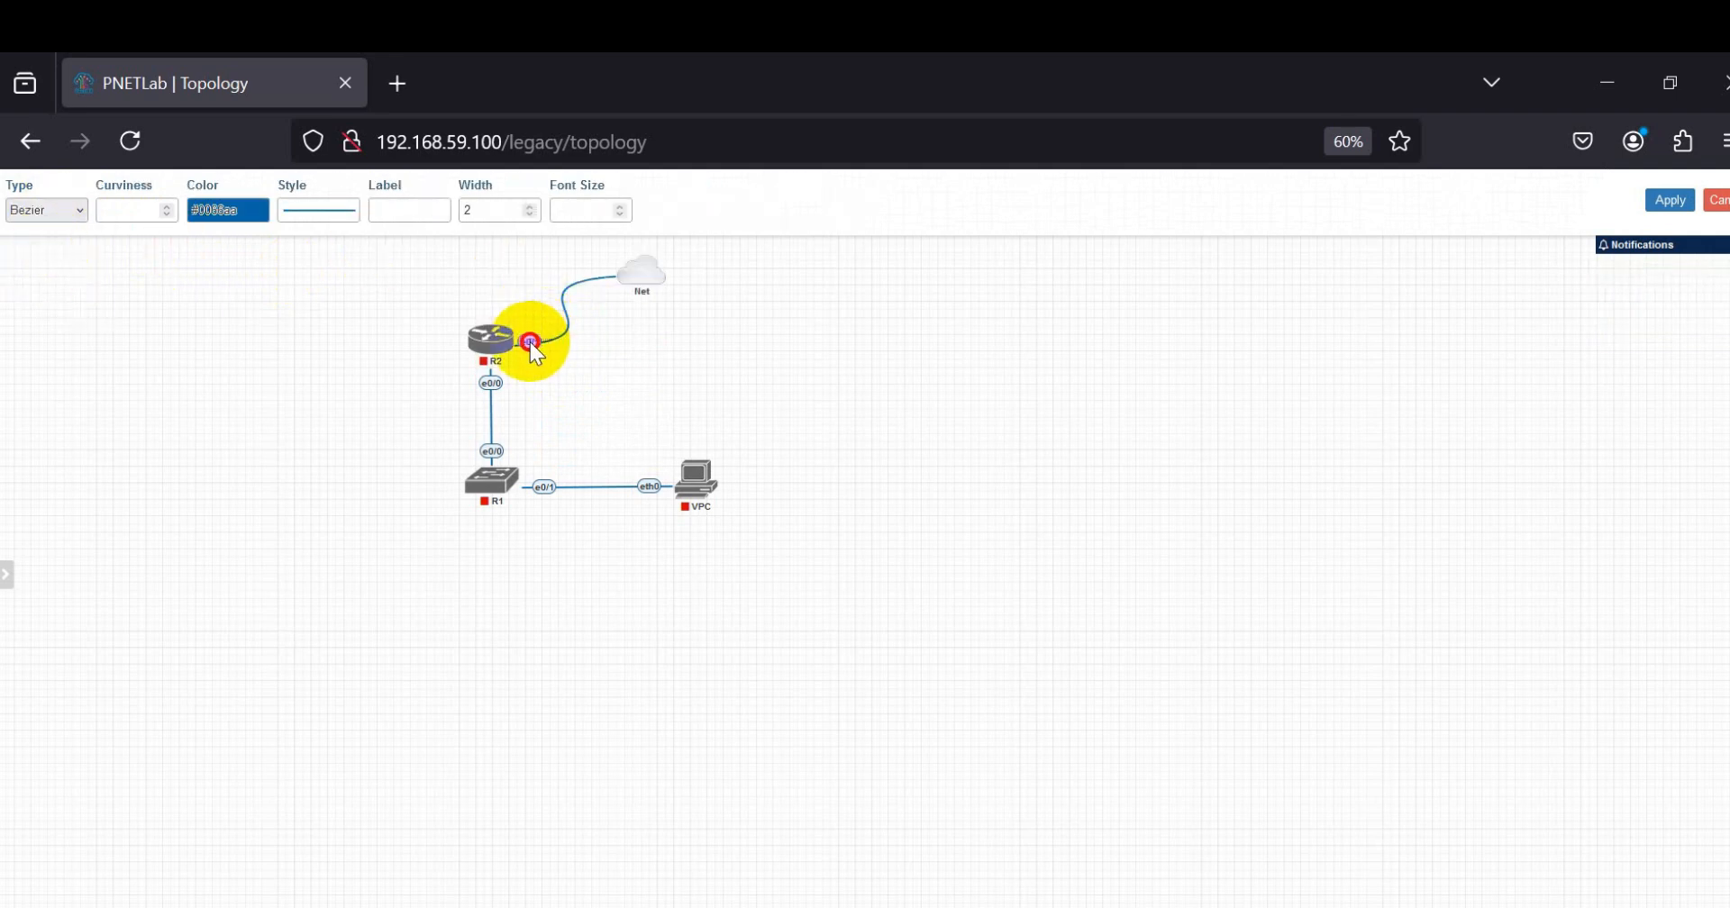
Step: Make the R2-to-Net connection a dotted black line, increase its width and apply the formatting
click(297, 214)
click(331, 282)
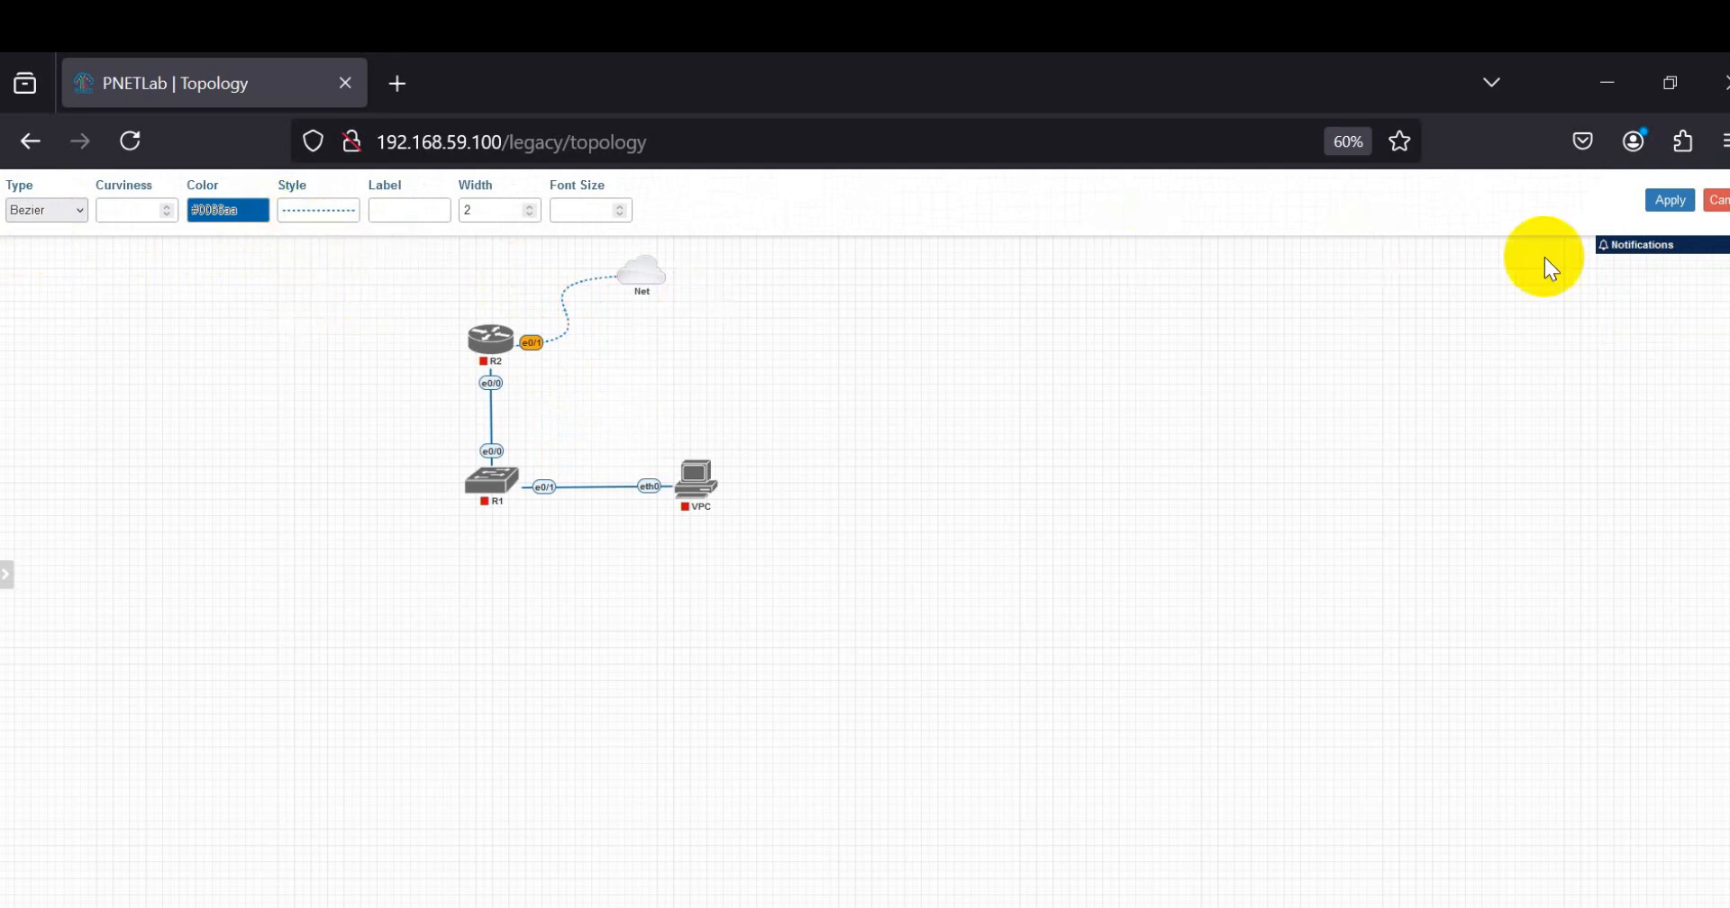
click(239, 209)
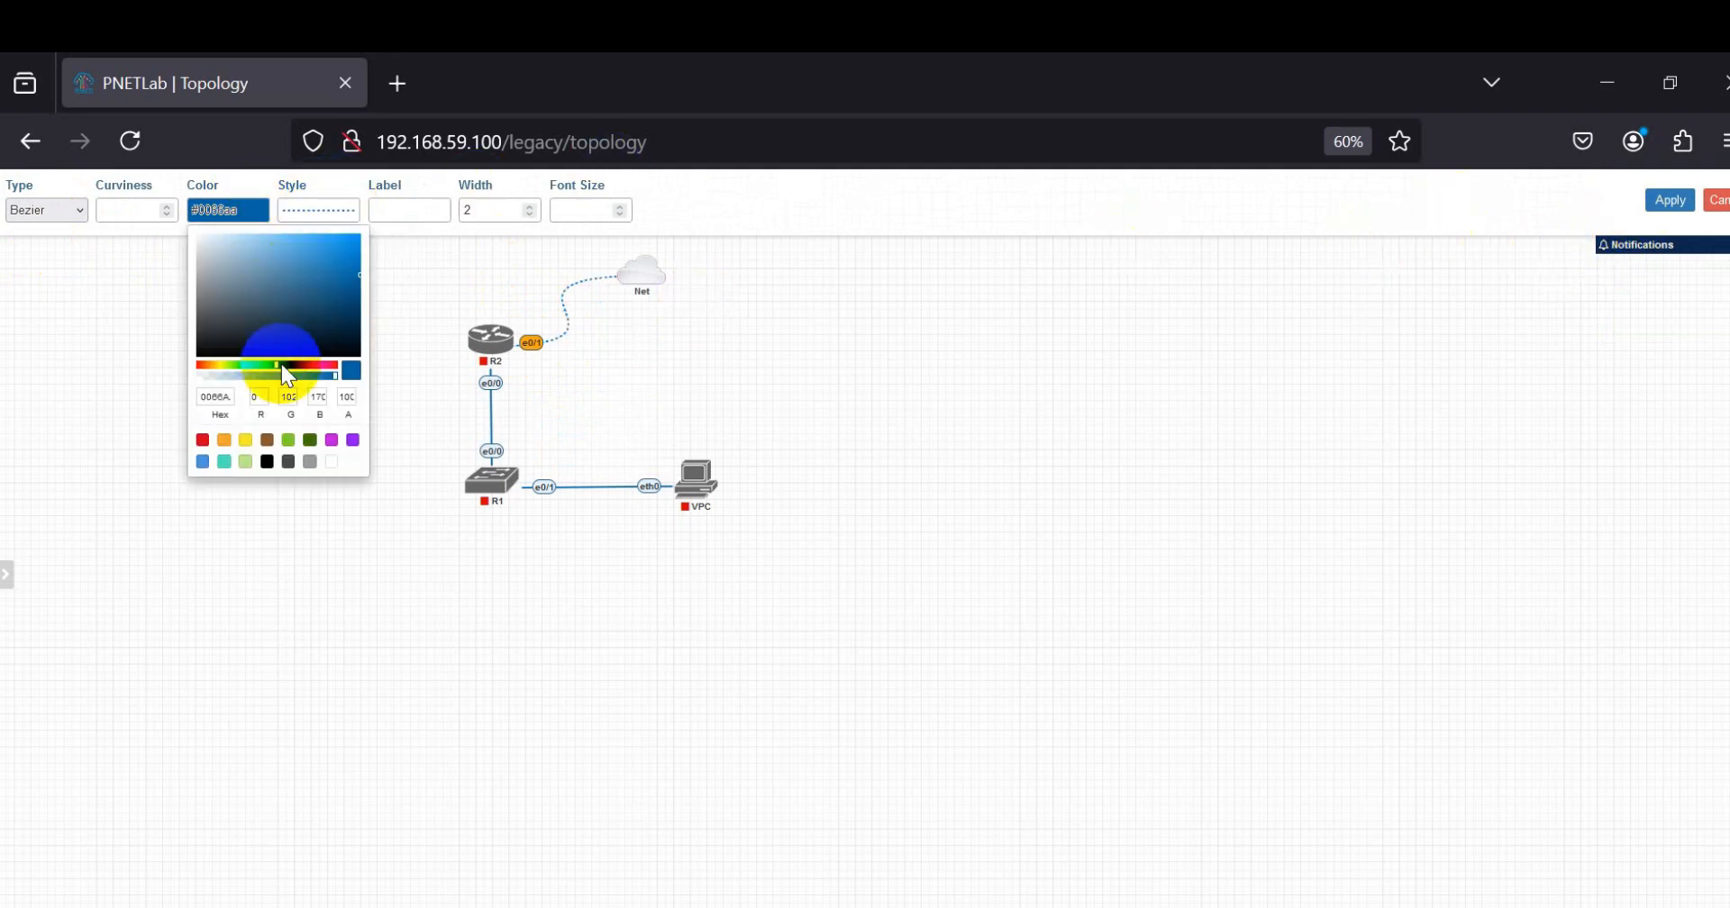
click(266, 463)
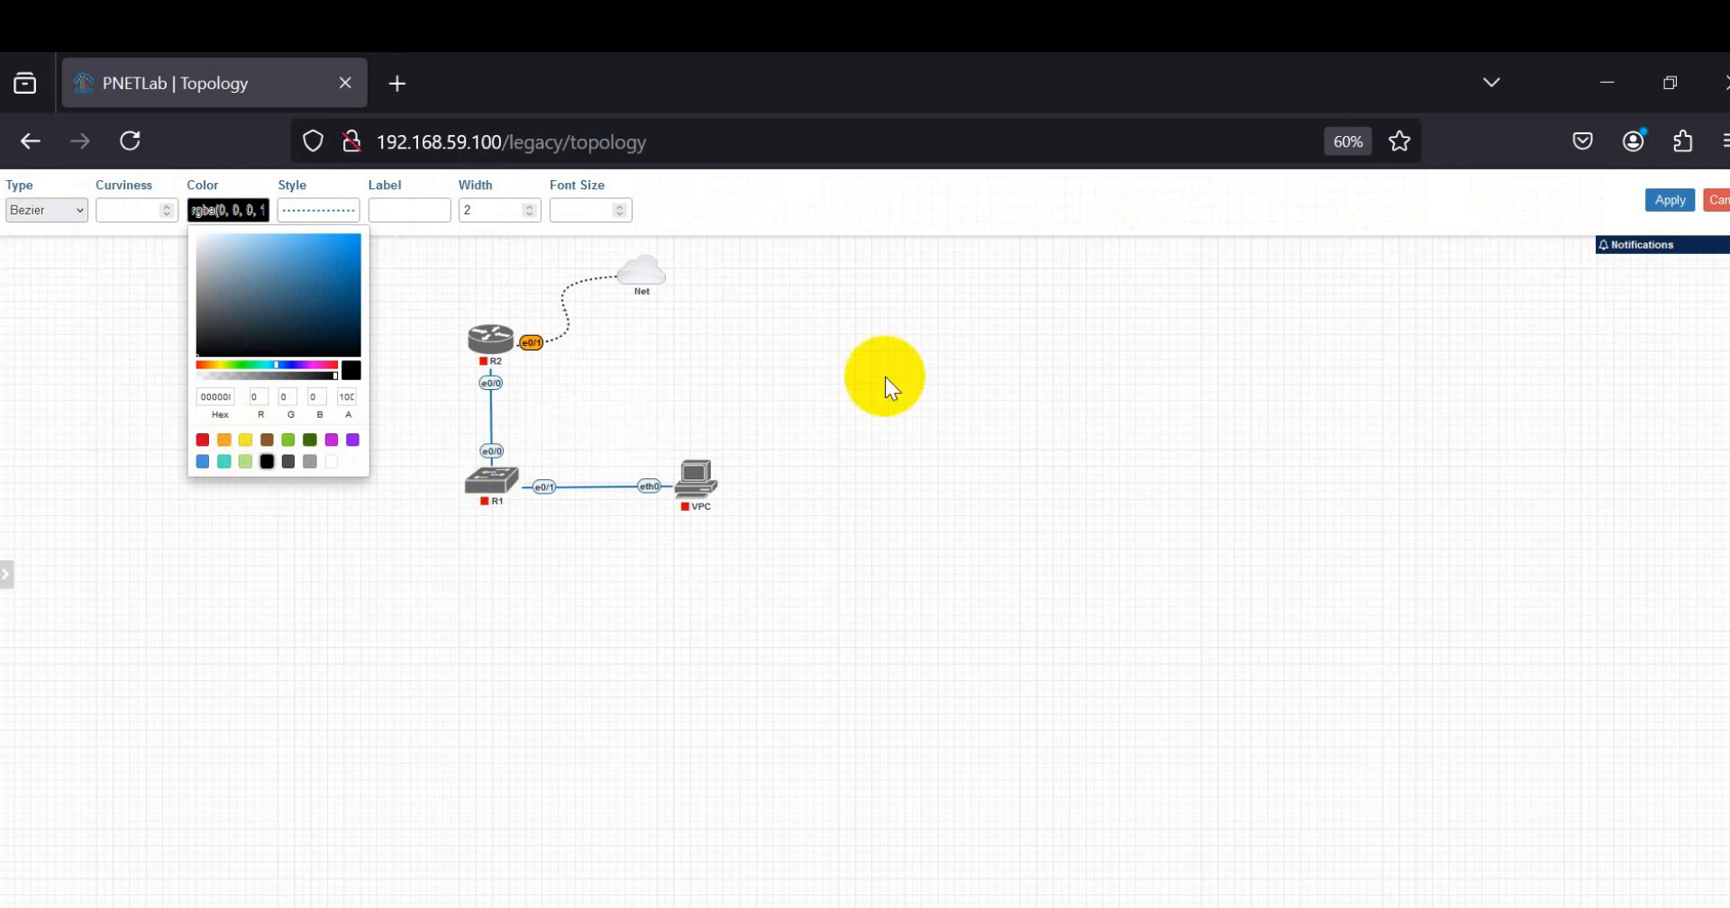
click(536, 203)
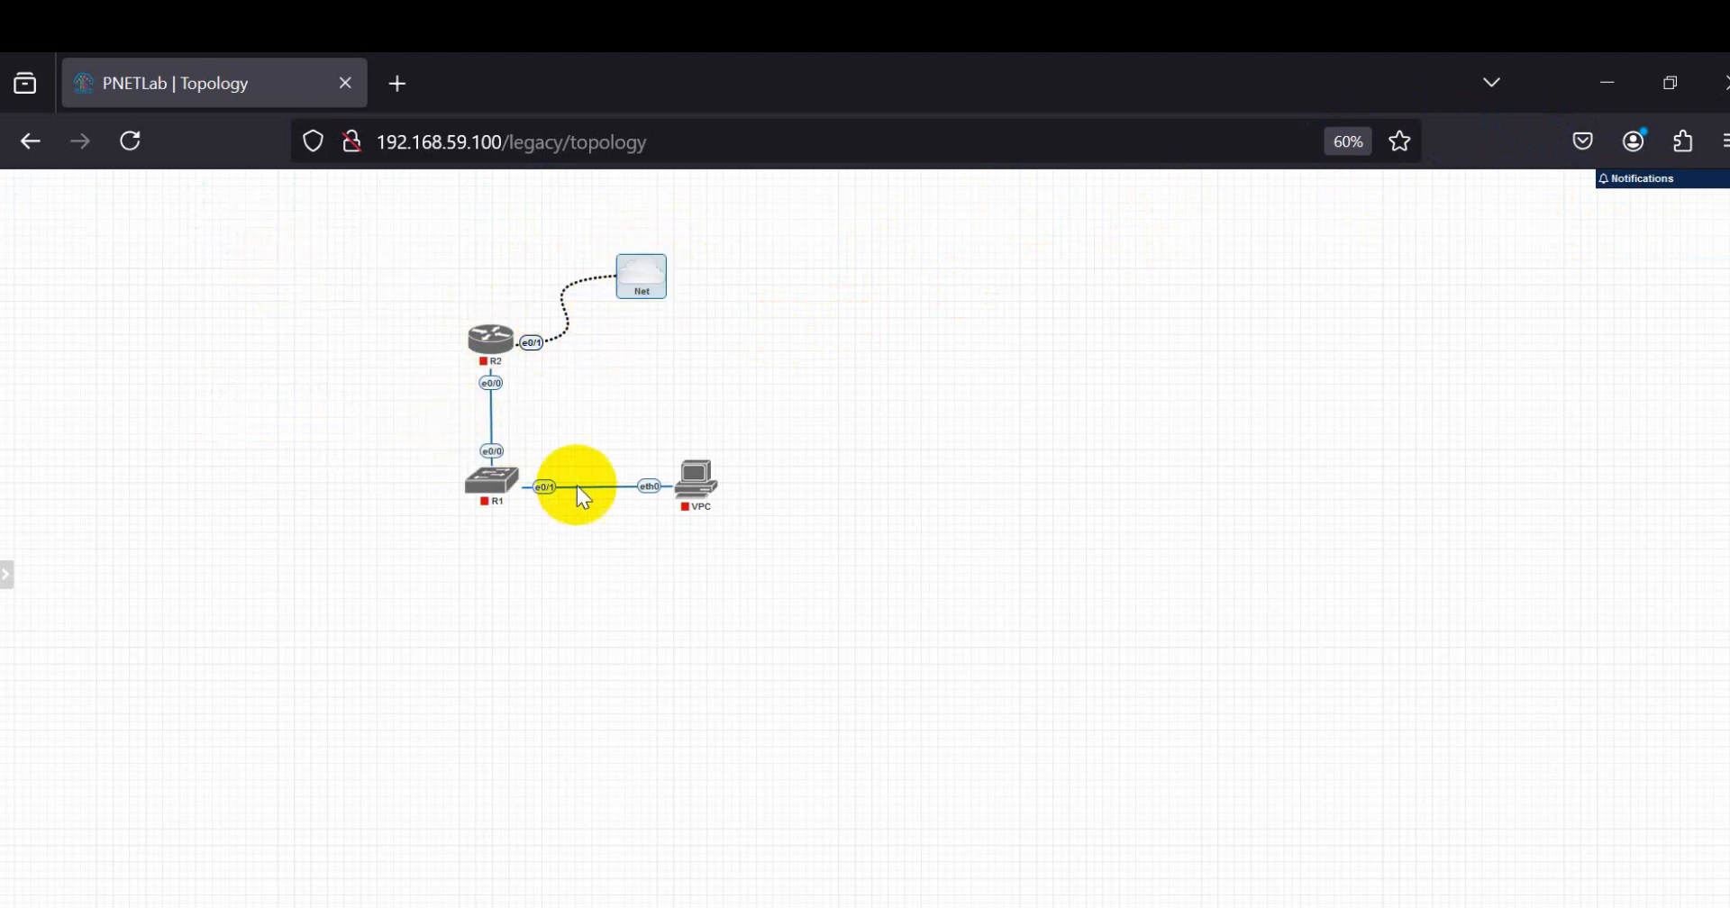
Step: Start router R2, reloading the topology page before repeating the start command
right_click(505, 360)
click(513, 377)
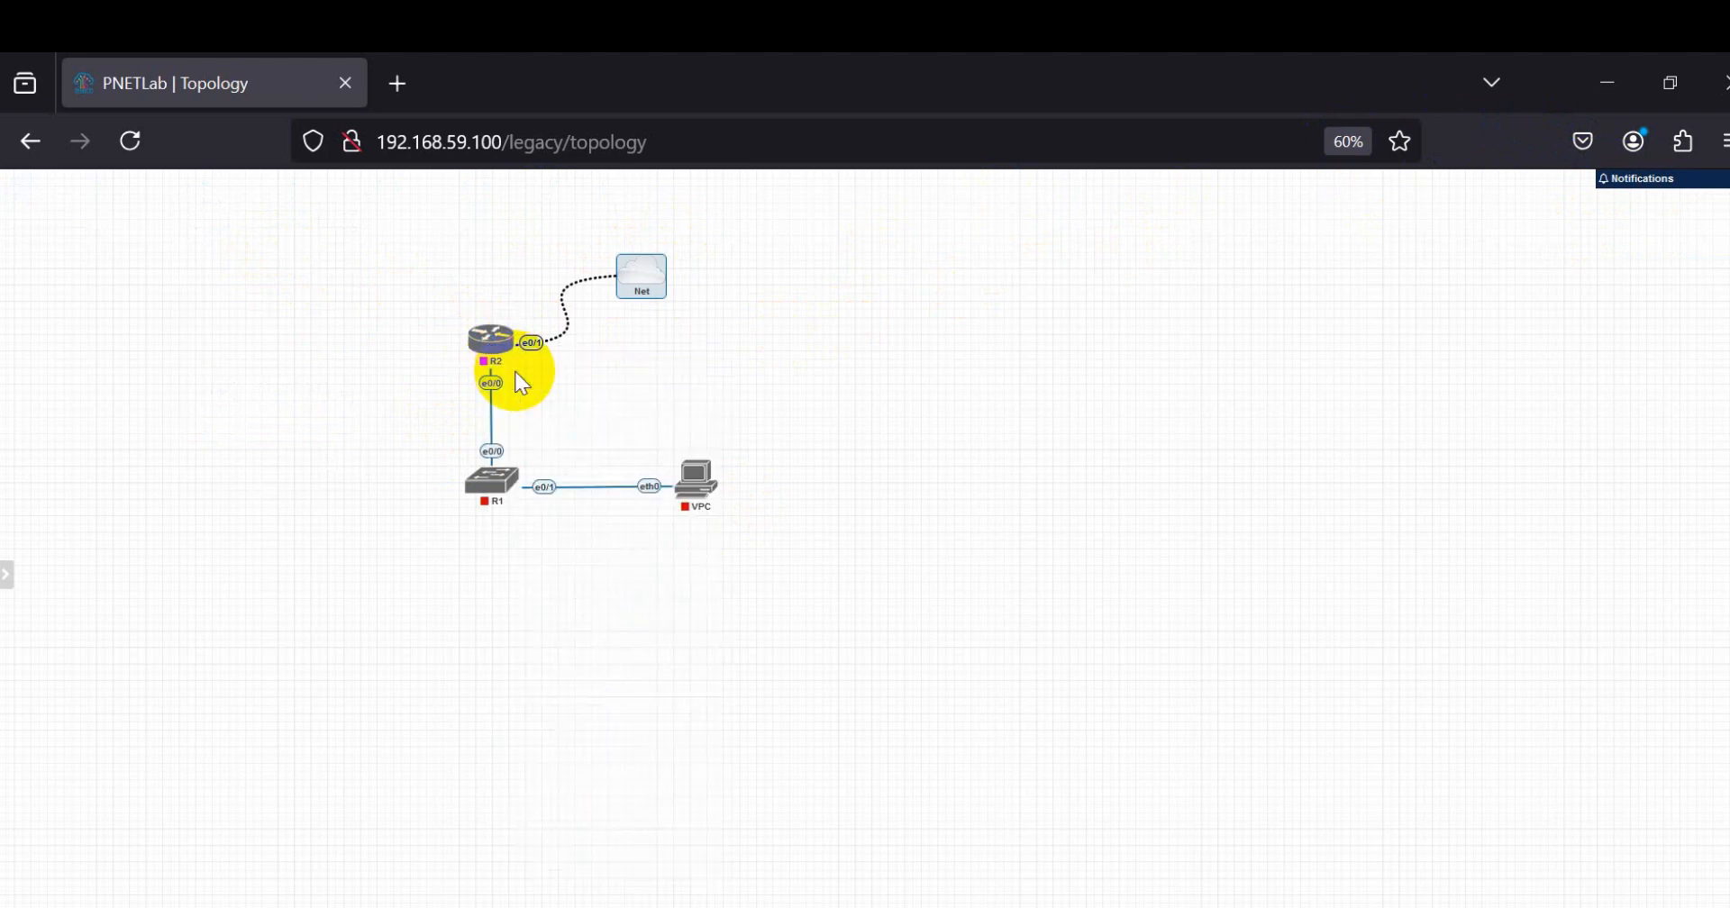
click(185, 143)
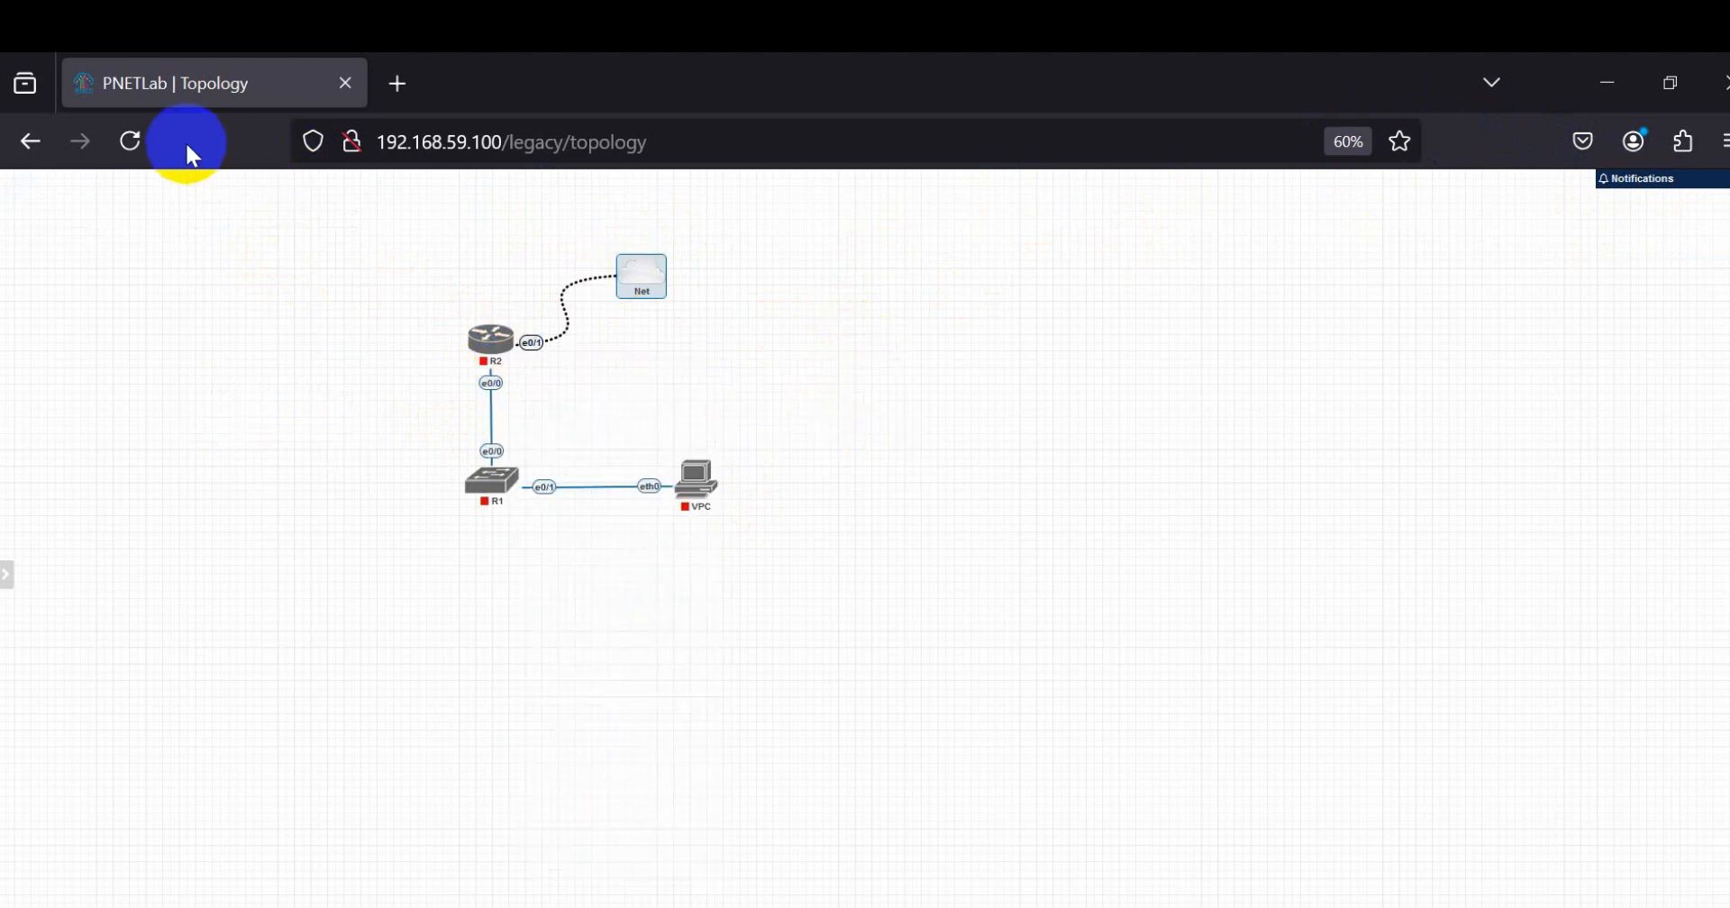
click(129, 144)
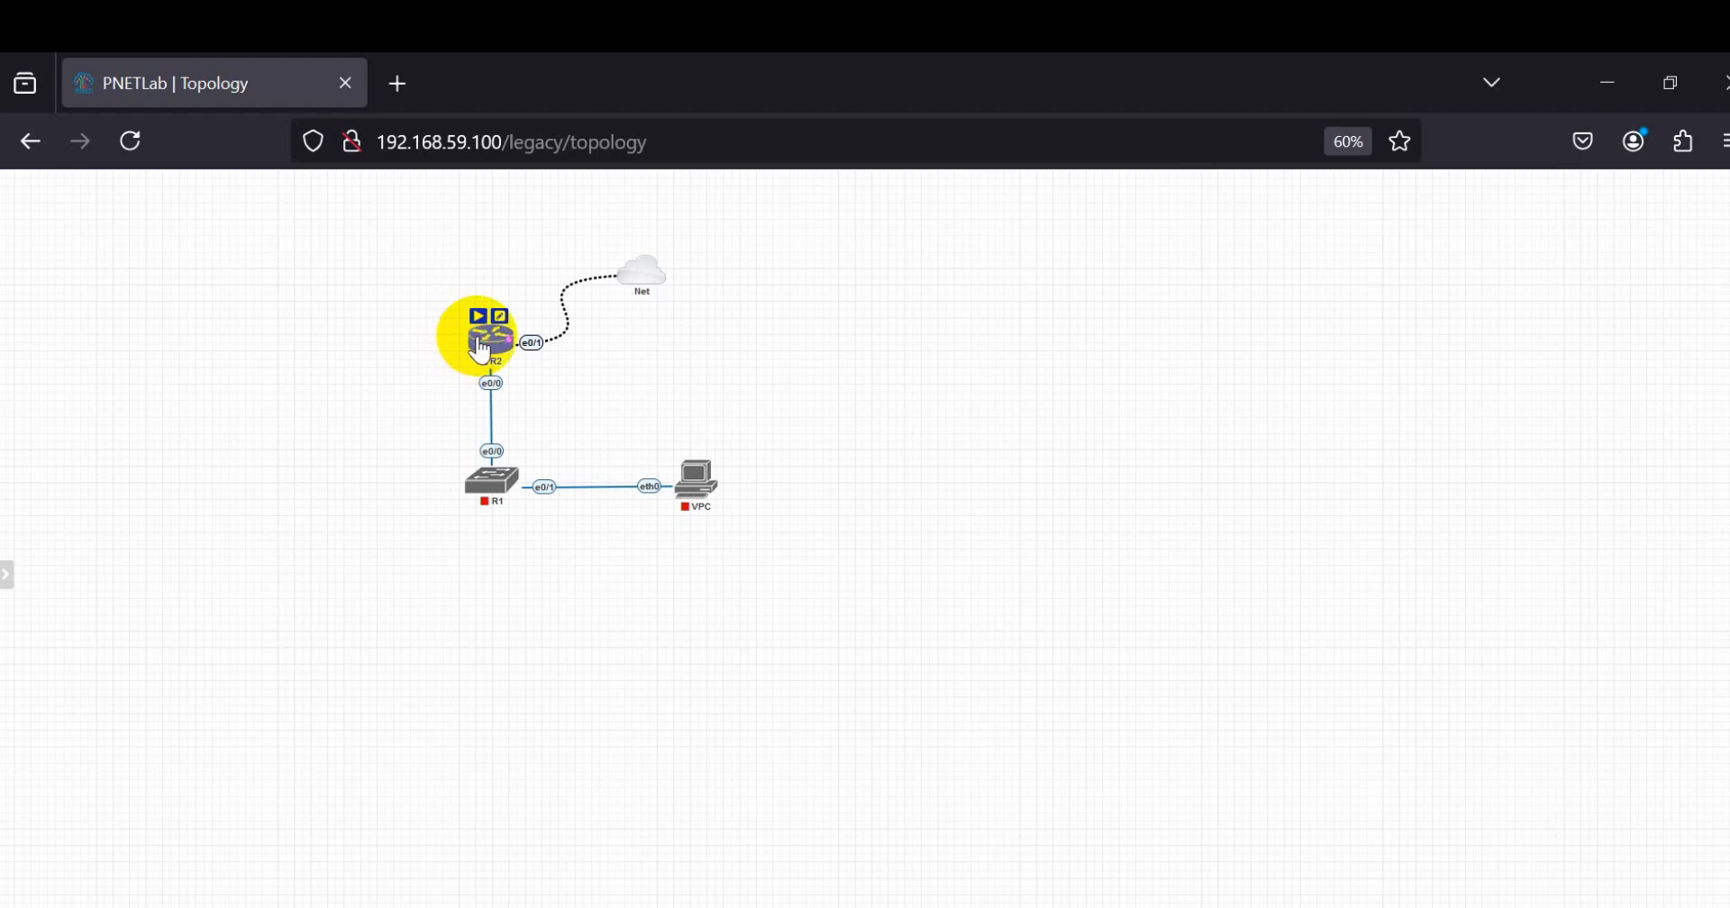
right_click(484, 340)
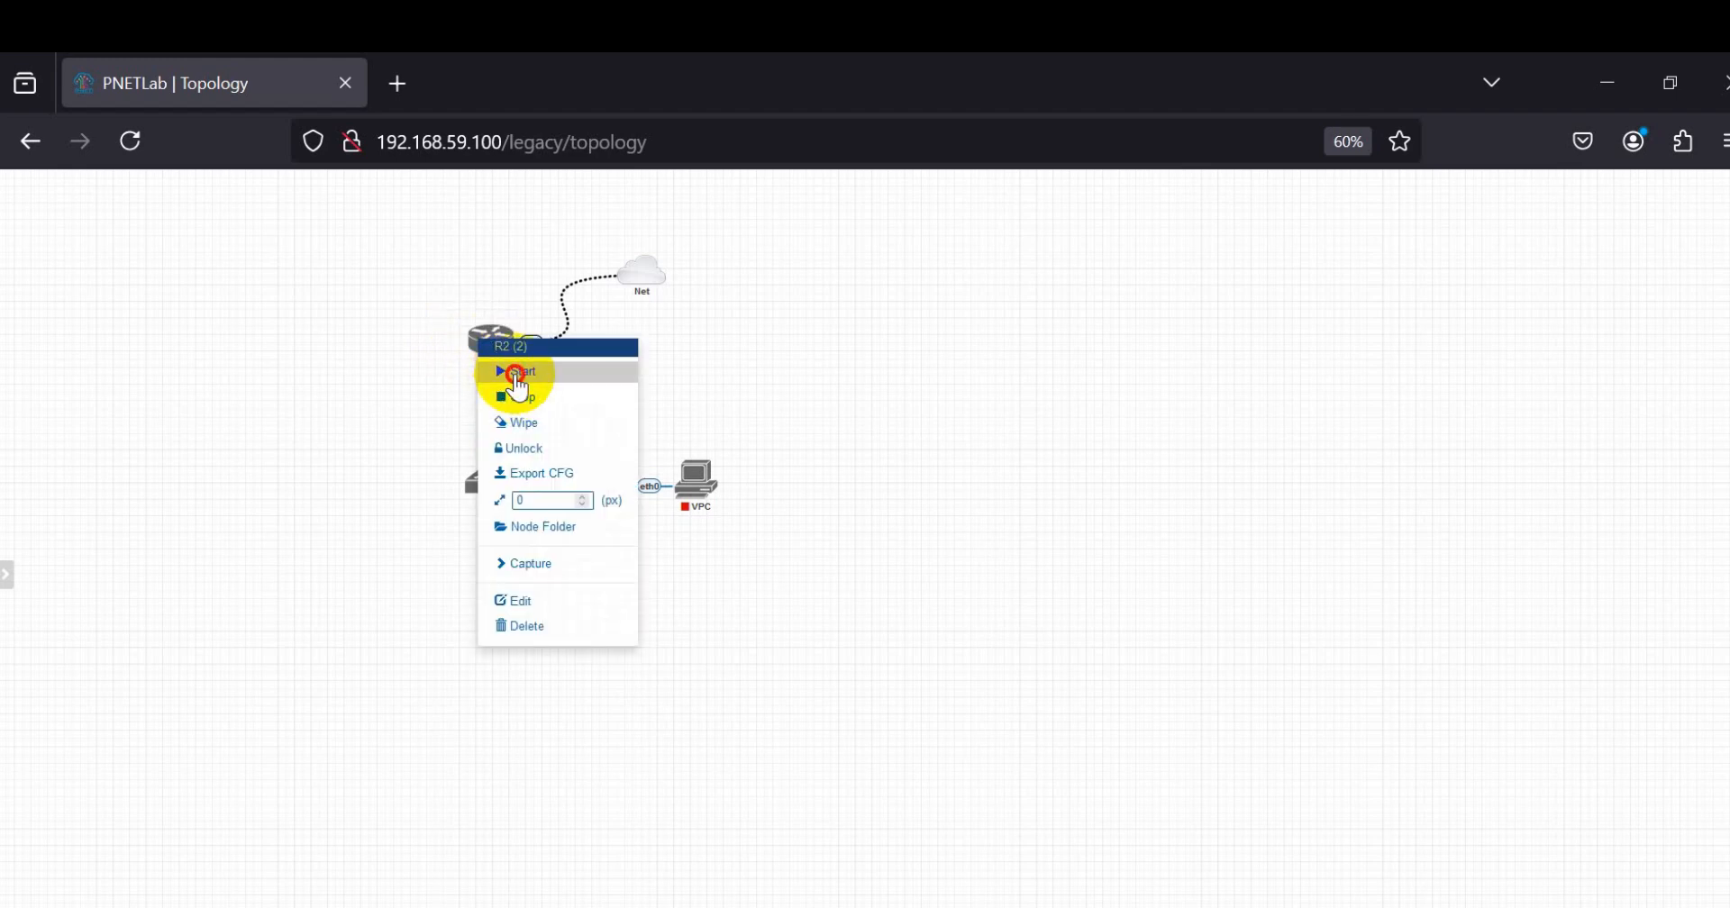
click(514, 373)
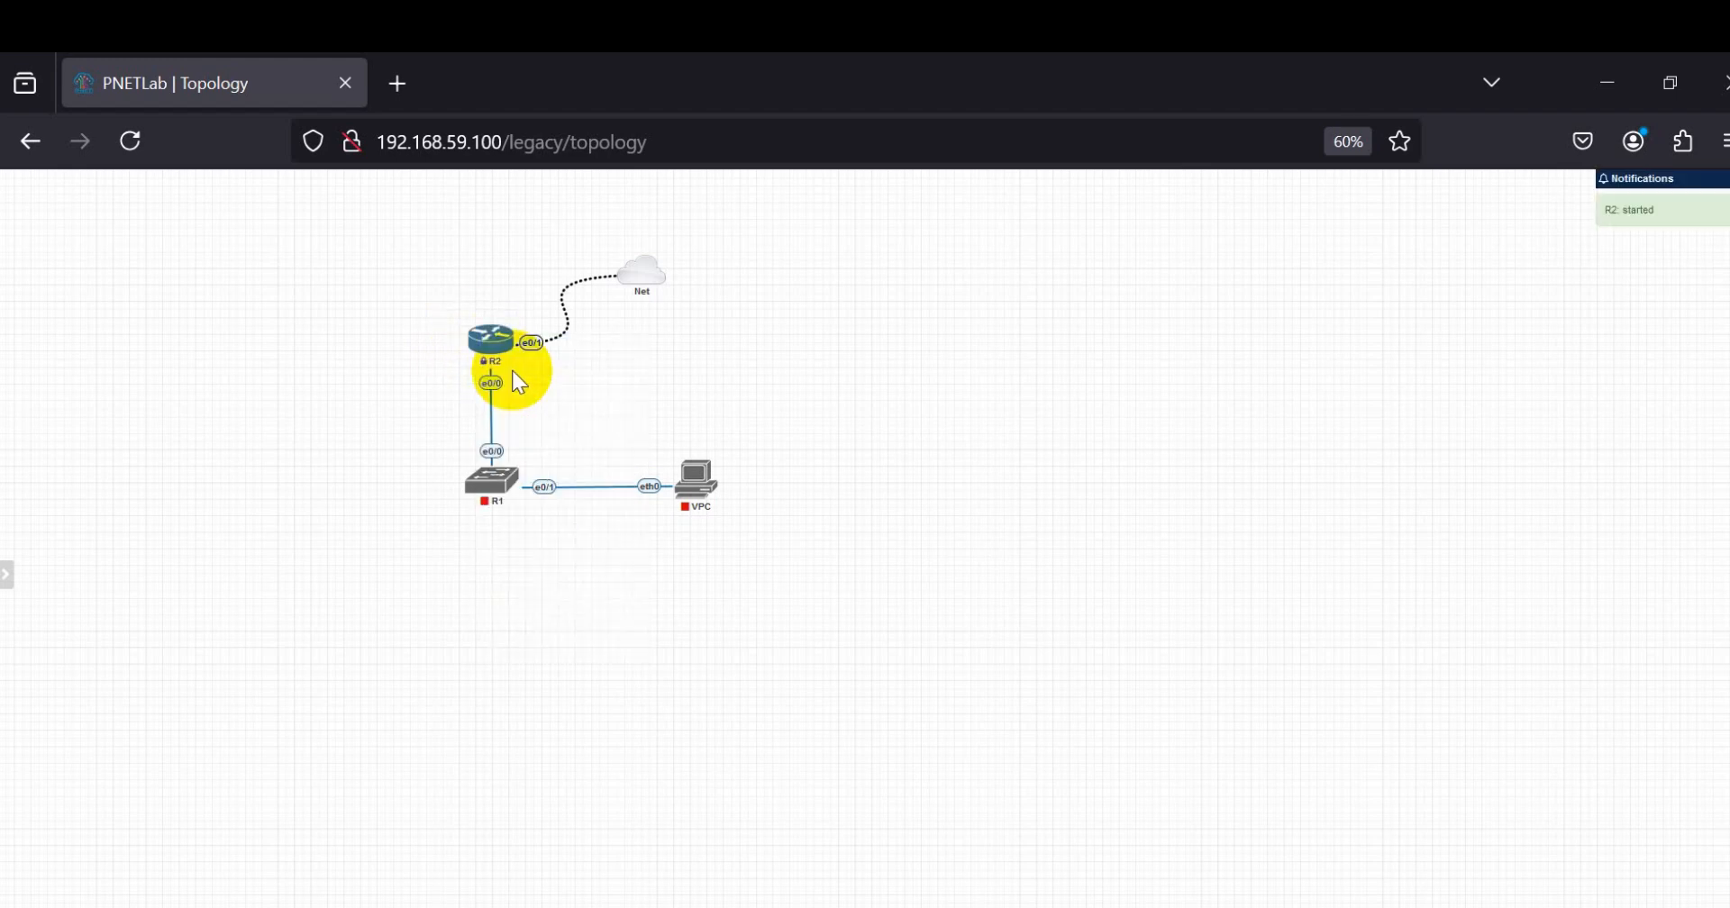
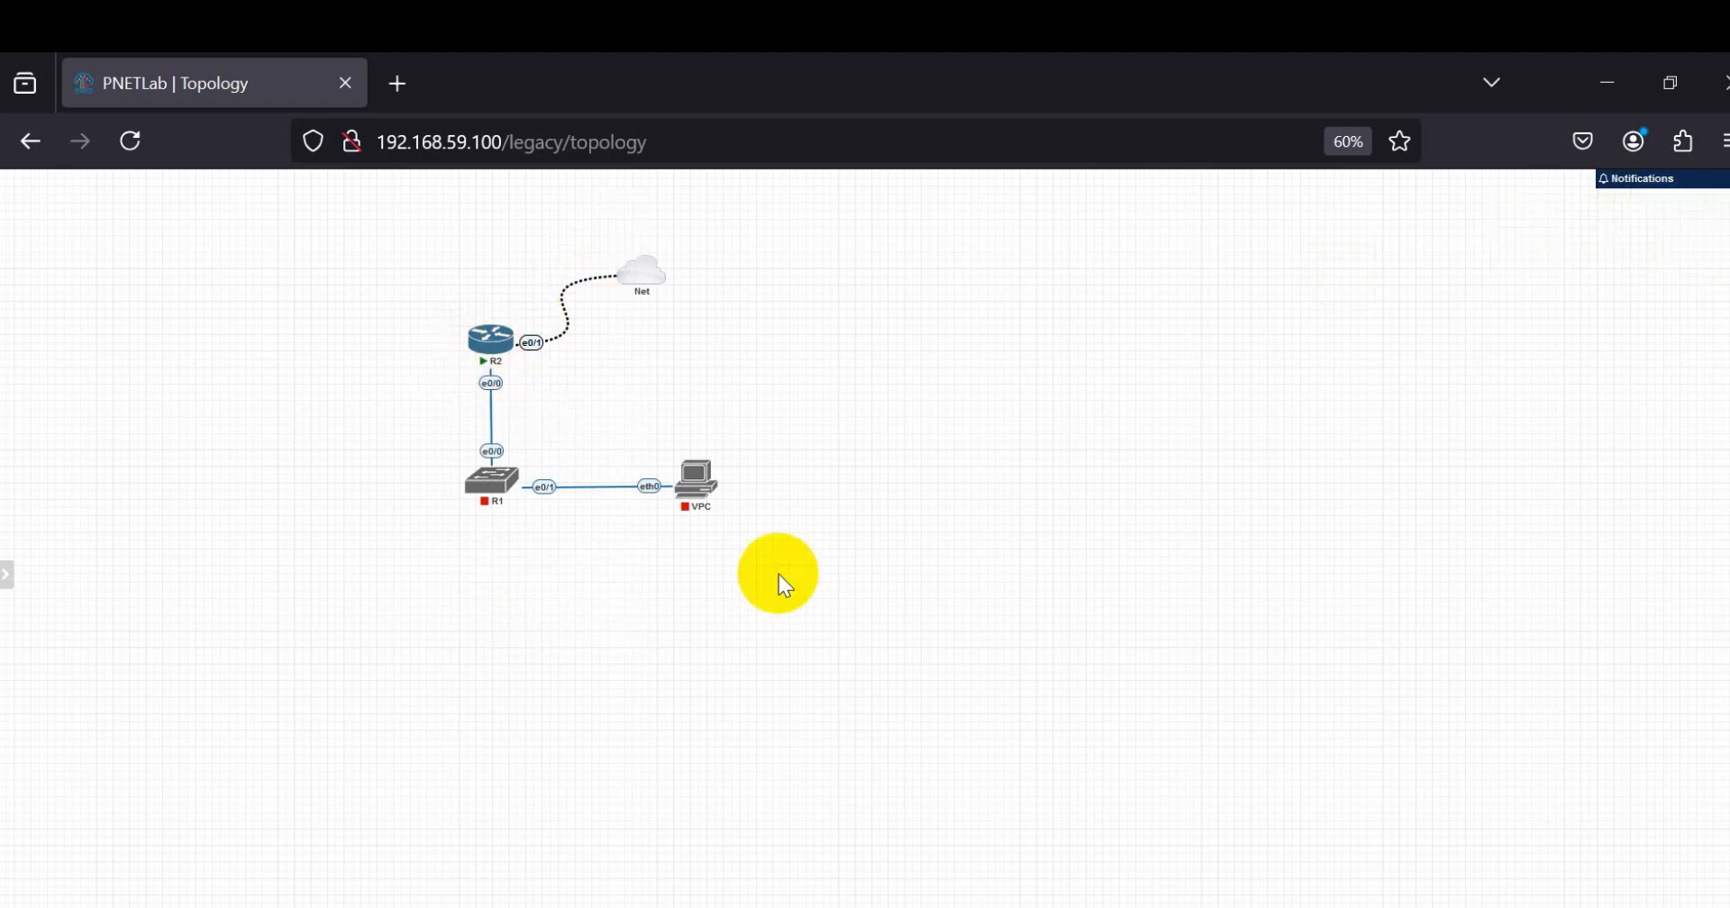
Step: Examine the fix-permission command in the Step - III notes in Notepad and return to the topology
key(alt+Tab)
click(236, 599)
double_click(236, 599)
drag(784, 610, 23, 649)
click(1386, 126)
Step: Start switch R1 and the VPC node in the lab topology
mouse_move(492, 497)
click(714, 357)
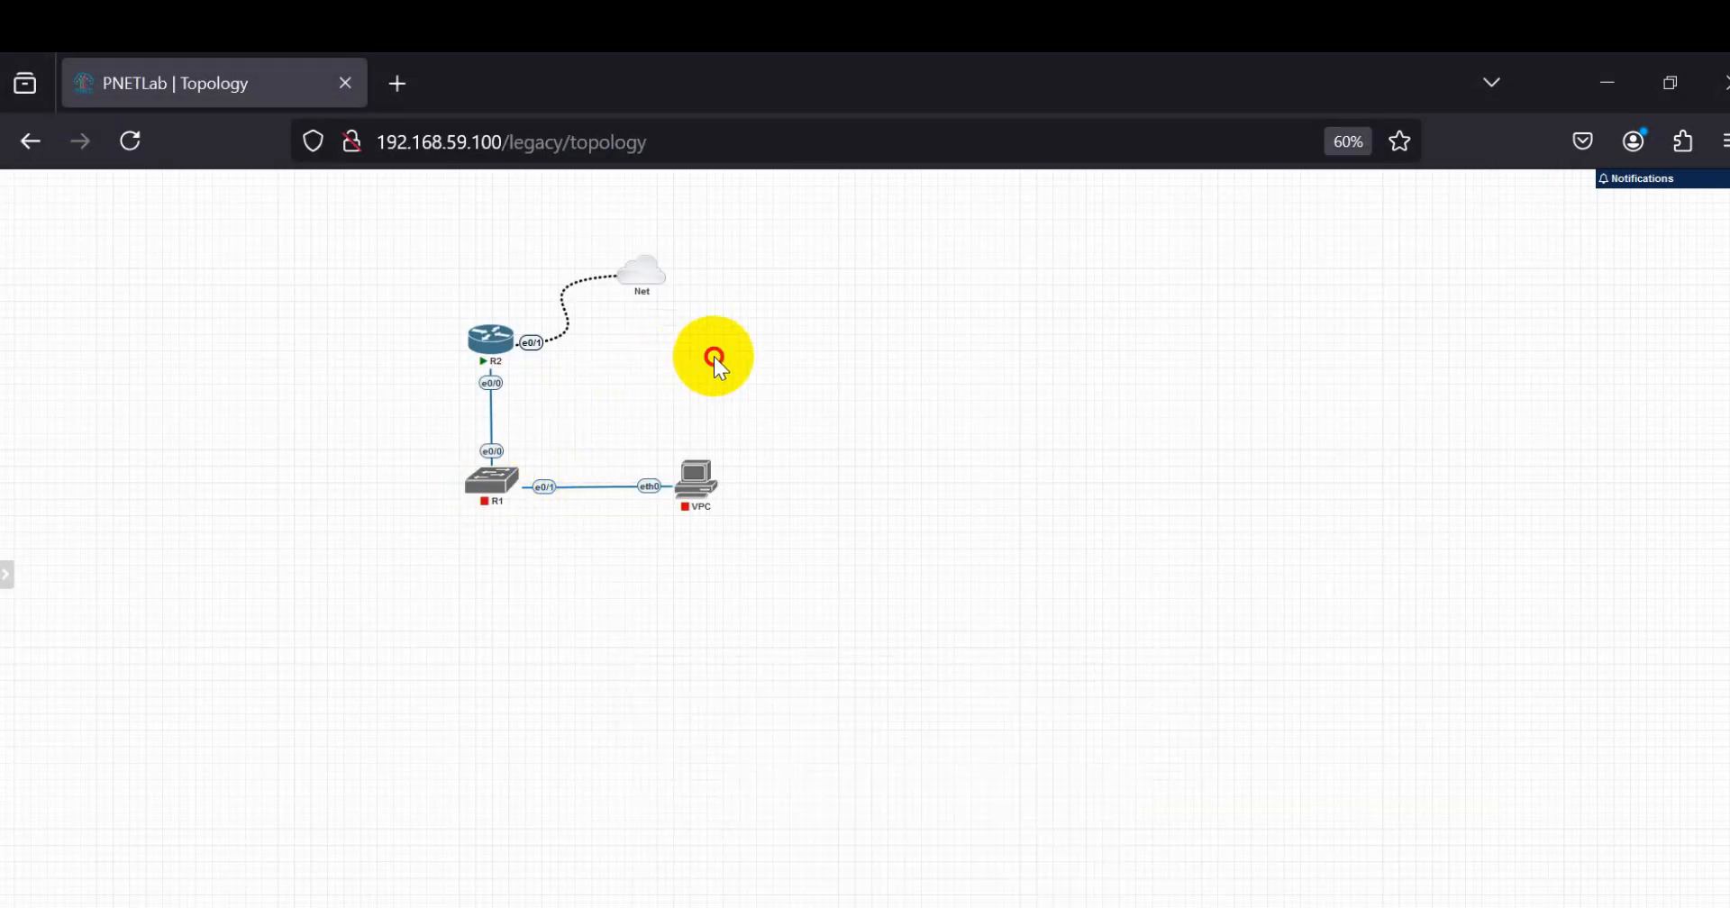
right_click(494, 481)
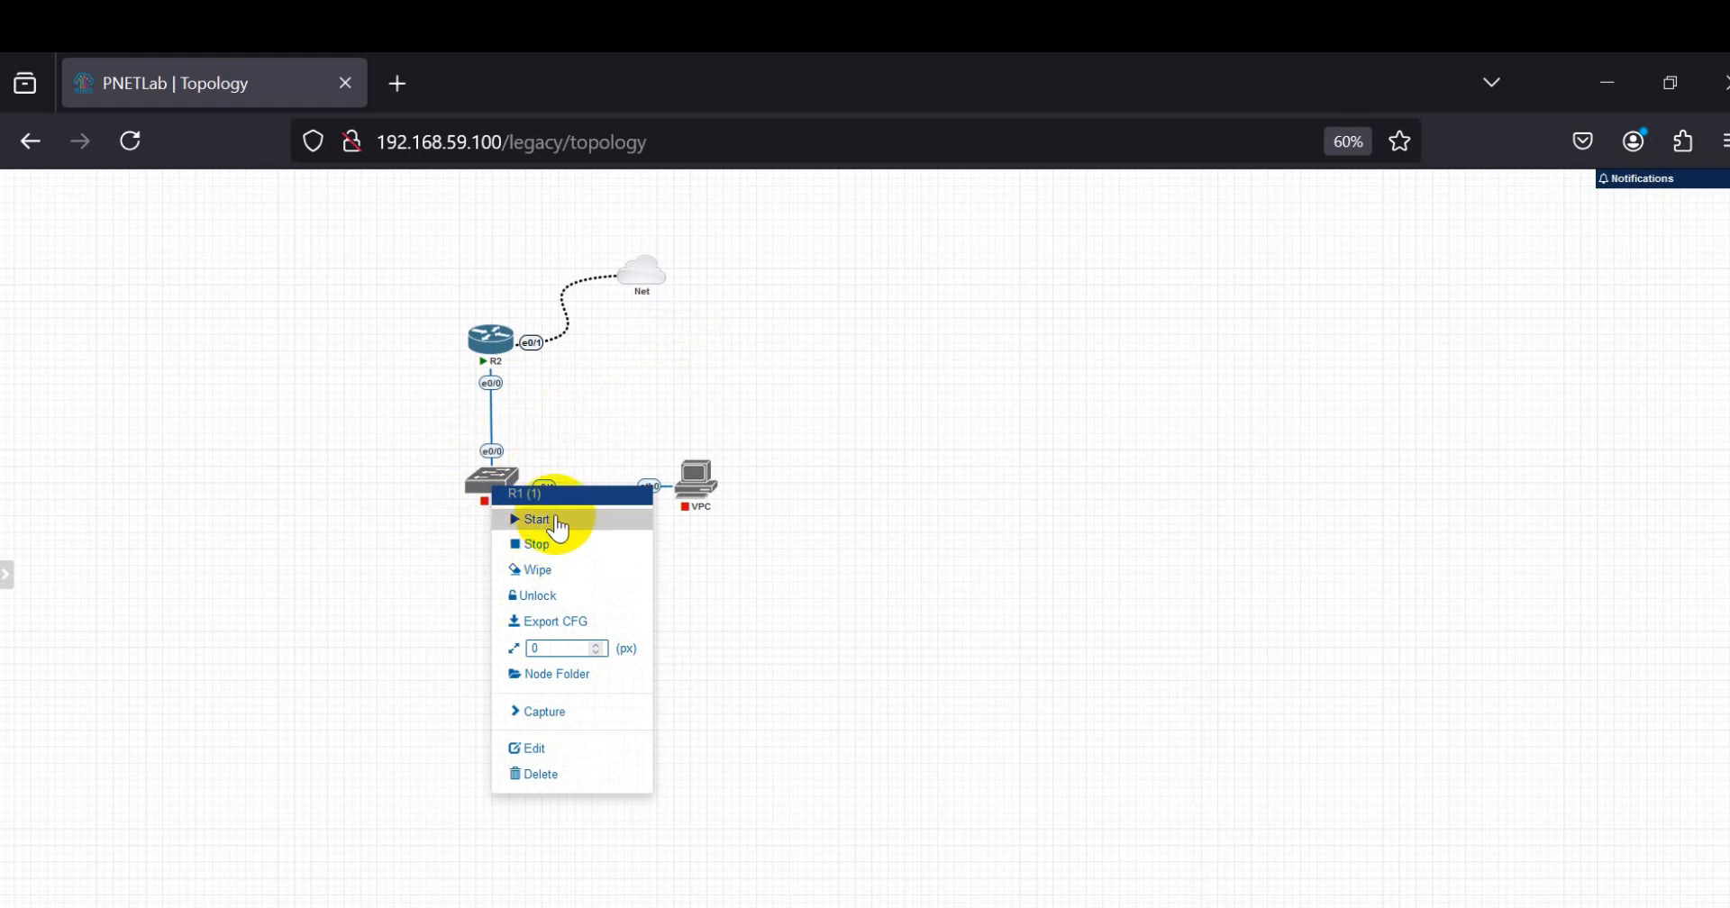
click(541, 519)
key(ctrl+plus)
key(ctrl+plus)
click(7, 575)
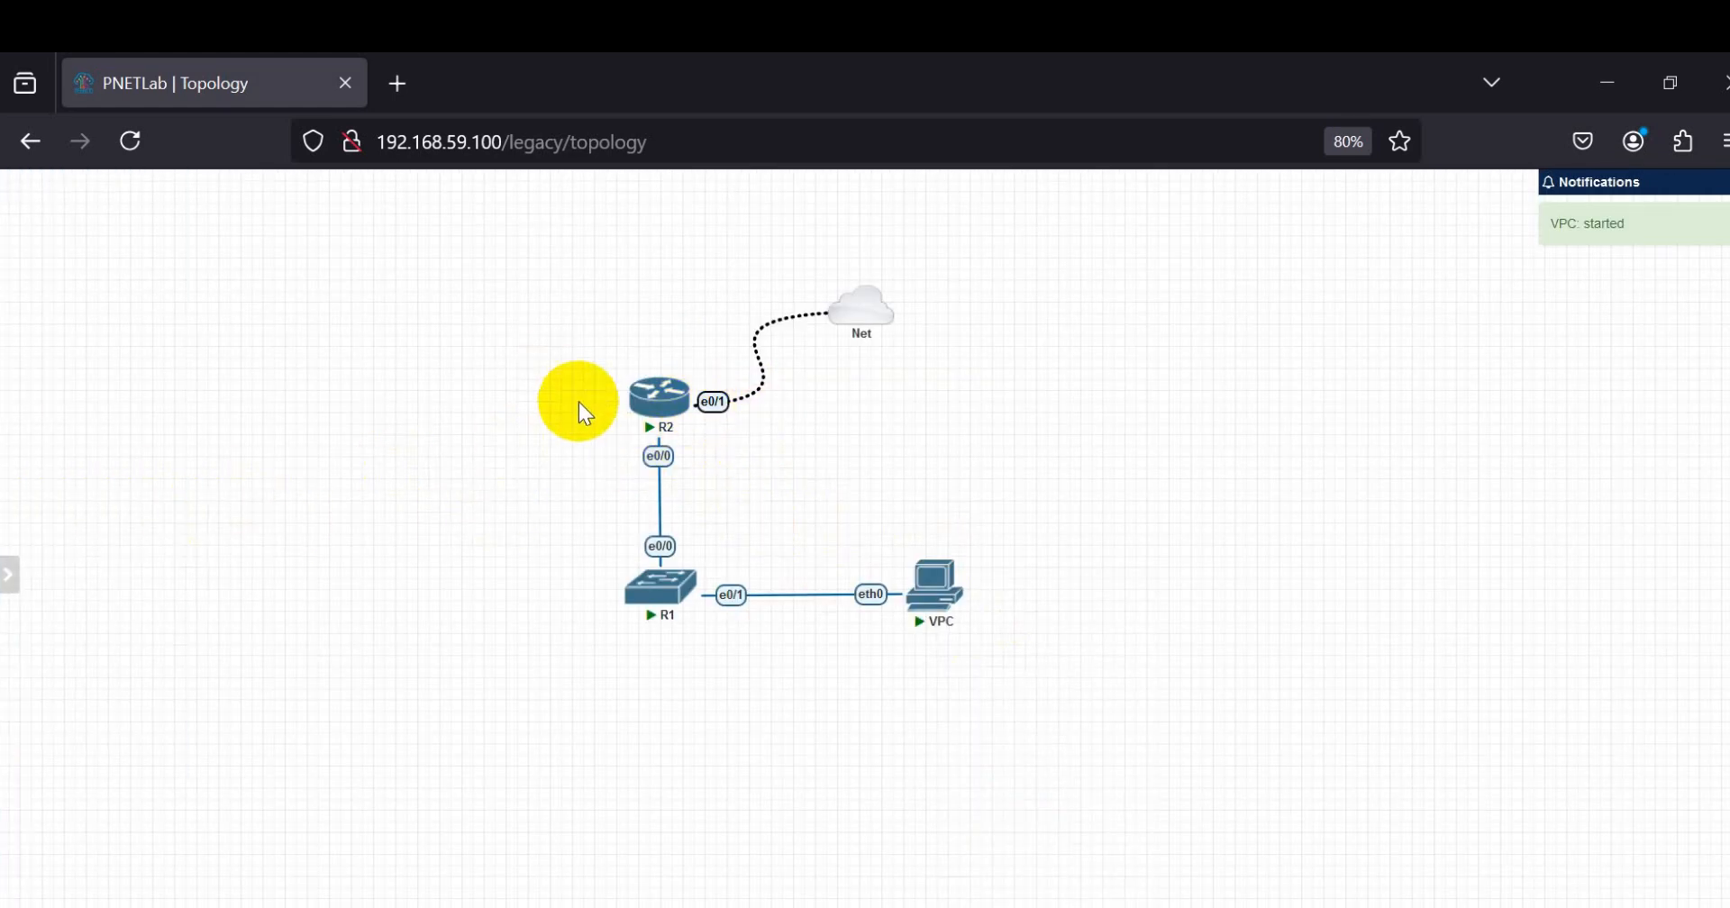
Step: Toggle the lab's HTML Console option on and back off
click(8, 575)
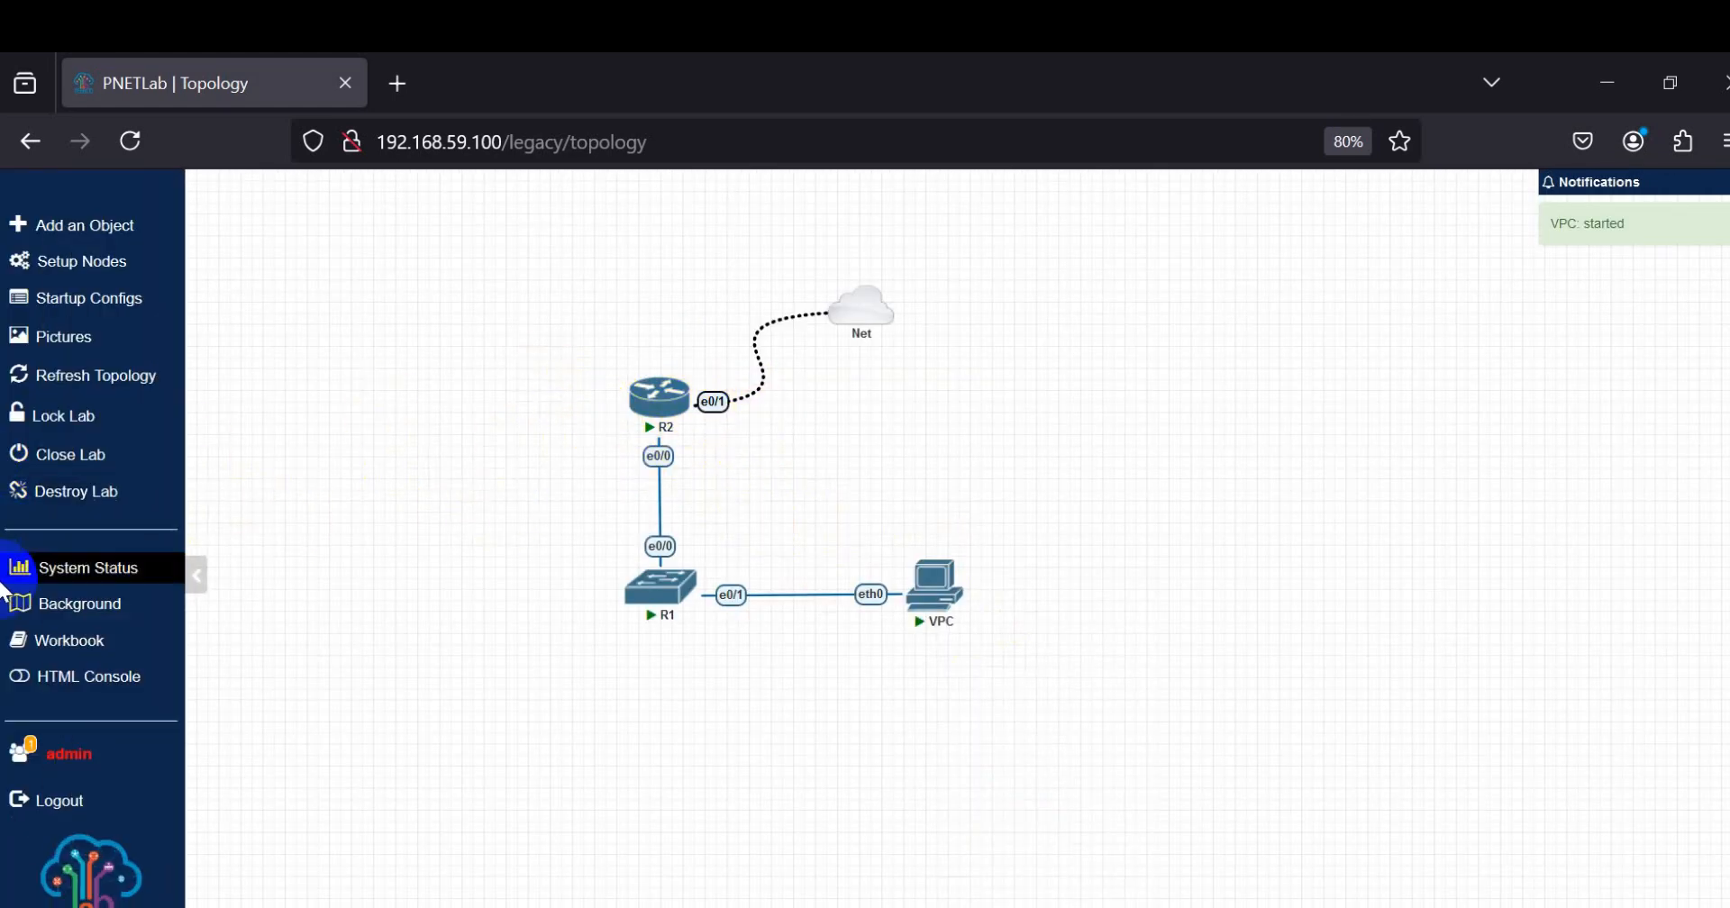
click(24, 687)
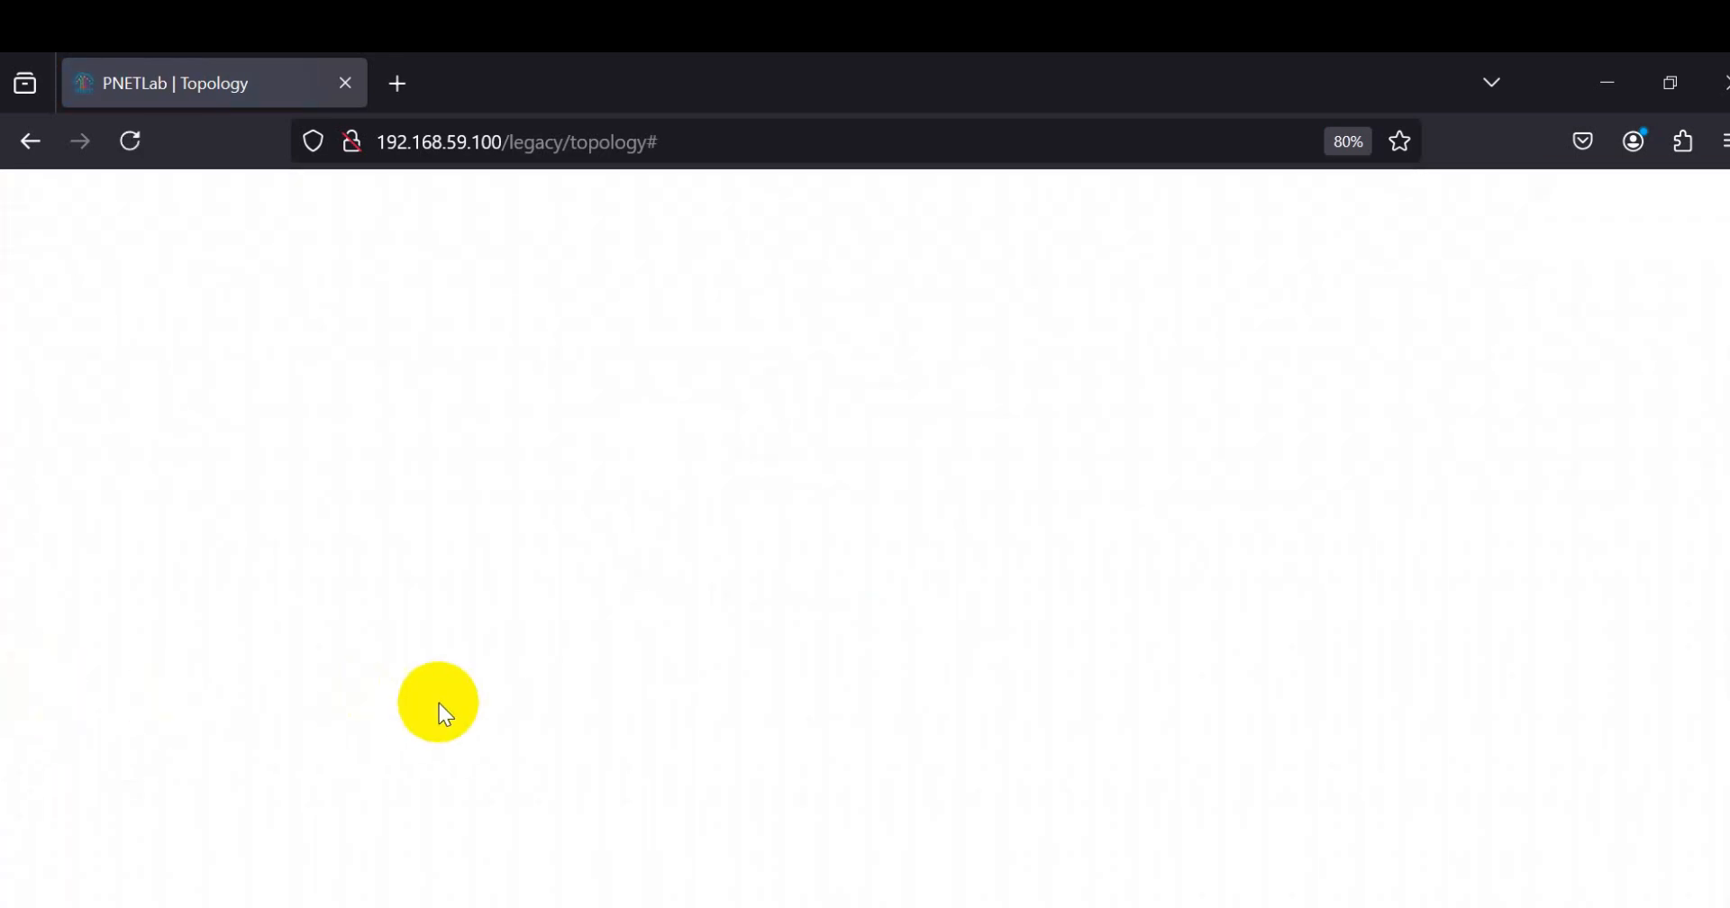
mouse_move(27, 640)
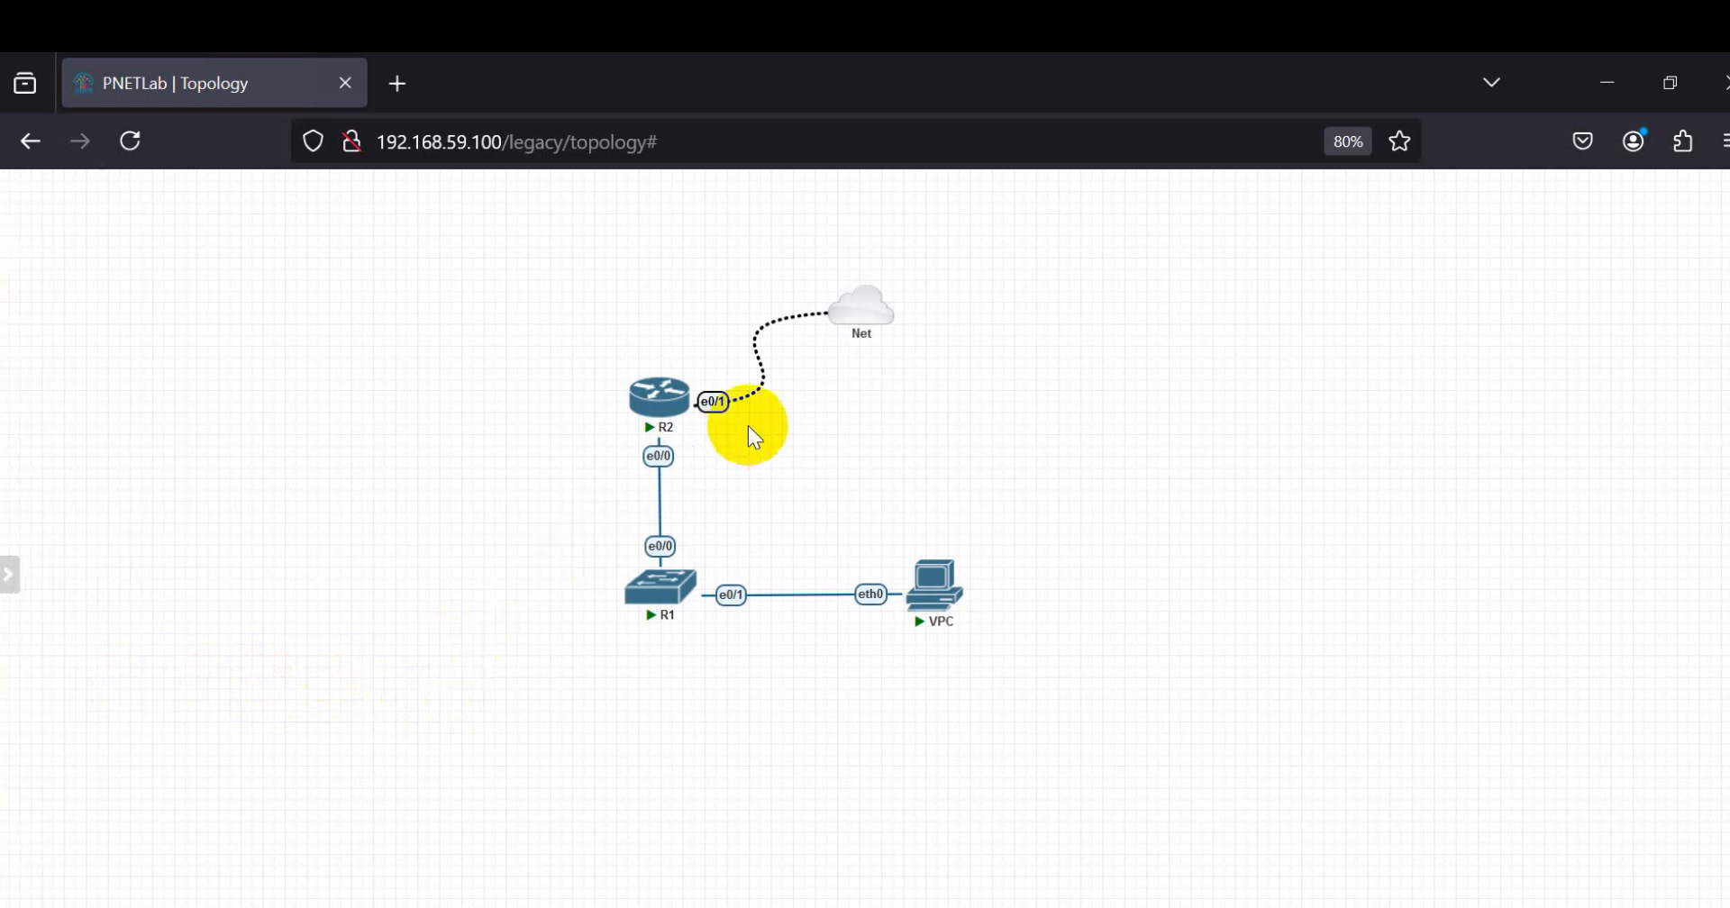
mouse_move(635, 412)
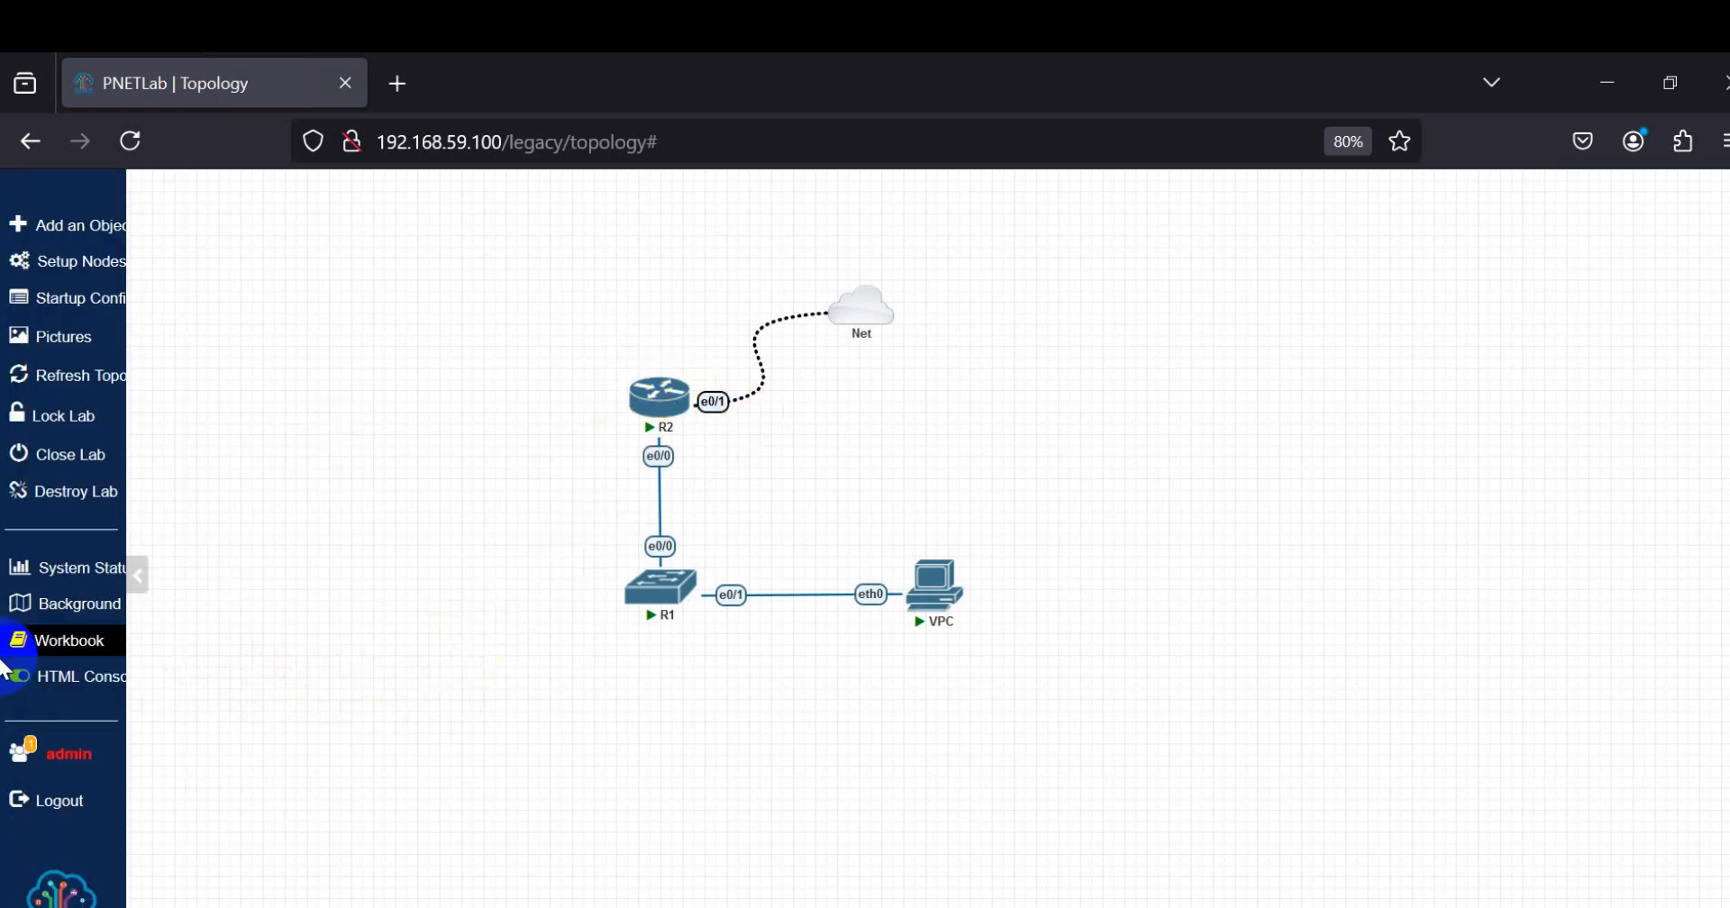
click(34, 684)
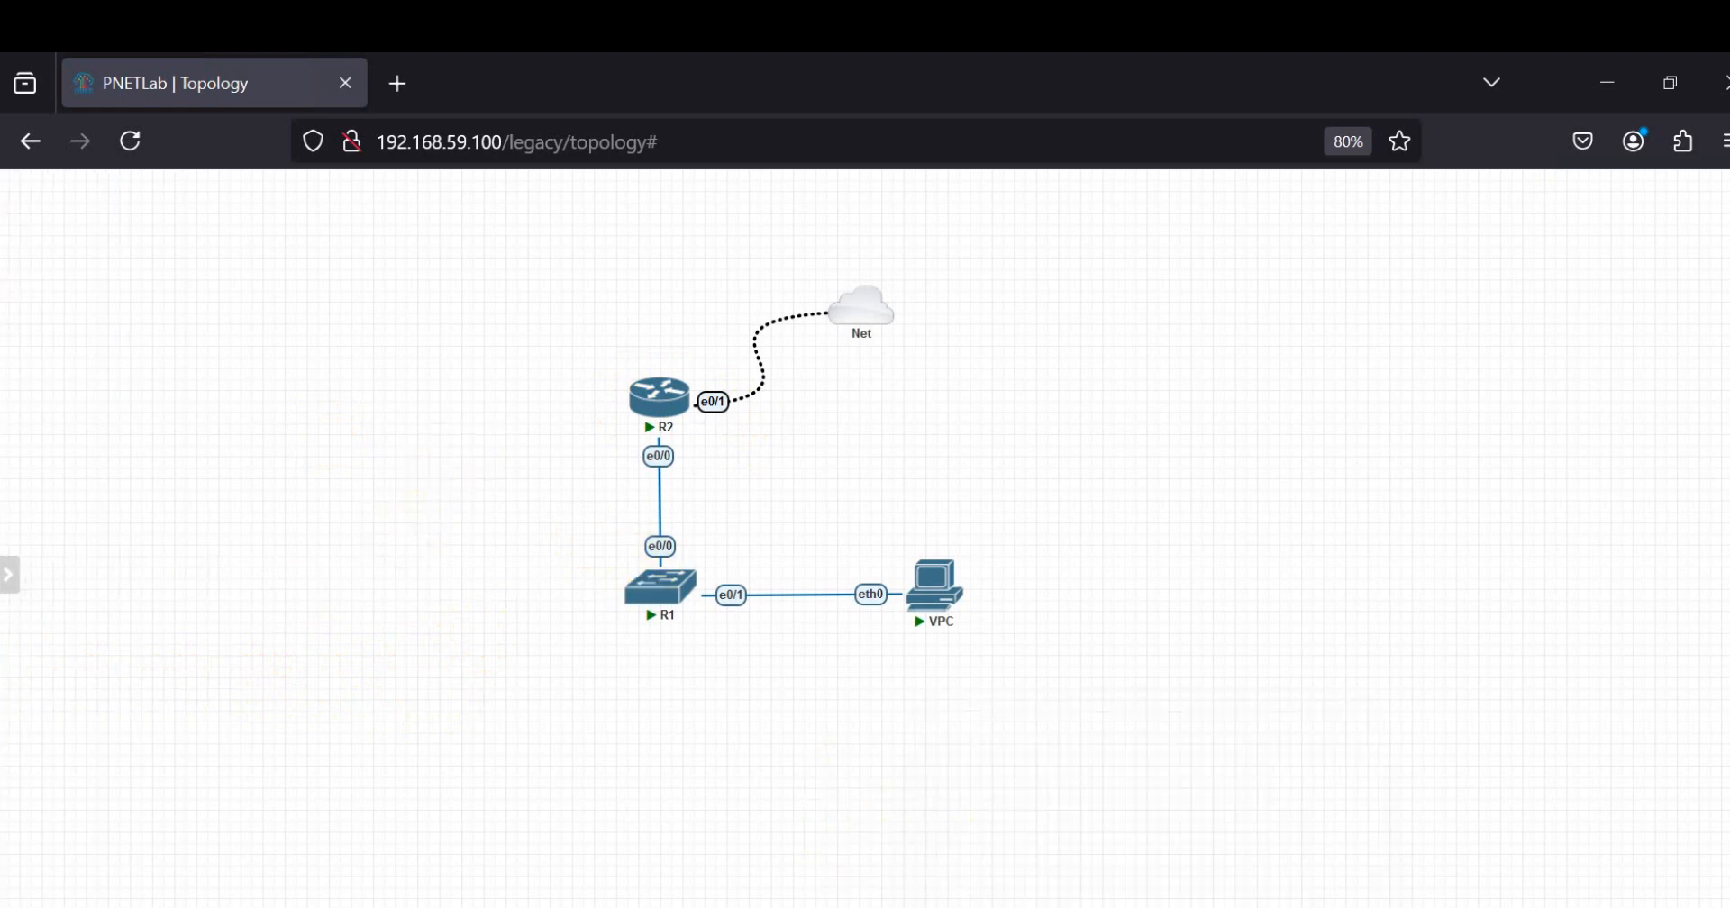
Step: Examine the optional EVE-NG-Win-Client installation item in the Notepad notes and return to the topology
click(1147, 901)
drag(598, 387, 5, 383)
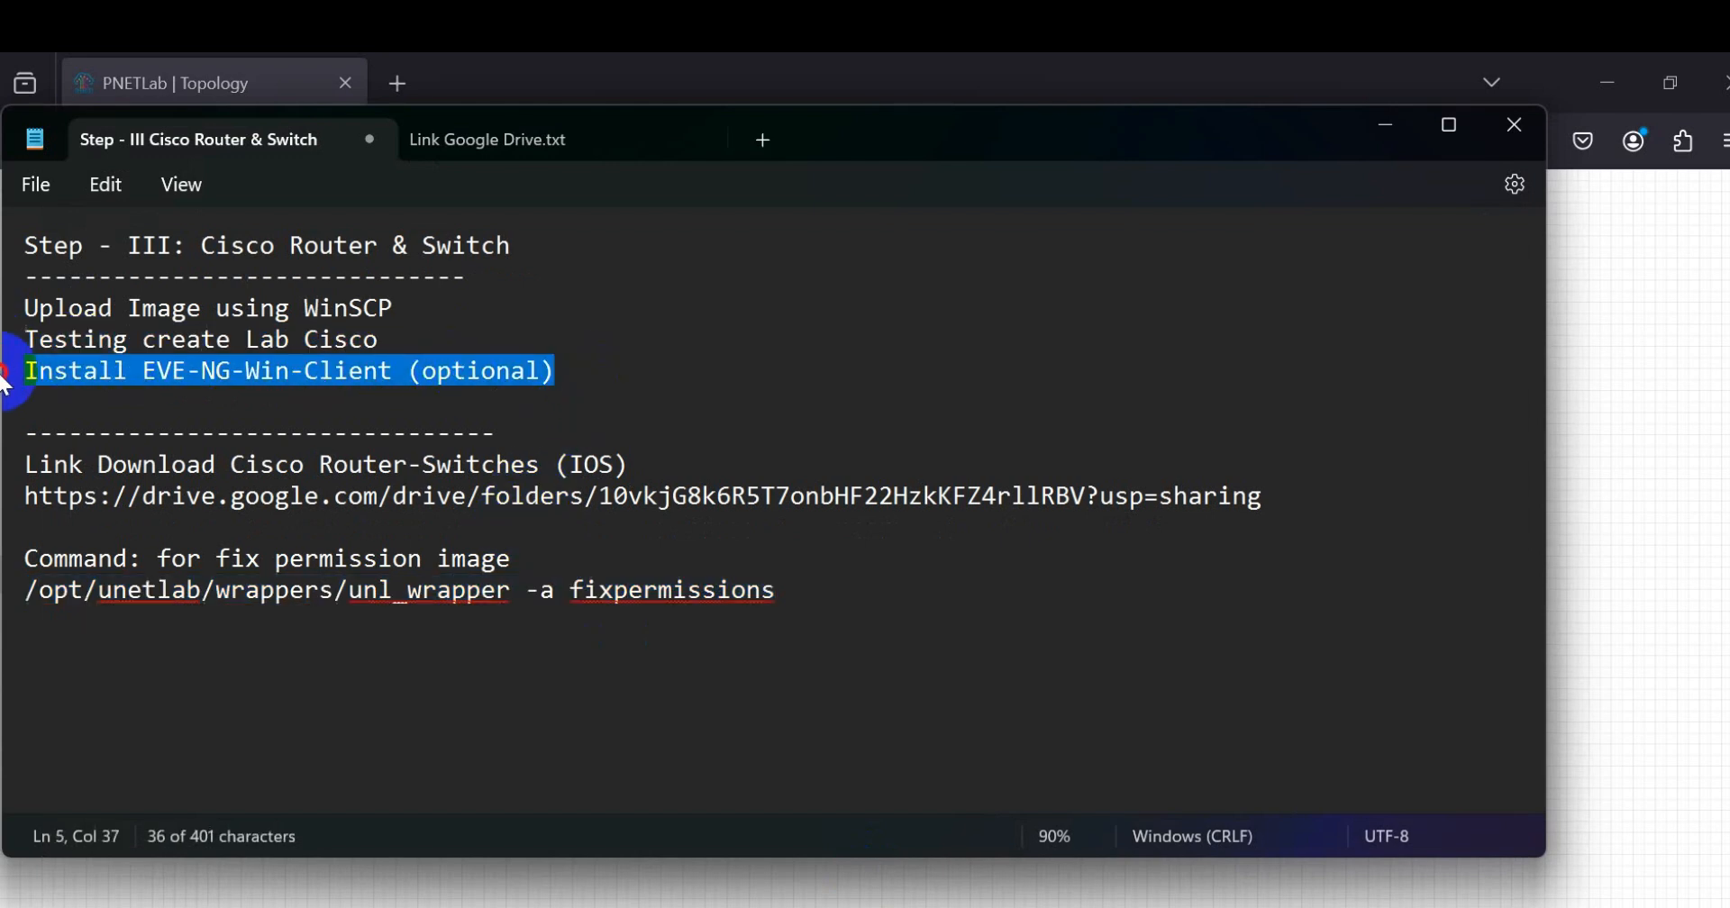
click(142, 380)
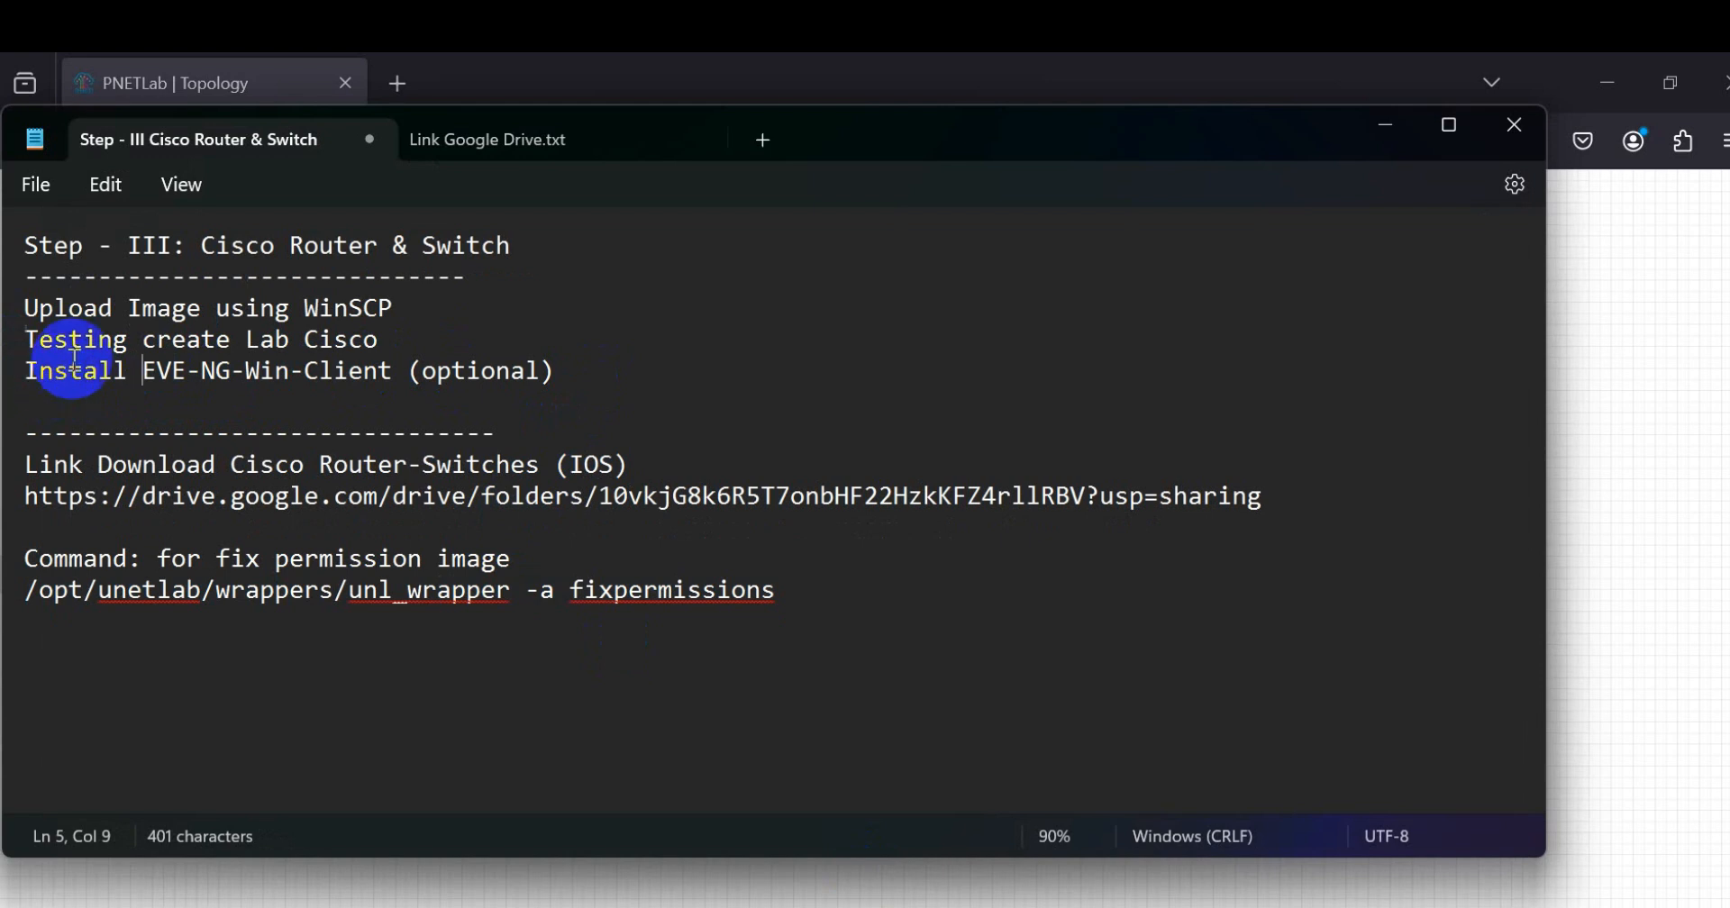
drag(54, 369, 450, 377)
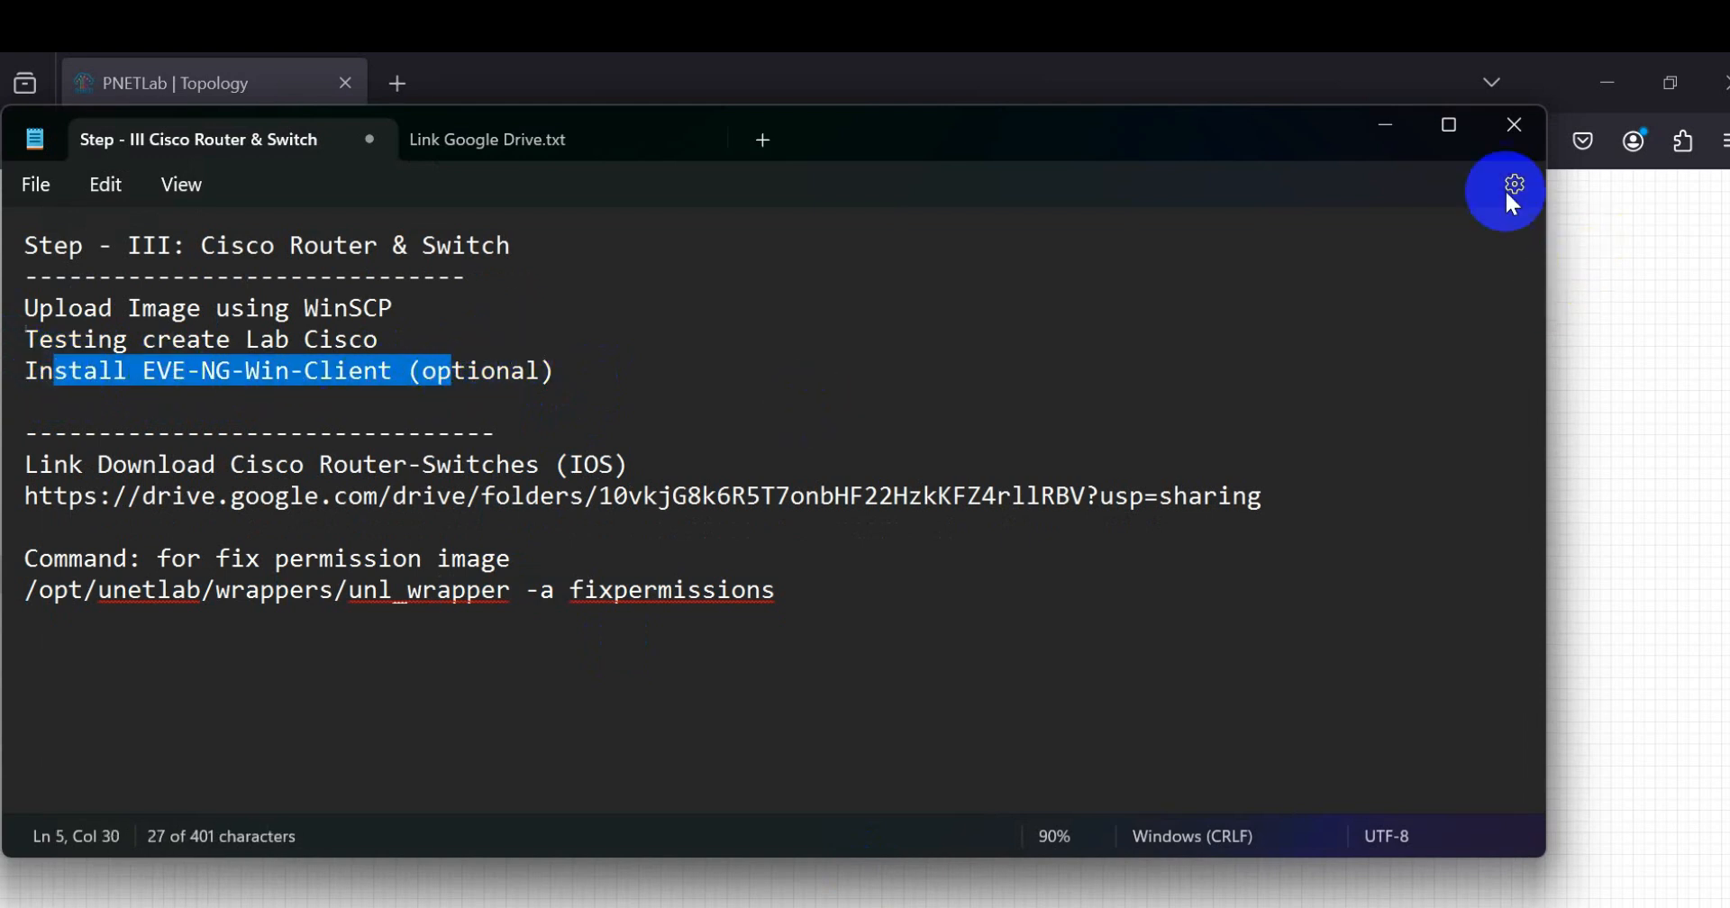
click(1387, 126)
Step: Open router R2's HTML console terminal and move it clear of R2 and R1 in the diagram
mouse_move(27, 603)
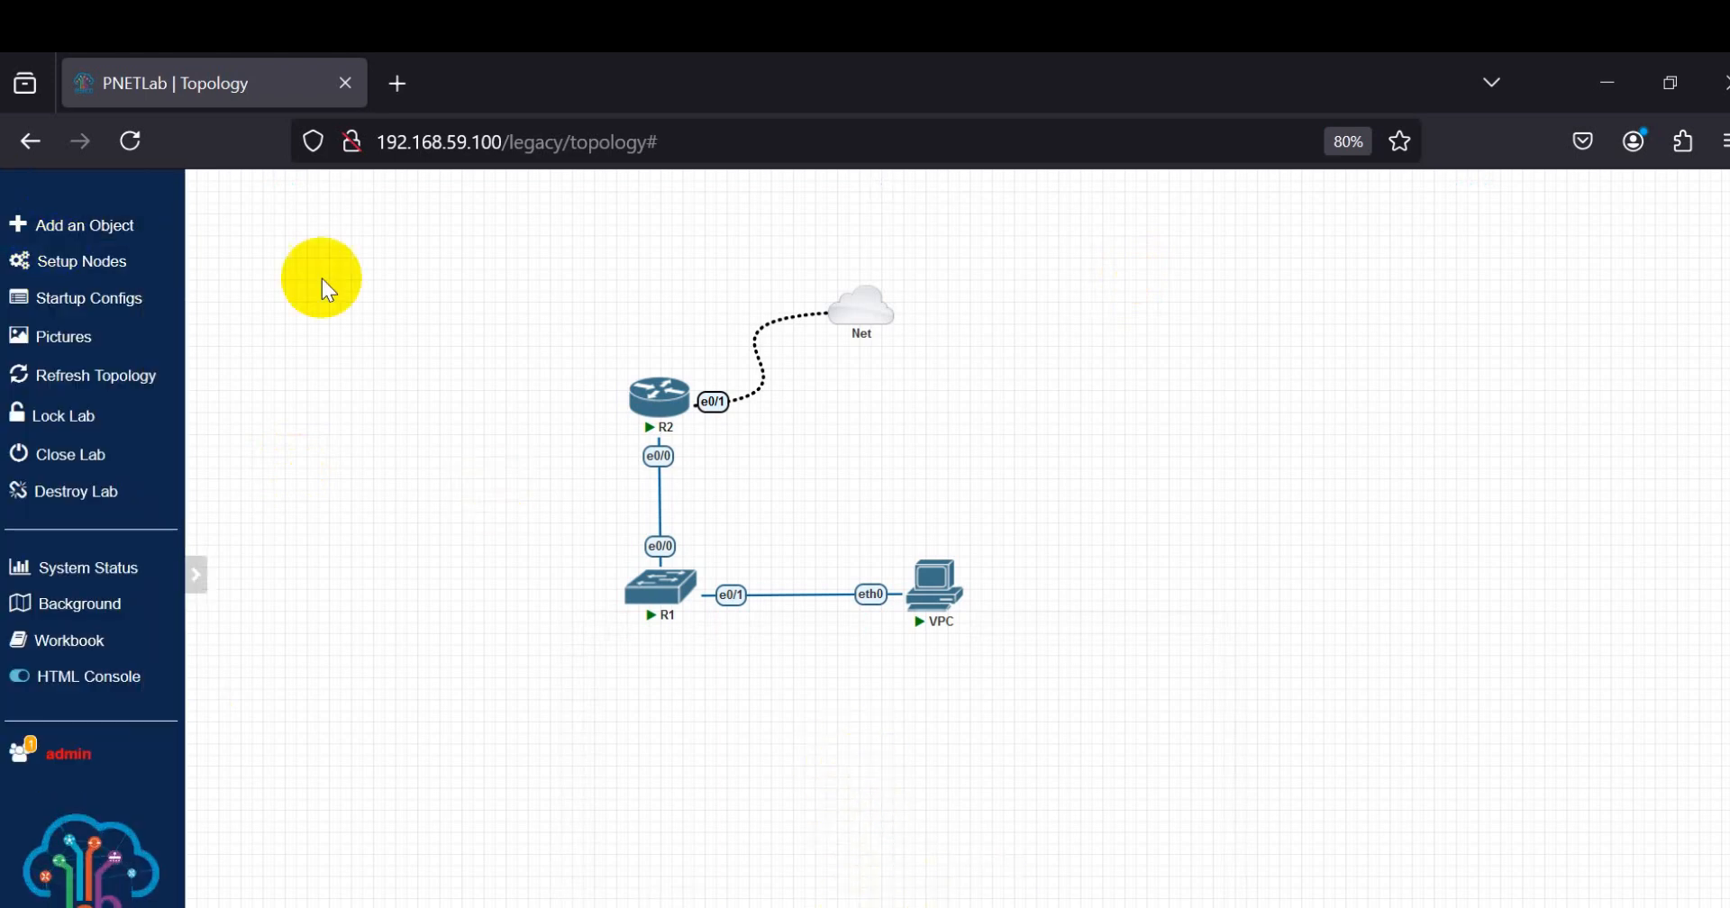
mouse_move(644, 369)
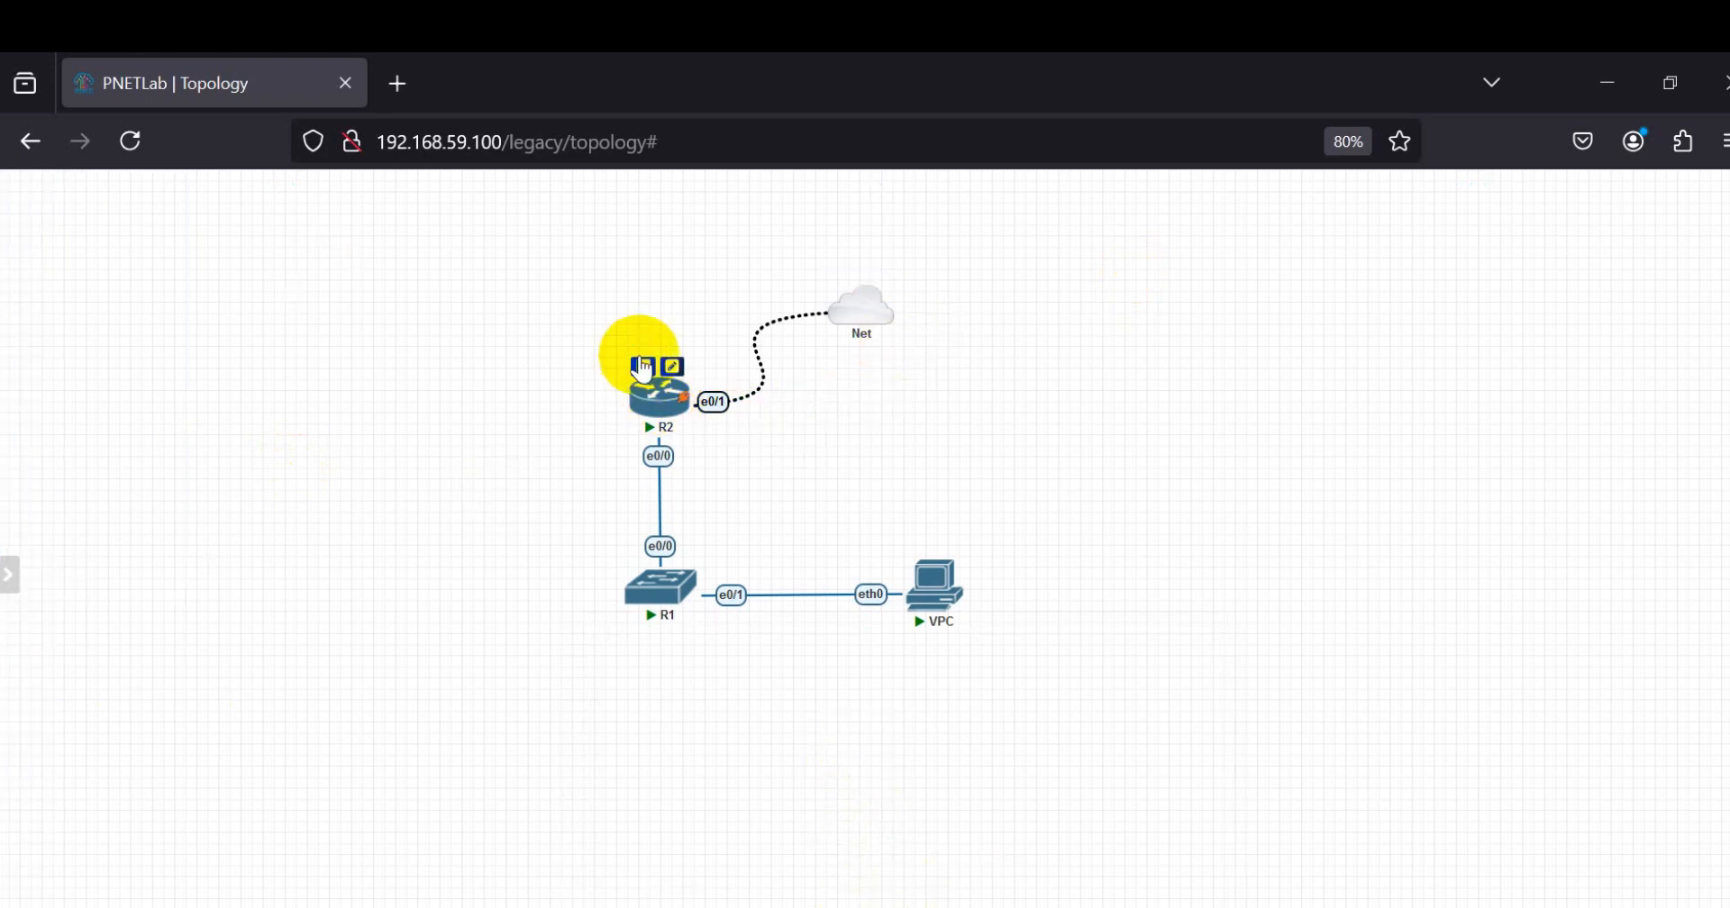
click(650, 406)
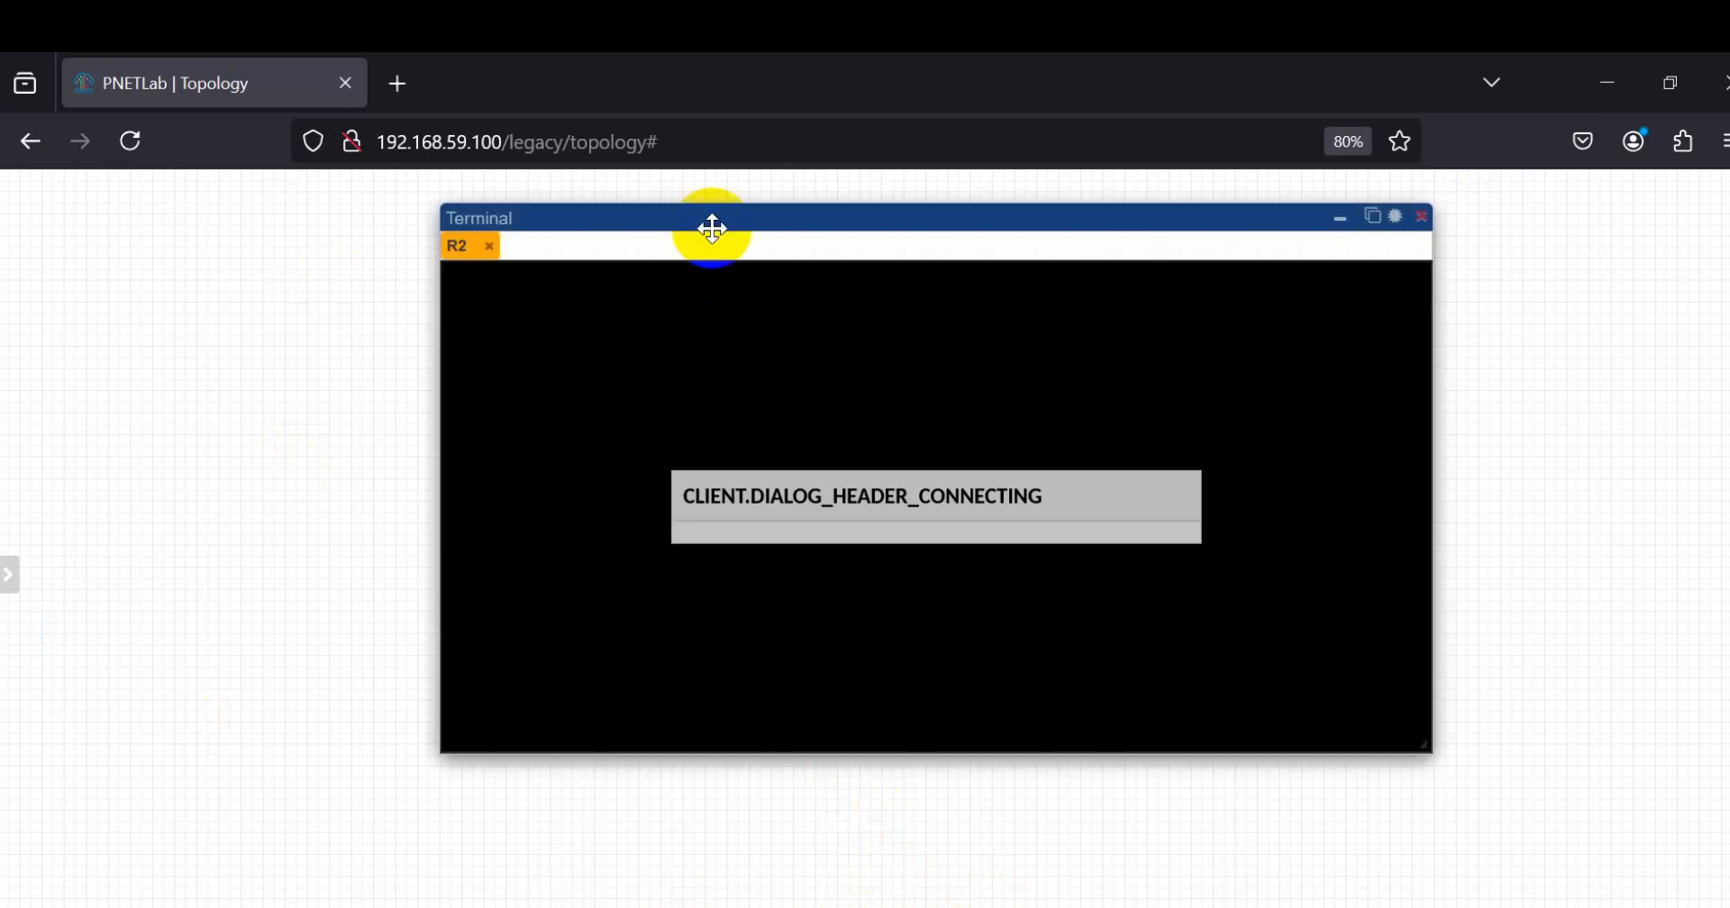
drag(717, 222, 1174, 236)
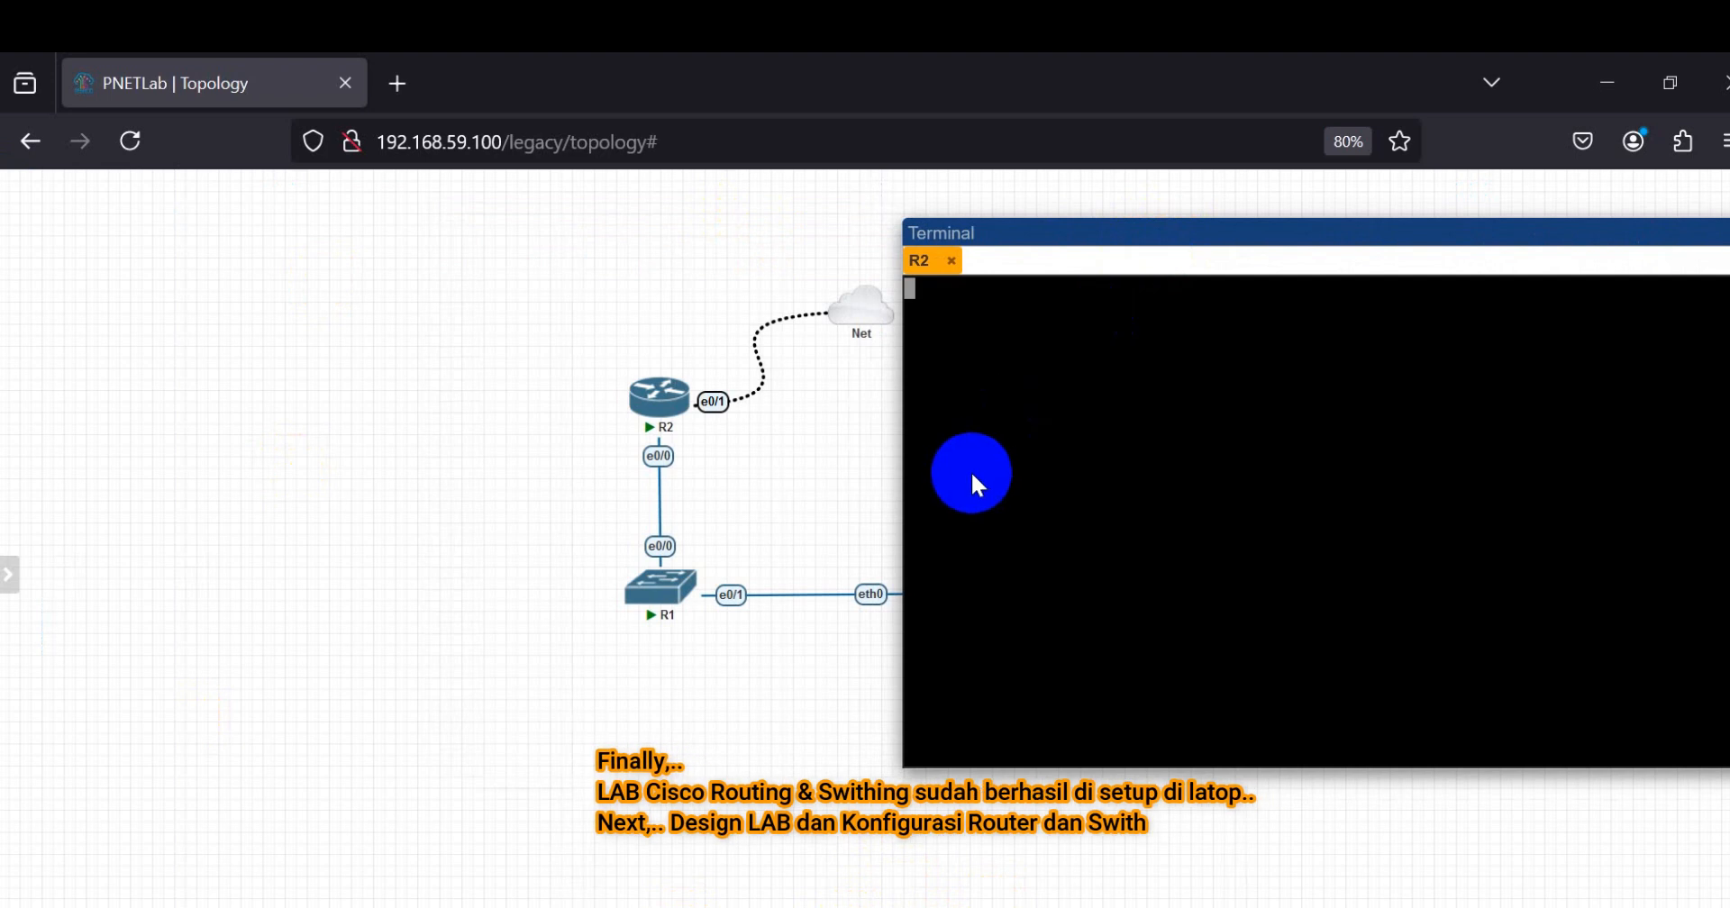
Step: Enter privileged mode on R2 with ena, run sh ver and examine the IOS version line
click(1052, 393)
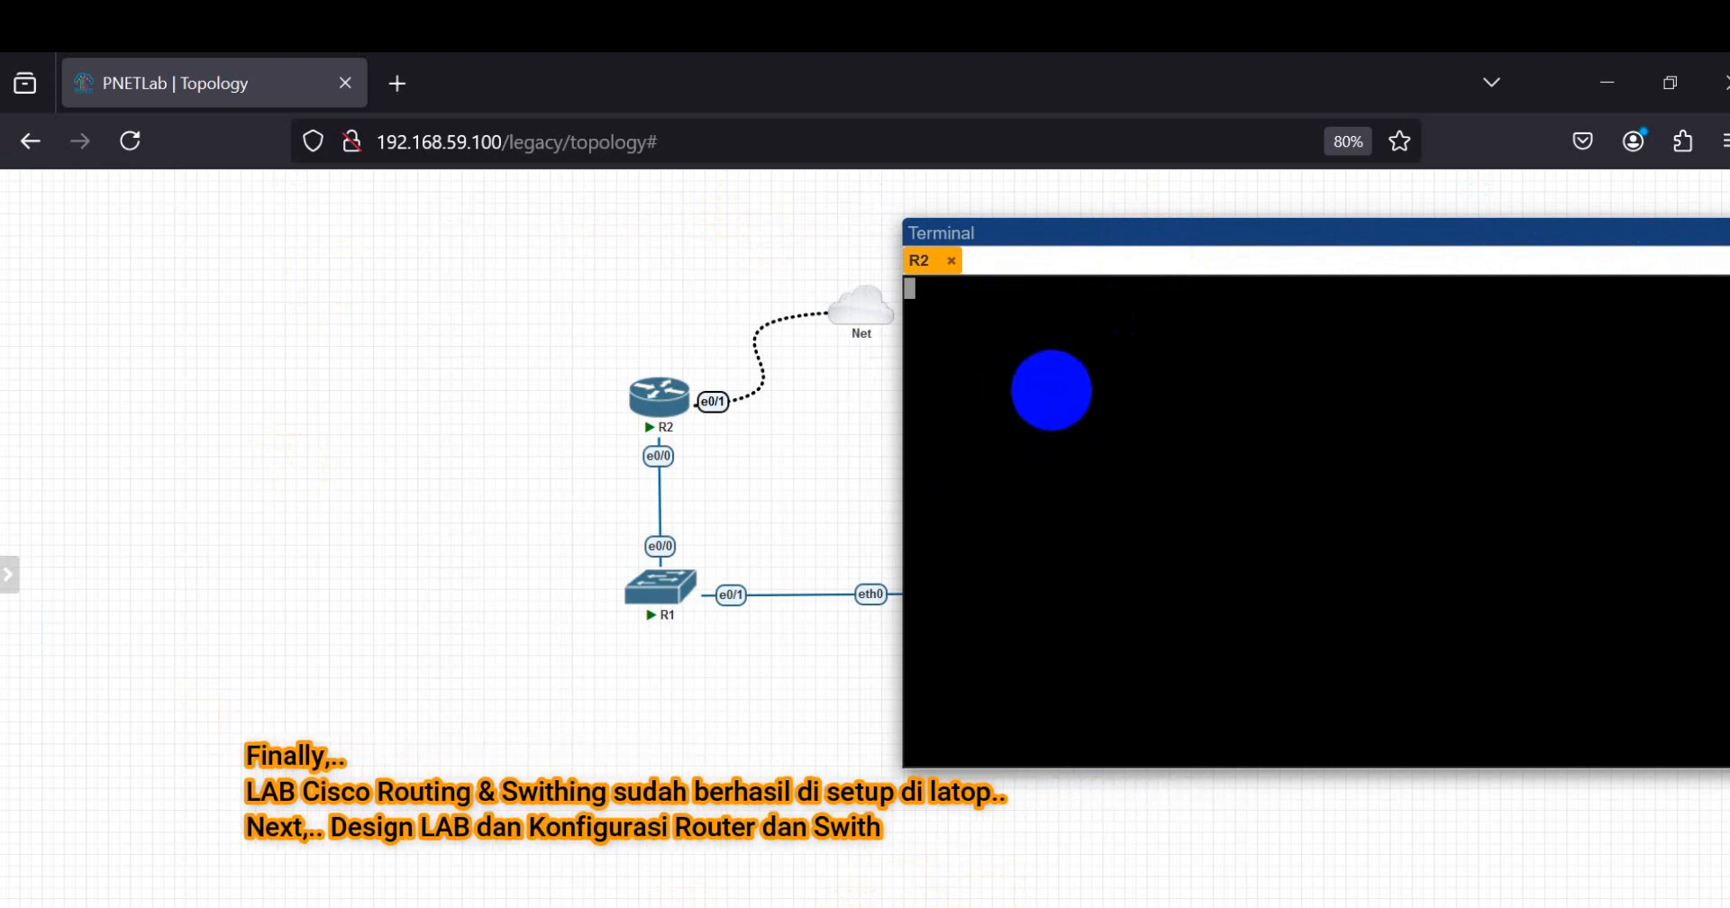
key(Return)
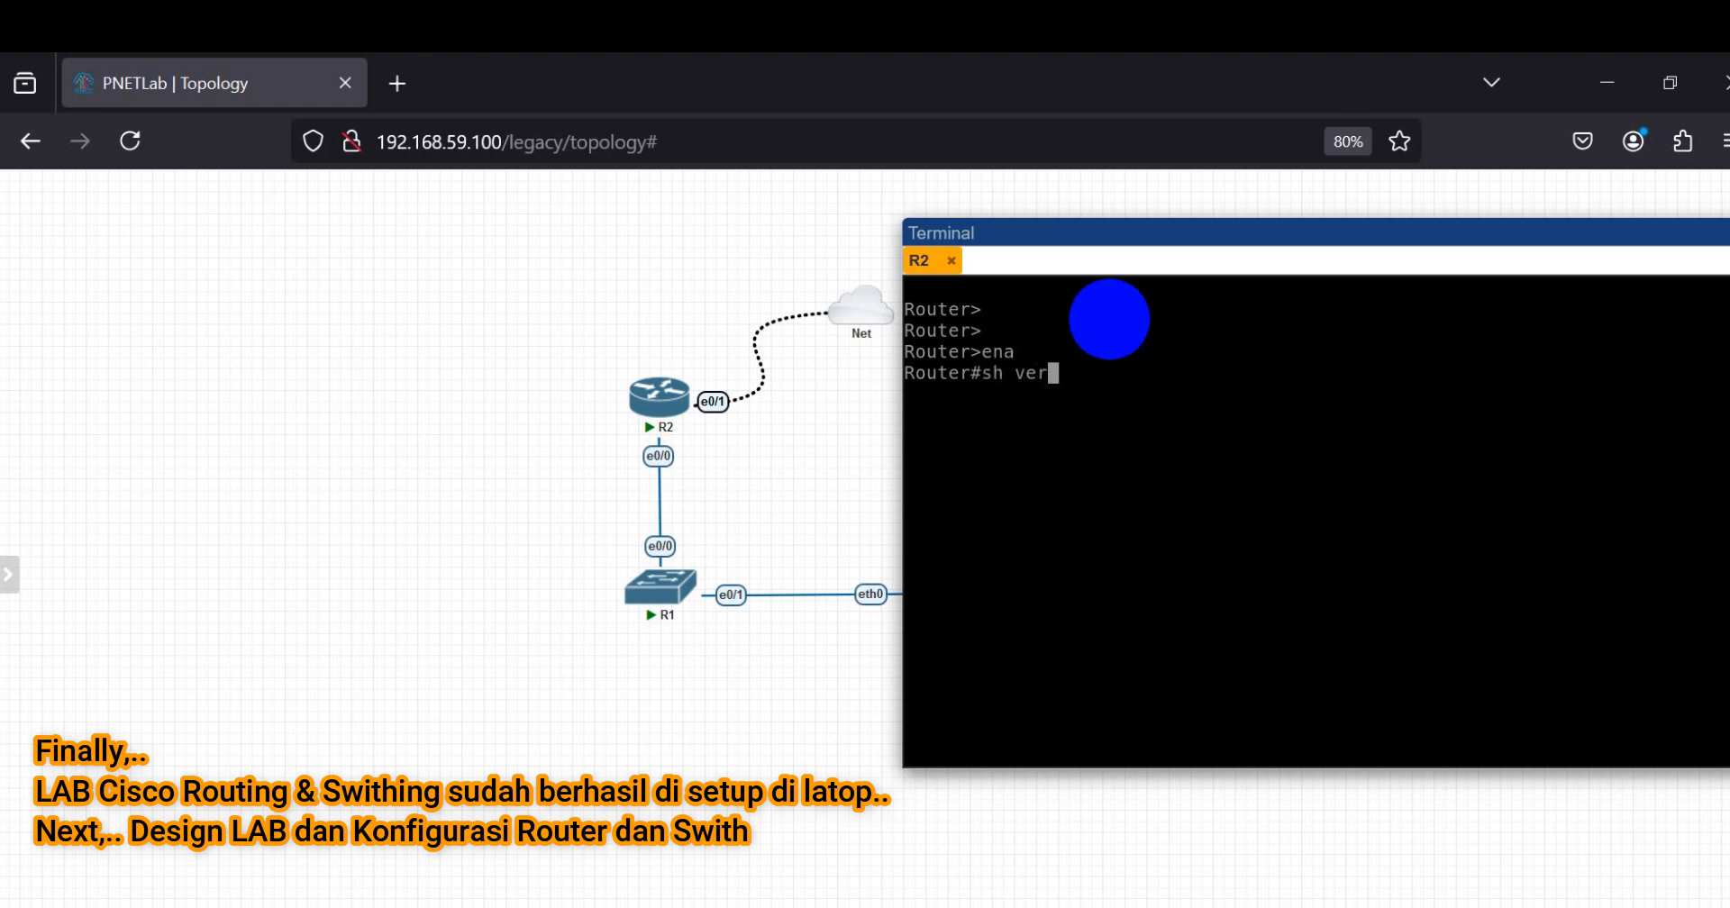
key(Return)
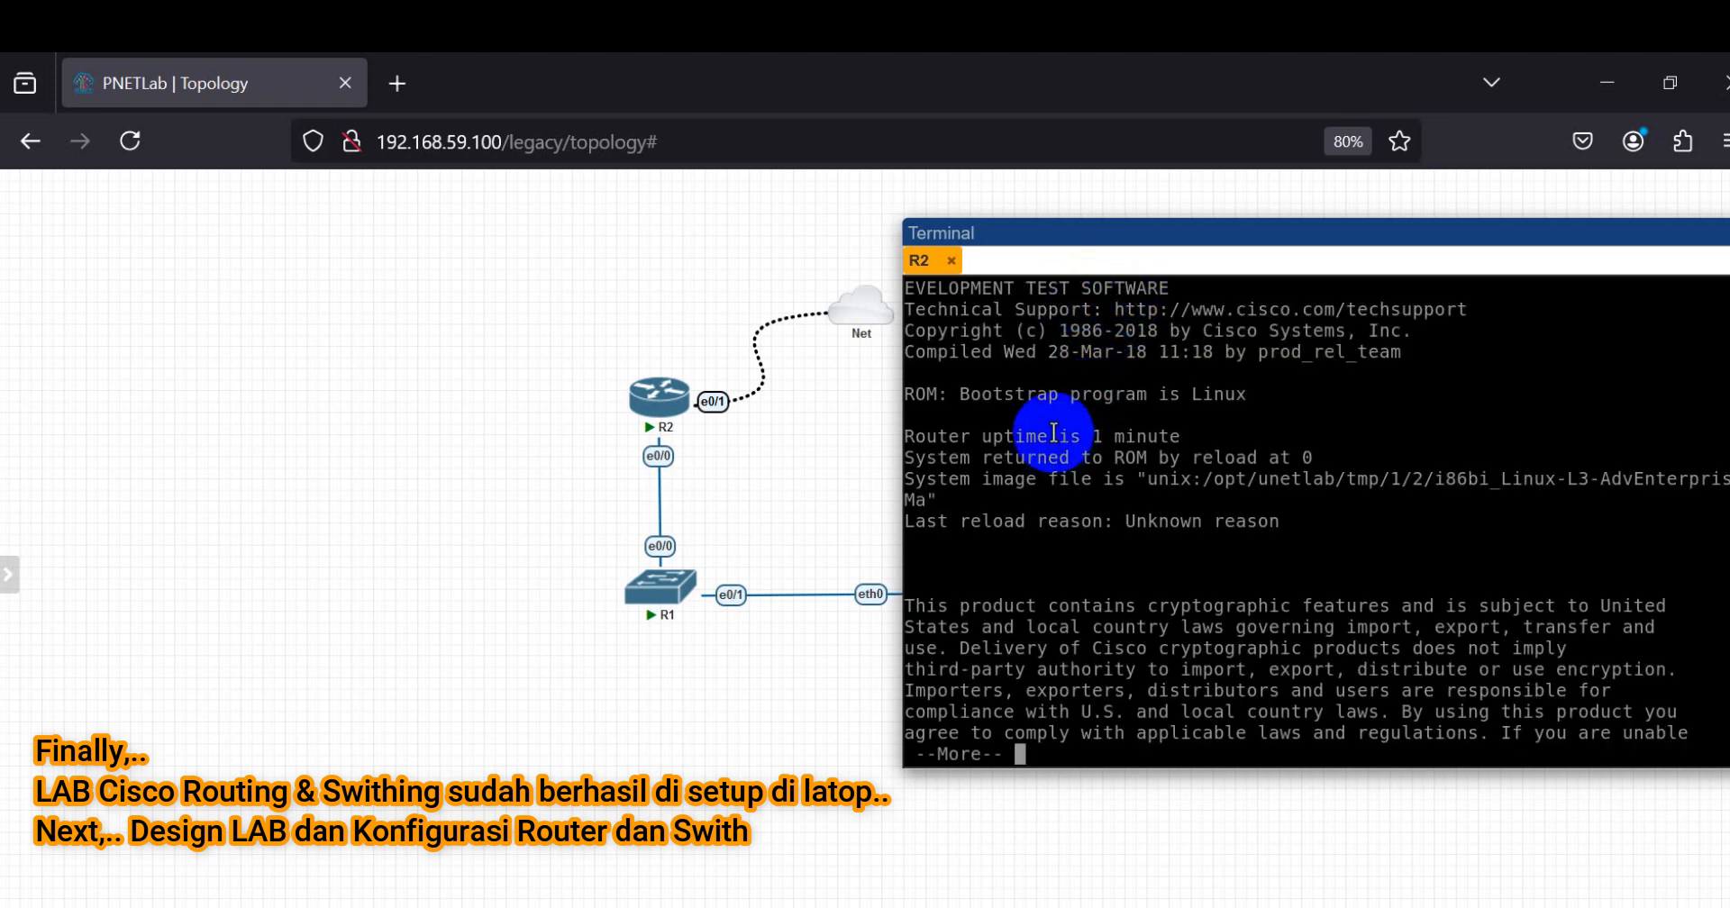
scroll(1115, 448, up, 2)
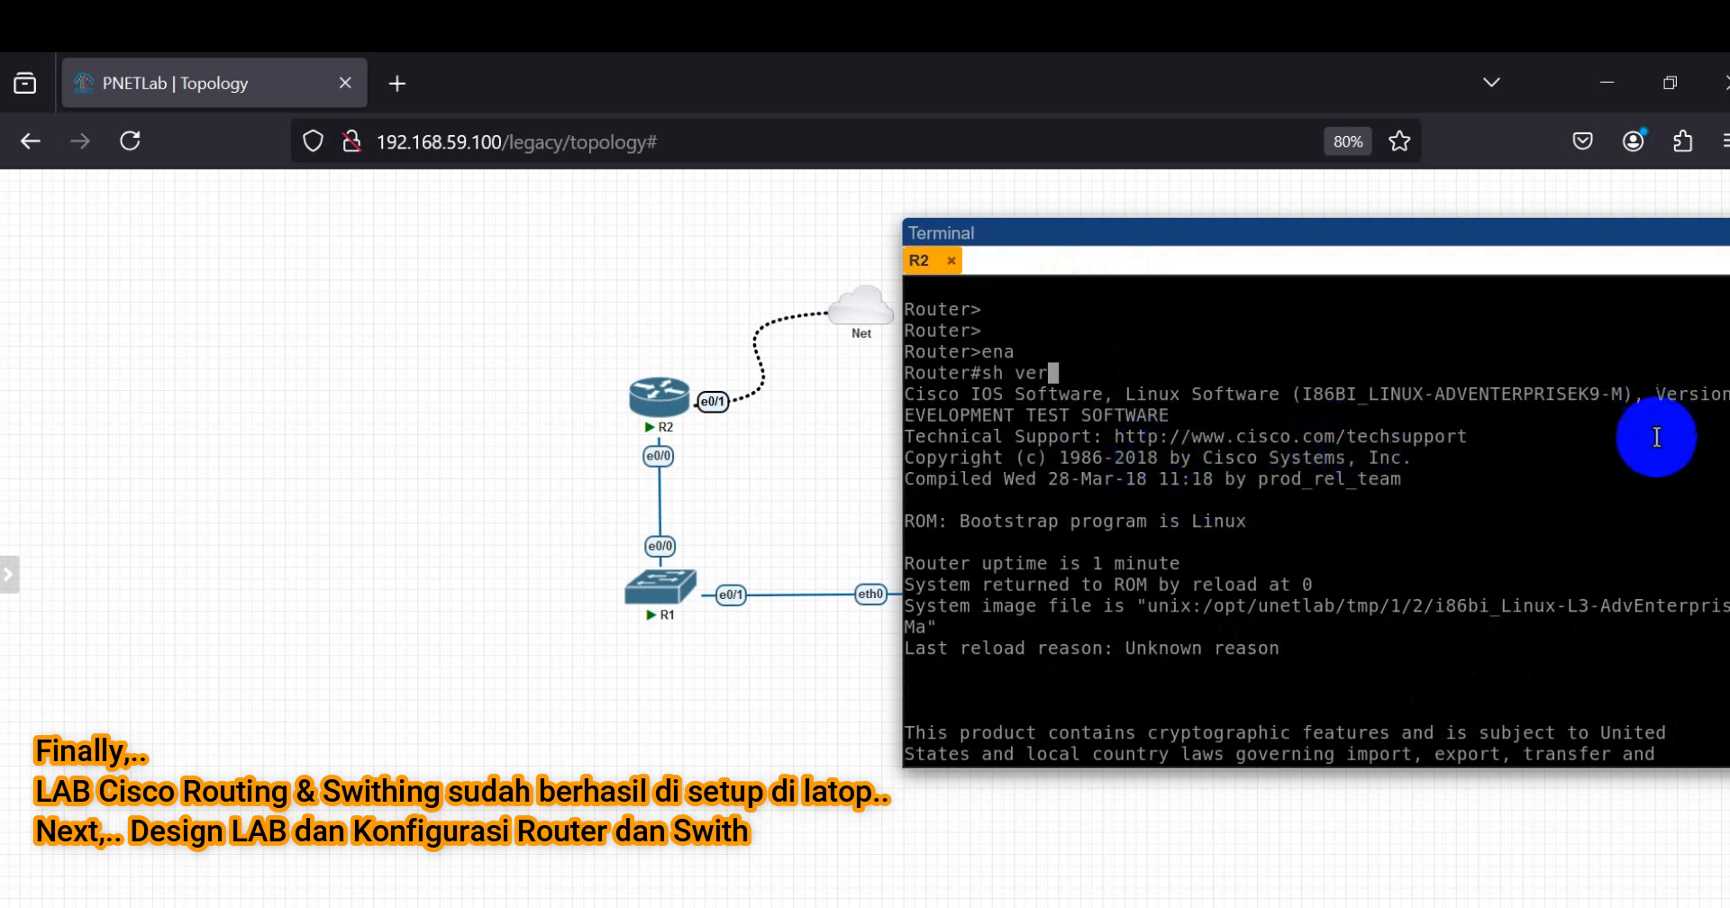
drag(1436, 226, 1300, 225)
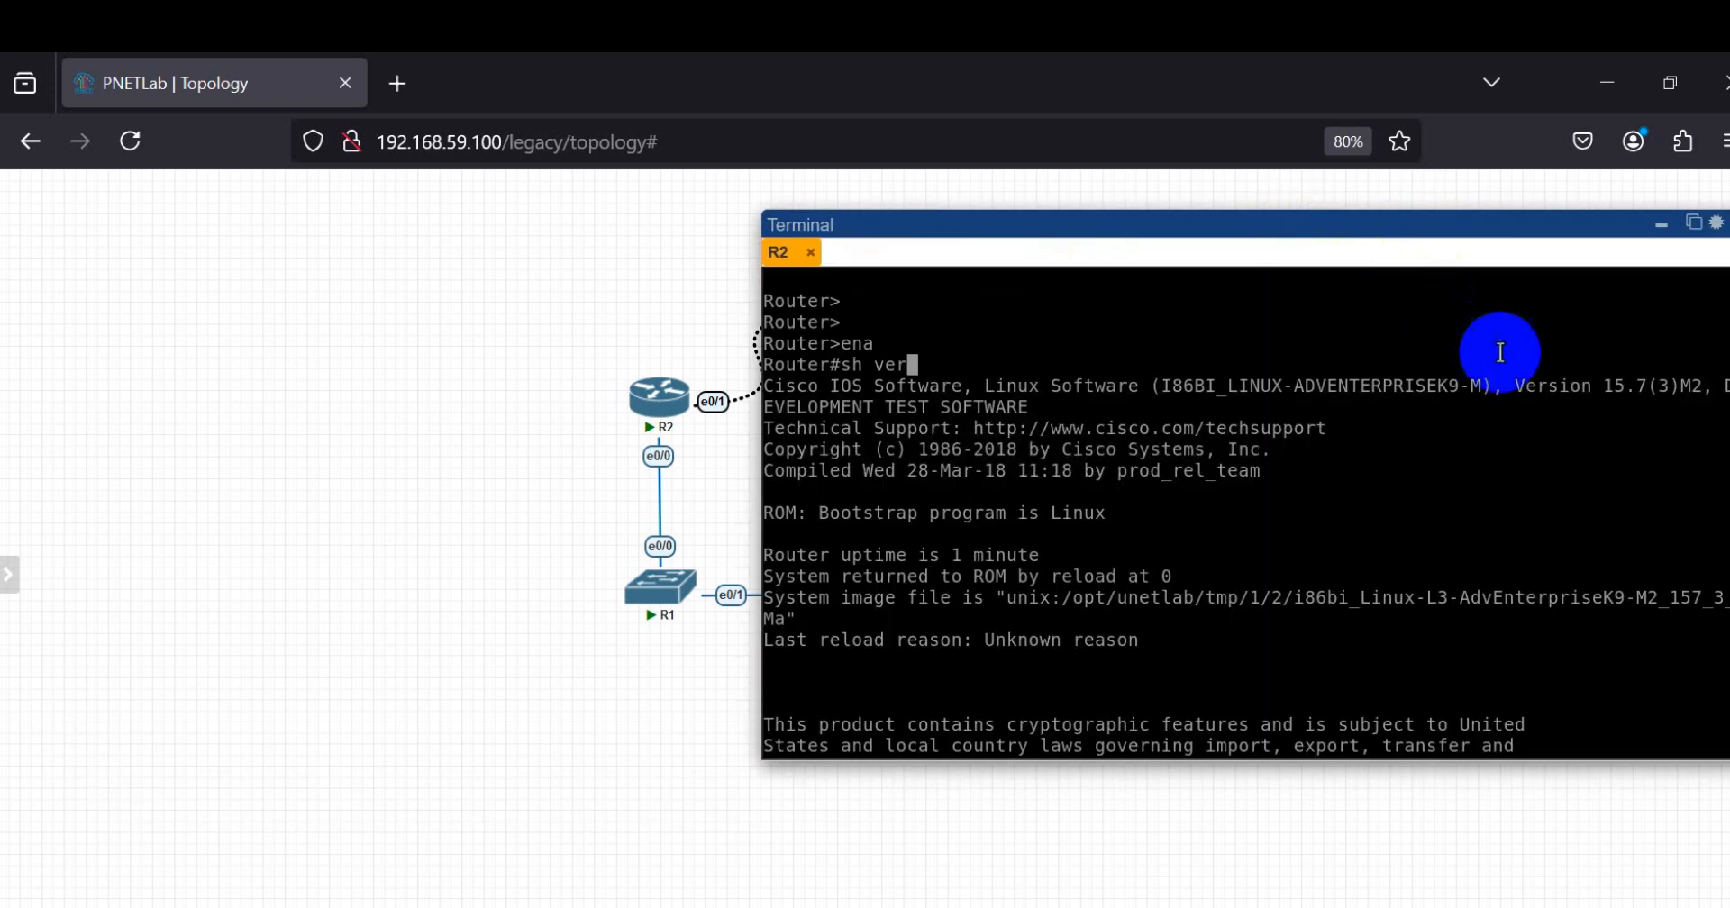
drag(1523, 386, 1641, 407)
click(1481, 407)
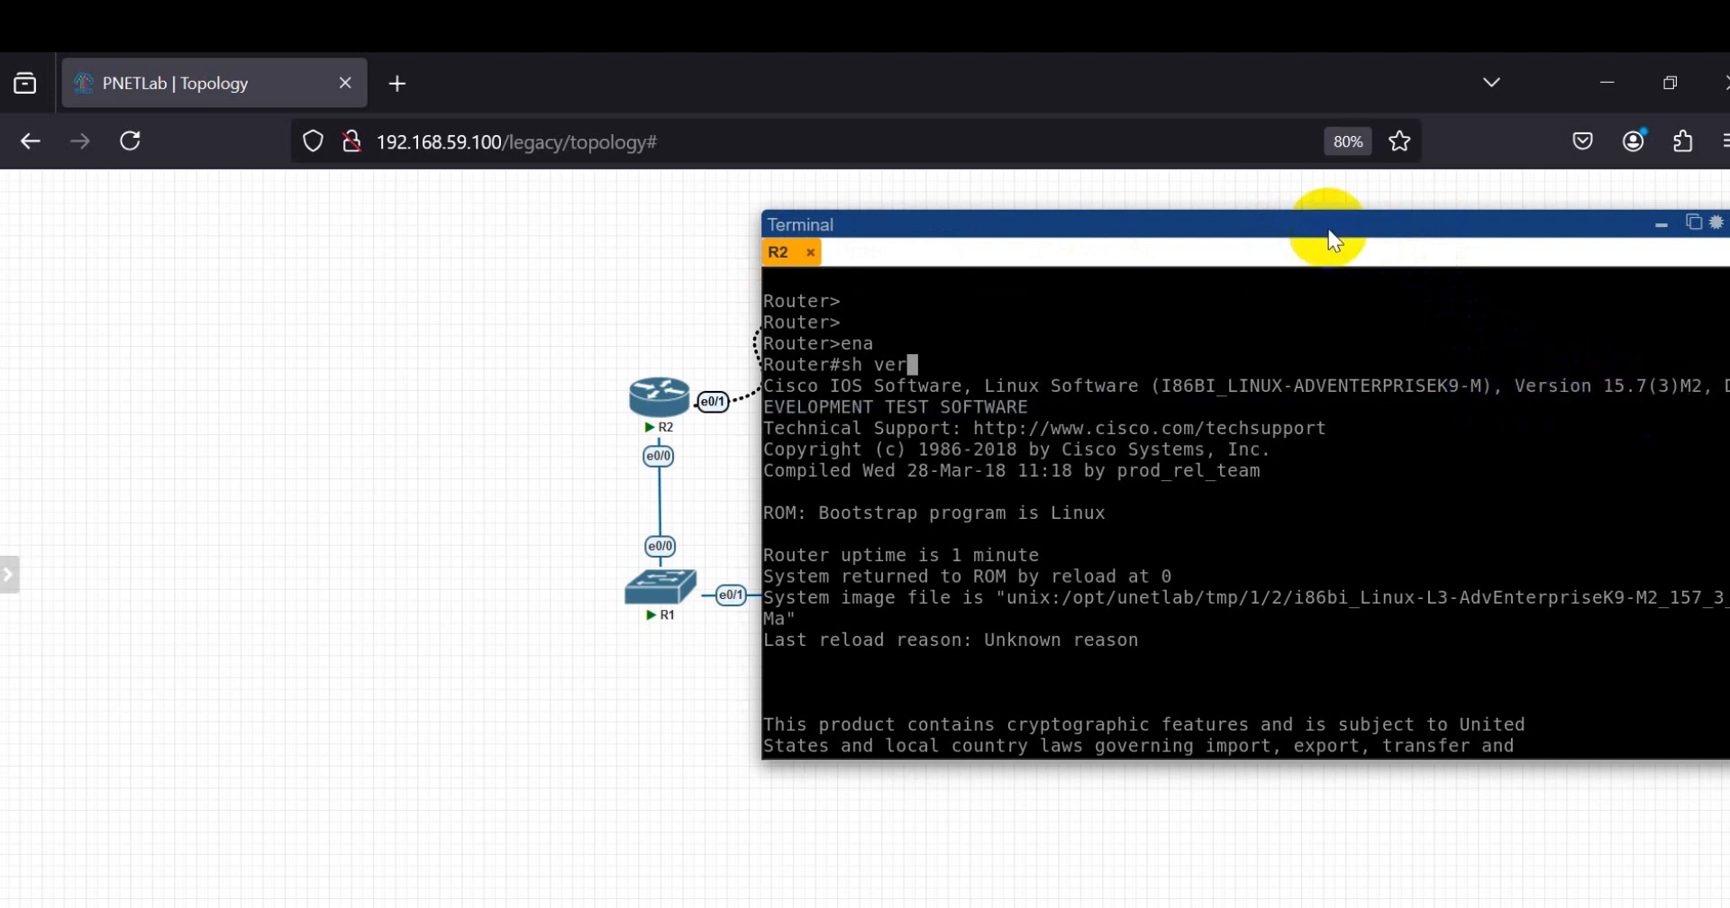
drag(1224, 224, 1360, 224)
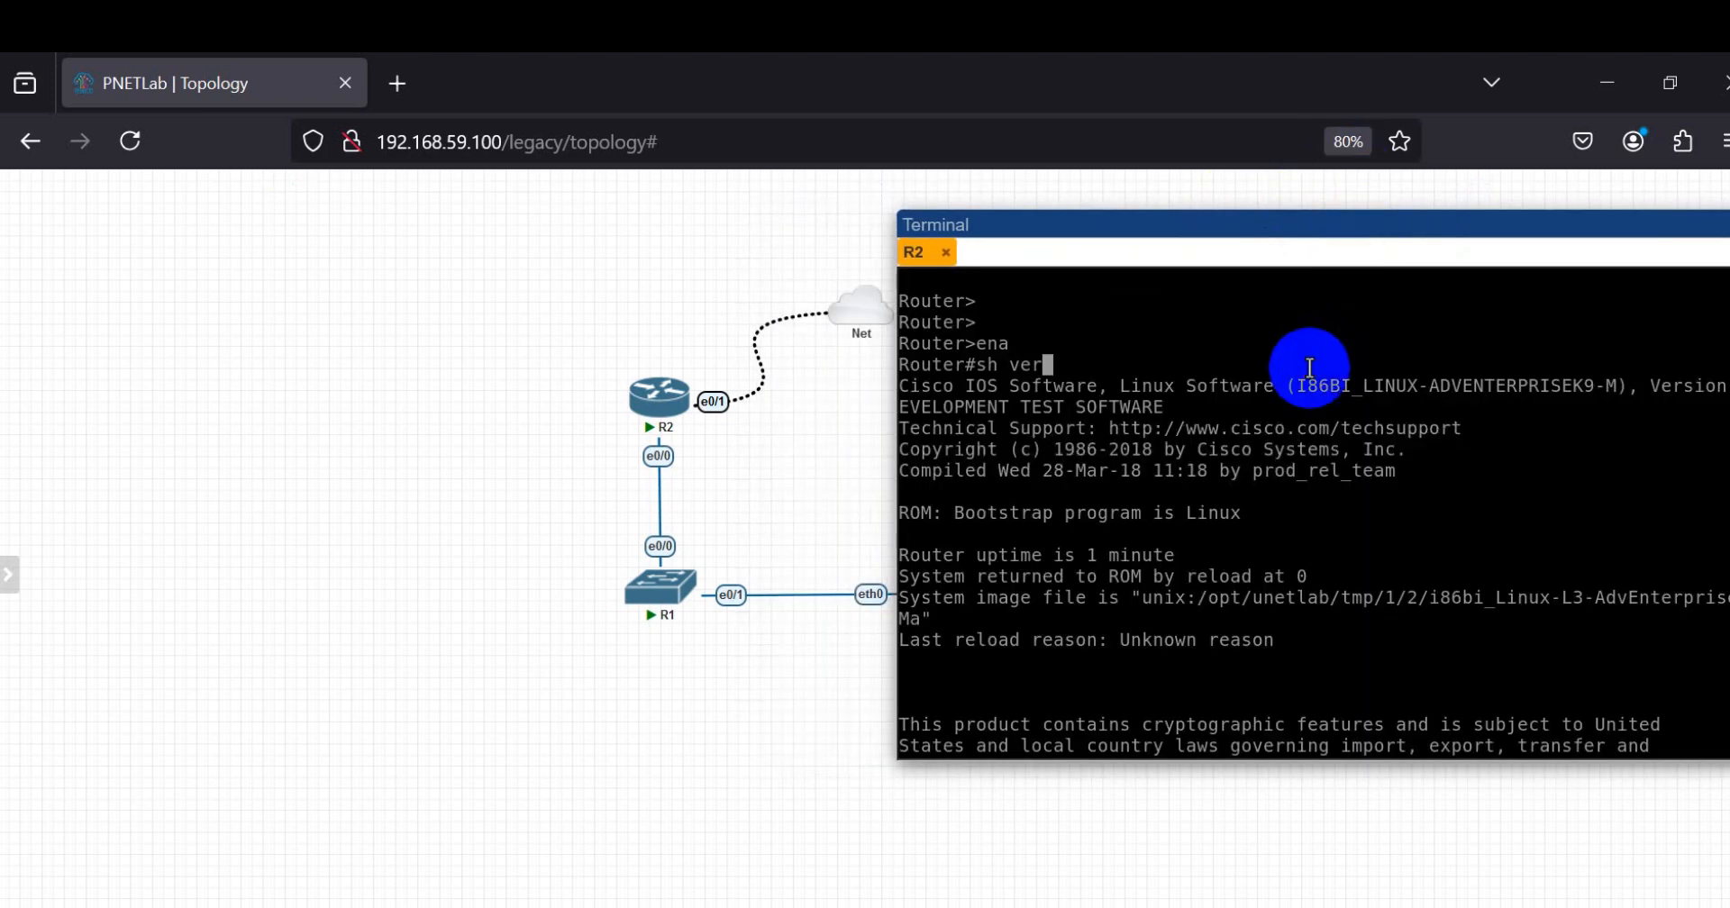
Step: Leave R2's version output, enter configuration mode with conf t and select interface ethernet 0/1
key(Return)
key(Return)
key(Return)
key(Return)
text(conf t)
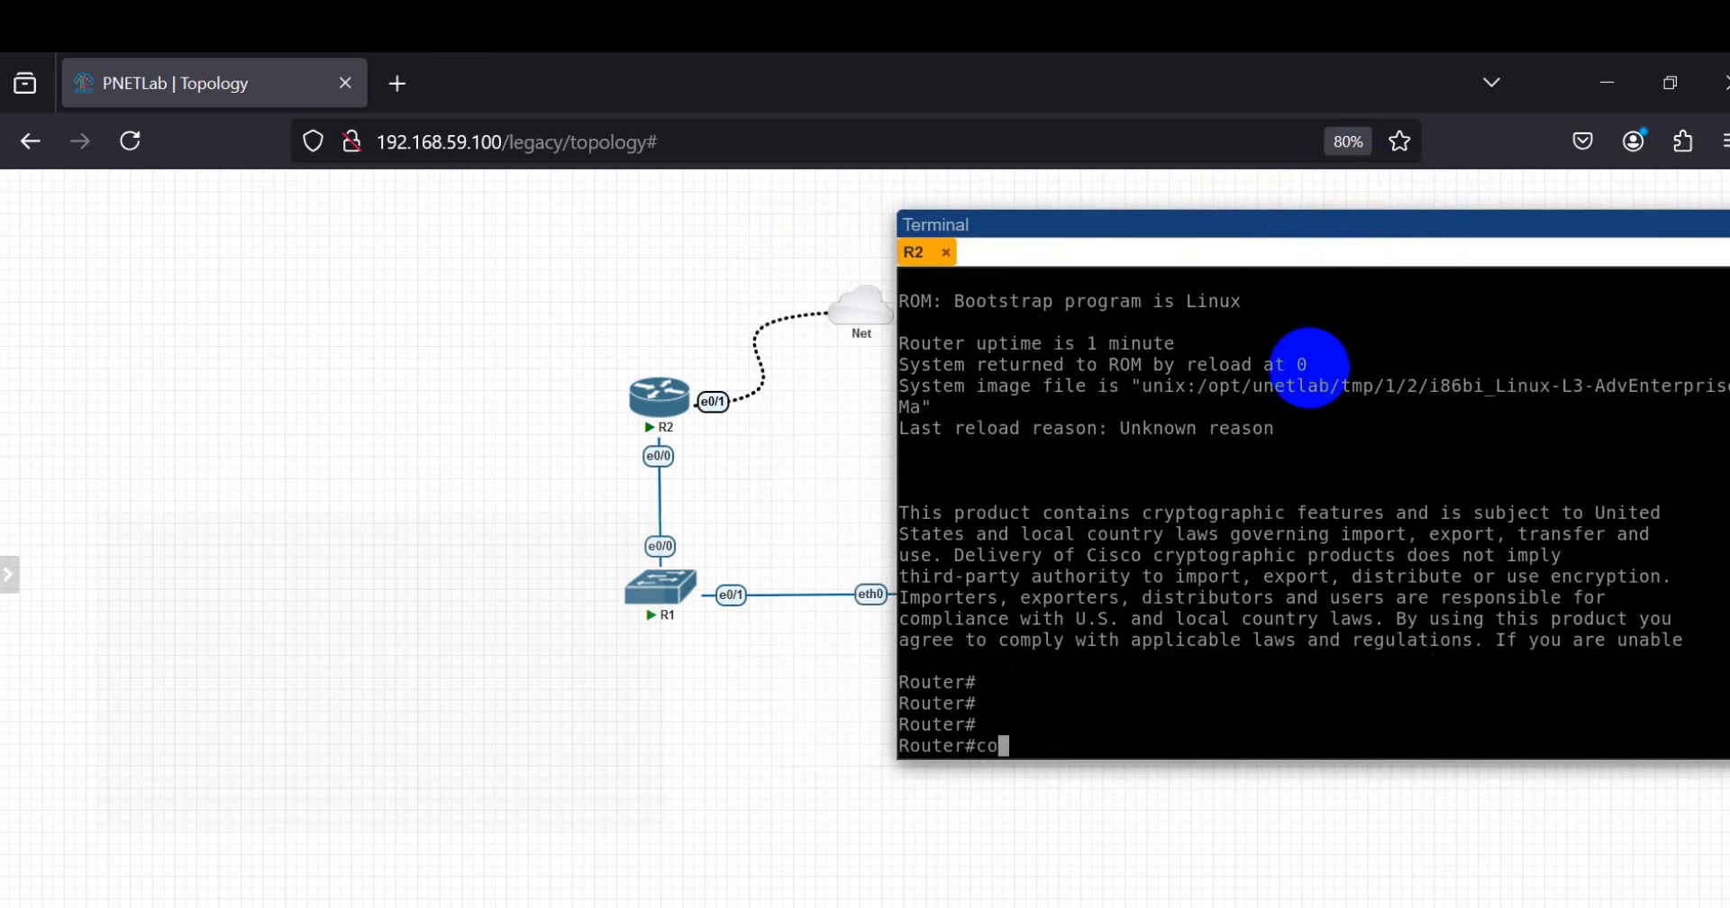
key(Return)
text(int)
key(Tab)
text(eth)
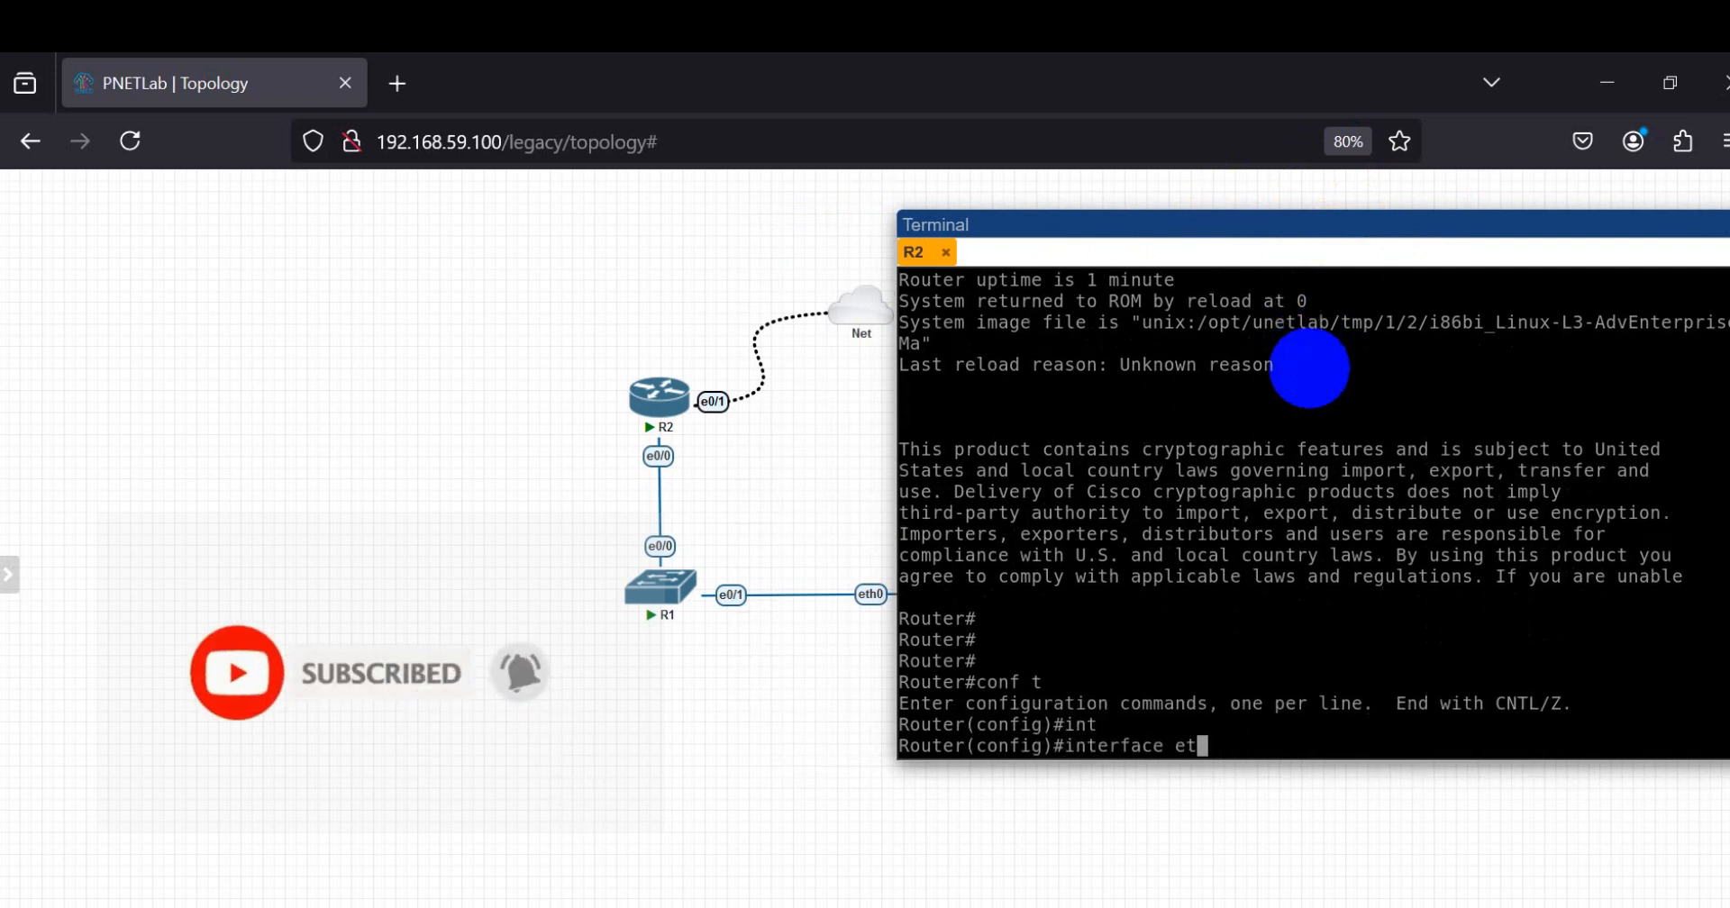
key(Tab)
text(0)
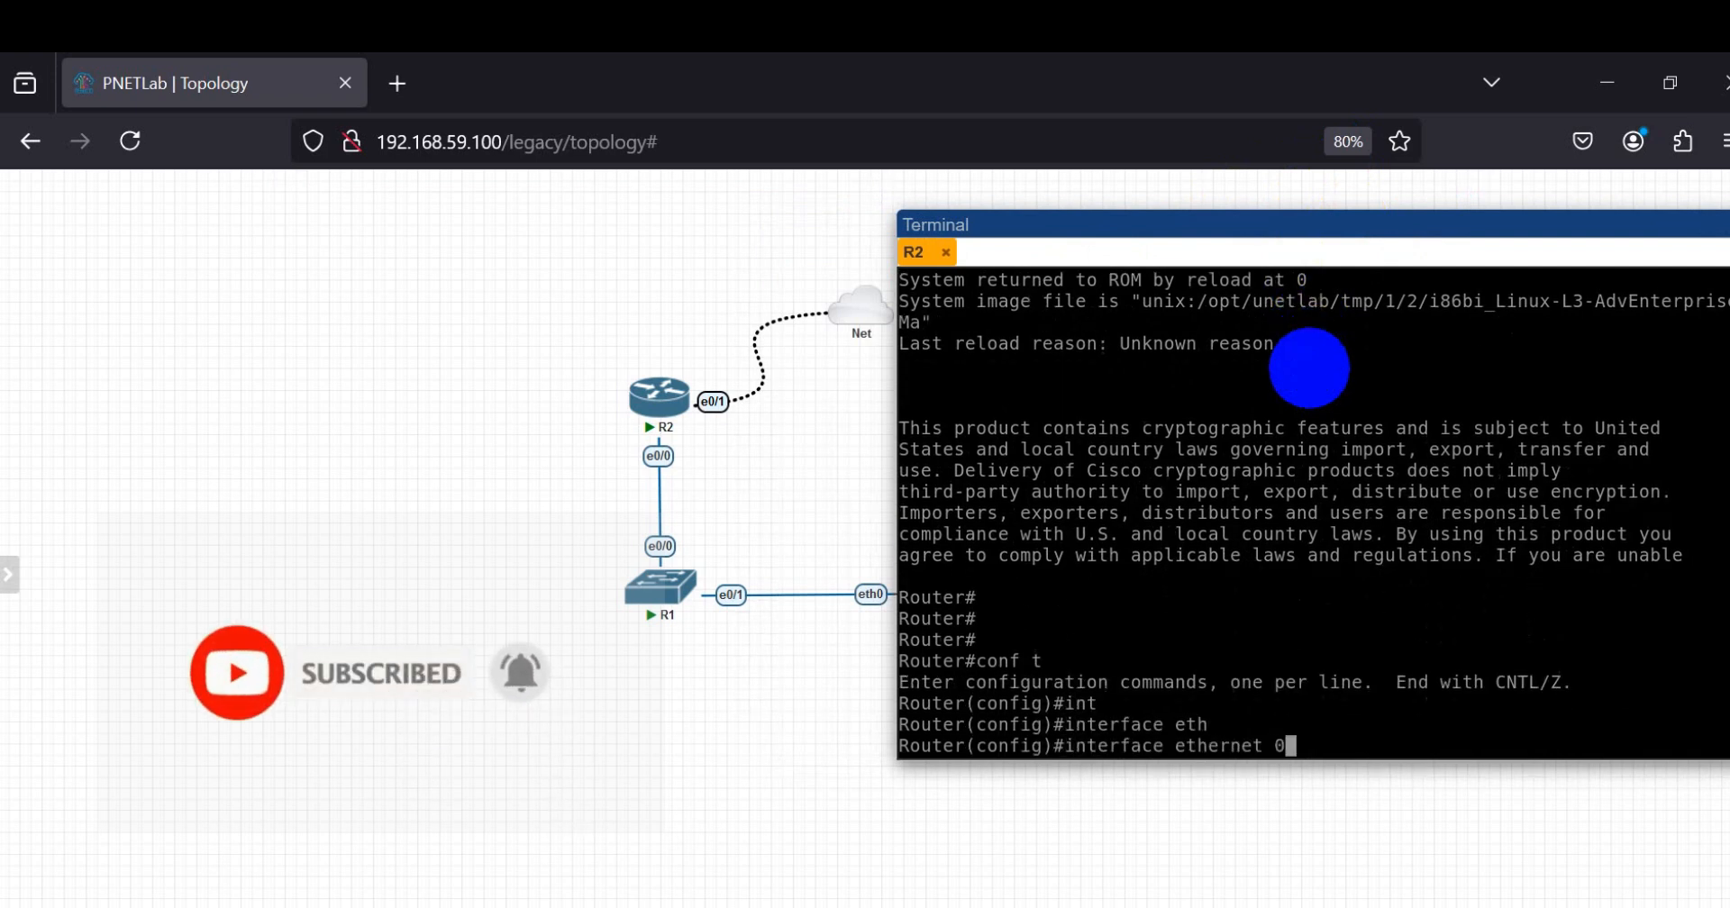
text(/1)
key(Return)
Step: Try the ip address command on ethernet 0/1 without values and check the PNETLab server's IP in the page URL
text(\)
key(BackSpace)
text(ip add)
key(Tab)
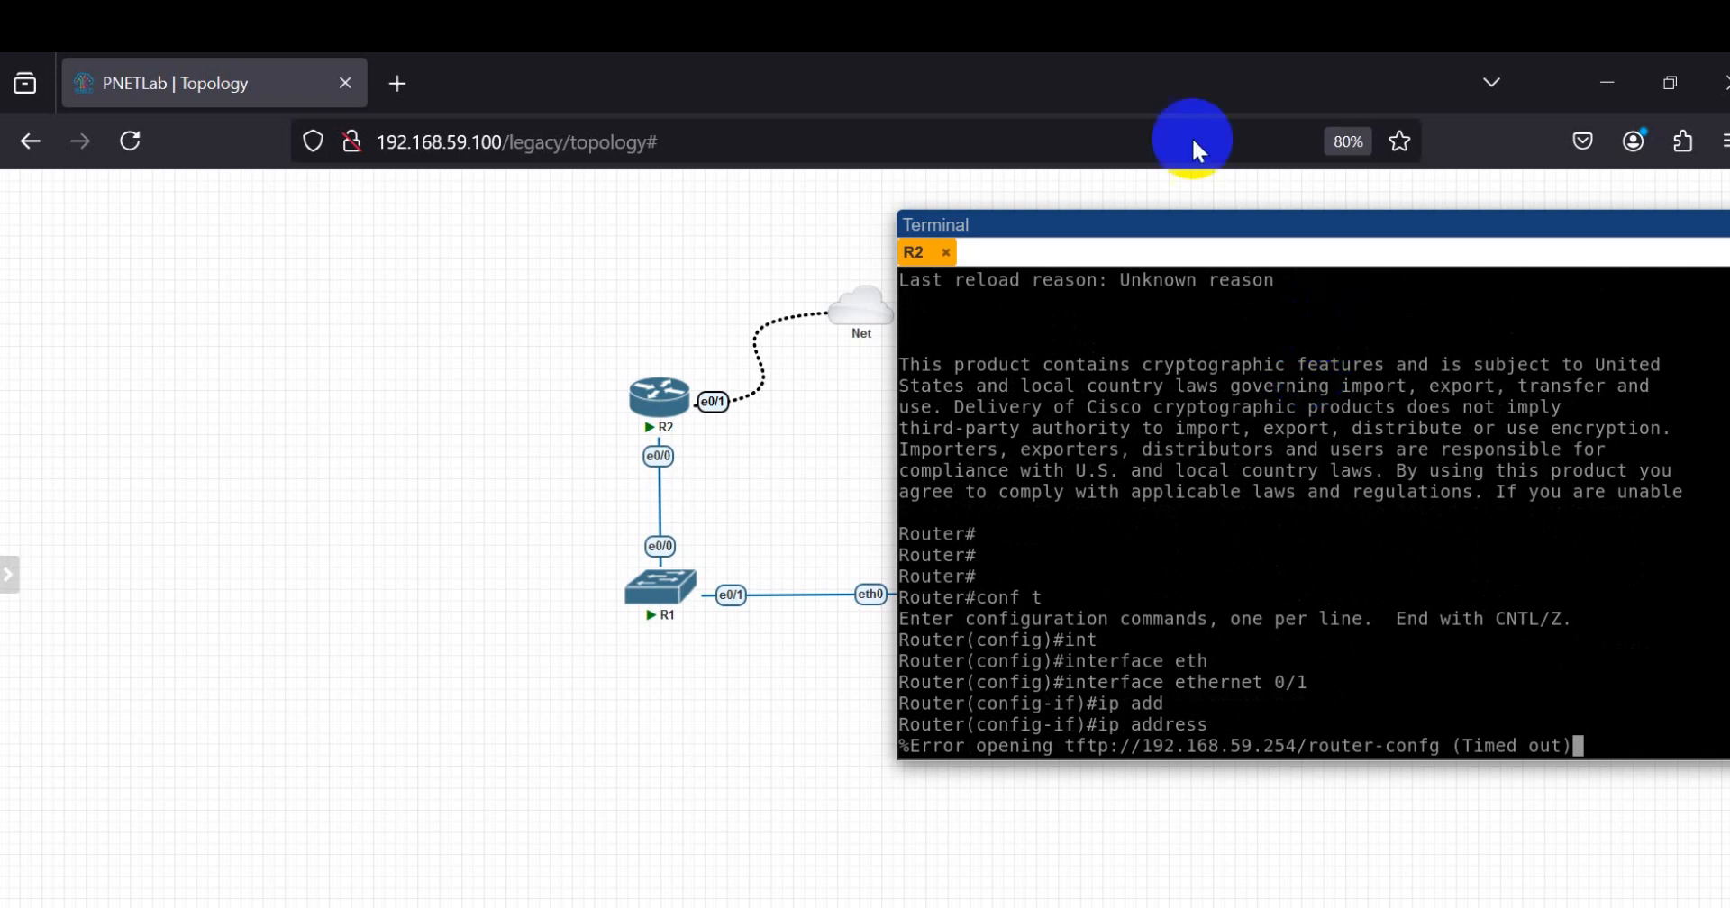
click(383, 142)
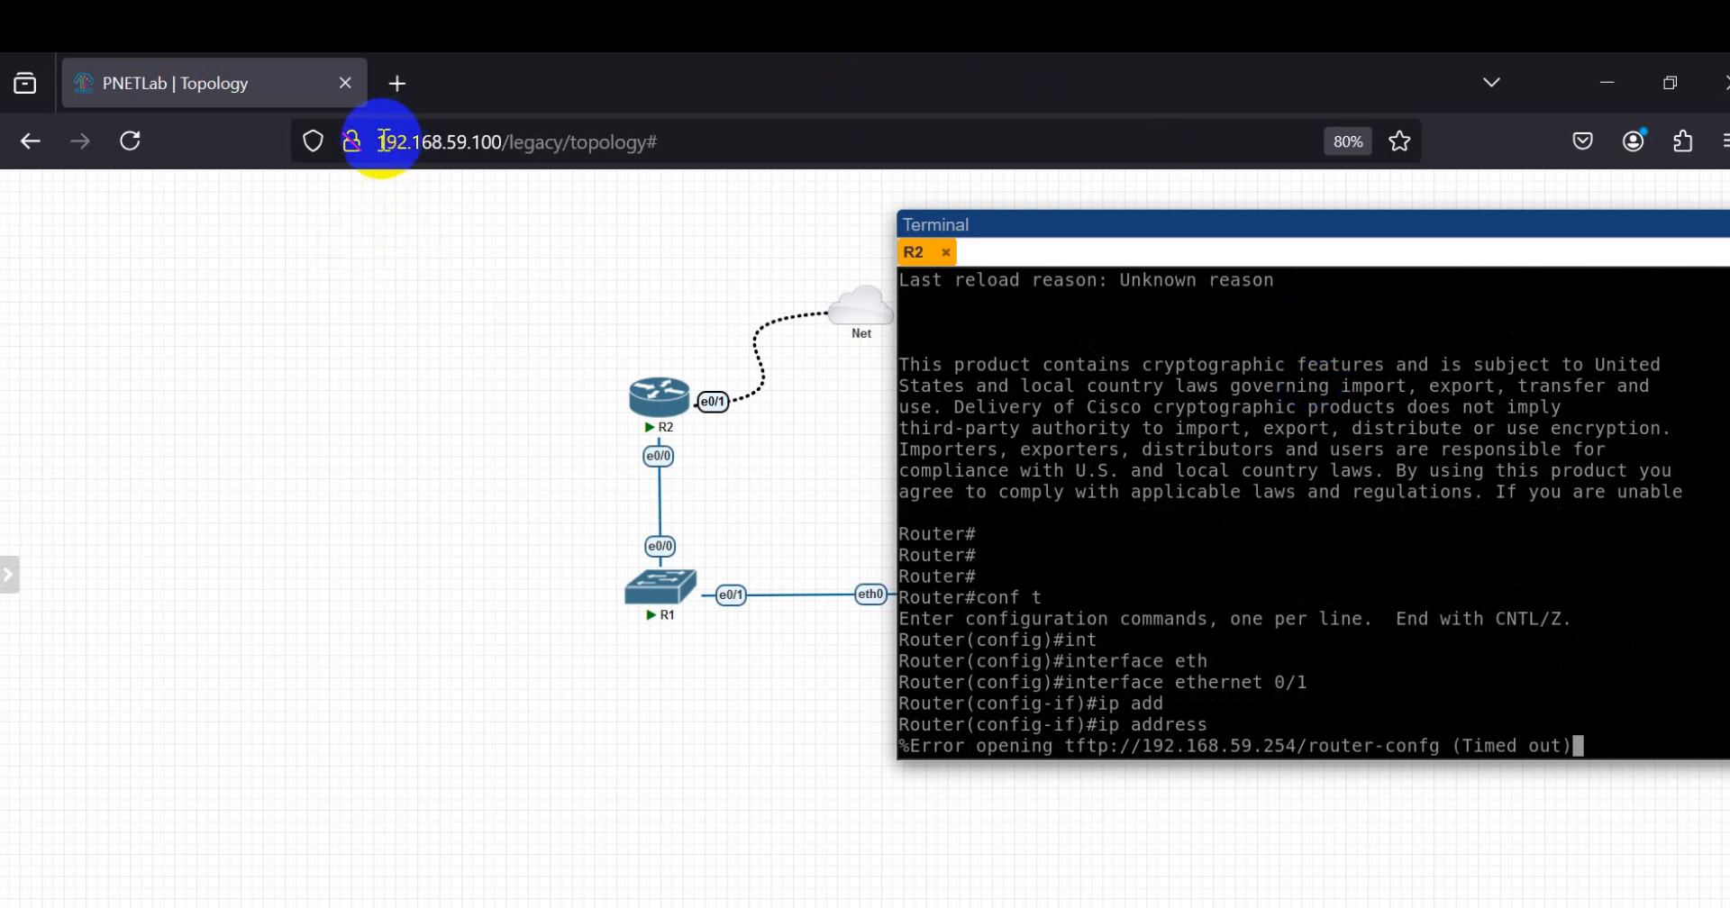
drag(381, 142, 470, 148)
click(1613, 581)
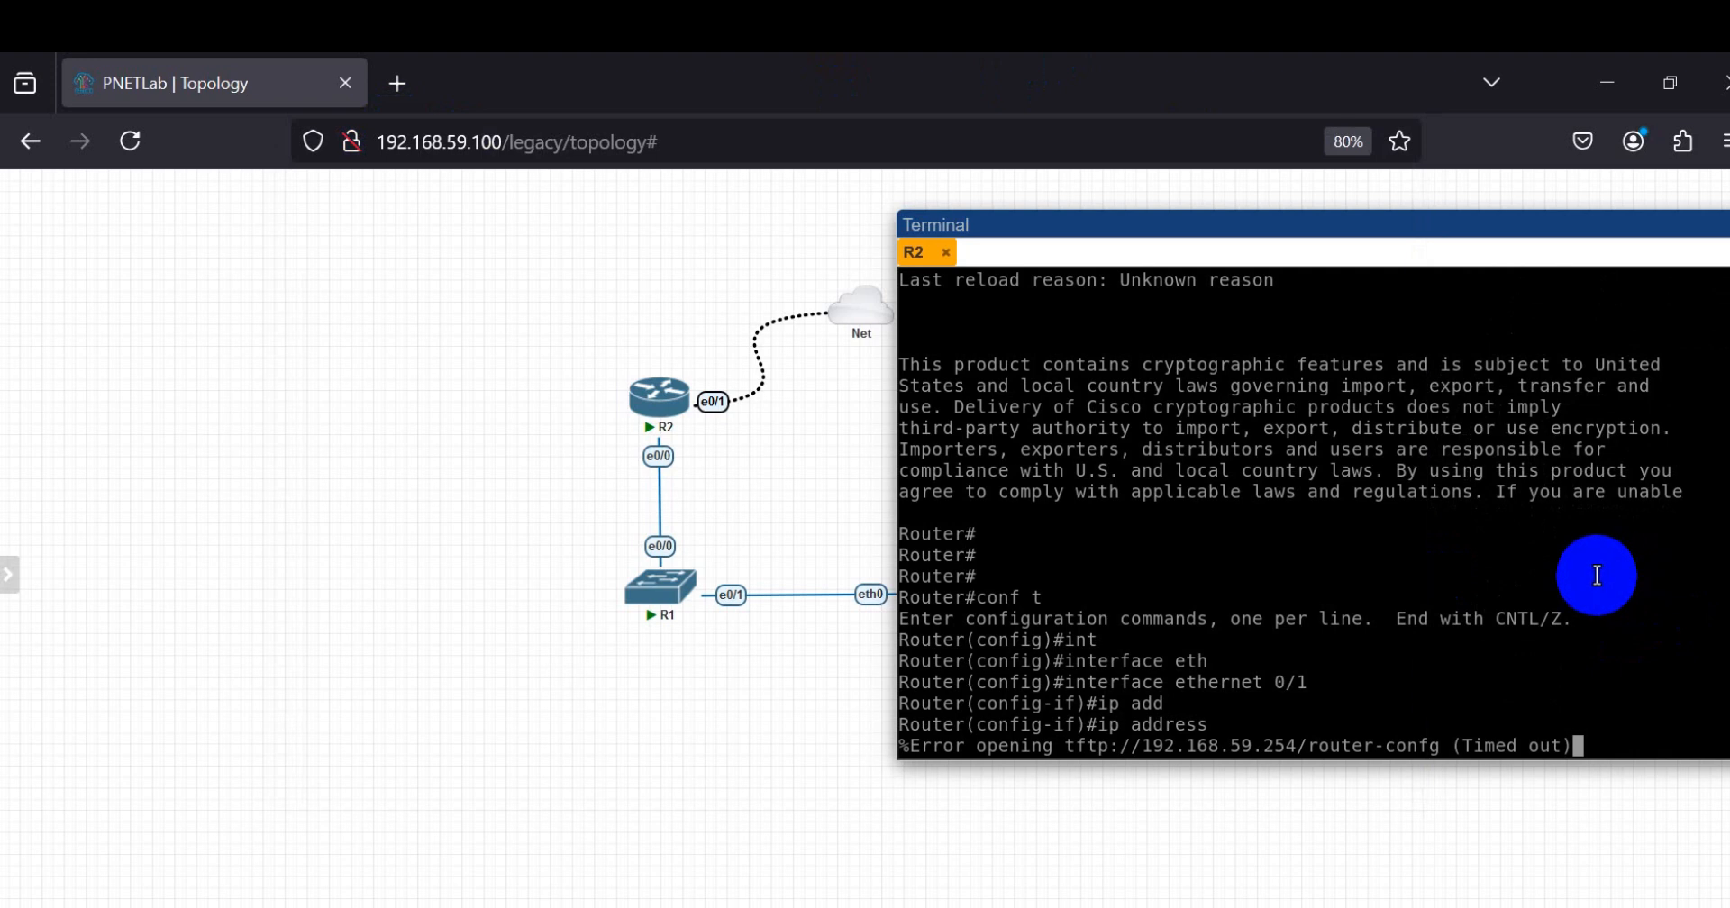
key(Return)
text(~)
key(BackSpace)
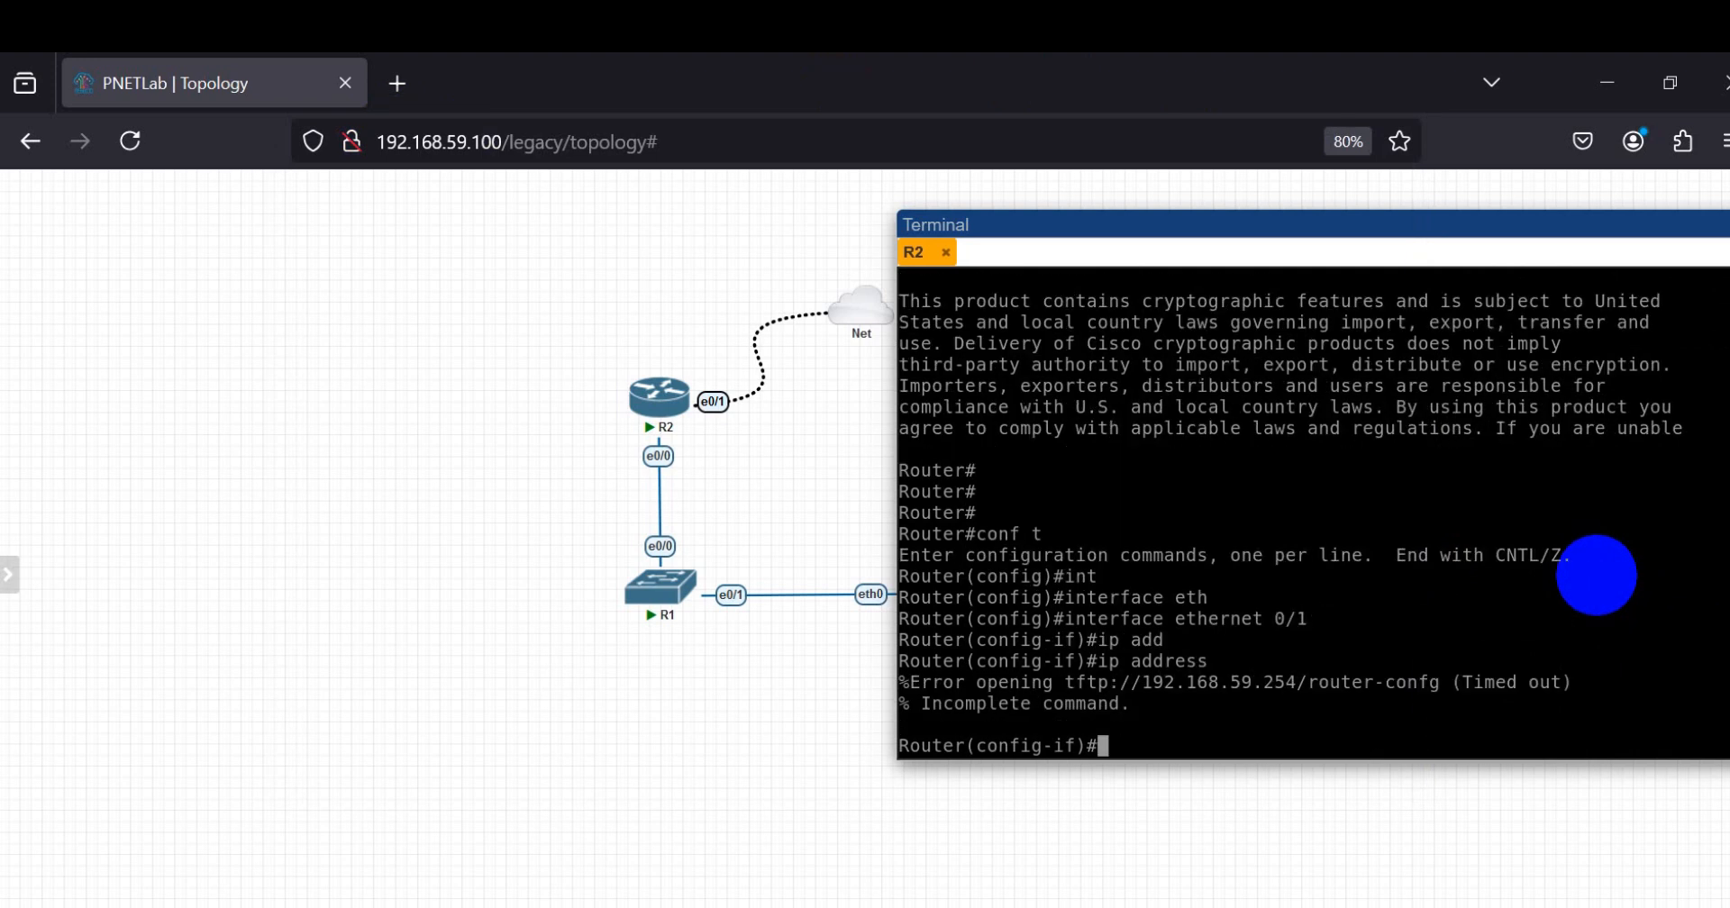
Step: Assign IP address 192.168.59.200 with mask 255.255.255.0 to R2's ethernet 0/1 interface
text(ip add)
key(Tab)
text(192.168)
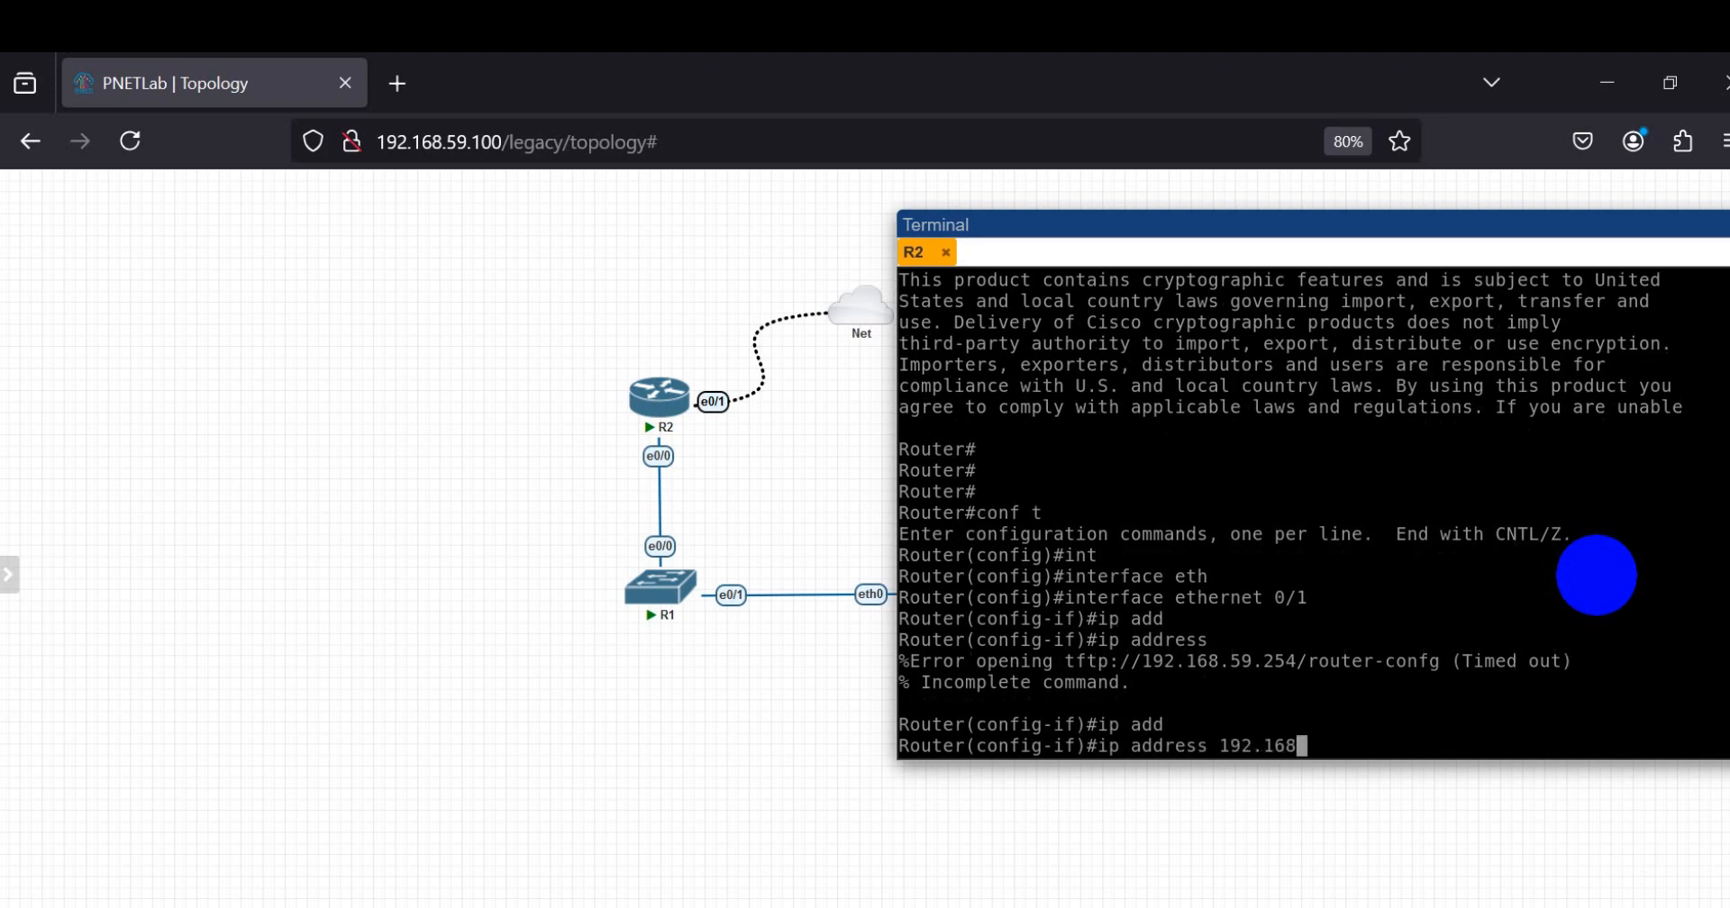
text(.59)
text(.)
text(200 255.2555.)
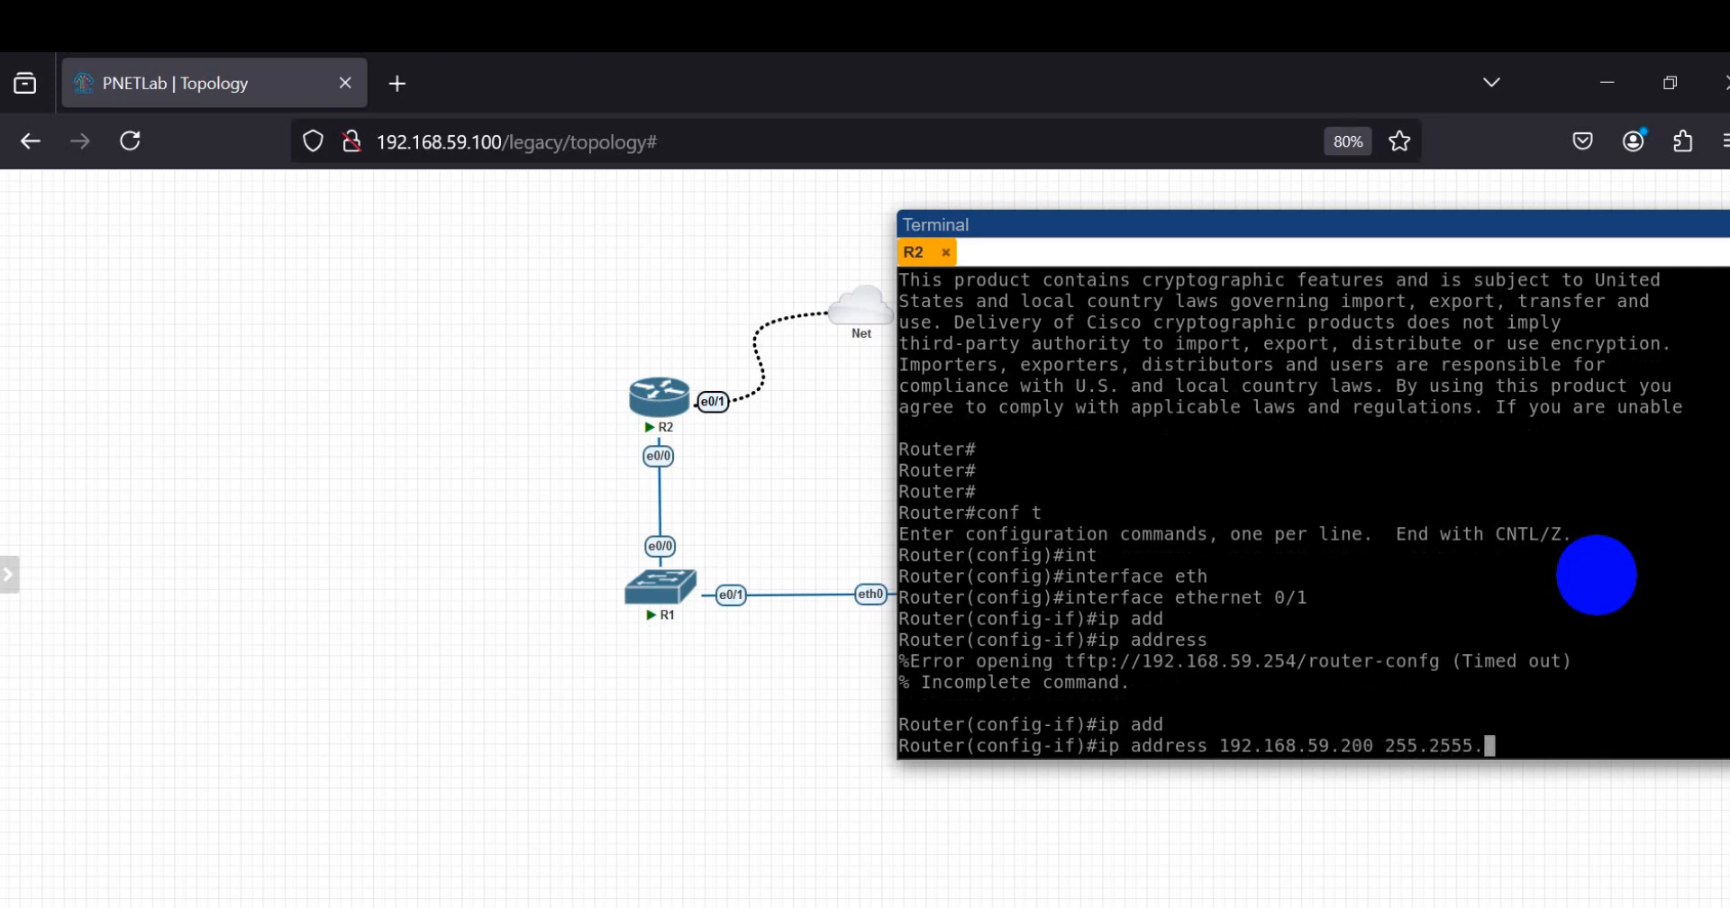
key(BackSpace)
text(.255.0)
key(Return)
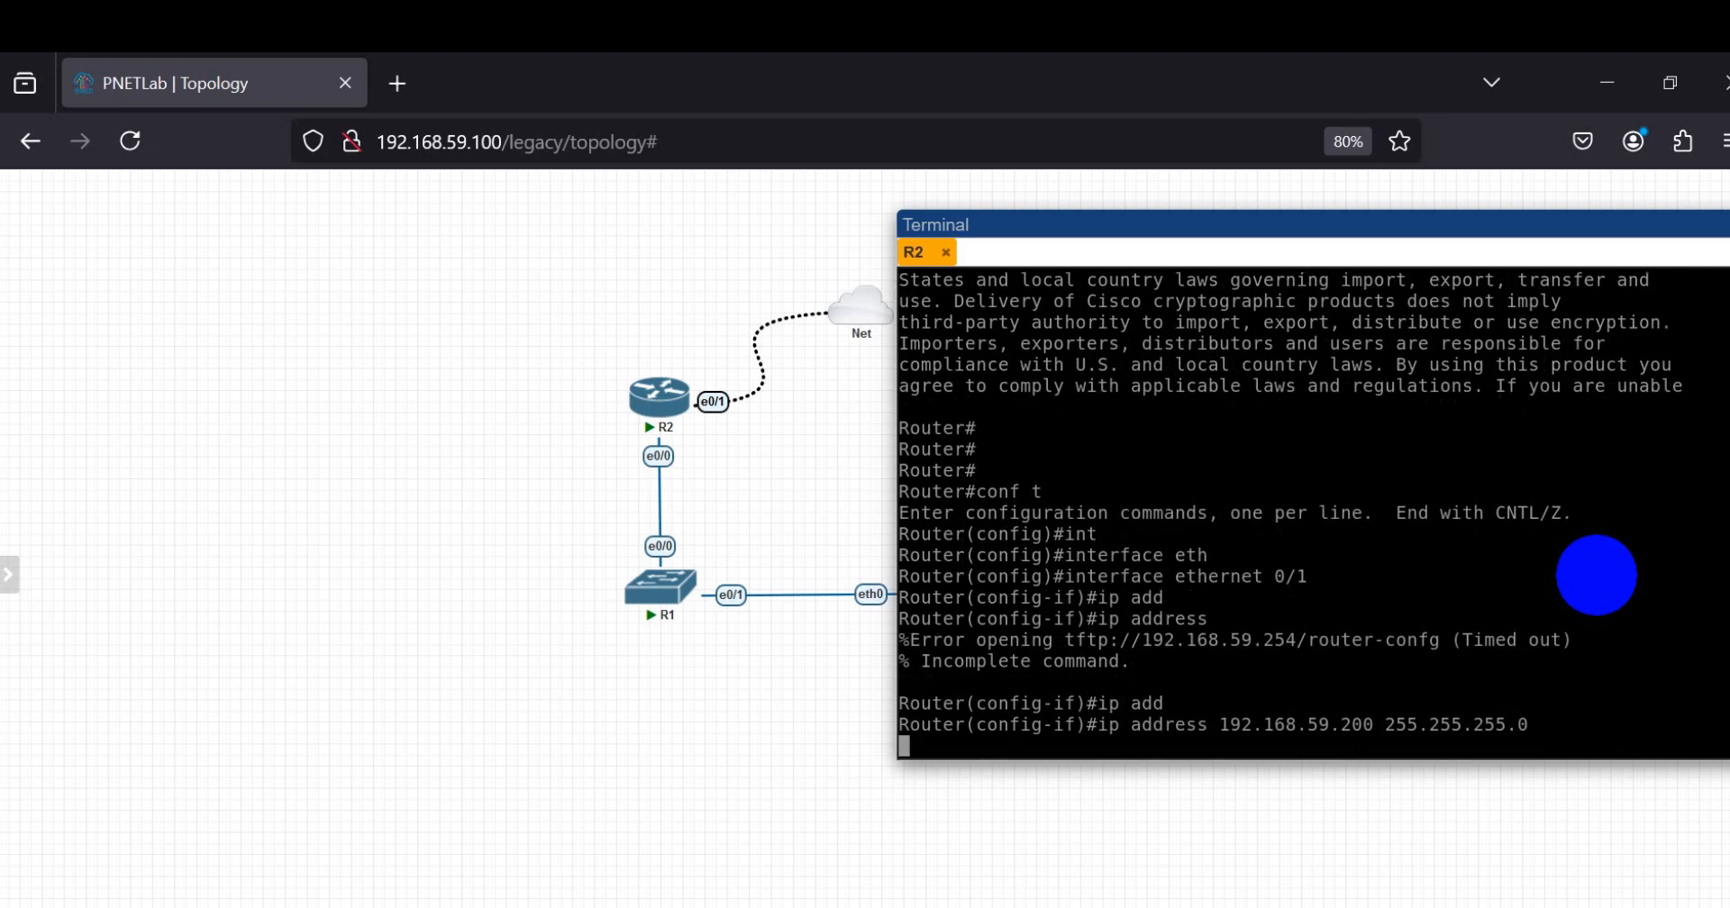
key(Return)
Step: Enable R2's ethernet 0/1 interface with no shu
text(no shu\)
key(BackSpace)
key(Return)
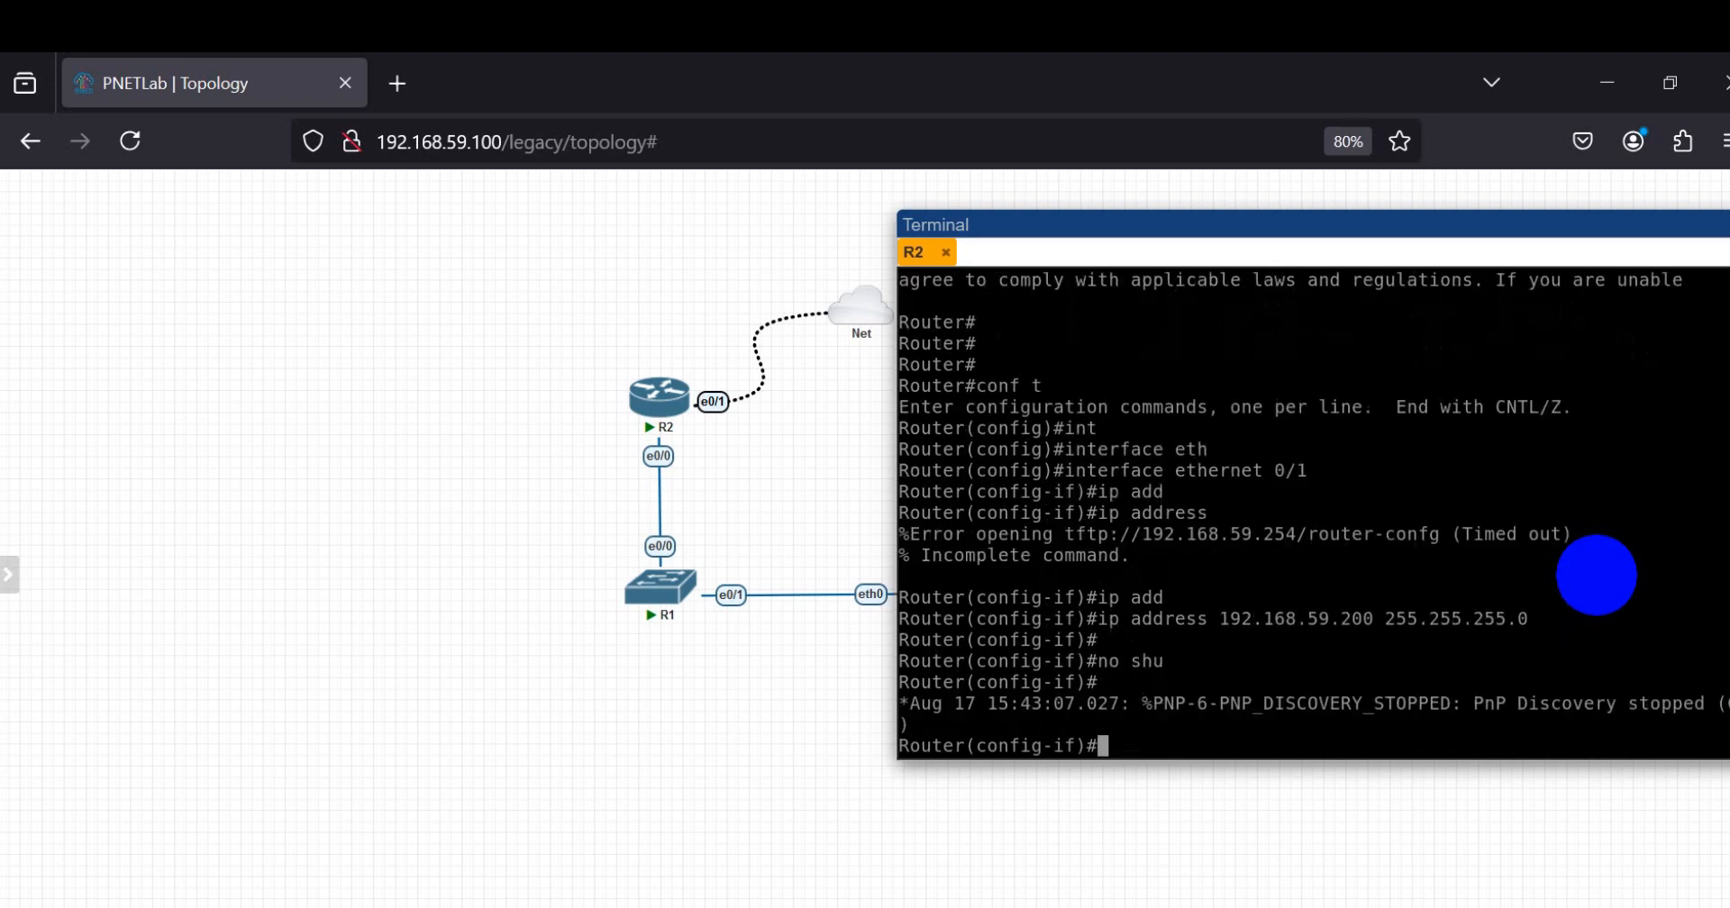
key(Return)
key(Return)
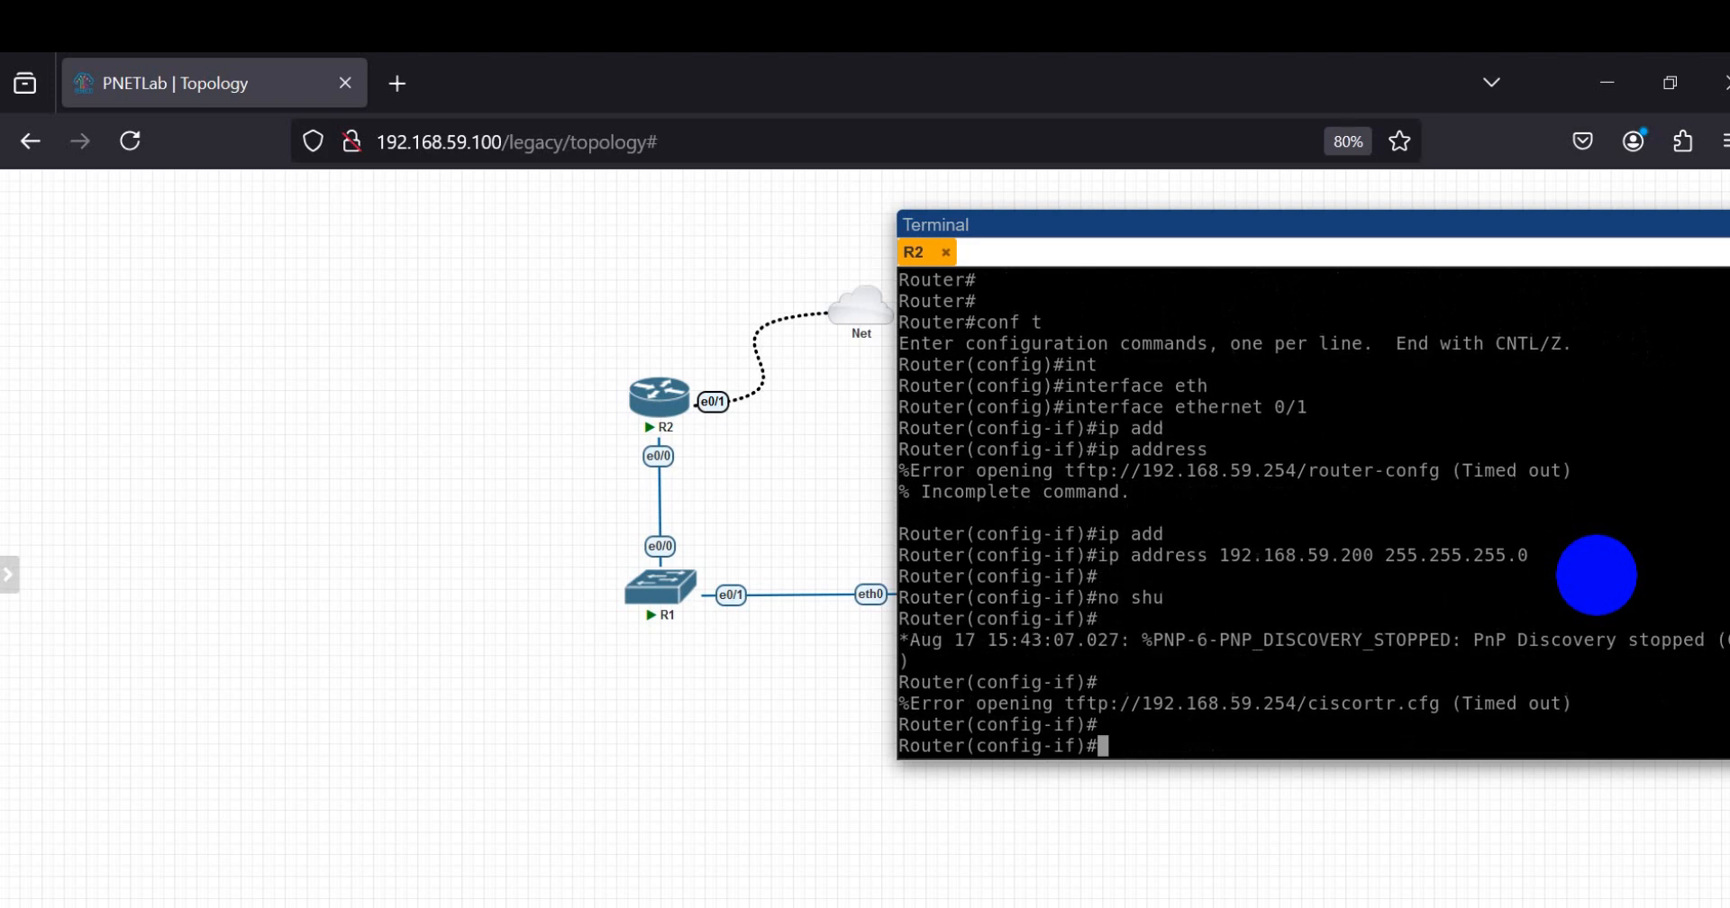
key(Return)
key(Return)
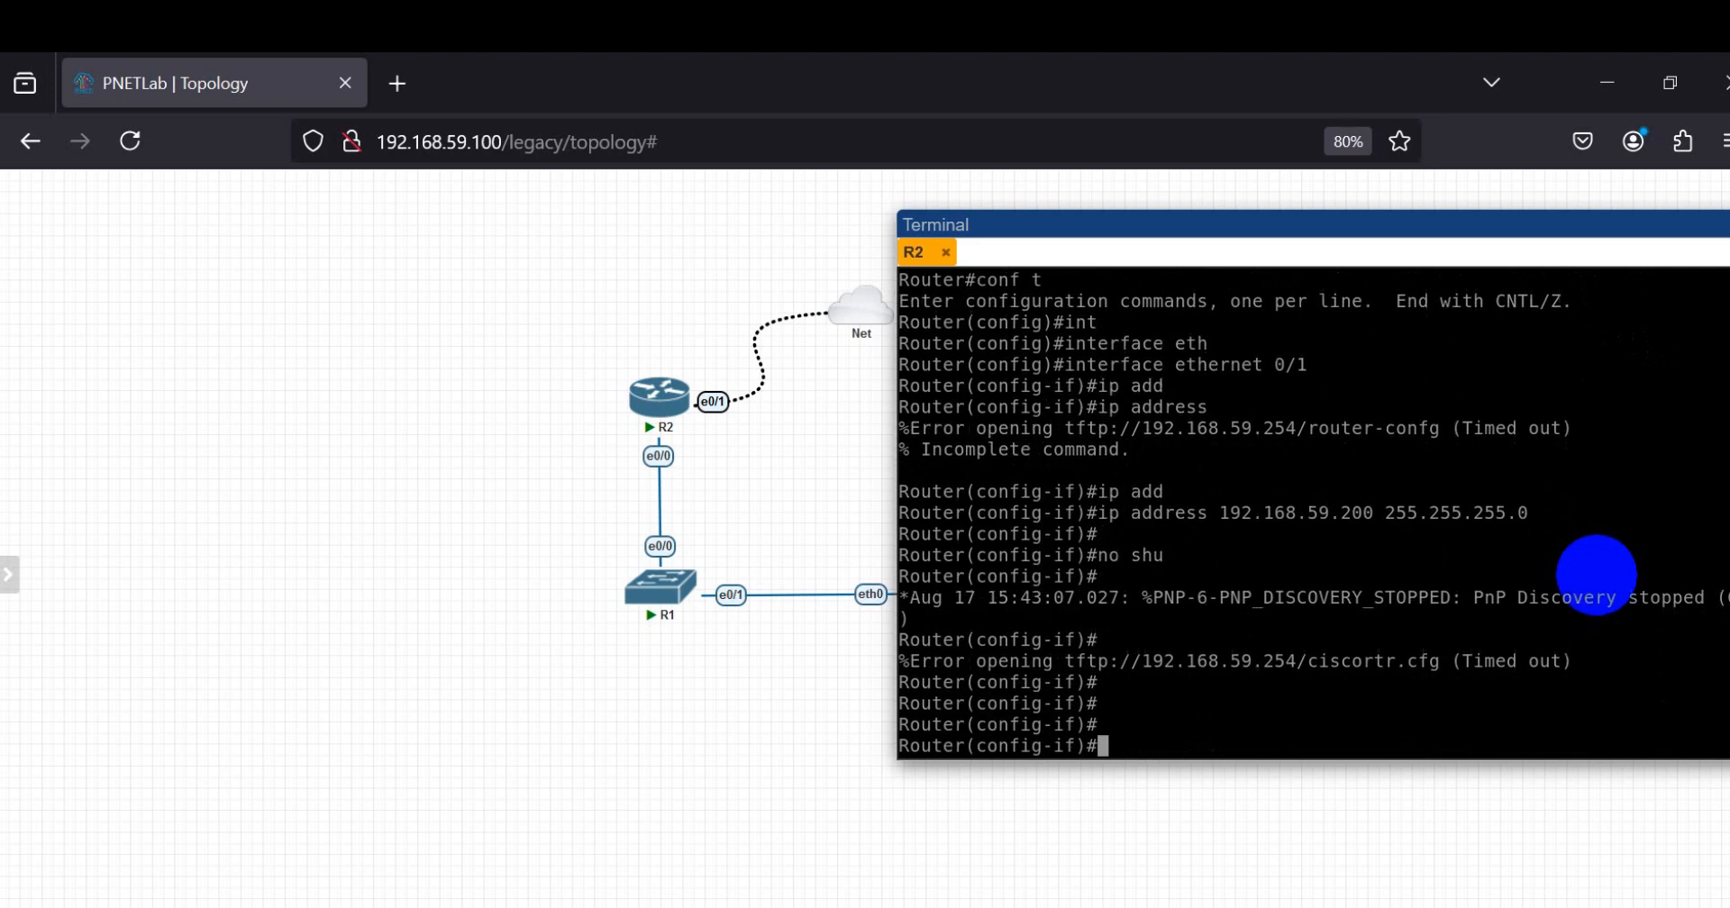
Step: Add the description link-to-INT to R2's ethernet 0/1 interface
text(des)
key(Tab)
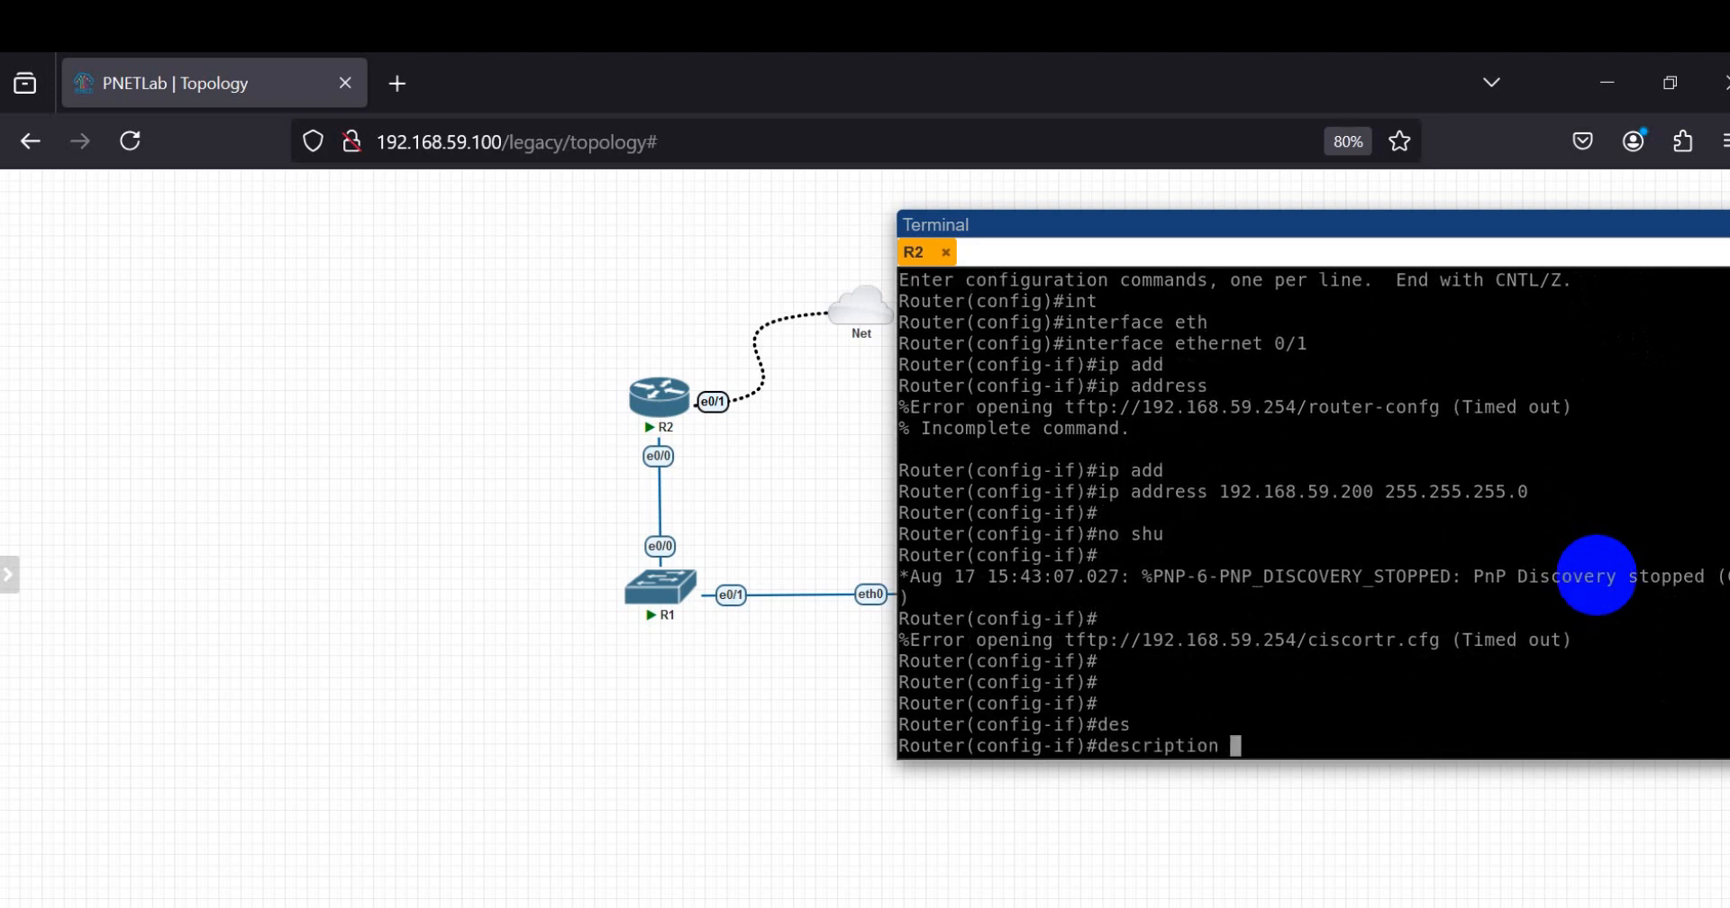
text(link-to-INT)
key(Return)
key(Return)
key(Return)
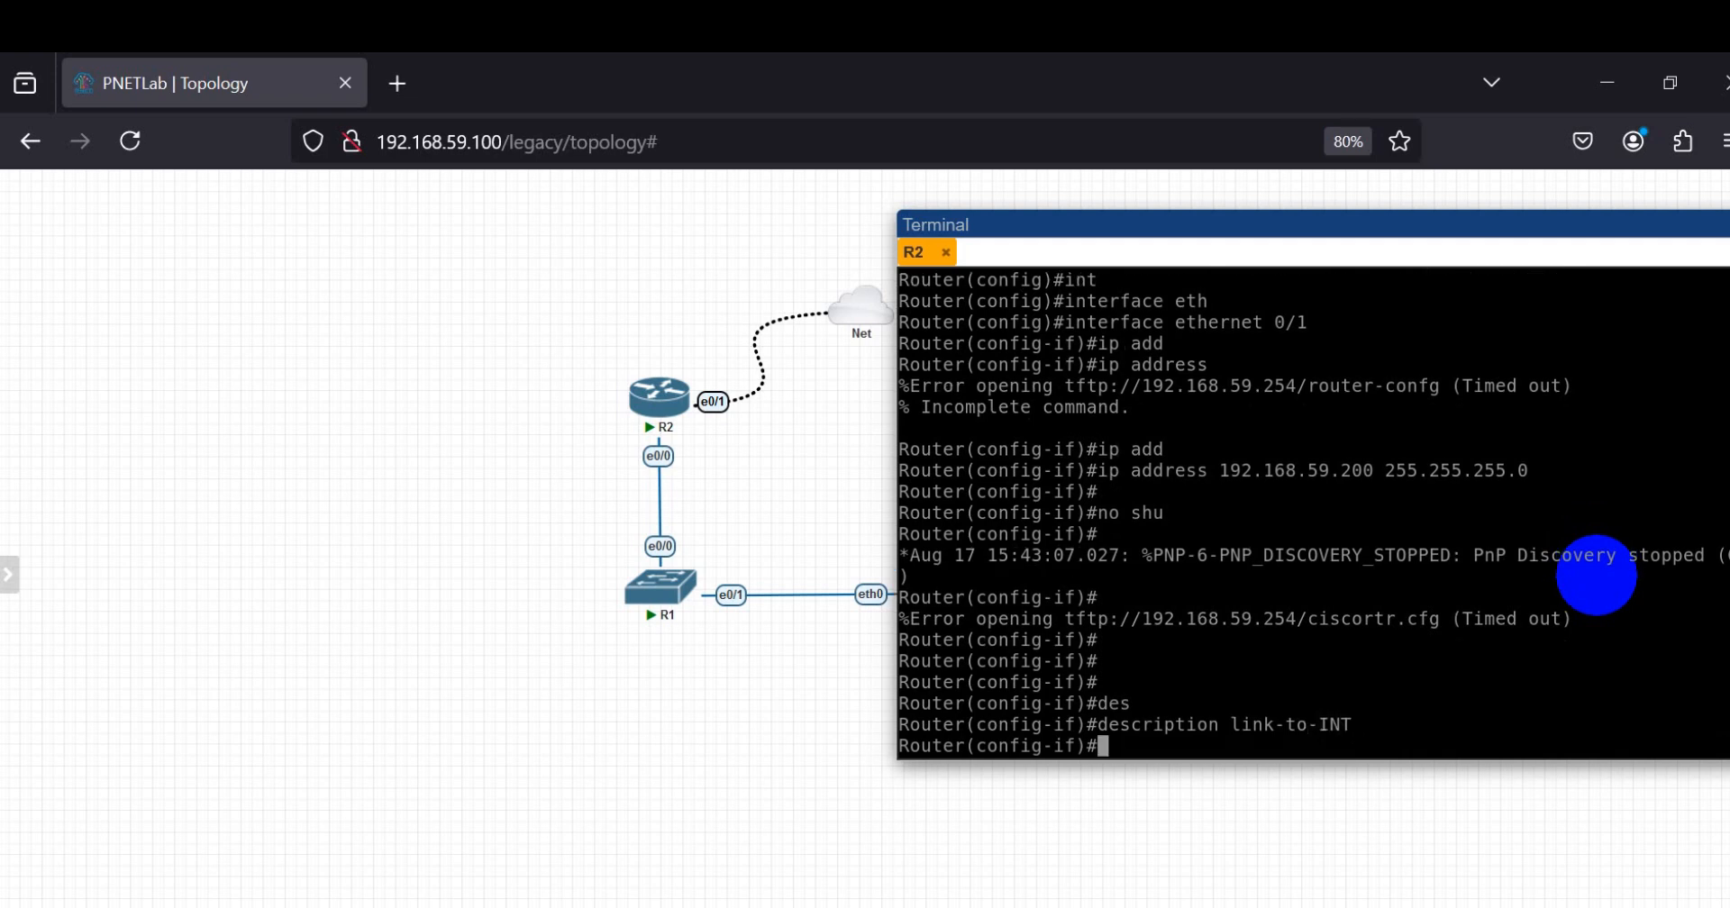
Step: Leave R2's interface configuration with exi and ping 192.168.59.2 using do ping from global configuration mode
text(exi)
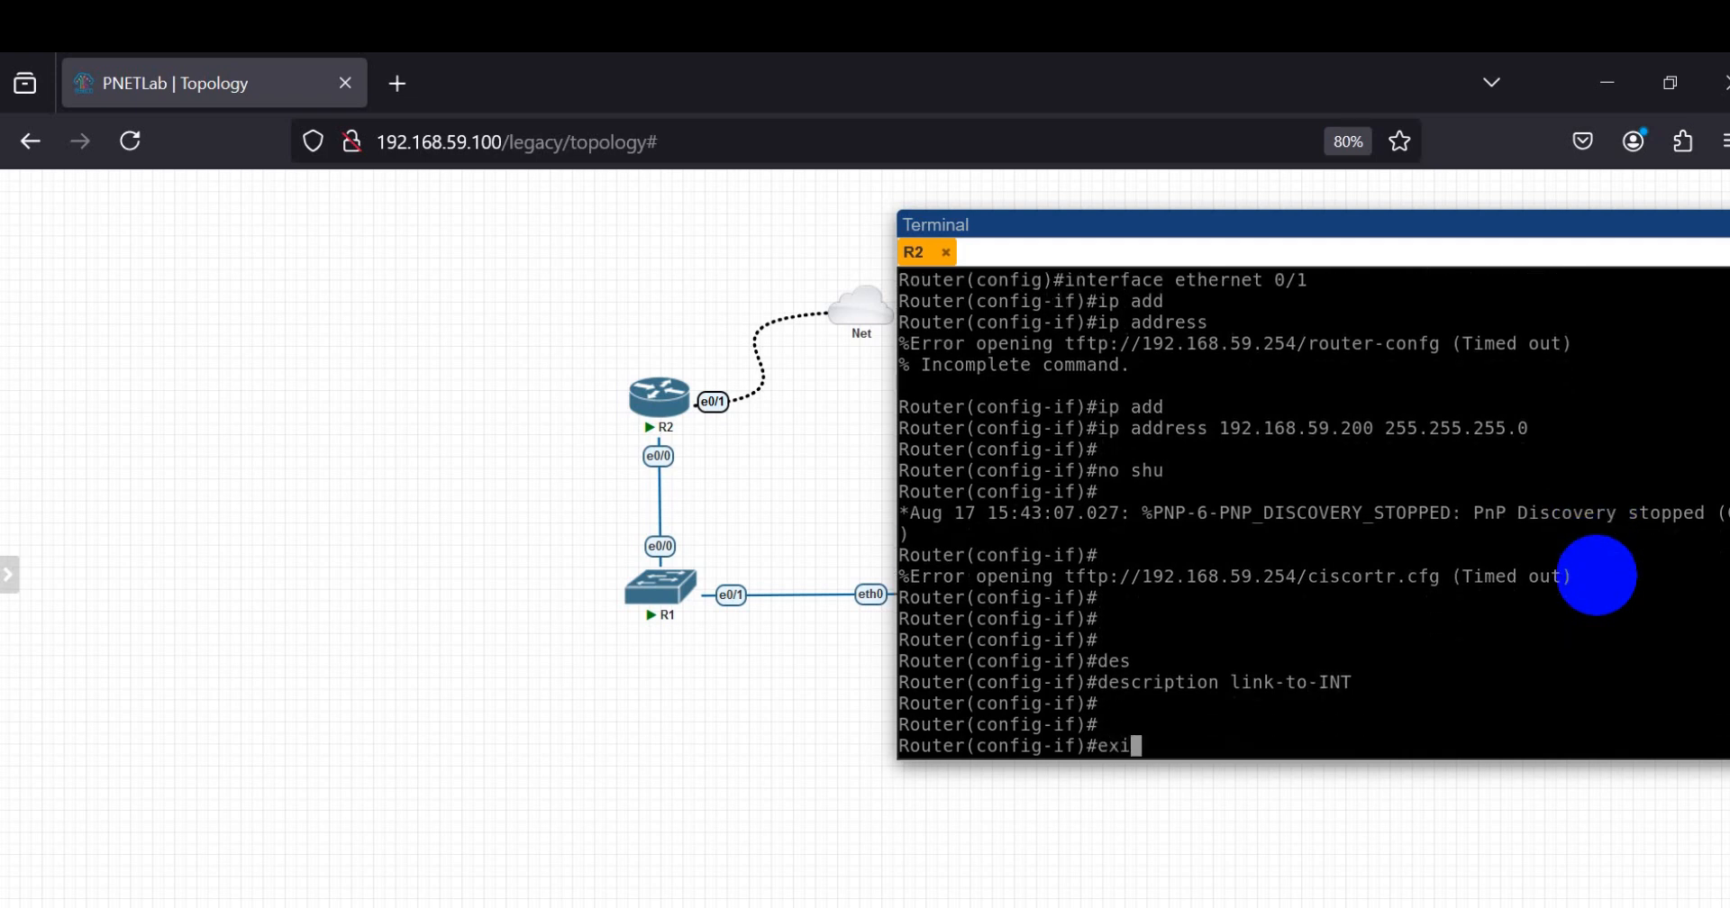
key(Return)
key(Return)
key(Return)
text(d)
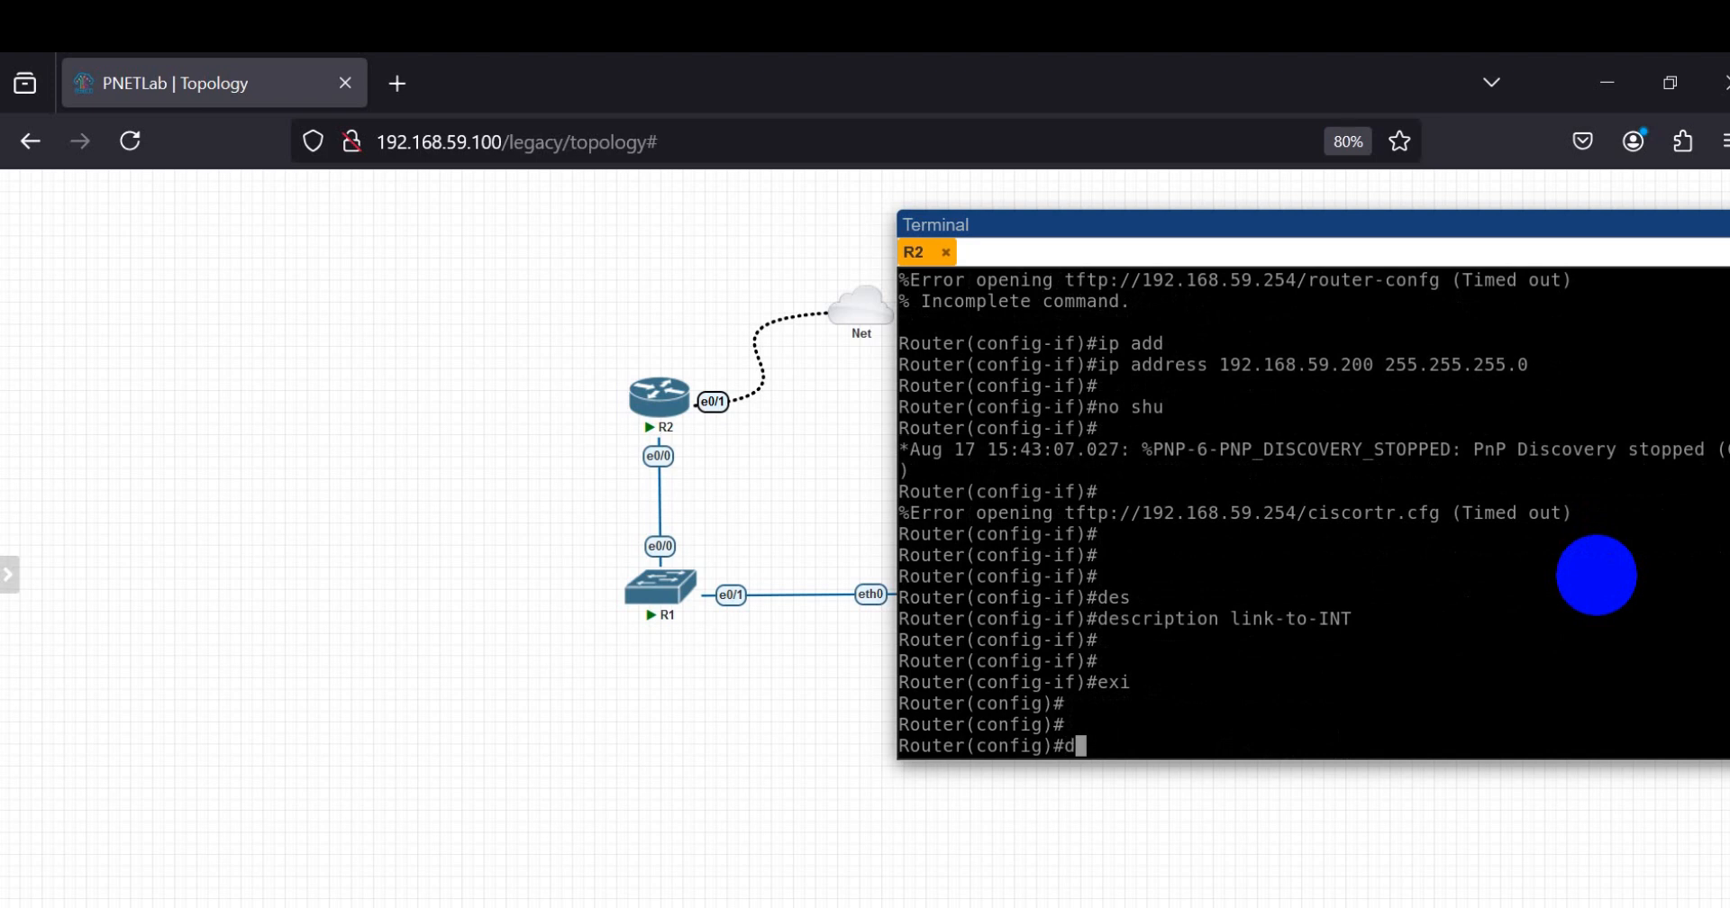
text(o ping 192.168)
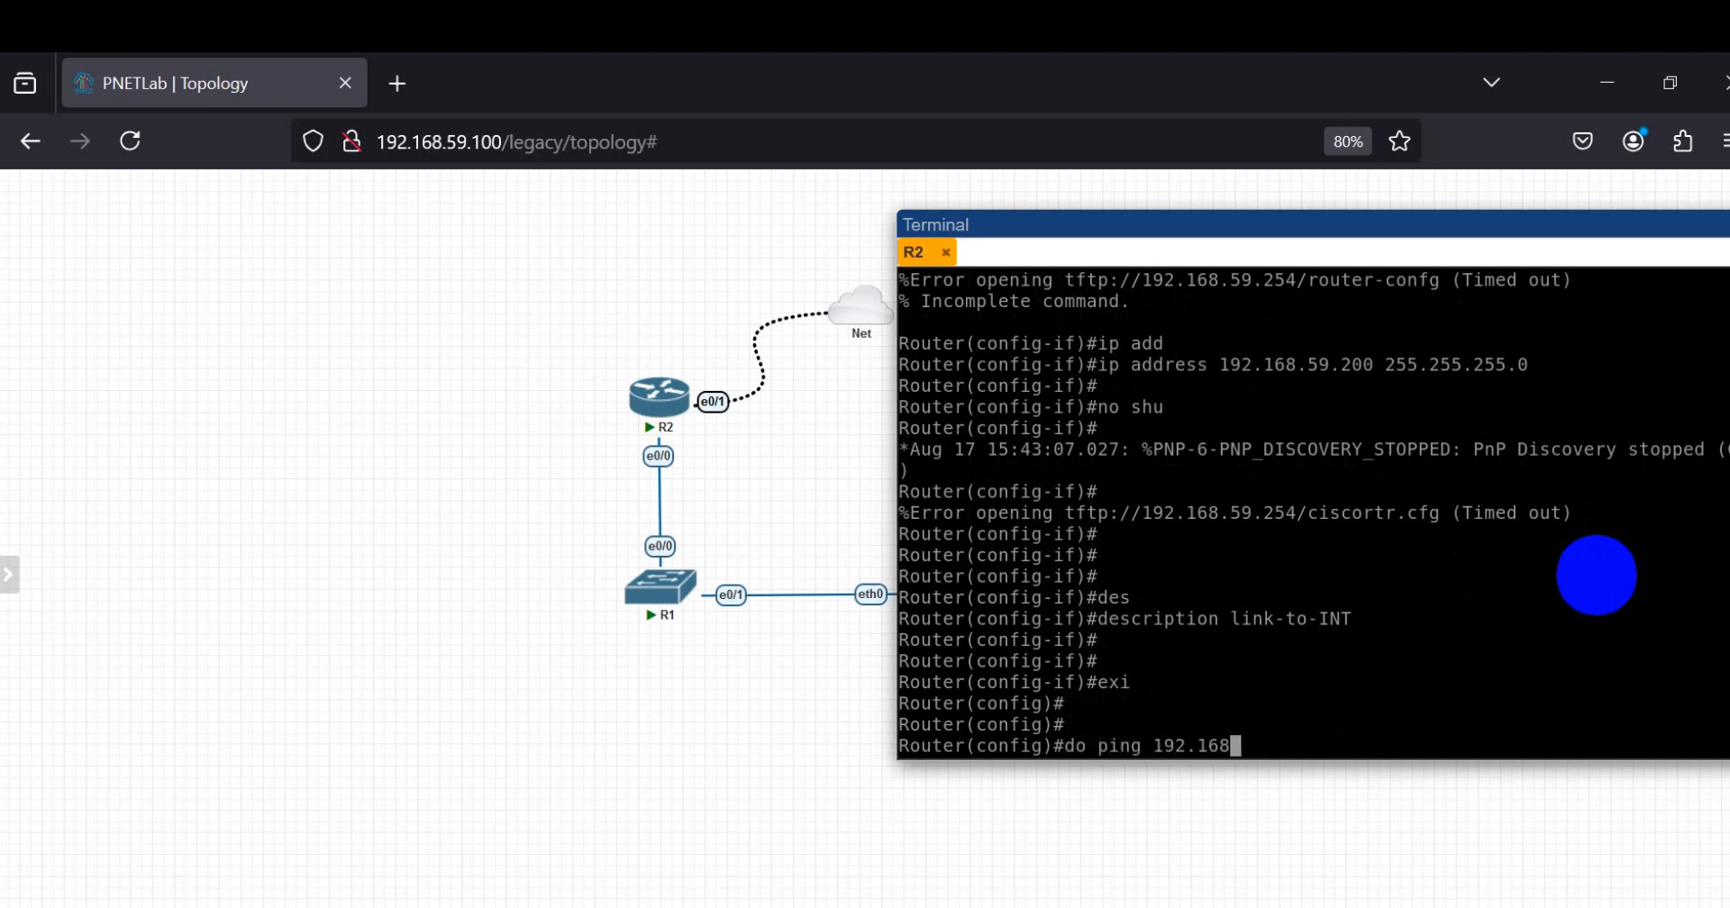
text(.59.2)
key(Return)
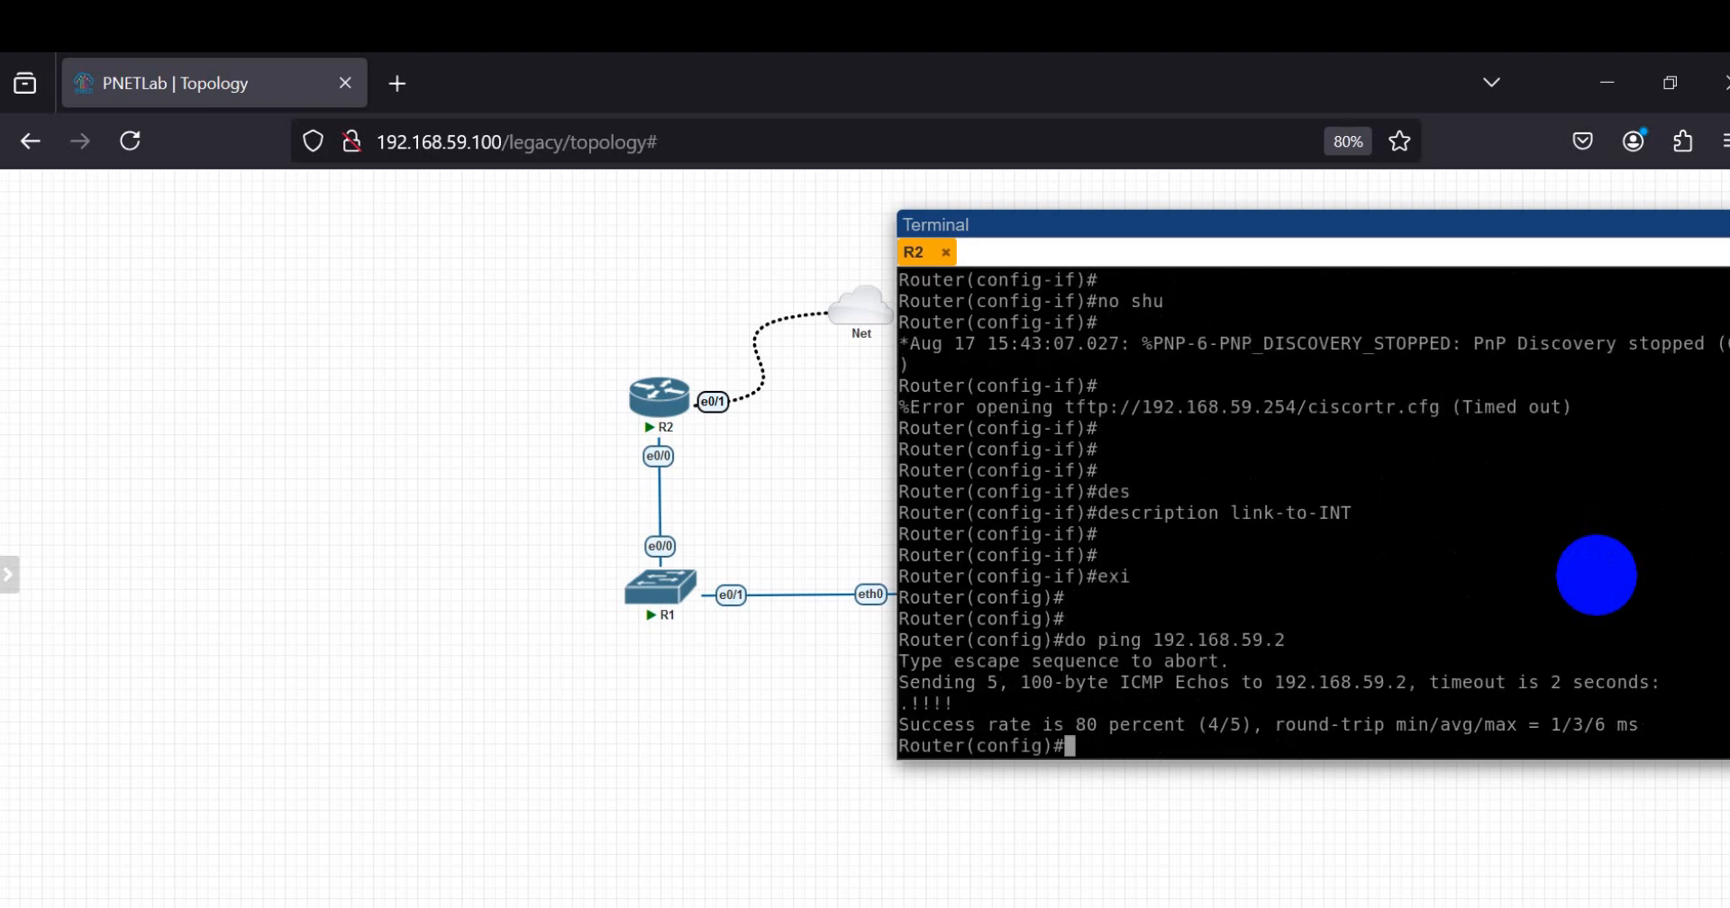
Step: Repeat the ping from R2 to 192.168.59.2
key(Return)
key(Return)
key(Up)
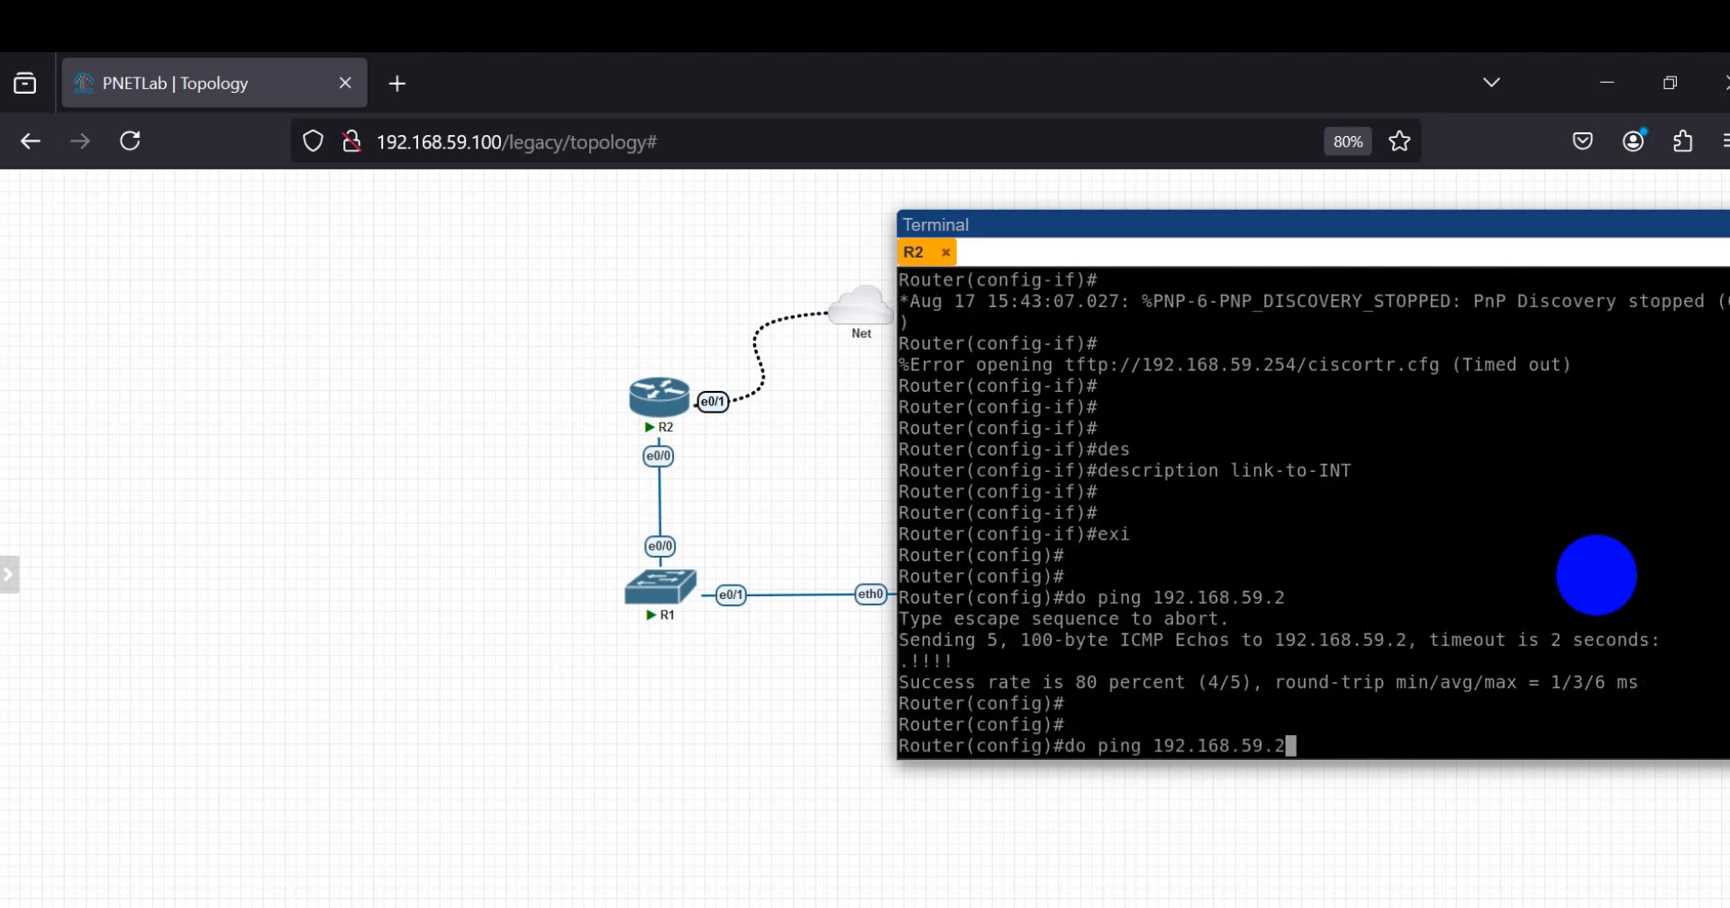
key(Return)
key(Return)
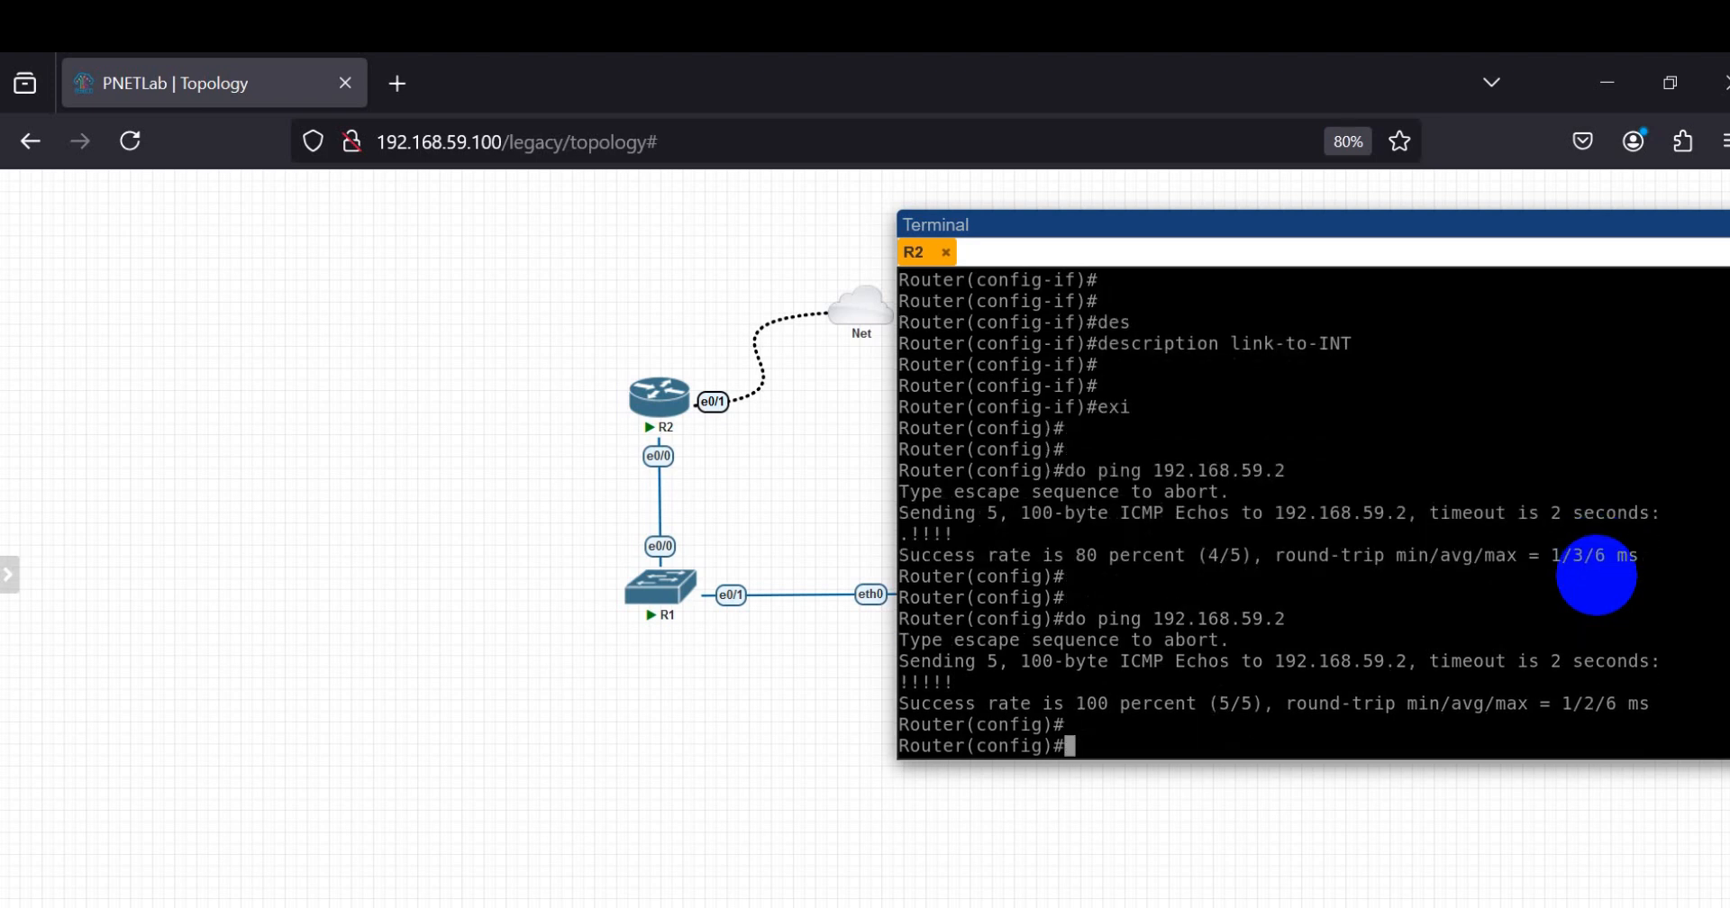
key(Return)
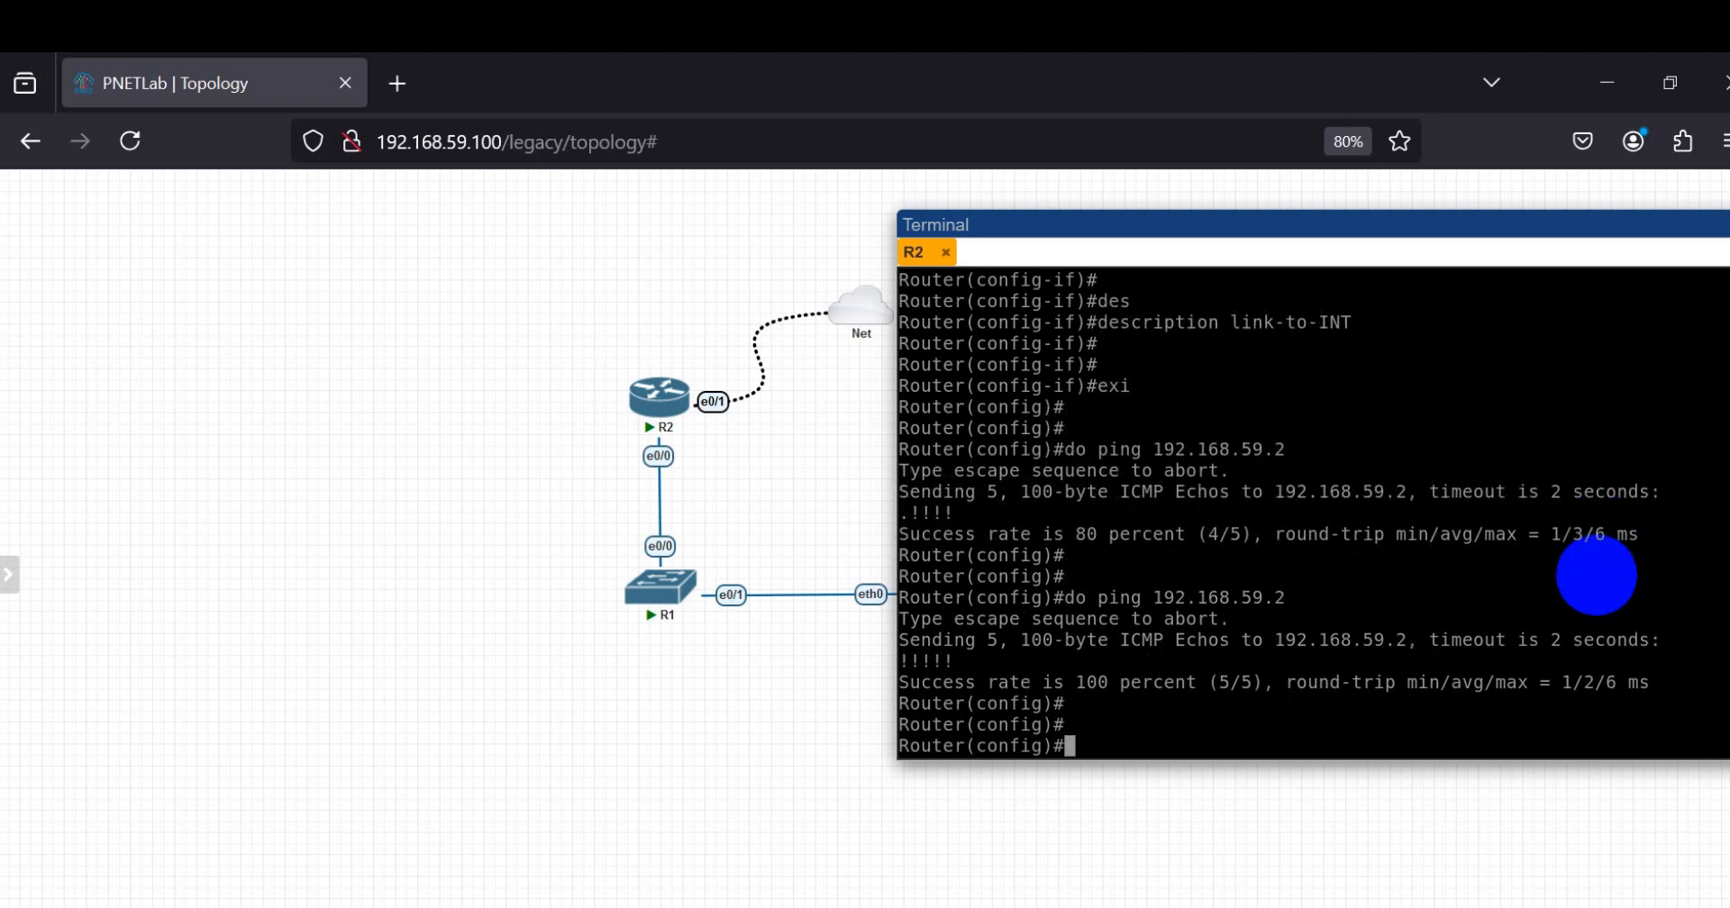
Step: Test R2's internet connectivity by pinging 8.8.8.8 with do ping
key(Up)
key(BackSpace)
key(BackSpace)
key(BackSpace)
key(BackSpace)
key(BackSpace)
key(BackSpace)
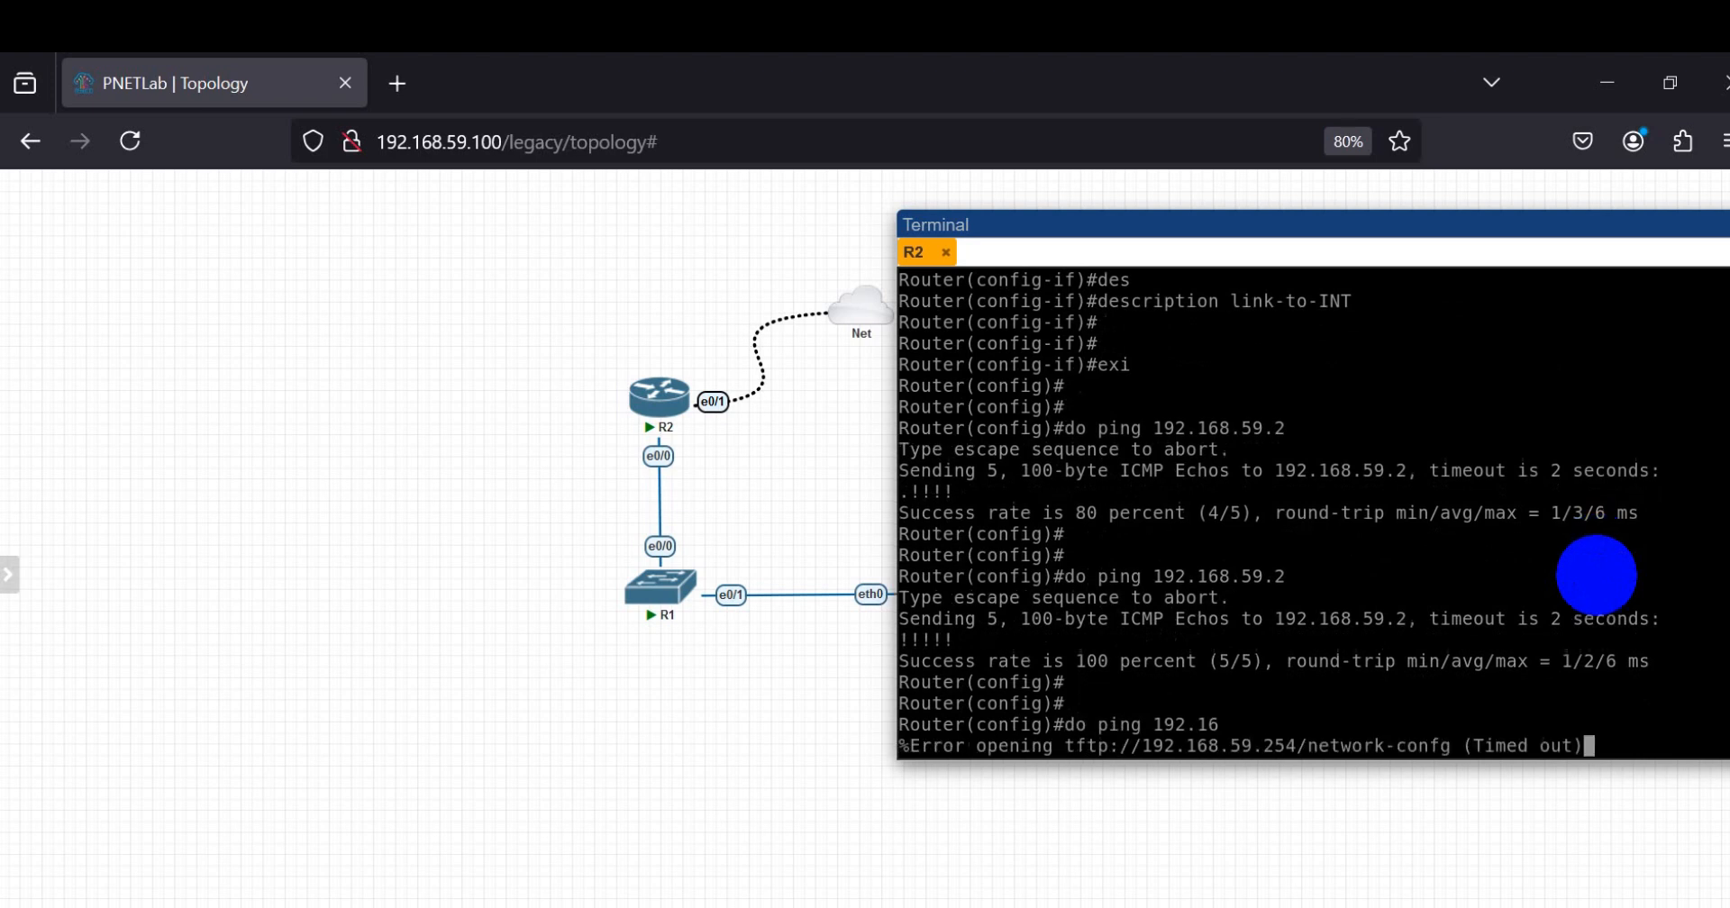
key(Return)
key(Return)
text(do ping )
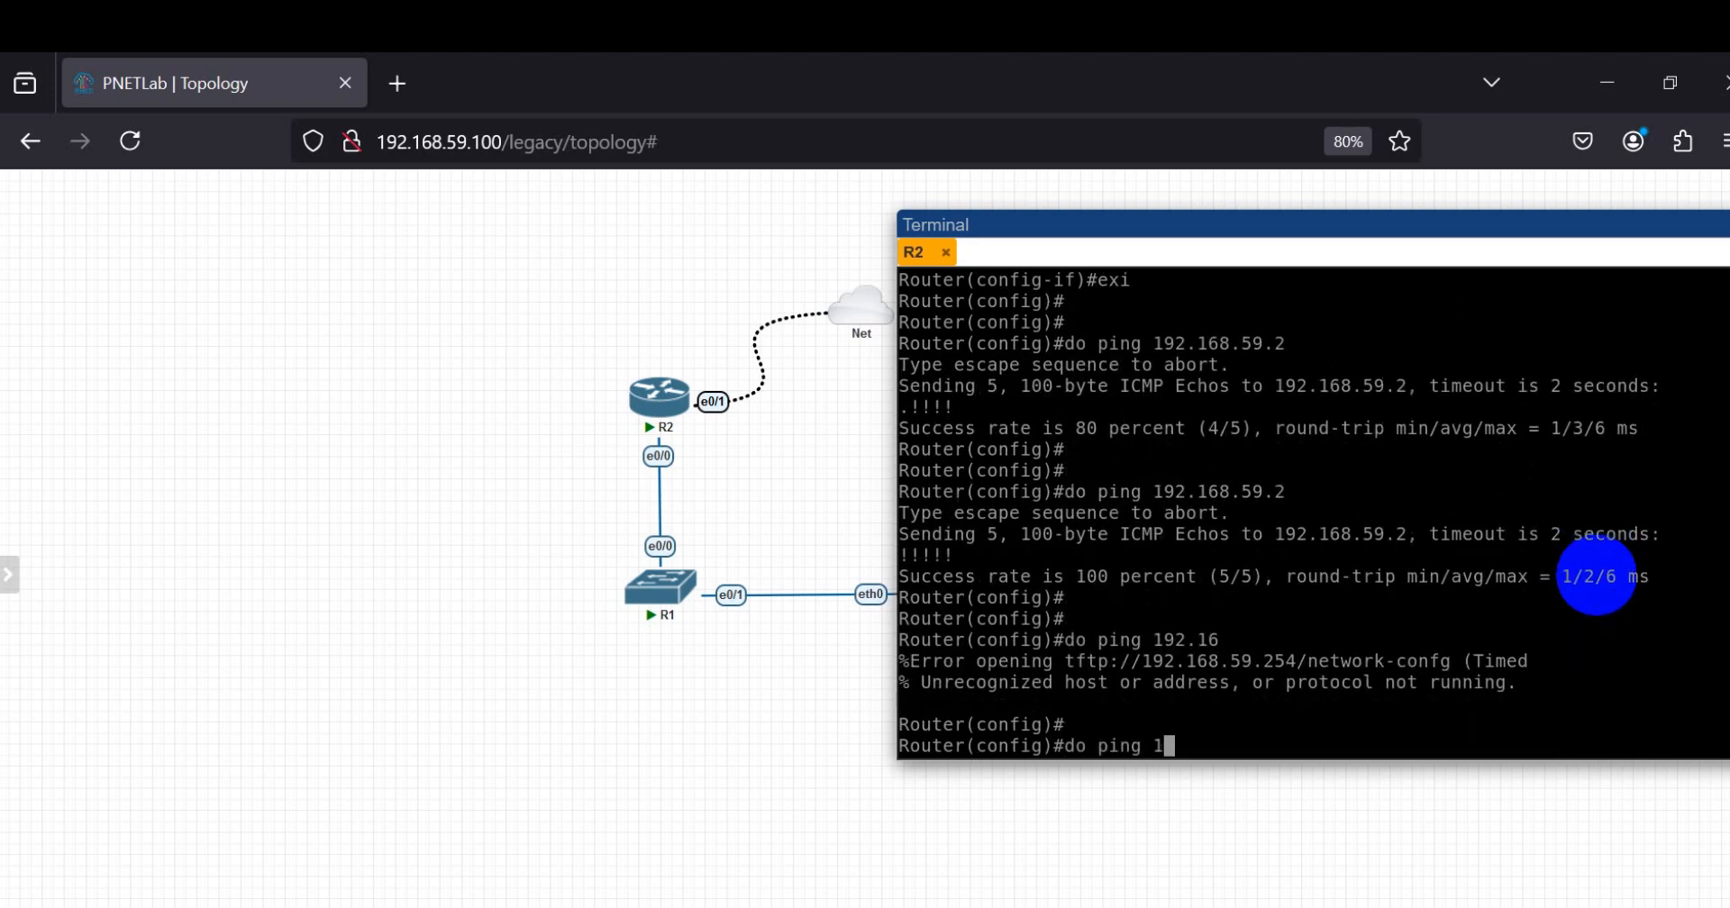
text(8.8.8.8)
key(Return)
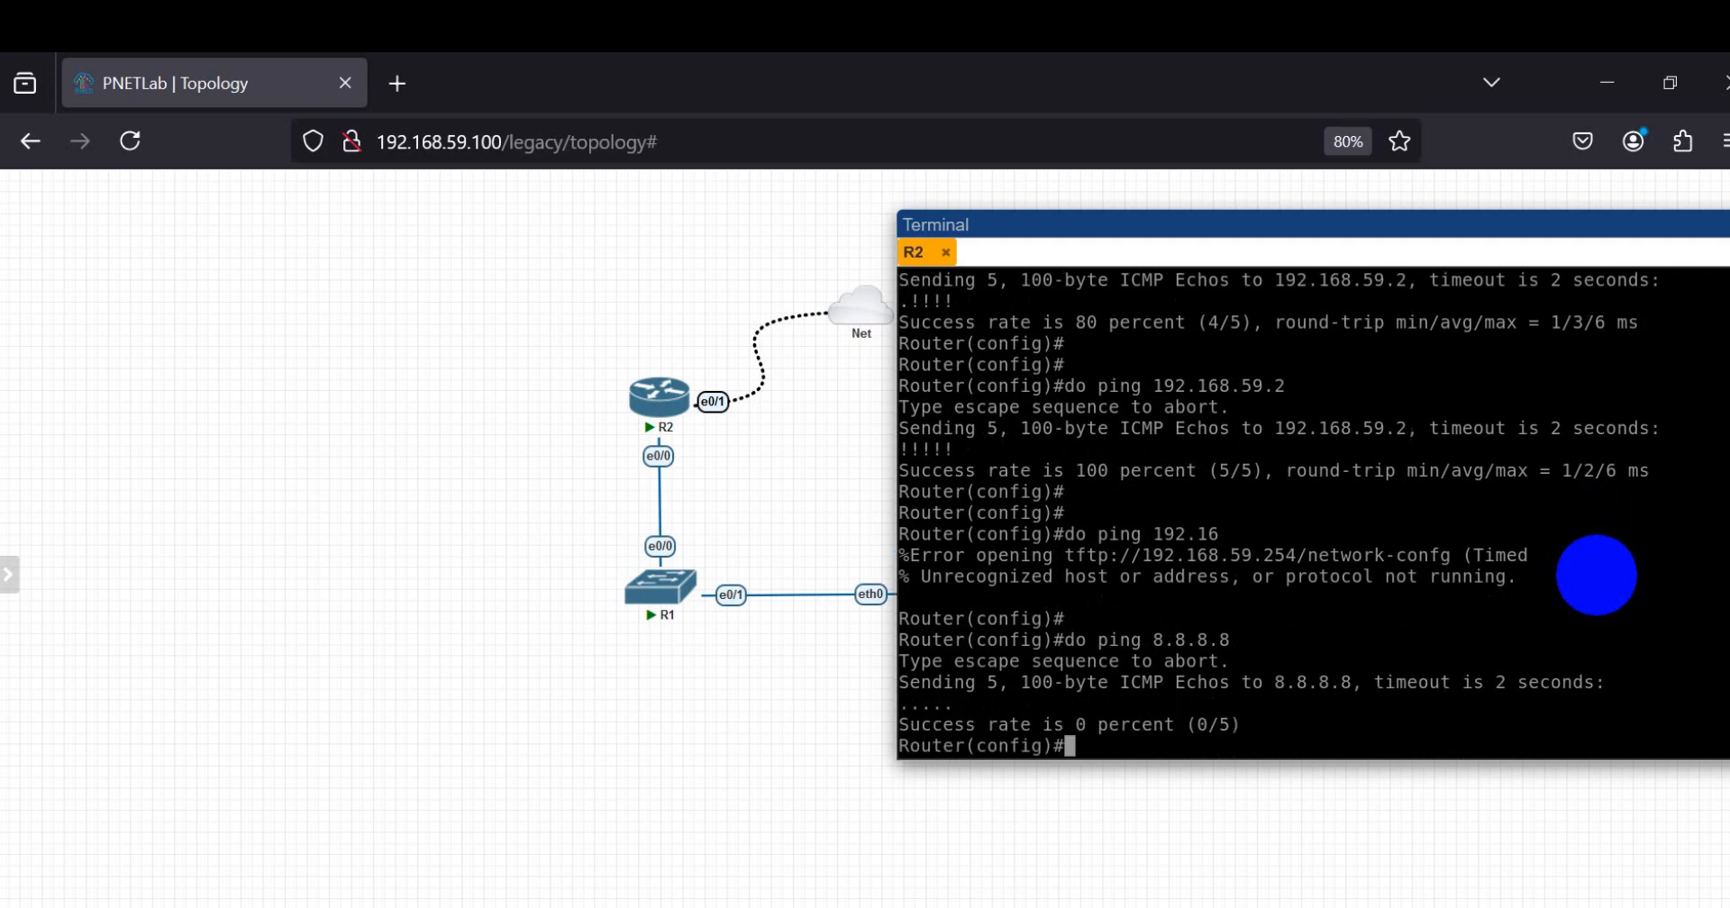
Step: Add a default route on R2 with ip route 0.0.0.0 0.0.0.0 192.168.59.2
key(Return)
key(Return)
text(ip rou)
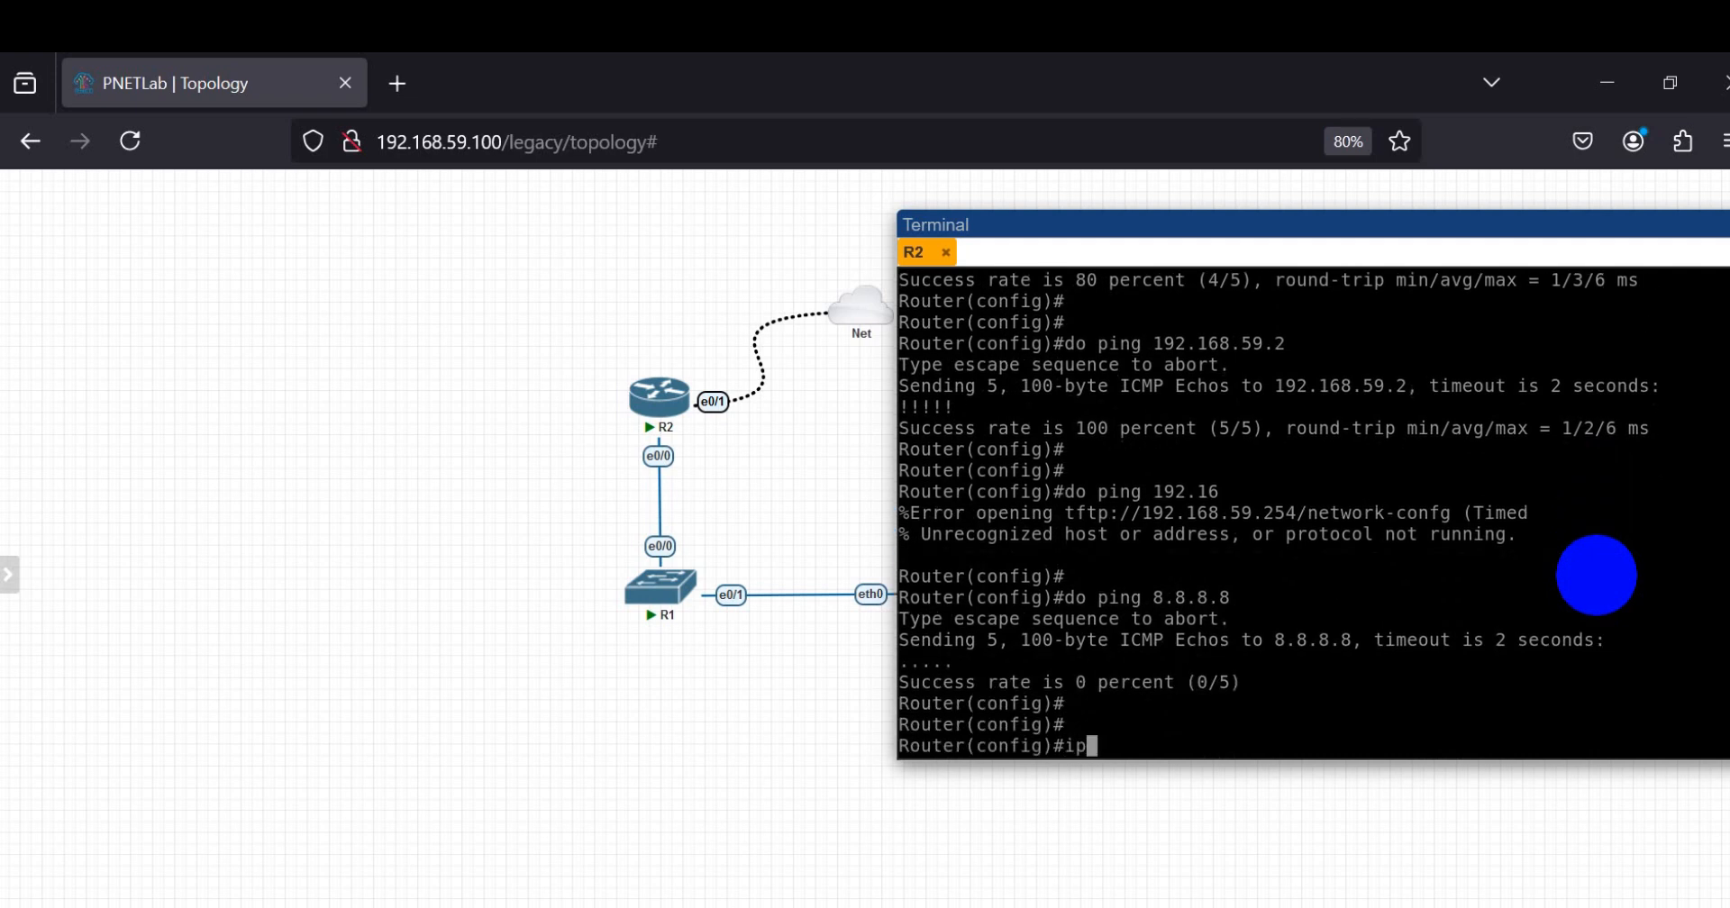
key(Tab)
text(te )
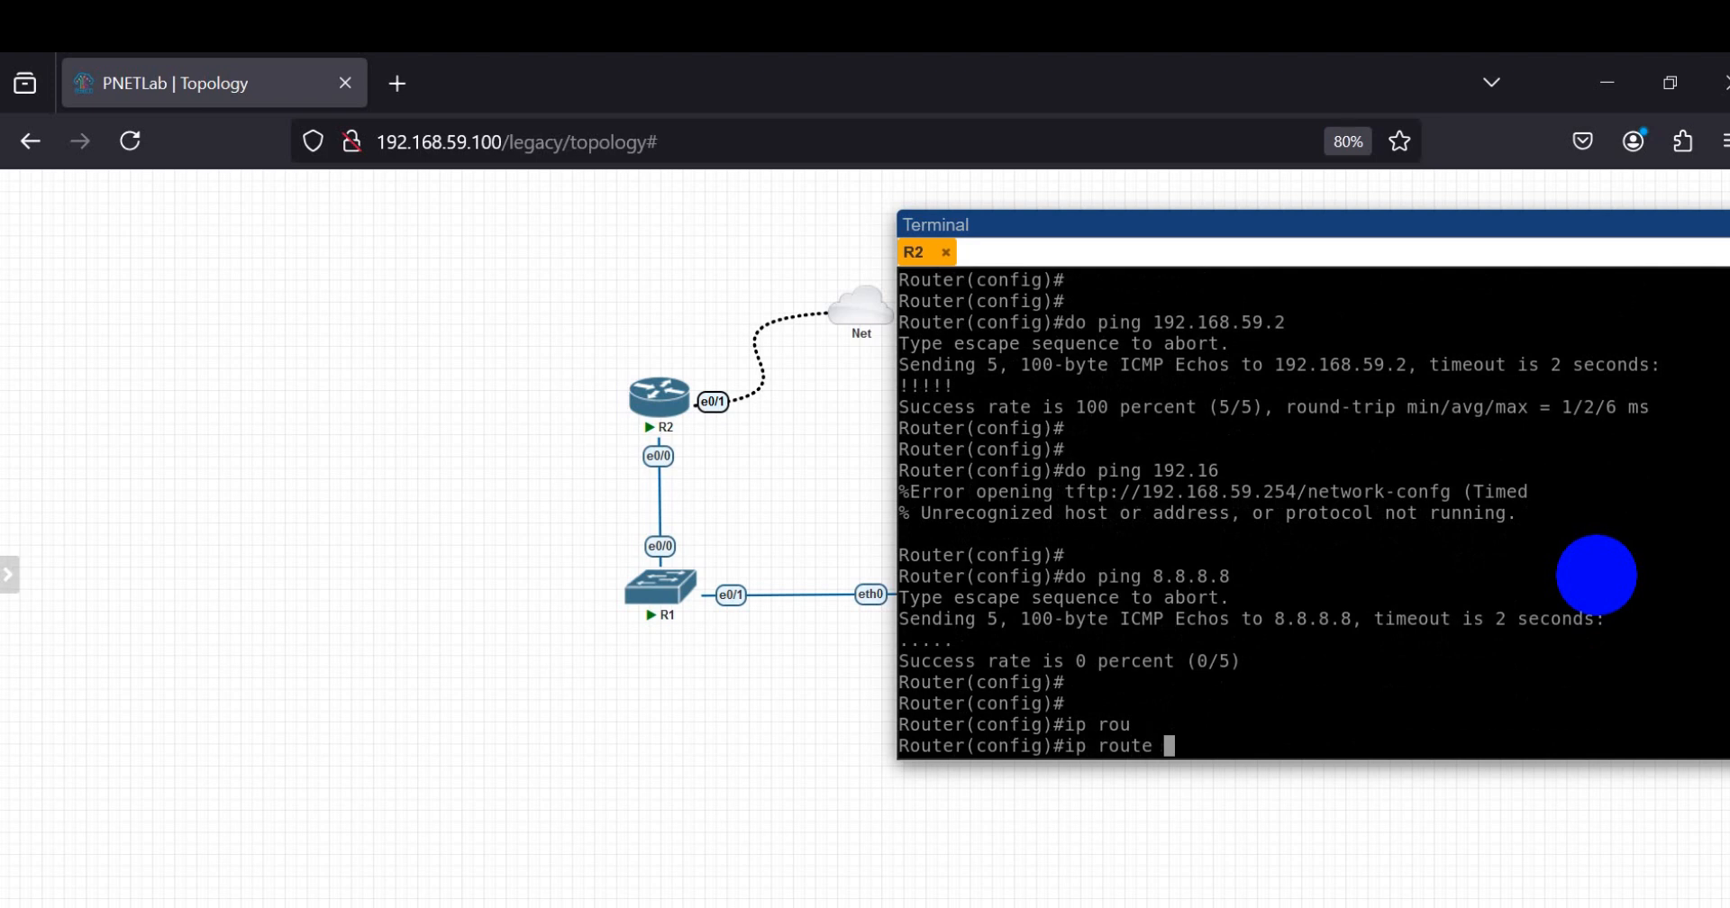
text(0.0.0.0 0.0.0.0 192.1)
key(BackSpace)
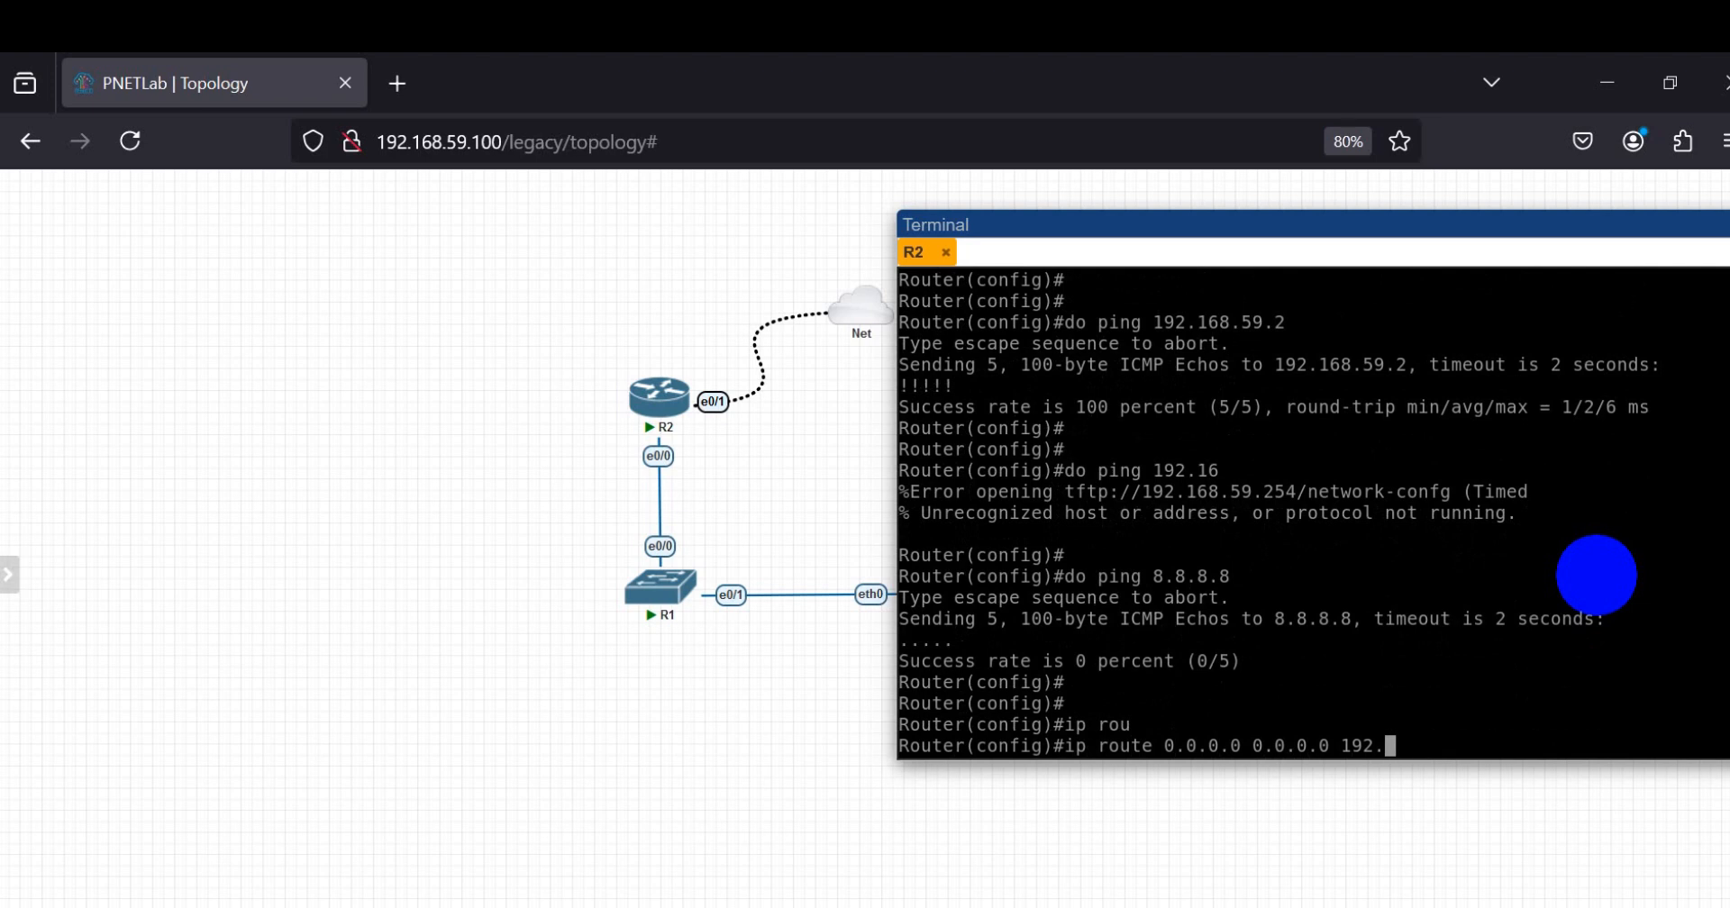
text(168.59.2)
key(Return)
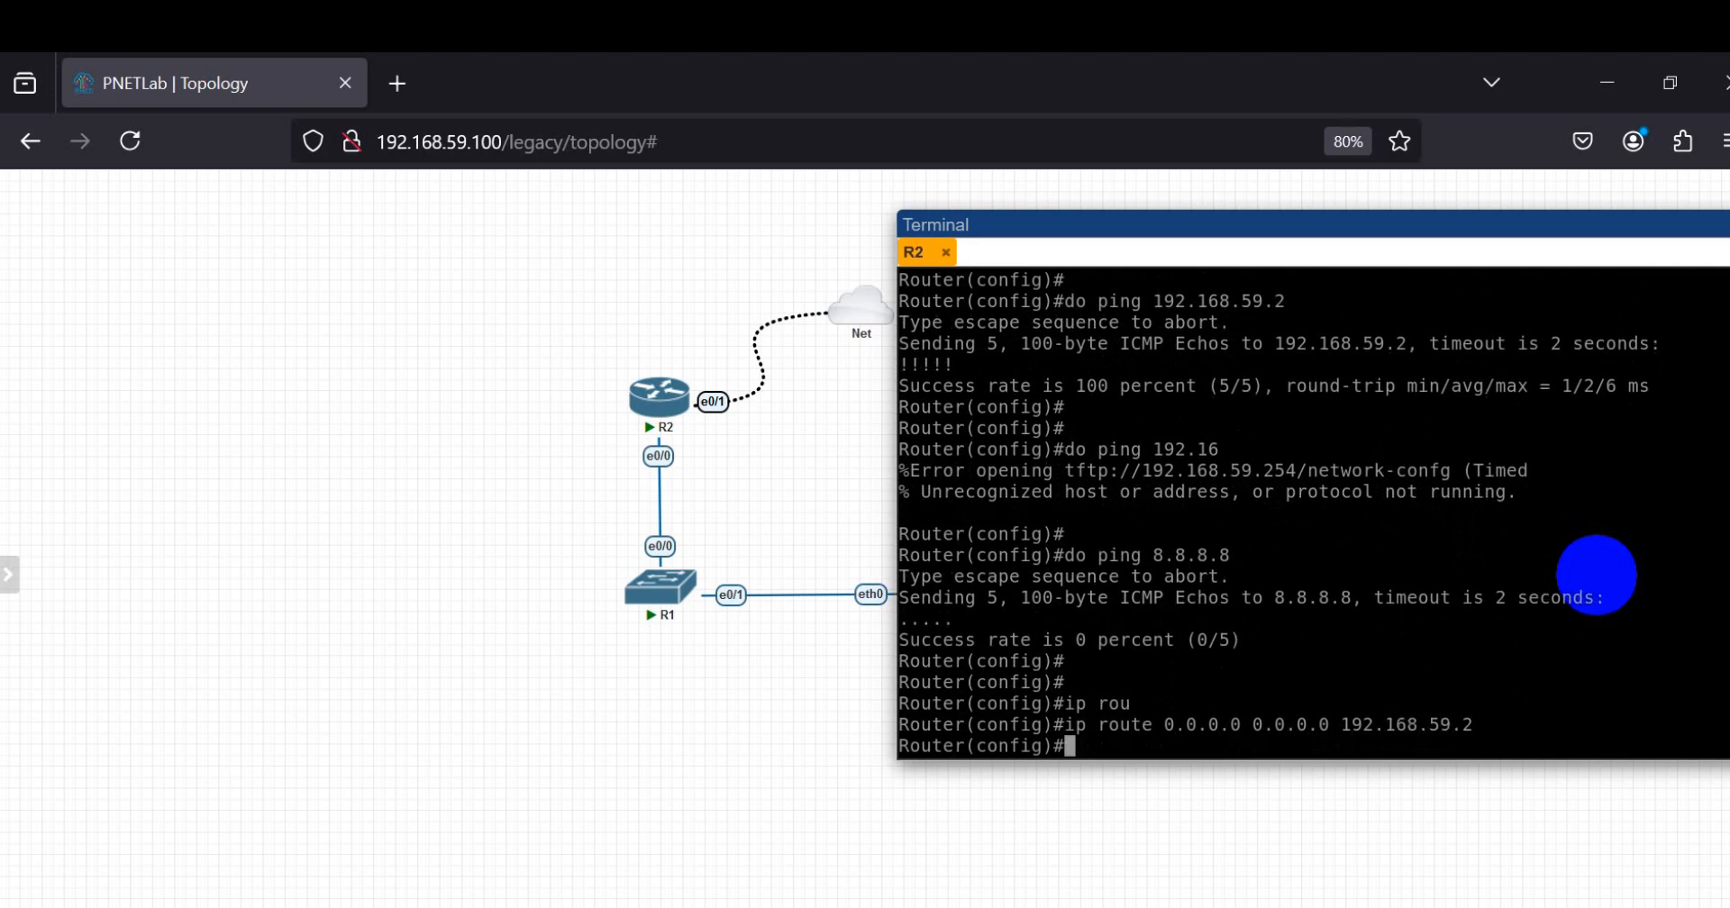
Step: Ping 8.8.8.8 again from R2 to test the new default route
key(Return)
key(Return)
key(Up)
key(Up)
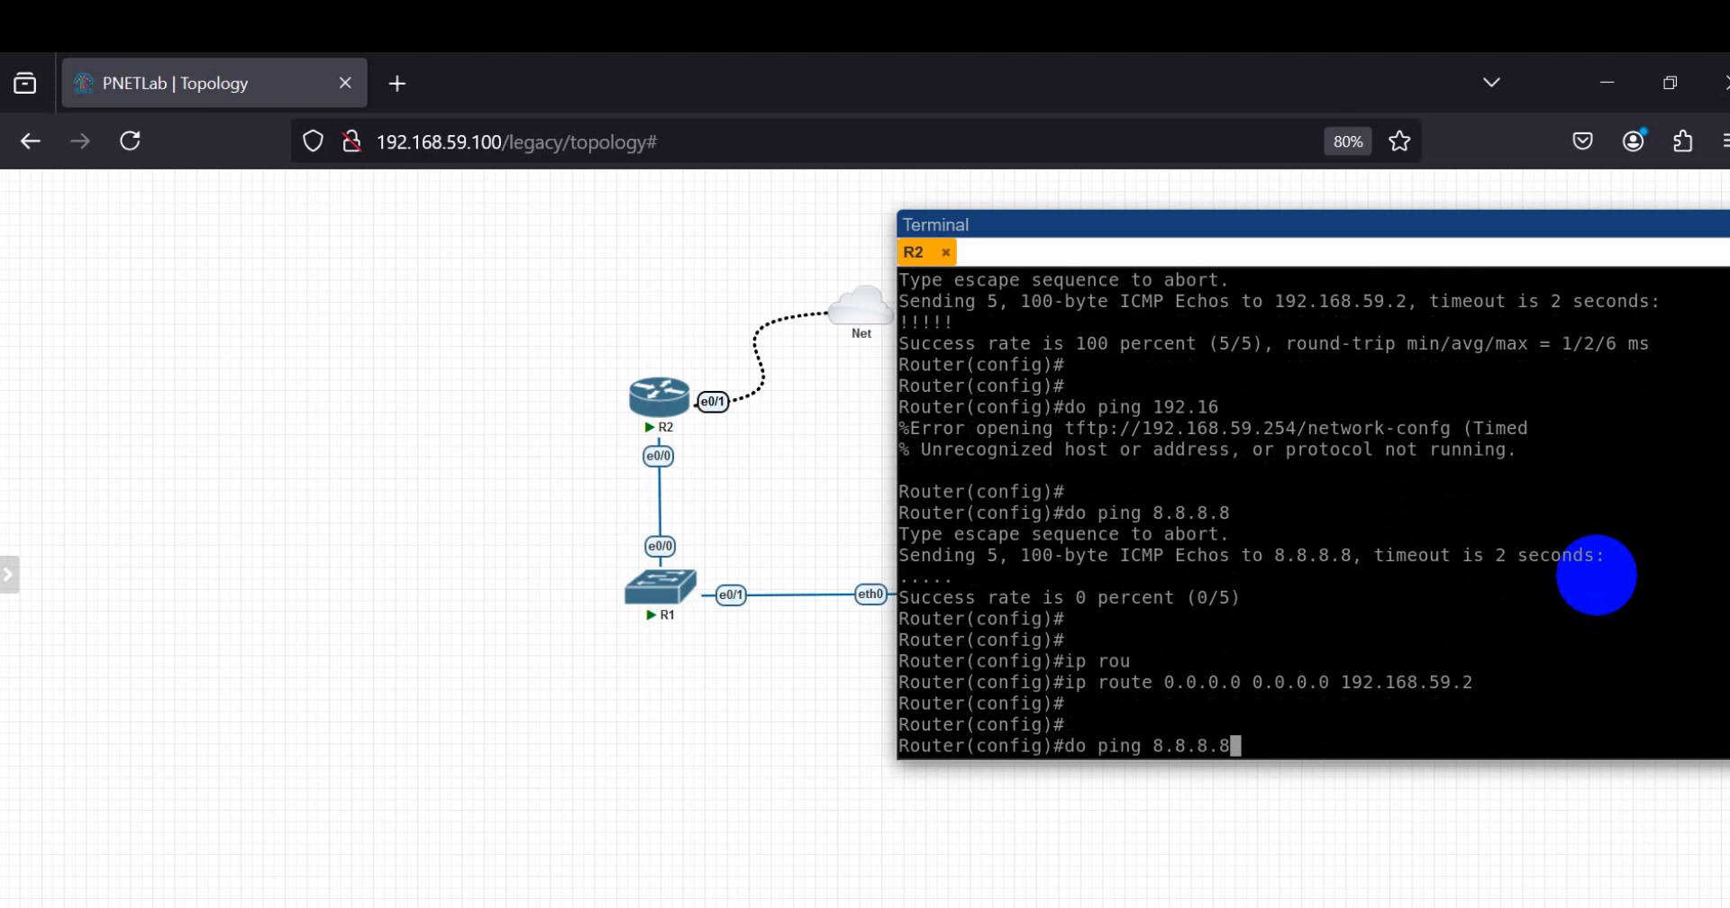
key(Return)
Step: Ping the second external address 8.8.4.4 from R2 with do ping
key(Return)
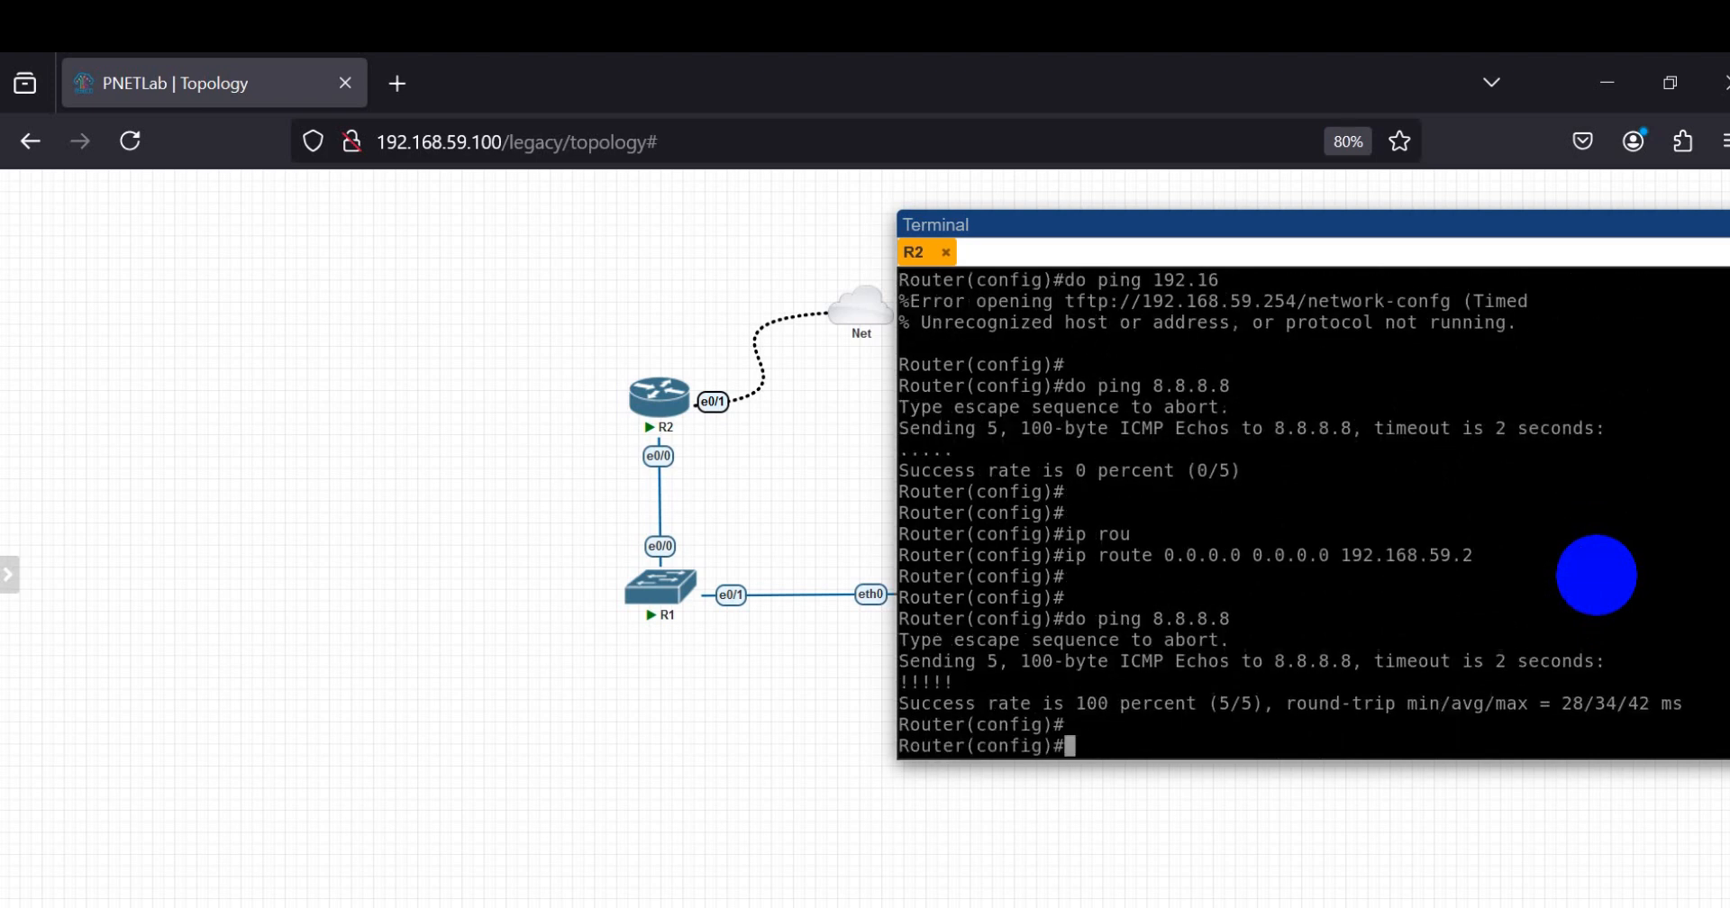
key(Return)
key(Return)
key(Up)
key(Return)
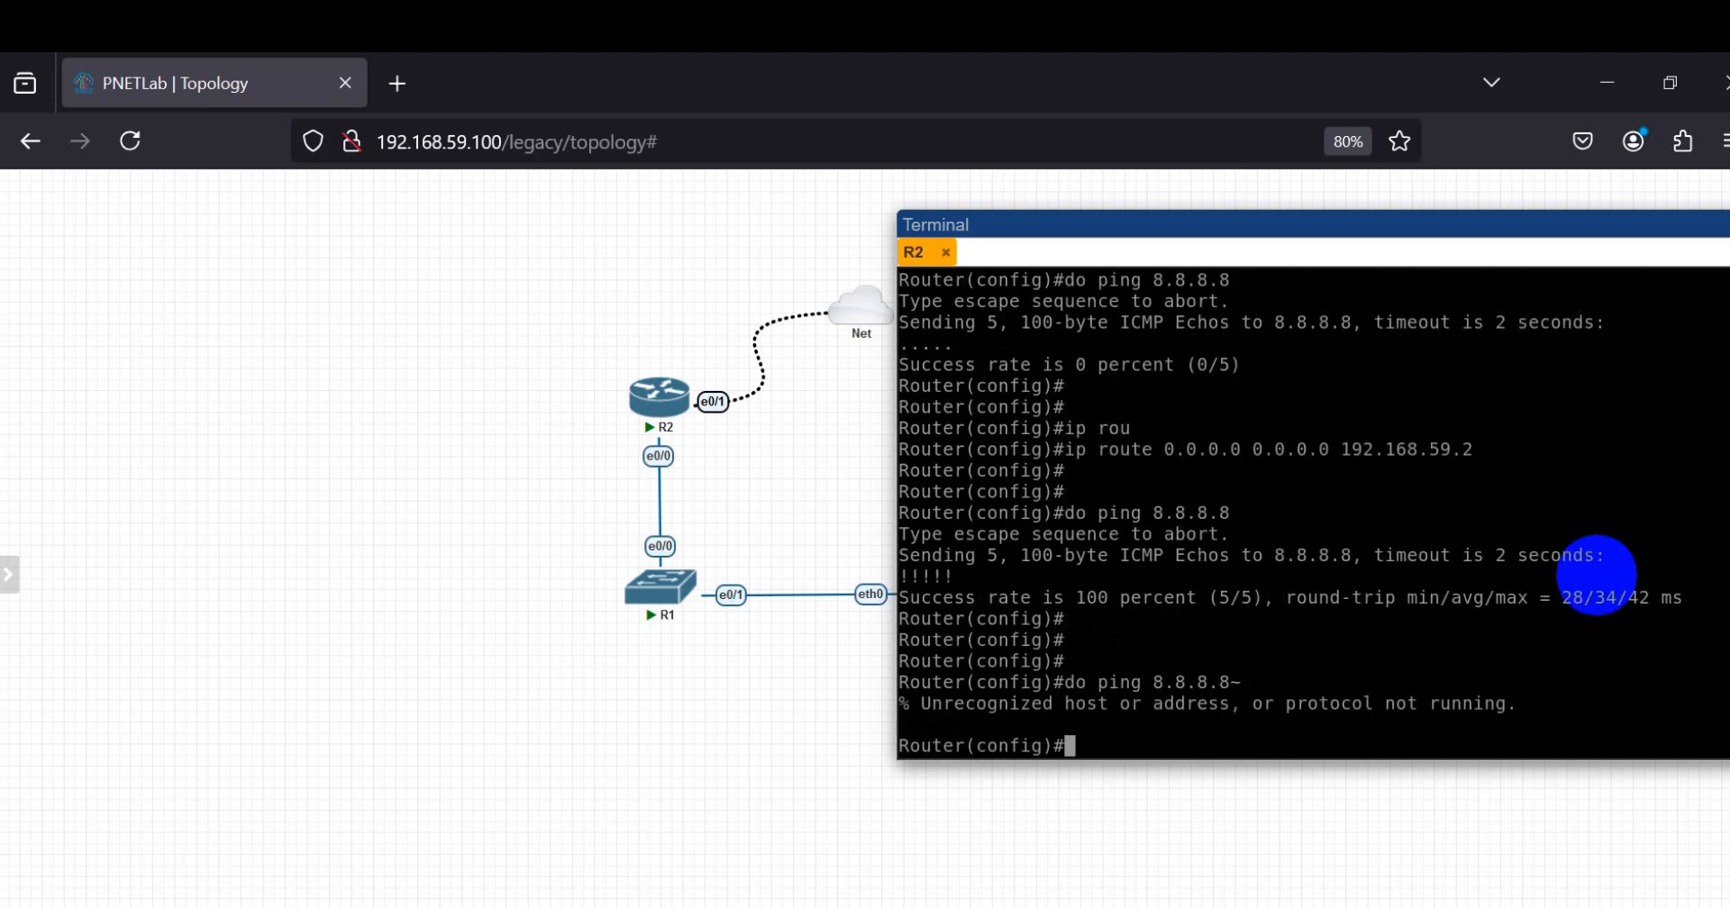
key(Up)
key(BackSpace)
key(BackSpace)
key(BackSpace)
key(BackSpace)
text(4.4)
key(Return)
key(Return)
key(Return)
key(Return)
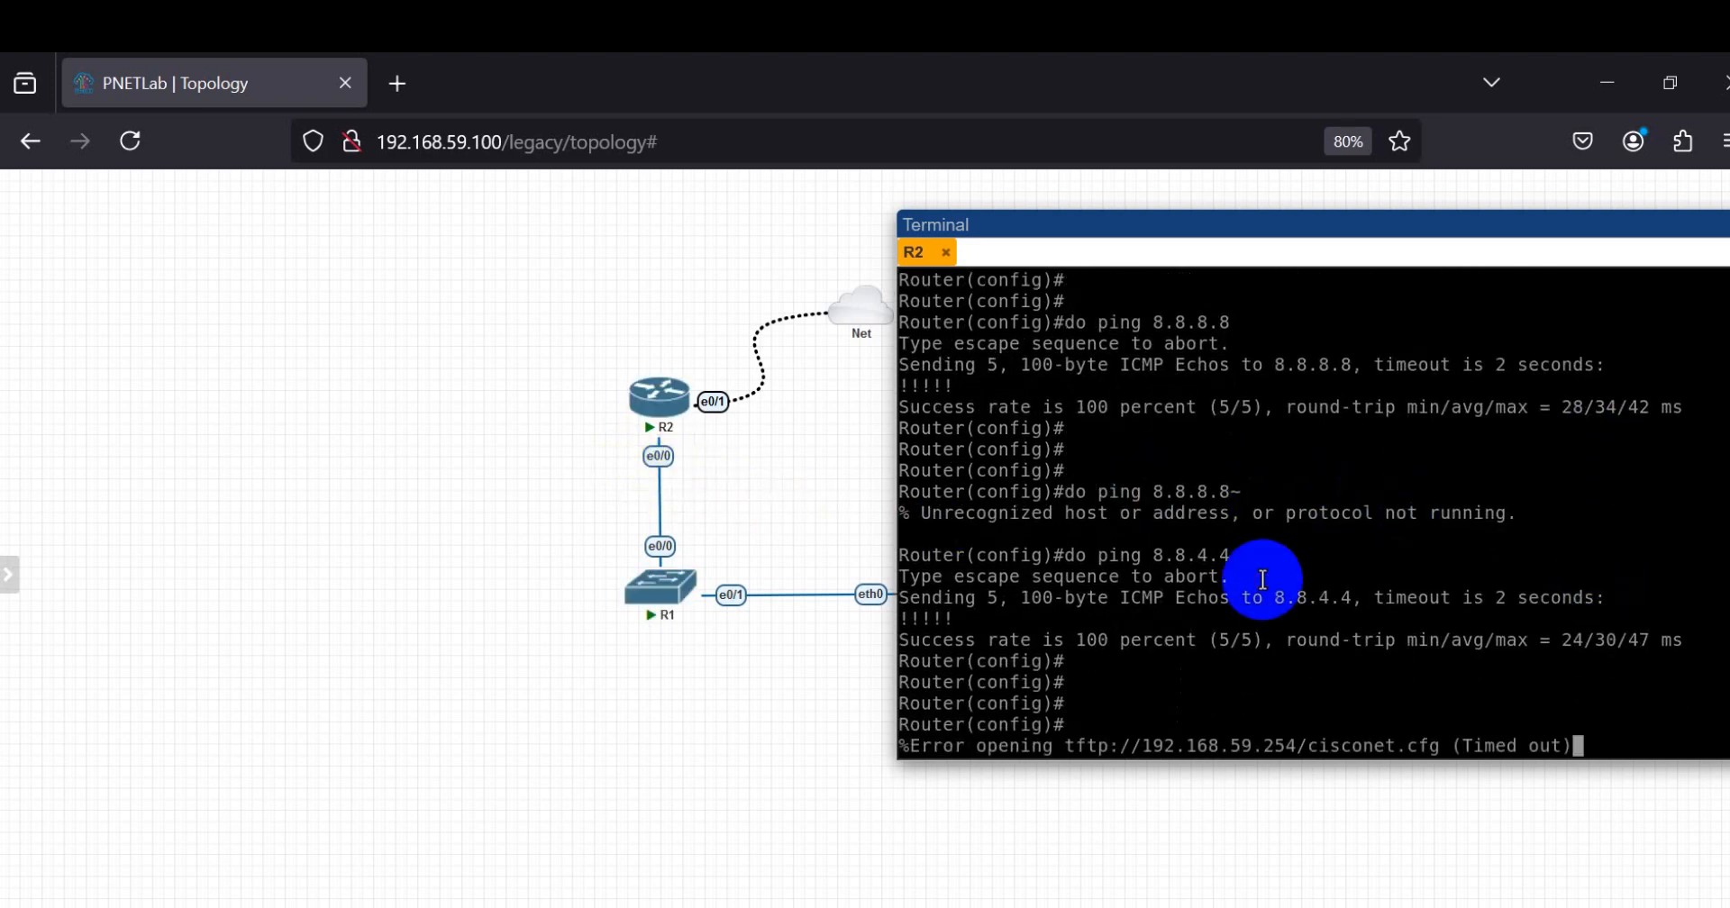
Step: Enter interface configuration for R2's link to R1 with int eth0/0
key(Return)
key(Return)
key(Return)
text(int )
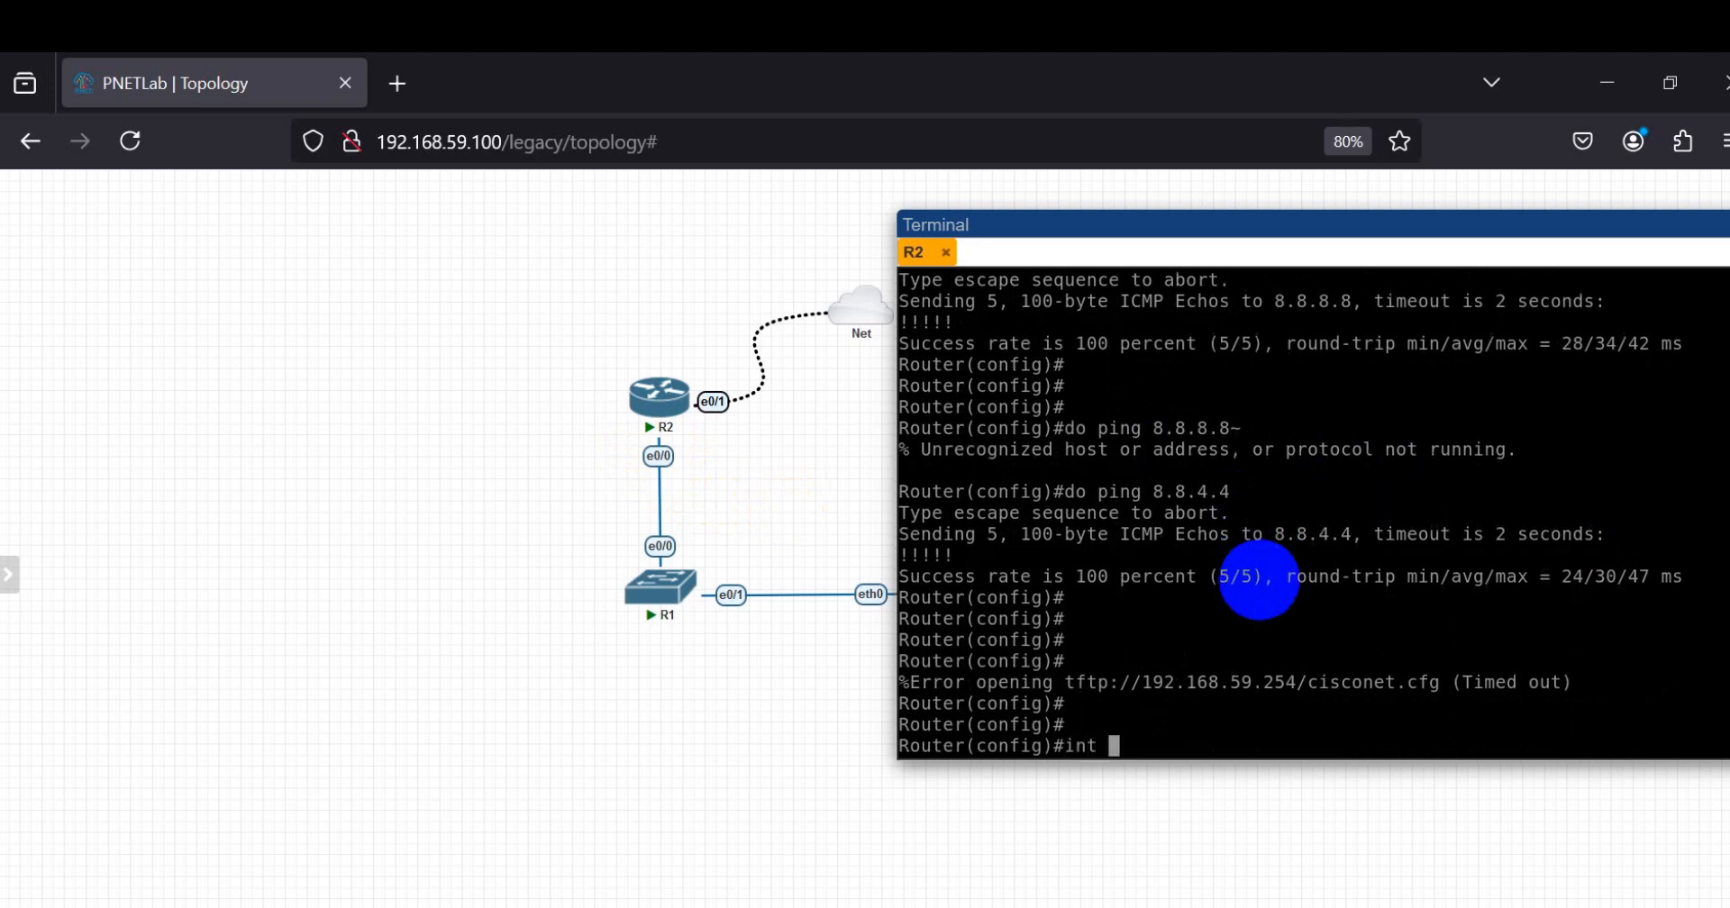
text(eth0/0)
key(Return)
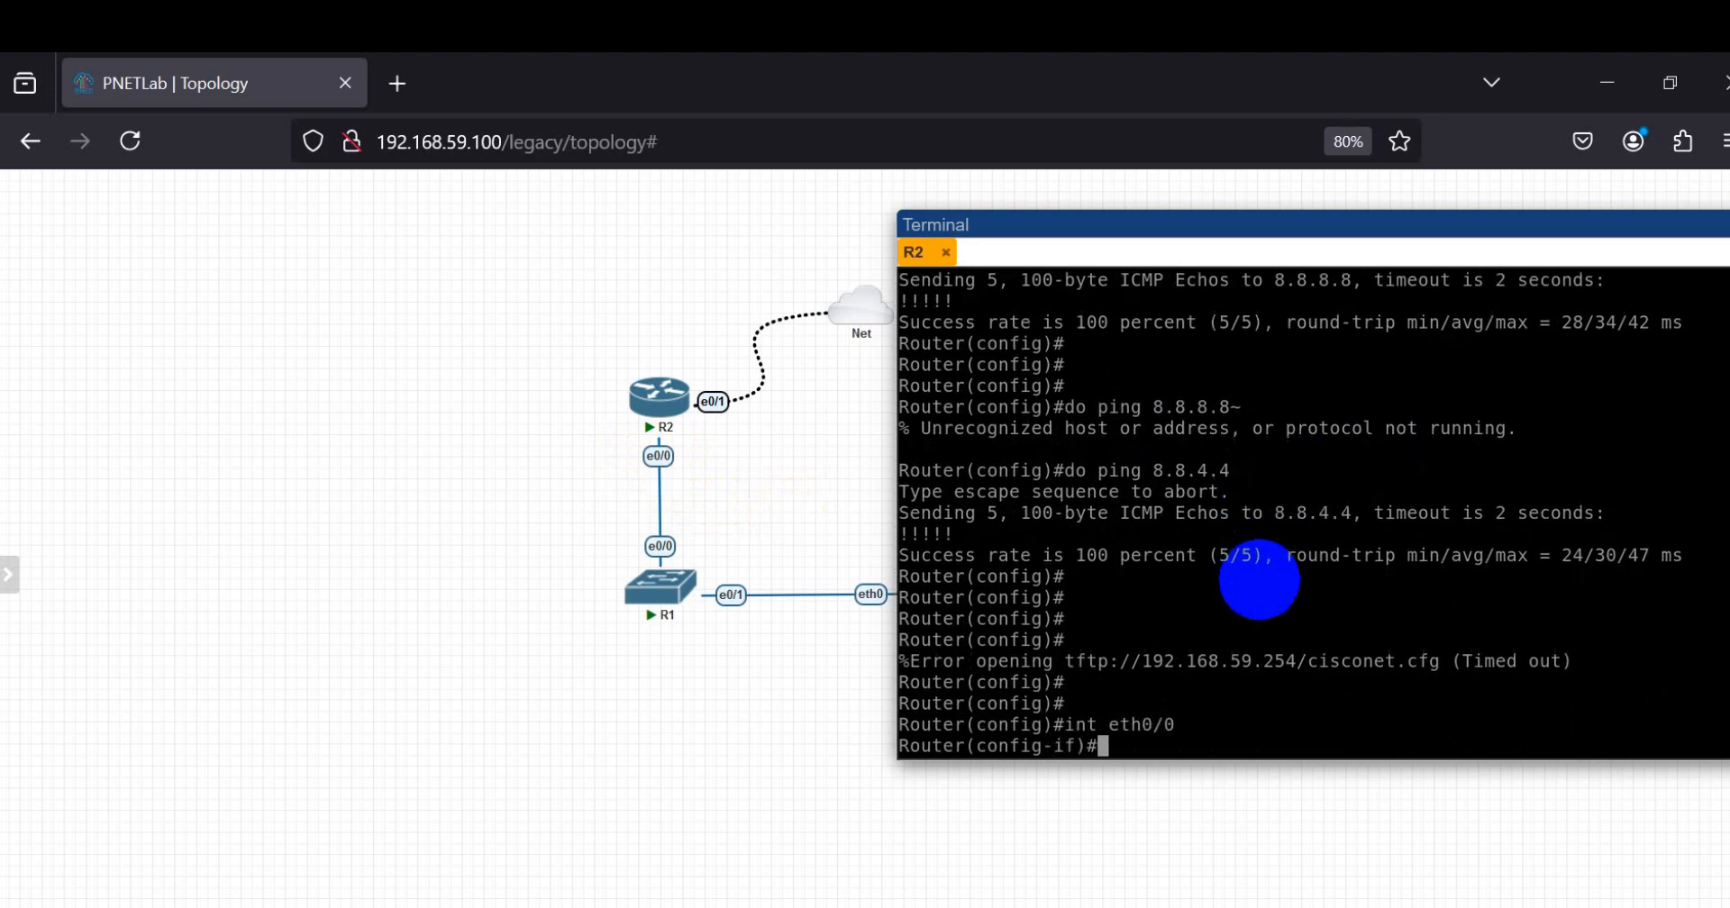
key(Return)
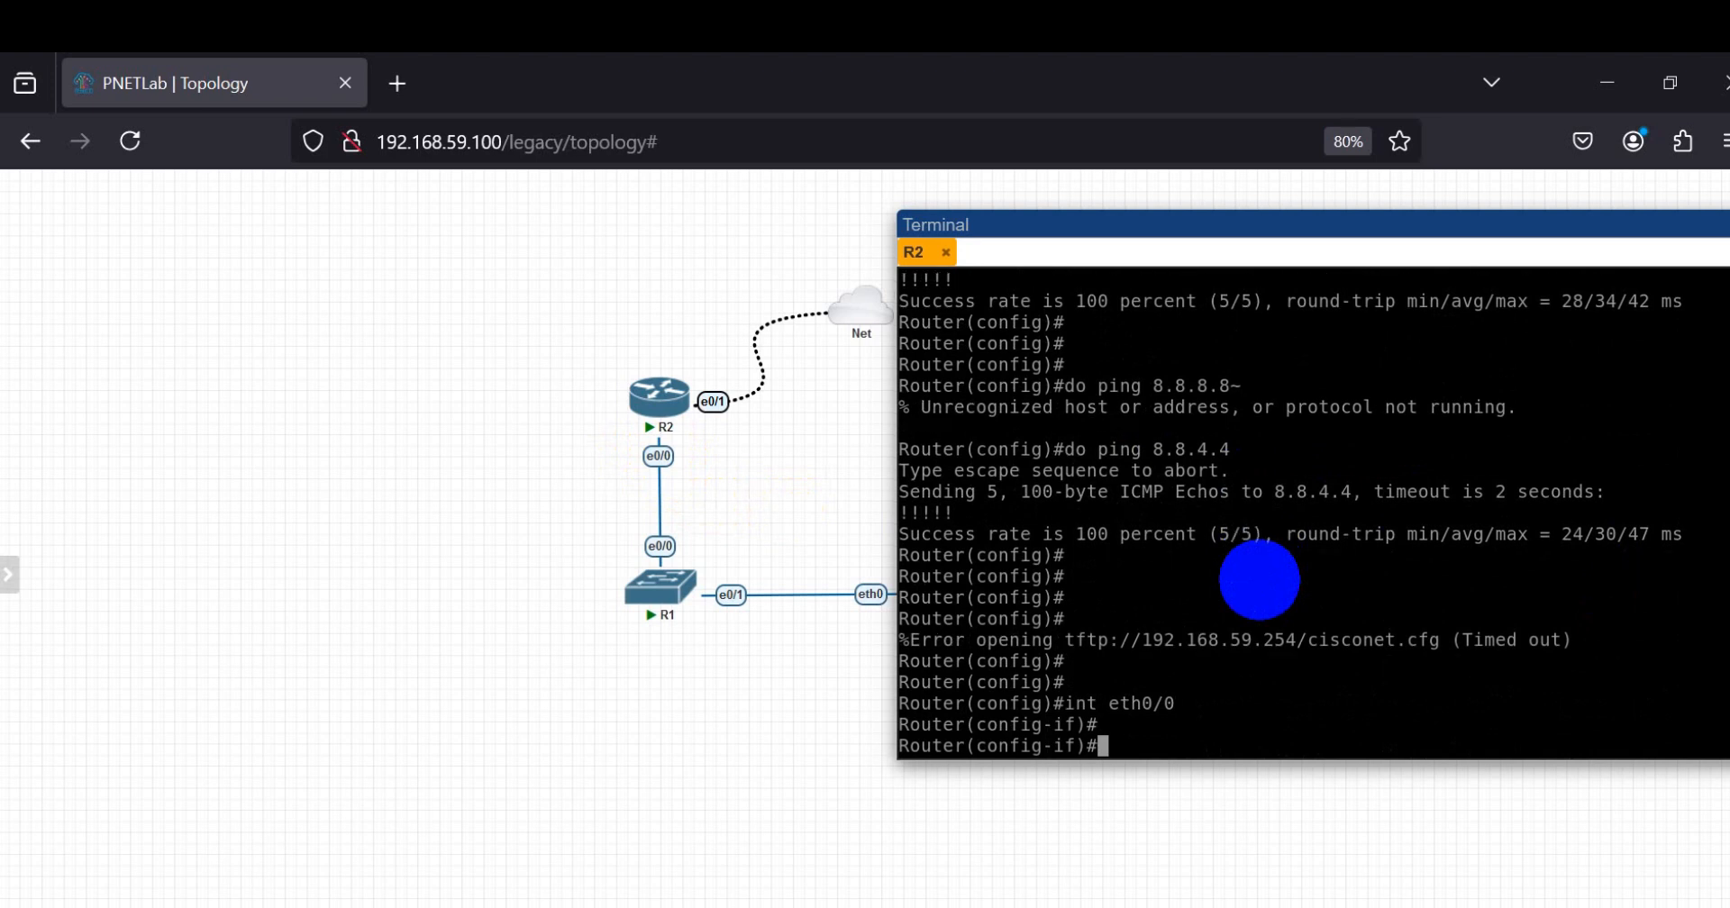
Step: Assign IP address 172.16.10.254 with mask 255.255.255.0 to R2's ethernet 0/0 interface
text(ip add)
key(Tab)
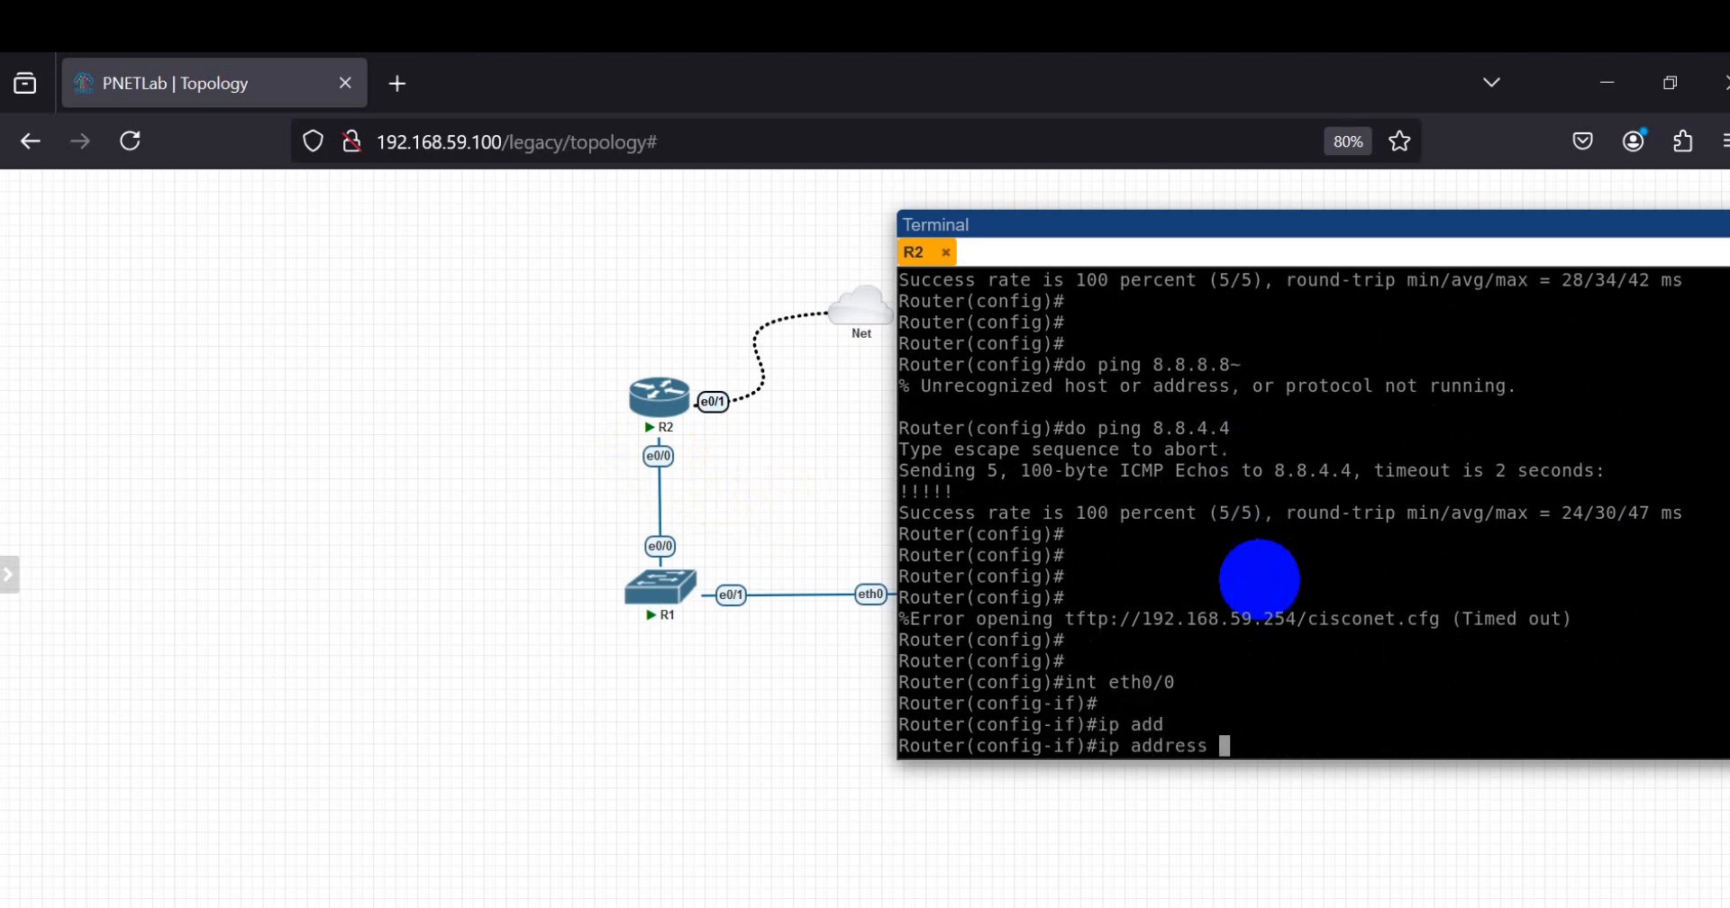
text(192)
key(BackSpace)
key(BackSpace)
text(72.16)
text(.10.1)
text(54 )
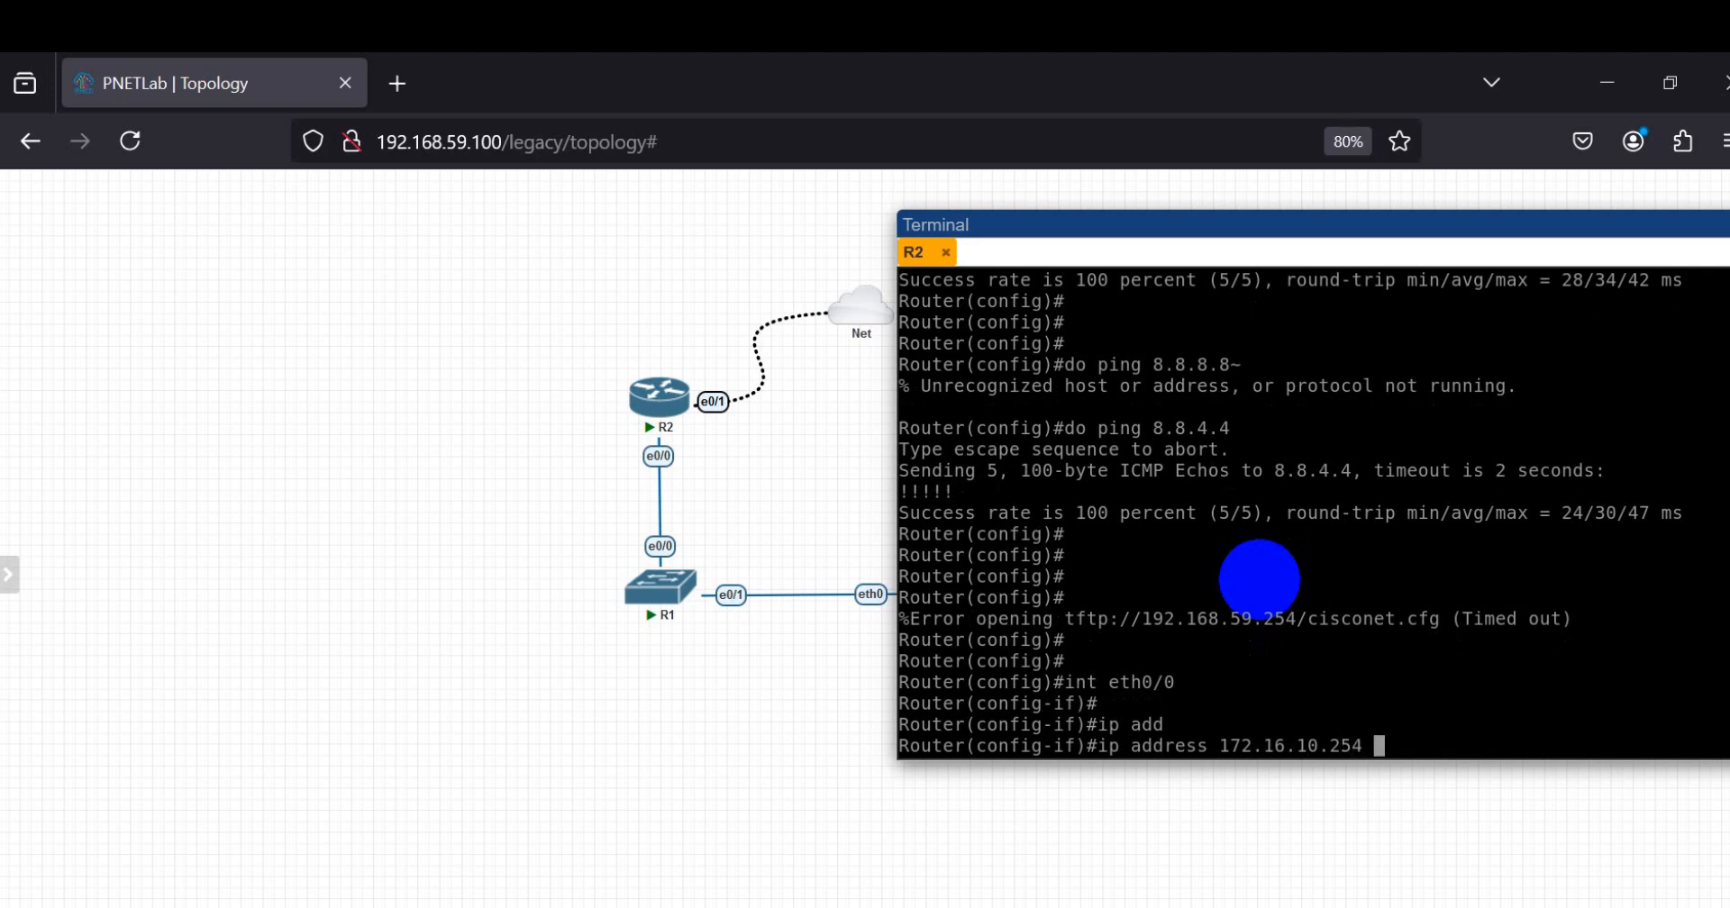
text(255.255.255.0)
key(Return)
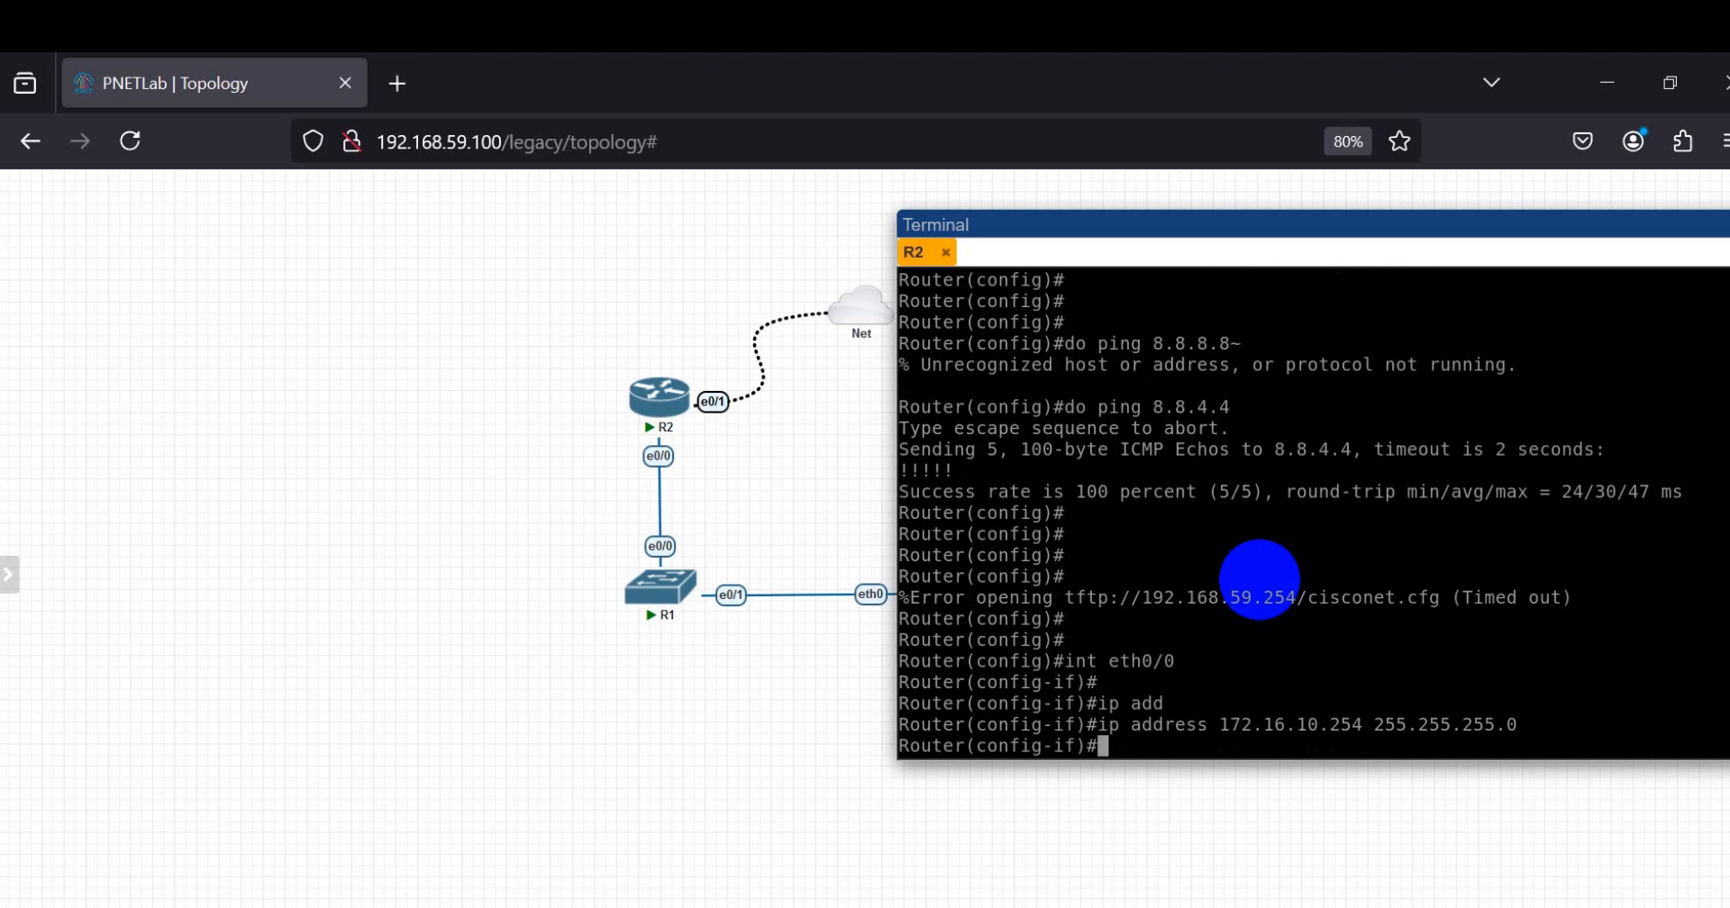
key(Return)
key(Return)
key(Return)
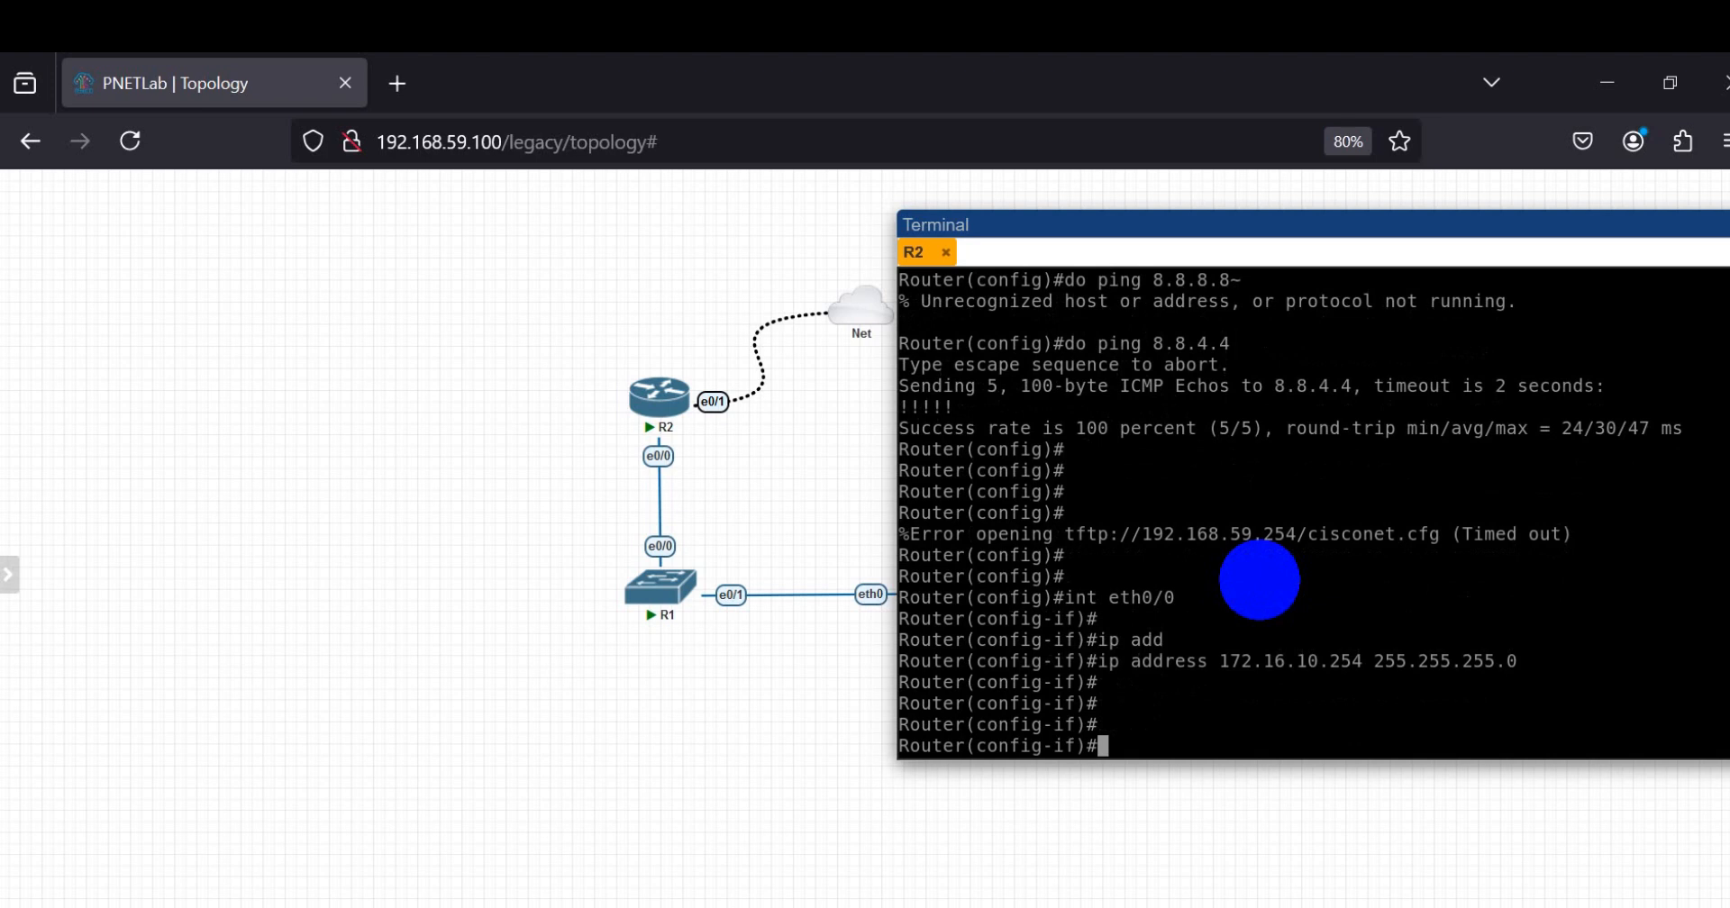
Step: Enable R2's ethernet 0/0 interface with no sh
text(no sh)
key(Return)
key(Return)
key(Return)
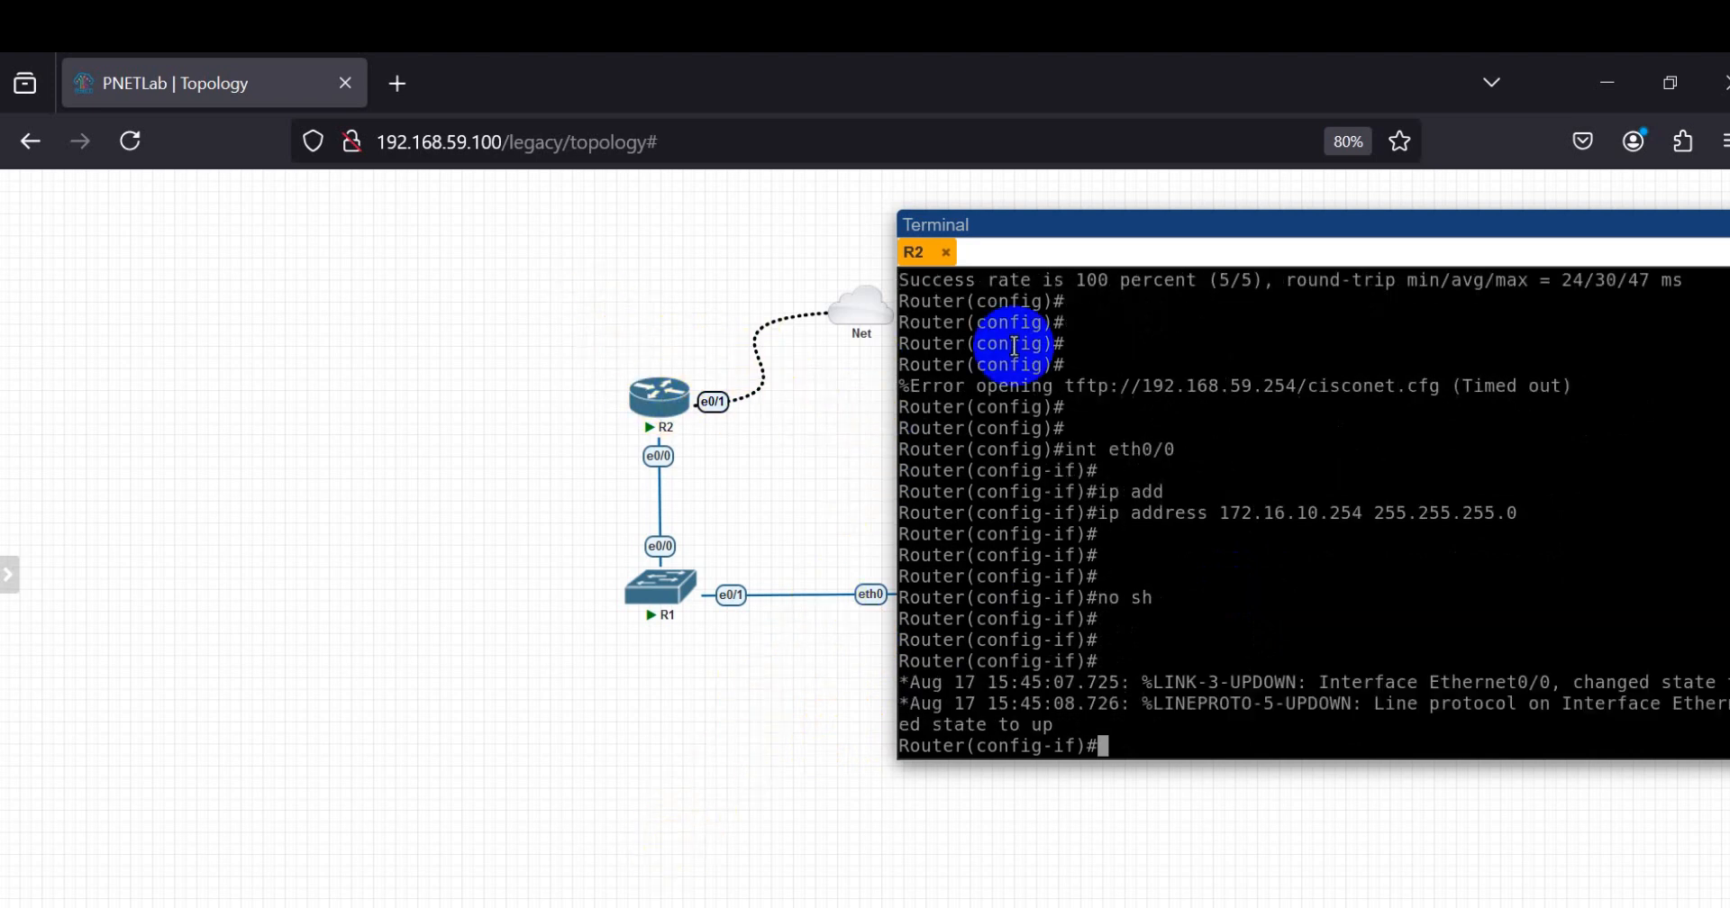
Step: Move the VPC node to the left of R1 in the topology and open its console
drag(1170, 232, 1233, 258)
drag(905, 590, 497, 569)
click(935, 574)
drag(937, 584, 463, 591)
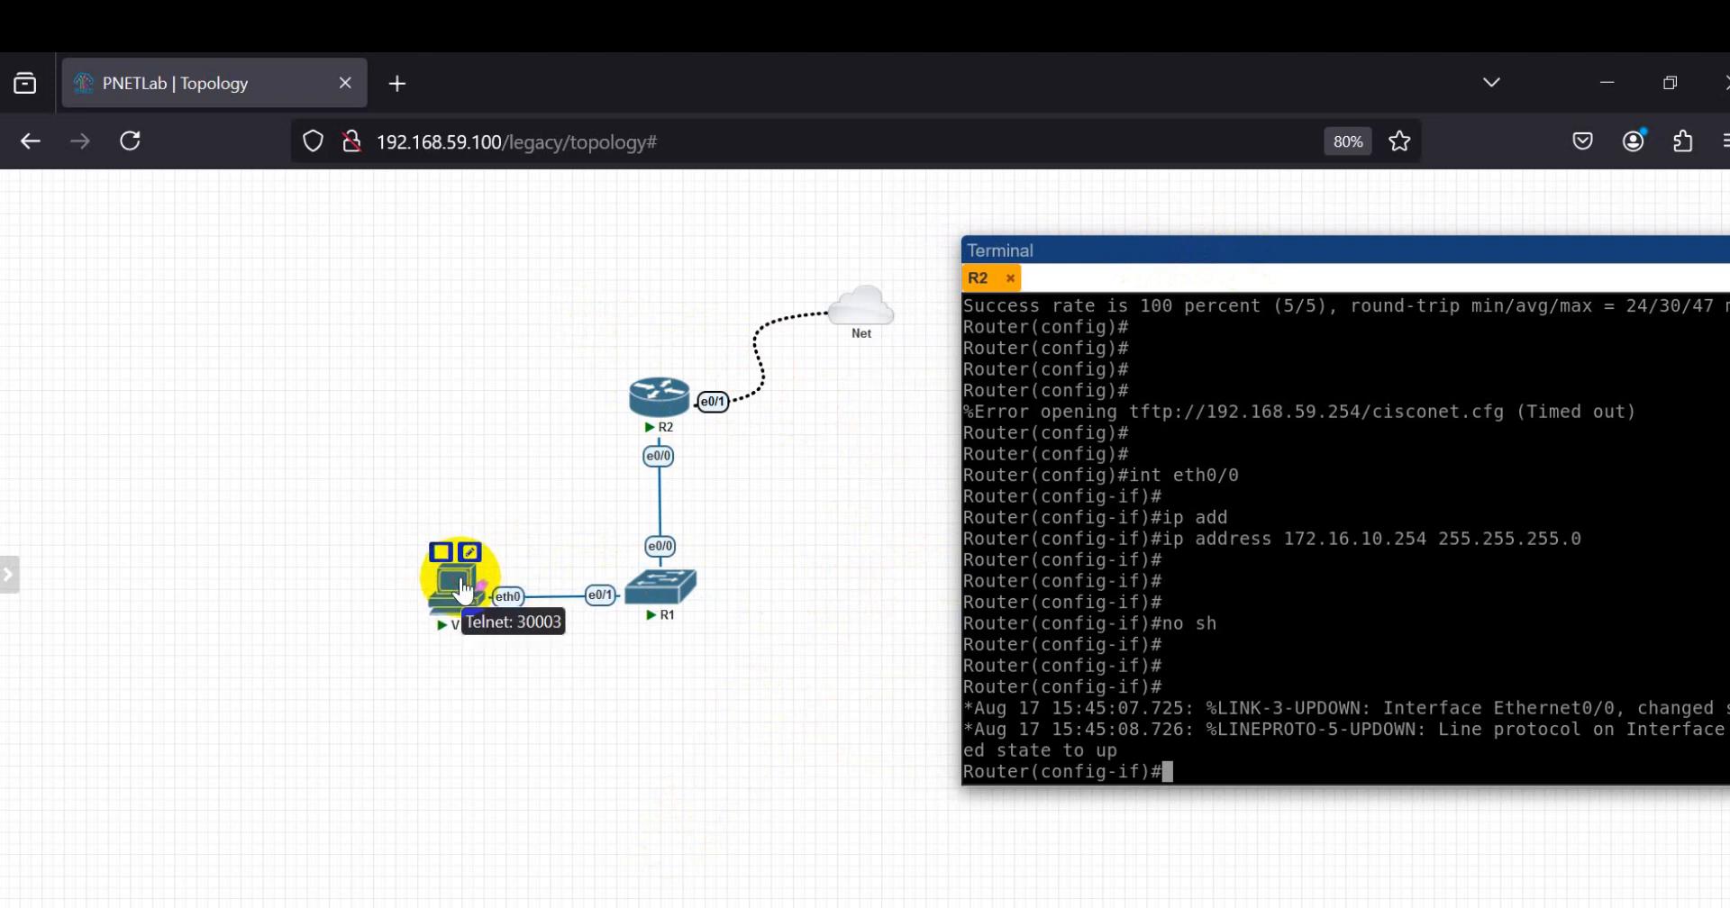
click(463, 591)
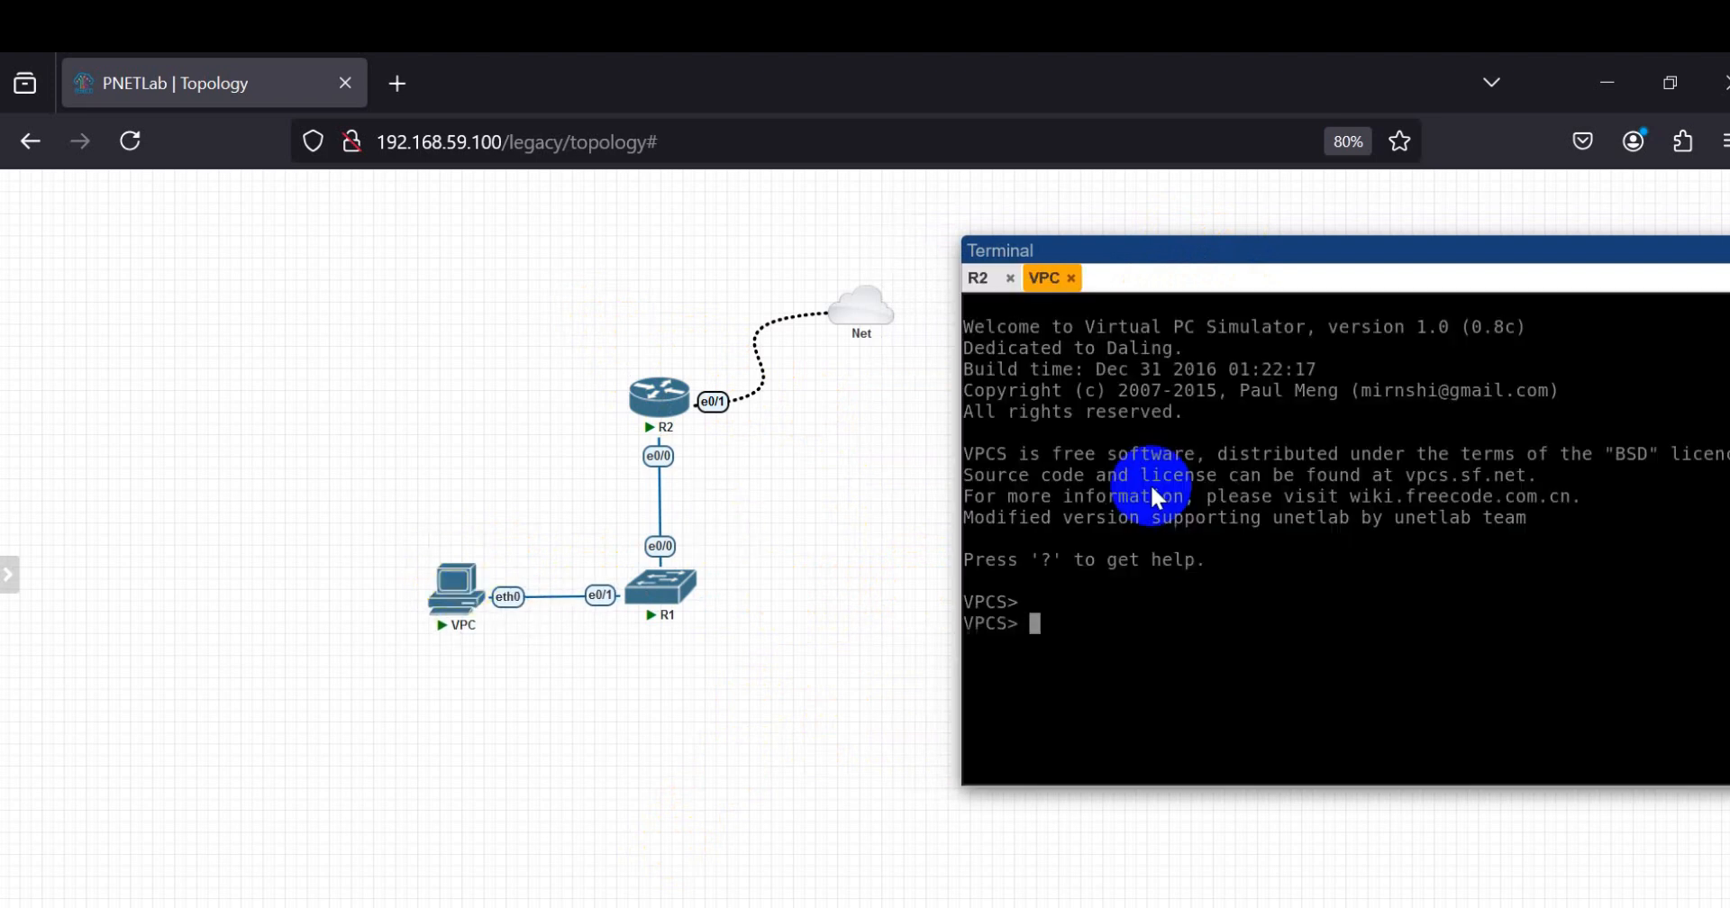
Step: Set VPC's address to 172.16.10.1/24 with gateway 172.16.10.254 using the ip command
key(Return)
text(ip 1)
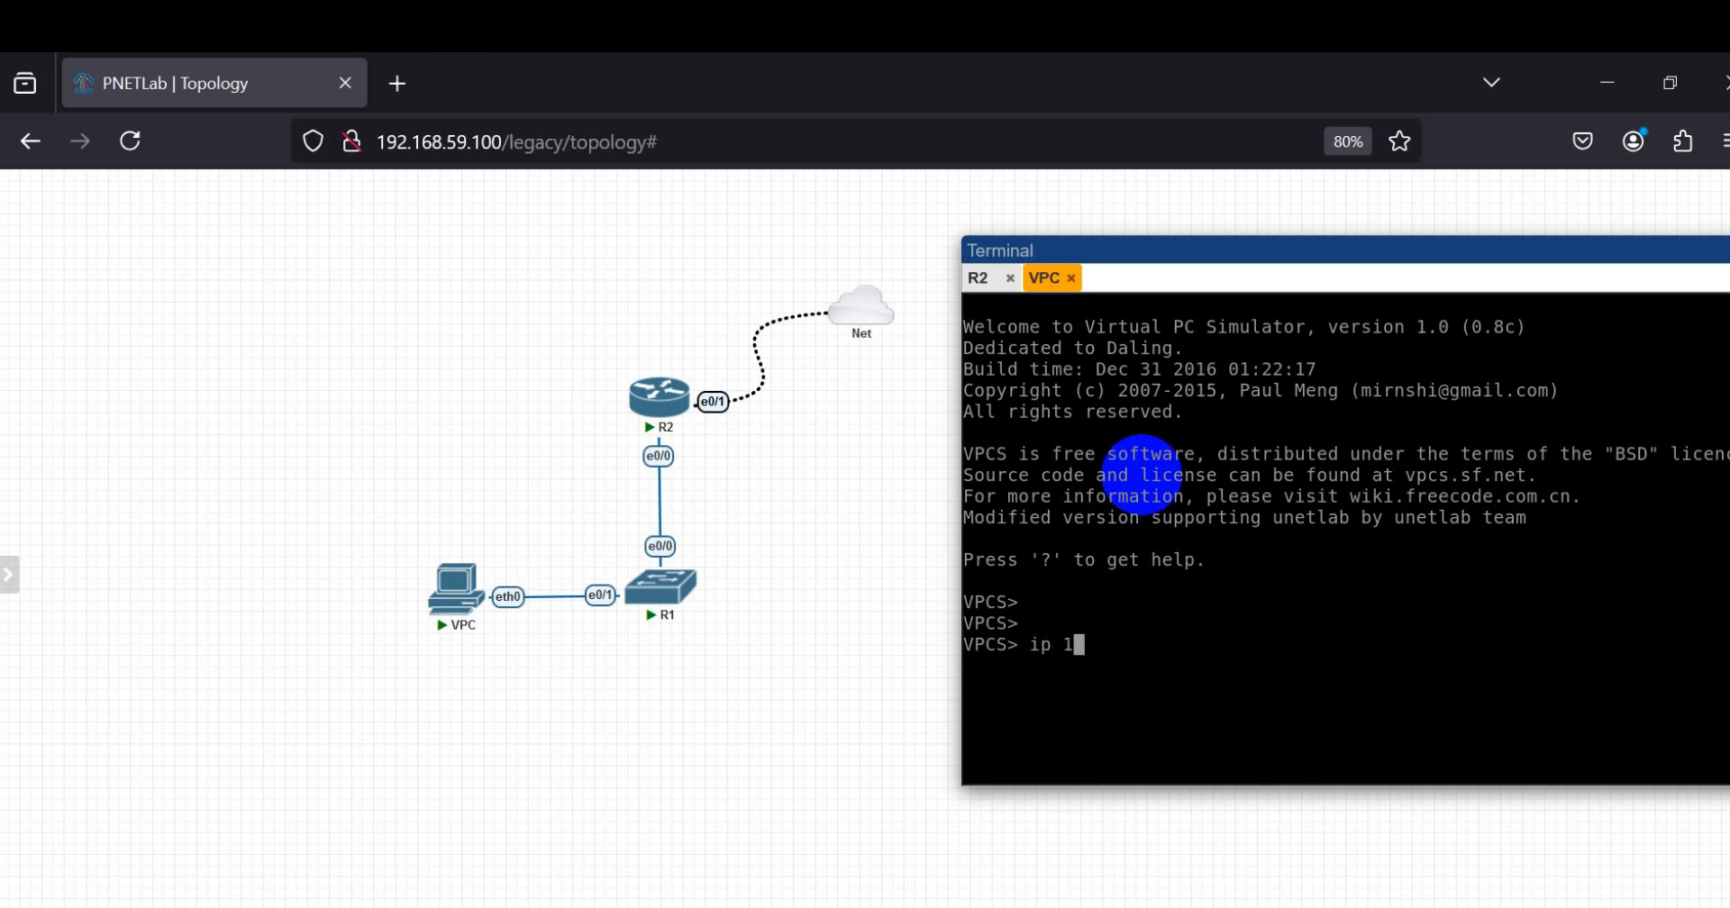
text(72.16.10.1 255.255.2)
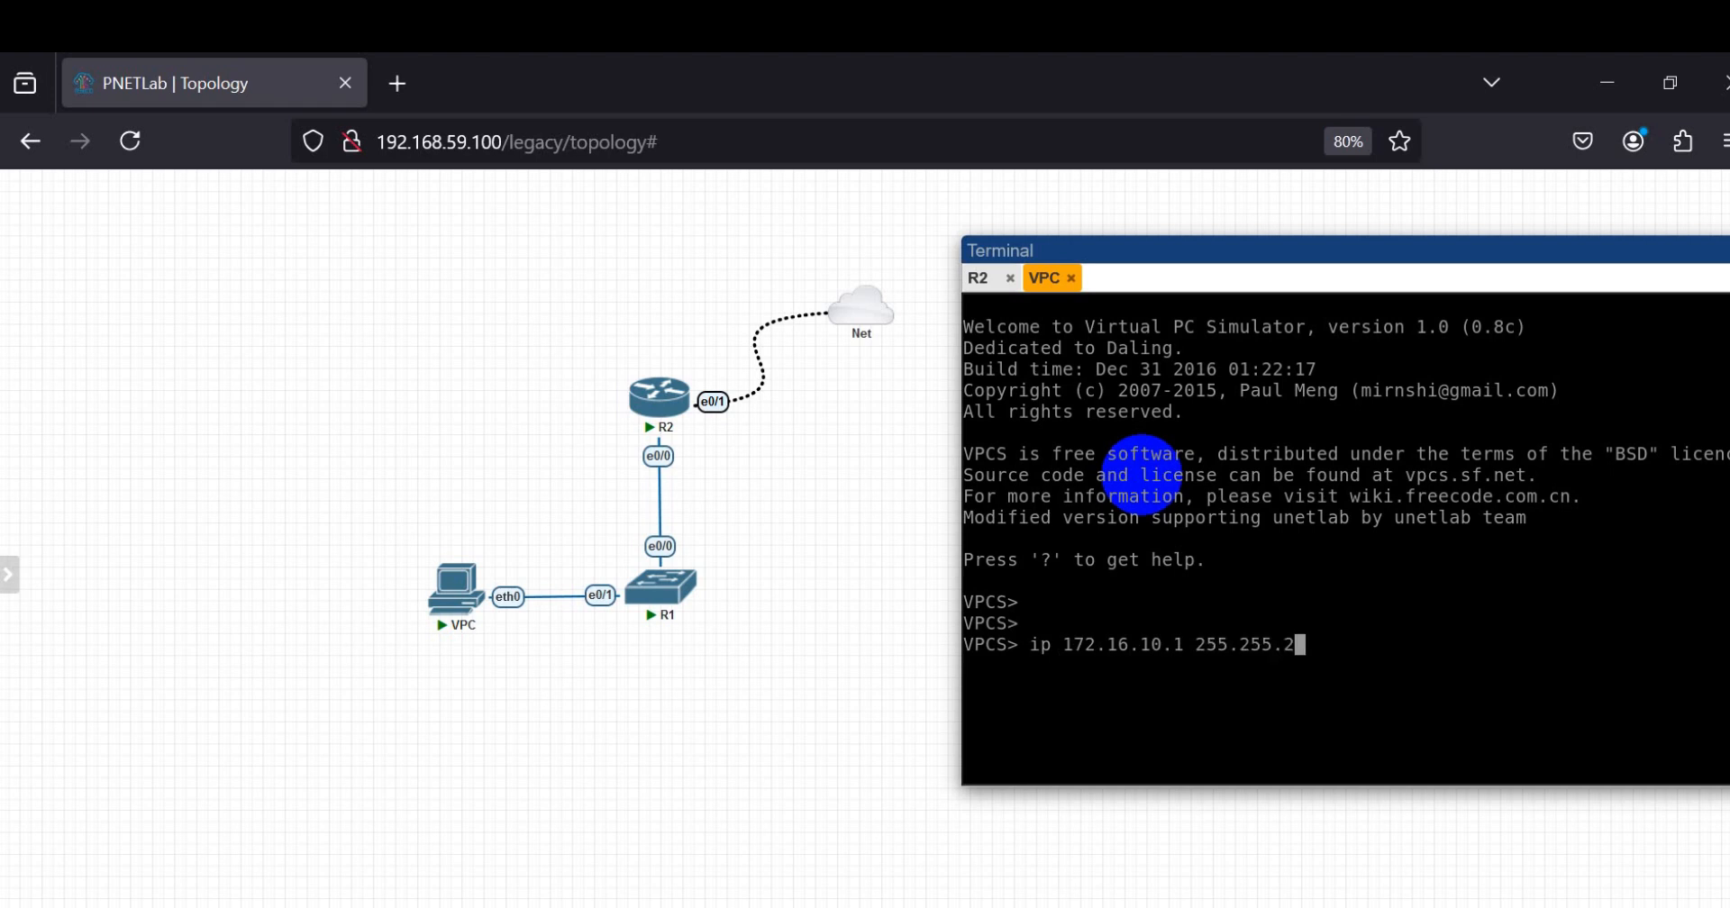
key(BackSpace)
key(BackSpace)
key(BackSpace)
key(BackSpace)
key(BackSpace)
key(BackSpace)
key(BackSpace)
key(BackSpace)
key(BackSpace)
text(1/24 172.16.1.254)
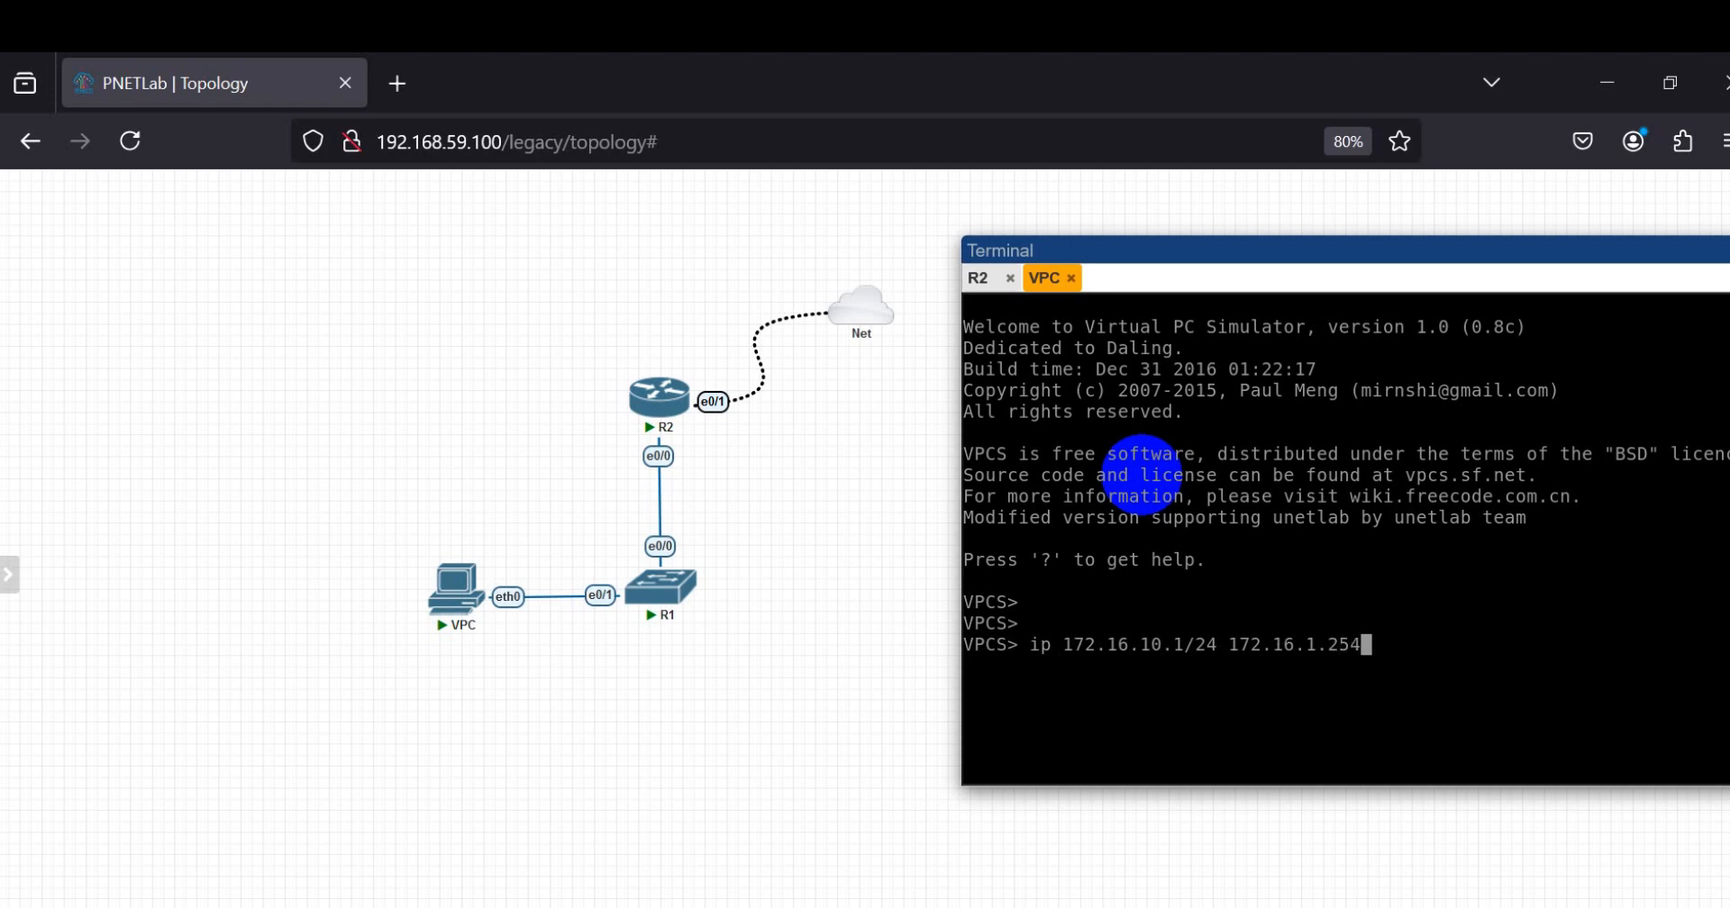
key(Left)
key(Left)
key(Left)
key(Left)
text(0)
drag(1040, 647, 1401, 666)
key(Right)
key(Right)
key(Return)
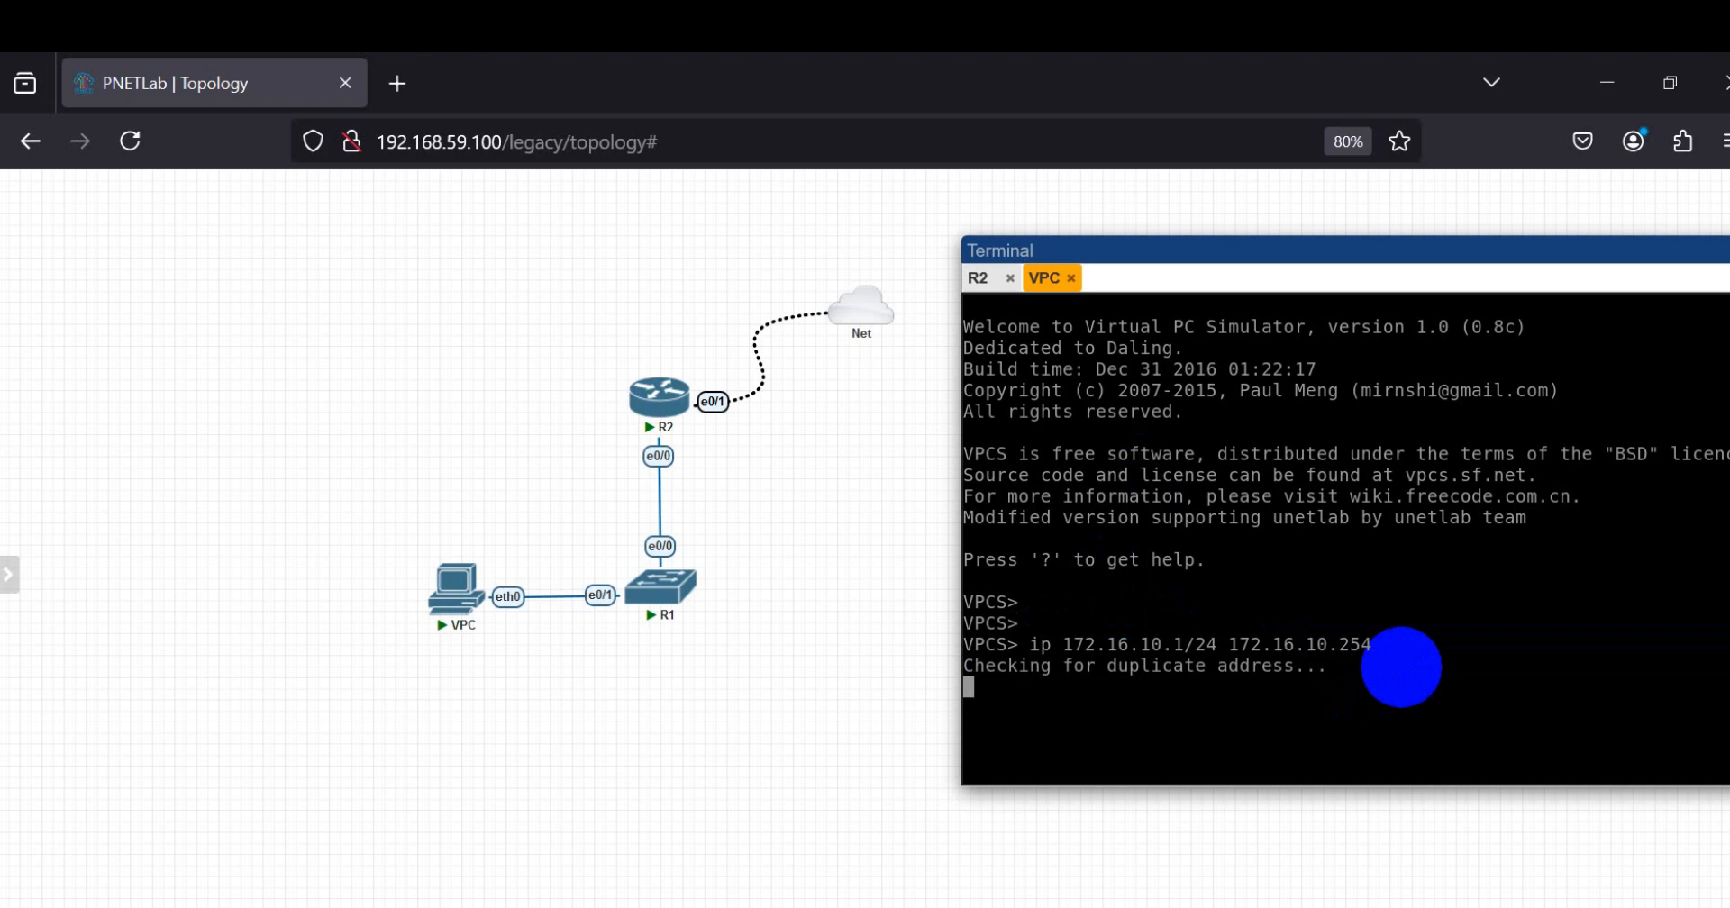
Step: Set the VPC's DNS server to 8.8.8.8 with the ip dns command and save its startup configuration
text(ip )
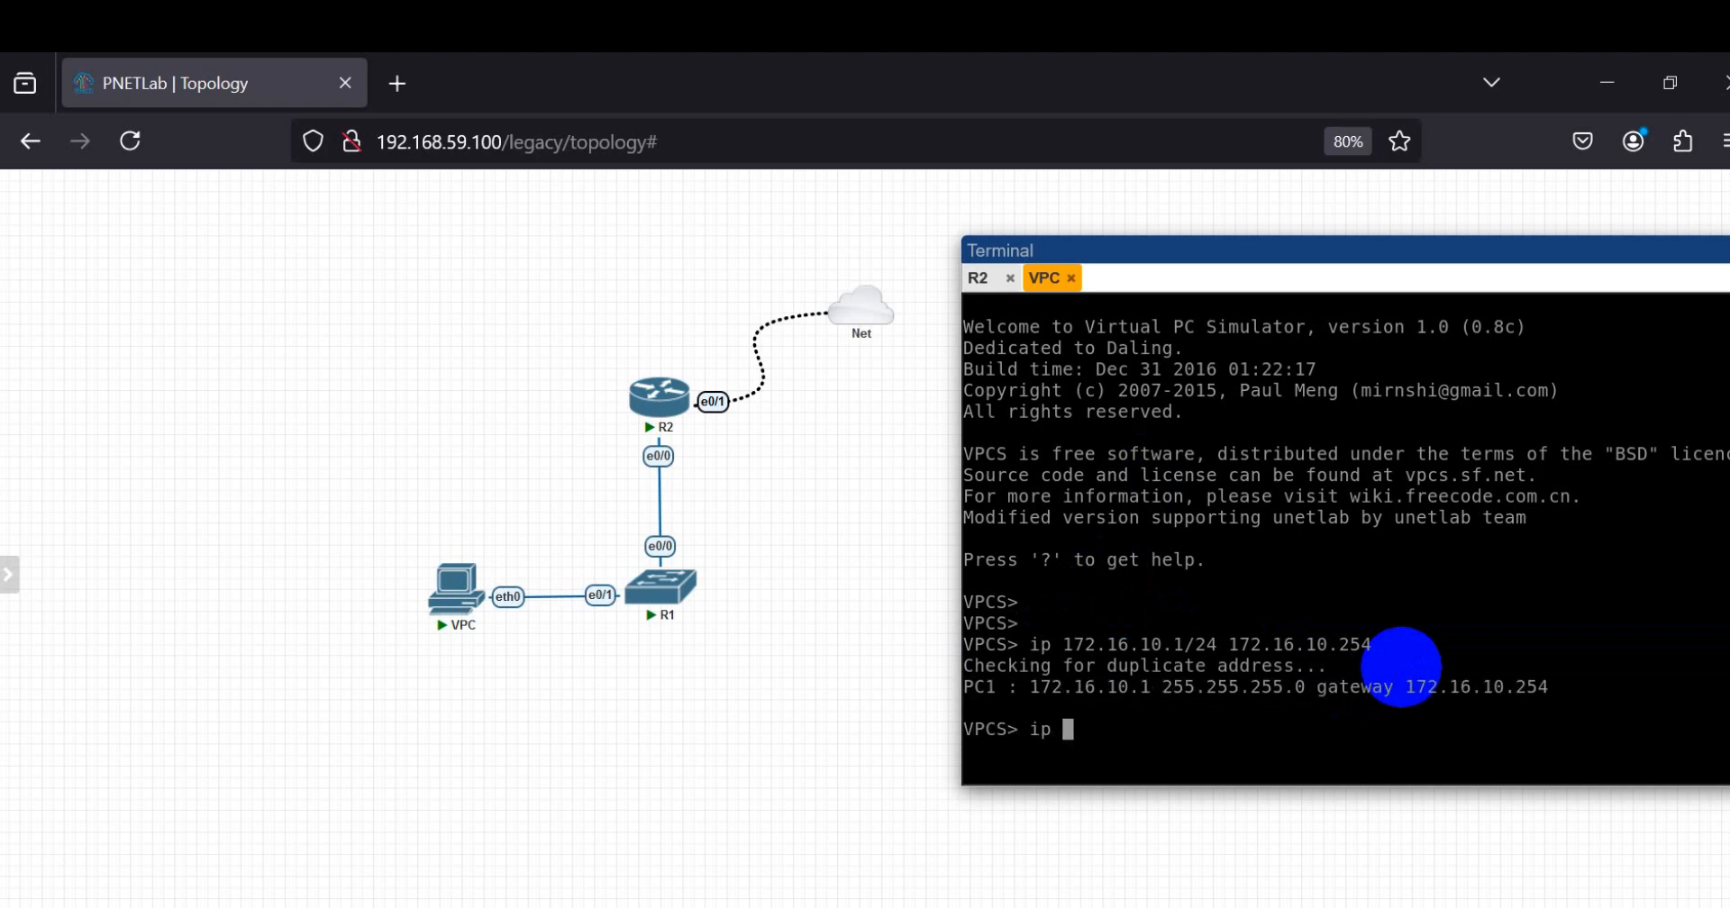
text(dns 8.8.8.8)
key(Return)
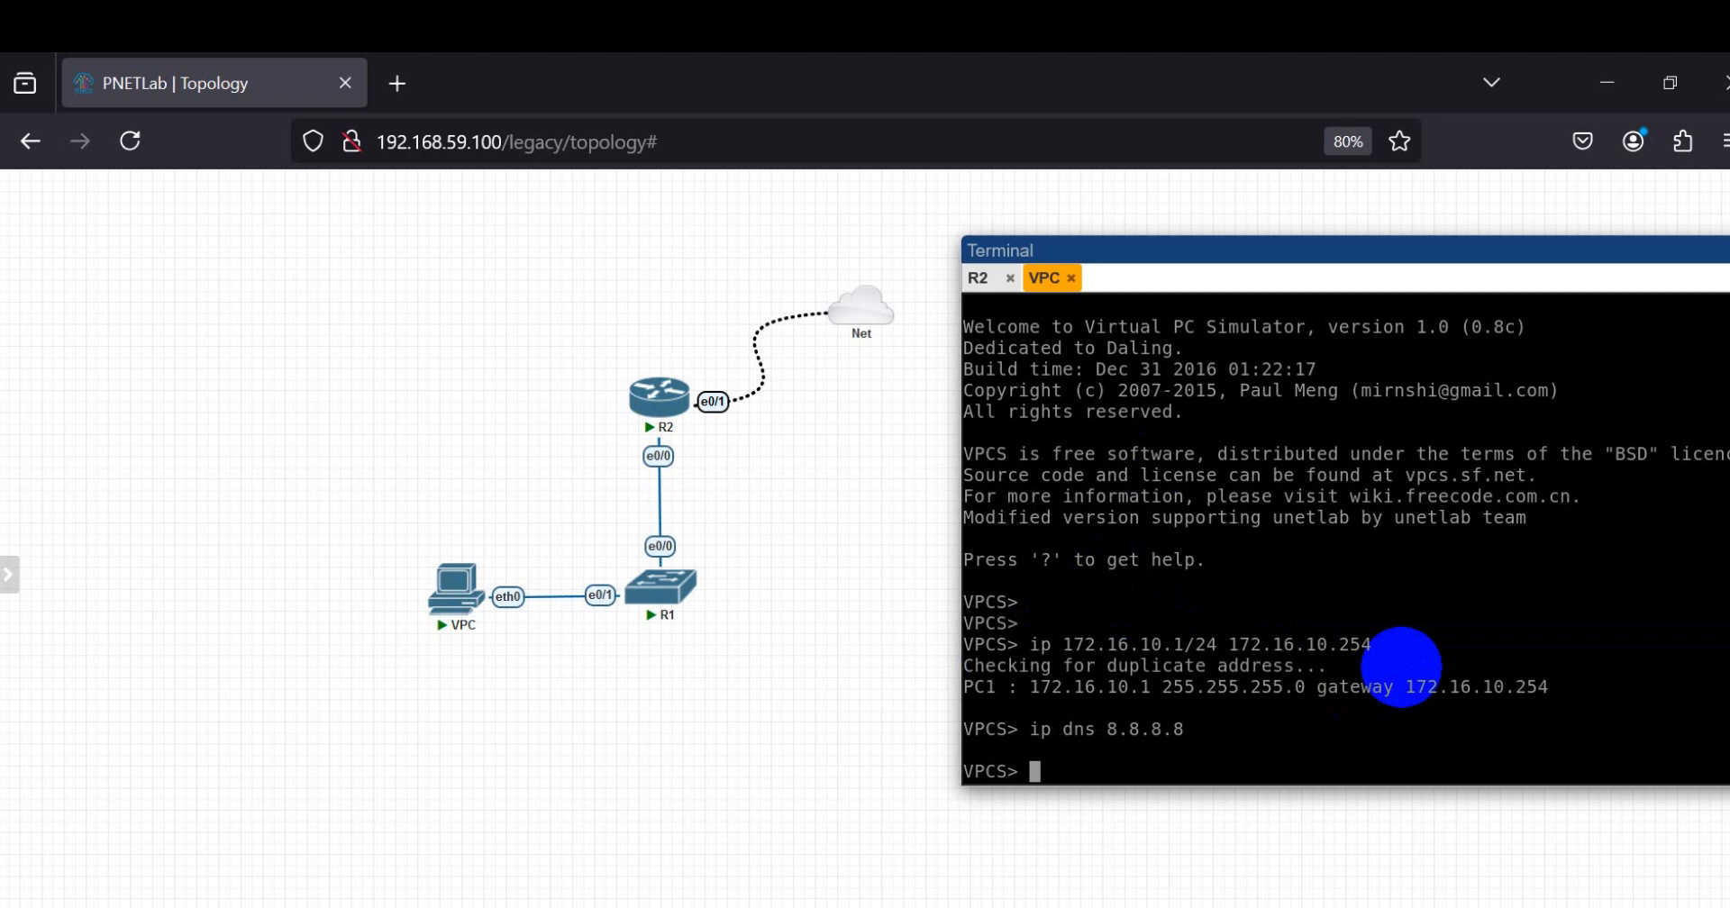
text(save)
key(Return)
Step: Ping the gateway 172.16.10.254 from the VPC console to test LAN connectivity to R2
text([ing 1)
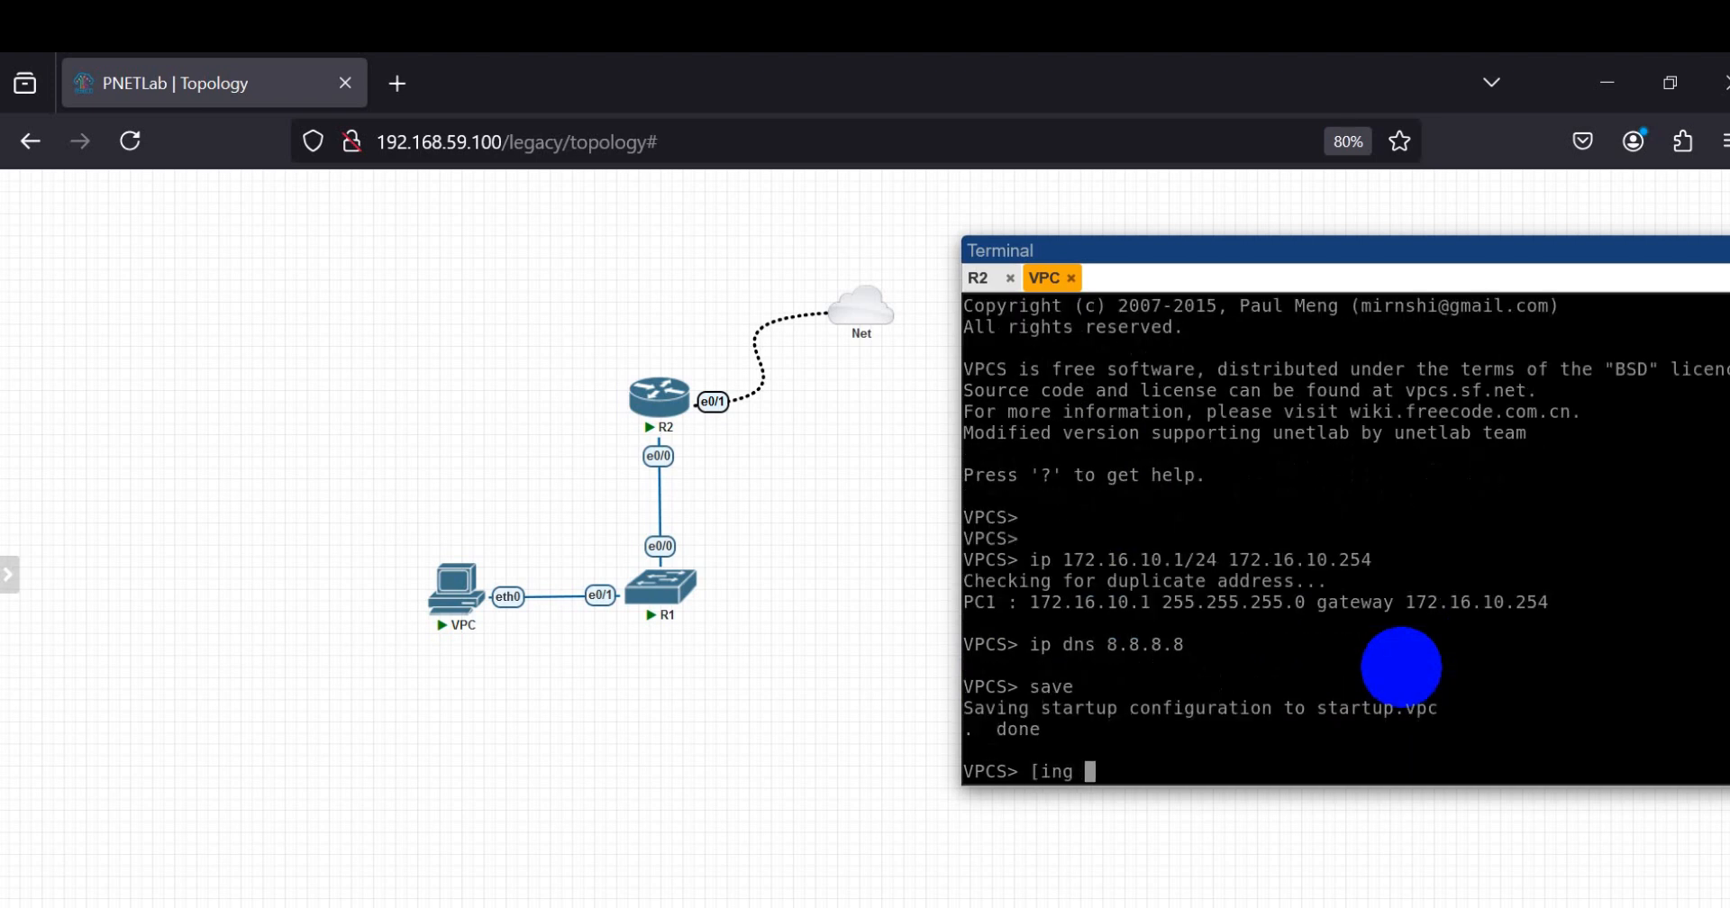
key(BackSpace)
key(BackSpace)
key(BackSpace)
key(BackSpace)
key(BackSpace)
key(BackSpace)
text(ping 172.16.10.254)
key(Return)
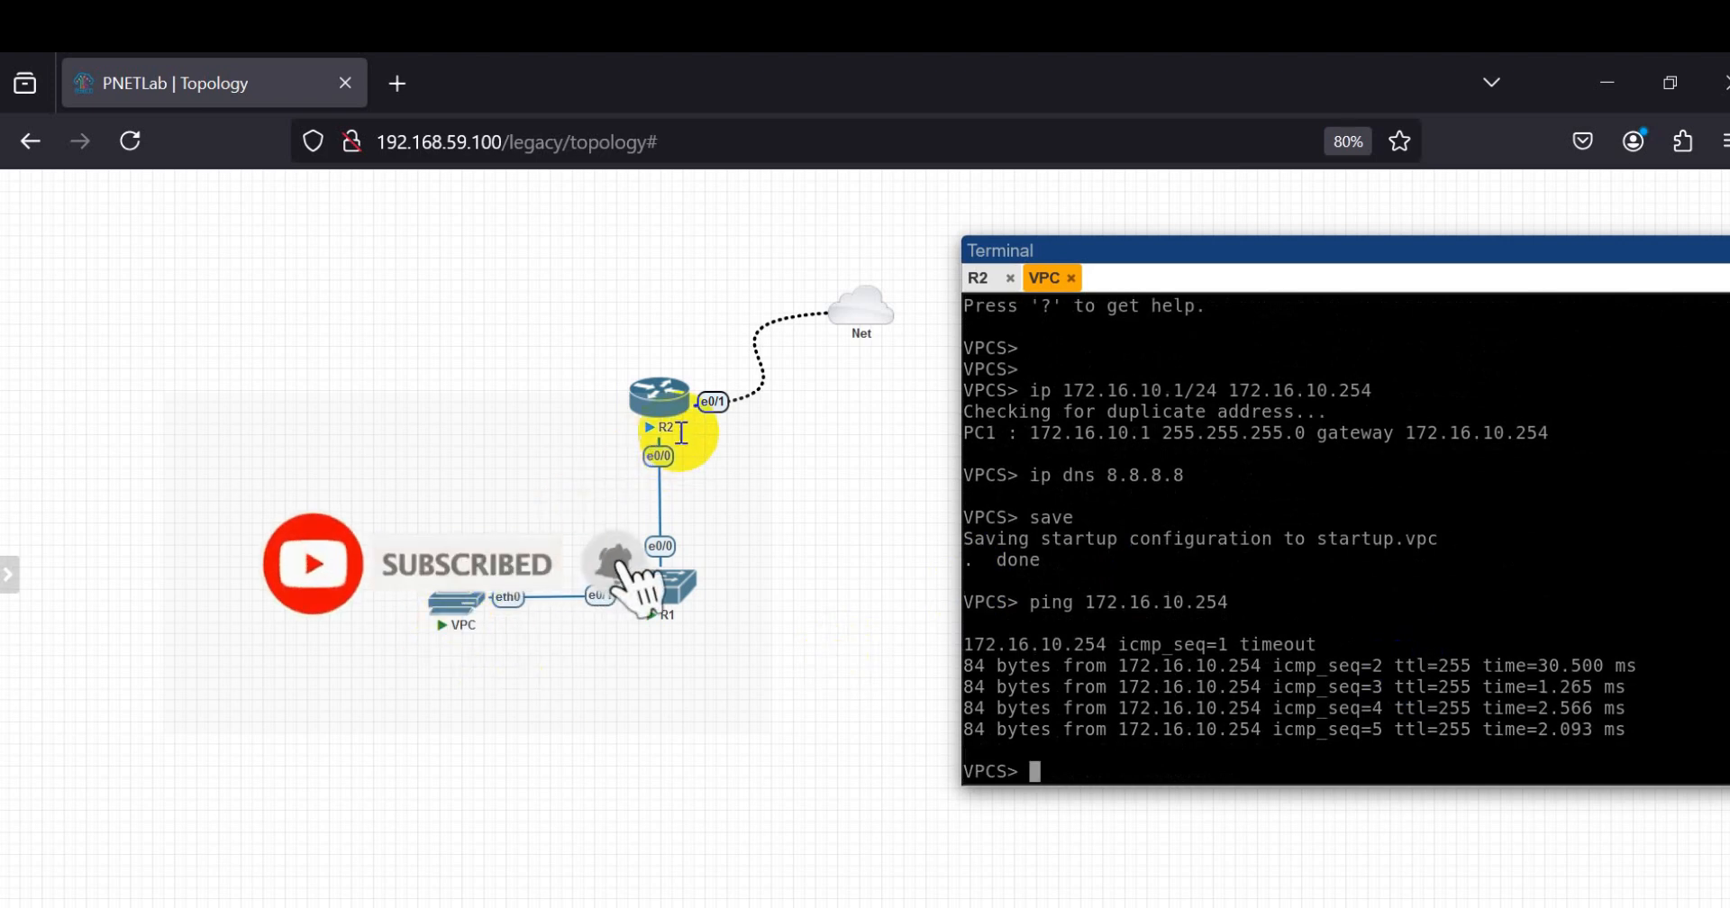
Step: Ping 8.8.8.8 from the VPC console to test internet connectivity, and return to the prompt
click(1385, 602)
key(Return)
key(Return)
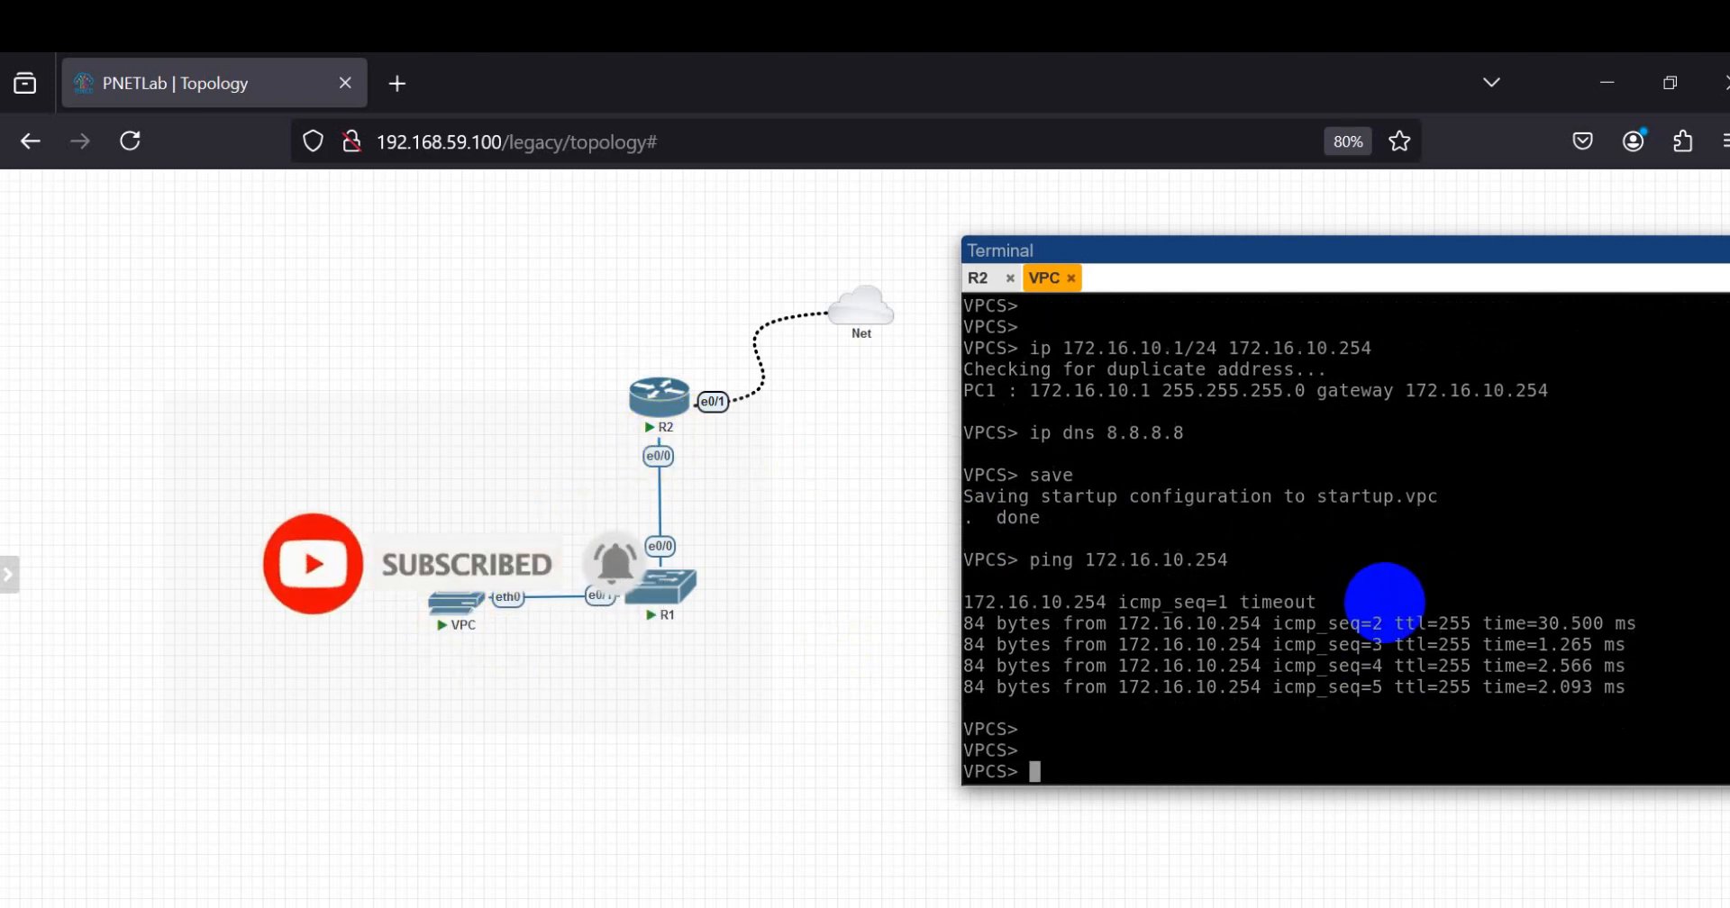
key(Up)
key(BackSpace)
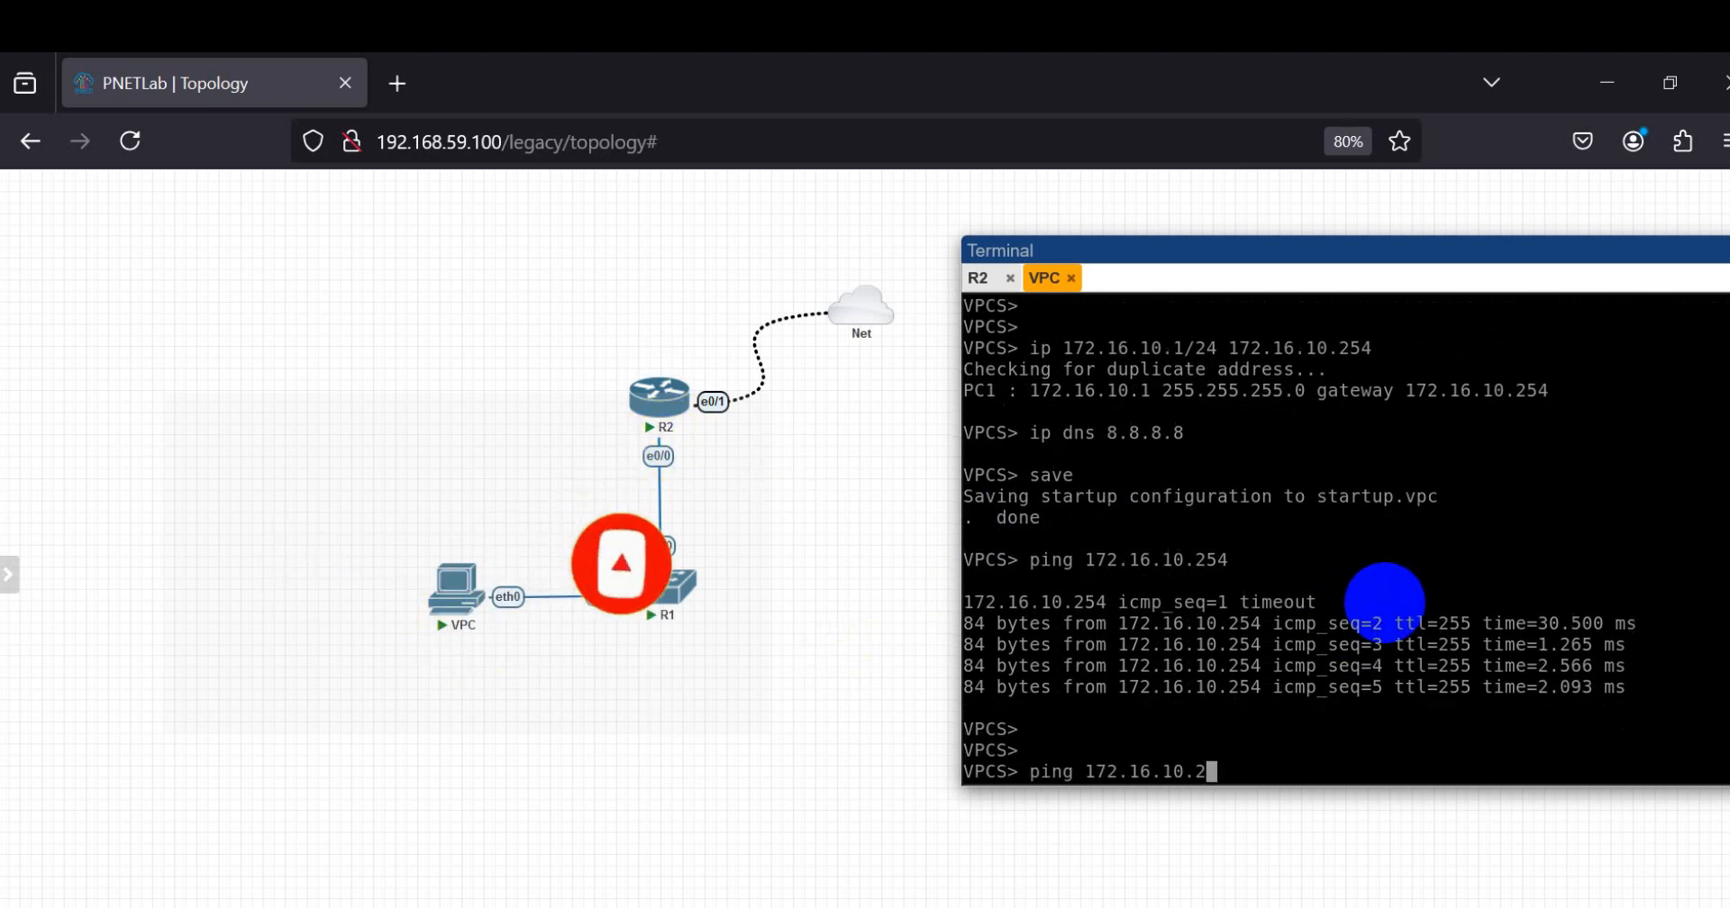
key(BackSpace)
key(BackSpace)
key(BackSpace)
key(BackSpace)
key(BackSpace)
key(BackSpace)
key(BackSpace)
key(BackSpace)
key(BackSpace)
key(BackSpace)
key(BackSpace)
key(BackSpace)
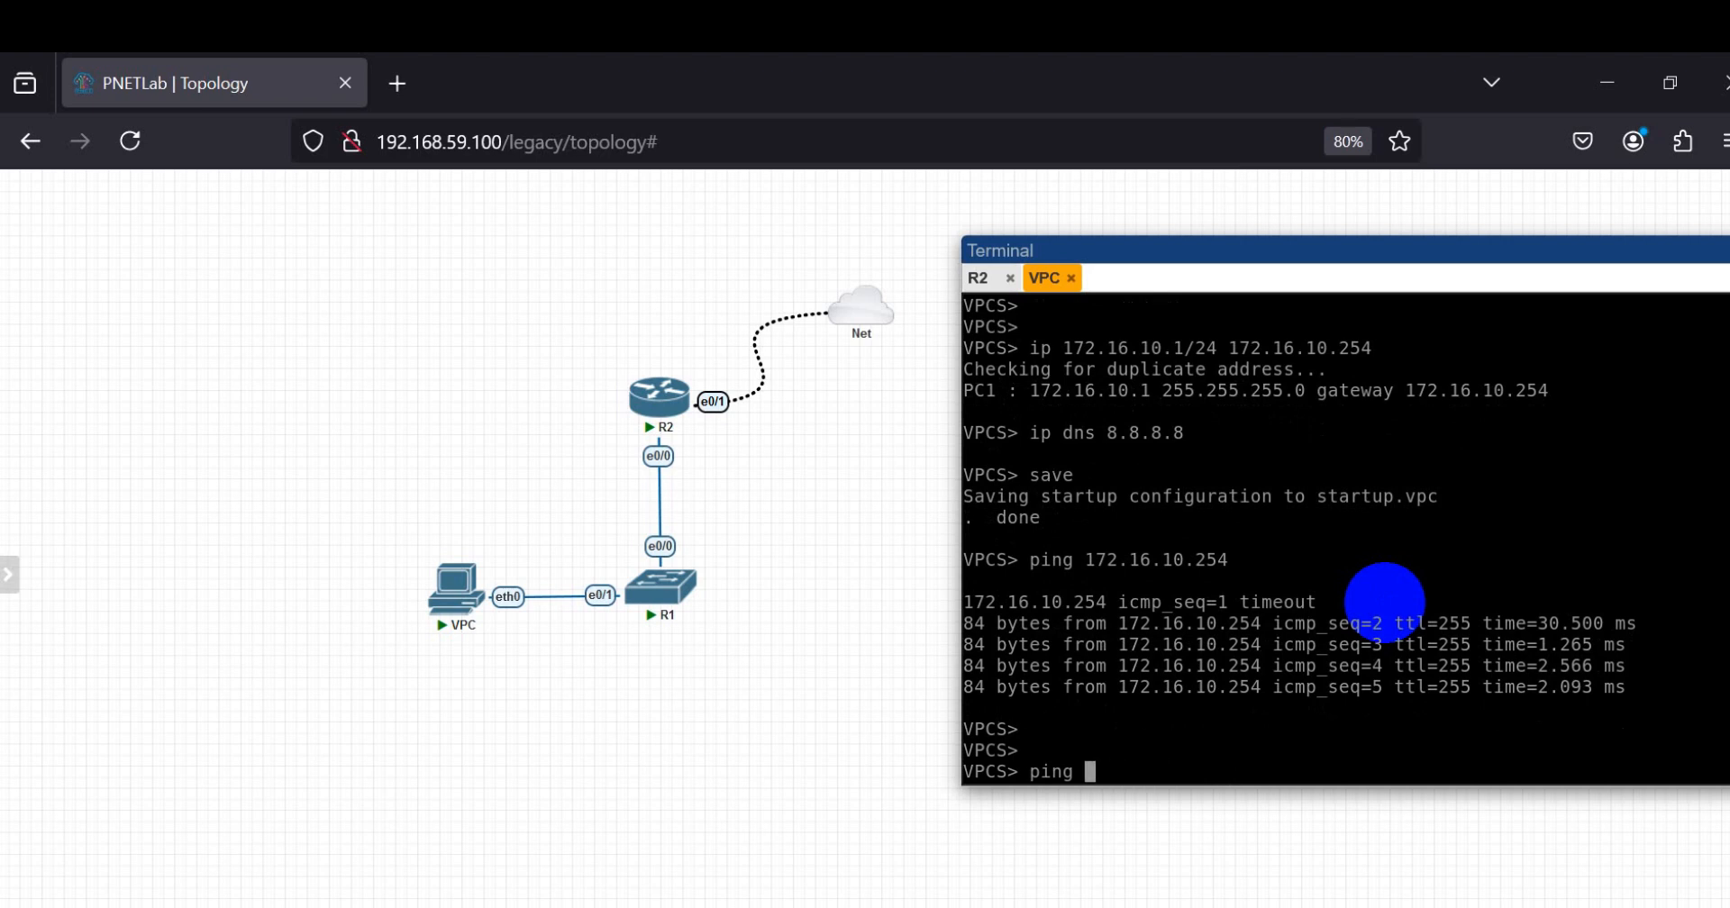
text(8.8.8.8)
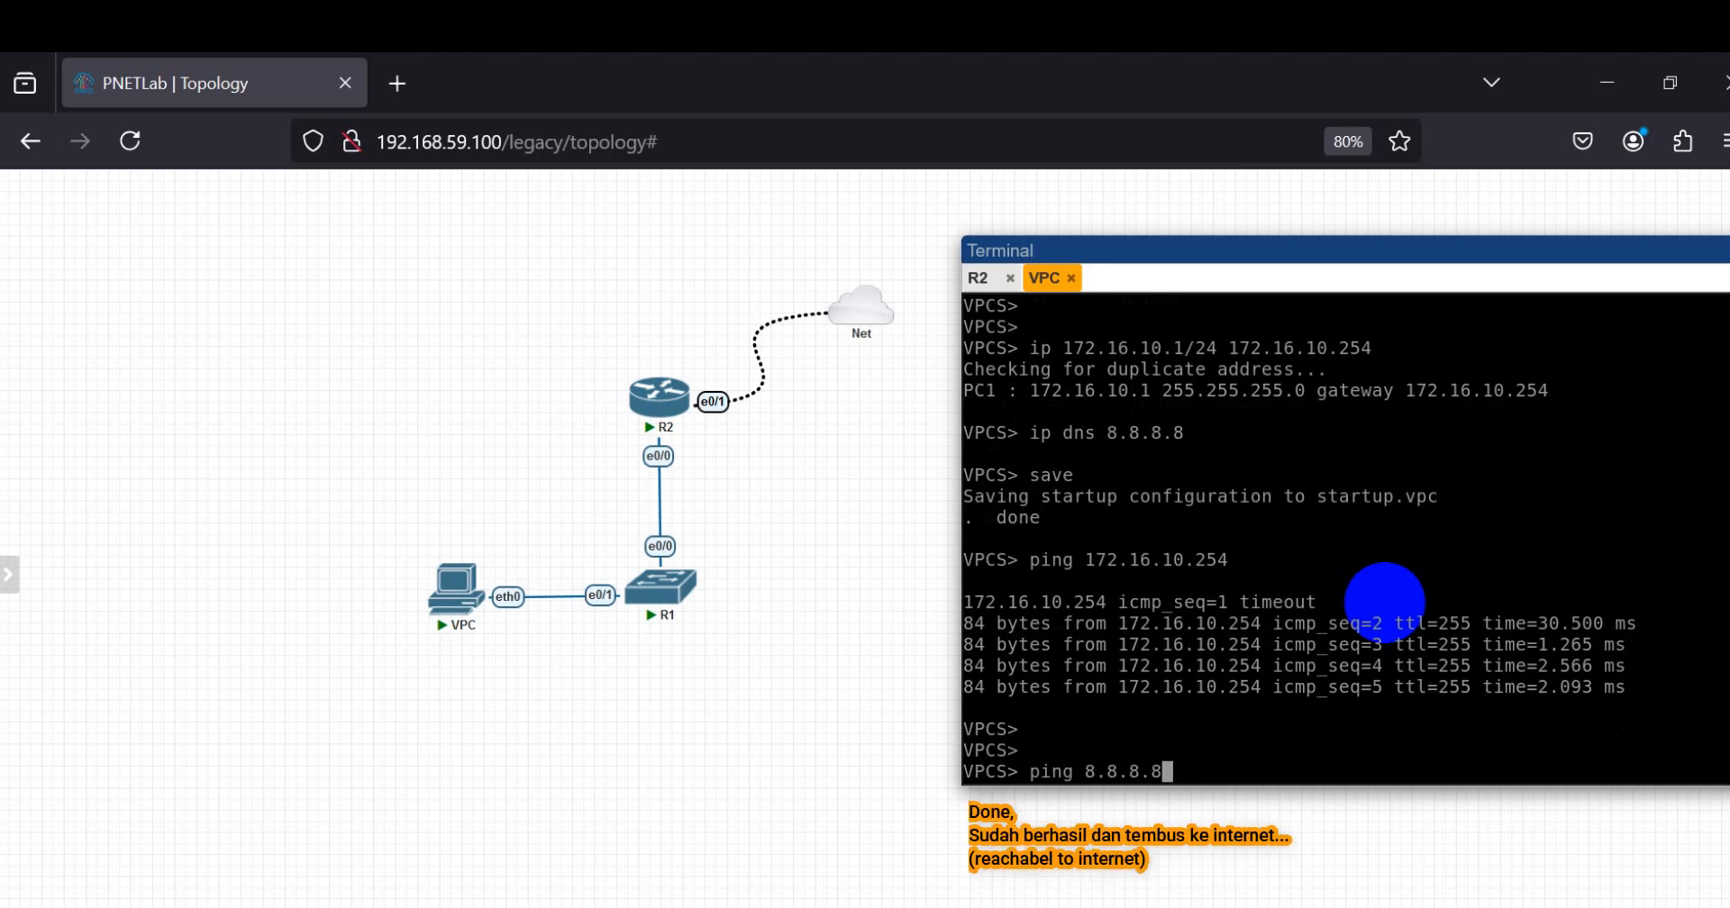
key(Return)
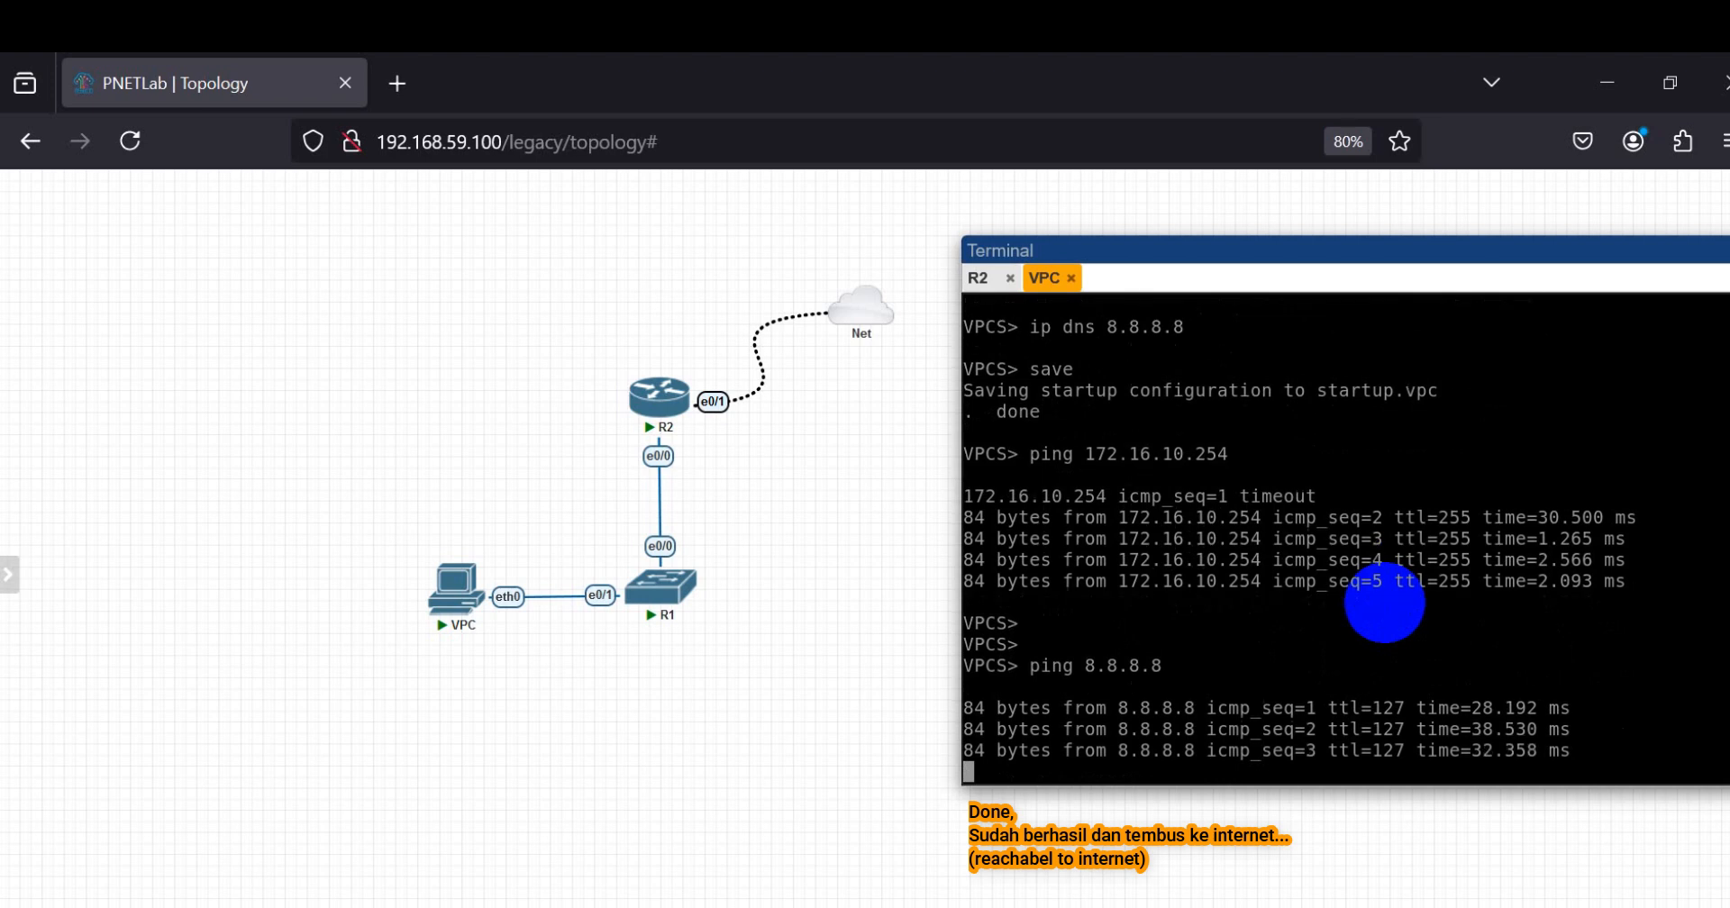
key(ctrl+c)
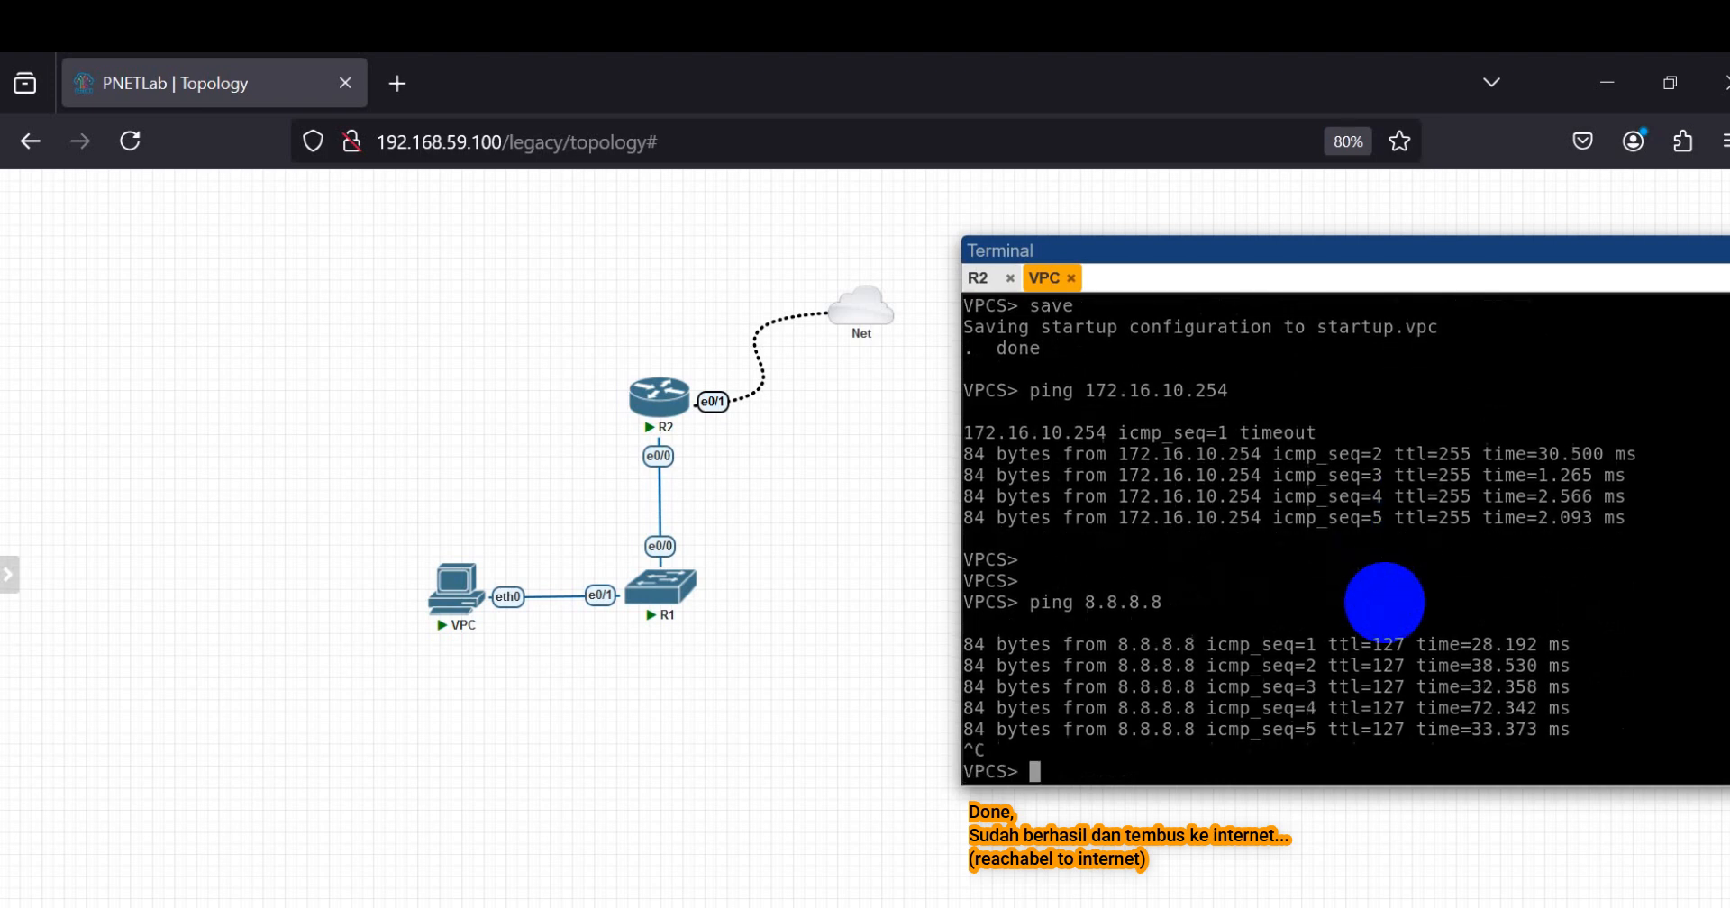
Step: Ping 8.8.4.4 from the VPC console as a second internet test and interrupt the running ping
key(Return)
key(Return)
key(Up)
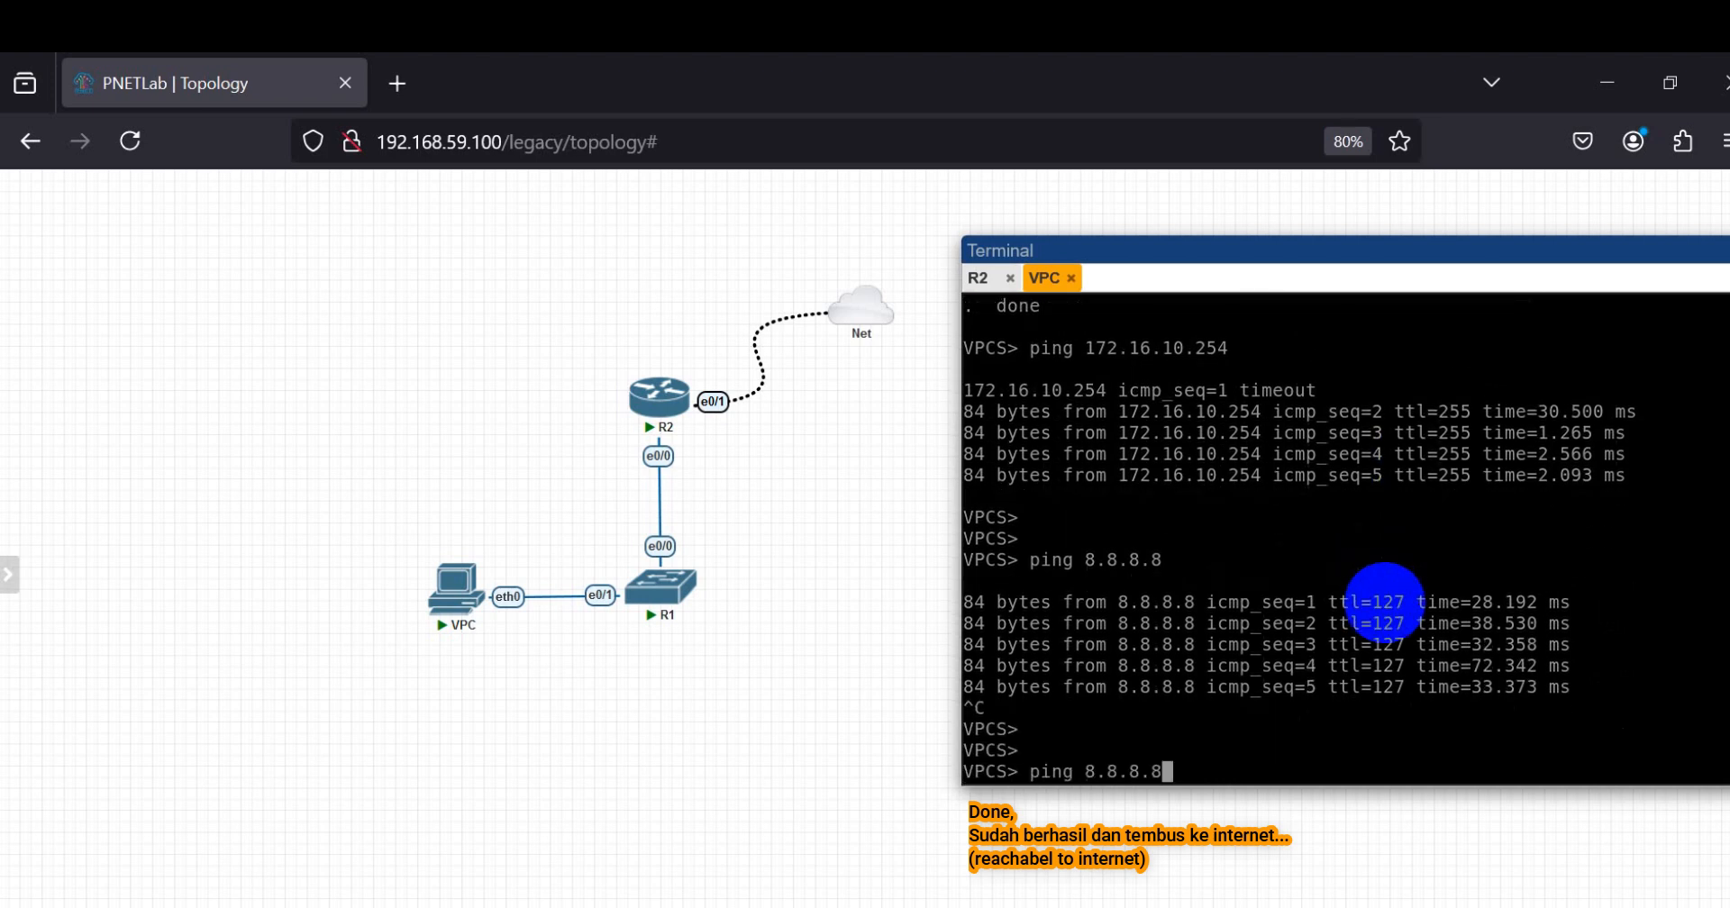
key(BackSpace)
key(BackSpace)
key(BackSpace)
text(4.4)
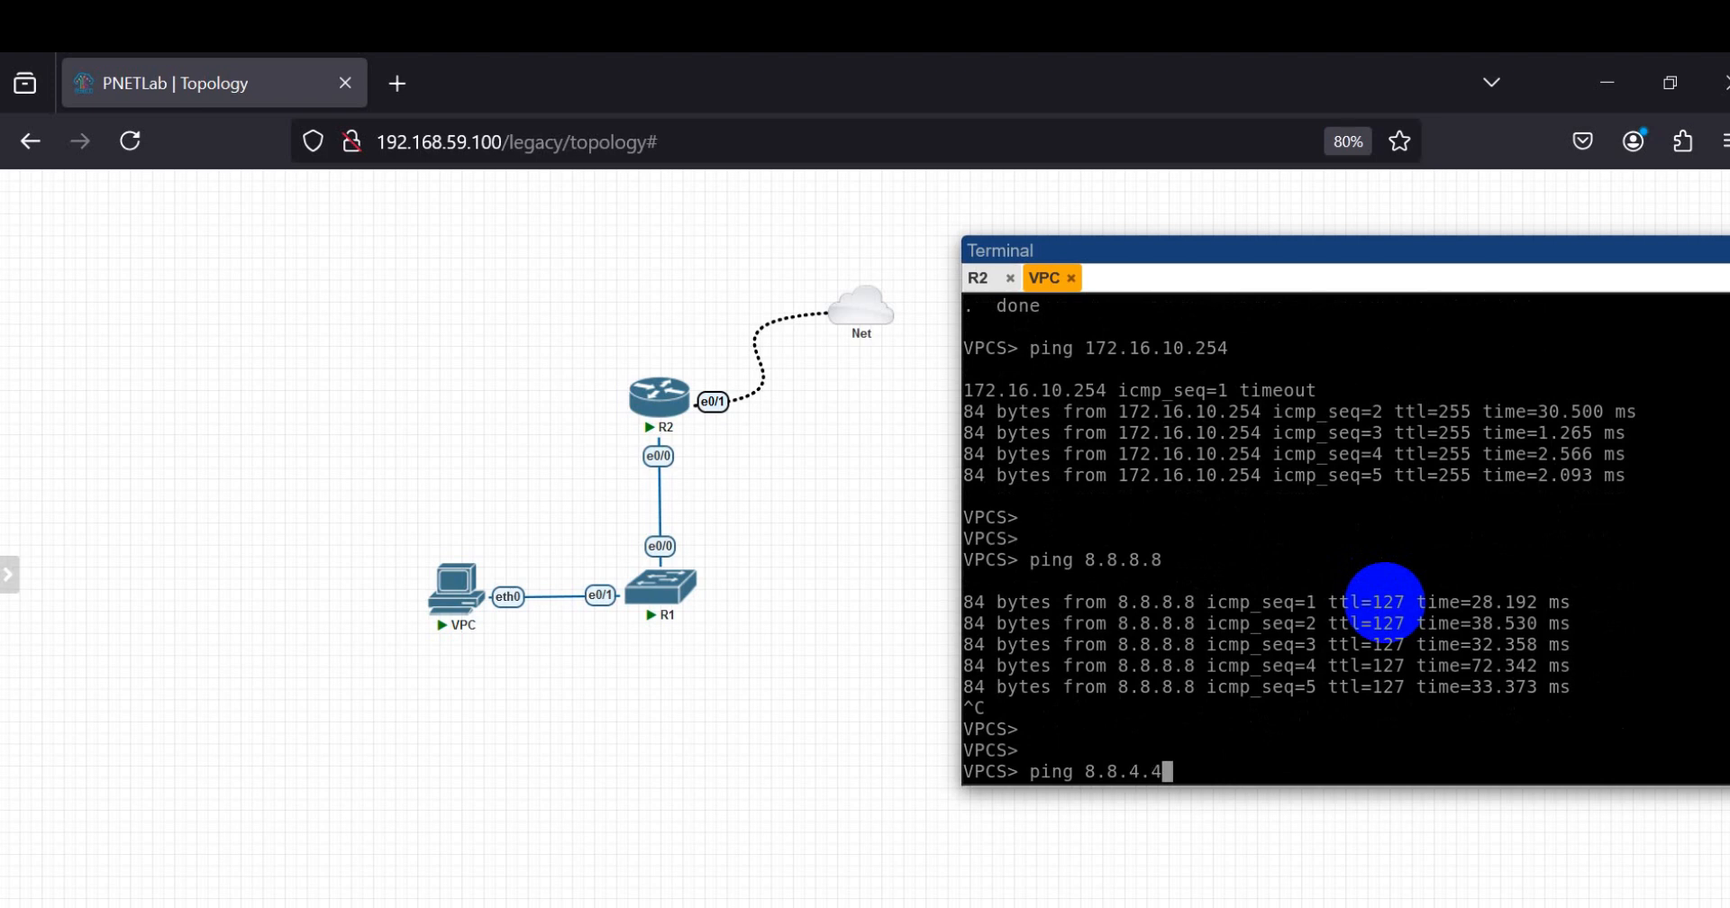
key(Return)
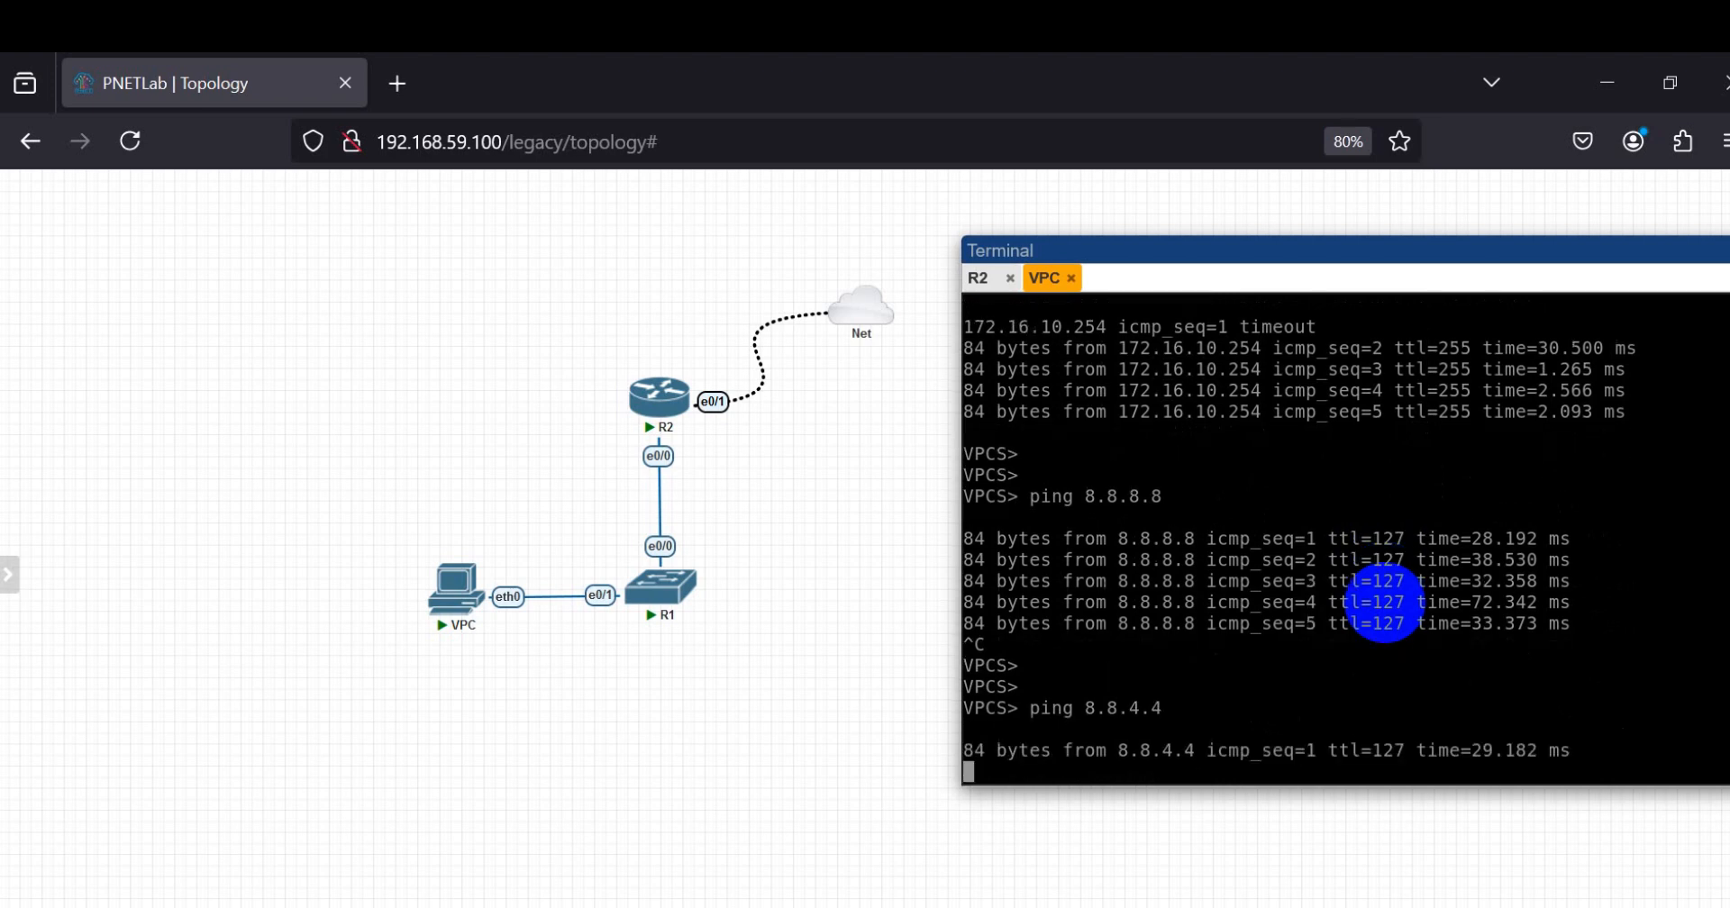
key(ctrl+c)
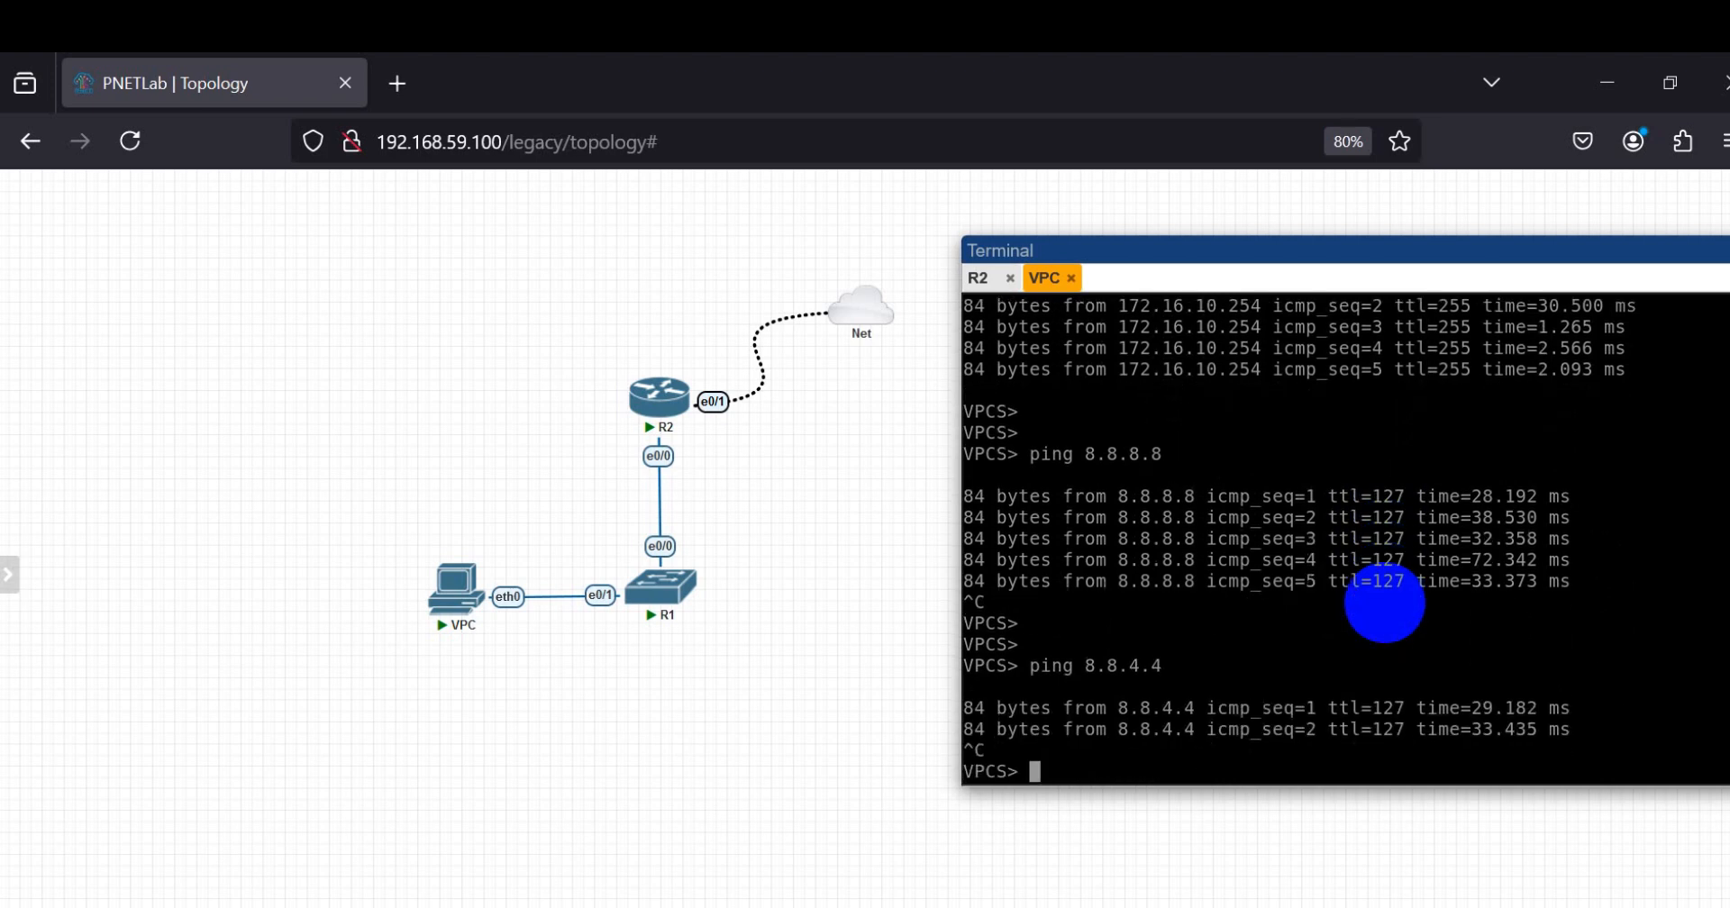